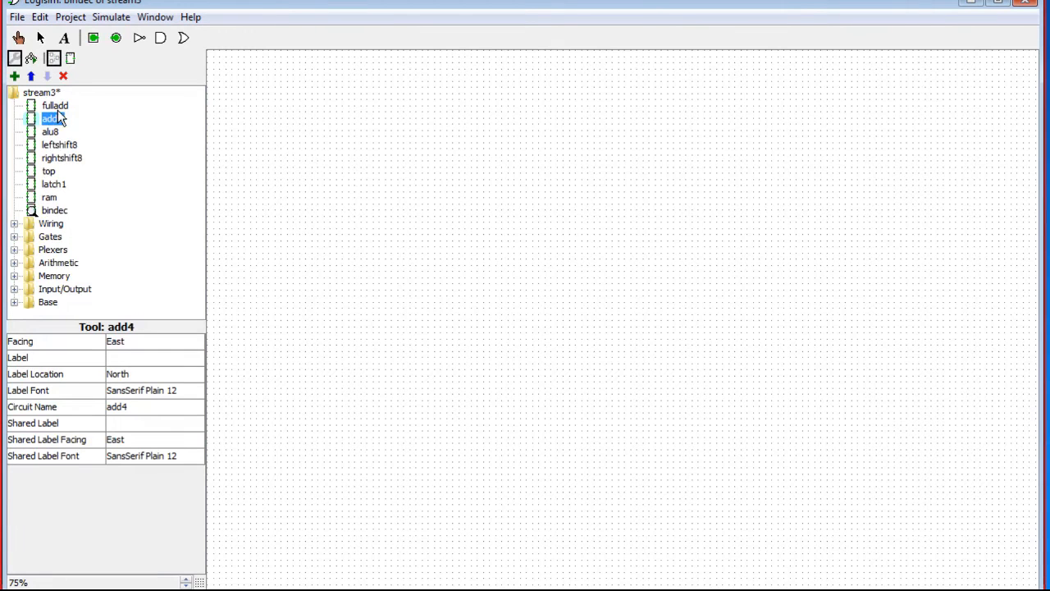
- Place an AND gate in the bindec circuit and move it near the middle of the upper canvas
click(14, 237)
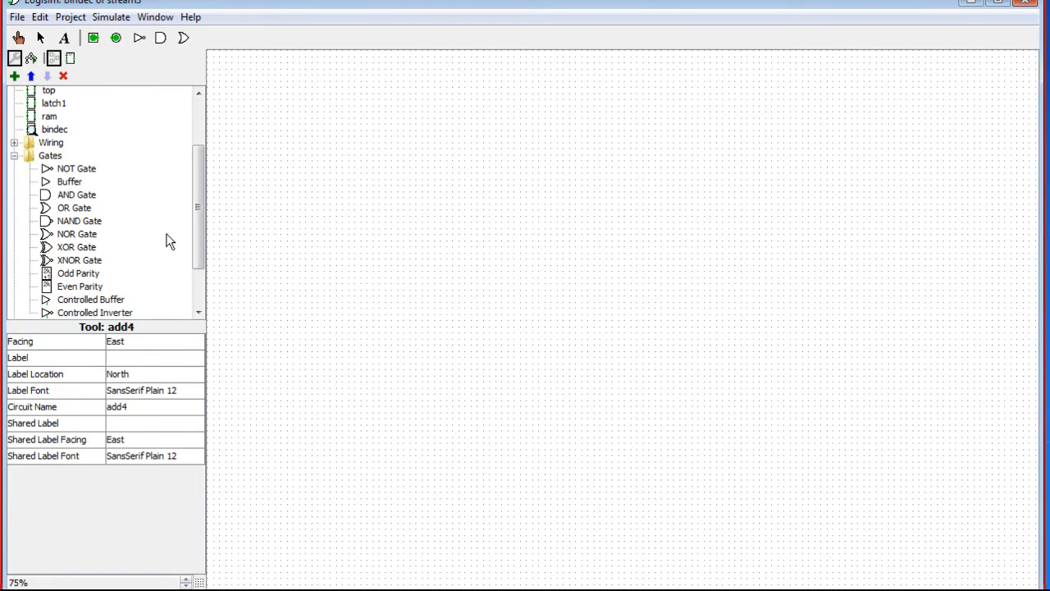
mouse_move(203, 228)
mouse_down()
mouse_move(202, 260)
mouse_move(199, 230)
mouse_up()
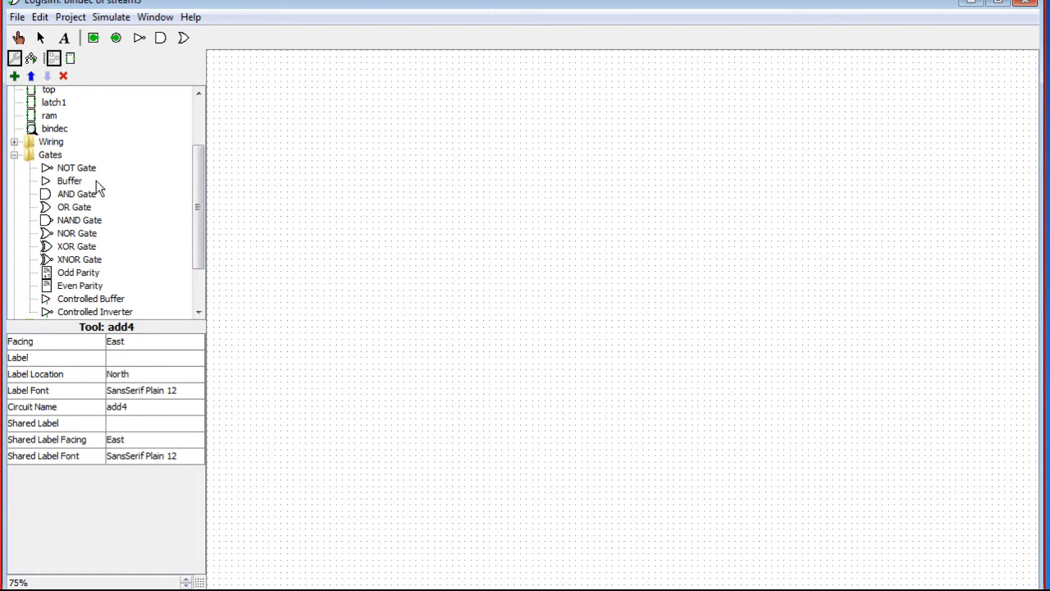
scroll(197, 208, down, 1)
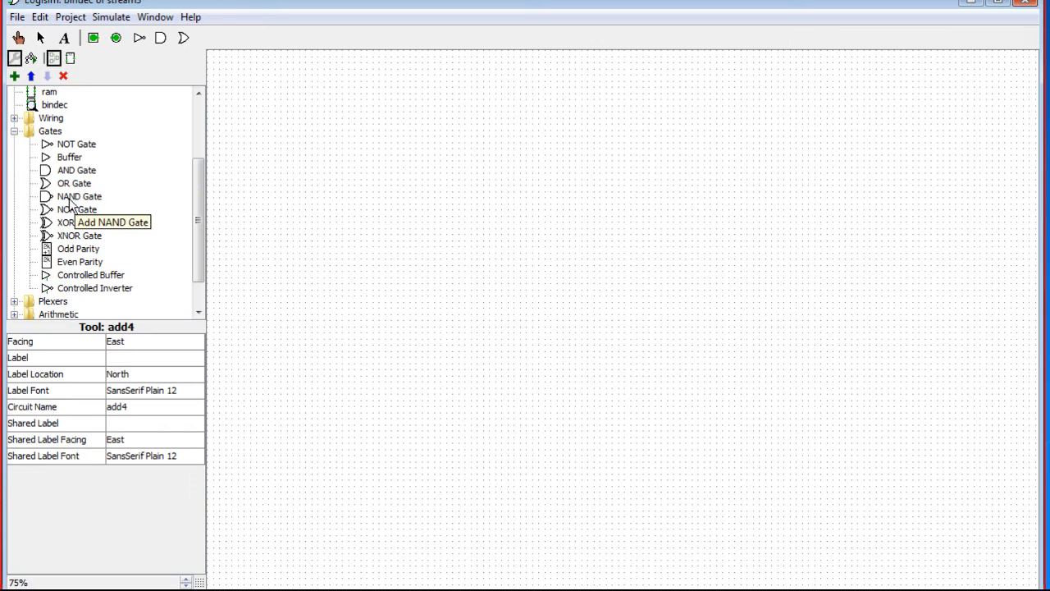
click(48, 169)
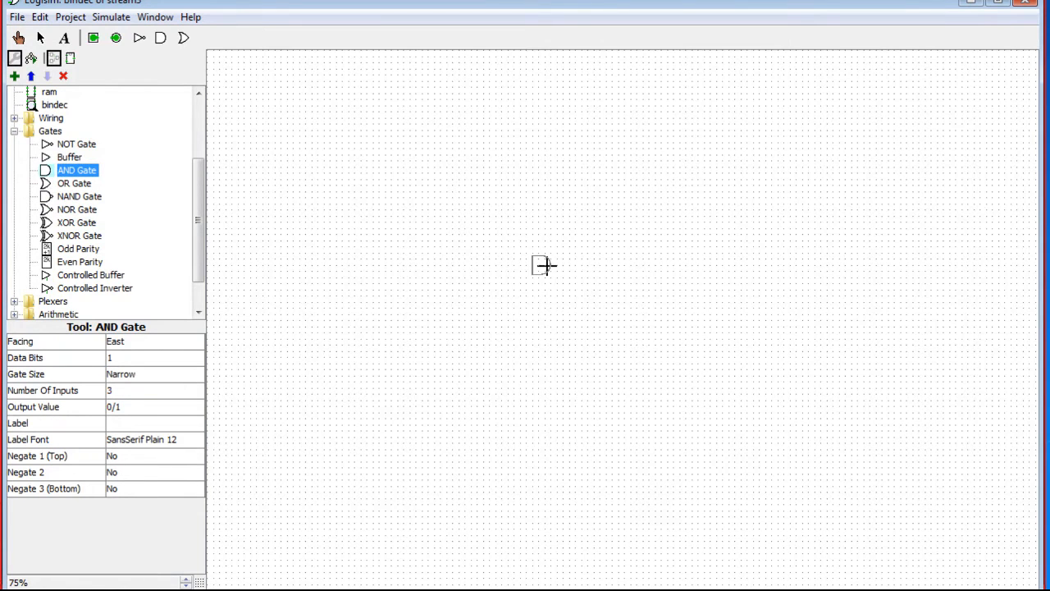
click(545, 201)
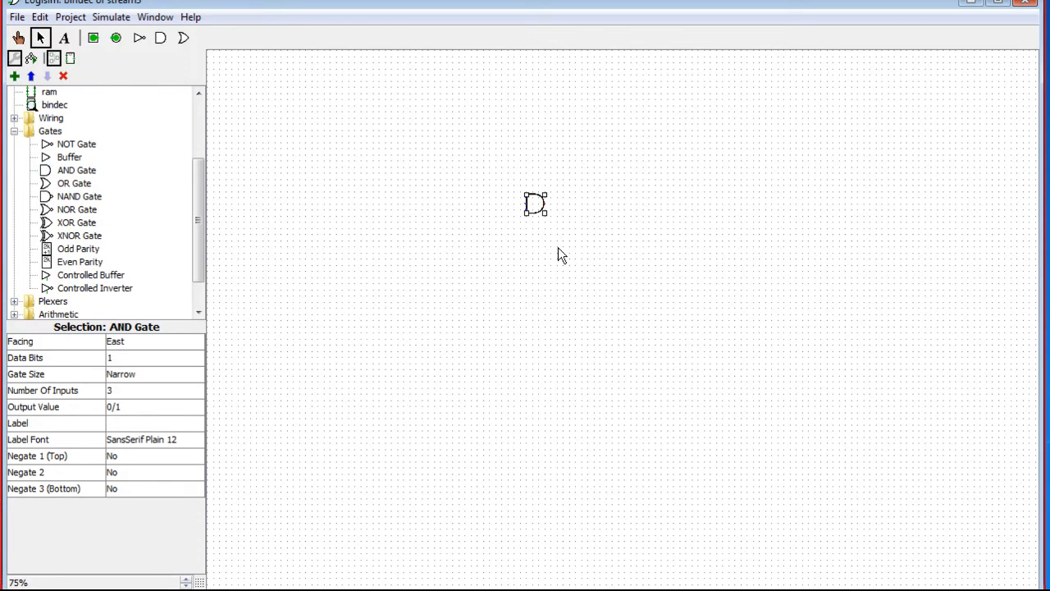
drag(534, 215, 499, 236)
drag(502, 222, 496, 234)
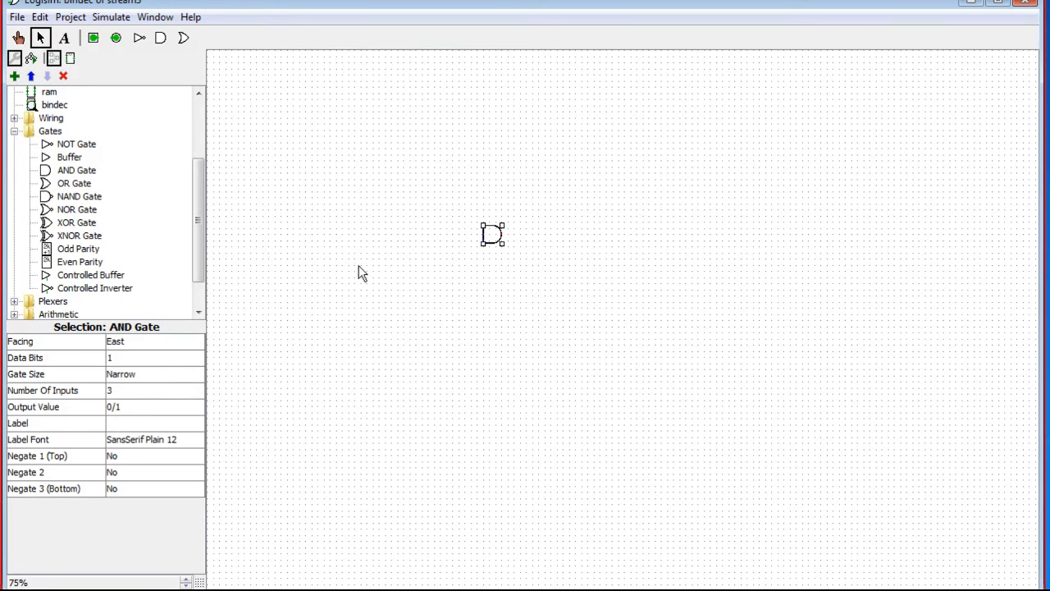
- Set the AND gate's number of inputs to 2
click(131, 394)
click(226, 411)
click(179, 393)
drag(194, 421, 196, 416)
click(144, 407)
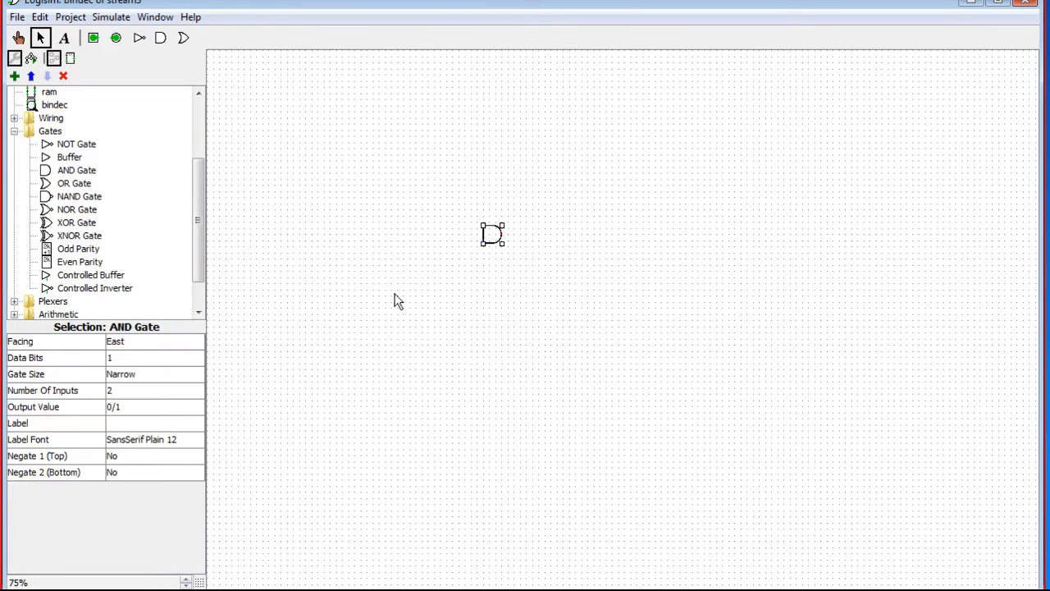
- Duplicate the AND gate into a vertical column of four and draw two long input wires leftward from the lowest gate
click(492, 251)
drag(500, 260, 492, 283)
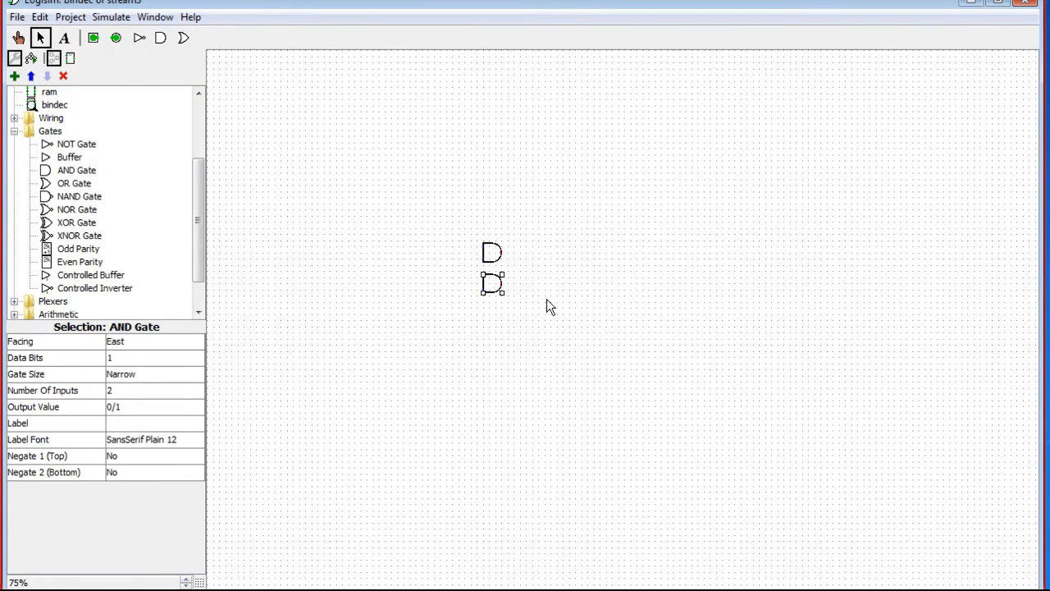
key(ctrl+d)
drag(495, 289, 492, 356)
key(ctrl+d)
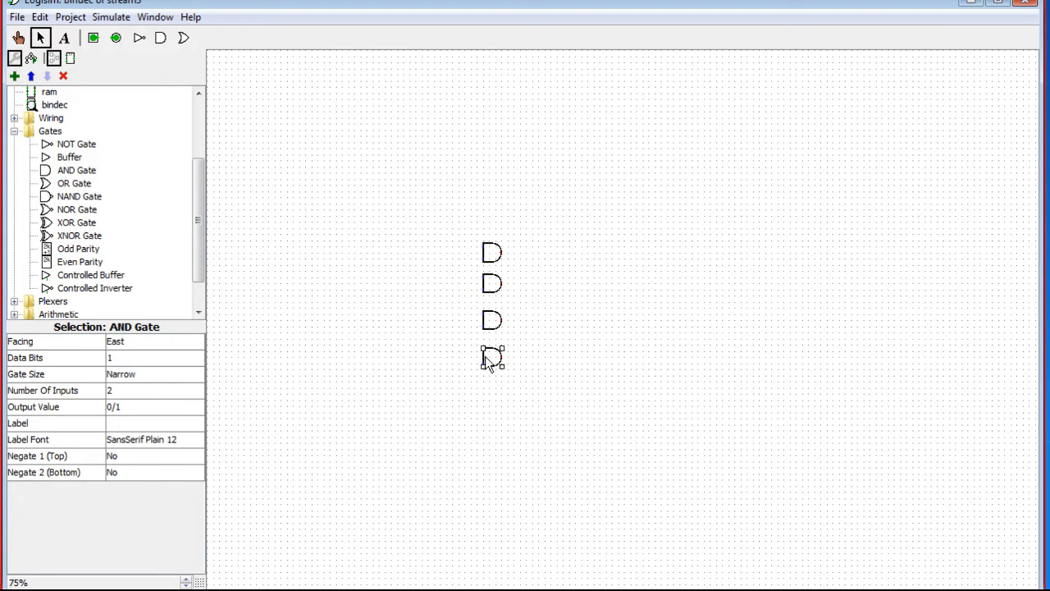
drag(483, 352, 359, 352)
drag(485, 366, 275, 351)
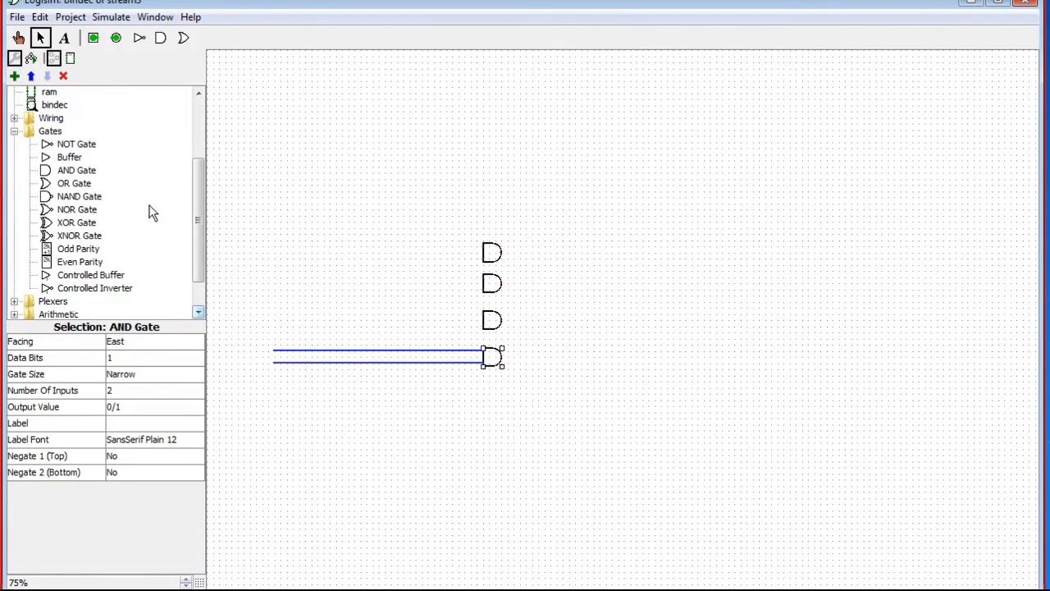
- Open cpuphi.circ, examine the decoding logic in its top circuit, and close that project window
drag(197, 234, 200, 187)
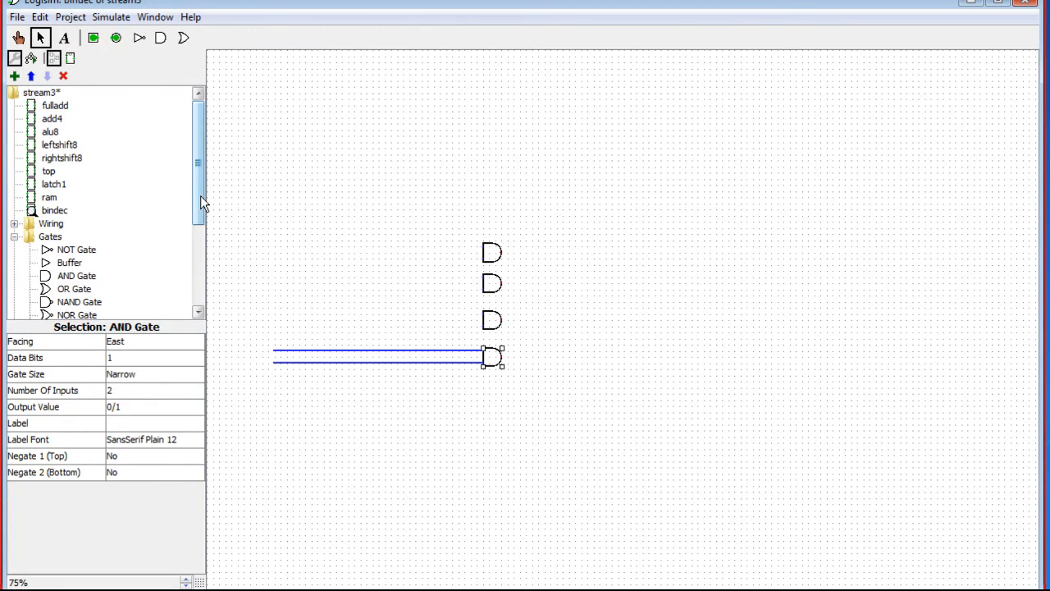
click(16, 16)
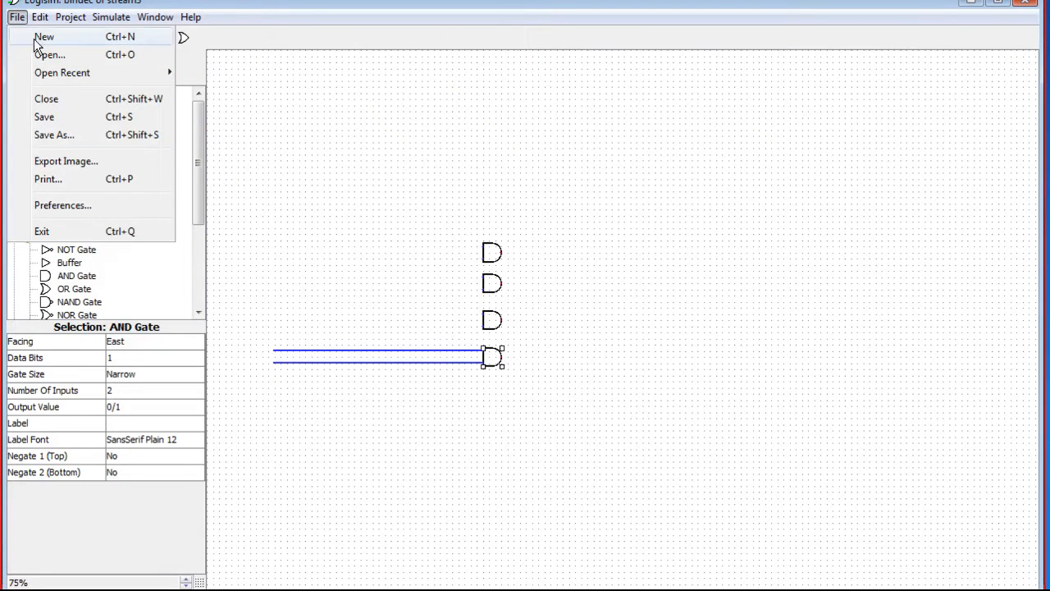
click(38, 55)
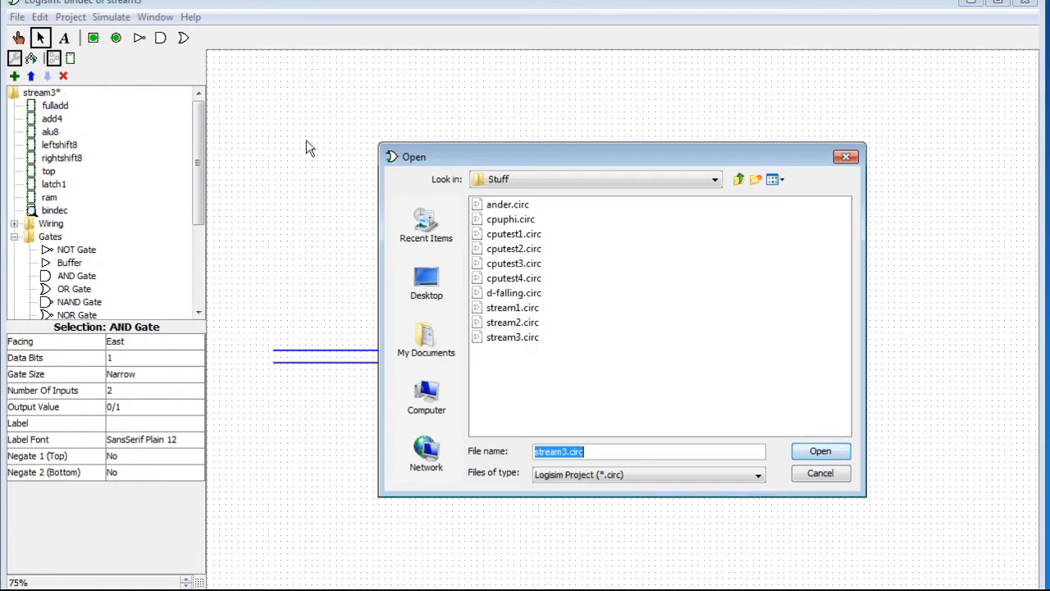
click(512, 220)
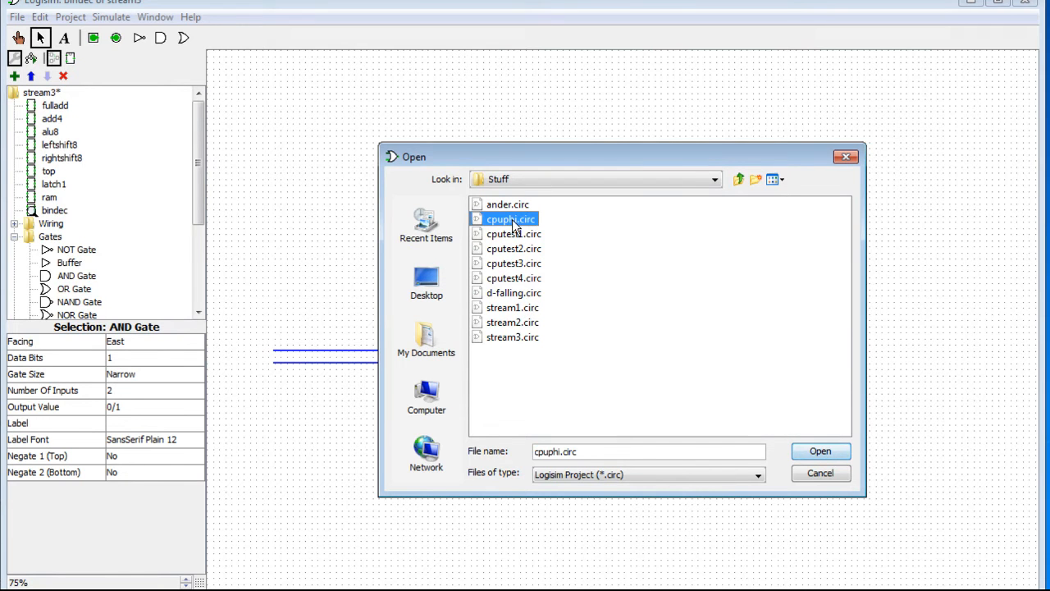
click(818, 453)
drag(1047, 162, 1047, 171)
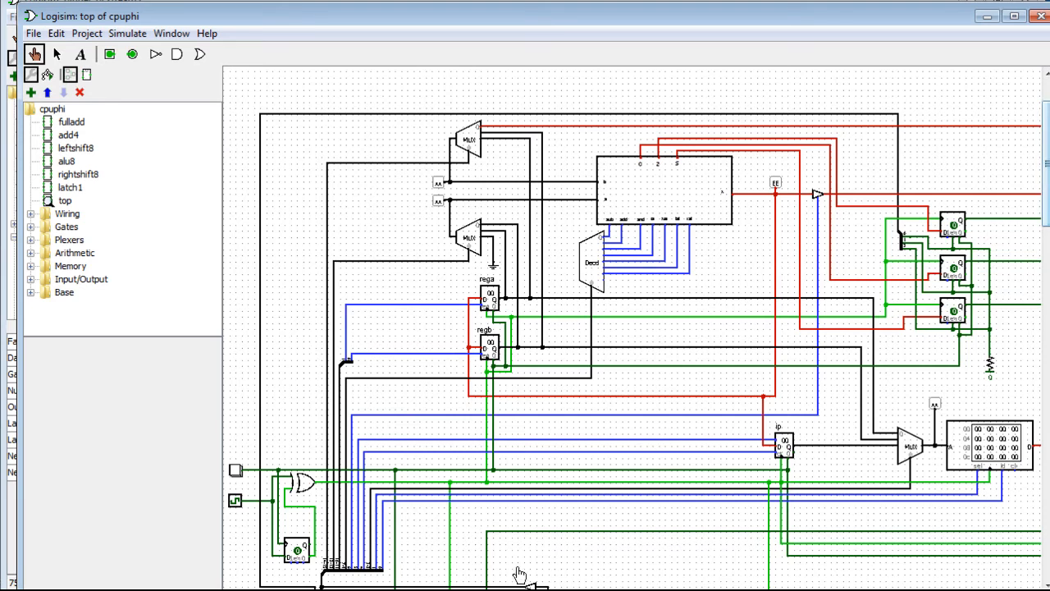
drag(520, 590, 614, 589)
drag(1048, 207, 1049, 347)
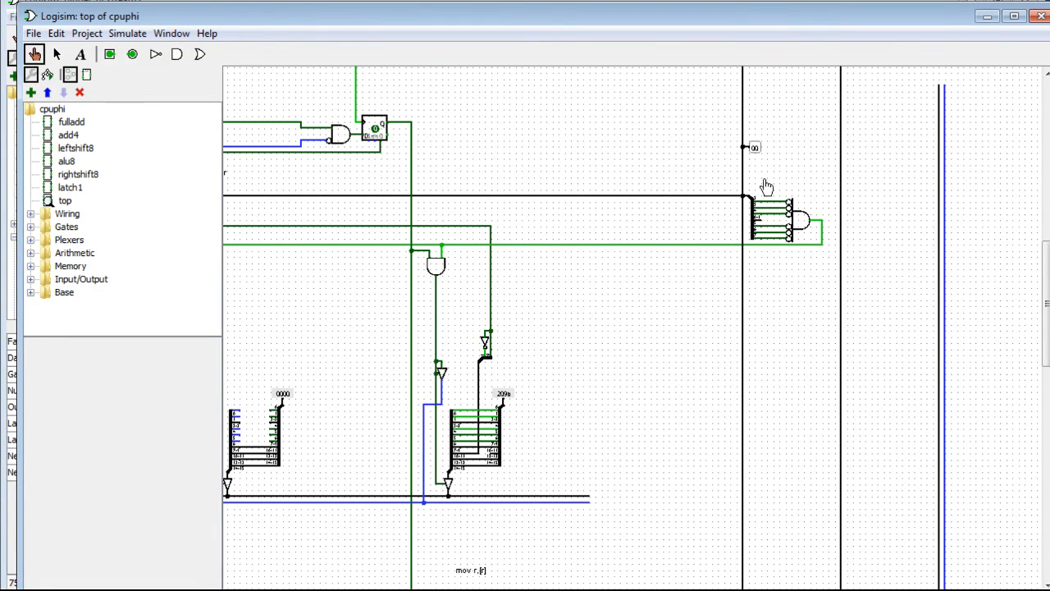
click(1040, 16)
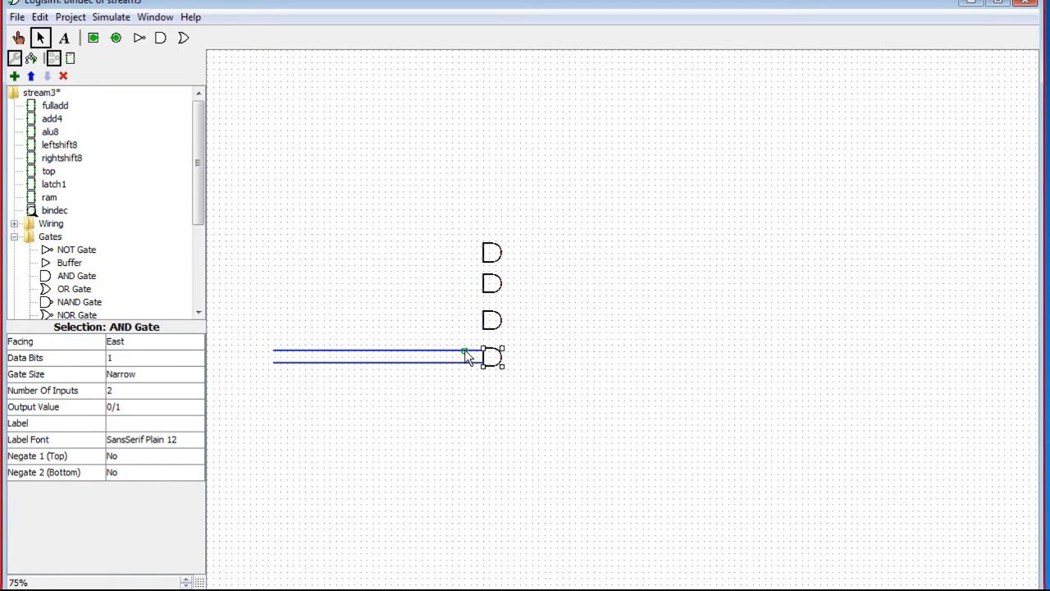
- Branch both input wires up to the matching inputs of the three upper AND gates
drag(466, 351, 483, 277)
drag(465, 314, 484, 314)
drag(445, 362, 482, 263)
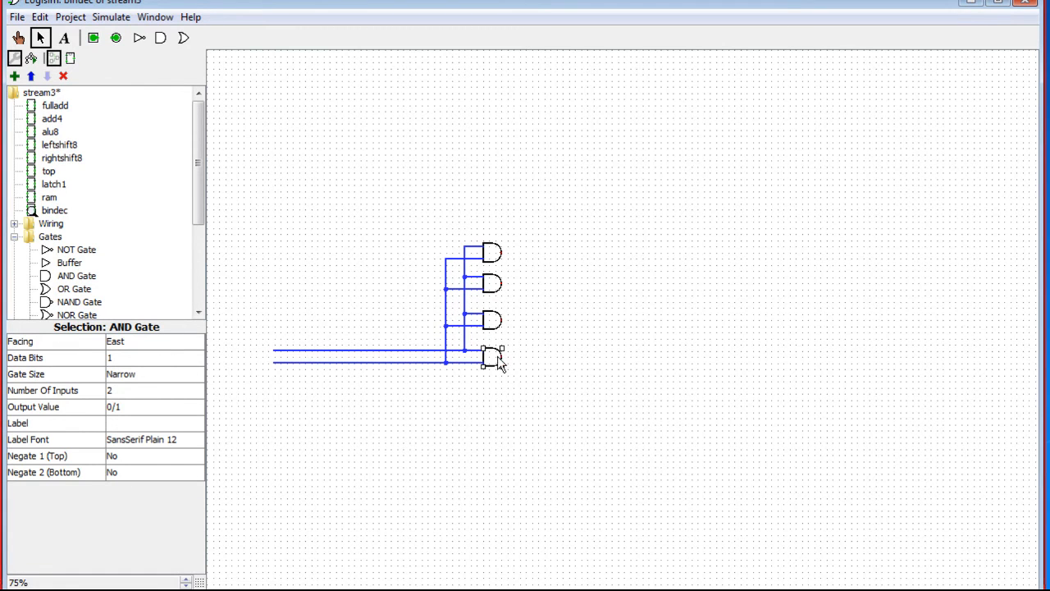
- Draw equally long horizontal output wires from all four AND gates, deleting the stray wire end on the third
drag(503, 356, 557, 356)
drag(502, 320, 556, 325)
click(556, 324)
key(Delete)
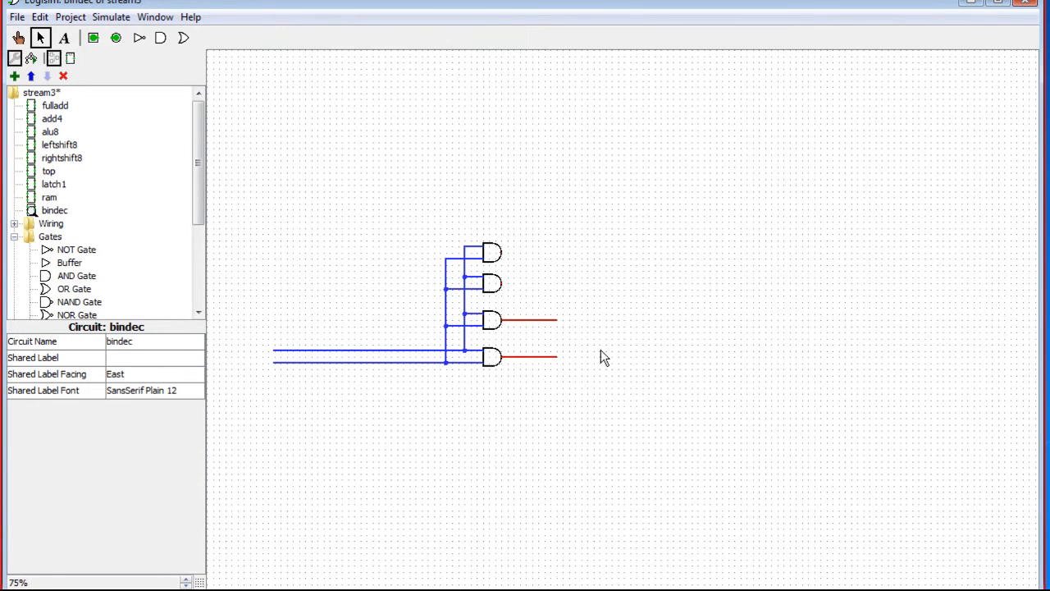
drag(501, 283, 556, 252)
- Negate both inputs of the uppermost AND gate
click(494, 254)
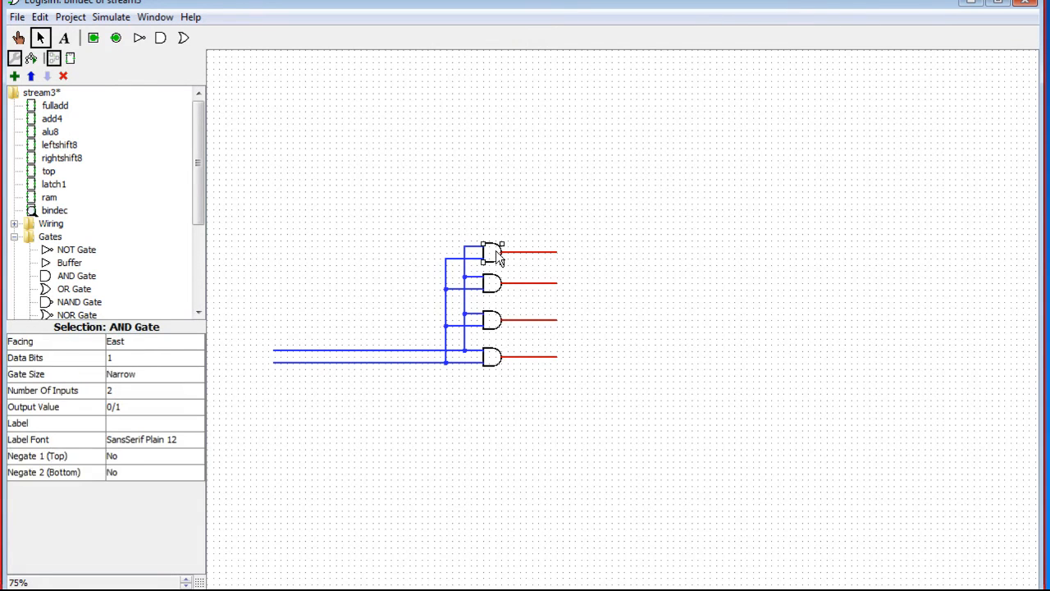
click(125, 456)
click(122, 481)
click(123, 472)
click(159, 480)
- Negate the bottom input of the second AND gate and the top input of the third
click(494, 292)
click(122, 473)
click(127, 473)
click(127, 473)
click(123, 487)
click(485, 319)
click(159, 455)
click(156, 469)
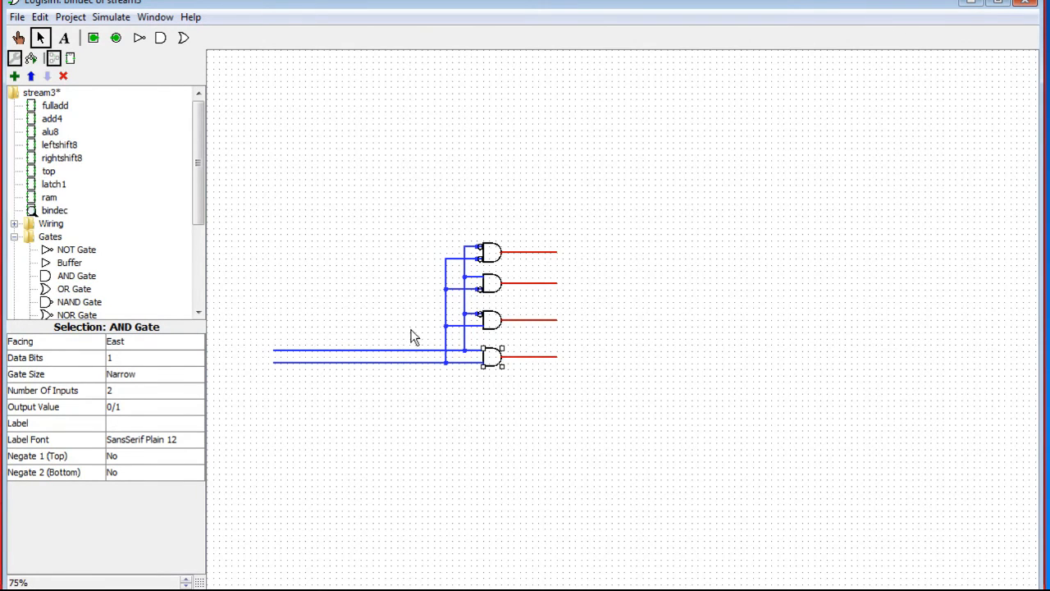
- Add an input pin to the start of each of the two long input wires
click(93, 39)
click(269, 351)
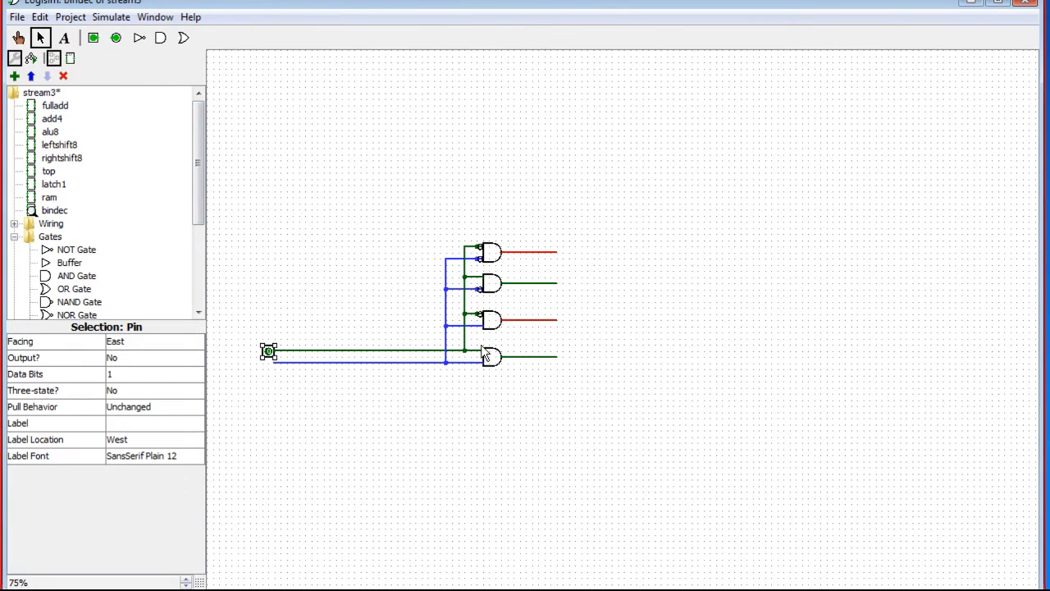
key(ctrl+d)
drag(278, 365, 271, 370)
click(510, 412)
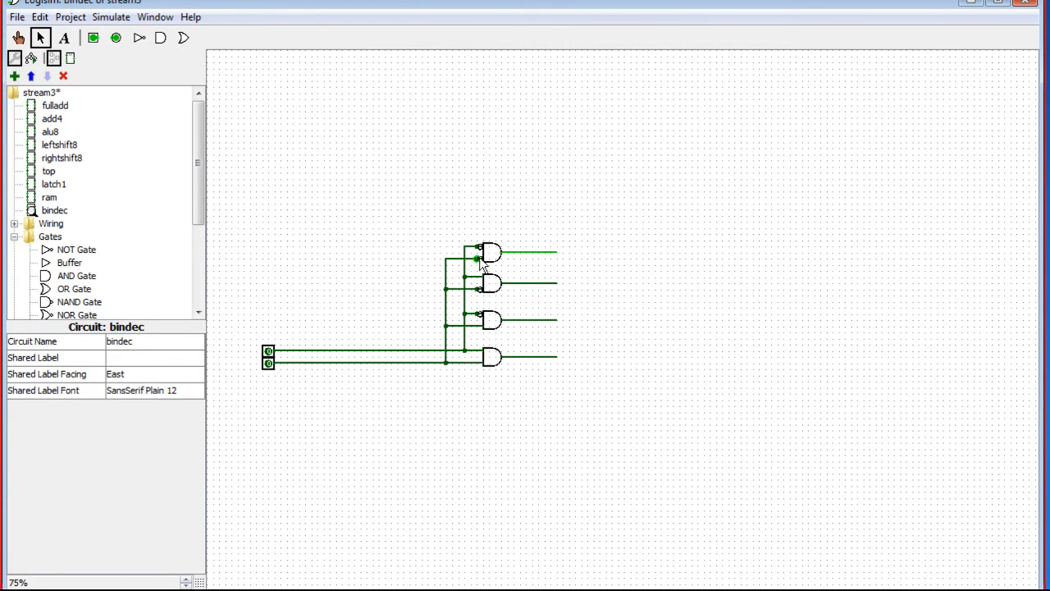
- Delete the short wire segments overlapping the negation bubbles on the three upper AND gates
click(491, 284)
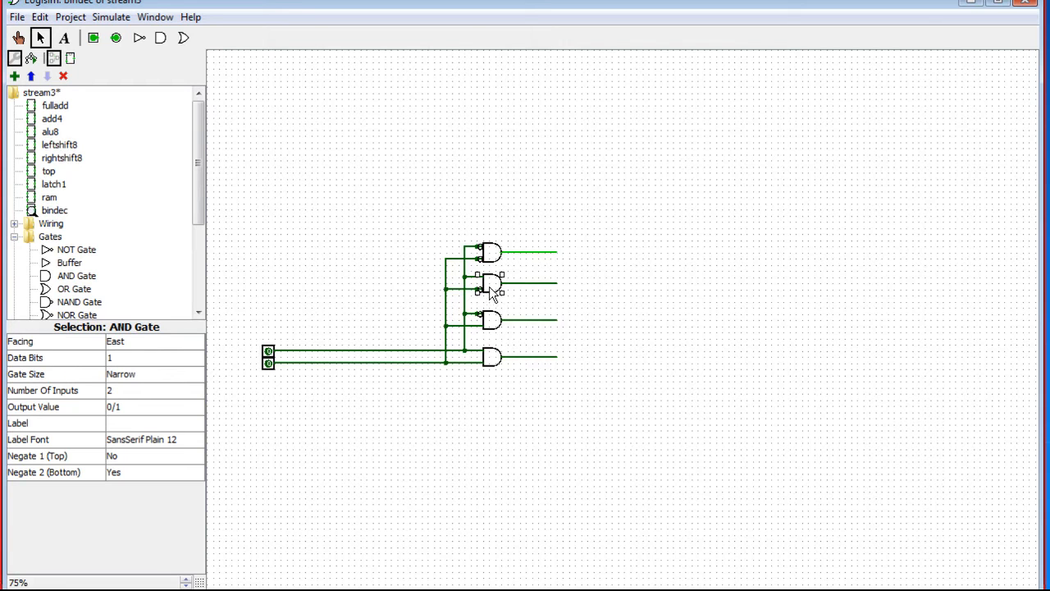
drag(497, 304, 476, 326)
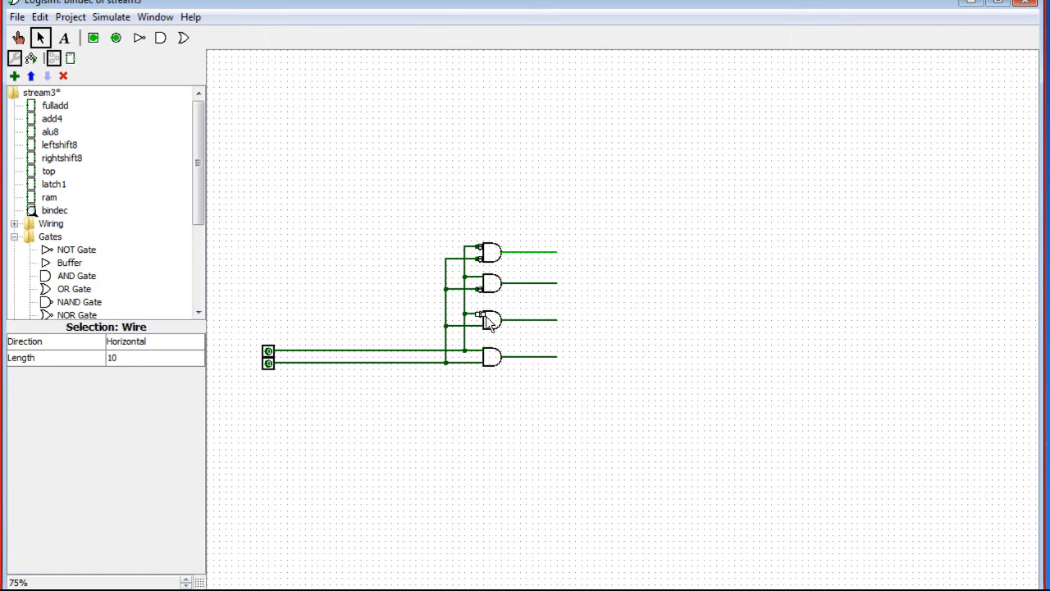
key(Delete)
drag(487, 301, 472, 280)
key(Delete)
drag(490, 221, 472, 276)
key(Delete)
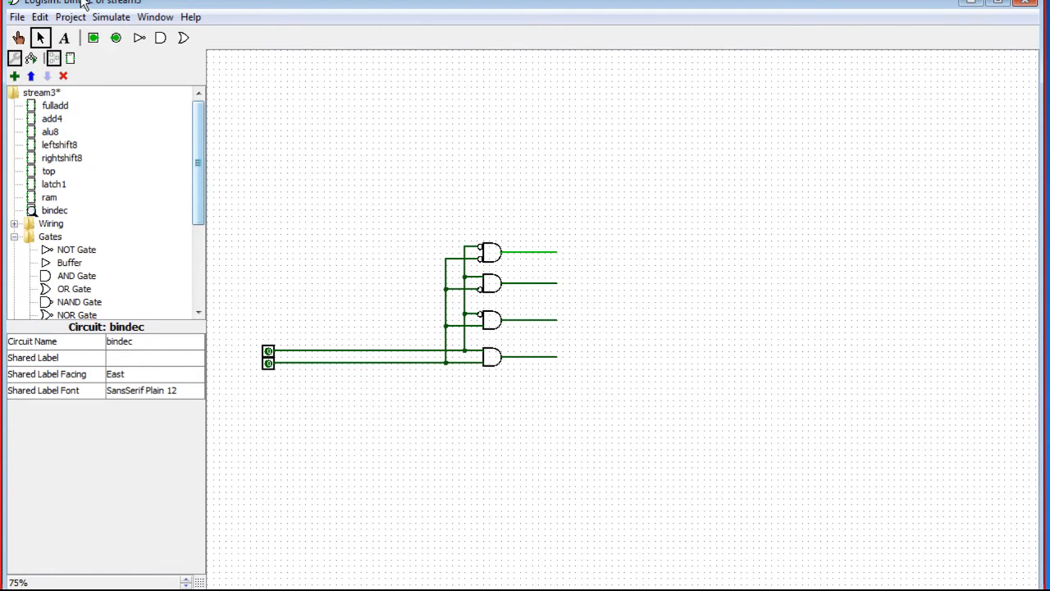
- Test the decoder by toggling the two input pins through all combinations and return both to 0
click(18, 38)
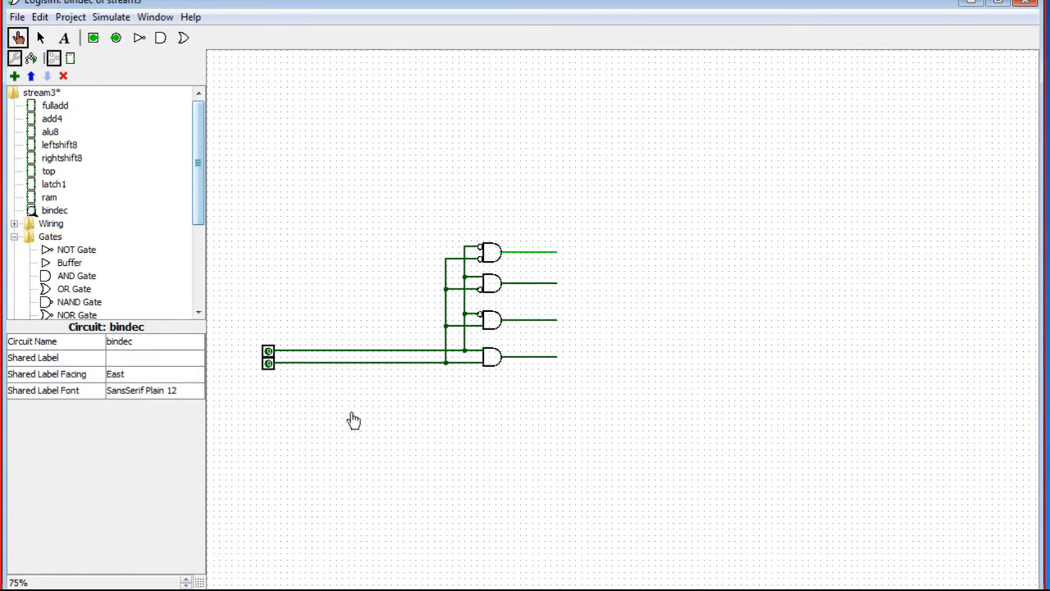
click(269, 352)
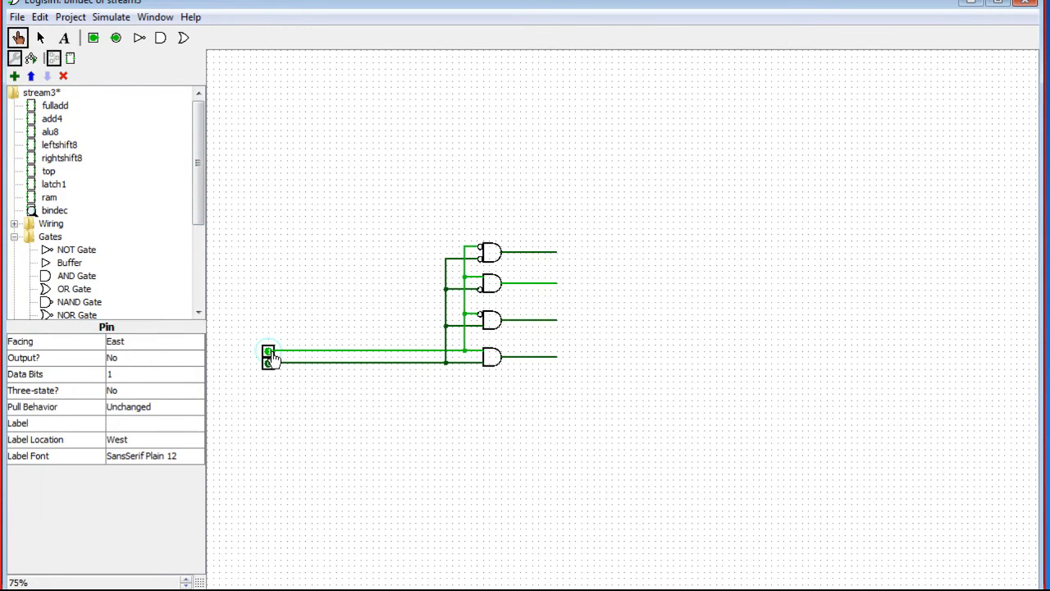
click(269, 351)
click(269, 363)
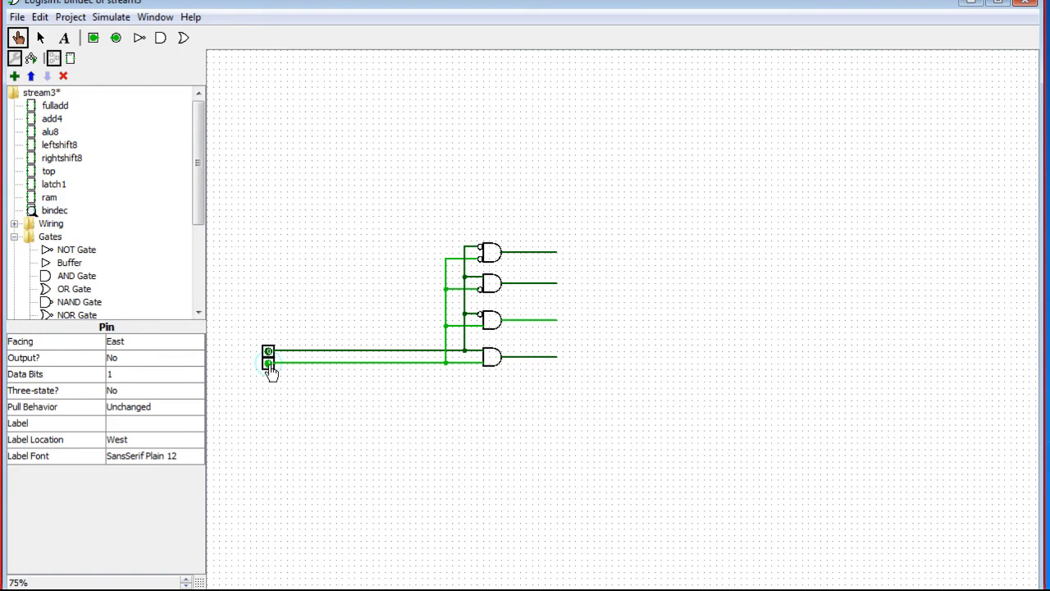
click(270, 365)
click(269, 351)
click(269, 363)
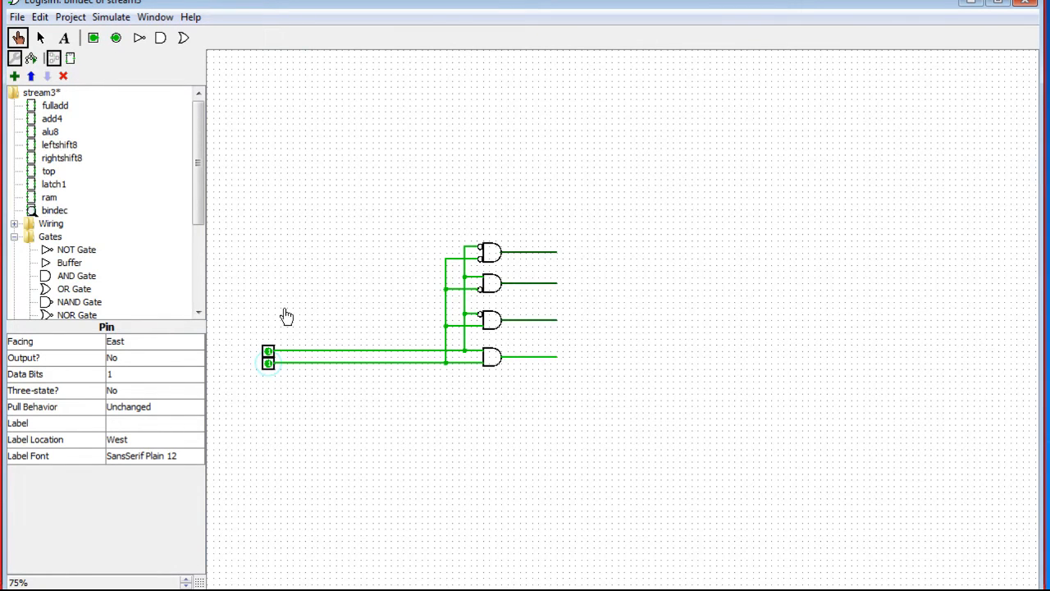
click(268, 363)
click(268, 351)
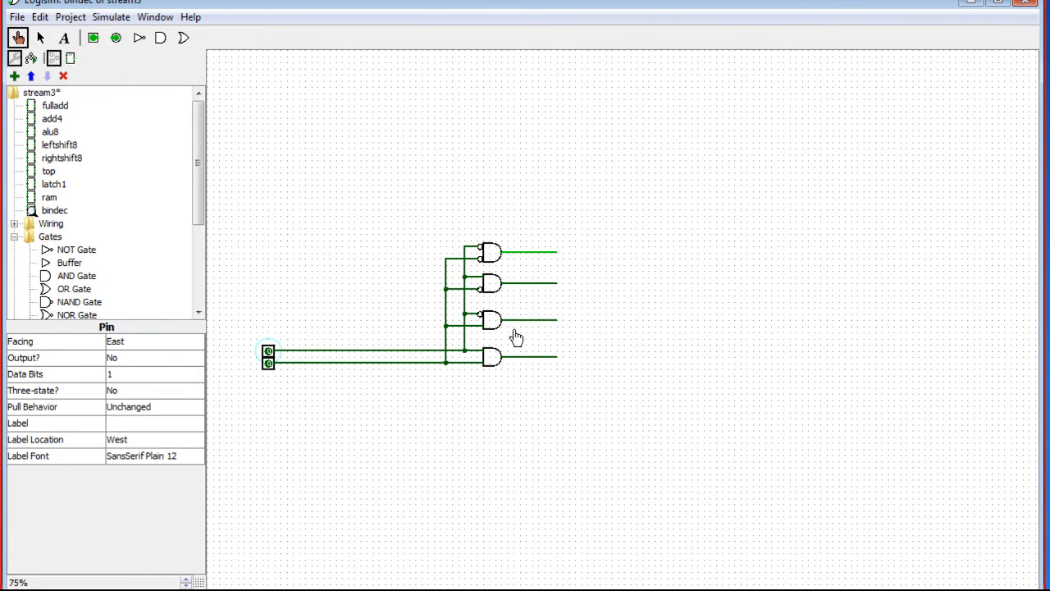
- Set the lowest AND gate's number of inputs to 3
click(43, 38)
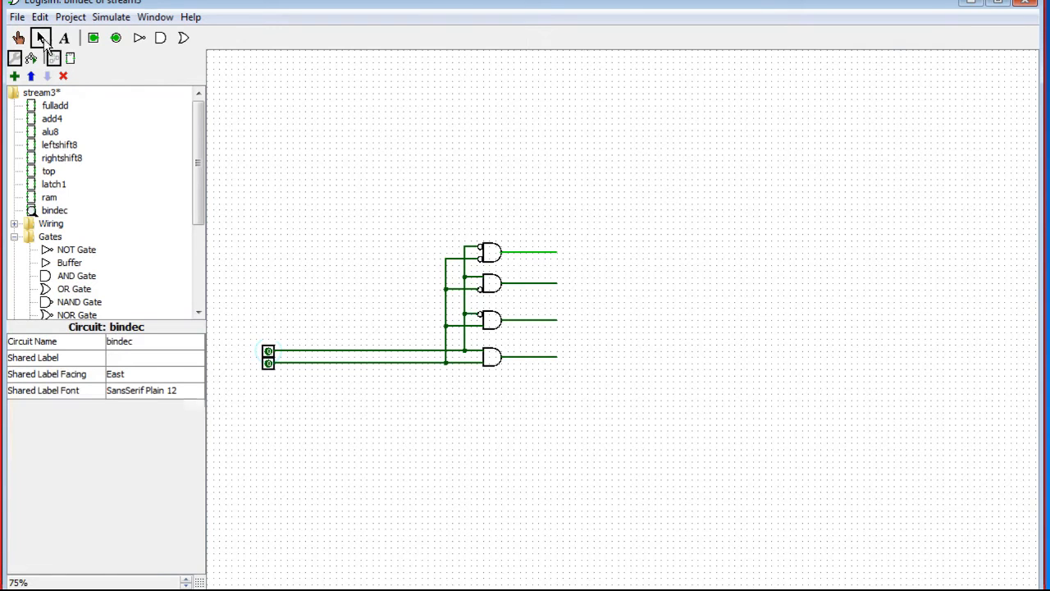
click(499, 366)
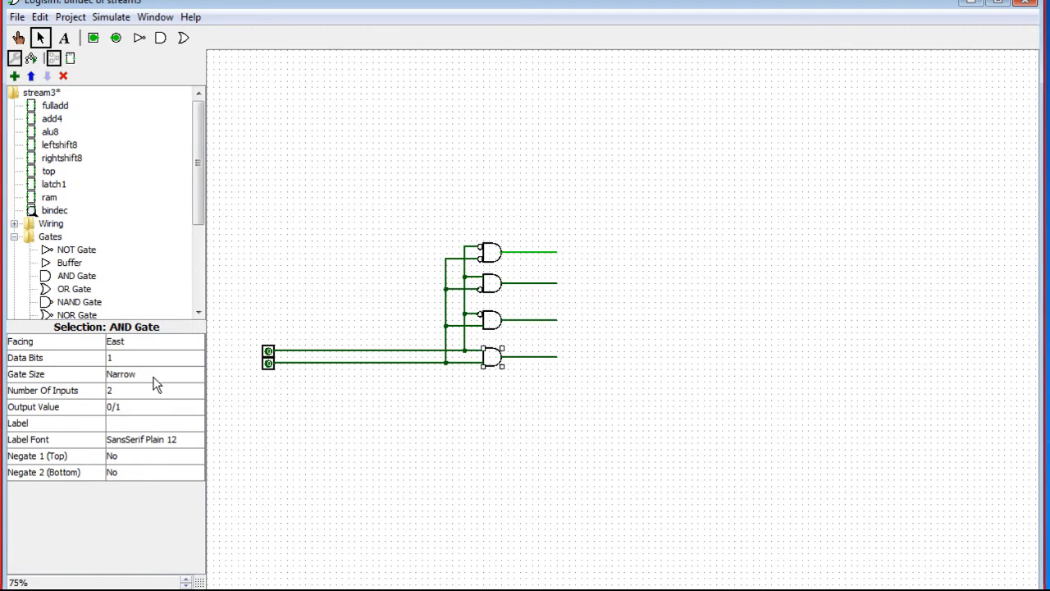
click(121, 390)
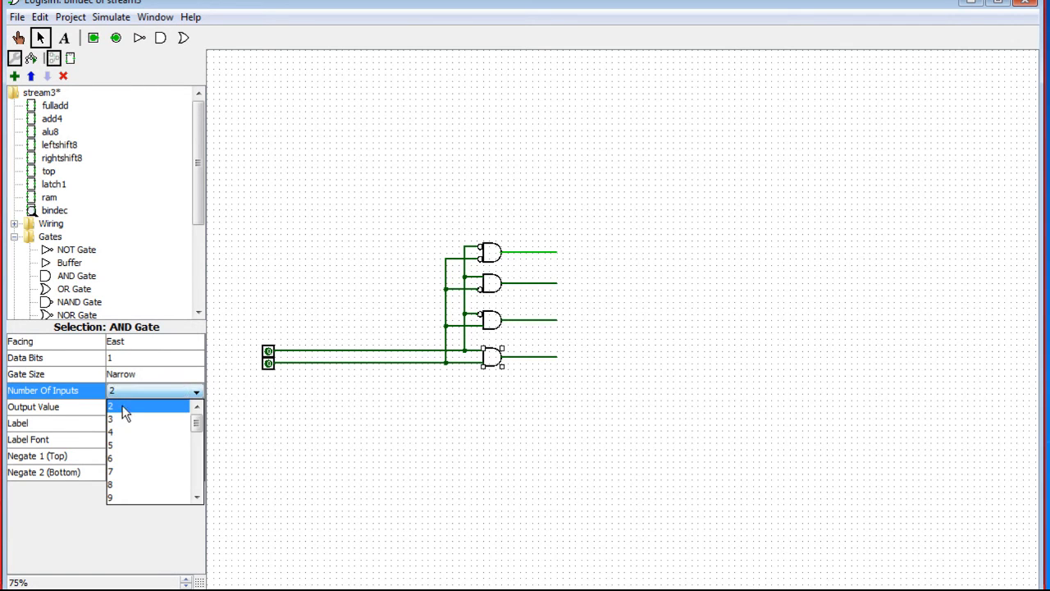
click(123, 420)
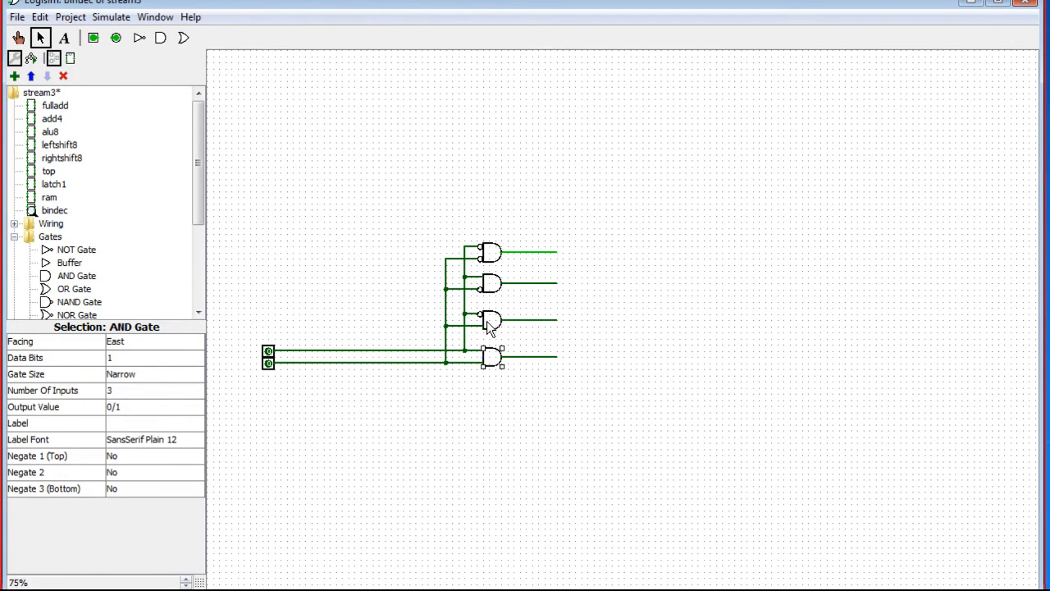
- Set the number of inputs to 3 on each of the three upper AND gates
click(487, 321)
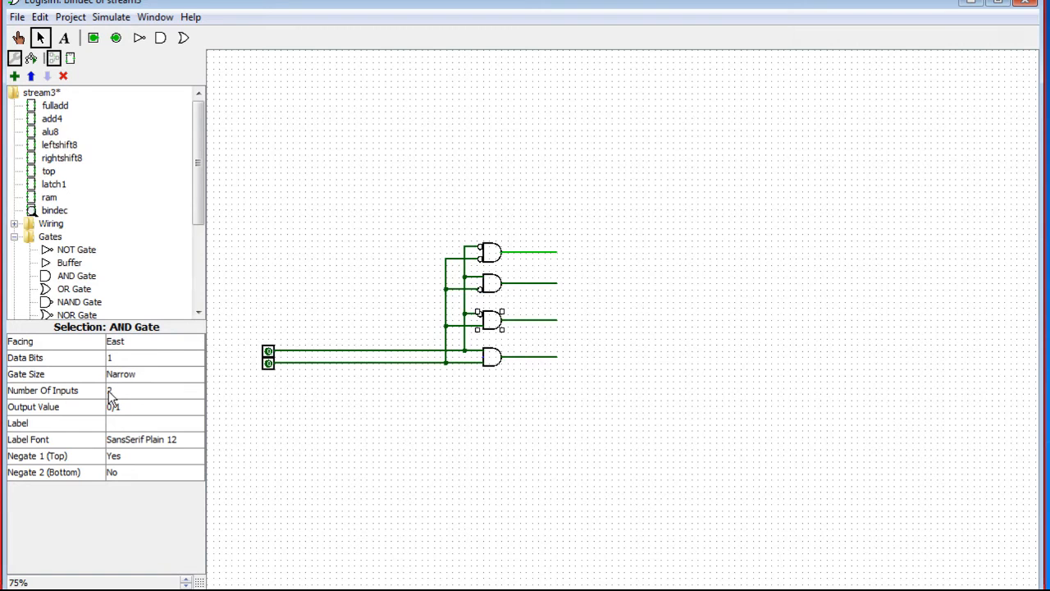
click(109, 392)
click(113, 419)
click(491, 283)
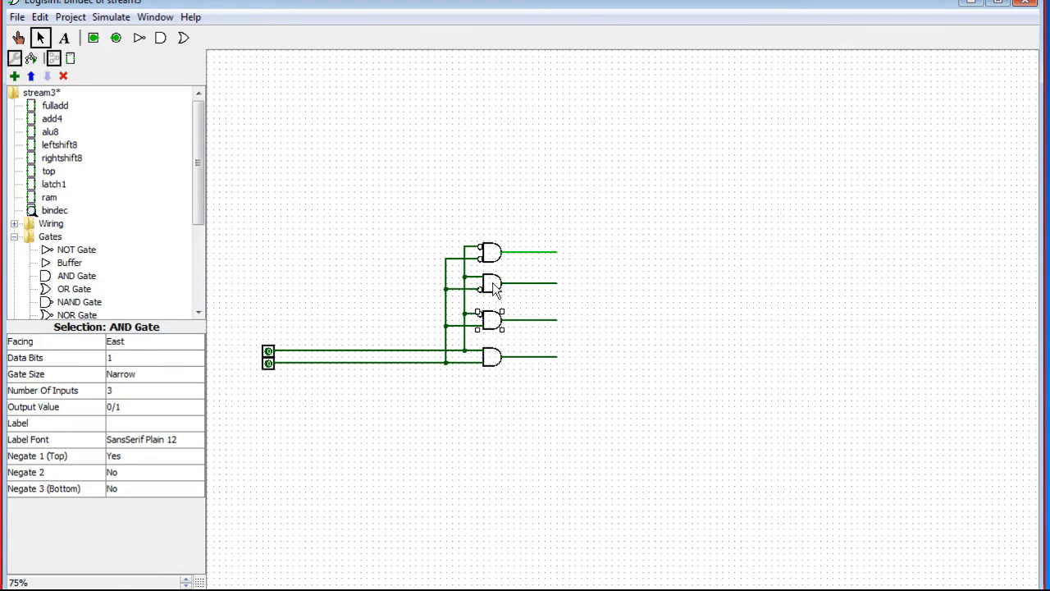
click(119, 390)
click(123, 419)
click(489, 258)
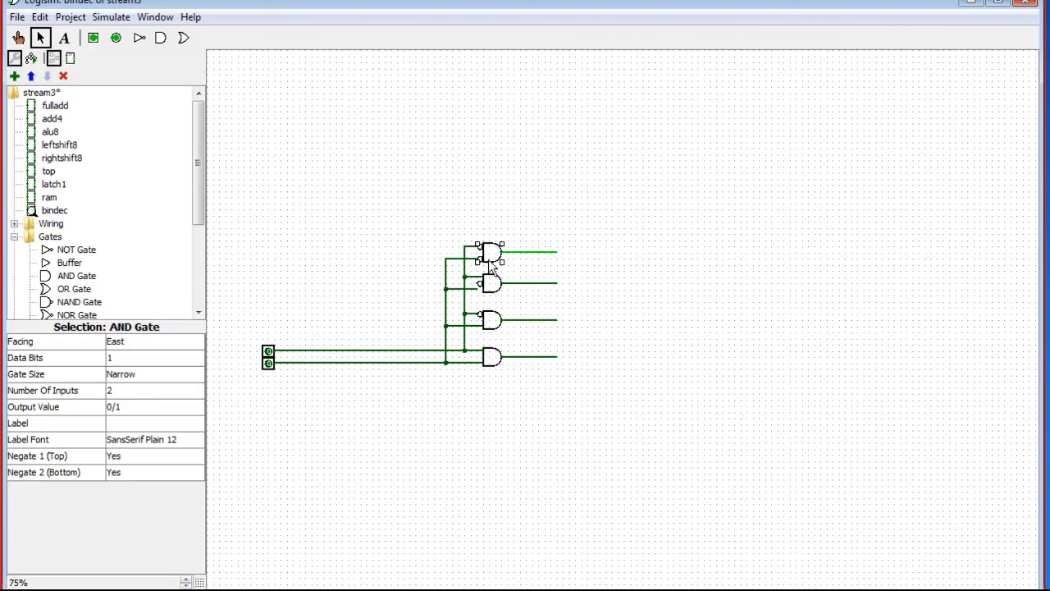
click(115, 392)
click(123, 413)
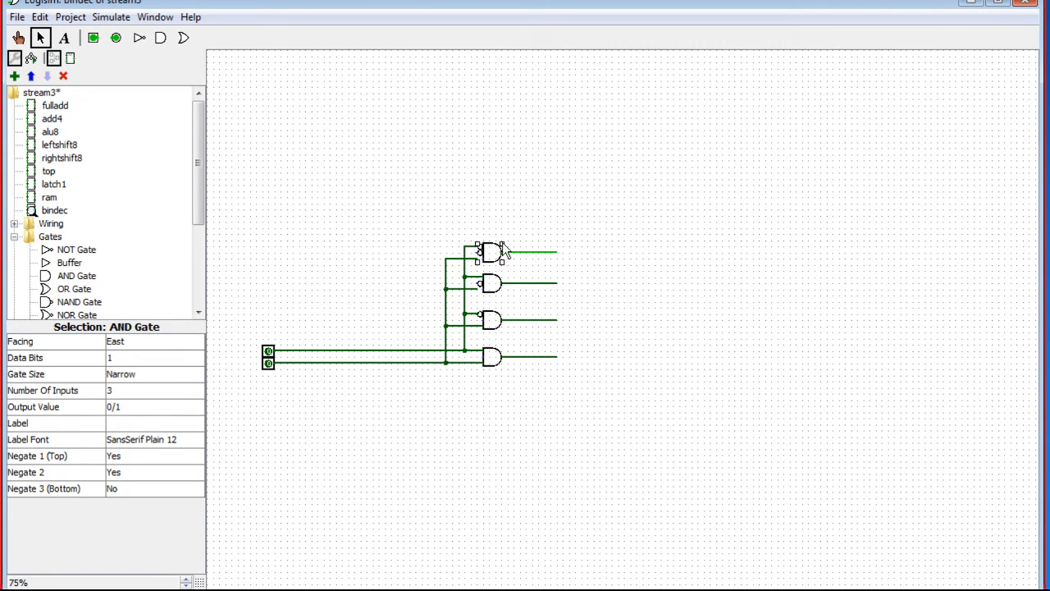
- On the two uppermost AND gates, set Negate 2 to No and Negate 3 to Yes
click(131, 474)
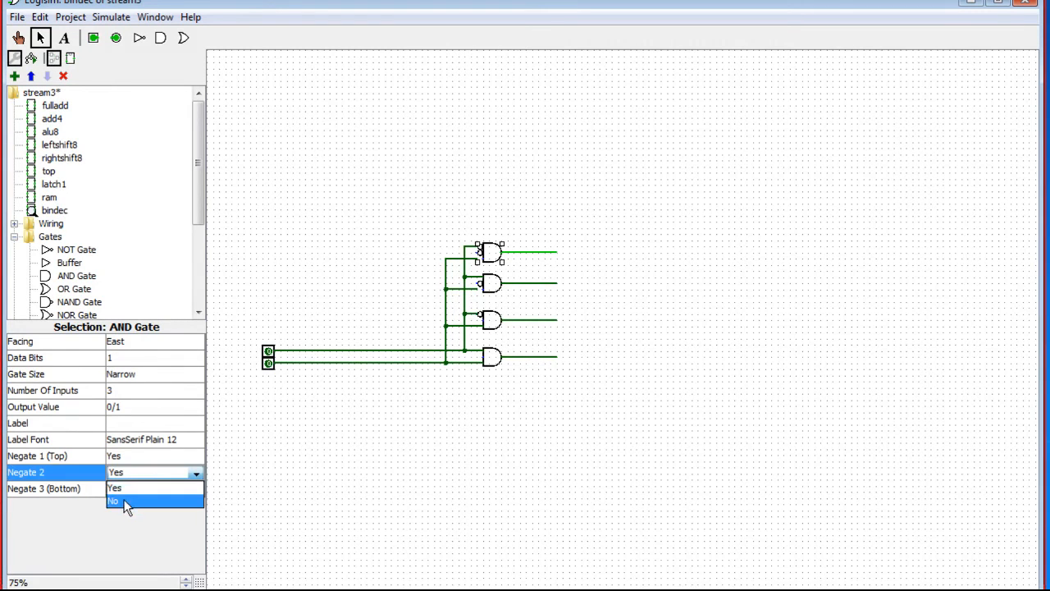
click(123, 501)
click(132, 489)
click(123, 503)
click(490, 283)
click(131, 472)
click(132, 501)
click(131, 489)
click(129, 505)
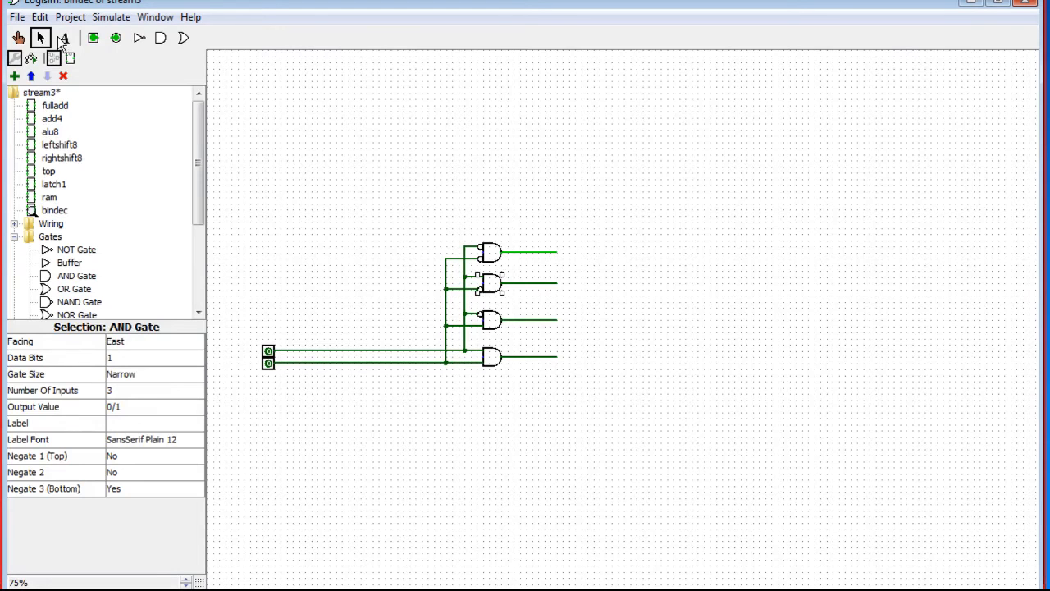
- Test the three-input gates by toggling the two input pins through their combinations and return both to 0
click(18, 38)
click(269, 352)
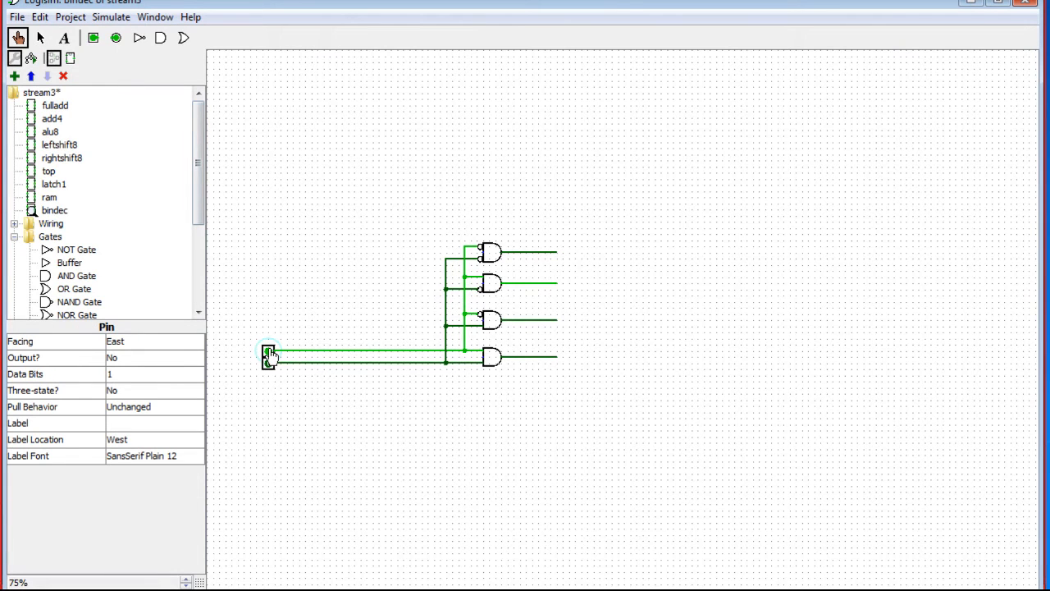
click(269, 352)
click(270, 363)
click(270, 363)
click(269, 351)
click(269, 364)
click(269, 363)
click(269, 352)
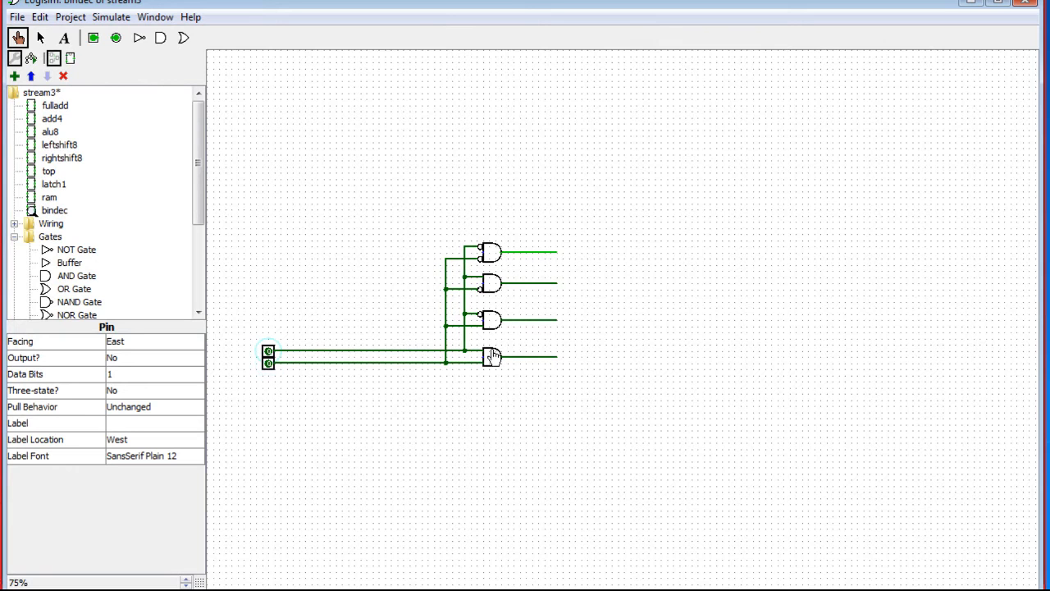
- Wire the middle inputs of all four AND gates to a common line ending in a new input pin below the other two
click(41, 37)
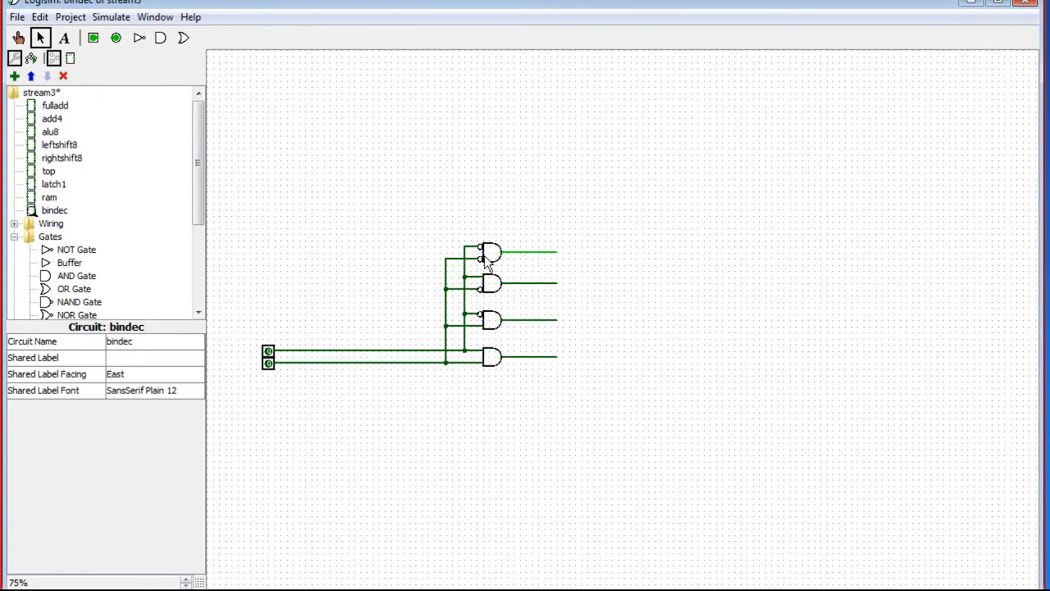
mouse_move(483, 257)
mouse_down()
mouse_move(422, 284)
mouse_move(434, 406)
mouse_up()
drag(482, 284, 433, 284)
drag(484, 319, 433, 320)
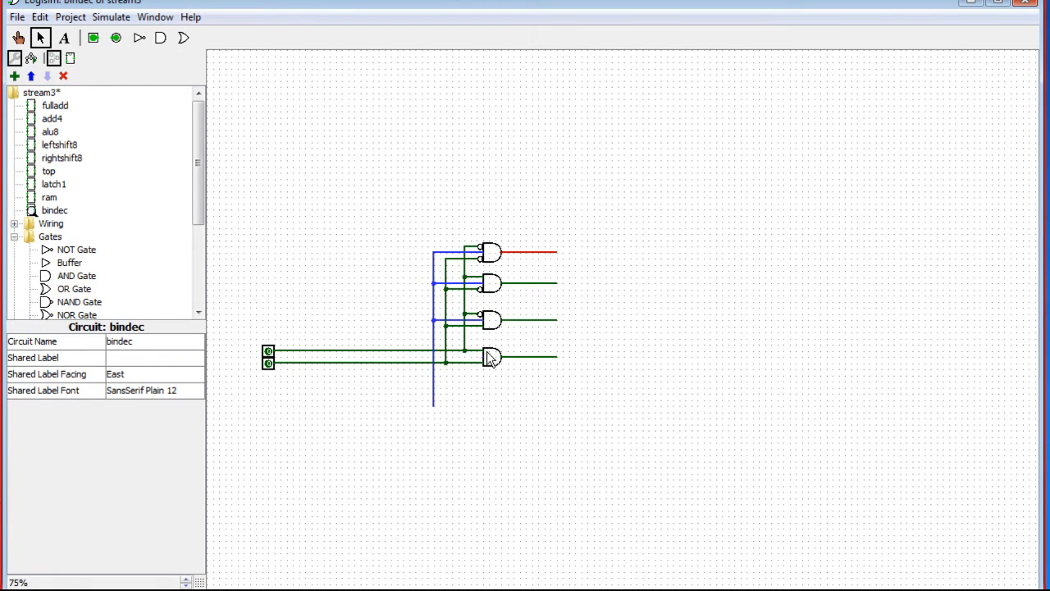
drag(483, 357, 433, 357)
drag(434, 404, 275, 408)
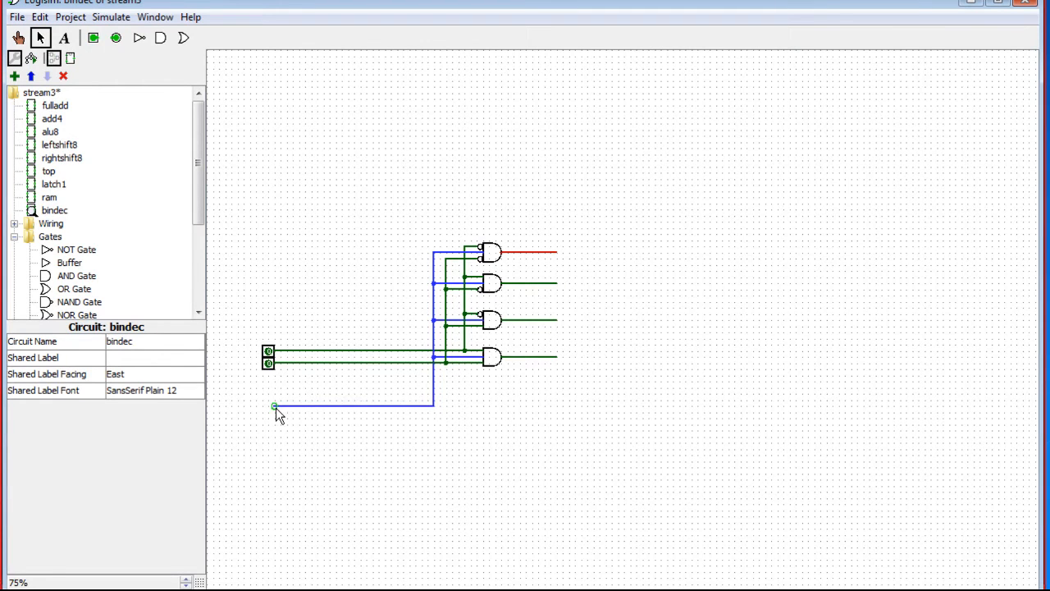
click(93, 38)
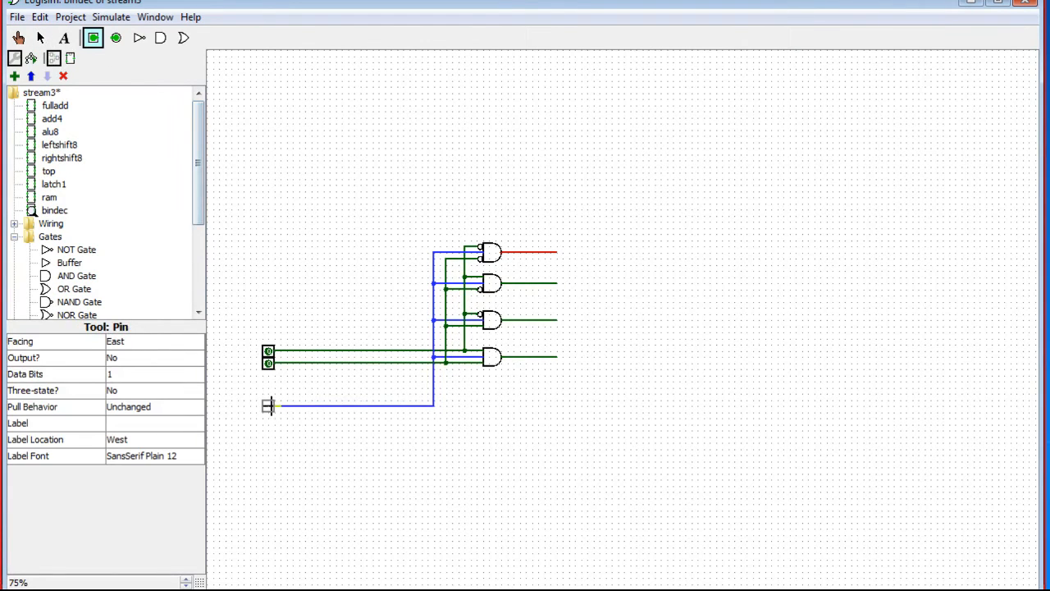
click(268, 405)
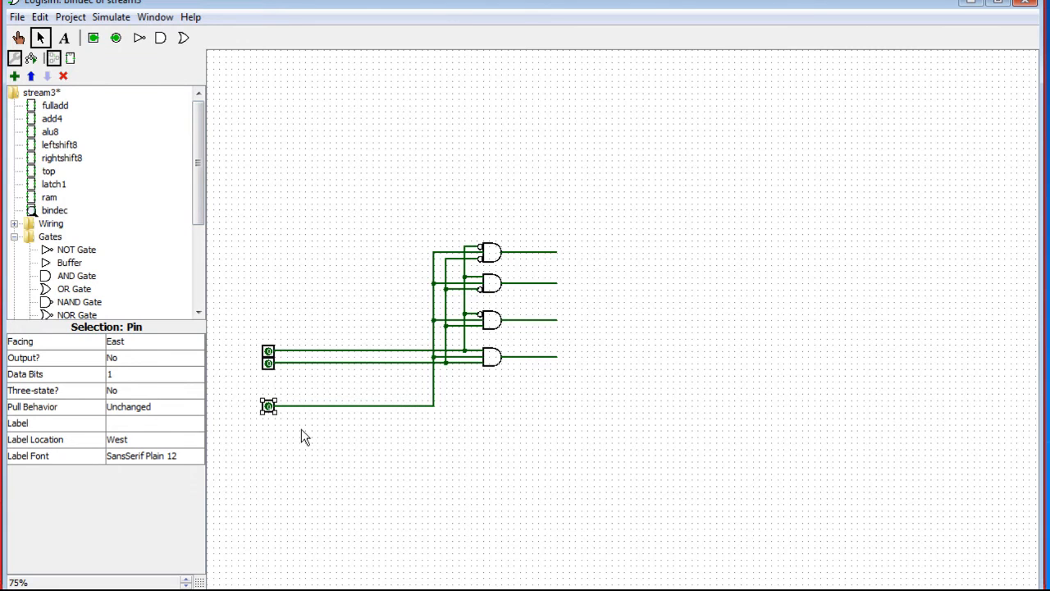
- Toggle the second input pin on and off with the new third pin at 0 to check the gate outputs
click(18, 38)
click(269, 362)
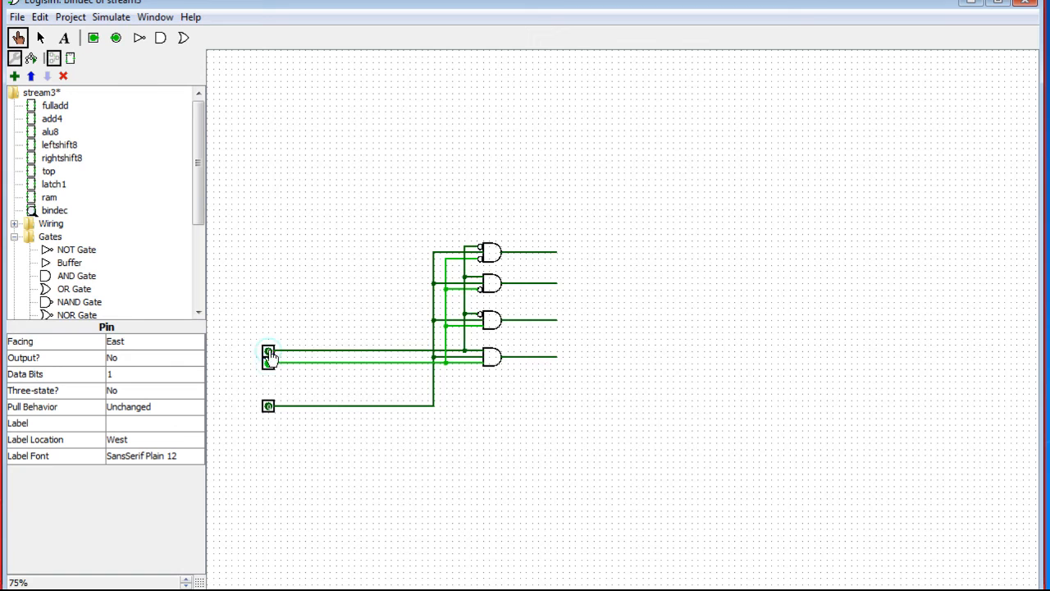
click(269, 362)
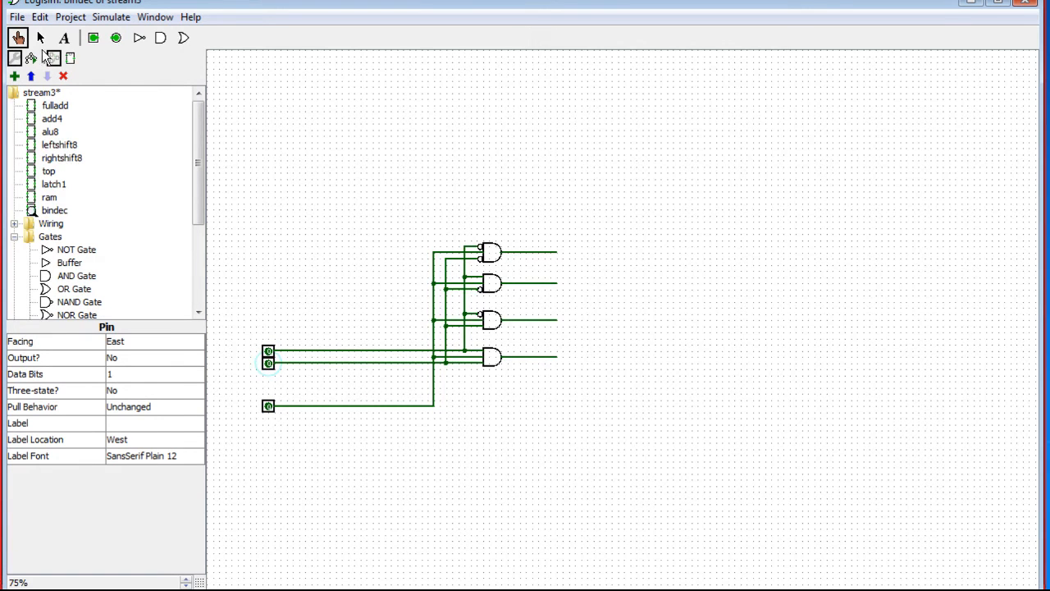
click(39, 39)
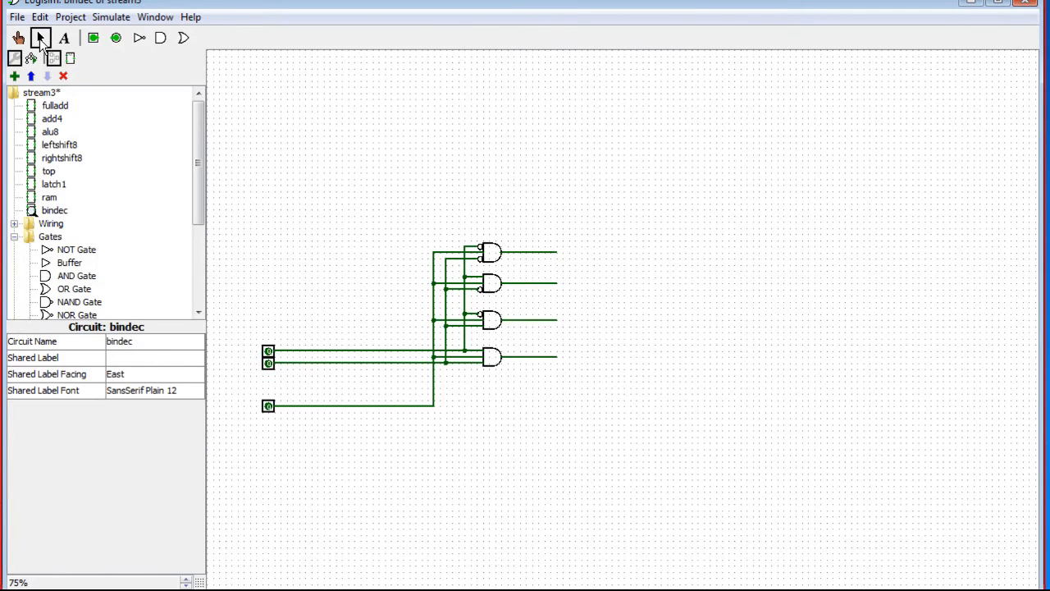
- Add an output pin to the end of each of the four AND gates' output wires
click(116, 38)
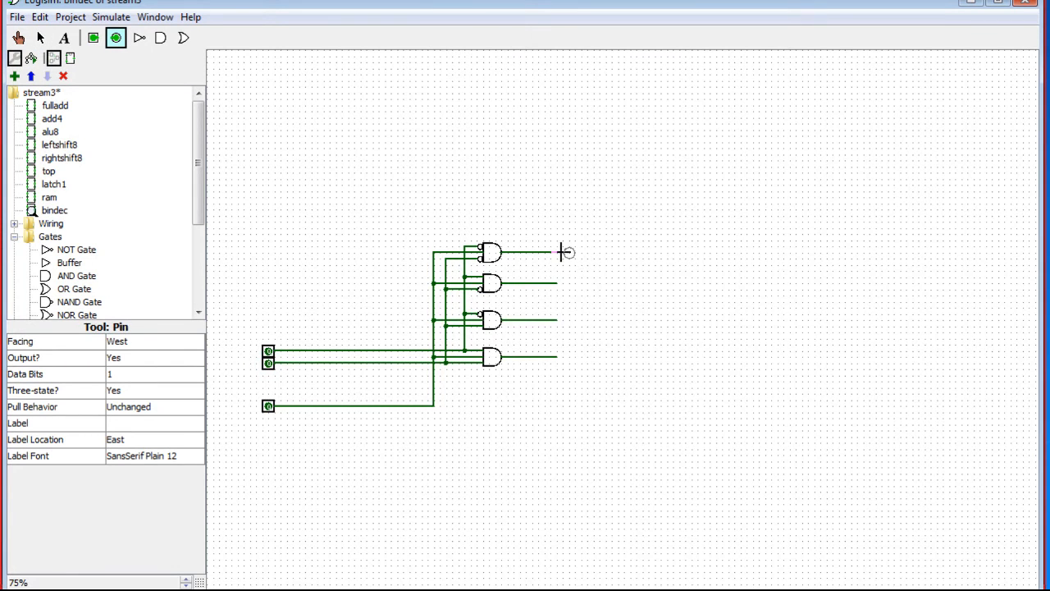
click(563, 252)
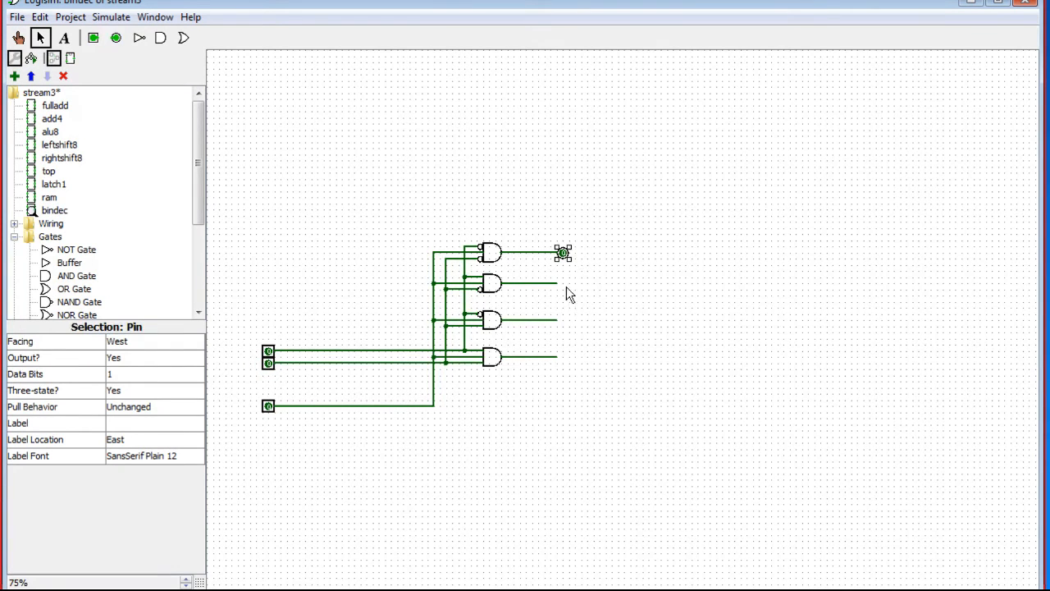
click(115, 38)
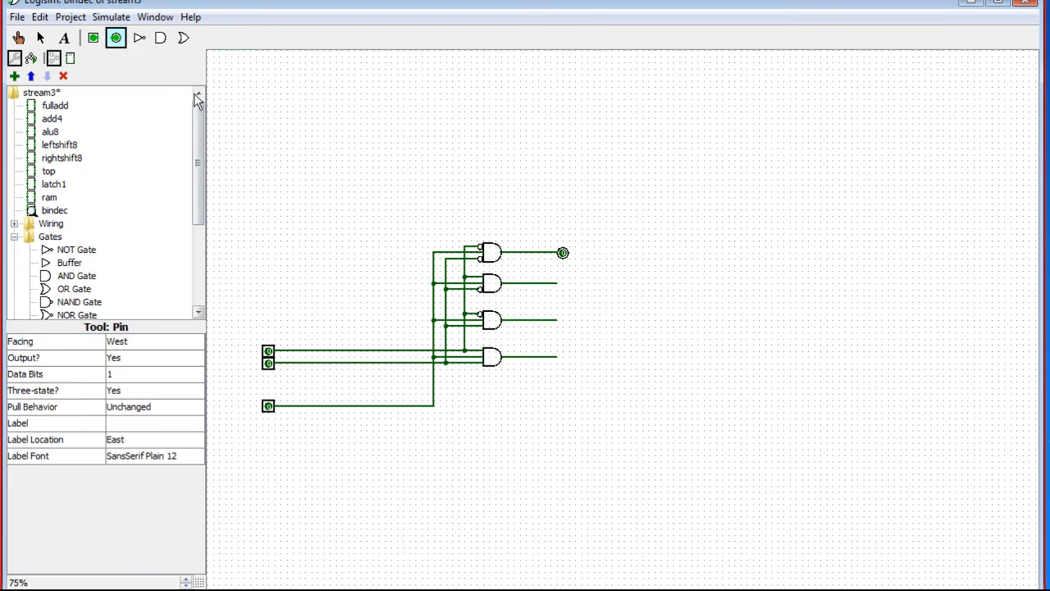
click(561, 282)
key(ctrl+d)
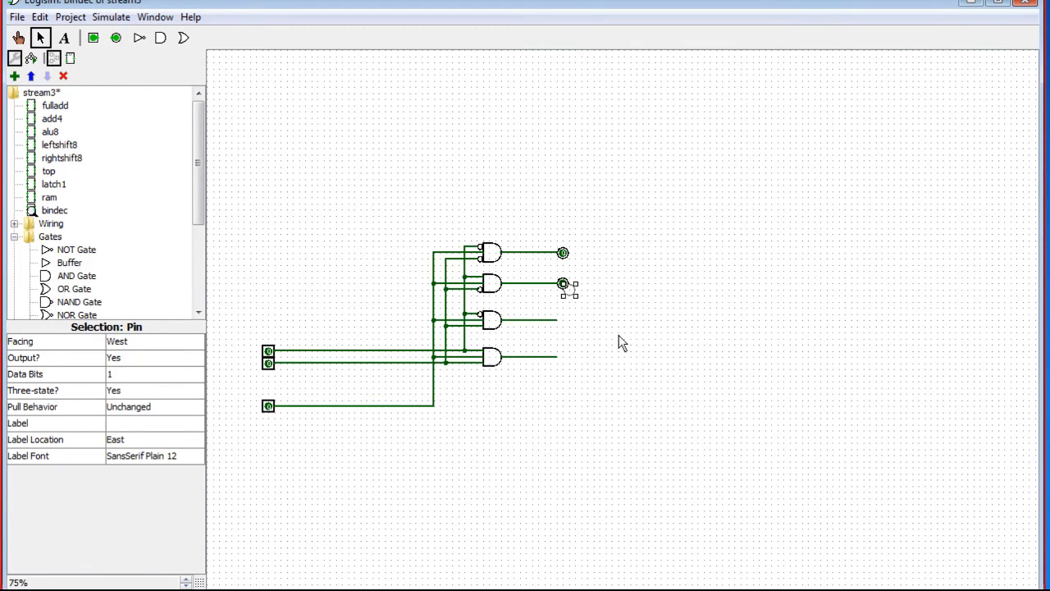
drag(573, 291, 563, 357)
key(ctrl+d)
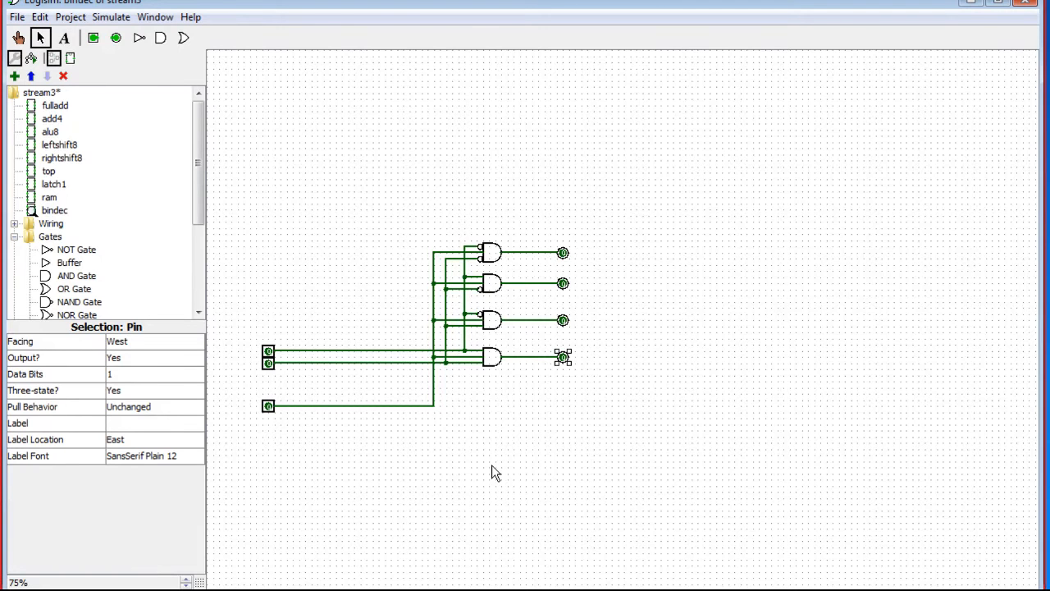
- Open the bindec circuit's appearance view and examine which pins its input and output ports correspond to
click(126, 20)
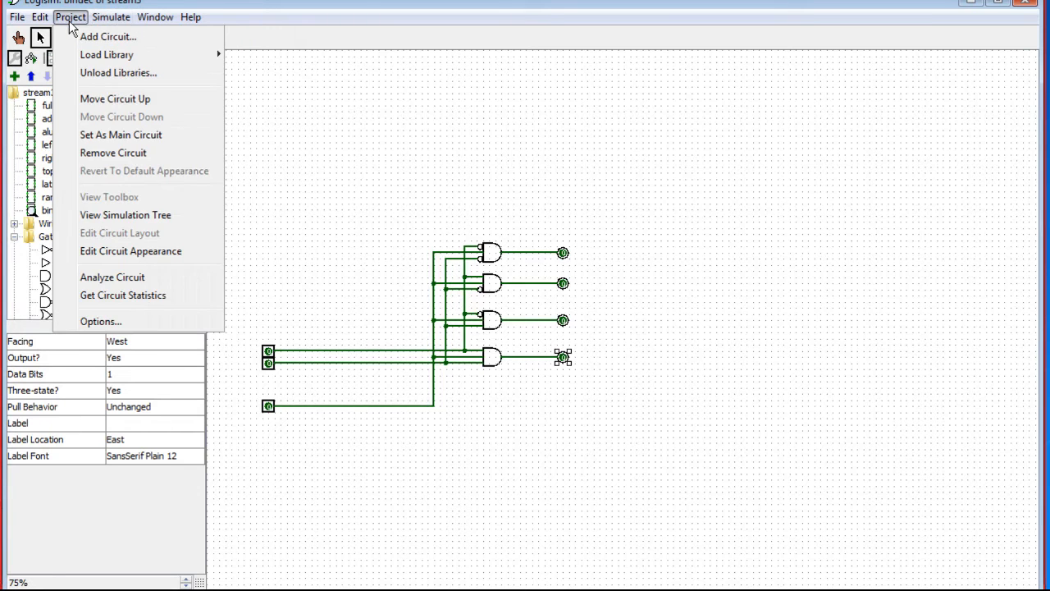
click(103, 20)
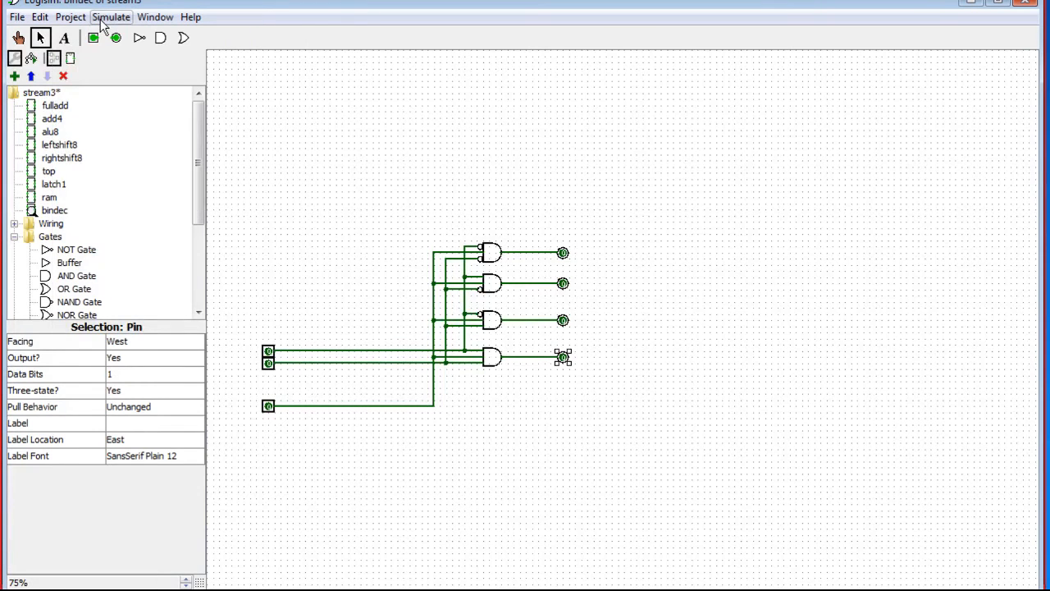
click(70, 58)
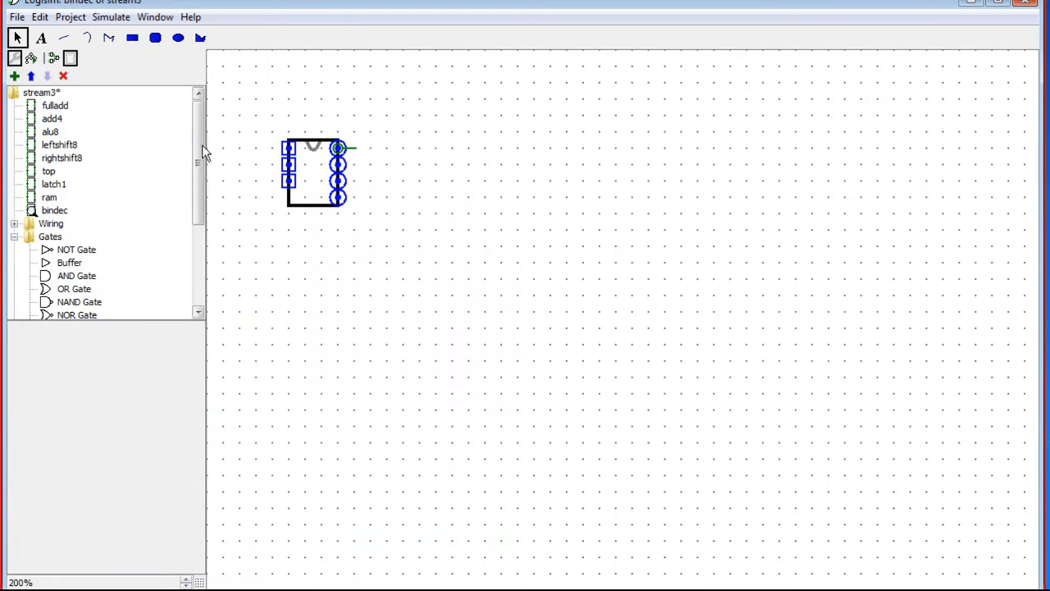
click(290, 150)
click(288, 163)
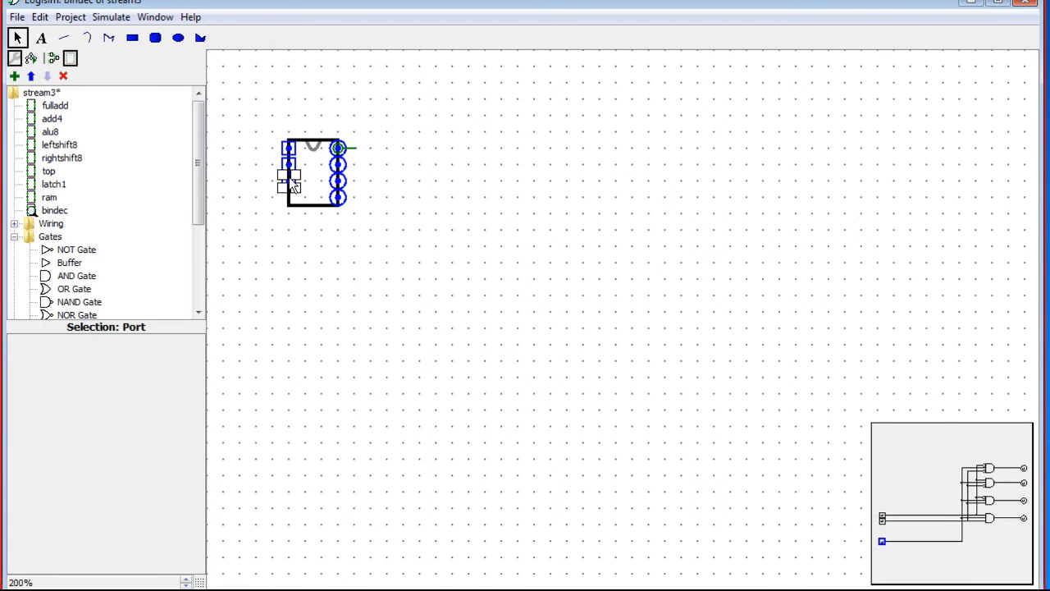
click(340, 149)
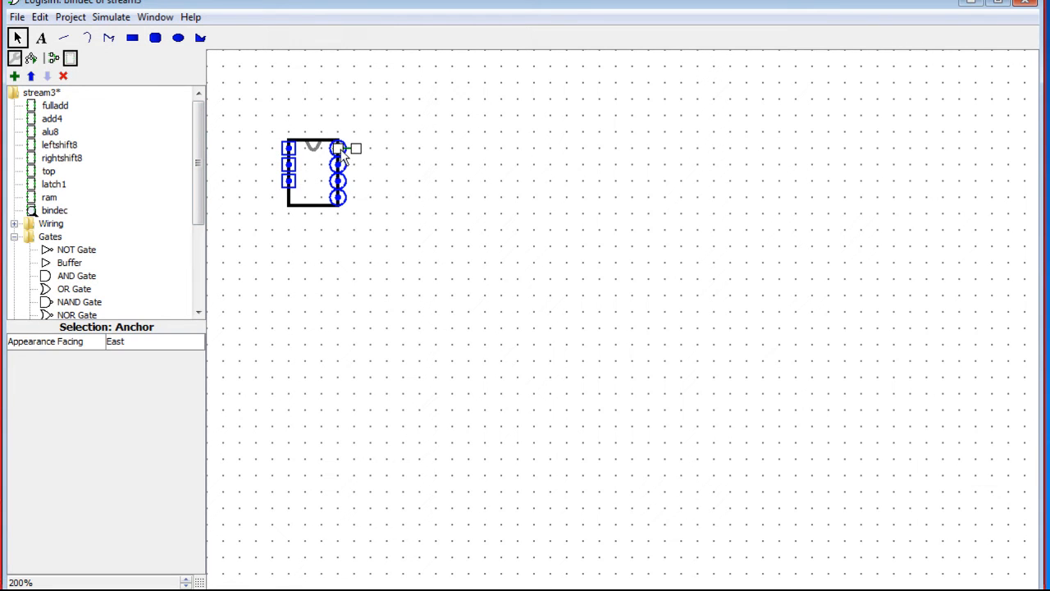
click(348, 149)
click(342, 151)
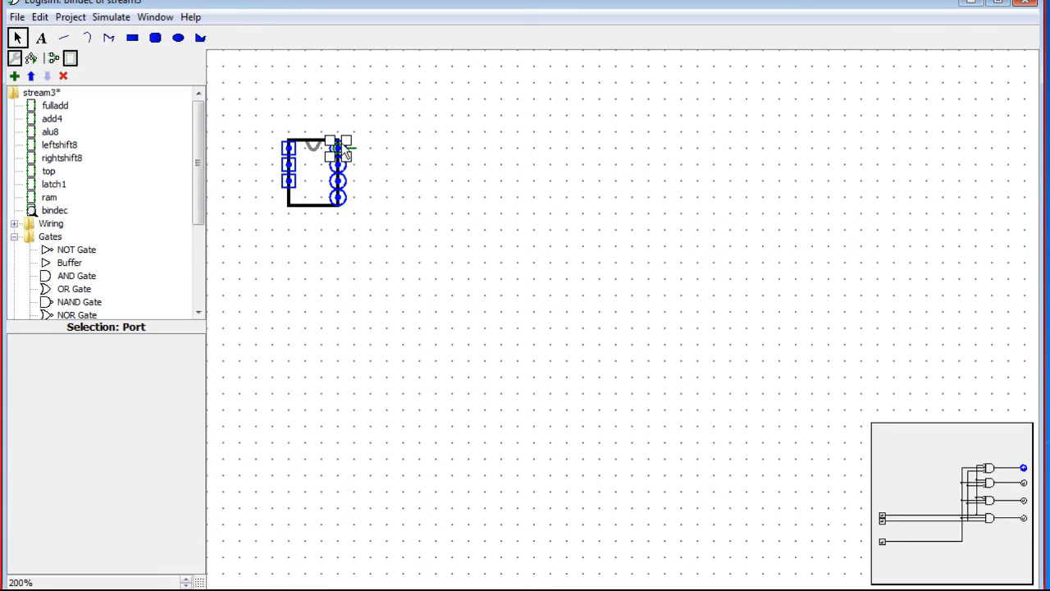
click(489, 464)
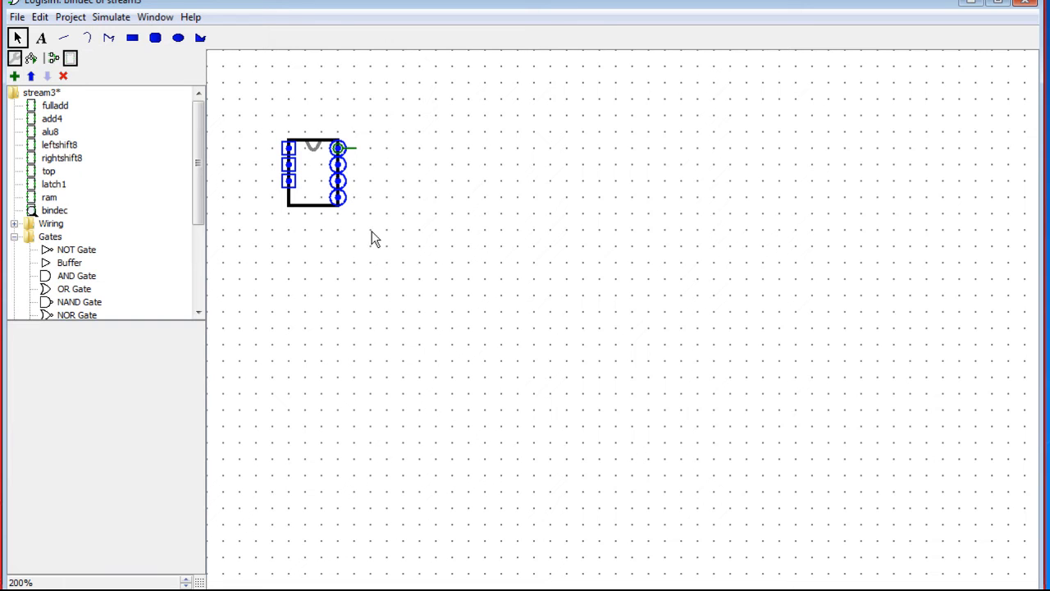
- Add a new circuit named biggerdecoder to the project
click(76, 18)
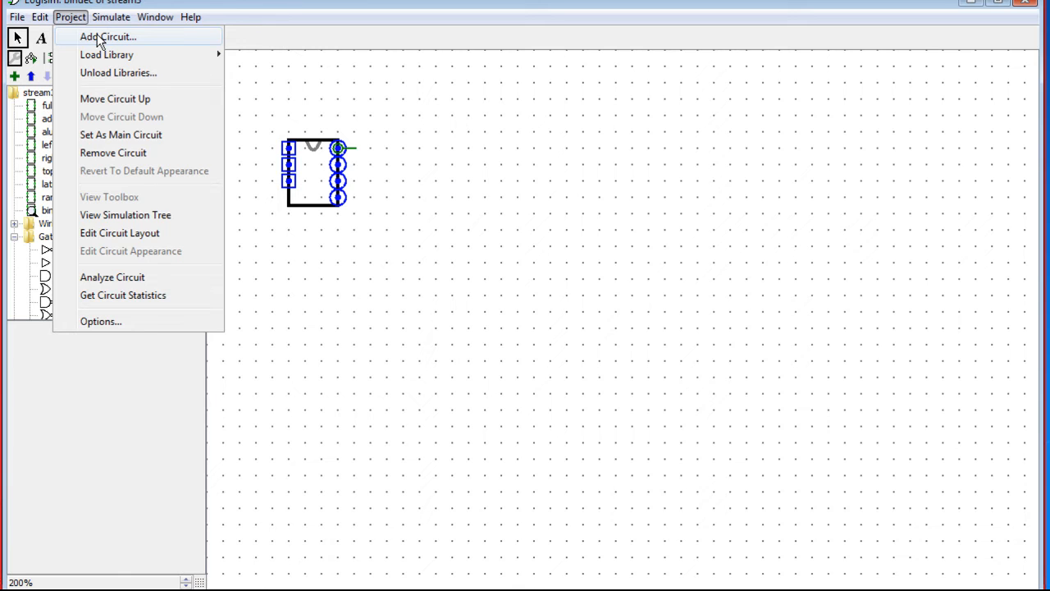
click(98, 40)
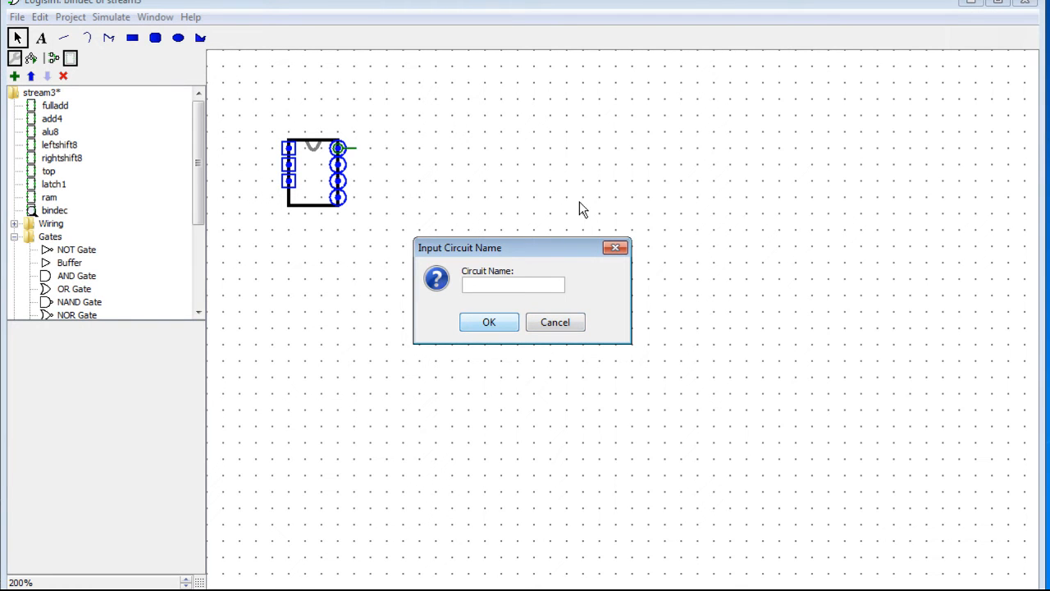
text(3 bit d)
key(BackSpace)
key(BackSpace)
key(BackSpace)
key(BackSpace)
key(BackSpace)
key(BackSpace)
key(BackSpace)
text(biggerdecon)
key(BackSpace)
text(der)
click(488, 323)
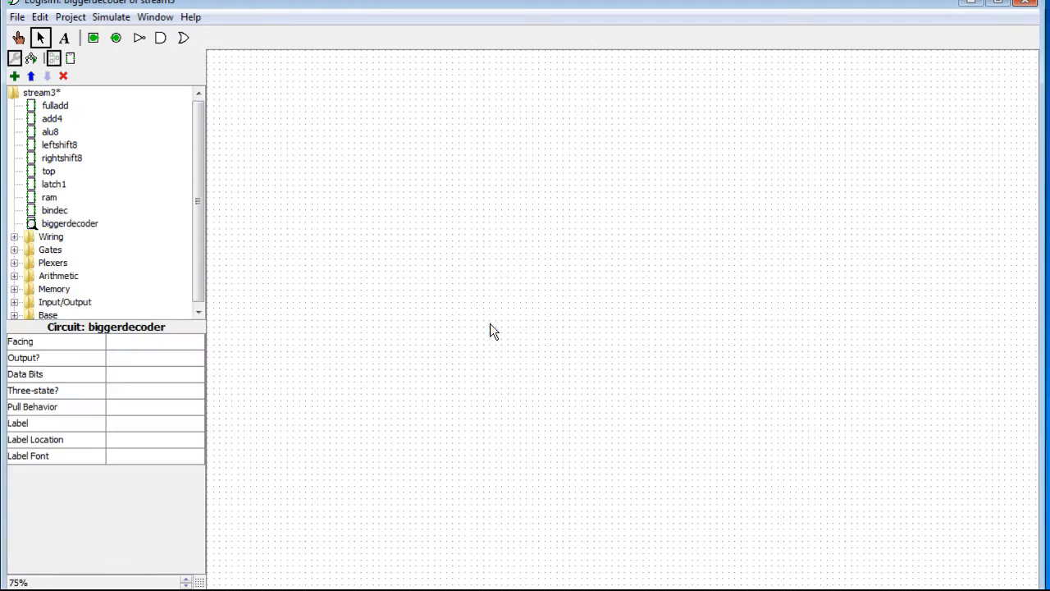
- Place a bindec subcircuit in the biggerdecoder circuit and move it up and to the left on the canvas
click(54, 211)
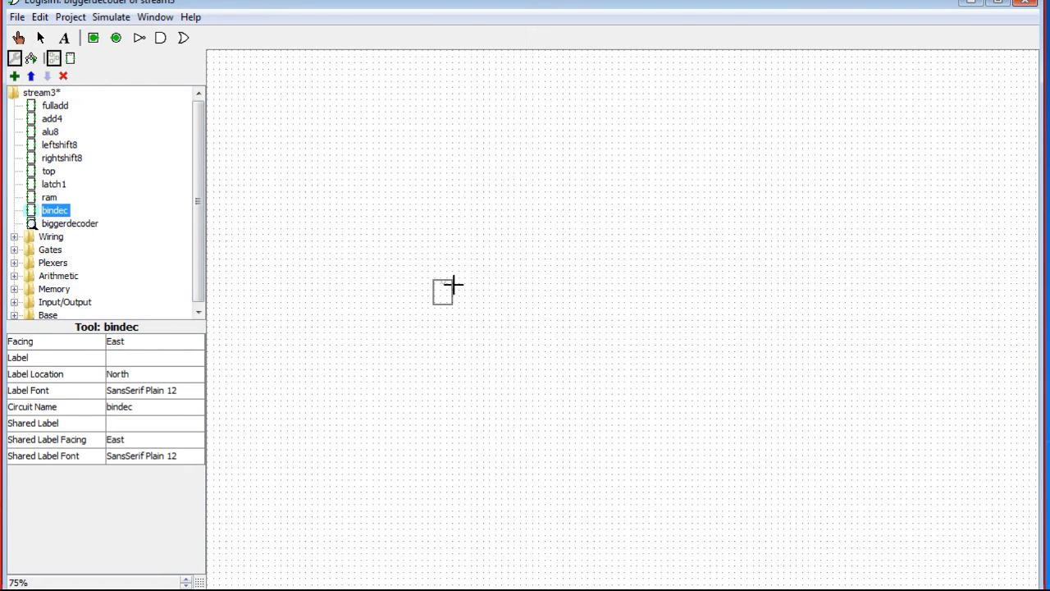
click(443, 259)
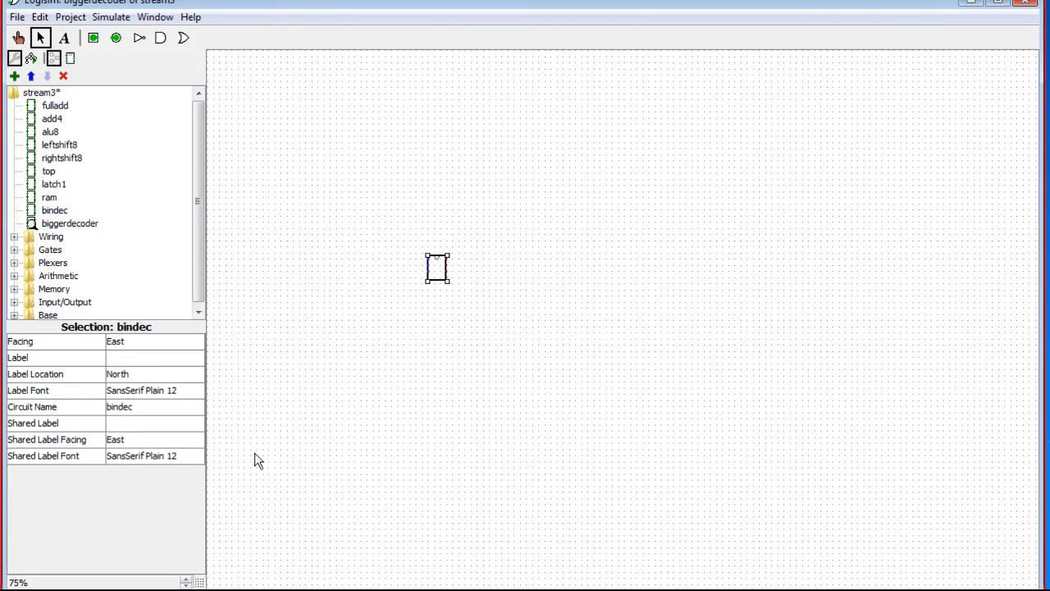
click(187, 578)
drag(520, 349, 463, 316)
drag(450, 323, 404, 307)
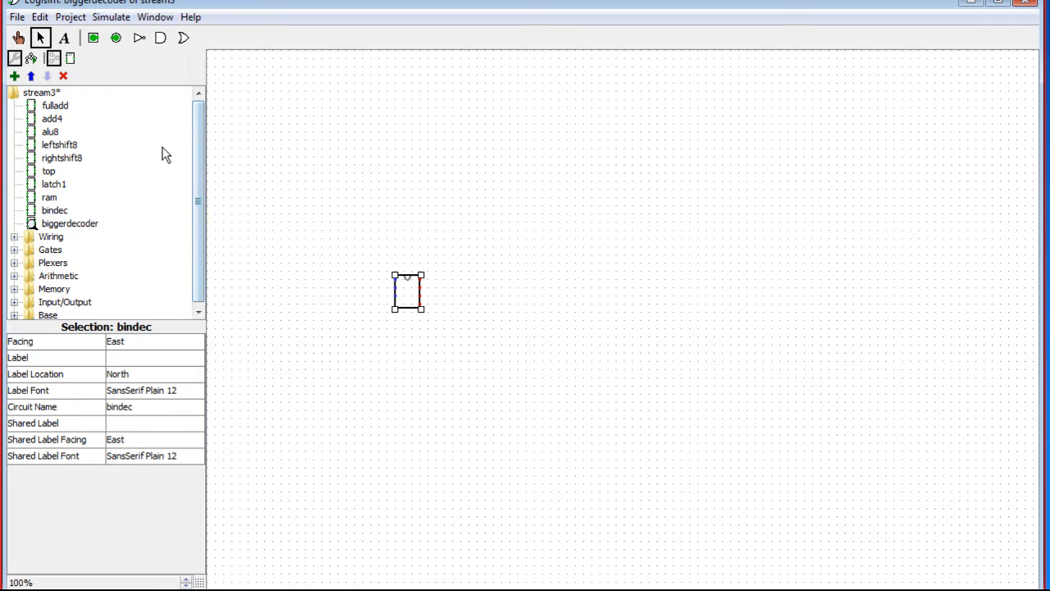
- Place four bindec subcircuits in a vertical column on the right side of the existing bindec subcircuit, duplicating the placed one
drag(55, 211, 518, 238)
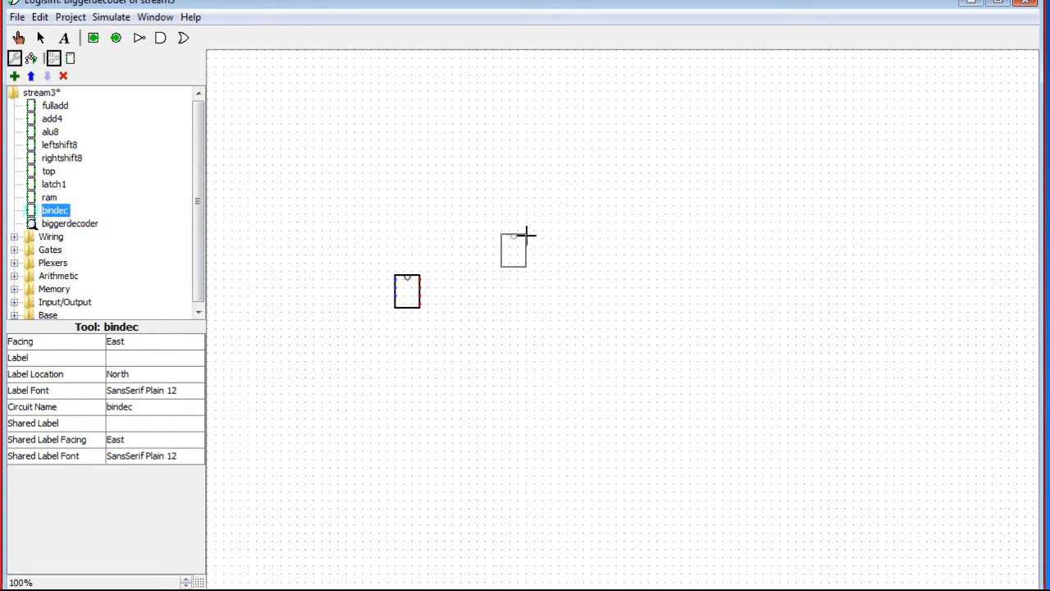
click(527, 221)
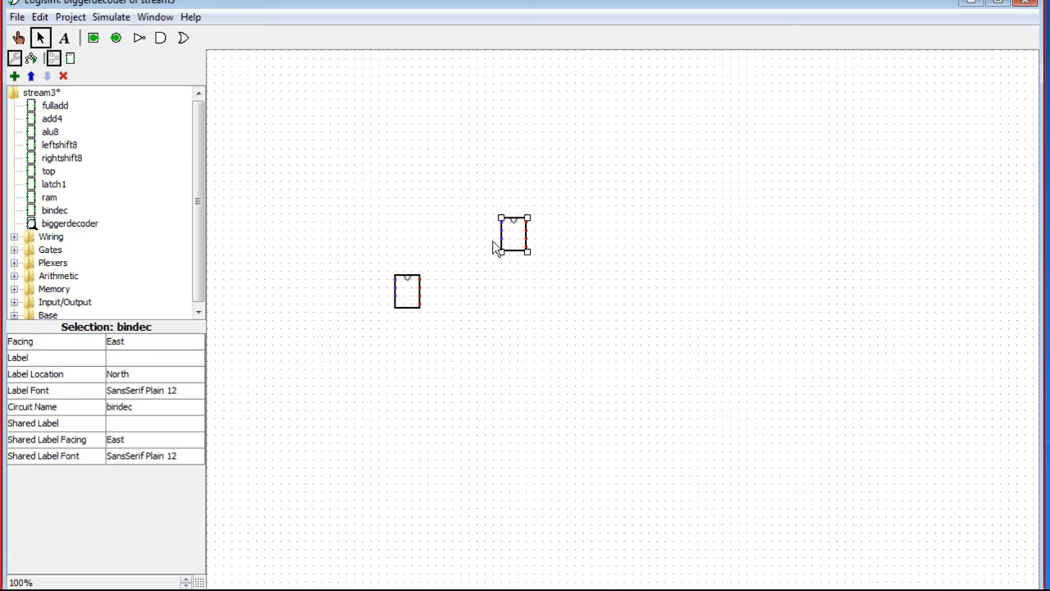
drag(514, 234, 523, 421)
key(ctrl+d)
key(ctrl+d)
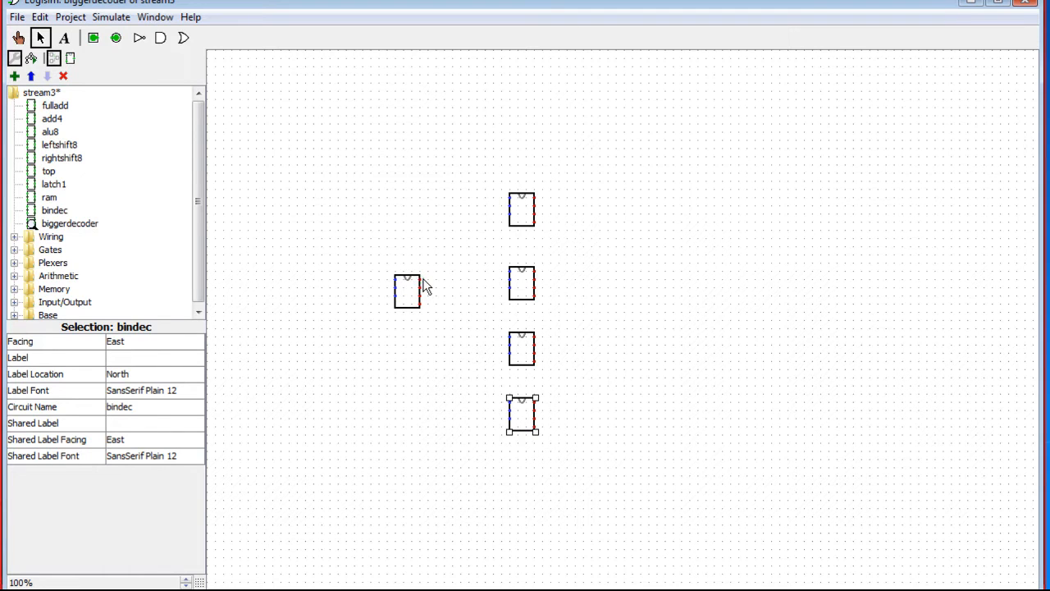
- Wire the left bindec's four outputs in order to the third input of each bindec in the column
drag(460, 266, 506, 216)
drag(420, 287, 507, 289)
drag(420, 295, 507, 353)
drag(420, 302, 510, 420)
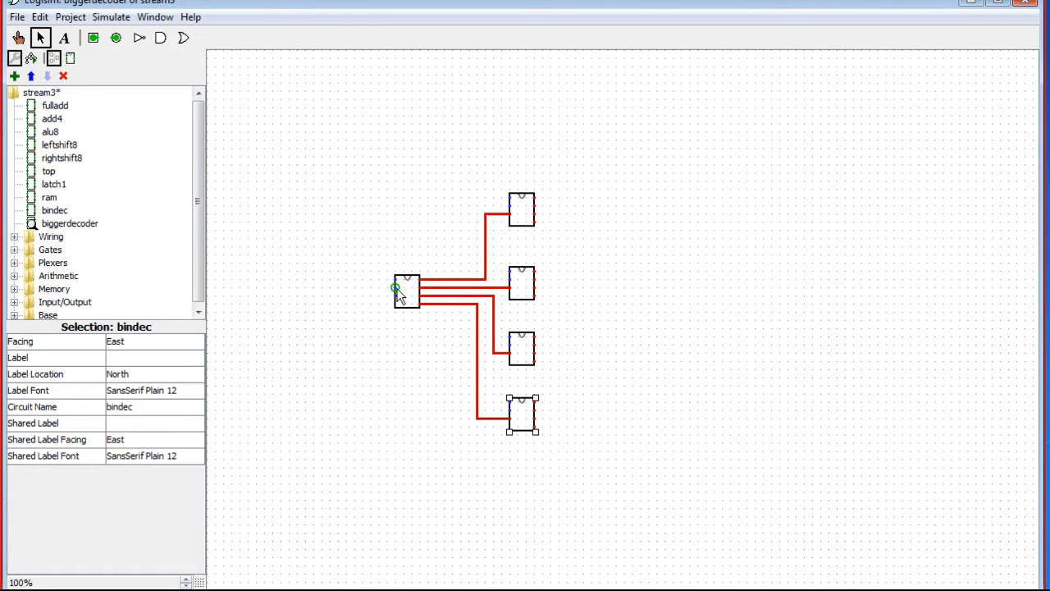
- Extend wires from the left bindec's upper two inputs and attach an input pin to each wire's end
drag(396, 287, 341, 287)
click(396, 297)
drag(338, 279, 337, 279)
click(92, 38)
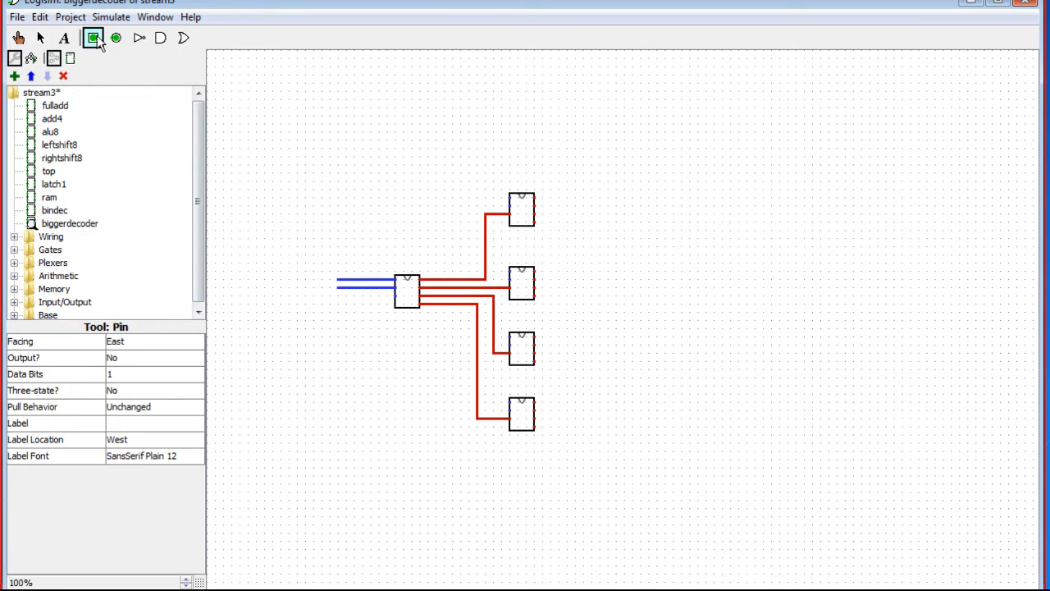
click(336, 279)
key(ctrl+2)
drag(331, 281, 330, 270)
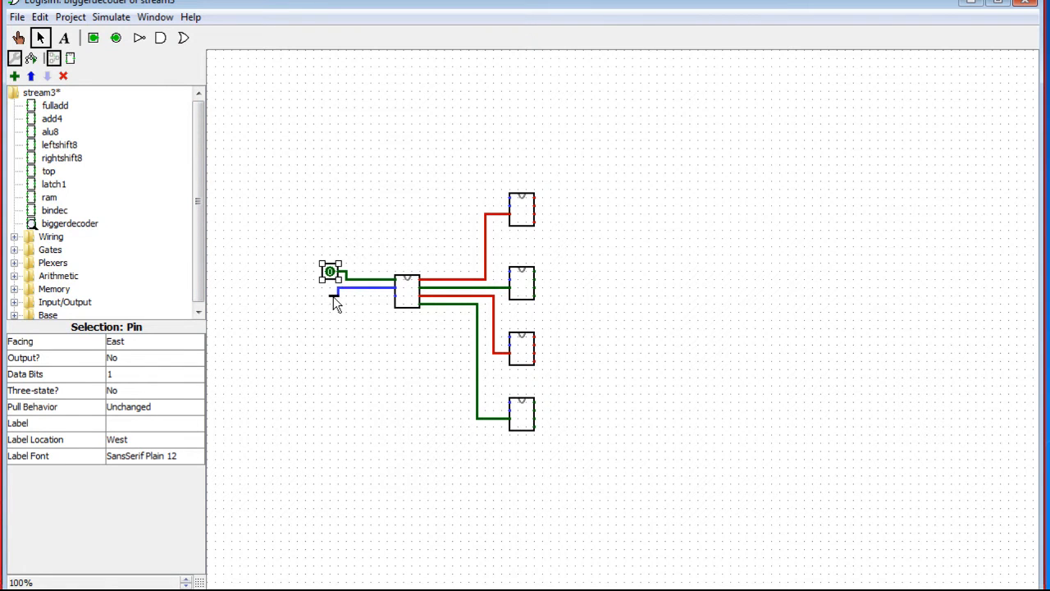
click(93, 38)
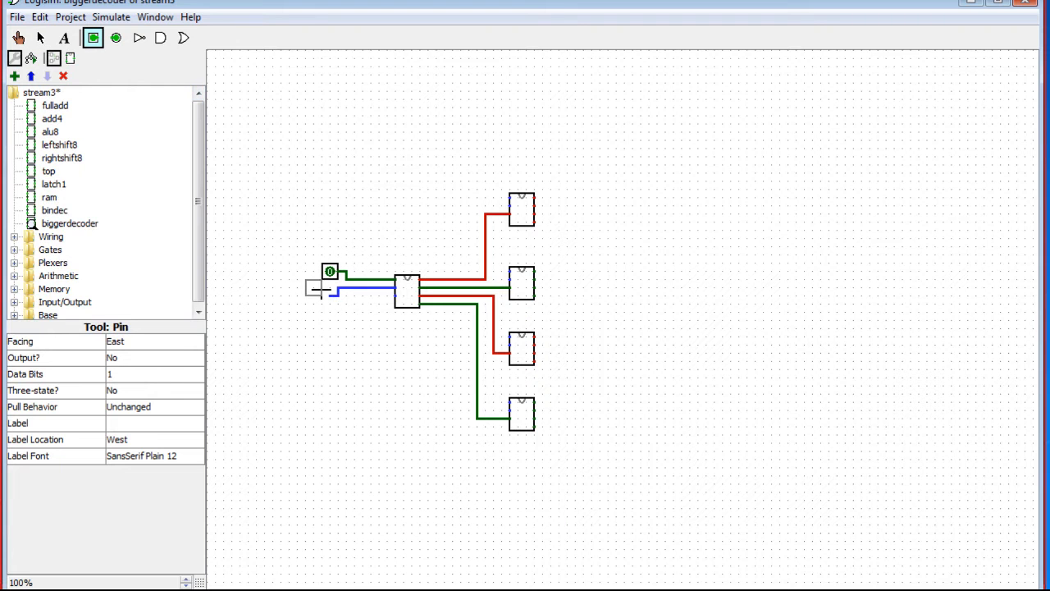
click(332, 295)
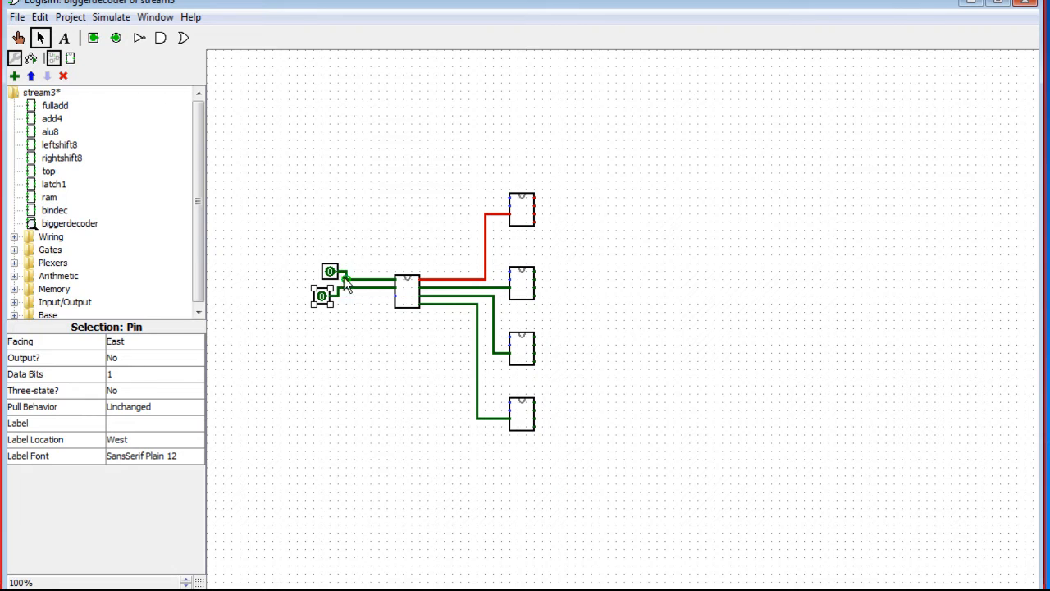
- View the inside of the left bindec subcircuit and examine the uppermost AND gate's output wire and pin
click(486, 267)
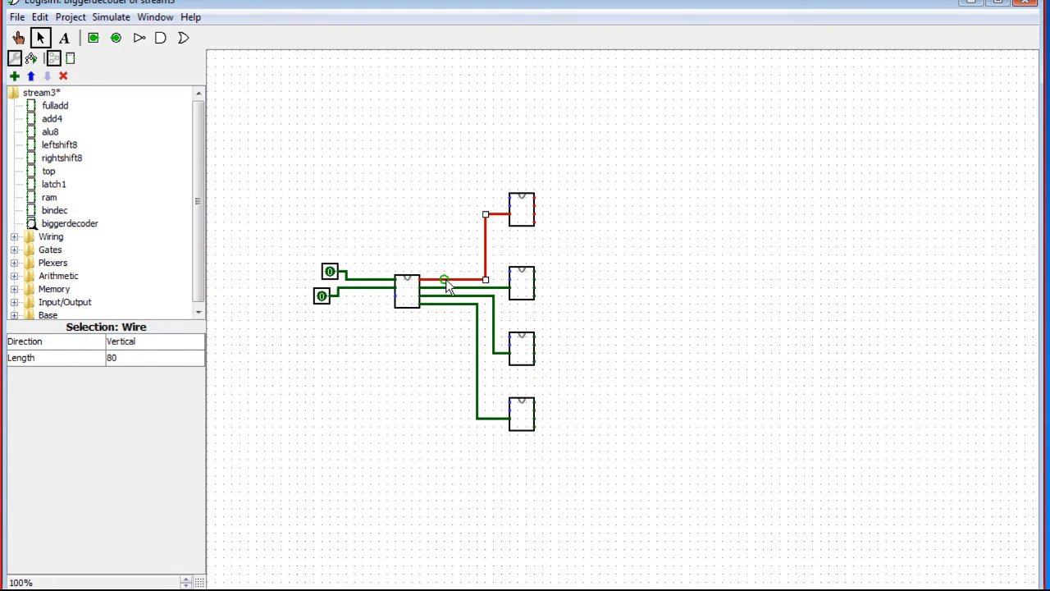
click(411, 300)
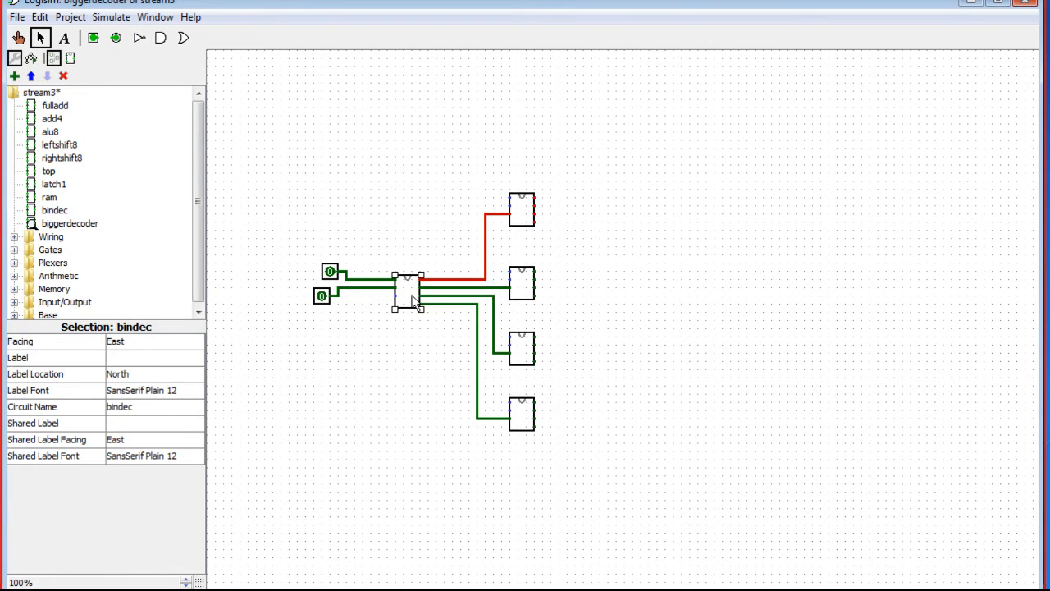
right_click(412, 299)
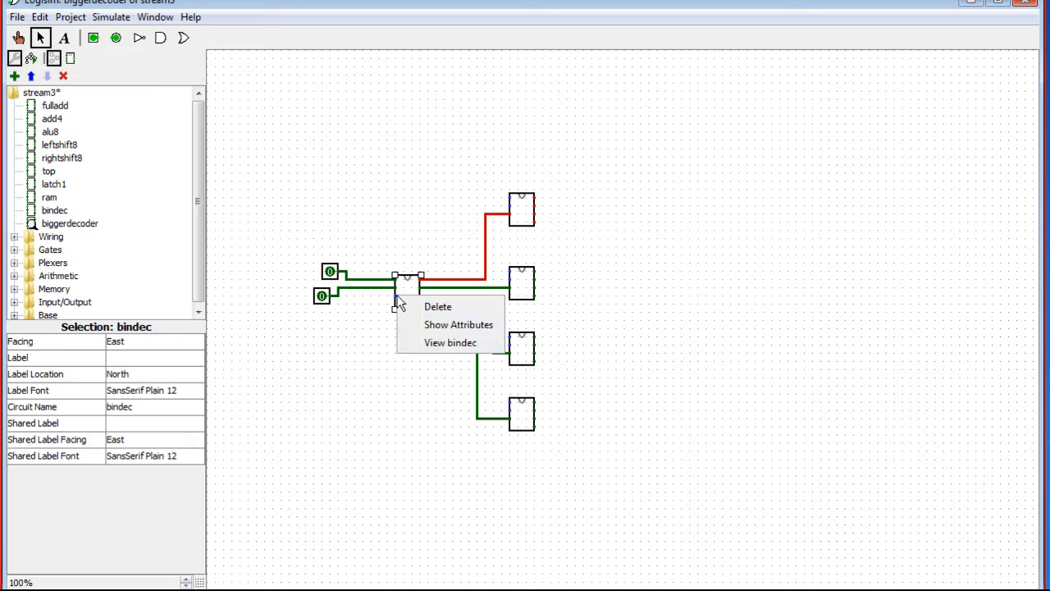
click(450, 344)
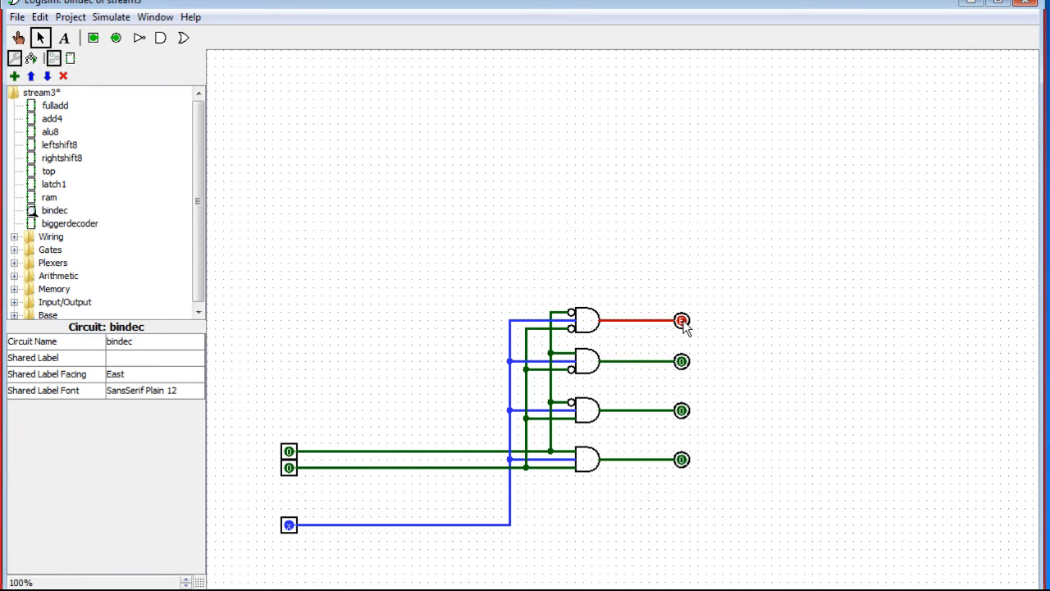
click(644, 321)
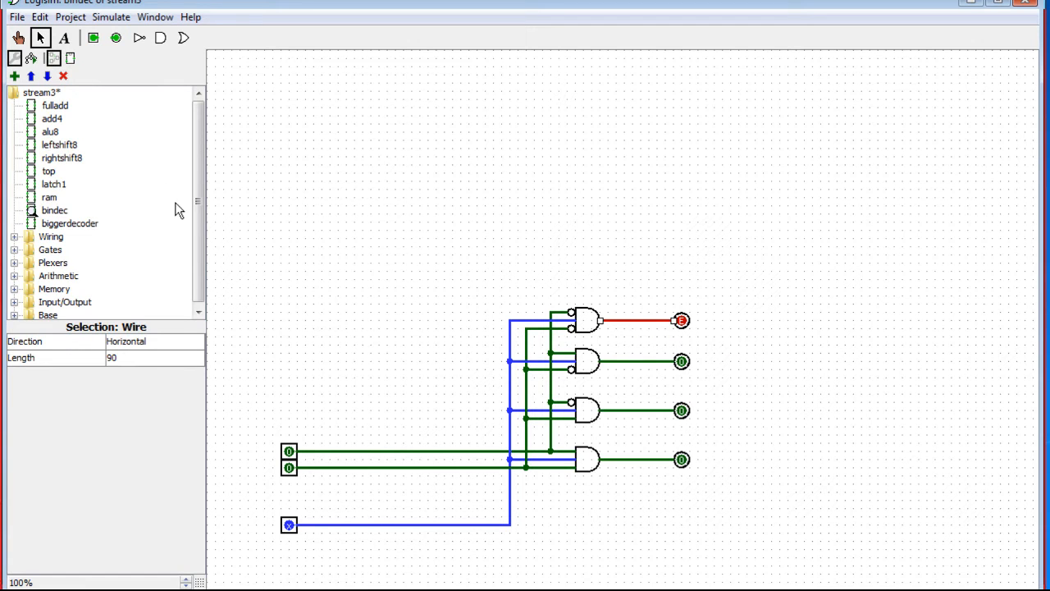
click(680, 322)
click(660, 334)
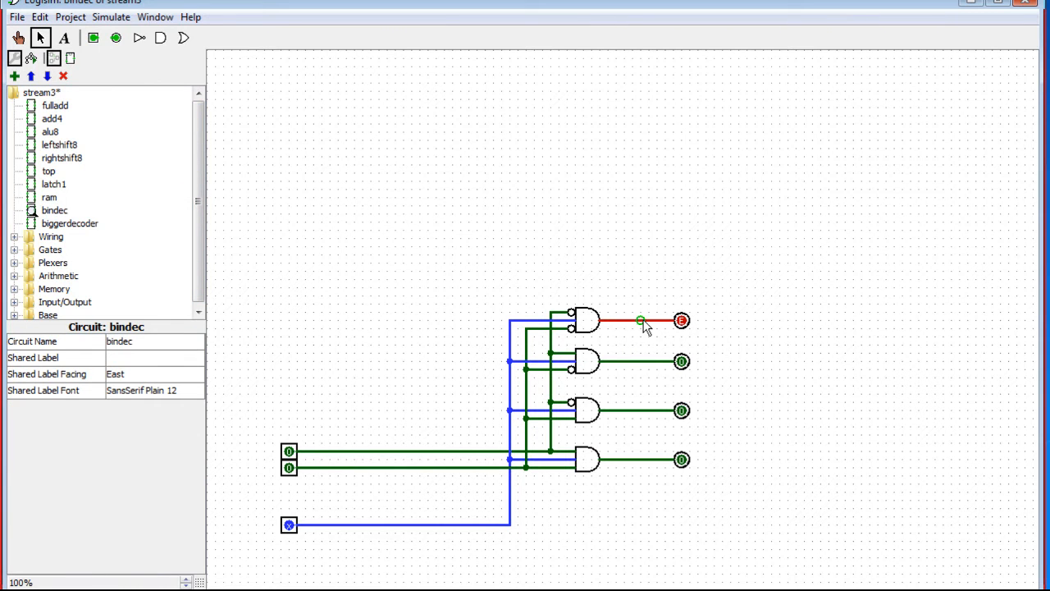
- Move the uppermost output pin in bindec closer to its AND gate, shortening the output wire to 60
drag(684, 322, 657, 320)
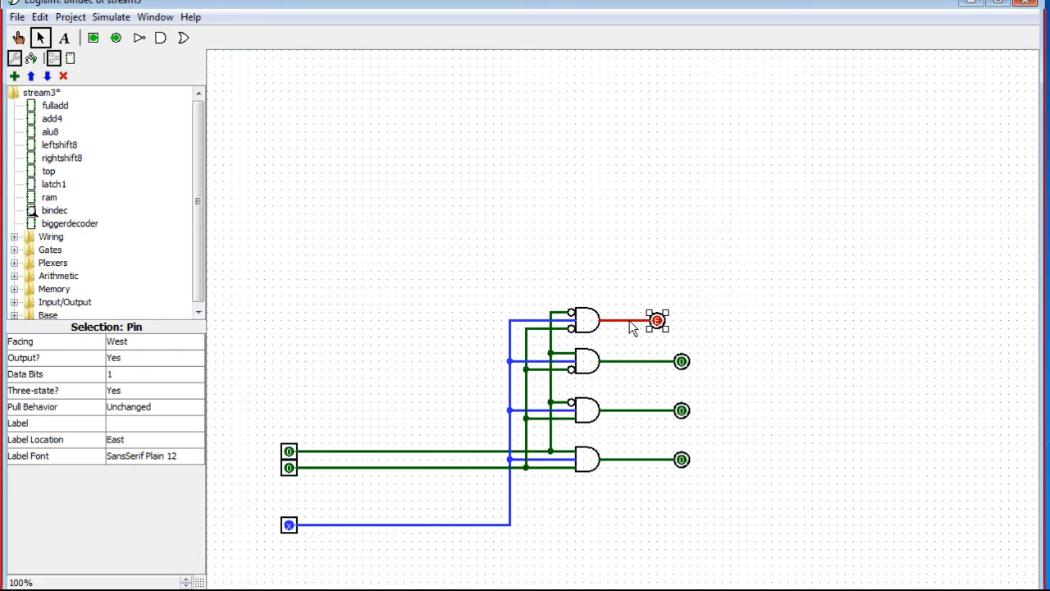
click(636, 320)
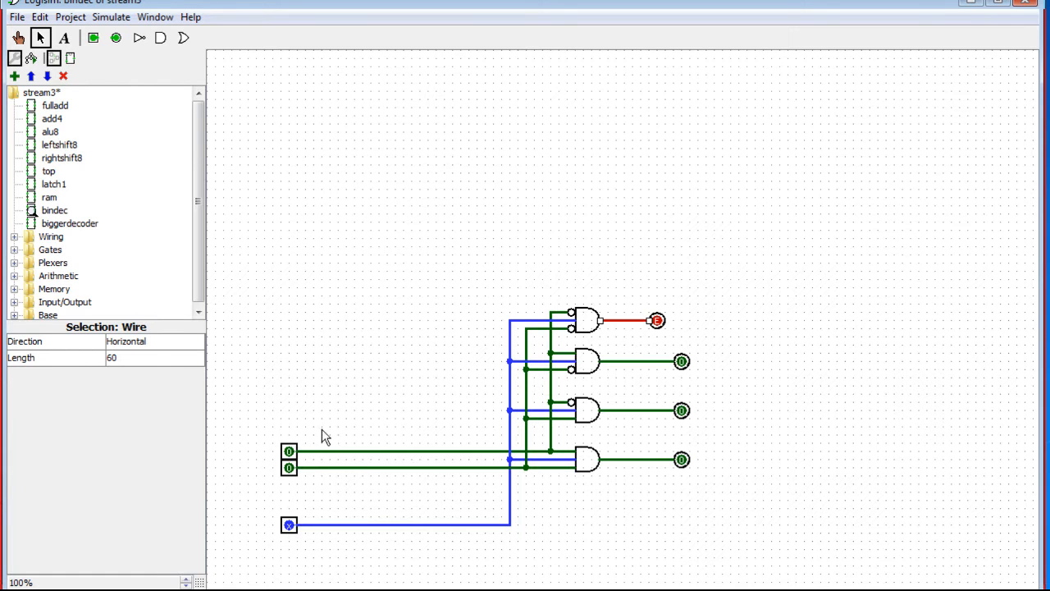
click(71, 17)
click(71, 18)
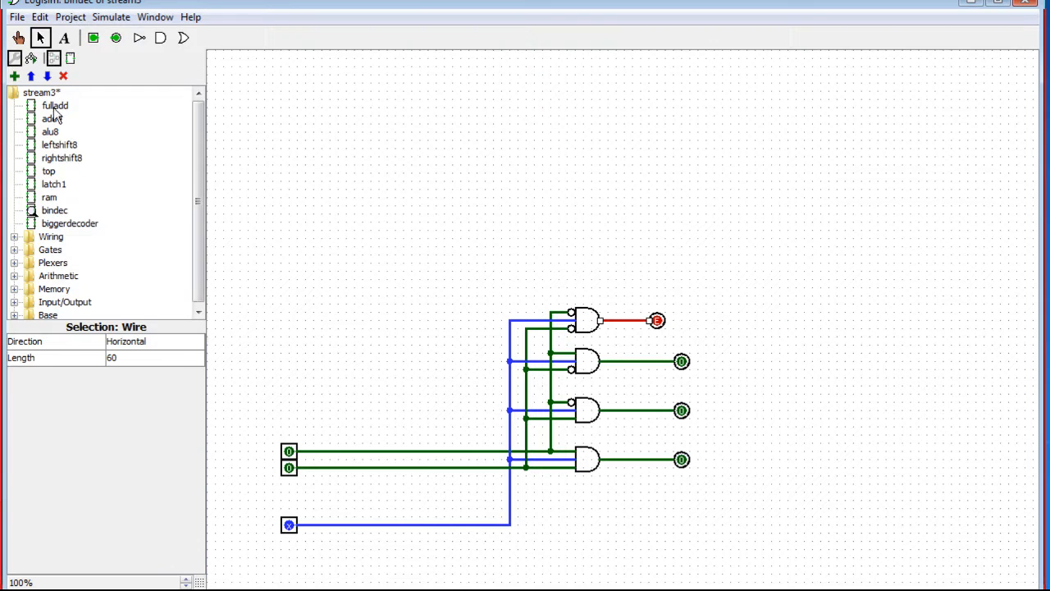
- Return to the biggerdecoder circuit and select the left bindec subcircuit
click(63, 224)
double_click(62, 224)
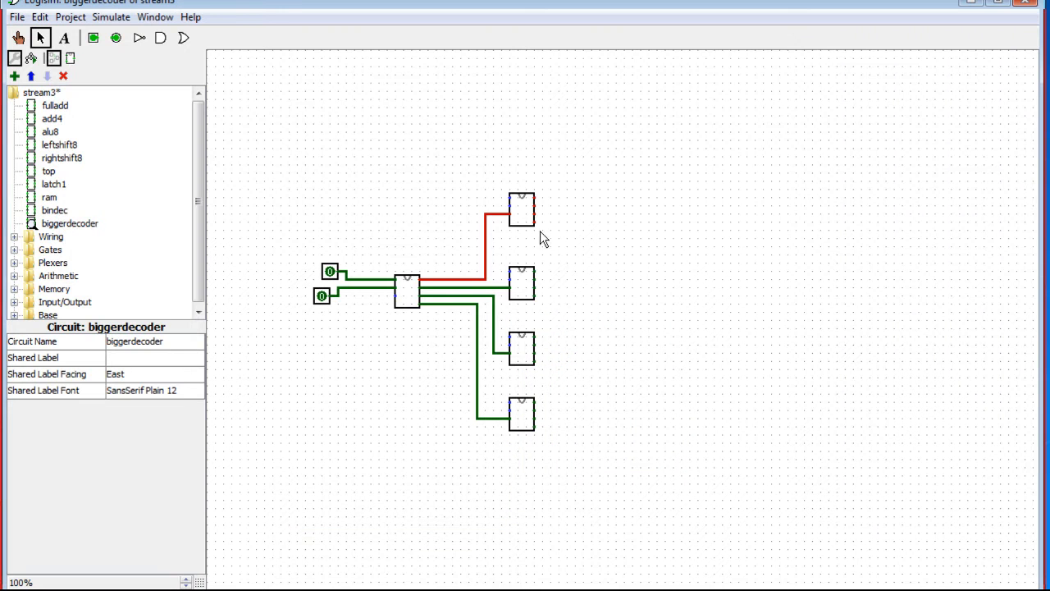
click(107, 18)
click(147, 52)
click(413, 298)
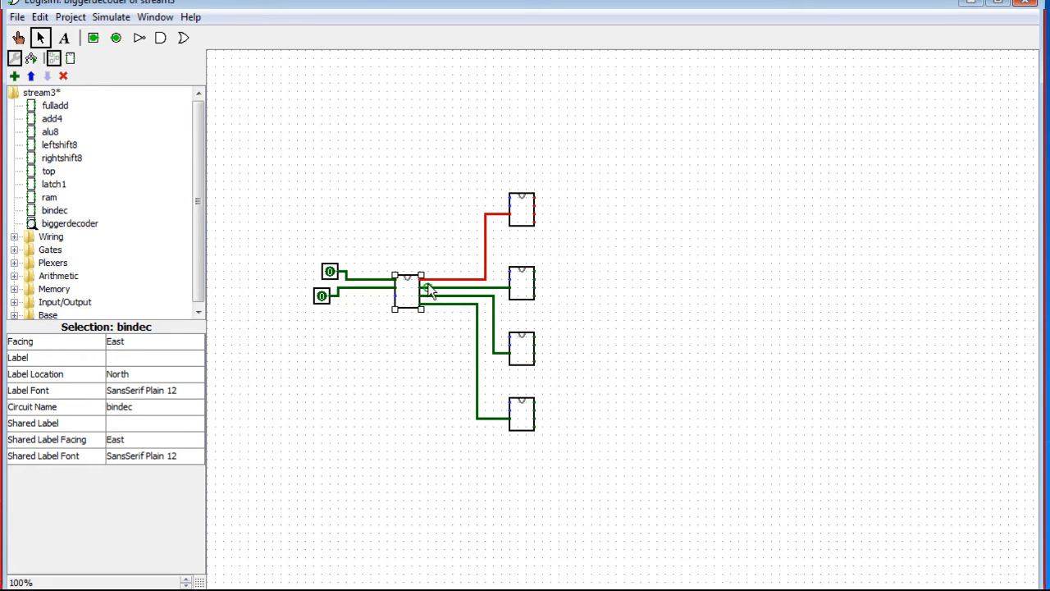
- Toggle the two input pins through different combinations to test the left bindec's outputs
click(18, 37)
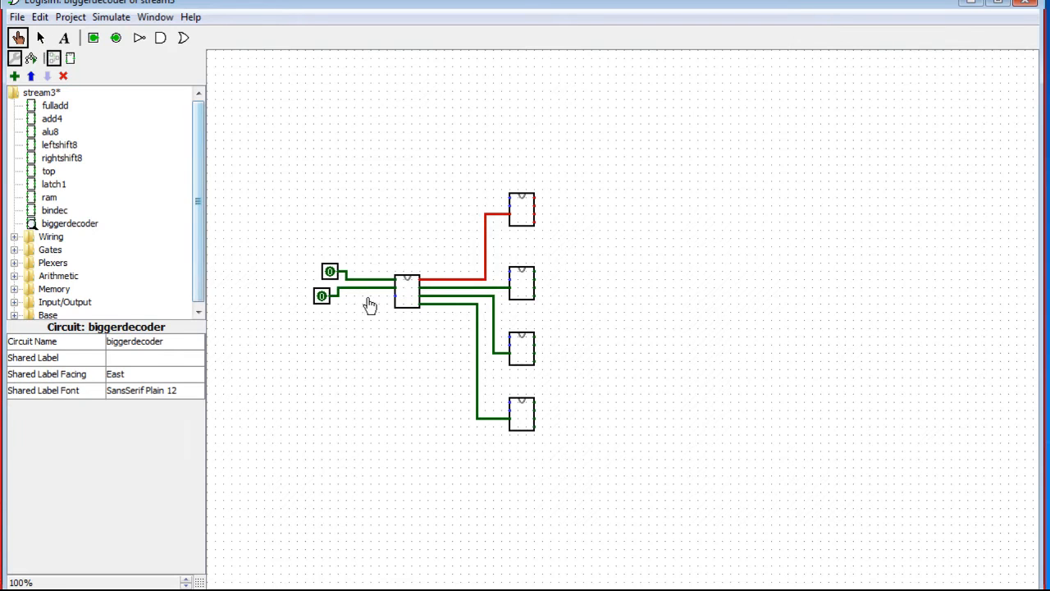
click(329, 273)
click(322, 296)
click(330, 273)
click(329, 273)
click(321, 296)
click(330, 273)
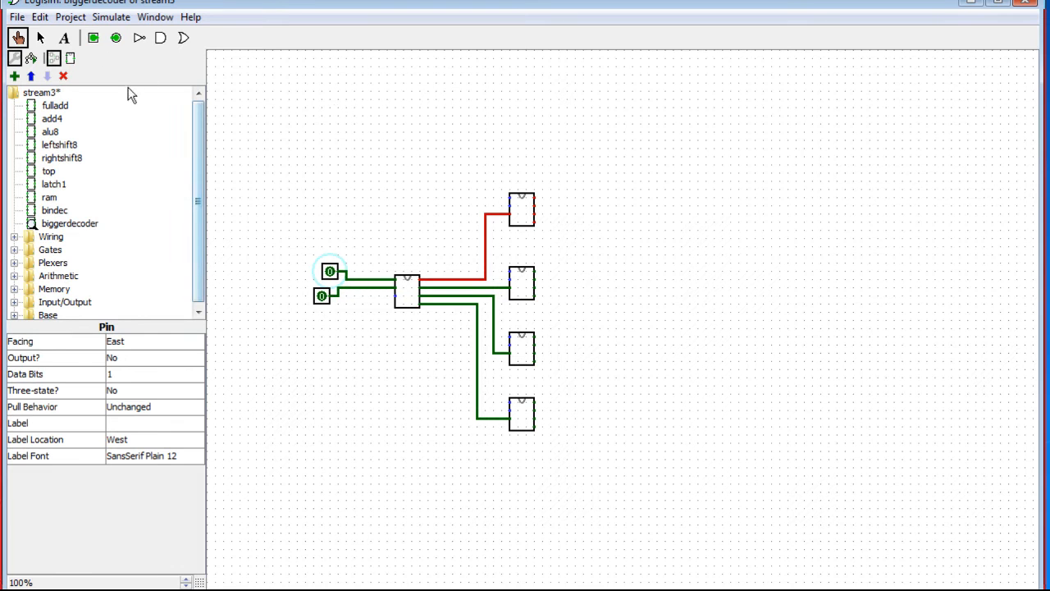
- Shift the vertical wire segments between the left bindec and the column towards the left bindec to free space
click(40, 38)
drag(417, 132, 501, 504)
mouse_move(494, 320)
mouse_down()
mouse_move(495, 343)
mouse_move(477, 318)
mouse_move(500, 315)
mouse_up()
drag(526, 504, 438, 215)
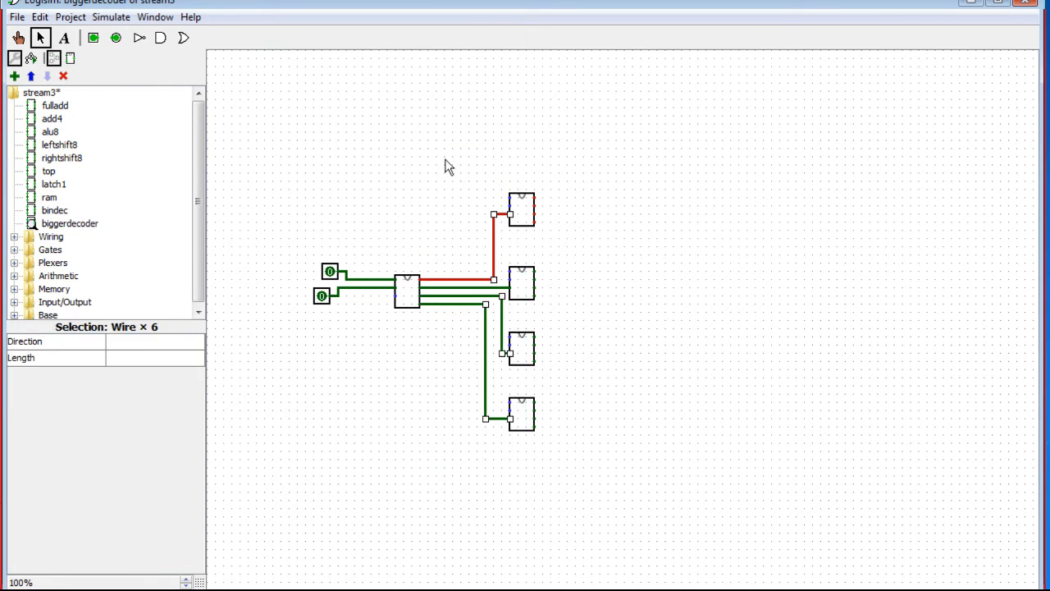
drag(504, 321, 462, 311)
drag(511, 197, 329, 197)
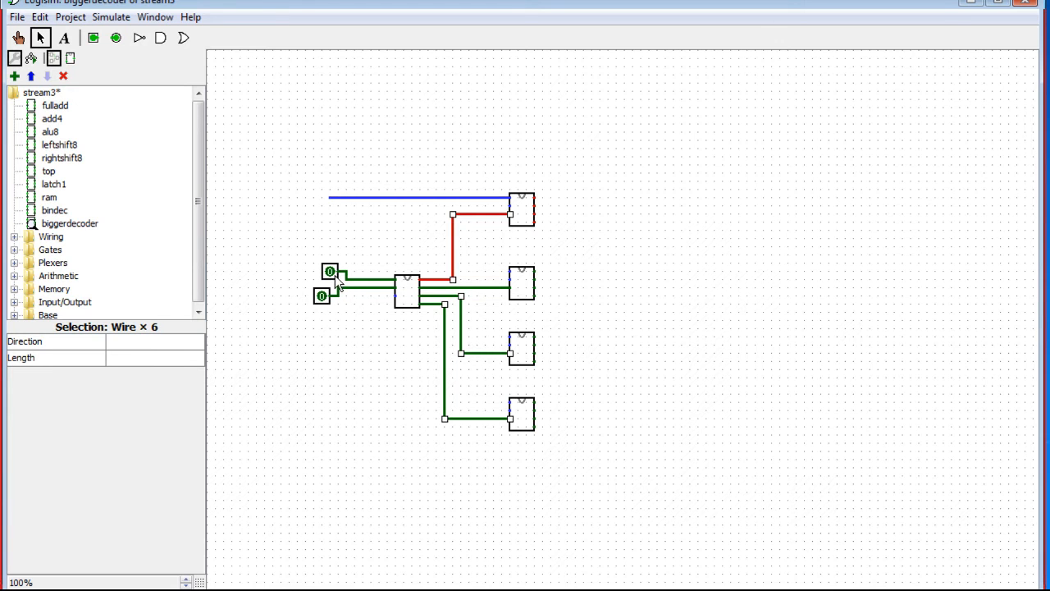
click(462, 198)
key(Delete)
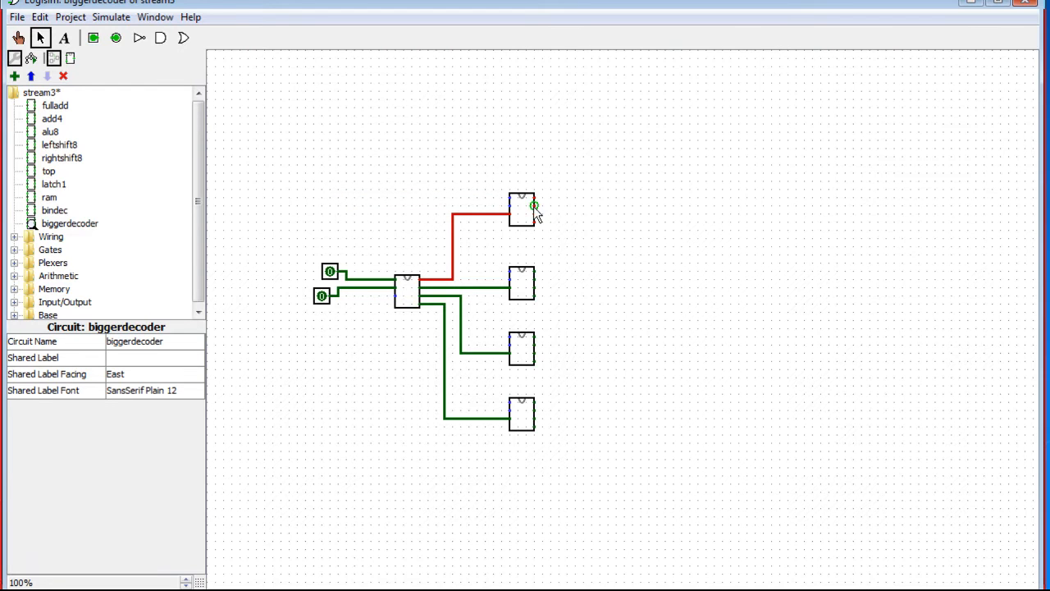
- Route wires from the uppermost column bindec's first two inputs down and across to open ends below the existing input pins
drag(505, 201, 472, 325)
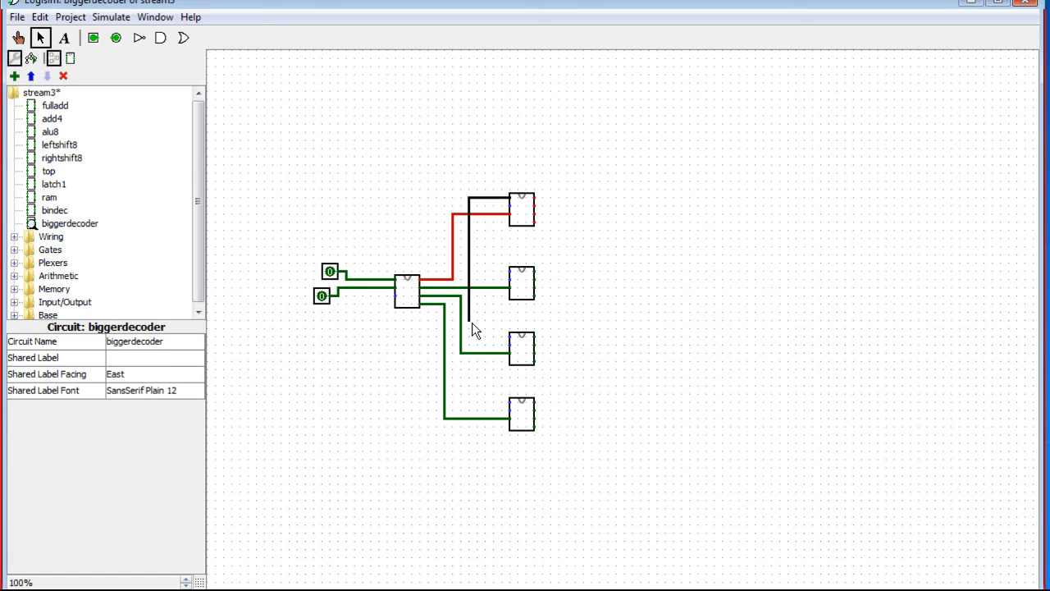
drag(473, 325, 347, 327)
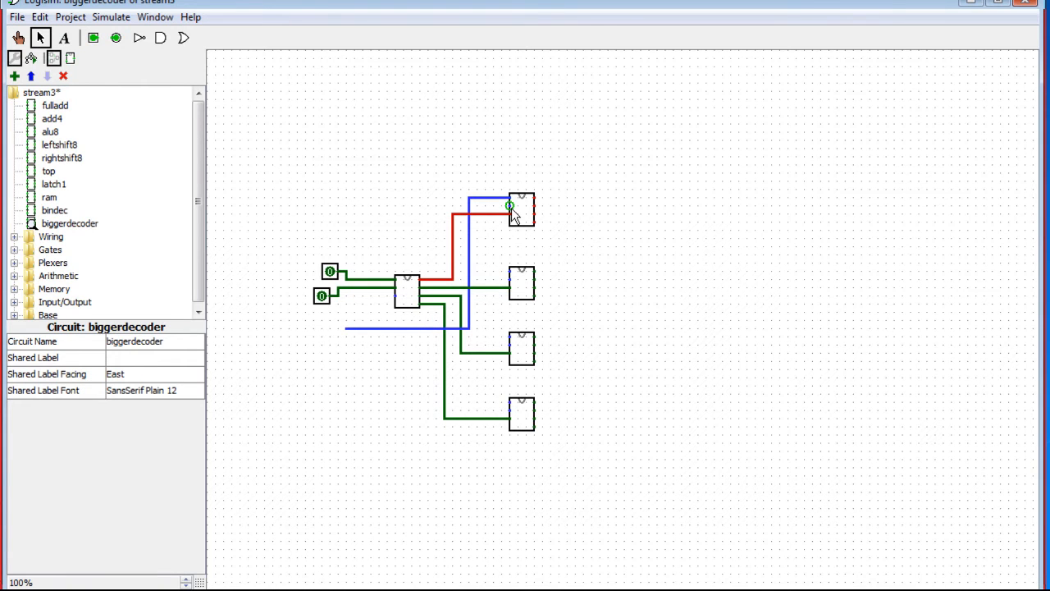
drag(511, 208, 349, 345)
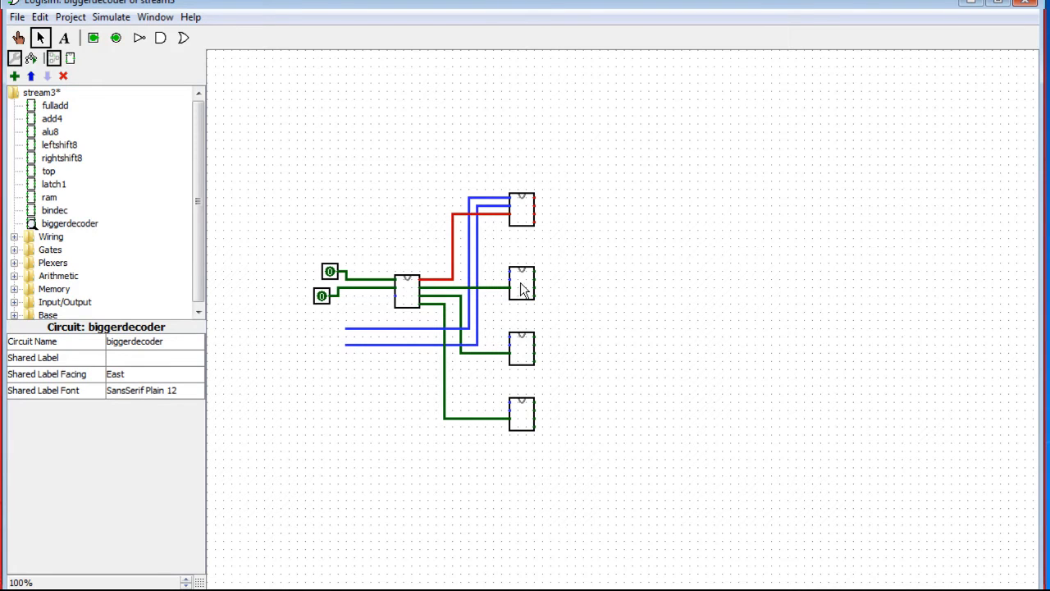
- Branch the two shared input wires to the first and second inputs of the other three bindecs in the column
mouse_move(510, 270)
mouse_down()
mouse_move(468, 270)
mouse_move(497, 288)
mouse_up()
drag(493, 321, 508, 403)
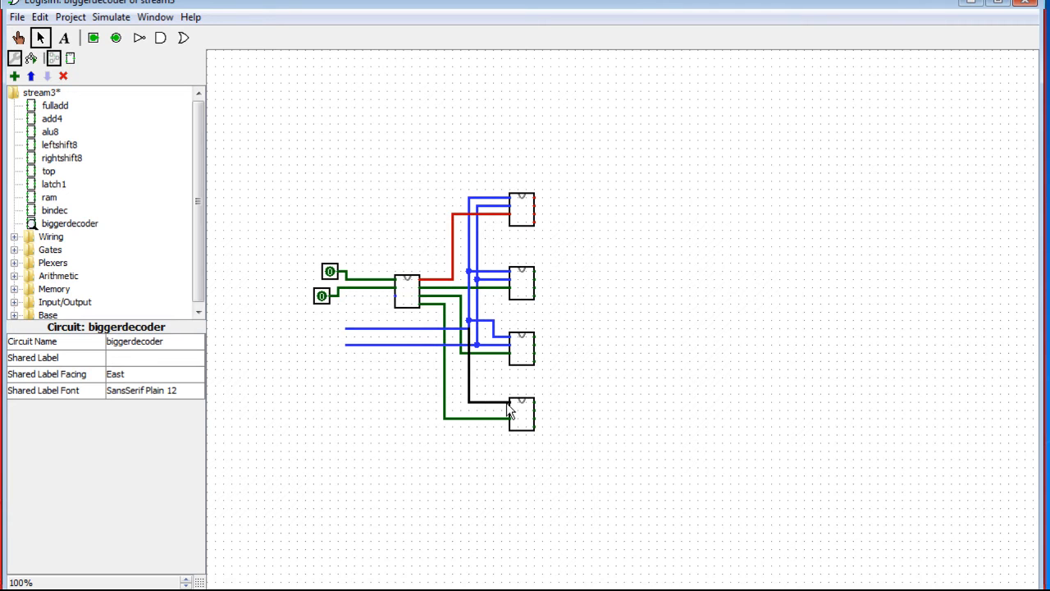
drag(476, 345, 509, 410)
- Paste two input pins and attach them to the open ends of the two shared input wires
click(347, 329)
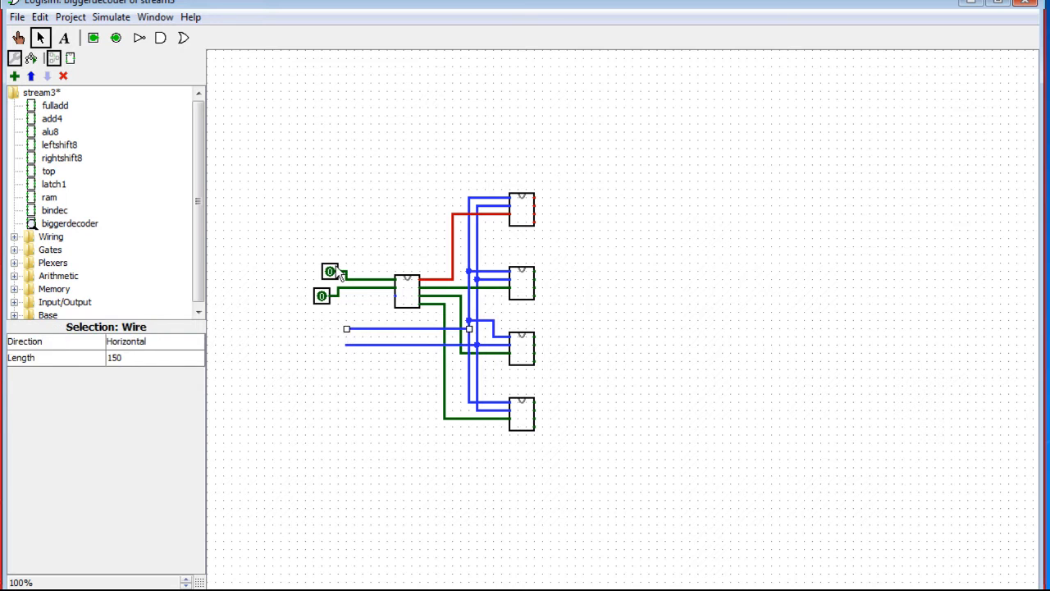
click(330, 273)
key(ctrl+v)
mouse_move(346, 283)
mouse_down()
mouse_move(346, 318)
mouse_move(338, 281)
mouse_up()
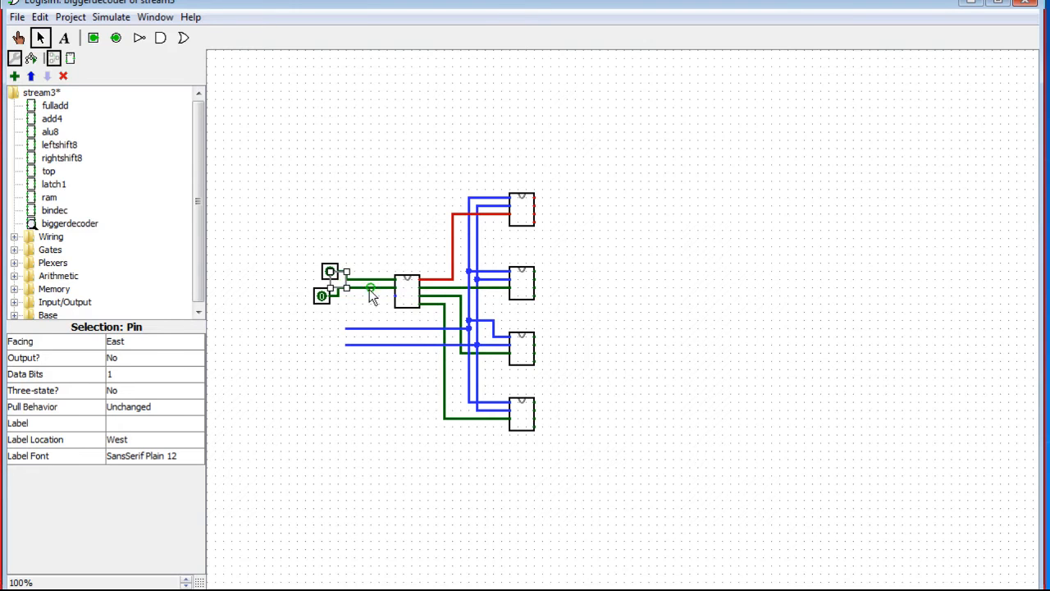
drag(338, 295, 339, 280)
drag(333, 283, 341, 346)
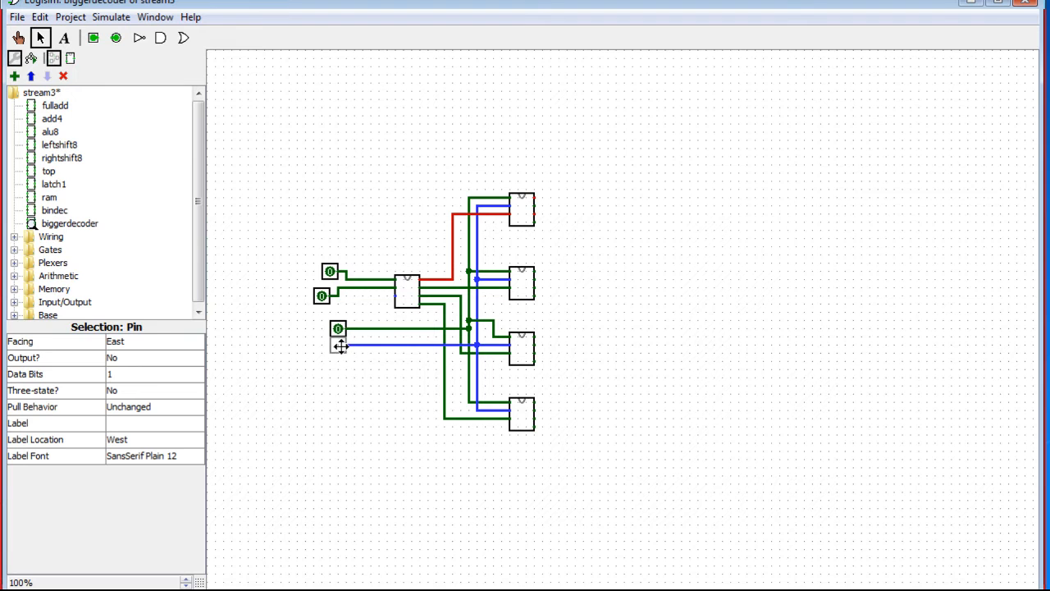
click(368, 402)
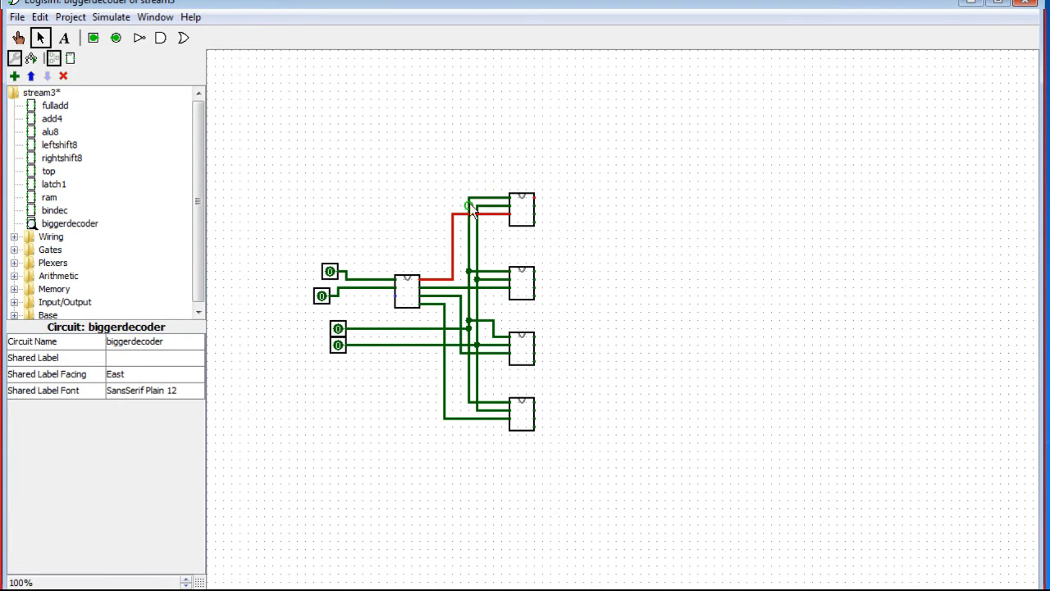
- Run a wire from the left bindec's third input and attach an input pin to its end
drag(395, 296, 271, 314)
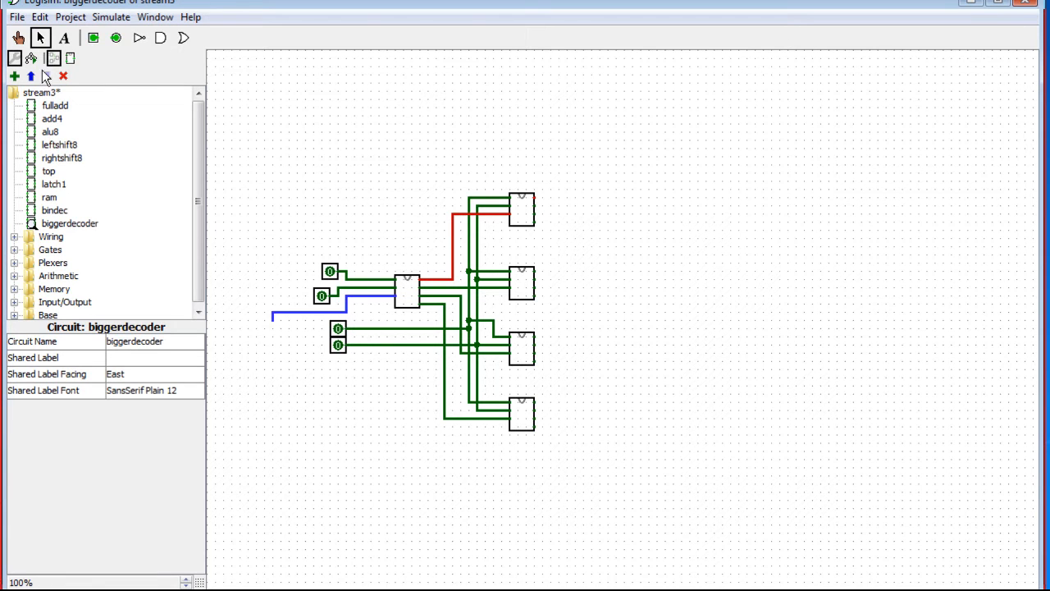
click(93, 37)
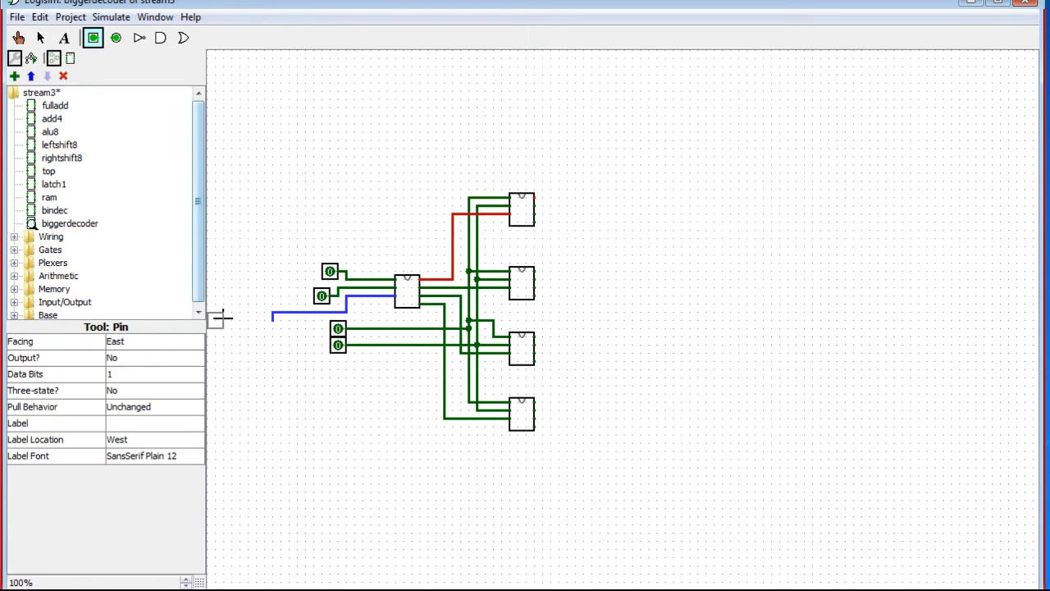
click(272, 318)
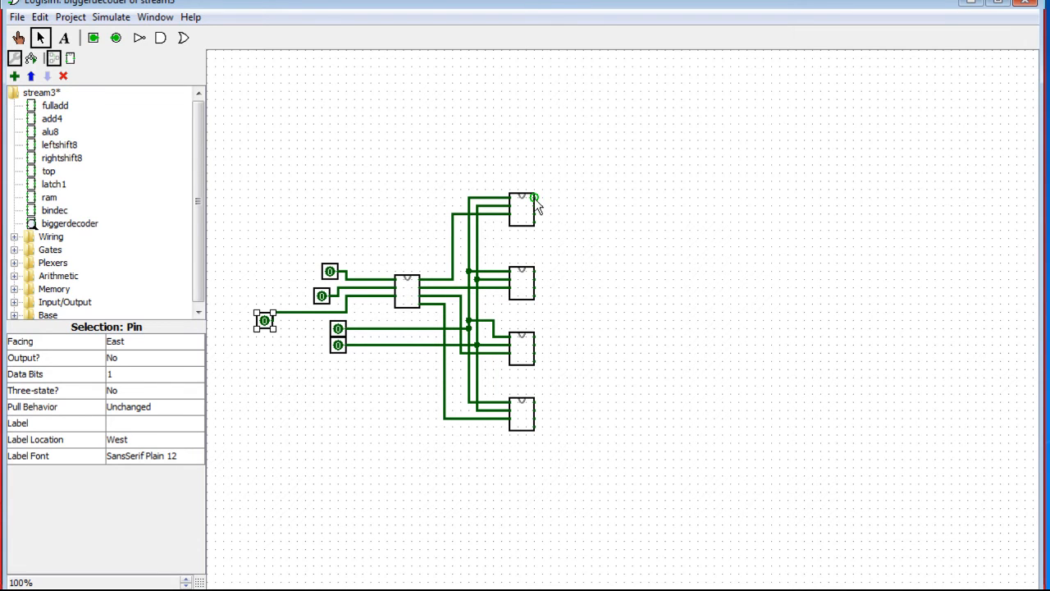
- Draw short parallel wires outward from all four outputs of each of the four bindecs in the column
drag(537, 208, 585, 212)
drag(536, 226, 591, 223)
mouse_move(533, 273)
mouse_down()
mouse_move(588, 280)
mouse_move(590, 296)
mouse_up()
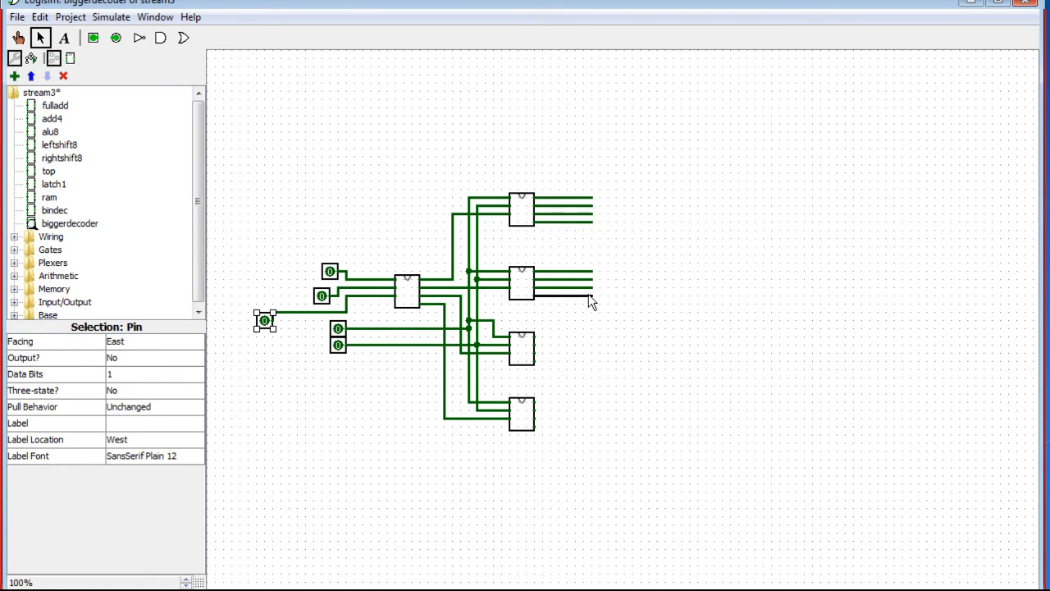
drag(535, 337, 591, 344)
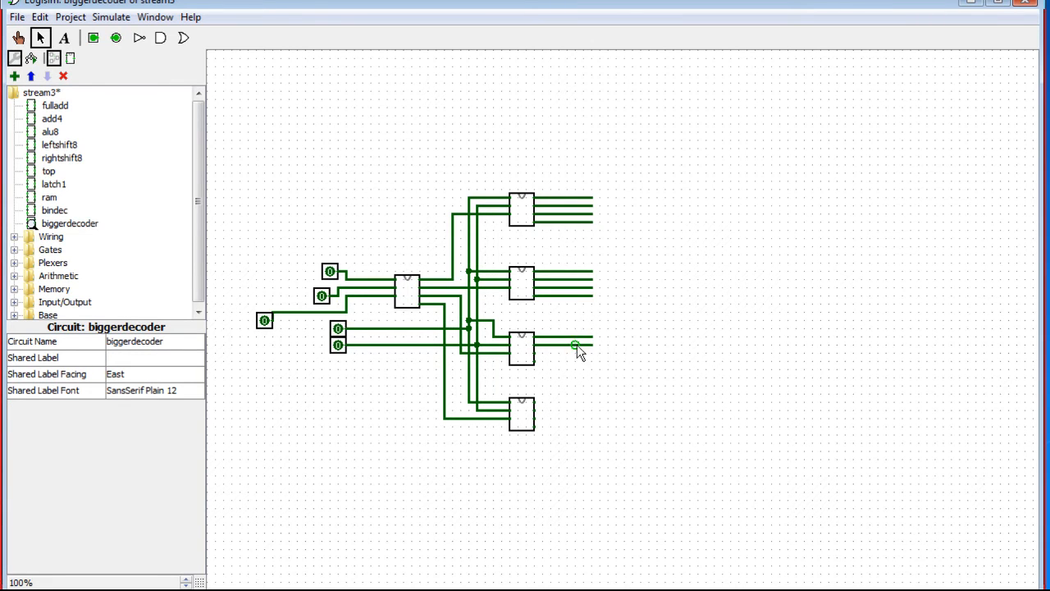
click(535, 364)
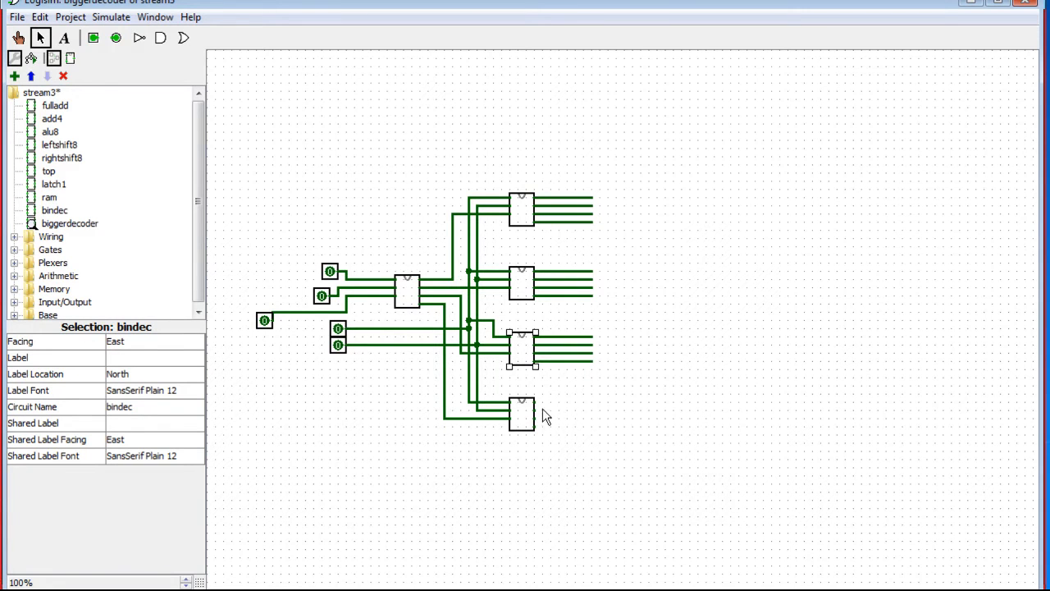
drag(535, 404, 592, 426)
- Set the enable input pin of the left bindec to 1 to test the decoder
click(528, 214)
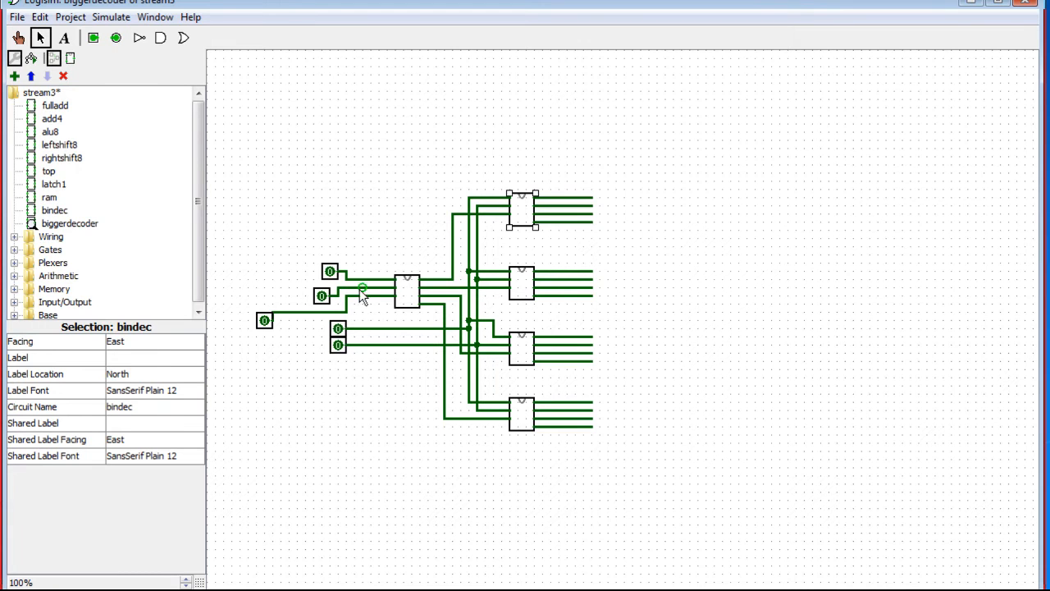
click(18, 38)
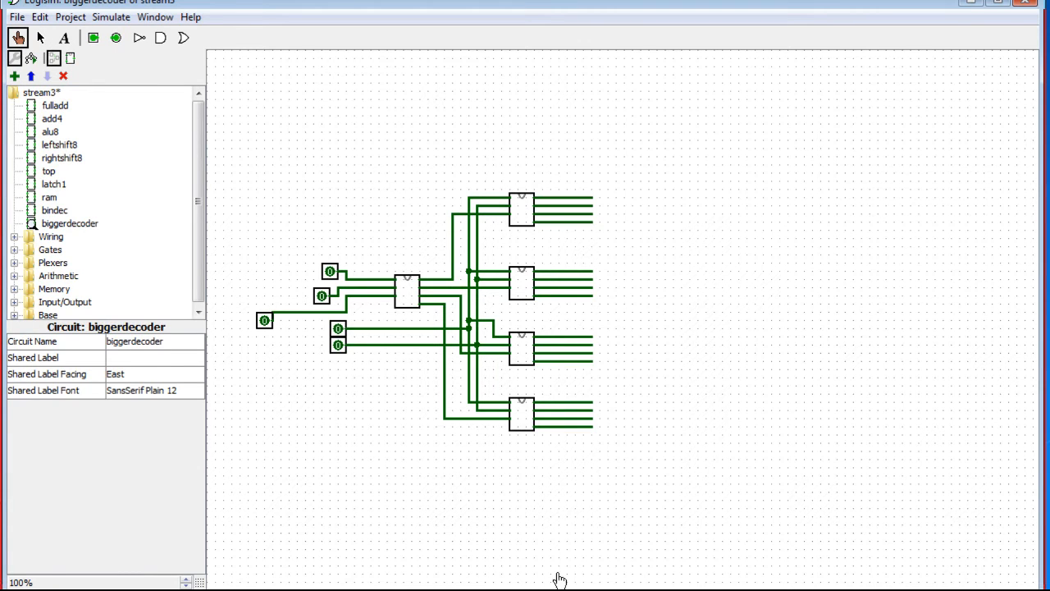
click(265, 321)
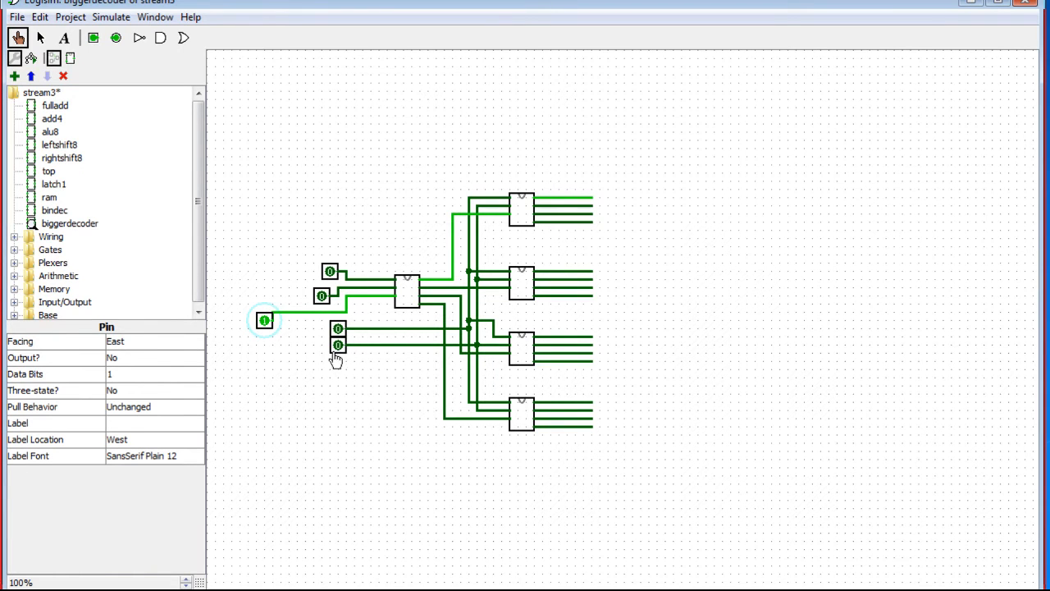
- Stack the four select input pins in one column, placing the two shared-input pins directly above the left bindec's two input pins
click(41, 38)
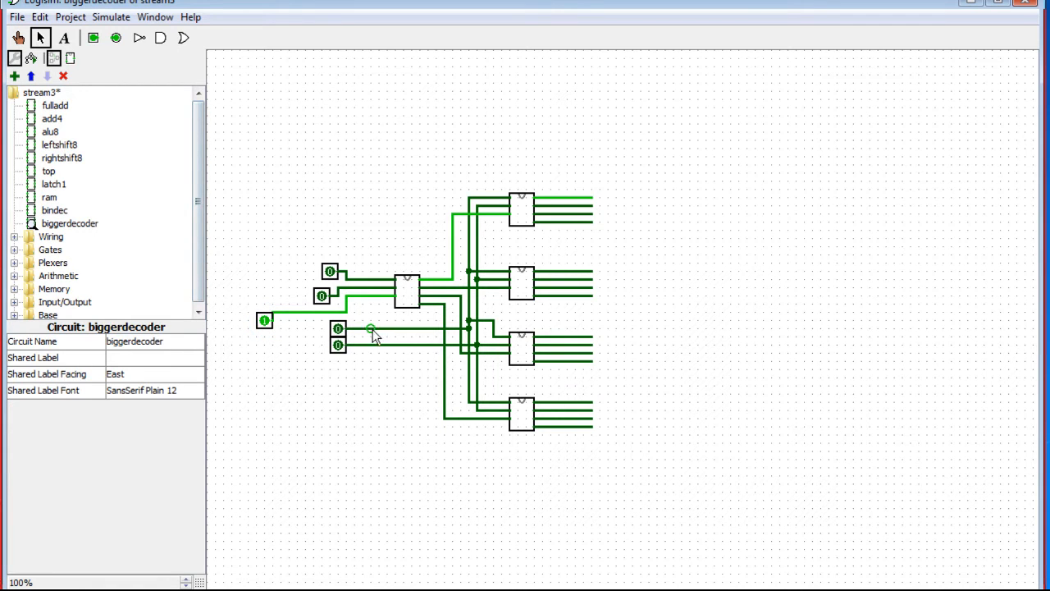
drag(317, 316, 484, 356)
mouse_move(344, 353)
mouse_down()
mouse_move(339, 242)
mouse_move(342, 257)
mouse_up()
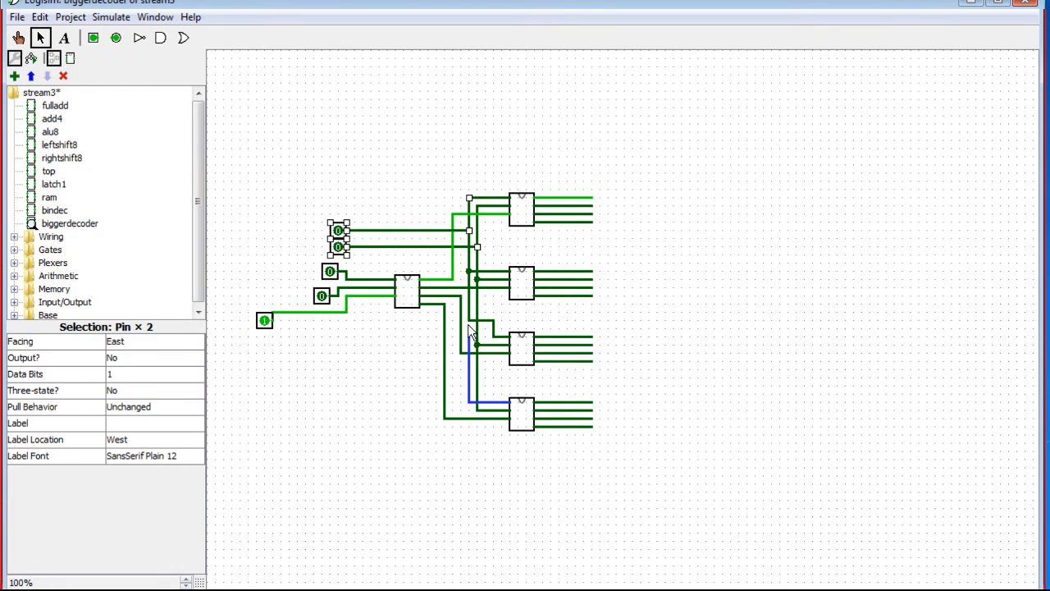
click(322, 296)
drag(324, 294, 338, 271)
drag(300, 207, 487, 269)
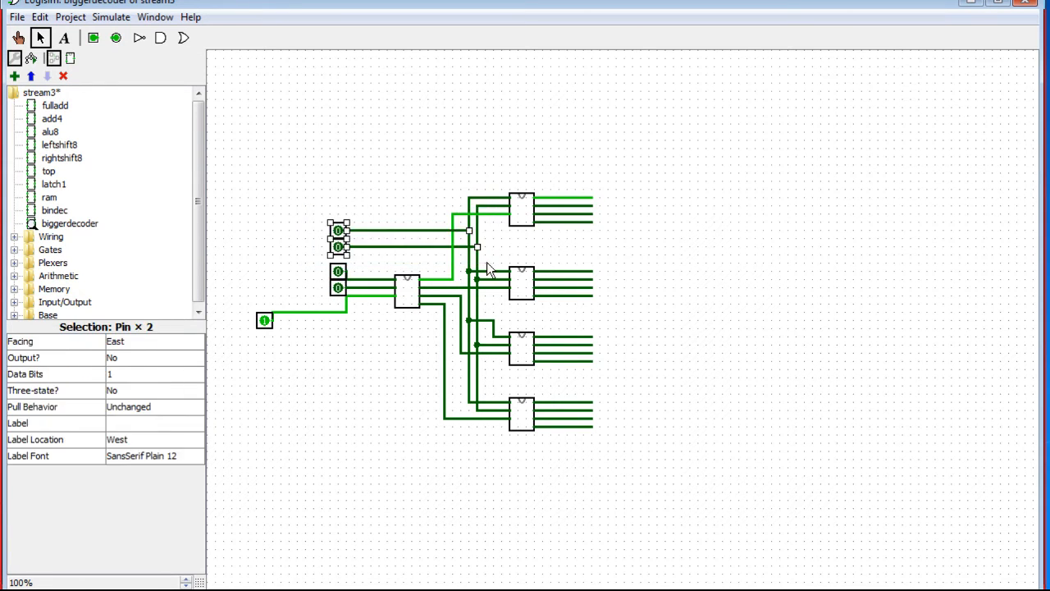
drag(338, 248, 338, 257)
click(307, 260)
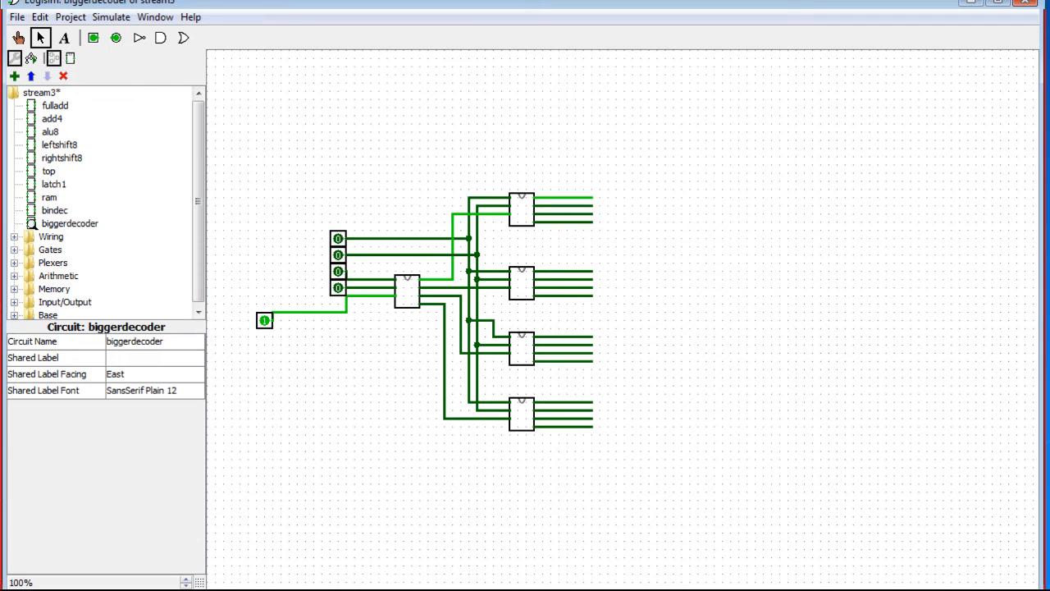
- Test the decoder by toggling the two shared select pins through their combinations, returning both to 0
click(18, 39)
click(339, 240)
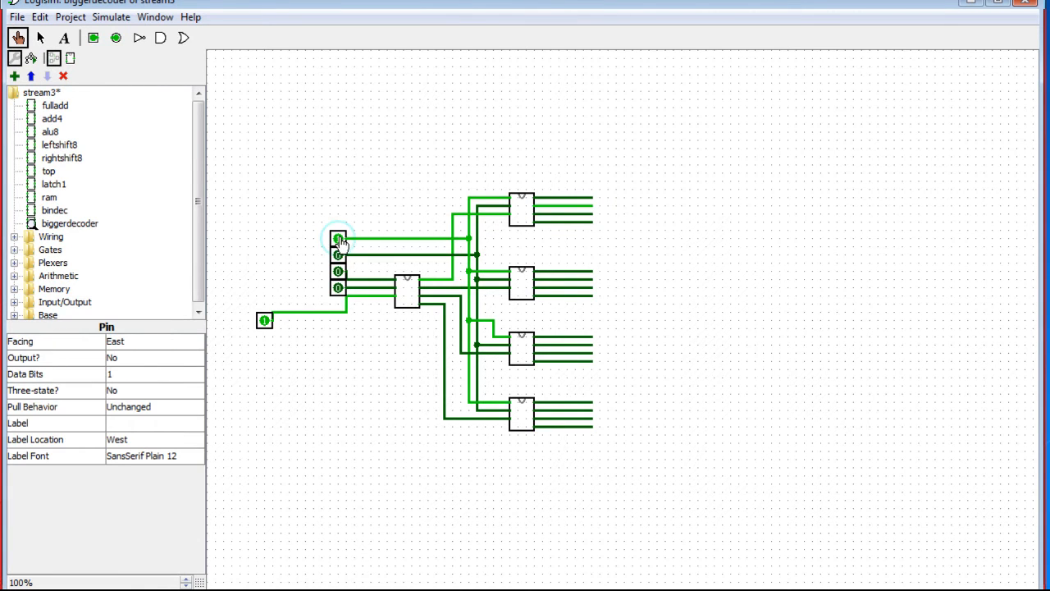
click(338, 238)
click(338, 255)
click(337, 254)
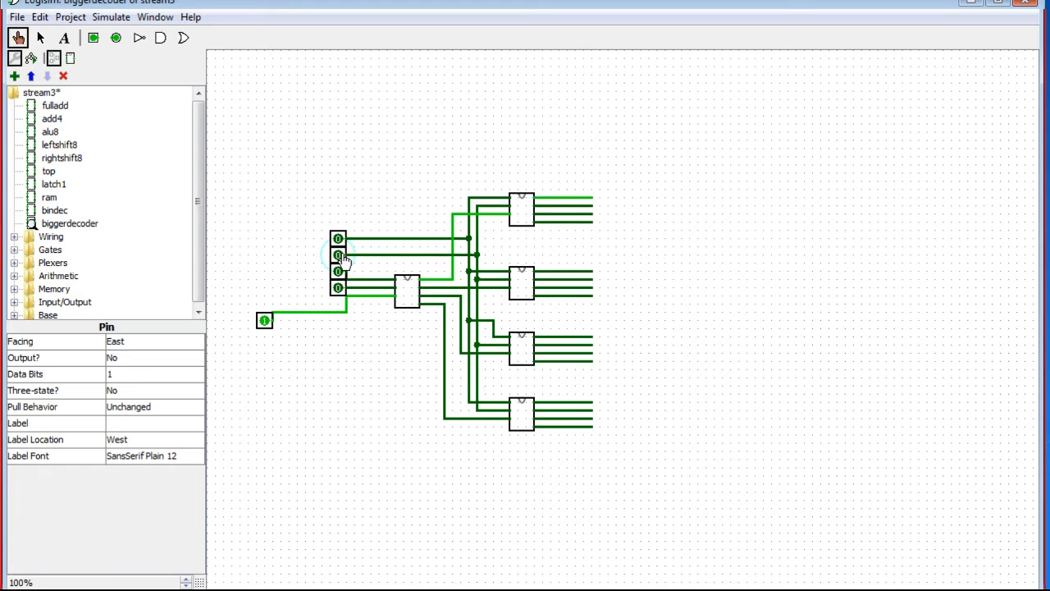
click(338, 239)
click(338, 255)
click(337, 255)
click(338, 239)
- Set the left bindec's first select pin to 1 and turn the enable pin off to test the outputs
click(337, 271)
click(337, 288)
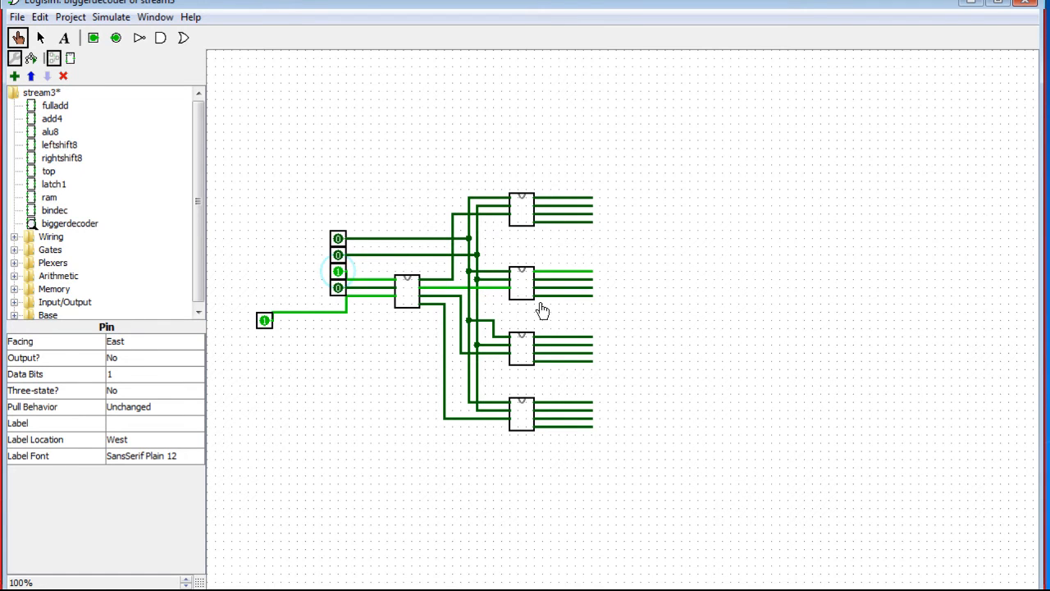
click(265, 320)
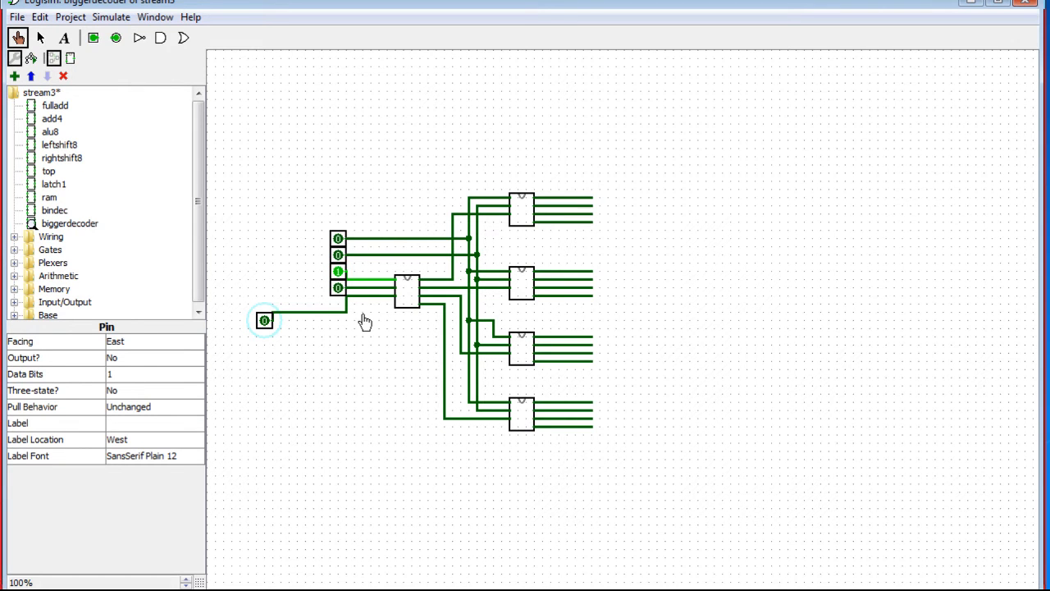
- Delete all components and wires in the biggerdecoder circuit
click(41, 38)
drag(662, 479, 227, 105)
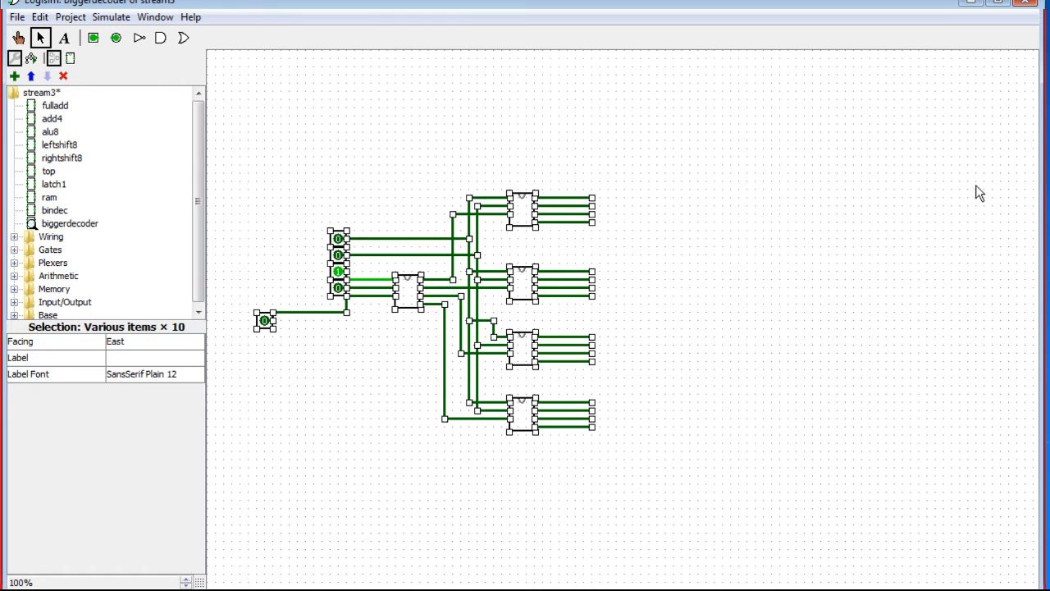
key(Delete)
- Choose the built-in Decoder component from the Plexers library
click(13, 263)
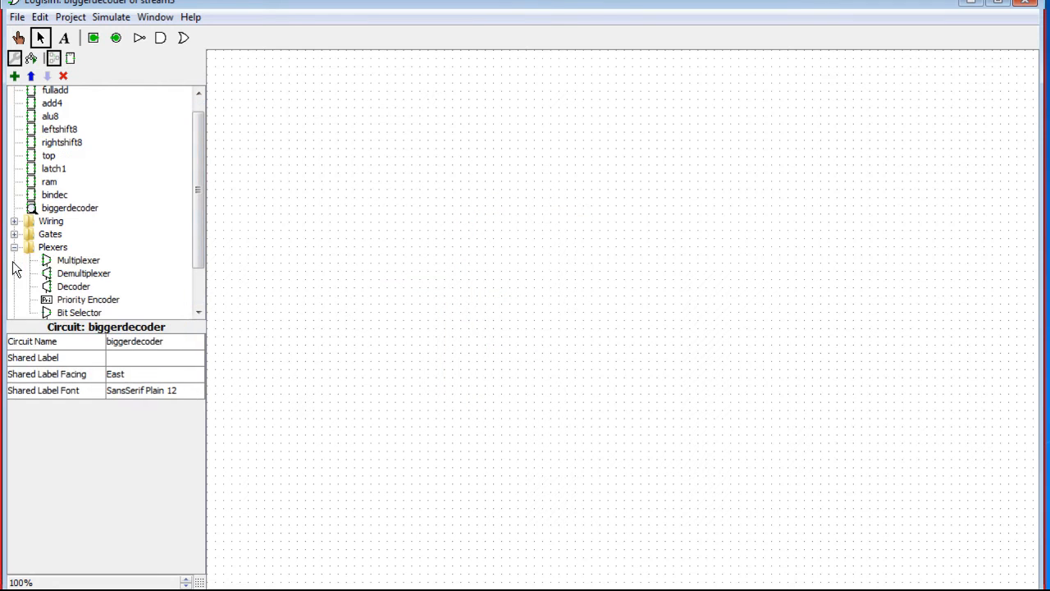
click(81, 286)
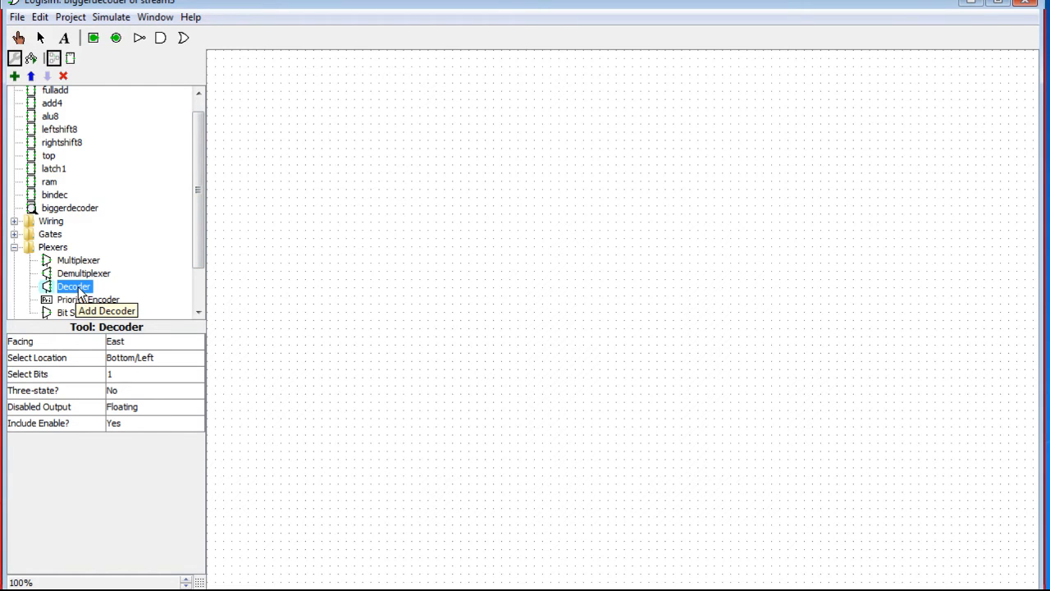
click(111, 17)
mouse_move(158, 186)
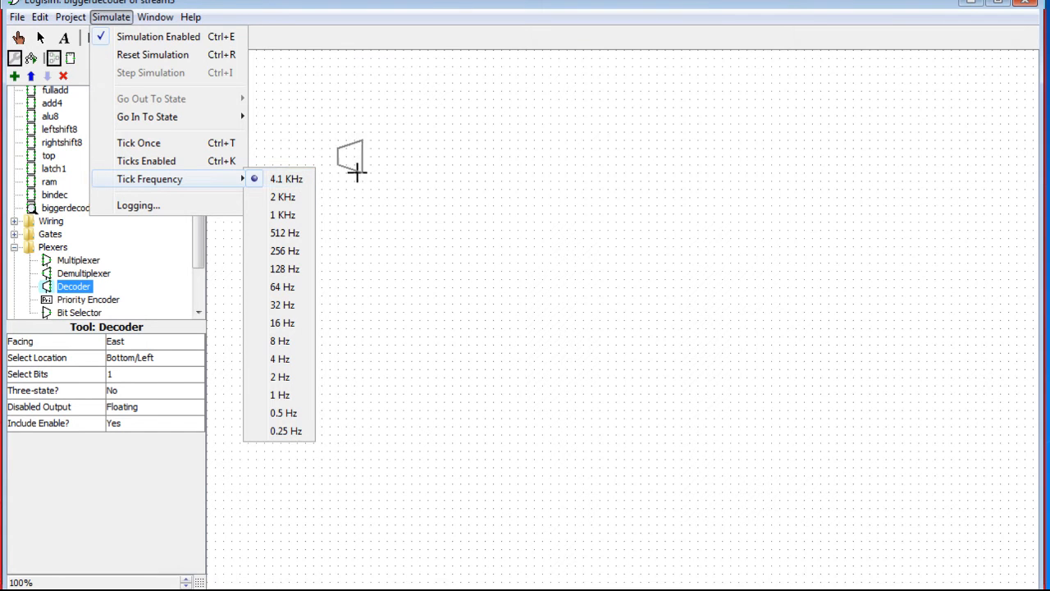
click(201, 248)
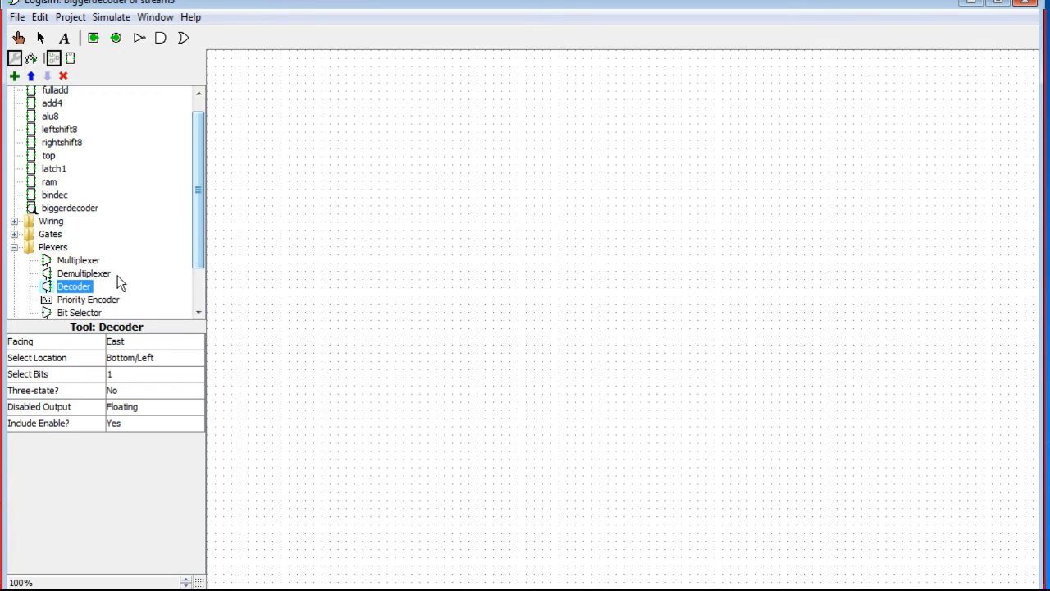
drag(195, 227, 127, 272)
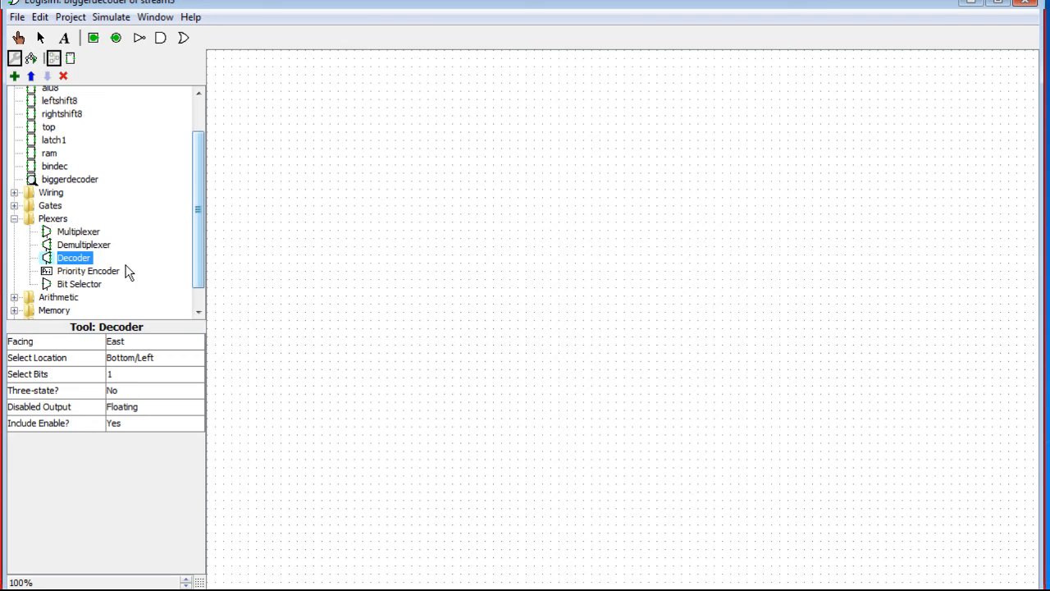
click(74, 237)
click(74, 259)
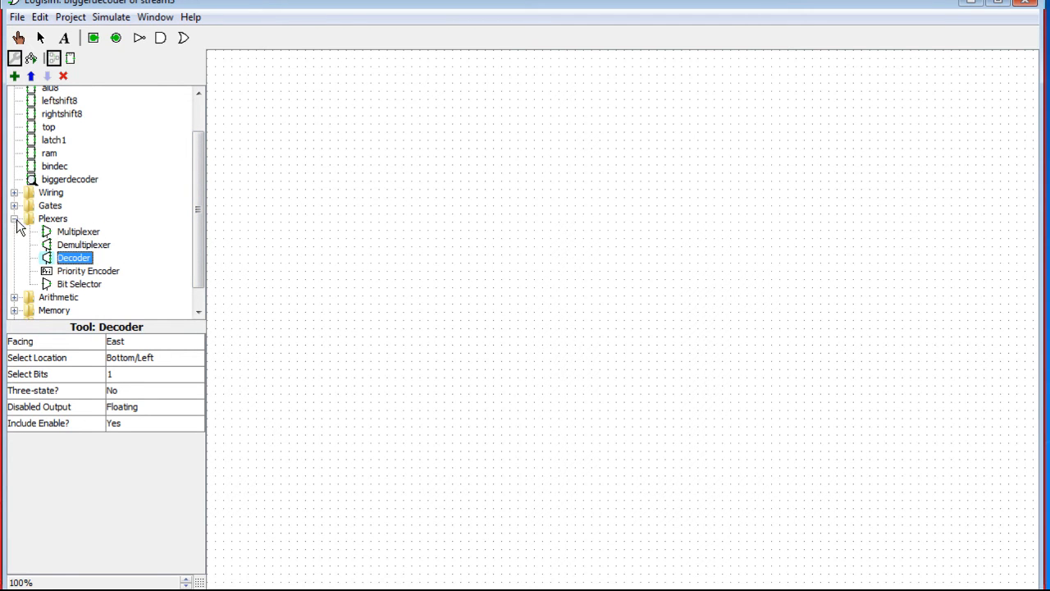
- Remove the biggerdecoder and bindec circuits from the project
drag(197, 246, 199, 194)
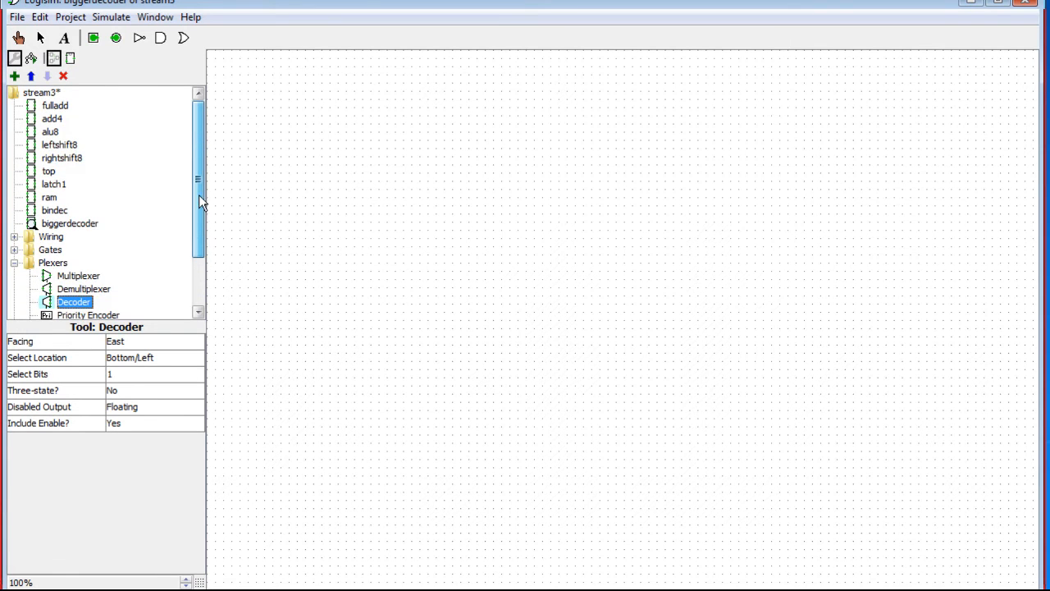
click(49, 223)
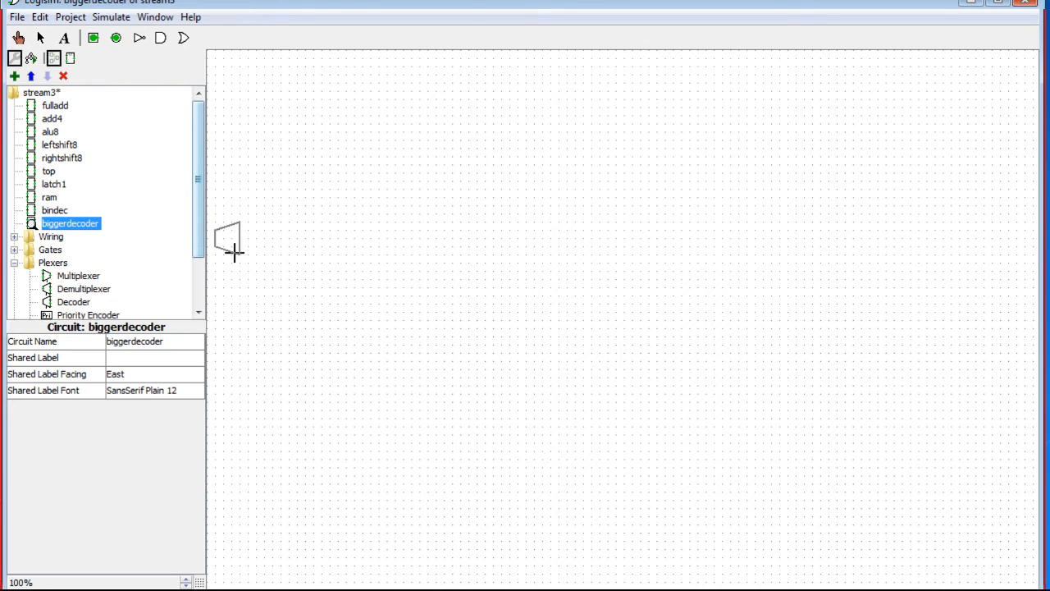
right_click(92, 224)
click(152, 333)
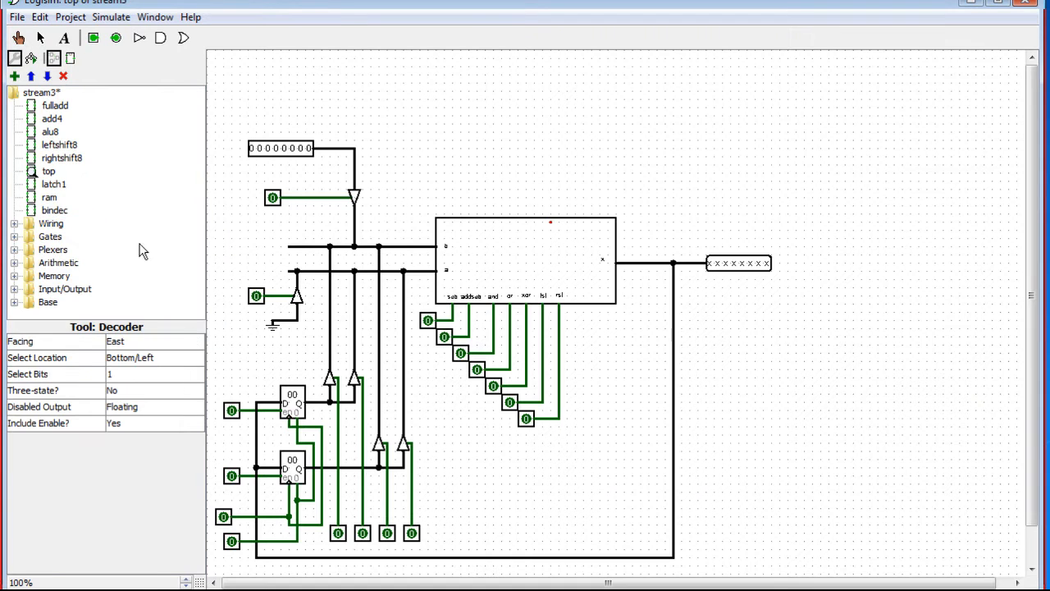
right_click(51, 212)
click(94, 316)
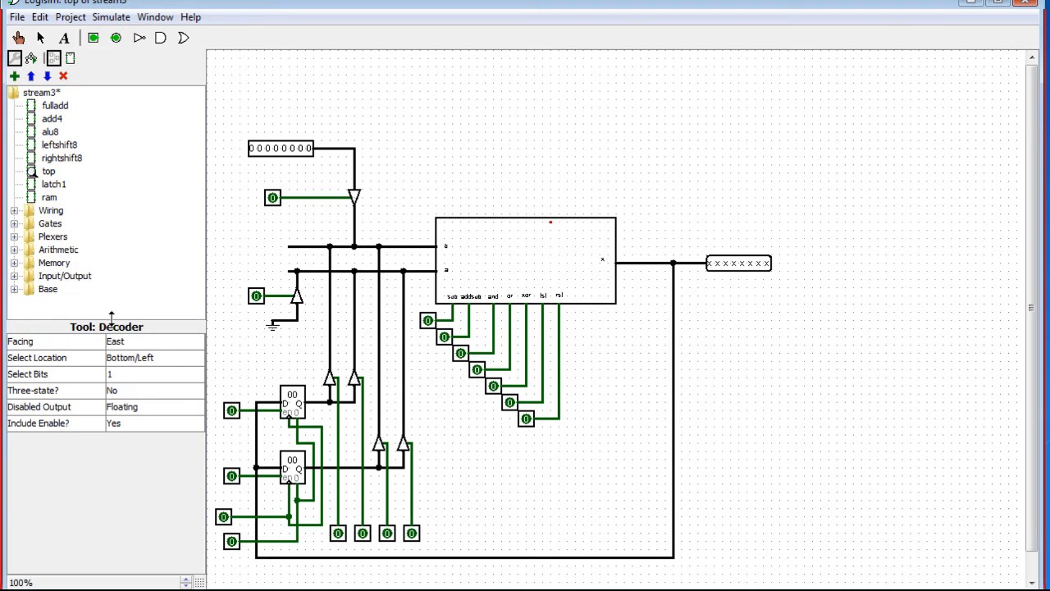
- Open the ram circuit for editing and place a built-in decoder in the lower-left area of its canvas
click(47, 202)
double_click(47, 200)
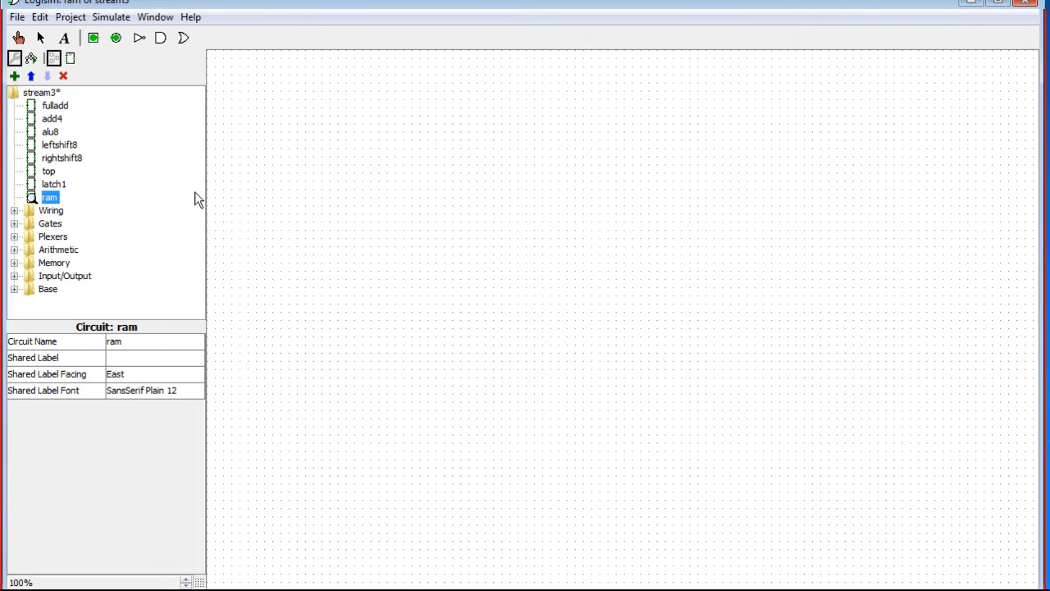
click(371, 428)
drag(363, 409, 363, 401)
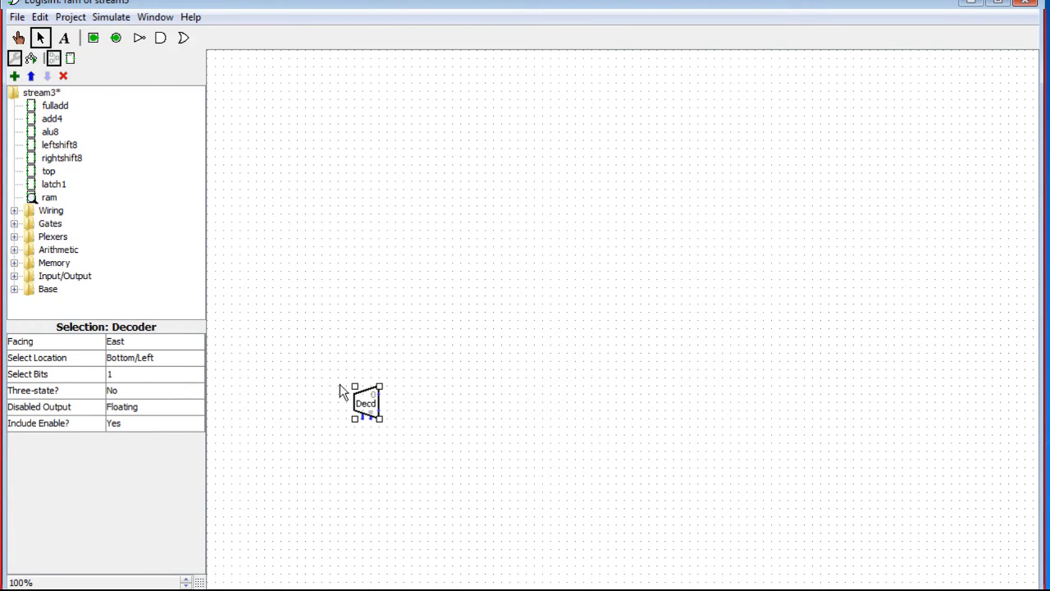
drag(365, 402, 374, 419)
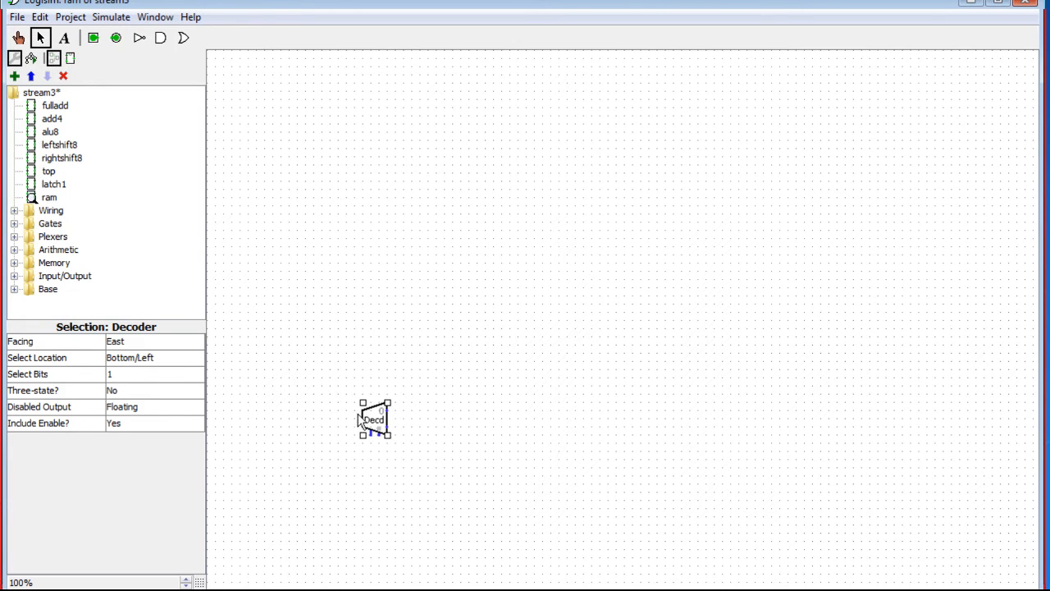
- Set the decoder's Select Bits to 3
click(123, 377)
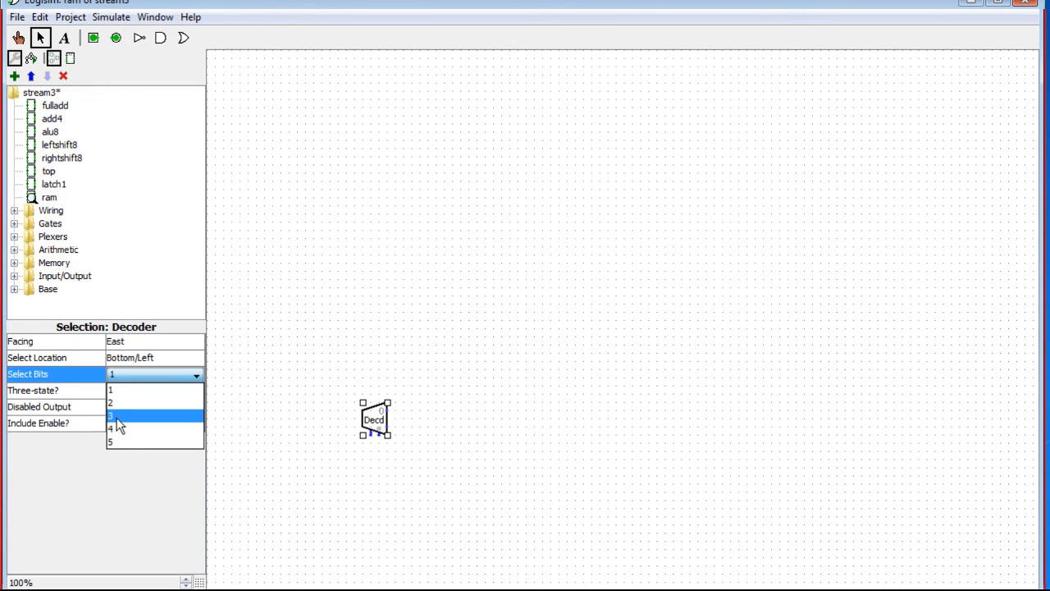
click(119, 415)
click(119, 423)
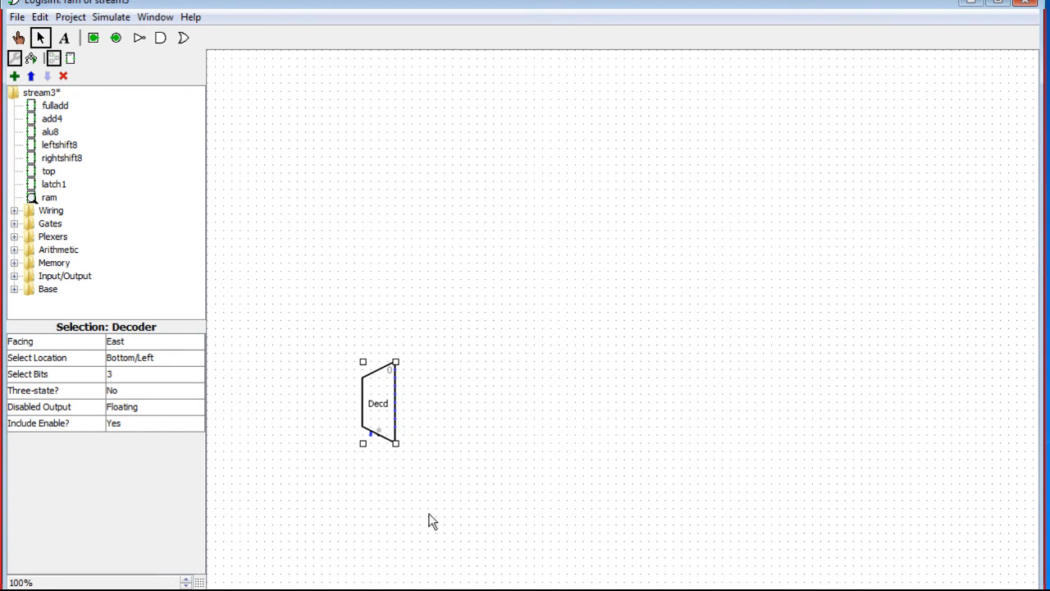
- Route wires from the decoder's select and enable inputs down and out to its left, and move the decoder higher with the wires attached
drag(378, 434, 273, 476)
drag(375, 438, 275, 468)
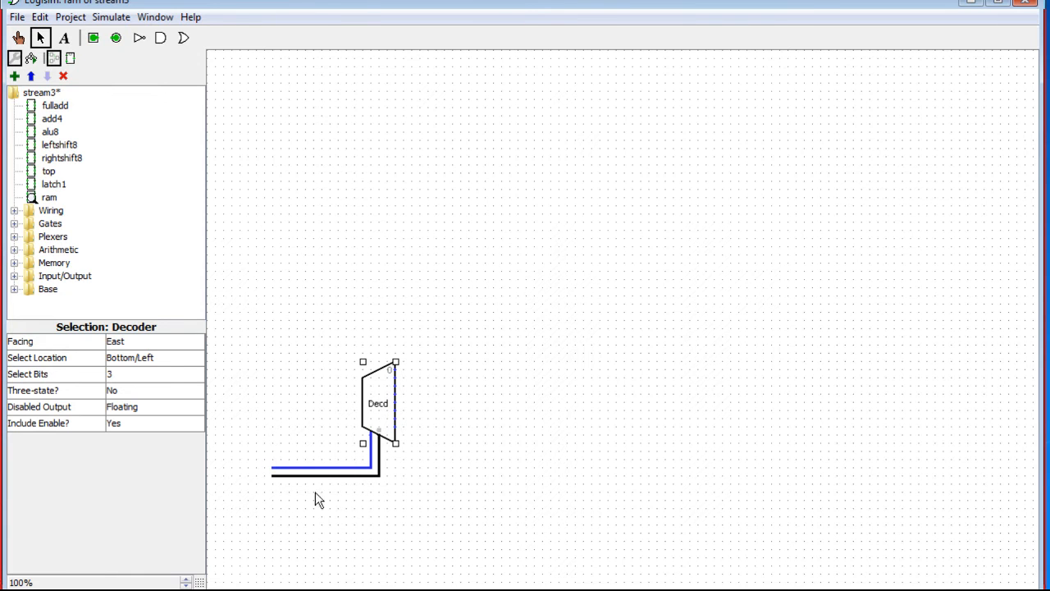
click(401, 507)
drag(384, 406, 382, 371)
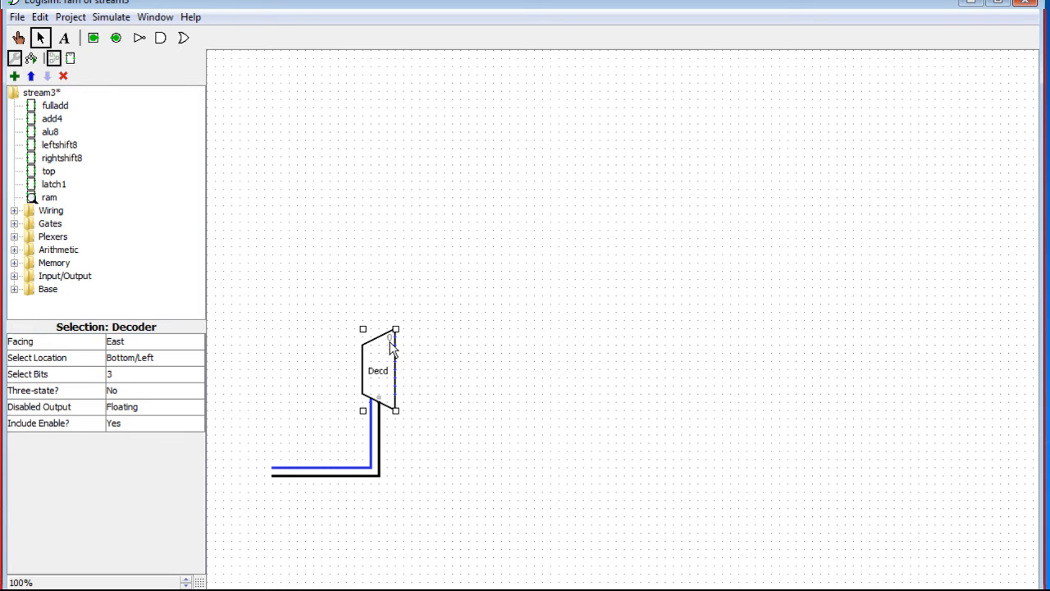
mouse_move(395, 336)
mouse_down()
mouse_move(533, 341)
mouse_move(414, 341)
mouse_move(413, 302)
mouse_move(401, 343)
mouse_up()
click(300, 468)
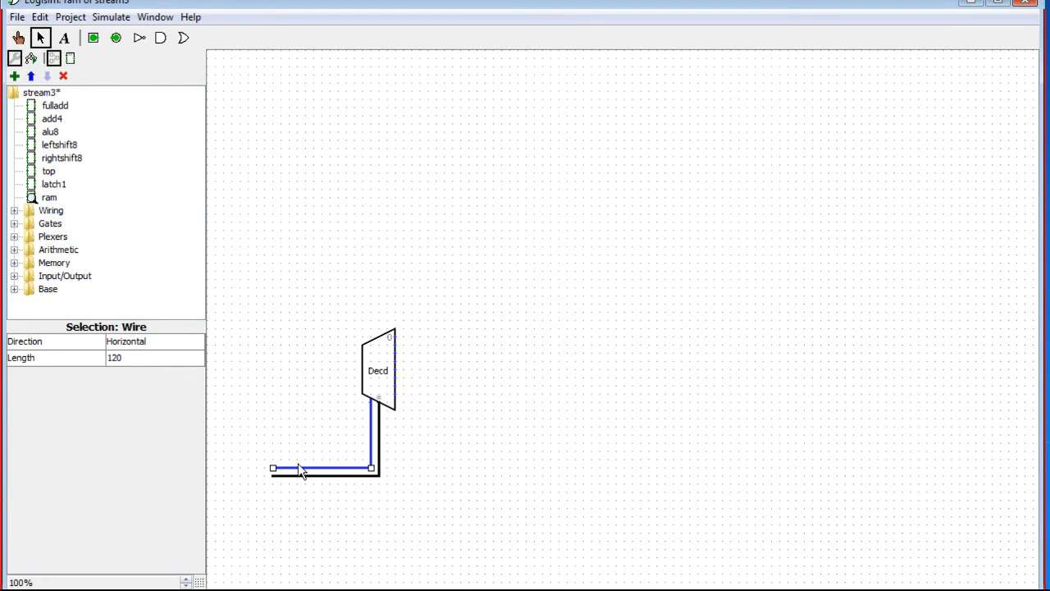
click(353, 477)
click(48, 197)
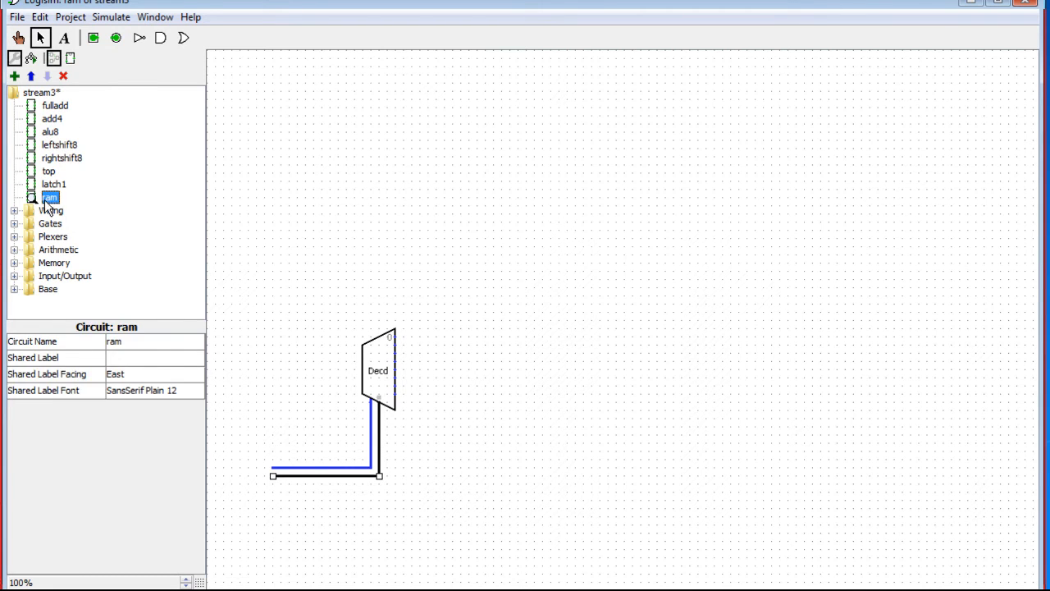
click(51, 185)
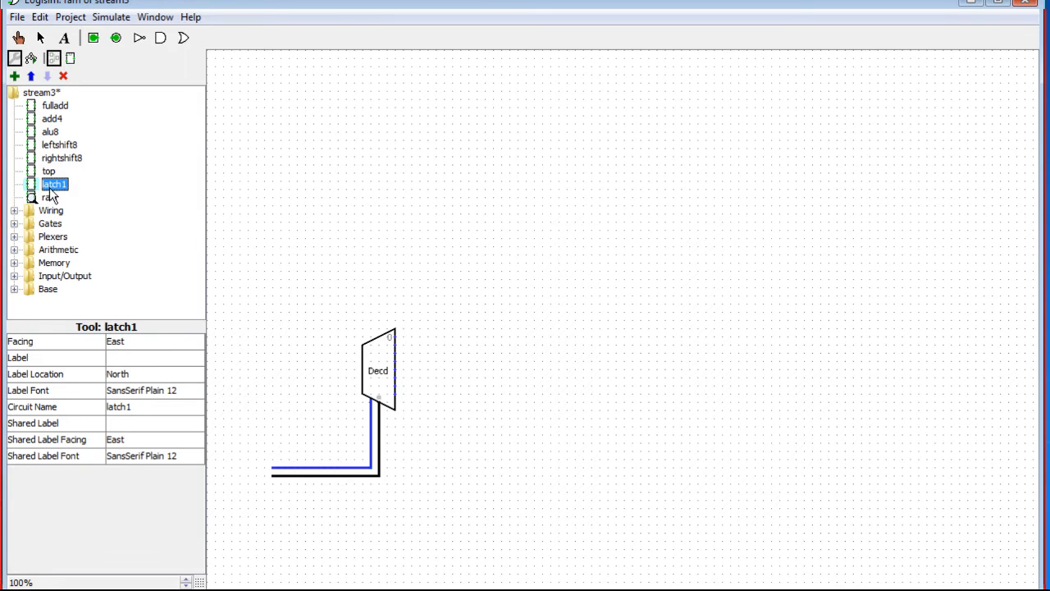
click(50, 199)
click(52, 185)
click(49, 171)
click(52, 157)
click(51, 144)
click(50, 132)
click(51, 120)
click(52, 107)
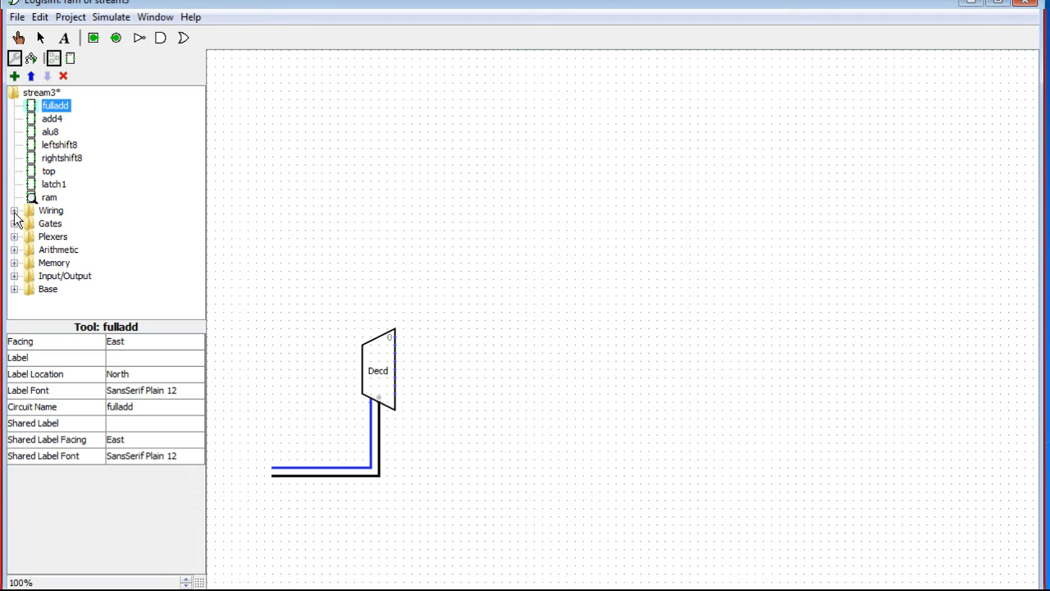
- Place three built-in registers in a vertical column in the upper area of the ram circuit, right of the decoder
click(14, 263)
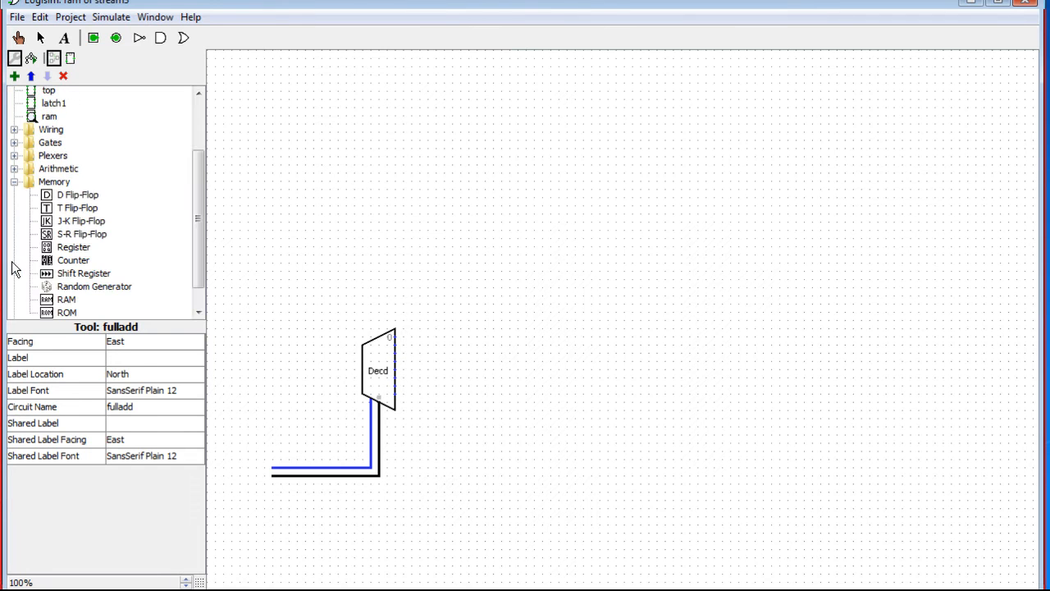
mouse_move(197, 226)
mouse_down()
mouse_move(197, 240)
mouse_move(193, 232)
mouse_up()
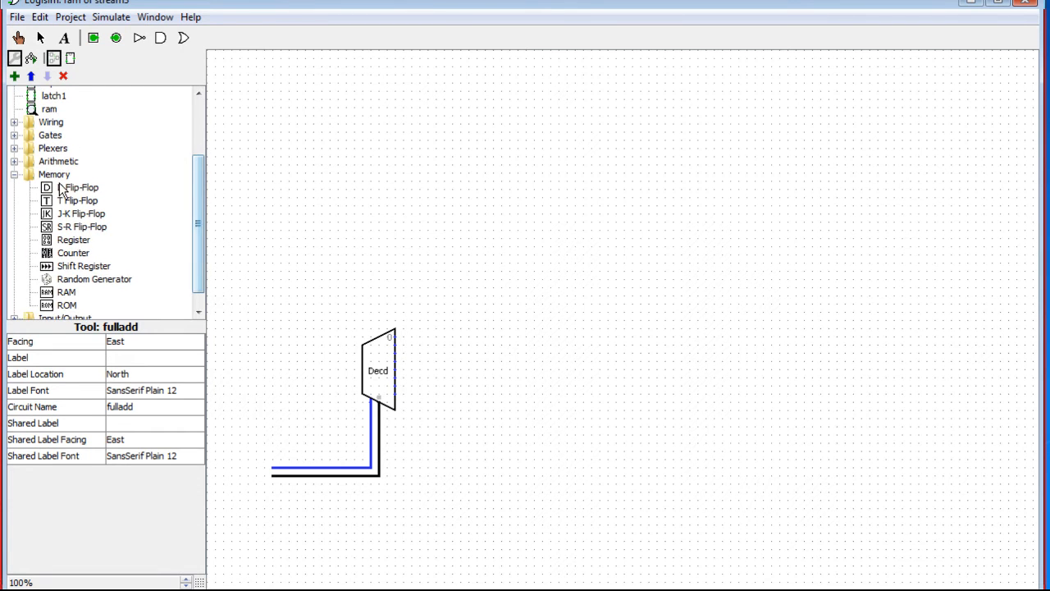
click(73, 188)
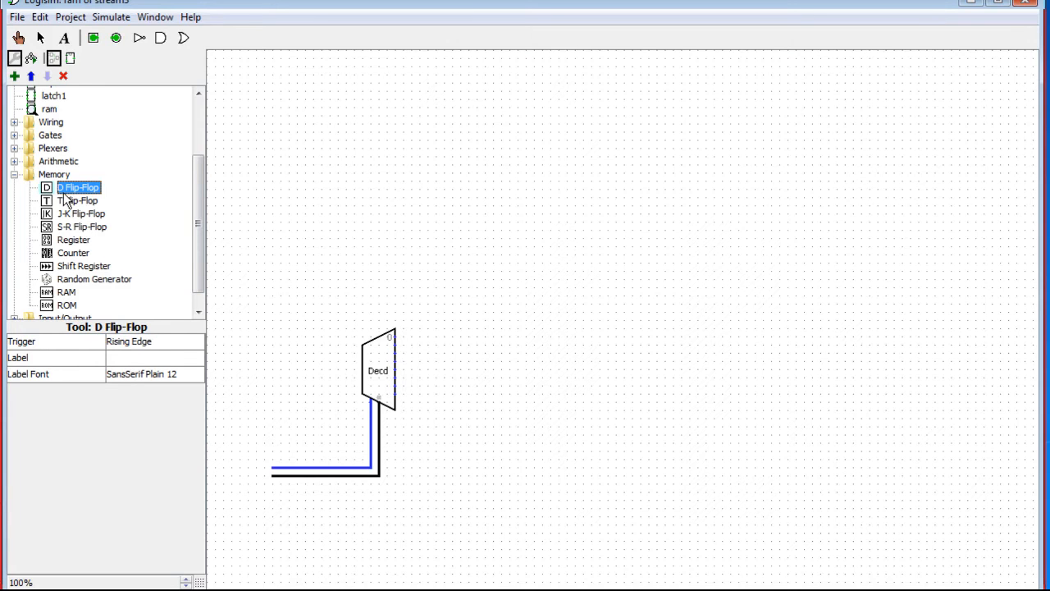
click(73, 240)
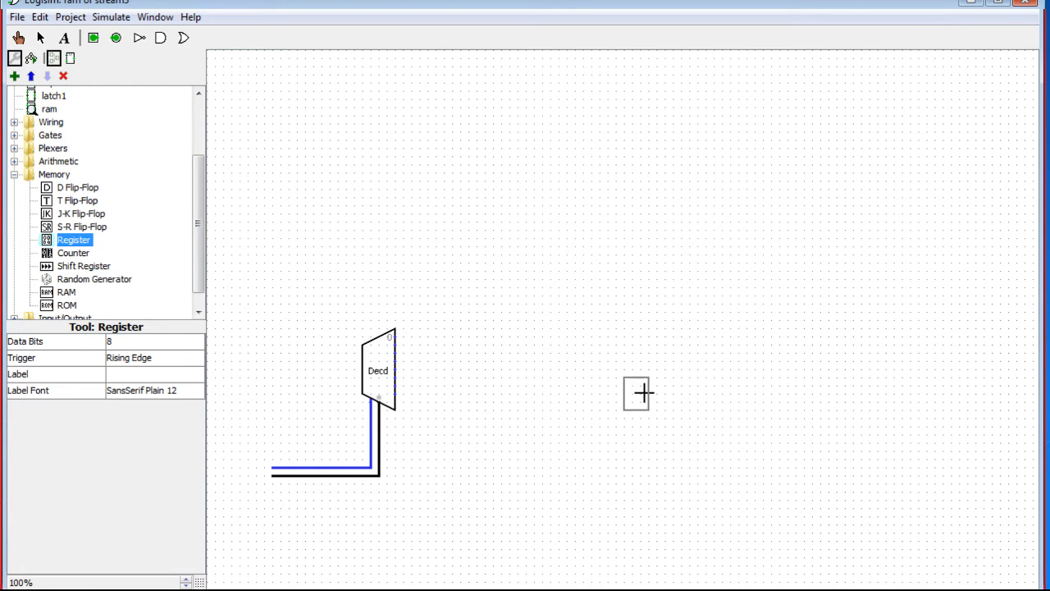
click(648, 141)
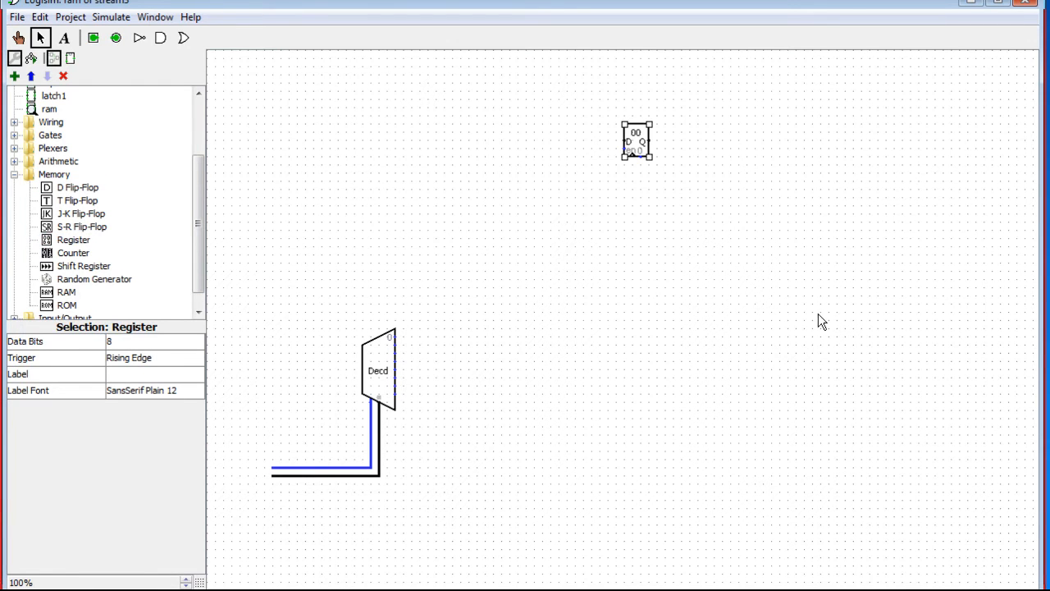
click(640, 221)
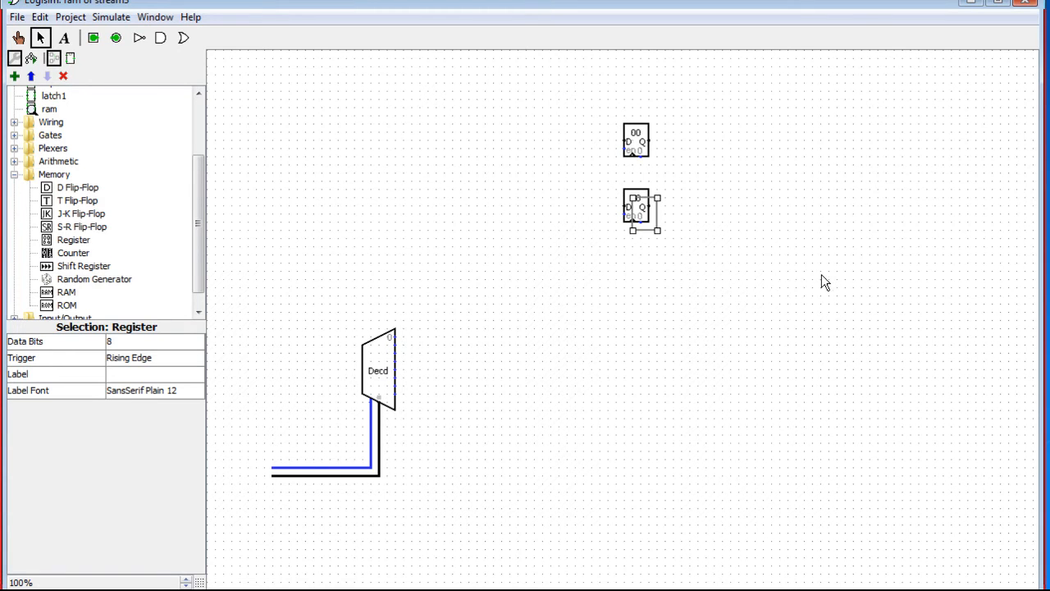
click(639, 274)
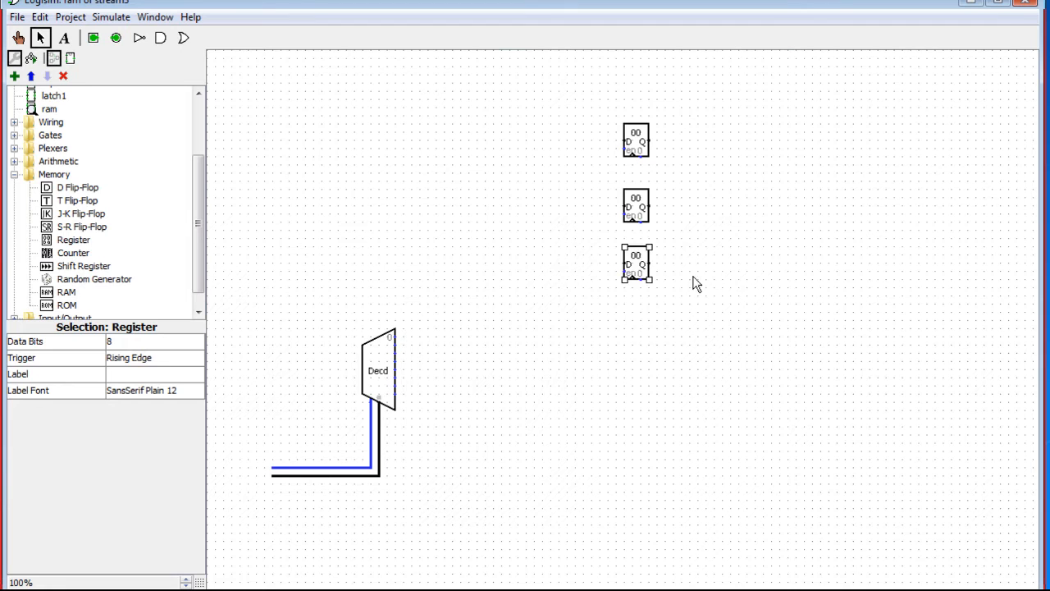
- Duplicate the three registers below the originals to form a column of six and shift the column up
drag(715, 305, 584, 116)
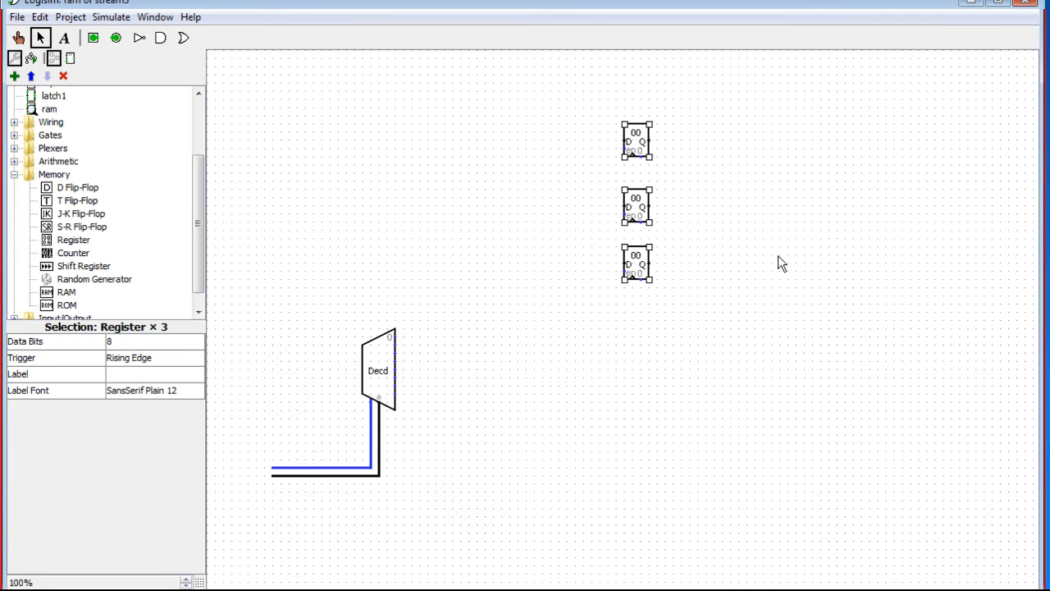
drag(644, 274, 640, 454)
drag(727, 499, 636, 75)
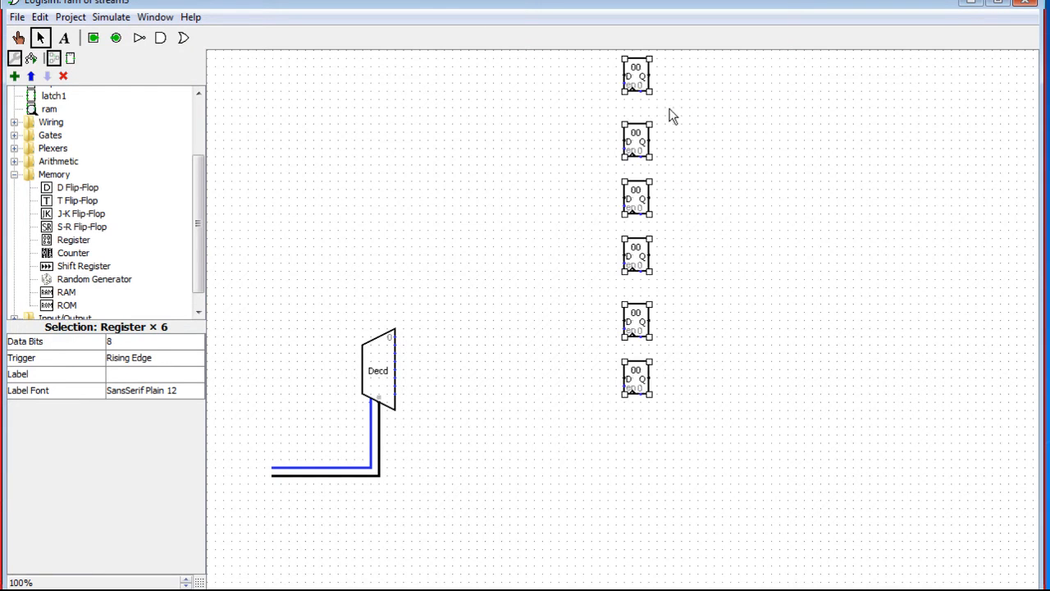
click(670, 116)
click(638, 194)
click(638, 261)
- Duplicate the two bottom registers beneath the column to make eight, and move the seventh closer to the sixth
drag(697, 433, 596, 293)
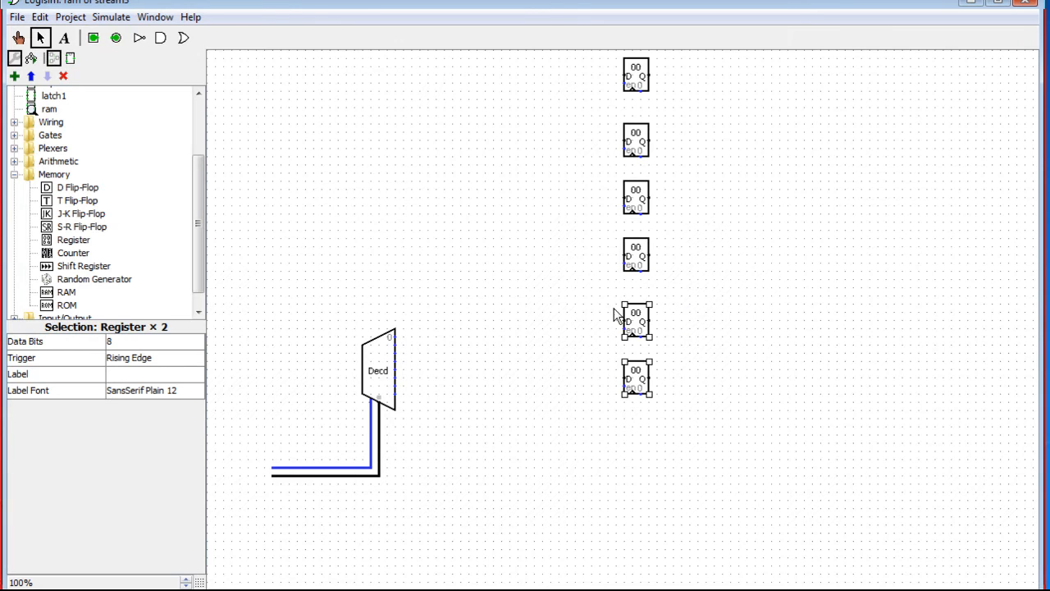
key(ctrl+d)
drag(651, 397, 644, 511)
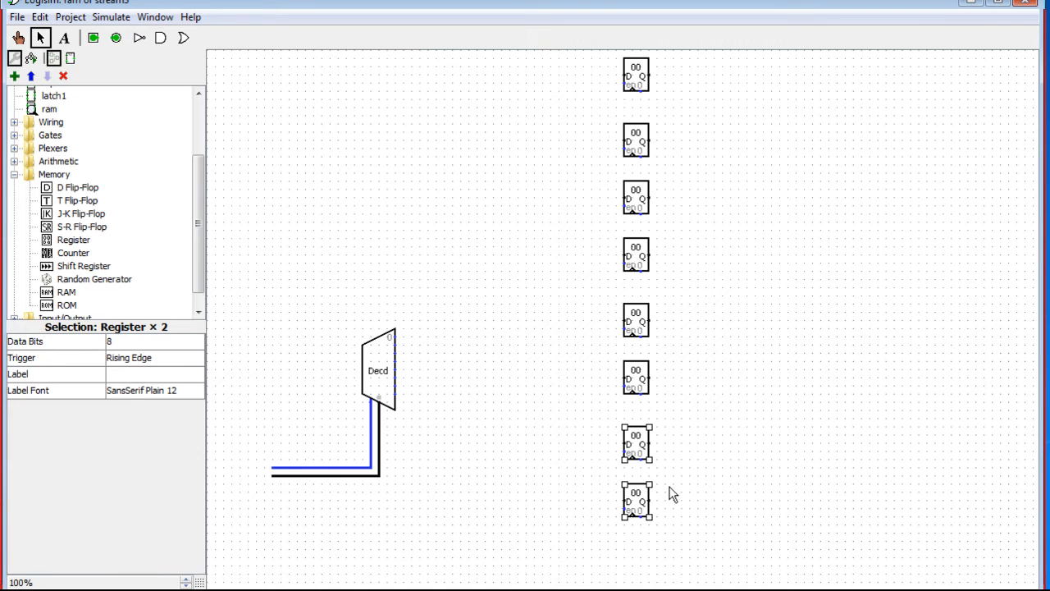
click(678, 453)
click(638, 443)
click(698, 438)
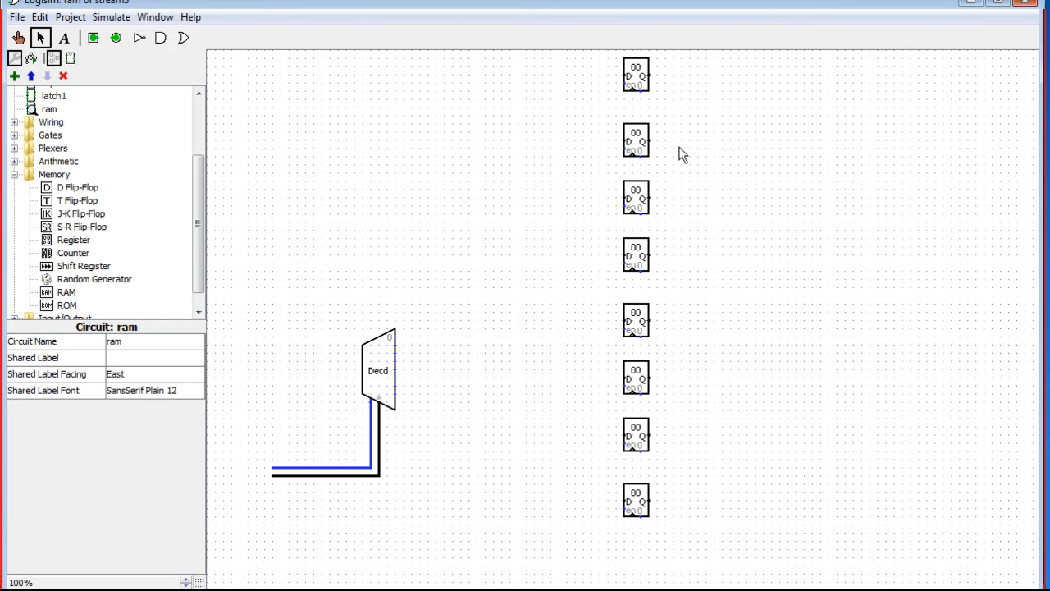
- Respace the register column by moving the top register down, shifting all eight down, and lowering the last three
drag(637, 80, 636, 90)
drag(742, 537, 558, 64)
drag(639, 91, 638, 107)
click(749, 169)
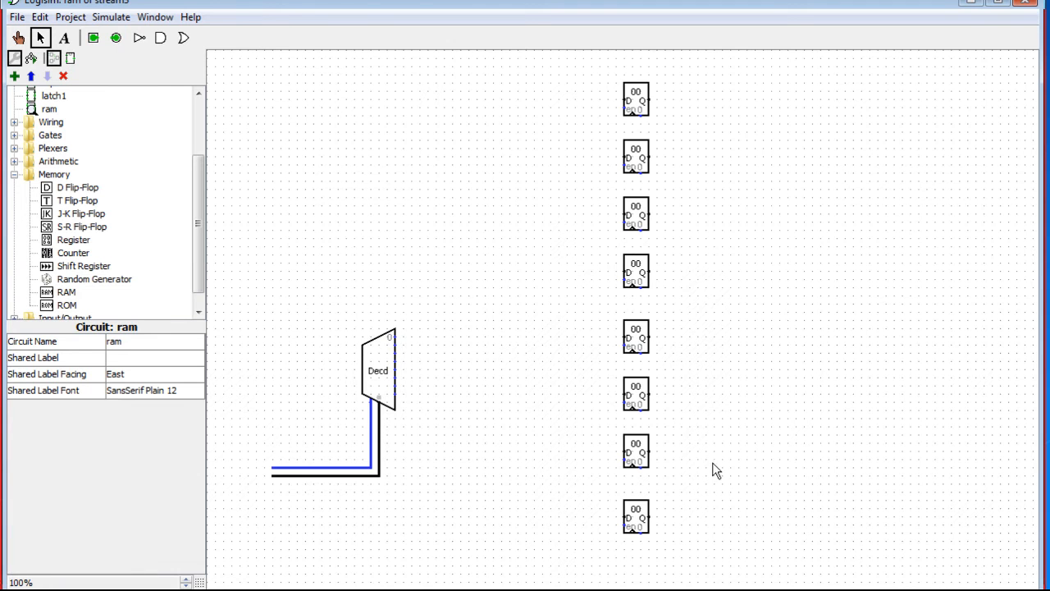
drag(649, 520, 643, 537)
drag(643, 451, 642, 467)
drag(640, 400, 640, 408)
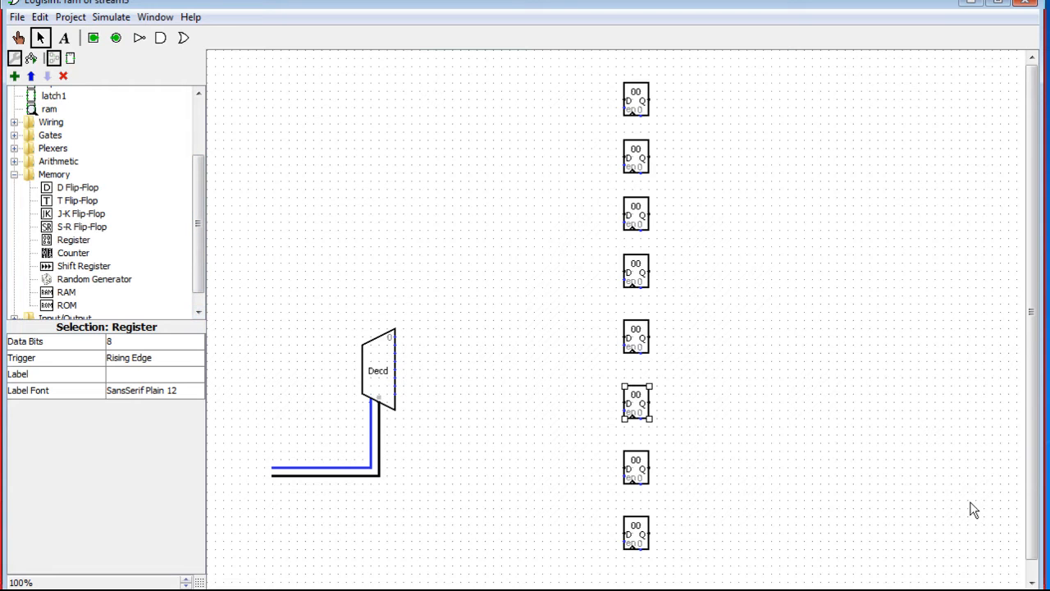
scroll(1030, 511, down, 1)
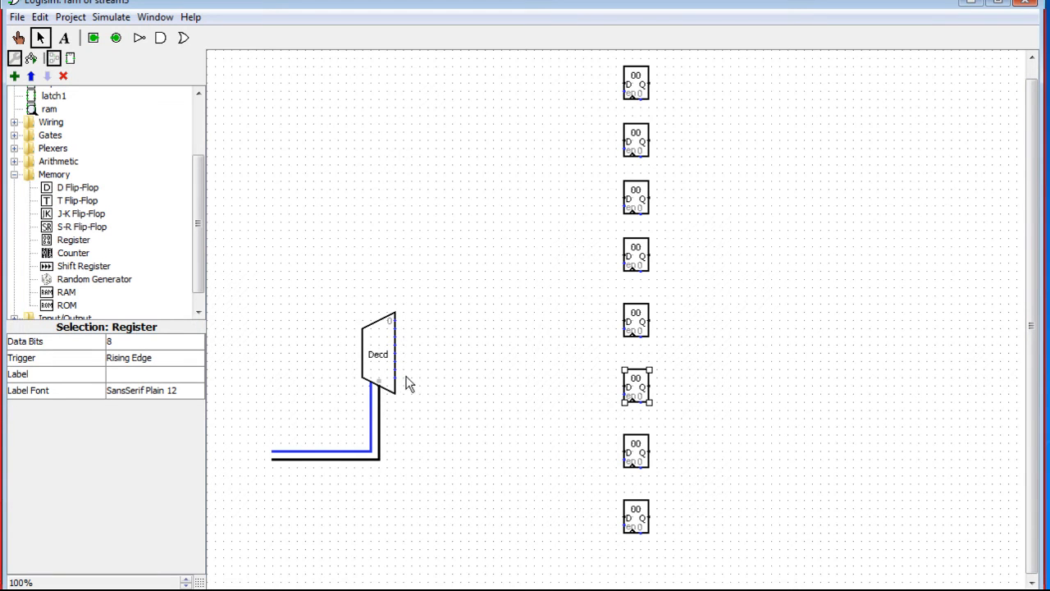
drag(395, 321, 470, 122)
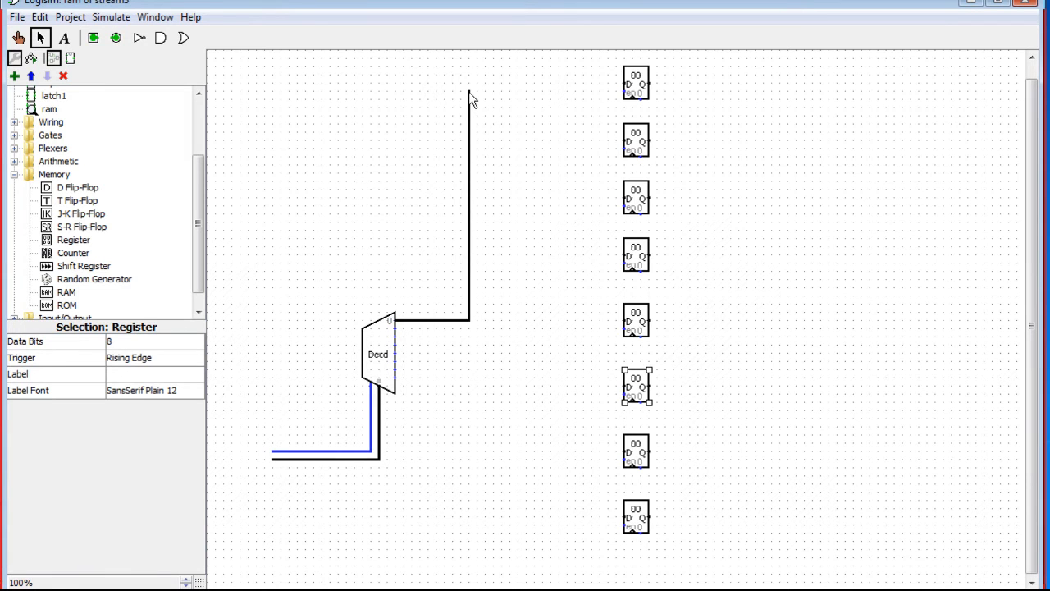
drag(472, 98, 401, 328)
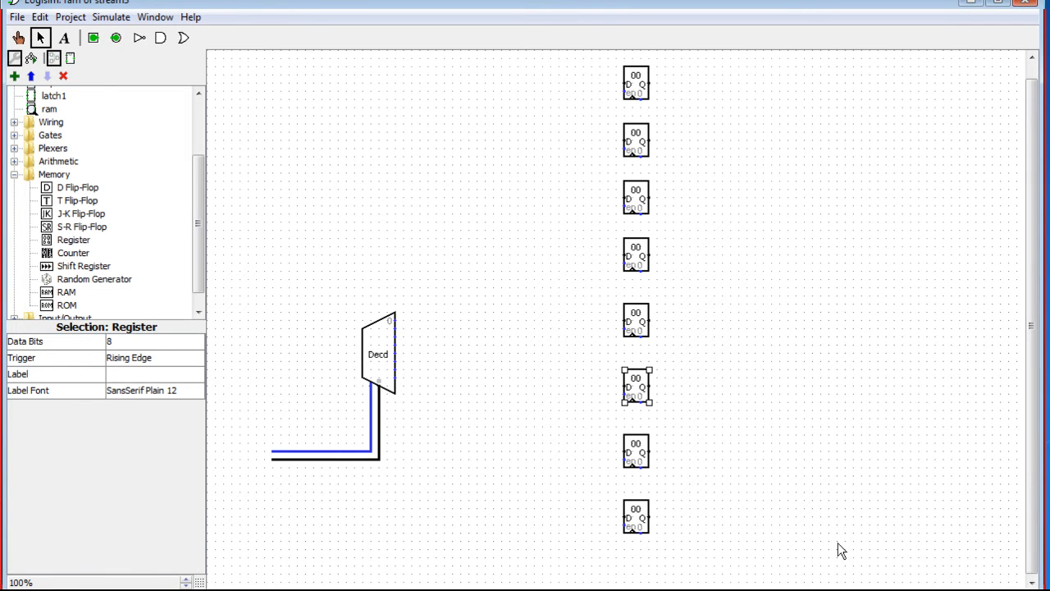
- Delete all registers except the bottom one and move the remaining register slightly up and to the left
drag(725, 488, 550, 51)
key(Delete)
drag(631, 517, 607, 476)
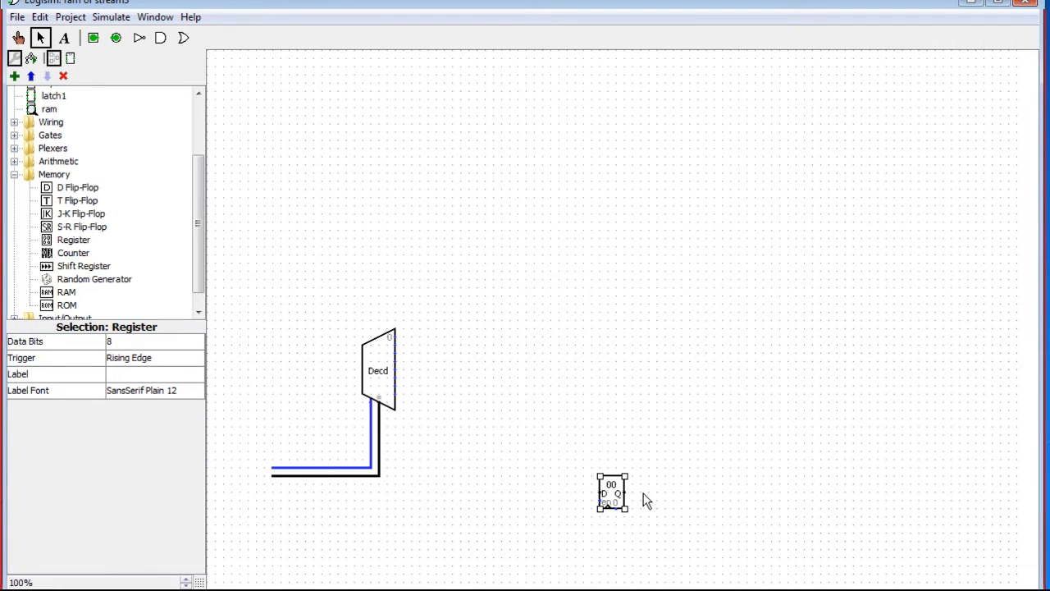
drag(625, 500, 620, 479)
- Route wires from the register's clock and enable inputs out to its left, and add a short wire to its output
drag(615, 493, 492, 542)
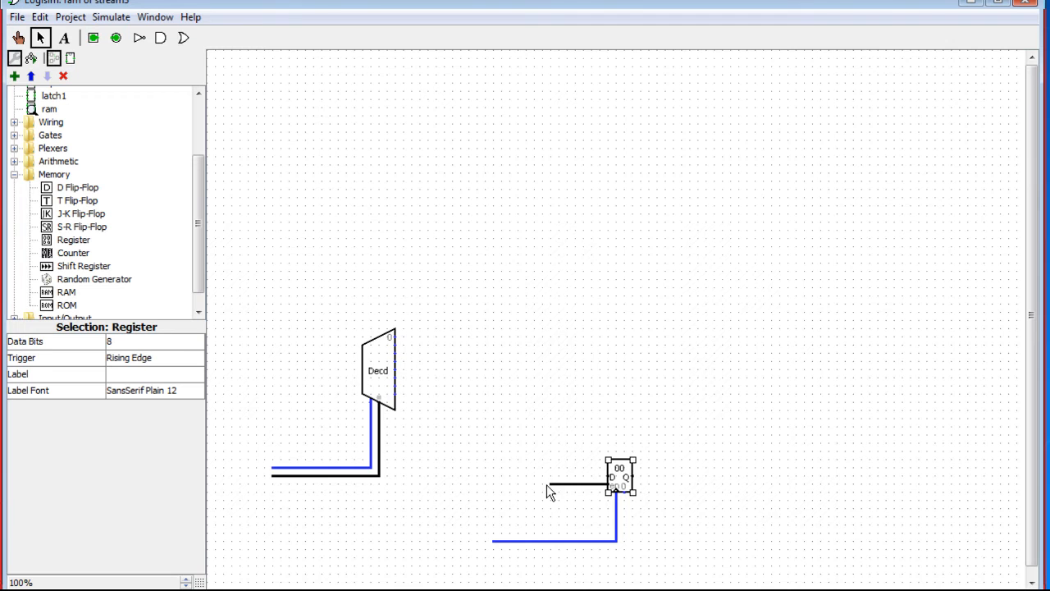
drag(570, 485, 570, 486)
drag(633, 476, 657, 476)
drag(757, 186, 766, 327)
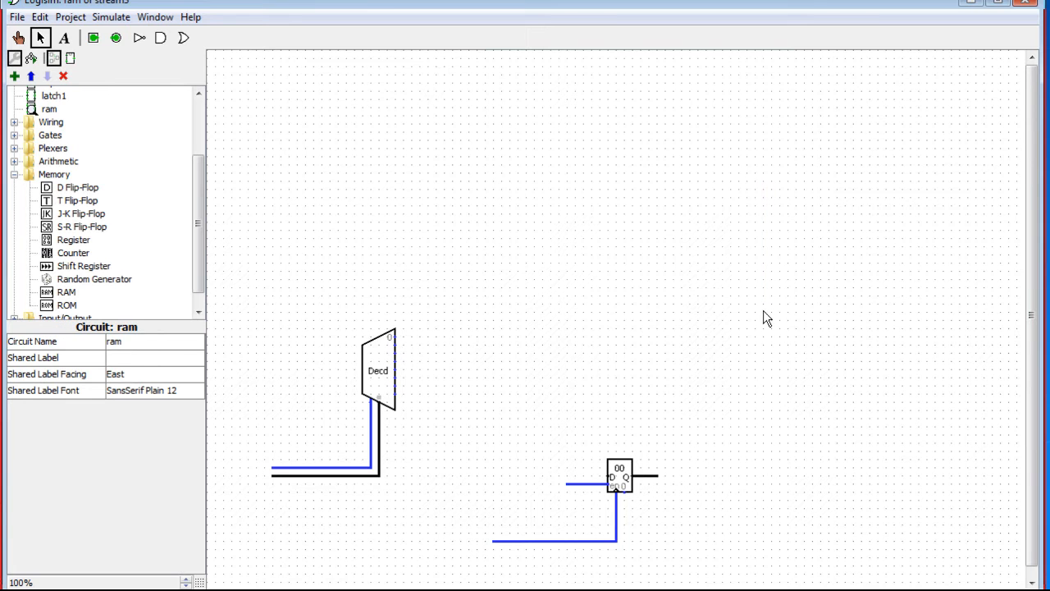
- Draw a tall vertical bus line right of the register, and replace its direct link to the register's output with a short output wire
mouse_move(657, 476)
mouse_down()
mouse_move(811, 477)
mouse_move(812, 66)
mouse_up()
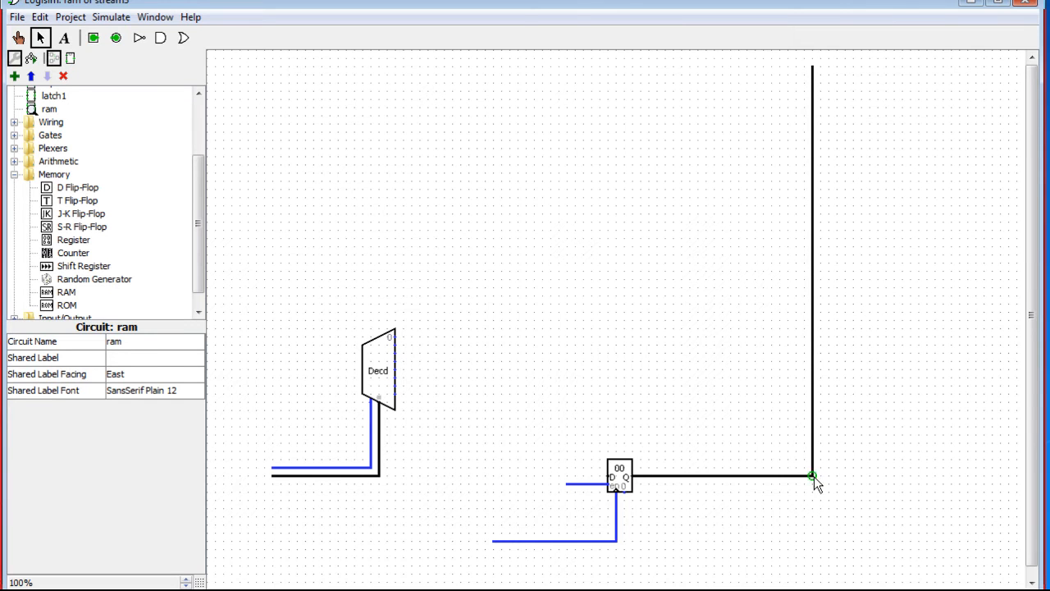
drag(811, 476, 813, 566)
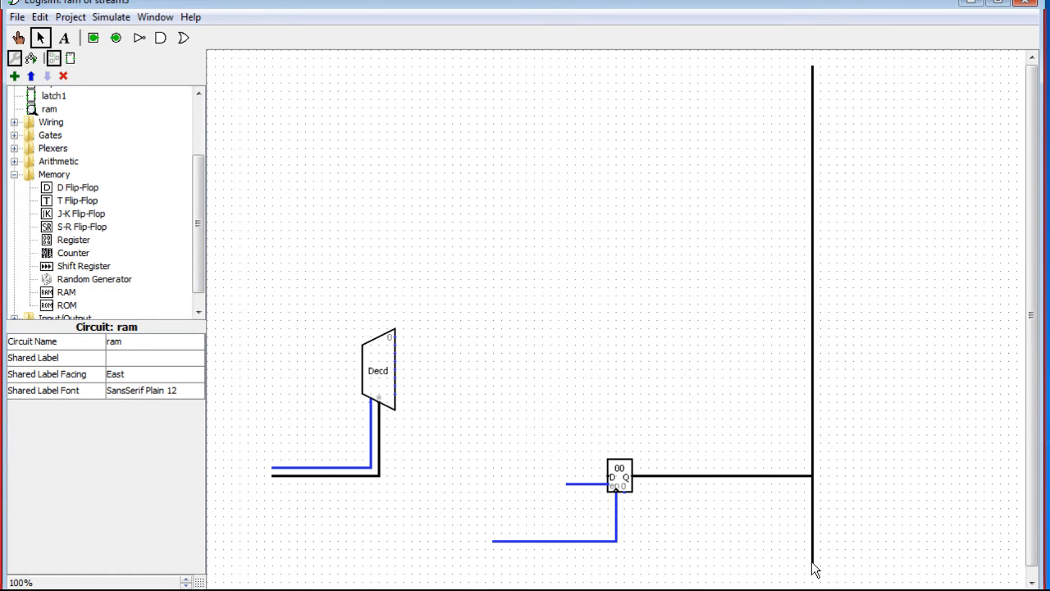
click(743, 476)
key(Delete)
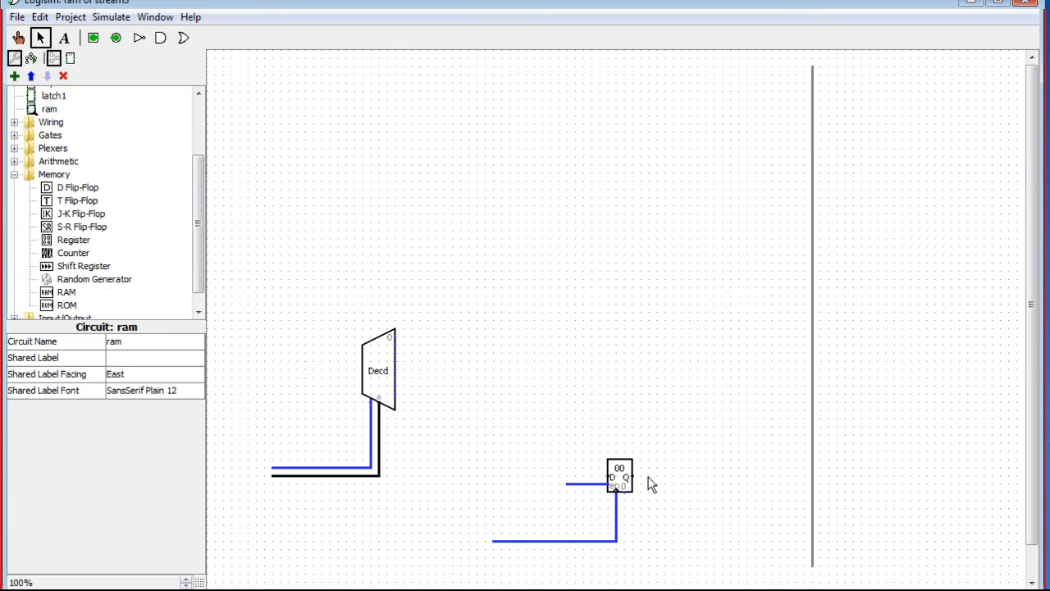
drag(634, 475, 702, 484)
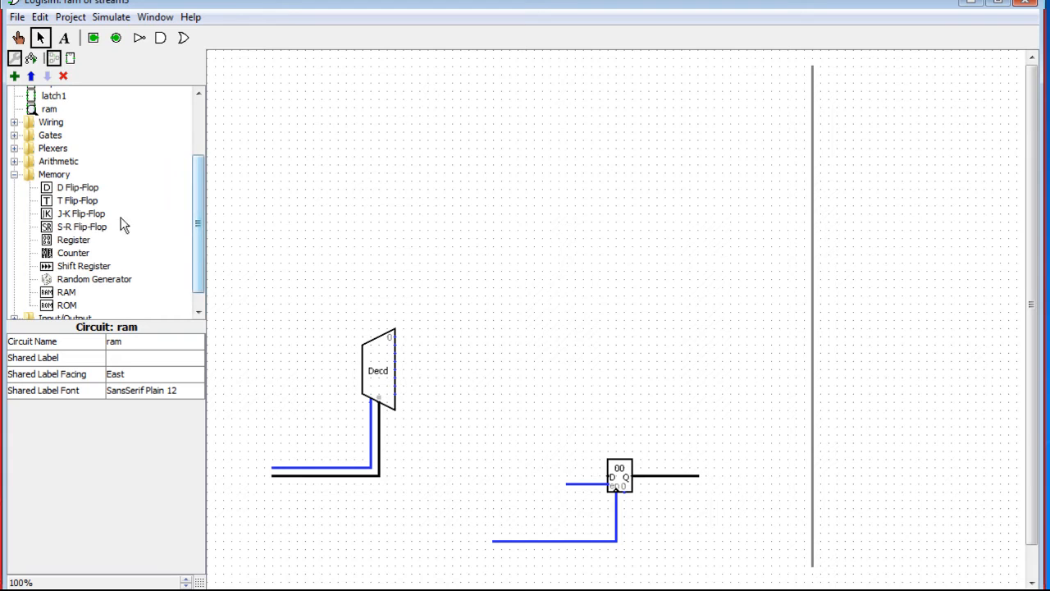
- Place an east-facing controlled buffer on the register's output wire, wiring its output to the vertical bus and its control input out to the left
click(14, 175)
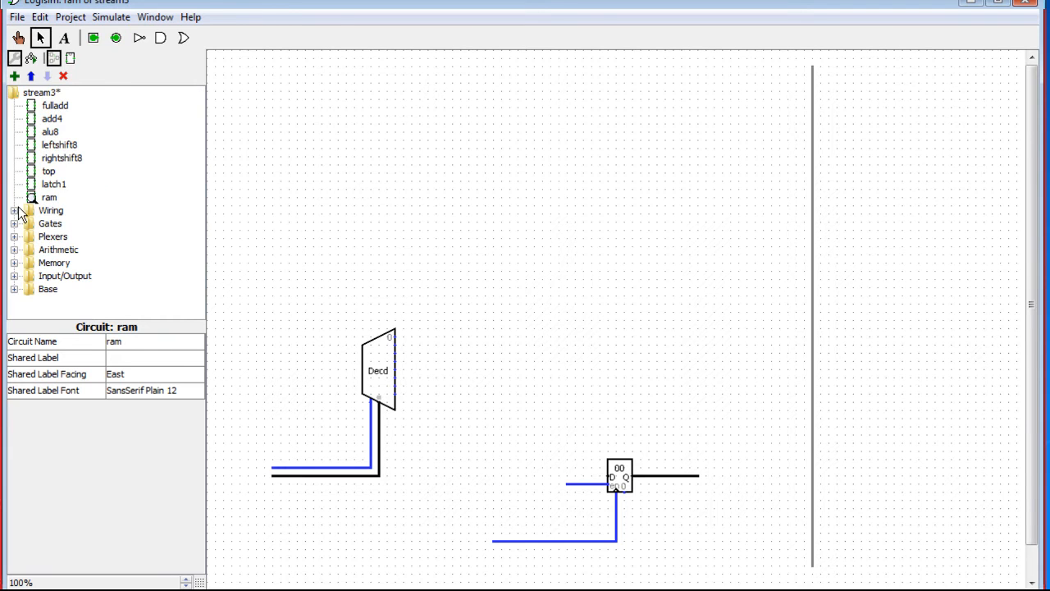
click(14, 223)
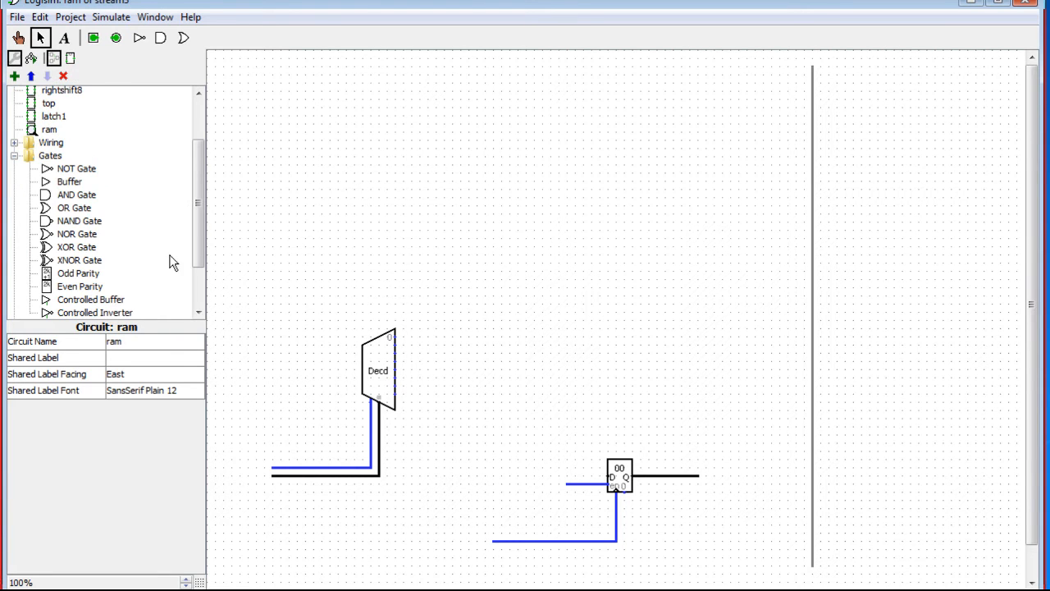
click(75, 302)
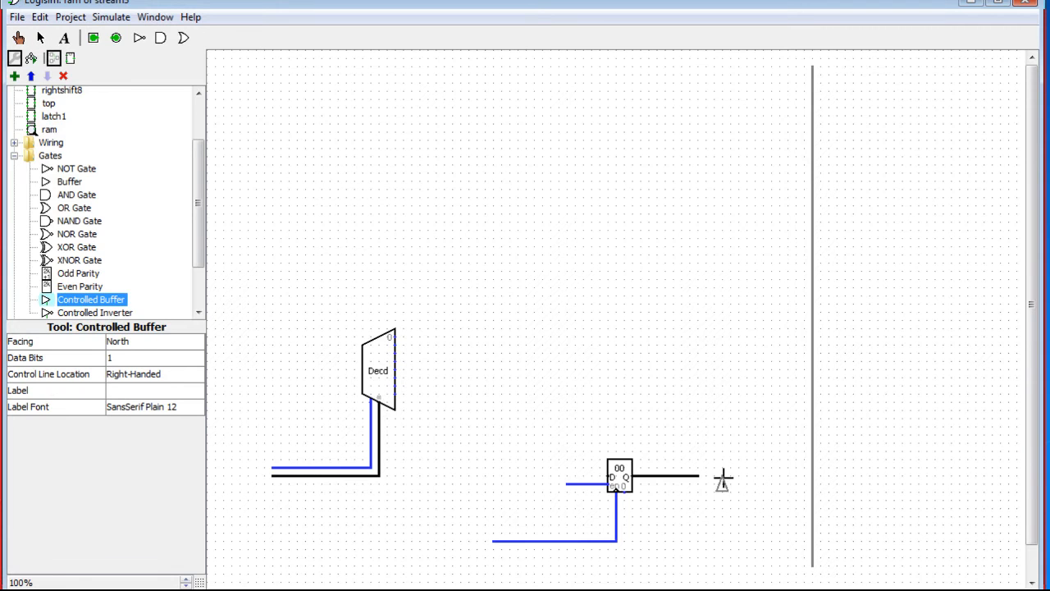
key(Right)
click(714, 475)
drag(713, 475, 812, 479)
mouse_move(706, 484)
mouse_down()
mouse_move(705, 511)
mouse_move(644, 514)
mouse_move(552, 511)
mouse_move(561, 490)
mouse_move(550, 486)
mouse_up()
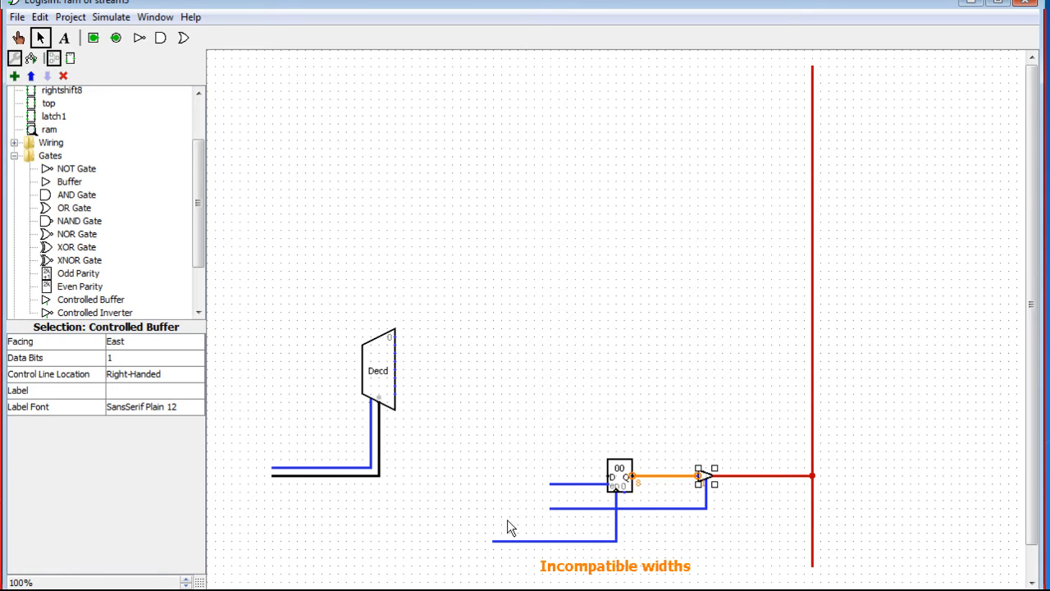
- Draw a tall vertical line through the clock wire's left end, and replace the clock wire's horizontal run with a longer one crossing that line
drag(495, 550, 495, 82)
drag(494, 548, 494, 566)
click(523, 543)
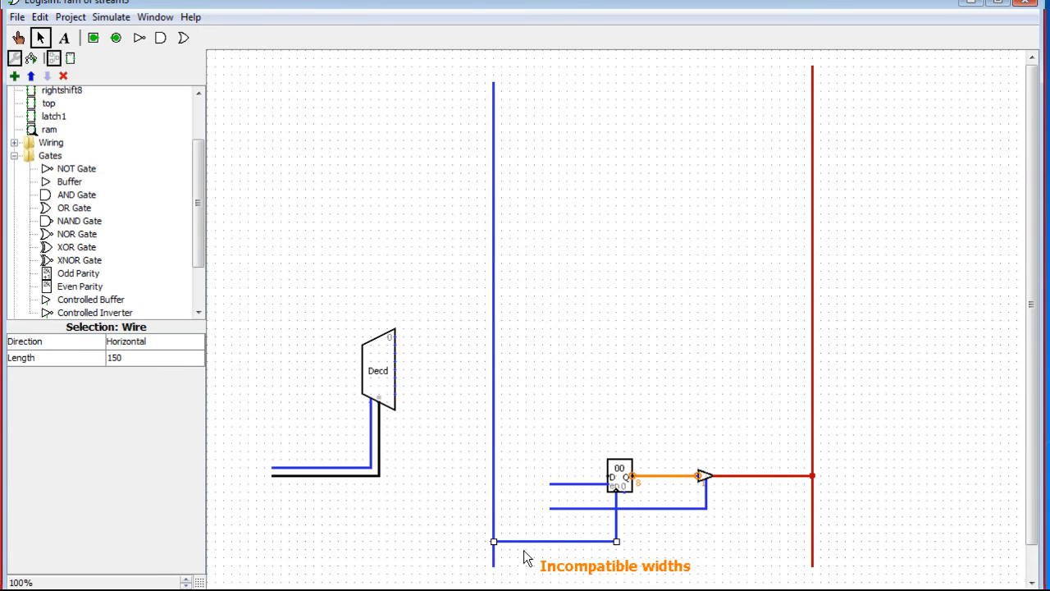
key(Delete)
drag(616, 541, 452, 543)
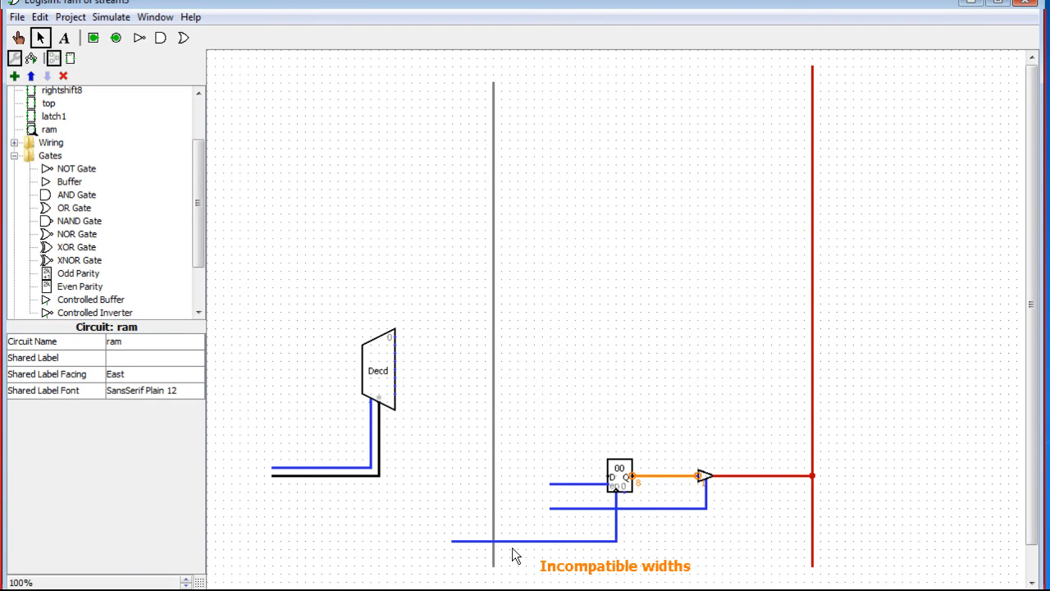
- Draw a second tall vertical line just right of the existing one, crossing the clock wire and matching its height
mouse_move(502, 546)
mouse_down()
mouse_move(511, 84)
mouse_move(504, 93)
mouse_move(502, 84)
mouse_up()
drag(500, 543, 502, 566)
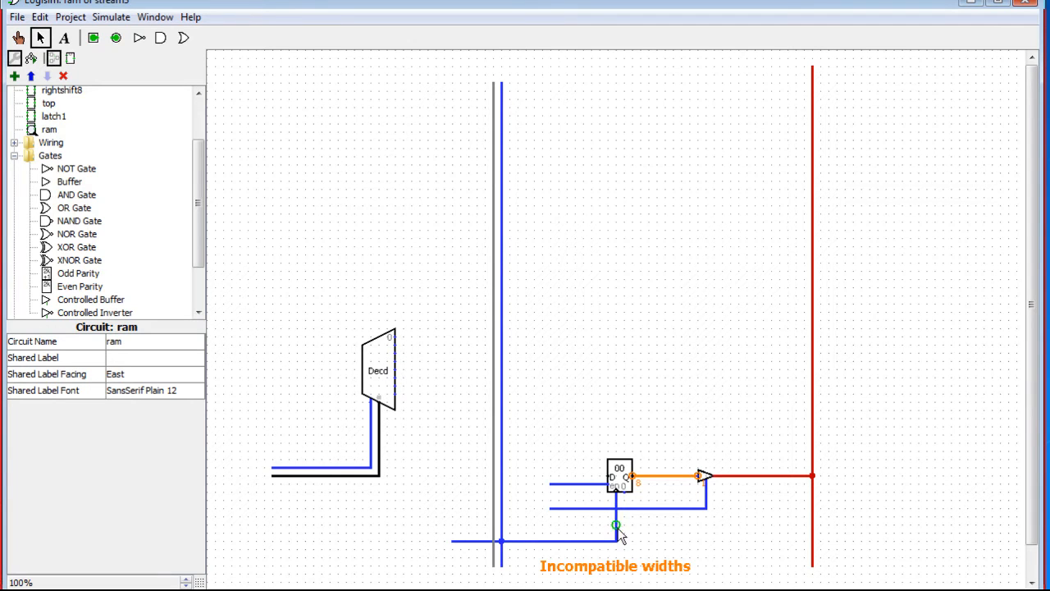
click(494, 515)
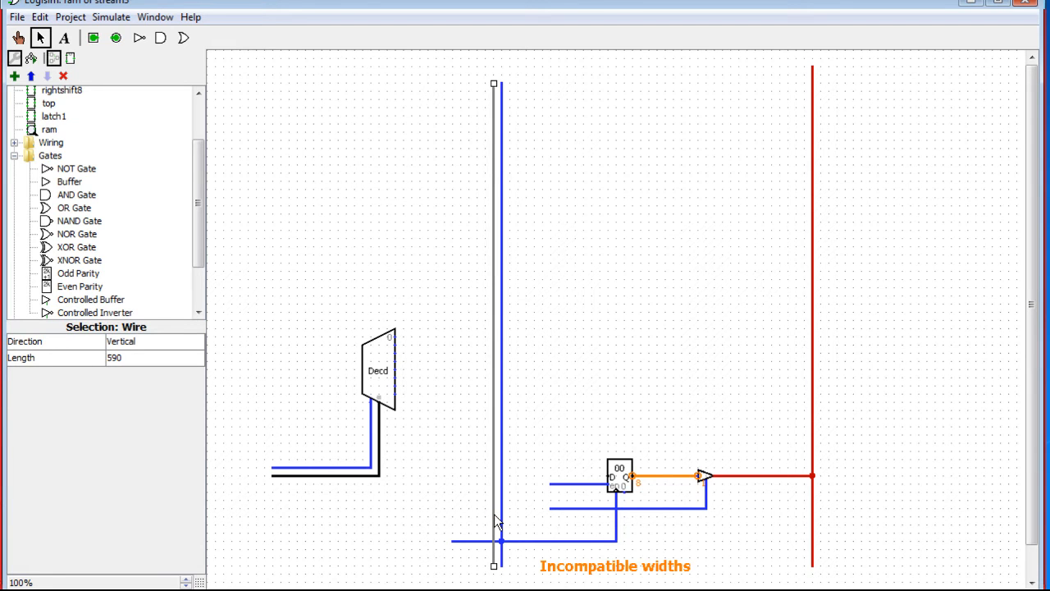
click(484, 565)
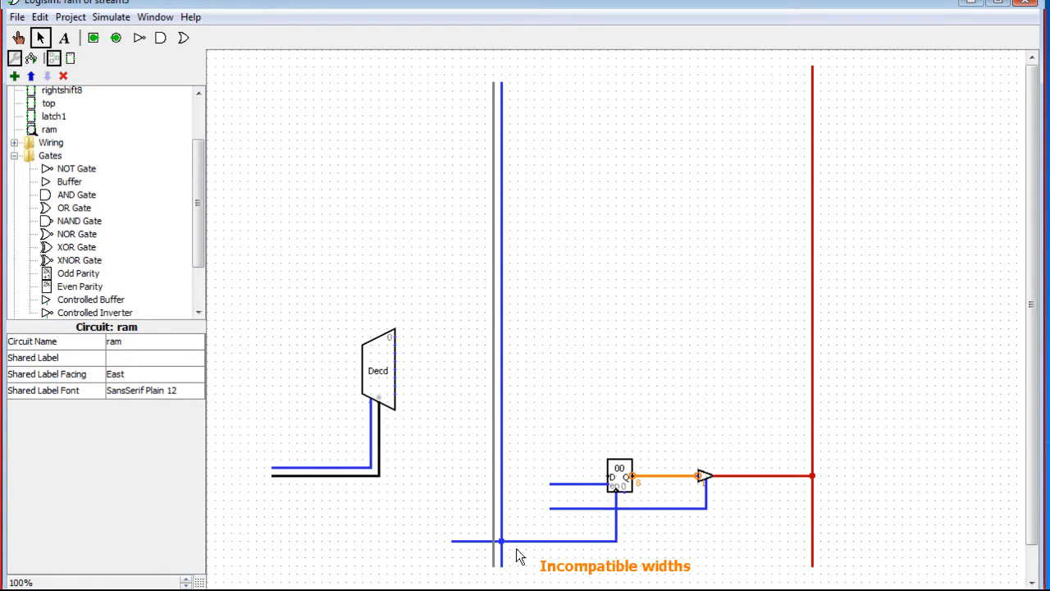
click(502, 459)
key(ctrl+v)
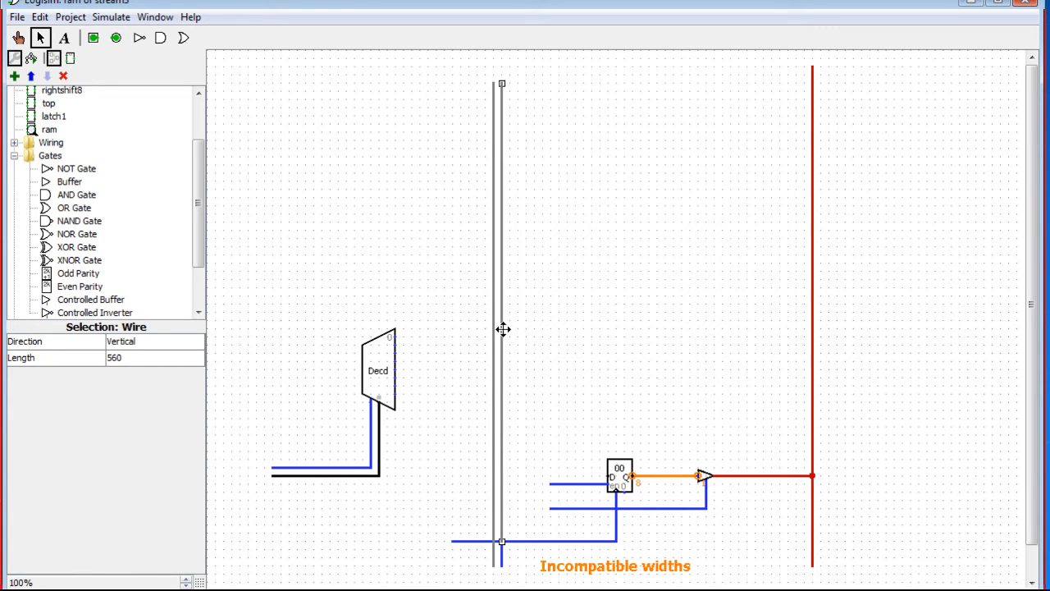
click(525, 451)
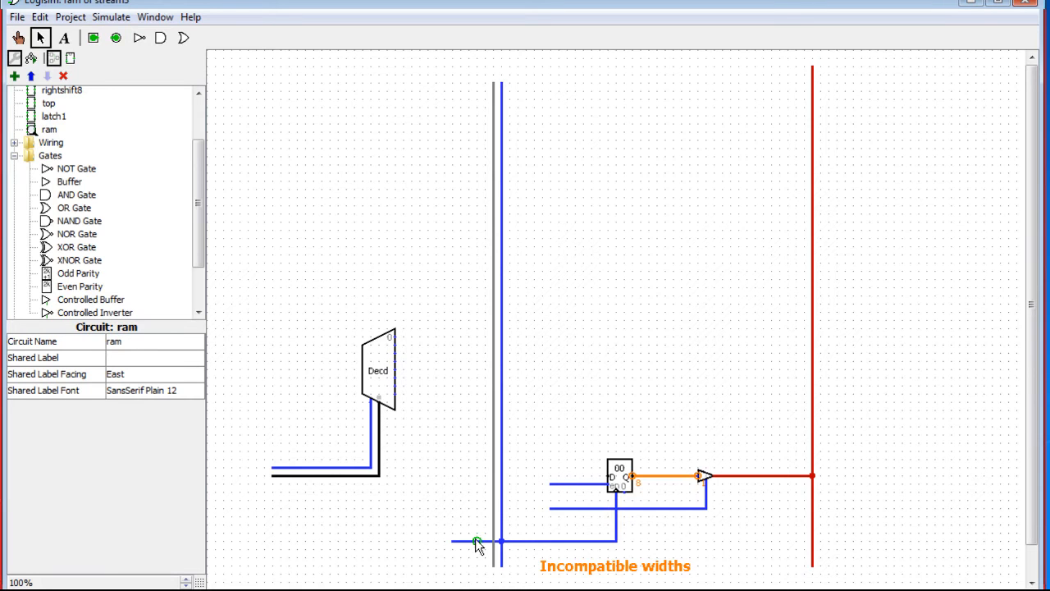
- Draw a third tall vertical line just left of the first, and delete the clock wire's leftover stub beyond it
drag(487, 539, 485, 83)
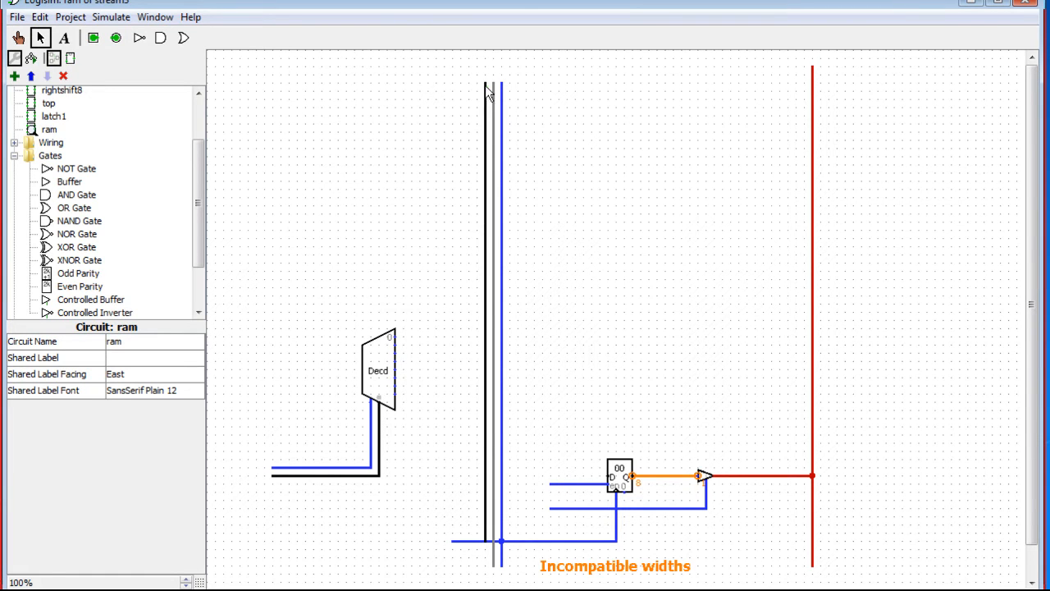
click(474, 546)
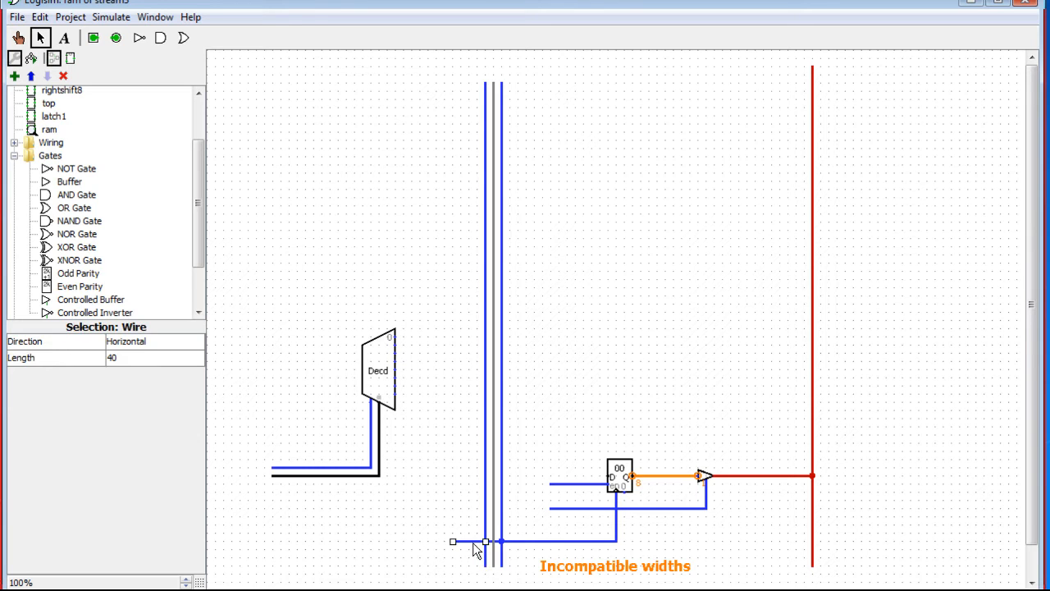
key(Delete)
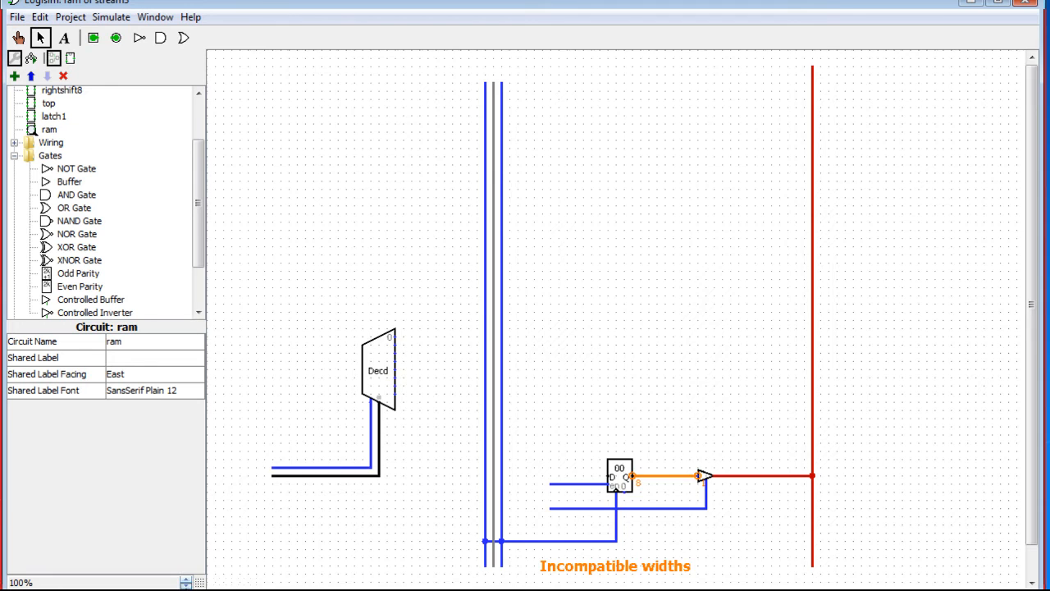
- Delete the short horizontal link between the outer vertical lines together with the middle vertical line
click(186, 579)
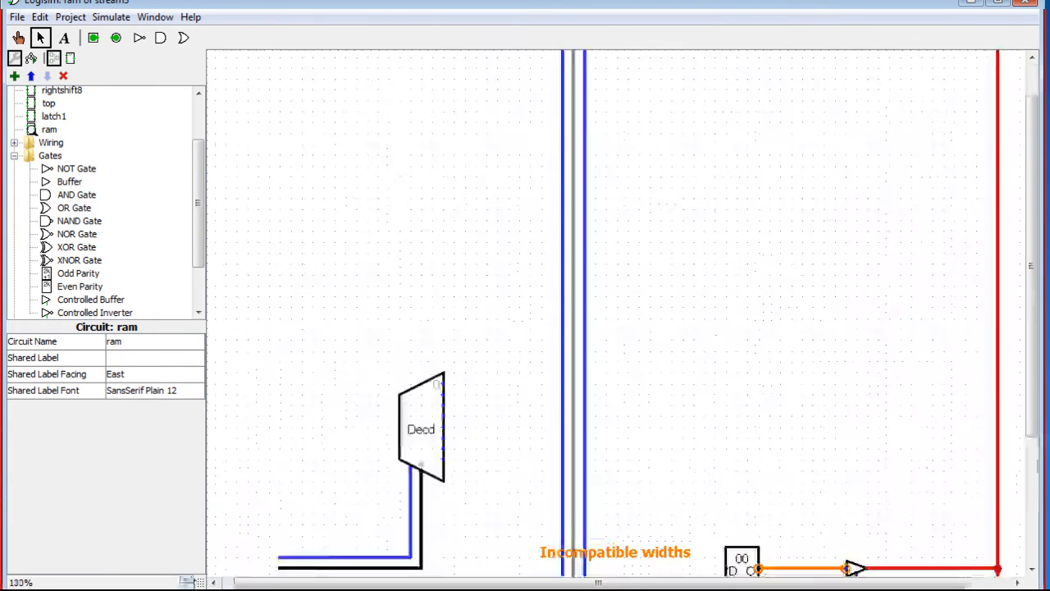
scroll(898, 485, down, 5)
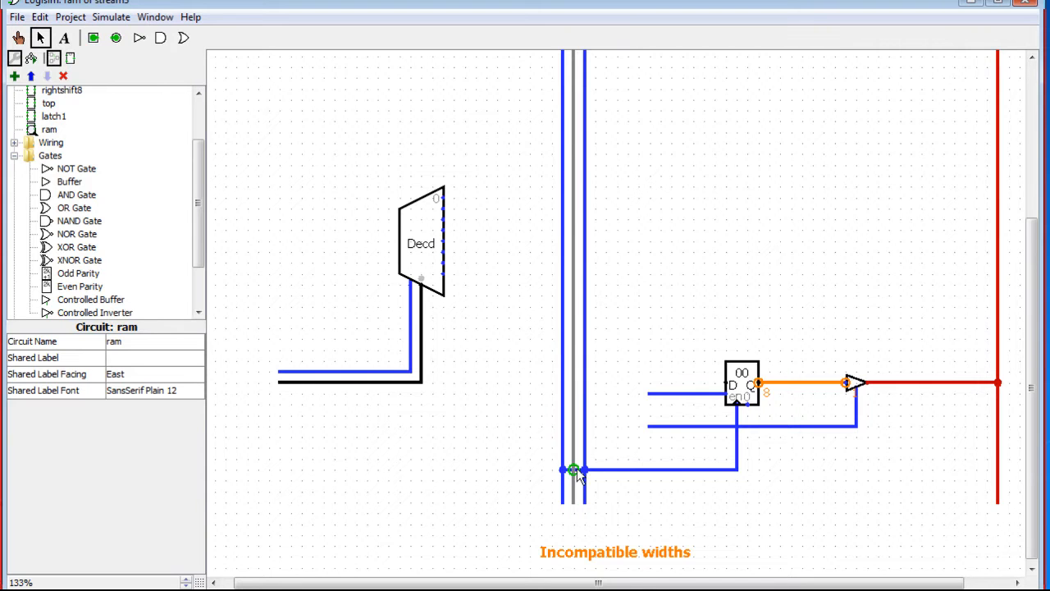
click(187, 579)
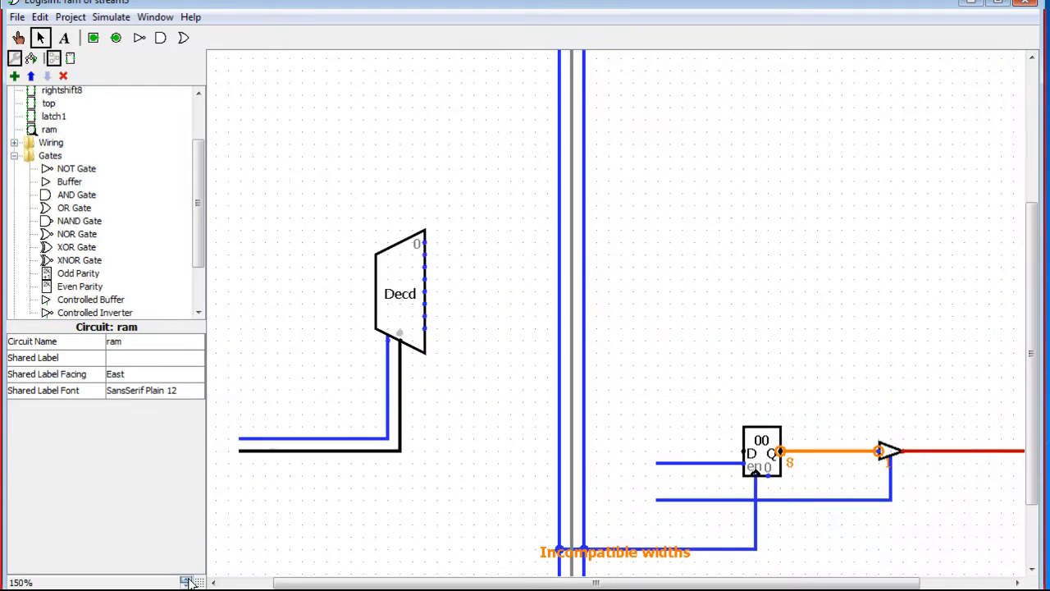
scroll(1035, 335, down, 3)
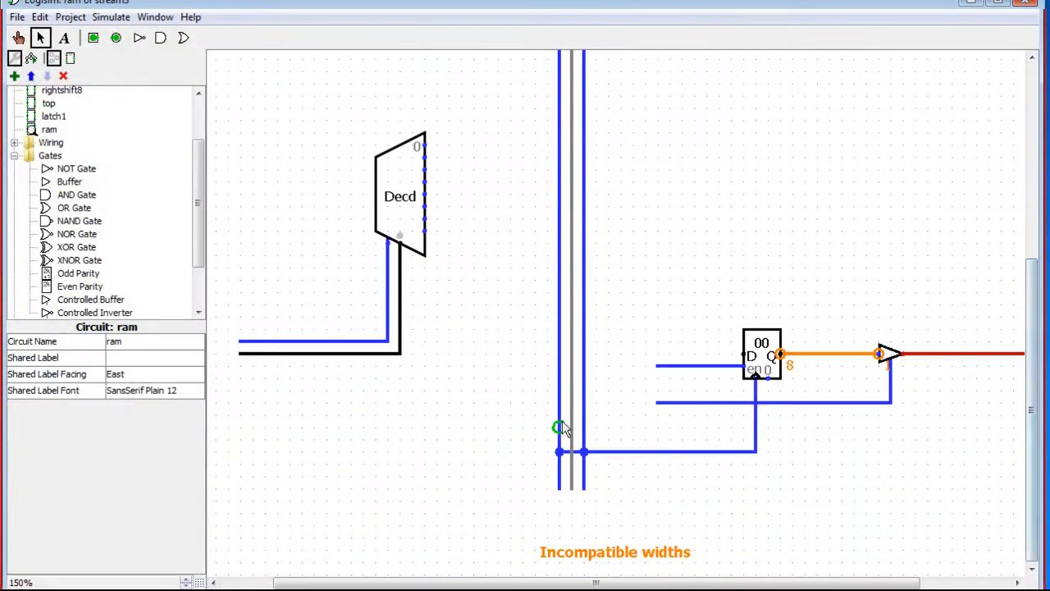
click(566, 456)
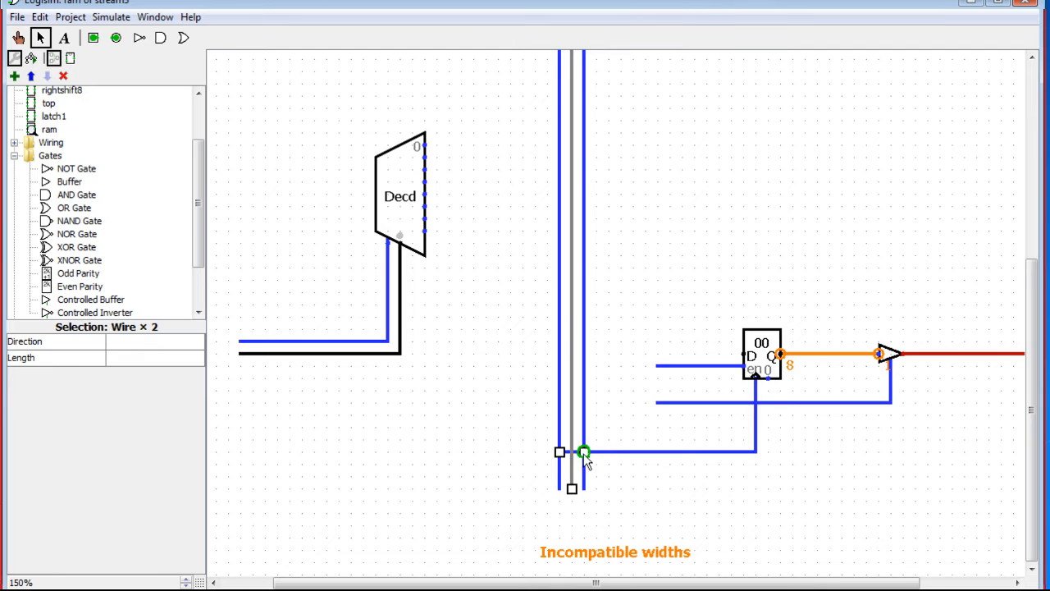
key(Delete)
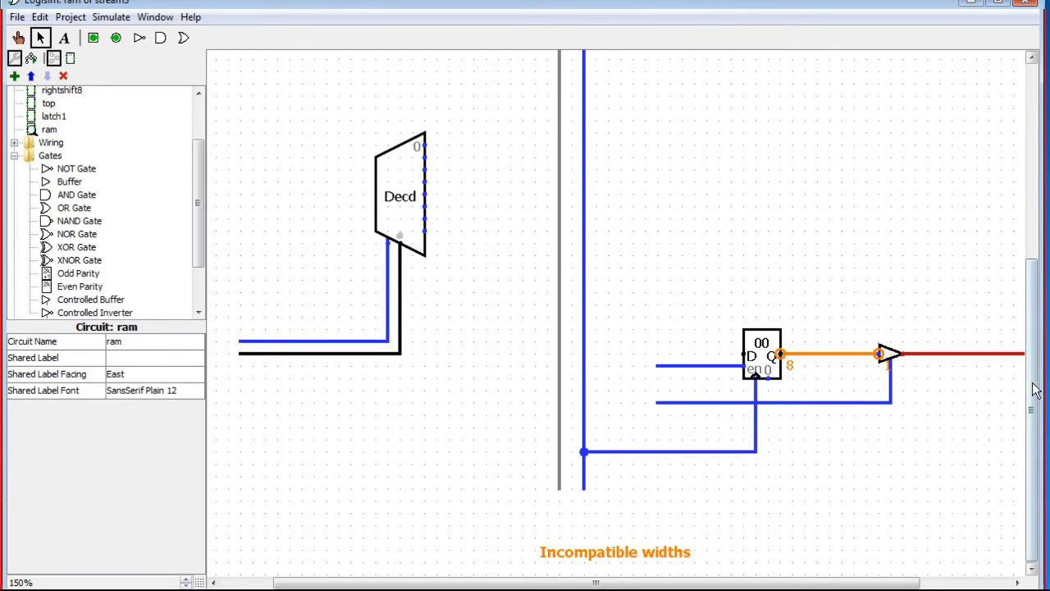
- Redraw the middle vertical line at full height, then delete its short top link along with the line to its right
drag(1032, 379, 1034, 170)
drag(581, 99, 577, 199)
drag(575, 99, 572, 455)
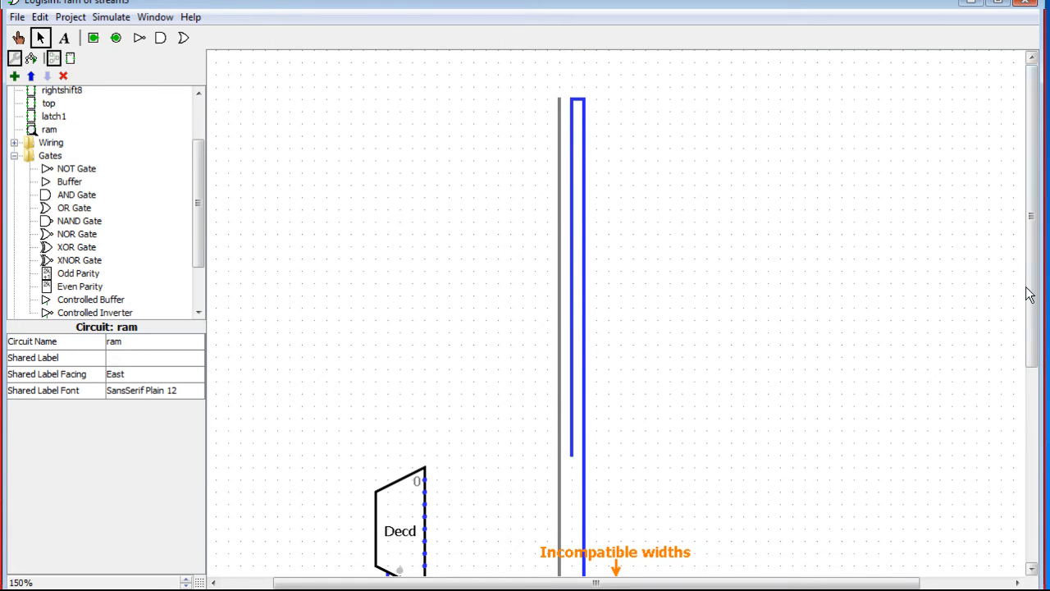
drag(1032, 293, 1035, 457)
drag(568, 194, 572, 547)
drag(1035, 369, 1031, 234)
click(577, 99)
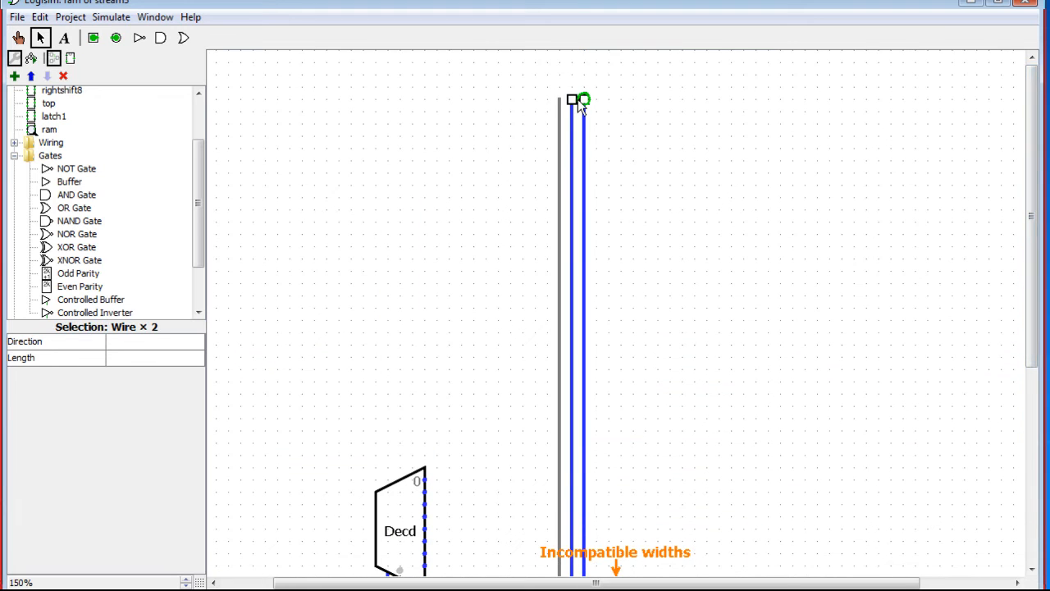
key(Delete)
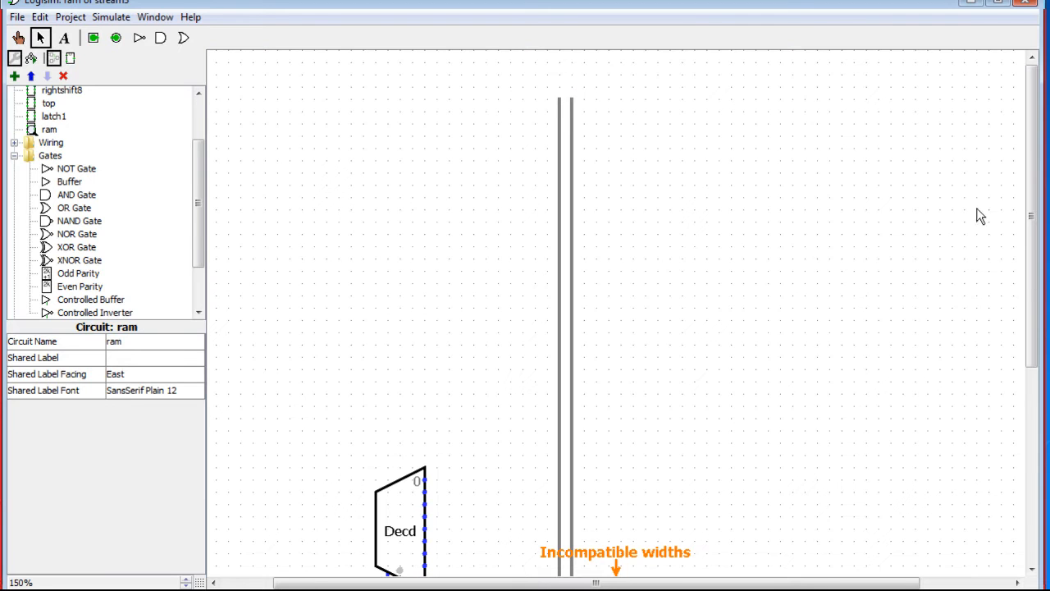
- Redraw the rightmost of the three vertical lines at full height through the left end of the clock wire
drag(1031, 221, 1031, 418)
drag(585, 456, 584, 115)
drag(1031, 376, 1031, 177)
drag(585, 456, 586, 102)
drag(1031, 243, 1014, 484)
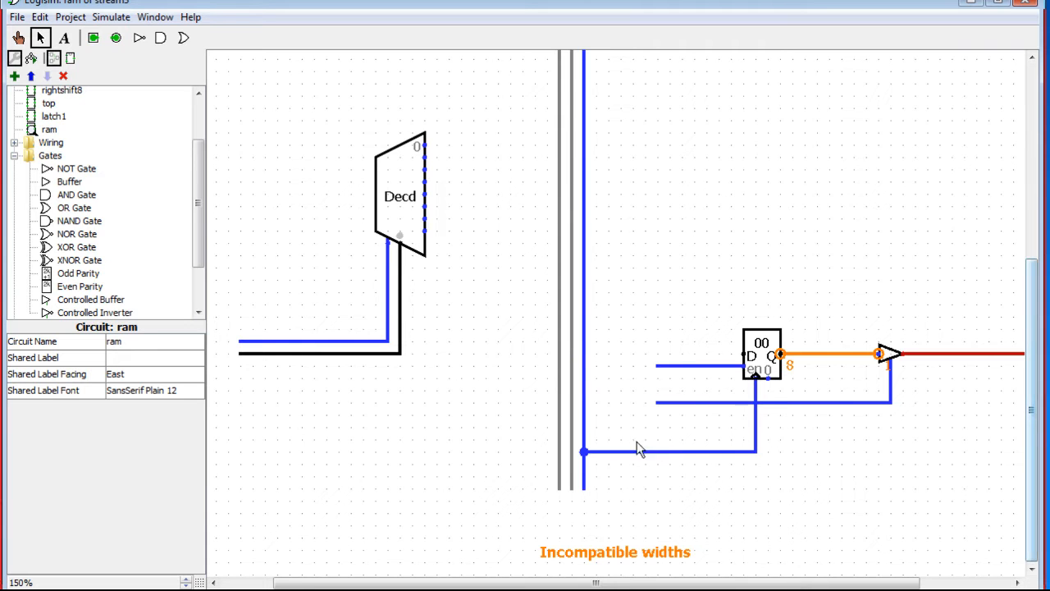
- Lengthen the controlled buffer's control wire farther left toward the three vertical lines
drag(1019, 478, 1024, 425)
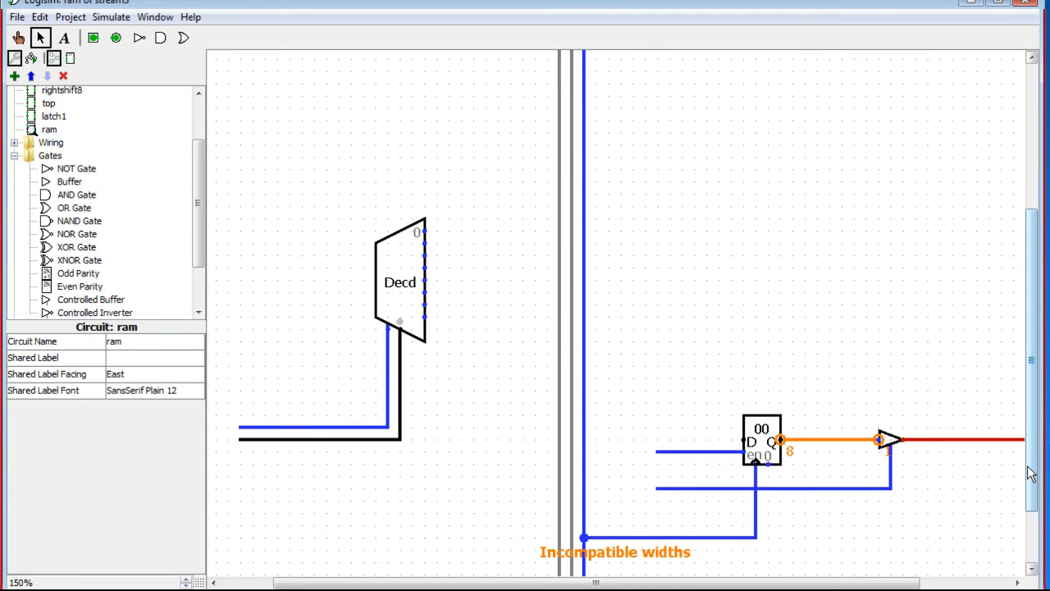
drag(1033, 463, 1028, 506)
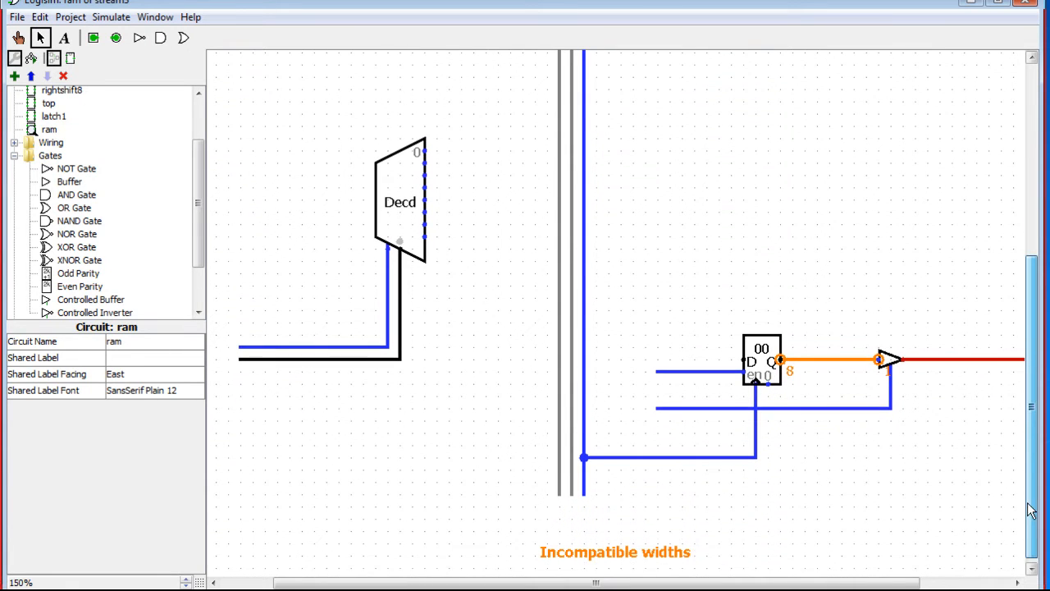
drag(904, 581, 991, 579)
mouse_move(1031, 488)
mouse_down()
mouse_move(1039, 441)
mouse_move(1035, 493)
mouse_up()
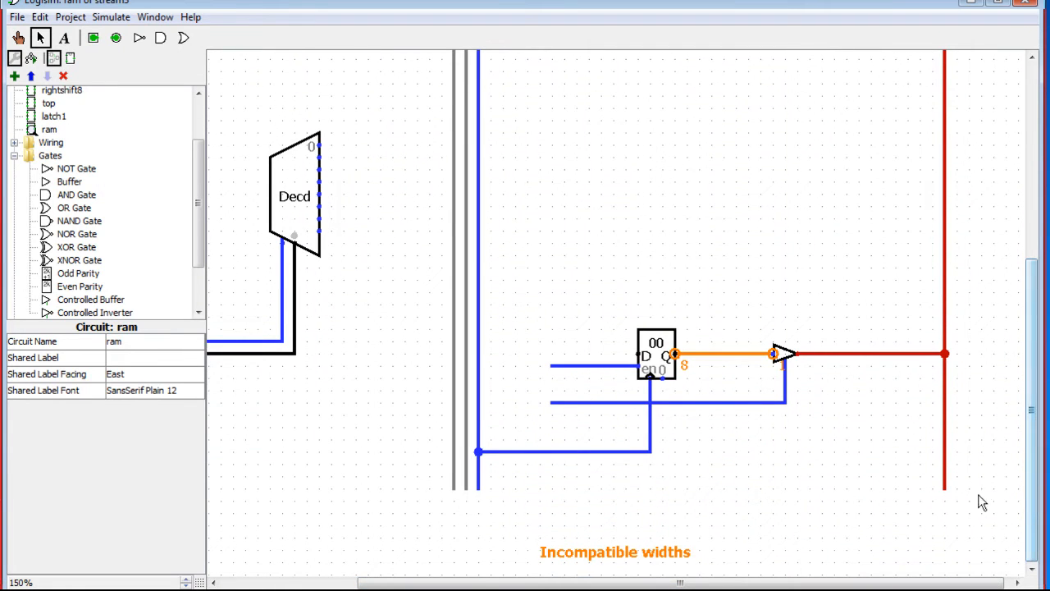
mouse_move(552, 403)
mouse_down()
mouse_move(473, 410)
mouse_move(533, 403)
mouse_up()
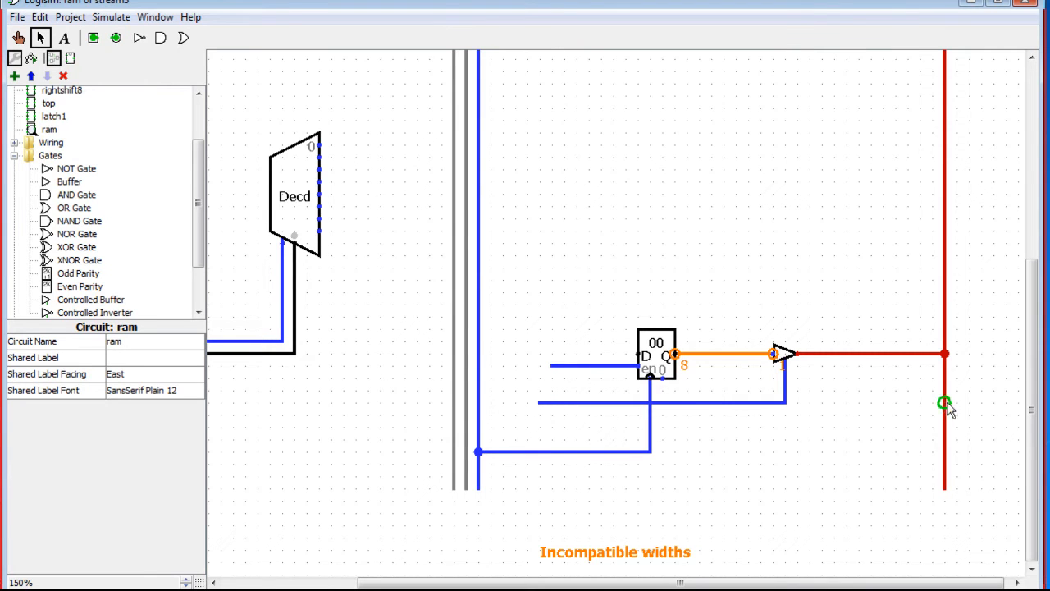
mouse_move(1038, 434)
mouse_down()
mouse_move(1038, 291)
mouse_move(1032, 439)
mouse_up()
drag(511, 415, 574, 416)
click(783, 354)
click(894, 398)
mouse_move(1034, 430)
mouse_down()
mouse_move(1034, 267)
mouse_move(1033, 431)
mouse_up()
drag(564, 406, 520, 404)
mouse_move(1037, 450)
mouse_down()
mouse_move(1034, 415)
mouse_move(1023, 449)
mouse_move(1012, 367)
mouse_move(1019, 449)
mouse_up()
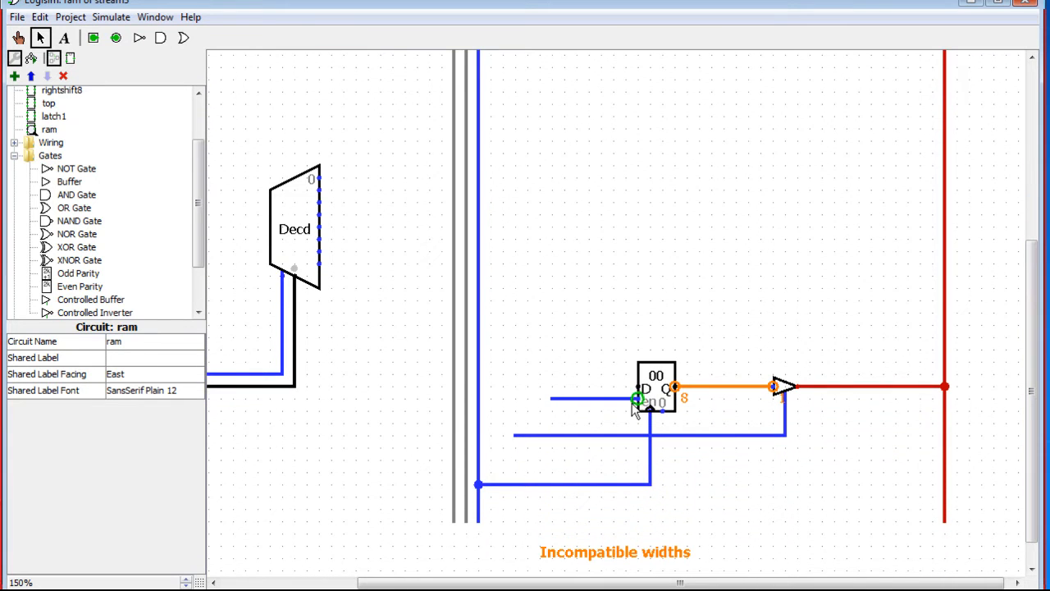
- Wire the register's D input over the register to the vertical bus, and lower the horizontal run closer to the register
mouse_move(638, 386)
mouse_down()
mouse_move(611, 385)
mouse_move(613, 337)
mouse_move(944, 338)
mouse_up()
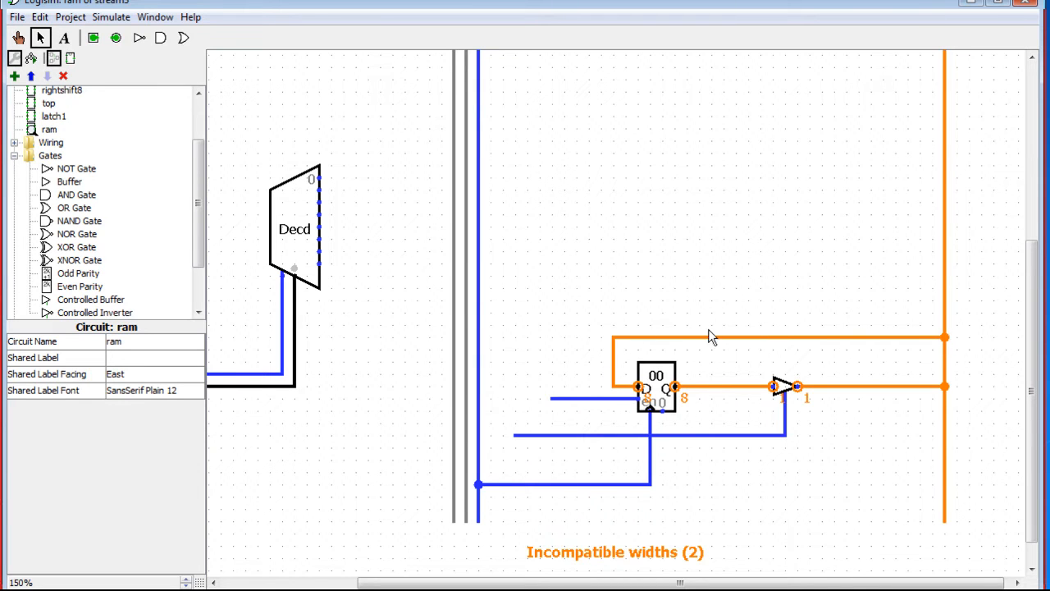
drag(788, 340, 805, 346)
click(794, 340)
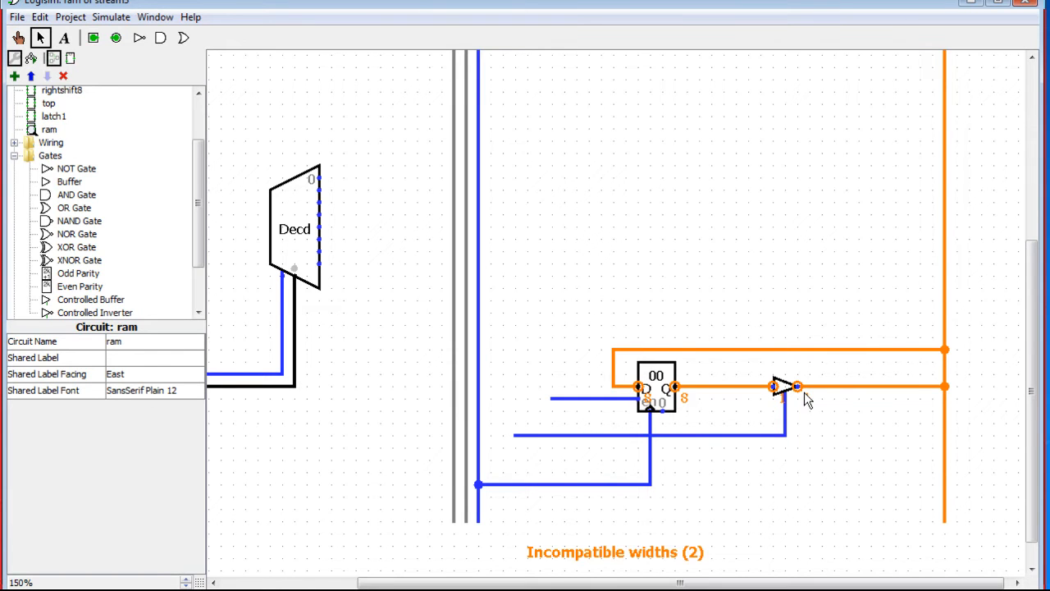
- Trim the enable and buffer control wires to a common left end, and extend the two left vertical lines slightly downward
drag(552, 397, 563, 435)
mouse_move(1031, 427)
mouse_down()
mouse_move(1035, 263)
mouse_move(1036, 444)
mouse_up()
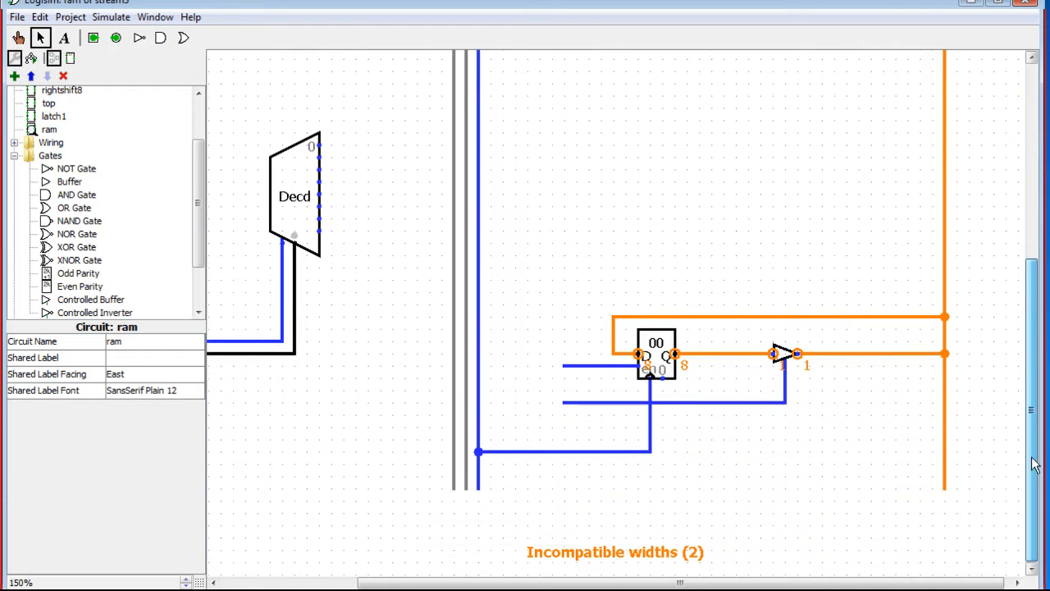
drag(450, 505, 451, 503)
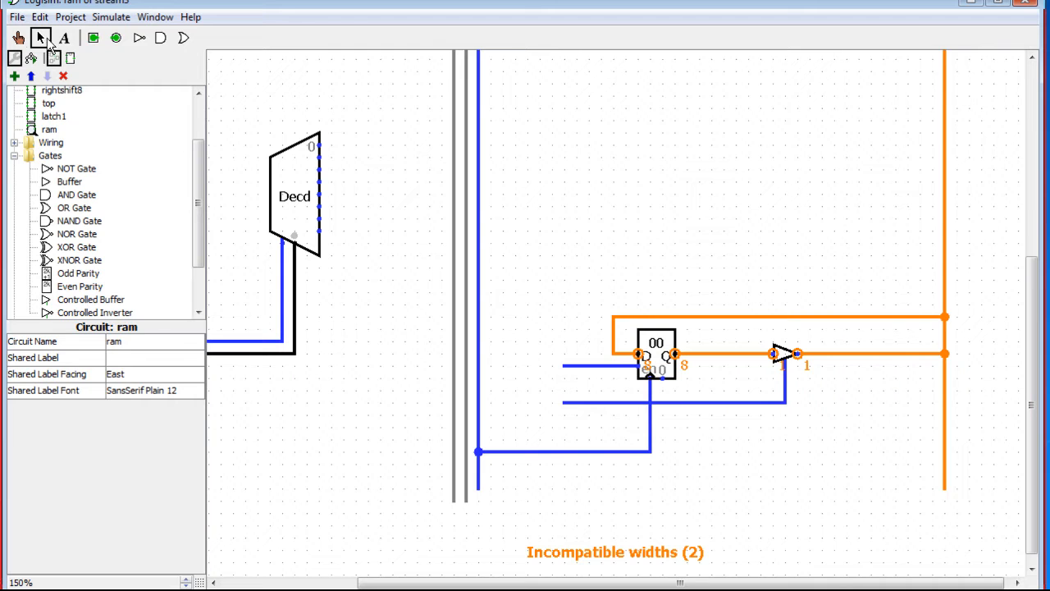
- Add the text label "read/nwrite" below the group of three vertical lines
click(65, 39)
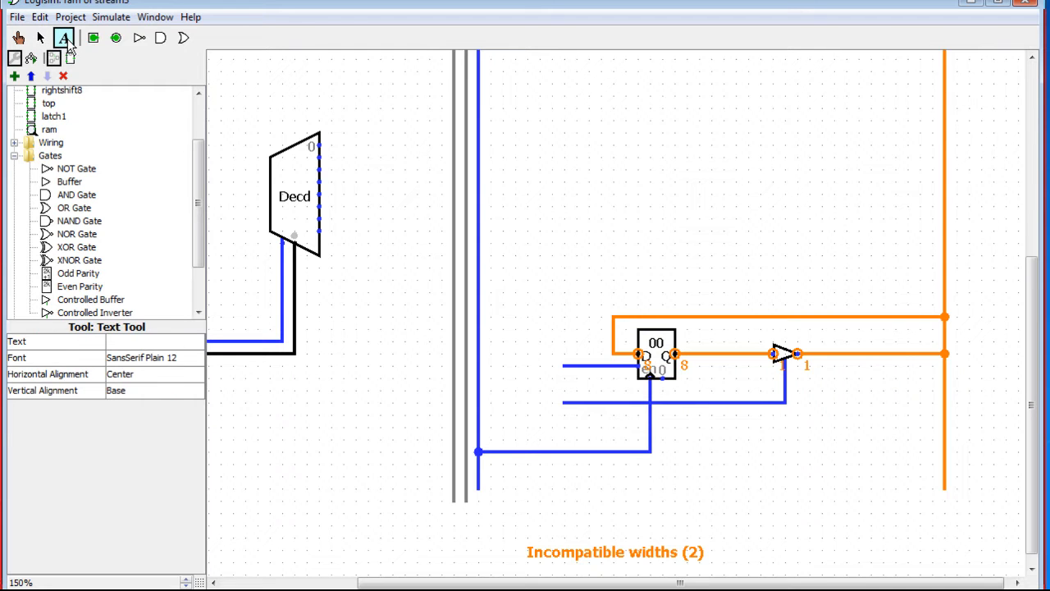
click(474, 514)
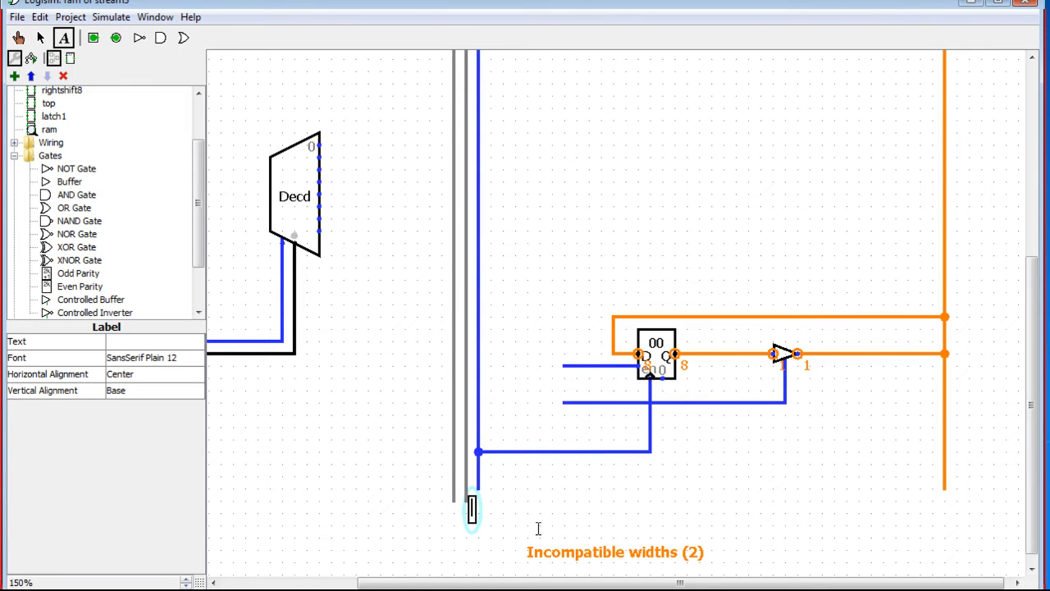
text(Write)
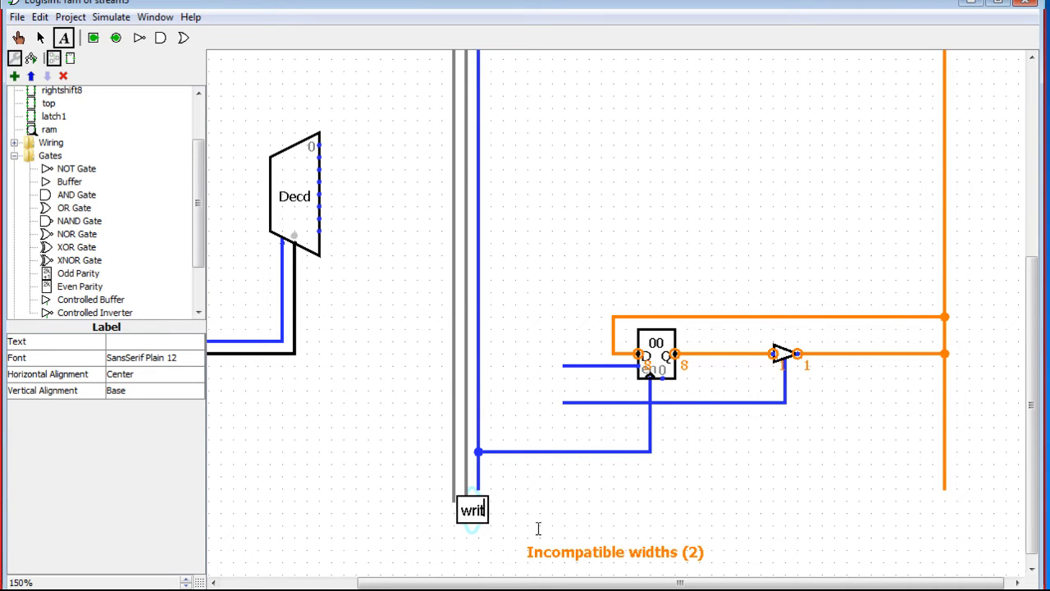
key(BackSpace)
key(BackSpace)
key(BackSpace)
key(BackSpace)
key(BackSpace)
text(read/nwrite)
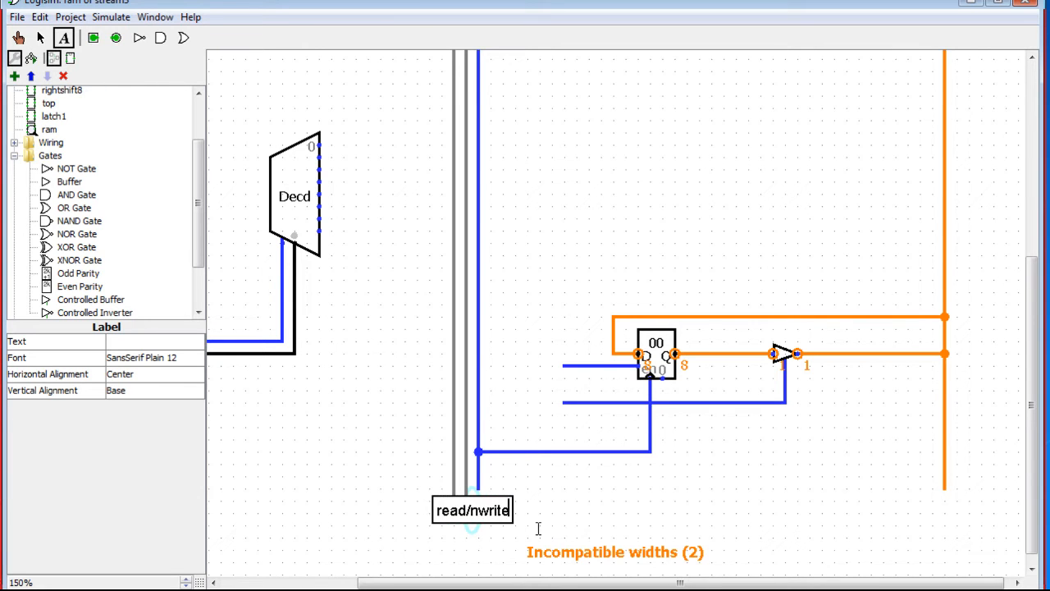
click(561, 474)
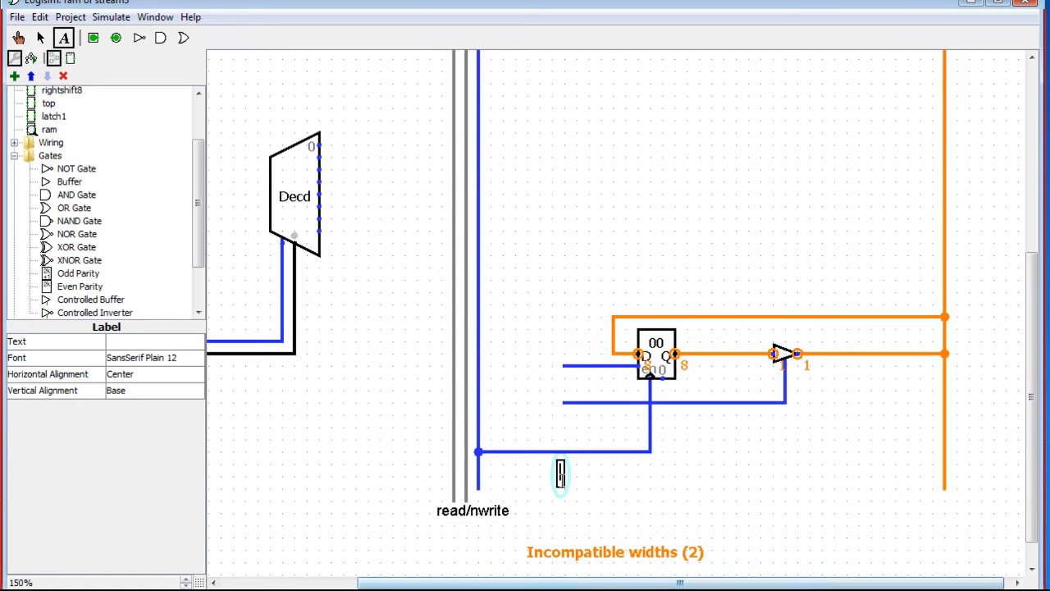
- Move the "read/nwrite" label slightly right and down, clear of the vertical lines
click(41, 38)
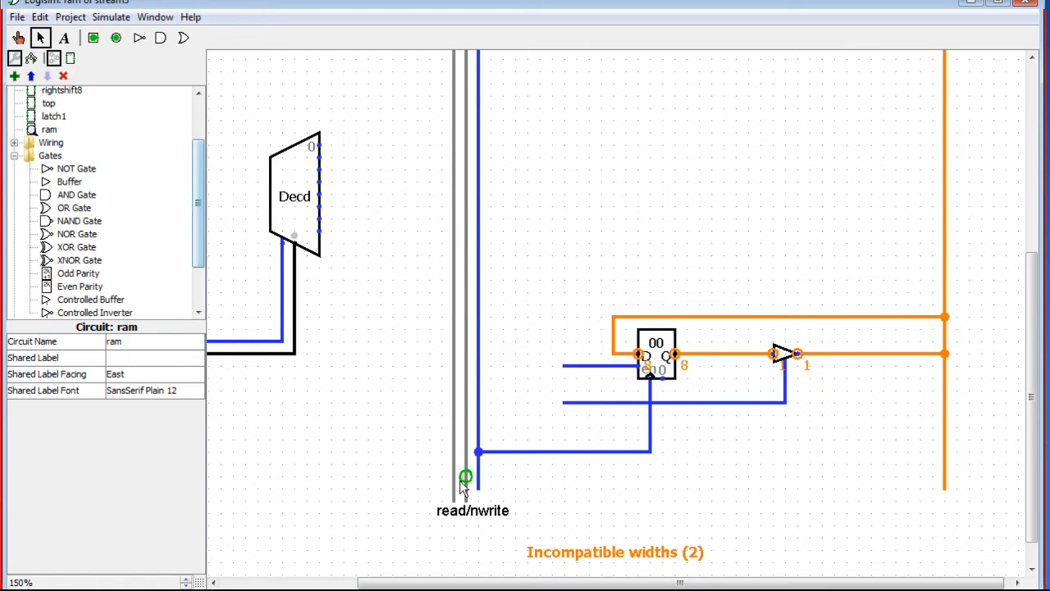
drag(482, 509, 509, 517)
click(402, 536)
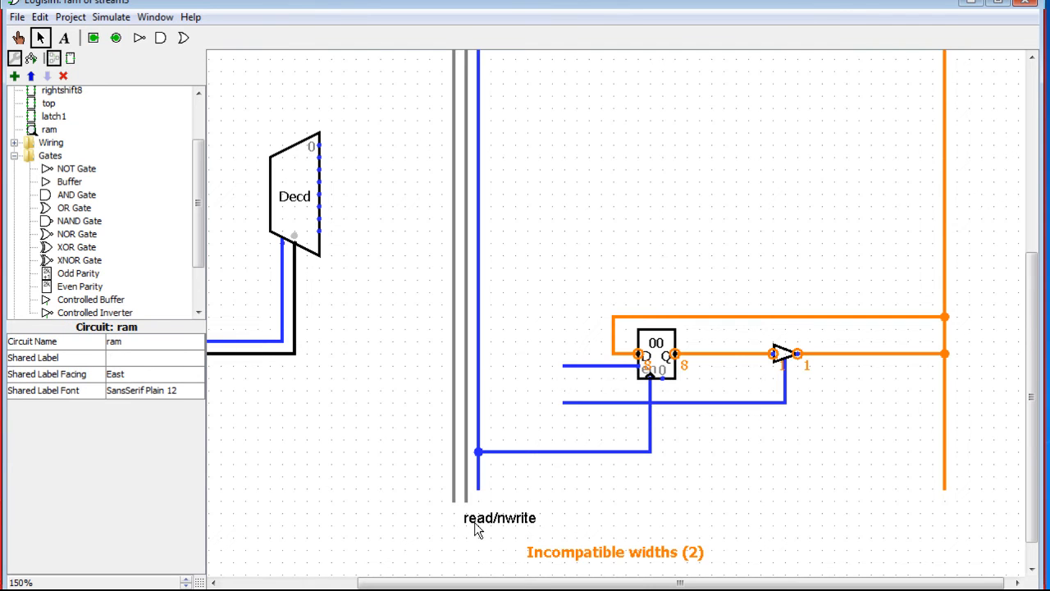
- Add the text label "sel" below the leftmost vertical line, just beside the "read/nwrite" label
click(64, 38)
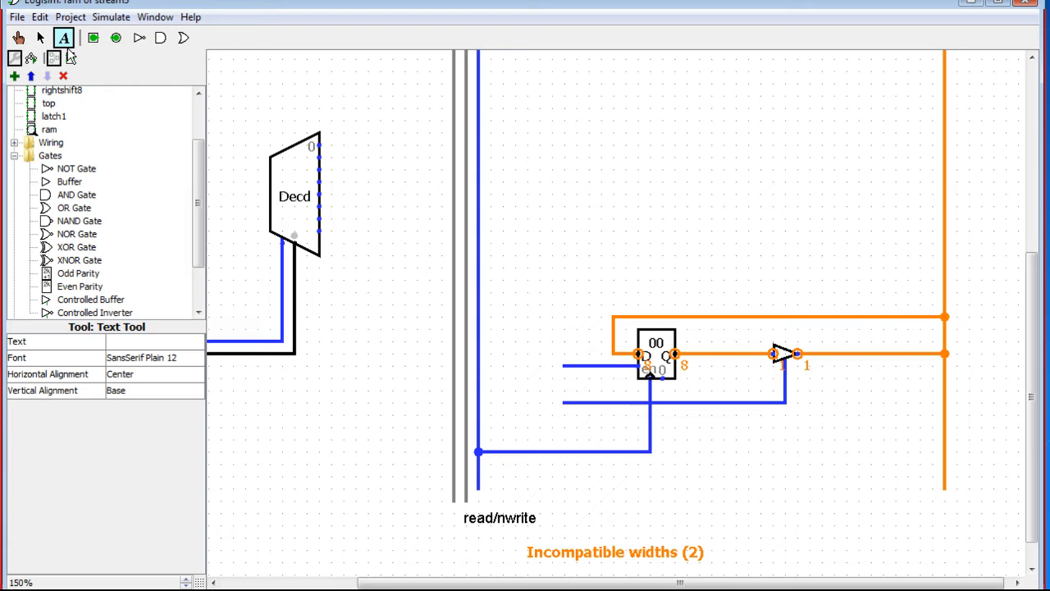
click(392, 513)
text(ena)
key(BackSpace)
key(BackSpace)
key(BackSpace)
text(sel)
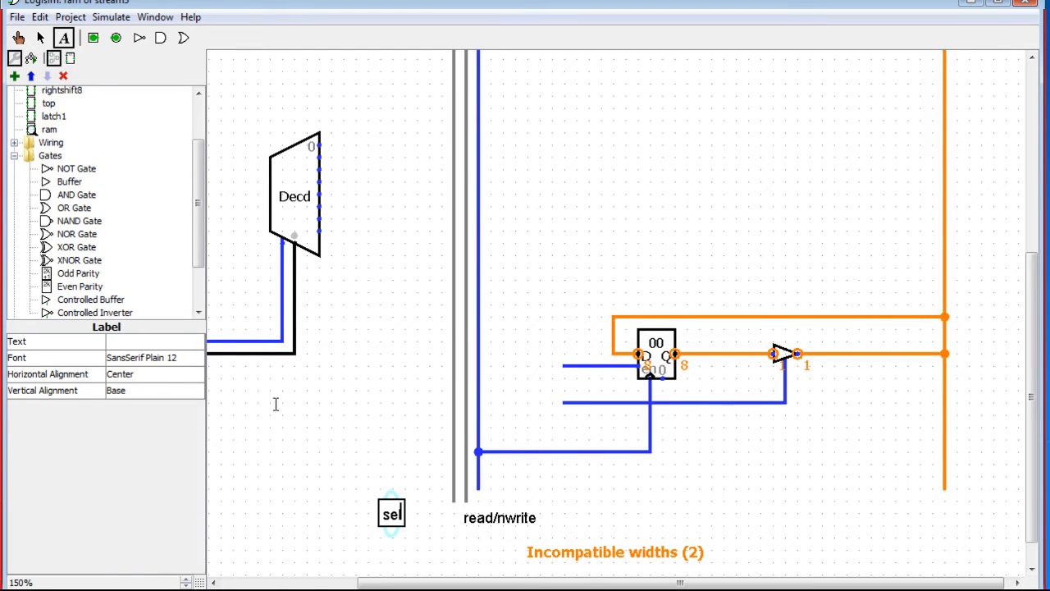
click(40, 38)
drag(396, 523, 436, 517)
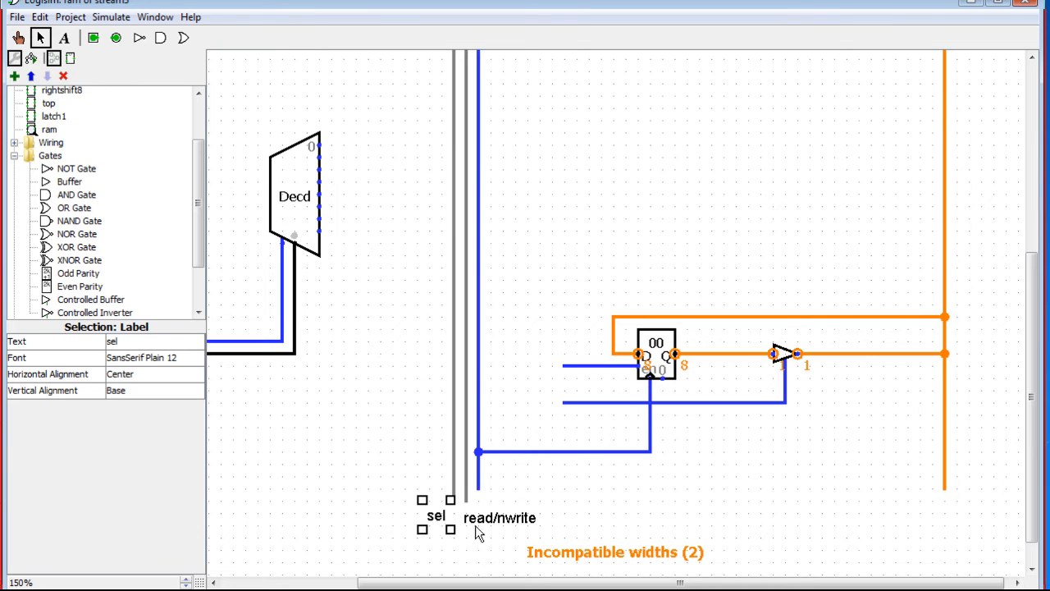
- Examine the decoder's attributes and the select and enable wires feeding it from below
mouse_move(1033, 489)
mouse_down()
mouse_move(1032, 471)
mouse_move(1039, 490)
mouse_move(1044, 474)
mouse_move(1040, 490)
mouse_up()
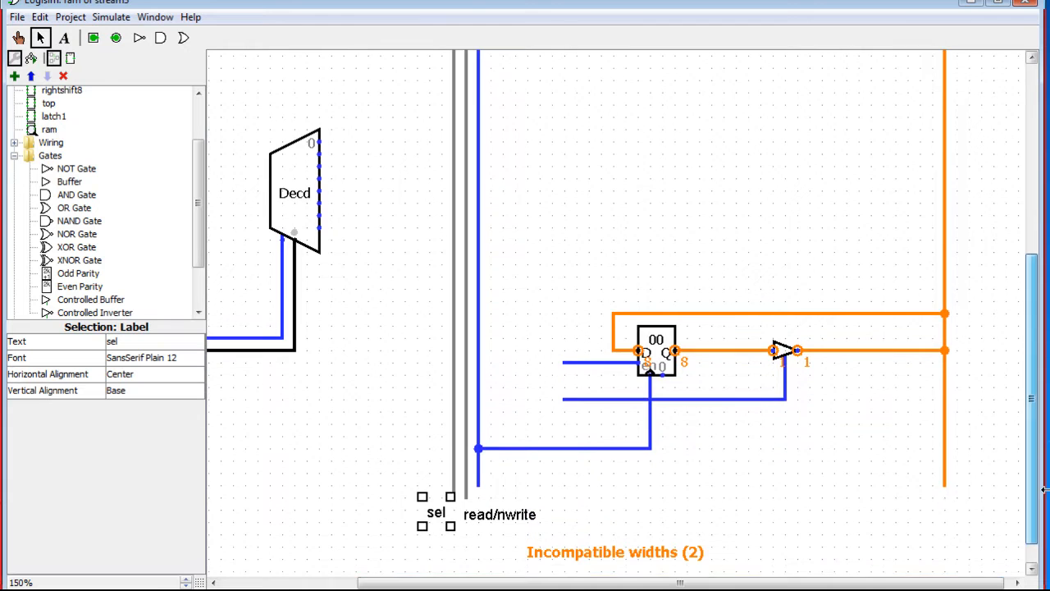
drag(679, 582, 544, 581)
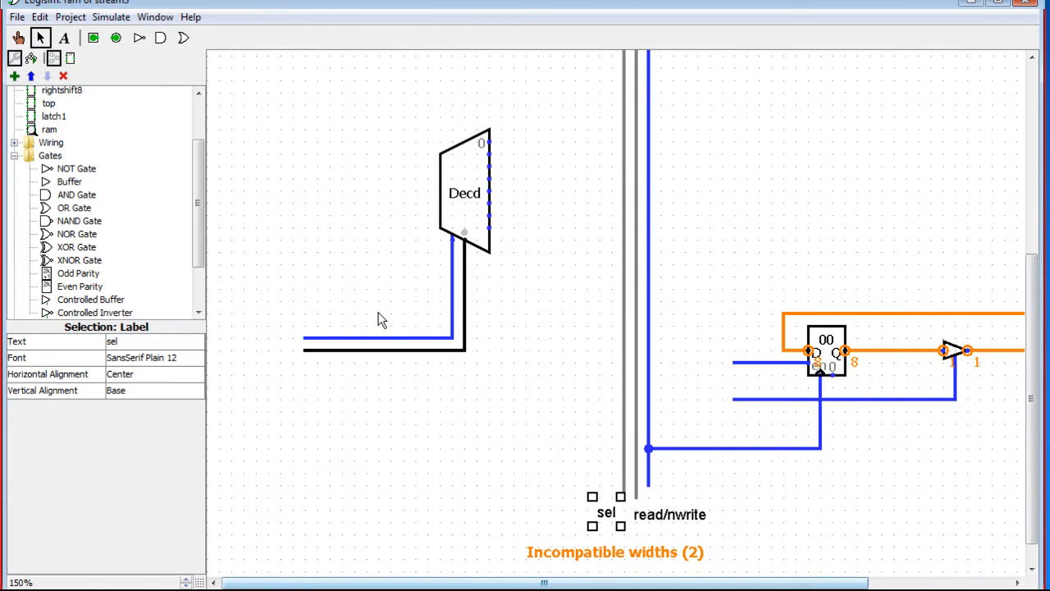
click(396, 349)
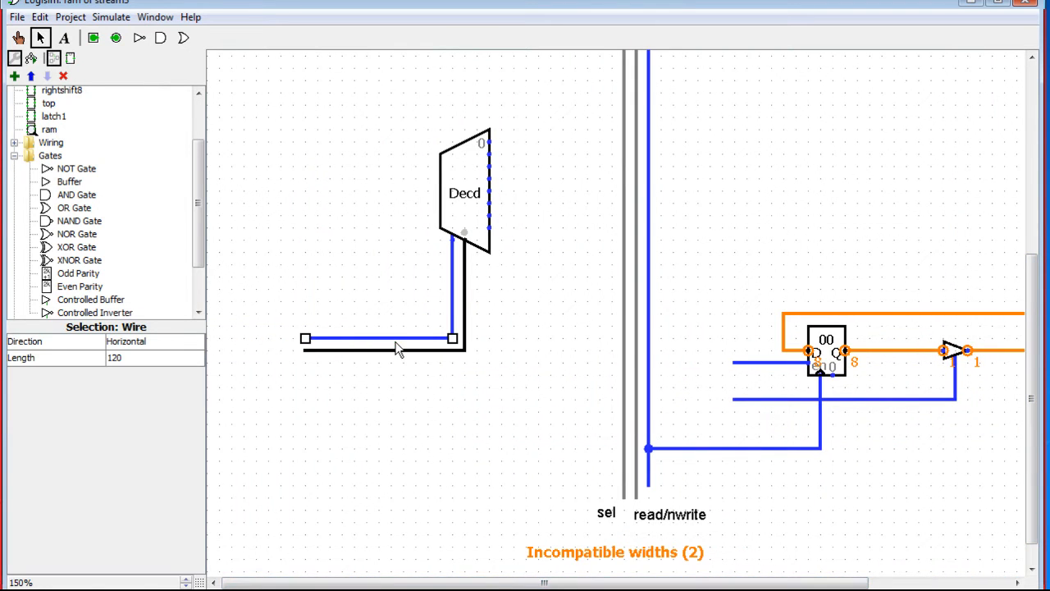
click(466, 336)
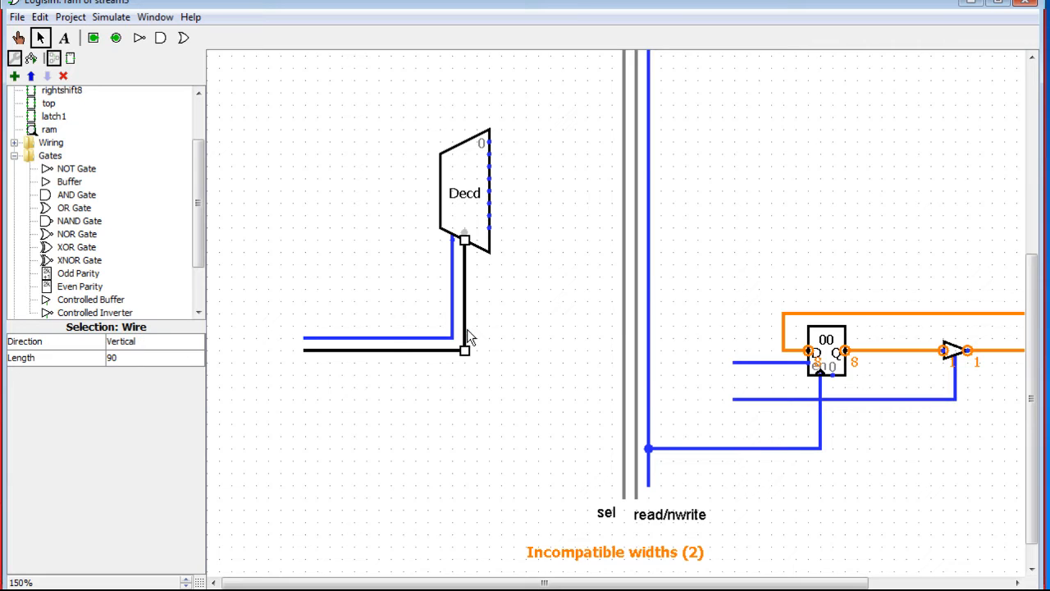
click(464, 239)
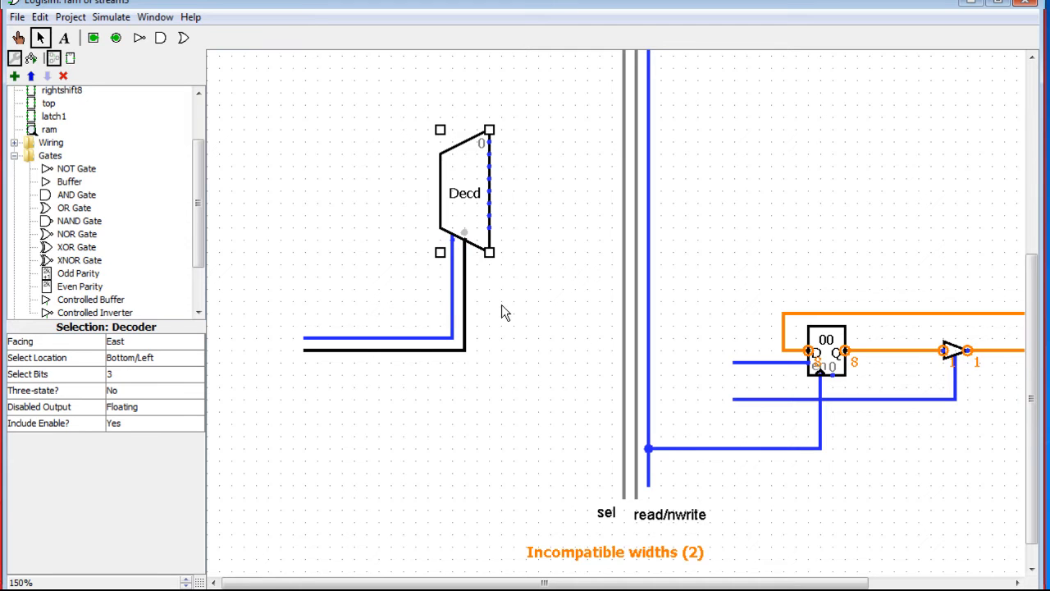
- Delete the leftmost vertical line together with its "sel" label
click(623, 461)
mouse_move(1035, 476)
mouse_down()
mouse_move(1035, 457)
mouse_move(1023, 470)
mouse_up()
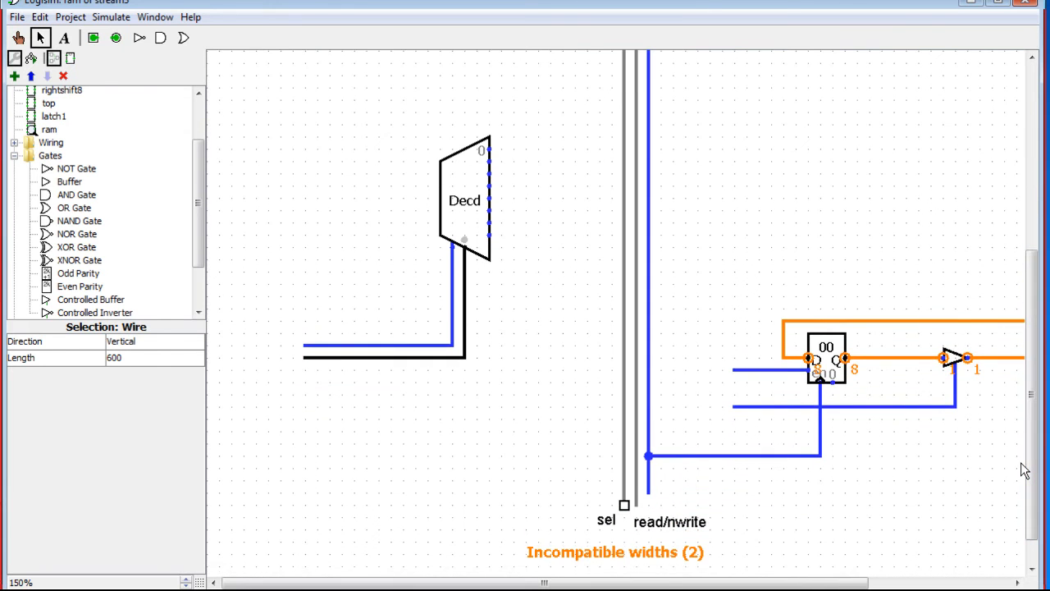
key(Delete)
click(608, 521)
key(Delete)
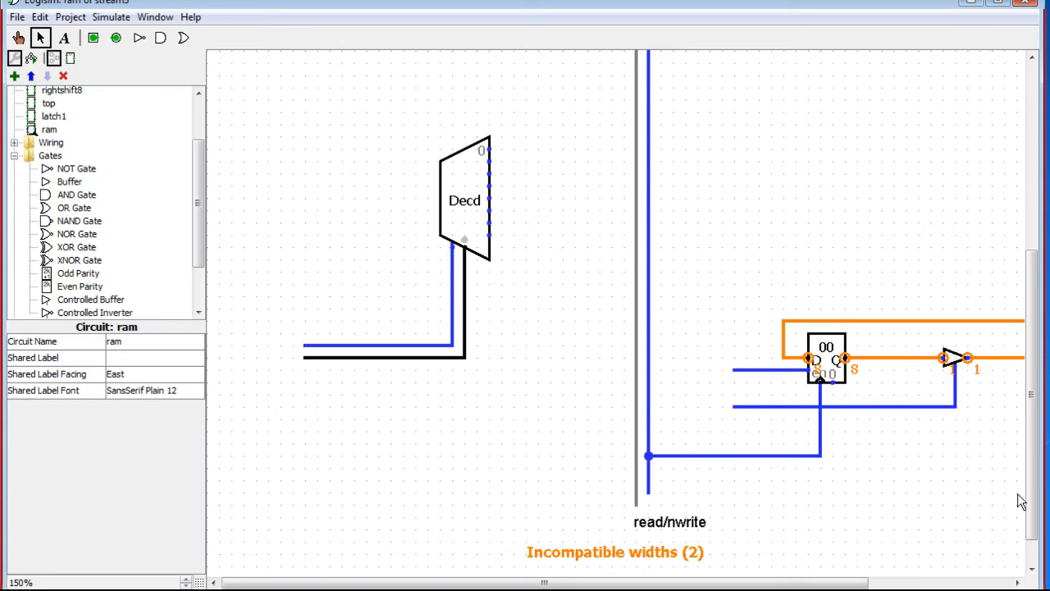
- Examine the register's enable wire and the controlled buffer's control wire beside the vertical lines
drag(1031, 503, 1041, 523)
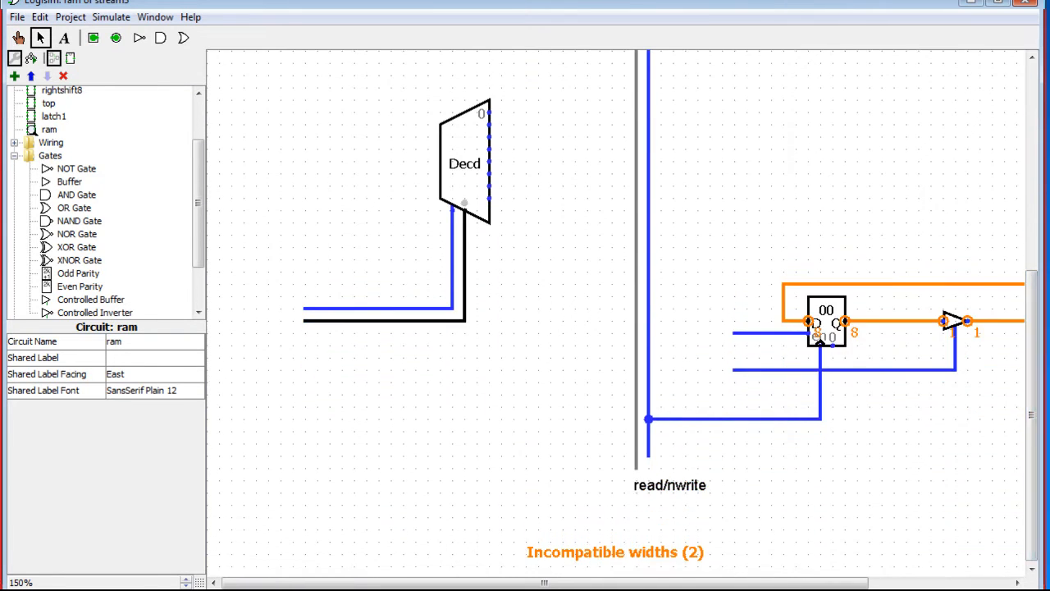
drag(748, 580, 841, 579)
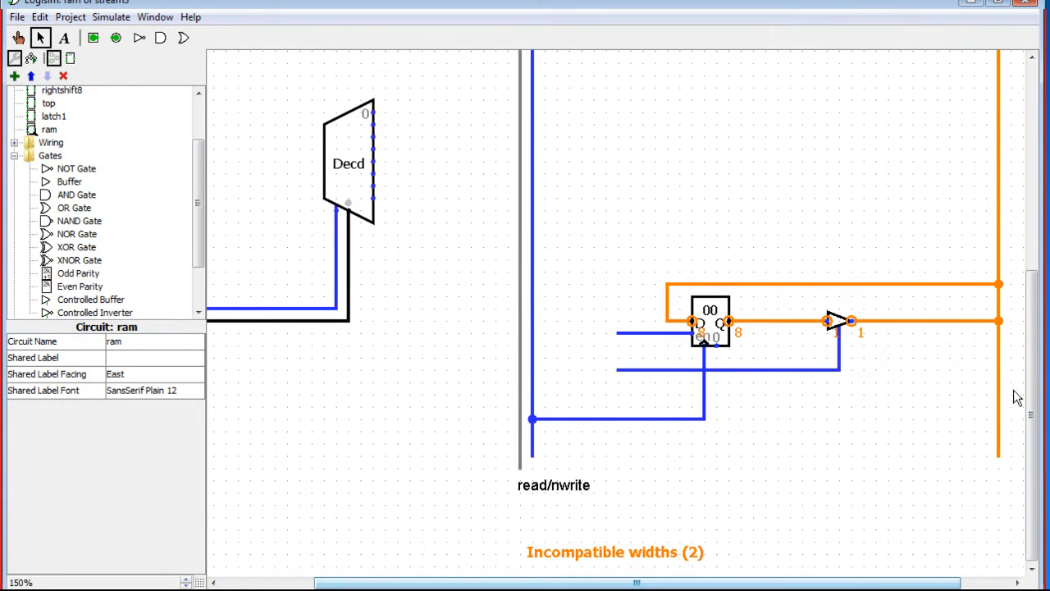
mouse_move(1033, 434)
mouse_down()
mouse_move(1033, 417)
mouse_move(1034, 429)
mouse_up()
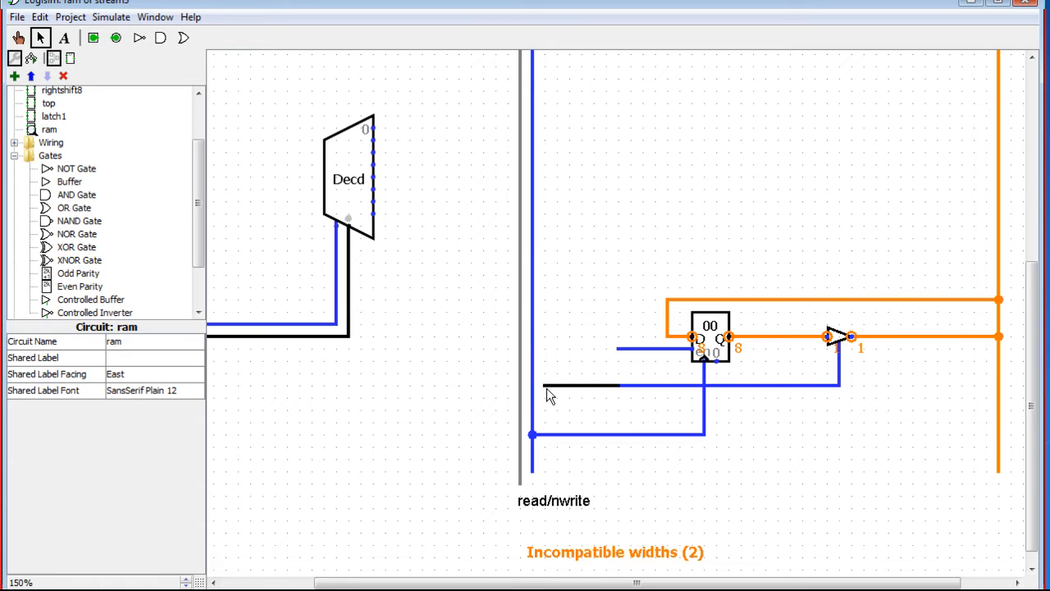
drag(586, 392, 620, 384)
drag(1031, 423, 1032, 398)
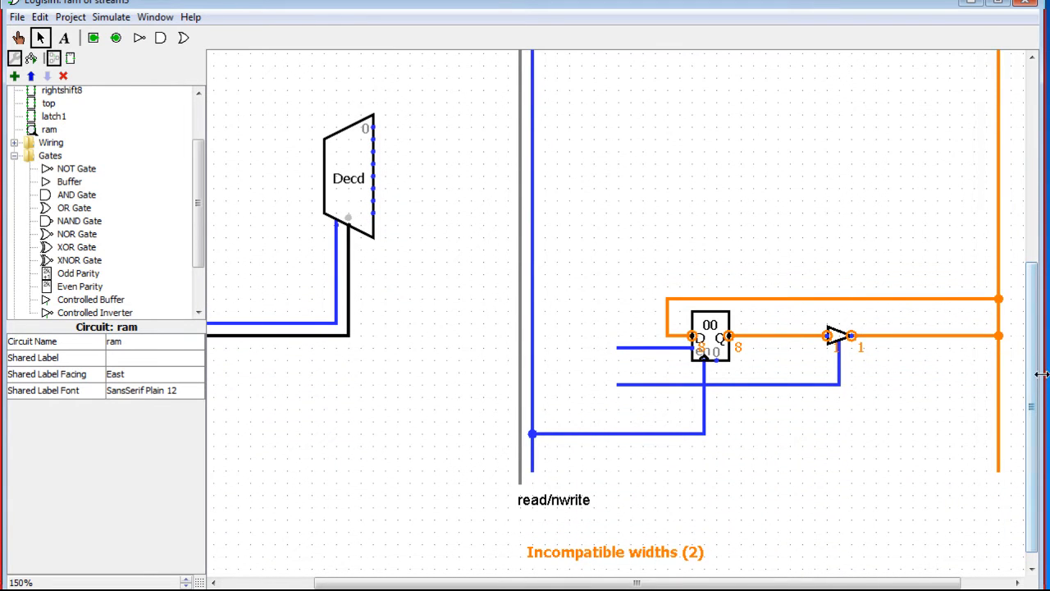
mouse_move(1030, 413)
mouse_down()
mouse_move(1029, 280)
mouse_move(1029, 432)
mouse_up()
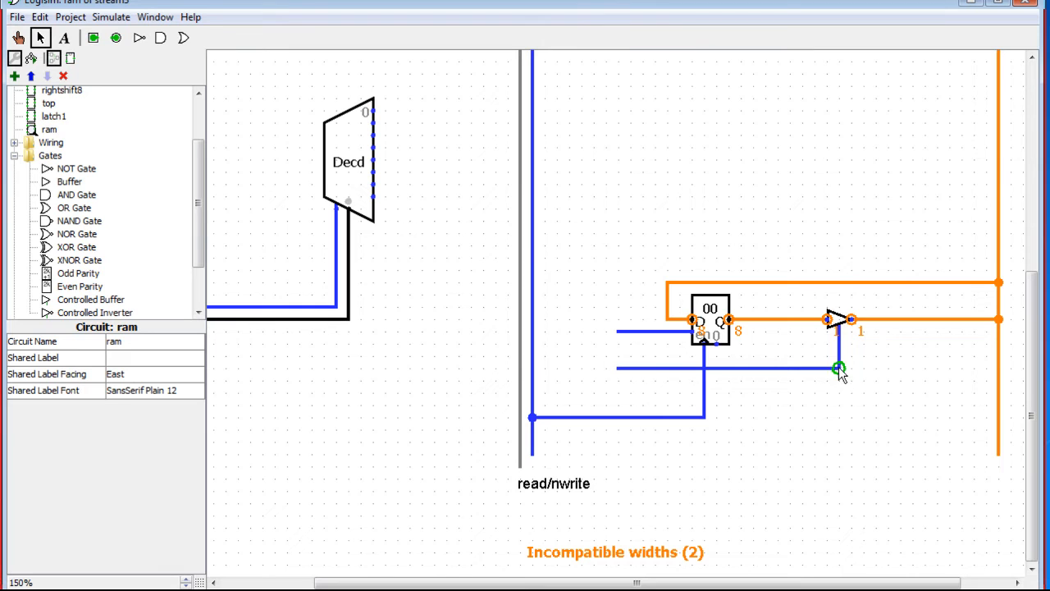
drag(866, 386, 603, 365)
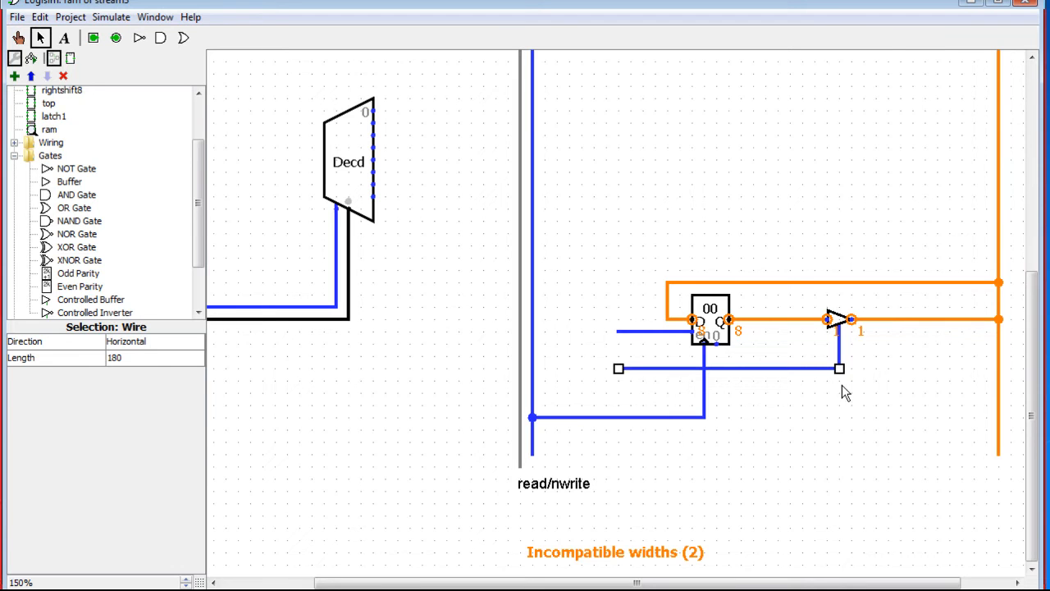
click(581, 362)
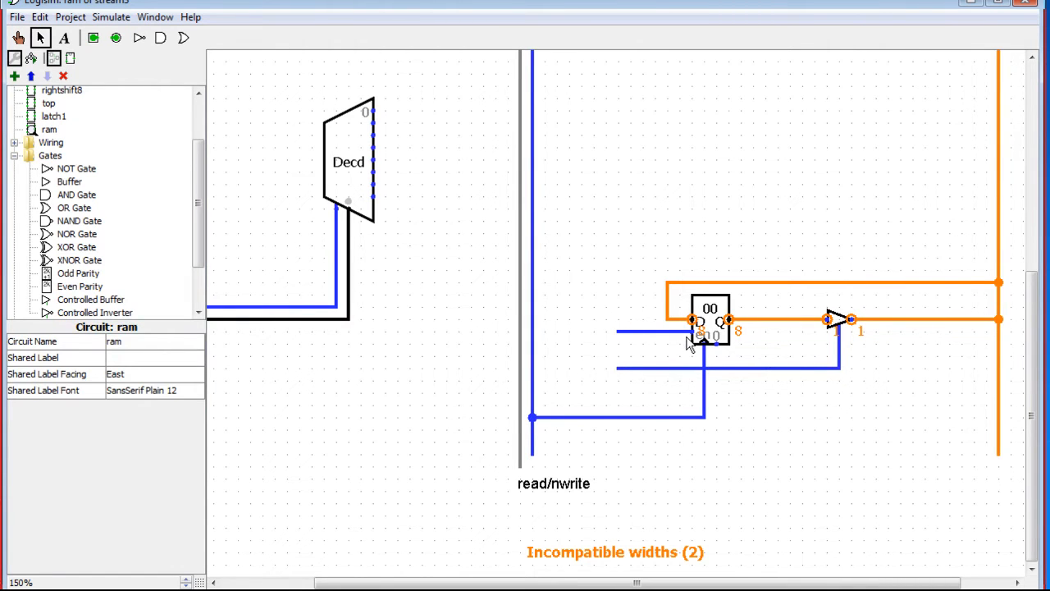
- Extend the blue vertical line down level with its neighbour, and route the decoder's last output across both lines and down toward the register
drag(533, 444, 531, 466)
mouse_move(1031, 328)
mouse_down()
mouse_move(1033, 115)
mouse_move(1024, 339)
mouse_up()
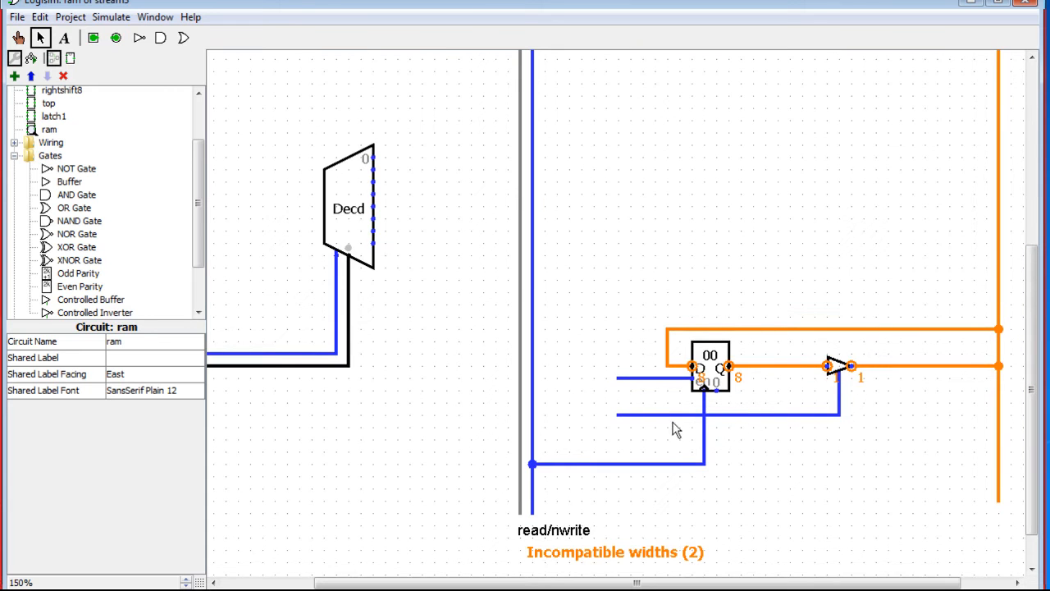
click(520, 427)
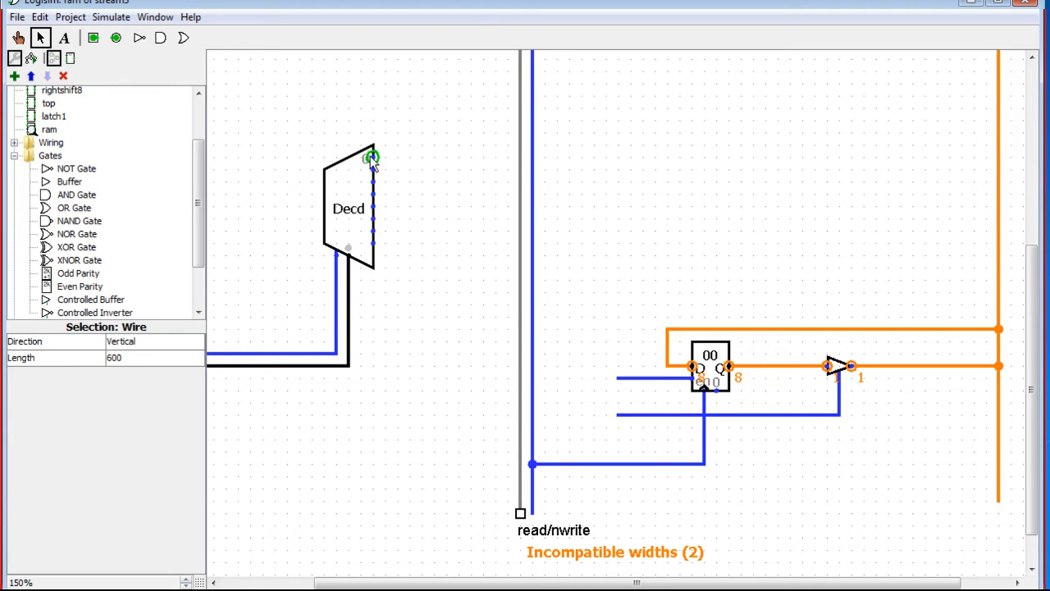
drag(373, 242, 564, 388)
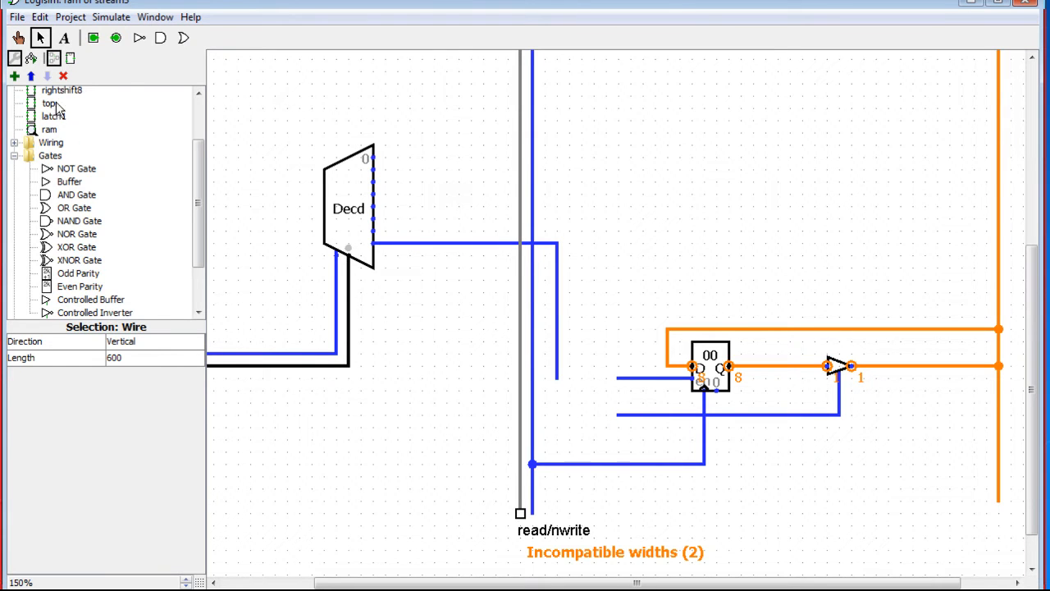
- Place a two-input AND gate driving the buffer's control wire, fed by the decoder's last output and the left read/nwrite line
click(161, 37)
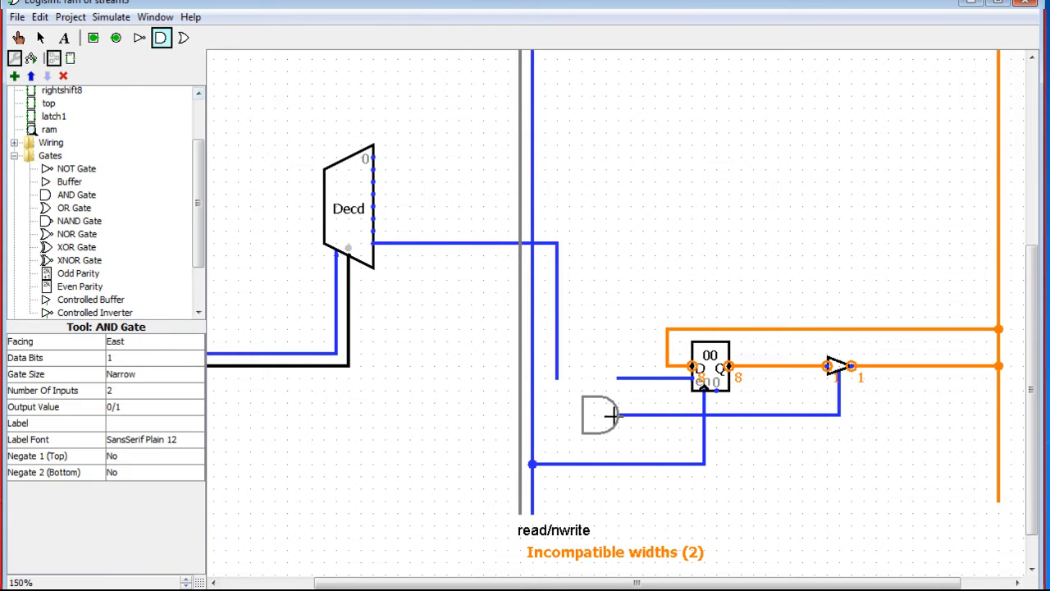
click(611, 415)
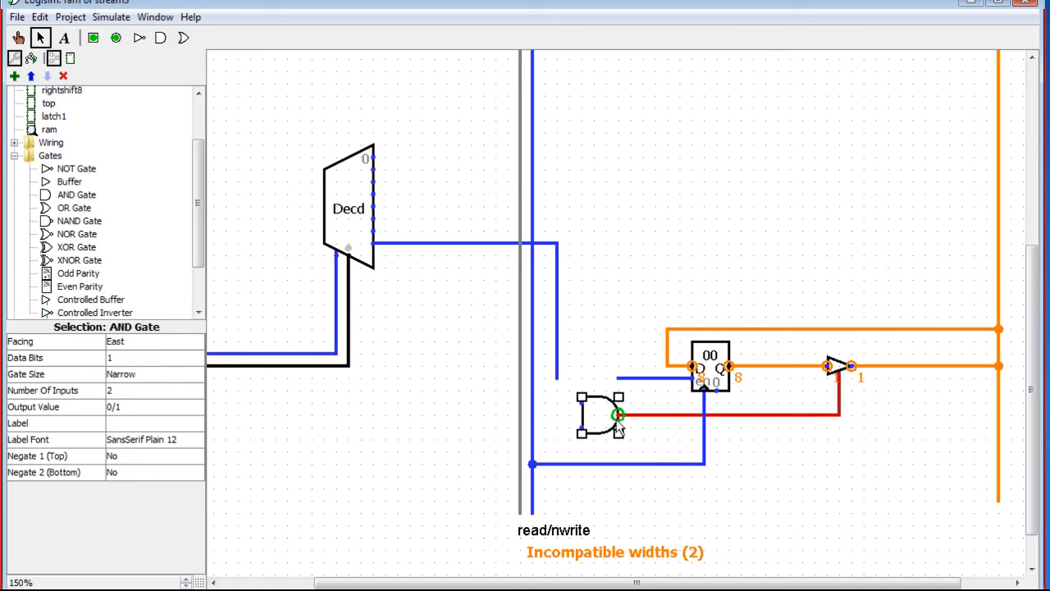
mouse_move(557, 389)
mouse_down()
mouse_move(559, 405)
mouse_move(580, 414)
mouse_move(582, 402)
mouse_move(544, 432)
mouse_move(520, 427)
mouse_up()
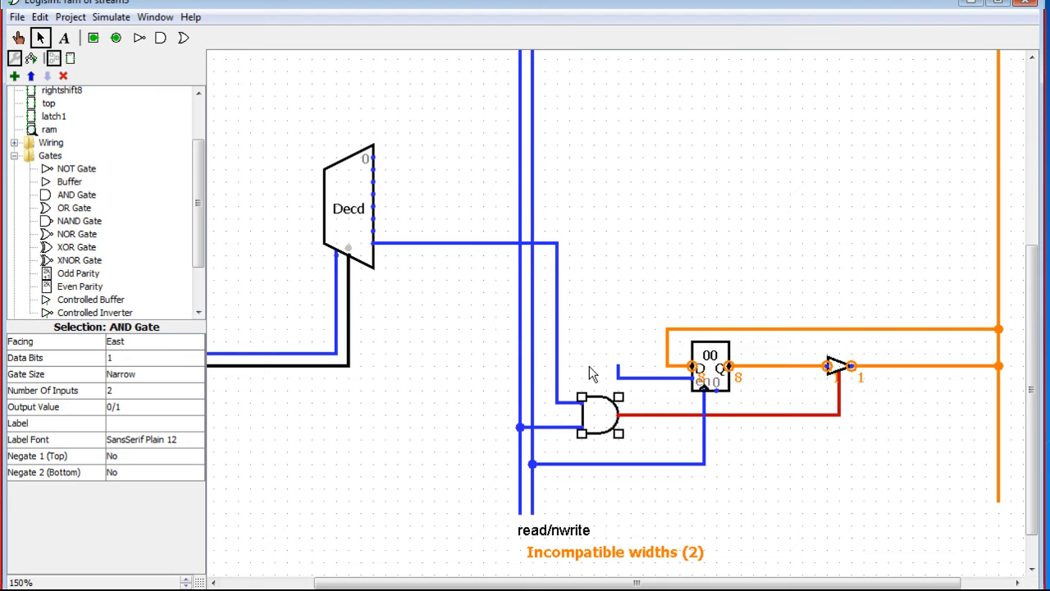
click(637, 444)
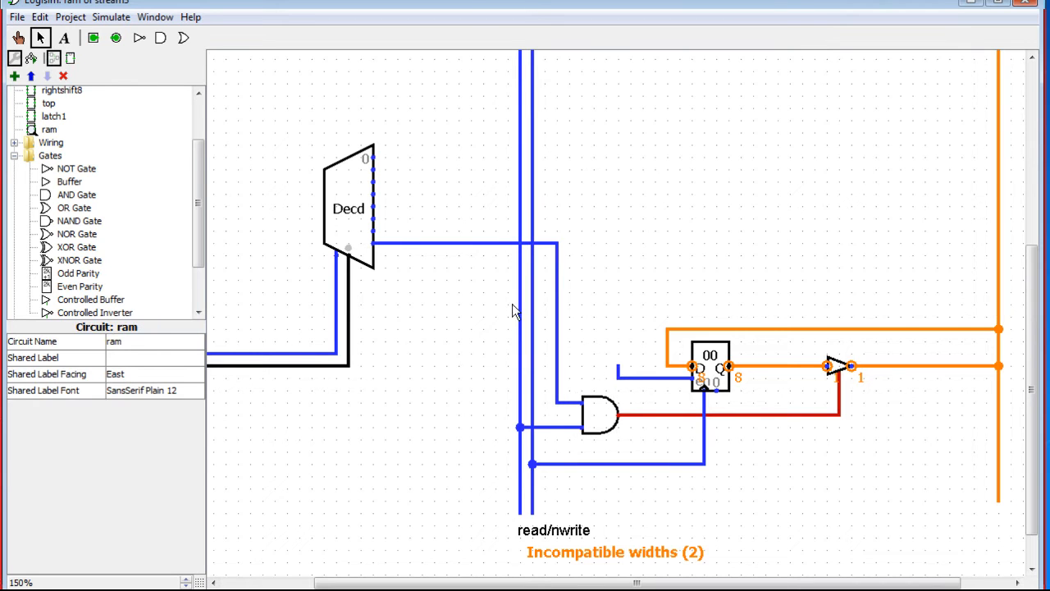
- Trace the AND gate's inputs back to the read/nwrite line and the decoder's last output
click(541, 425)
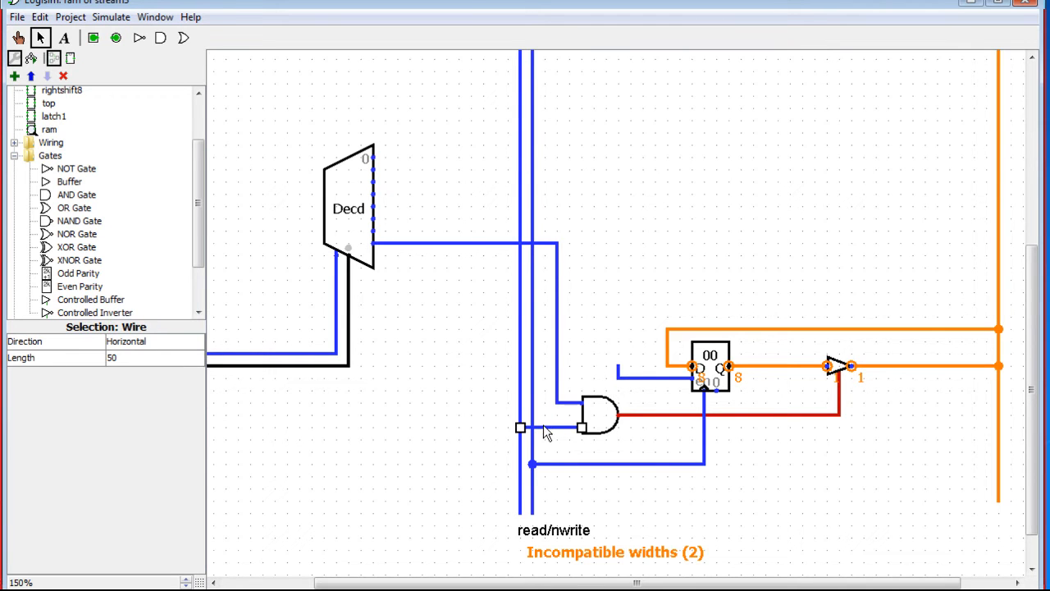
click(520, 500)
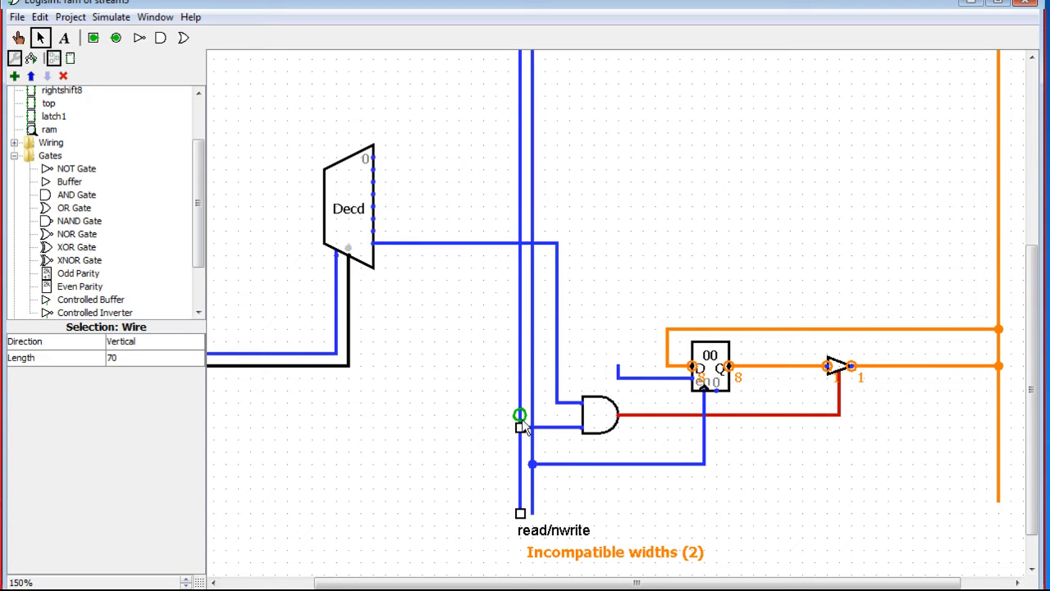
mouse_move(522, 510)
mouse_down()
mouse_move(517, 489)
mouse_move(520, 510)
mouse_up()
click(434, 246)
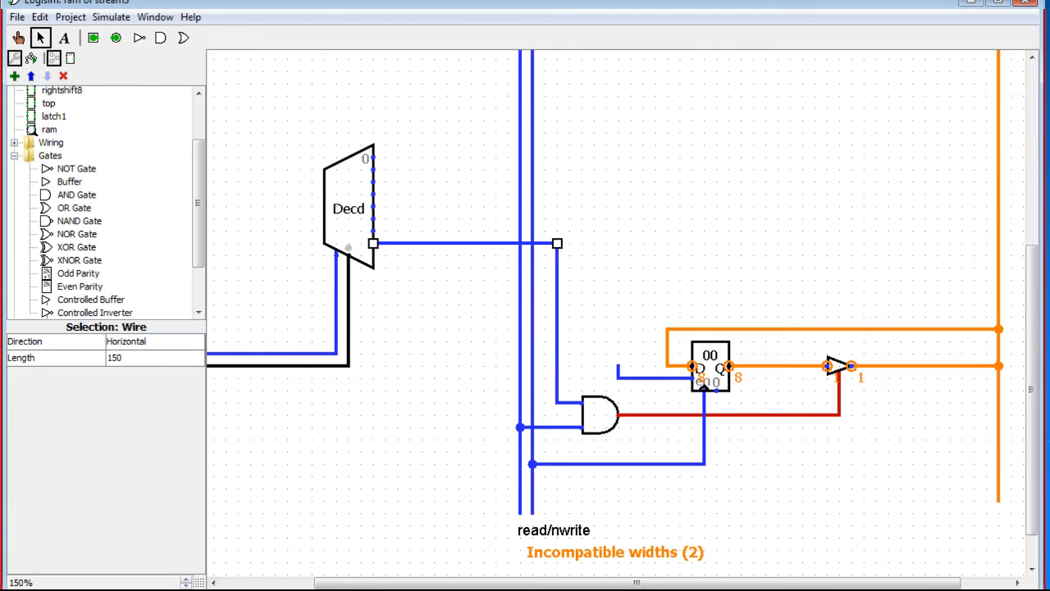
click(910, 440)
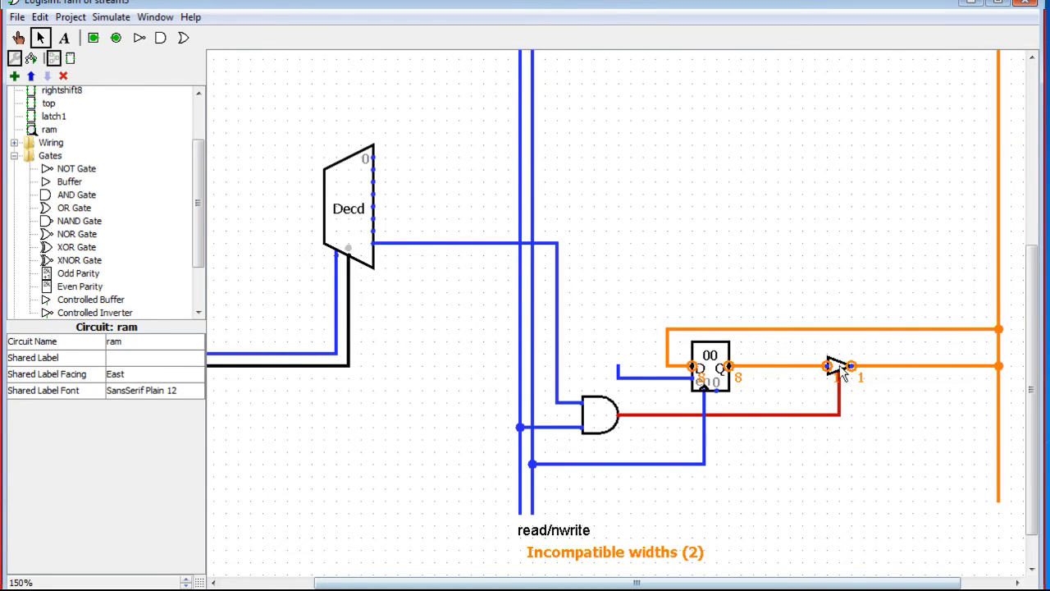
- Examine the controlled buffer and the wires on its control, input and output
click(836, 368)
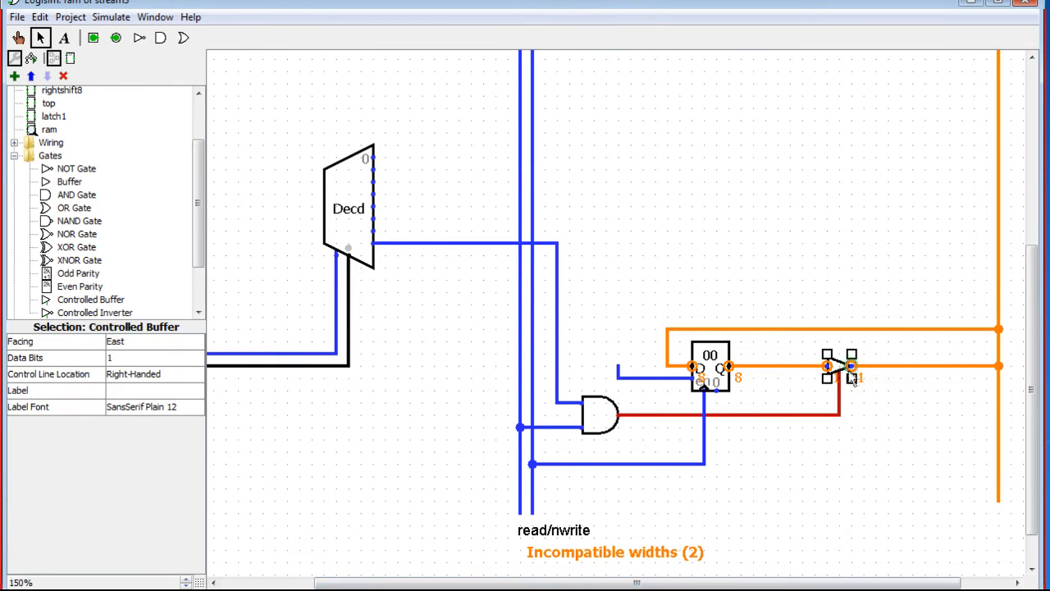
click(894, 397)
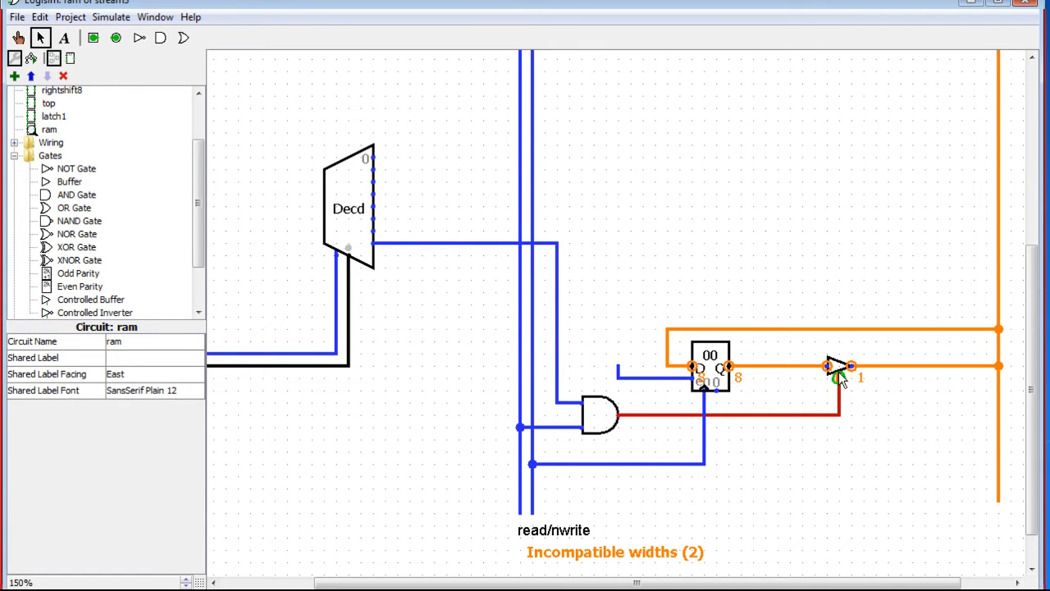
click(839, 396)
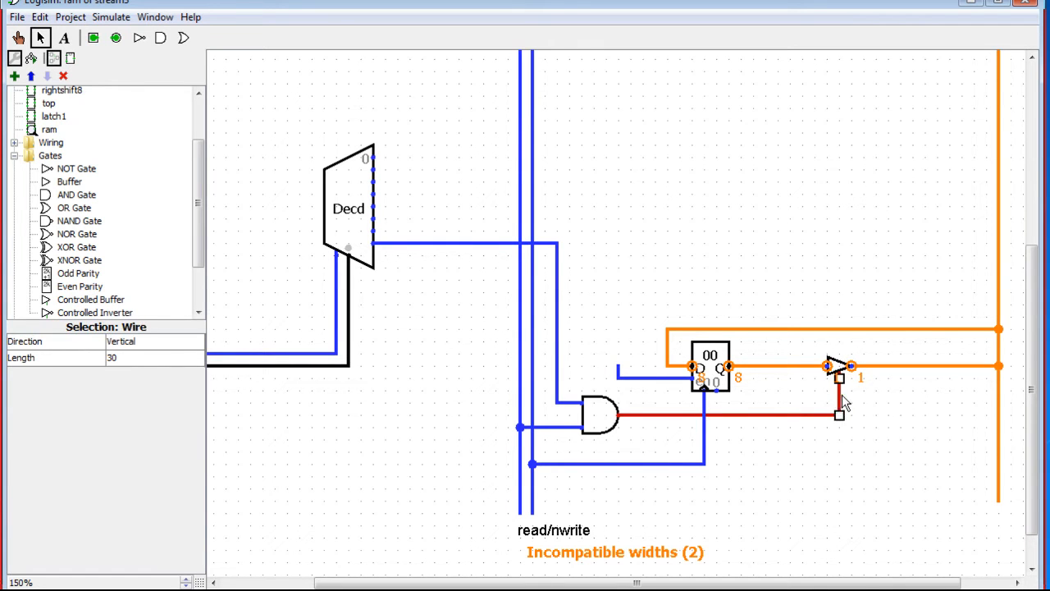
click(802, 366)
click(790, 371)
click(878, 365)
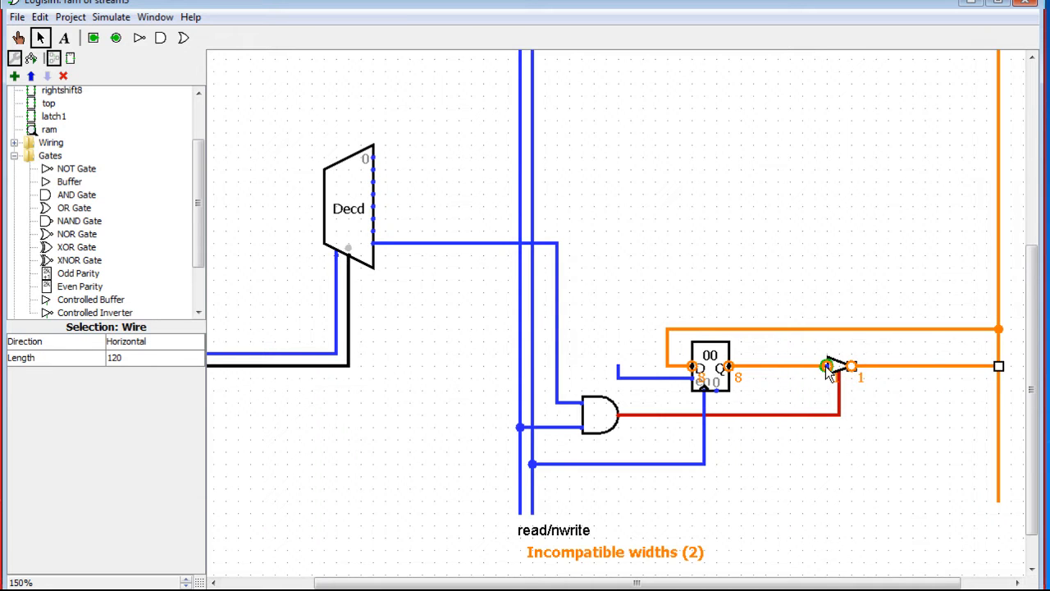
click(839, 402)
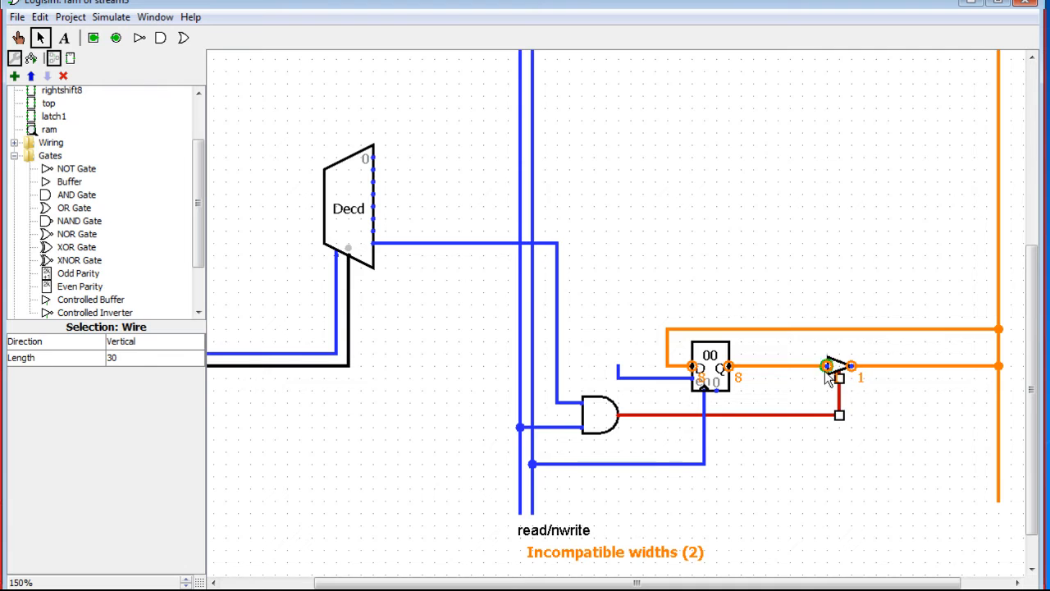
click(863, 415)
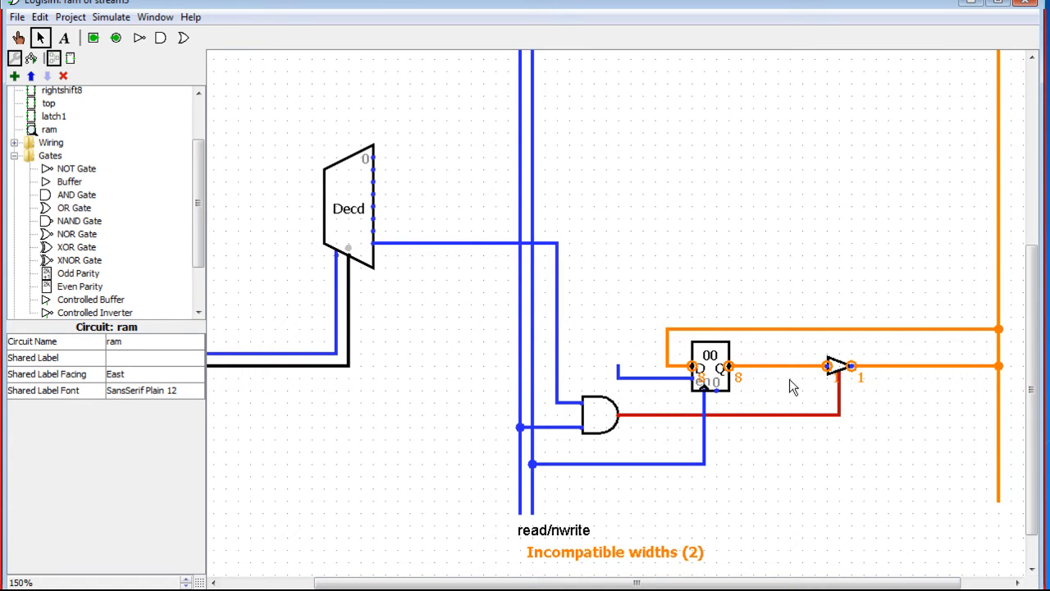
click(844, 371)
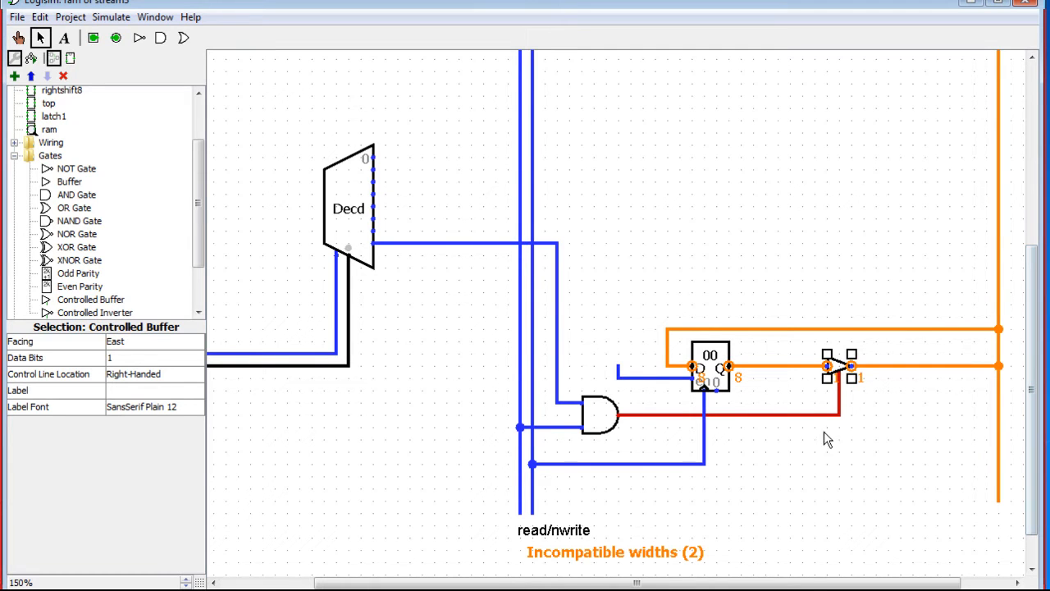
click(869, 410)
drag(839, 403, 852, 403)
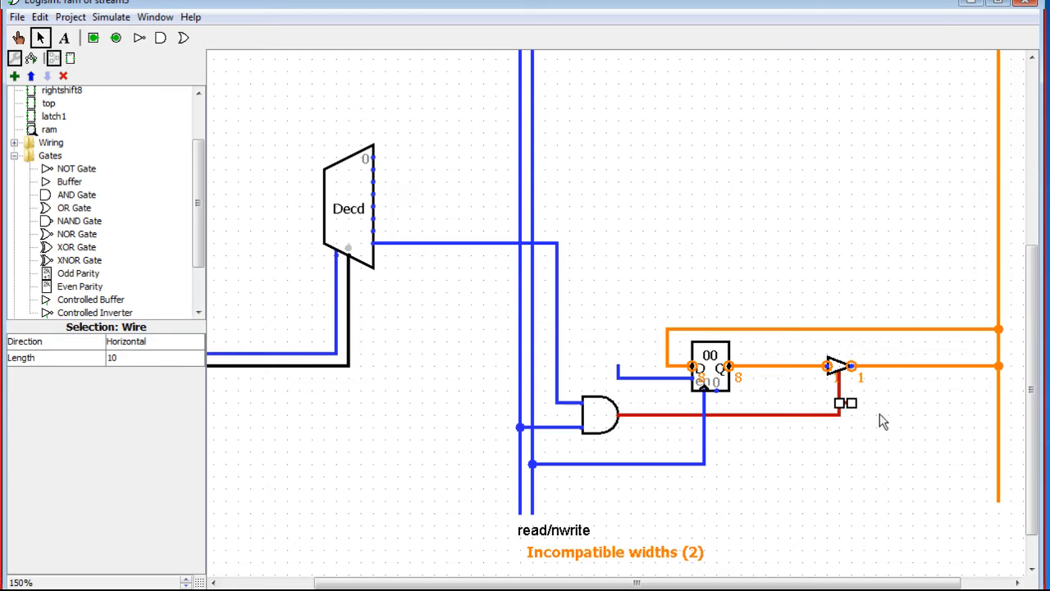
key(Delete)
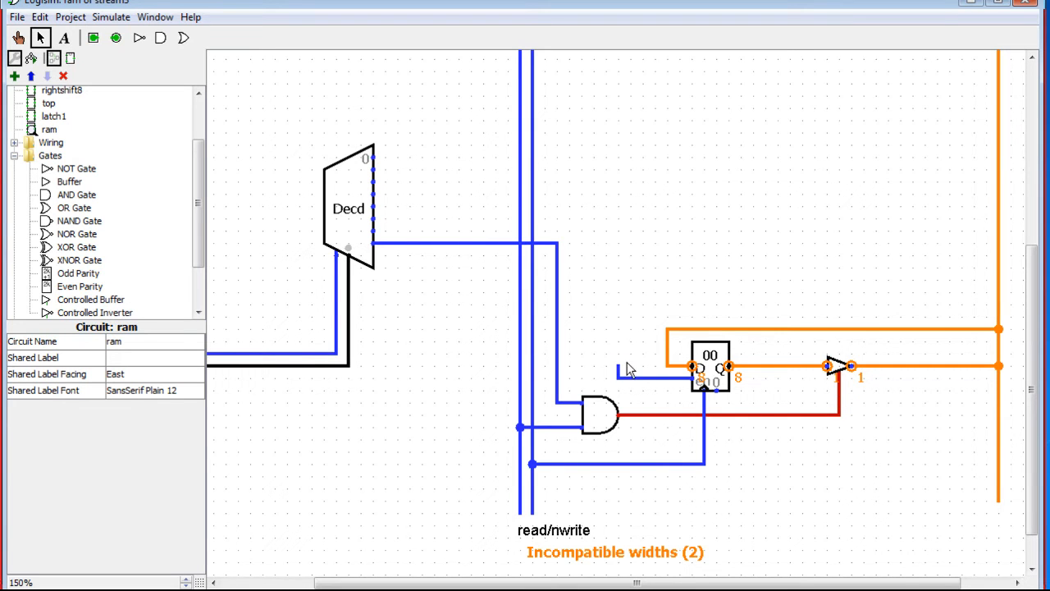
- Place a south-facing, two-input AND gate with its output on the open wire of the register's enable input
drag(654, 377, 692, 377)
click(160, 37)
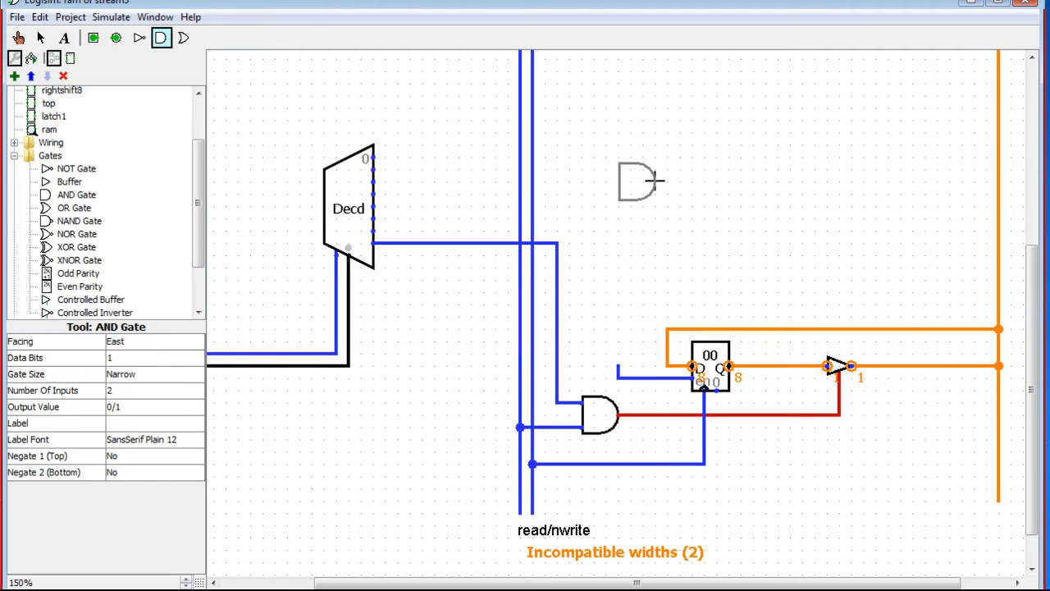
key(Down)
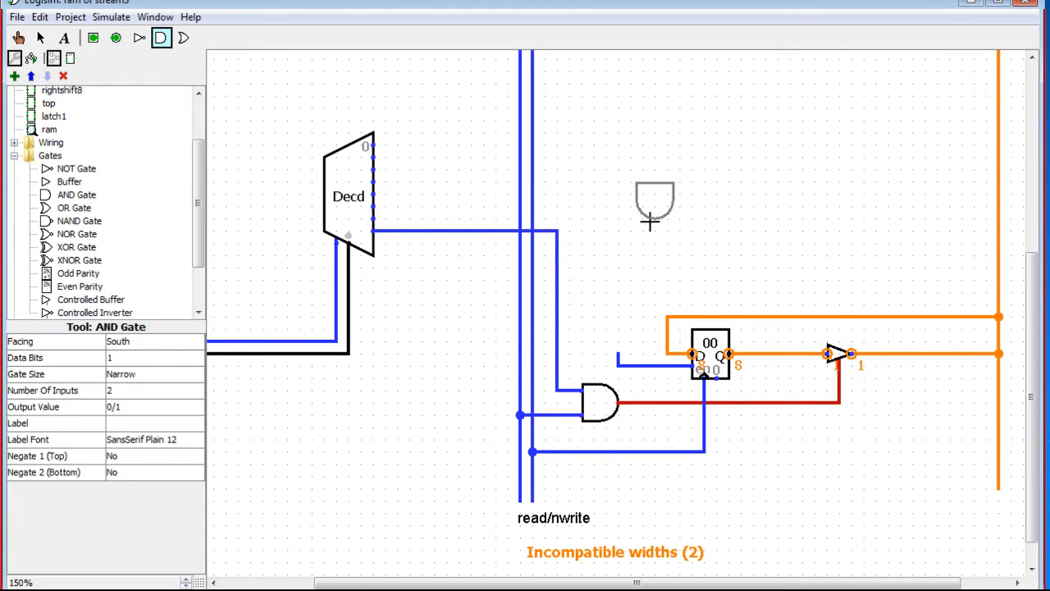
click(619, 344)
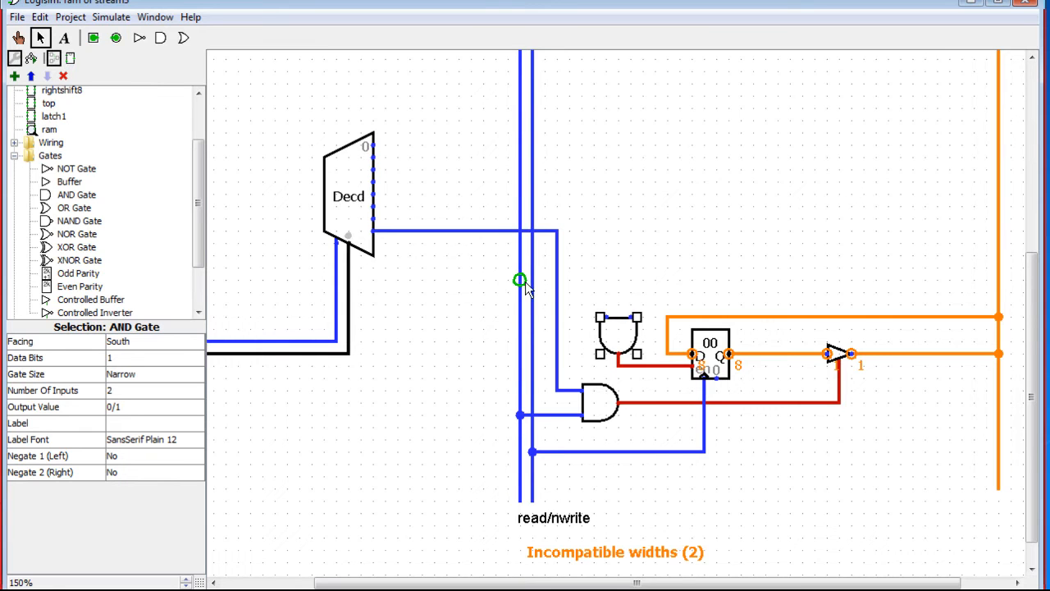
- Wire the left read/nwrite line to the new AND gate's left input and negate that input
drag(522, 281, 606, 318)
click(135, 457)
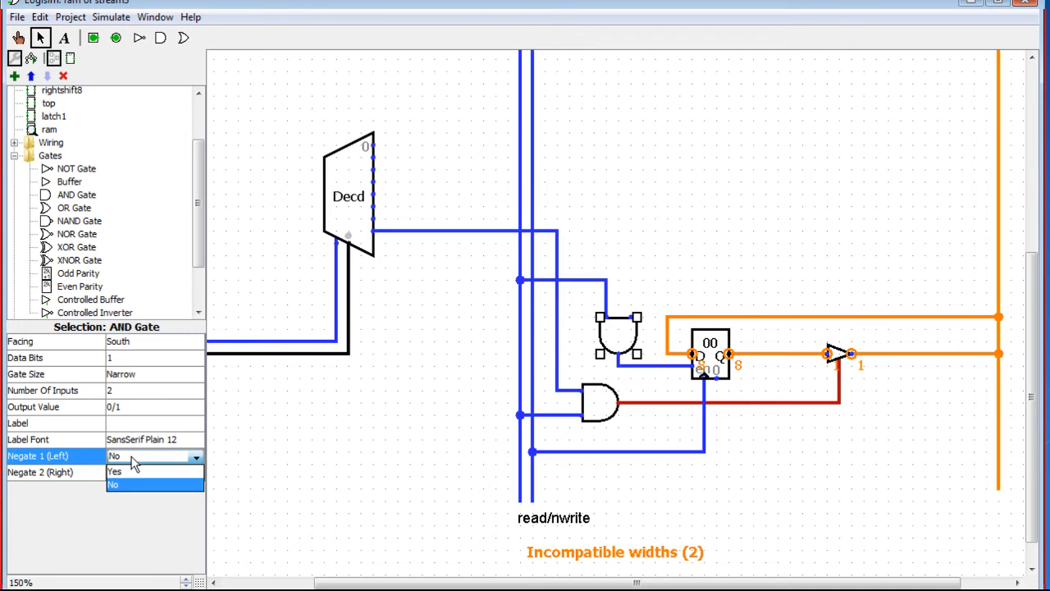
click(136, 472)
- Connect the south-facing AND gate's right input to the right blue vertical line
drag(581, 330, 640, 270)
key(Delete)
drag(557, 255, 532, 255)
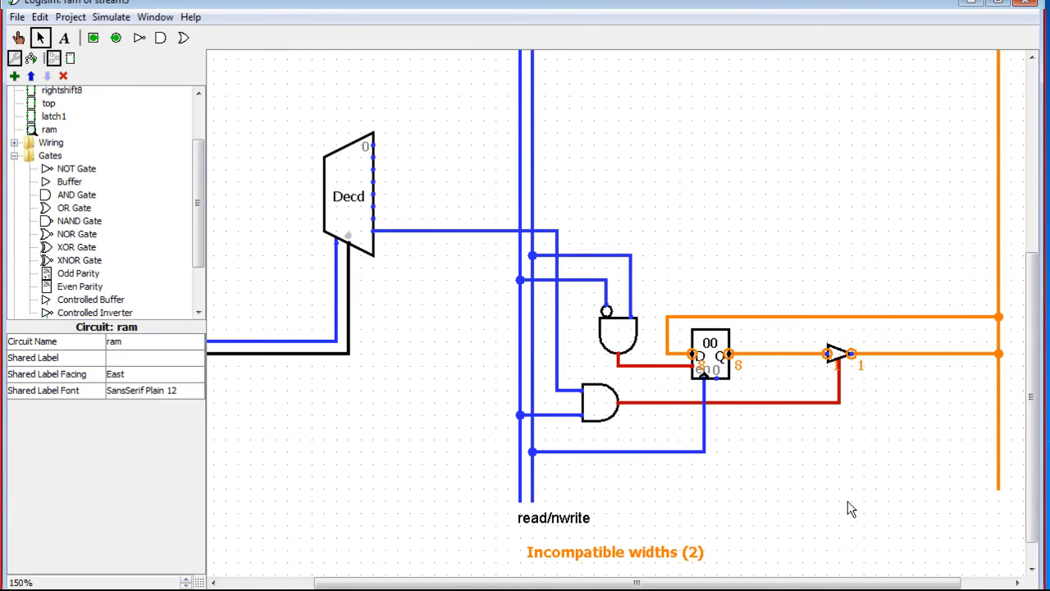
- Check the register's data width and the wire between its output and the controlled buffer for the width mismatch
mouse_move(1033, 437)
mouse_down()
mouse_move(1033, 420)
mouse_move(1030, 447)
mouse_up()
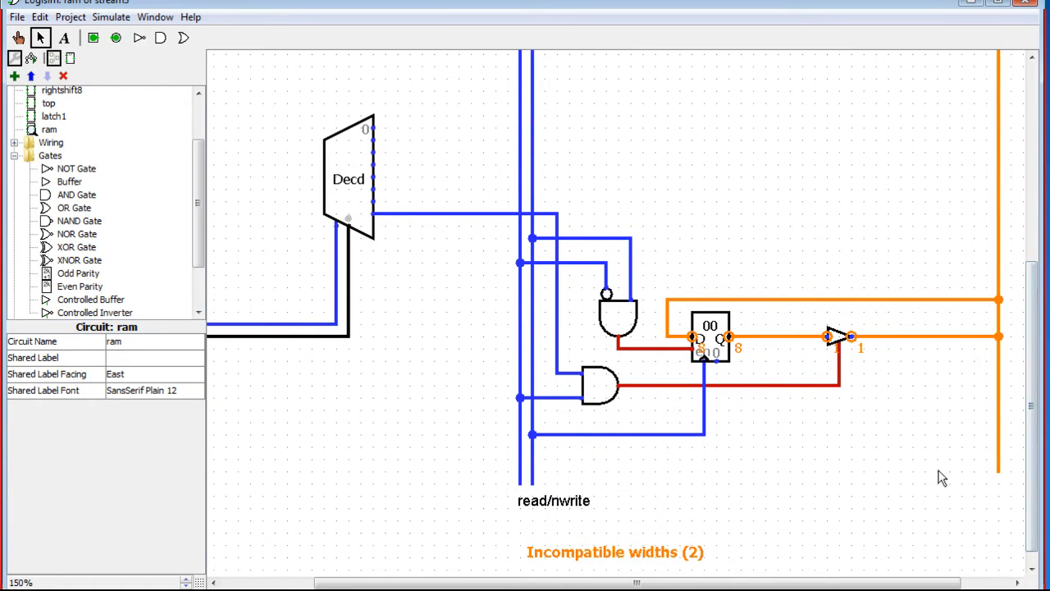
click(792, 338)
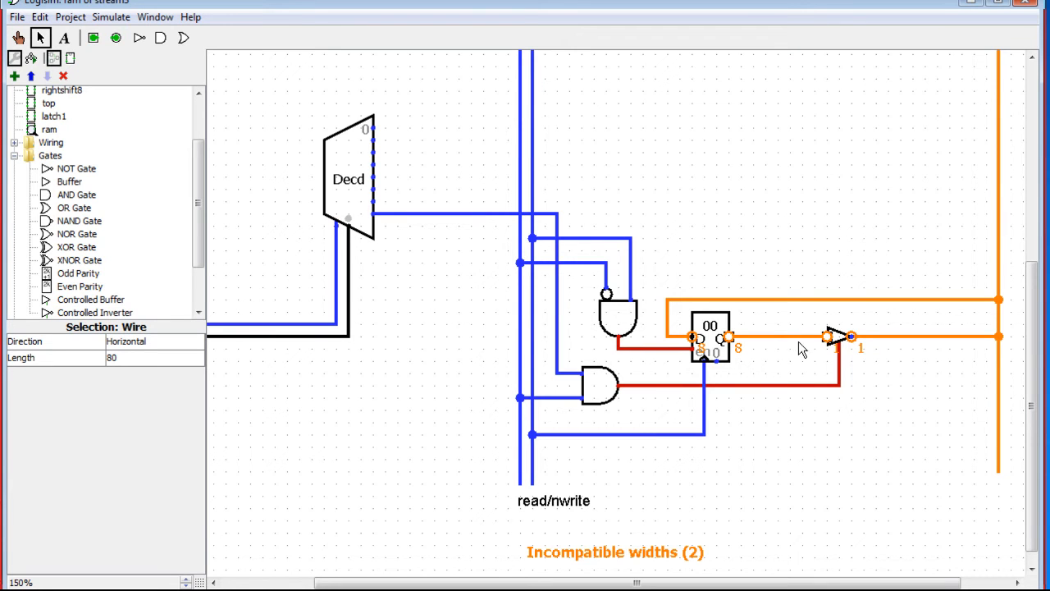
click(776, 364)
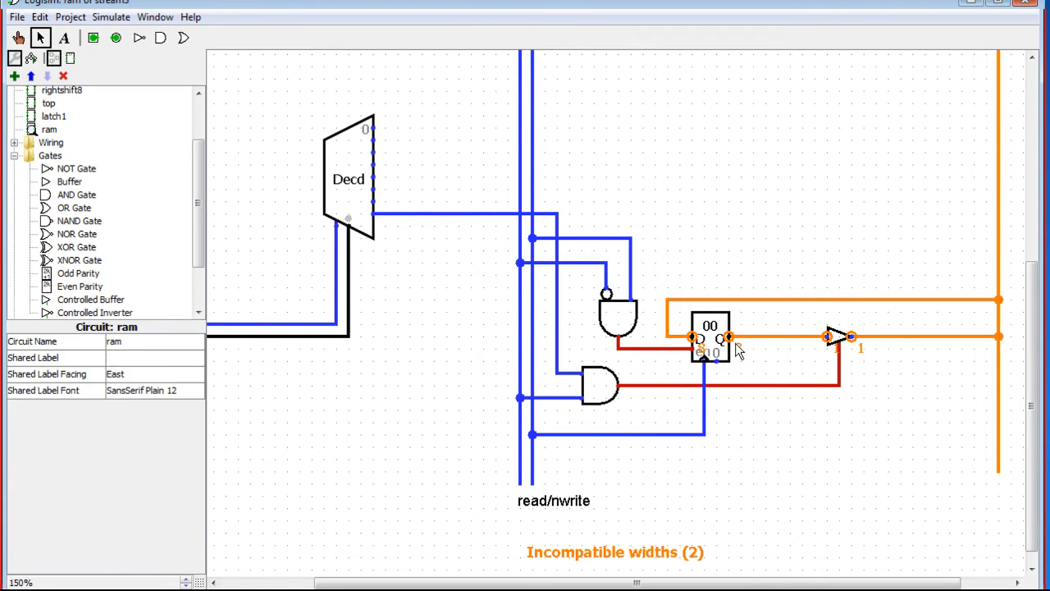
click(727, 341)
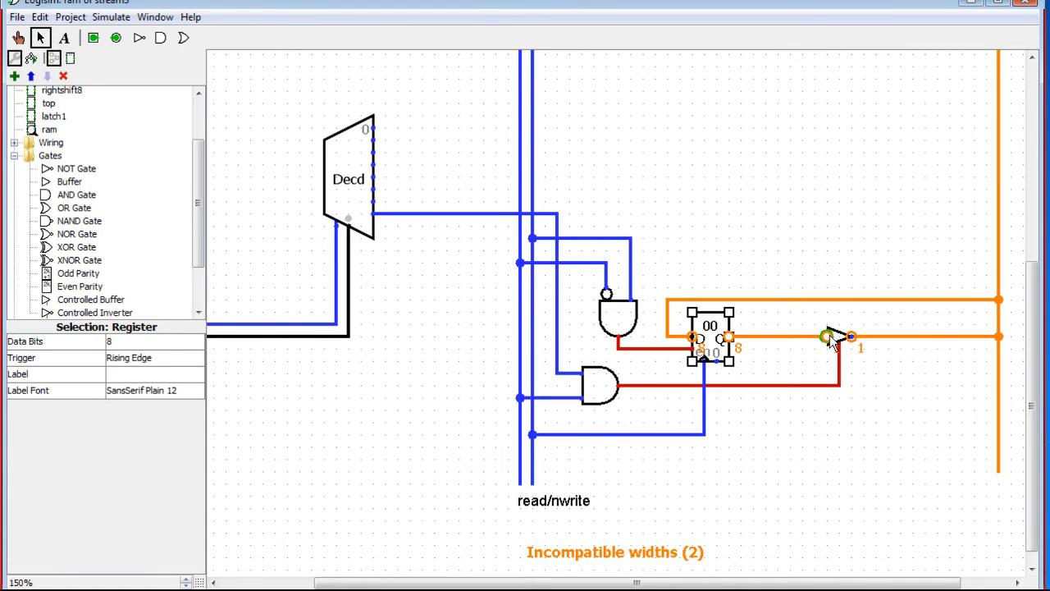
click(128, 339)
click(162, 341)
click(163, 341)
click(163, 341)
click(165, 344)
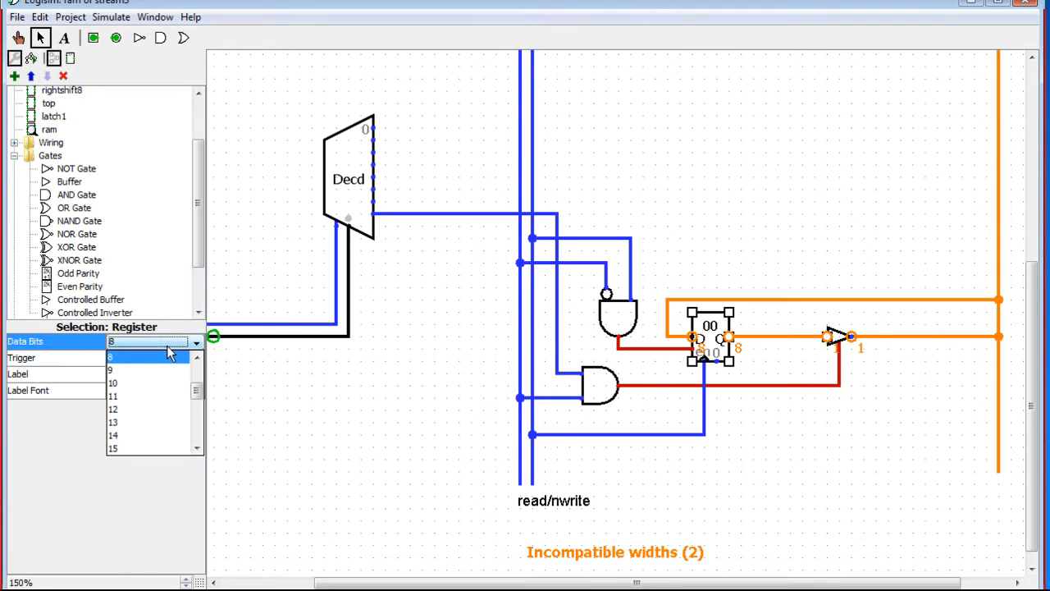
click(170, 353)
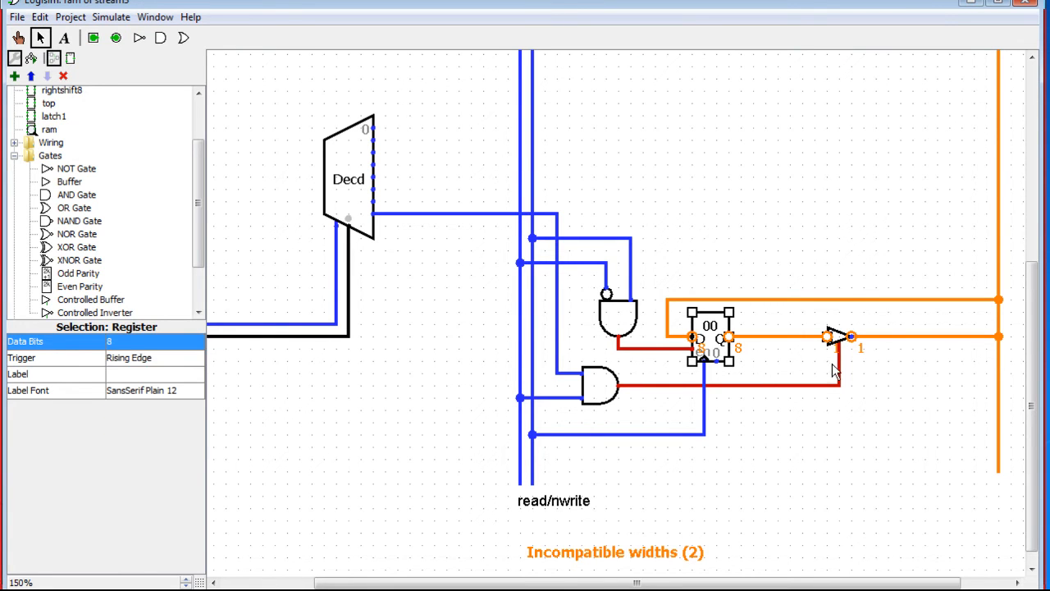
click(743, 349)
click(727, 347)
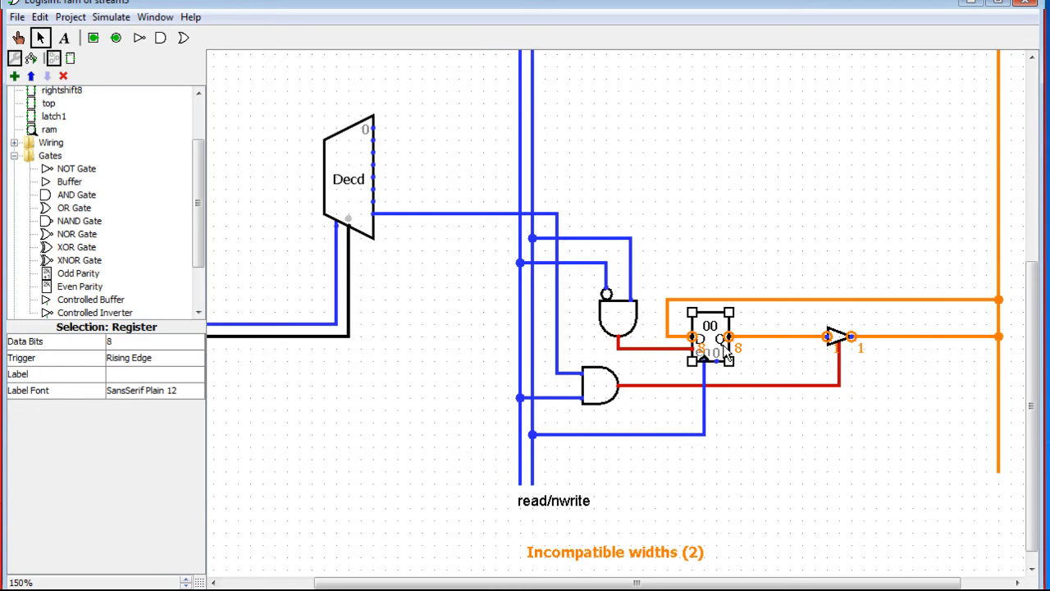
- Set the controlled buffer's data bits to 8
click(835, 344)
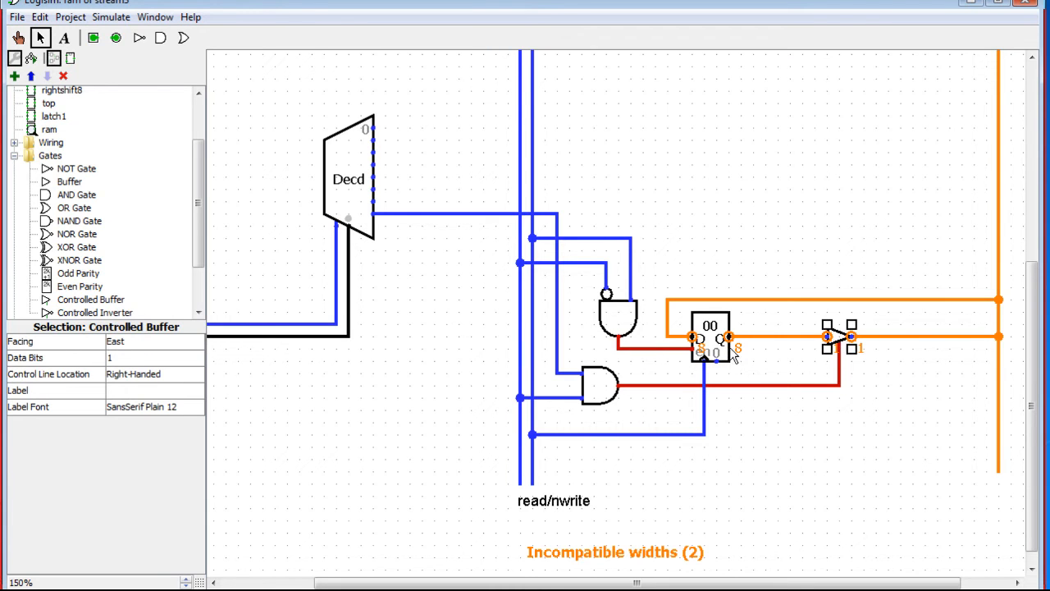
click(110, 361)
click(209, 393)
click(165, 359)
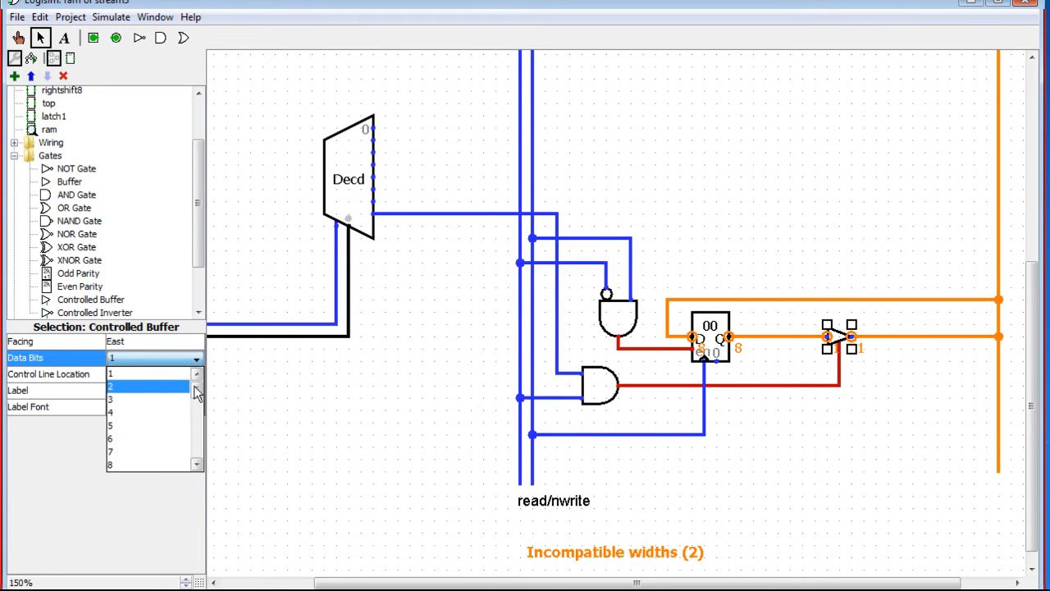
drag(197, 392, 197, 399)
click(153, 437)
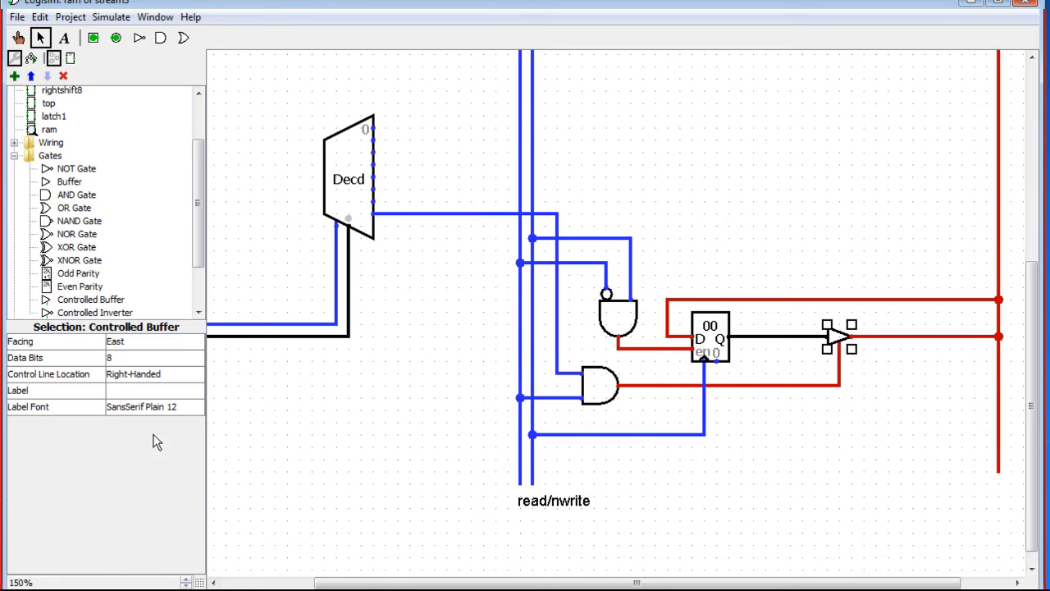
- Shift the vertical segment of the decoder's last output wire to between the decoder and the two blue vertical lines
mouse_move(1026, 363)
mouse_down()
mouse_move(1028, 176)
mouse_move(1033, 352)
mouse_up()
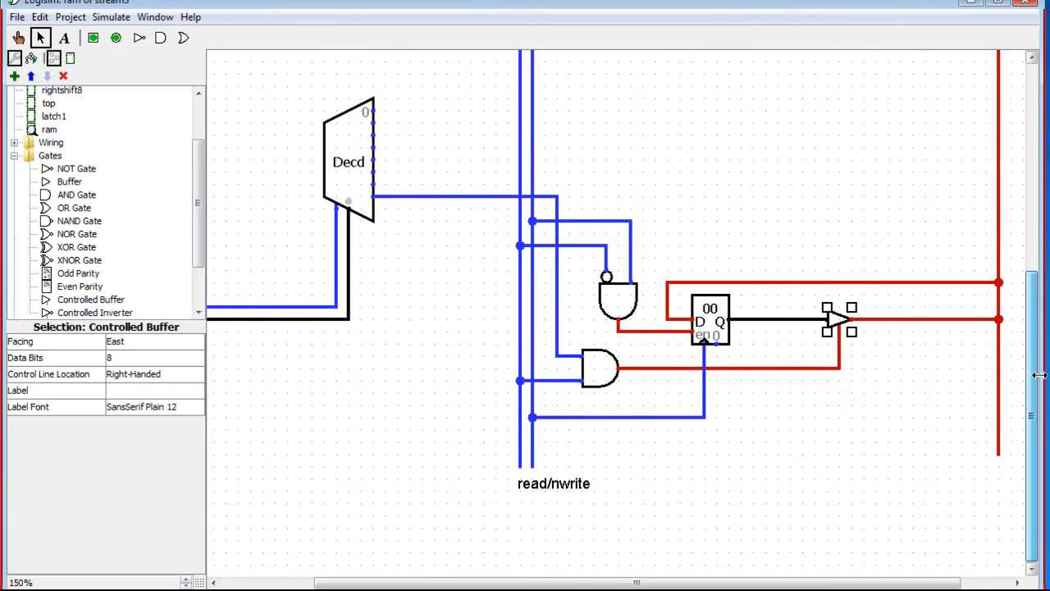
drag(1016, 437, 505, 210)
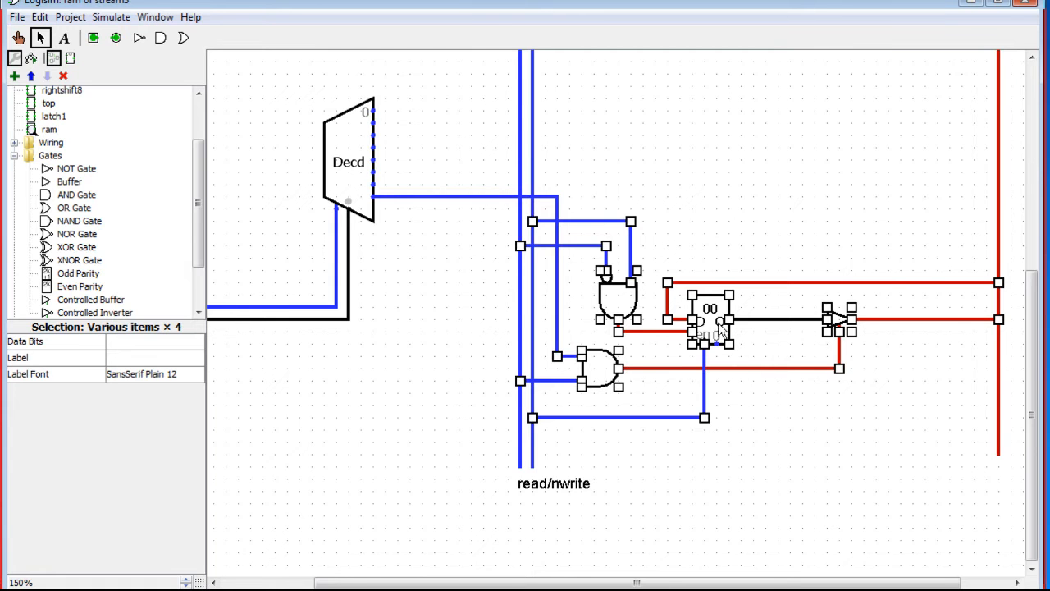
drag(1032, 383, 1034, 305)
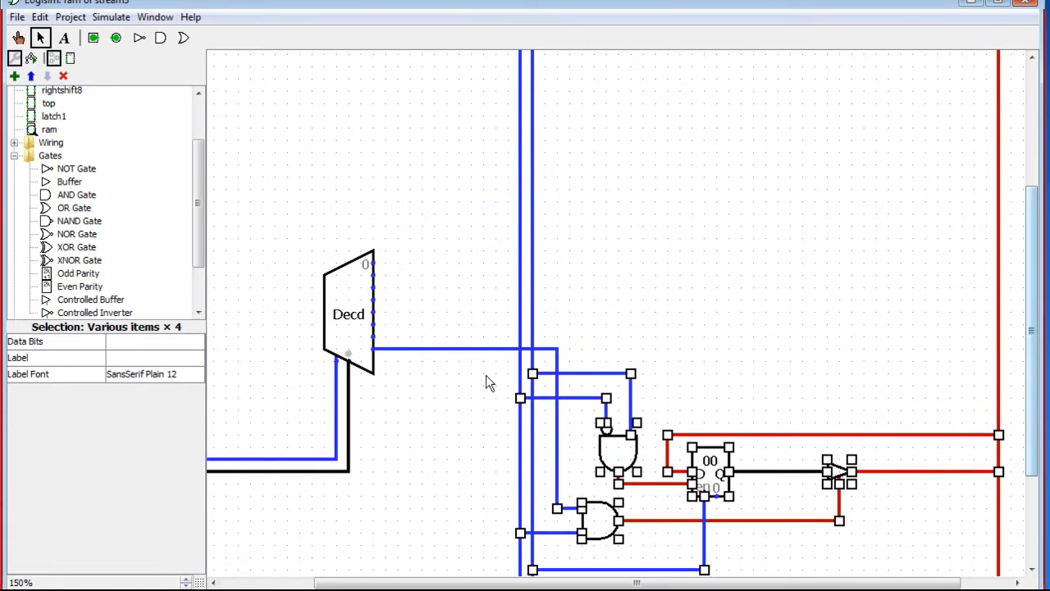
drag(558, 462, 410, 452)
- Duplicate the register stage with its two AND gates, controlled buffer and wires, and place the copy directly above the original
drag(1033, 394, 483, 196)
drag(1034, 423, 1015, 344)
mouse_move(710, 480)
mouse_down()
mouse_move(713, 425)
mouse_move(713, 481)
mouse_up()
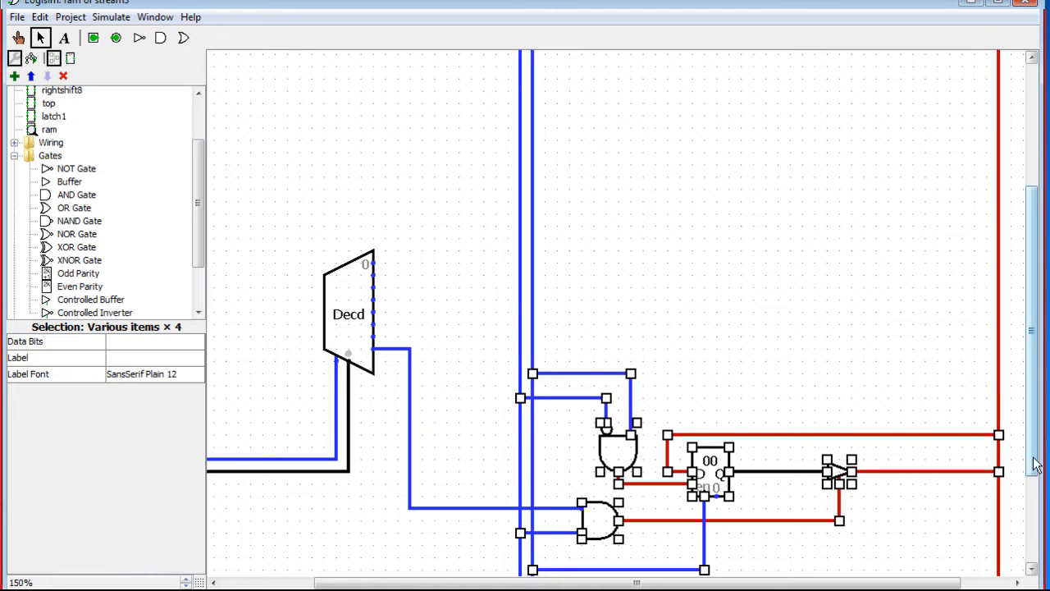
scroll(1035, 509, down, 3)
click(909, 511)
drag(1014, 512, 490, 225)
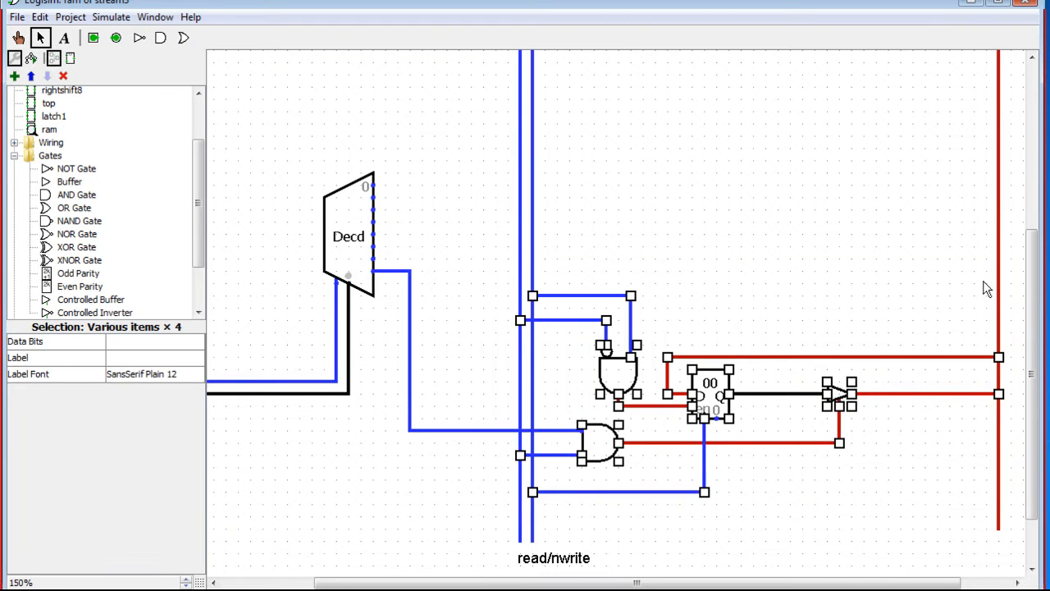
drag(692, 407, 704, 419)
drag(621, 469, 607, 232)
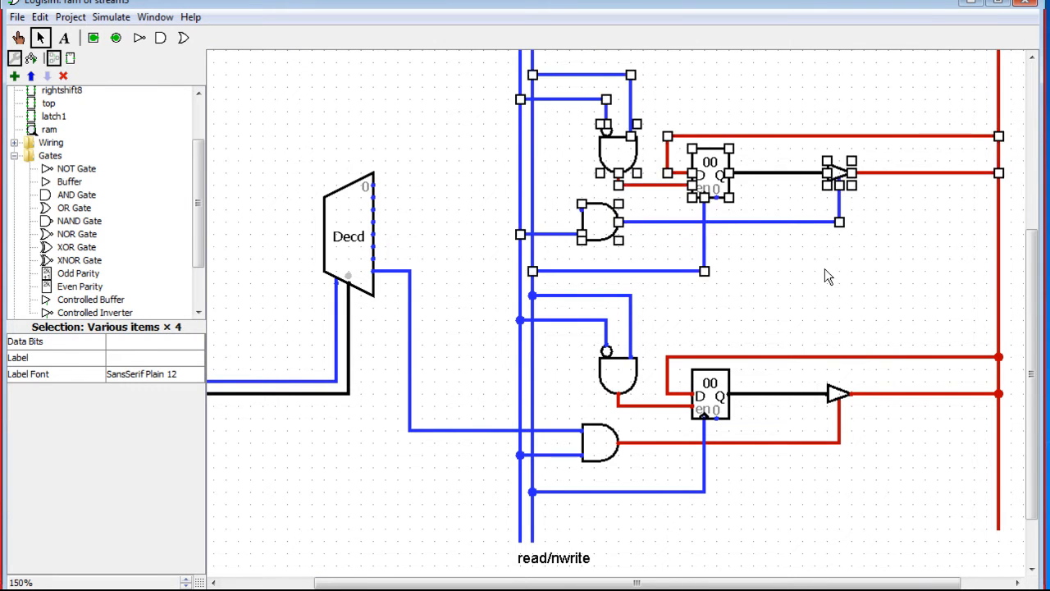
- Move the copied stage about two grid squares higher and wire its lower AND gate's free input to the decoder's second-to-last output
click(825, 270)
drag(1033, 329, 1036, 222)
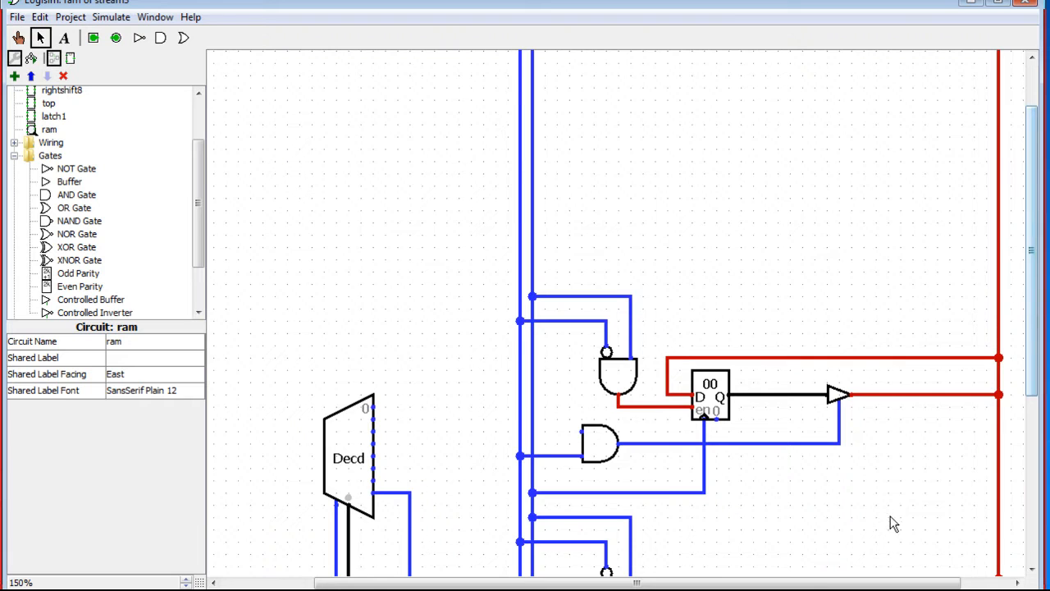
drag(1038, 293, 1033, 346)
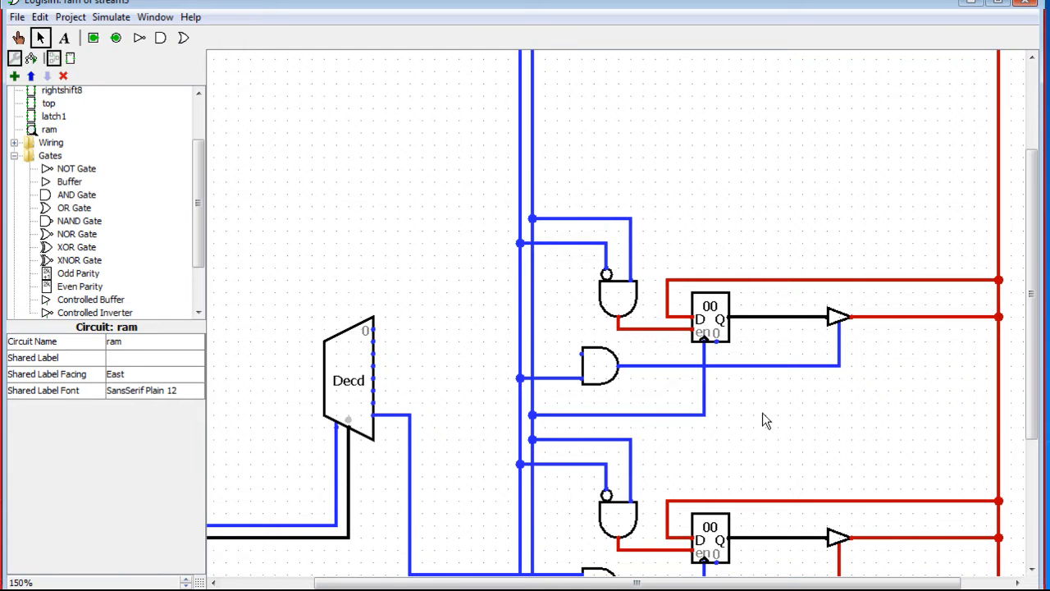
drag(1017, 424, 465, 195)
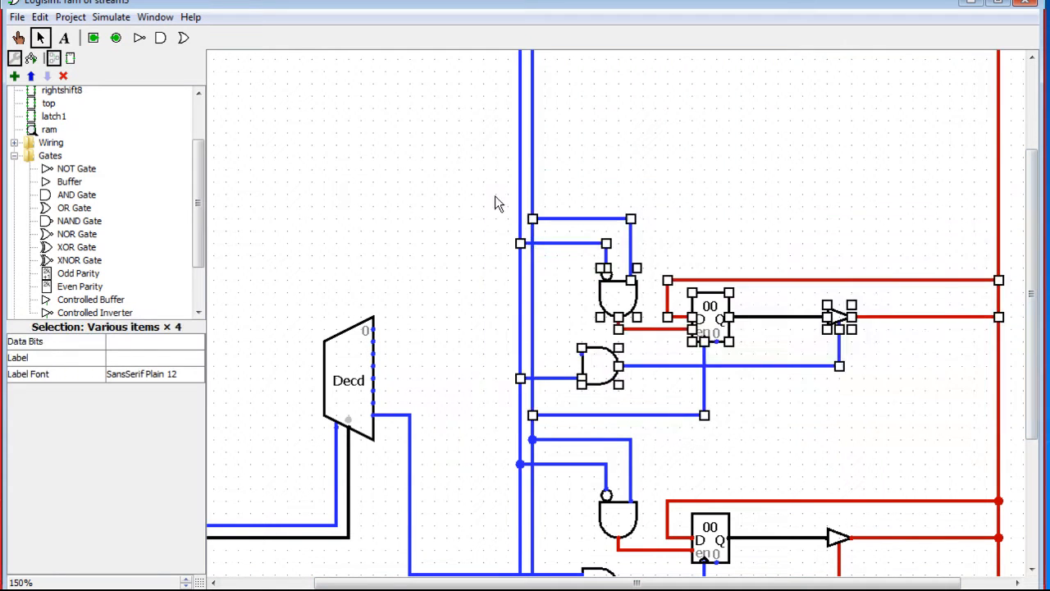
drag(707, 316, 704, 292)
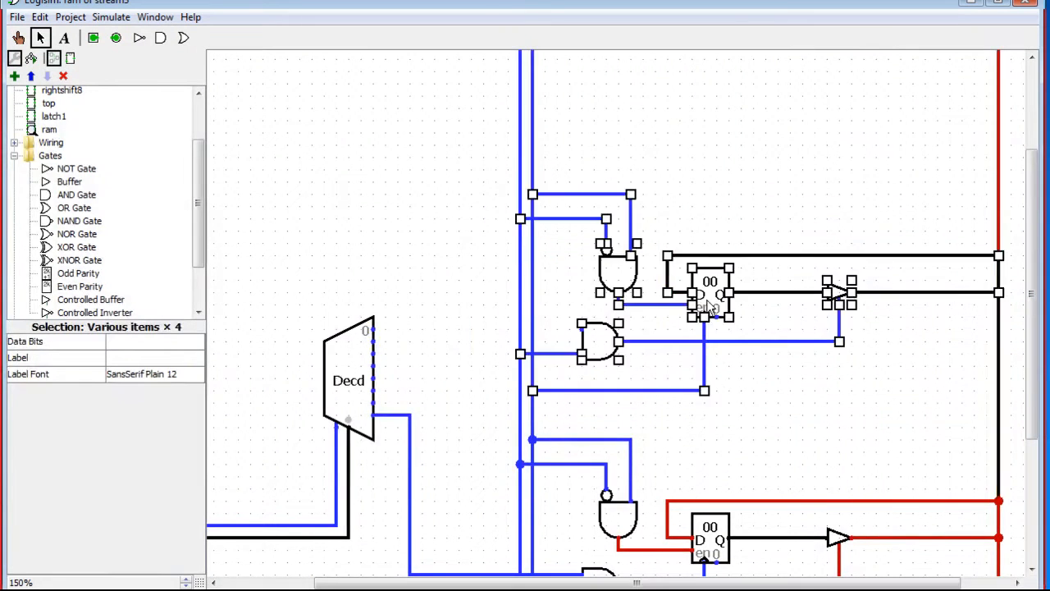
click(760, 210)
drag(1038, 352, 1032, 412)
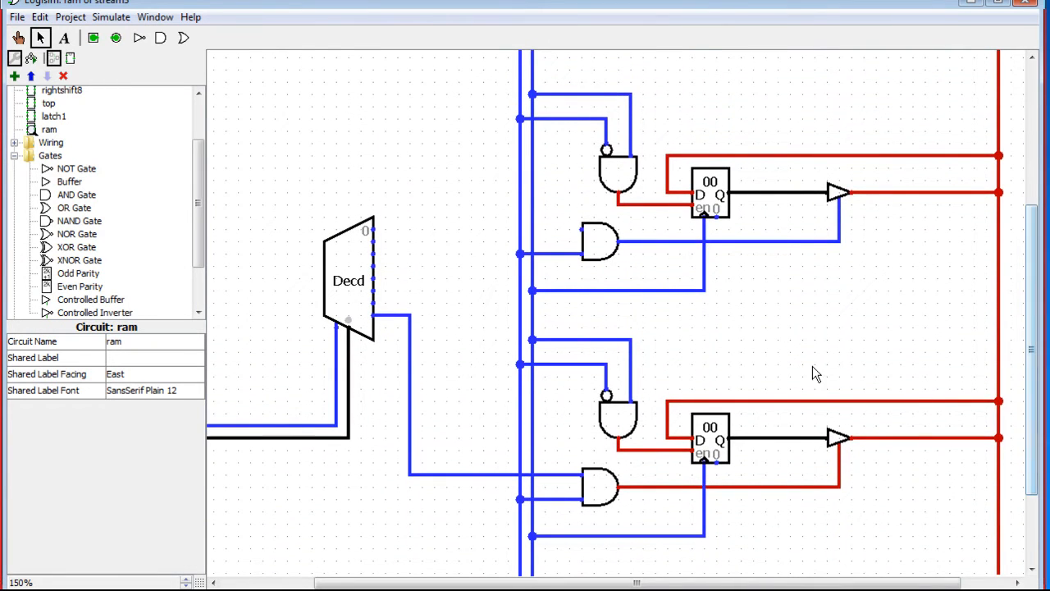
drag(581, 229, 373, 301)
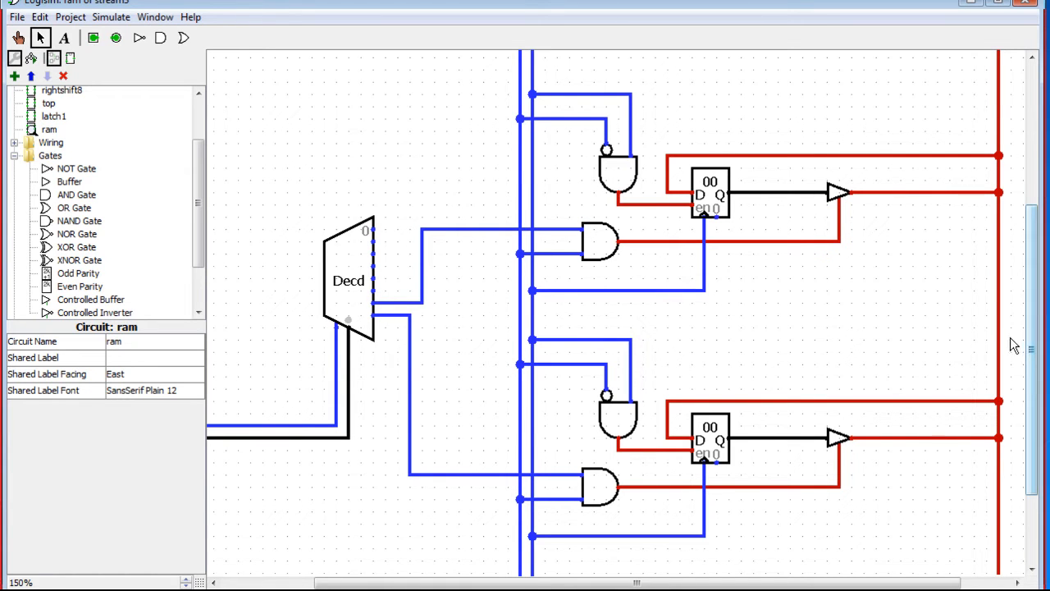
- Review both register stages and reduce the zoom to 75% to see the whole circuit
mouse_move(1031, 347)
mouse_down()
mouse_move(1034, 373)
mouse_move(1032, 314)
mouse_move(1035, 349)
mouse_move(1035, 338)
mouse_up()
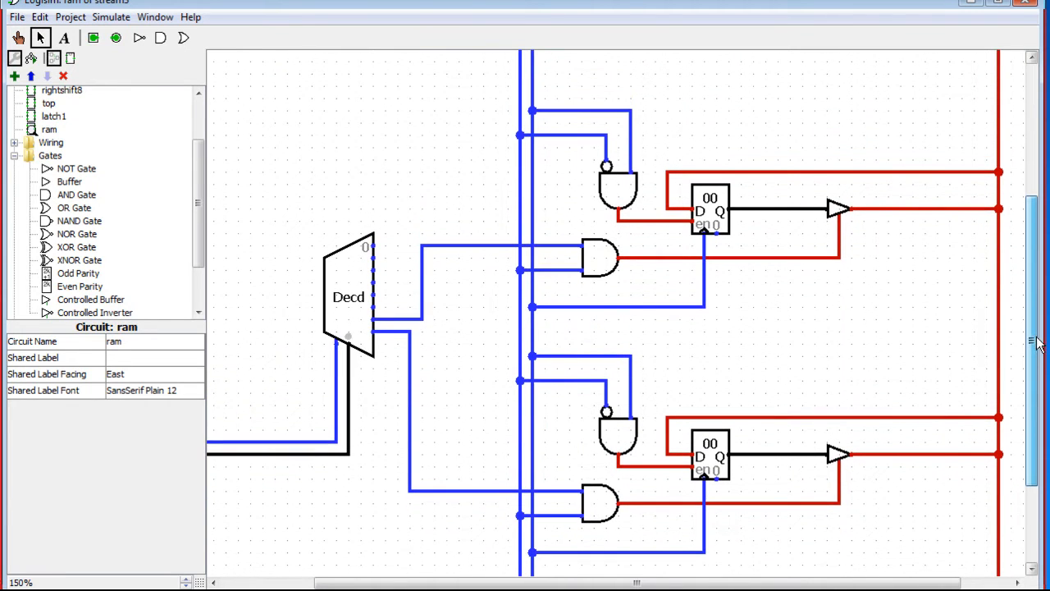
drag(1037, 394, 1036, 458)
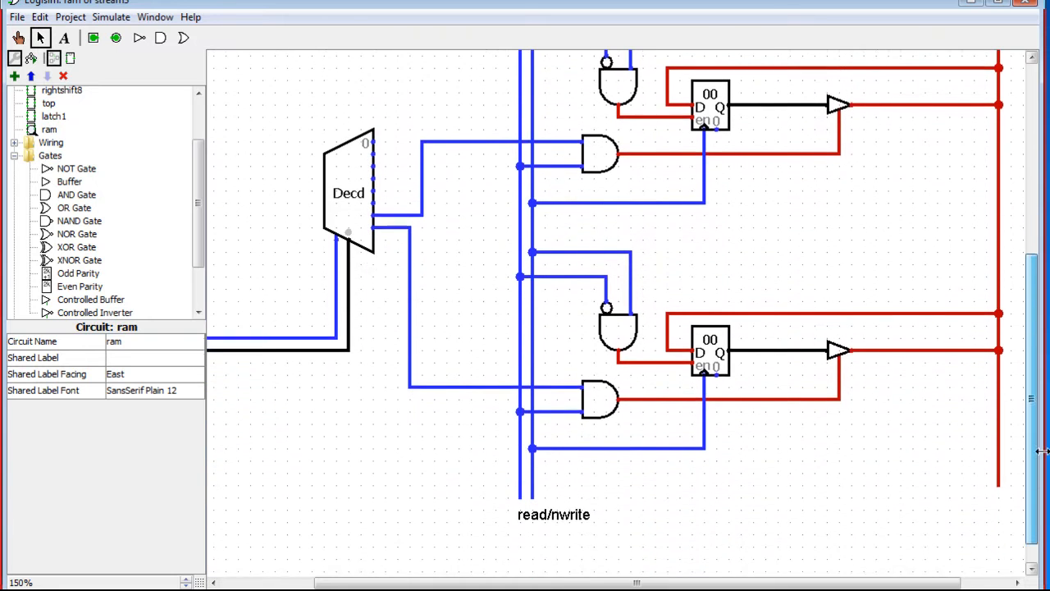
scroll(984, 440, down, 1)
scroll(965, 432, up, 6)
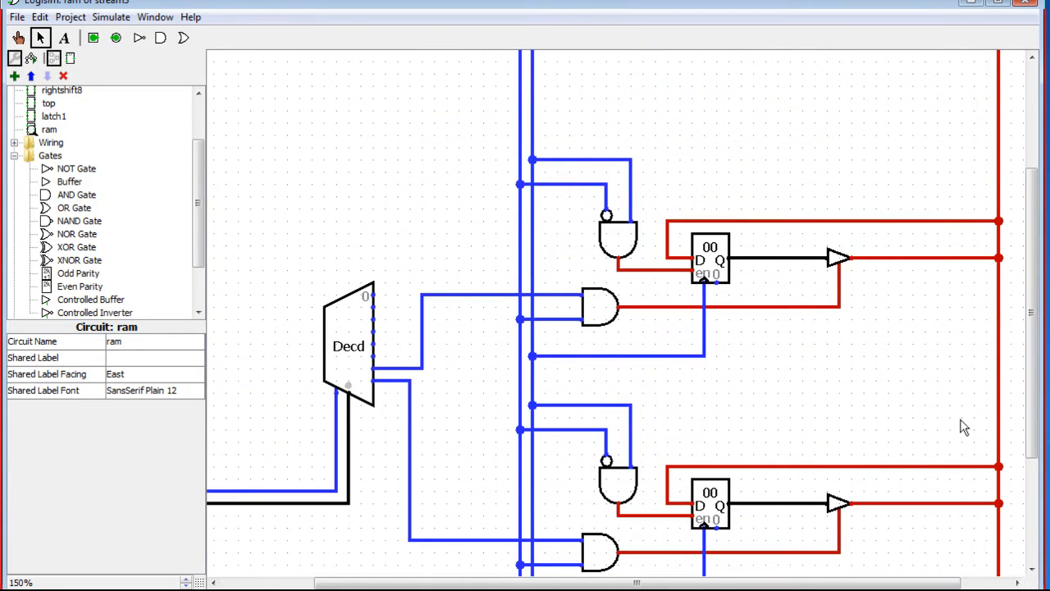
scroll(759, 543, down, 2)
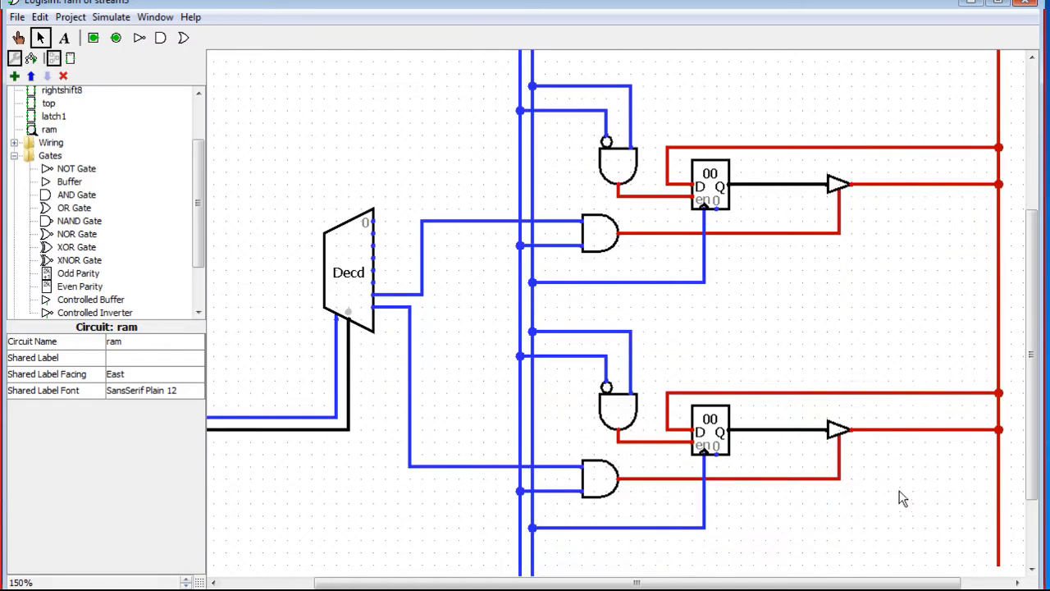
click(185, 585)
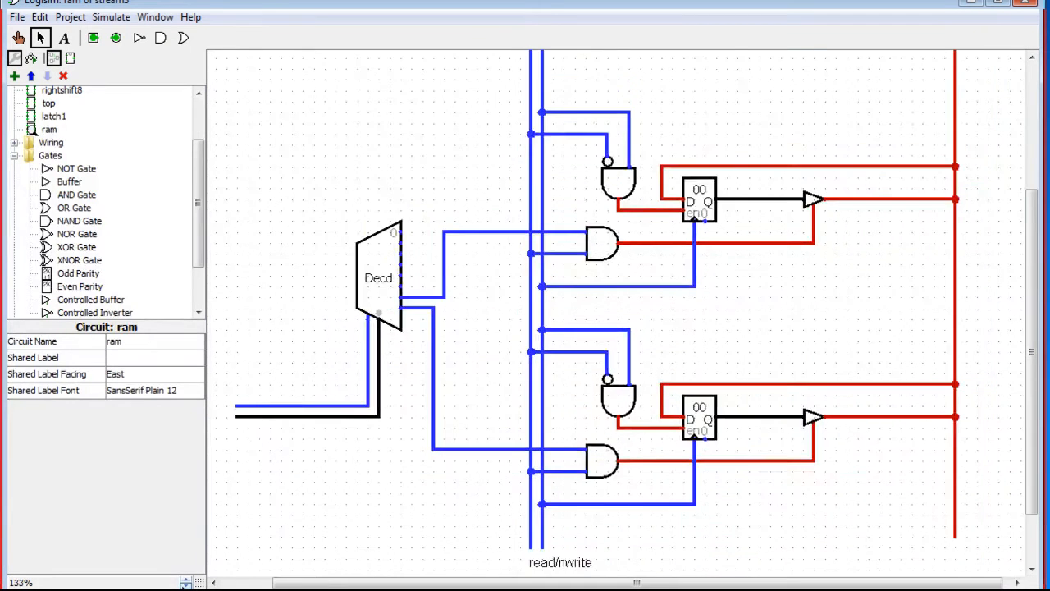
click(185, 584)
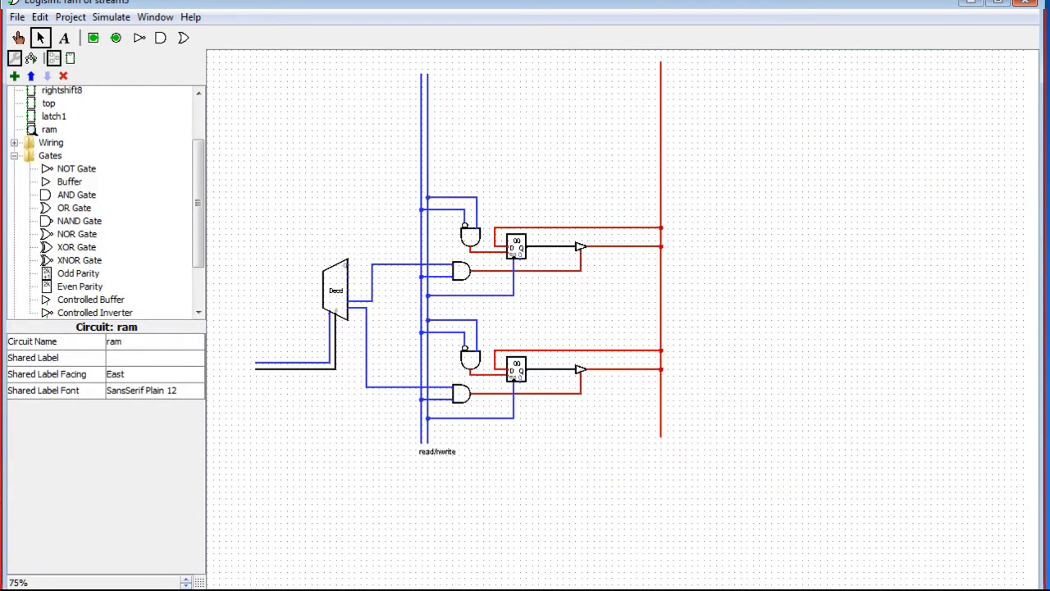
- Move the entire ram circuit down and to the right, freeing the canvas space above it
click(186, 585)
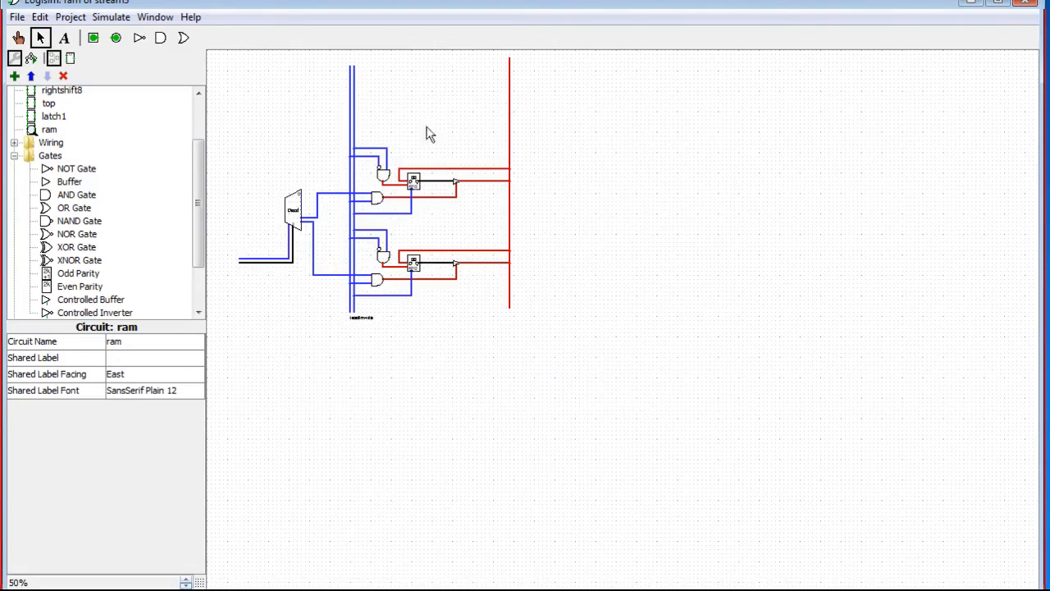
drag(652, 388, 216, 36)
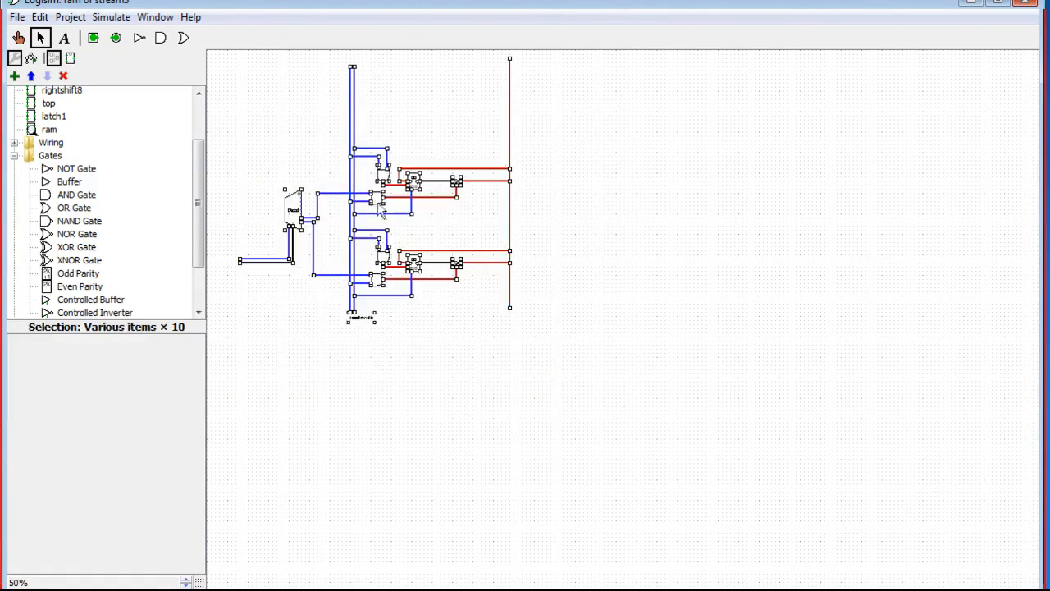
drag(378, 206, 503, 462)
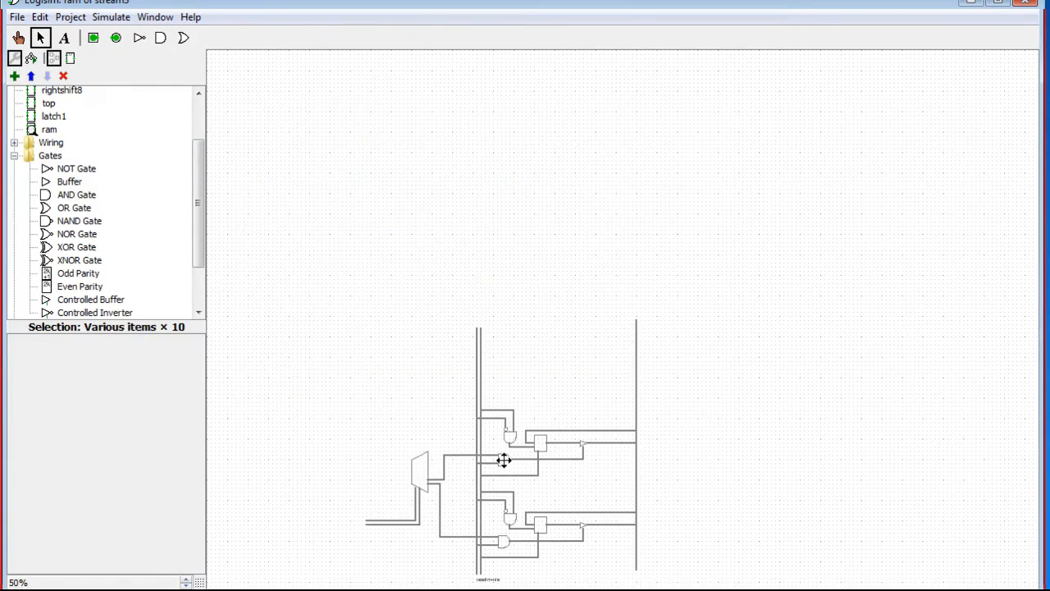
click(714, 412)
- Extend the two blue vertical lines and the red bus up to the canvas's upper edge, deleting the horizontal helper wires joining them
drag(636, 322, 551, 323)
drag(478, 328, 479, 329)
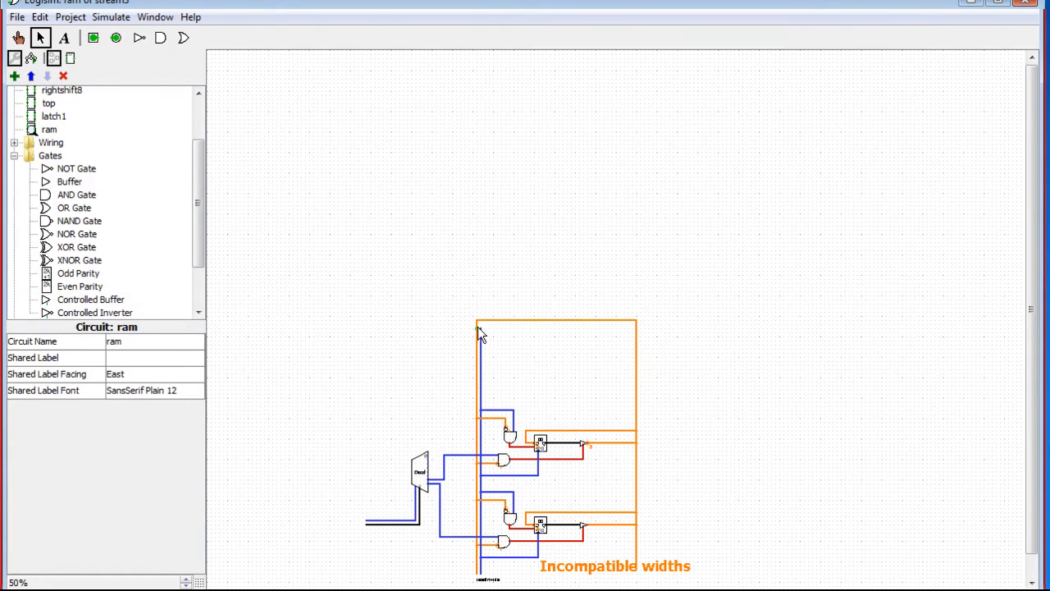
drag(667, 340, 456, 287)
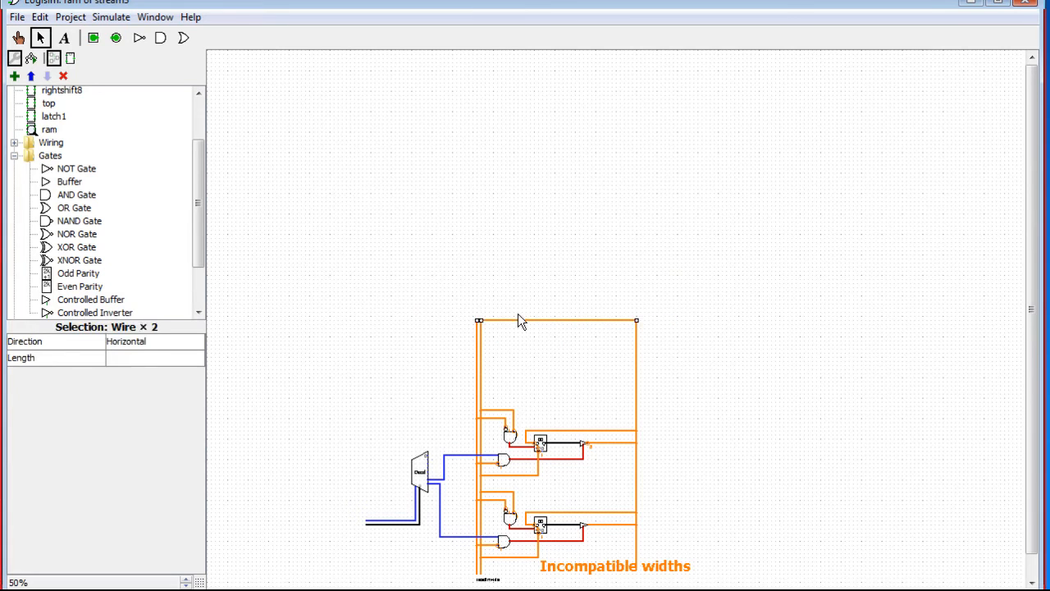
drag(536, 320, 536, 54)
drag(659, 84, 483, 65)
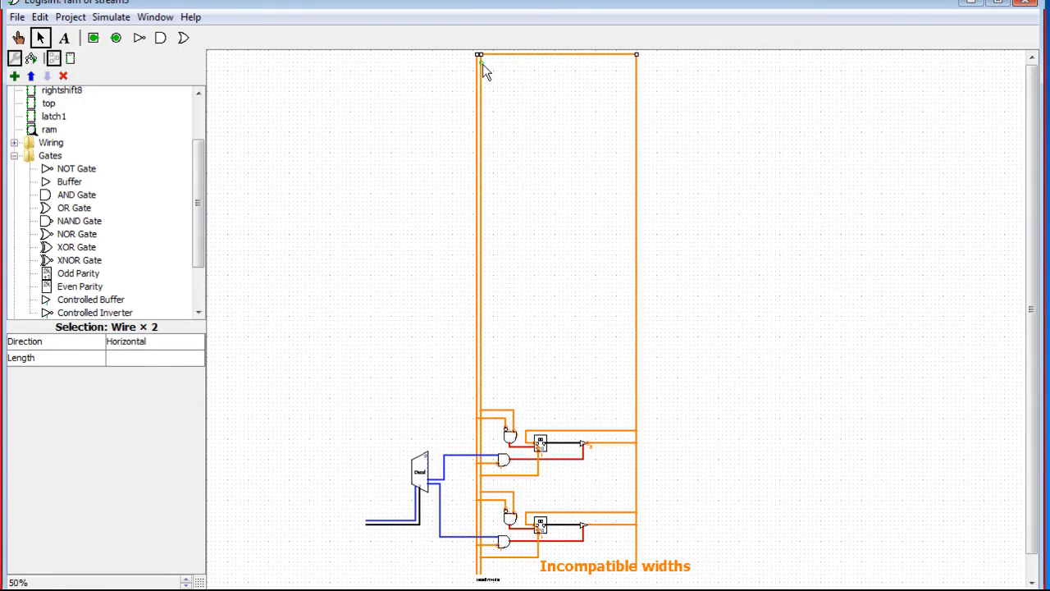
click(839, 276)
- Stack four copies of the upper register stage above it, each connected to the two blue vertical lines and the red bus
drag(669, 482, 467, 386)
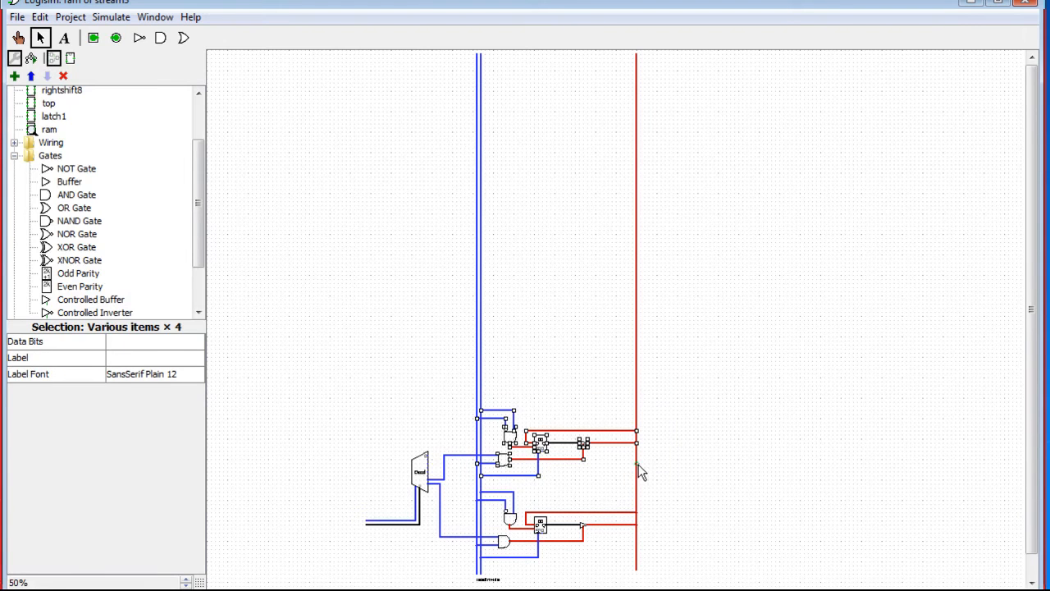
drag(513, 443, 510, 357)
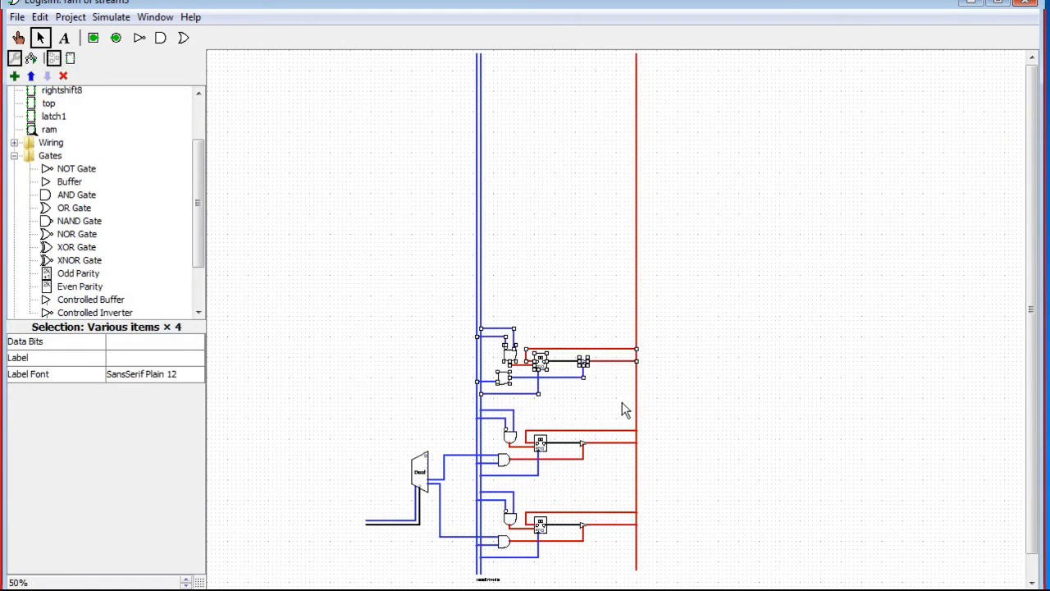
key(ctrl+v)
drag(512, 473, 507, 303)
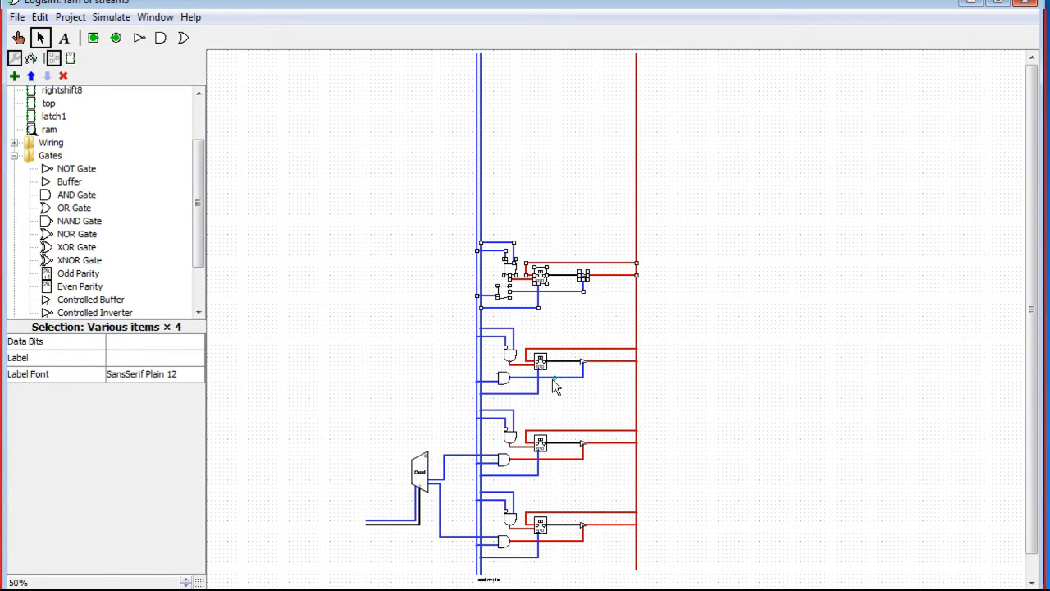
key(ctrl+v)
drag(512, 473, 507, 218)
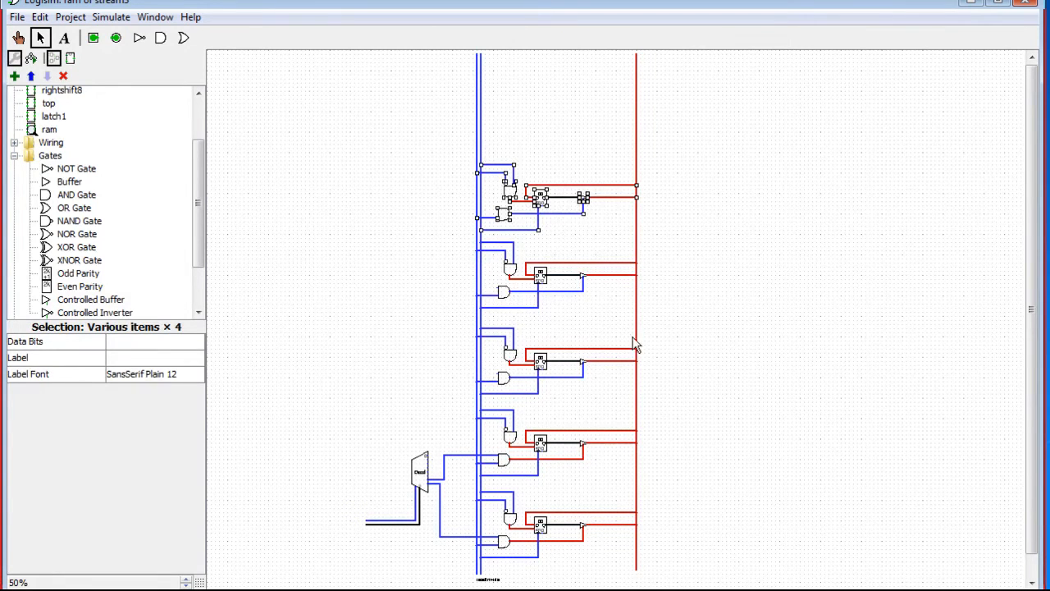
key(ctrl+v)
drag(509, 472, 503, 139)
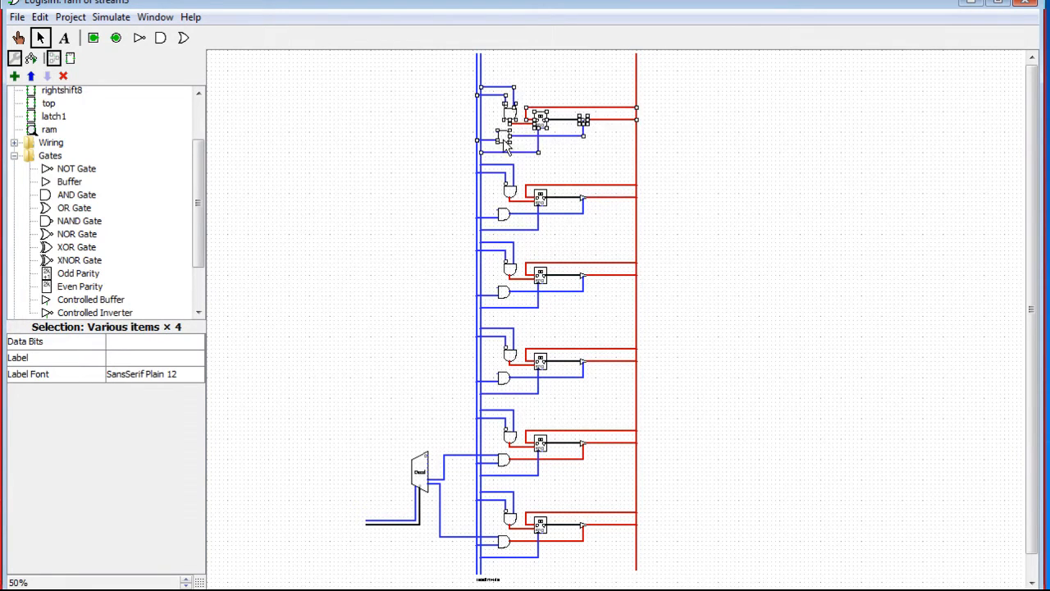
click(716, 246)
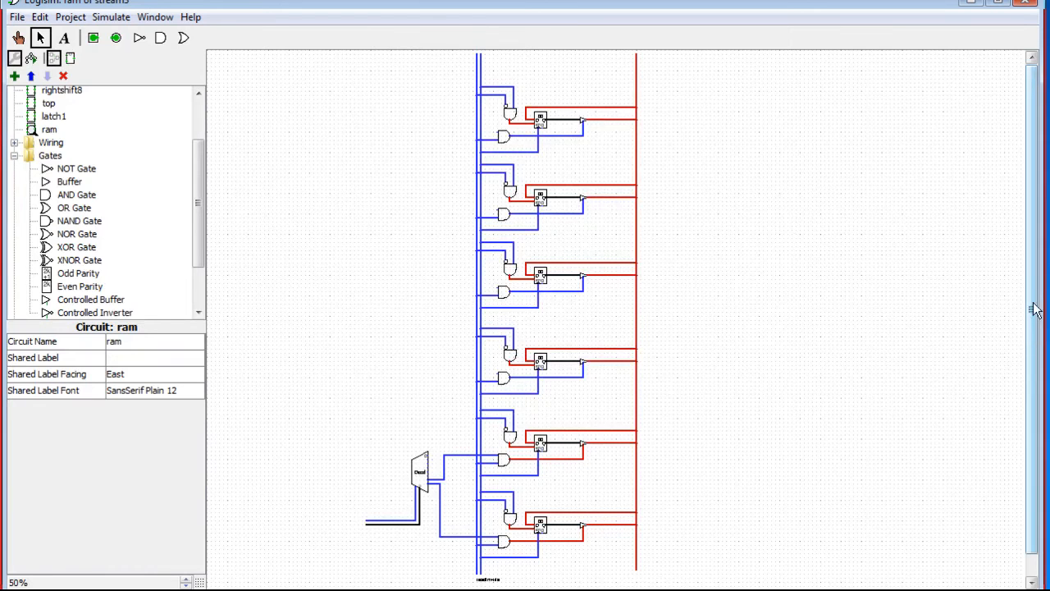
- Delete the horizontal and vertical wire segments linking the decoder outputs to the AND gates of the two lowest stages
click(463, 456)
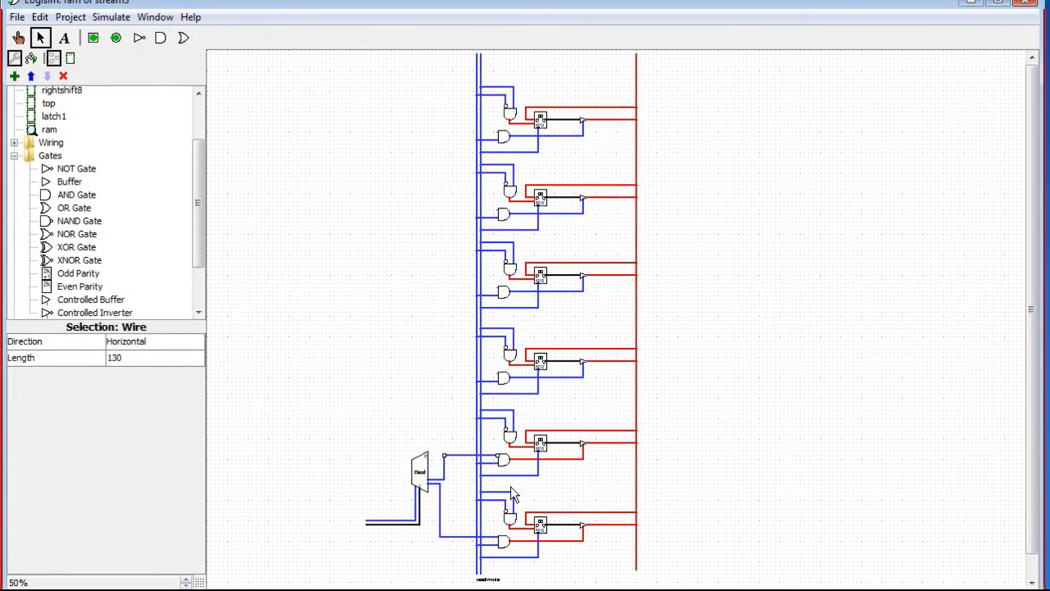
key(Delete)
click(463, 537)
key(Delete)
click(444, 471)
key(Delete)
click(440, 500)
key(Delete)
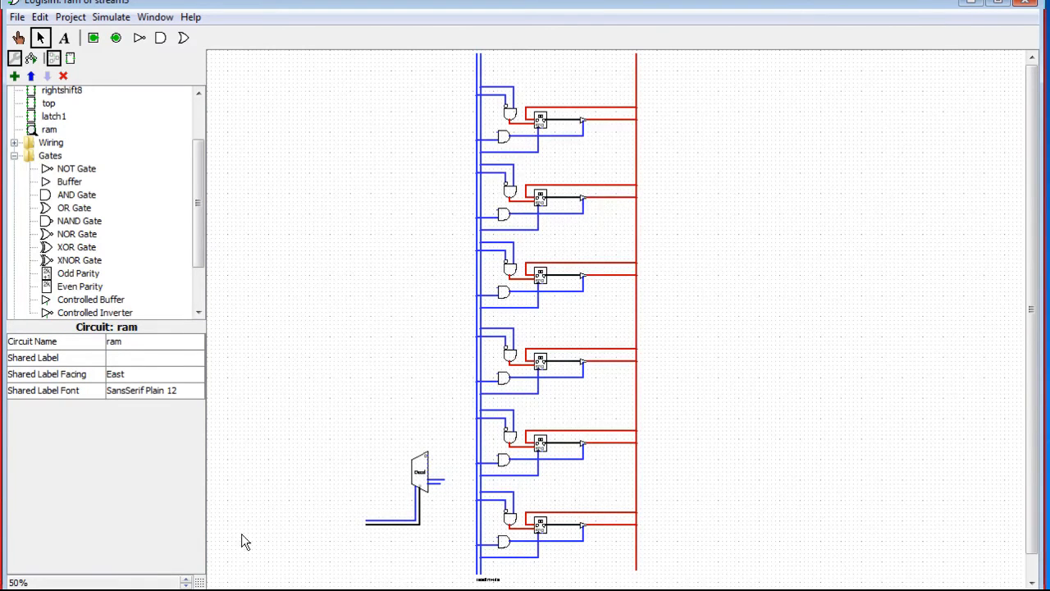
- Wire the decoder's first output up to the free input of the topmost stage's lower AND gate
click(187, 579)
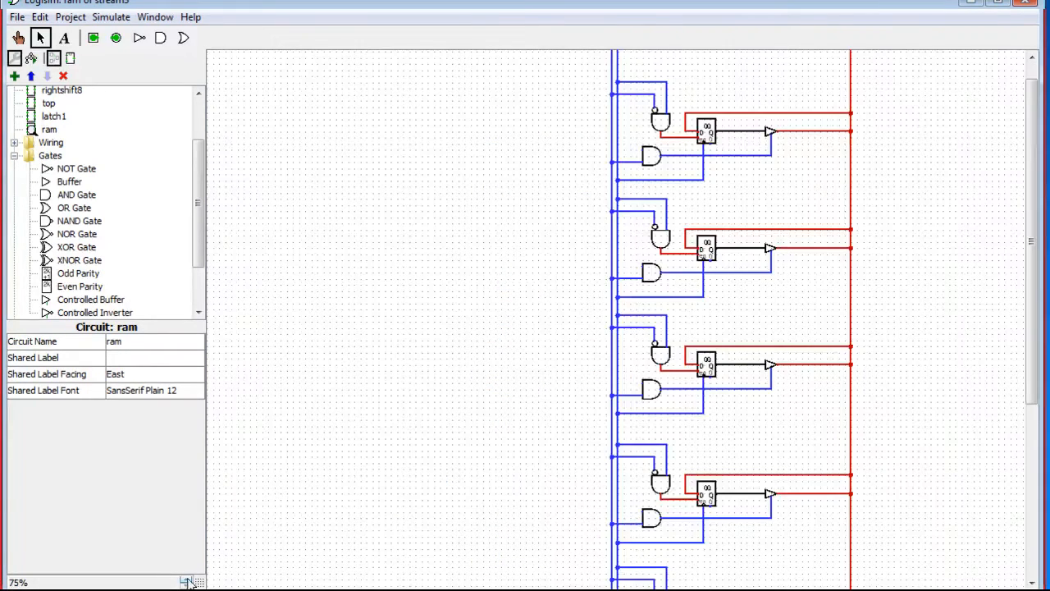
drag(1035, 328, 1031, 439)
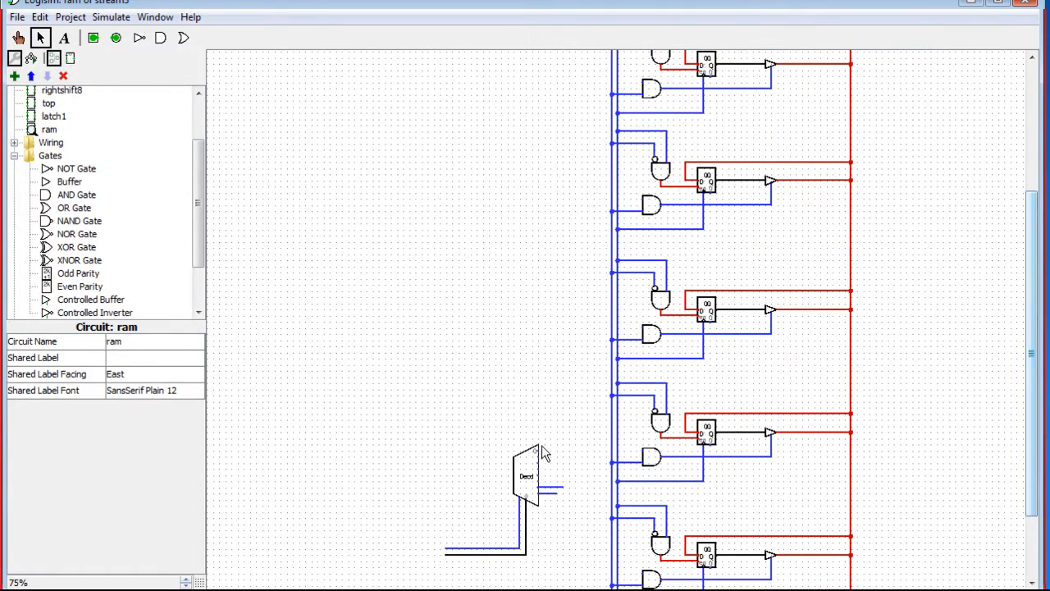
drag(539, 450, 557, 403)
drag(564, 170, 561, 86)
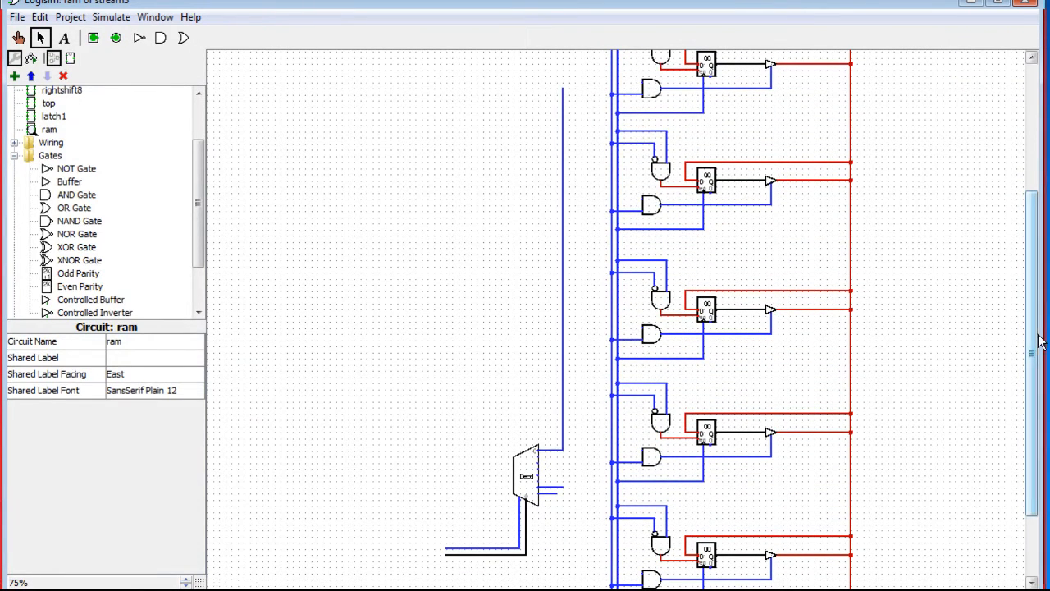
drag(1036, 341, 1036, 164)
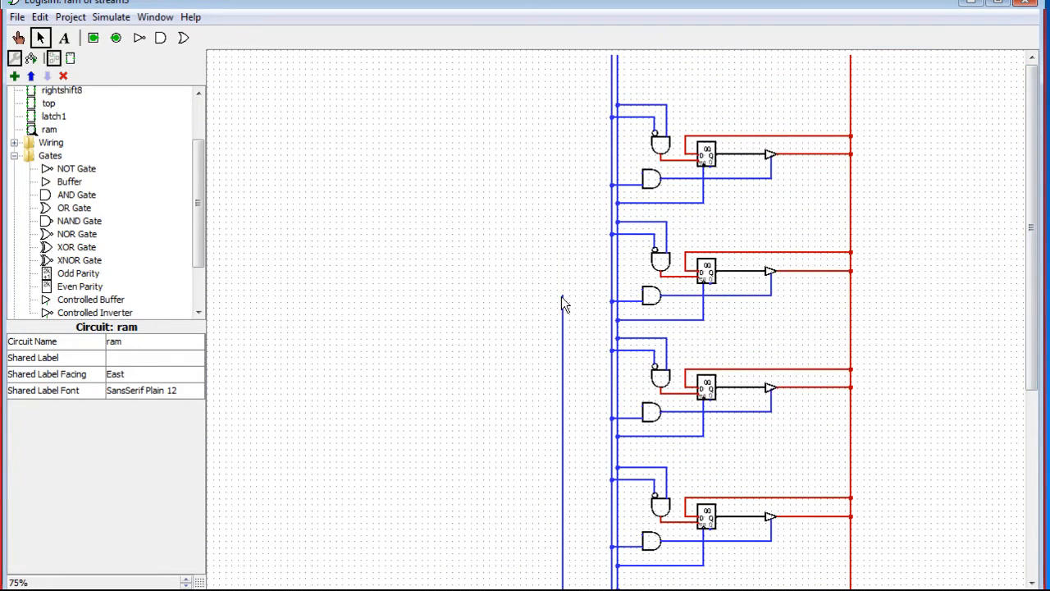
drag(561, 296, 640, 179)
- Wire the decoder's second output to the second stage's lower AND gate and remove the excess vertical piece above the bend
drag(1032, 246, 1033, 373)
drag(538, 452, 574, 63)
drag(1032, 363, 1032, 242)
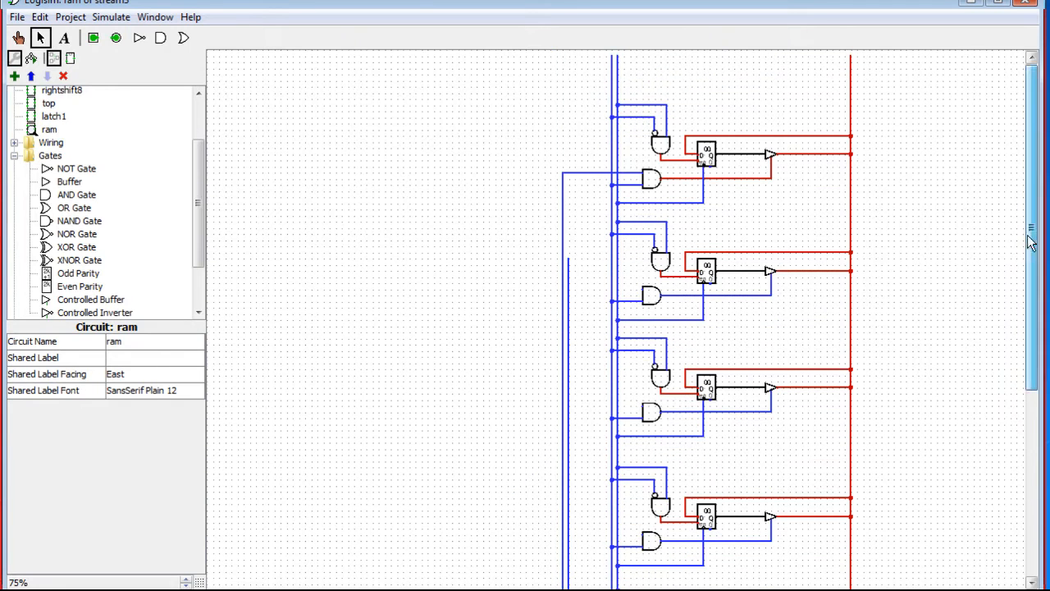
drag(568, 289, 643, 289)
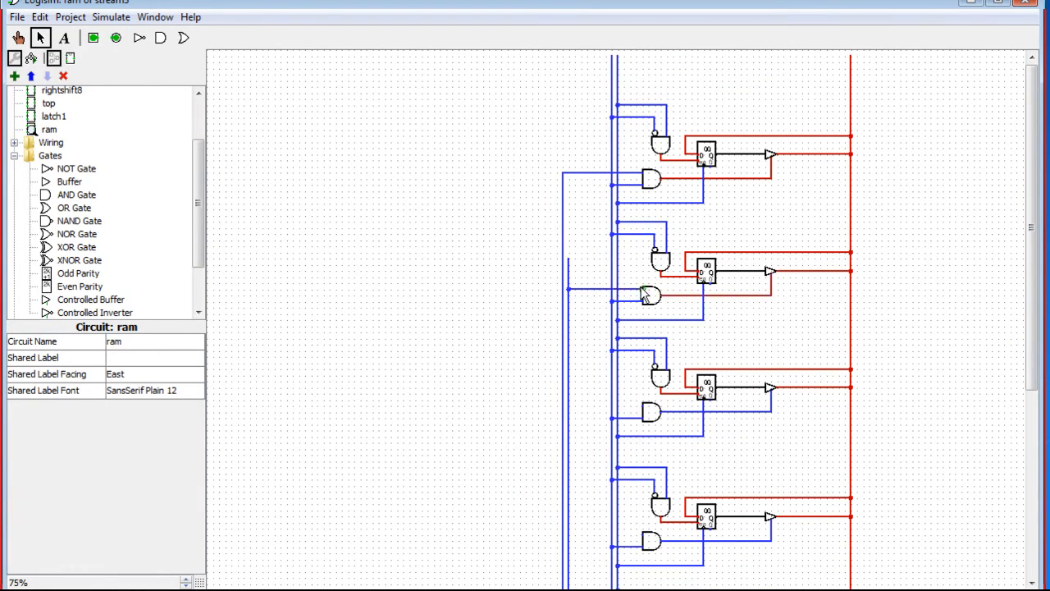
click(567, 266)
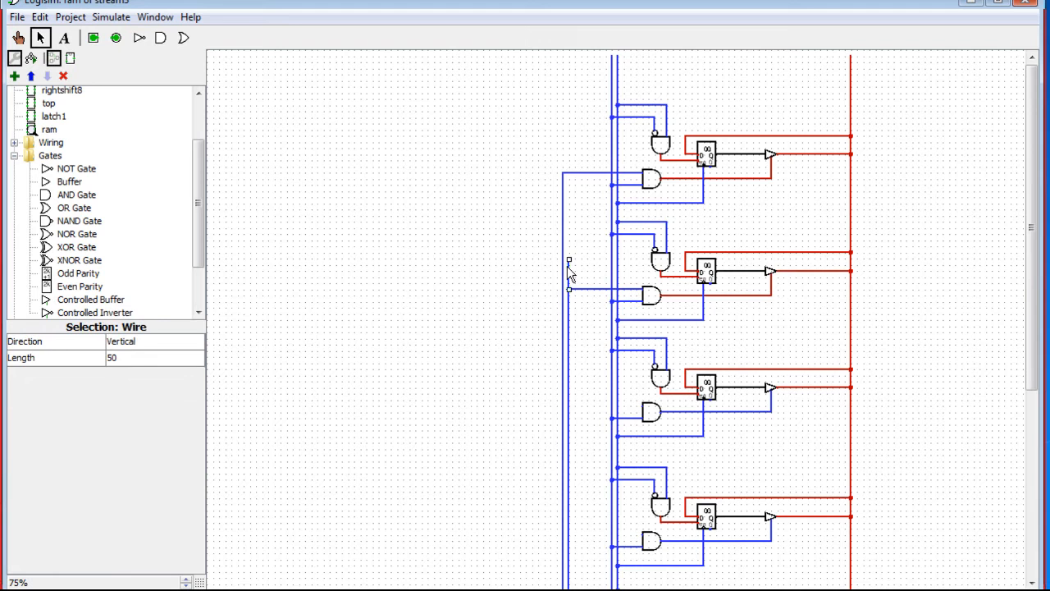
click(902, 434)
- Wire the decoder's third and fourth outputs to the lower AND gates of the third and fourth stages from the top
drag(1036, 323, 1037, 443)
mouse_move(538, 476)
mouse_down()
mouse_move(576, 484)
mouse_move(586, 457)
mouse_move(587, 219)
mouse_move(576, 212)
mouse_move(643, 212)
mouse_up()
drag(539, 482, 647, 348)
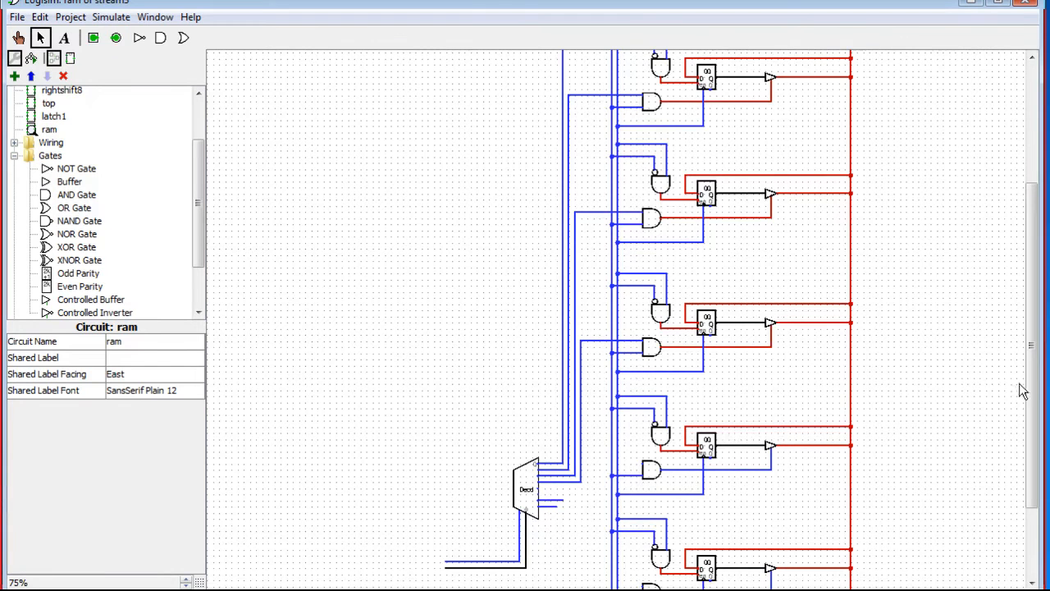
- Remove the two leftover decoder wire stubs and wire the fifth and sixth outputs to the lower AND gates of the two lowest stages
scroll(1021, 391, down, 3)
drag(572, 413, 643, 358)
click(875, 564)
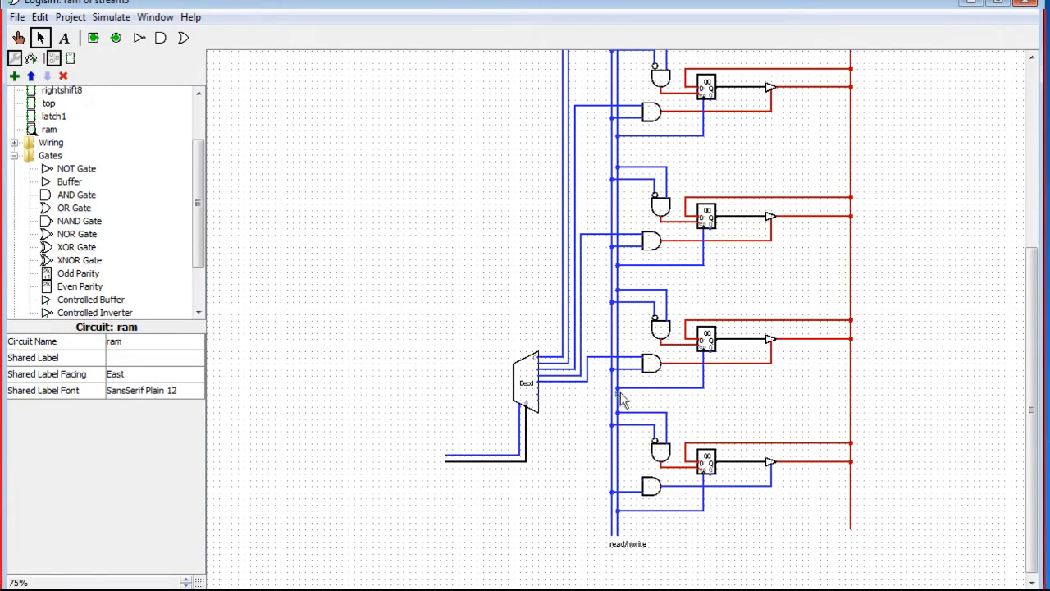
drag(540, 388, 643, 479)
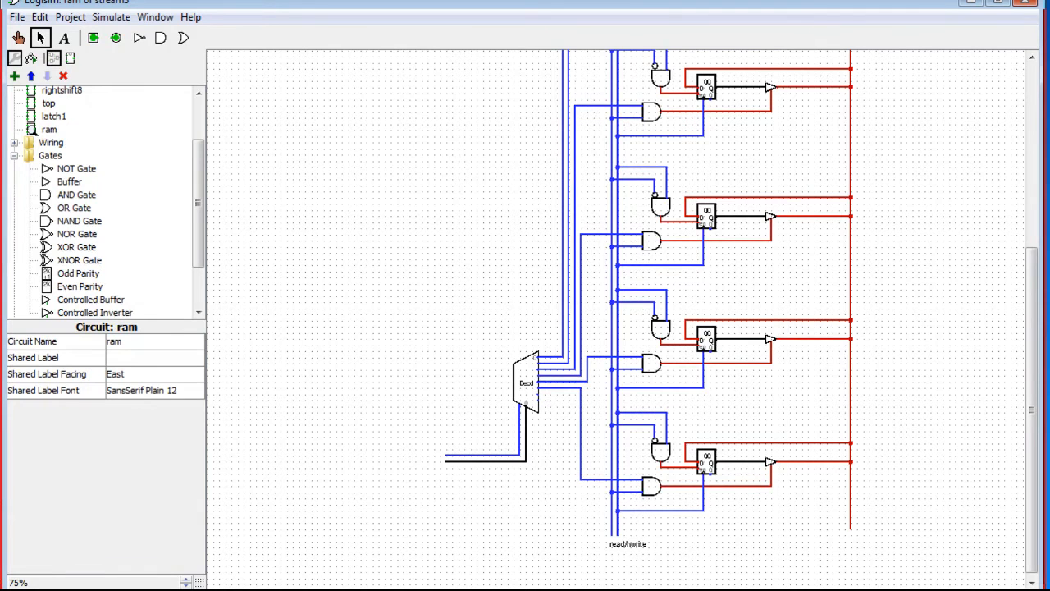
- Extend the lower ends of the two blue vertical lines leftward and down past the read/nwrite label
mouse_move(1032, 429)
mouse_down()
mouse_move(1032, 441)
mouse_move(1034, 344)
mouse_move(1035, 447)
mouse_move(1034, 233)
mouse_move(1037, 416)
mouse_up()
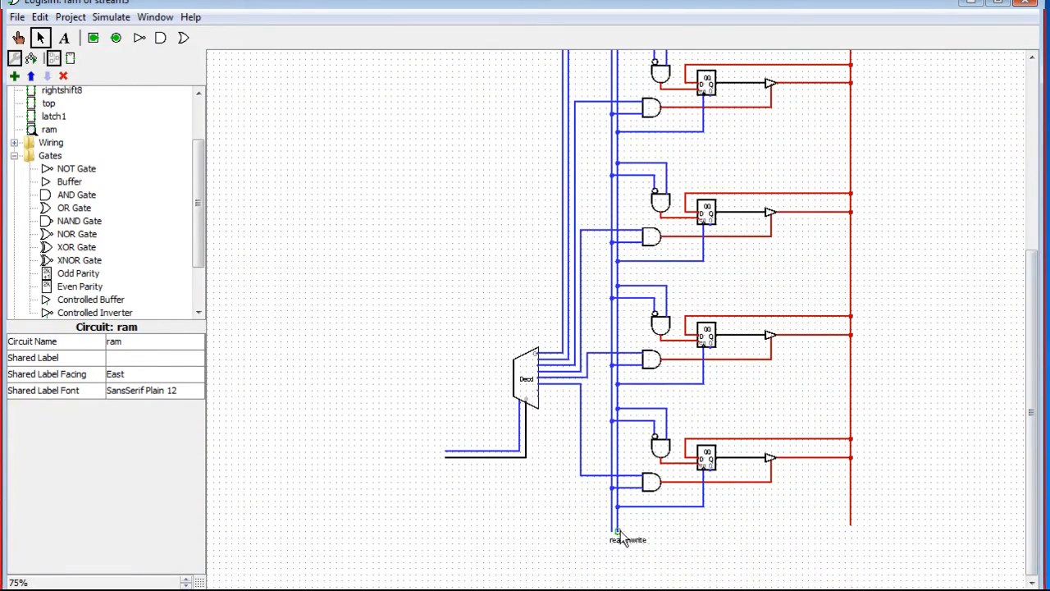
mouse_move(619, 533)
mouse_down()
mouse_move(618, 557)
mouse_move(571, 534)
mouse_move(614, 557)
mouse_move(568, 568)
mouse_up()
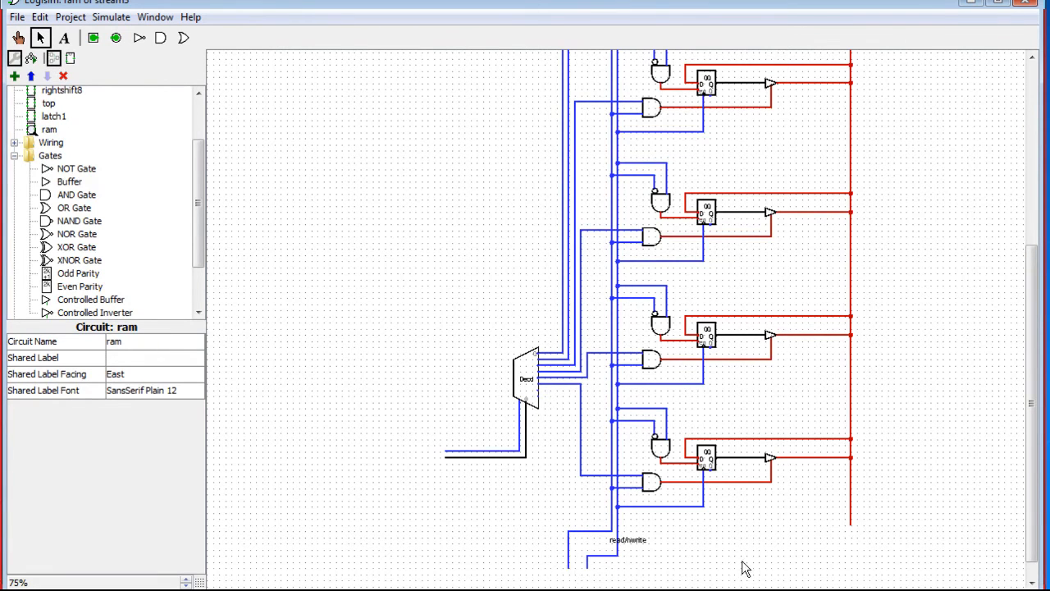
- Extend the lower end of the vertical data bus down and to the right, and lengthen the decoder's enable wire slightly leftward
drag(854, 524, 880, 541)
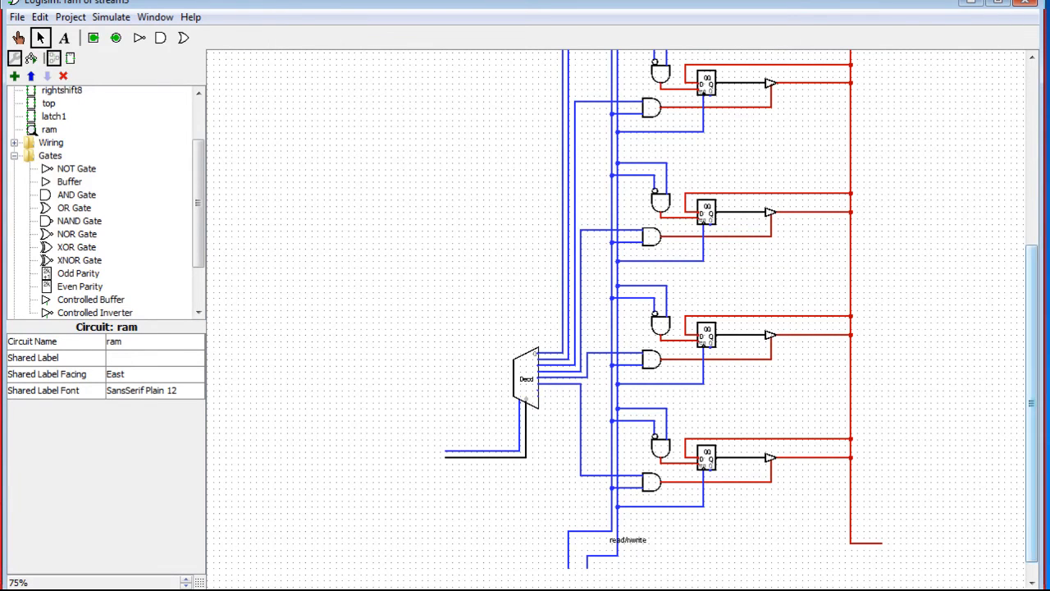
scroll(1040, 531, down, 1)
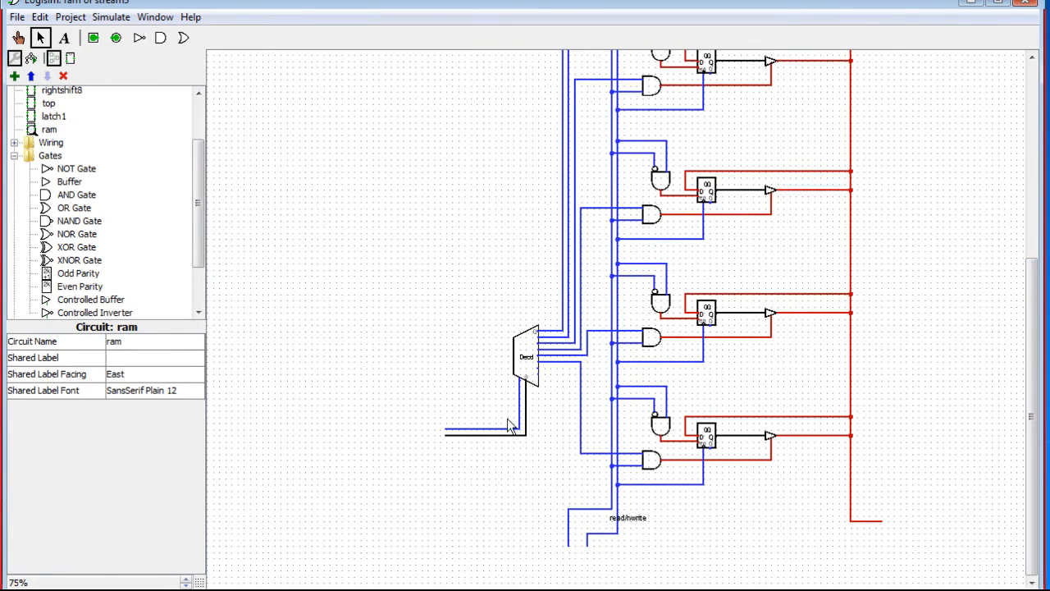
drag(1028, 475, 1021, 518)
drag(446, 429, 440, 430)
mouse_move(1031, 433)
mouse_down()
mouse_move(1029, 252)
mouse_move(1031, 485)
mouse_move(1031, 446)
mouse_up()
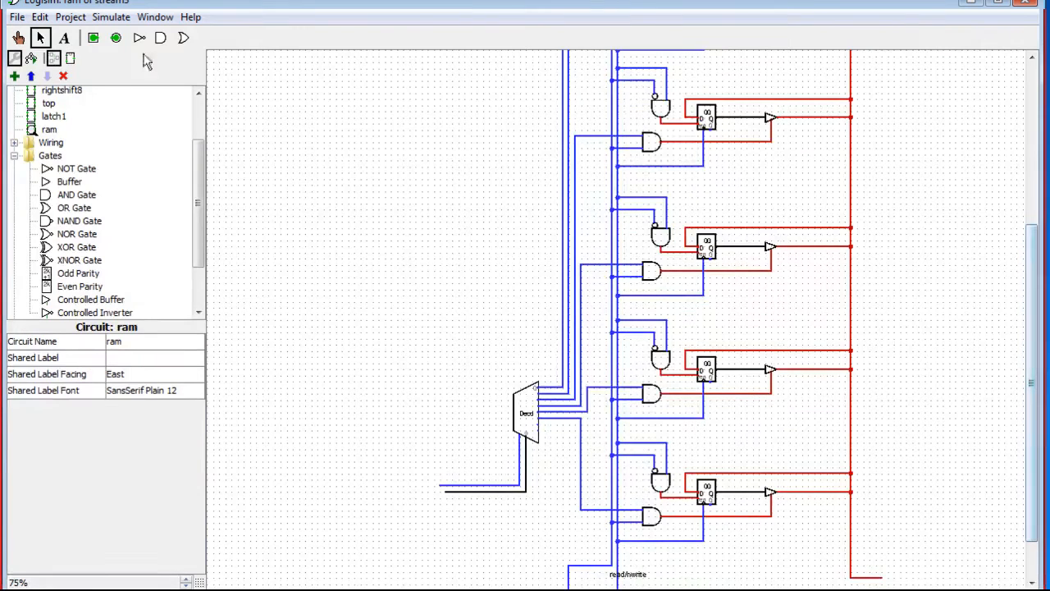
- Add an output pin at the end of the data bus and position it just below the last cell
click(118, 41)
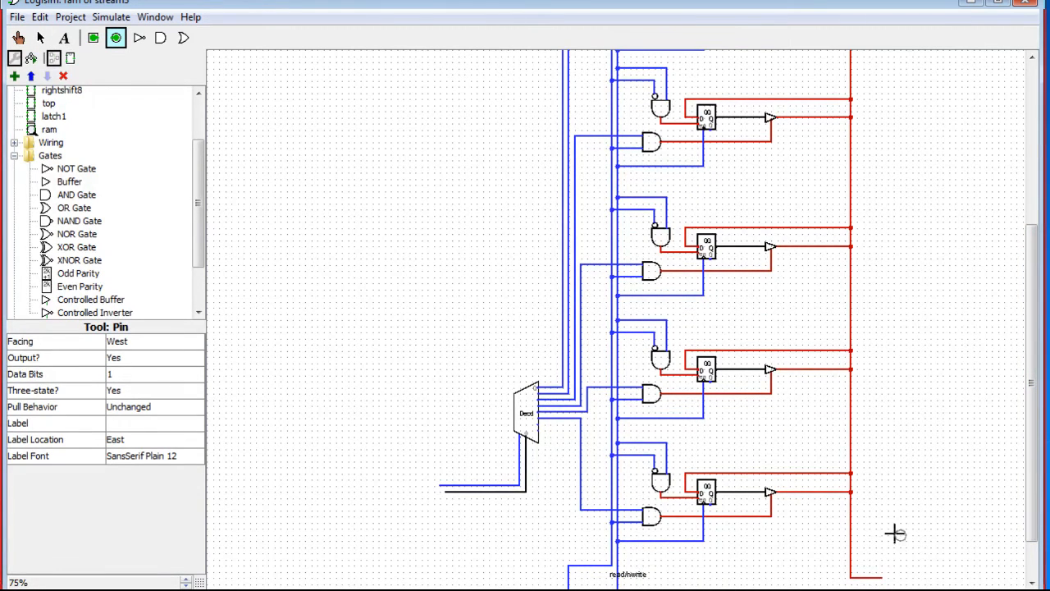
click(888, 578)
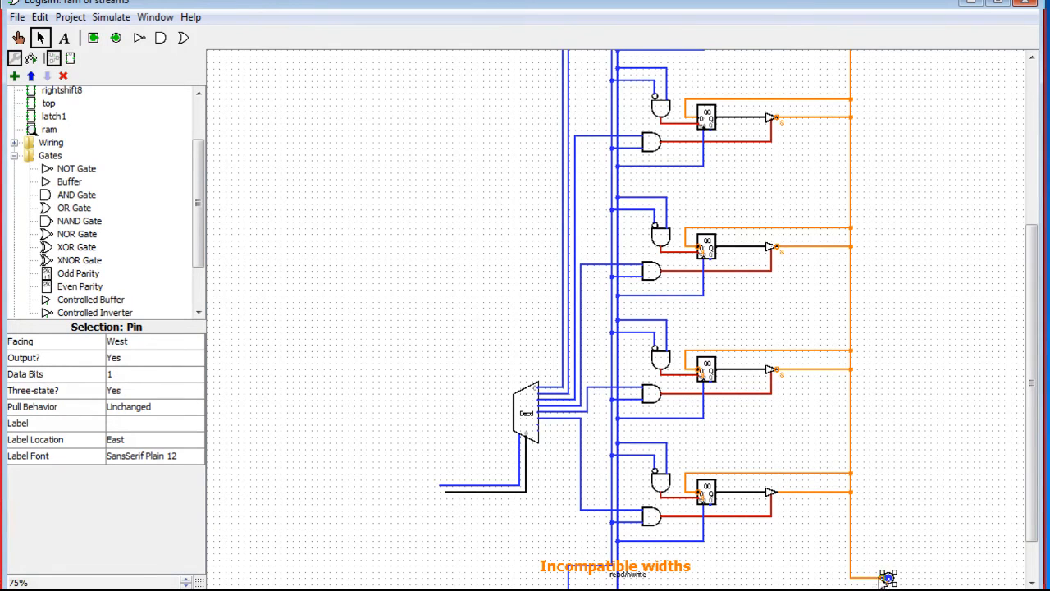
mouse_move(892, 581)
mouse_down()
mouse_move(907, 546)
mouse_move(898, 567)
mouse_up()
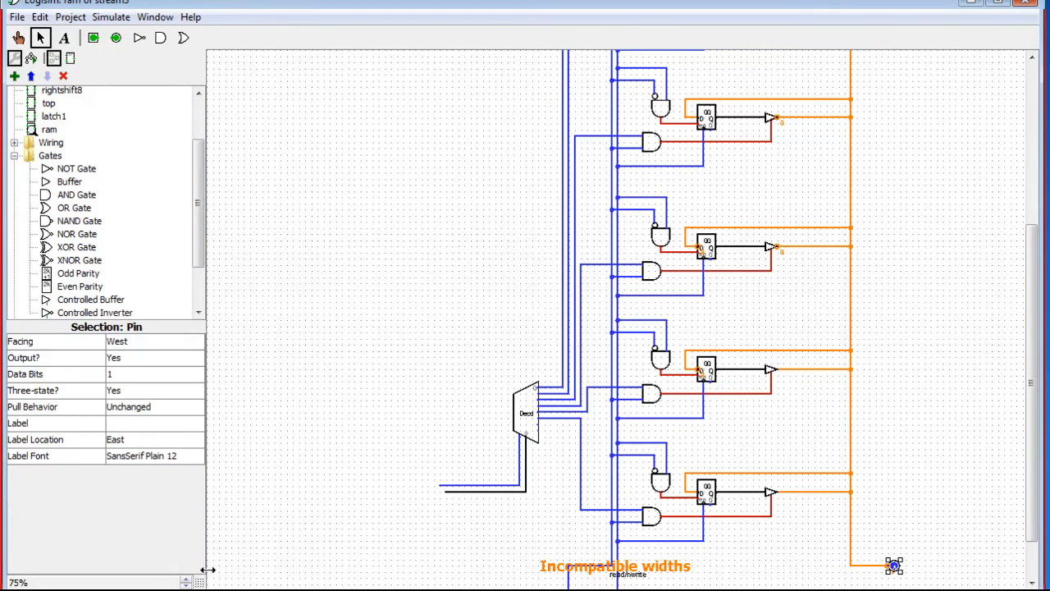
click(185, 579)
drag(1032, 352, 1032, 484)
drag(867, 582, 1032, 579)
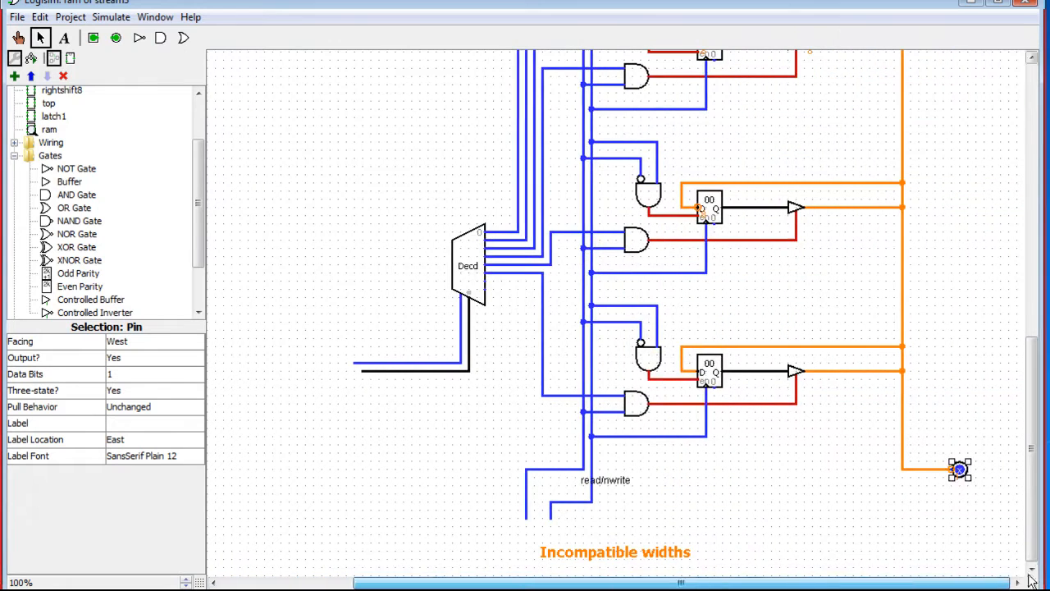
drag(959, 469, 930, 493)
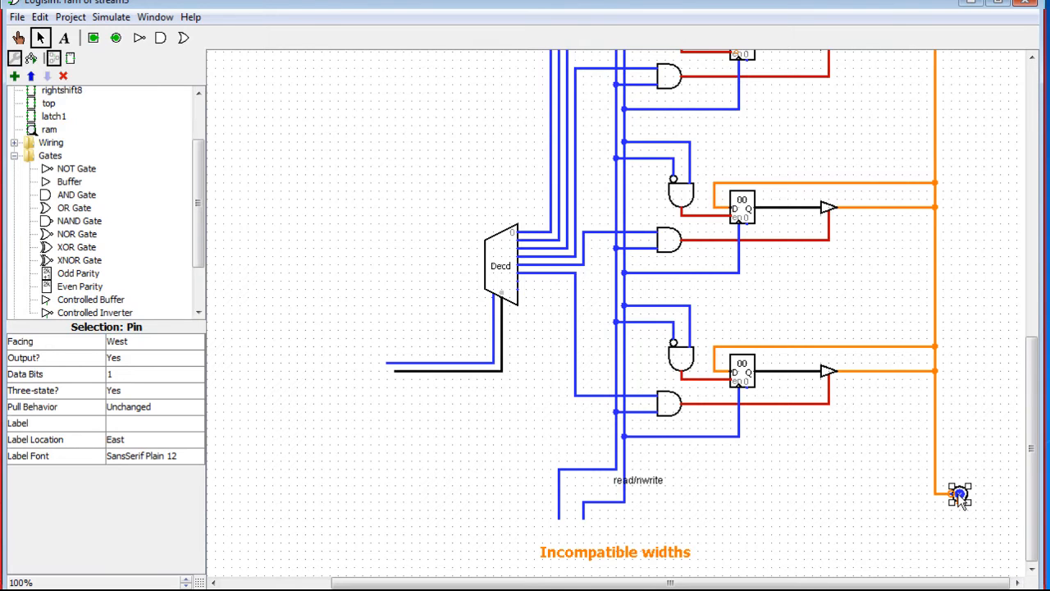
- Set the data bus output pin's data bits to 8
click(134, 374)
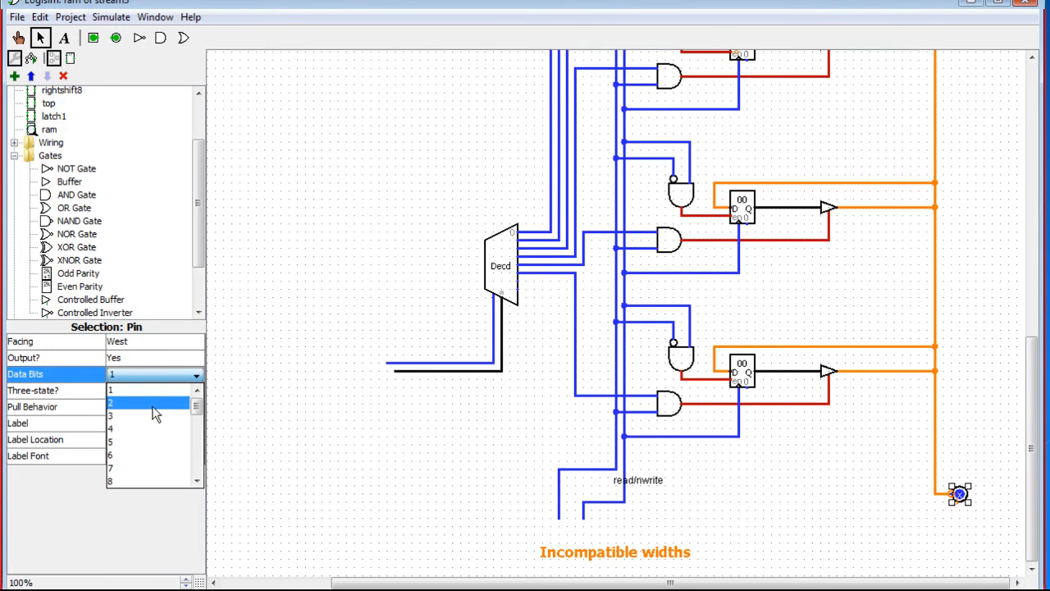
click(138, 482)
scroll(841, 507, right, 3)
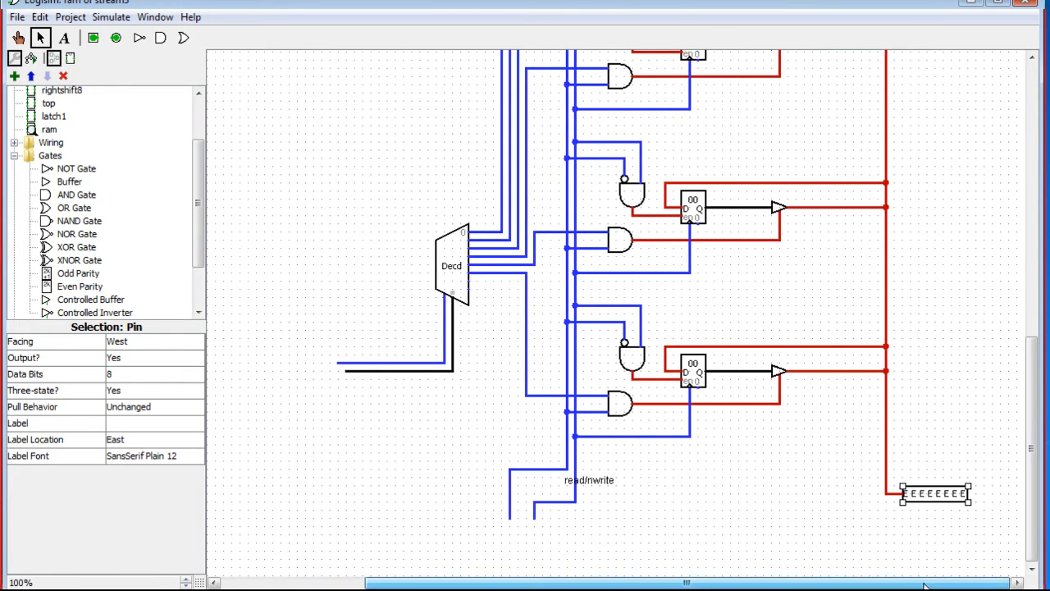
click(989, 511)
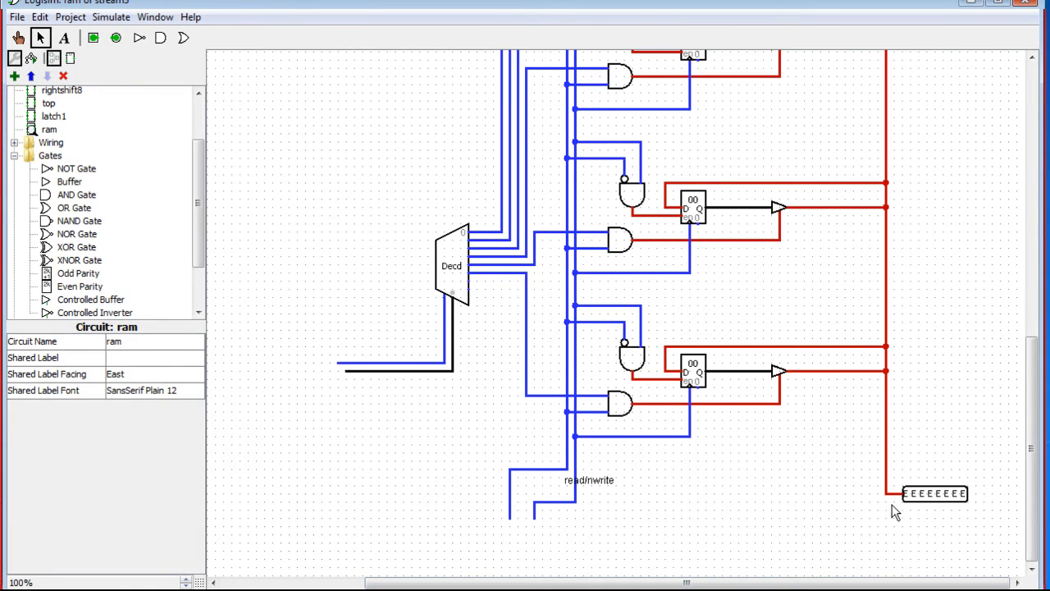
- Straighten the bottom end of the clock line feeding the registers so it runs straight down past the read/nwrite label
click(535, 504)
click(534, 508)
click(534, 508)
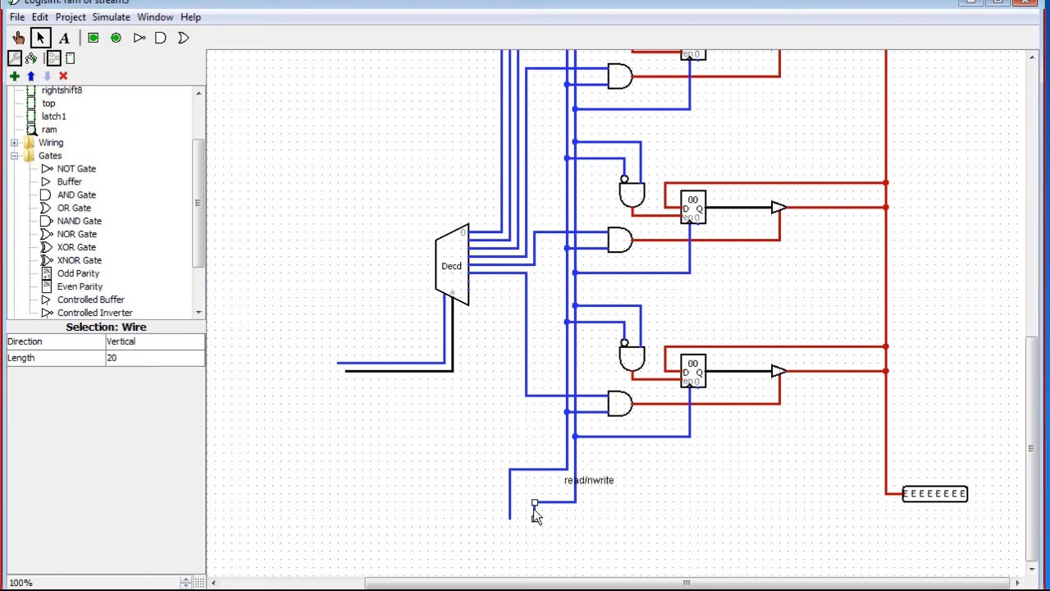
drag(534, 506, 574, 513)
click(576, 510)
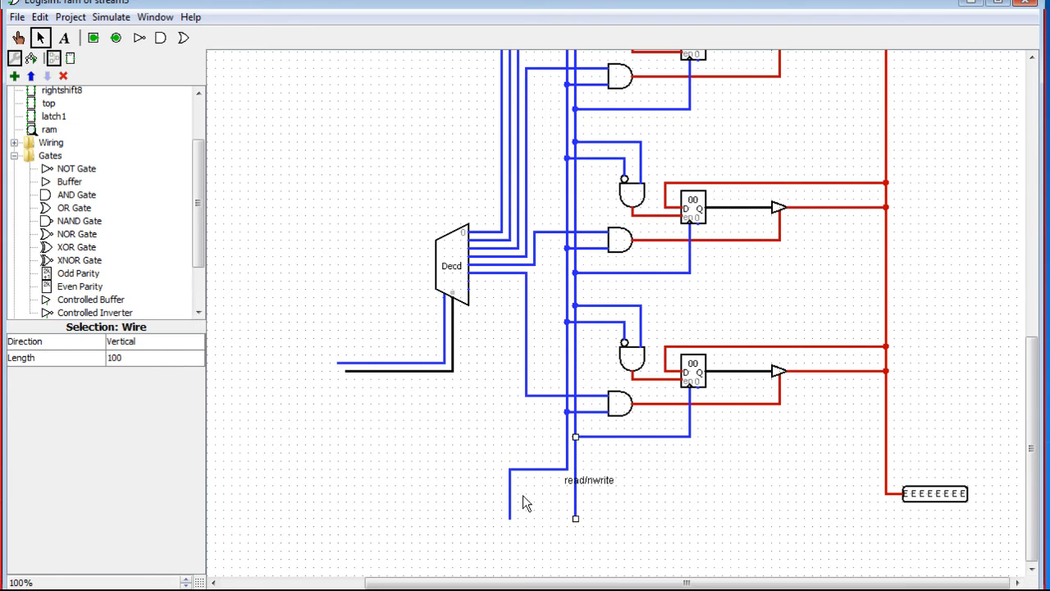
click(558, 469)
- Space the decoder's two input wires apart by moving the select wire lower, and align the enable wire's left end with it
drag(337, 361, 362, 364)
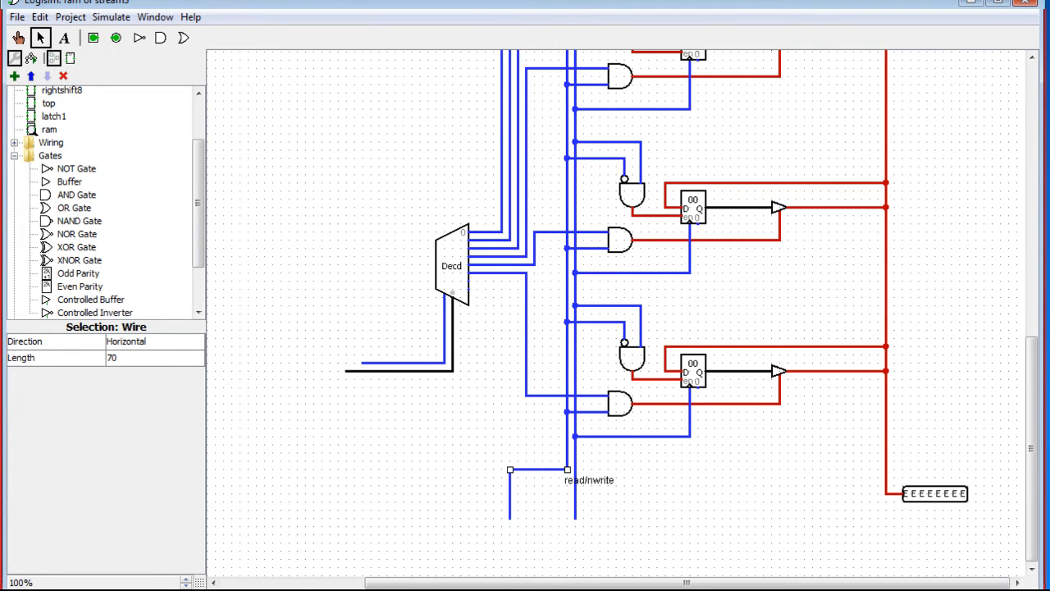
mouse_move(1034, 460)
mouse_down()
mouse_move(1025, 202)
mouse_move(1036, 480)
mouse_up()
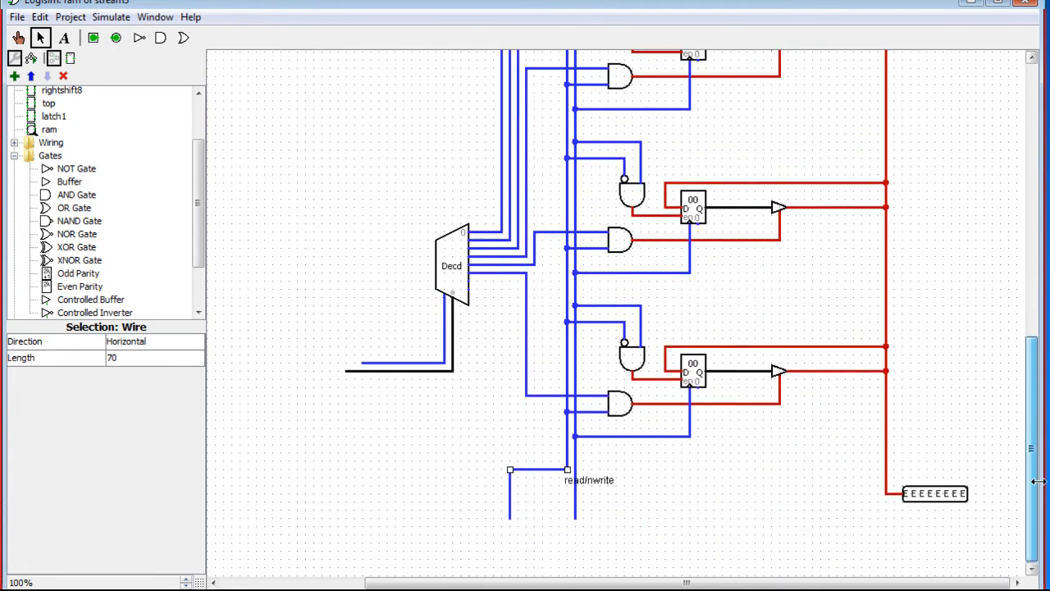
click(441, 457)
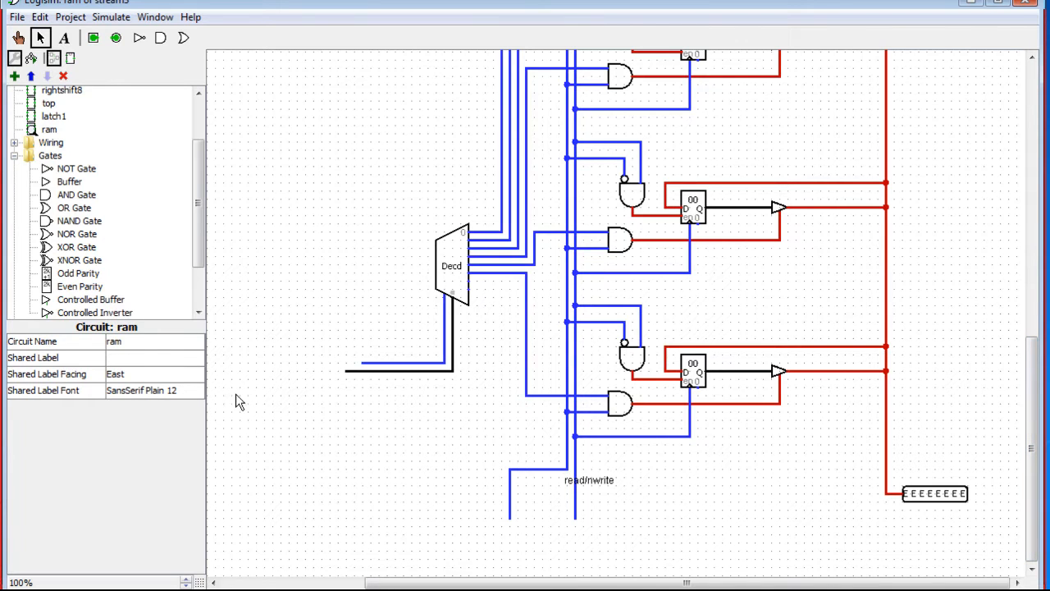
drag(411, 370, 411, 387)
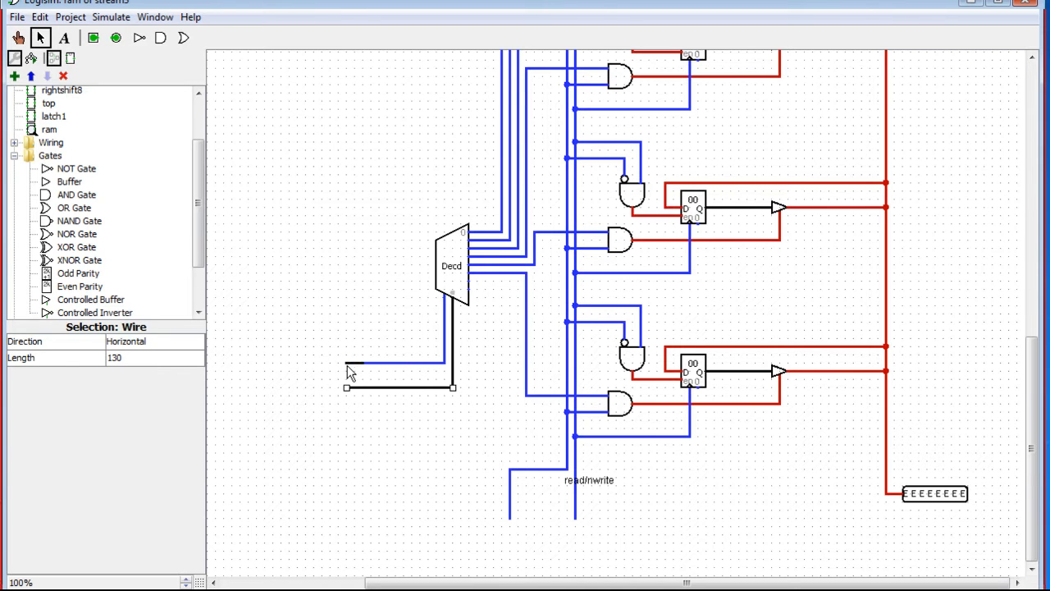
- Attach a 1-bit input pin to the decoder's enable wire and a 3-bit input pin to its select wire
click(116, 38)
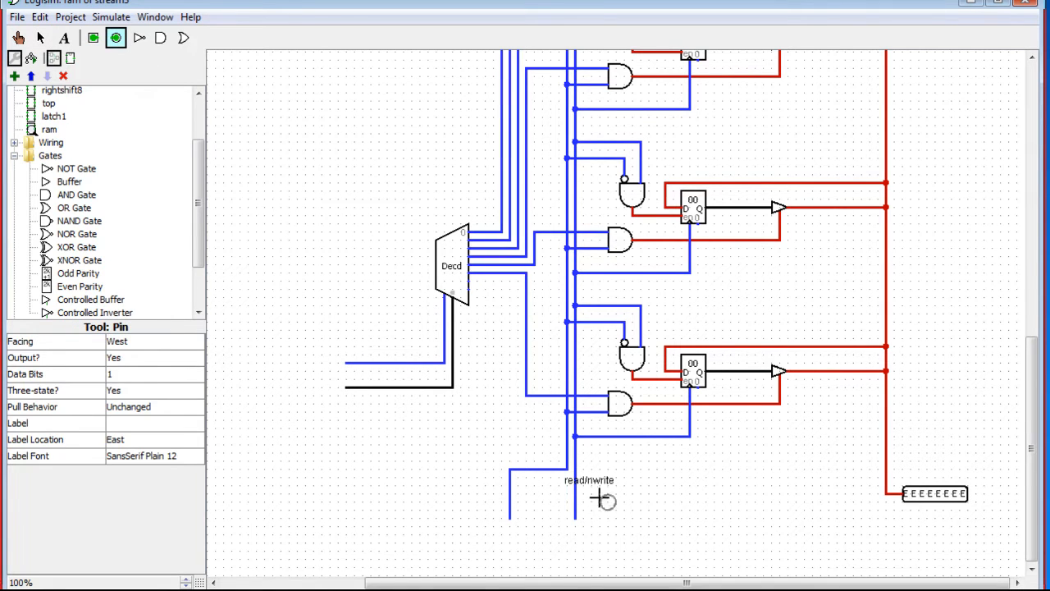
click(93, 38)
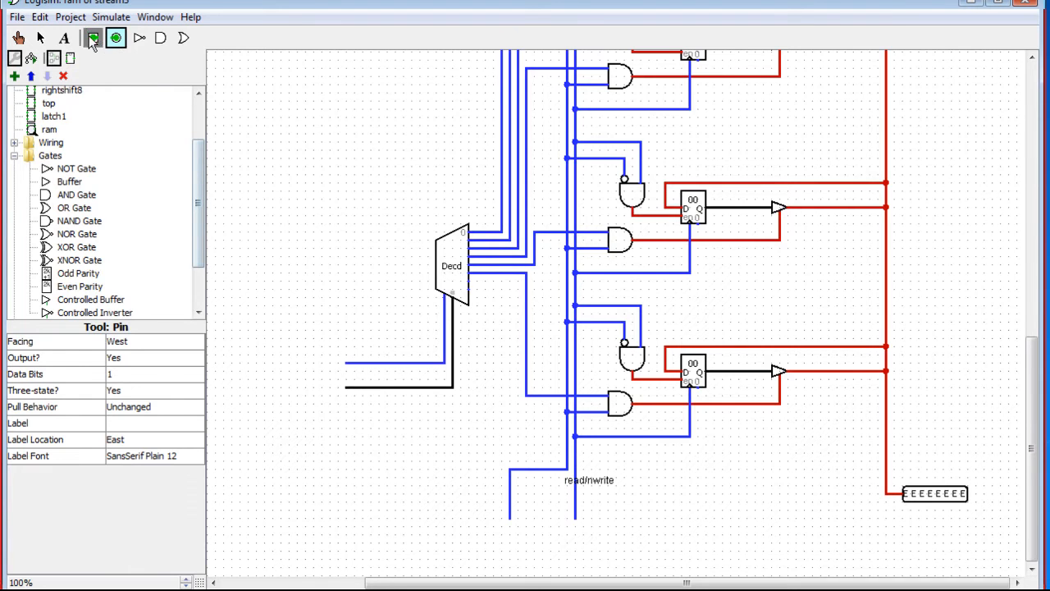
click(343, 358)
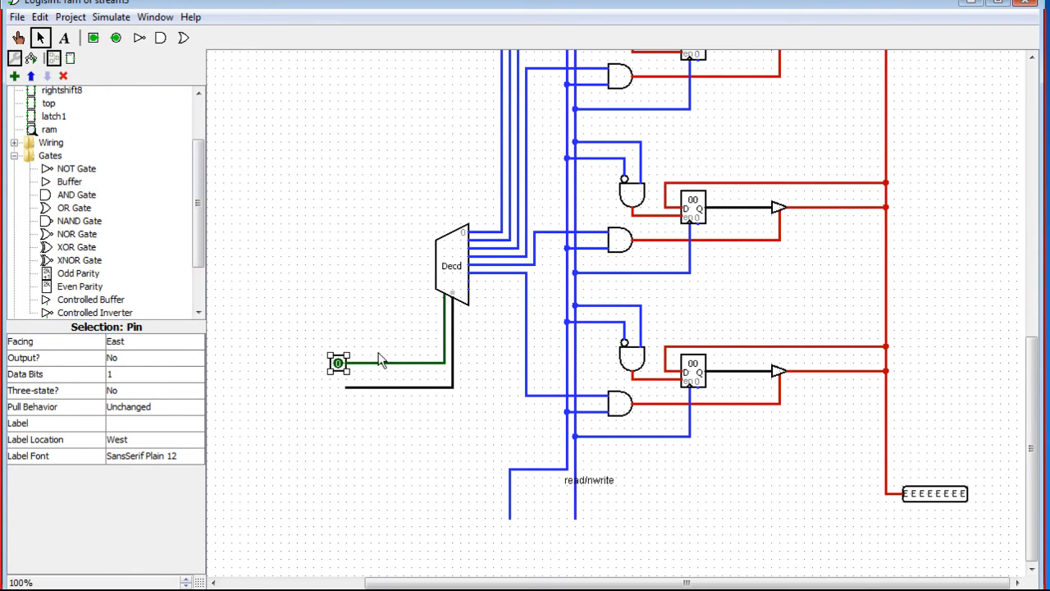
click(93, 38)
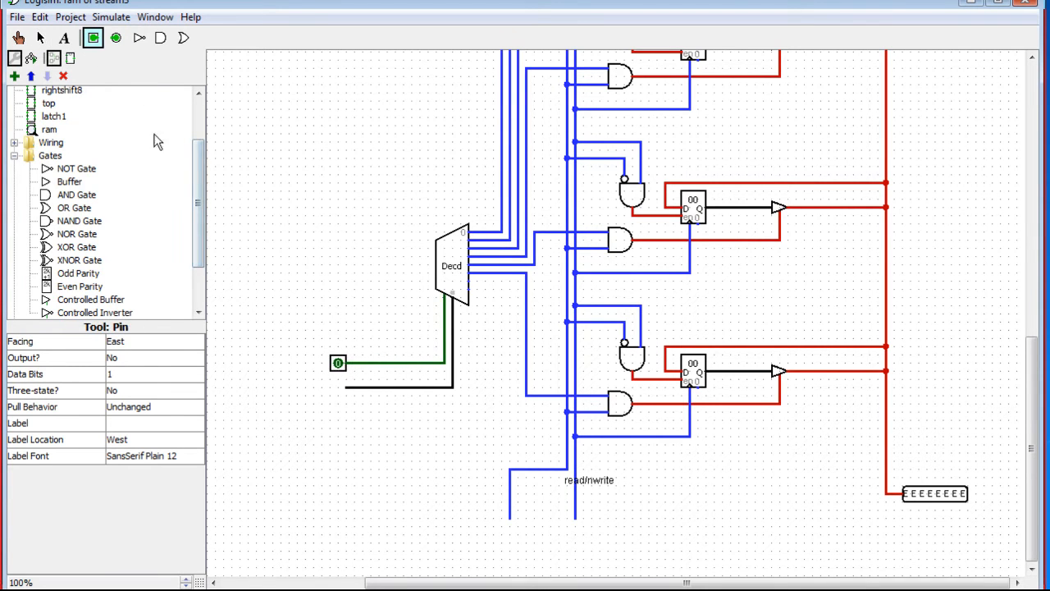
click(343, 387)
click(114, 375)
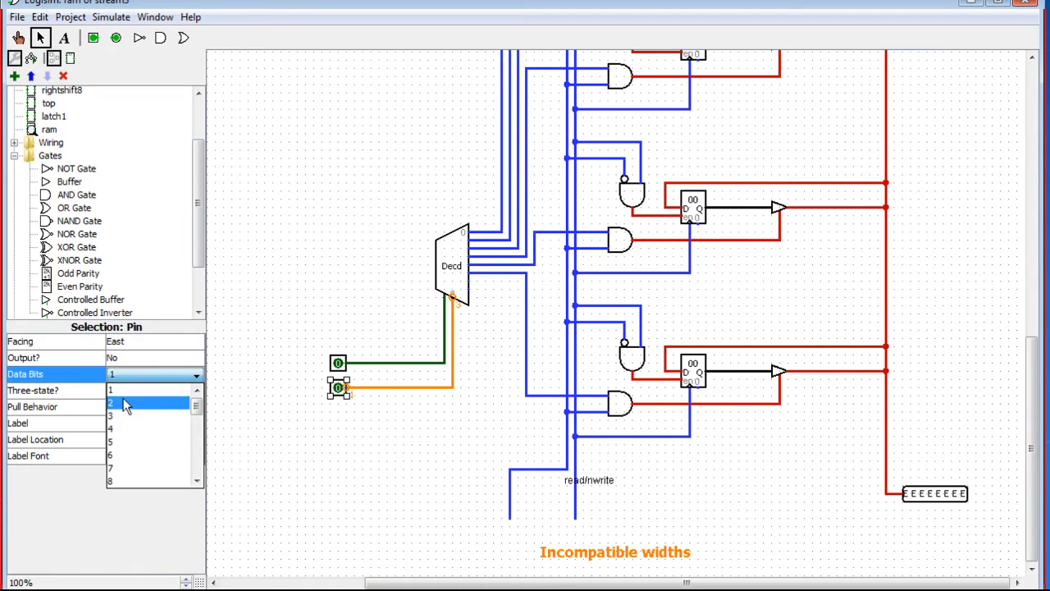
click(120, 416)
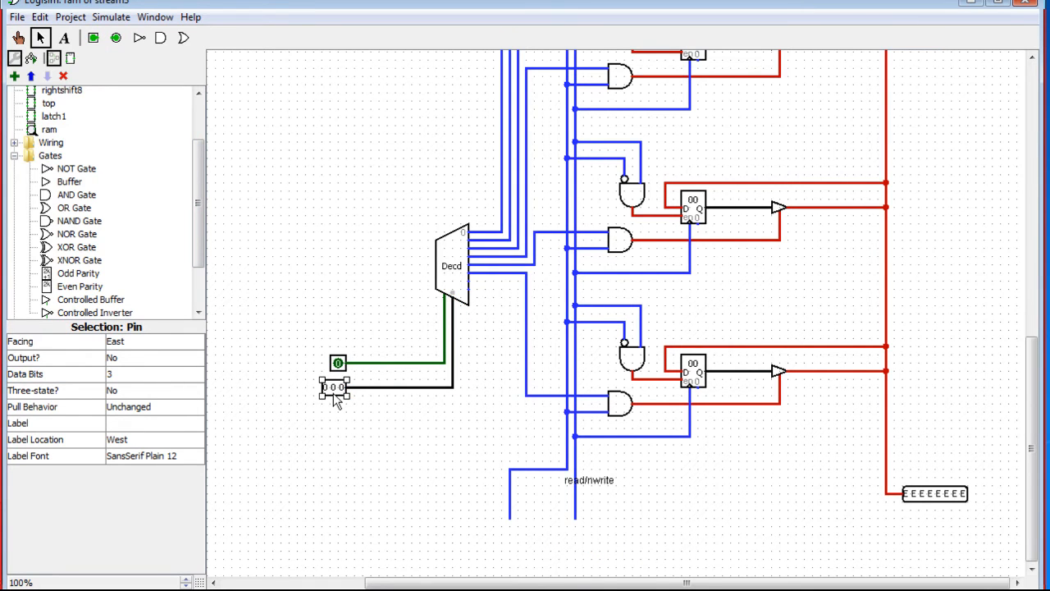
- Duplicate the 1-bit input pin and place north-facing copies at the lower ends of the read/nwrite and clock lines
click(341, 365)
key(ctrl+d)
drag(347, 373, 581, 548)
key(Up)
key(ctrl+d)
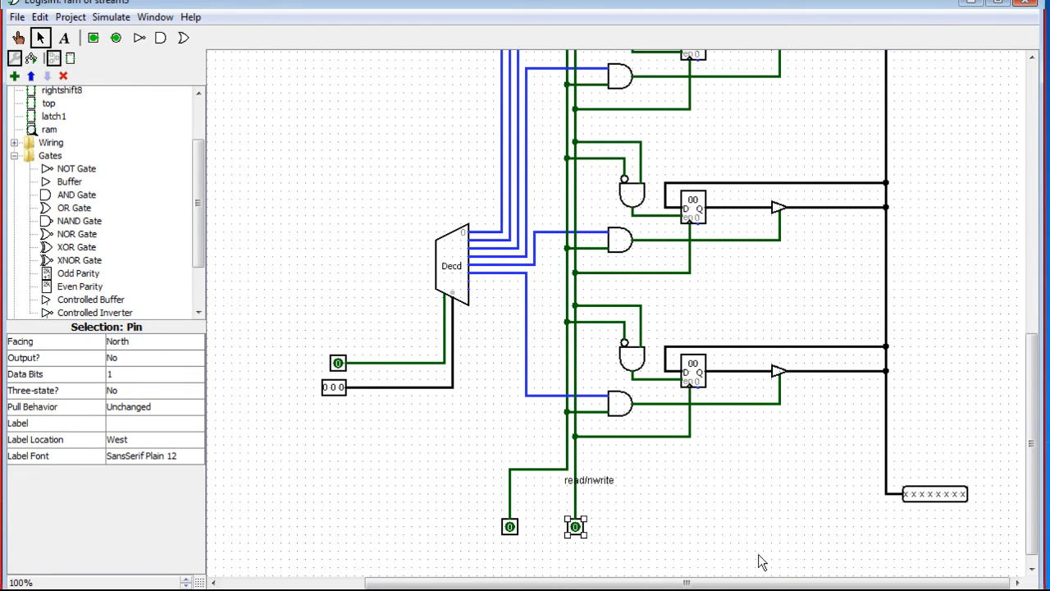
- Test the circuit by setting the decoder's enable pin to 1, tracing the signal to the top cell, and setting the clock pin to 1
drag(1031, 459, 1014, 480)
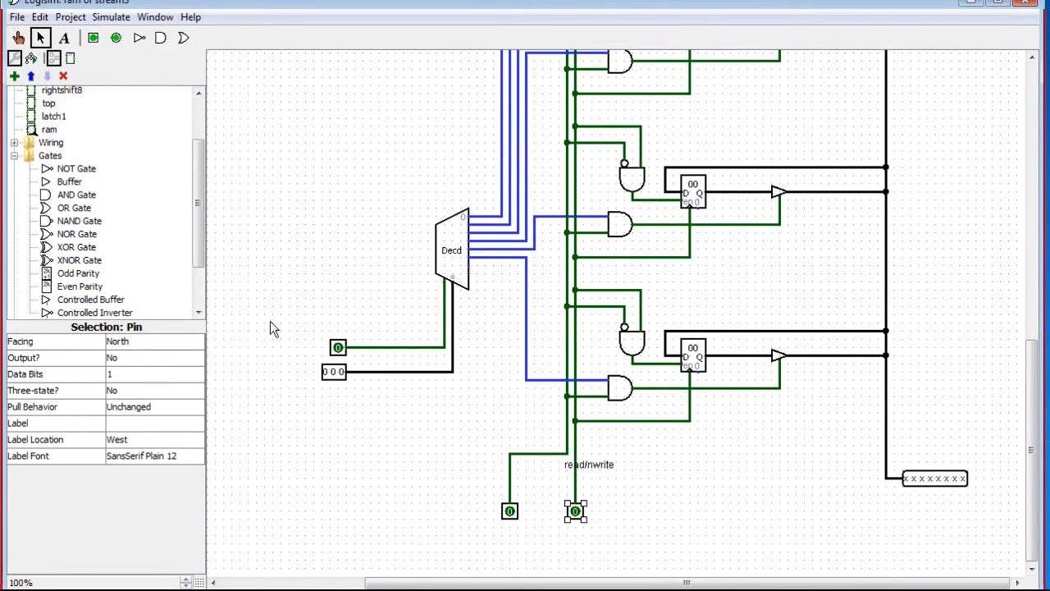
click(18, 37)
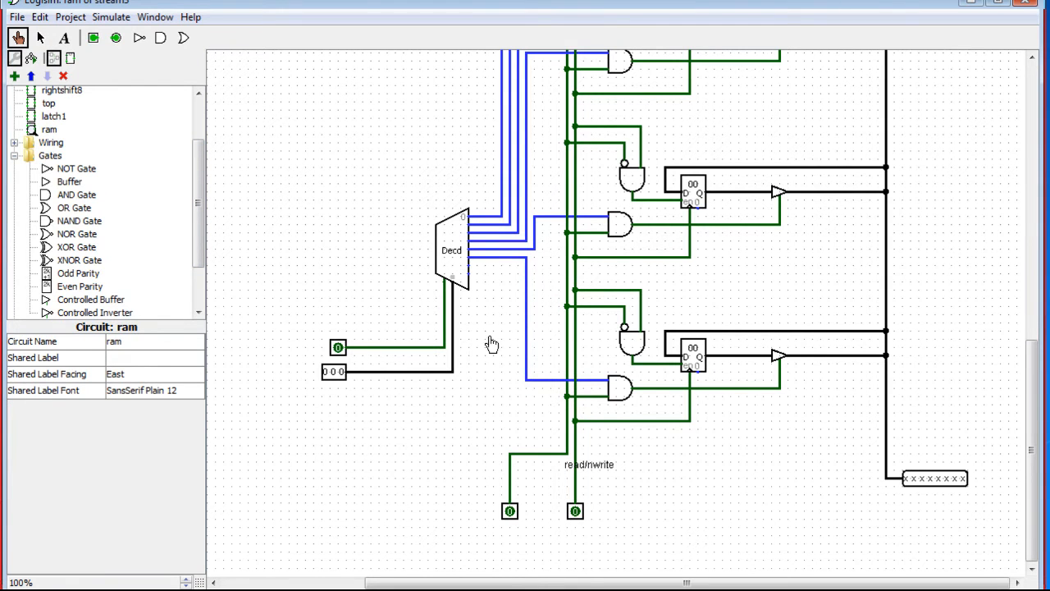
click(338, 348)
drag(1032, 456, 1025, 164)
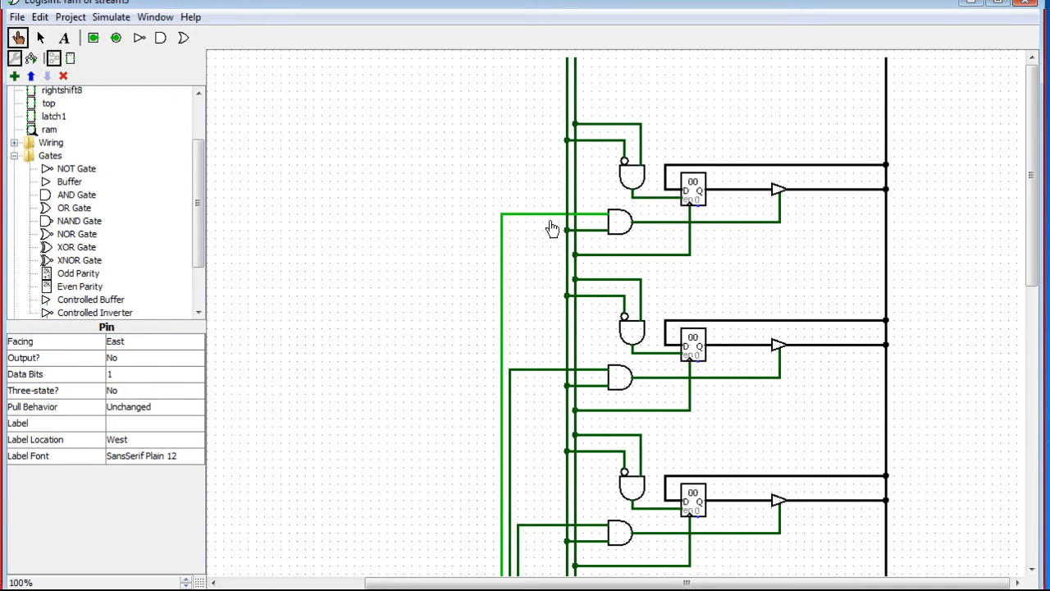
drag(1032, 254, 1040, 531)
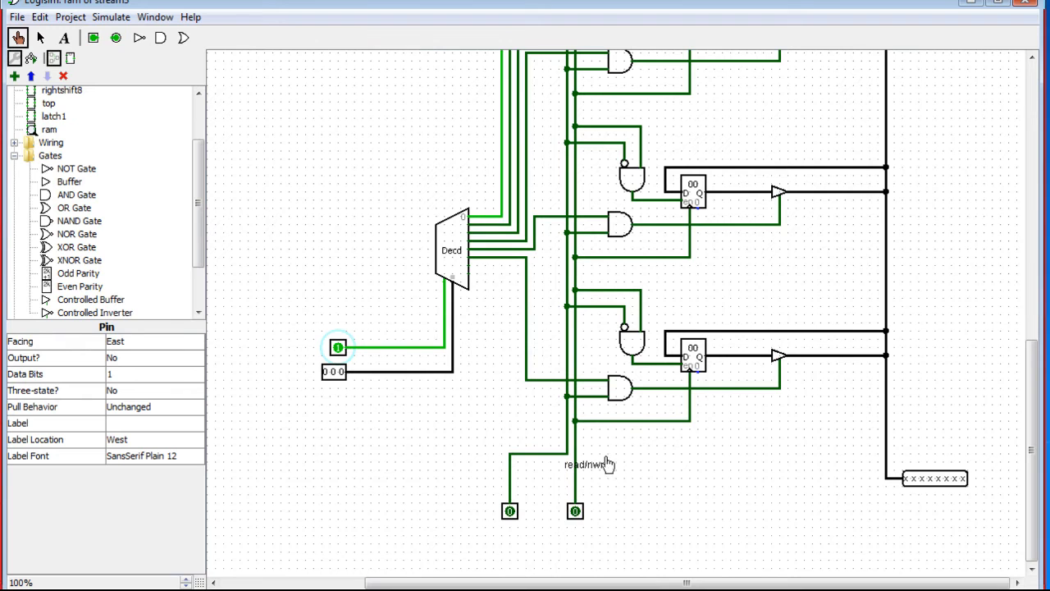
click(575, 511)
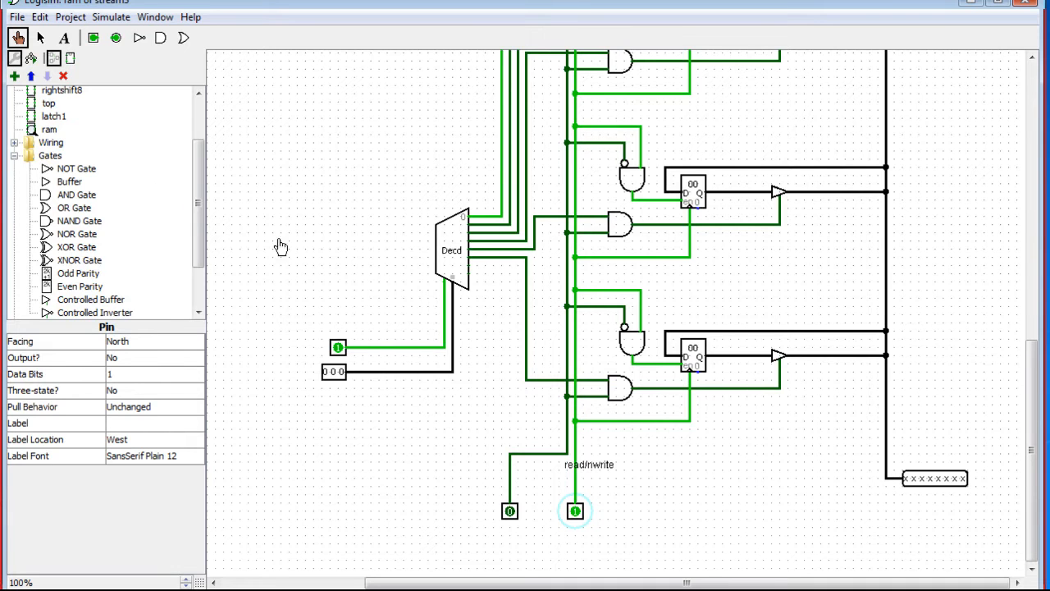
- In the bottom cell, reconnect the write-enable AND gate's non-inverted input from the clock line to the cell's decoder output wire
click(40, 38)
click(606, 292)
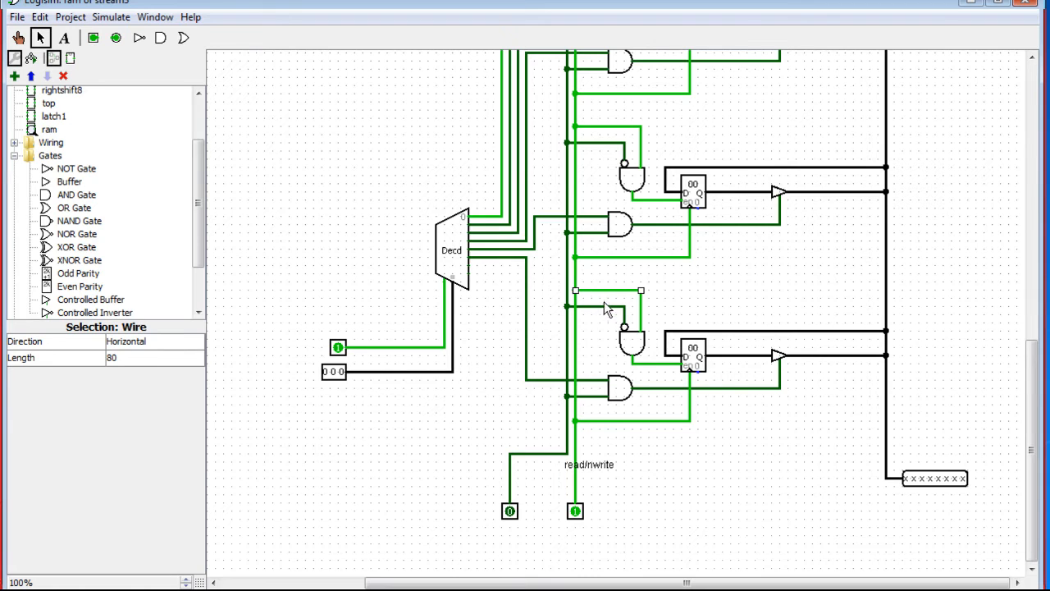
key(Delete)
drag(641, 291, 595, 381)
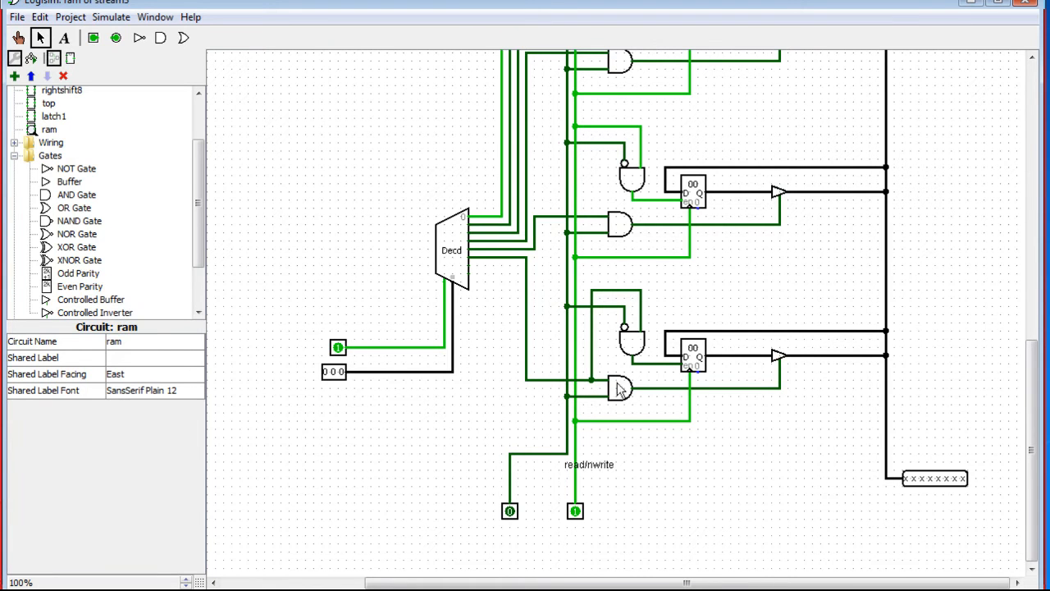
- Rewire the write-enable AND gates of the fifth and fourth cells from the top to their decoder output wires instead of the clock line
scroll(1032, 568, up, 5)
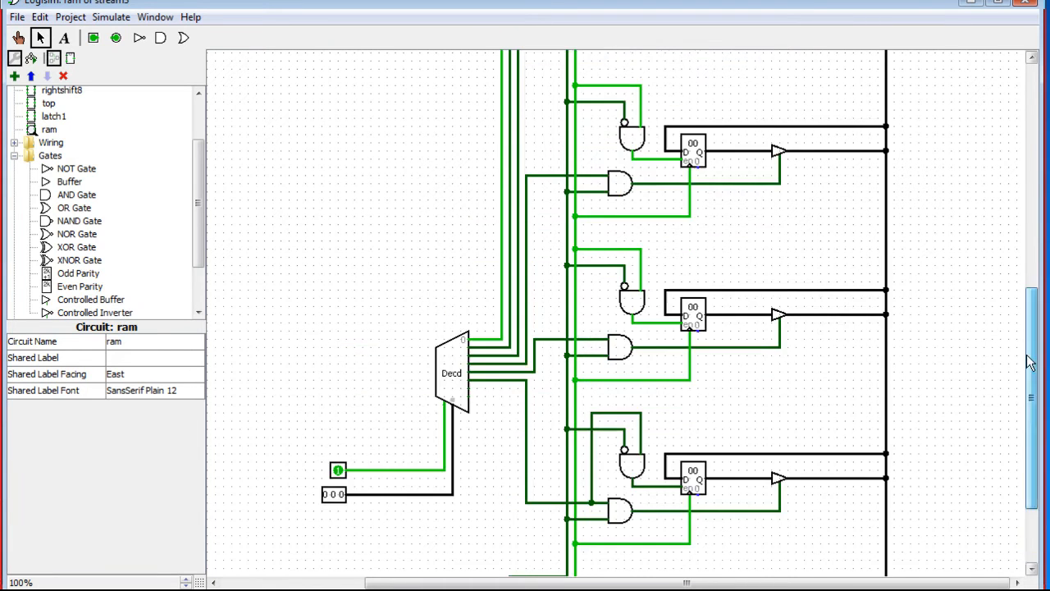
click(617, 254)
key(Delete)
mouse_move(640, 252)
mouse_down()
mouse_move(596, 300)
mouse_move(592, 343)
mouse_up()
scroll(1032, 394, up, 9)
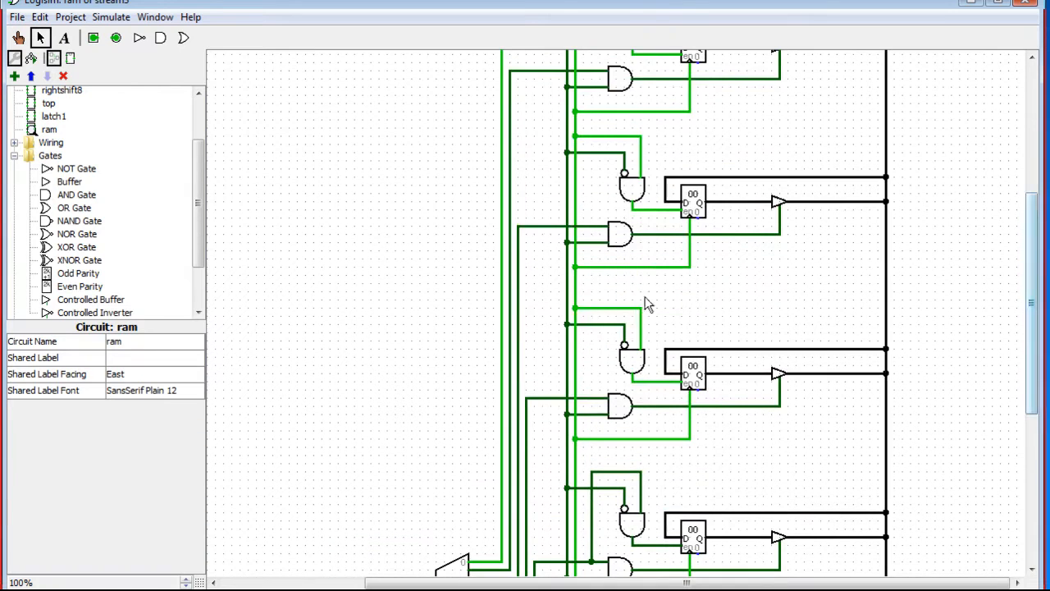
click(615, 308)
key(Delete)
drag(597, 371, 591, 398)
- Move the write-enable AND gate connections of the third and second cells from the clock line to their decoder output wires
drag(1031, 335, 1027, 285)
scroll(1027, 285, down, 3)
click(617, 335)
key(Delete)
drag(640, 334, 592, 424)
click(621, 179)
key(Delete)
drag(640, 179, 597, 278)
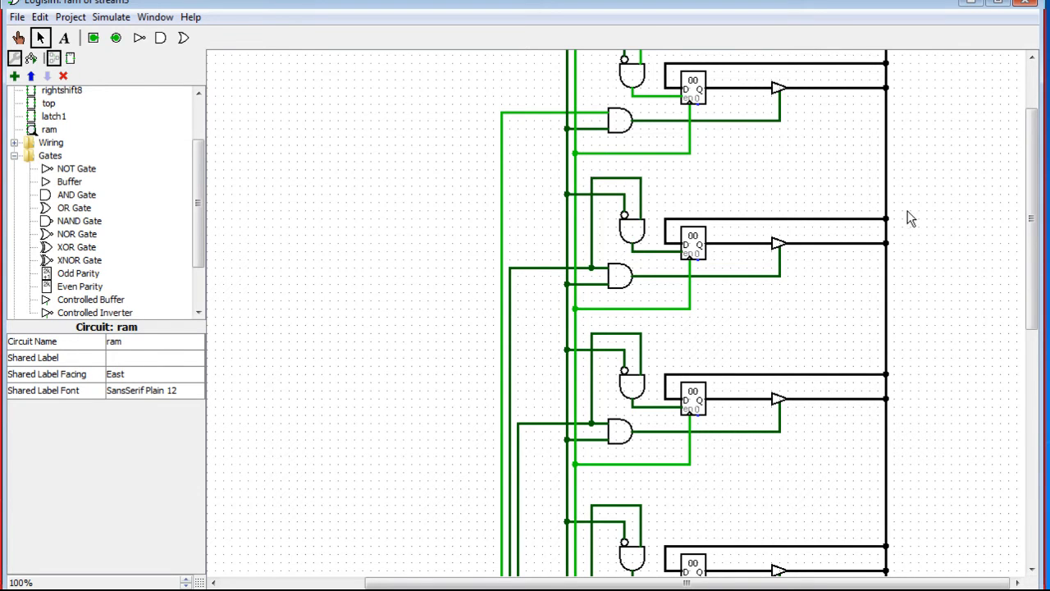
- In the top cell, replace the write-enable AND gate's clock connection with a wire to the first decoder output
drag(1031, 235, 1031, 194)
click(613, 125)
key(Delete)
drag(640, 123, 596, 218)
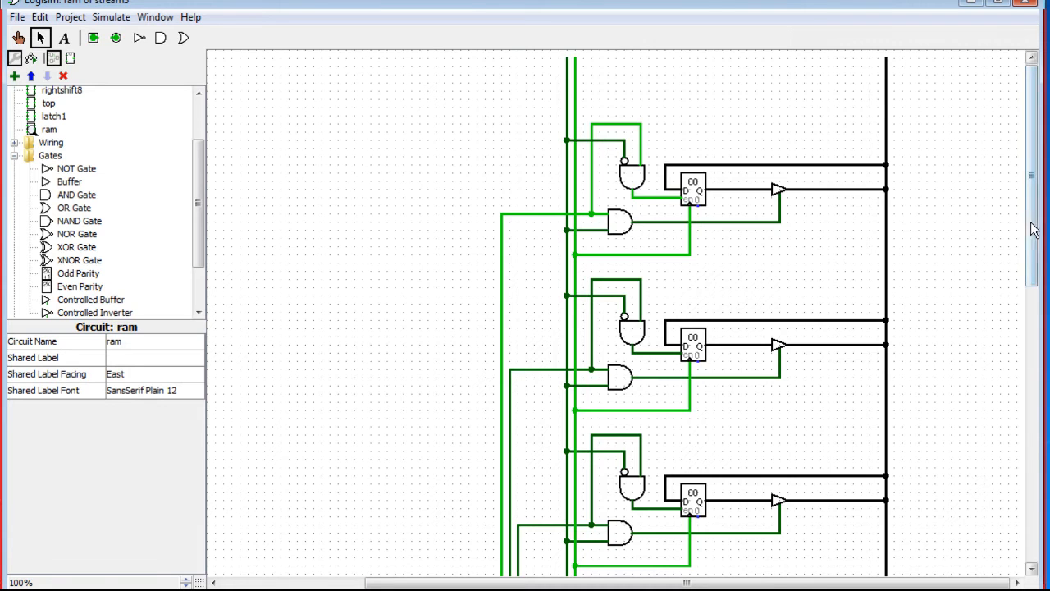
- Move the read/nwrite label above the wire of the read/write select input pin
drag(1033, 227, 1046, 513)
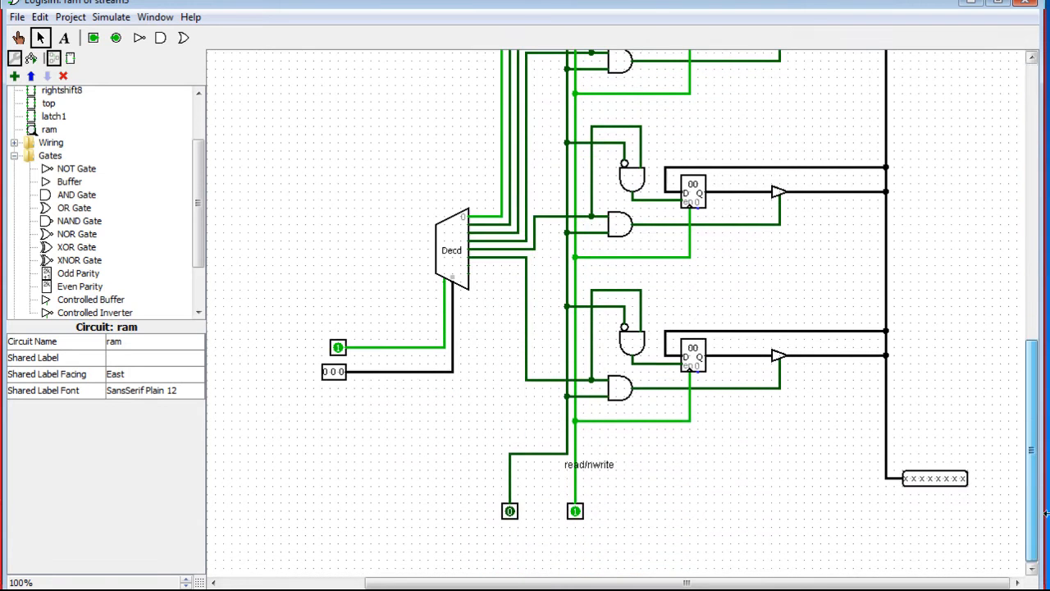
click(605, 474)
drag(604, 472, 535, 439)
- Set the clock input pin to 0 and check the first cell's register
click(577, 511)
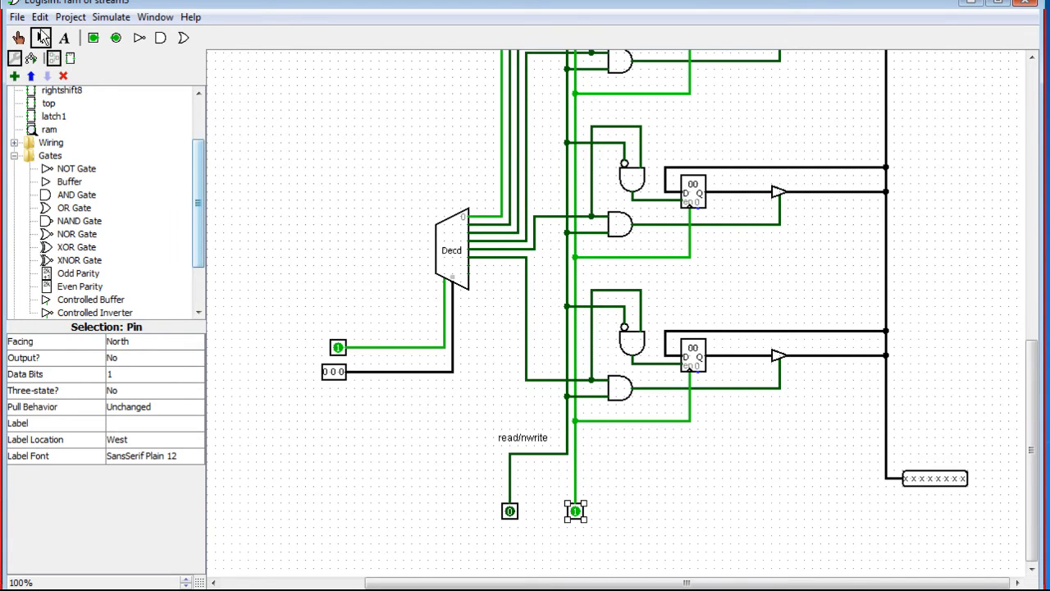
click(18, 38)
click(575, 511)
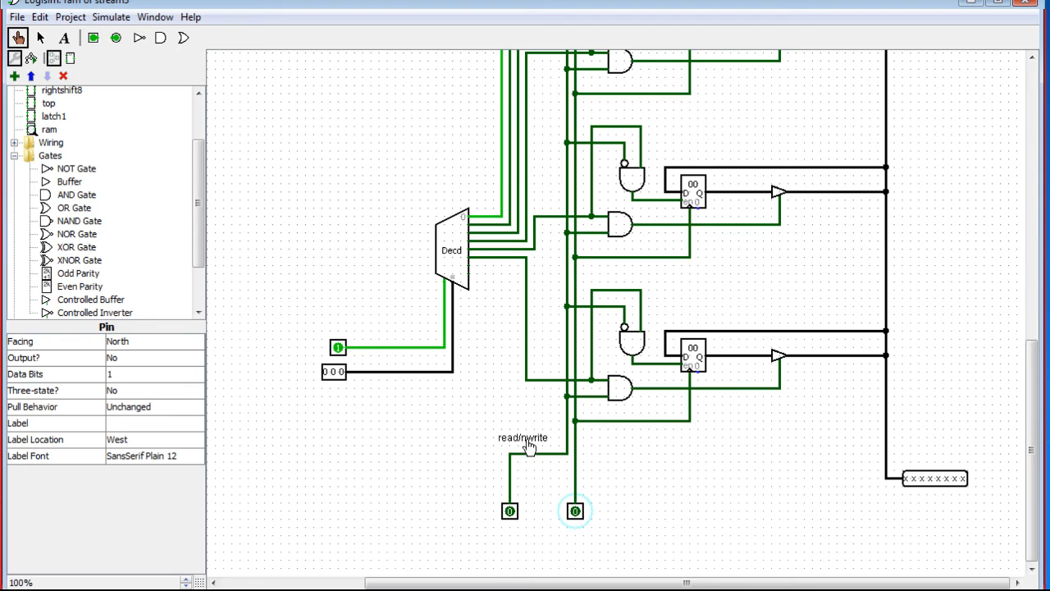
drag(1040, 513, 1025, 182)
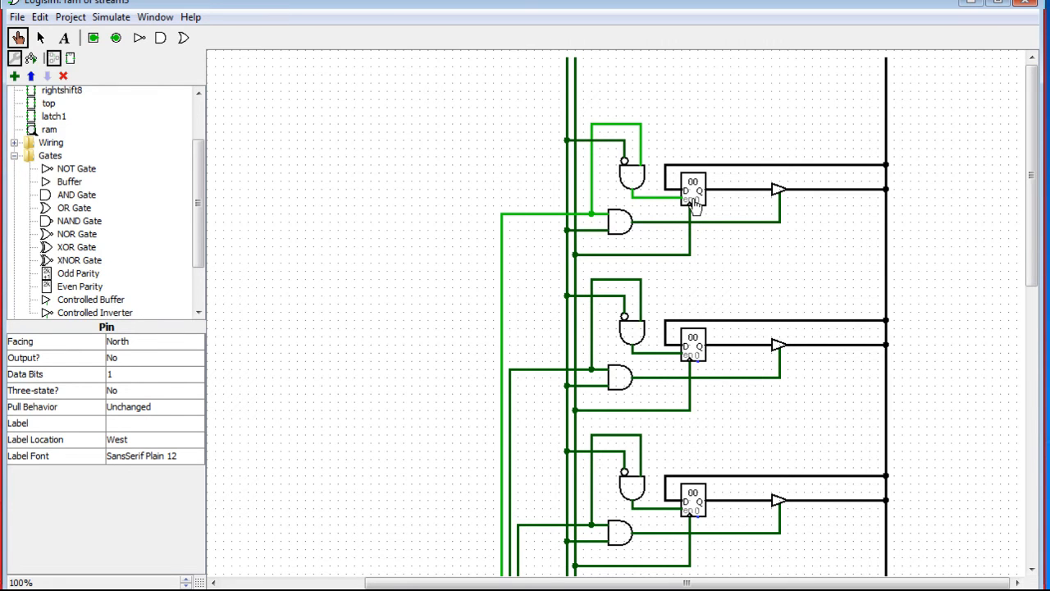
drag(1032, 181, 1037, 569)
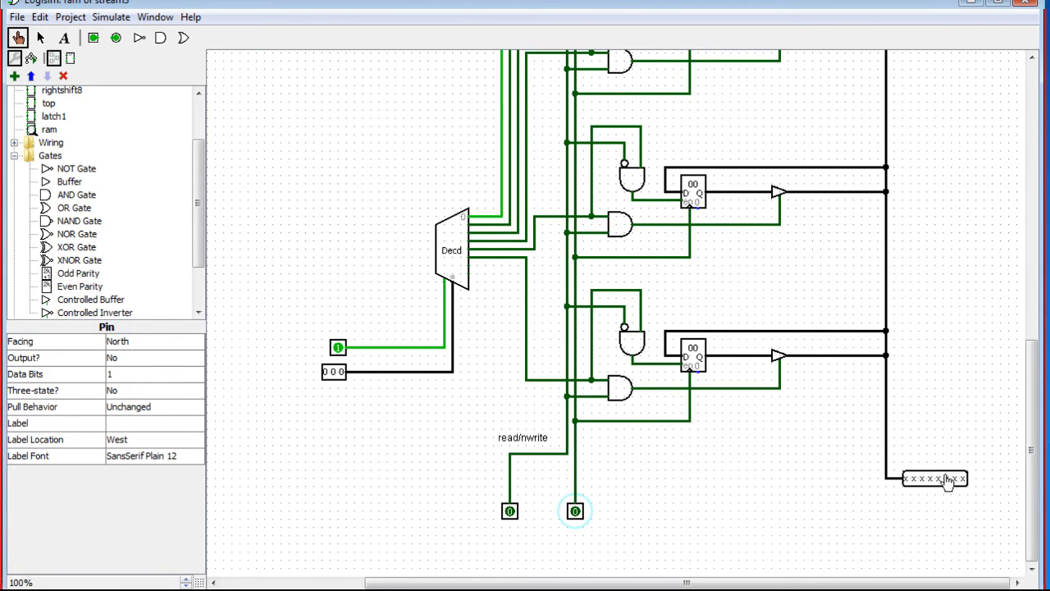
- Add an input pin near the 8-bit output and connect it to the data bus through a duplicated controlled buffer
click(94, 40)
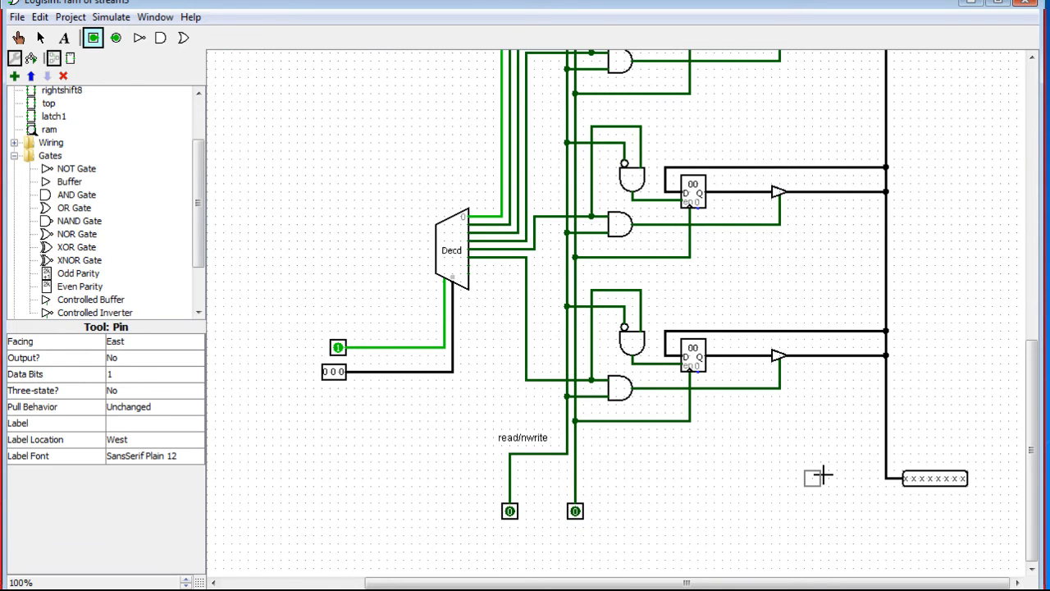
click(776, 474)
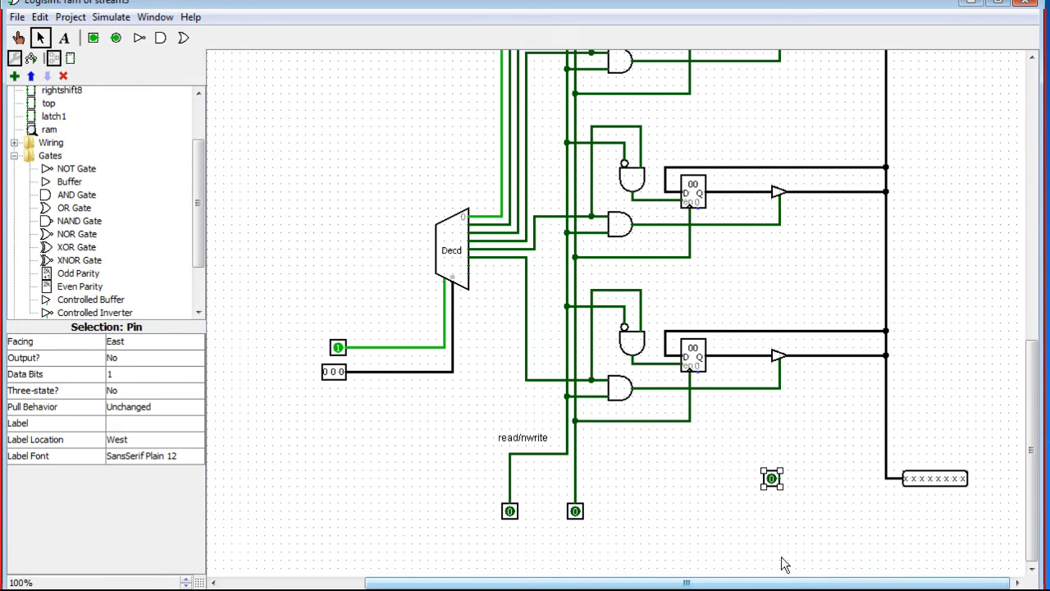
drag(773, 484, 741, 484)
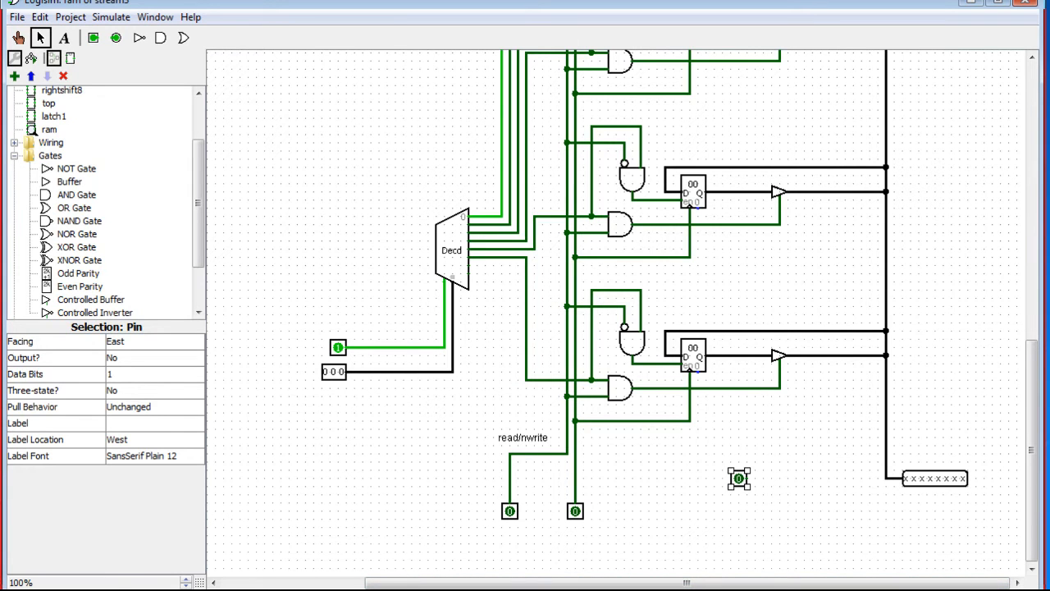
click(781, 357)
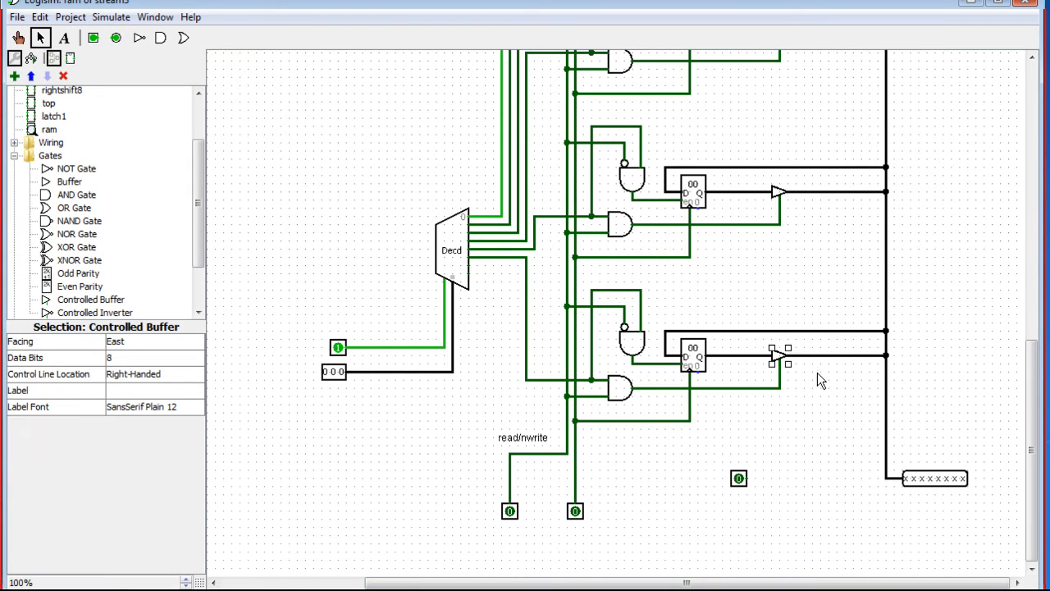
key(ctrl+d)
mouse_move(790, 365)
mouse_down()
mouse_move(821, 479)
mouse_move(886, 479)
mouse_up()
drag(808, 477, 744, 478)
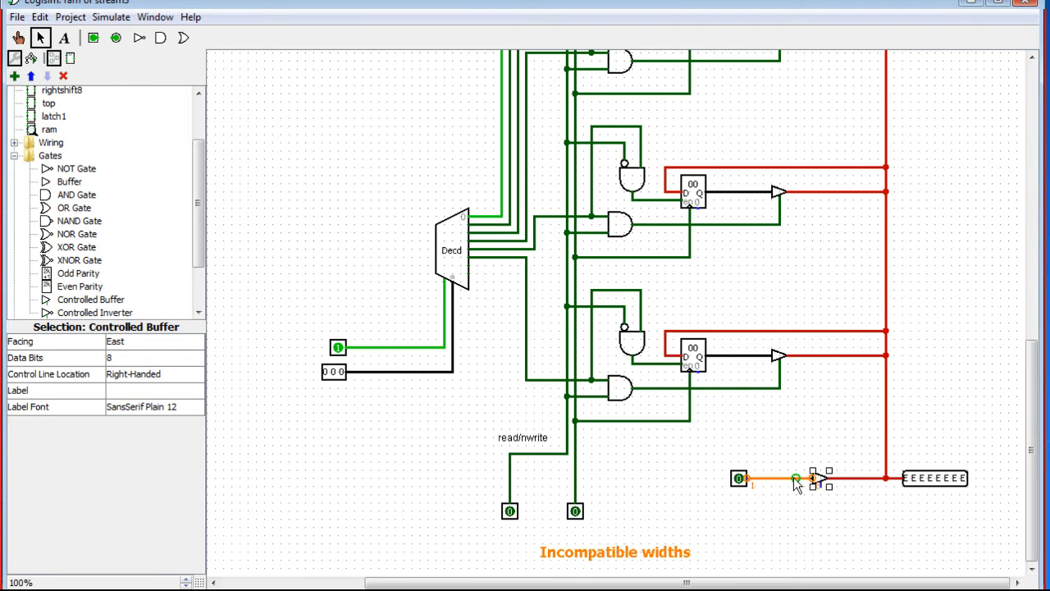
- Set the new data input pin's width to 8 data bits
click(120, 358)
click(120, 359)
click(828, 482)
click(822, 481)
click(736, 478)
click(123, 374)
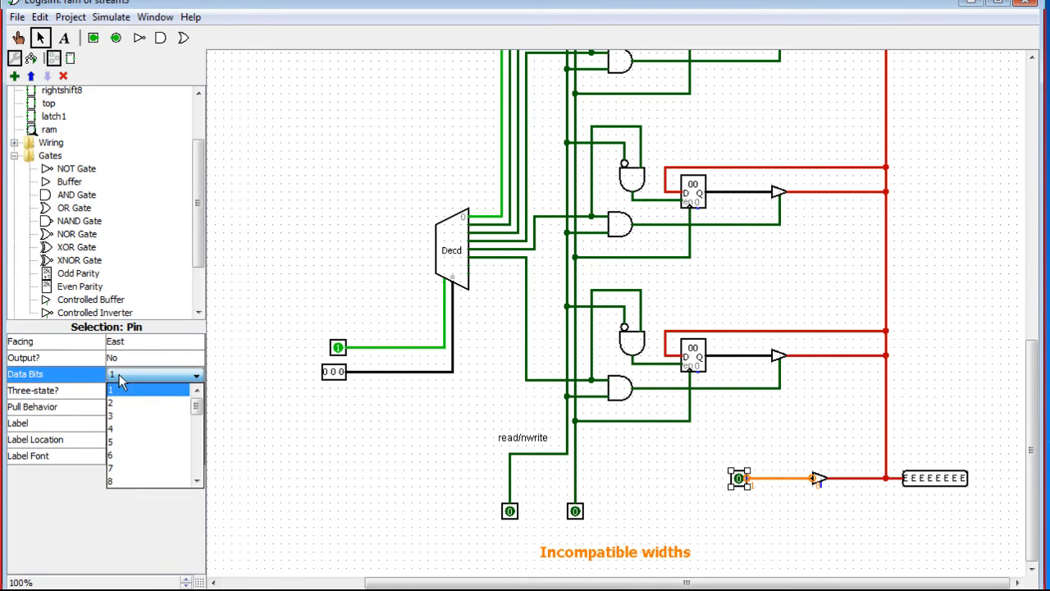
click(172, 480)
- Wire the data input buffer's control line down and attach a copy of the one-bit clock pin to it
click(793, 508)
drag(820, 486, 822, 518)
click(576, 513)
key(ctrl+v)
drag(587, 525, 823, 531)
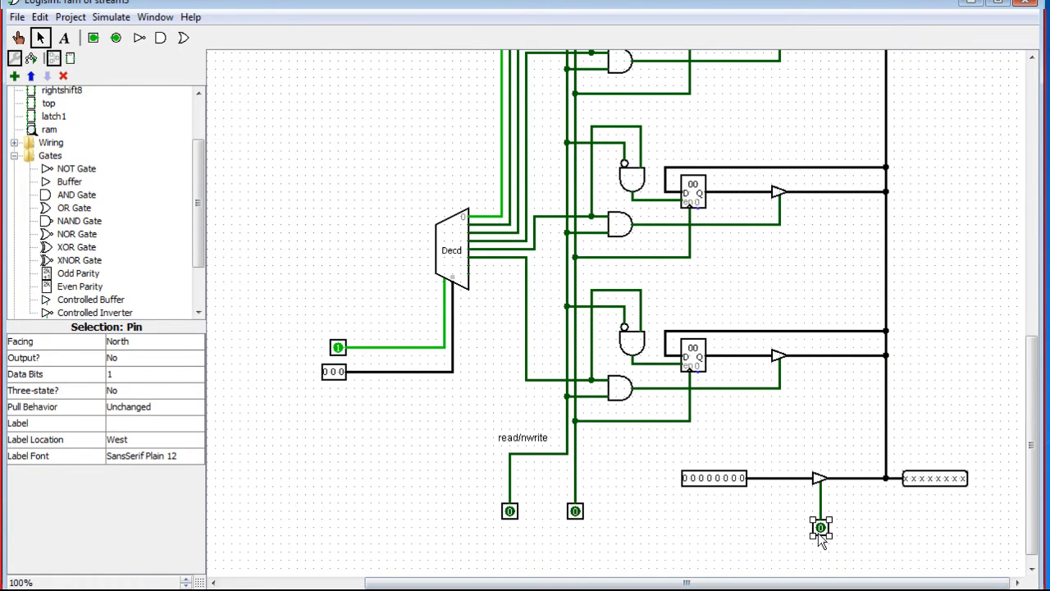
- Enable the data input buffer and write 00001010 to address 000 with a clock pulse, checking the first cell's register
click(18, 38)
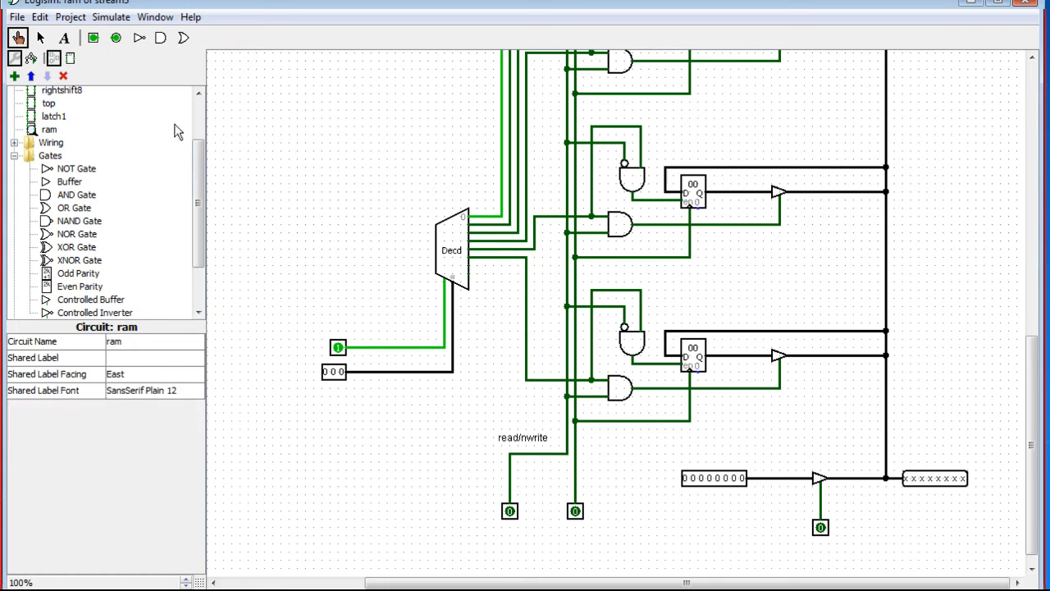
click(821, 527)
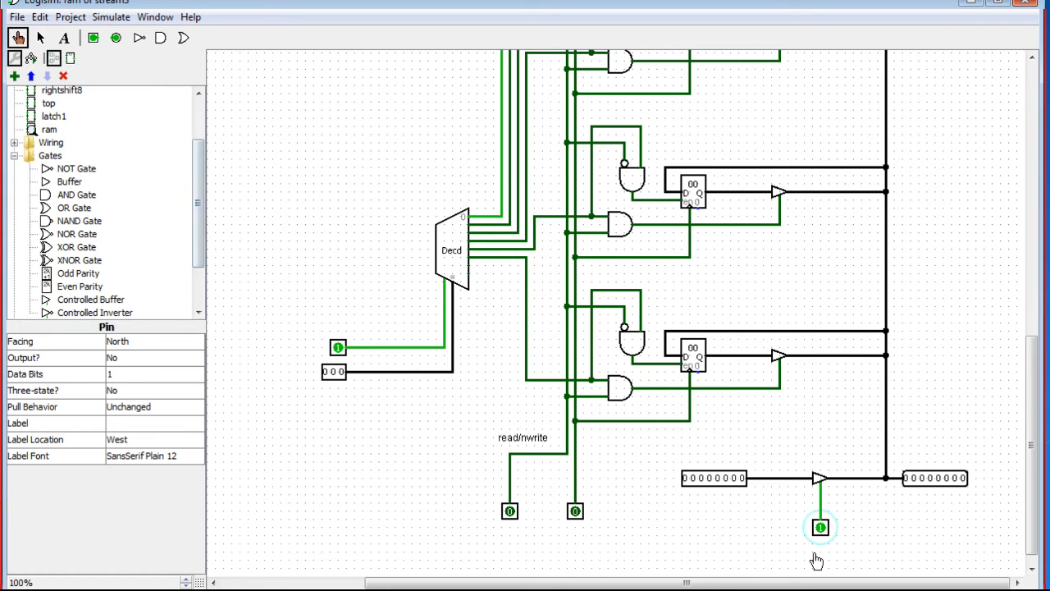
click(736, 483)
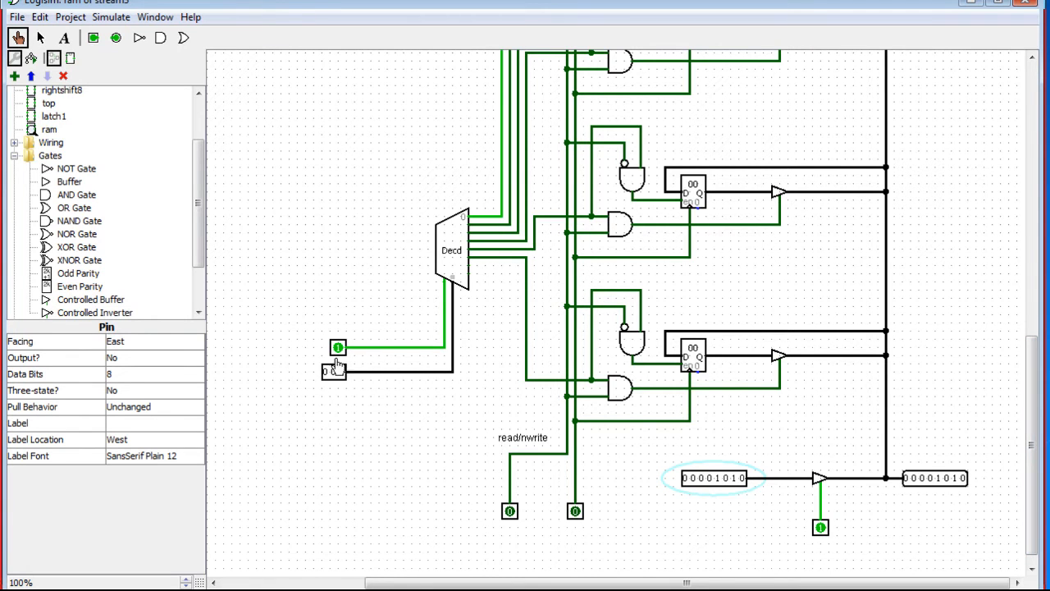
click(575, 512)
click(575, 512)
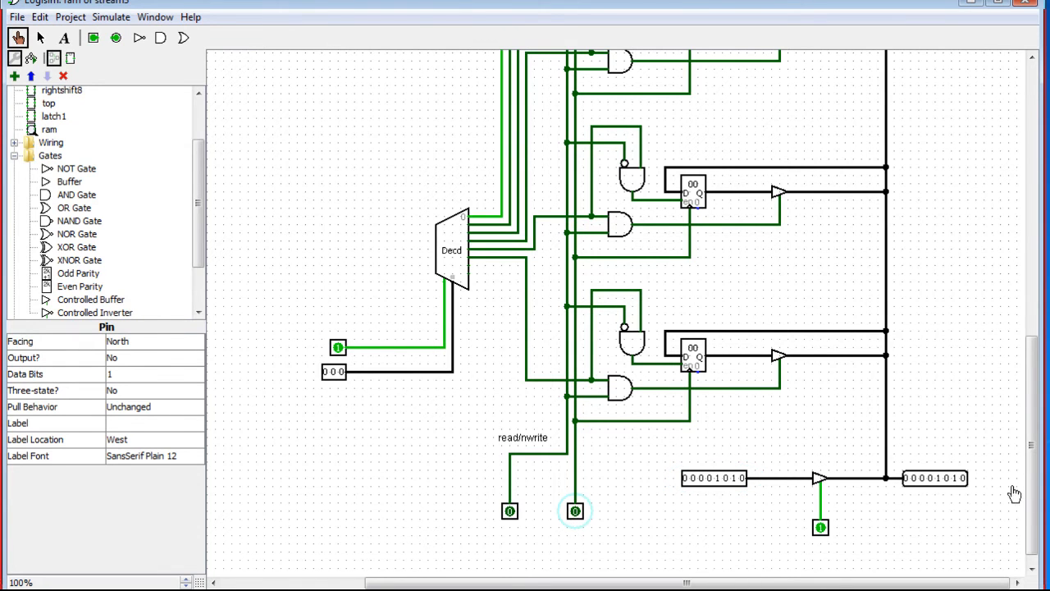
drag(1032, 492, 980, 206)
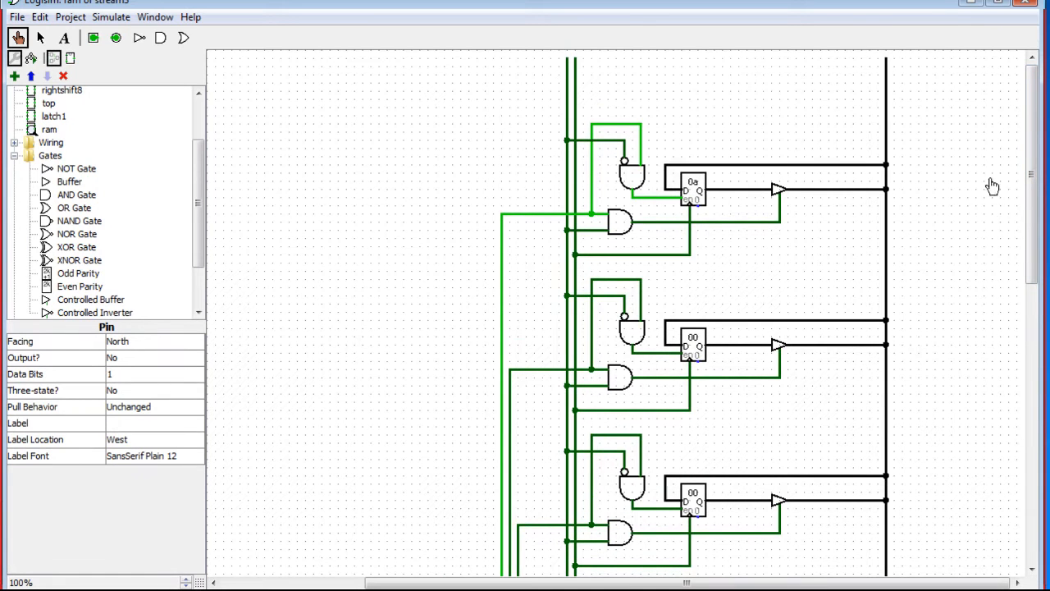
drag(1031, 177, 1042, 469)
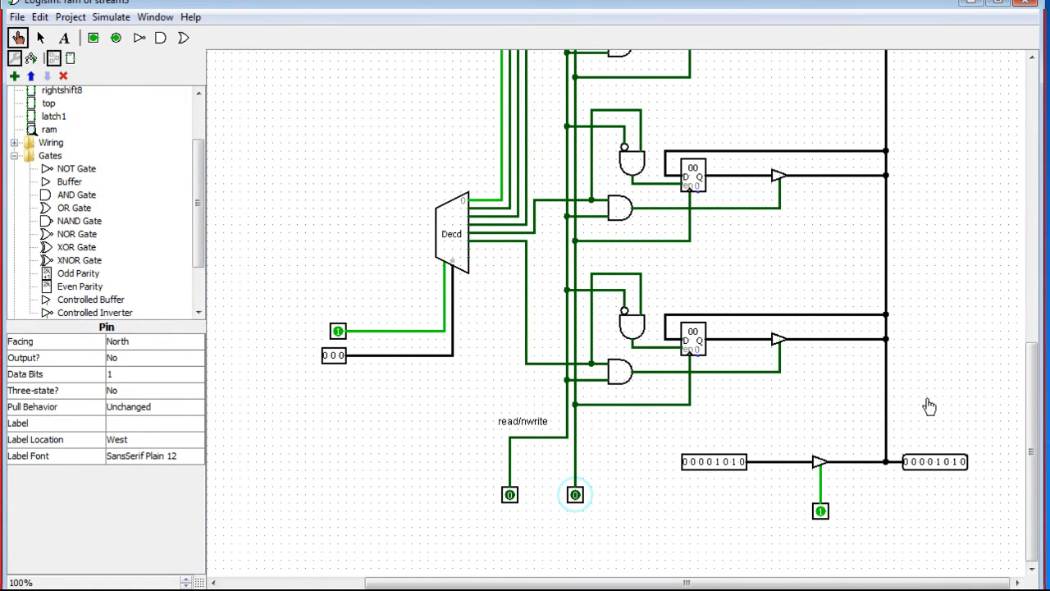
drag(1033, 419, 1026, 168)
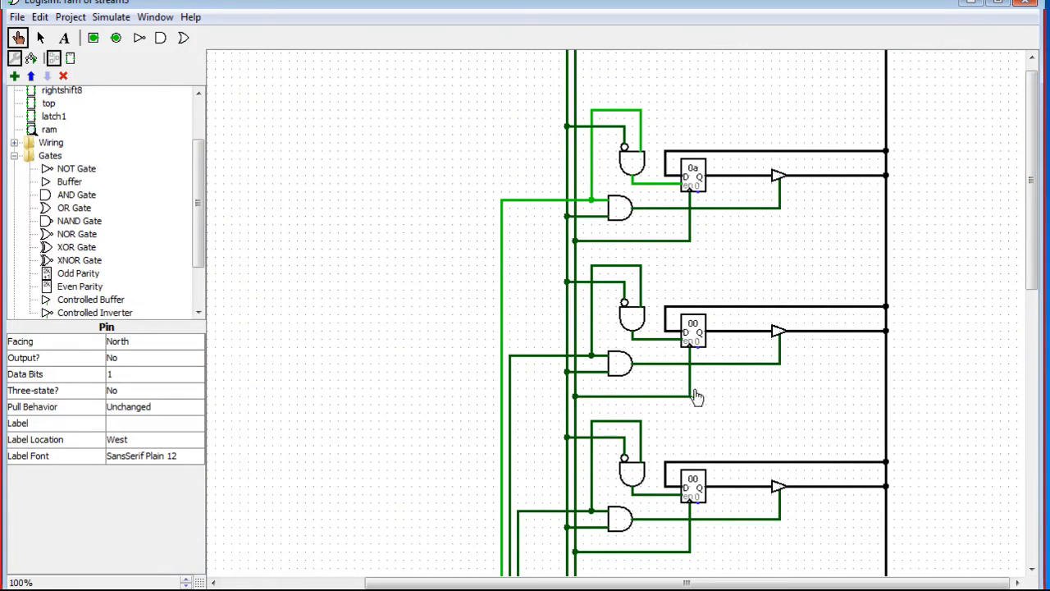
drag(1031, 213, 1031, 433)
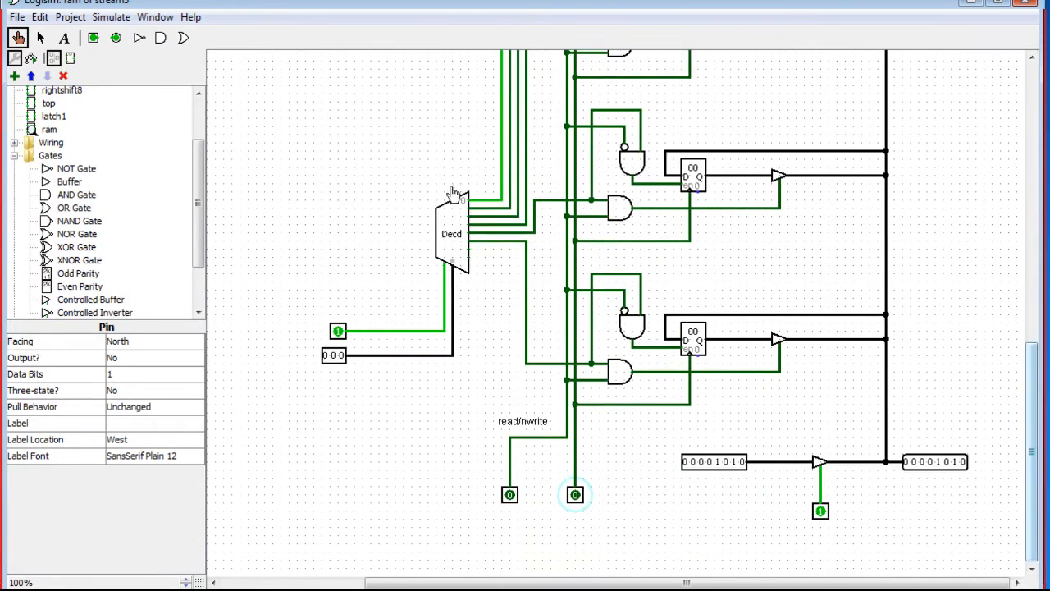
- Write 11111010 to address 101 with a clock pulse
click(326, 360)
click(342, 360)
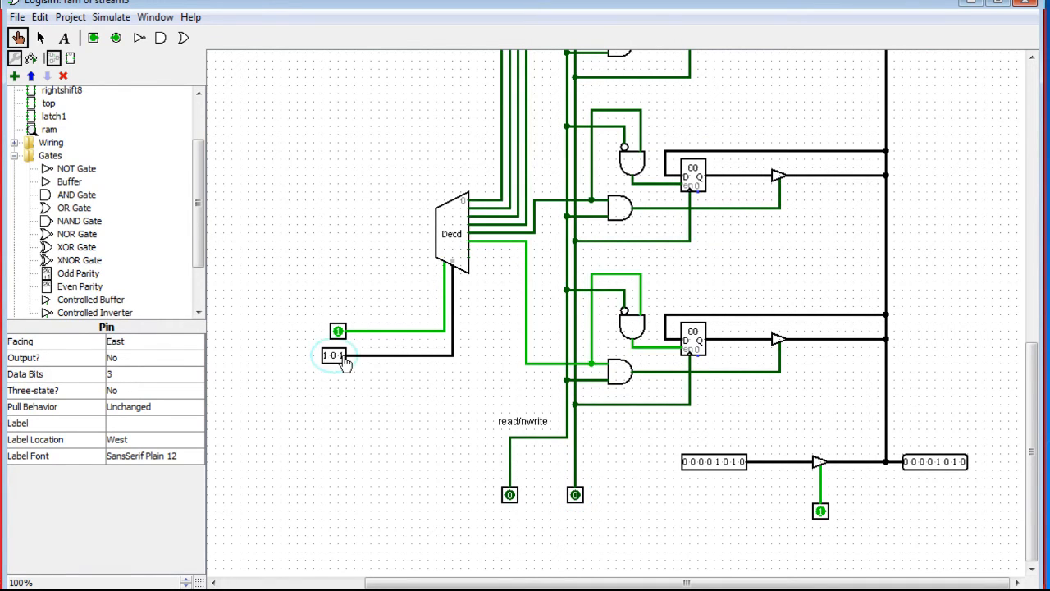
click(686, 463)
click(699, 464)
click(707, 464)
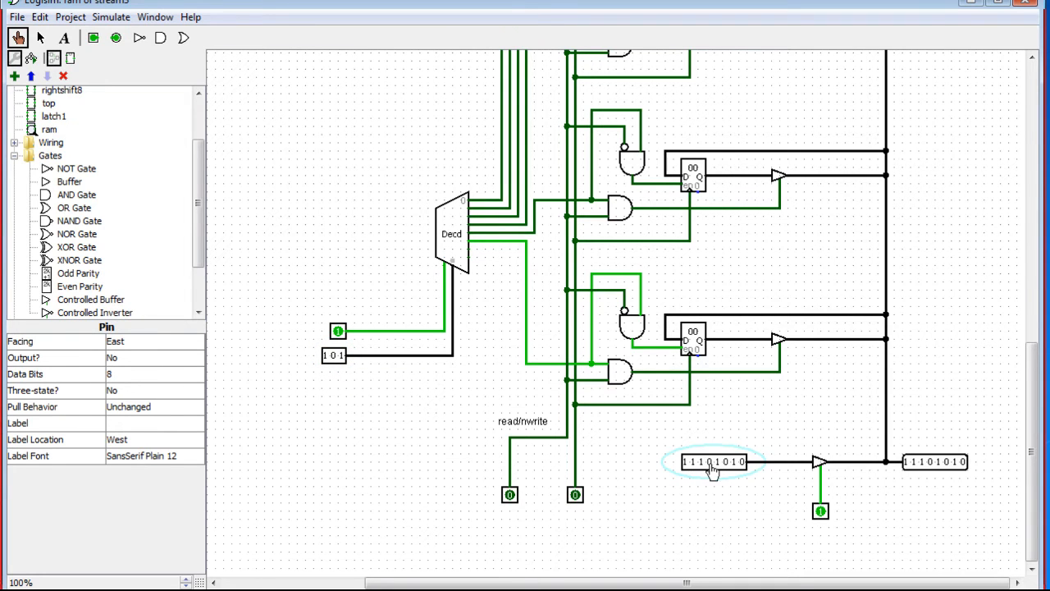
double_click(575, 497)
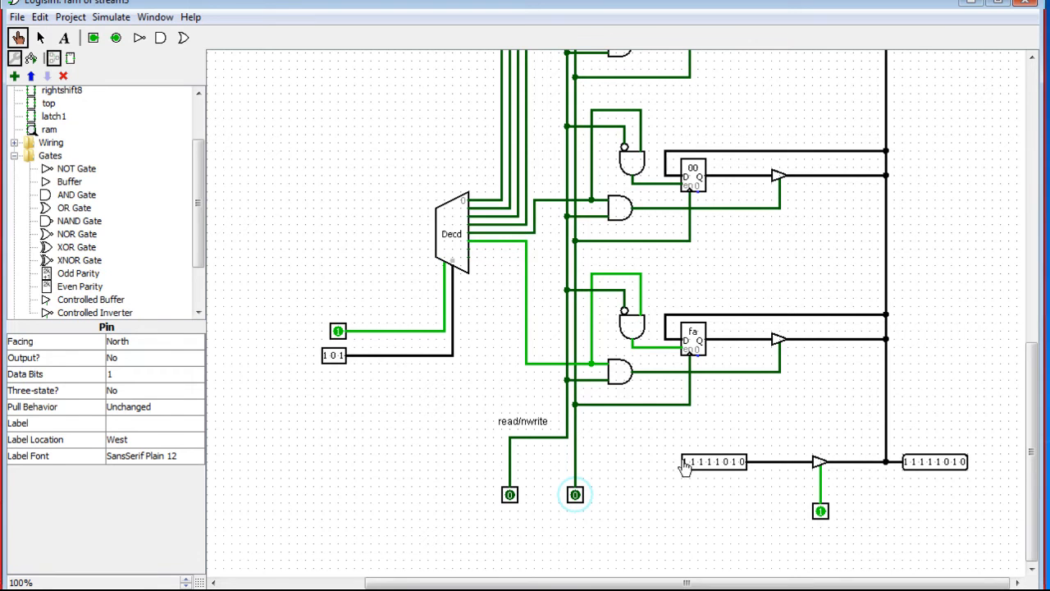
- Read back address 000 with read/nwrite set to 1 and the data input buffer disabled
click(342, 361)
click(342, 361)
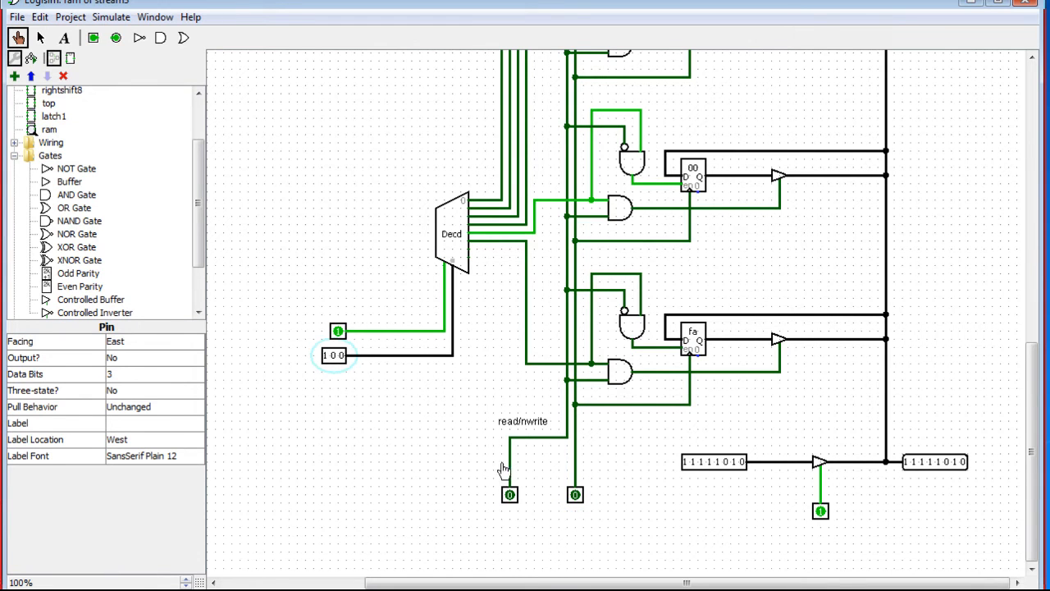
click(508, 496)
click(326, 355)
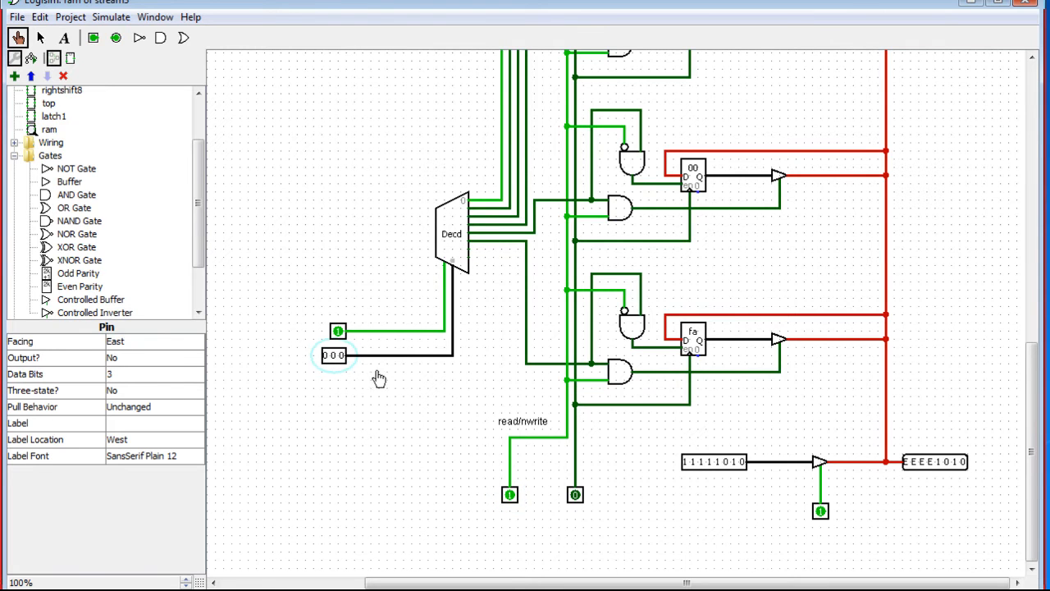
click(821, 511)
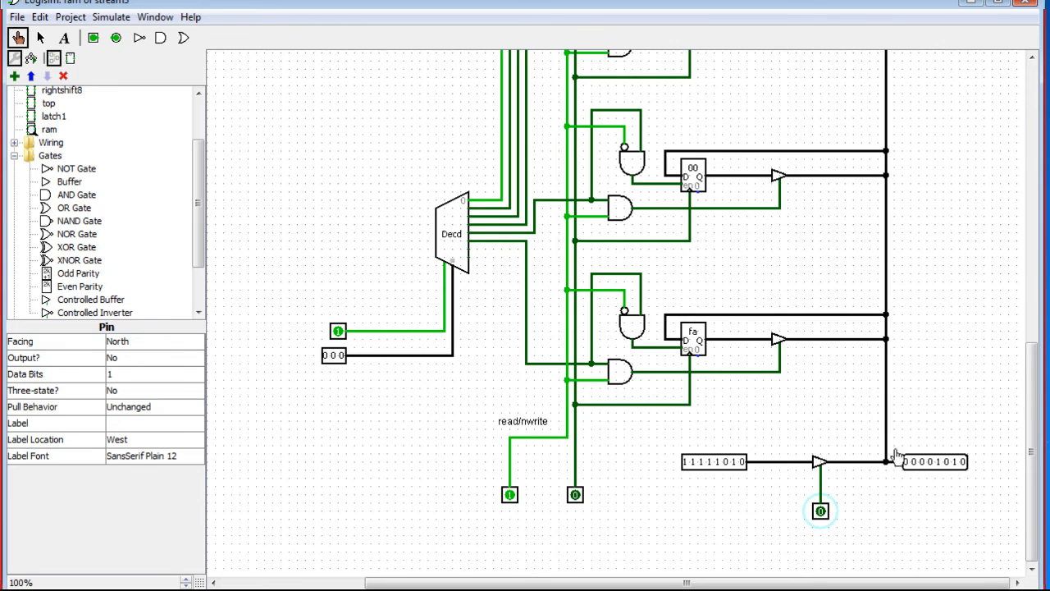
mouse_move(1033, 482)
mouse_down()
mouse_move(1024, 273)
mouse_move(1034, 487)
mouse_up()
drag(1035, 459, 1019, 415)
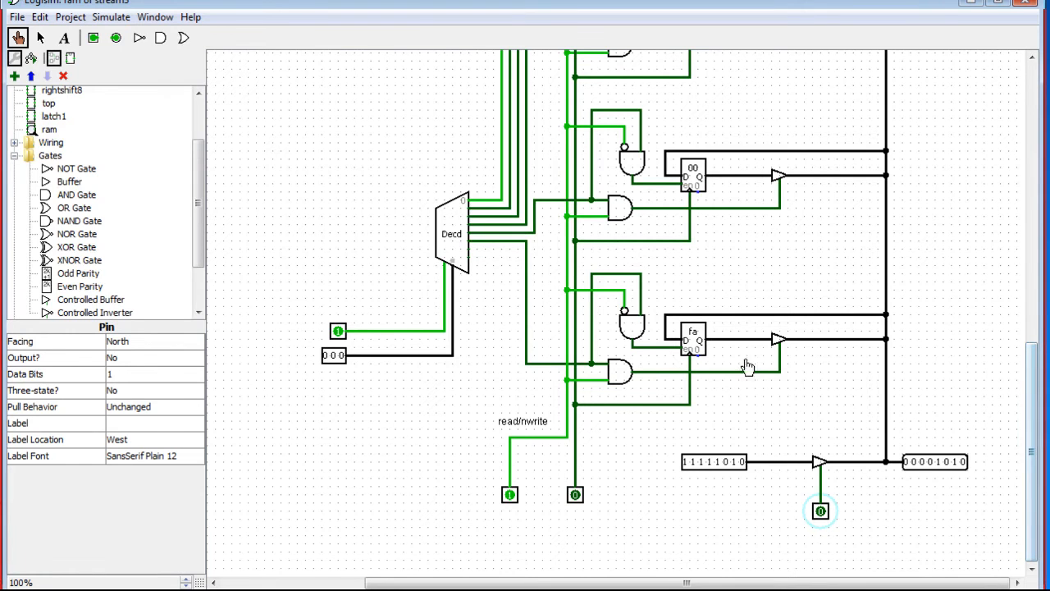
click(41, 38)
drag(991, 559, 245, 74)
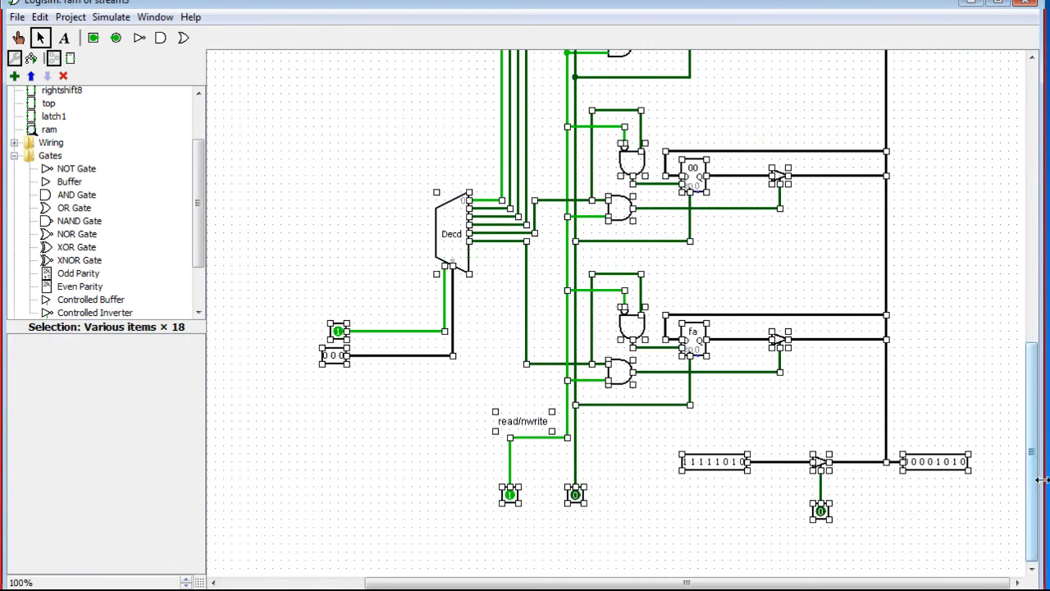
drag(1038, 491, 1037, 205)
click(966, 293)
drag(1033, 246, 1031, 527)
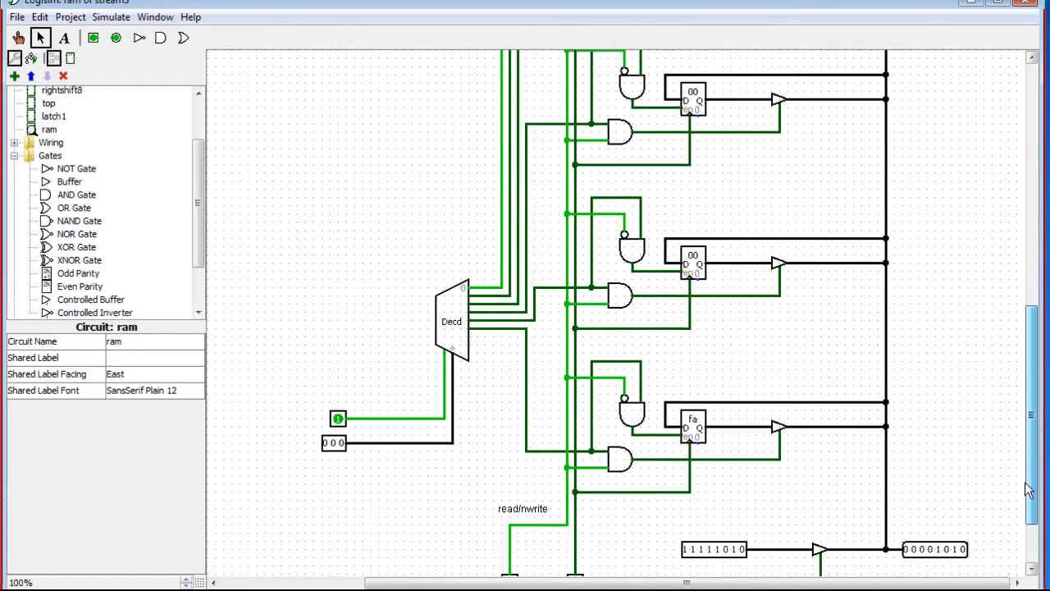
drag(1035, 470, 1031, 519)
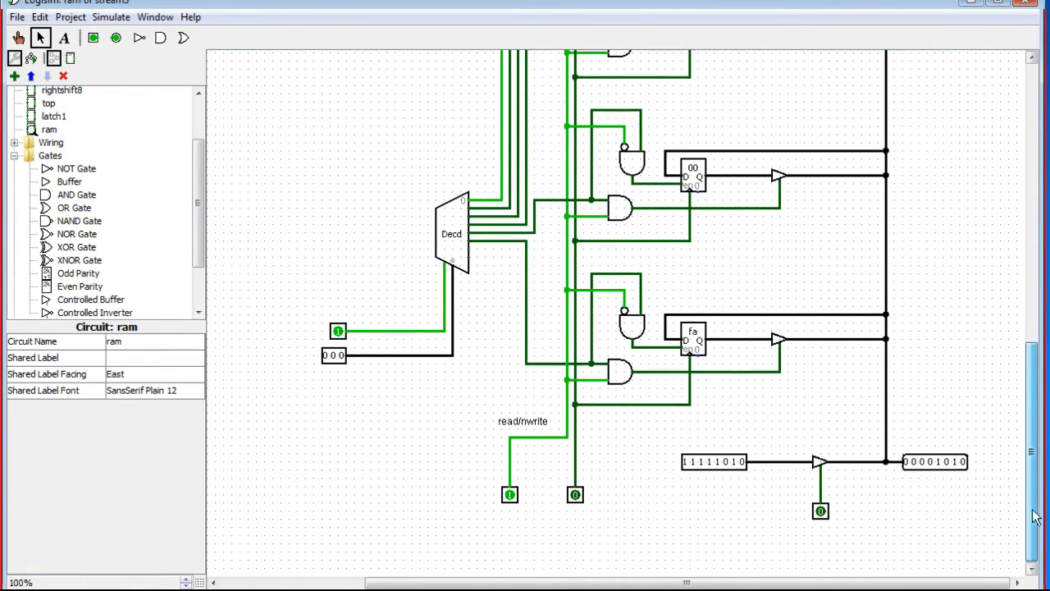
drag(992, 540, 295, 102)
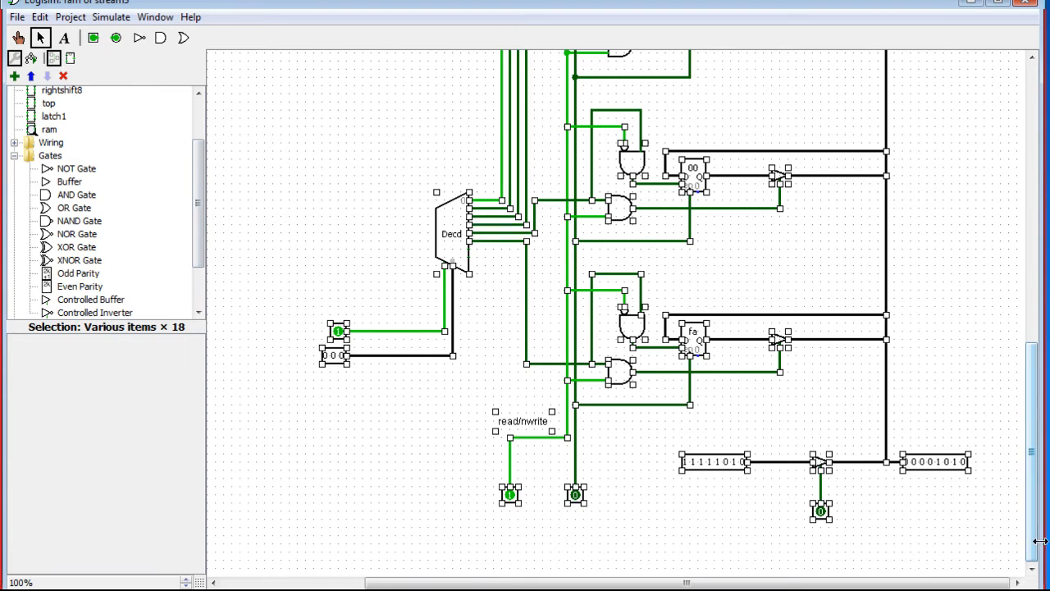
click(989, 546)
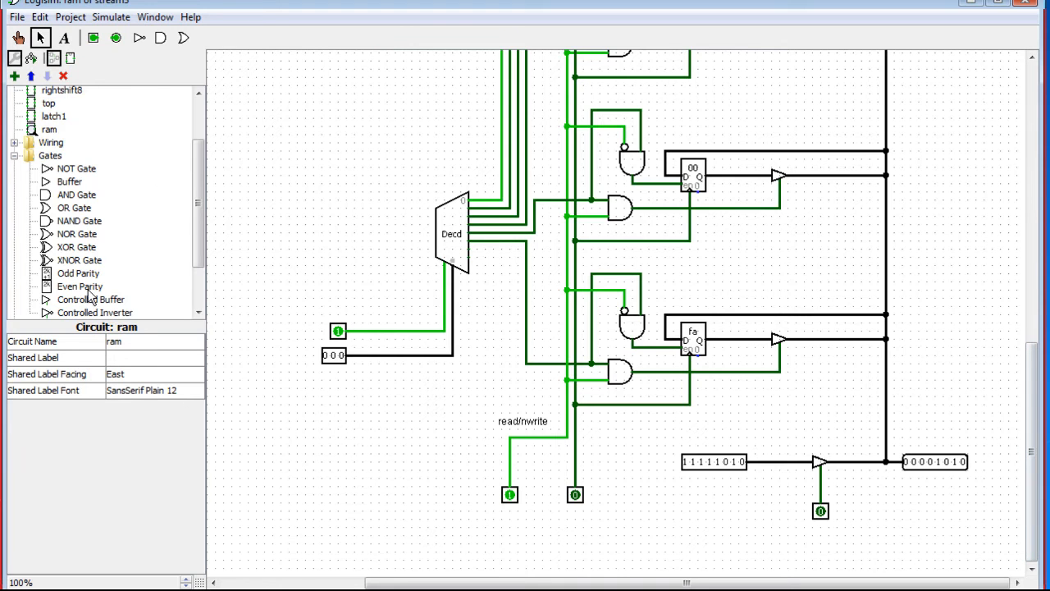
- Remove the ram circuit from the stream3 project
scroll(201, 246, up, 2)
click(49, 198)
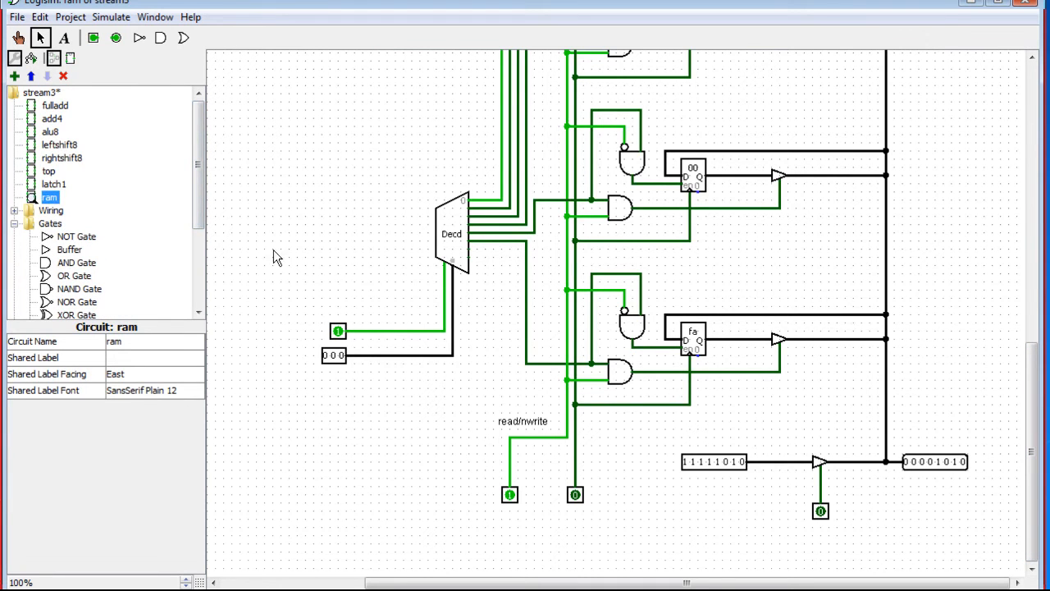
right_click(62, 198)
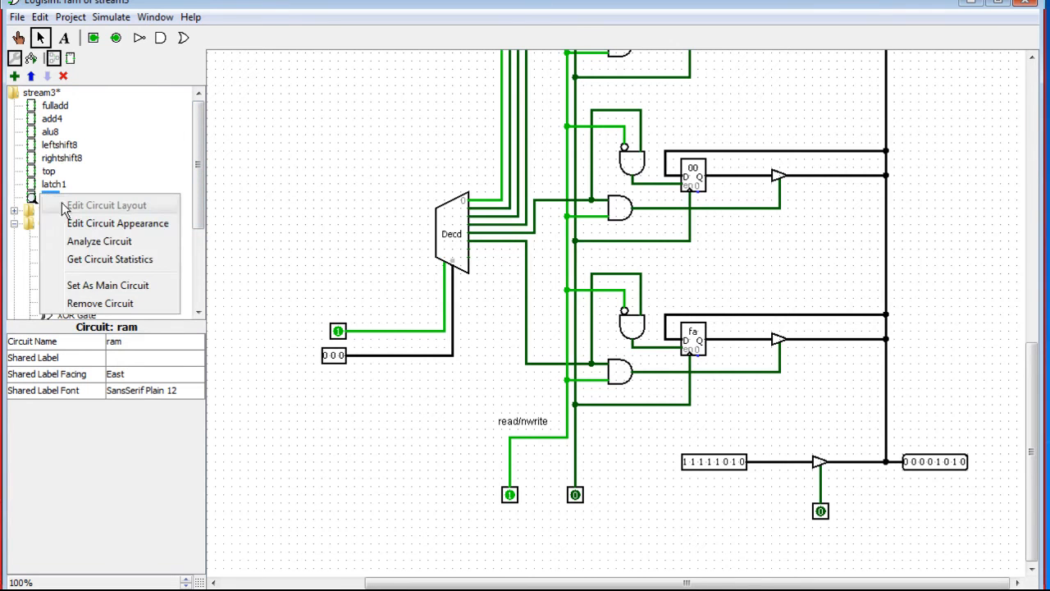
click(87, 304)
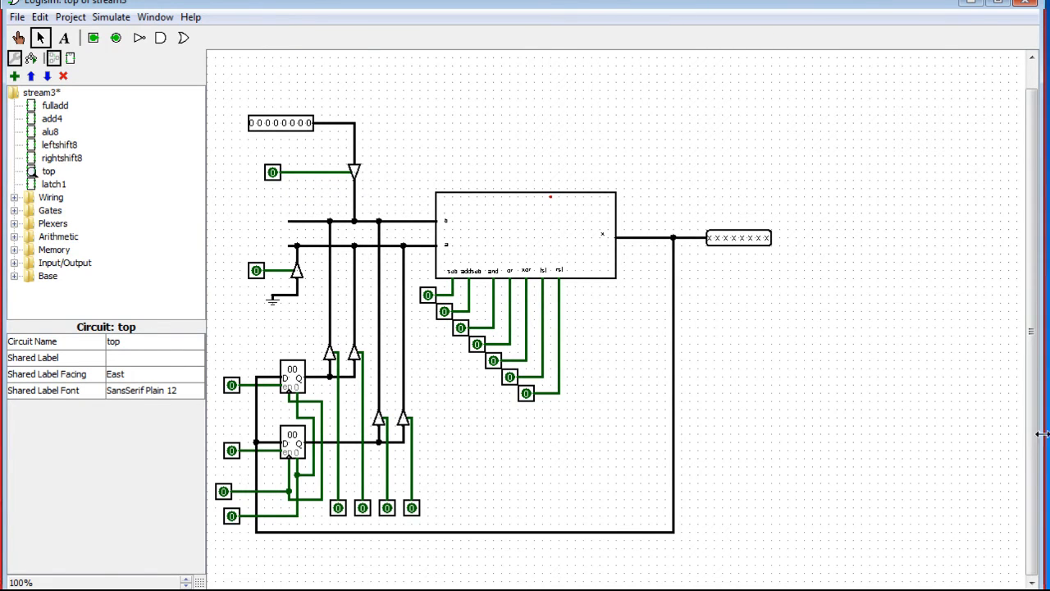
scroll(1035, 430, up, 1)
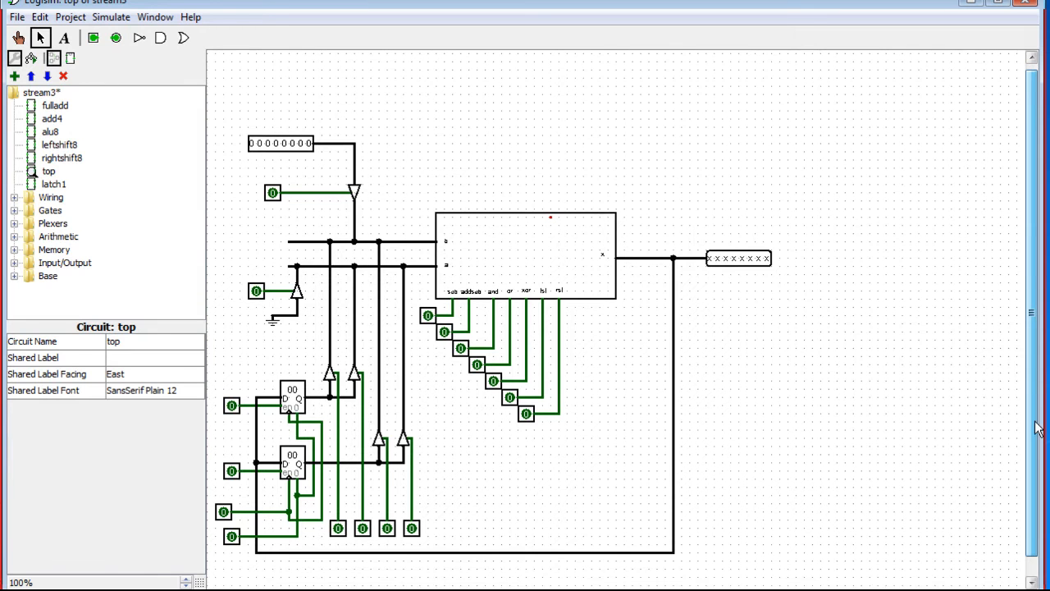
scroll(1035, 429, down, 1)
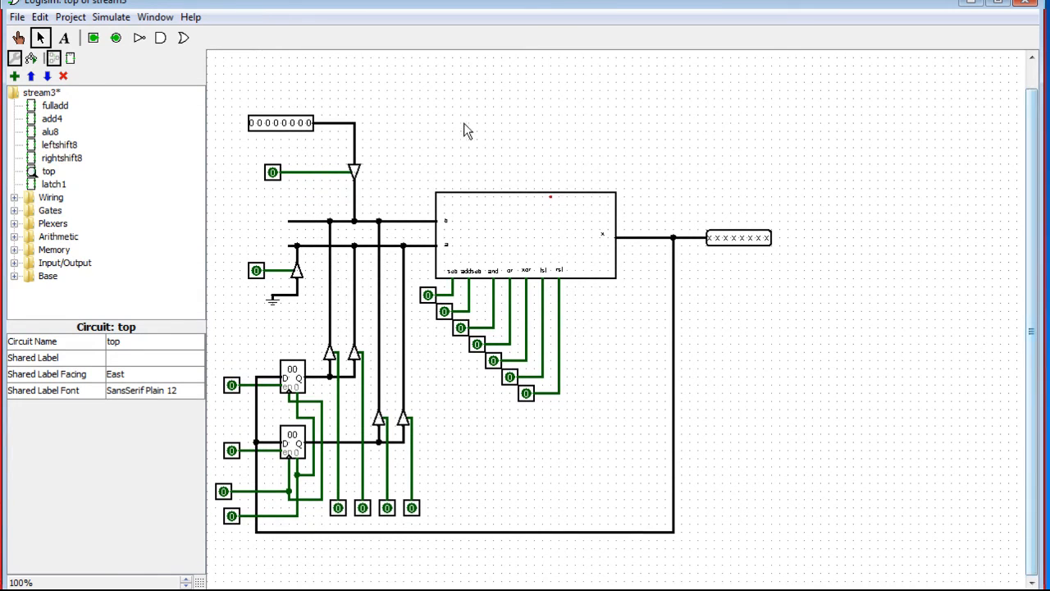
click(112, 18)
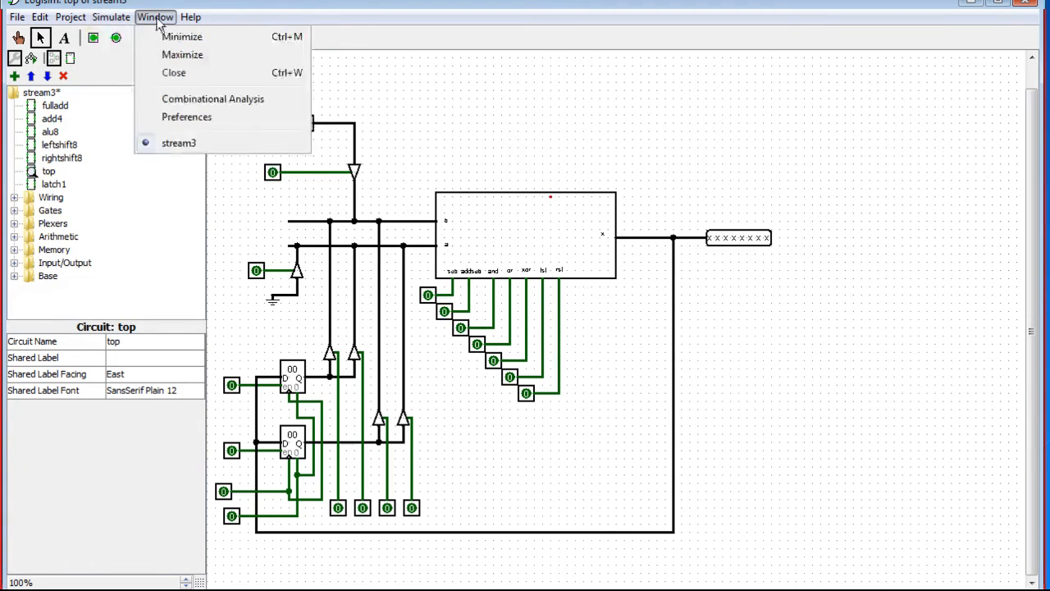
mouse_move(18, 20)
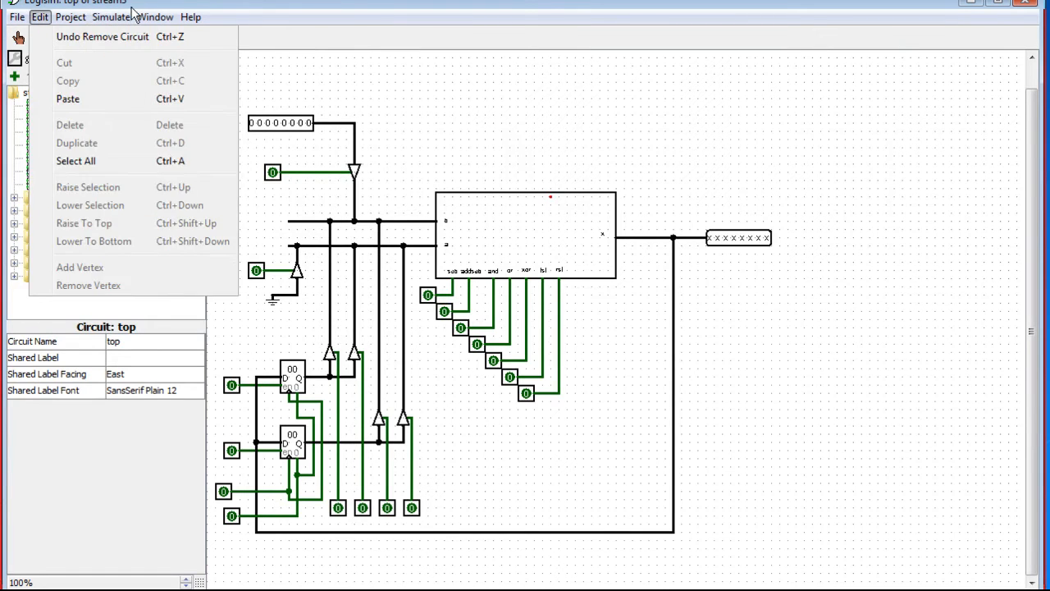
mouse_move(113, 20)
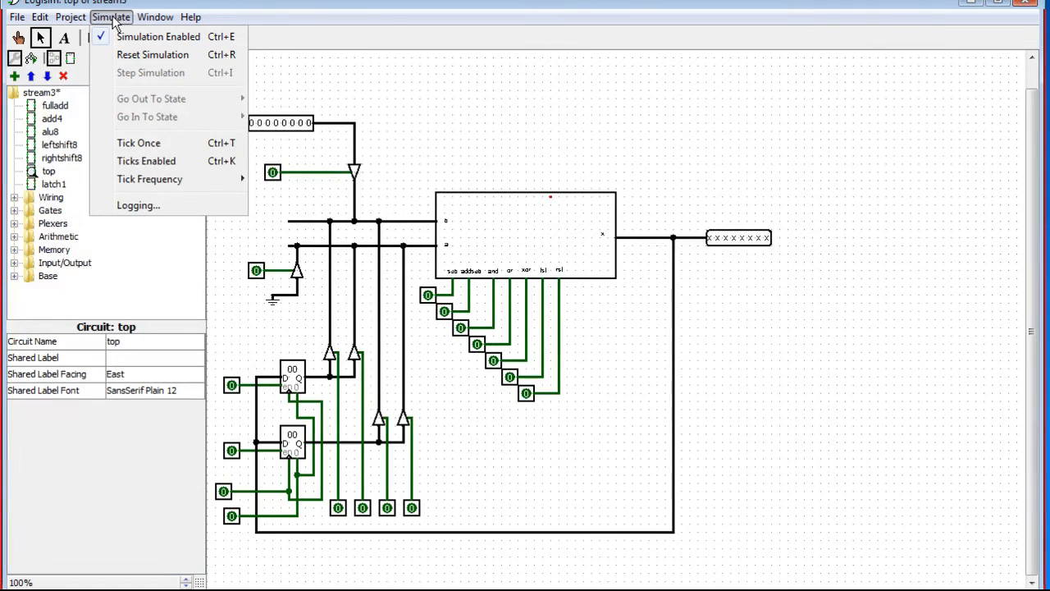
click(134, 2)
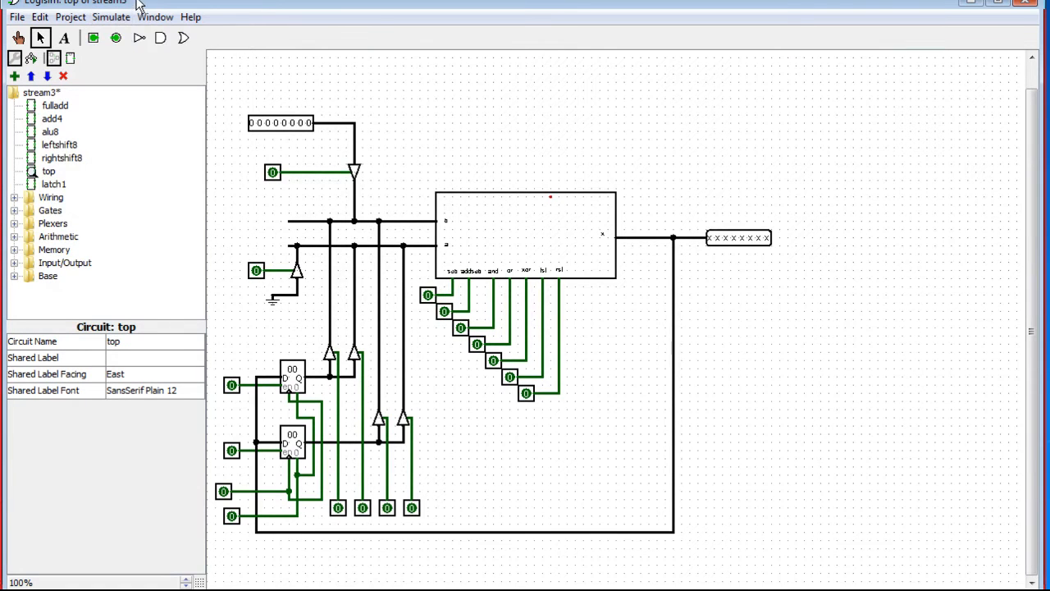
- Place a RAM component in the empty area beside the ALU output loop and draw short wires from its address, sel, clock, ld and data pins
click(13, 249)
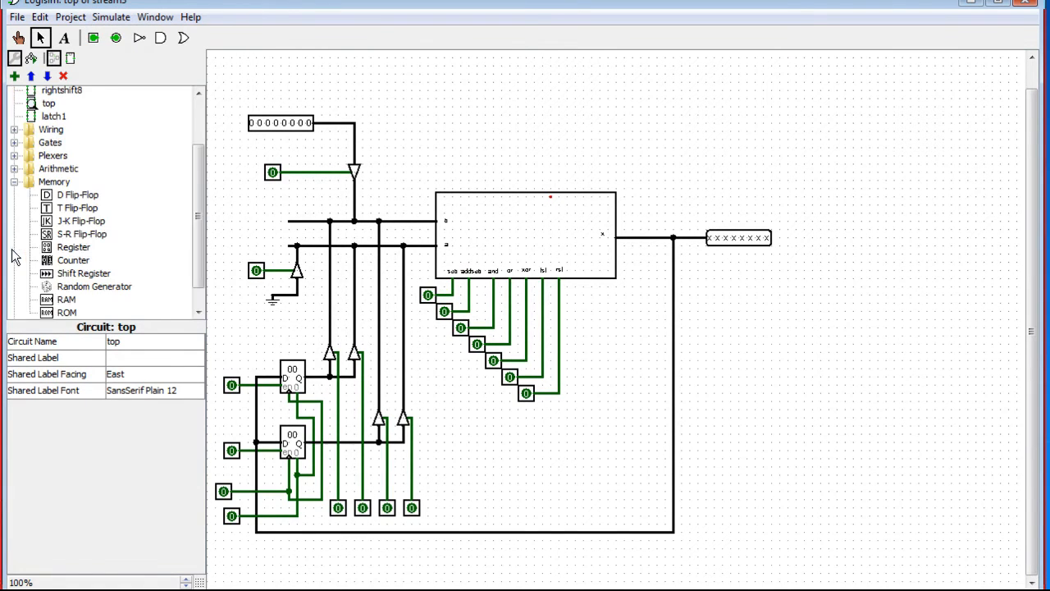
click(63, 301)
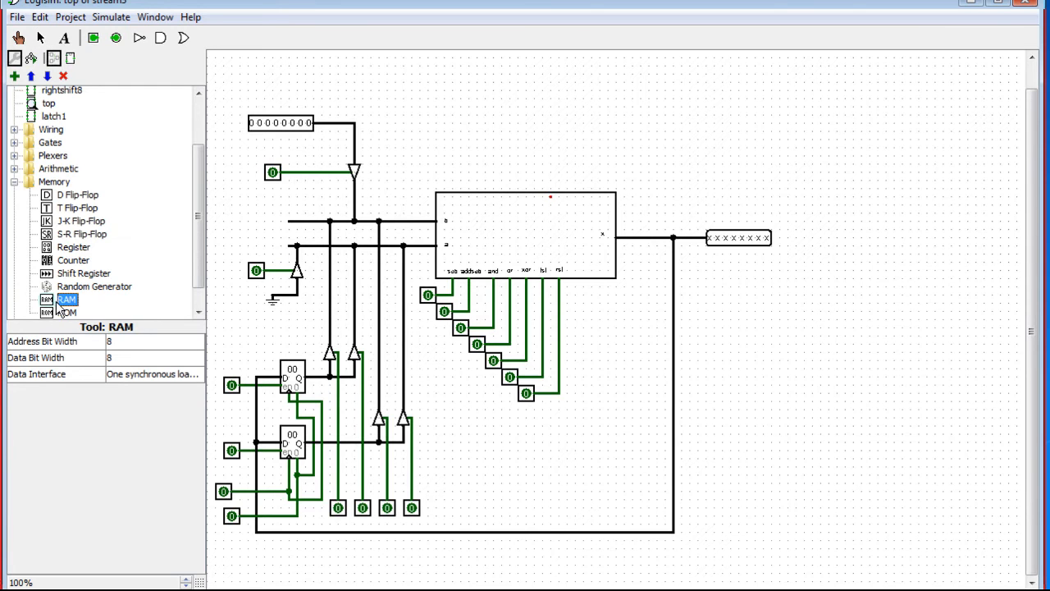
click(874, 417)
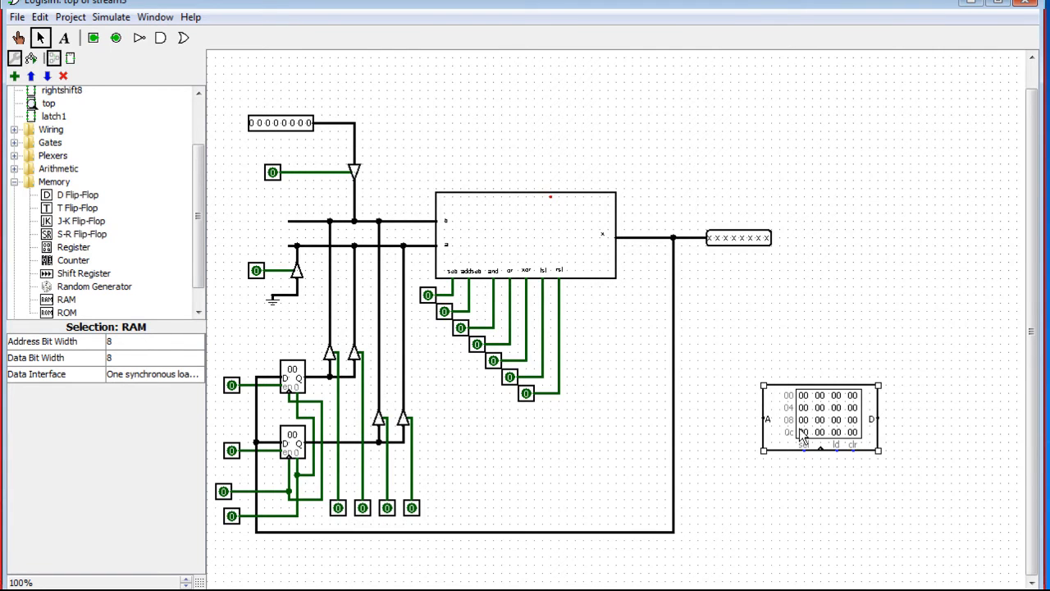
drag(766, 418, 737, 419)
mouse_move(804, 450)
mouse_down()
mouse_move(804, 474)
mouse_move(836, 475)
mouse_up()
drag(878, 419, 951, 418)
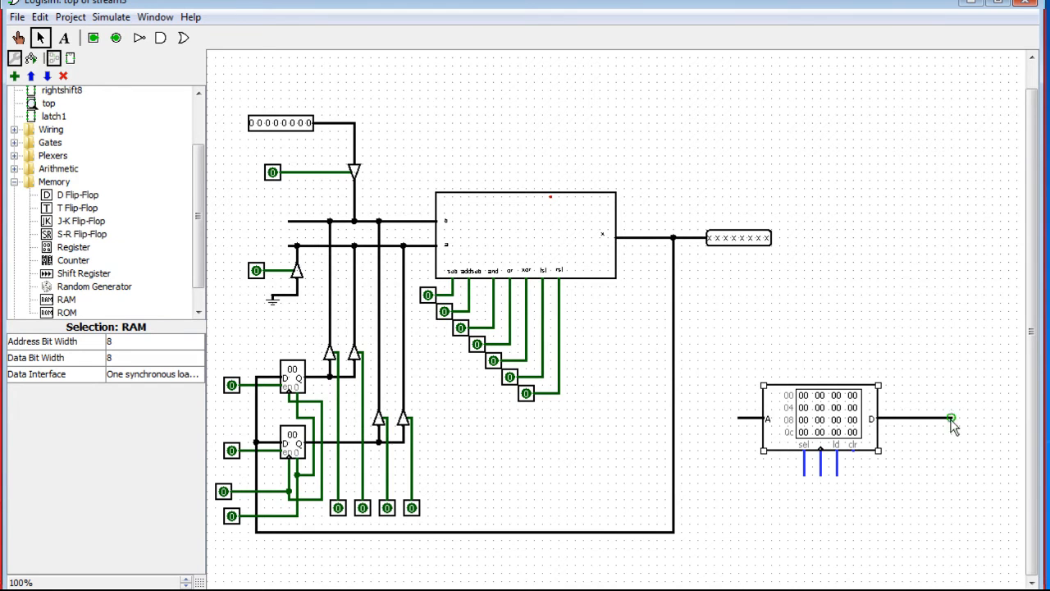
mouse_move(853, 450)
mouse_down()
mouse_move(853, 480)
mouse_move(854, 455)
mouse_up()
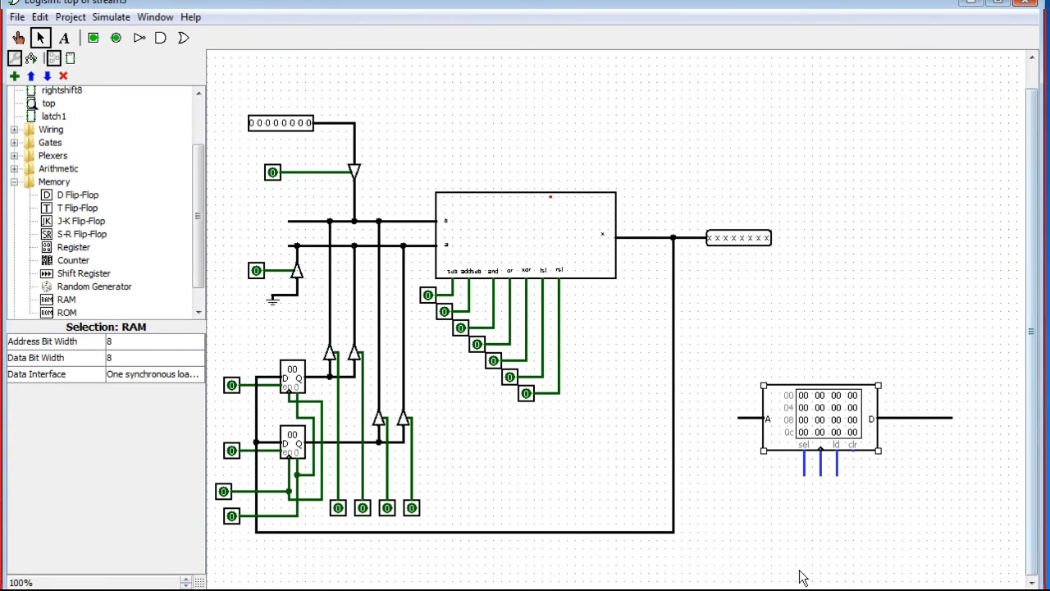
- Delete the RAM component together with its attached wires
drag(987, 511, 719, 362)
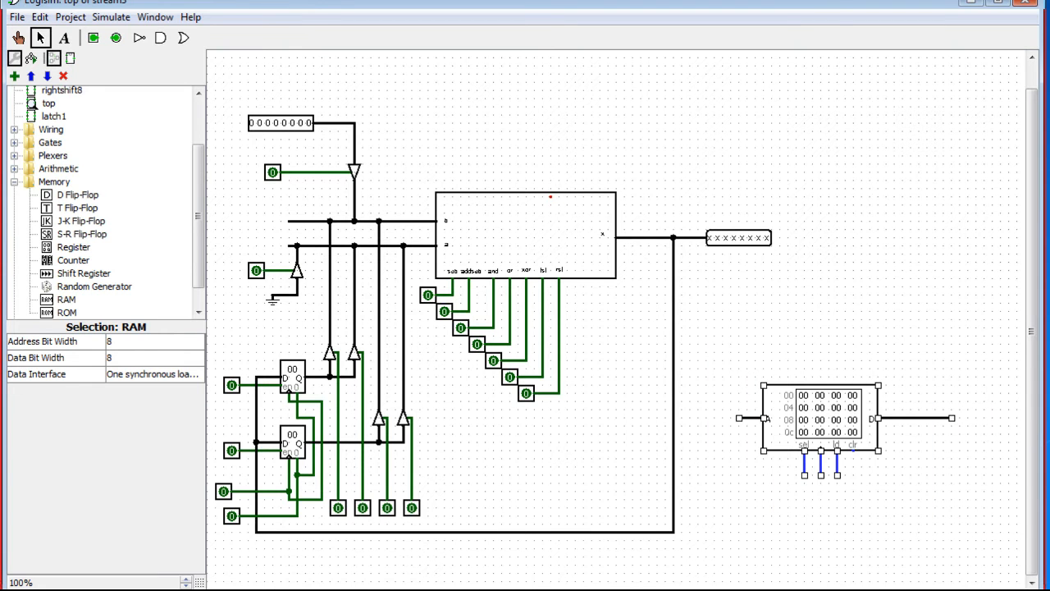
key(Delete)
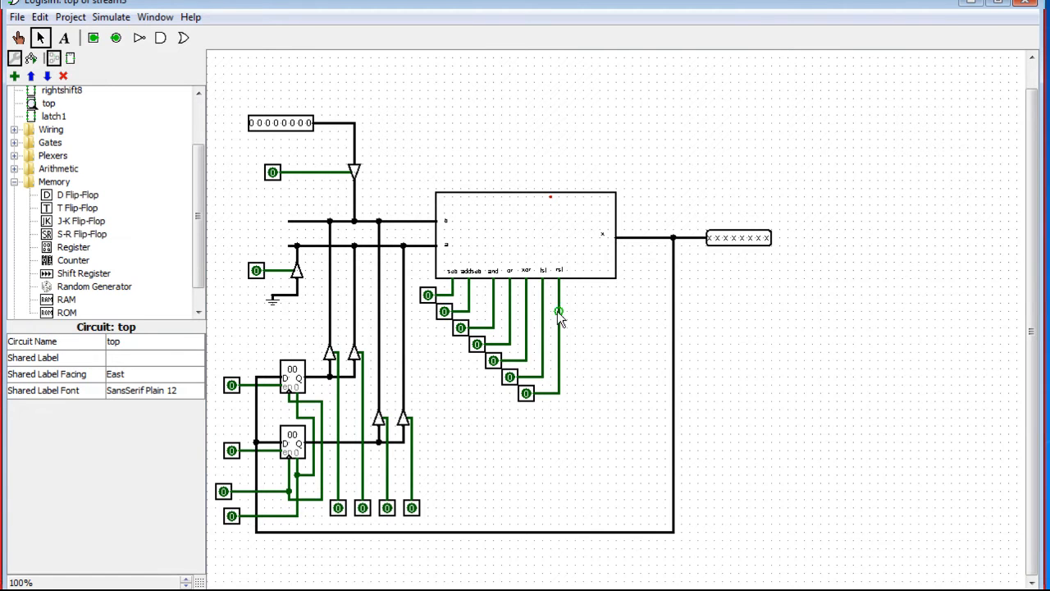
- Add a new circuit named multiplexer to the stream3 project
click(537, 252)
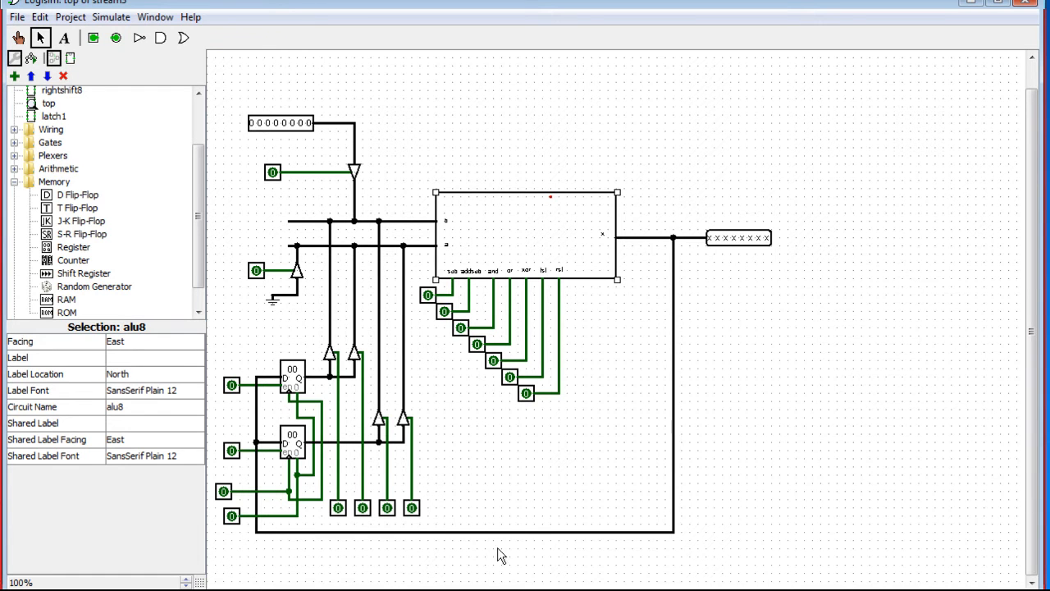
drag(202, 219, 201, 174)
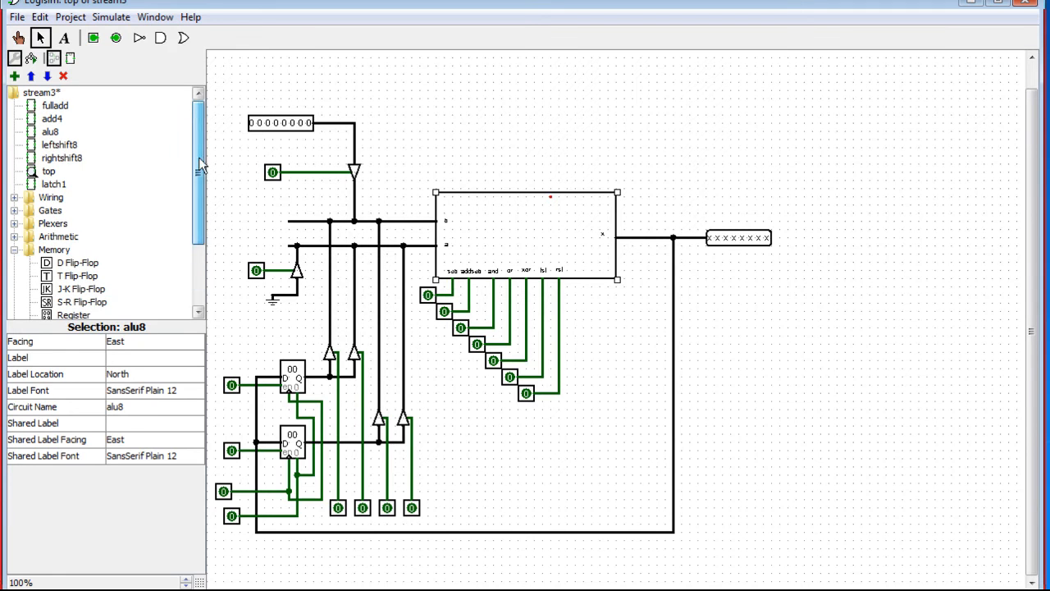
click(70, 17)
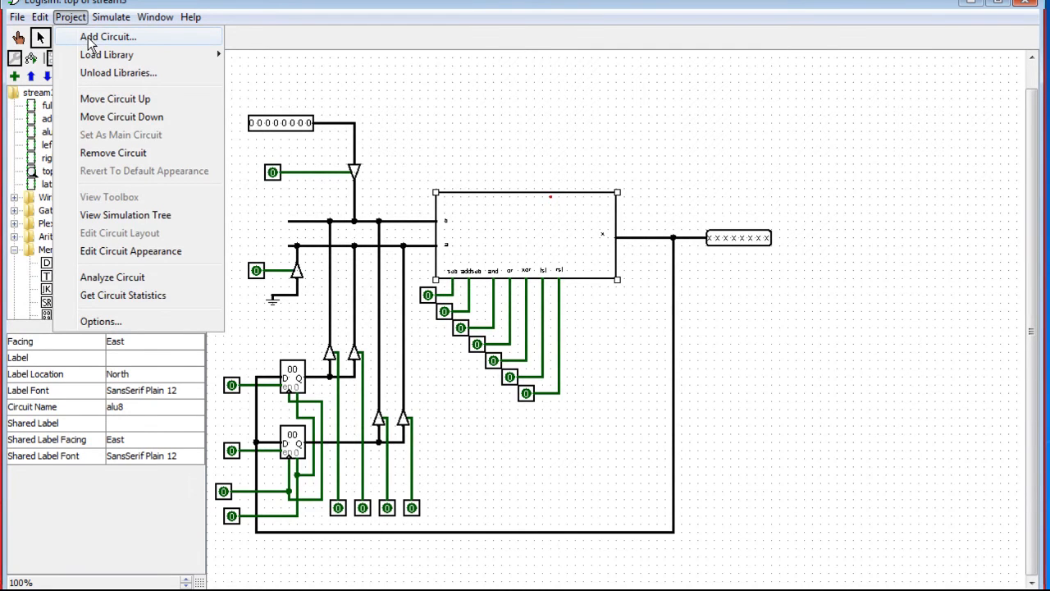
click(93, 45)
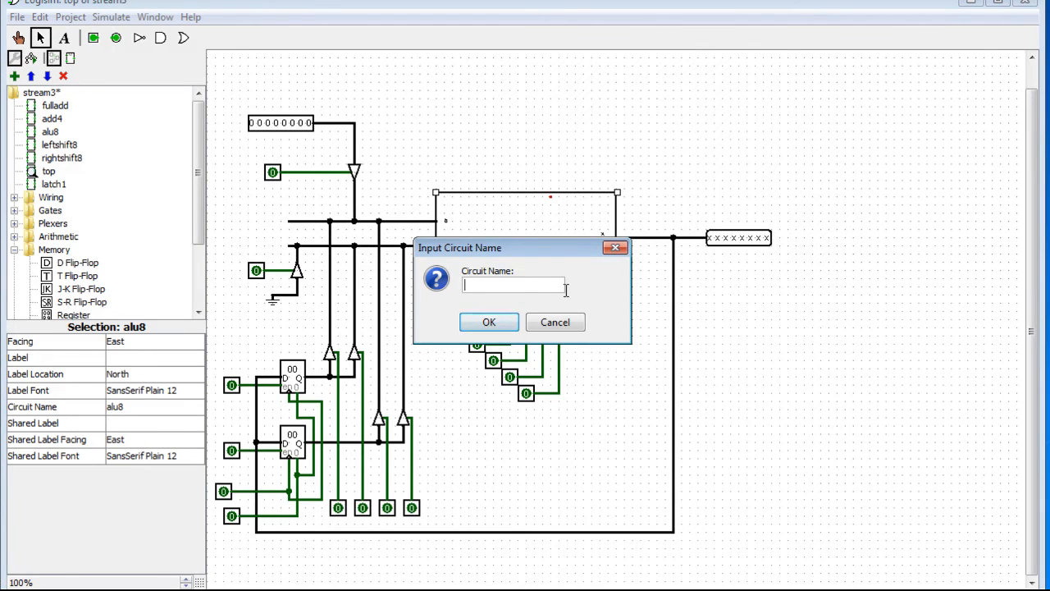
text(multiplexer)
click(483, 324)
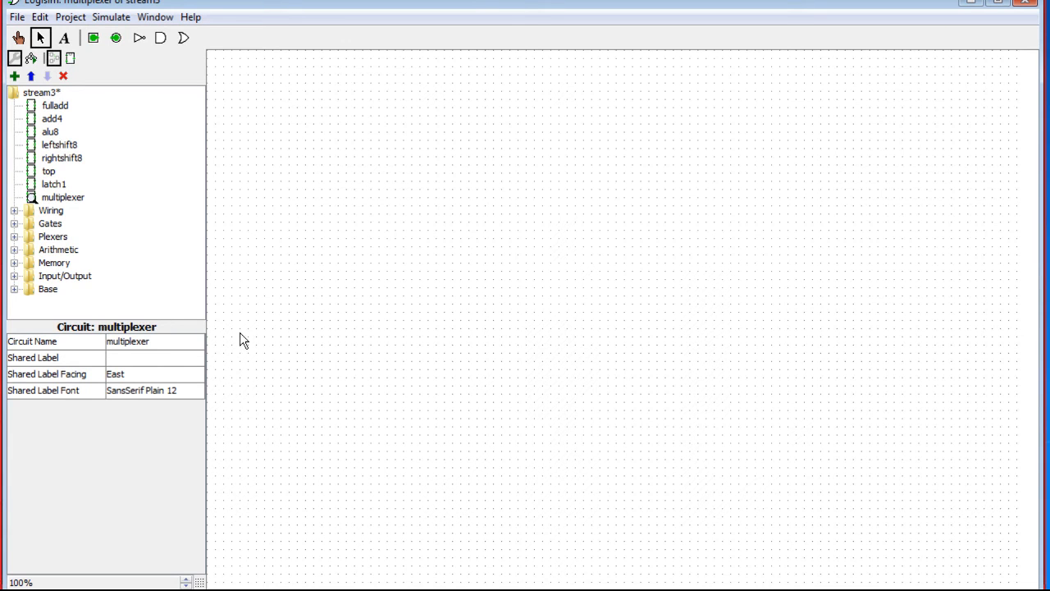
- Place a narrow, east-facing, two-input OR gate in the middle of the multiplexer circuit
click(14, 210)
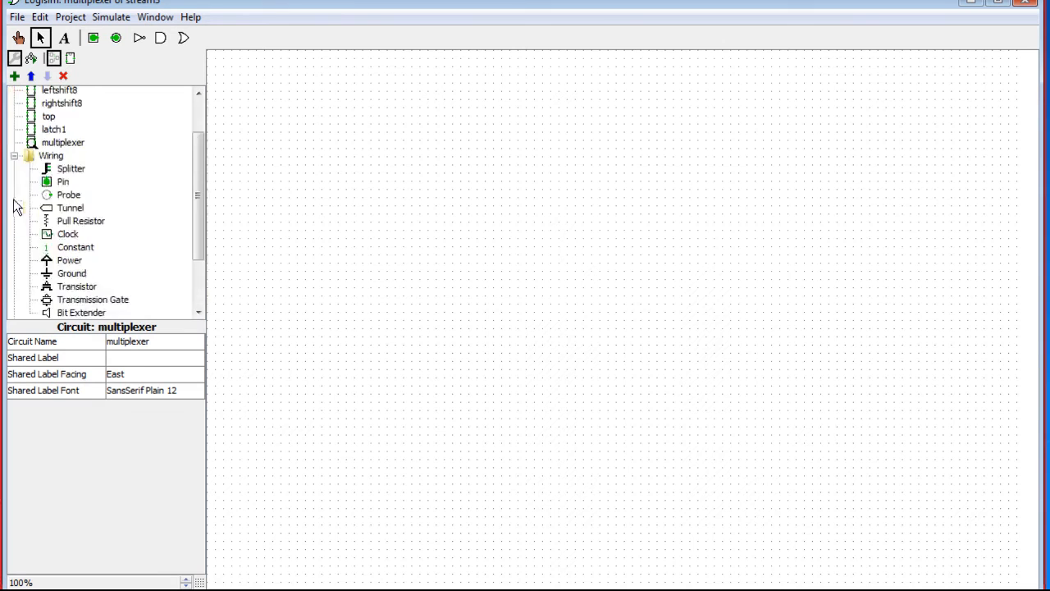
click(14, 157)
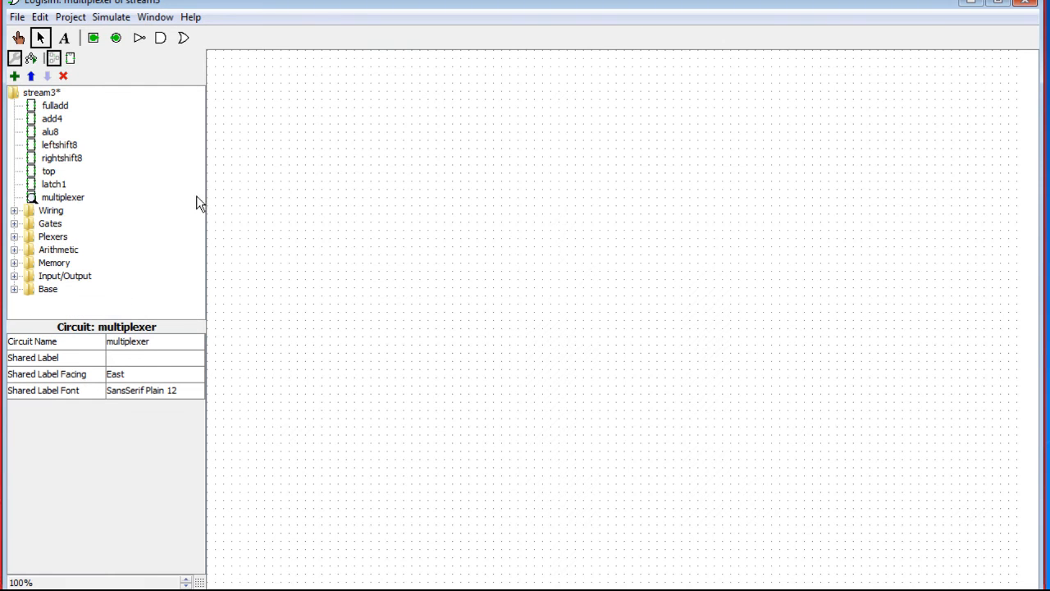
click(13, 224)
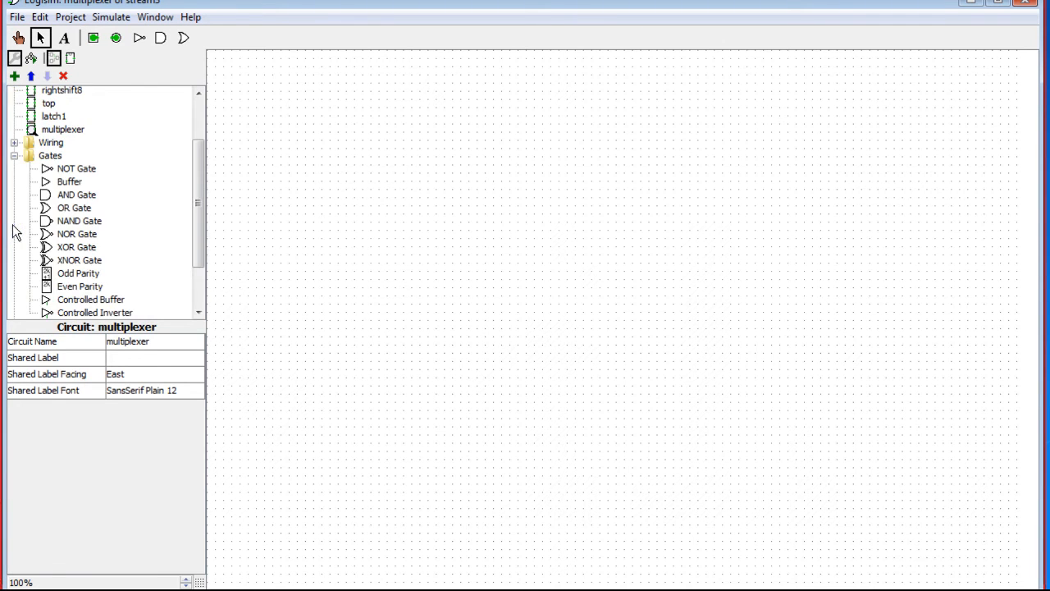
click(13, 156)
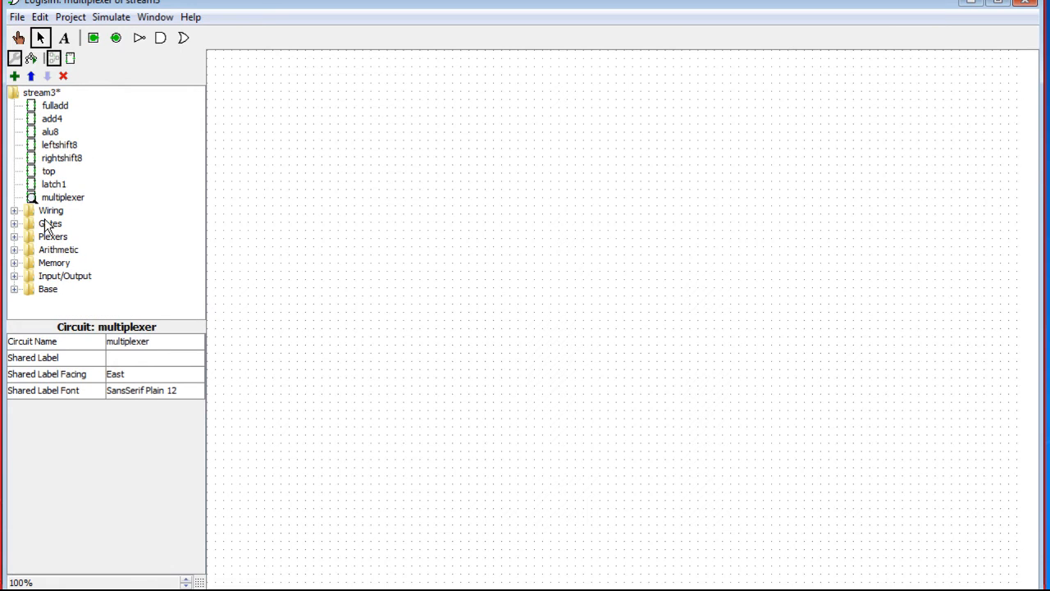
click(14, 222)
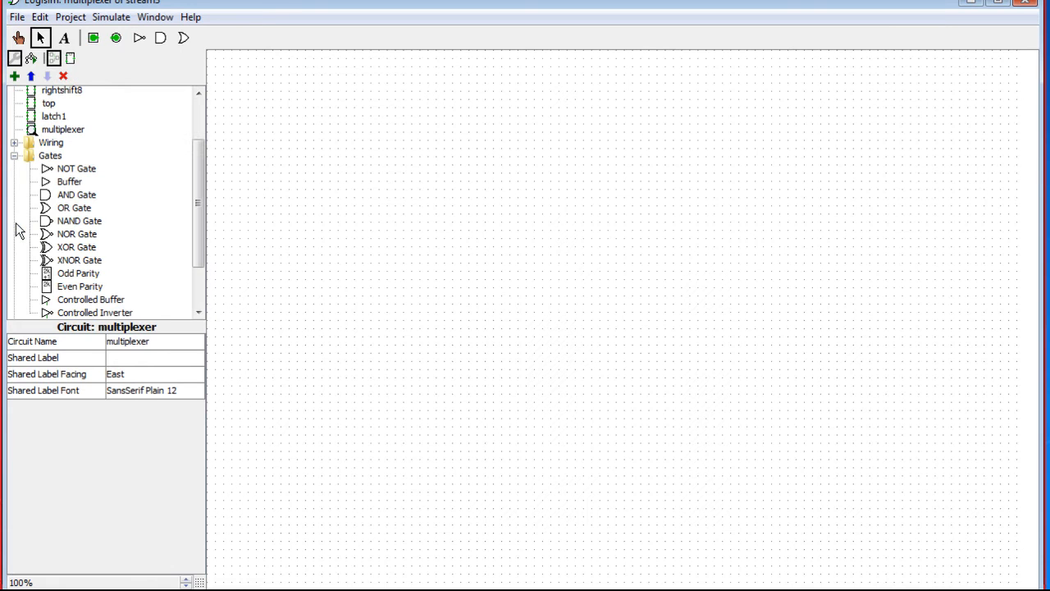
click(161, 37)
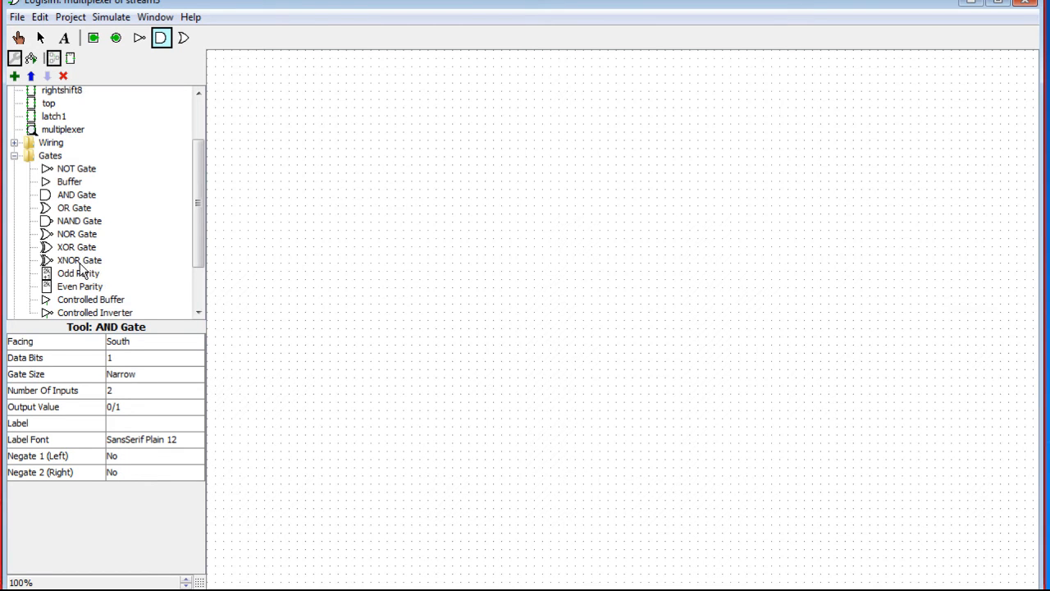
click(48, 210)
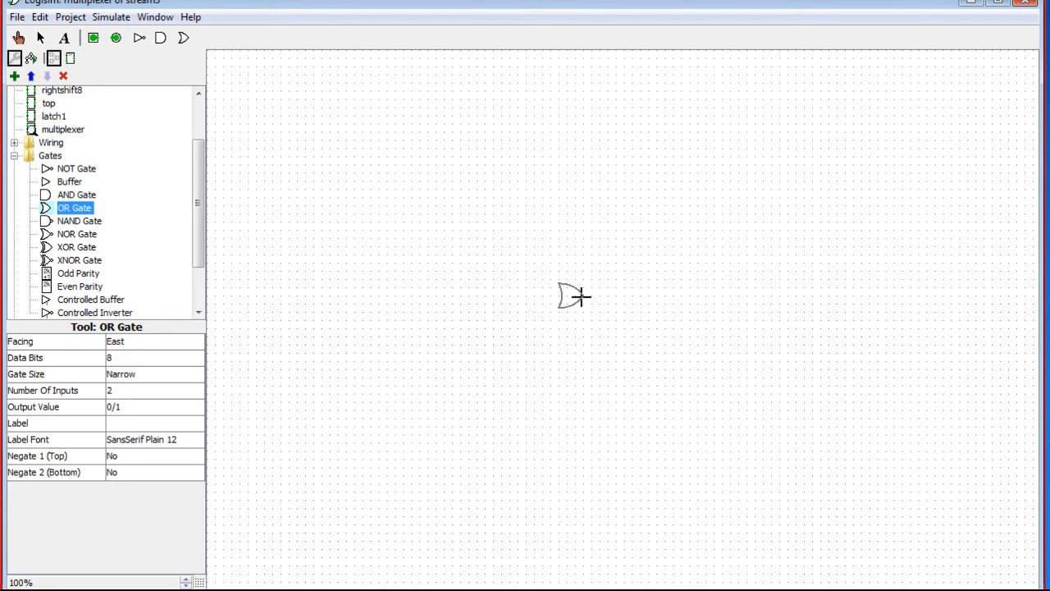
click(580, 296)
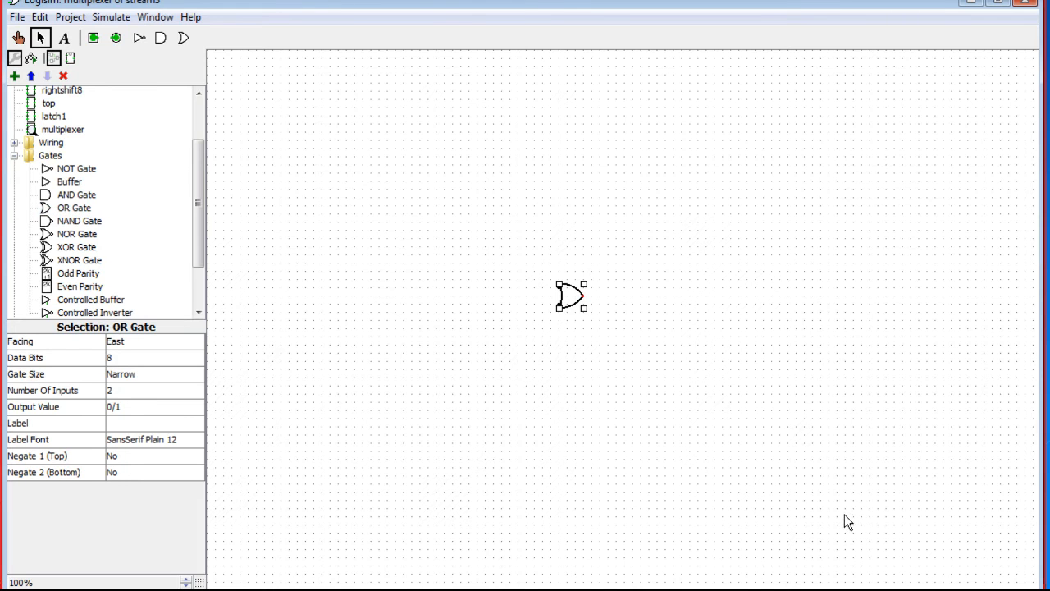
- Place two east-facing AND gates one above the other, before the OR gate's inputs
click(64, 196)
click(503, 263)
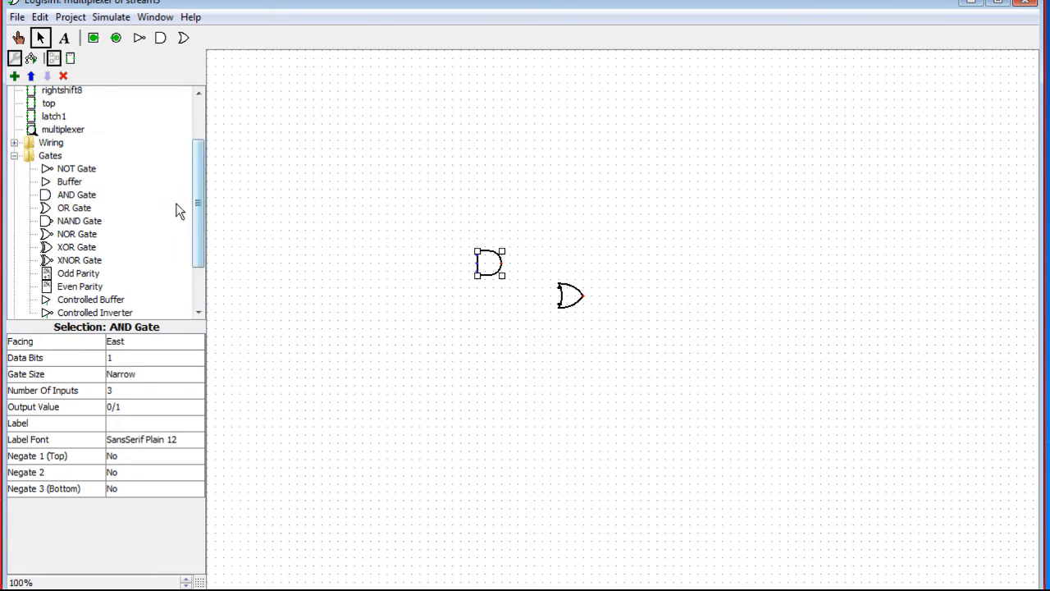
click(66, 197)
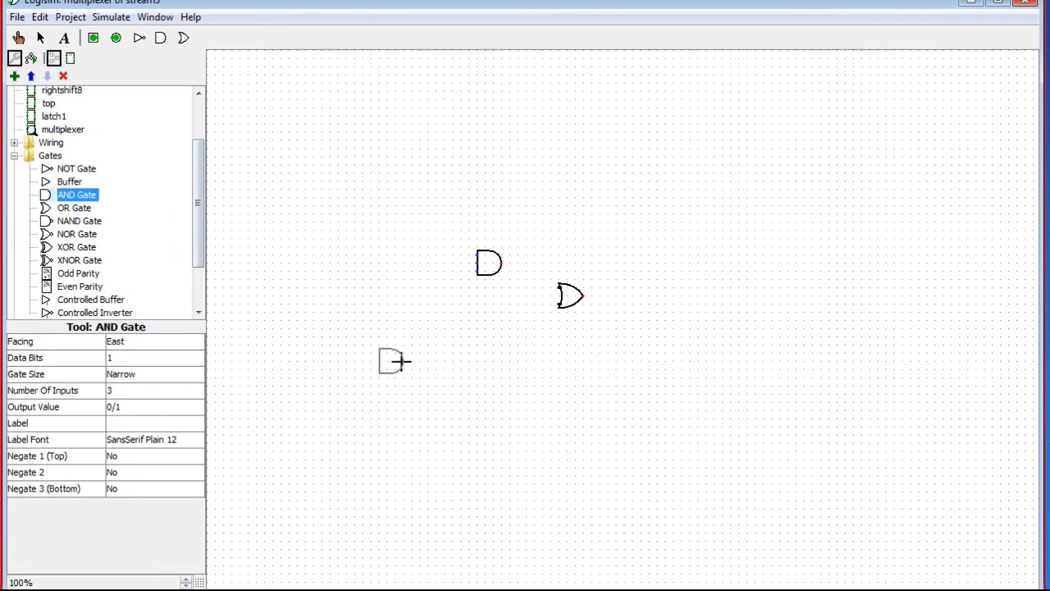
click(502, 345)
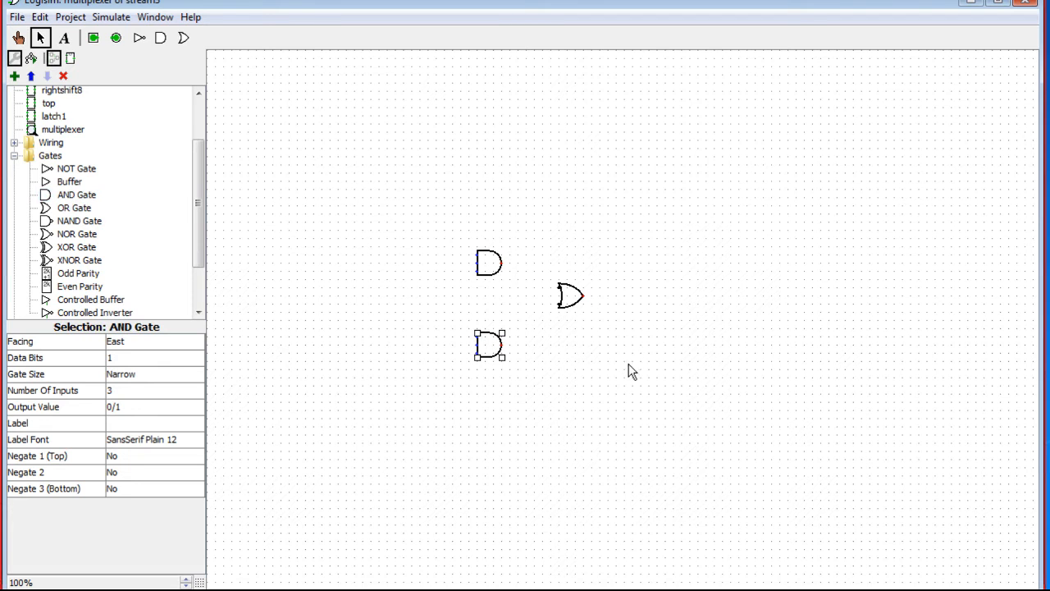
- Wire both AND gate outputs to the OR gate's inputs and move the lower AND gate slightly closer to the upper one
drag(501, 347, 560, 304)
drag(501, 262, 560, 287)
click(583, 349)
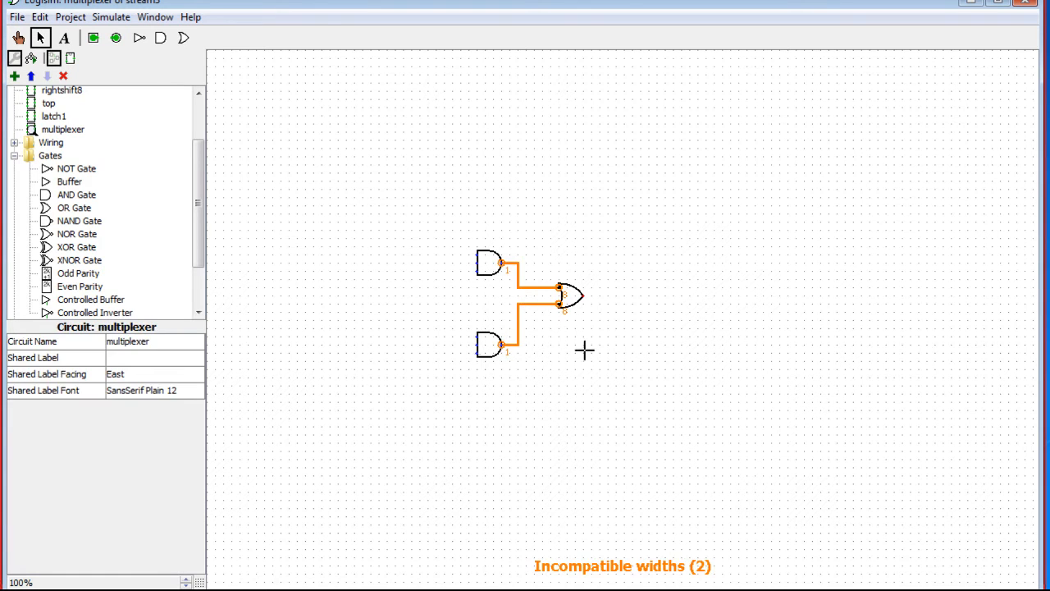
drag(541, 361, 489, 337)
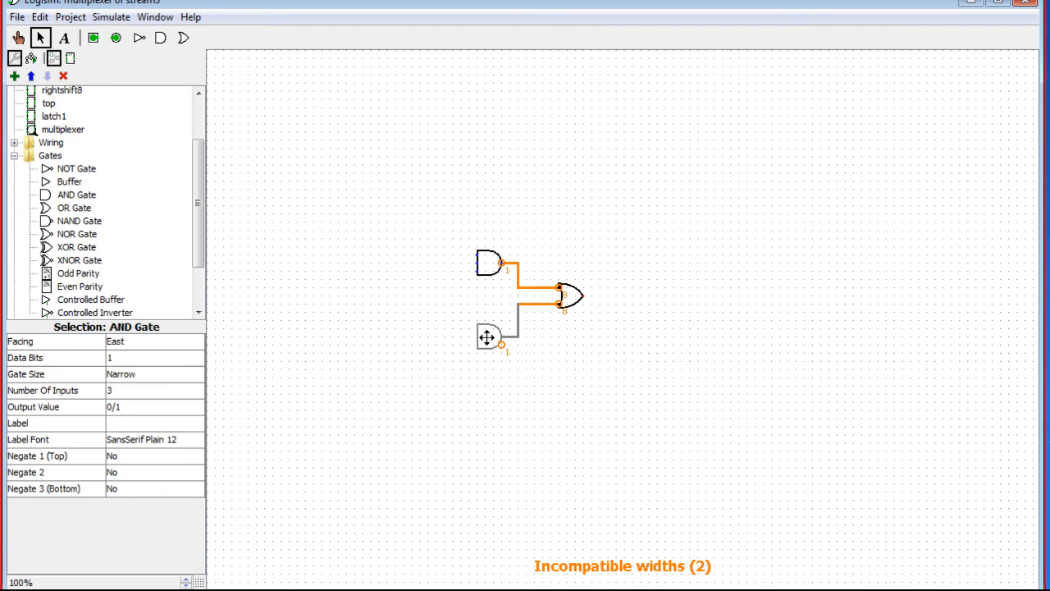
click(565, 349)
- Set the number of inputs to 2 on both AND gates
click(484, 337)
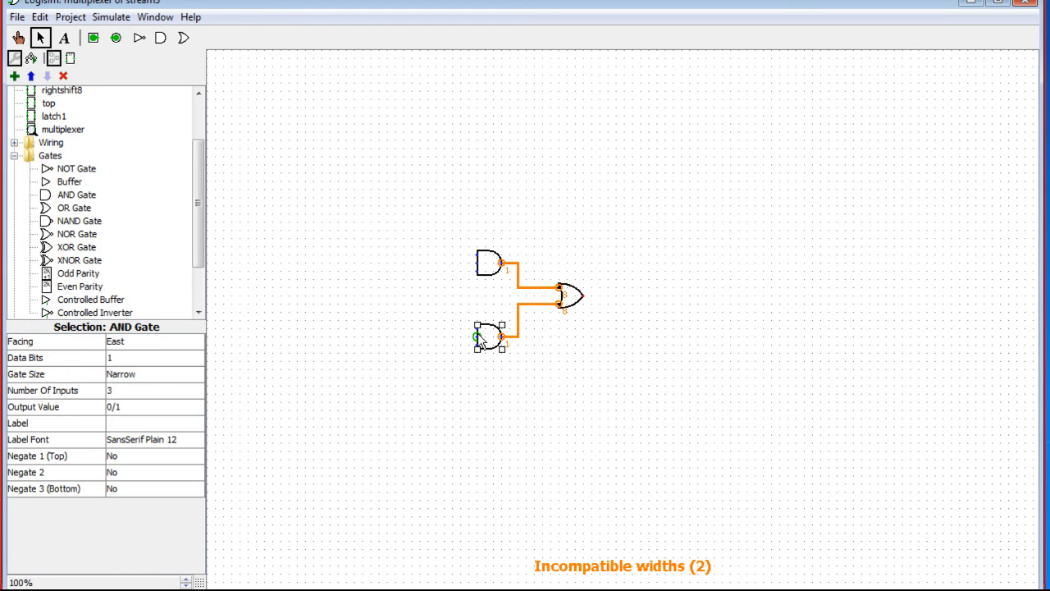
click(123, 391)
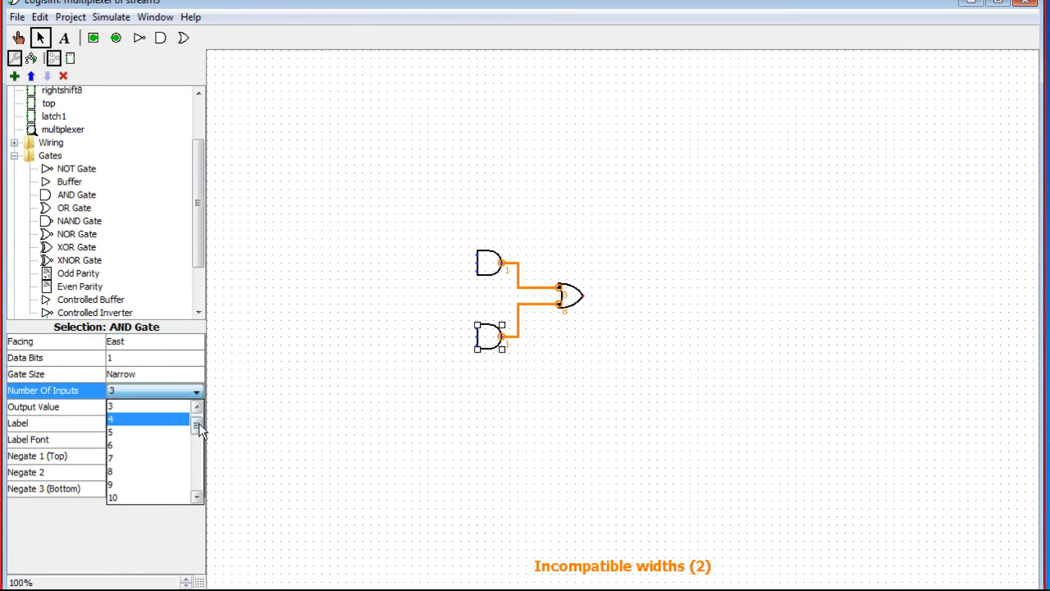
click(131, 403)
click(489, 272)
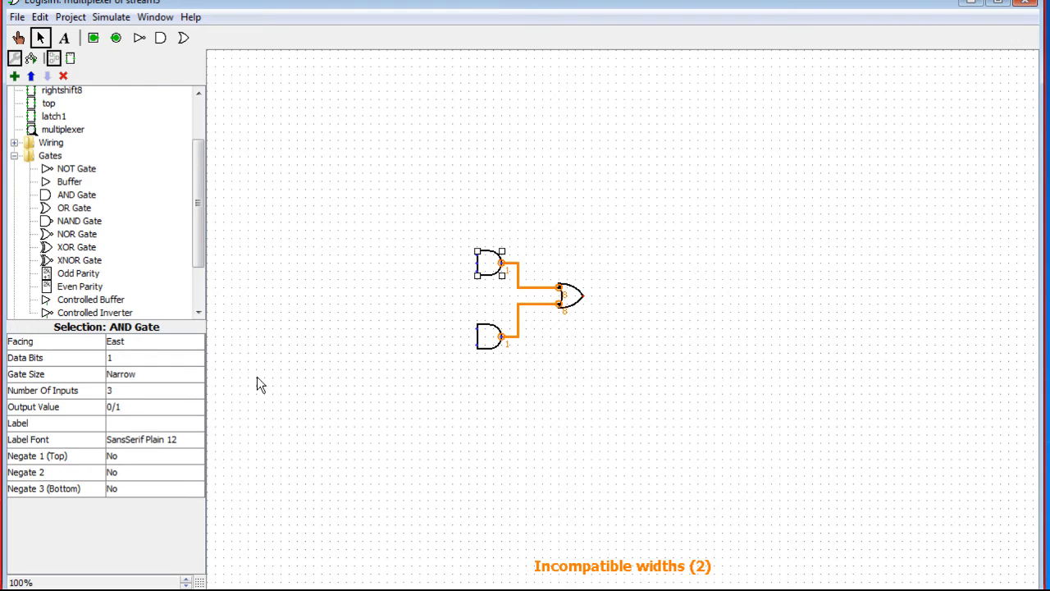
click(148, 392)
scroll(203, 428, up, 1)
click(146, 405)
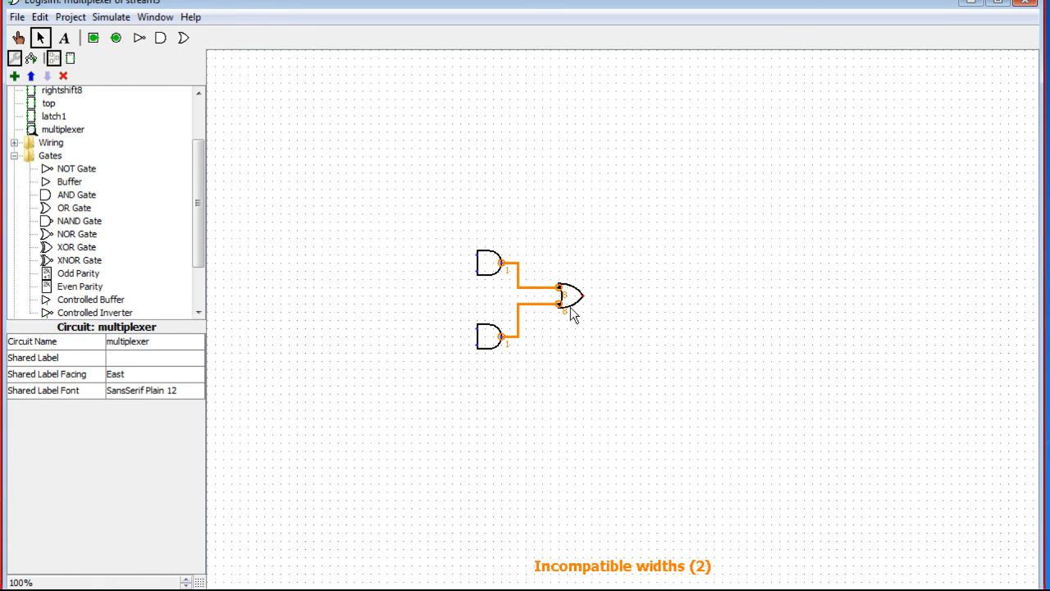
- Set the OR gate's data bits to 1 to match the AND gates
click(492, 343)
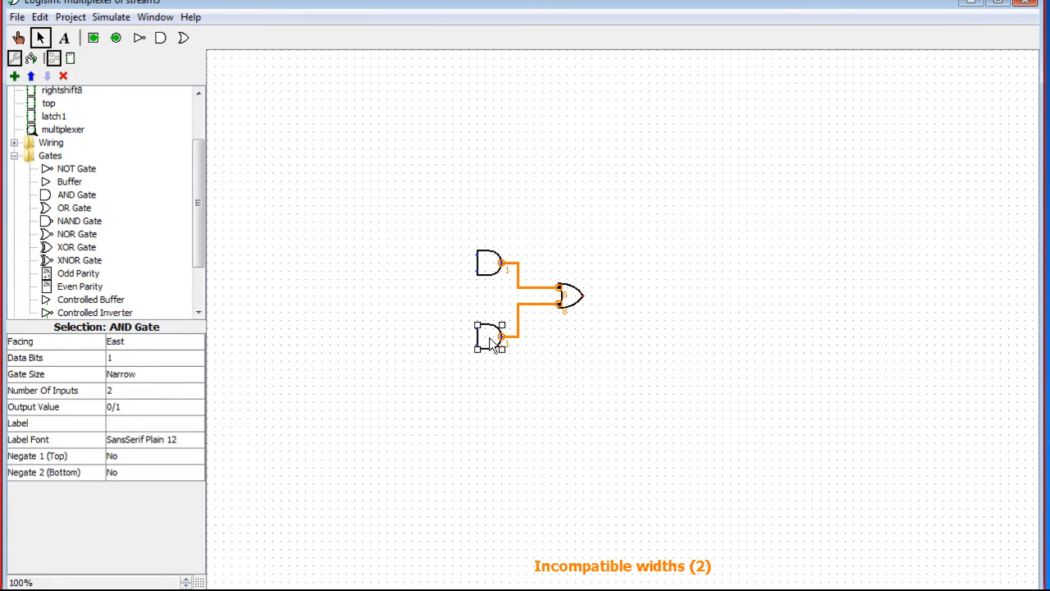
click(482, 273)
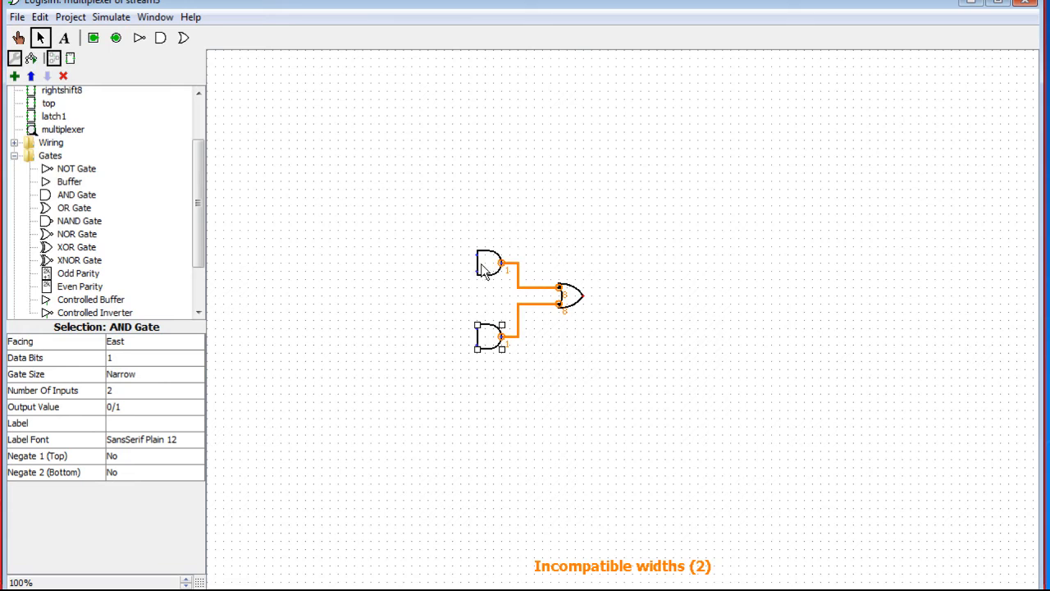
click(570, 299)
click(142, 358)
scroll(182, 385, up, 3)
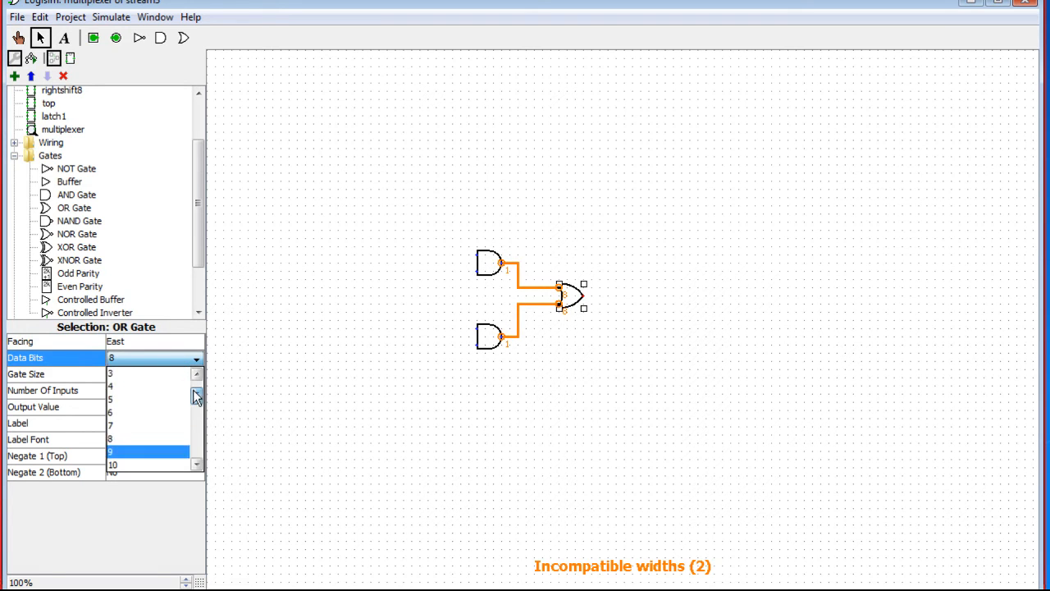
click(132, 374)
- Draw an output wire from the OR gate and a horizontal input wire for each of the two AND gates' inputs
drag(584, 295, 681, 295)
drag(477, 255, 395, 255)
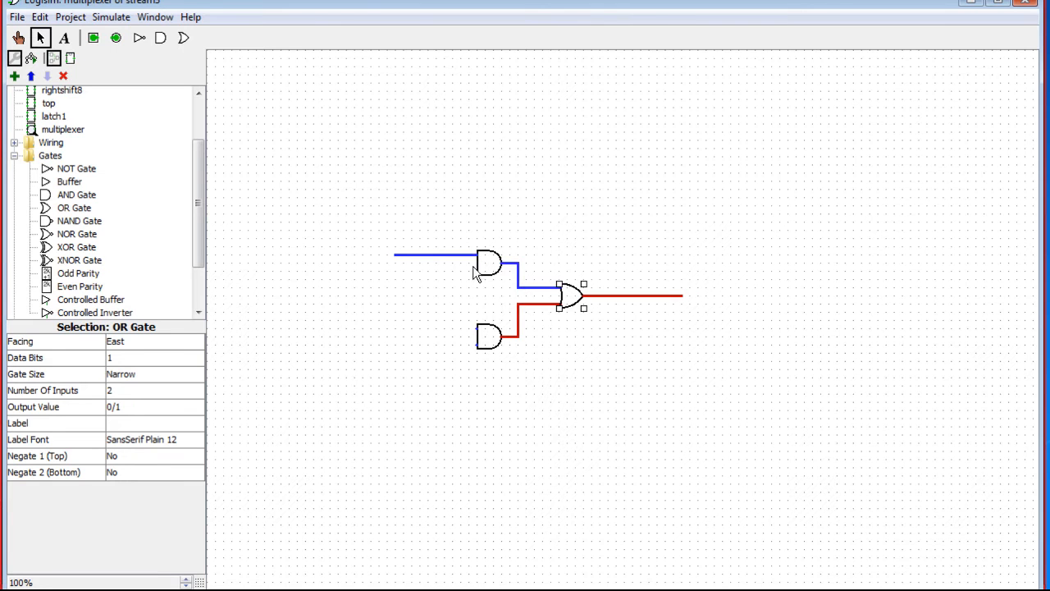
drag(478, 270, 400, 271)
drag(477, 329, 396, 328)
drag(477, 351, 399, 353)
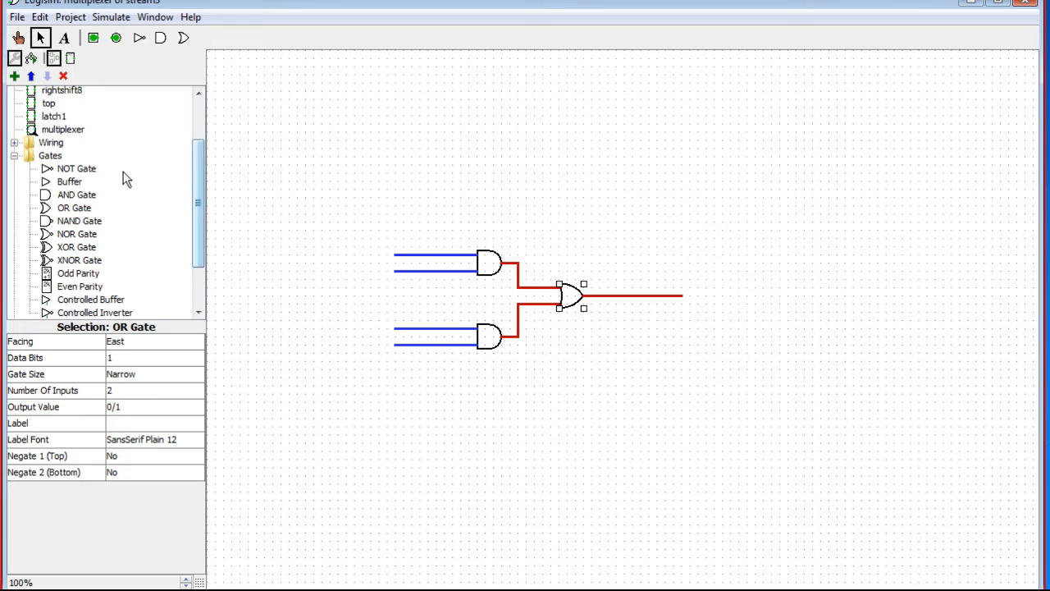
mouse_move(197, 202)
mouse_down()
mouse_move(196, 151)
mouse_move(198, 203)
mouse_up()
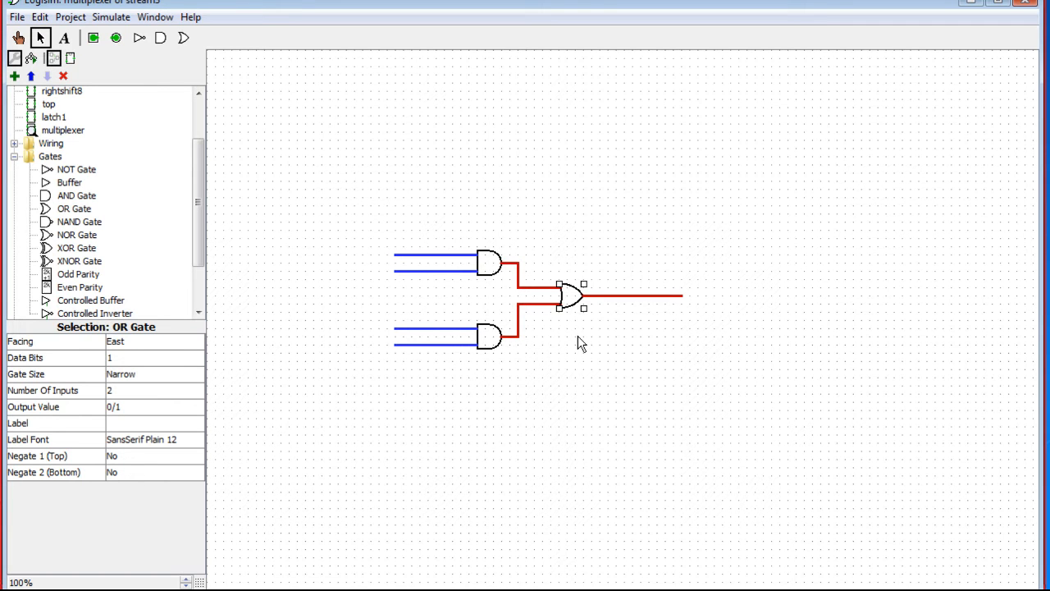
- Delete the wires on the upper AND gate's lower input and the lower AND gate's upper input
click(594, 295)
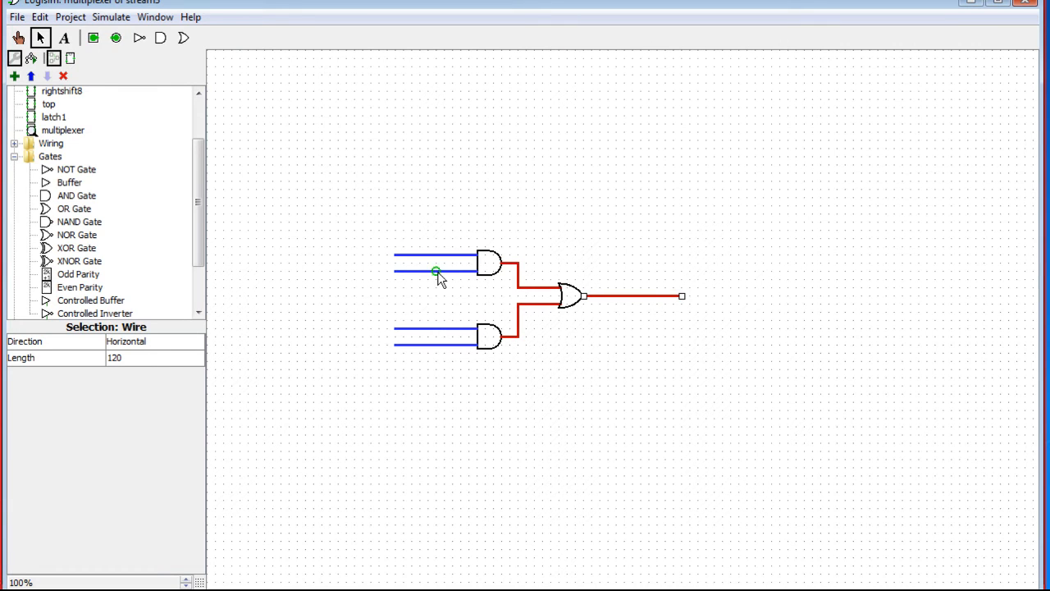
key(Delete)
click(451, 329)
key(Delete)
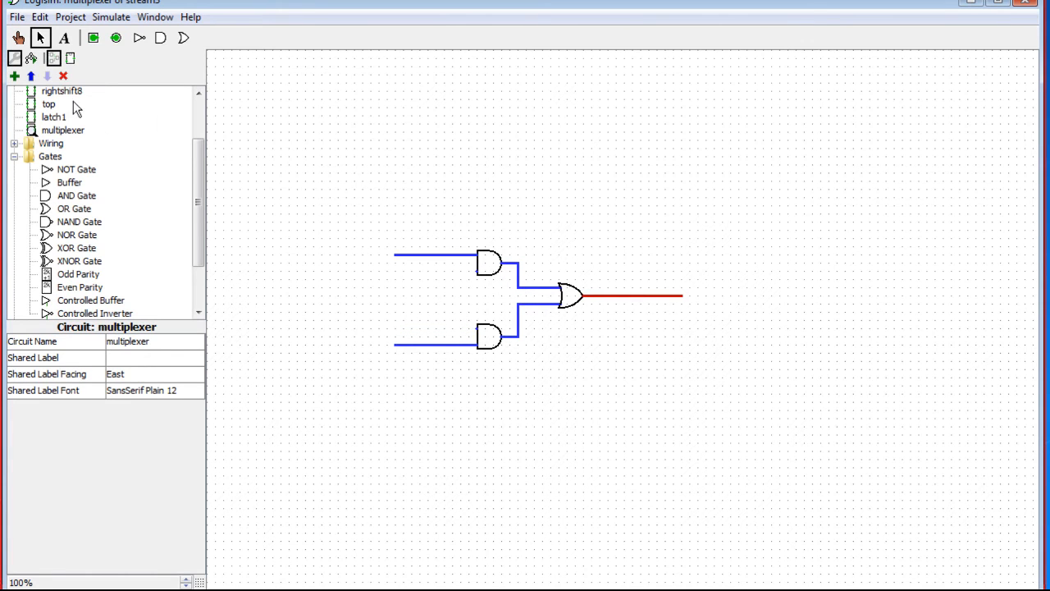
- Negate the upper AND gate's bottom input and wire it to the lower AND gate's top input as a shared select line
click(474, 269)
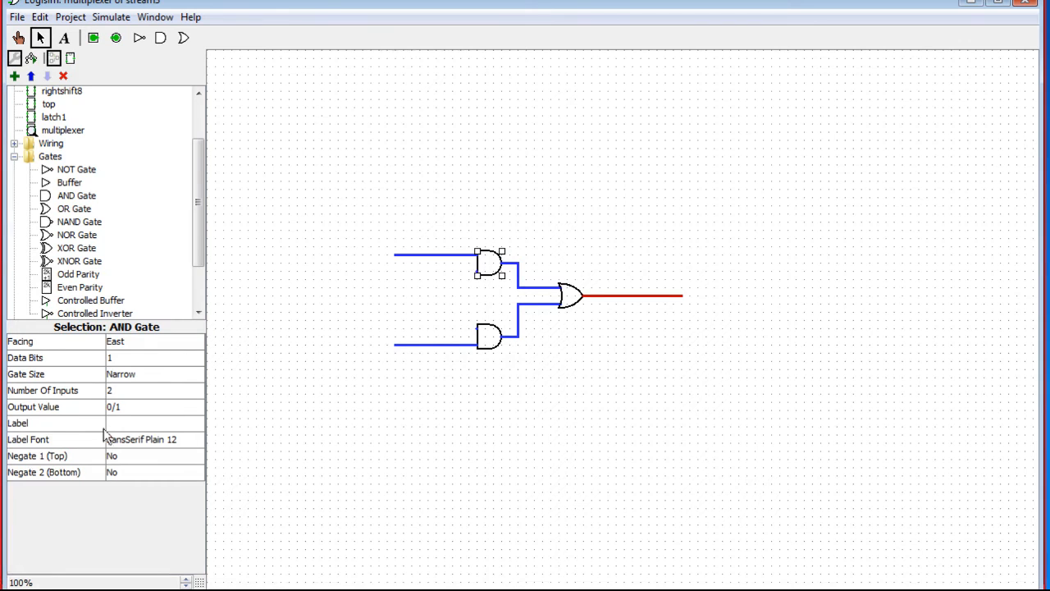
click(123, 390)
click(123, 391)
click(128, 474)
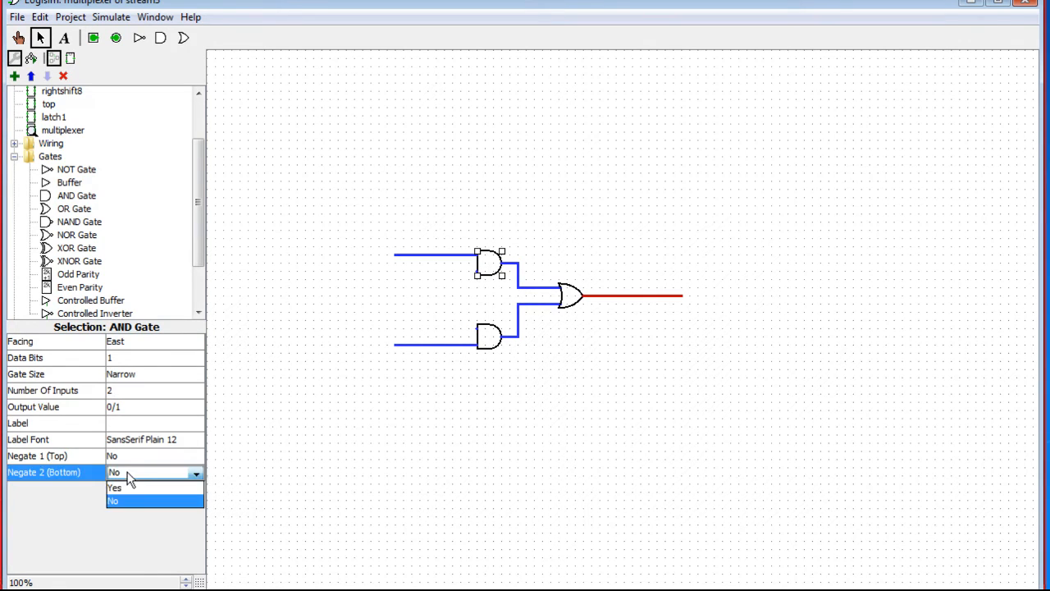
click(129, 489)
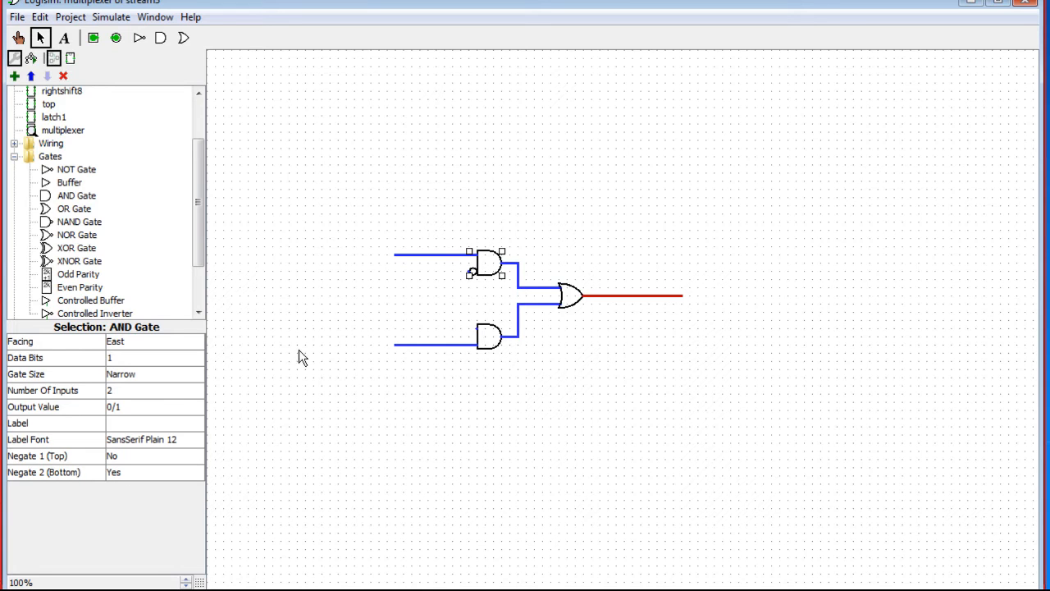
drag(468, 271, 395, 328)
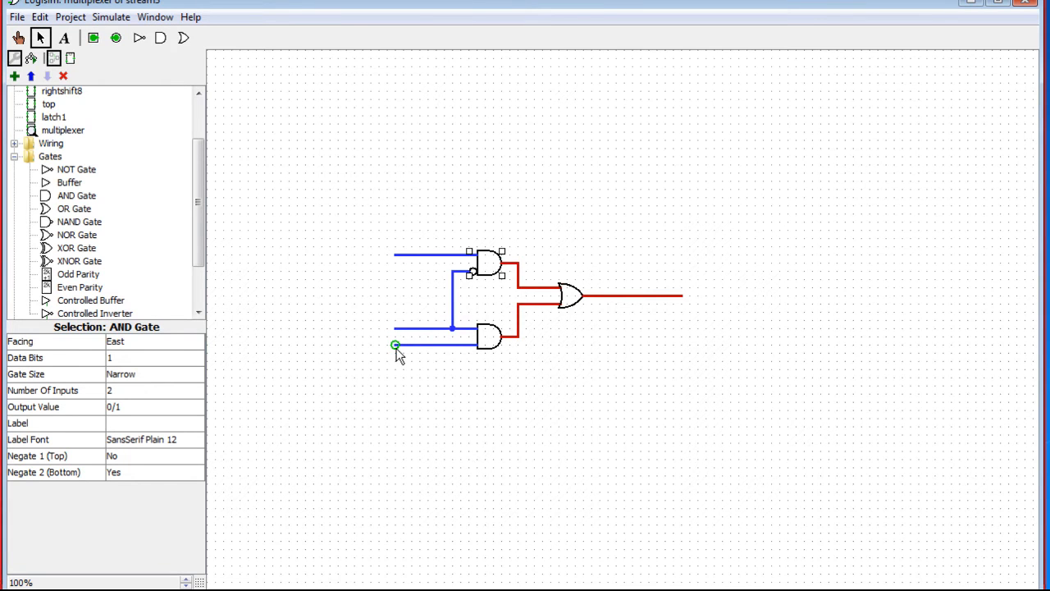
- Extend the two outer AND gate input wires away from the gates and route the shared select line well below them
drag(368, 348, 352, 344)
drag(395, 254, 353, 254)
drag(394, 329, 353, 403)
click(392, 414)
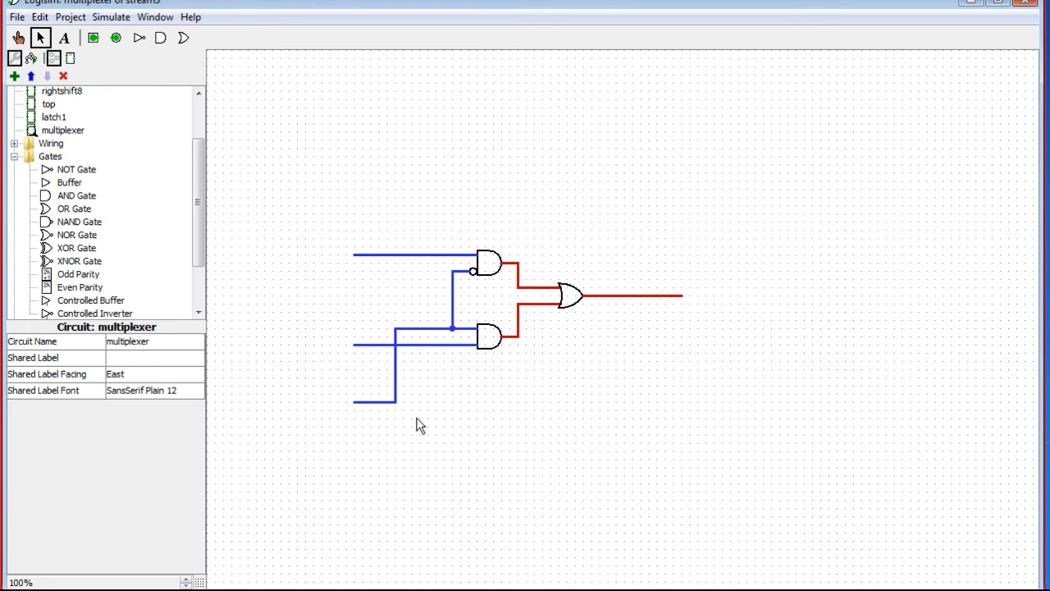
click(363, 403)
drag(368, 408, 371, 451)
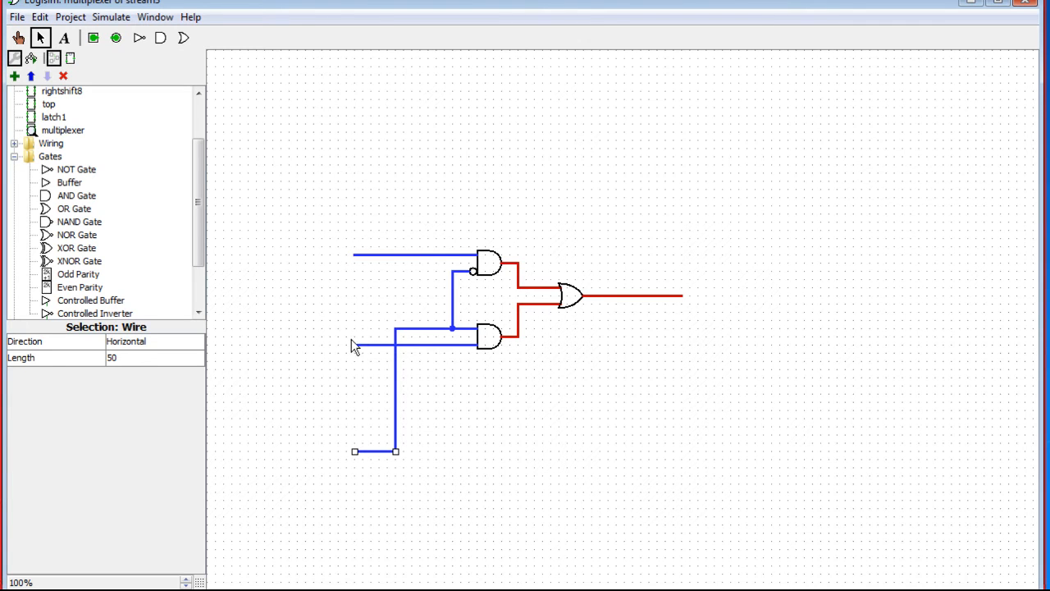
- Place 1-bit input pins on both data wires and the select wire, and an output pin on the OR gate's output wire
click(93, 38)
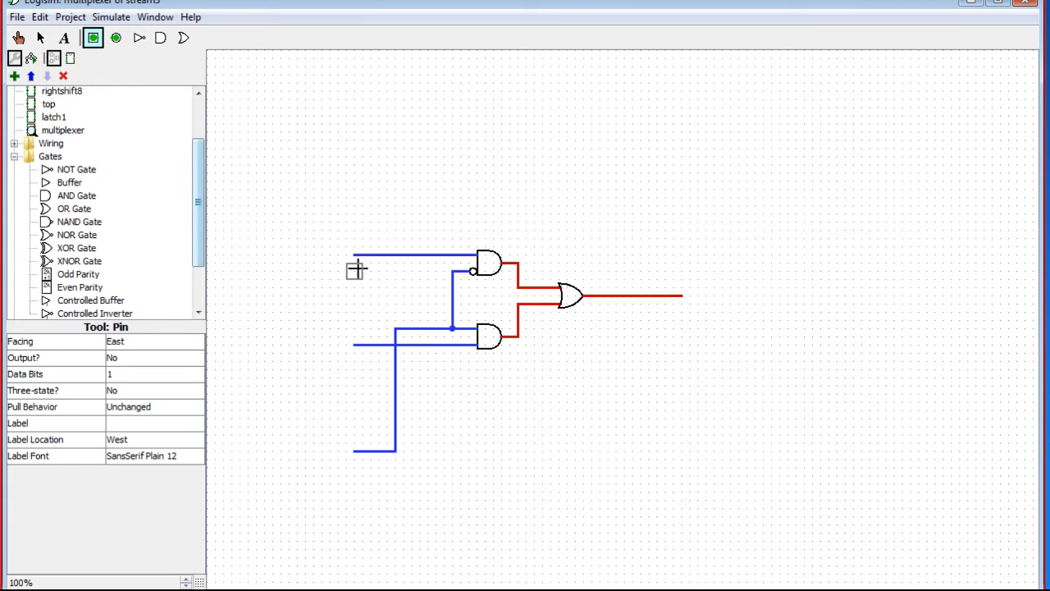
click(347, 255)
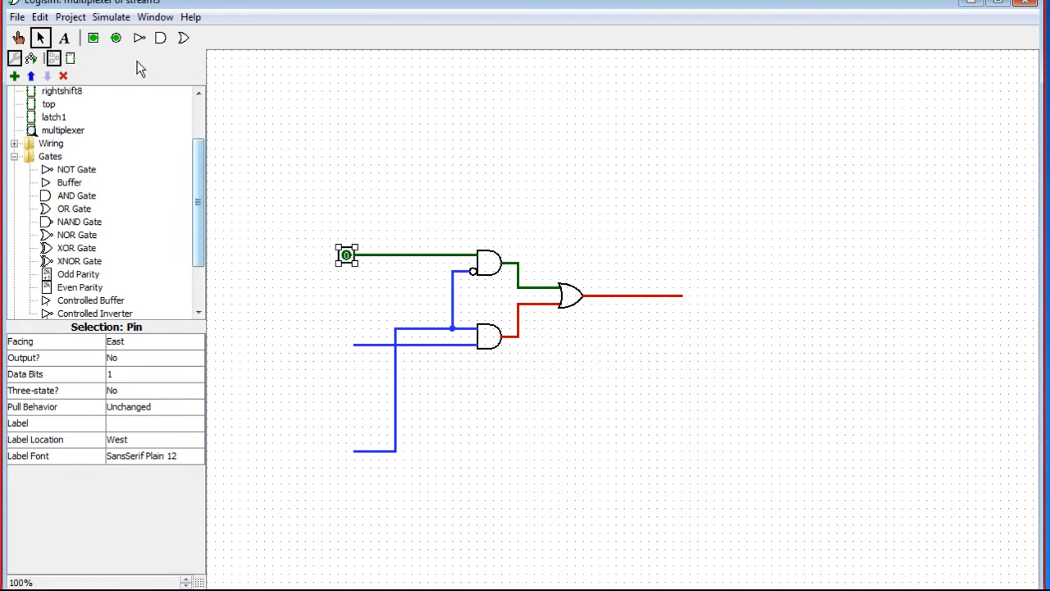
click(93, 39)
click(348, 345)
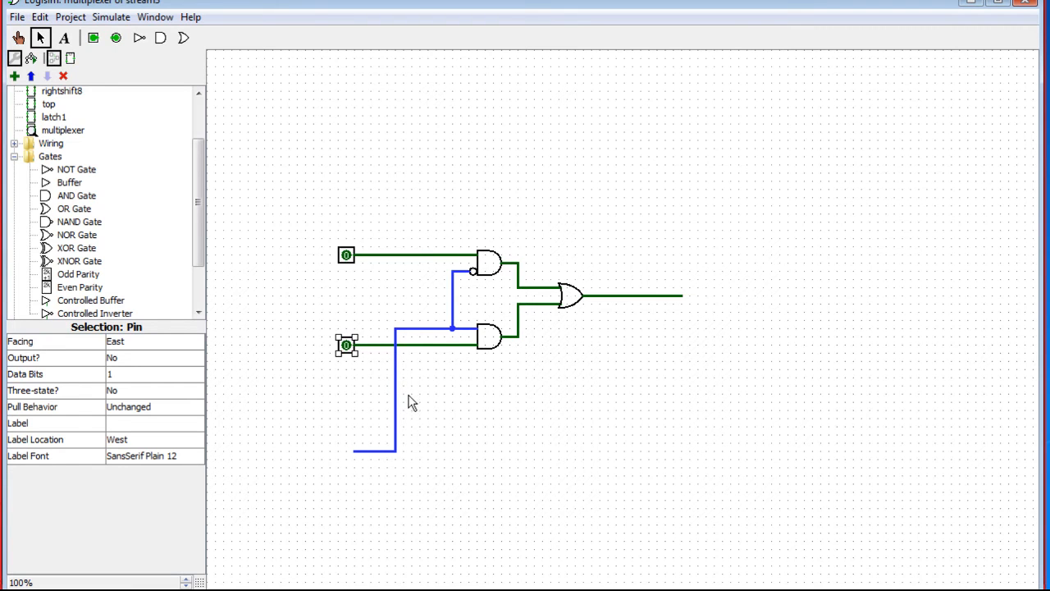
click(116, 38)
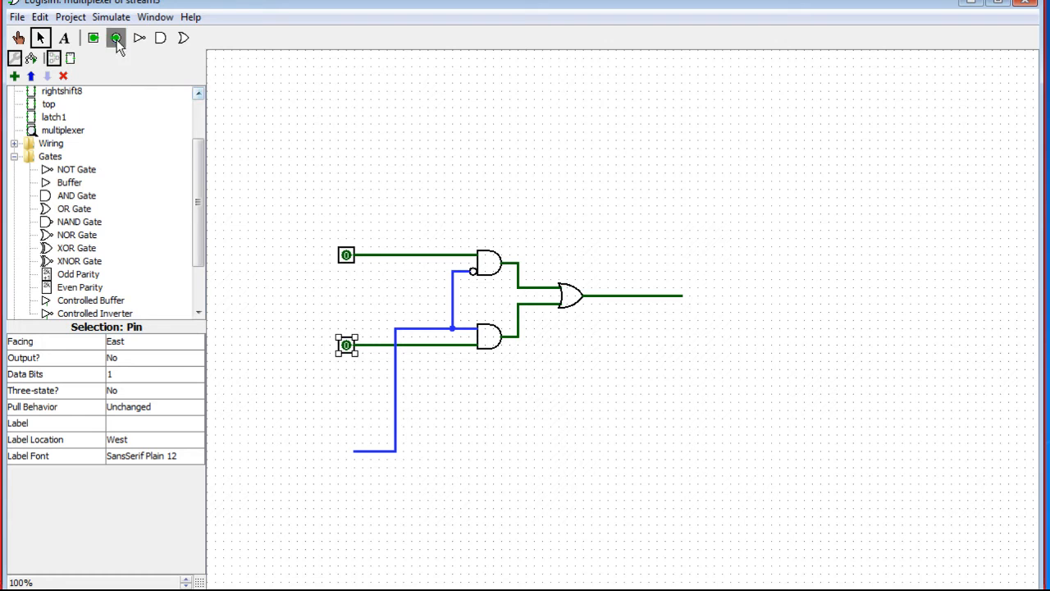
click(686, 297)
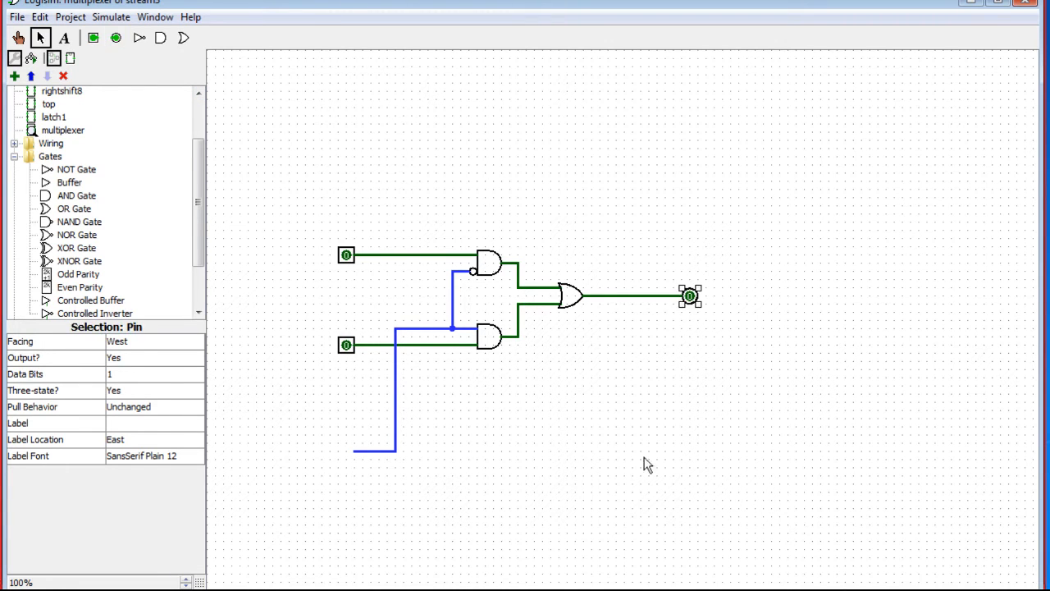
click(623, 455)
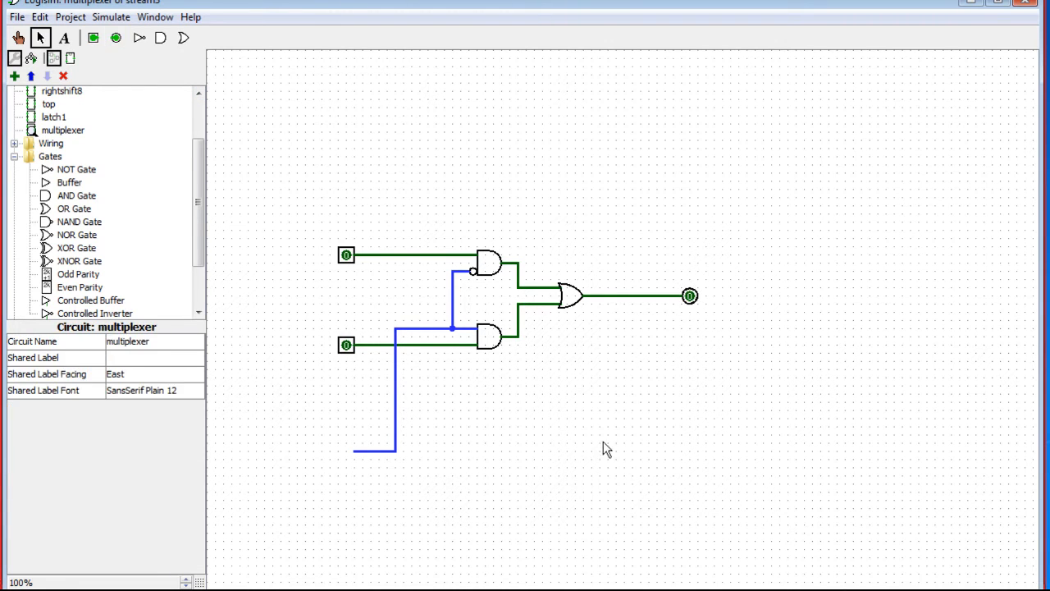
click(92, 38)
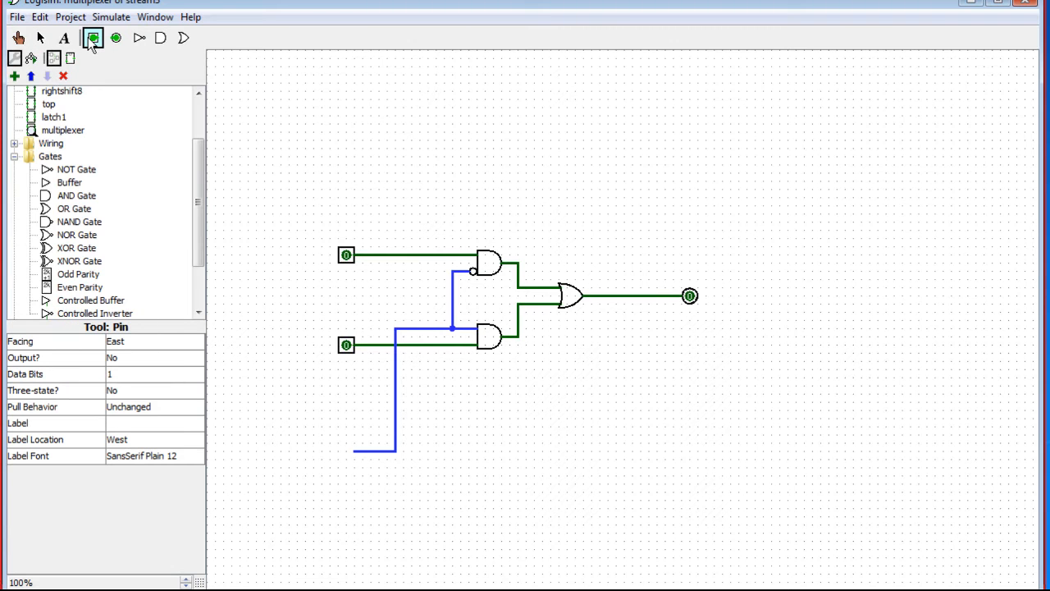
click(346, 451)
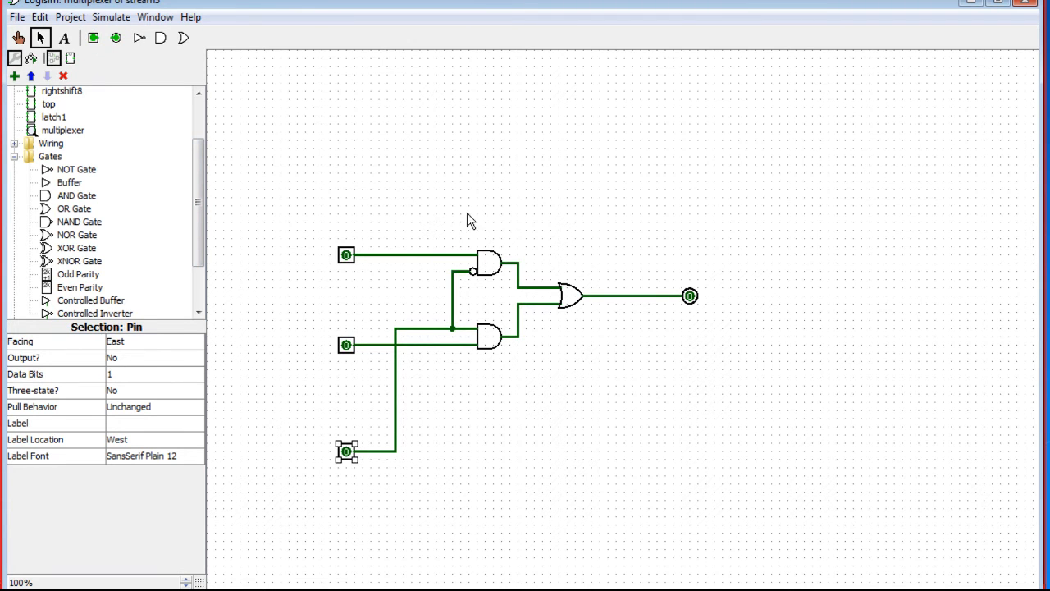
- Test the circuit by setting the upper data input to 1, then setting the select input to 1 and toggling both data inputs
click(20, 41)
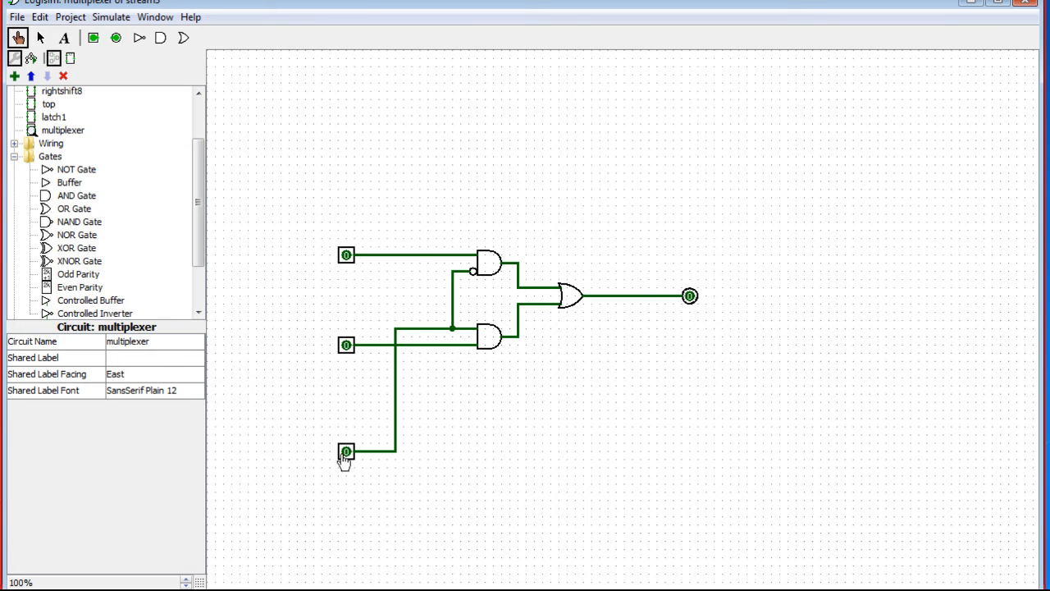
click(347, 256)
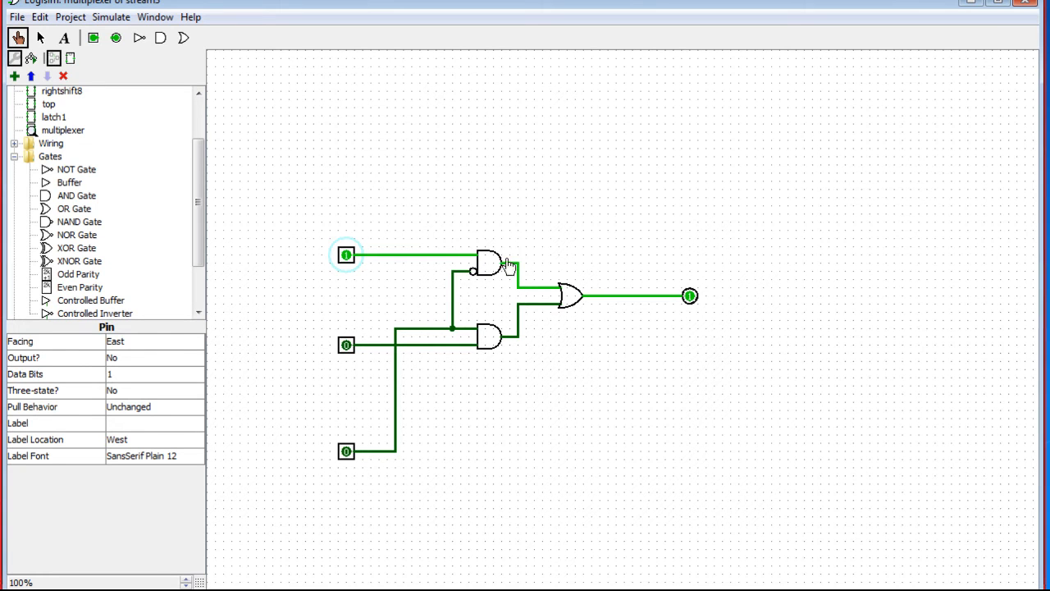
click(346, 453)
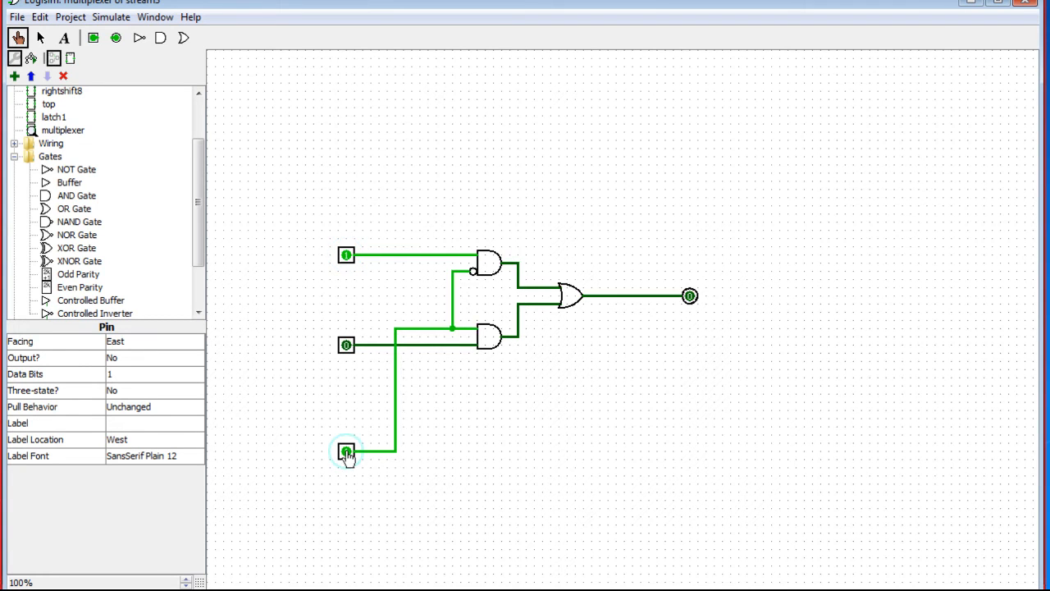
click(346, 345)
click(346, 346)
click(346, 255)
click(346, 255)
click(346, 255)
click(347, 346)
click(347, 346)
- Set the select input back to 0 and toggle the upper data input, then set the lower one to 1, to check the output
click(347, 452)
click(347, 255)
click(346, 255)
click(346, 255)
click(346, 345)
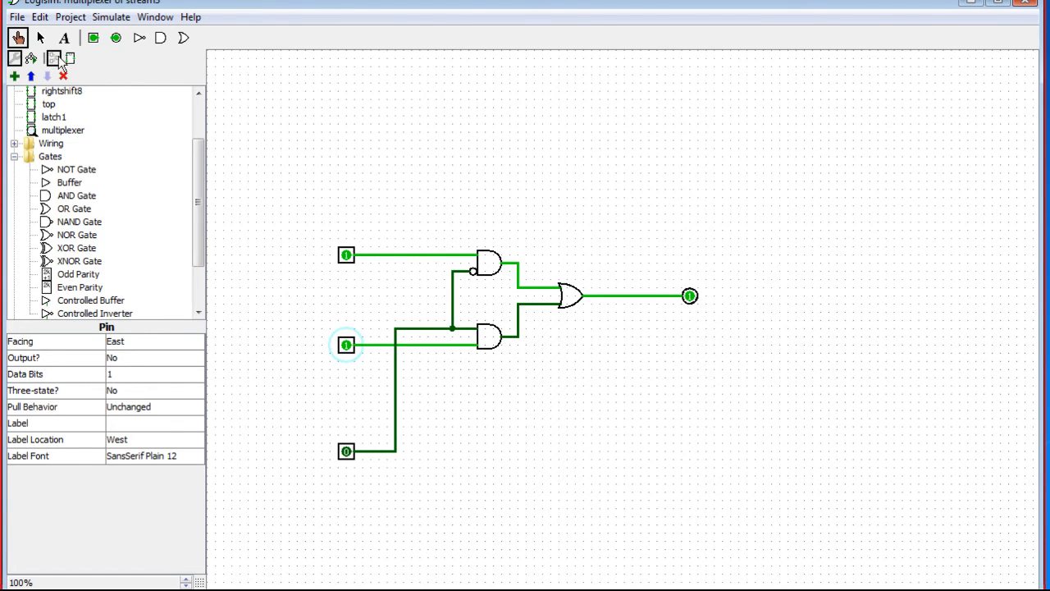
- Select the entire gate-level multiplexer circuit and delete it
click(39, 40)
drag(781, 506, 284, 157)
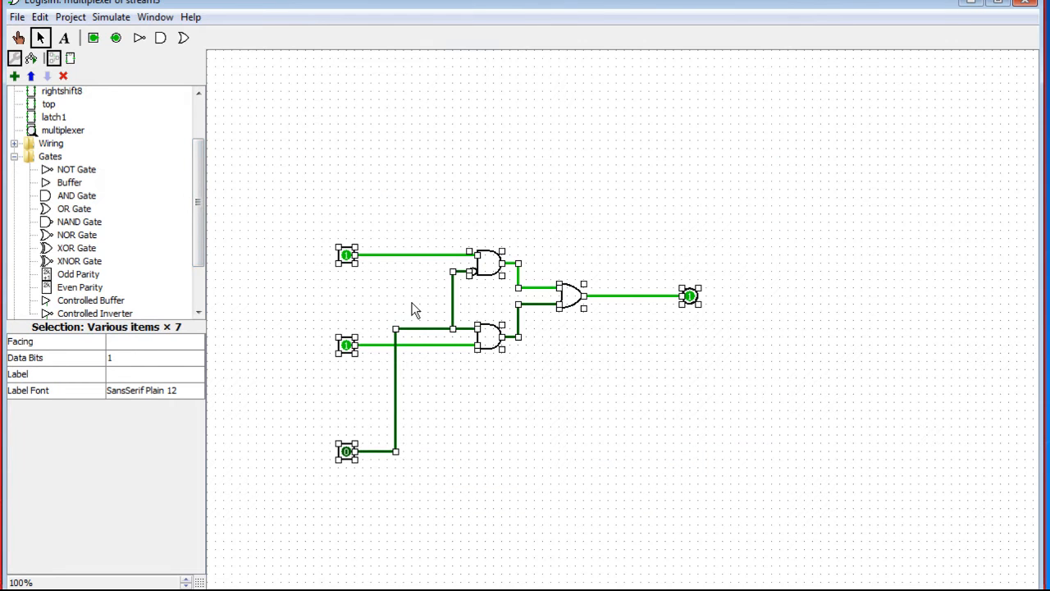
key(Delete)
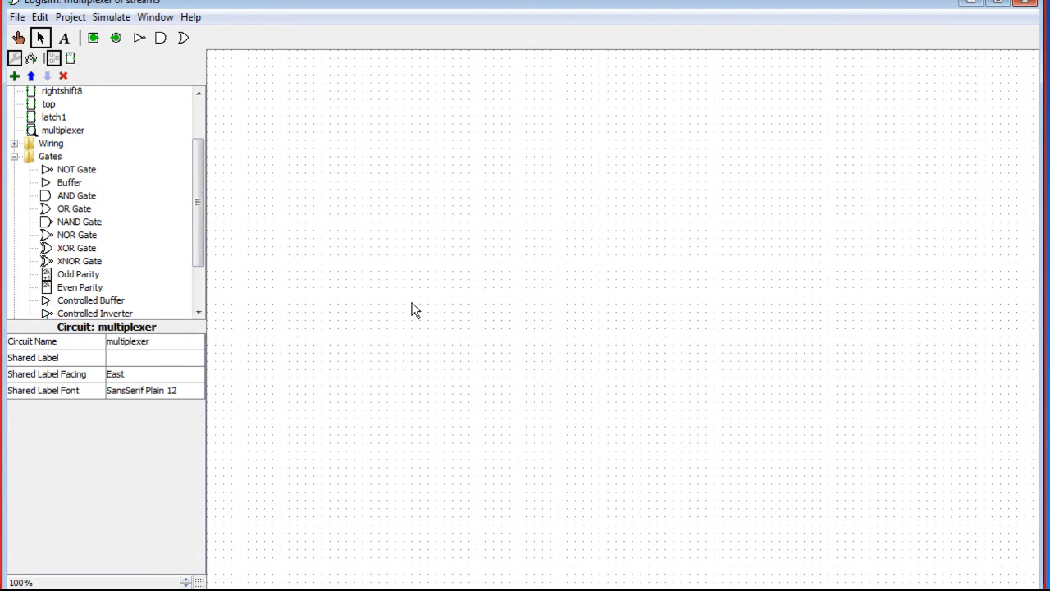
- Place an east-facing Multiplexer from the Plexers library with 1 select bit and 1 data bit on the empty canvas
click(15, 156)
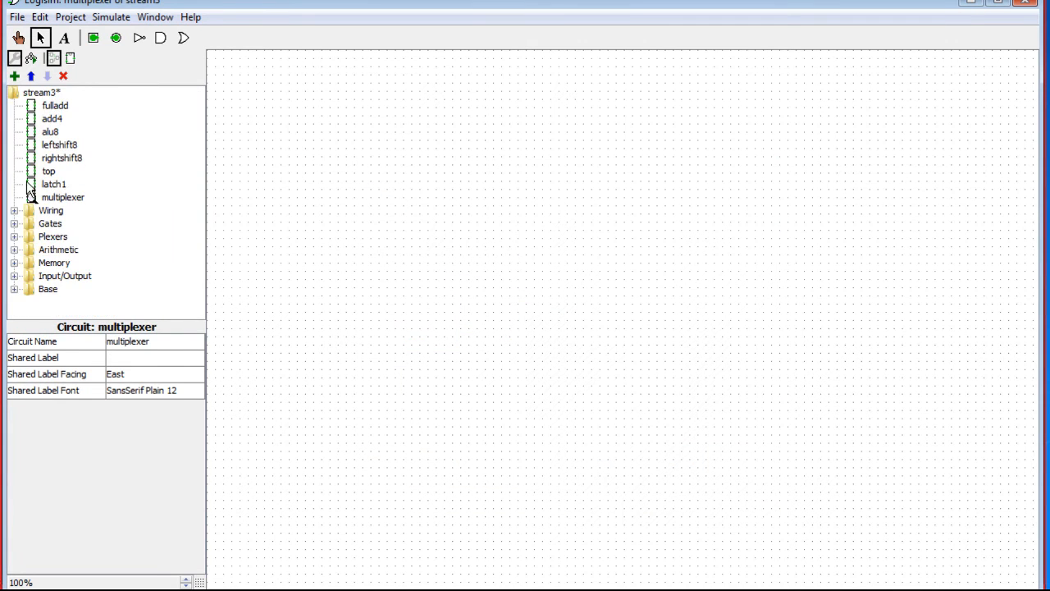
click(14, 236)
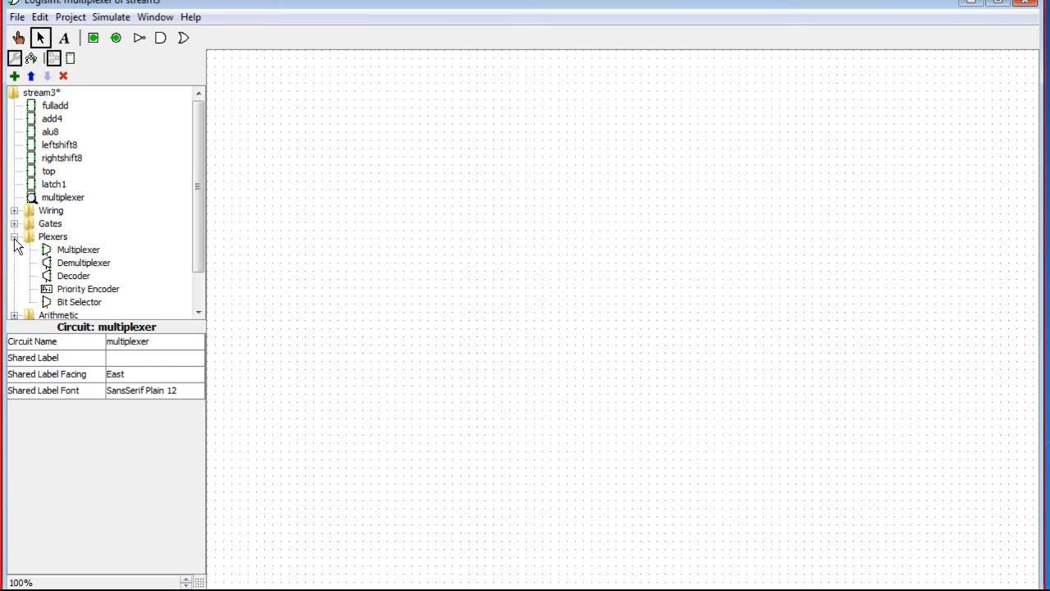
click(73, 251)
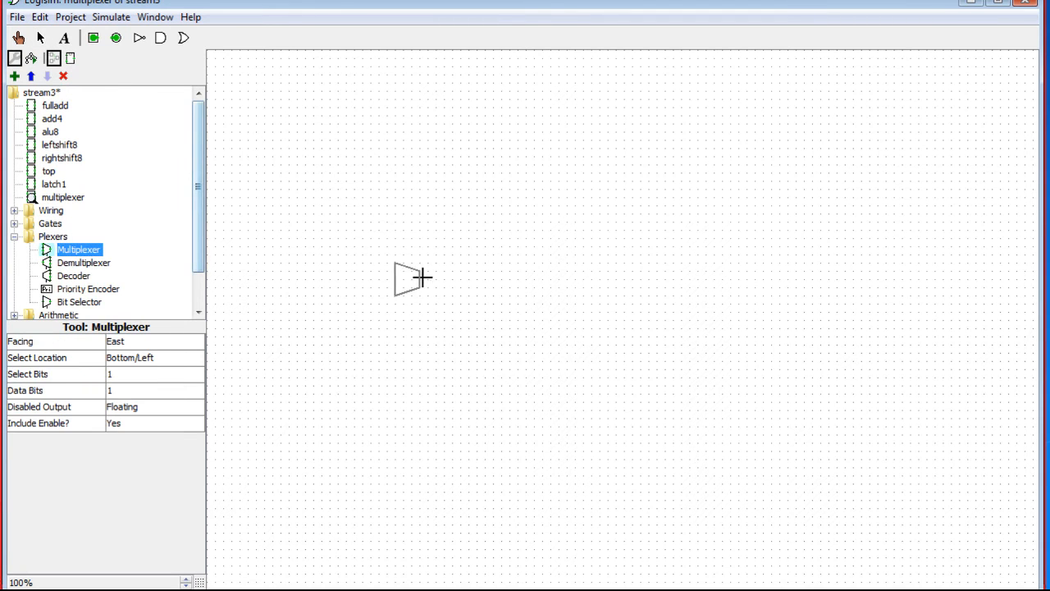
key(Left)
key(Right)
key(Left)
key(Right)
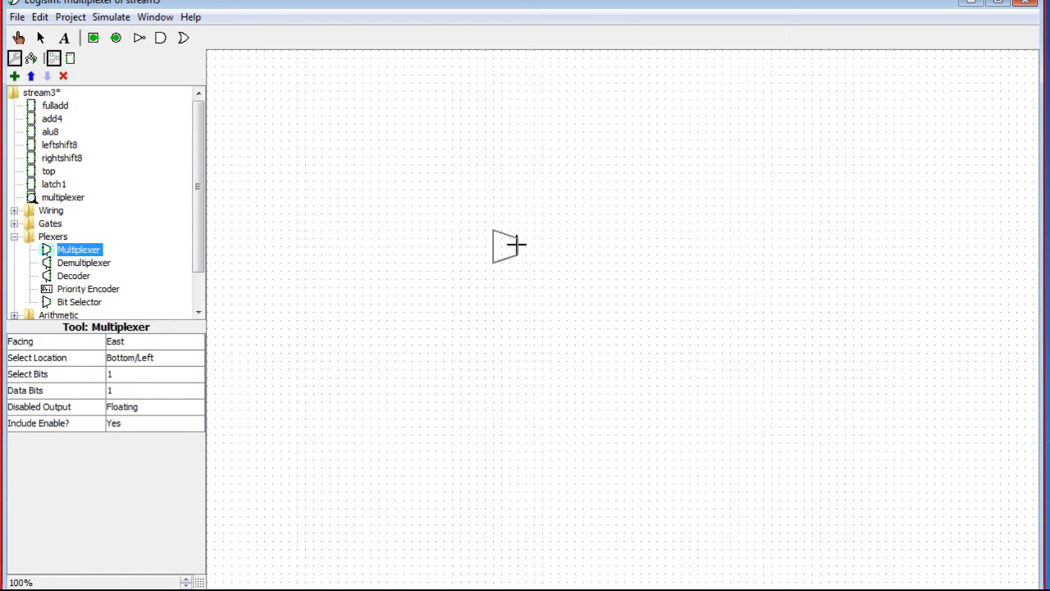
click(485, 247)
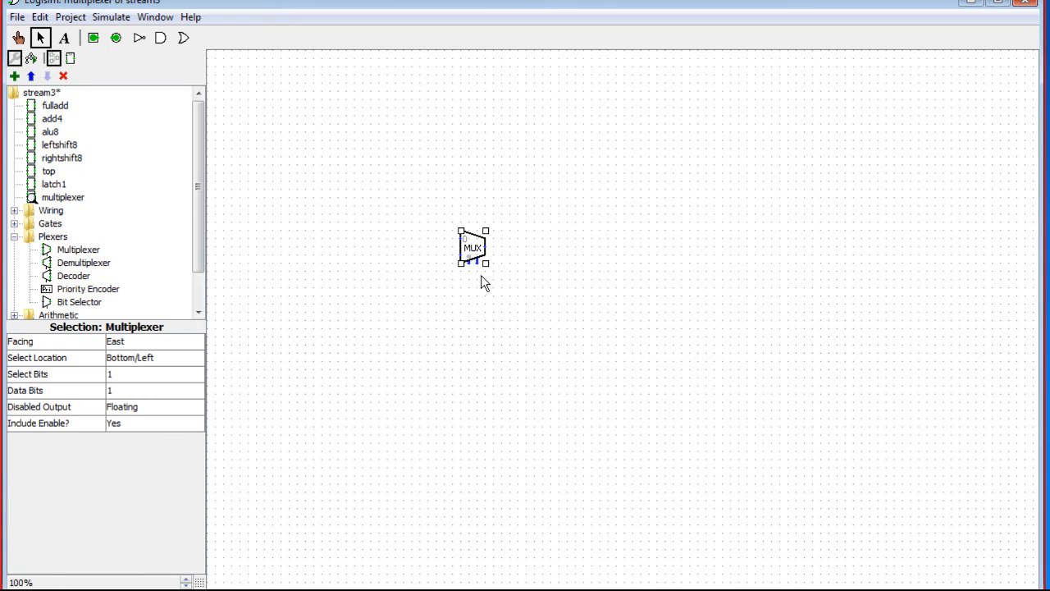
- Remove the multiplexer's enable input and run a vertical wire of length 90 down from its select input
drag(474, 262, 475, 332)
click(121, 425)
click(116, 453)
click(480, 310)
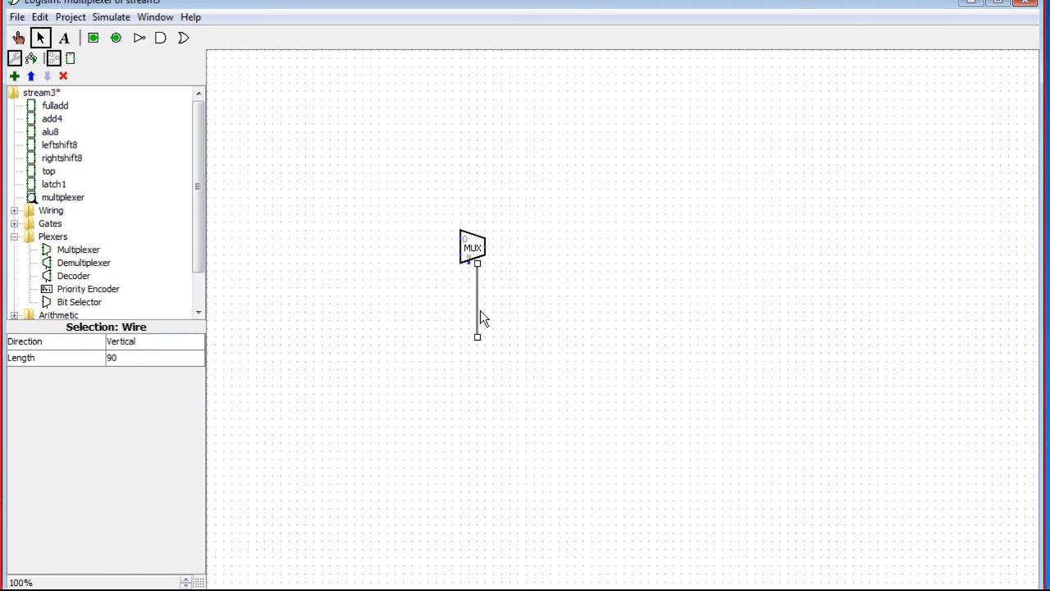
drag(478, 303, 470, 305)
click(552, 310)
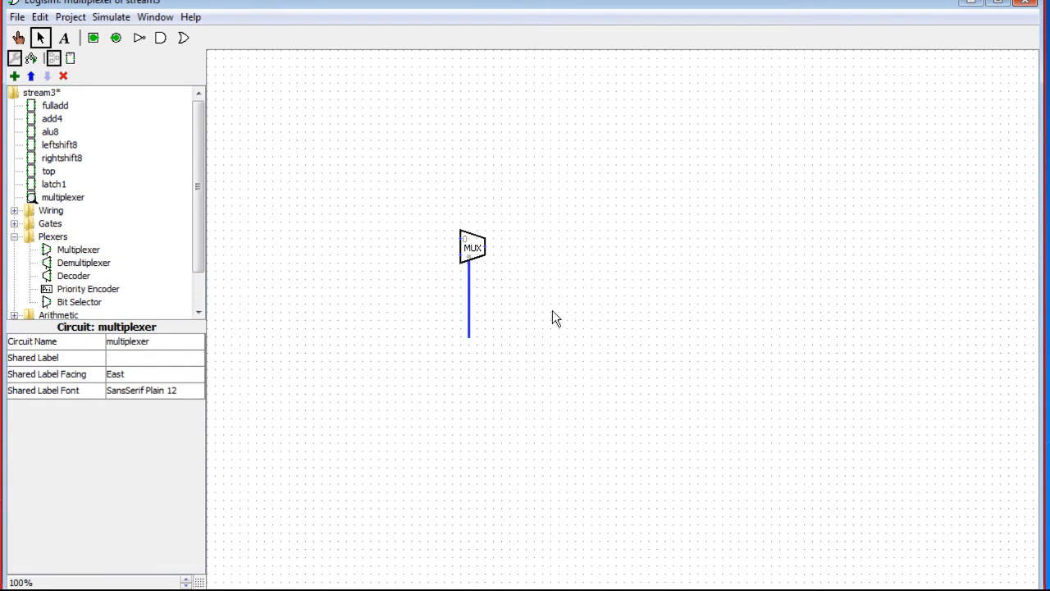
- Duplicate the multiplexer twice, feed the stacked pair's outputs into the third one's data inputs, and tie the pair's select inputs together
click(472, 244)
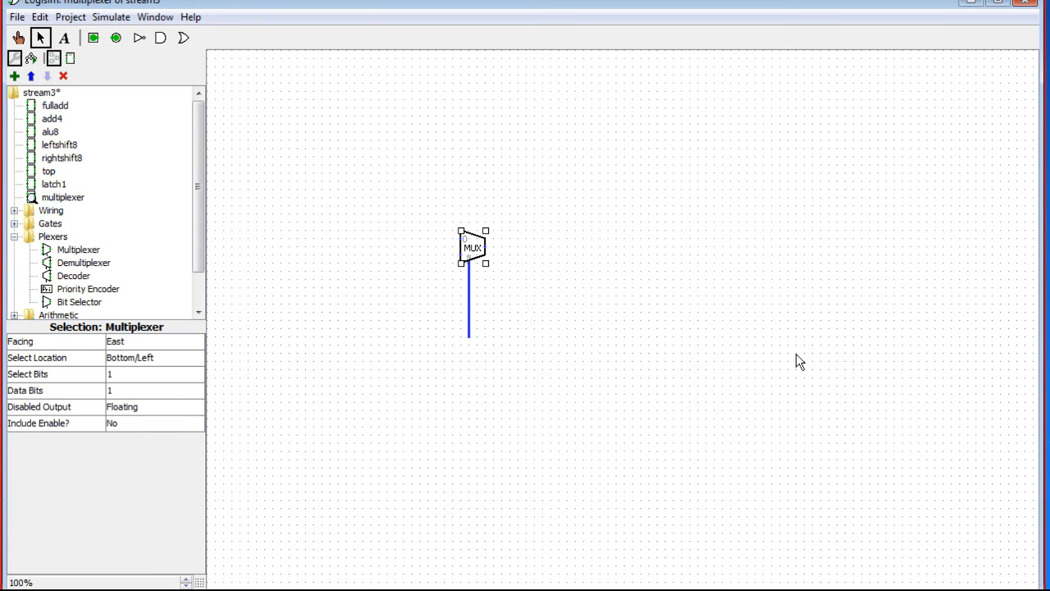
mouse_move(473, 256)
mouse_down()
mouse_move(482, 283)
mouse_move(471, 186)
mouse_move(529, 207)
mouse_move(528, 223)
mouse_move(502, 233)
mouse_move(517, 222)
mouse_up()
mouse_move(487, 181)
mouse_down()
mouse_move(498, 211)
mouse_move(517, 204)
mouse_move(476, 226)
mouse_move(496, 272)
mouse_move(498, 342)
mouse_up()
drag(489, 301, 469, 295)
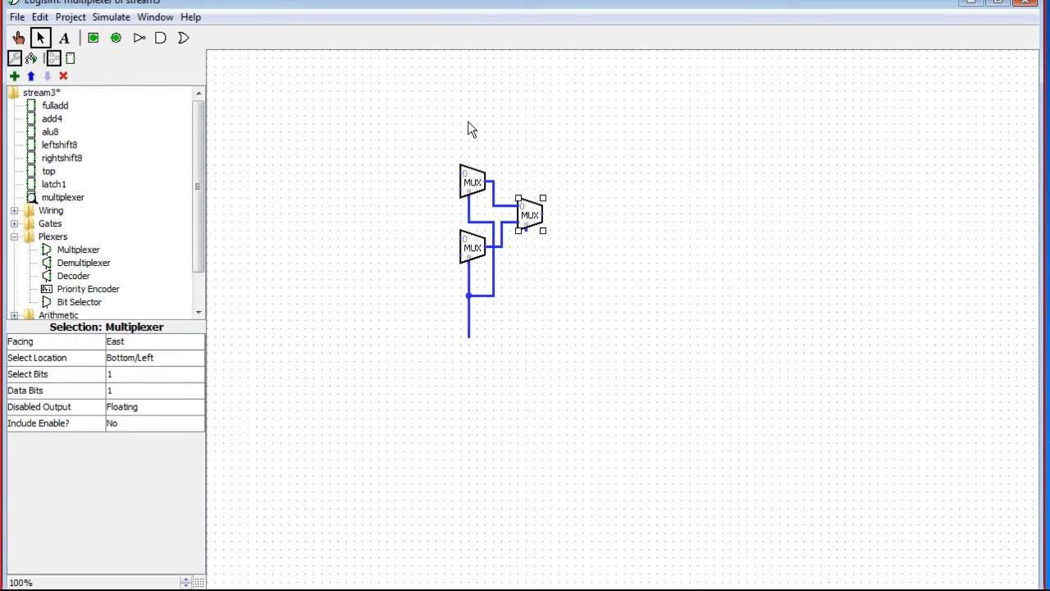
- Extend wires from the stacked multiplexers' four data inputs and from the final multiplexer's select input and output
drag(525, 231, 526, 337)
drag(460, 173, 410, 190)
drag(460, 239, 410, 255)
drag(561, 214, 592, 214)
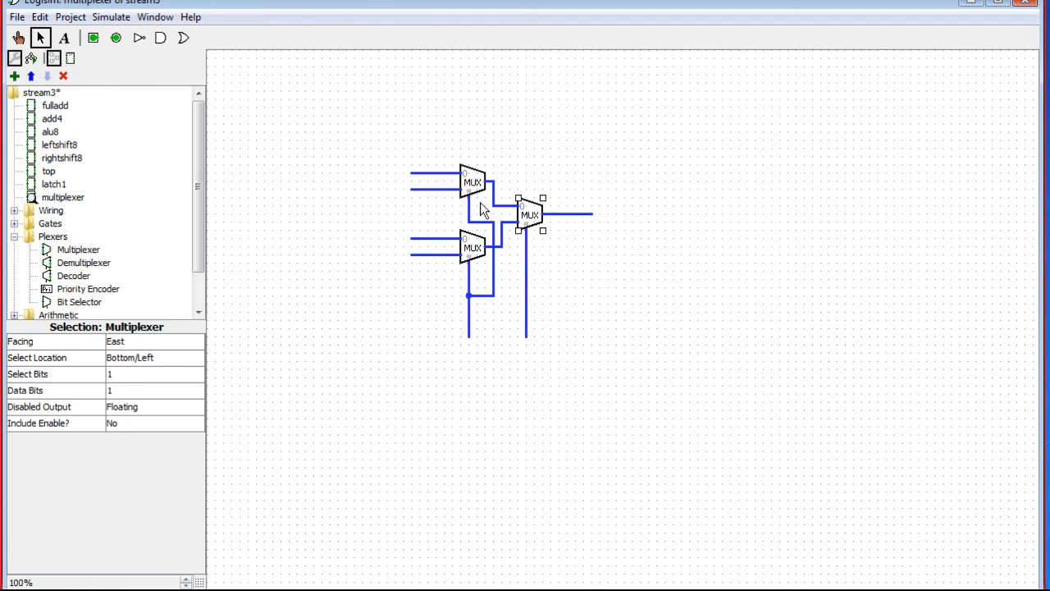
- Place 1-bit east-facing input pins on the four data-input wires of the stacked multiplexers
click(94, 38)
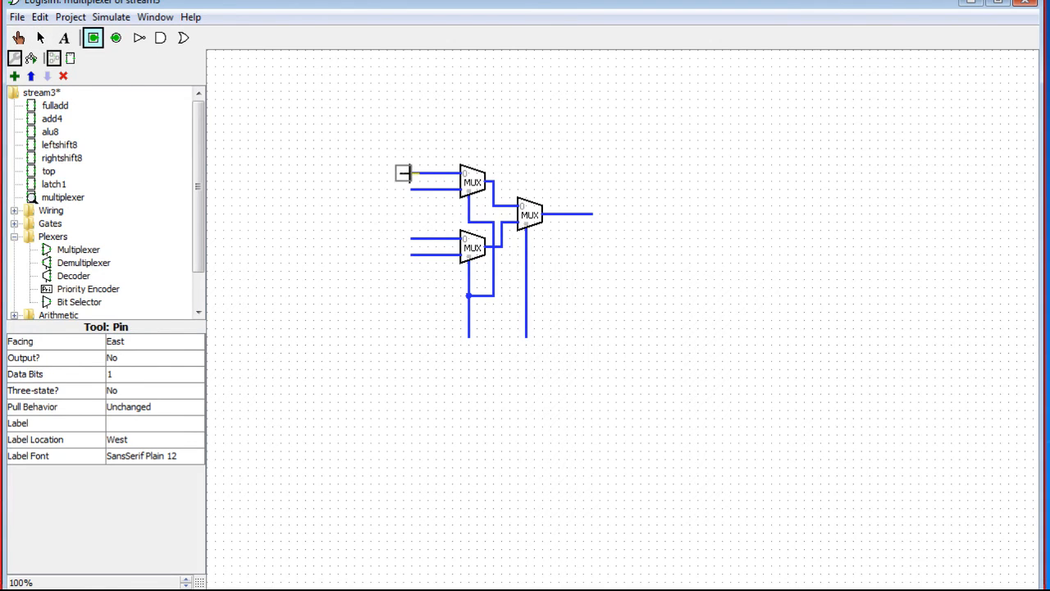
click(411, 173)
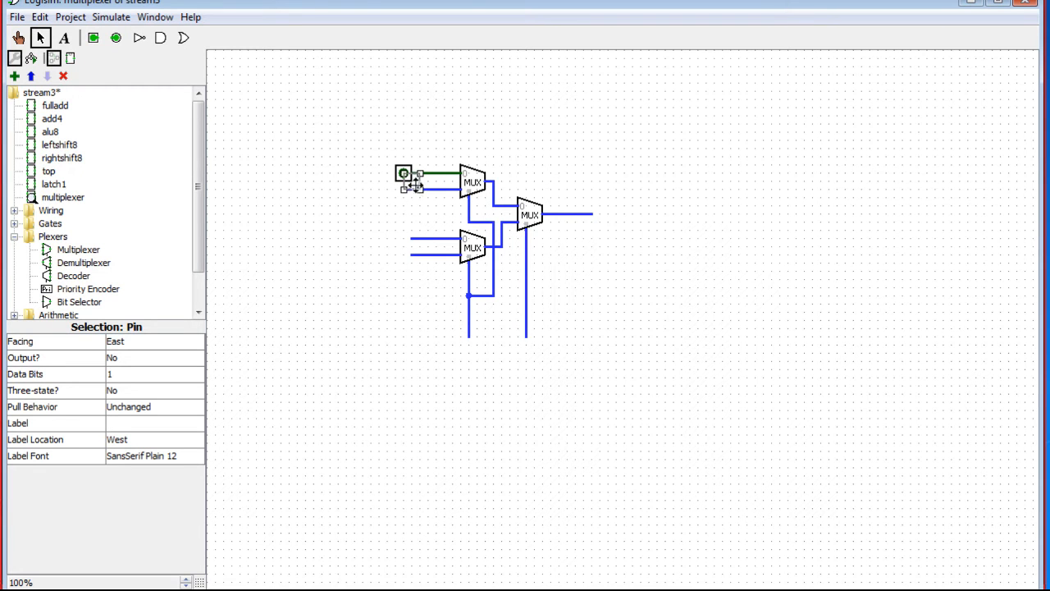
click(402, 190)
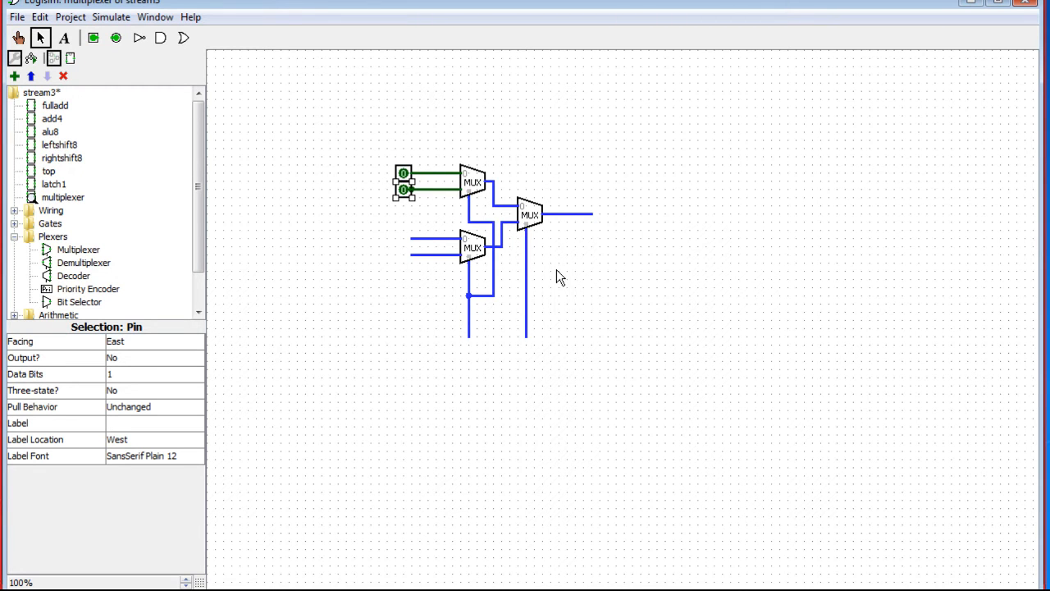
click(403, 238)
click(408, 259)
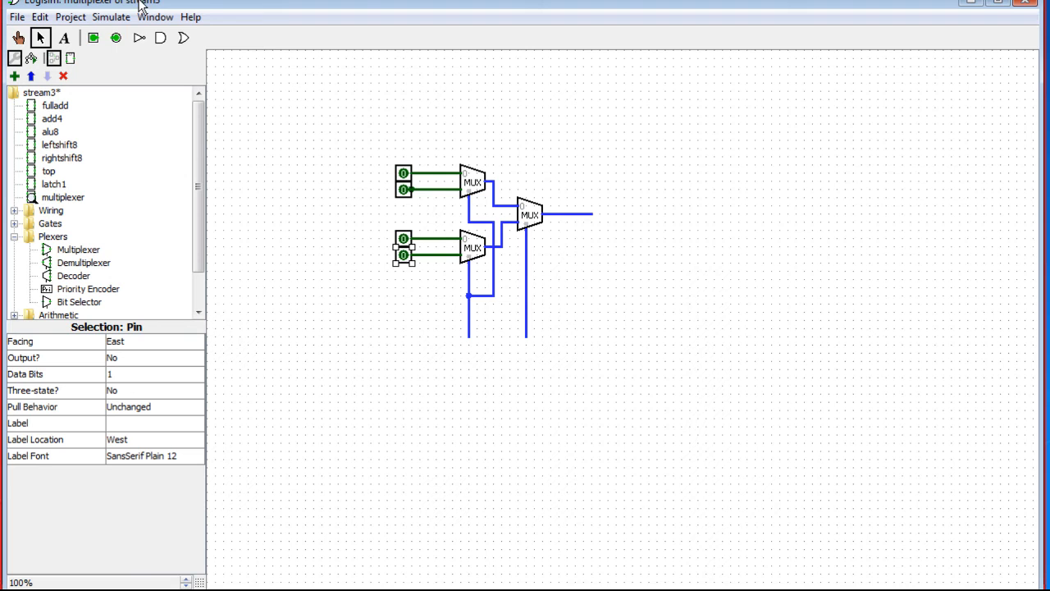
- Add an output pin to the final multiplexer's output wire and an input pin to the end of each of the two select wires
click(116, 37)
click(592, 214)
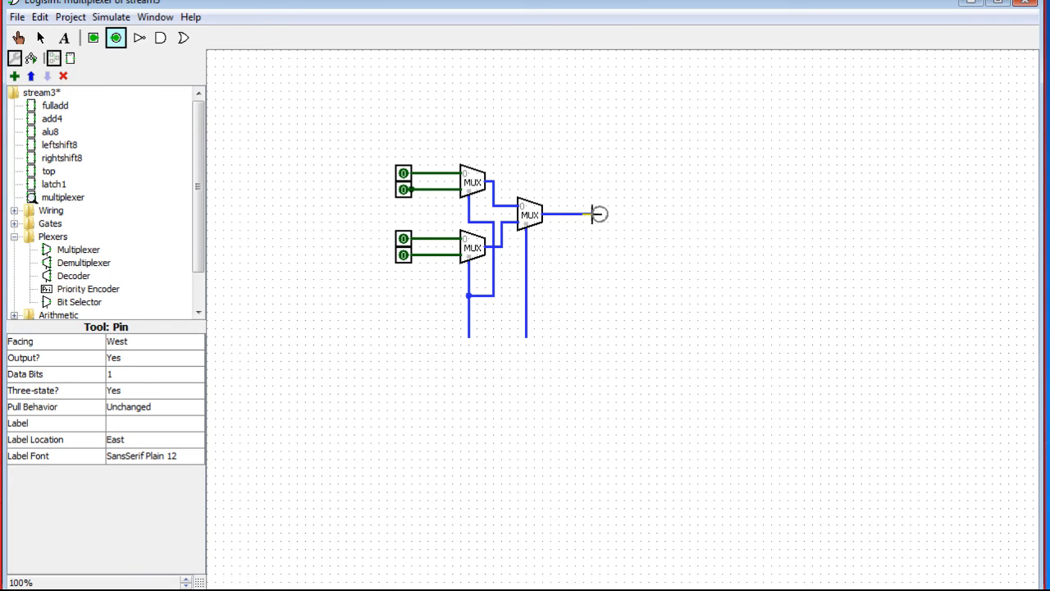
click(93, 38)
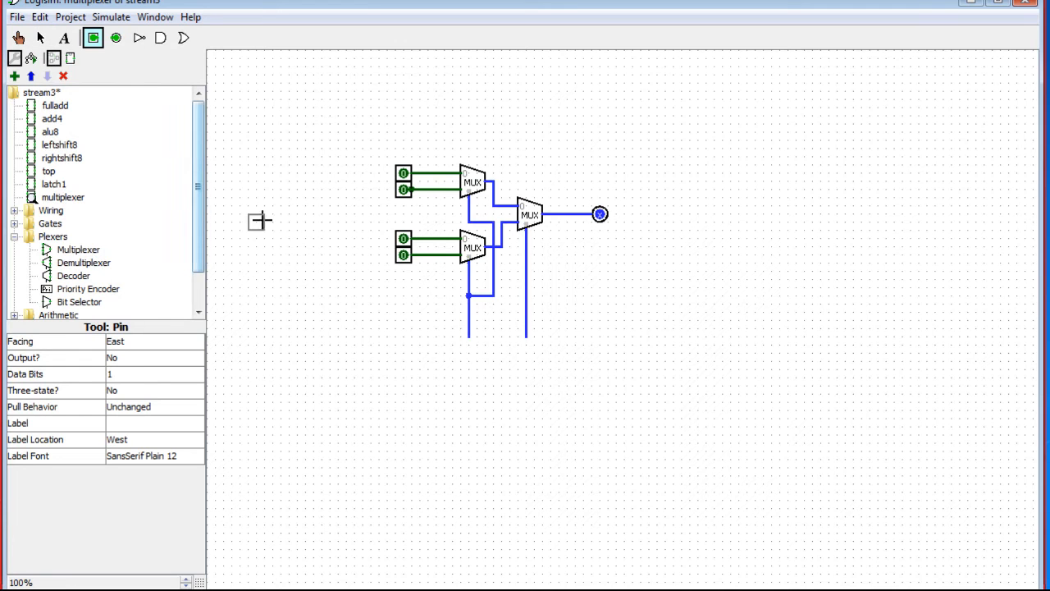
click(462, 336)
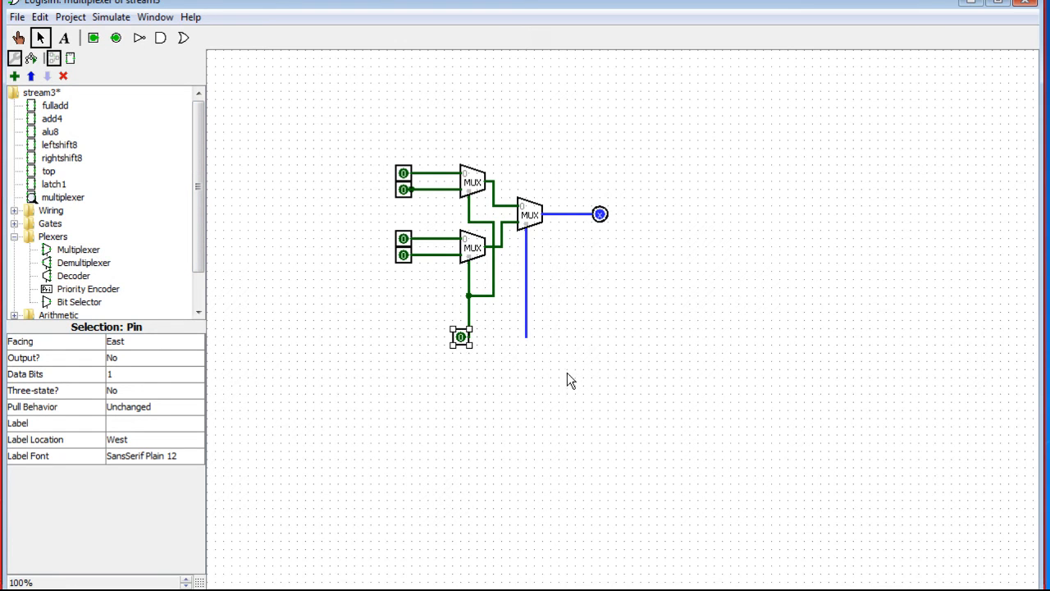
key(ctrl+d)
drag(469, 348, 519, 339)
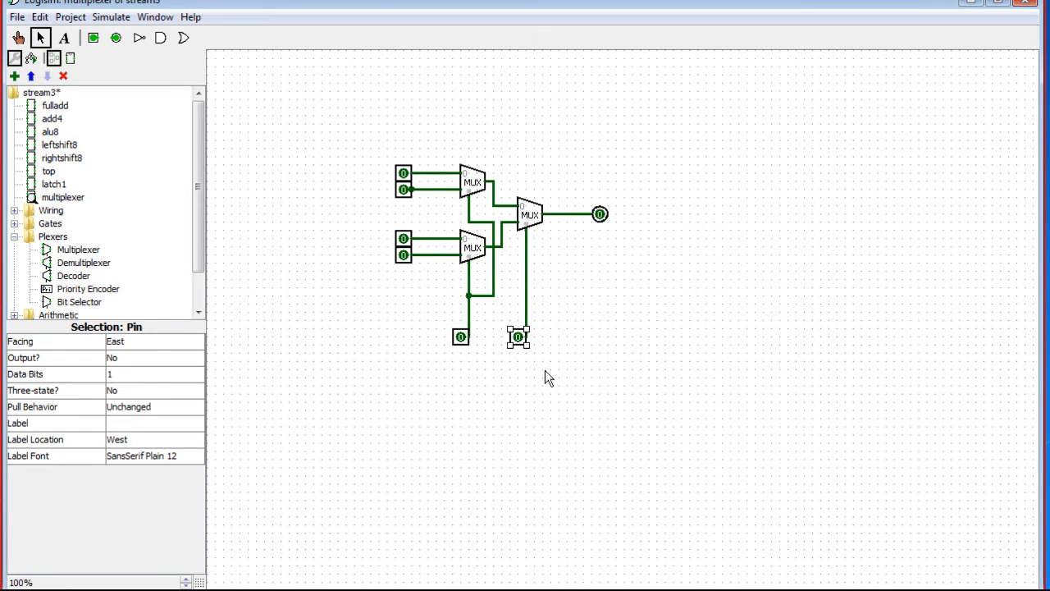
click(584, 374)
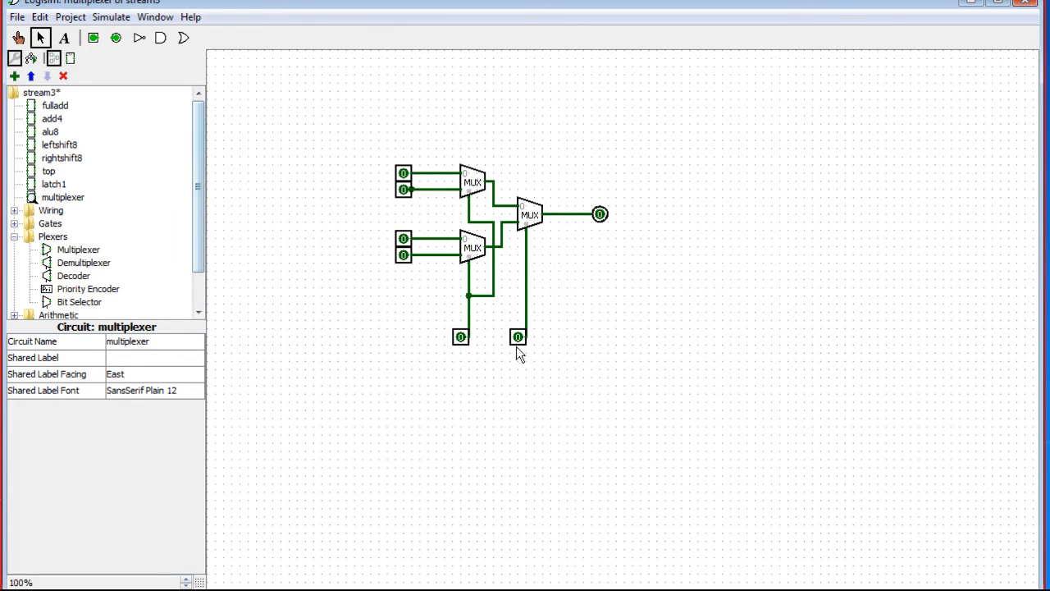
- With both select pins at 0, toggle each of the four data inputs on and off to test the output
click(18, 37)
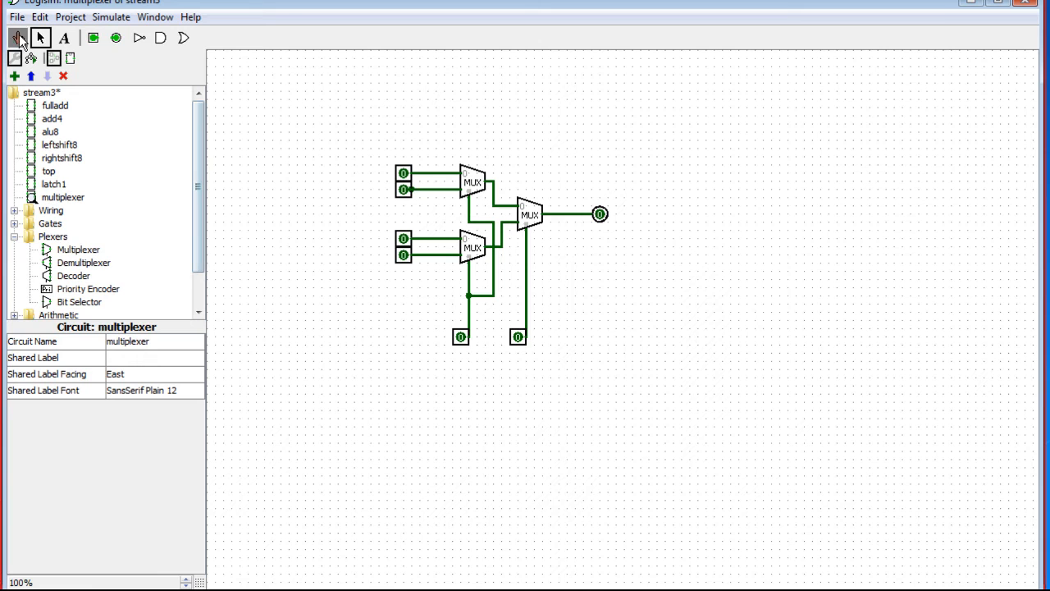
click(403, 175)
click(403, 176)
click(403, 191)
click(402, 192)
click(403, 239)
click(403, 239)
click(403, 255)
click(402, 256)
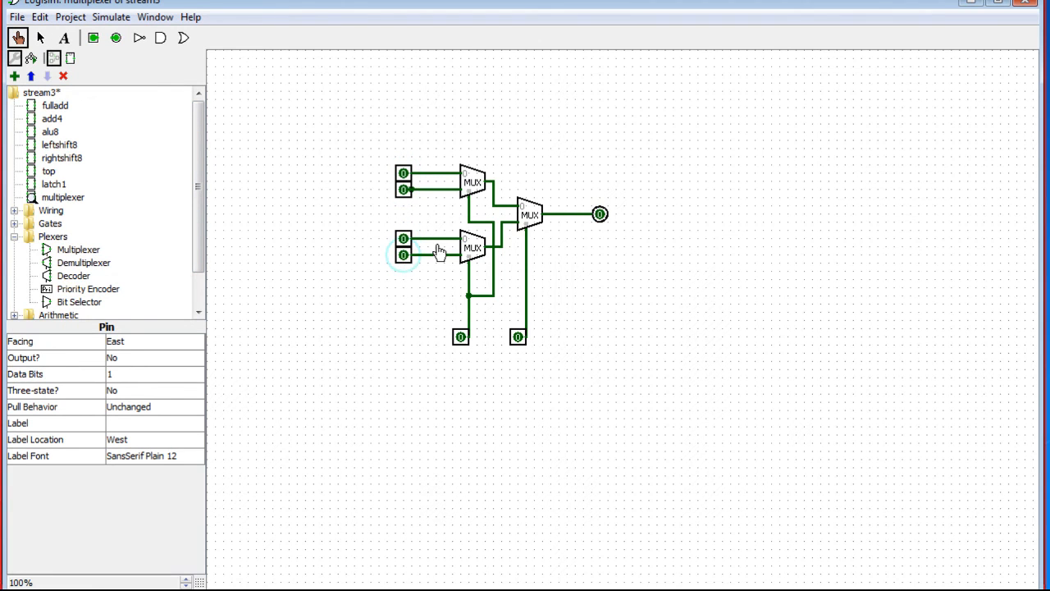
- Set both select pins to 1 and toggle the four data inputs from the lowest to the highest to test the output
click(460, 338)
click(518, 337)
click(402, 256)
click(403, 256)
click(403, 256)
click(403, 239)
click(403, 239)
click(403, 190)
click(402, 190)
click(403, 190)
click(402, 173)
click(403, 173)
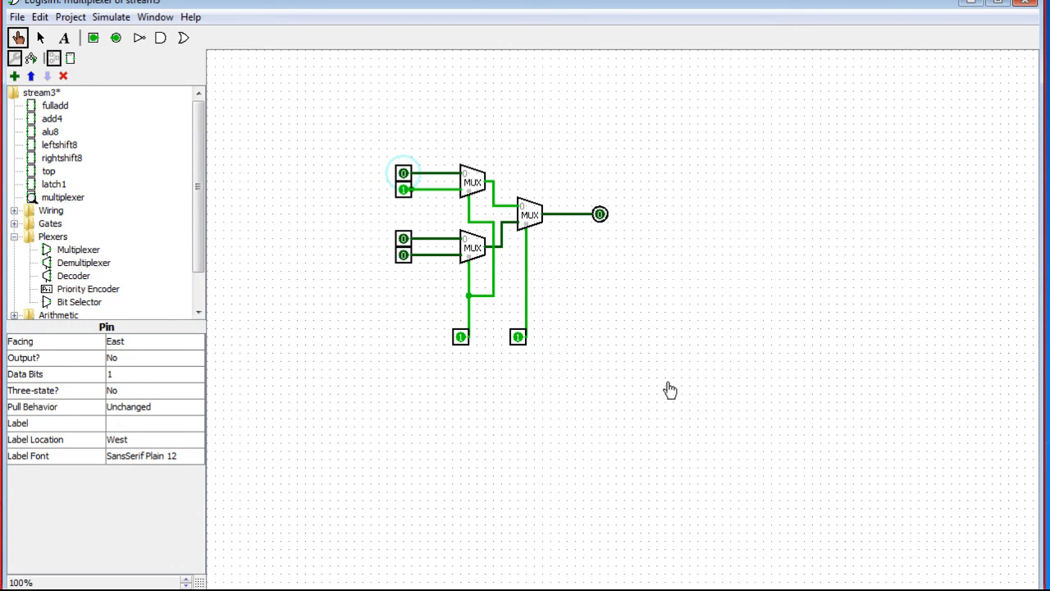
click(40, 37)
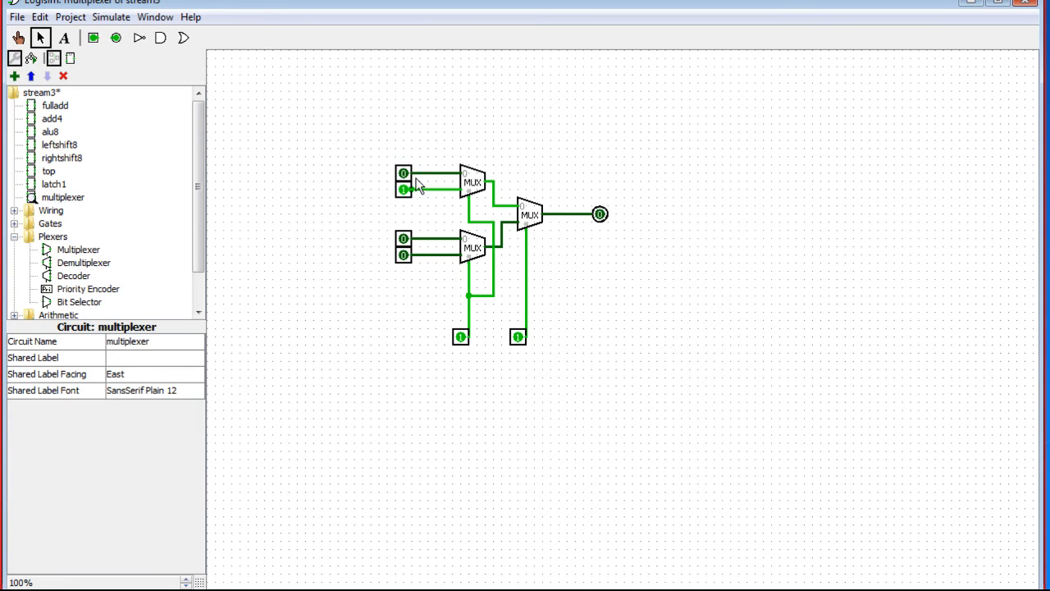
drag(729, 449, 354, 109)
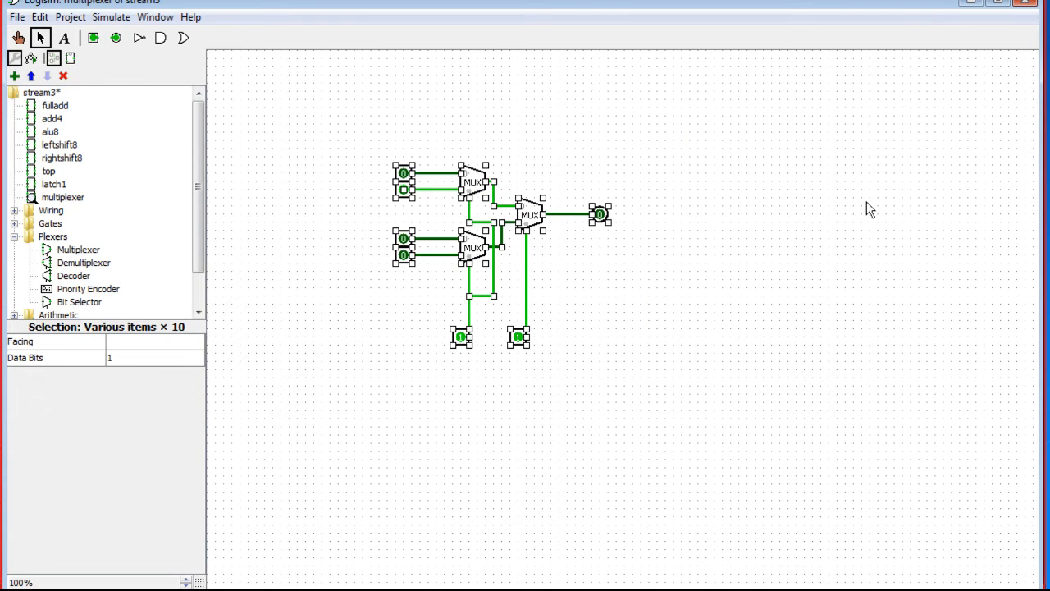
key(ctrl+v)
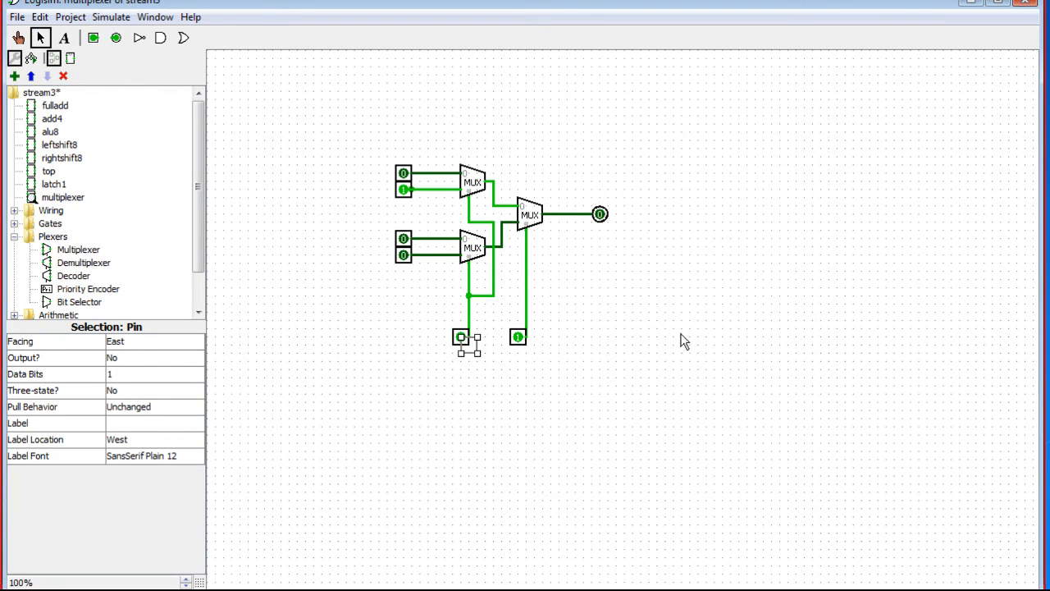
drag(692, 394, 374, 133)
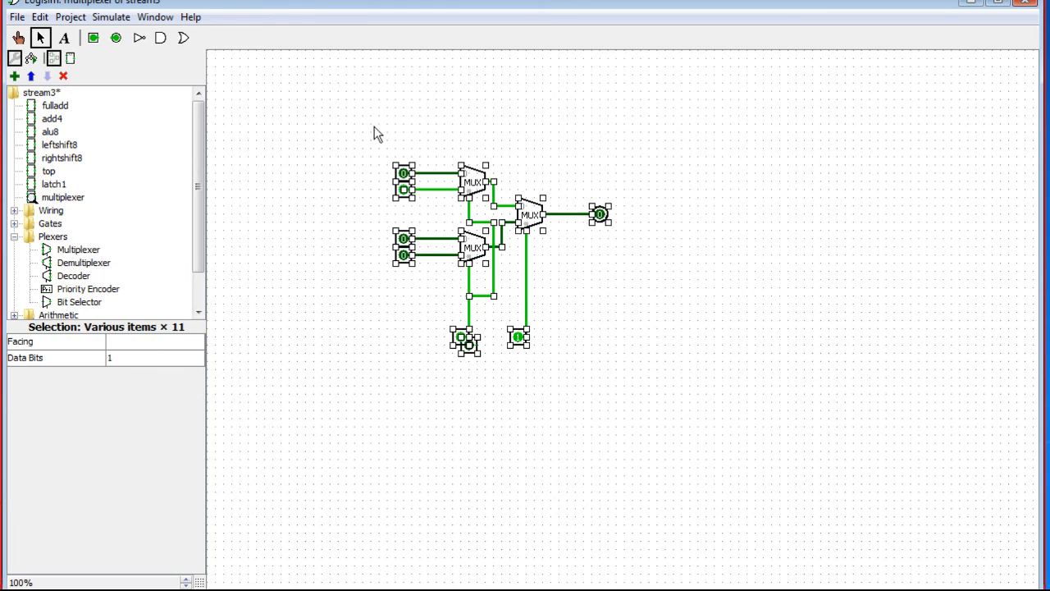
click(472, 361)
click(470, 349)
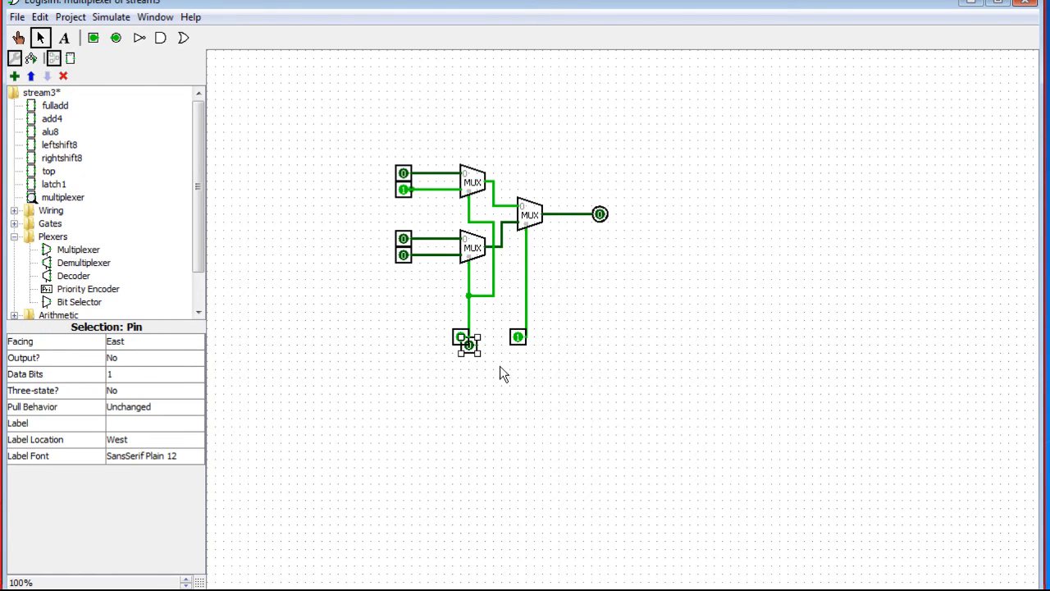
click(495, 384)
- Duplicate the whole multiplexer circuit below the original and run wires from the copy's first two data inputs up to the original's data inputs
drag(720, 374, 375, 123)
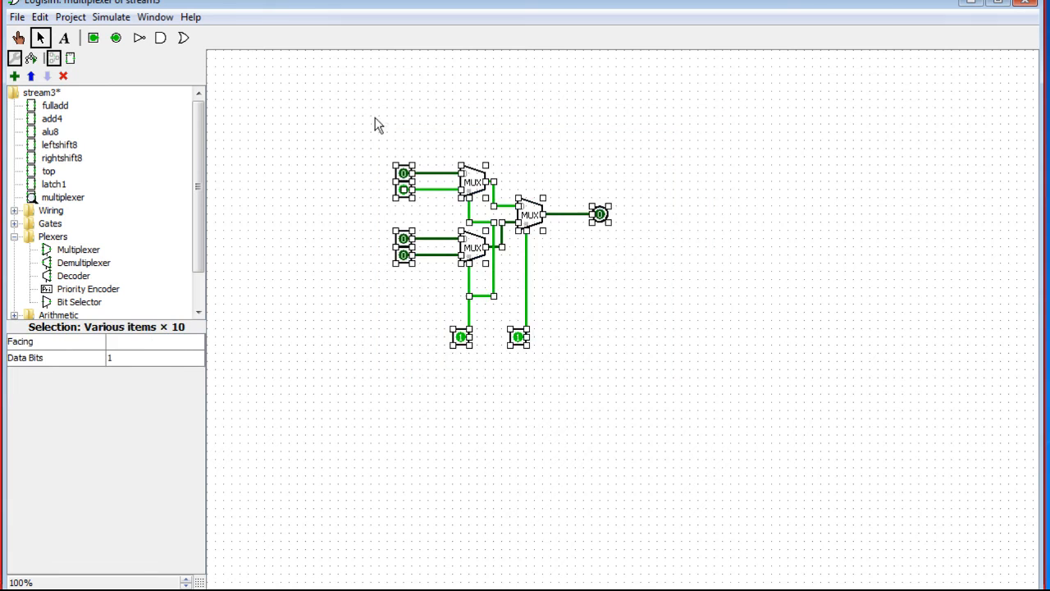
key(ctrl+d)
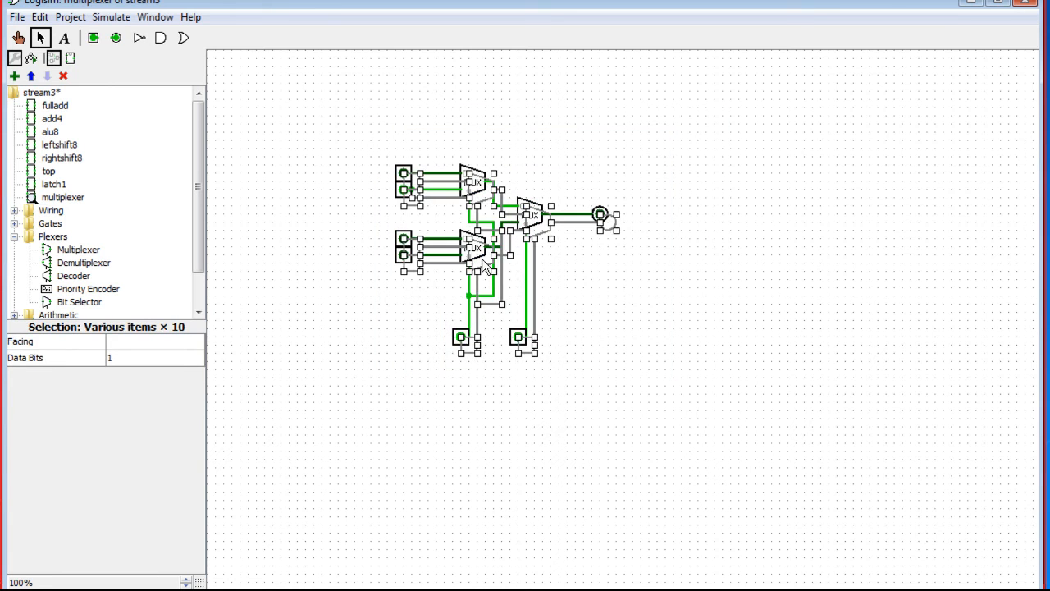
drag(482, 261, 474, 457)
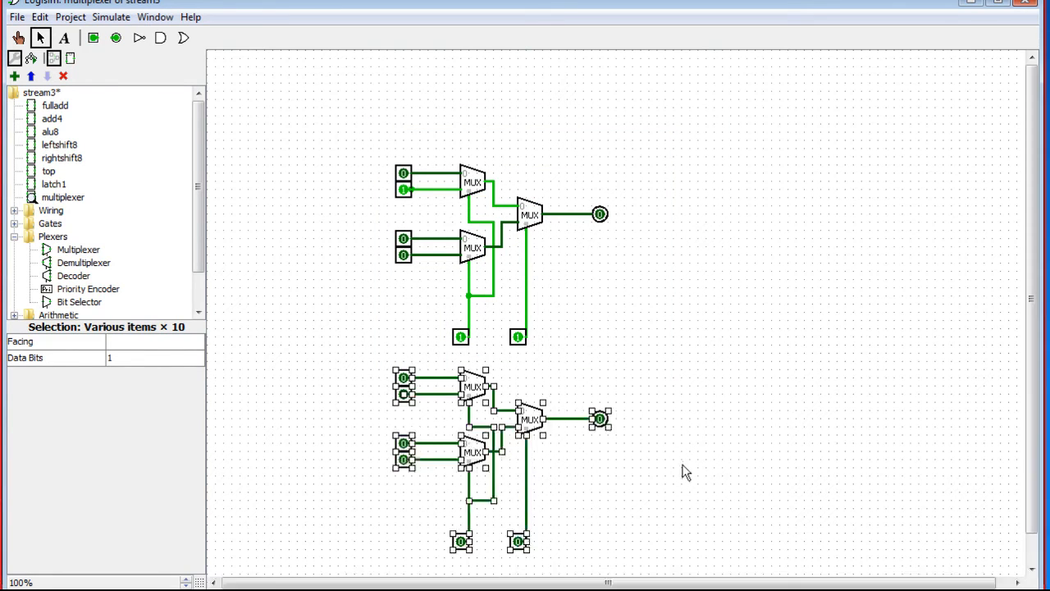
click(686, 471)
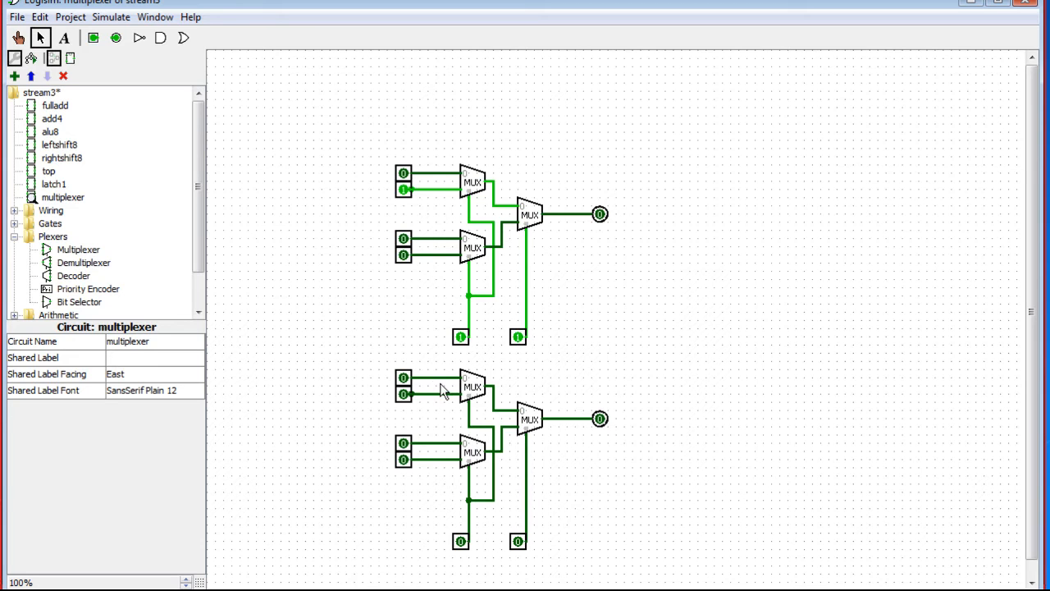
drag(428, 378, 427, 182)
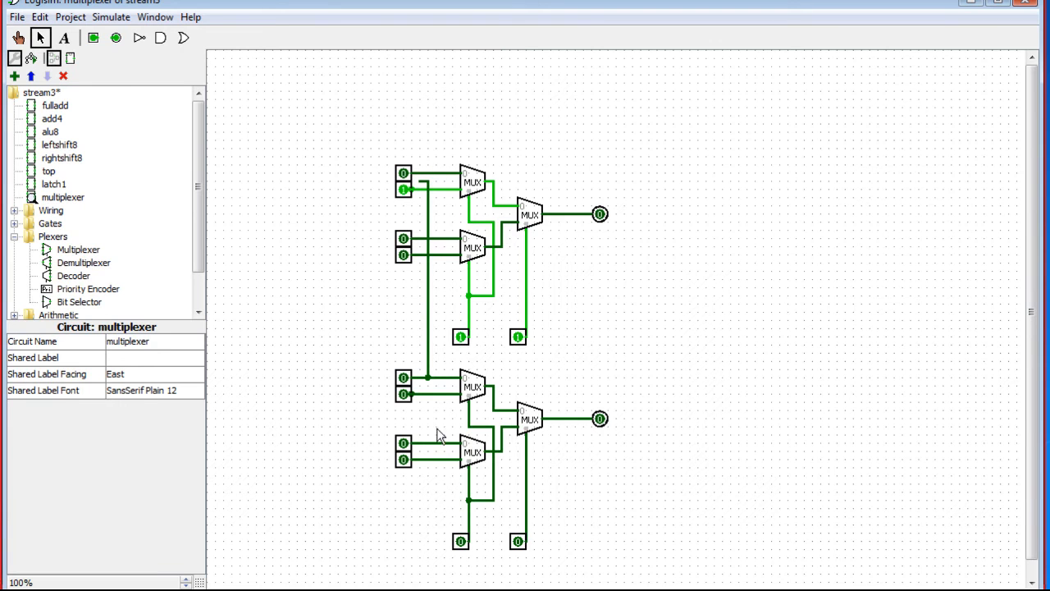
drag(444, 394, 444, 198)
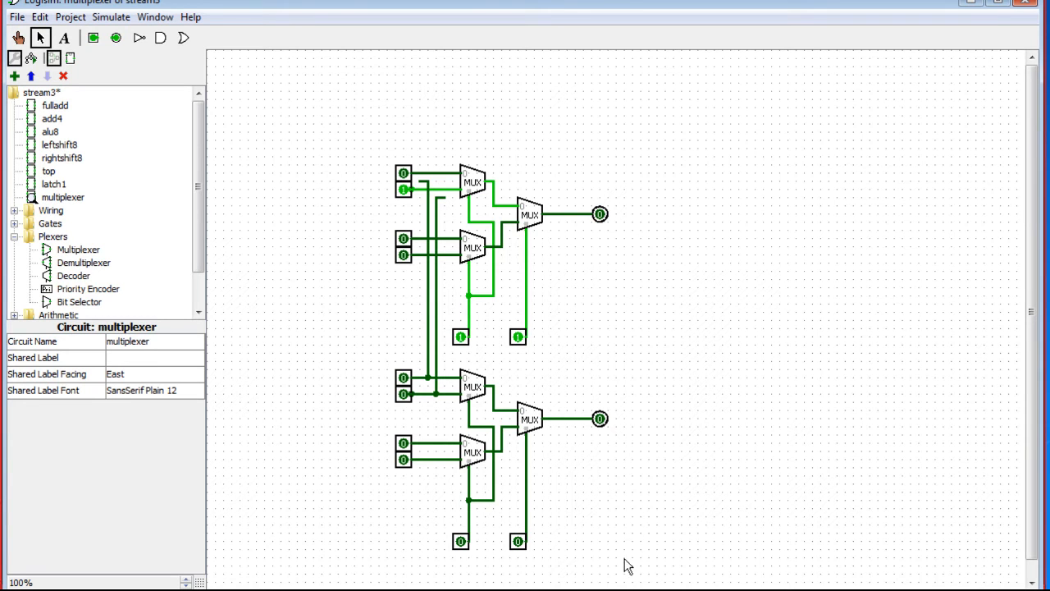
- Delete both multiplexer circuits and place a new east-facing Multiplexer with 1 select bit and 1 data bit on the canvas
drag(719, 573, 289, 84)
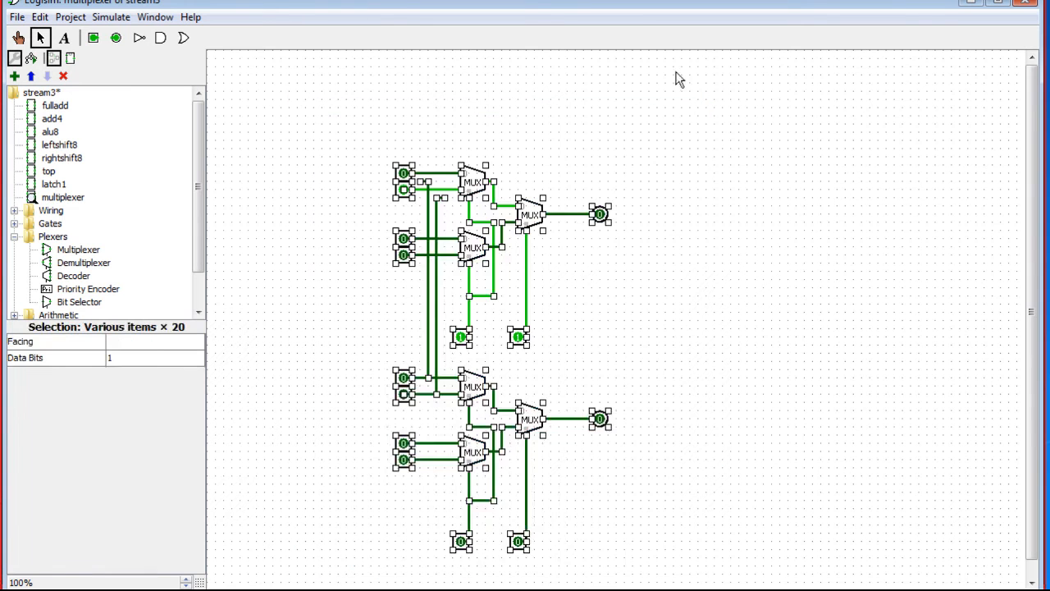
key(Delete)
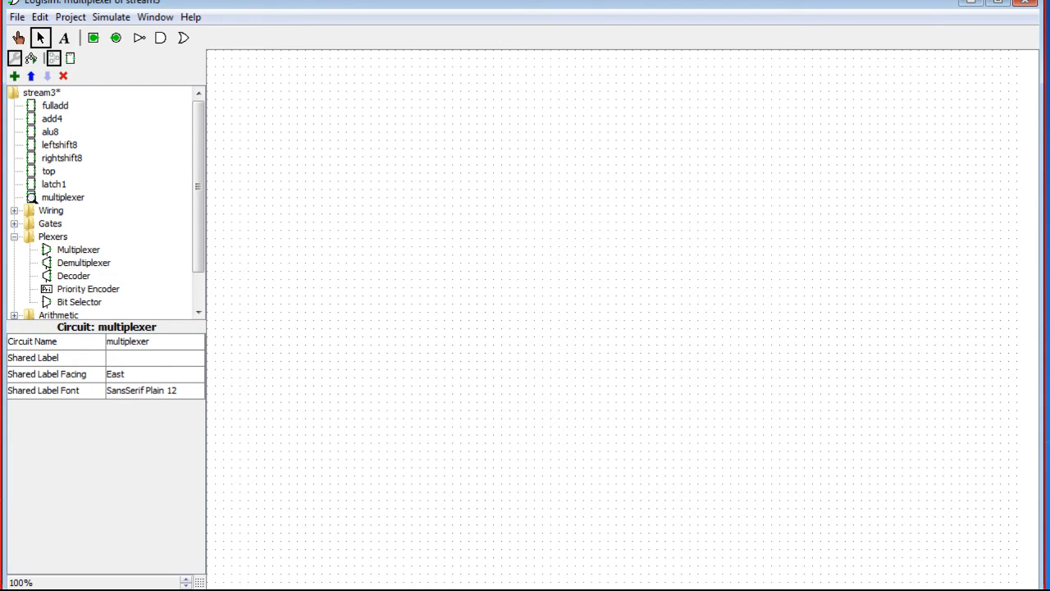
scroll(199, 251, down, 1)
scroll(202, 205, up, 1)
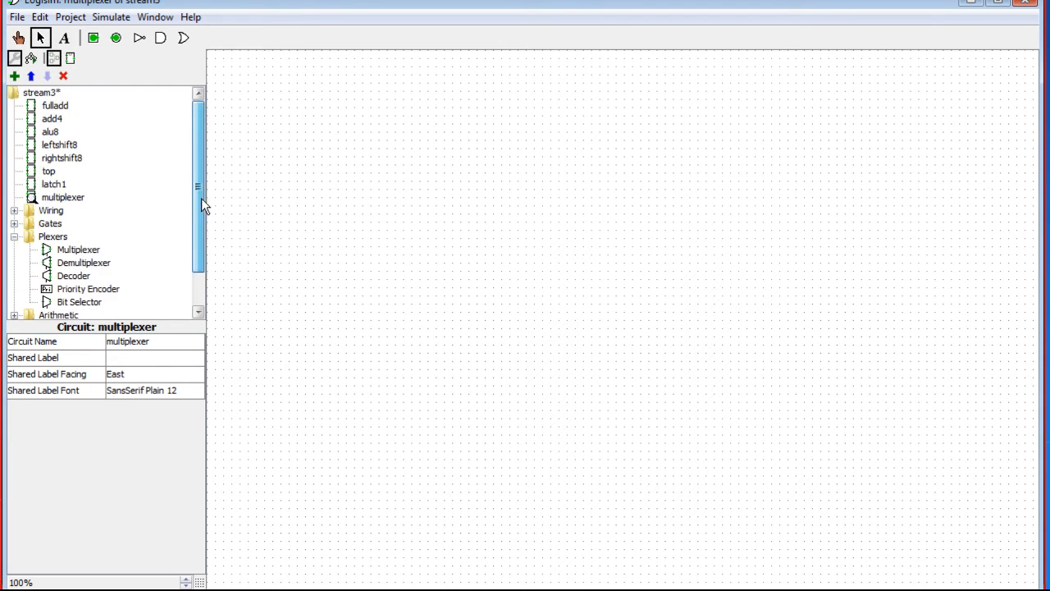
scroll(196, 262, down, 1)
scroll(197, 262, up, 1)
click(70, 262)
click(70, 248)
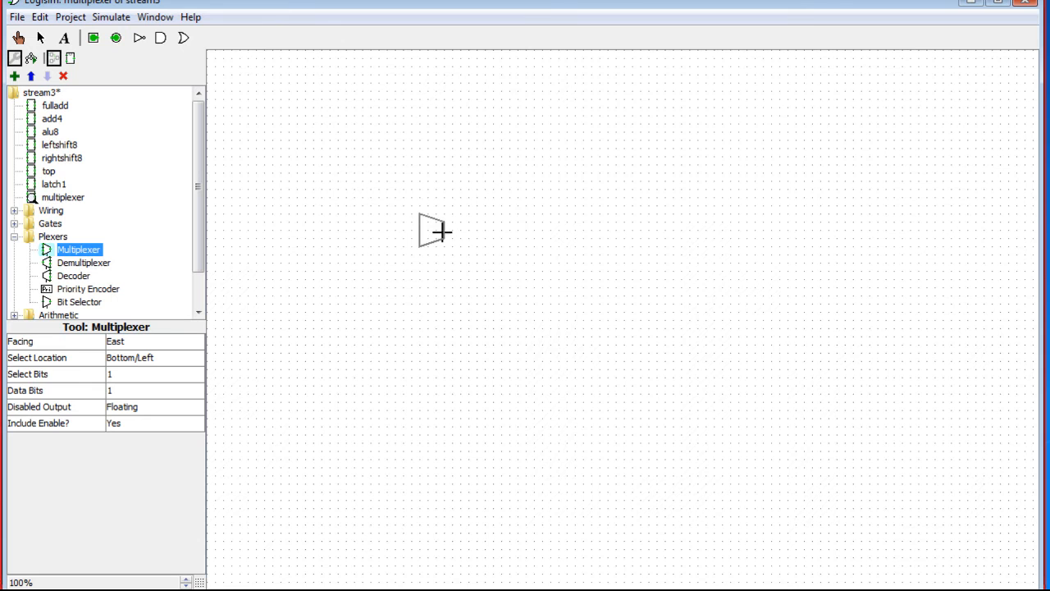
click(437, 173)
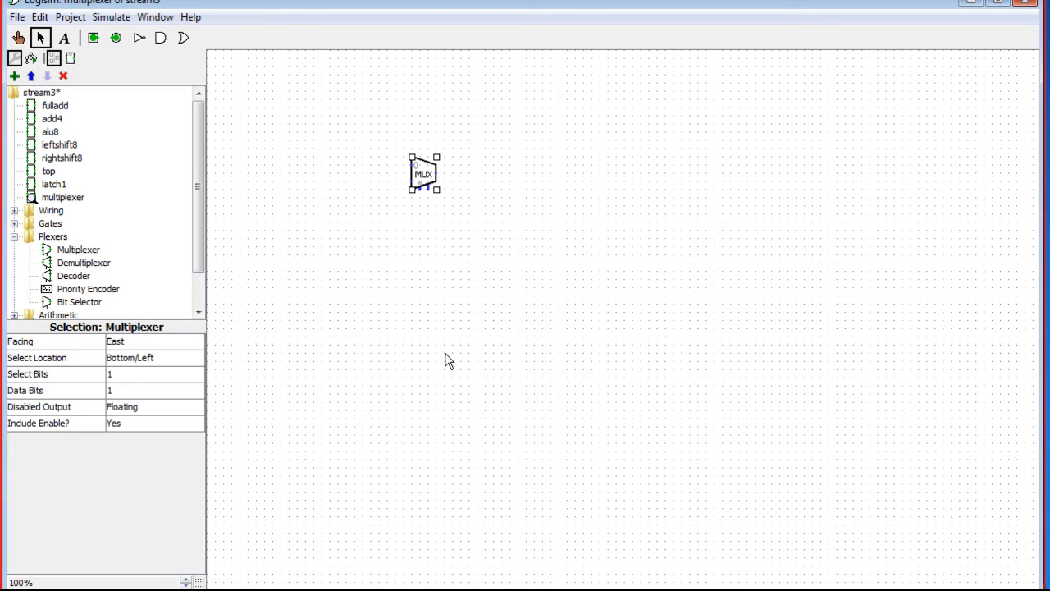
drag(435, 184, 439, 286)
click(526, 299)
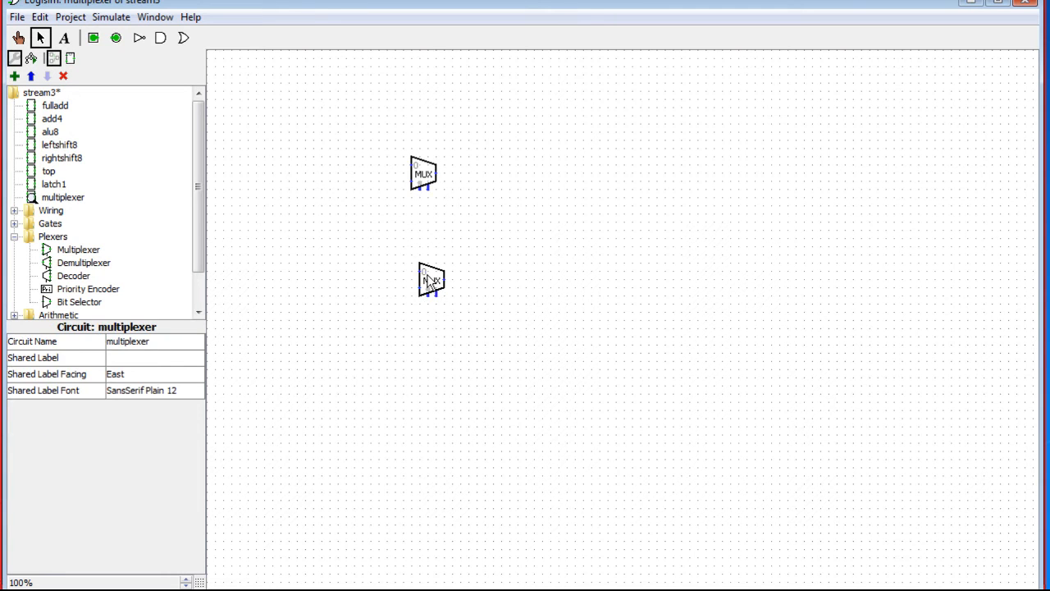
drag(514, 328, 369, 218)
key(Delete)
- Set the multiplexer's select bits to 4, move it toward the canvas centre, and run a short wire down from its enable input
click(428, 176)
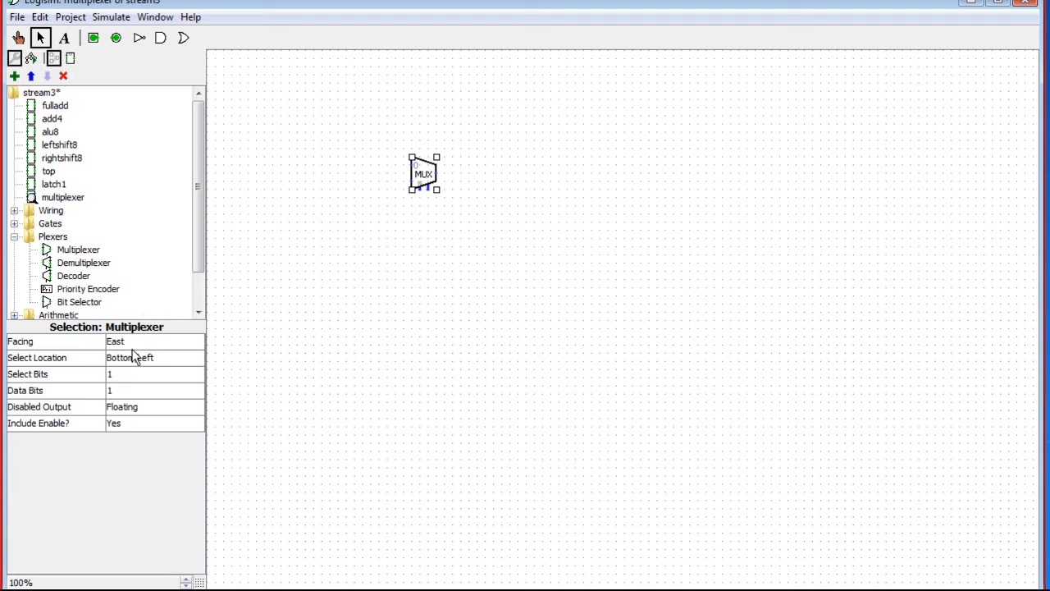
click(117, 377)
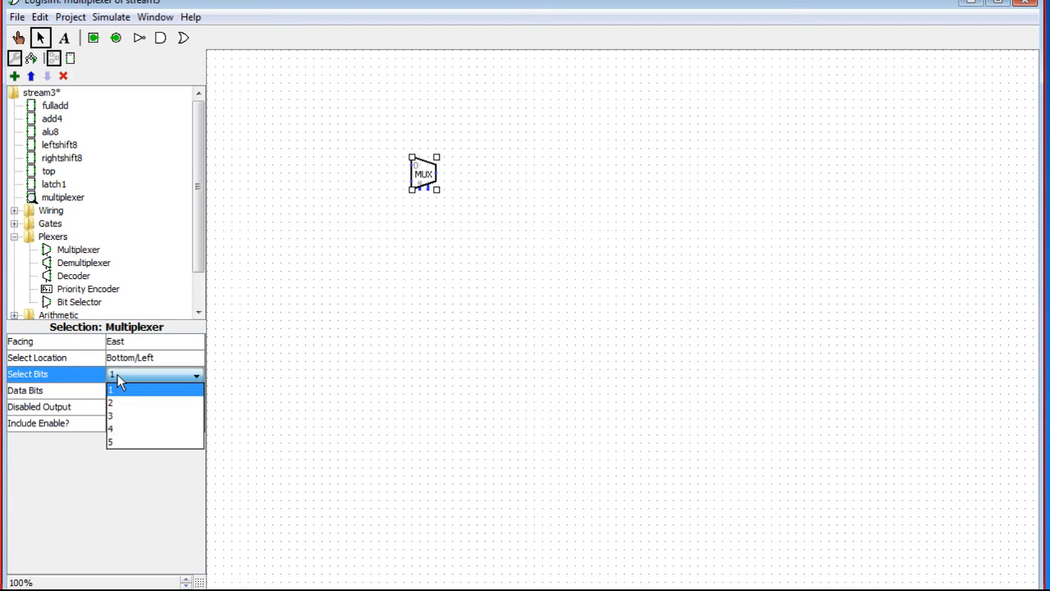
click(123, 428)
mouse_move(424, 213)
mouse_down()
mouse_move(514, 295)
mouse_move(518, 378)
mouse_up()
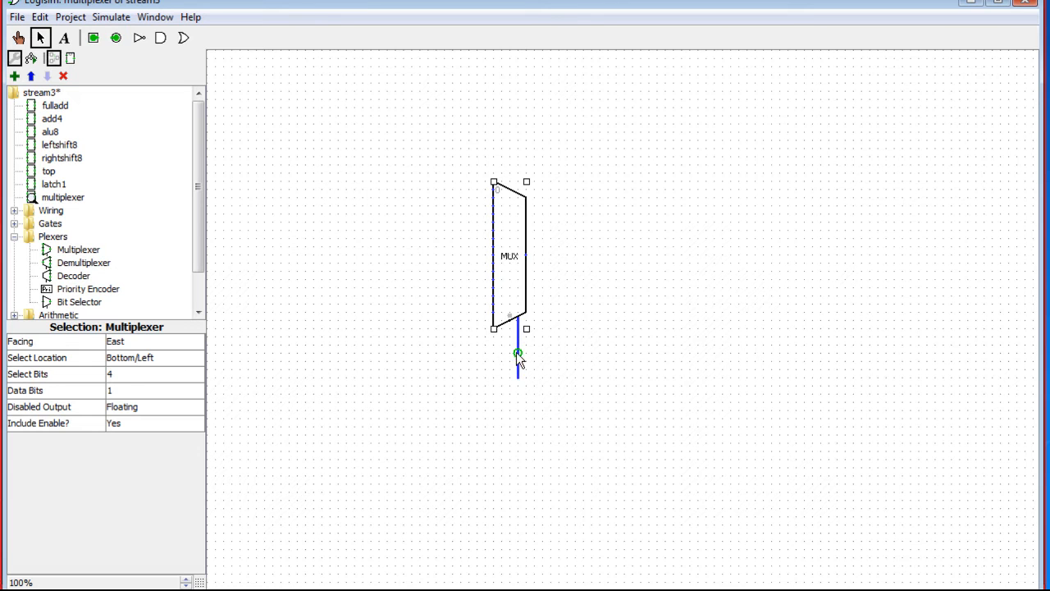
- Run wires from the multiplexer's enable input, output and first three data inputs, and attach a Power component to the first data wire
drag(518, 377, 484, 377)
drag(493, 197, 402, 205)
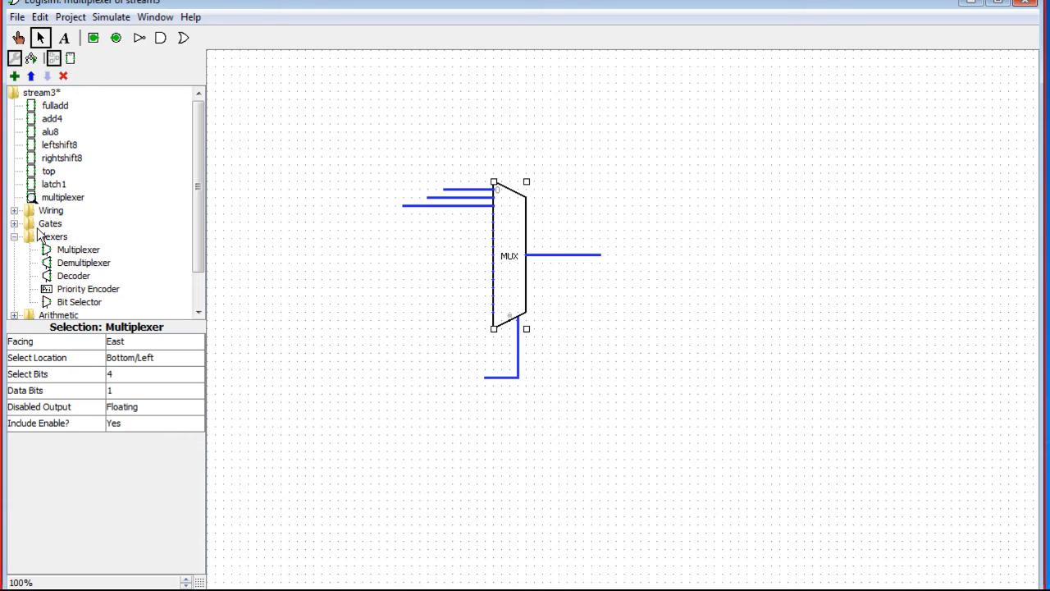
click(14, 236)
click(14, 210)
click(65, 260)
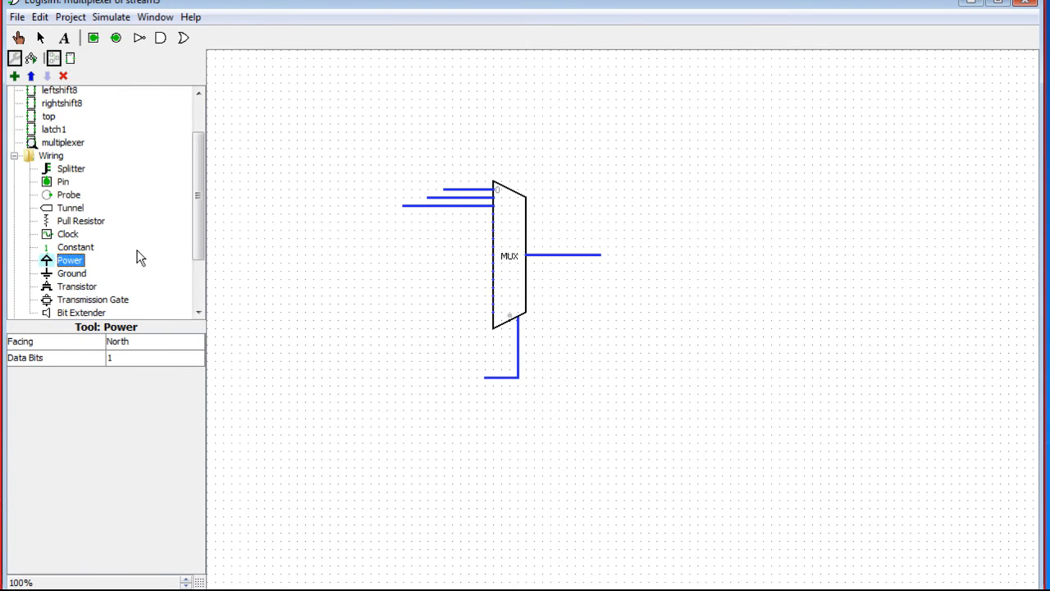
click(443, 184)
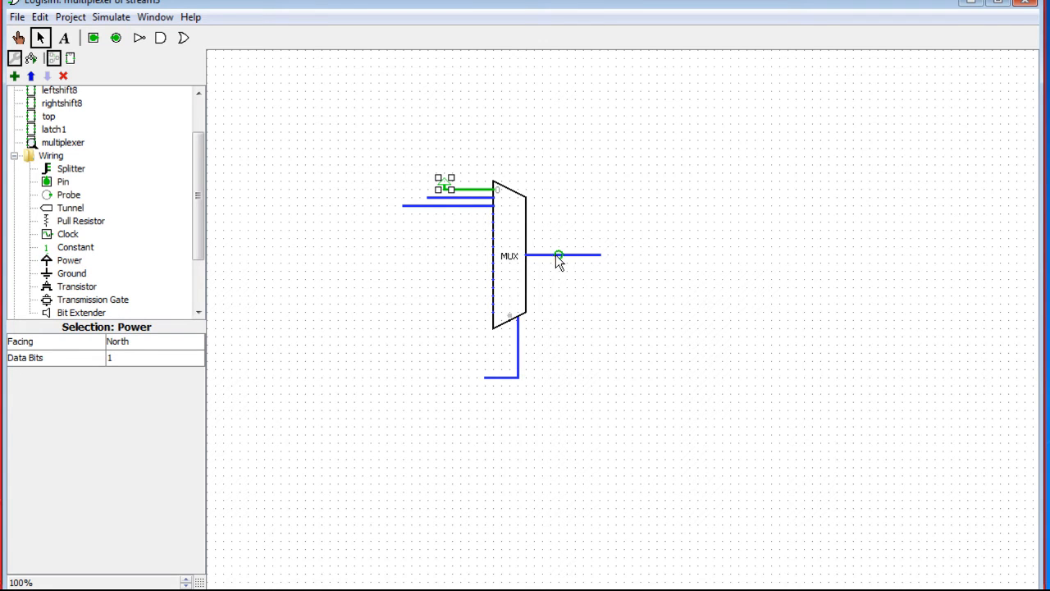
- Extend the second data input's wire further from the multiplexer and attach a south-facing Ground to it
drag(435, 201, 371, 189)
click(61, 273)
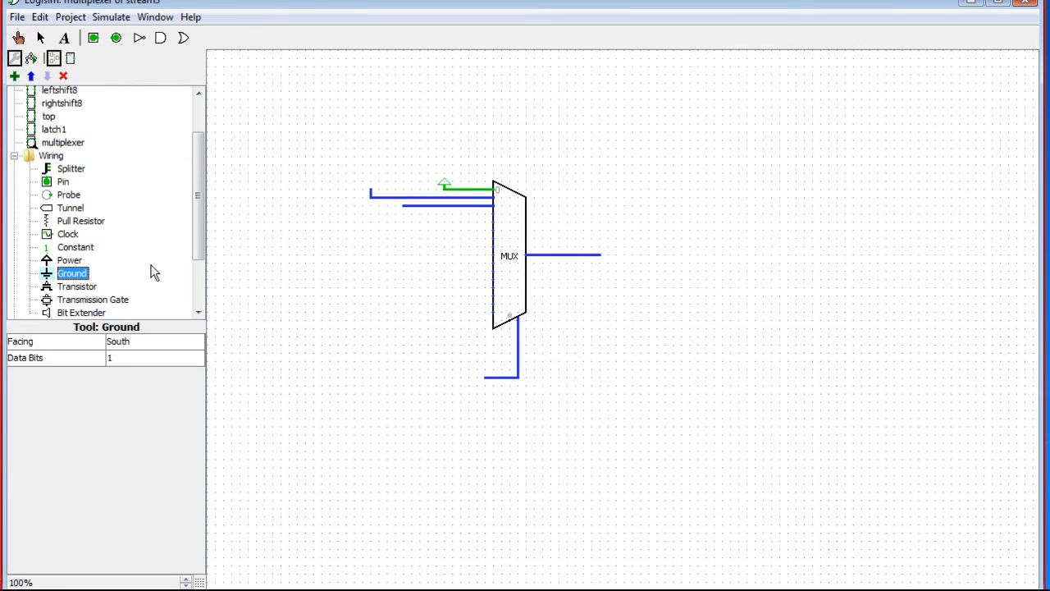
click(379, 206)
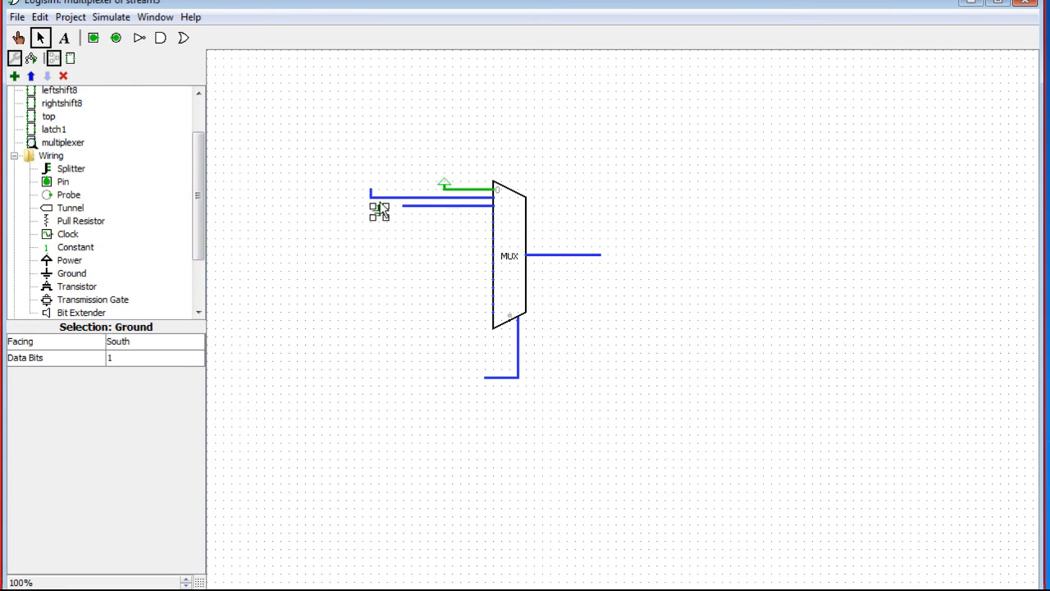
drag(382, 210, 381, 200)
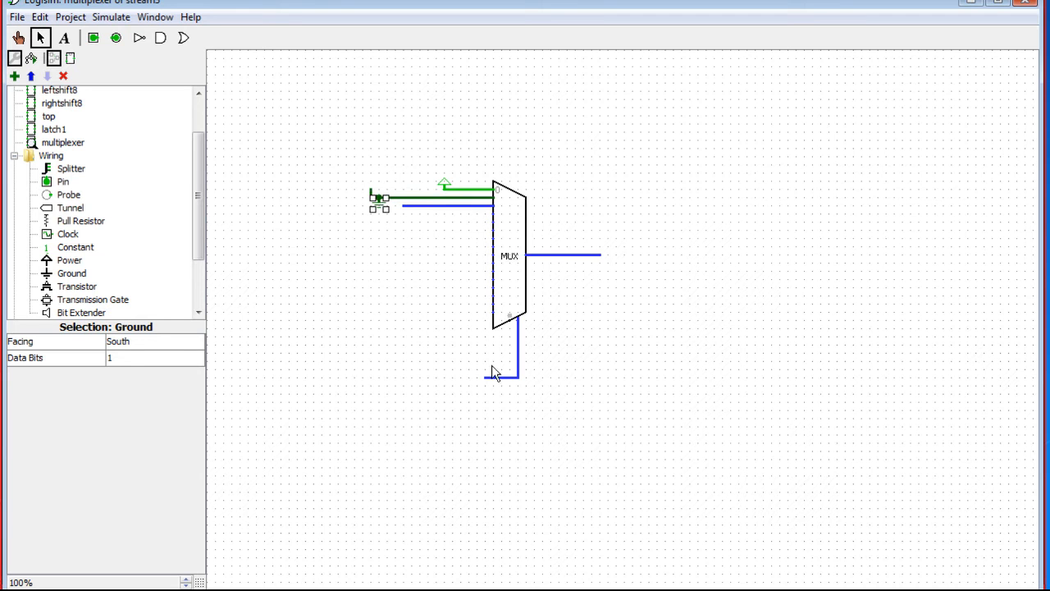
- Delete the grounded second data wire and the stray vertical wire crossing it, and draw a shorter wire from the second data input
drag(634, 405, 331, 120)
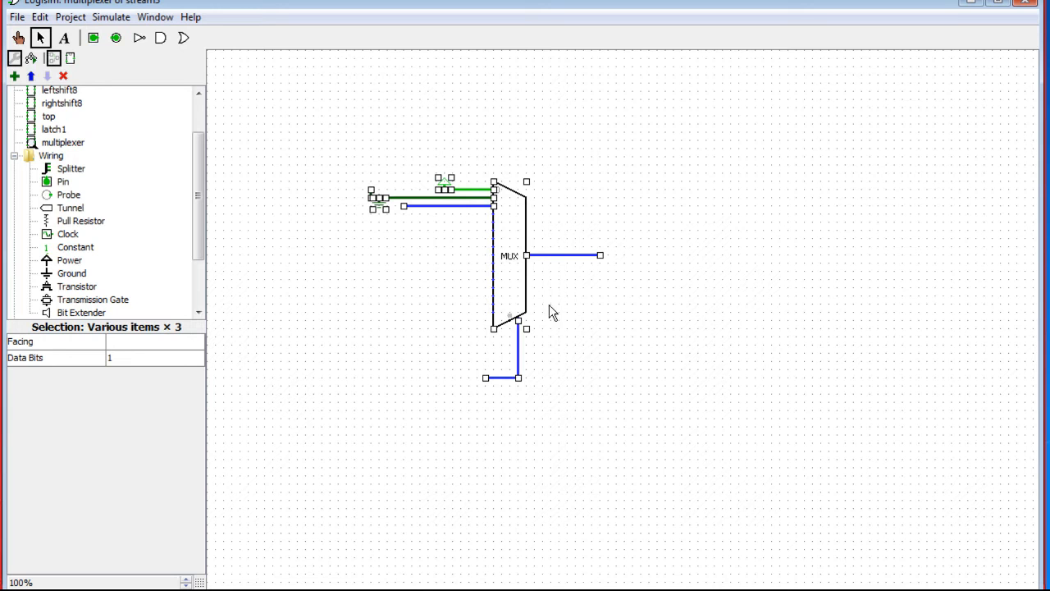
click(454, 344)
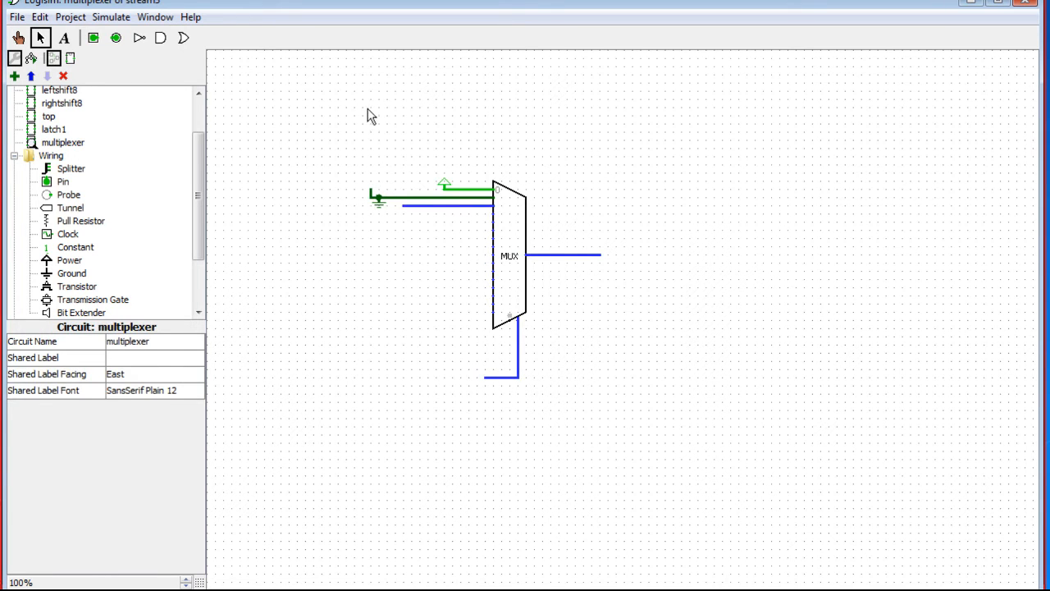
click(519, 283)
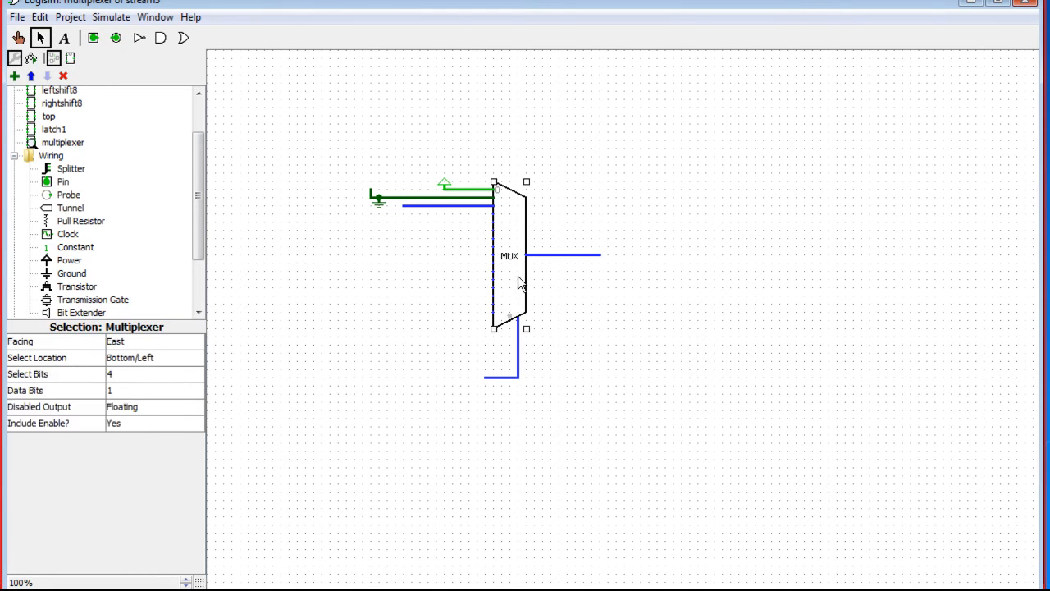
drag(460, 198, 452, 204)
click(465, 203)
click(460, 200)
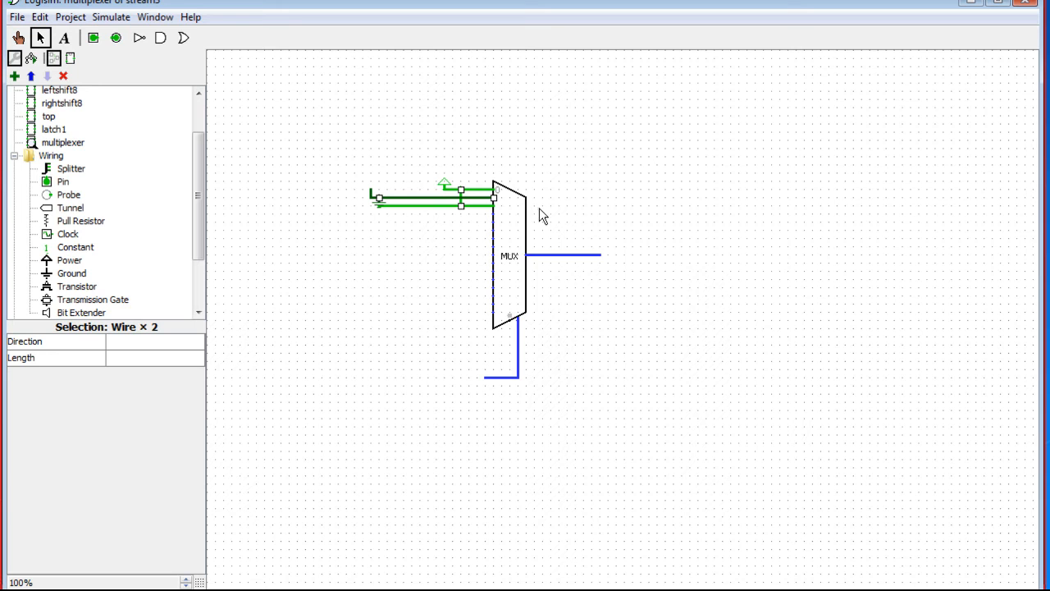
key(Delete)
drag(496, 197, 419, 198)
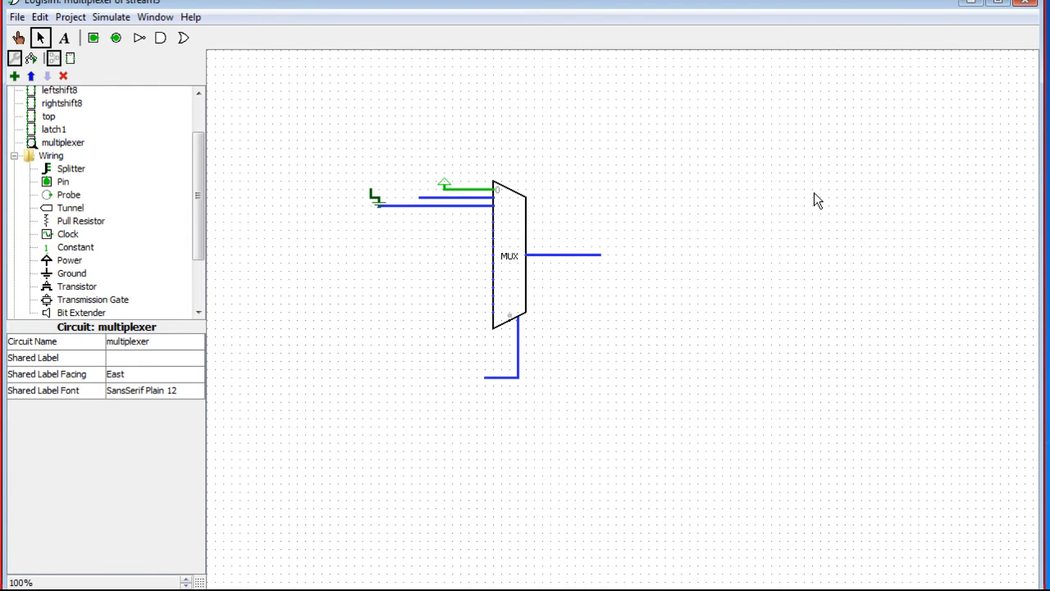
- Delete the multiplexer with all its wires, Power and Ground, and collapse the Wiring library
drag(682, 399, 319, 141)
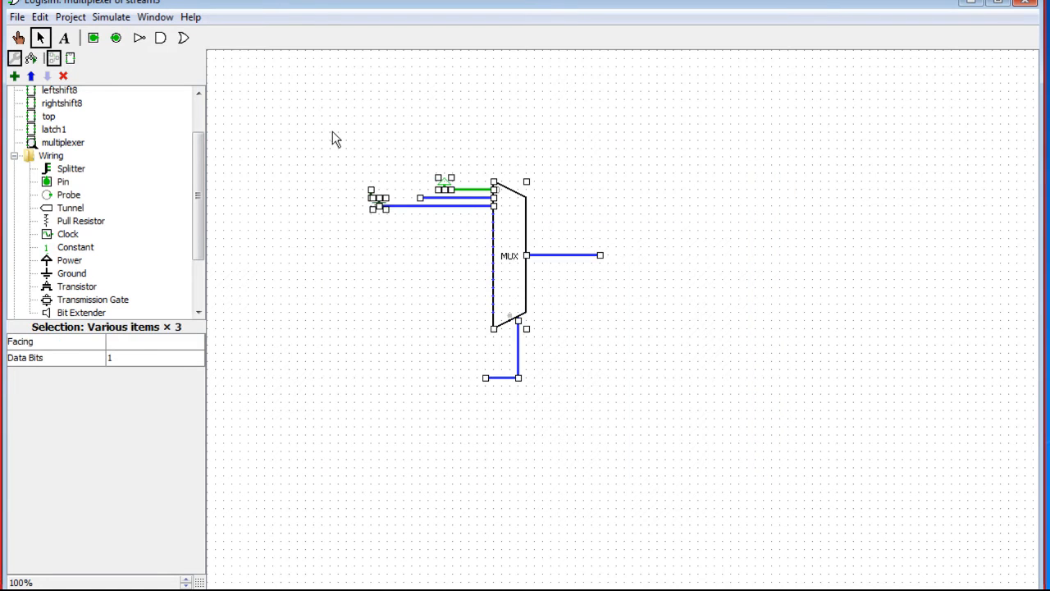
key(Delete)
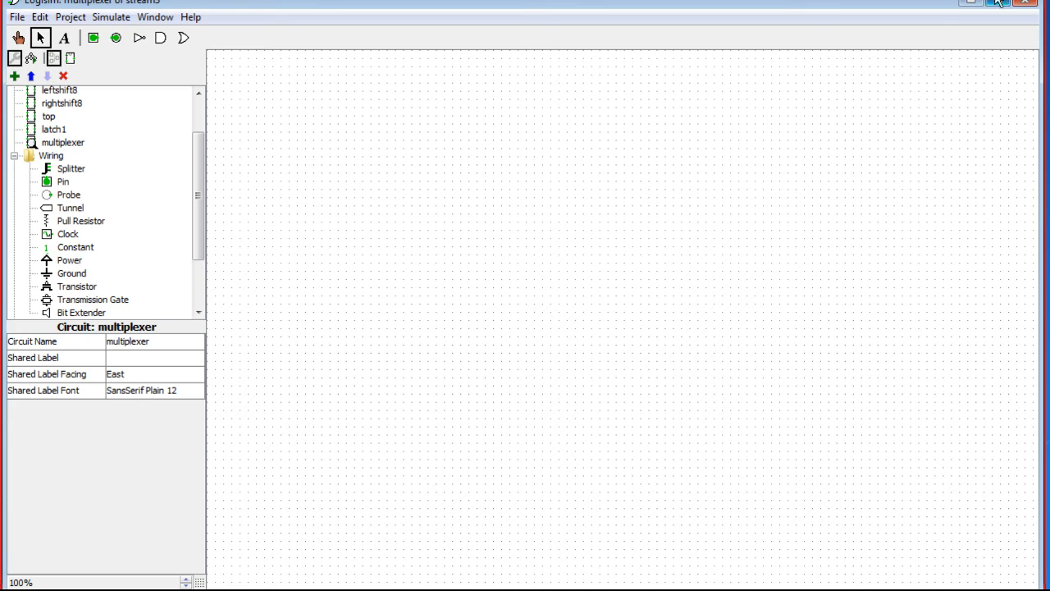
scroll(200, 176, up, 2)
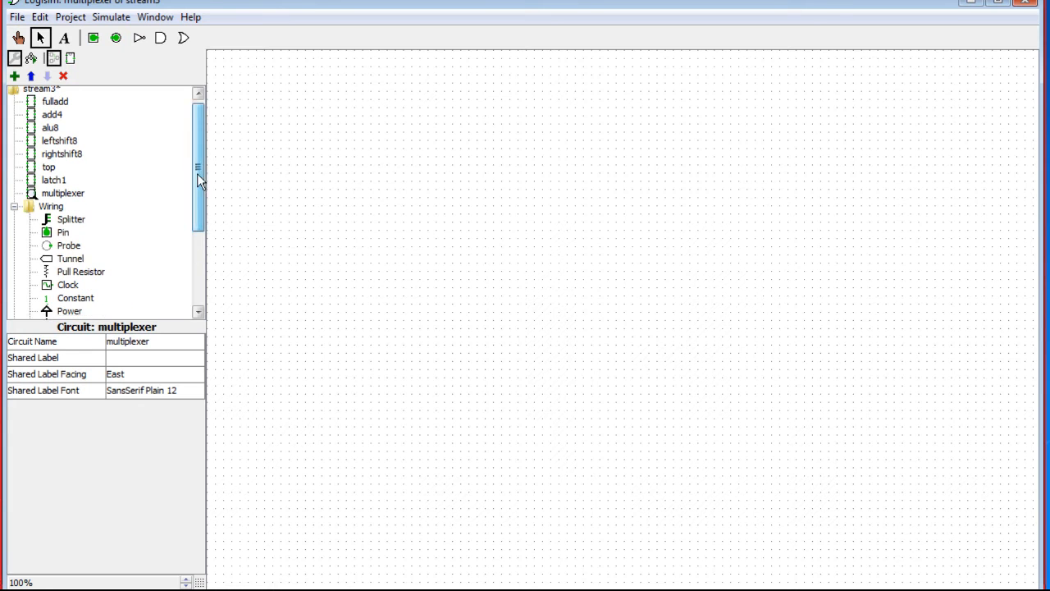
click(14, 211)
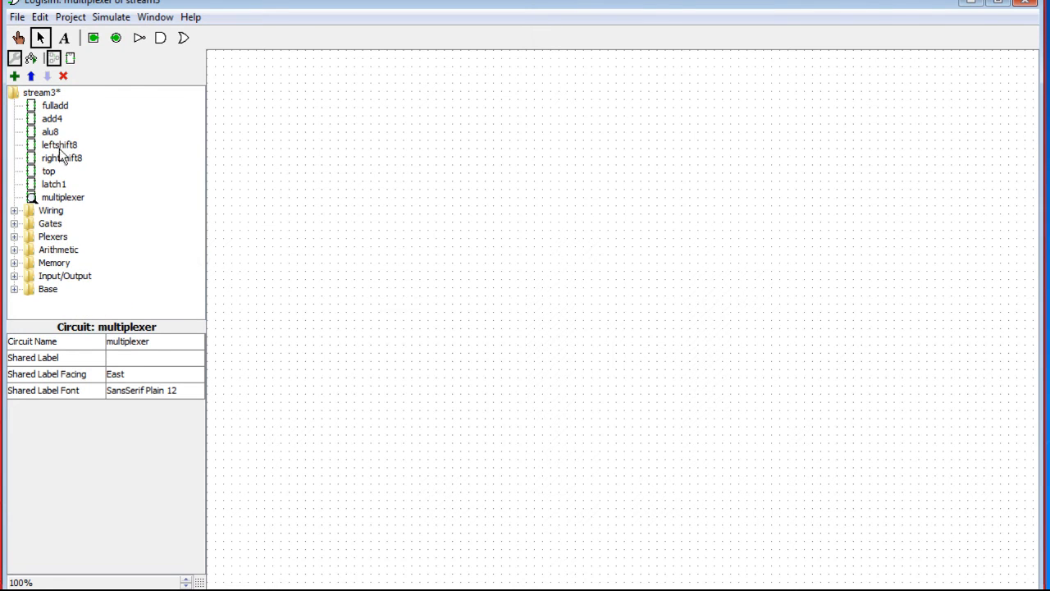
- Open the alu8 circuit and examine its control inputs, data inputs and logic paths
click(50, 120)
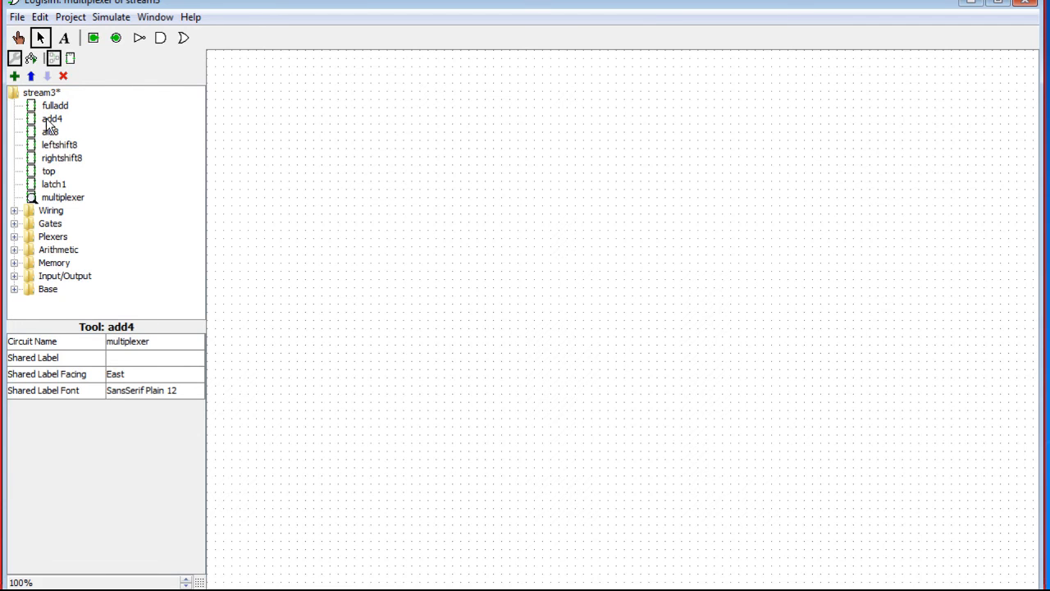
click(38, 134)
double_click(39, 135)
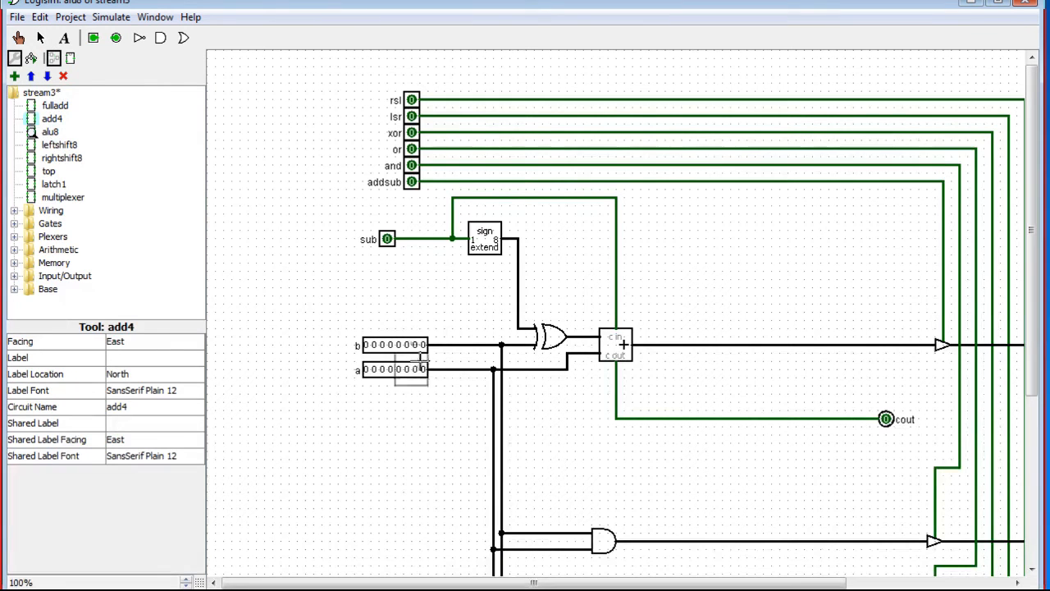
click(40, 37)
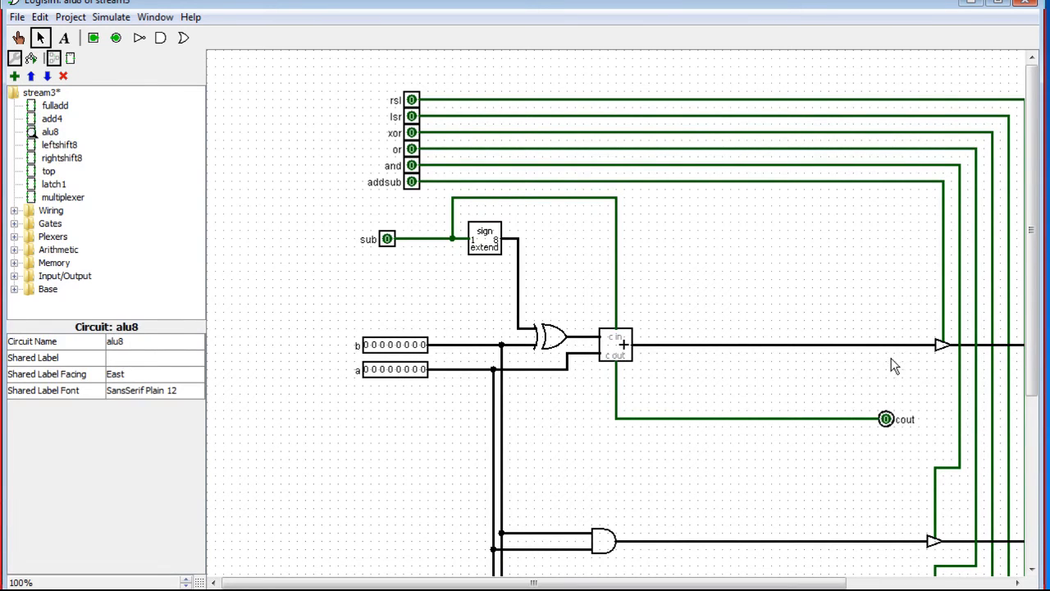
mouse_move(769, 587)
mouse_down()
mouse_move(892, 587)
mouse_move(790, 587)
mouse_up()
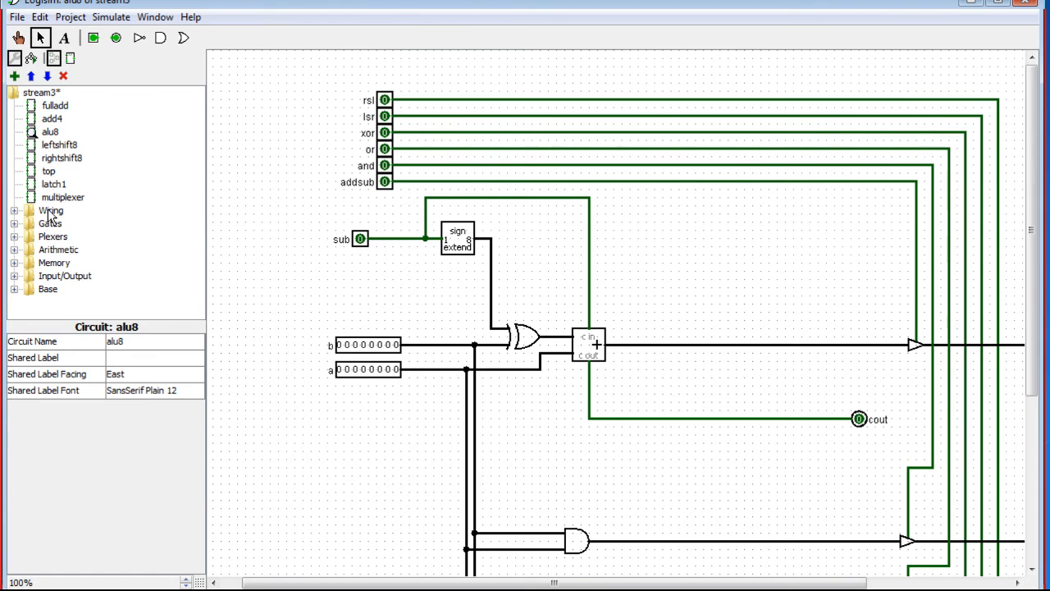
click(48, 135)
double_click(48, 135)
click(49, 133)
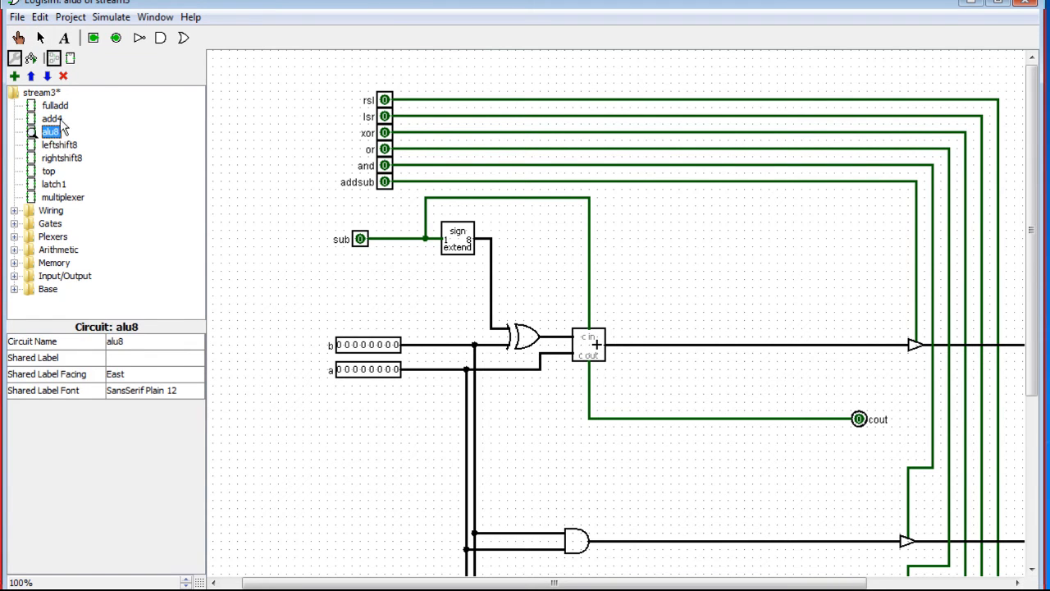
- Open the top circuit, shift the ALU with its control pins and output pin away from the registers, and realign the vertical feedback wire
double_click(48, 170)
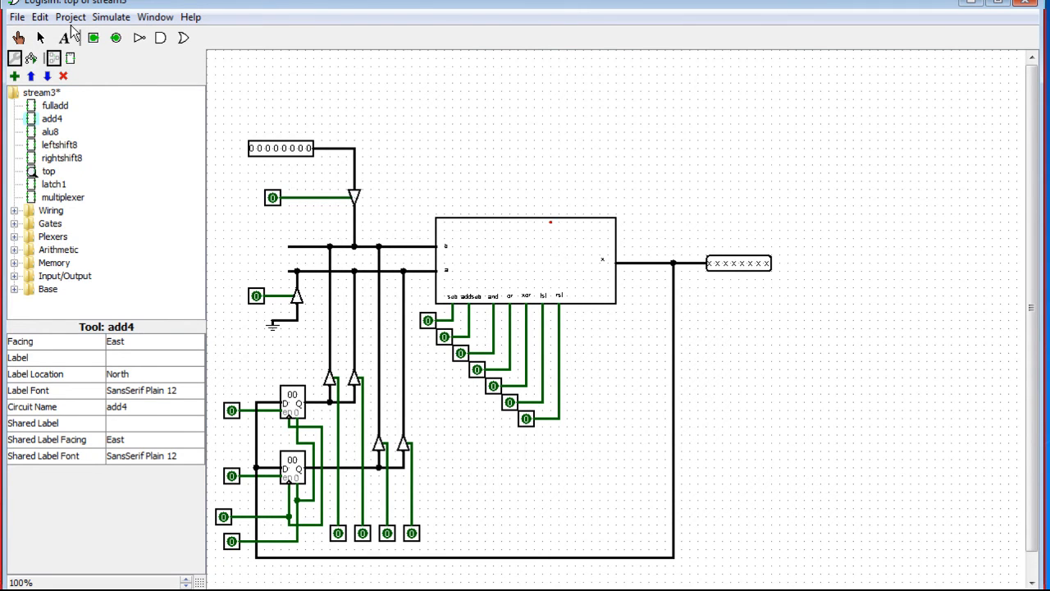
click(39, 39)
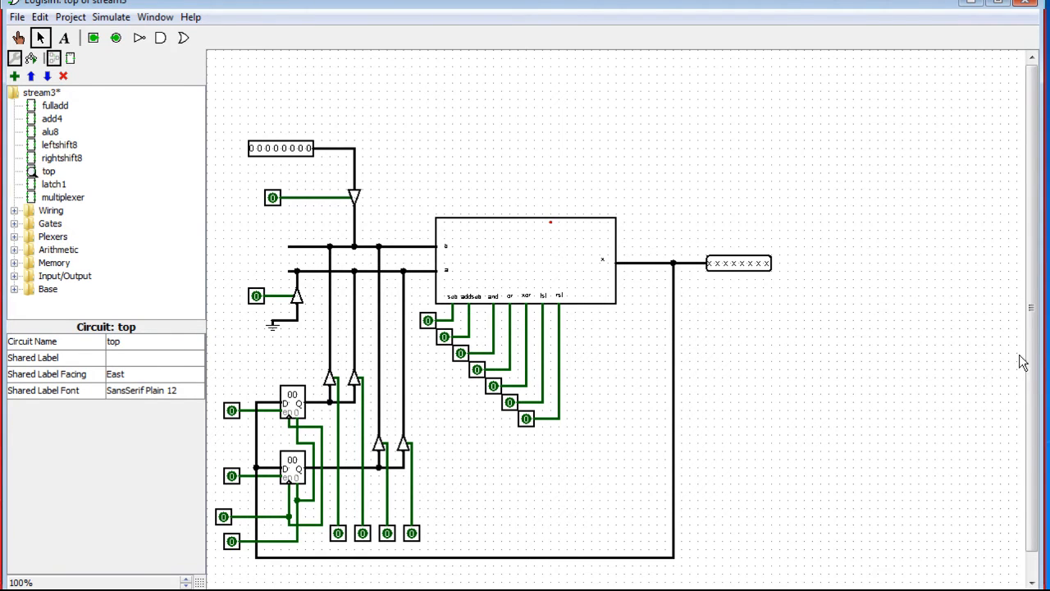
scroll(1025, 359, down, 1)
drag(878, 403, 406, 121)
drag(537, 248, 562, 248)
drag(901, 569, 423, 120)
drag(544, 238, 739, 246)
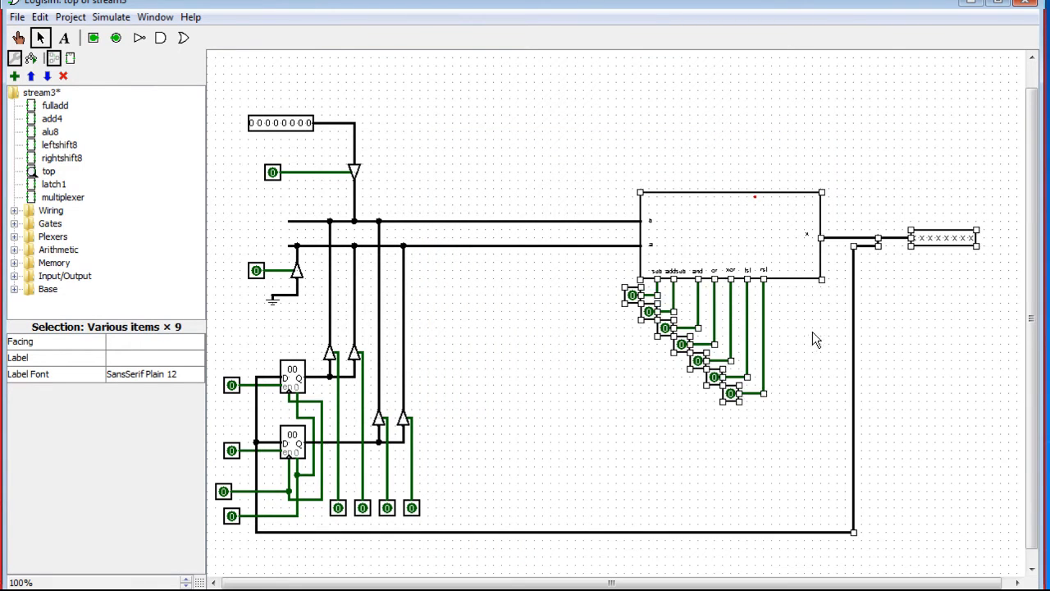
click(813, 339)
drag(855, 340, 878, 347)
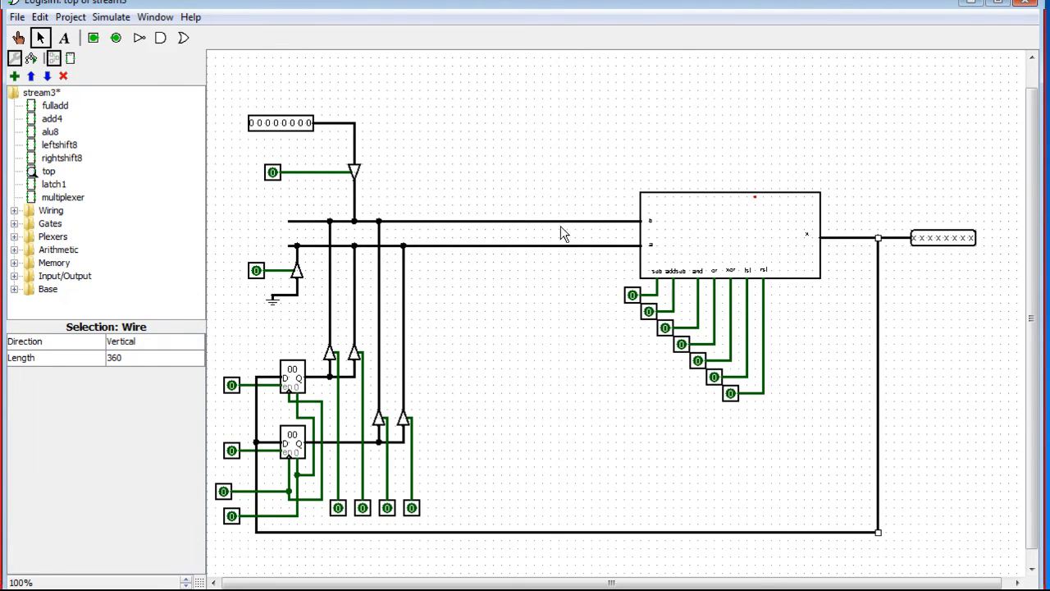
- Delete the controlled buffer between the 8-bit input pin and the b bus, together with its connecting wires
drag(548, 198, 549, 197)
click(353, 201)
key(Delete)
click(322, 171)
key(Delete)
click(353, 171)
key(Delete)
click(355, 158)
key(Delete)
- Move the 8-bit input pin up and to the left, and delete the removed buffer's enable pin and the stub above the b bus
drag(295, 127, 278, 85)
click(273, 171)
key(Delete)
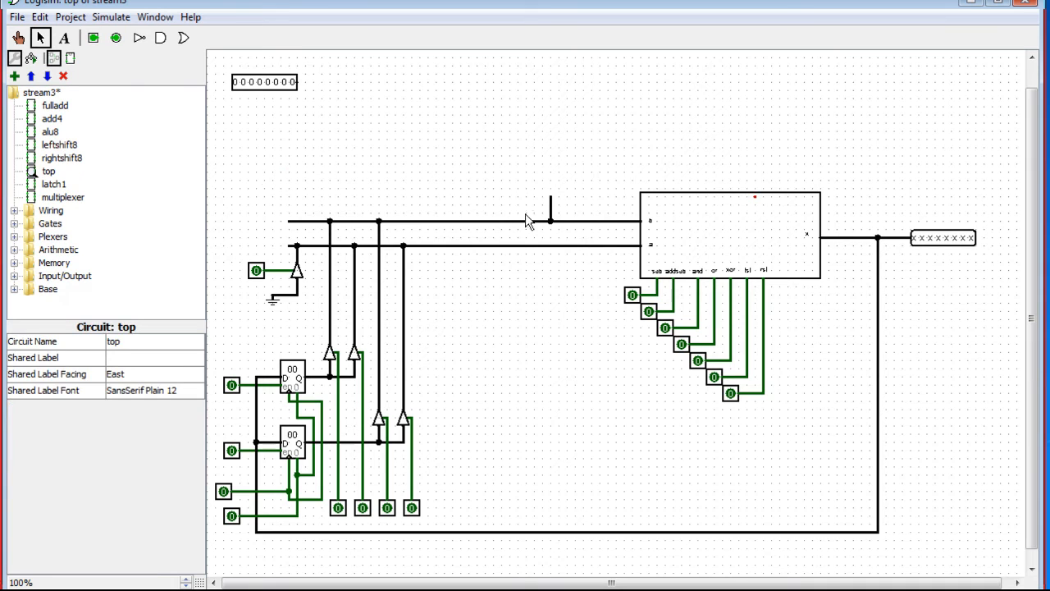
click(550, 203)
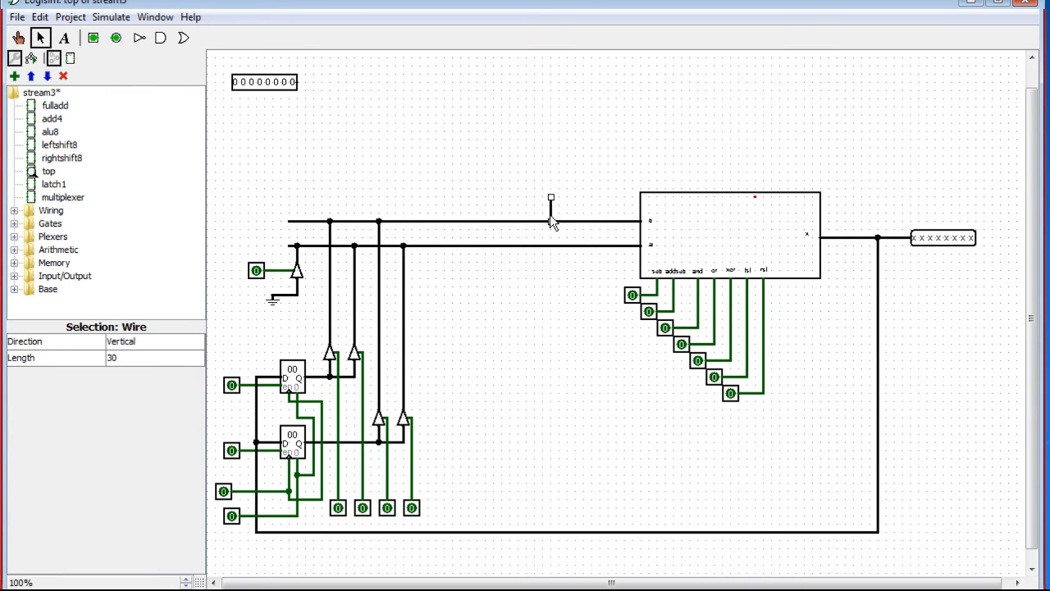
key(Delete)
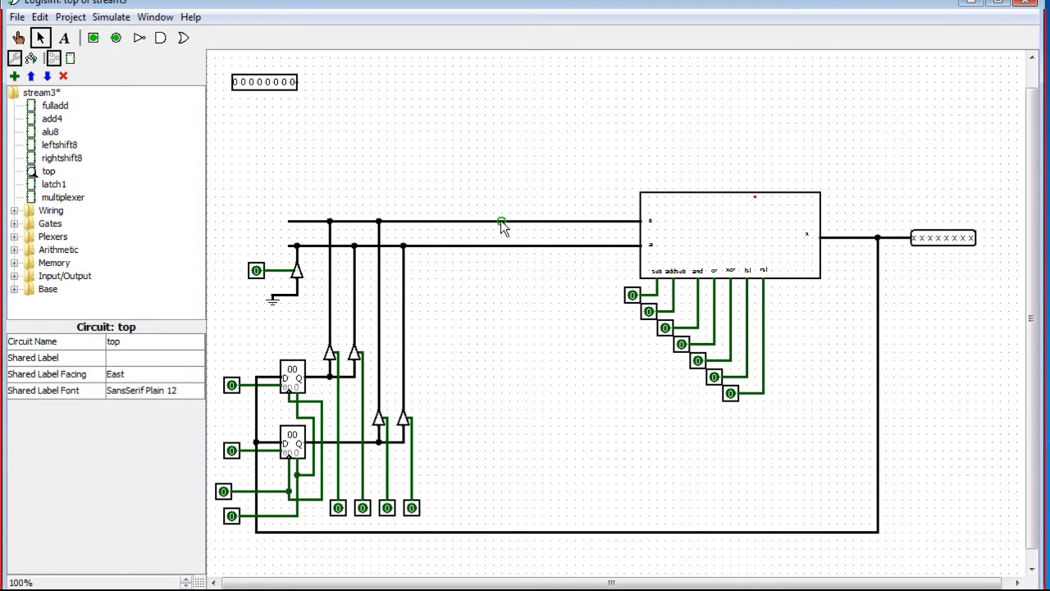
- Delete the b bus segments and route a new wire from the ALU's b input up and to the left
click(329, 221)
key(Delete)
click(354, 221)
key(Delete)
click(436, 222)
key(Delete)
mouse_move(639, 221)
mouse_down()
mouse_move(493, 197)
mouse_move(493, 166)
mouse_move(330, 156)
mouse_move(255, 165)
mouse_move(320, 176)
mouse_move(330, 164)
mouse_up()
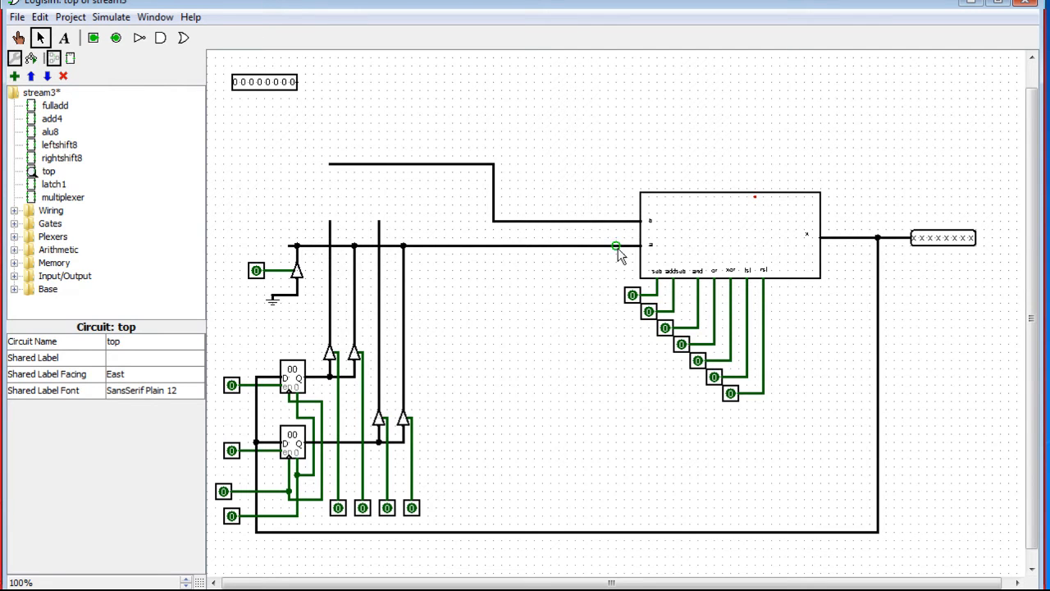
- Delete the a bus along with the Ground, its controlled buffer and the buffer's enable pin
click(584, 246)
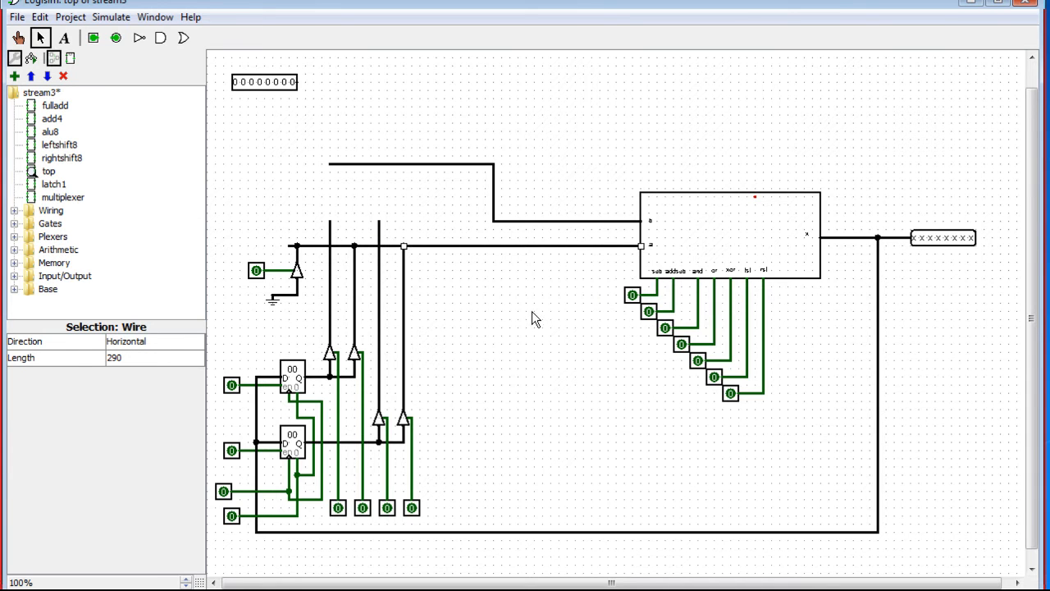
key(Delete)
drag(451, 267, 268, 210)
key(Delete)
drag(445, 328, 218, 196)
key(Delete)
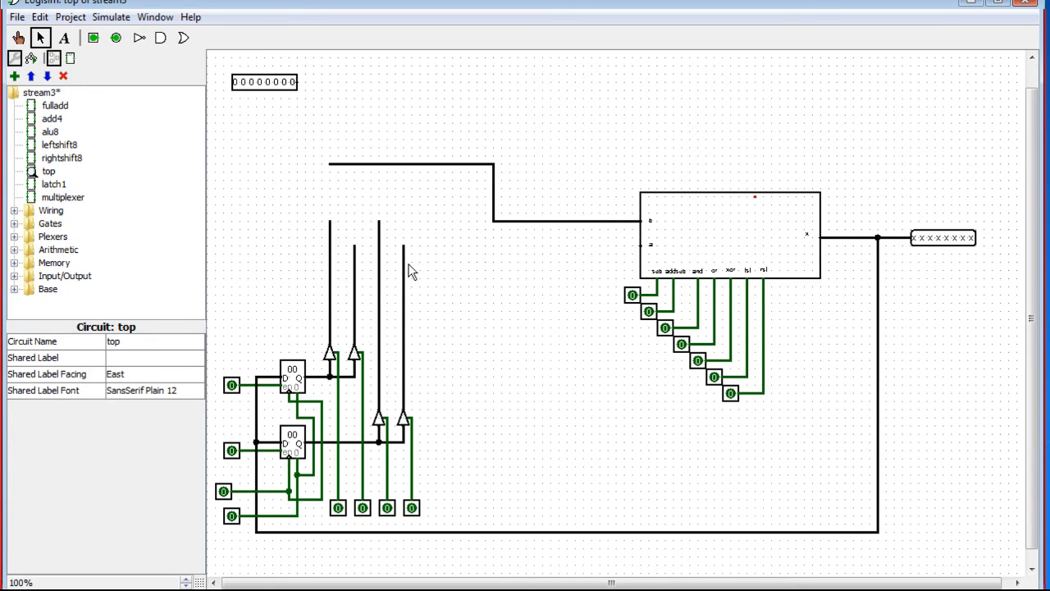
- Delete both registers, their four controlled buffers, all their control pins and the remaining register wiring
drag(456, 428, 299, 199)
key(Delete)
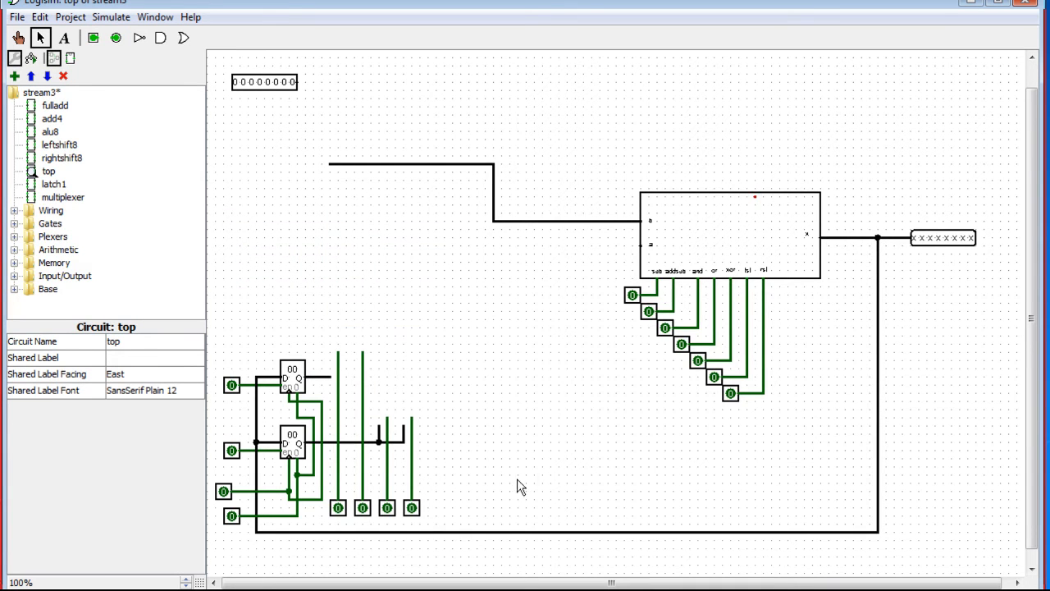
drag(460, 539, 326, 294)
key(Delete)
drag(416, 562, 209, 321)
key(Delete)
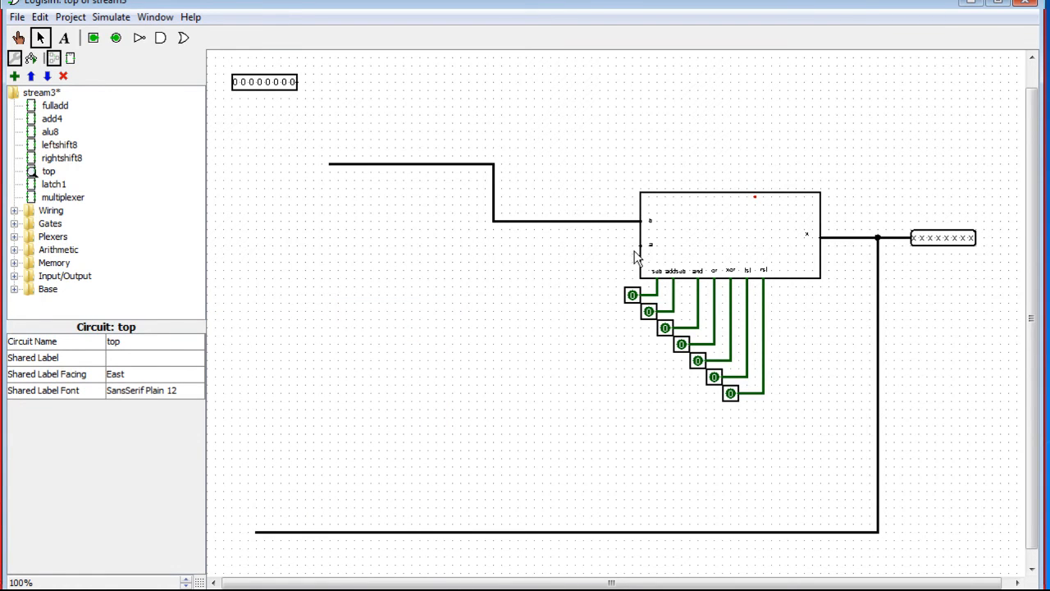
- Route a wire from the ALU's a input down and to the left, and extend the b input's wire further left
drag(642, 246, 558, 246)
mouse_move(493, 246)
mouse_down()
mouse_move(493, 329)
mouse_move(347, 320)
mouse_up()
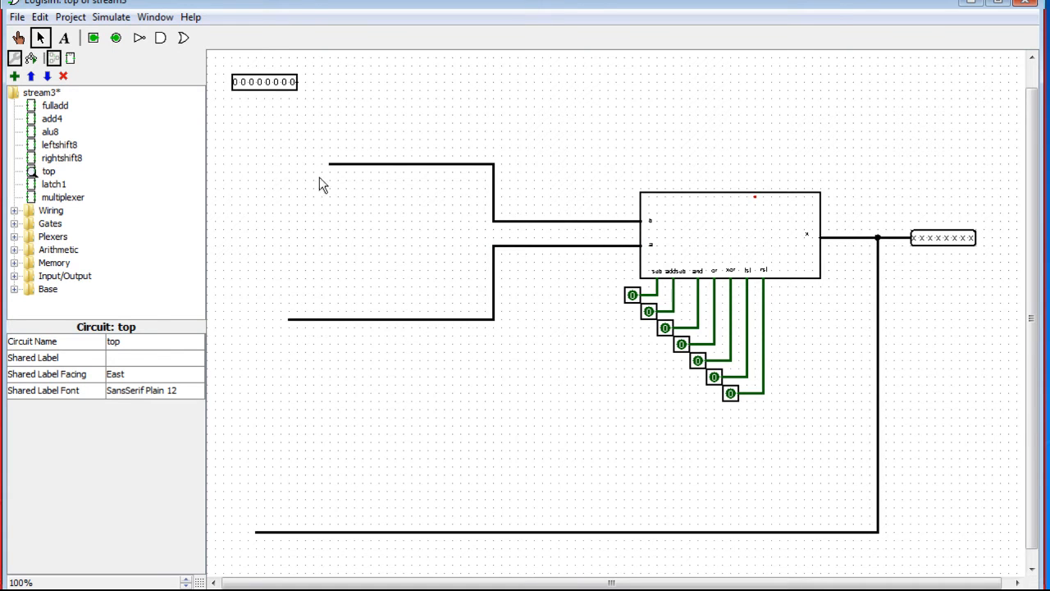
drag(328, 164, 281, 164)
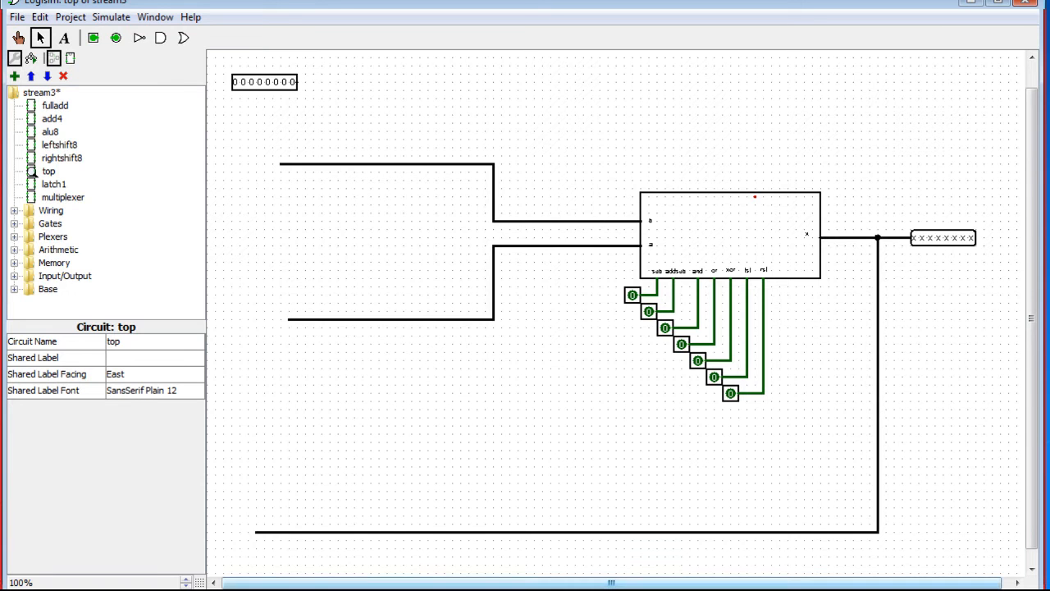
- Move the entire top circuit right and down to free up space around it
drag(1002, 545, 215, 51)
drag(710, 244, 1008, 549)
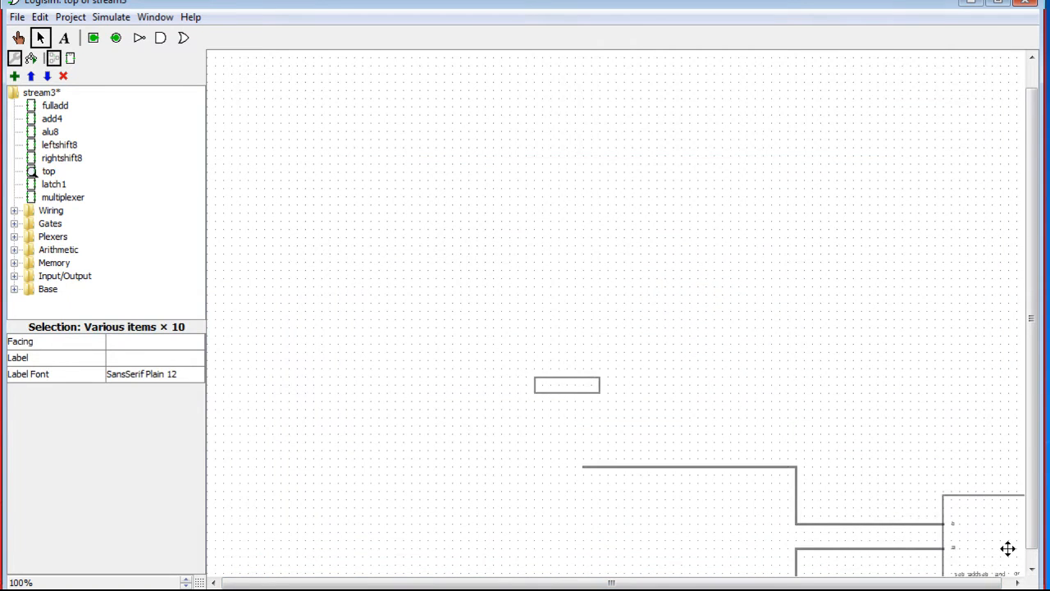
drag(1031, 356, 1036, 494)
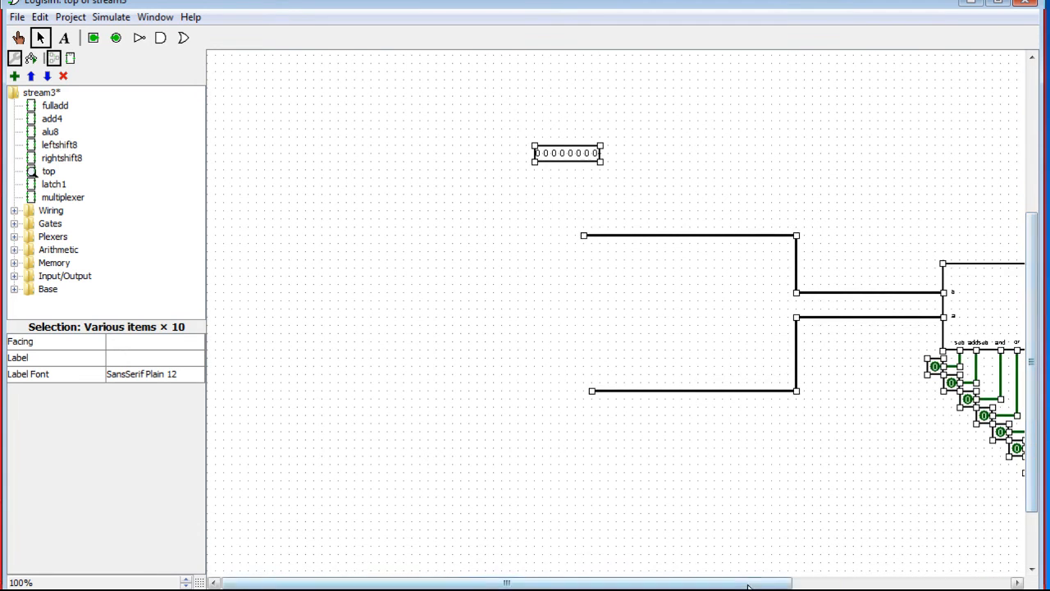
drag(747, 583, 966, 584)
drag(1037, 409, 1037, 487)
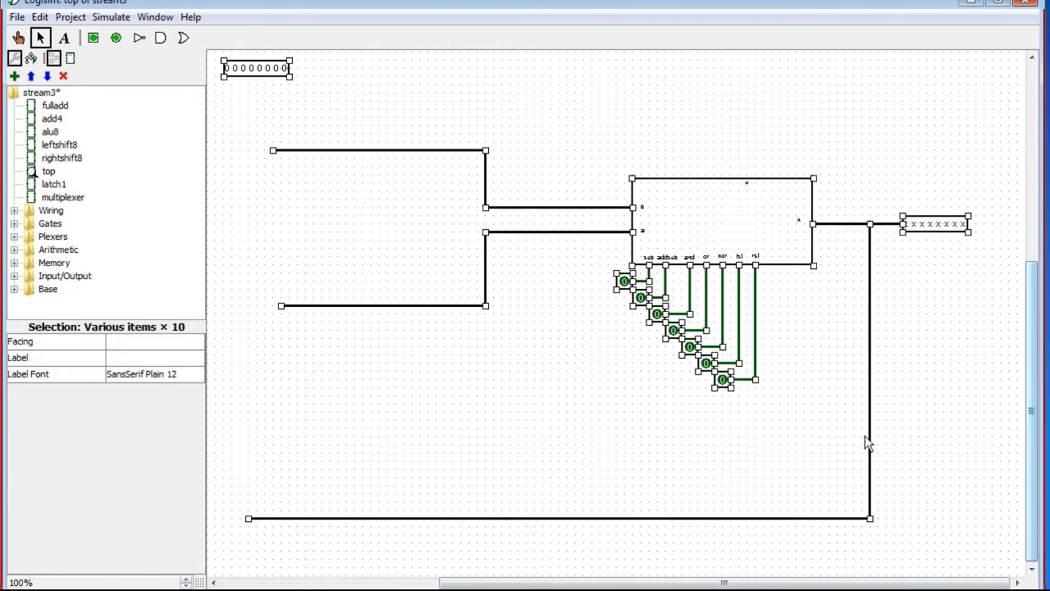
- Move the long horizontal wire at the bottom of the ALU's output feedback loop further down
drag(873, 544, 207, 486)
drag(559, 515, 561, 555)
drag(1033, 389, 1033, 367)
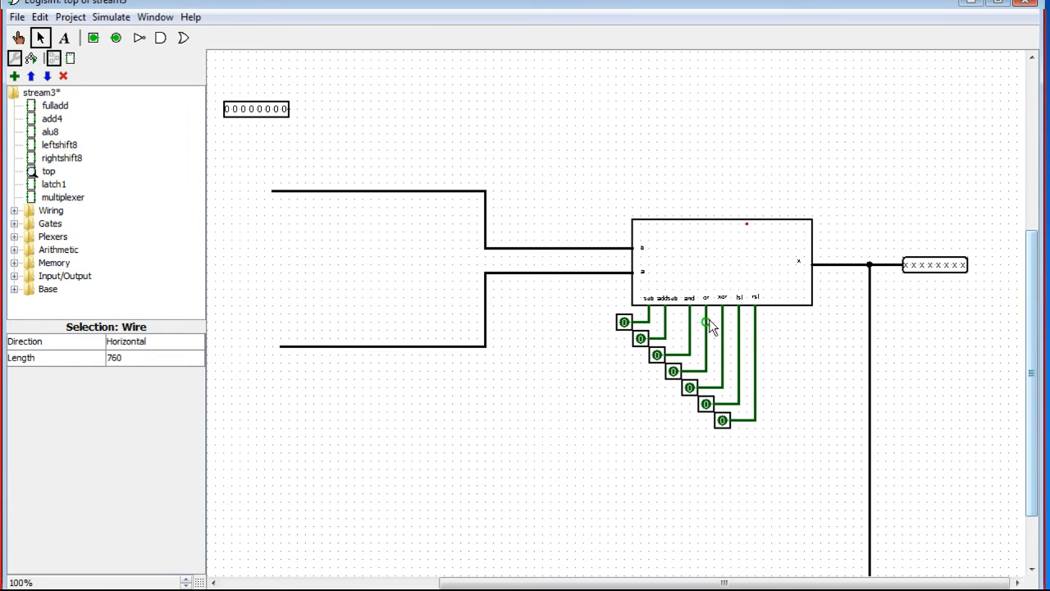
click(620, 352)
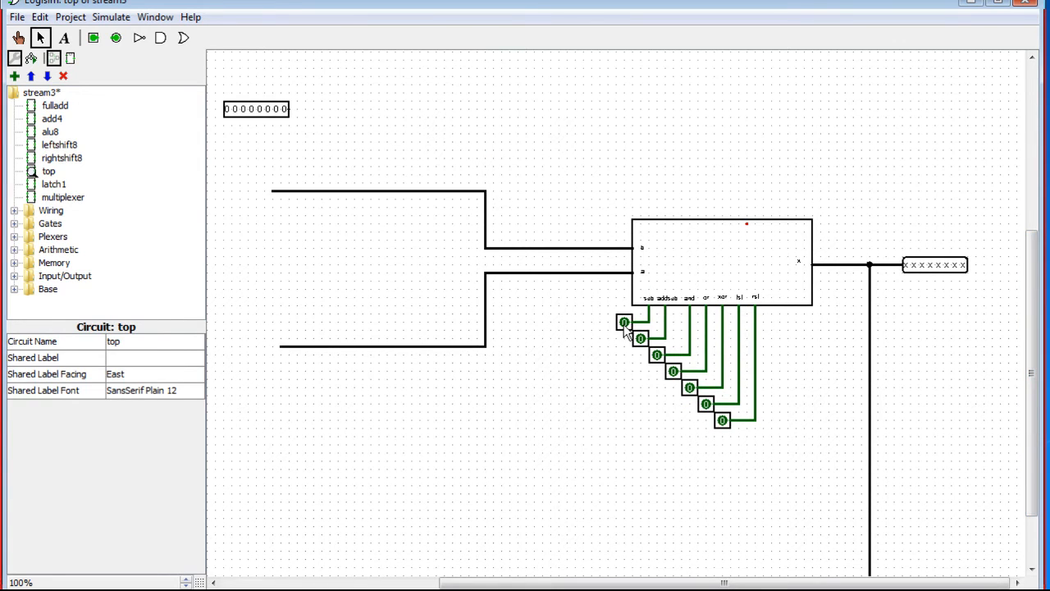
click(626, 328)
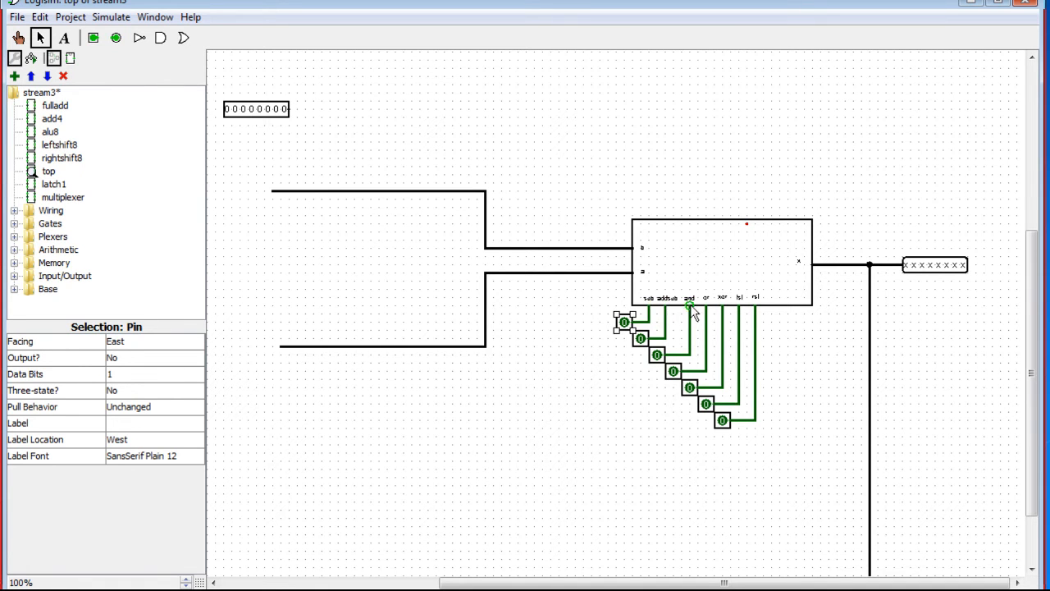
click(700, 277)
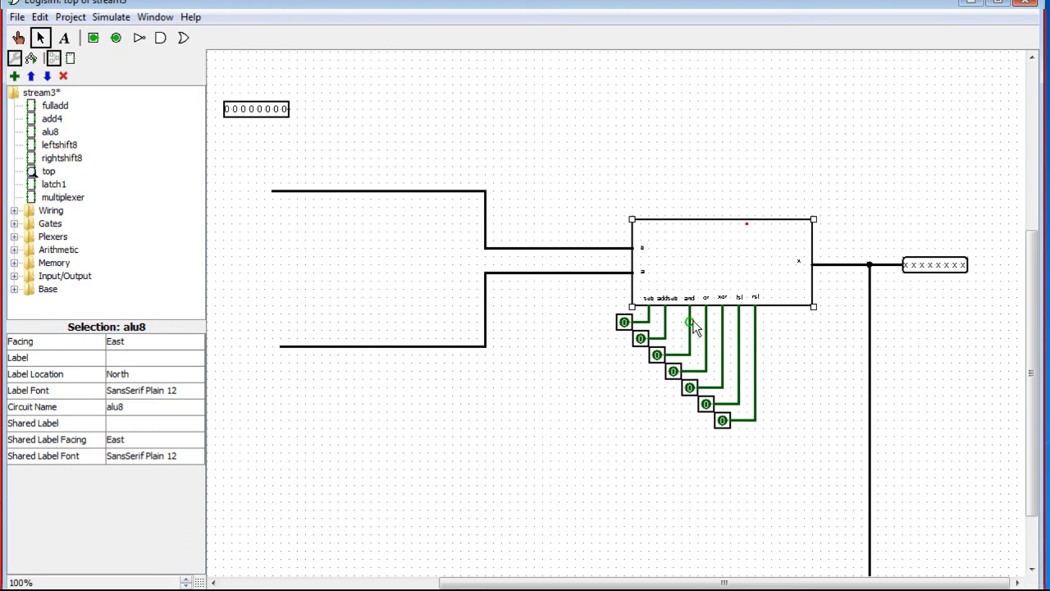
click(670, 323)
click(665, 328)
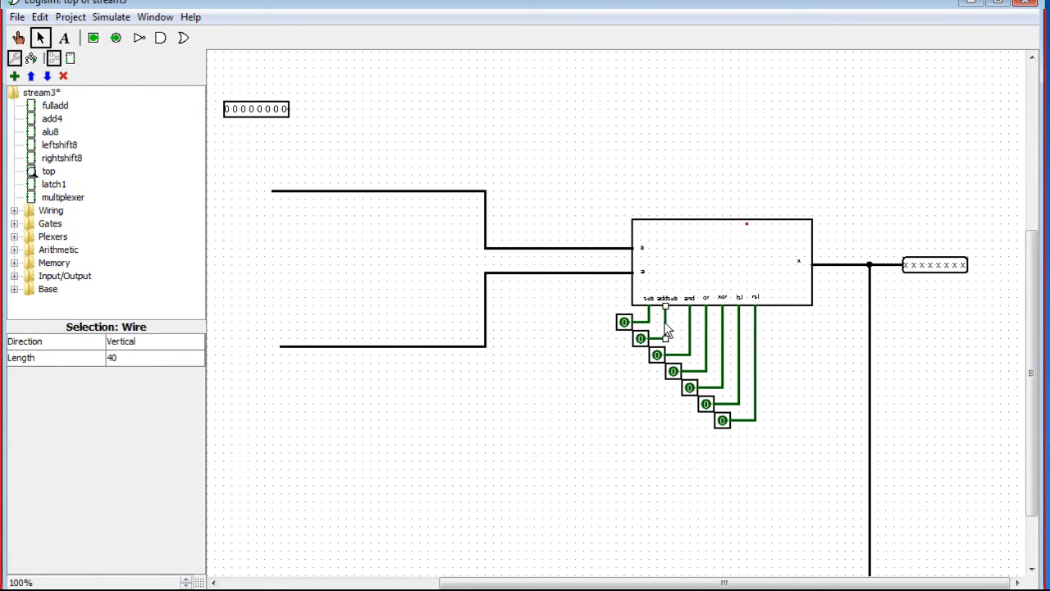
click(672, 279)
click(667, 323)
click(667, 295)
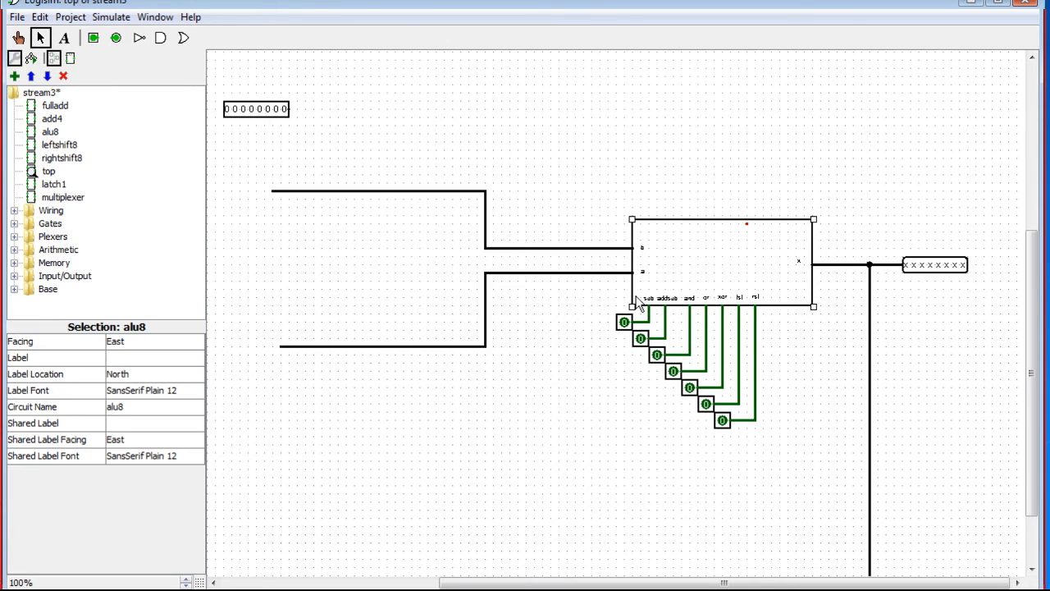
- Open the ALU's alu8 subcircuit and delete the wire between the sub pin and the sign extender's input junction
right_click(707, 276)
click(750, 328)
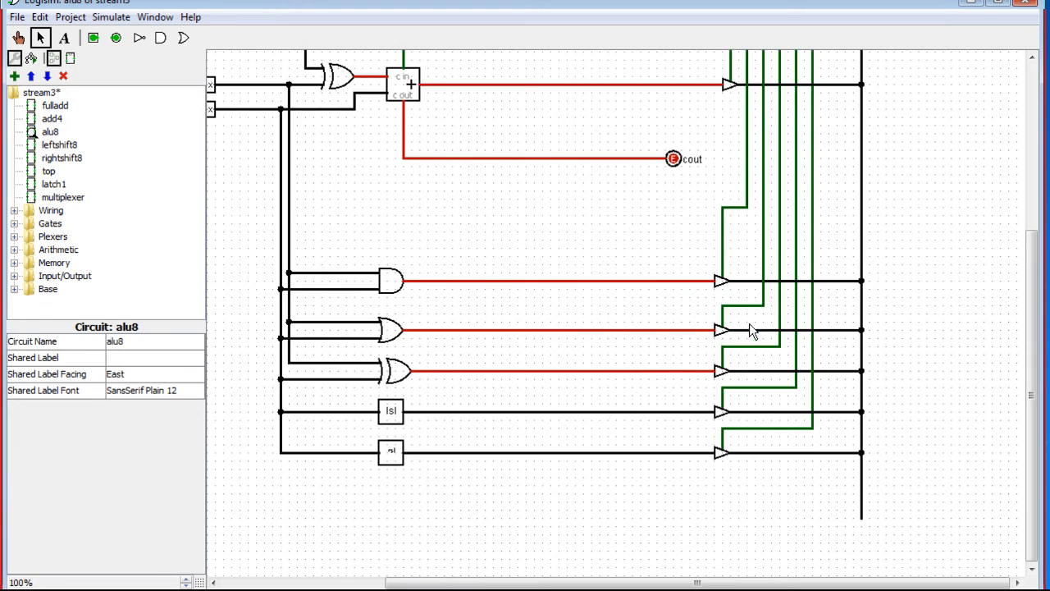
drag(1031, 381, 1029, 337)
drag(745, 583, 580, 583)
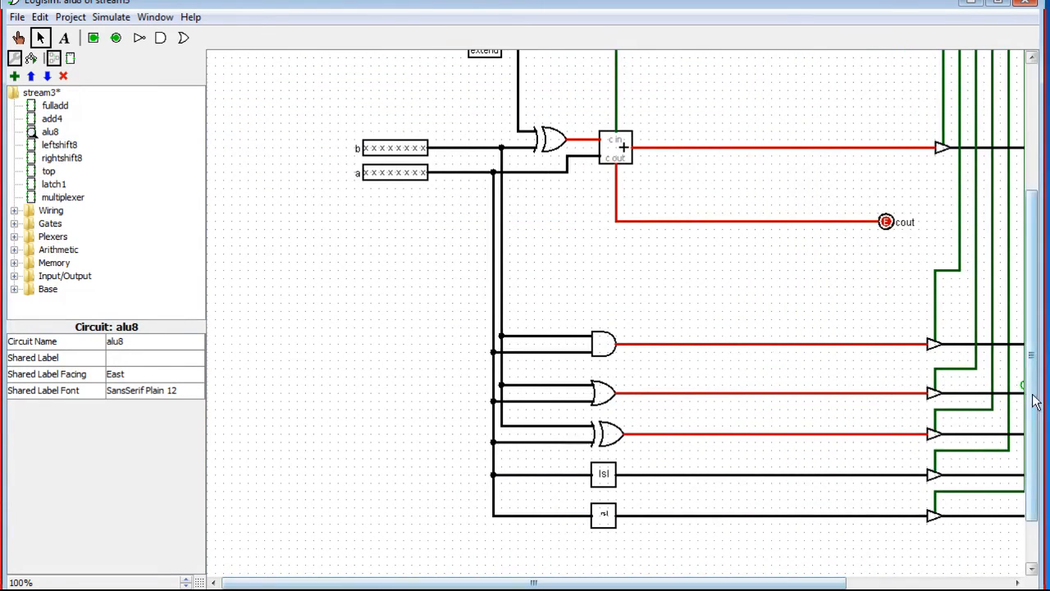
drag(1035, 402, 1025, 261)
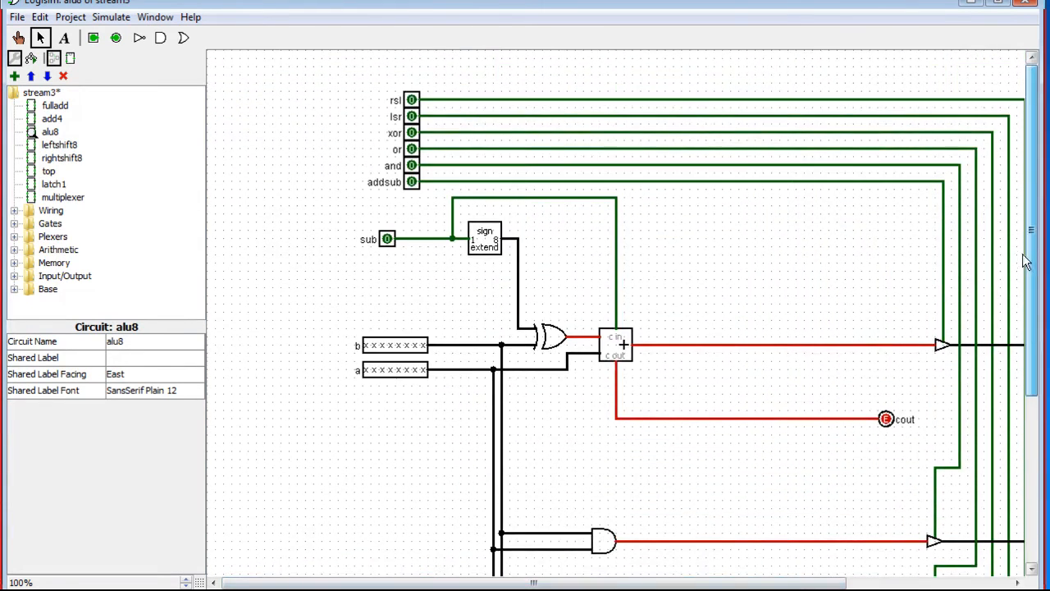
click(418, 239)
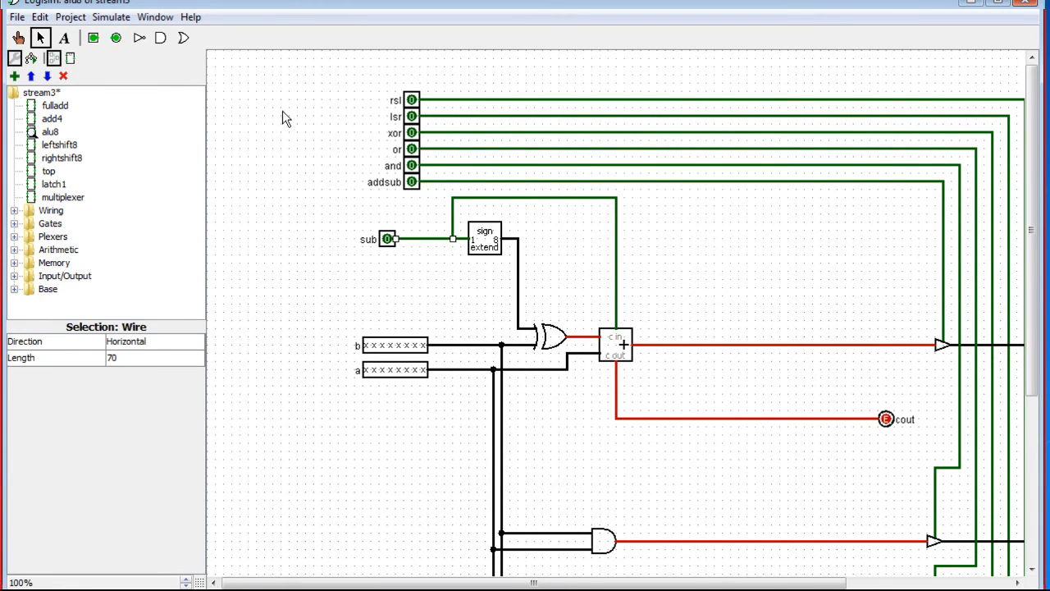
key(Delete)
- Rename the addsub input pin to add
click(64, 38)
click(390, 182)
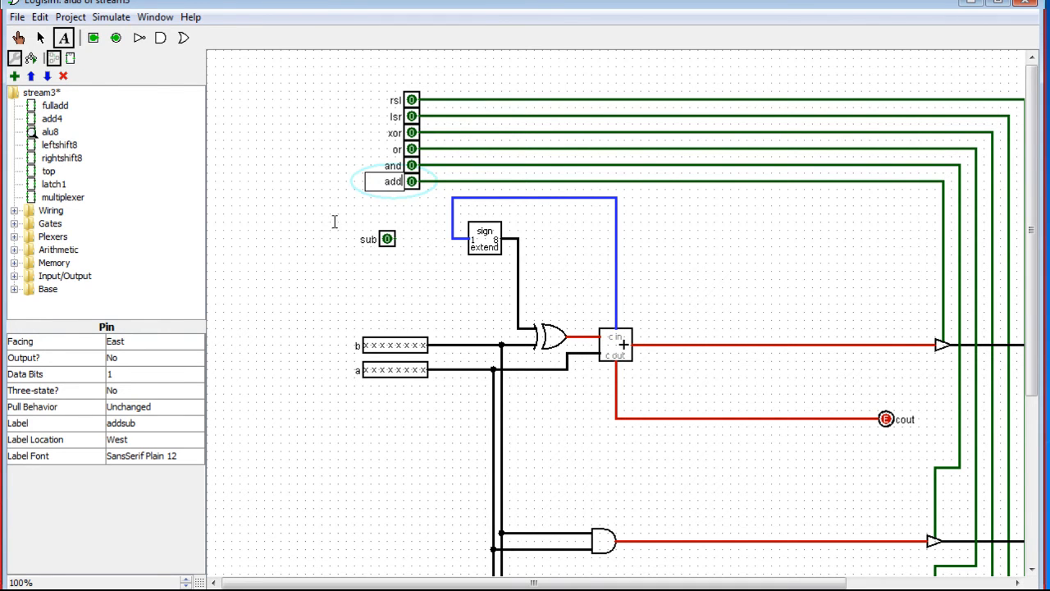
click(42, 39)
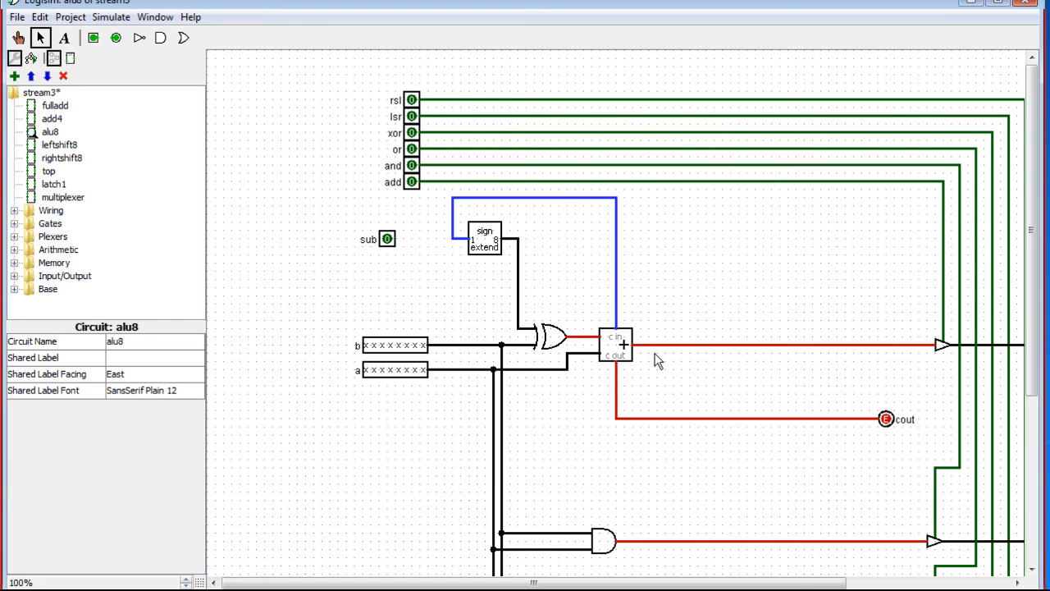
- Shift the sub and add pins left and delete the horizontal wire that leads from add to the adder's buffer control
drag(387, 238, 371, 238)
drag(411, 182, 362, 182)
click(443, 181)
key(Delete)
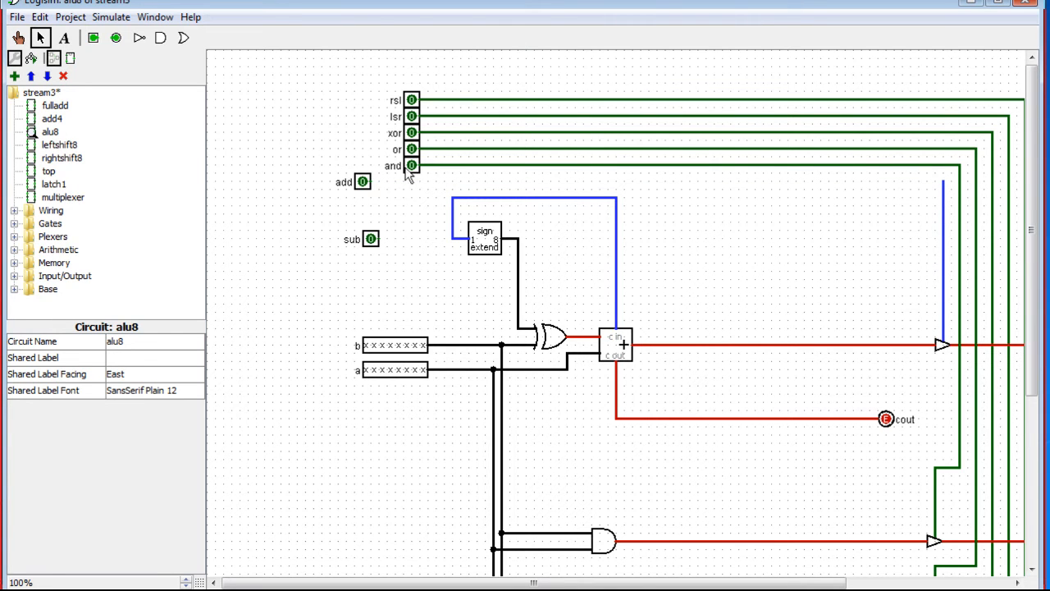
- Place a two-input OR gate below the and line and wire its output to the adder buffer's control wire
click(184, 38)
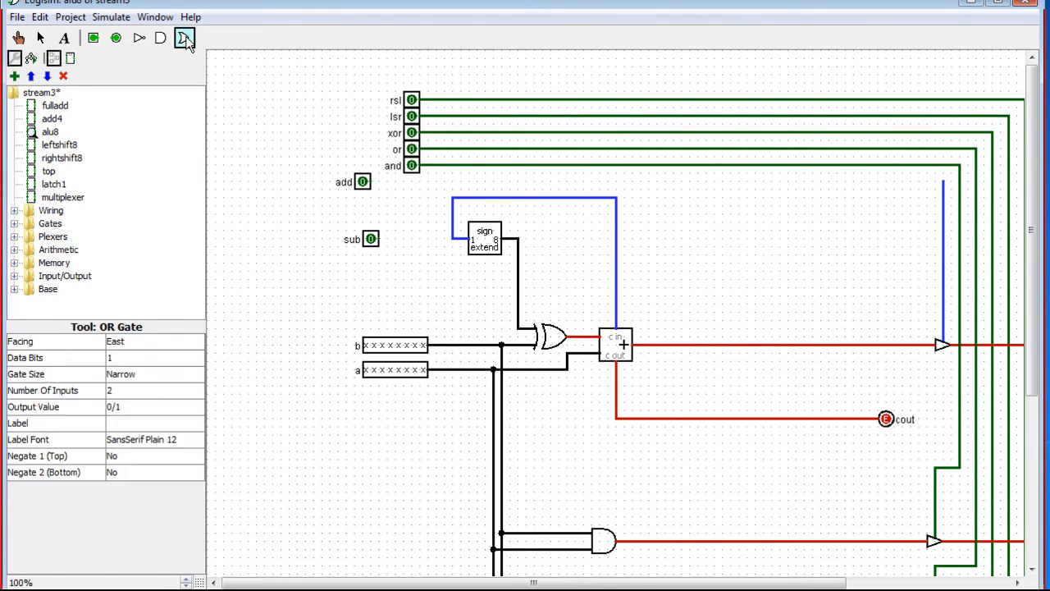
click(722, 182)
drag(722, 182, 943, 180)
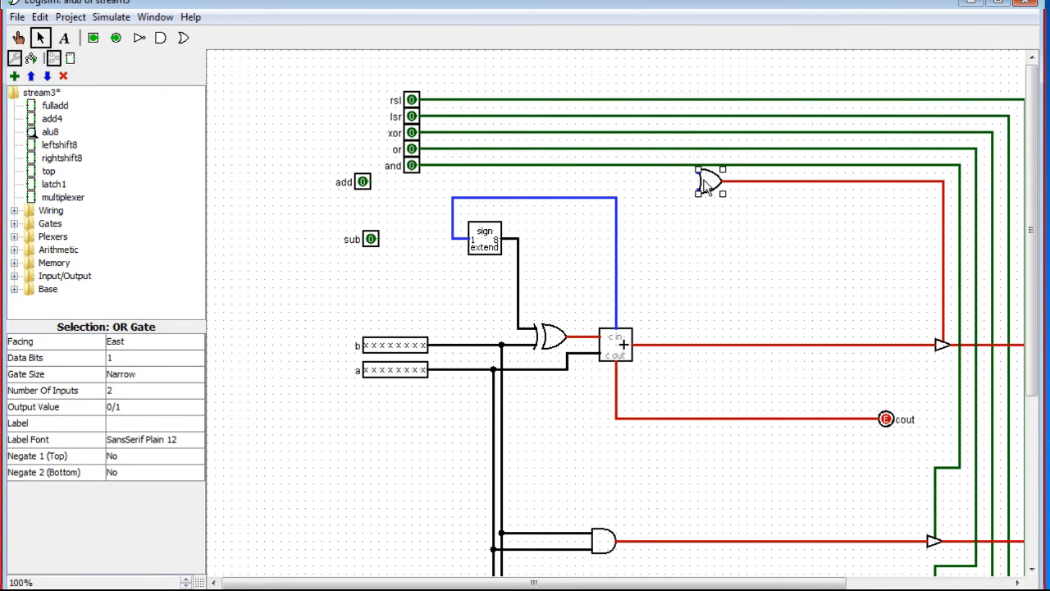
- Wire the add and sub pins to the OR gate's inputs and reconnect sub to the sign extender, nudging the add pin right
drag(698, 173, 371, 181)
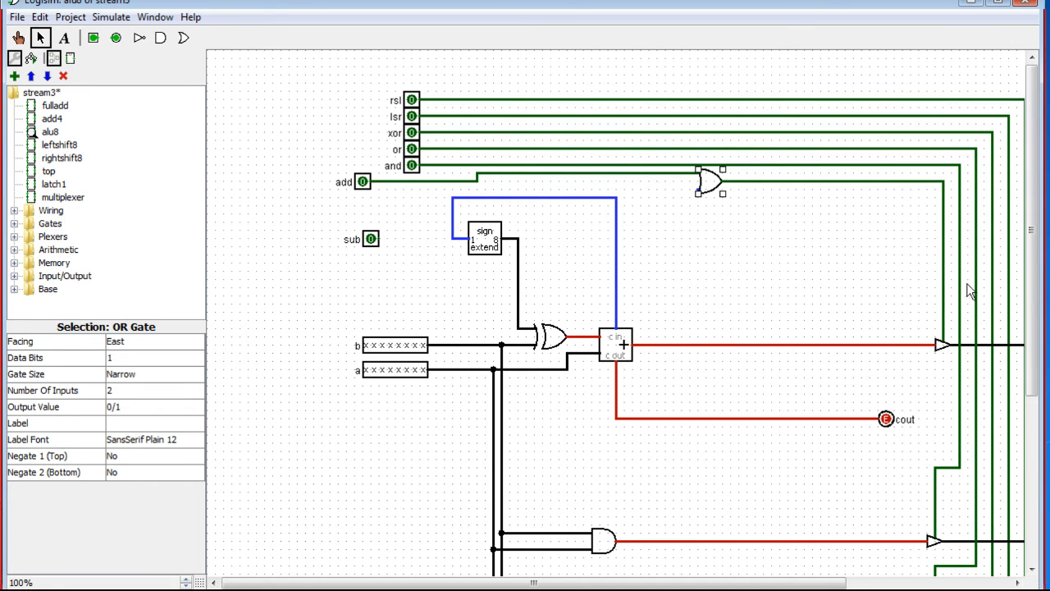
mouse_move(698, 189)
mouse_down()
mouse_move(457, 190)
mouse_move(411, 242)
mouse_move(380, 240)
mouse_move(452, 239)
mouse_up()
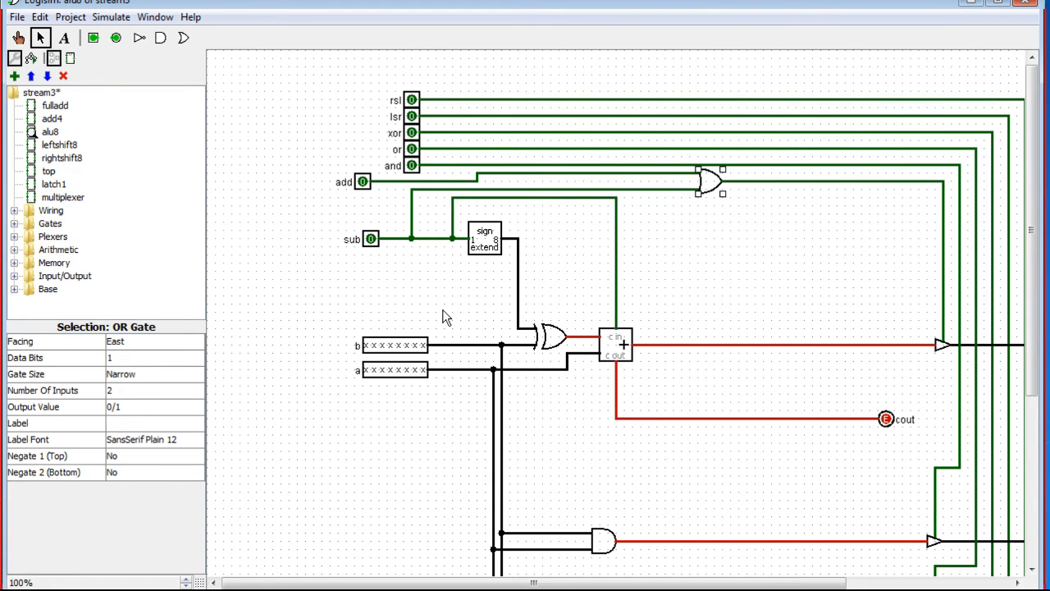
drag(366, 184, 391, 184)
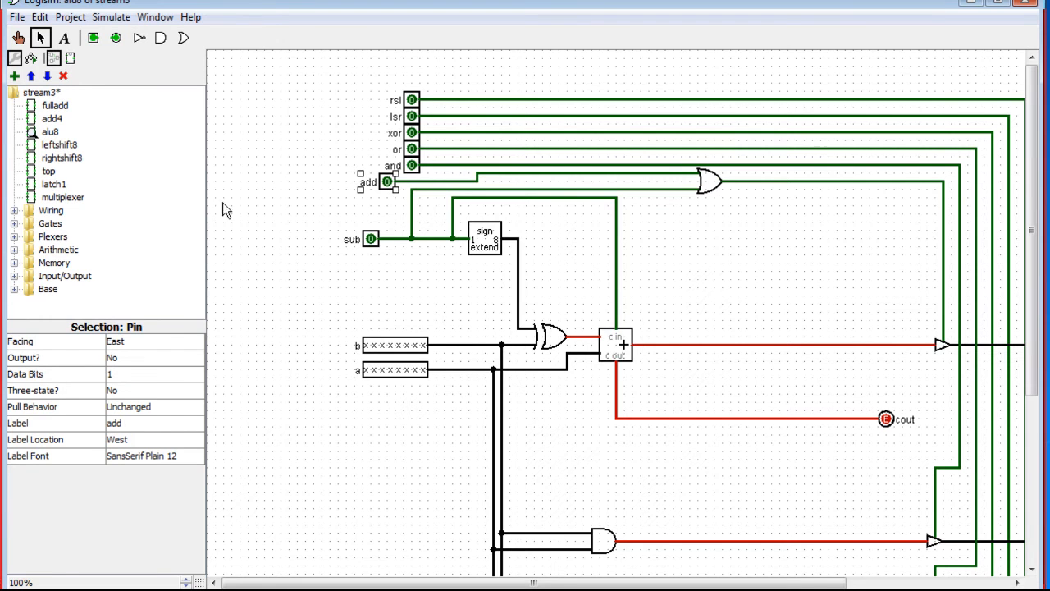
- Change the addsub text to add in alu8's appearance and return to its circuit layout
click(71, 60)
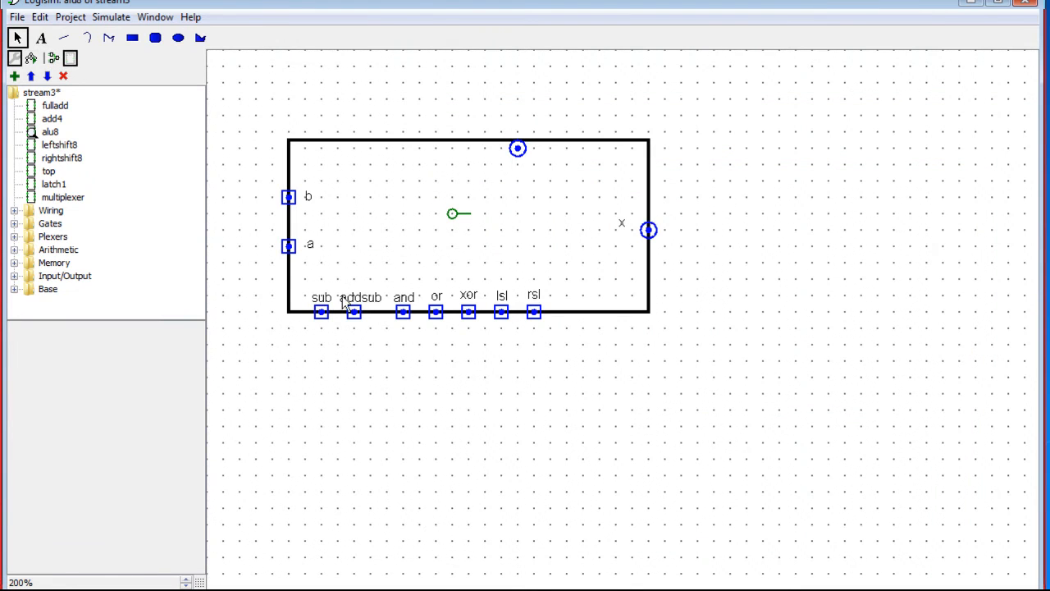
click(342, 305)
click(361, 297)
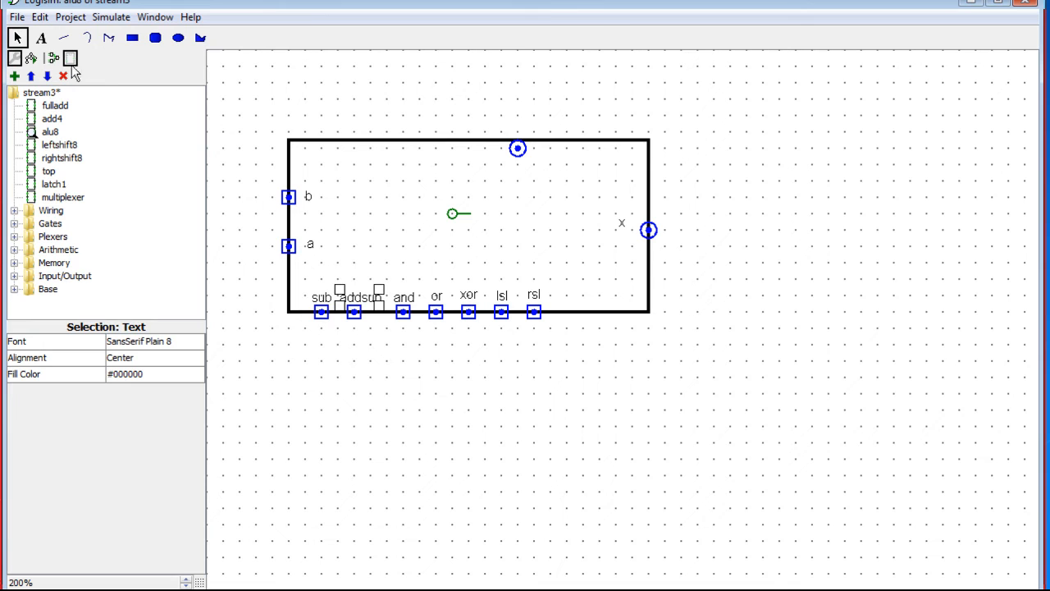
click(43, 43)
click(365, 299)
drag(383, 297, 367, 298)
key(BackSpace)
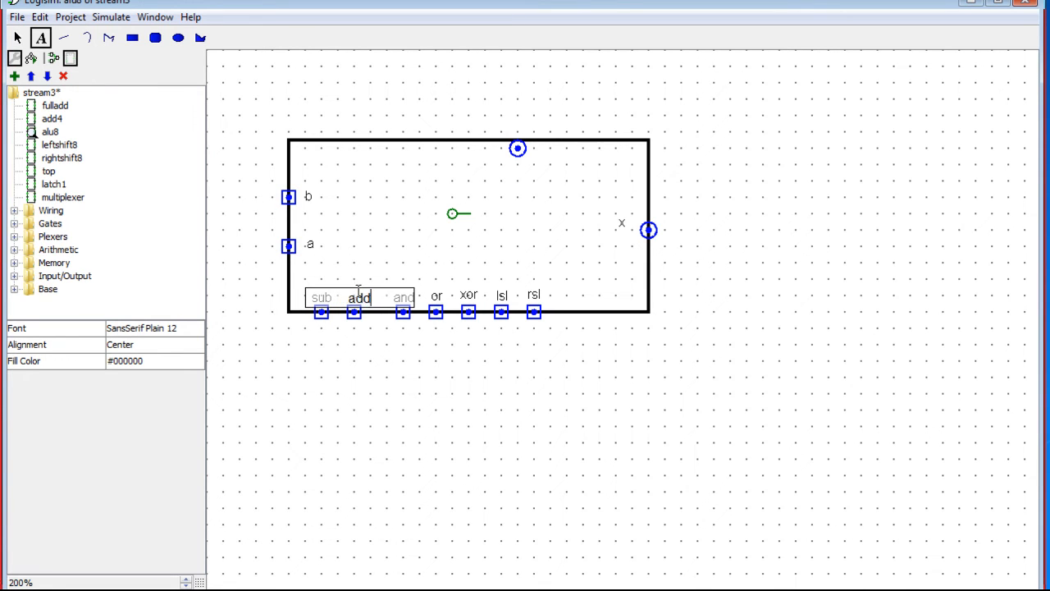
click(23, 46)
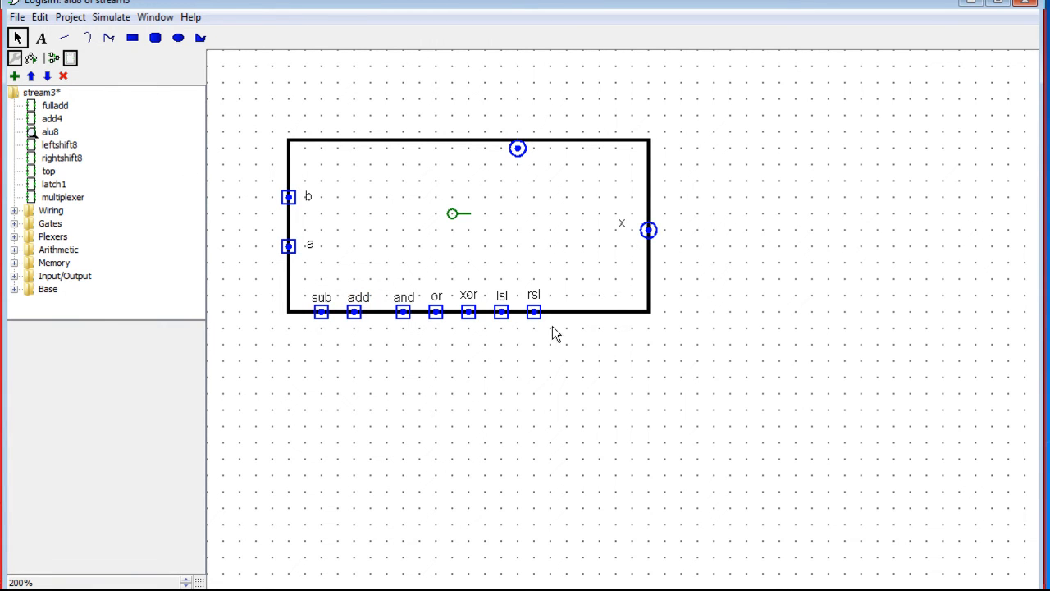
click(14, 57)
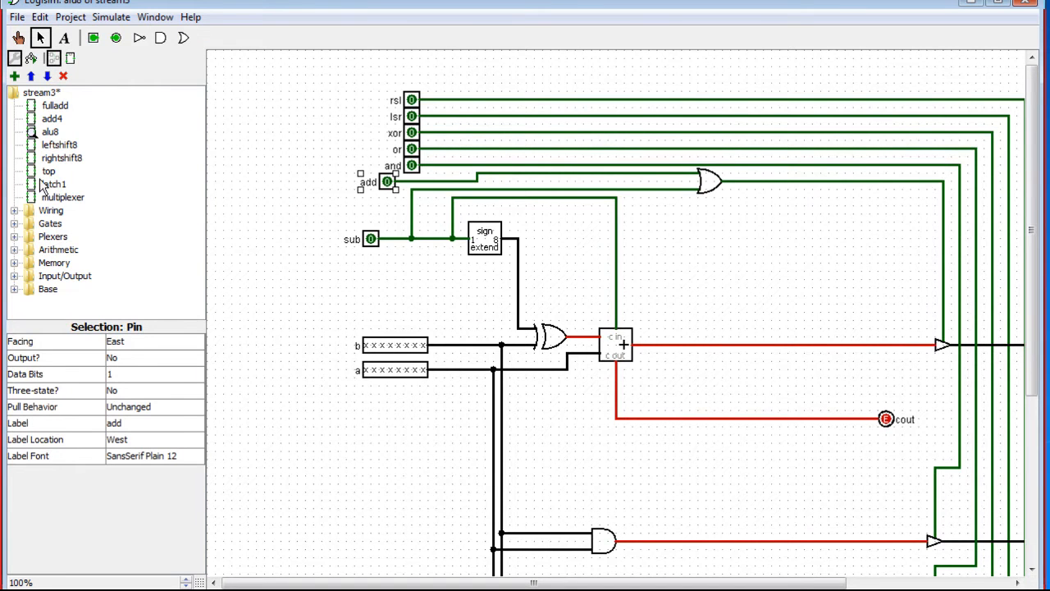
- Move alu8 above add4 in the circuit list, and delete the ALU's seven control pins with their wires in the top circuit
click(31, 76)
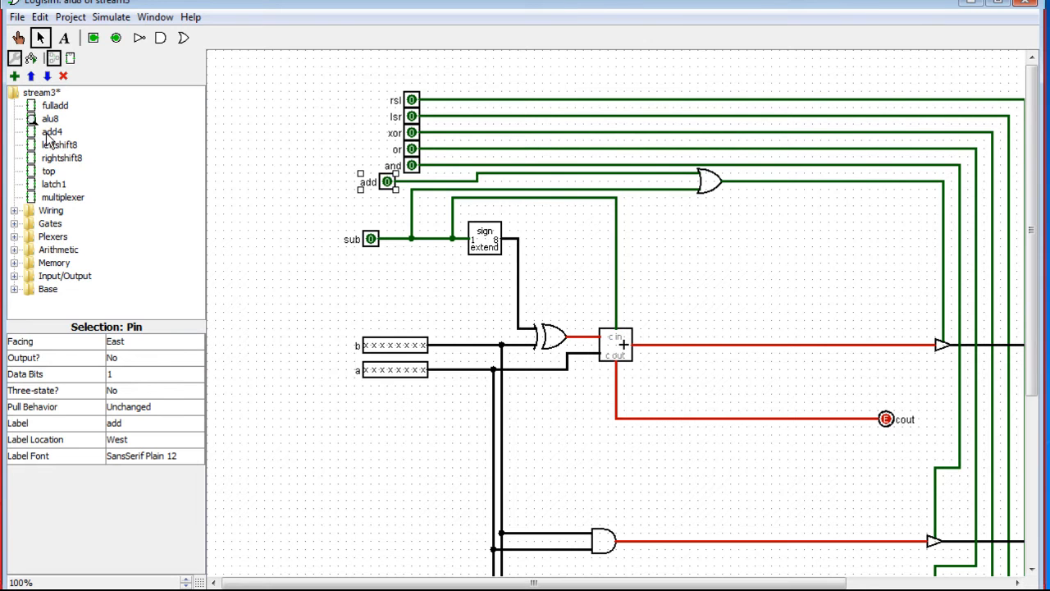
double_click(49, 170)
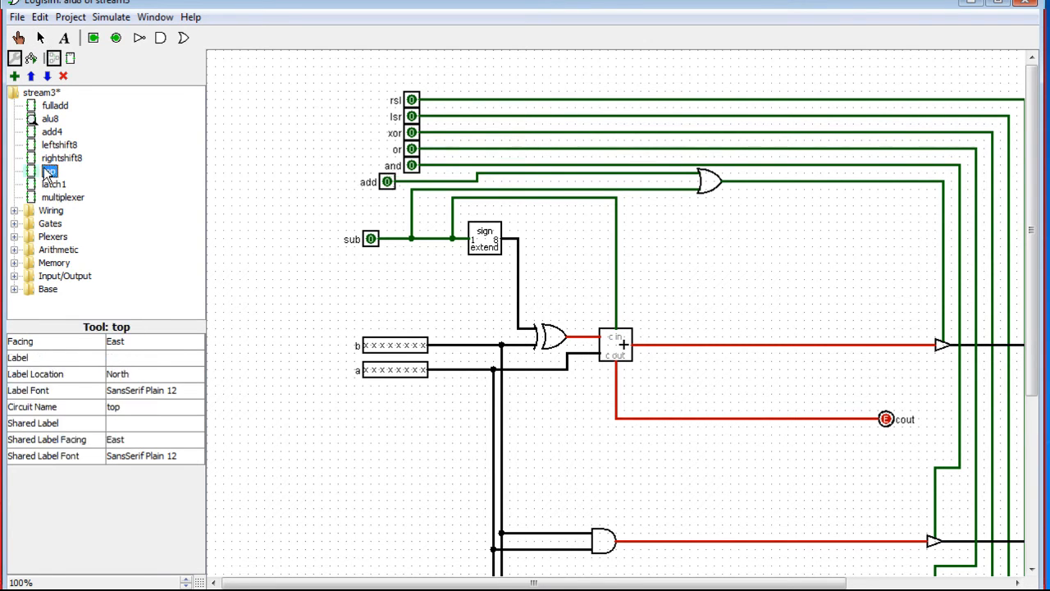
drag(736, 583, 783, 582)
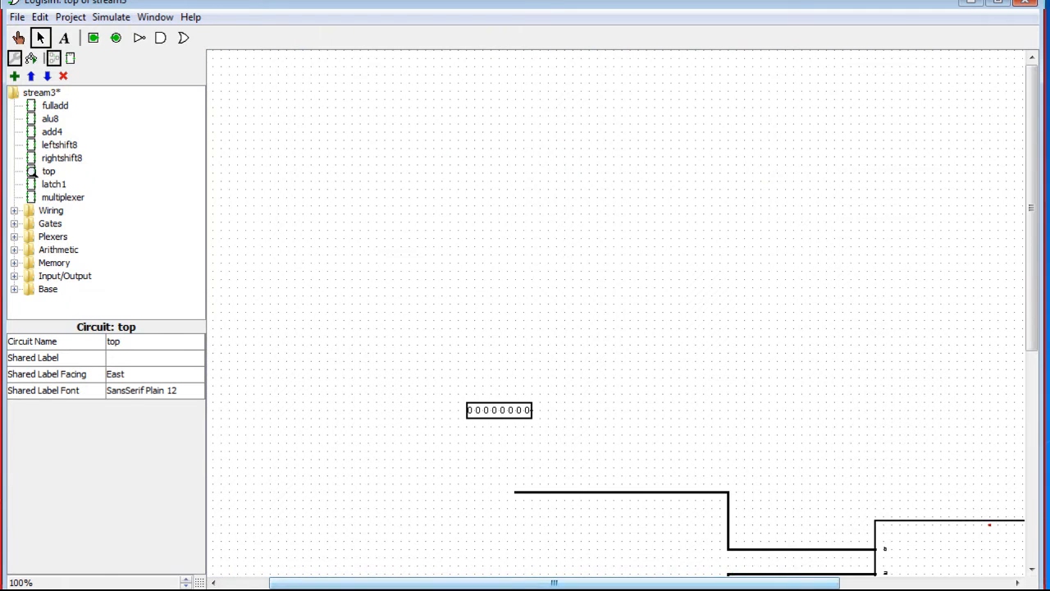
drag(1031, 298, 1030, 411)
drag(820, 583, 980, 583)
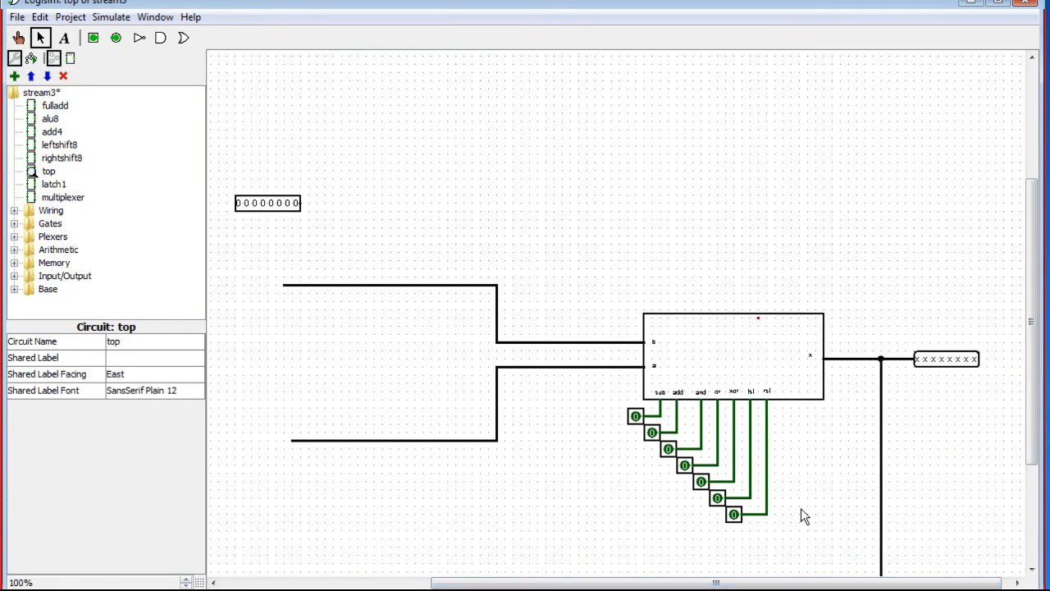
drag(807, 539, 620, 391)
key(Delete)
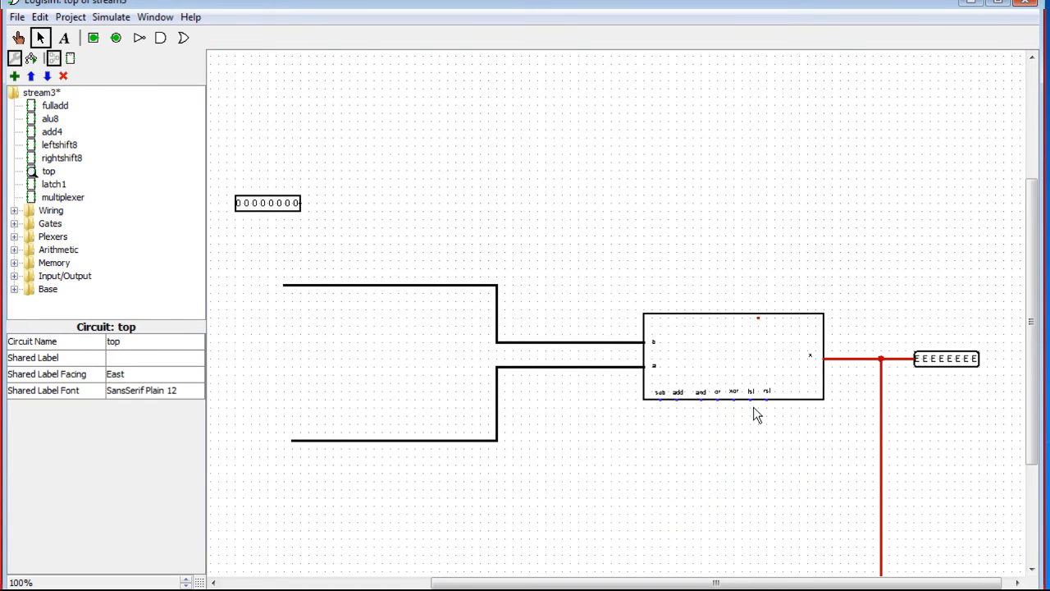
- Place a Decoder from the Plexers library below the ALU's sub input
click(51, 186)
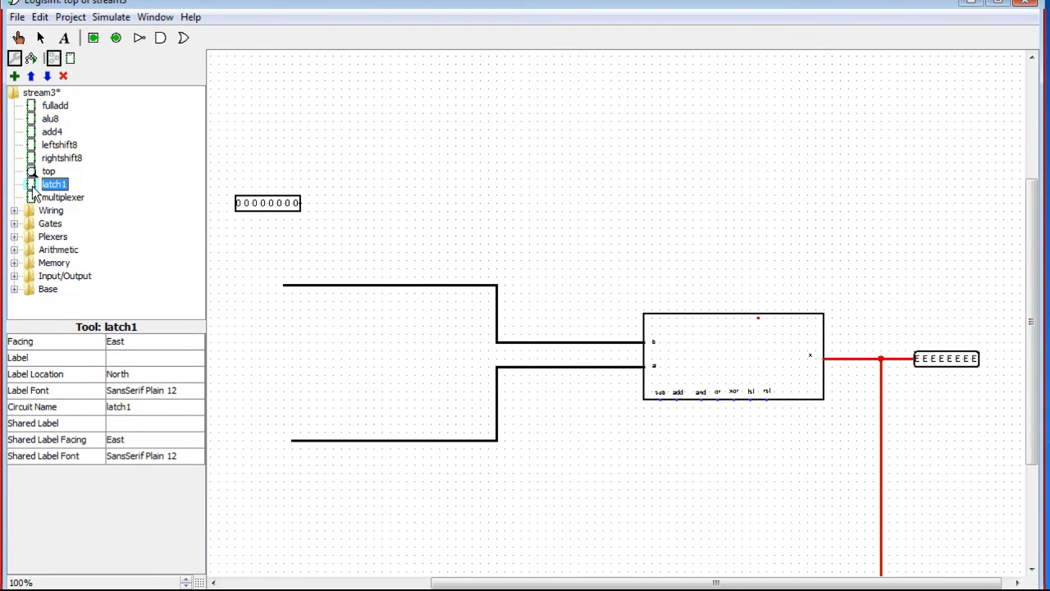
click(14, 237)
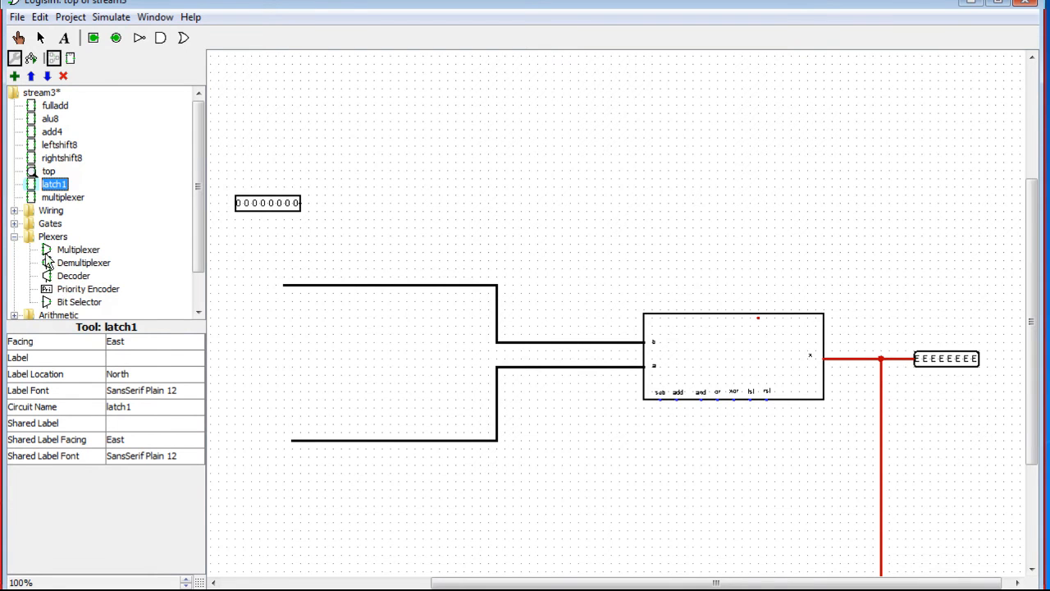
click(48, 278)
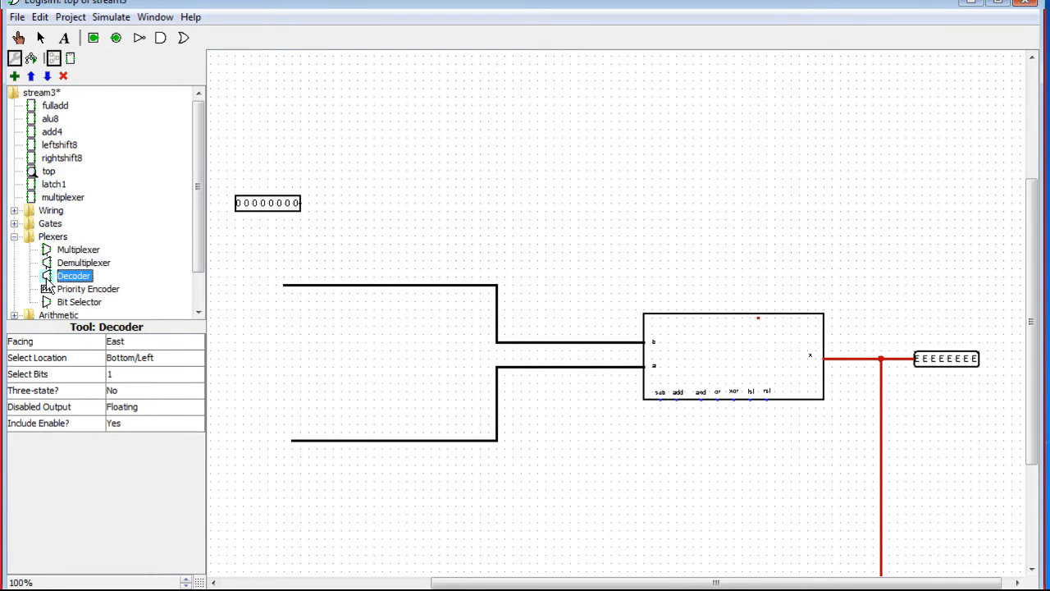
click(630, 459)
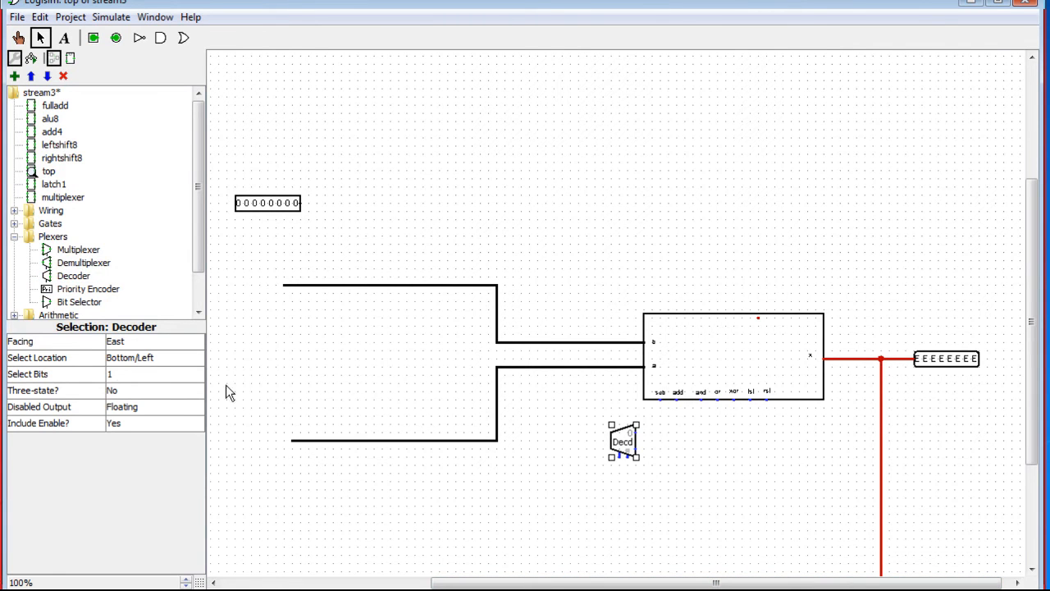
- Set the decoder's select bits to 3 and move it down clear of the ALU block
click(119, 375)
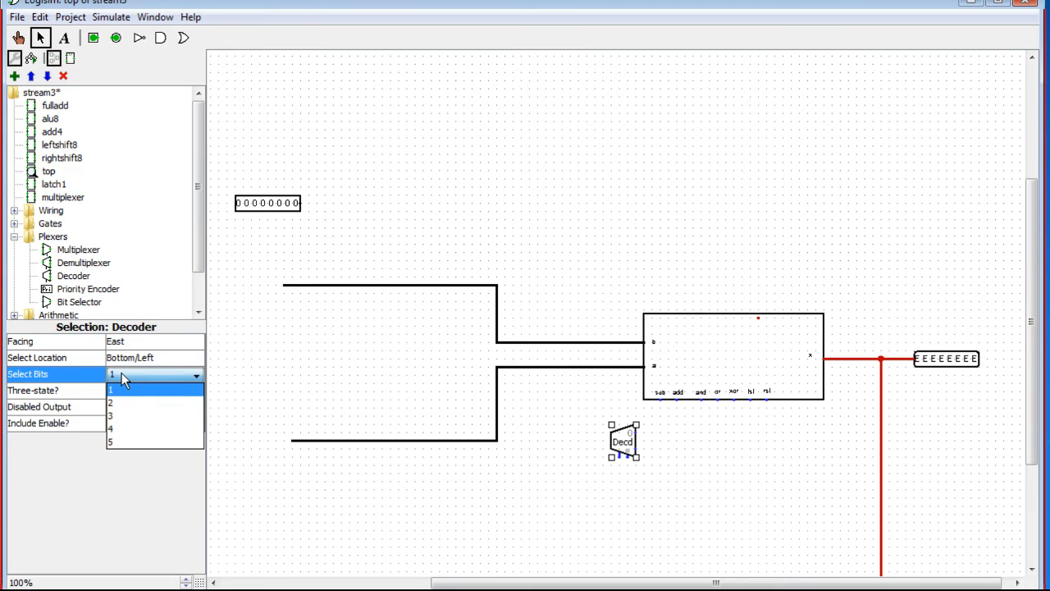
click(133, 417)
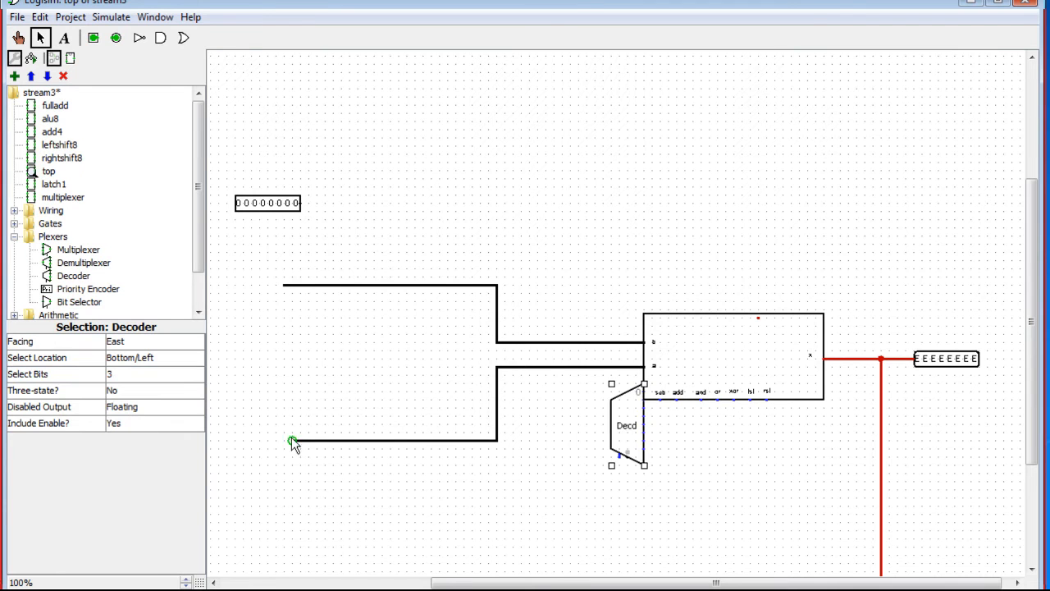
drag(640, 430, 640, 475)
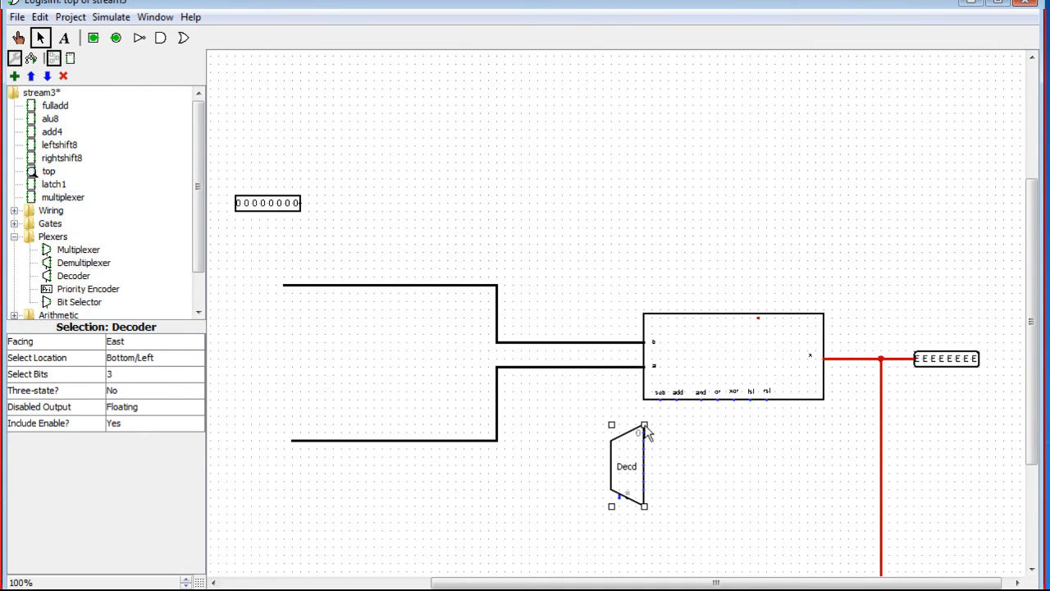
- Wire the decoder's first seven outputs in order to the ALU's sub, add, and, or, xor, lsl and rsl inputs
drag(645, 430, 660, 398)
drag(645, 439, 677, 400)
drag(644, 448, 701, 399)
drag(645, 456, 717, 400)
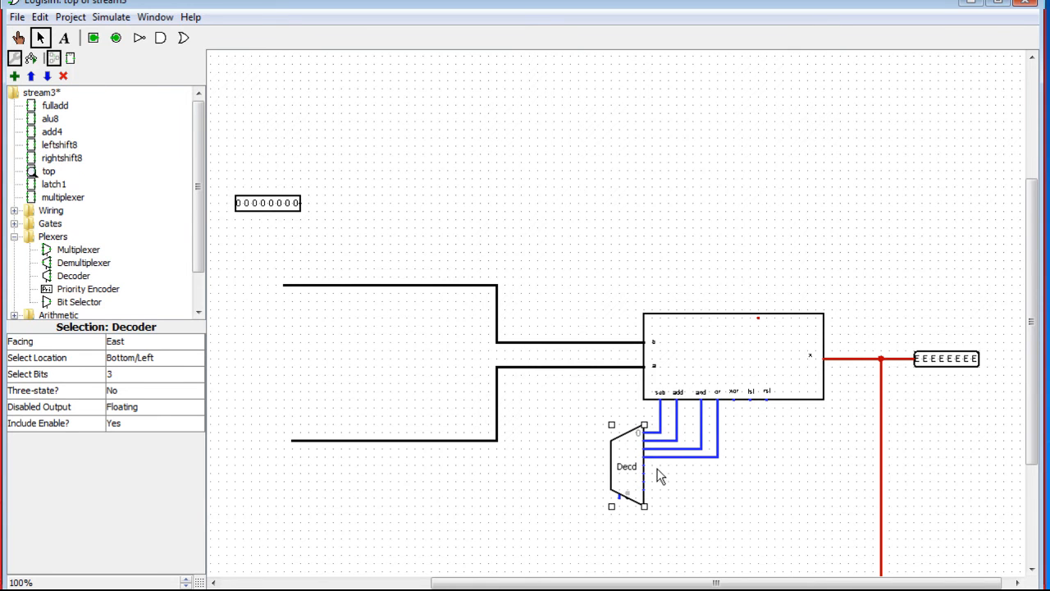
drag(645, 464, 750, 400)
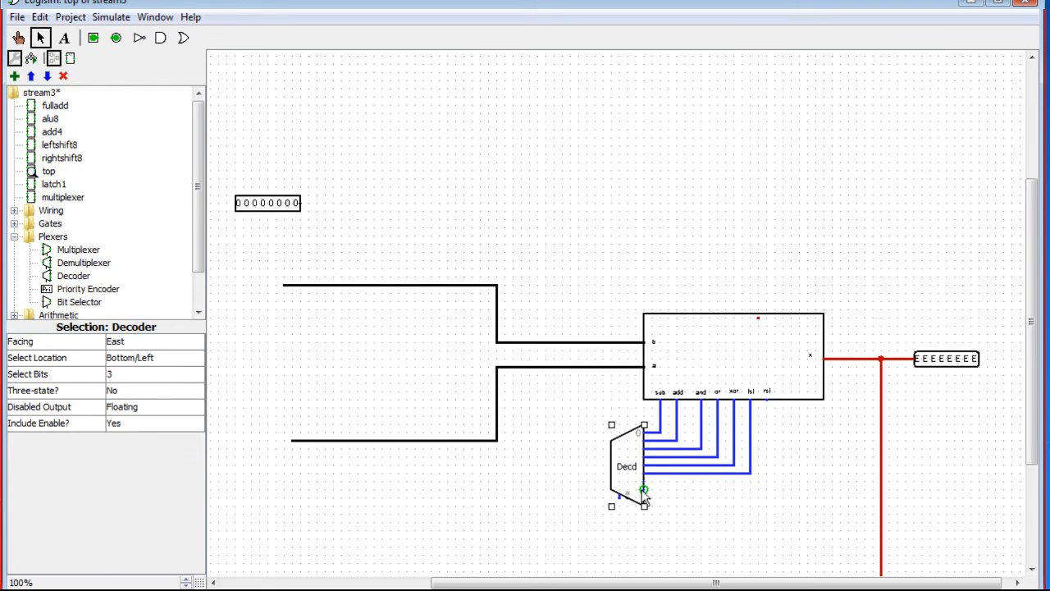
drag(644, 487, 759, 401)
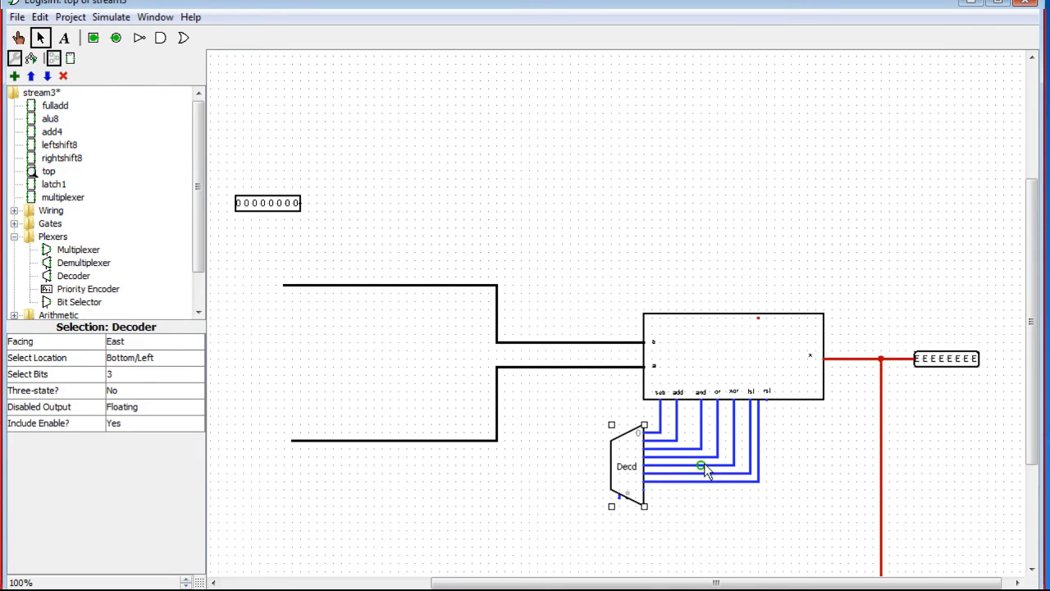
click(760, 436)
drag(759, 437, 767, 436)
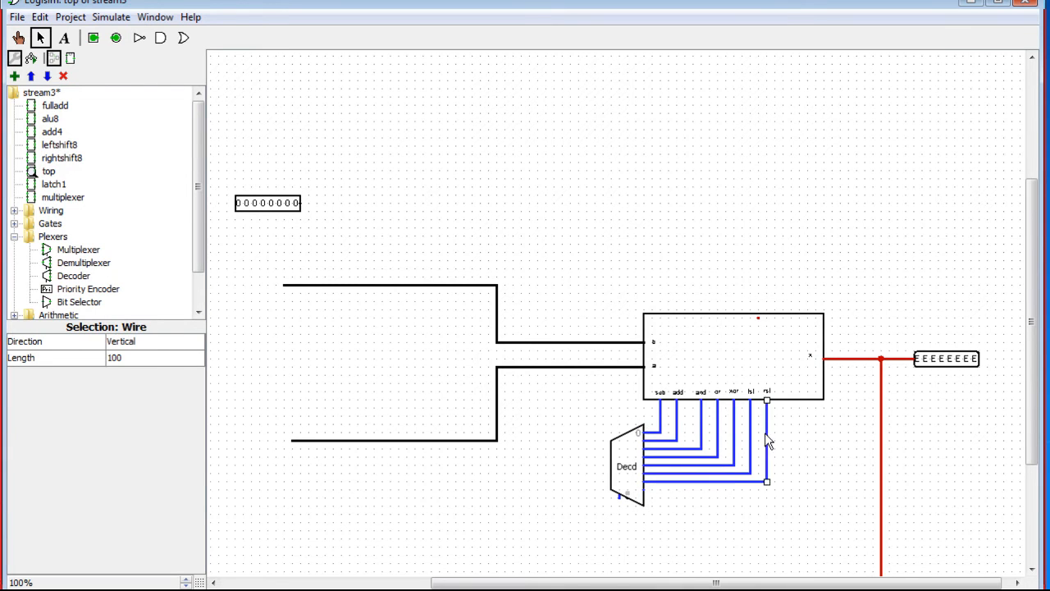
click(804, 510)
- Set the decoder's Include Enable to No and run a wire from its select input down and to the left
drag(1032, 321, 1032, 418)
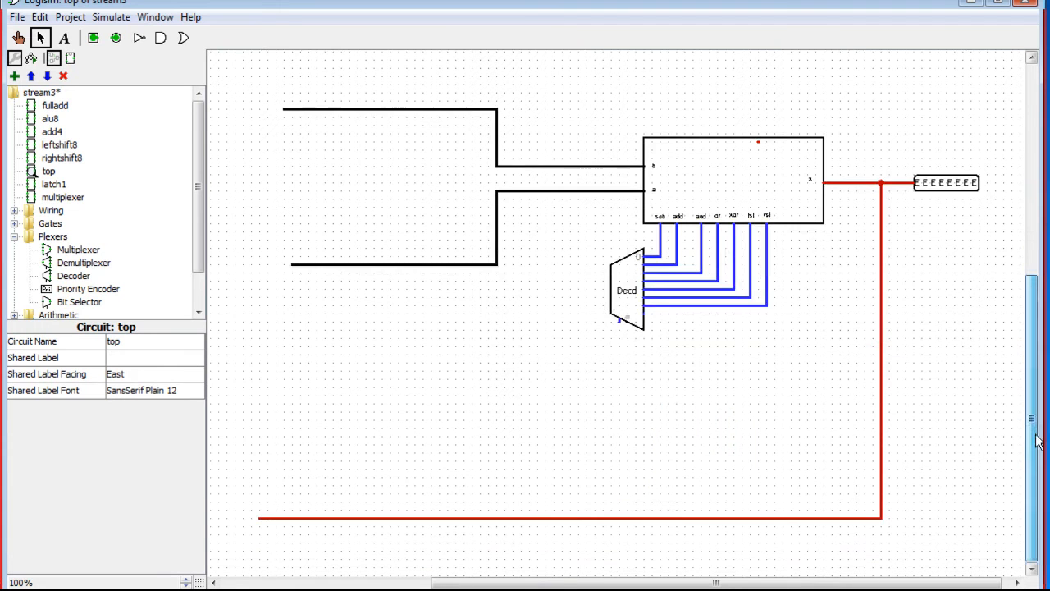
click(637, 296)
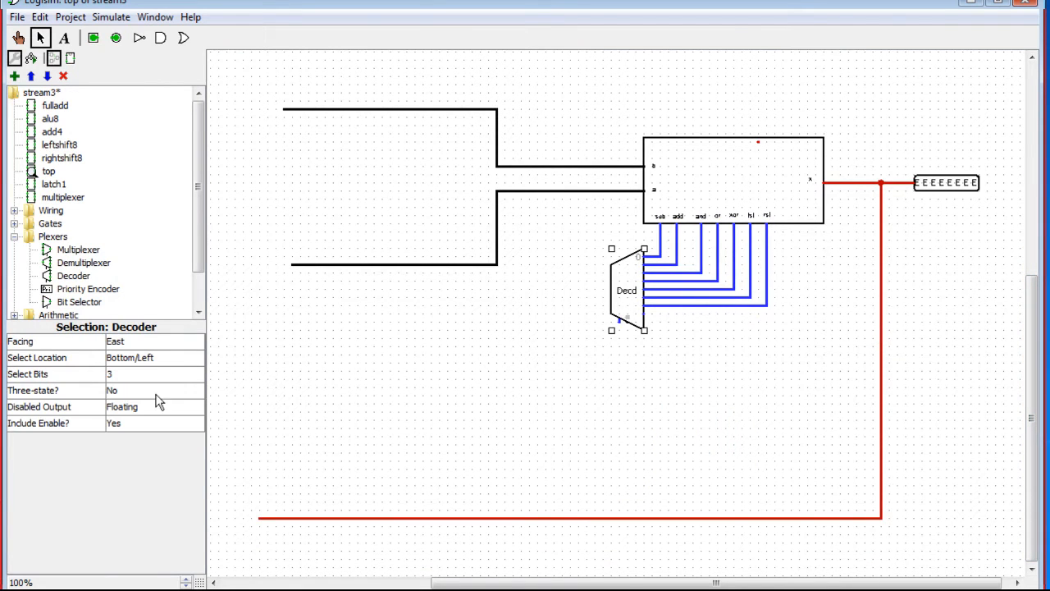
click(128, 426)
click(123, 448)
mouse_move(627, 324)
mouse_down()
mouse_move(623, 412)
mouse_move(540, 426)
mouse_move(629, 421)
mouse_move(629, 336)
mouse_up()
drag(991, 582, 999, 583)
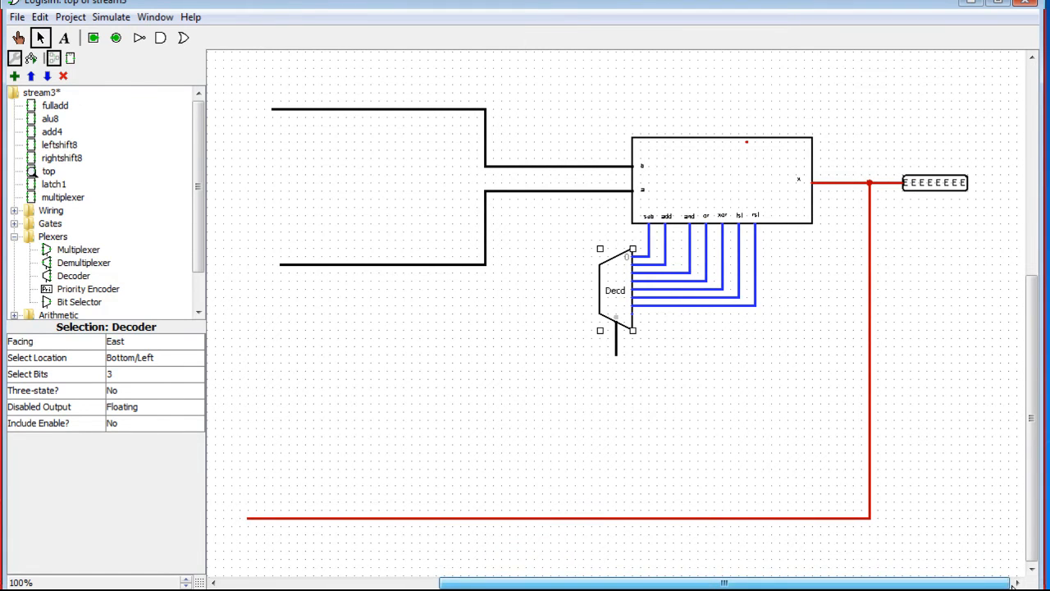
drag(617, 357, 512, 358)
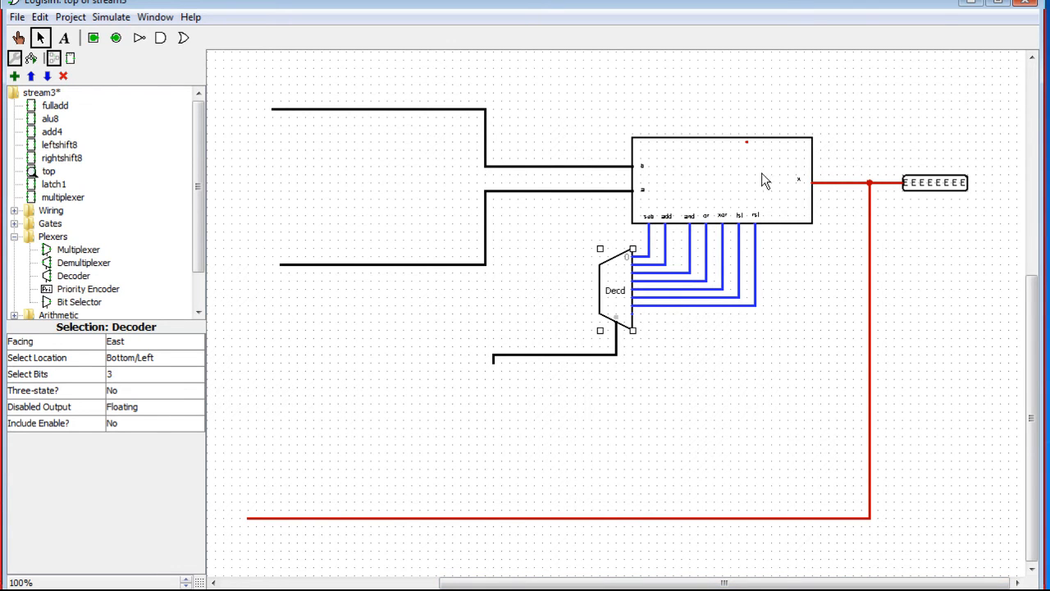
- Delete the short vertical stub at the free end of the decoder's select wire
click(721, 183)
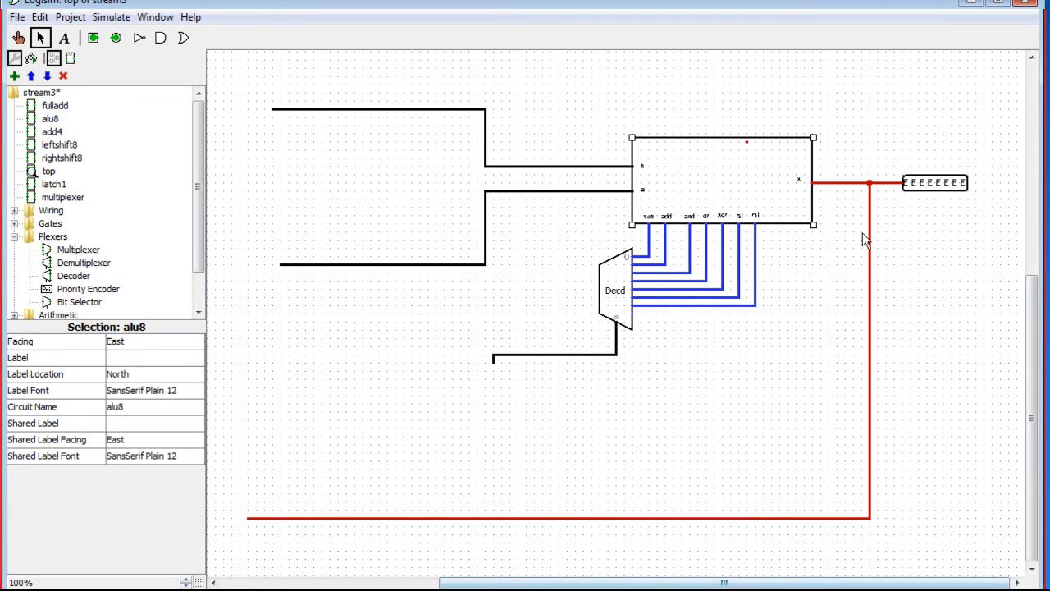
scroll(1023, 389, up, 3)
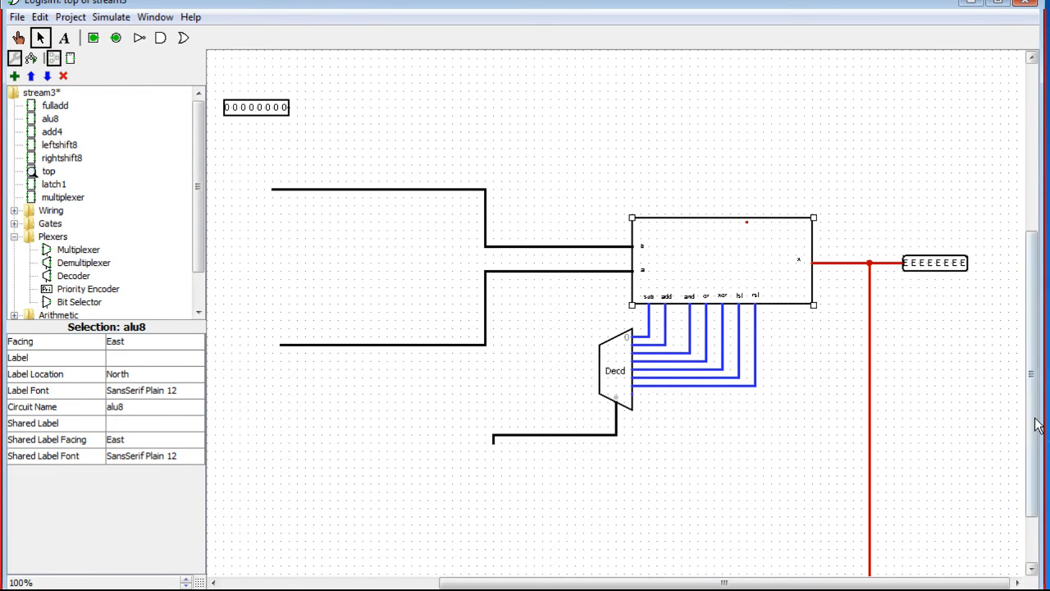
scroll(1031, 377, down, 3)
scroll(857, 96, up, 6)
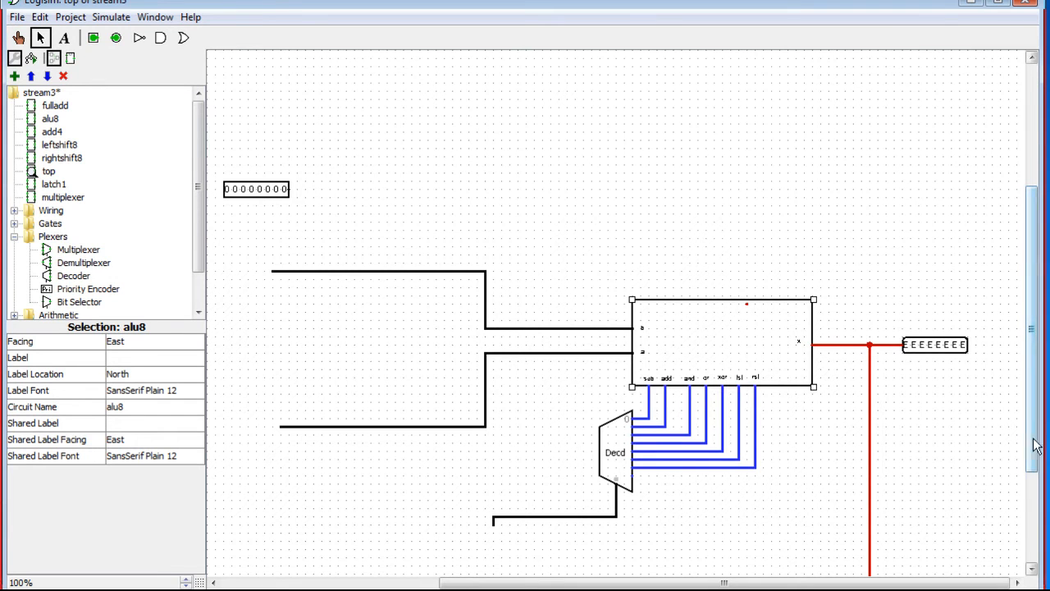
scroll(1032, 443, down, 4)
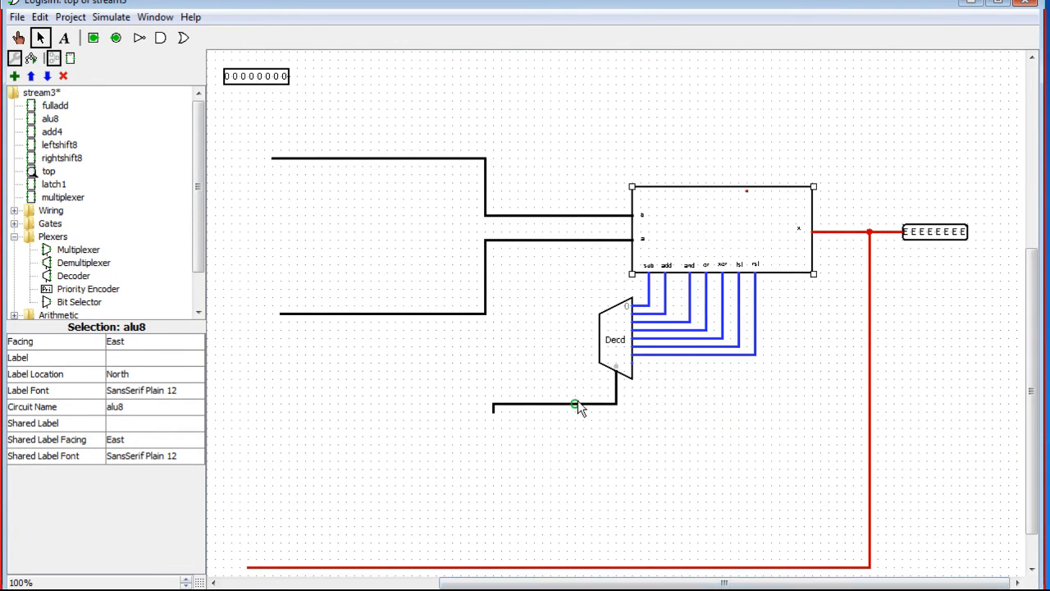
click(493, 410)
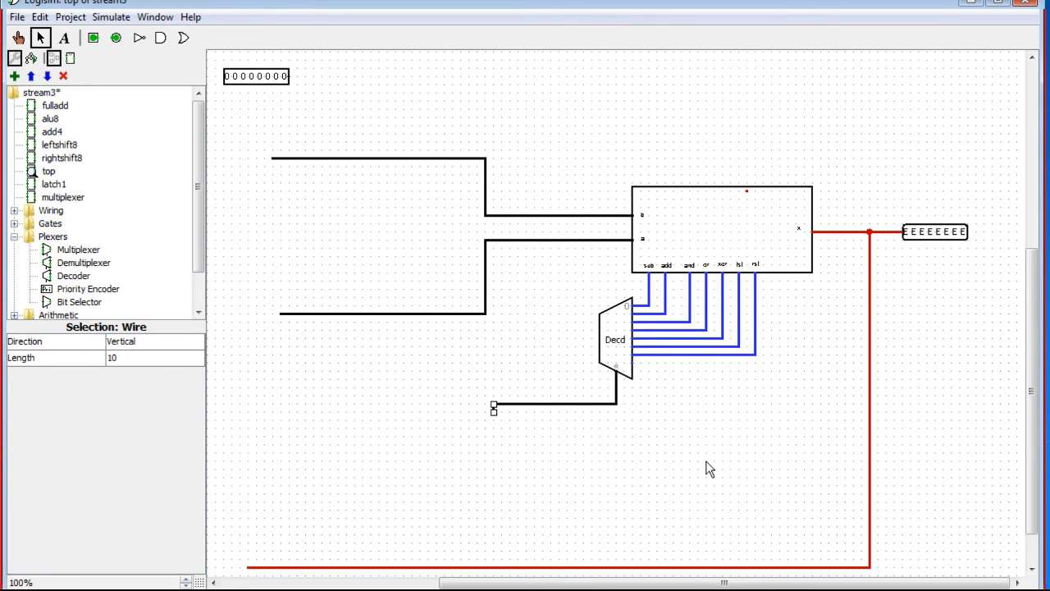
key(Delete)
- Trim away the horizontal run at the lower end of the ALU's output wire and extend the vertical wire slightly downward
drag(249, 568, 641, 560)
drag(643, 562, 707, 567)
scroll(958, 551, down, 3)
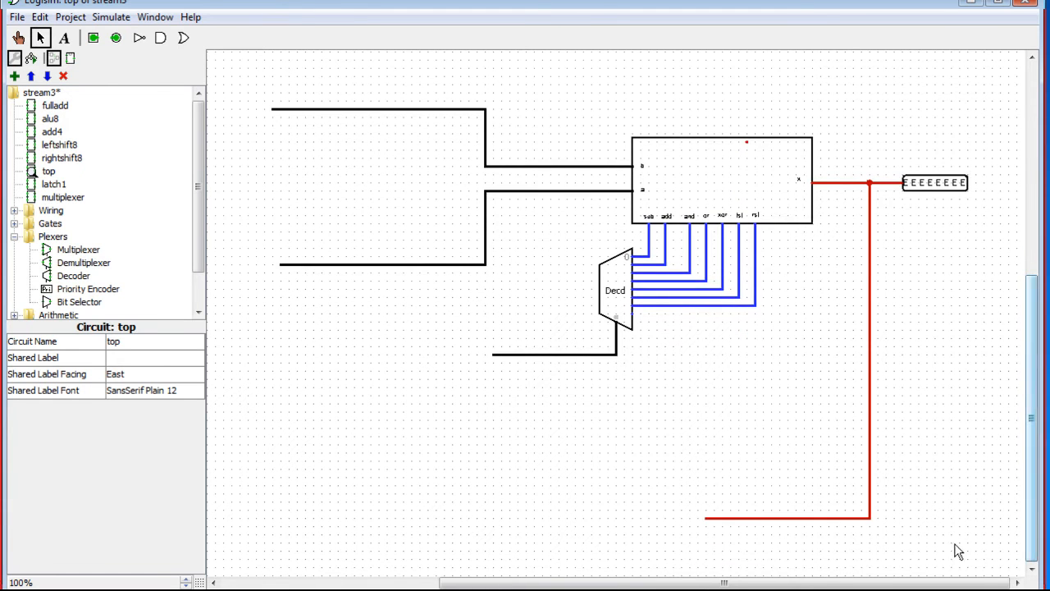
mouse_move(862, 525)
mouse_down()
mouse_move(836, 512)
mouse_move(866, 514)
mouse_up()
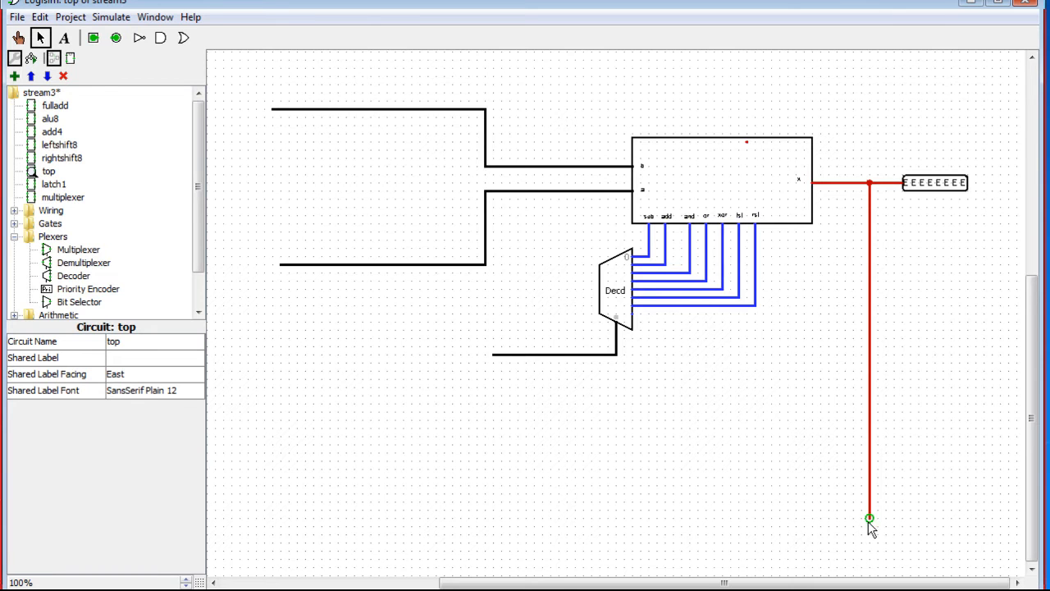
drag(1033, 517, 1036, 500)
scroll(1036, 501, down, 3)
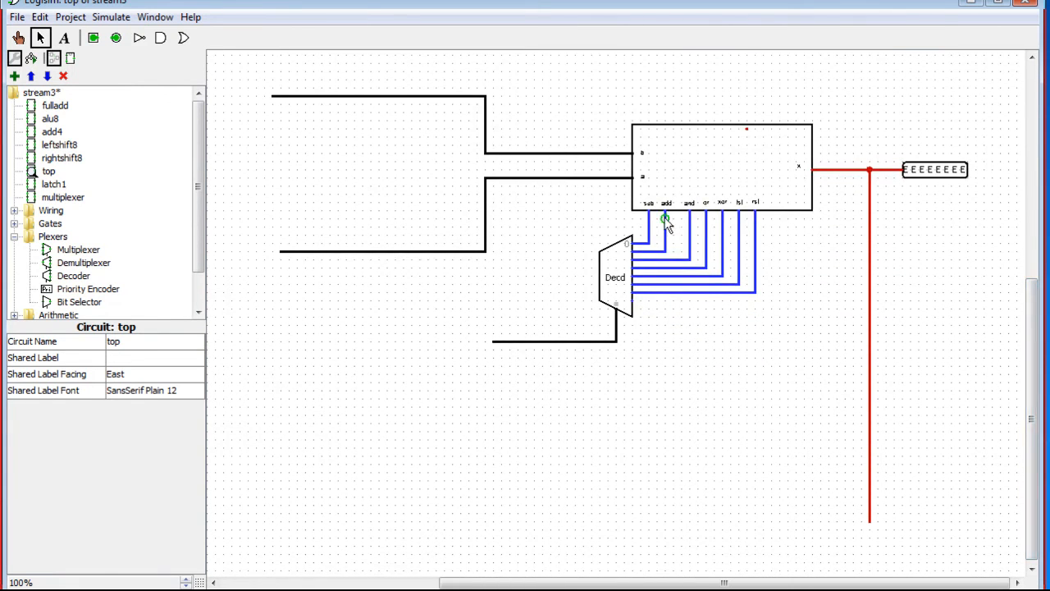
- Move the 8-bit input pin farther left, away from the ALU's input wires
drag(1027, 482, 1032, 404)
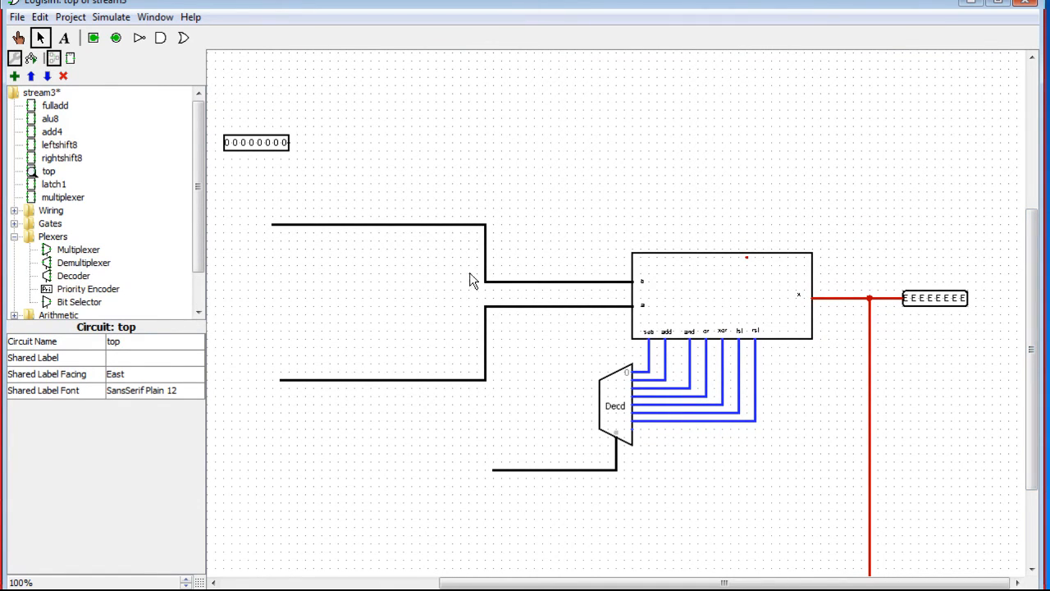
click(524, 281)
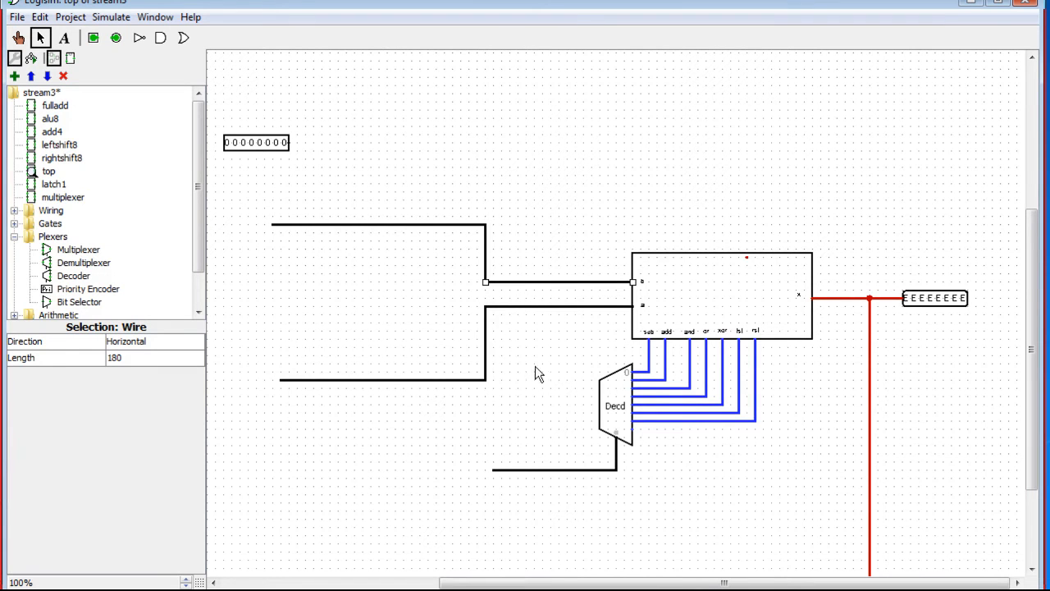
drag(453, 582, 338, 582)
drag(425, 146, 286, 137)
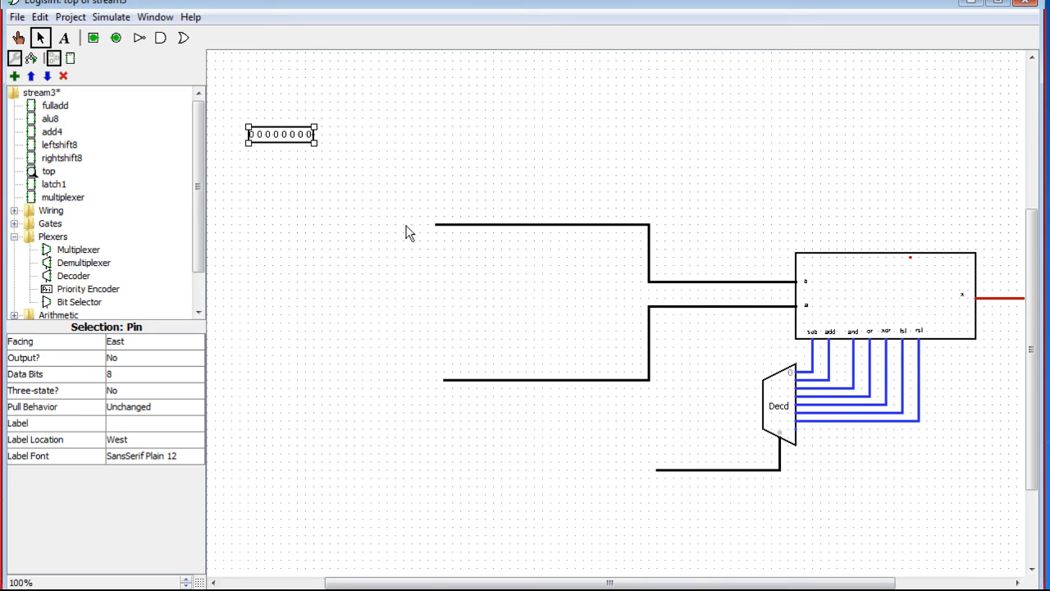
- Place a Multiplexer with 3 select bits at the free end of the ALU's b wire and set Include Enable to No
click(73, 249)
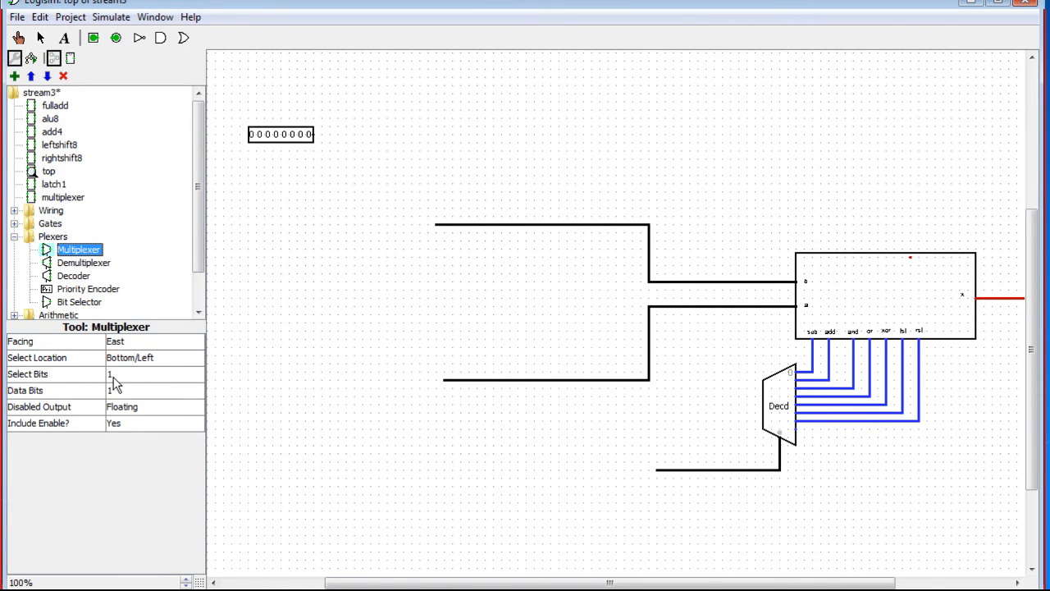
click(116, 376)
click(115, 415)
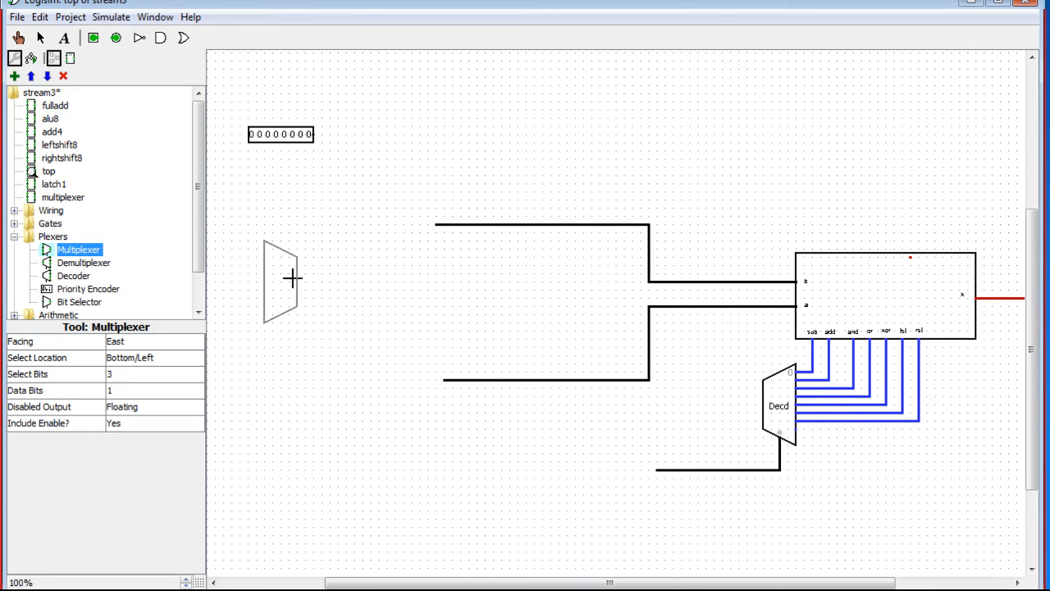
click(431, 224)
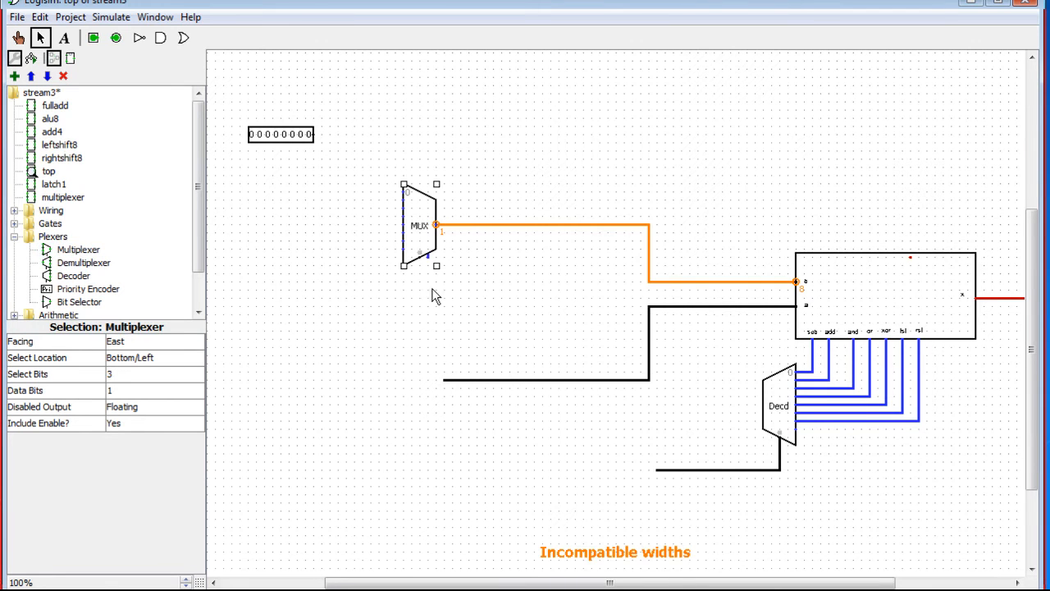
click(111, 425)
click(120, 454)
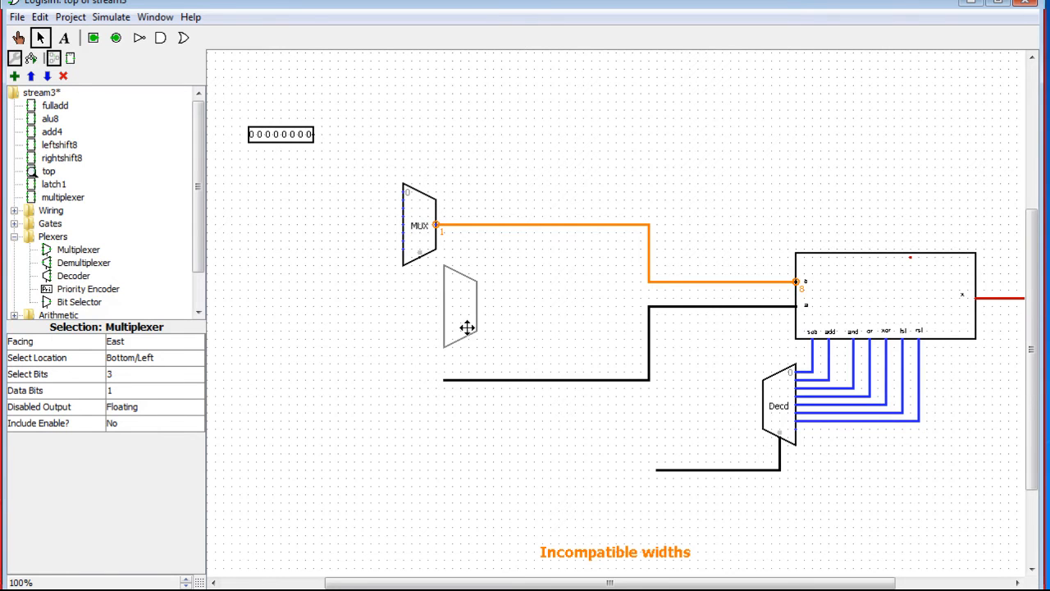
- Discard the duplicated multiplexer and set the data bits of the multiplexer on the b wire to 8
click(378, 345)
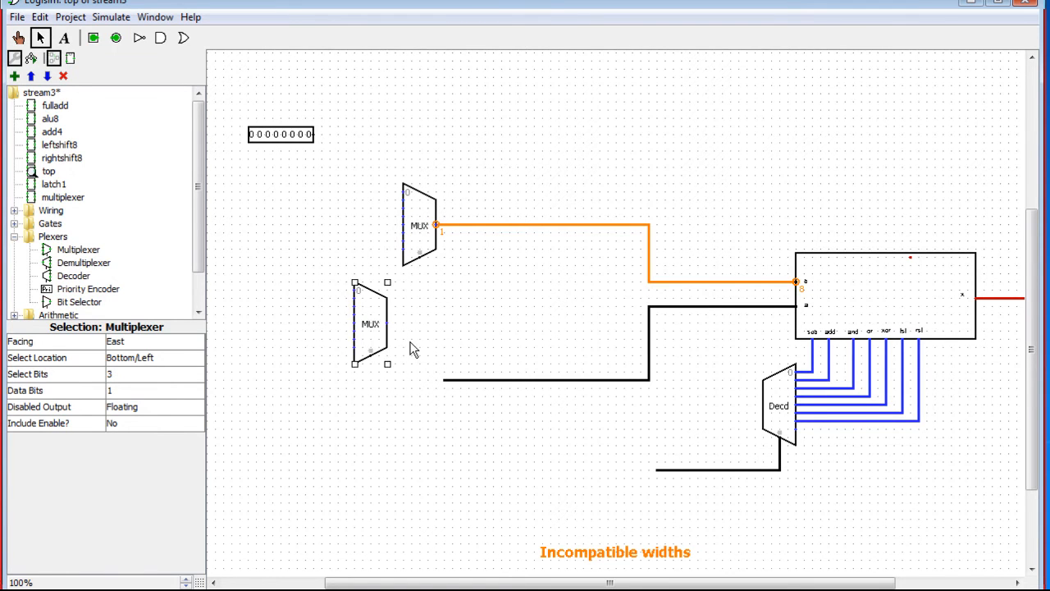
key(Delete)
click(414, 250)
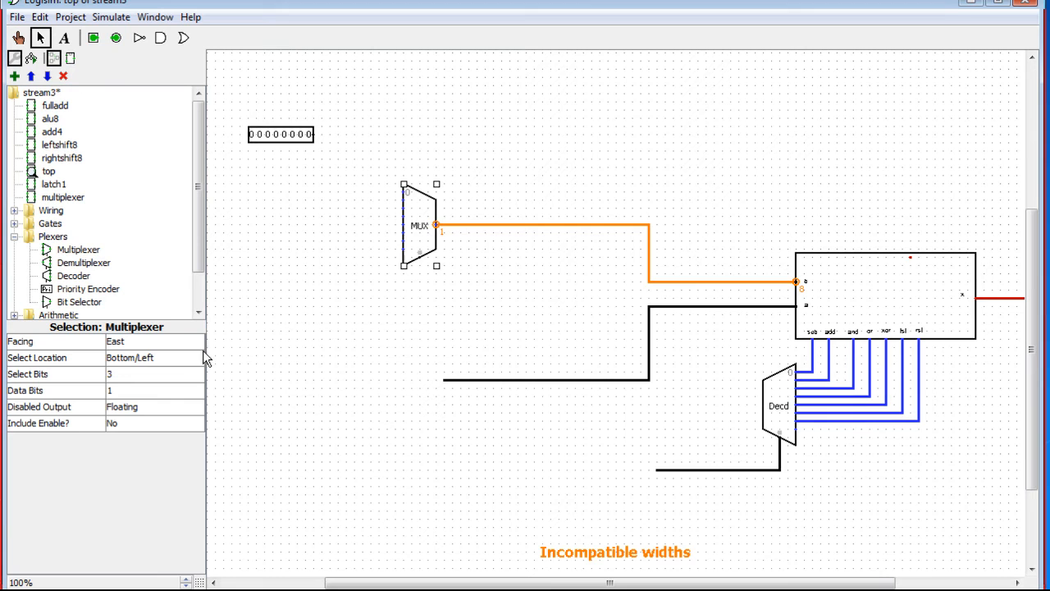
click(126, 391)
click(123, 501)
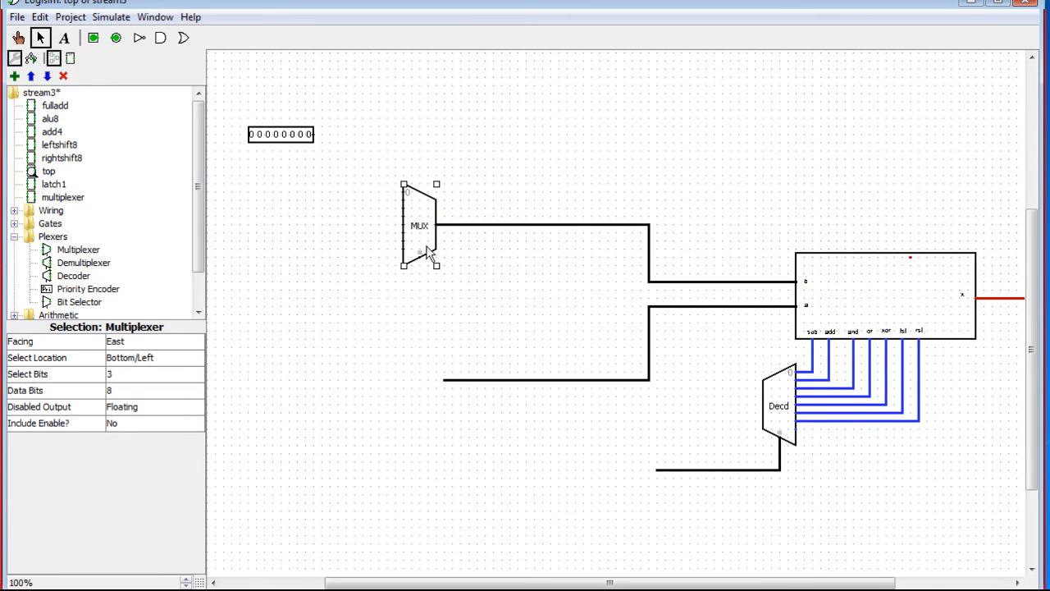
- Duplicate the 8-bit multiplexer and place the copy at the free end of the ALU's a wire
key(ctrl+d)
drag(442, 275, 443, 423)
click(506, 466)
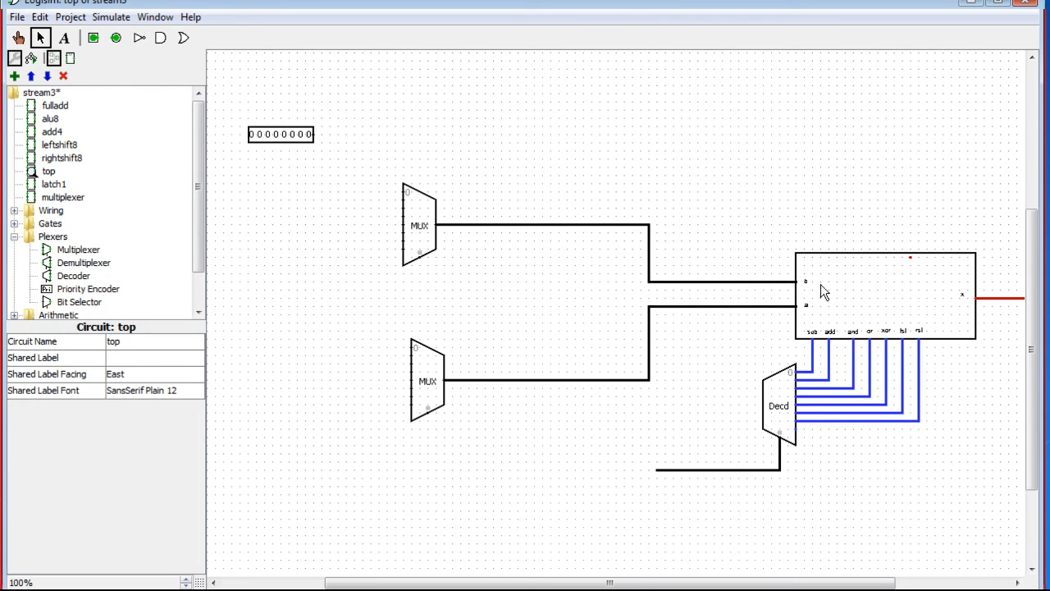
- Run wires from both multiplexers' select inputs to end side by side below the lower multiplexer
drag(722, 584, 684, 581)
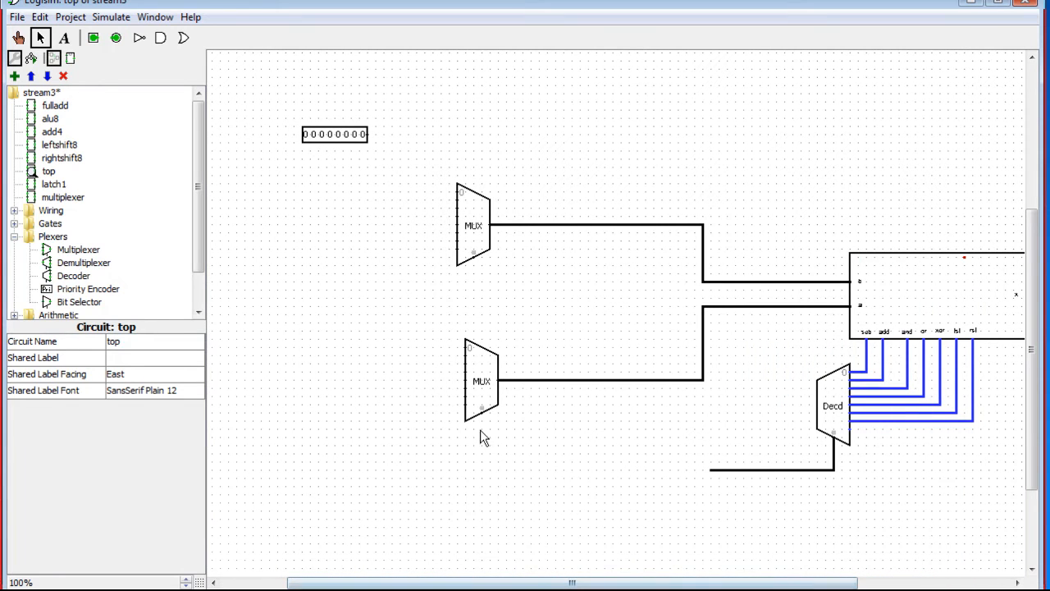
drag(482, 412, 482, 479)
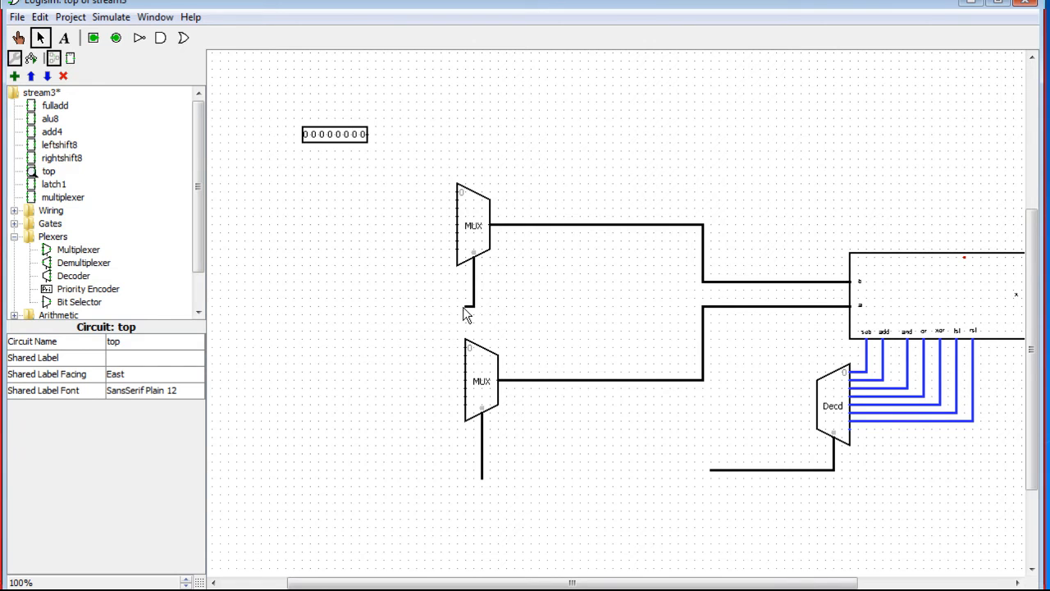
drag(511, 305, 516, 478)
mouse_move(1031, 418)
mouse_down()
mouse_move(1031, 456)
mouse_move(1026, 423)
mouse_up()
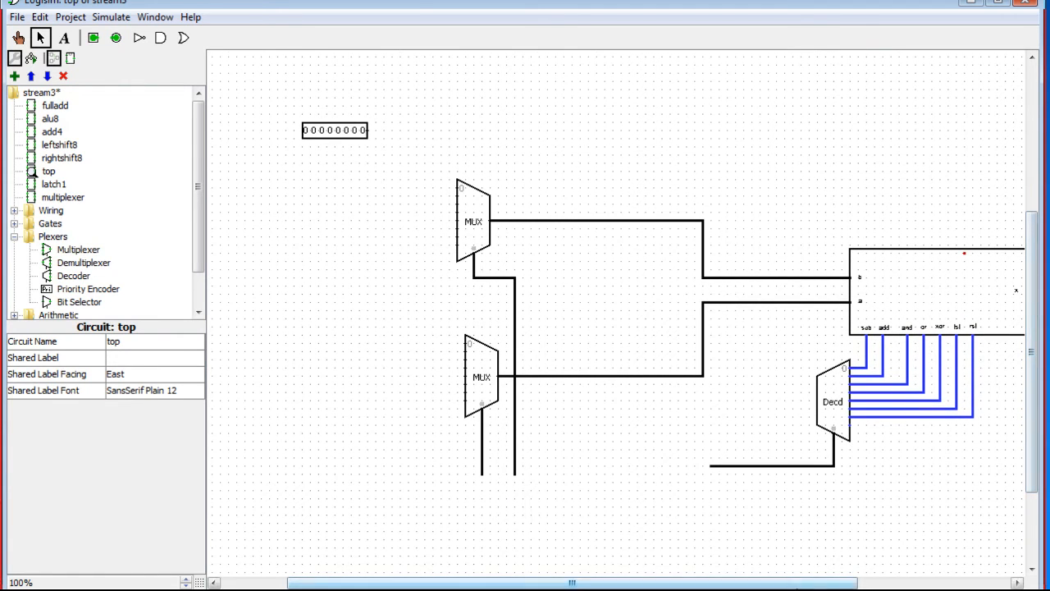
- Zoom out to 50% to view the whole top circuit
drag(794, 587, 736, 586)
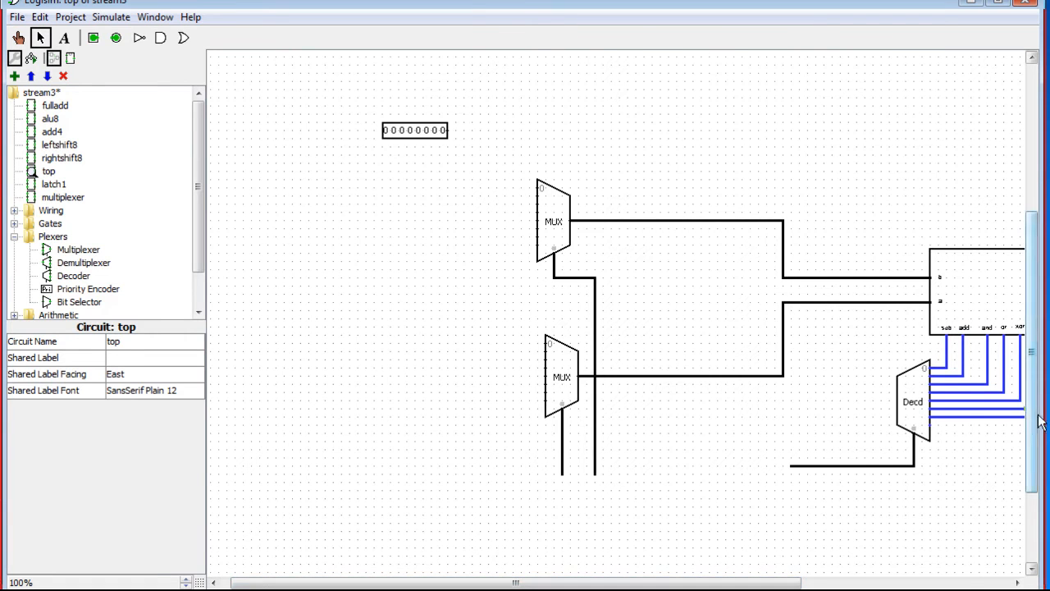
scroll(992, 443, down, 2)
mouse_move(1037, 425)
mouse_down()
mouse_move(1038, 453)
mouse_move(1036, 430)
mouse_up()
drag(652, 584, 777, 584)
click(187, 586)
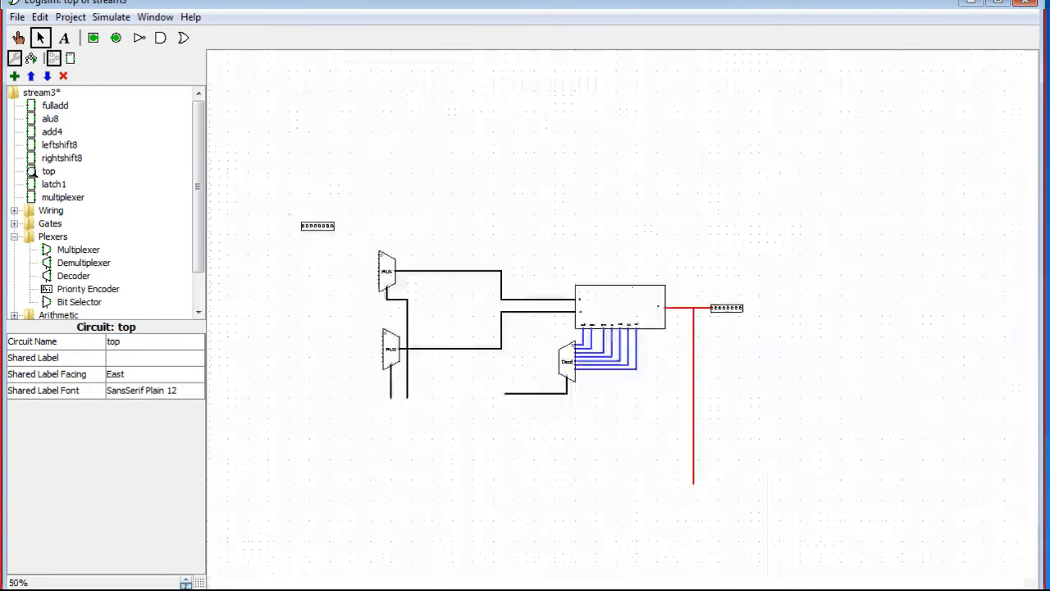
- Move the entire top circuit right and slightly up to free space on the input side of the multiplexers
drag(837, 484, 271, 160)
mouse_move(595, 307)
mouse_down()
mouse_move(668, 315)
mouse_move(619, 295)
mouse_move(596, 299)
mouse_up()
drag(810, 517, 284, 103)
drag(616, 308, 756, 308)
click(613, 443)
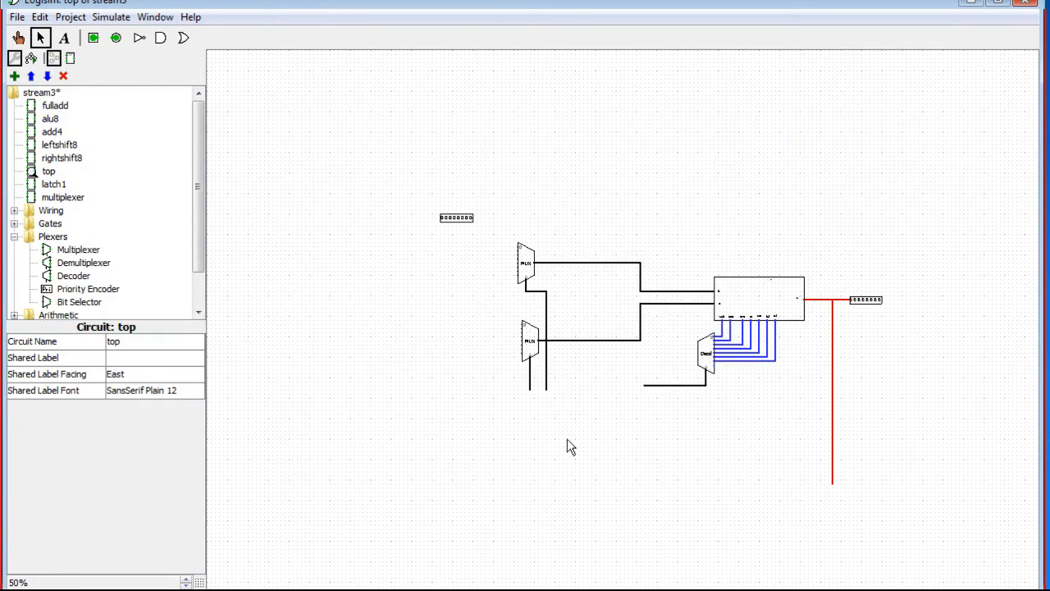
- Return the zoom to 100% and place an 8-bit, rising-edge register to the left of the upper multiplexer
click(186, 579)
click(186, 579)
drag(1038, 307, 1035, 420)
drag(199, 233, 118, 181)
click(14, 236)
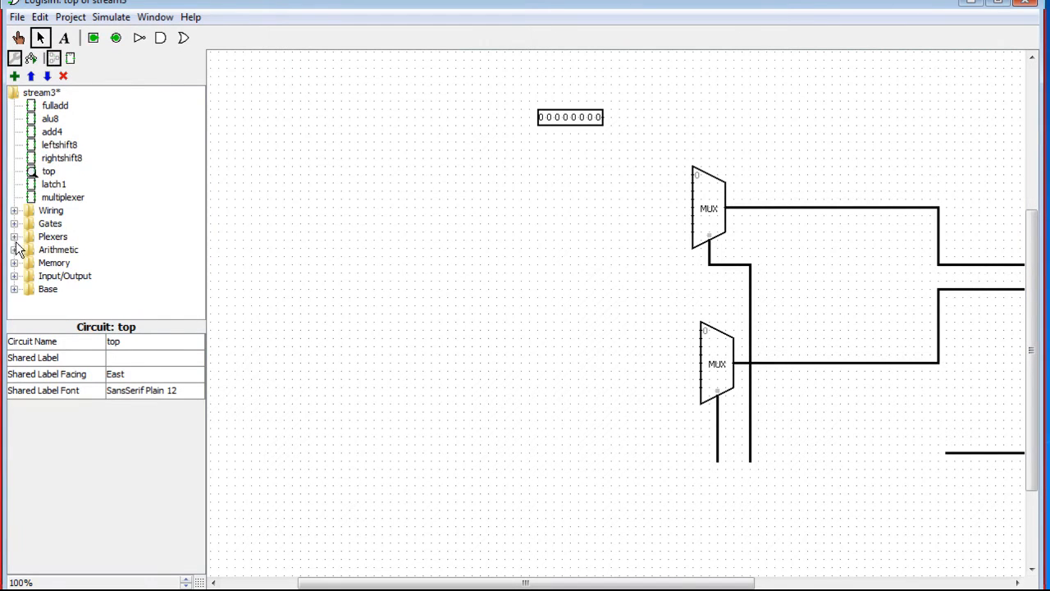
click(14, 262)
click(73, 247)
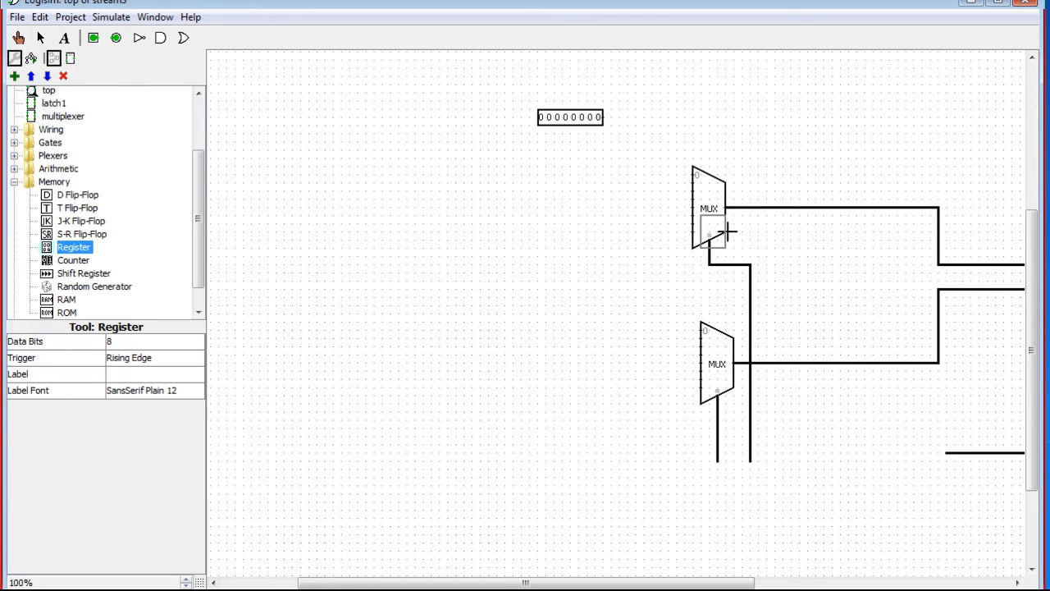
click(540, 207)
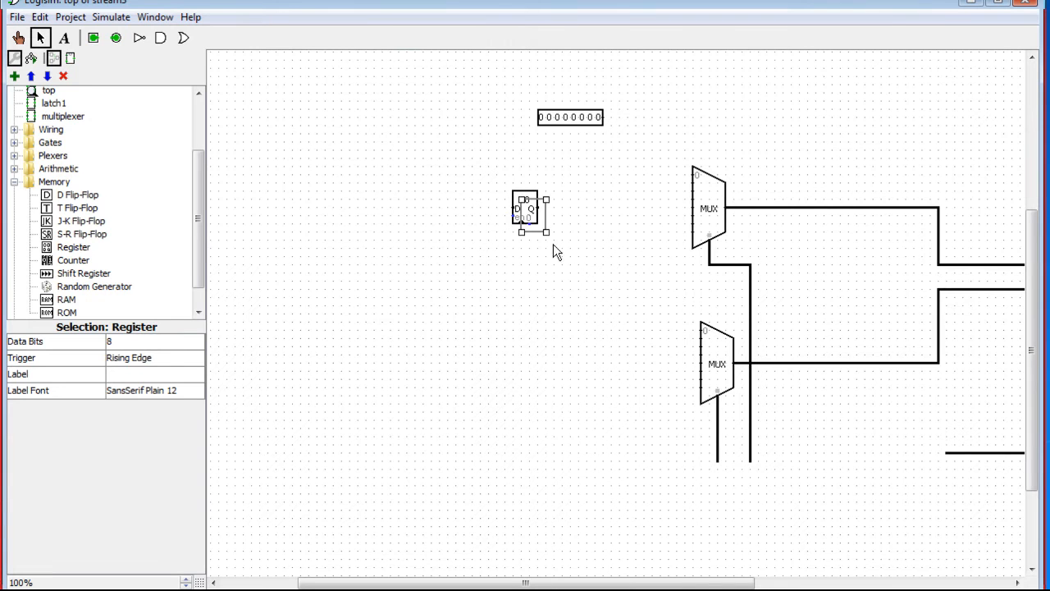
- Place the duplicated register beside the lower multiplexer and align both registers in one vertical column
drag(534, 216, 518, 372)
drag(623, 583, 735, 583)
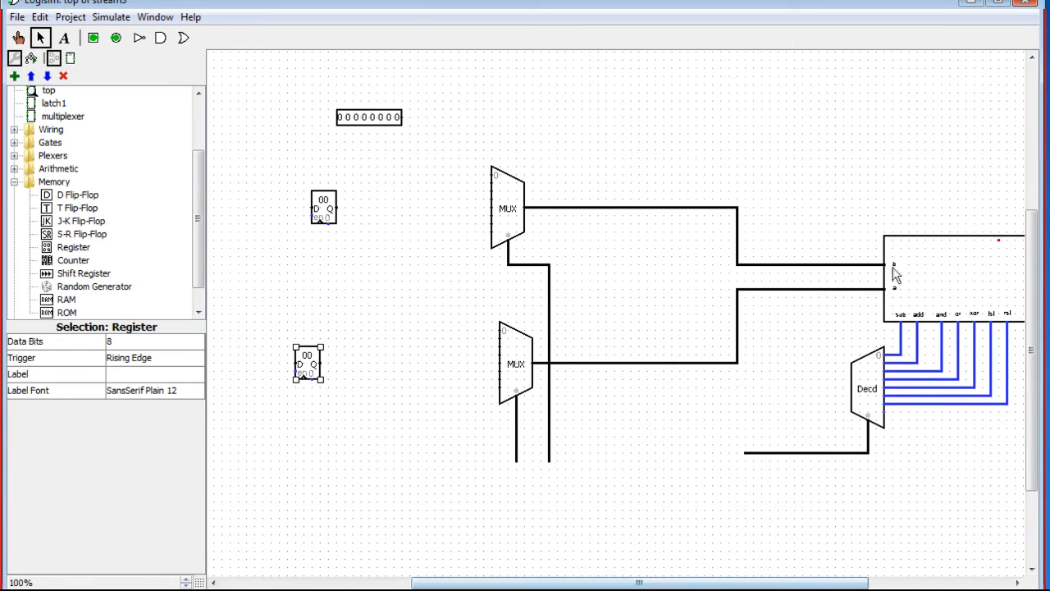
drag(326, 228, 318, 208)
drag(321, 365, 317, 363)
drag(594, 584, 507, 587)
drag(474, 371, 473, 354)
drag(479, 204, 479, 195)
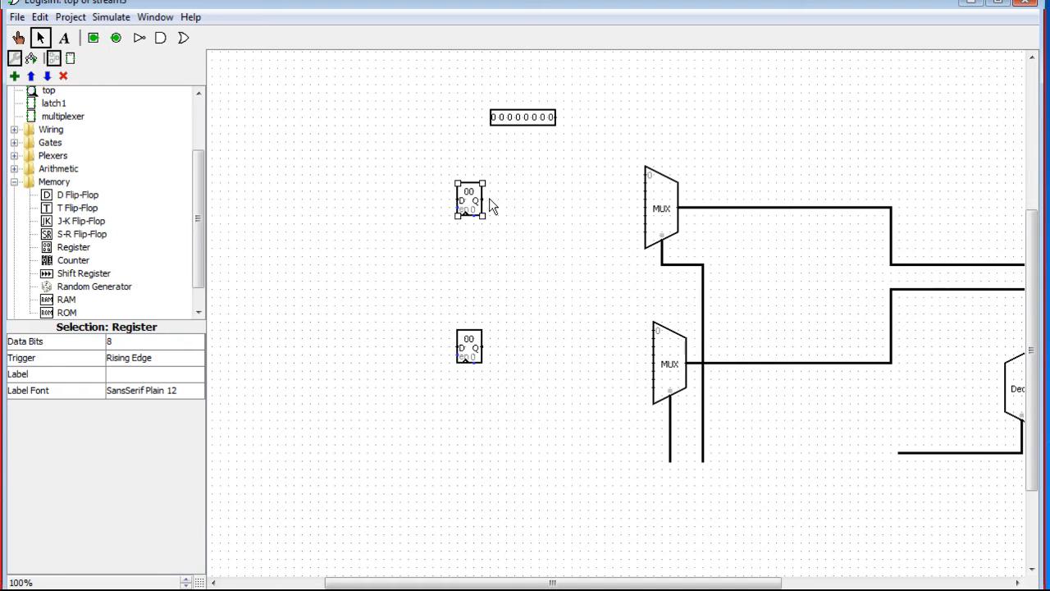
- Wire the upper register's Q output to the upper multiplexer's input 0, with the vertical segment close to the register
drag(483, 199, 539, 201)
drag(564, 174, 646, 175)
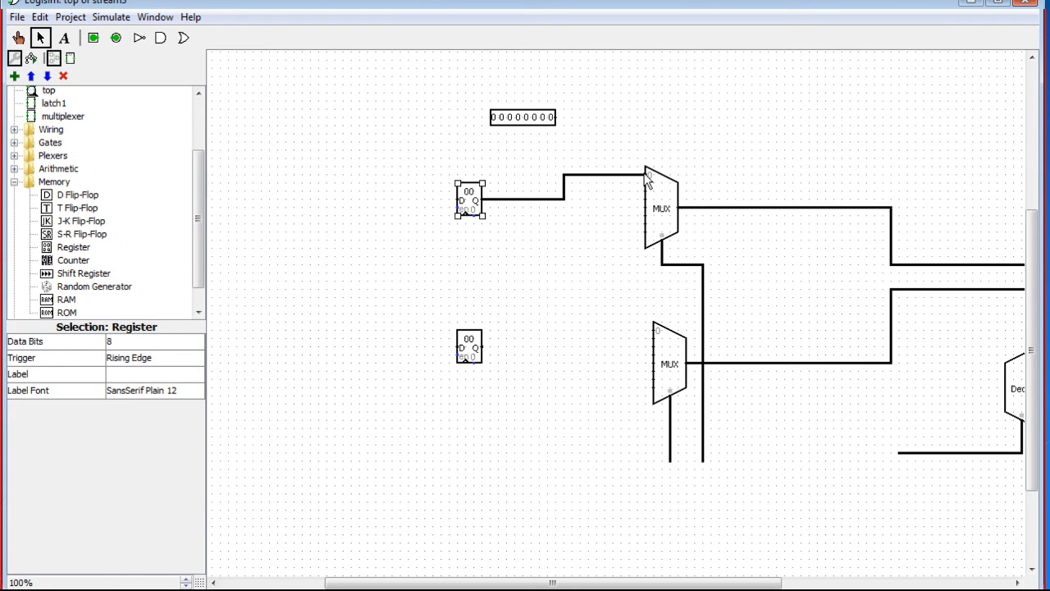
click(564, 195)
drag(564, 185, 509, 189)
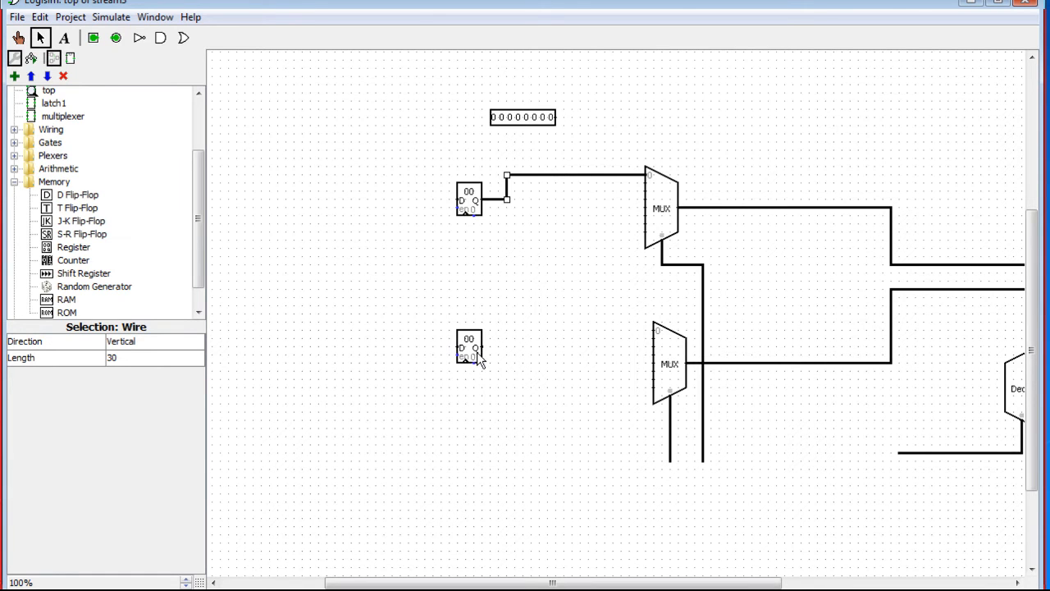
- Wire the lower register's output to the upper multiplexer's second input, and branch both register outputs to the lower multiplexer's first two inputs
mouse_move(559, 346)
mouse_down()
mouse_move(588, 343)
mouse_move(538, 347)
mouse_move(516, 187)
mouse_move(648, 190)
mouse_up()
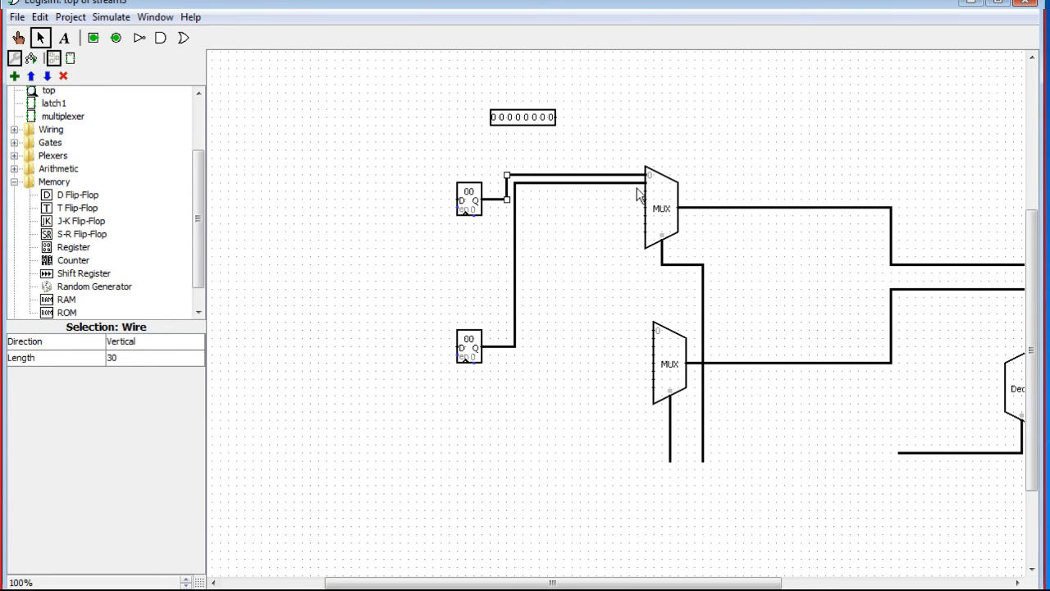
mouse_move(504, 199)
mouse_down()
mouse_move(504, 364)
mouse_move(524, 335)
mouse_move(655, 334)
mouse_up()
drag(517, 344, 656, 346)
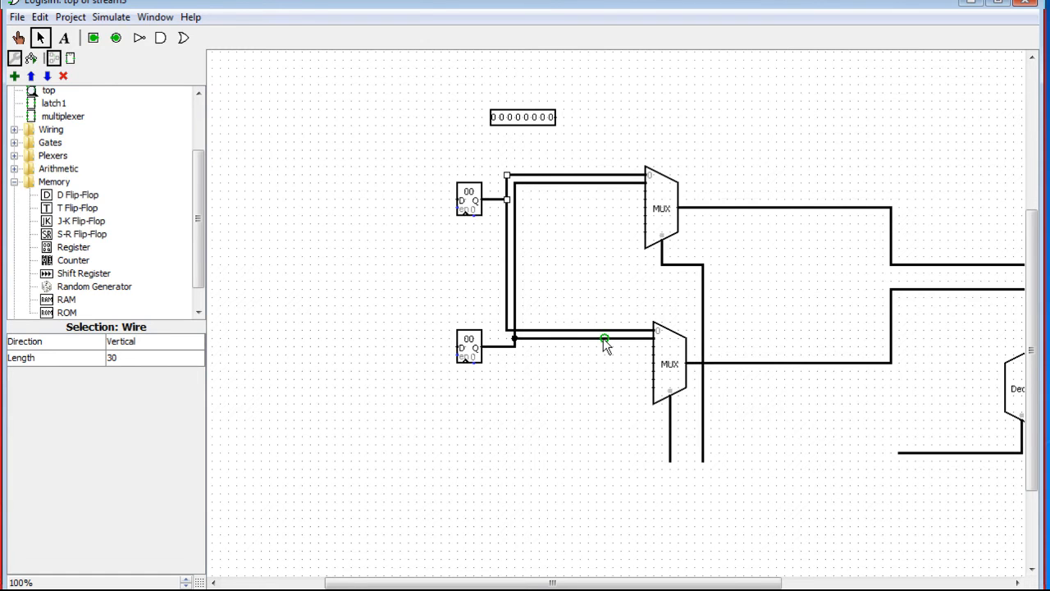
- Move the 8-bit input pin to an open spot above and to the left of the upper register
drag(554, 582, 696, 582)
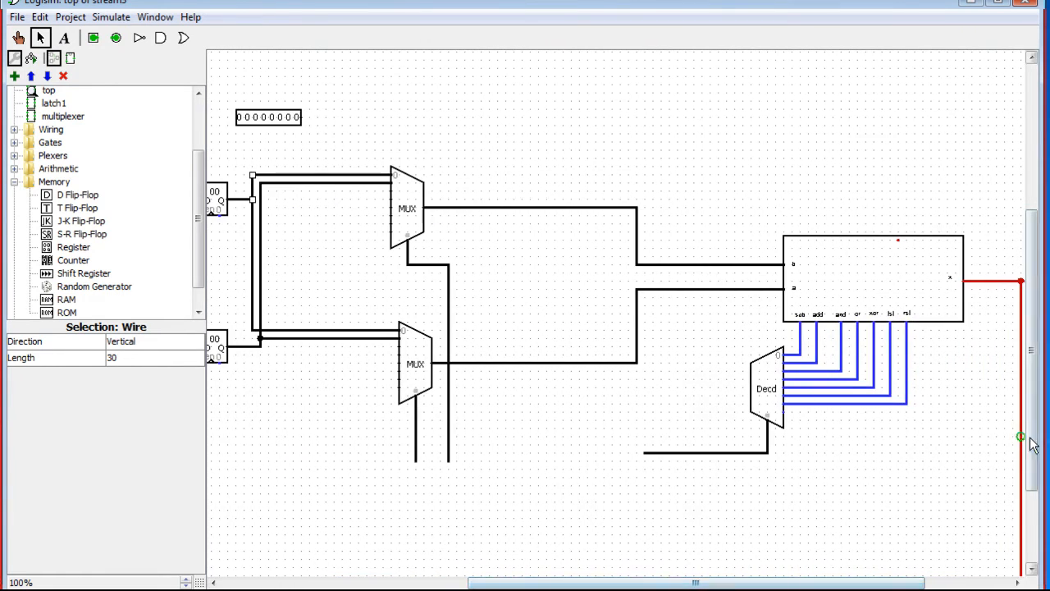
drag(1032, 444, 1032, 486)
drag(759, 582, 611, 582)
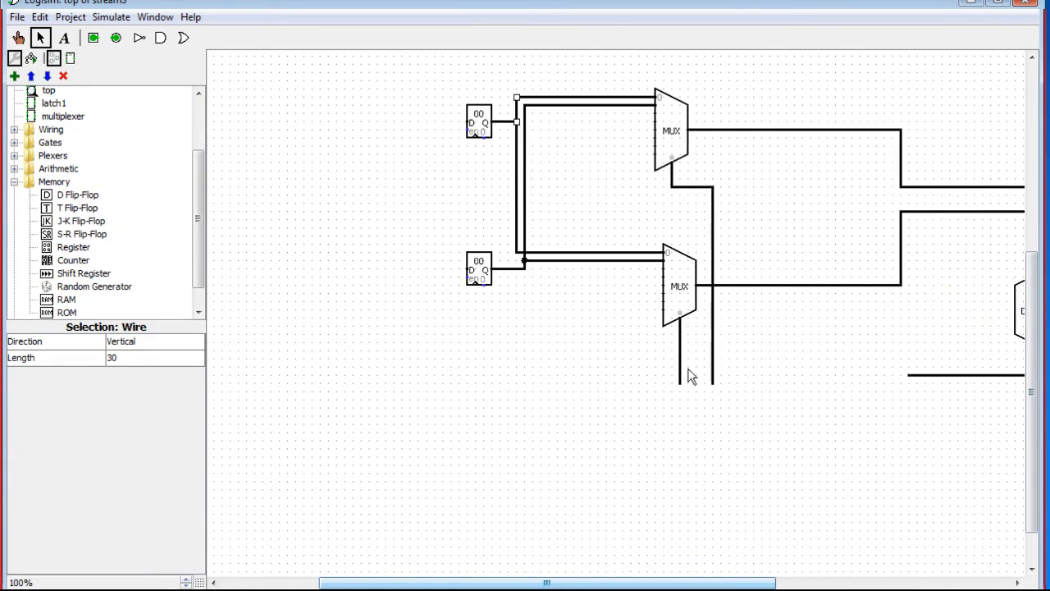
scroll(669, 443, up, 3)
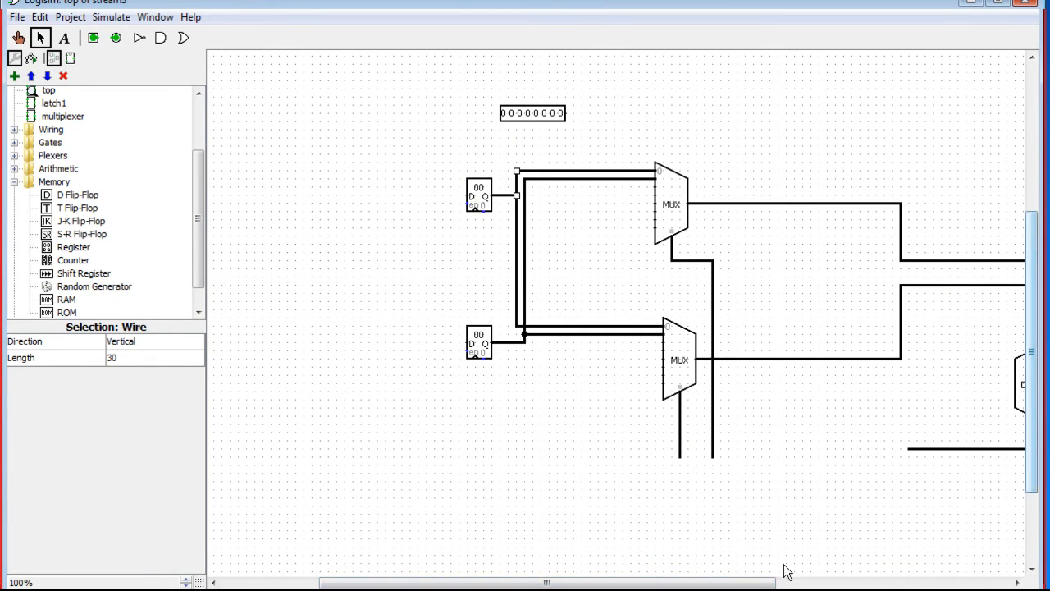
scroll(946, 481, down, 2)
drag(685, 582, 708, 584)
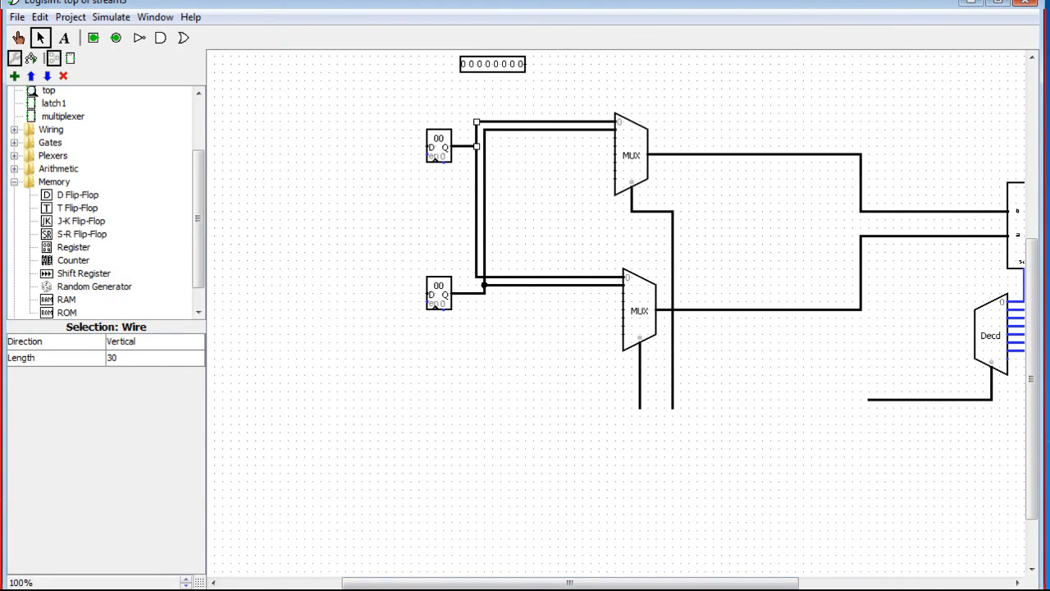
drag(1030, 314, 1029, 206)
click(499, 262)
drag(486, 264, 325, 266)
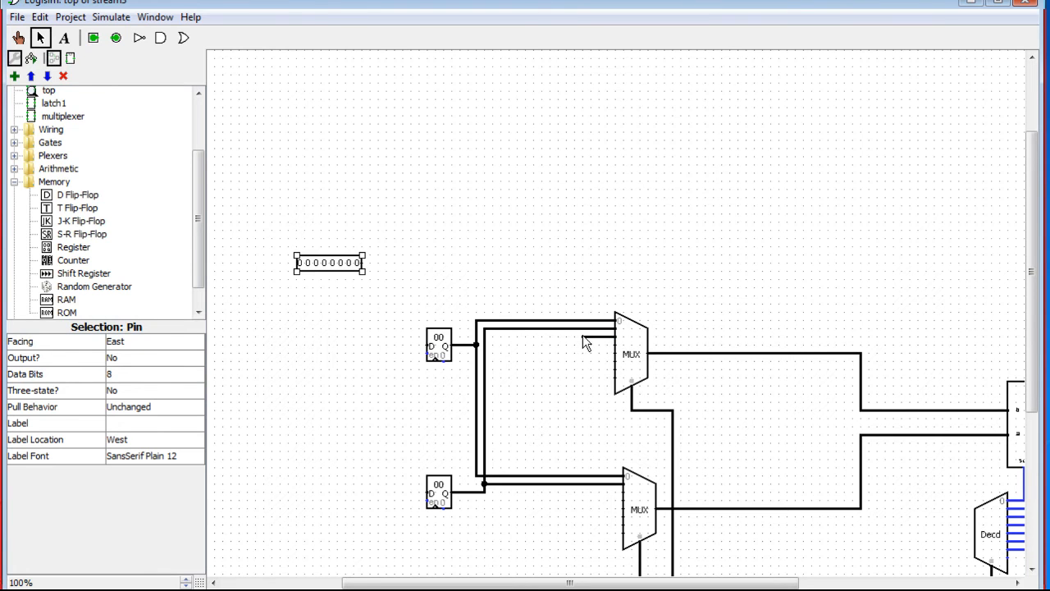
- Replace the stub wire on the upper multiplexer's third input with one on the lower multiplexer's third input, and attach a ground to its end
mouse_move(583, 339)
mouse_down()
mouse_move(611, 344)
mouse_move(587, 338)
mouse_up()
drag(586, 339, 615, 339)
scroll(192, 222, down, 1)
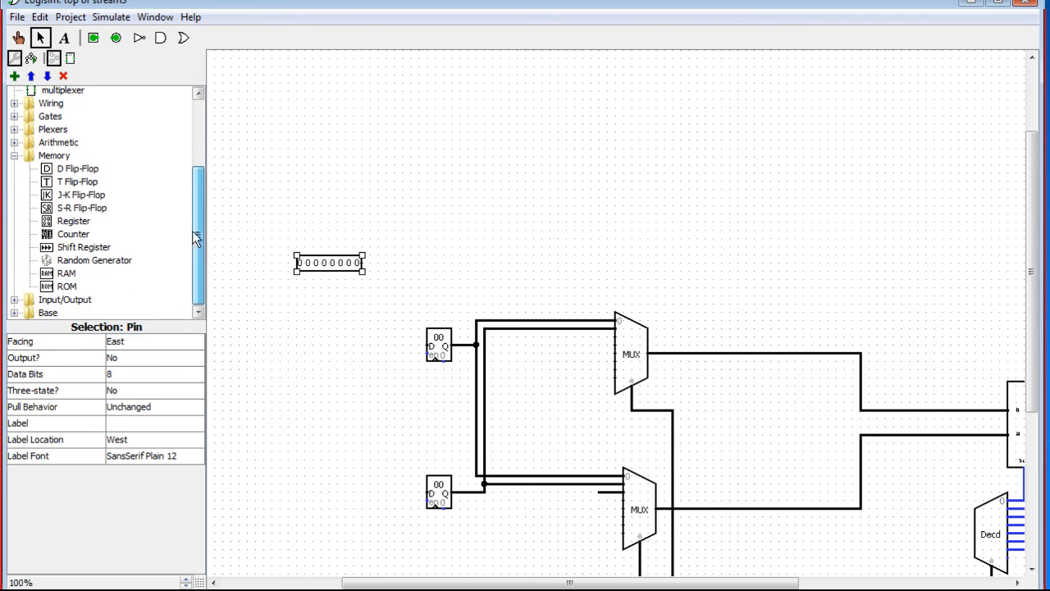
click(16, 161)
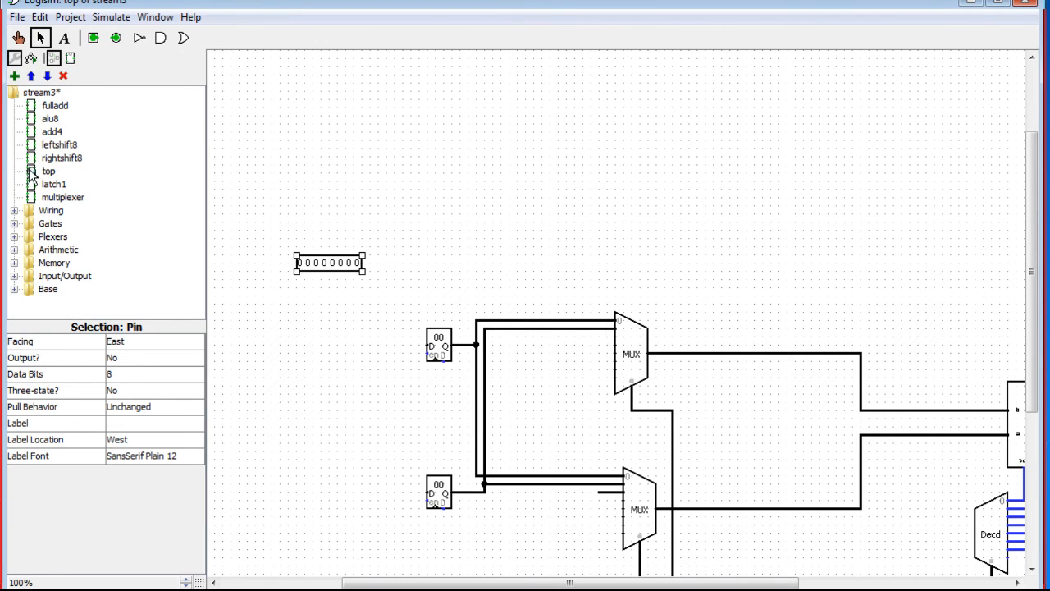
click(14, 211)
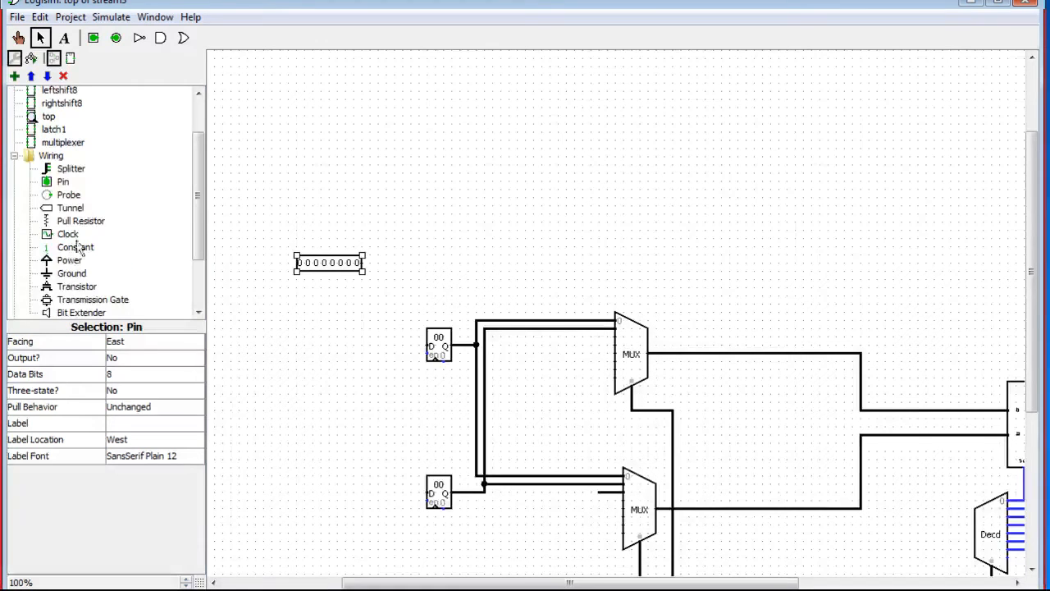
click(49, 274)
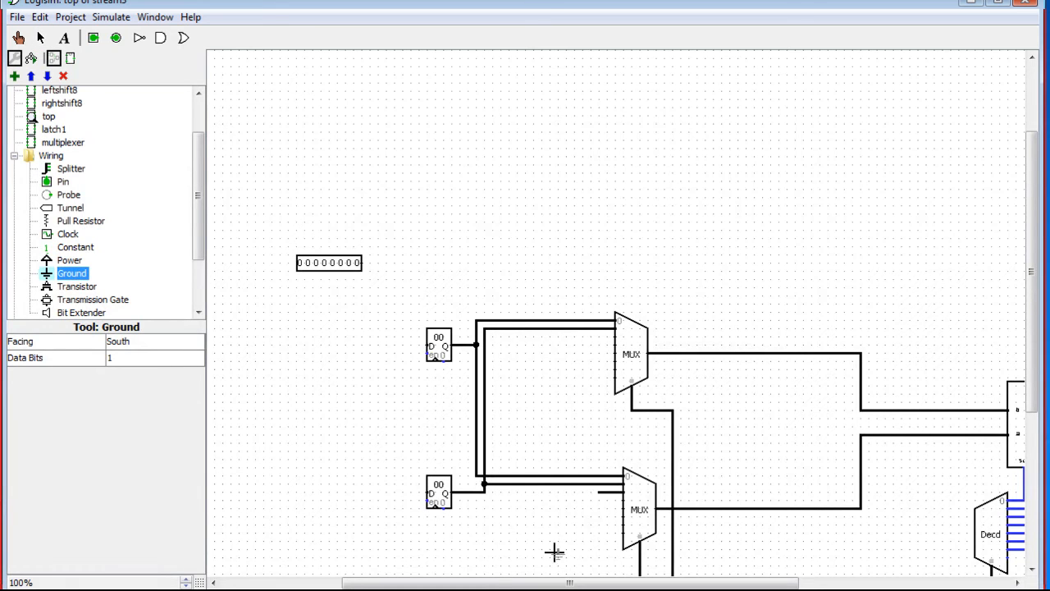
click(598, 492)
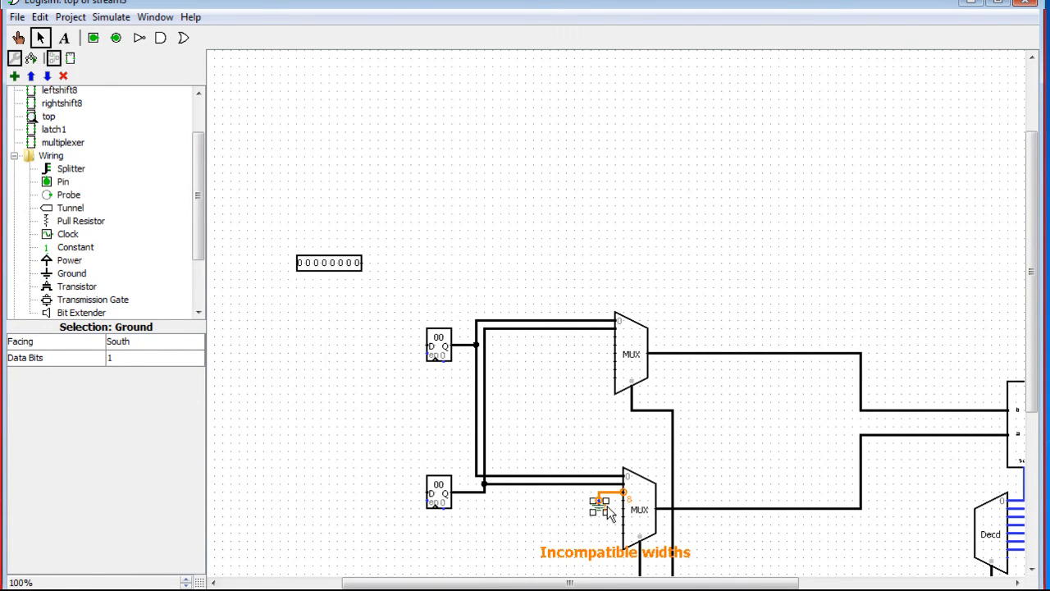
- Move the ground symbol farther from the lower multiplexer and set its data bits to 8
drag(607, 522, 534, 504)
click(591, 510)
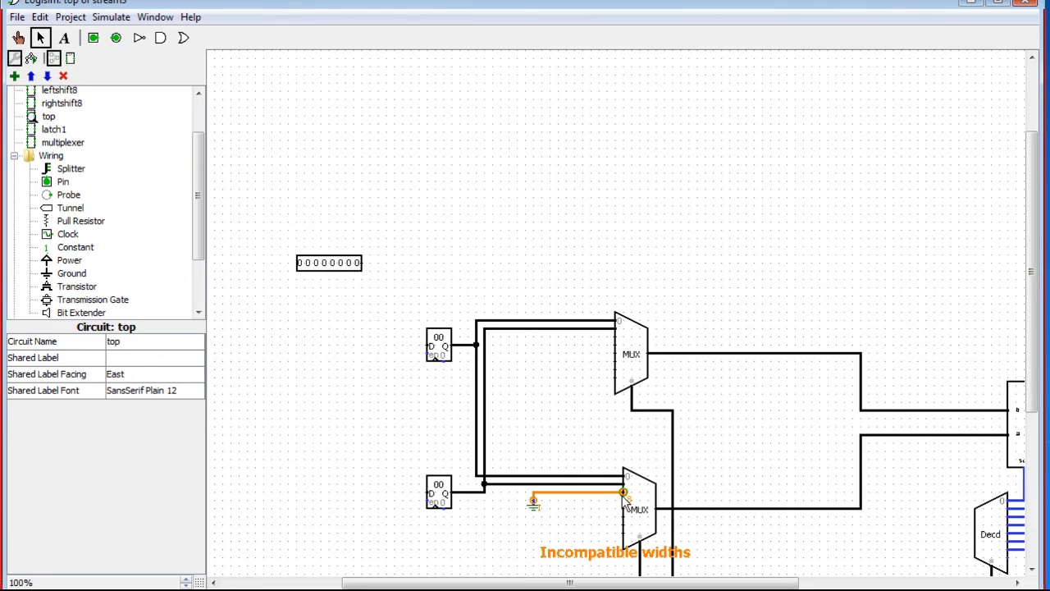
click(625, 499)
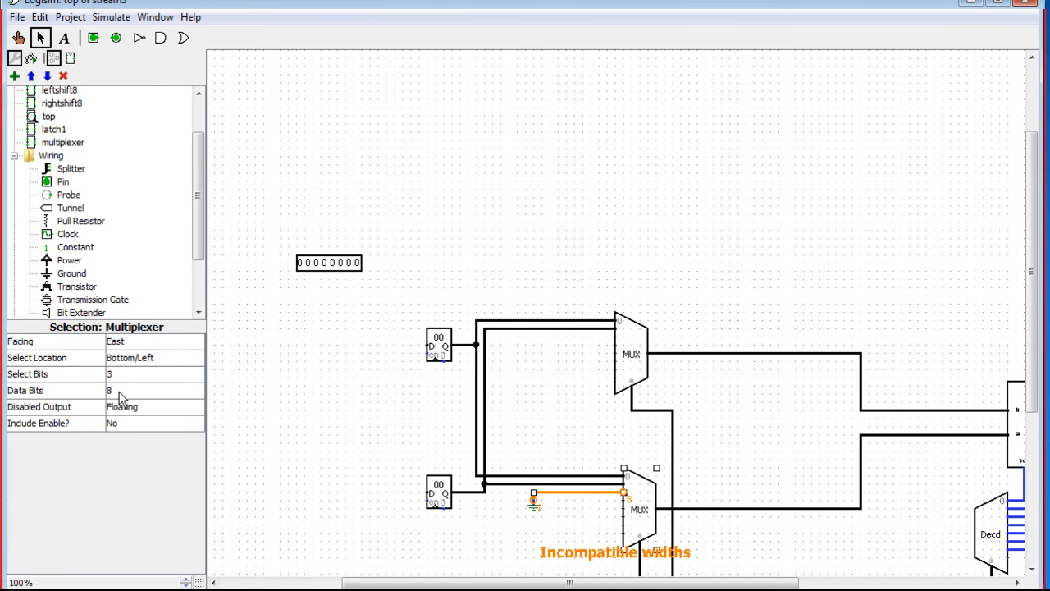
click(532, 509)
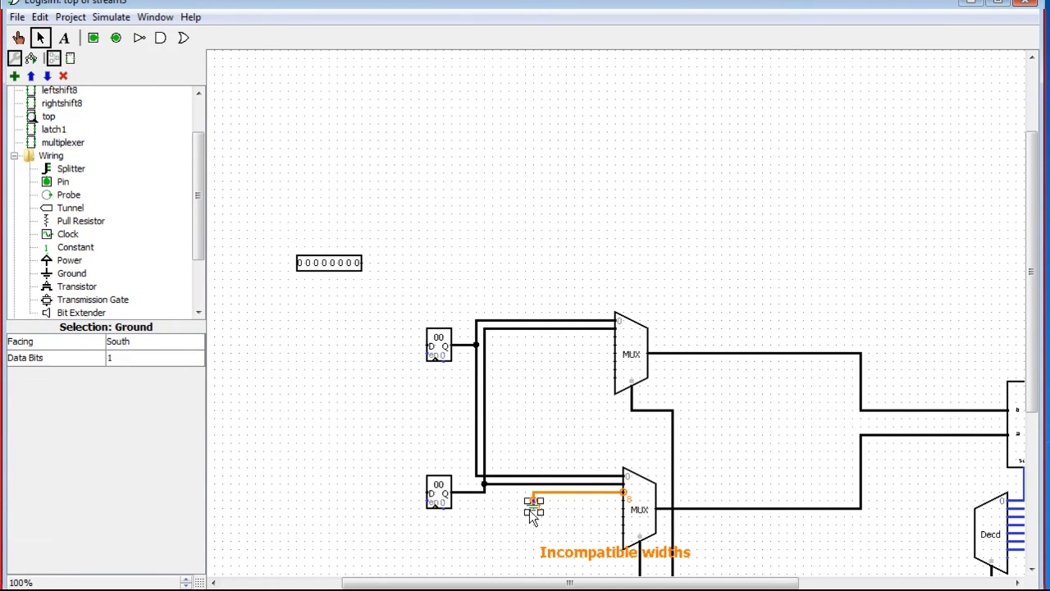
click(114, 358)
click(132, 467)
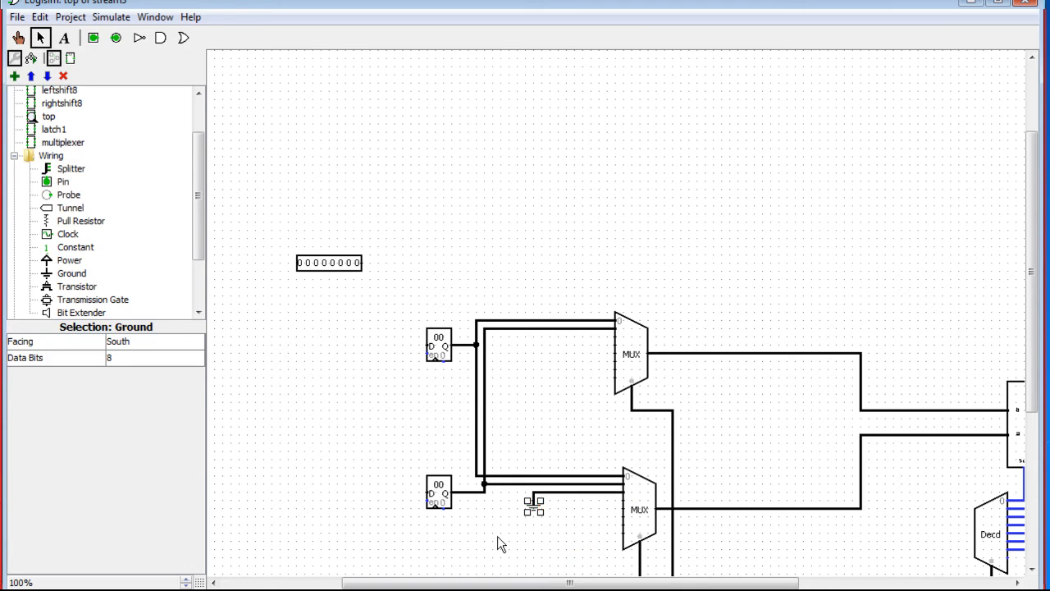
click(492, 537)
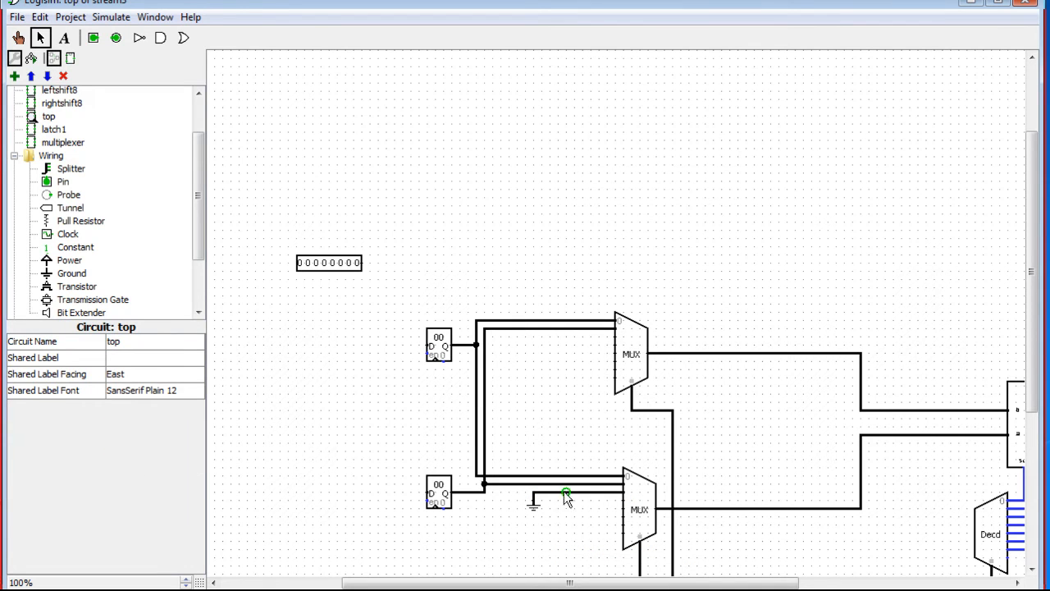
- Shift the 8-bit ground a little farther toward the lower register, keeping it wired to the multiplexer's third input
click(536, 509)
drag(534, 507, 513, 509)
click(562, 515)
- Examine the lower multiplexer, its grounded input wire and the connections into the alu8 block
drag(1031, 324, 1029, 392)
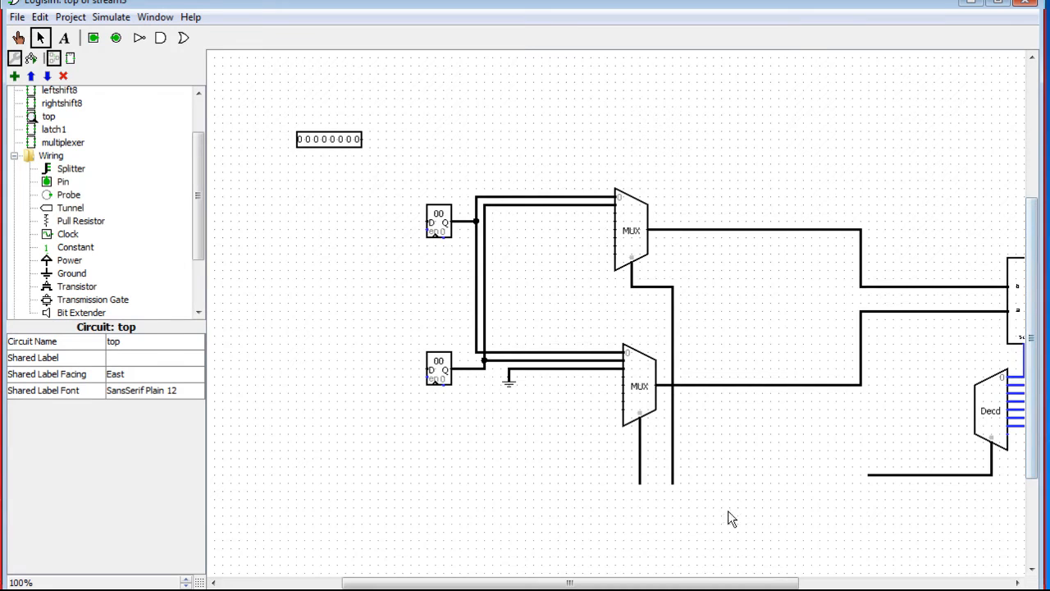
drag(661, 579, 705, 580)
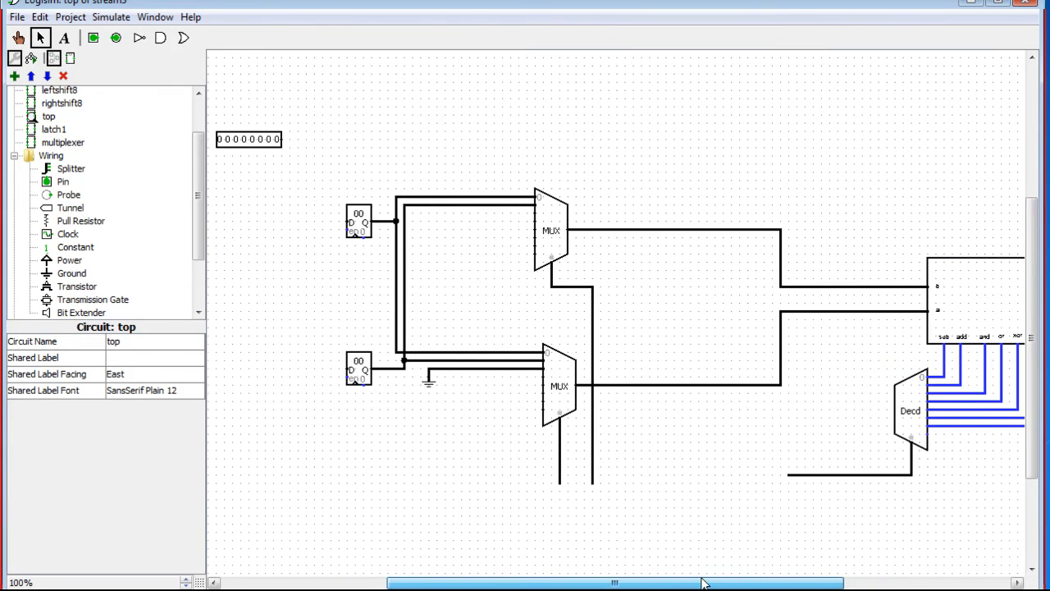
drag(1035, 384, 1034, 345)
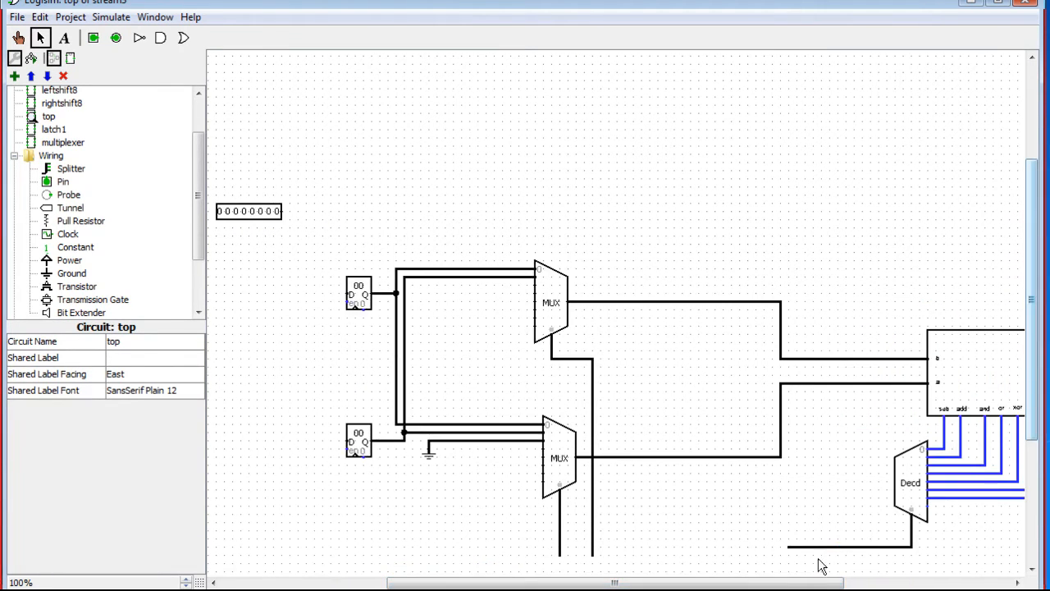
drag(790, 583, 922, 586)
drag(1035, 386, 1034, 464)
drag(920, 583, 767, 580)
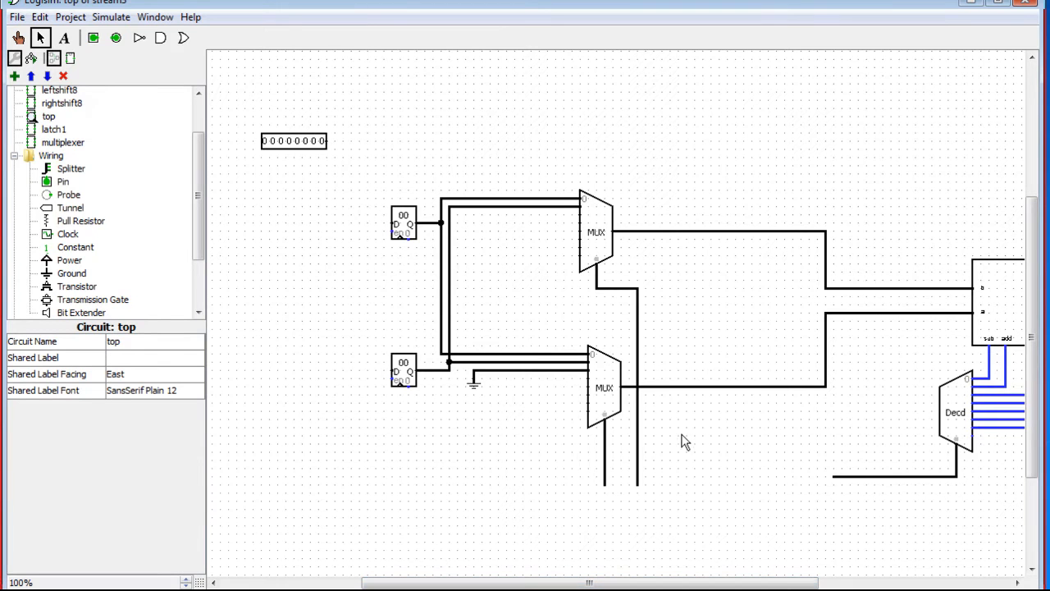
click(611, 402)
click(522, 370)
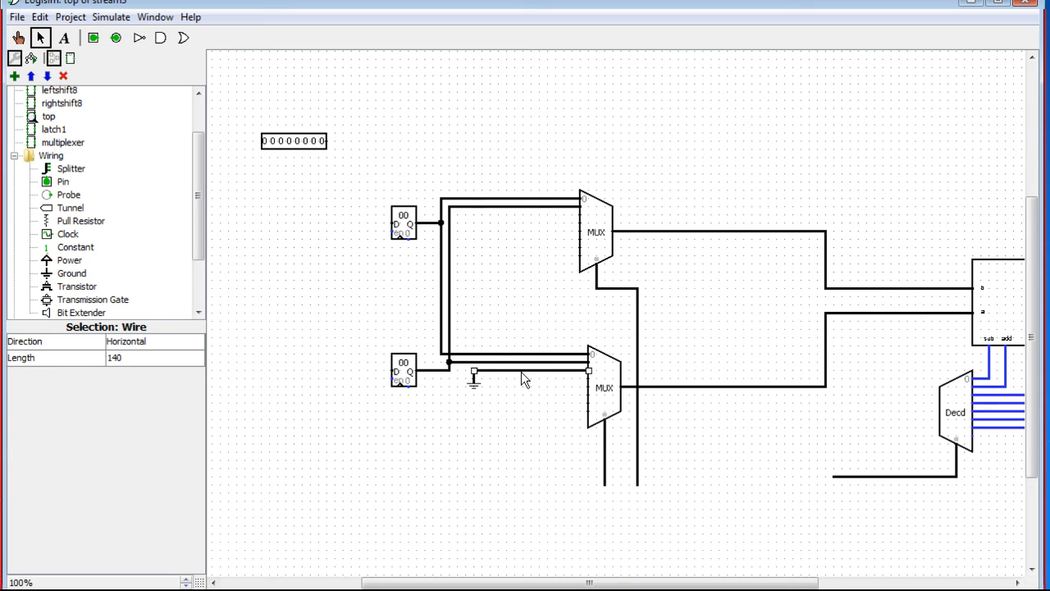
click(985, 321)
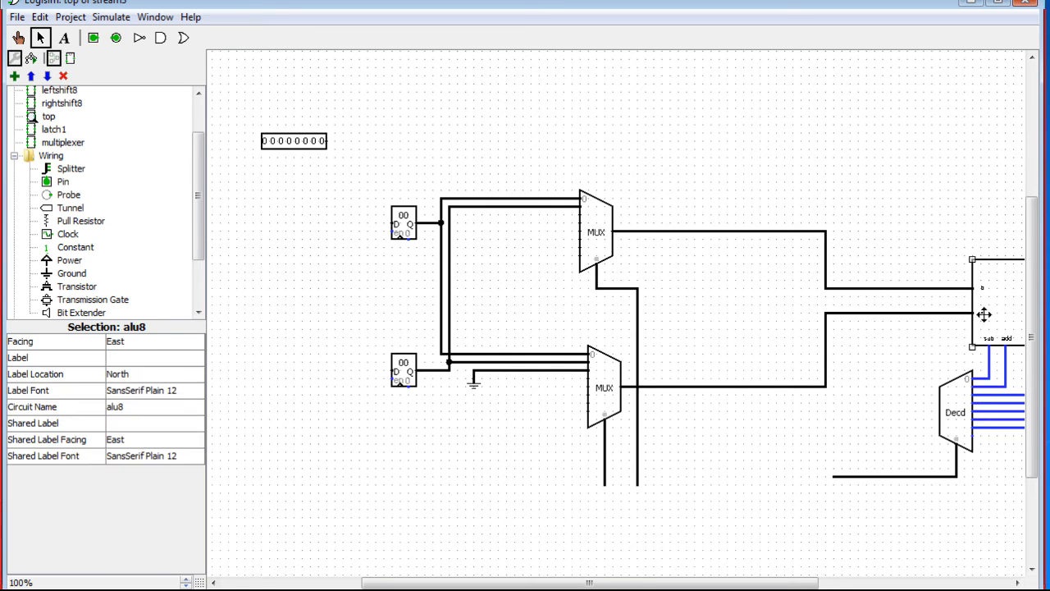
- Raise the decoder's select wire and extend it to 350 long, ending in a short downward stub beside the multiplexer select lines
drag(763, 583, 791, 586)
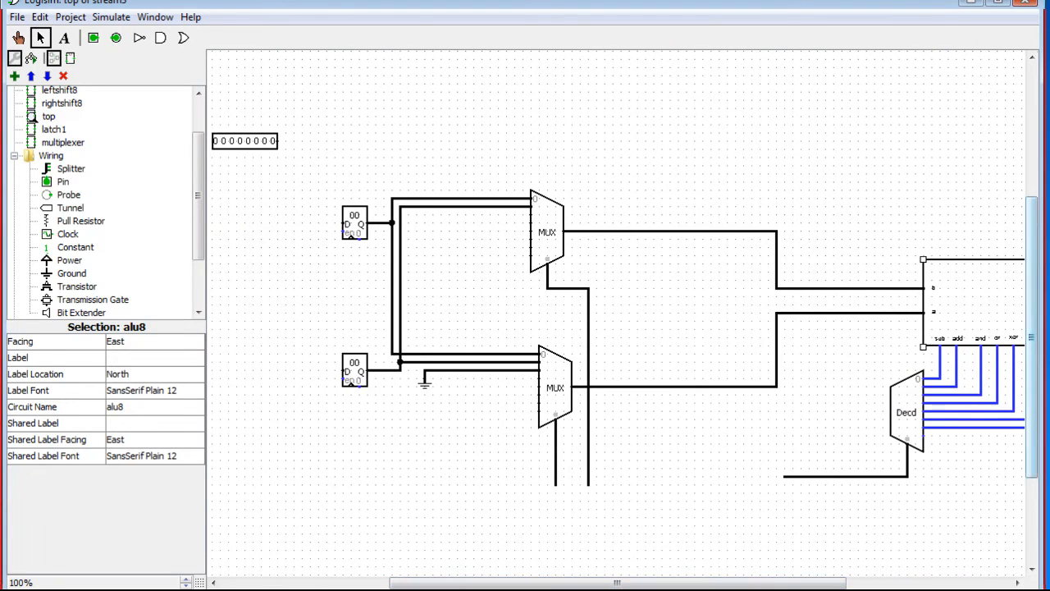
scroll(1035, 477, down, 2)
drag(1035, 477, 1035, 489)
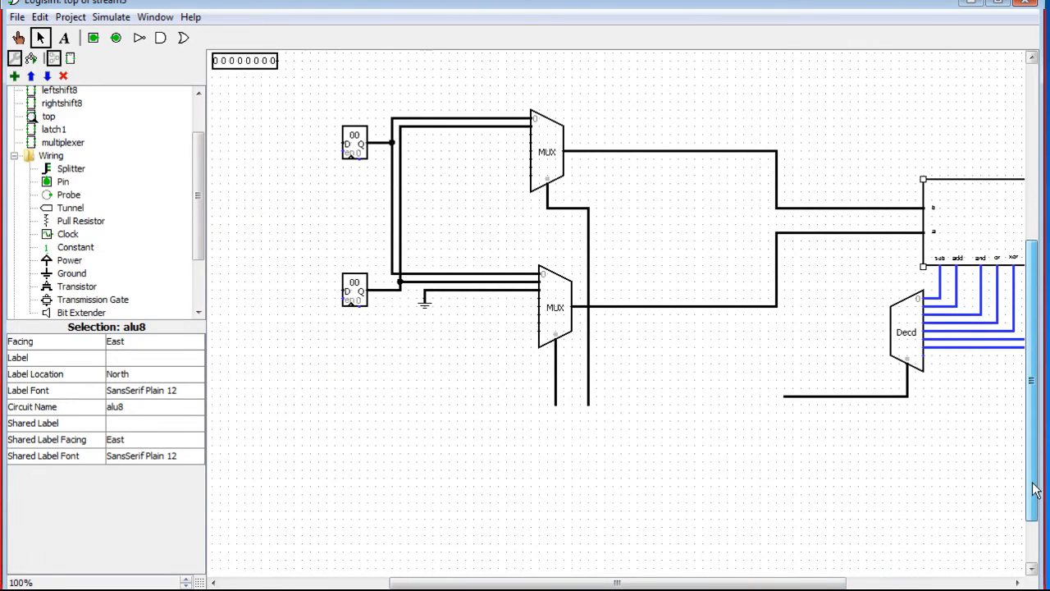
drag(880, 395, 881, 380)
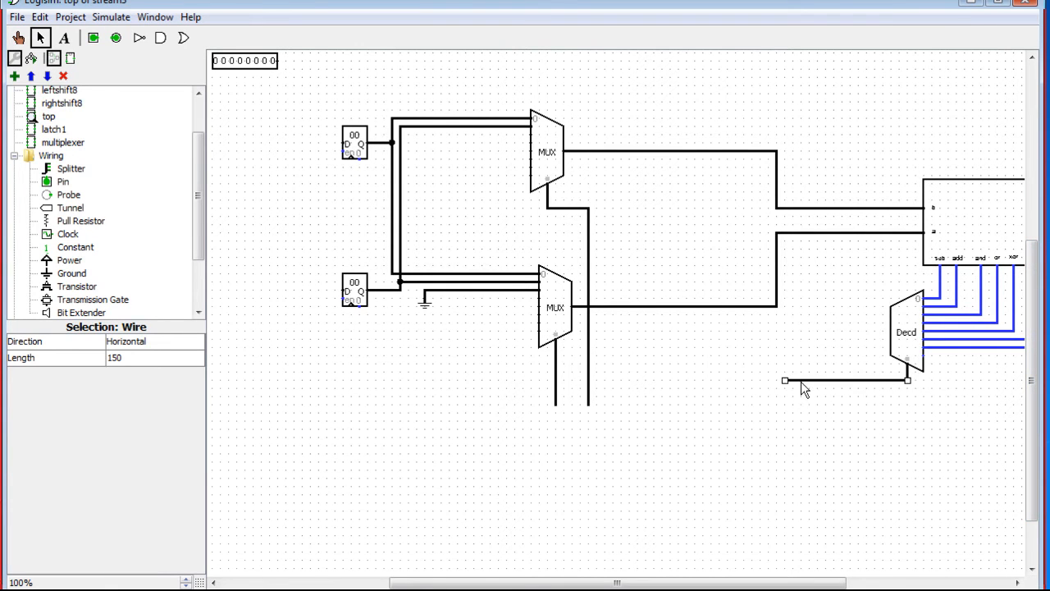
drag(785, 381, 617, 407)
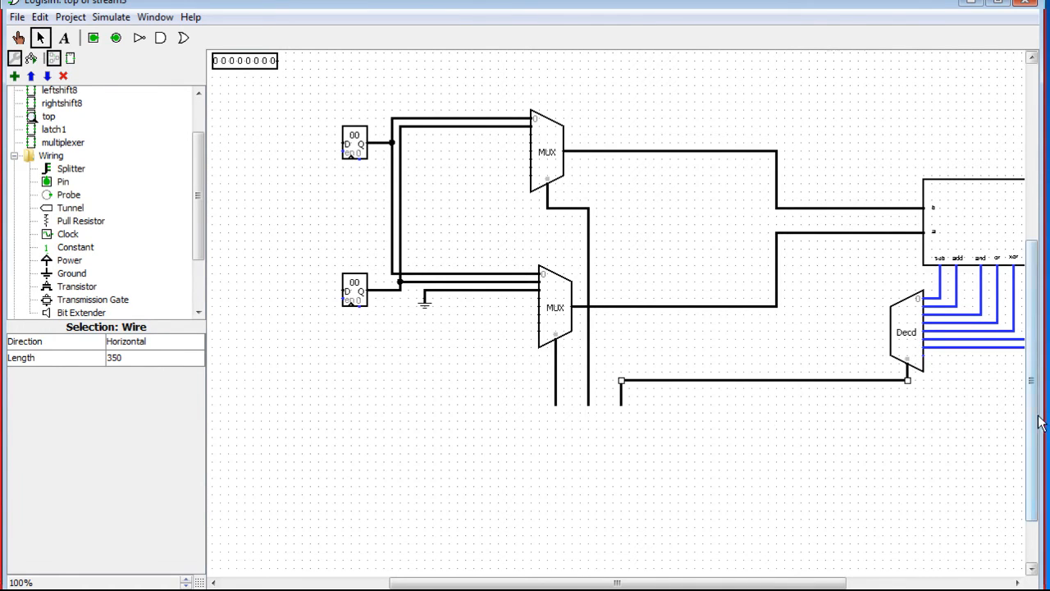
- Move the 8-bit input pin down and farther from the upper register, level with the upper multiplexer's first input wire
drag(1033, 428, 1031, 373)
drag(844, 584, 935, 585)
drag(1031, 356, 1031, 381)
drag(845, 584, 687, 584)
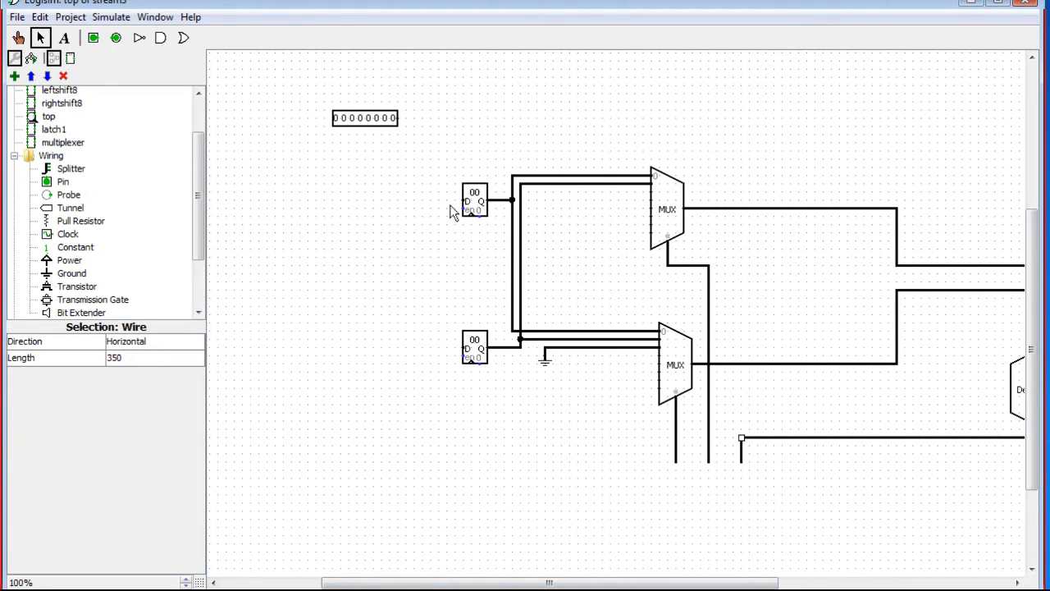
drag(364, 123, 331, 180)
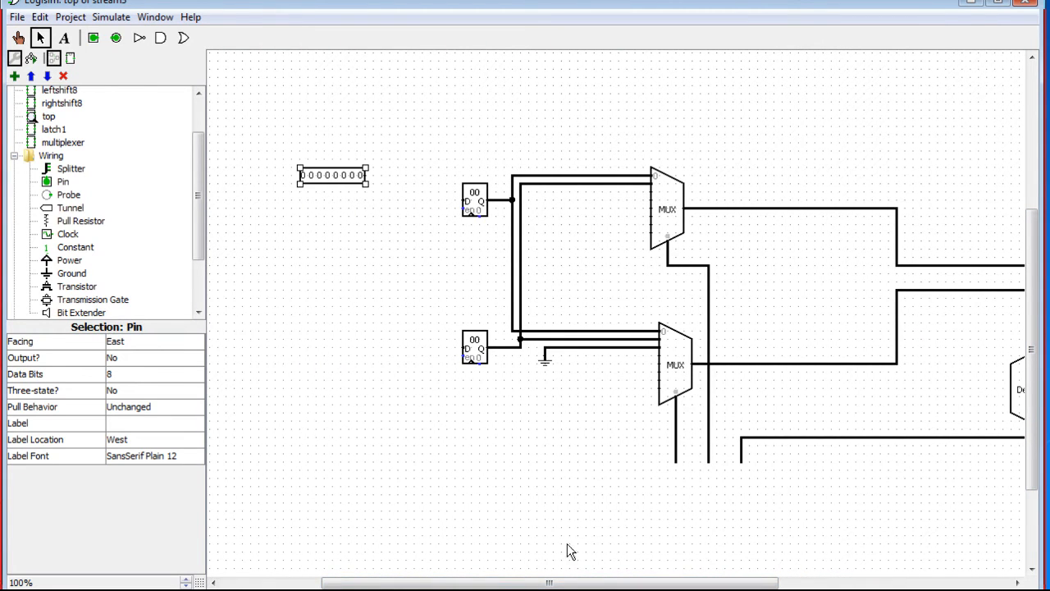
- Shorten the vertical wire hanging from the ALU output to a length of 260
drag(633, 584, 865, 584)
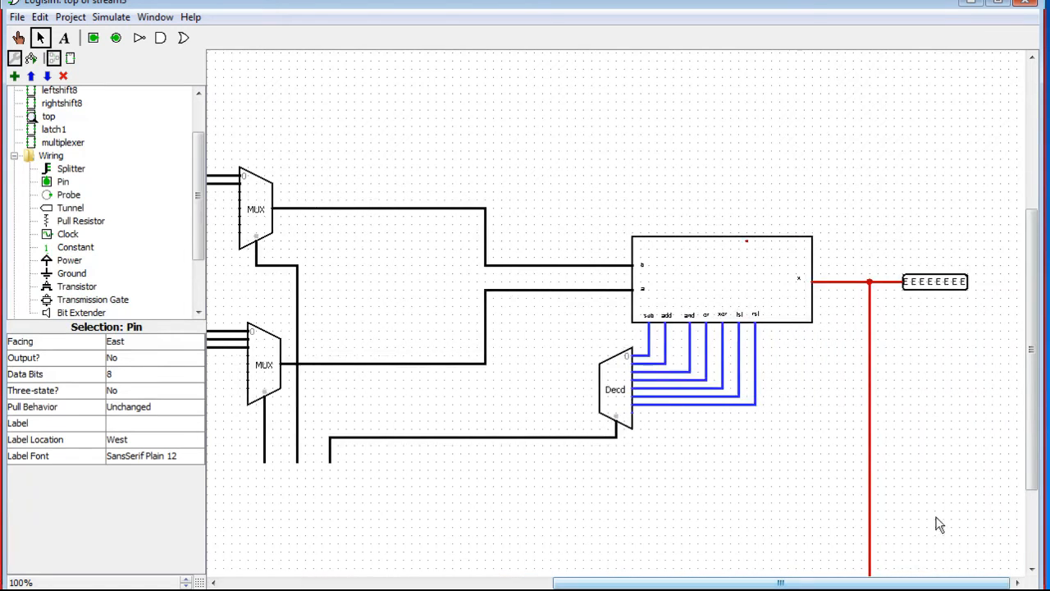
drag(1026, 409, 1021, 488)
drag(870, 520, 871, 363)
scroll(903, 365, up, 3)
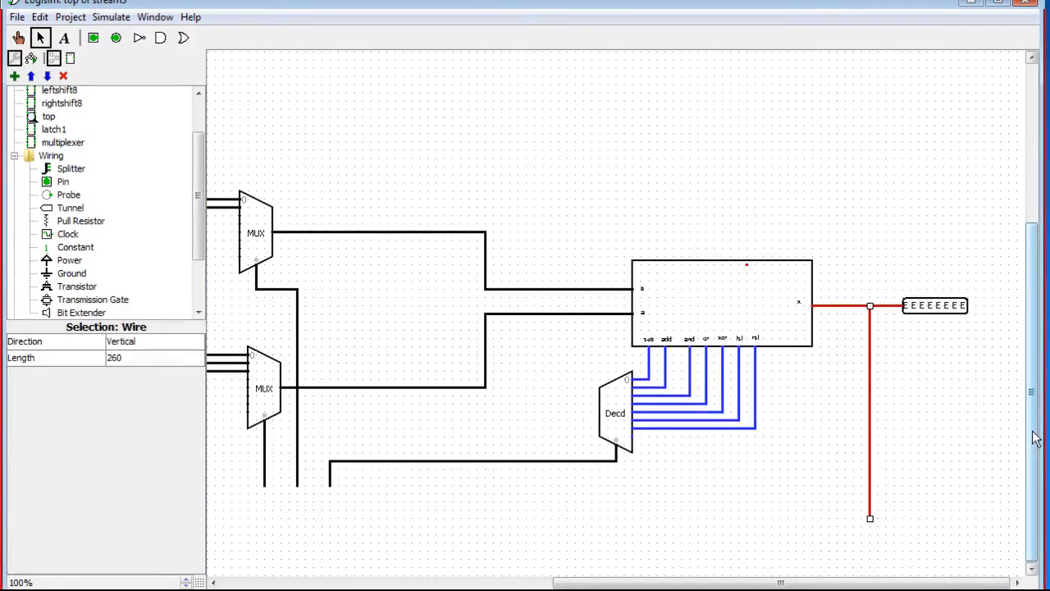
- Wire the upper multiplexer's third input up over the circuit, across past the output pin, and down to a free end
drag(213, 582, 213, 582)
click(666, 487)
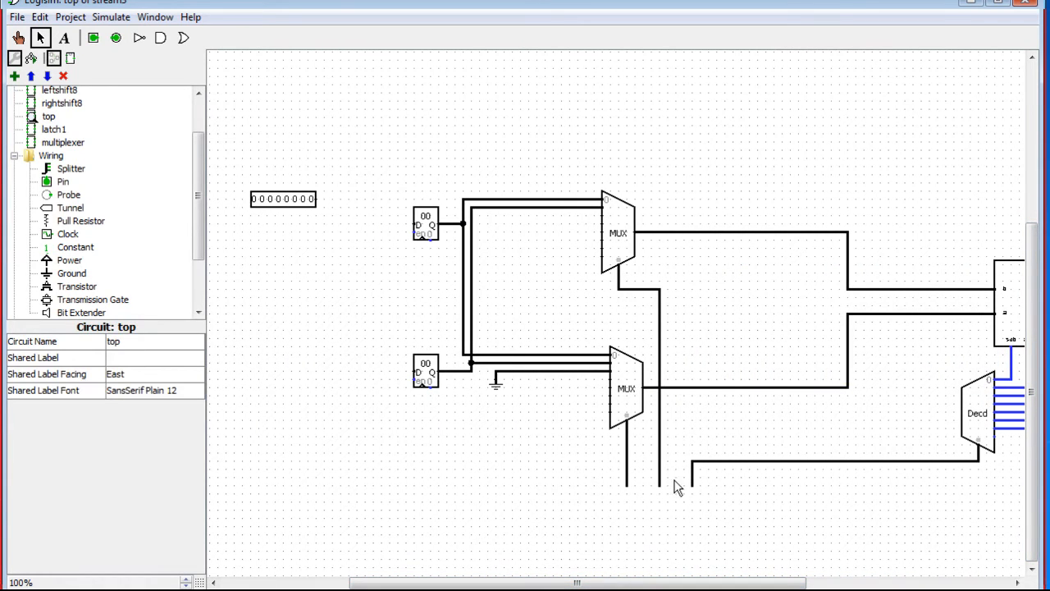
click(661, 482)
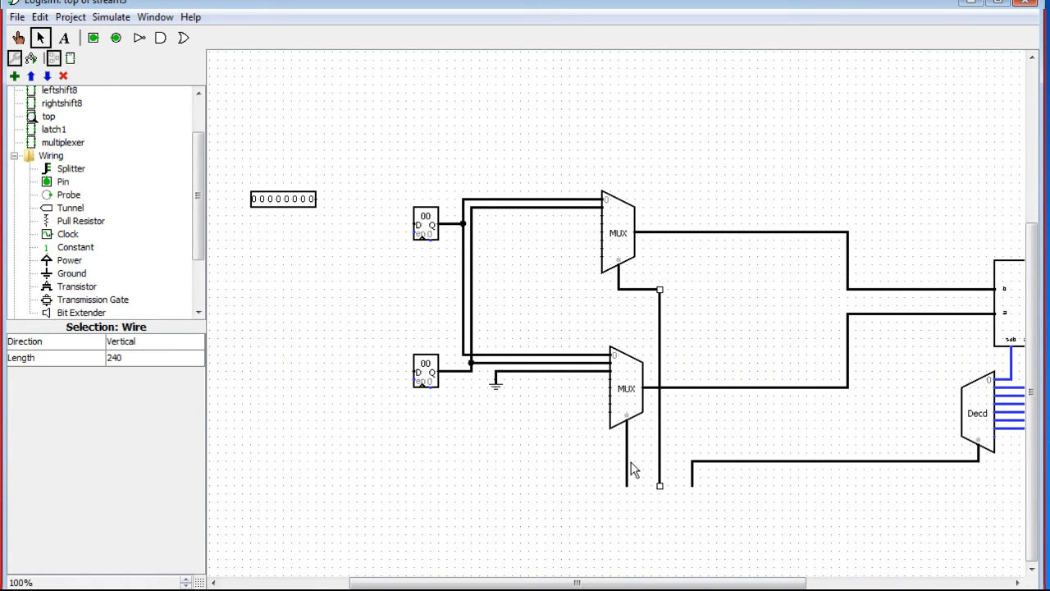
click(627, 461)
click(303, 206)
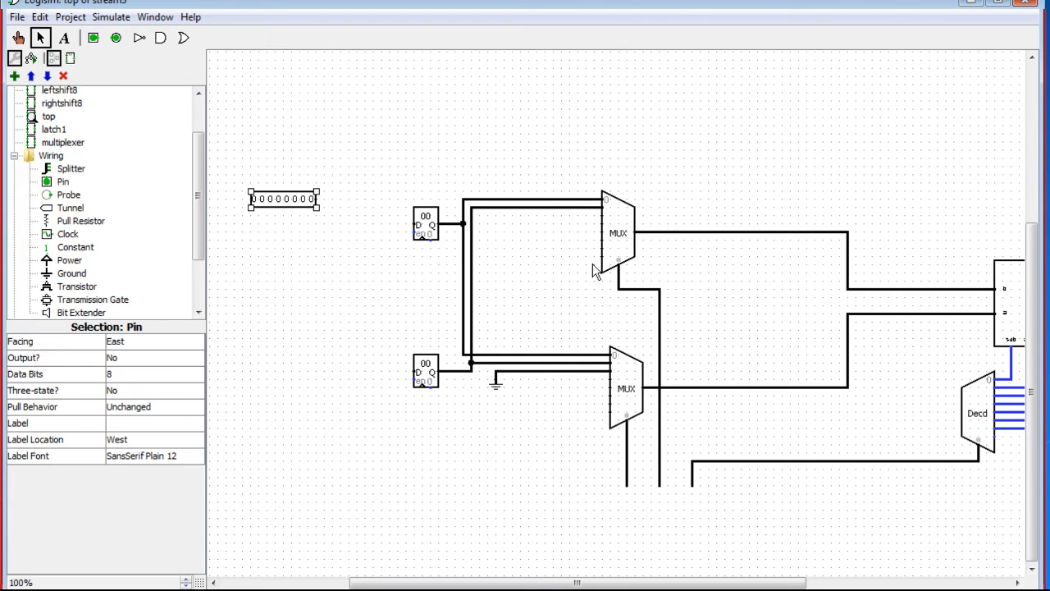
drag(579, 215, 578, 141)
drag(767, 585, 971, 586)
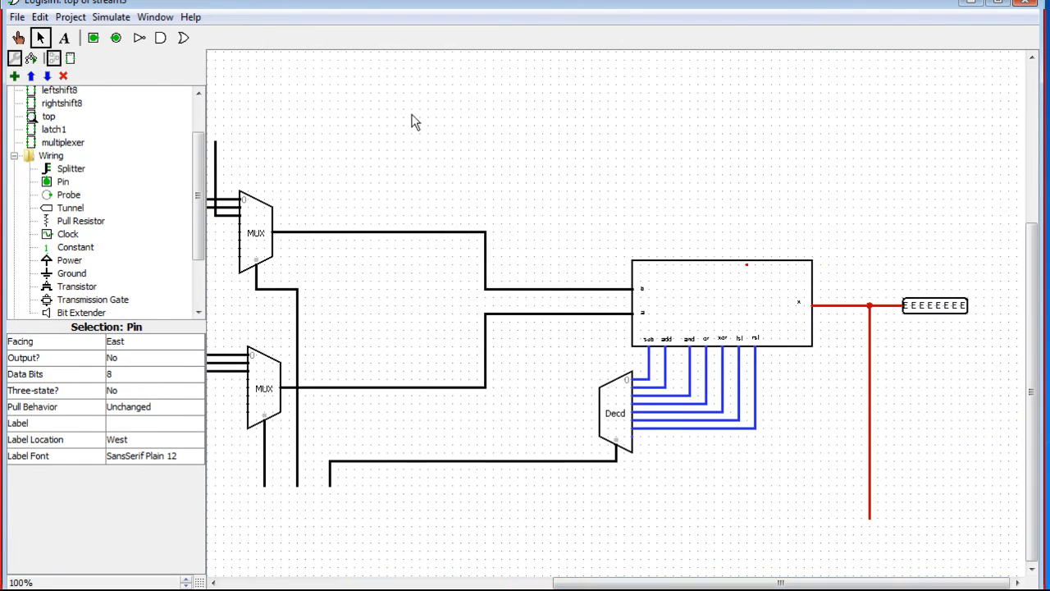
drag(216, 141, 1008, 232)
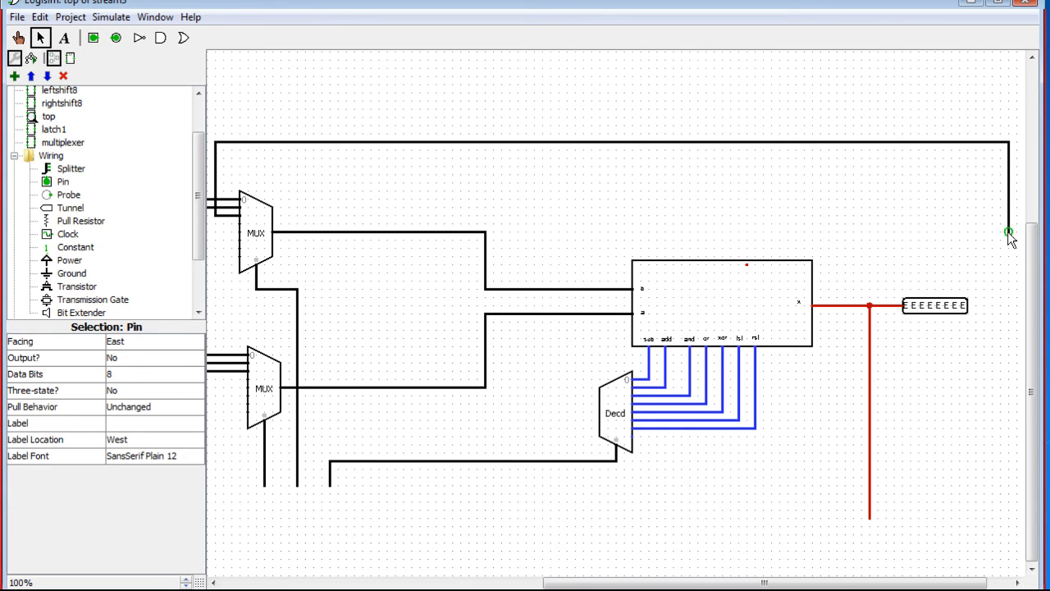
- Join the D inputs of both registers with a vertical wire that continues below the lower register
drag(836, 581, 656, 581)
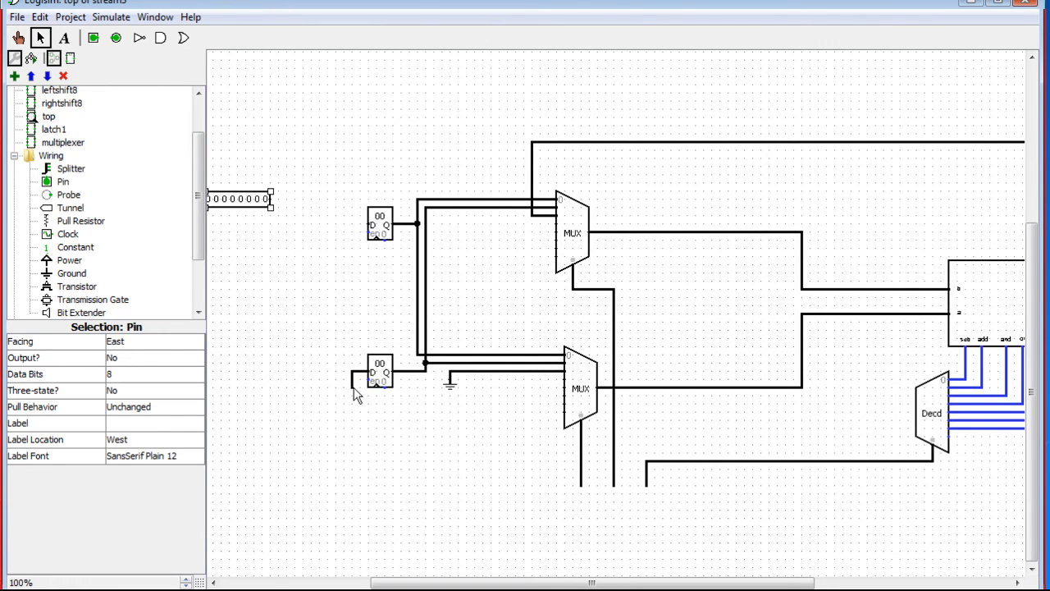
drag(361, 224, 350, 233)
drag(348, 354, 350, 371)
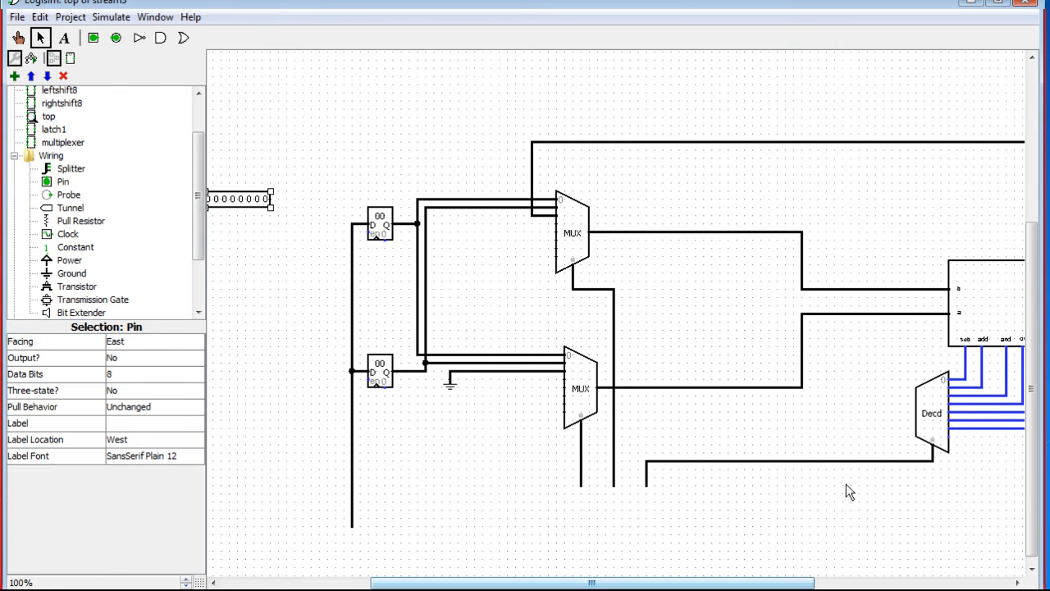
- Route the registers' shared D input wire beneath the circuit and connect it to the vertical wire from the ALU output
scroll(1038, 515, down, 1)
drag(566, 583, 546, 583)
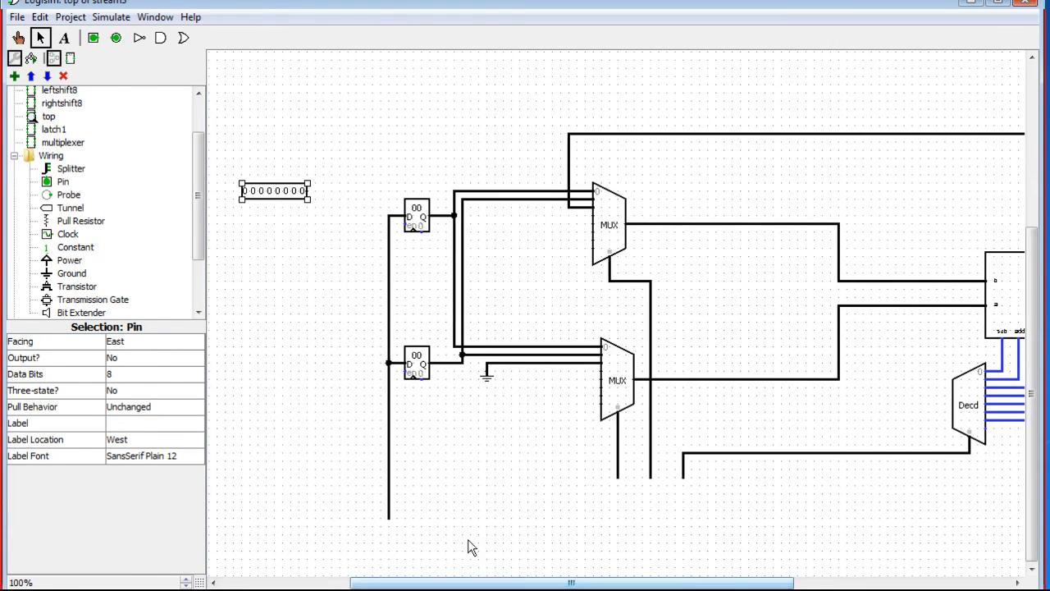
drag(389, 519, 989, 539)
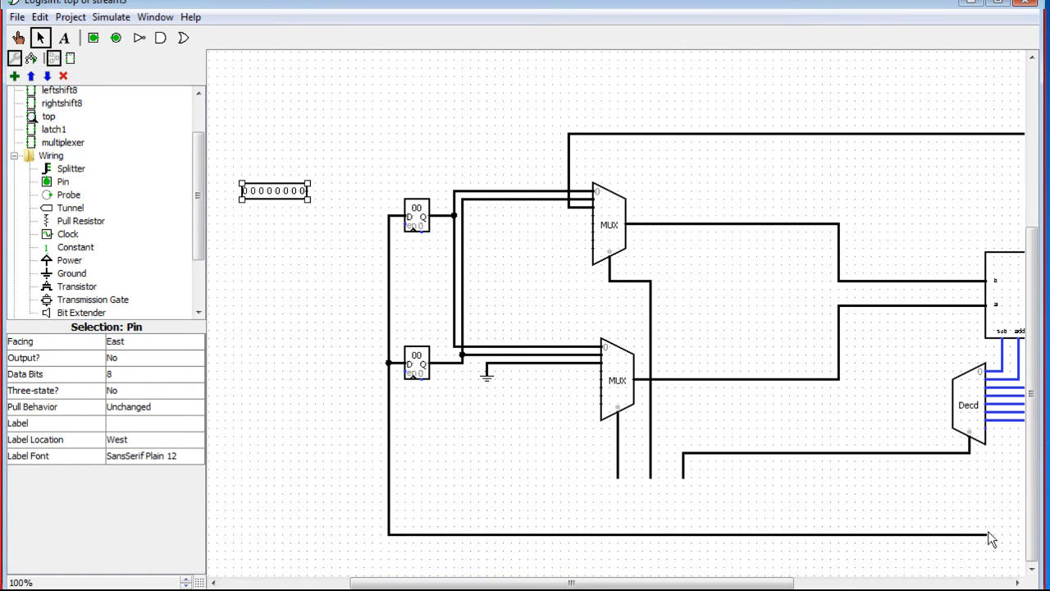
drag(744, 584, 958, 585)
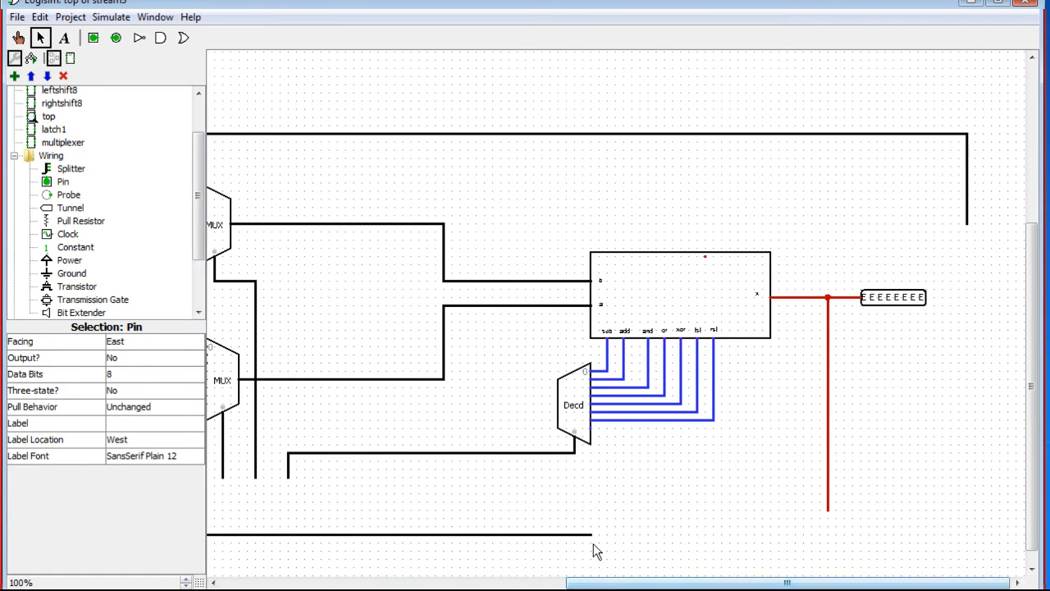
mouse_move(591, 535)
mouse_down()
mouse_move(829, 535)
mouse_move(827, 511)
mouse_up()
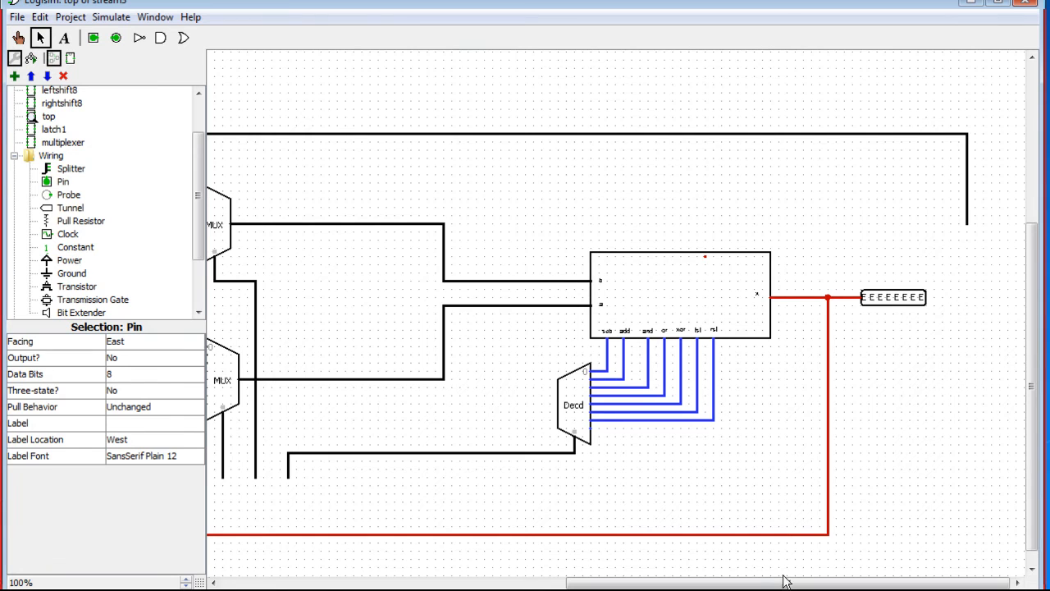
- Remove the downward end of the wire above the ALU and extend its horizontal run well past the output pin
mouse_move(784, 582)
mouse_down()
mouse_move(762, 583)
mouse_move(787, 583)
mouse_up()
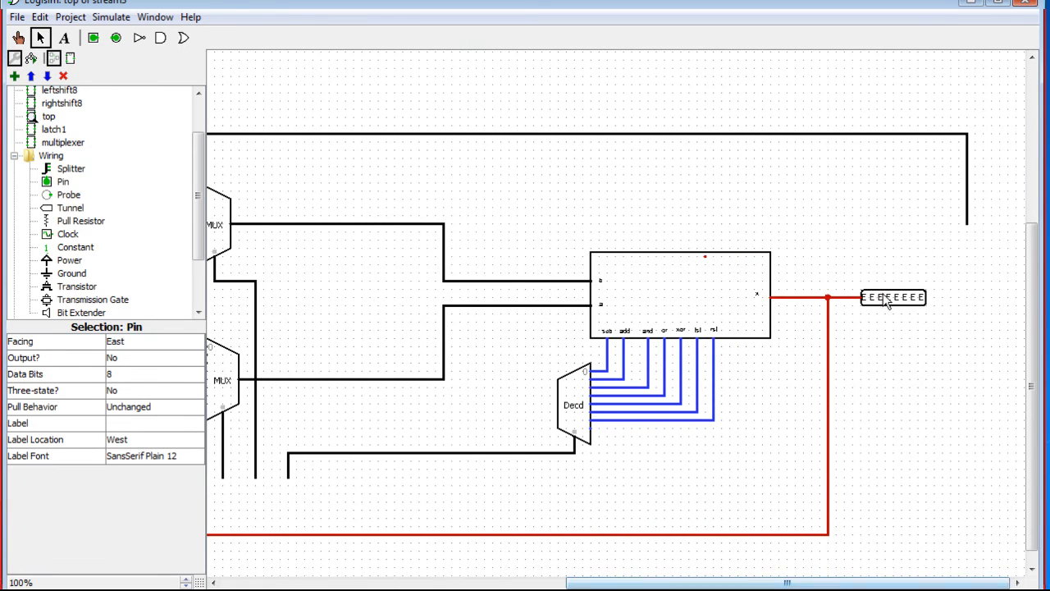
drag(1030, 293, 1024, 187)
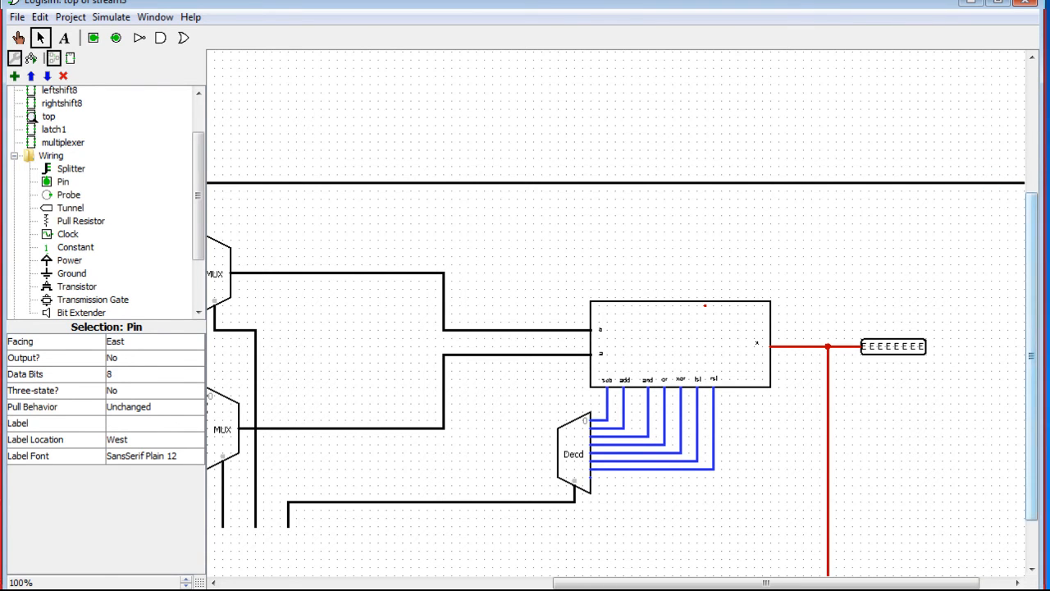
drag(961, 583, 1003, 583)
drag(968, 183, 1016, 182)
drag(925, 581, 963, 582)
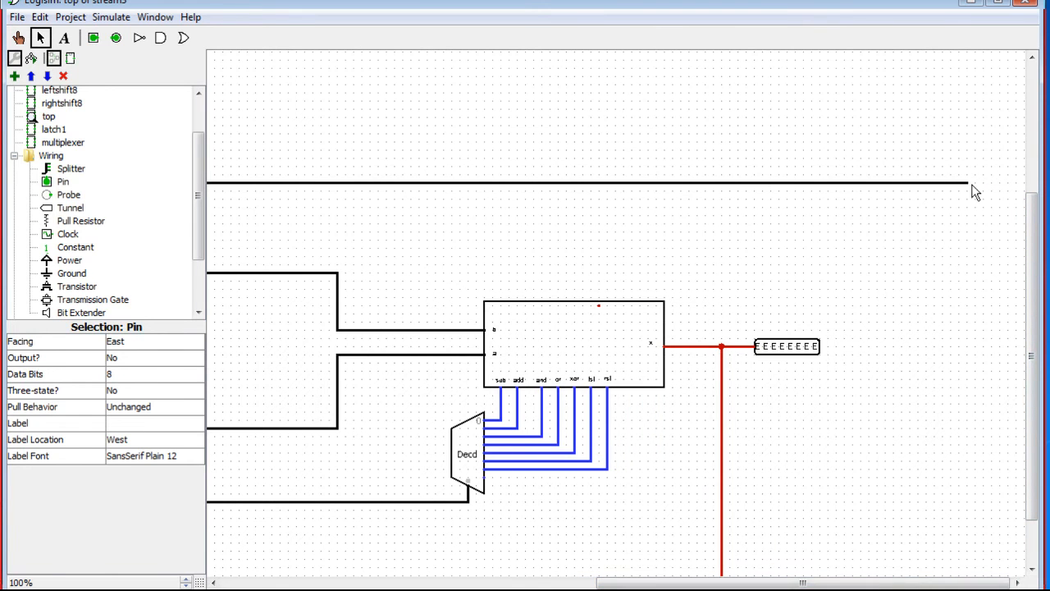
drag(1008, 181, 1023, 182)
- Draw a vertical wire crossing the upper horizontal wire beyond the output pin, reaching slightly above it and down past the ALU
click(987, 184)
click(992, 183)
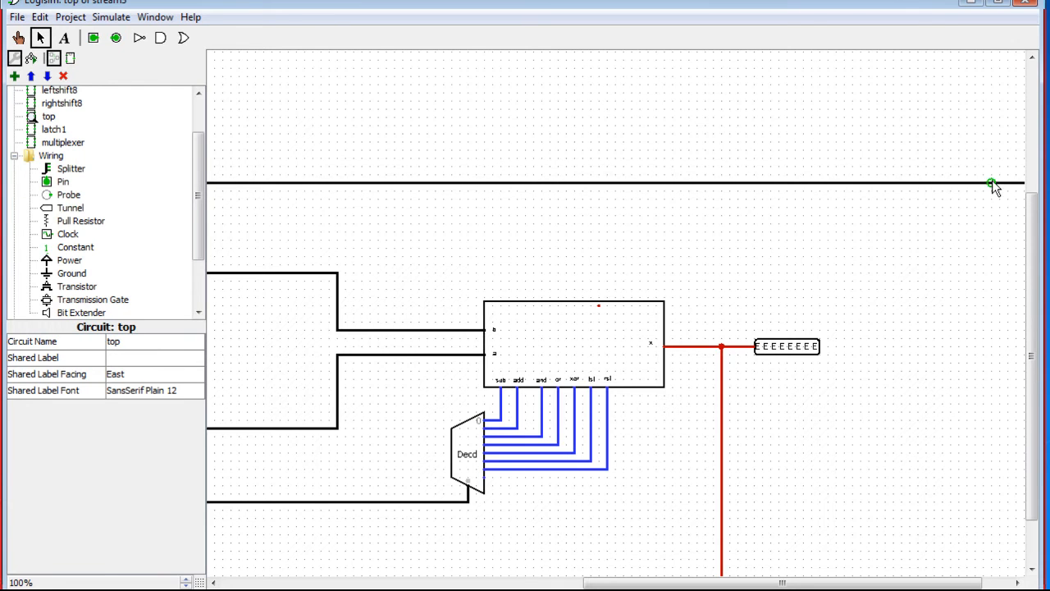
drag(989, 183, 1008, 394)
drag(990, 184, 983, 133)
mouse_move(1009, 396)
mouse_down()
mouse_move(993, 397)
mouse_move(991, 492)
mouse_up()
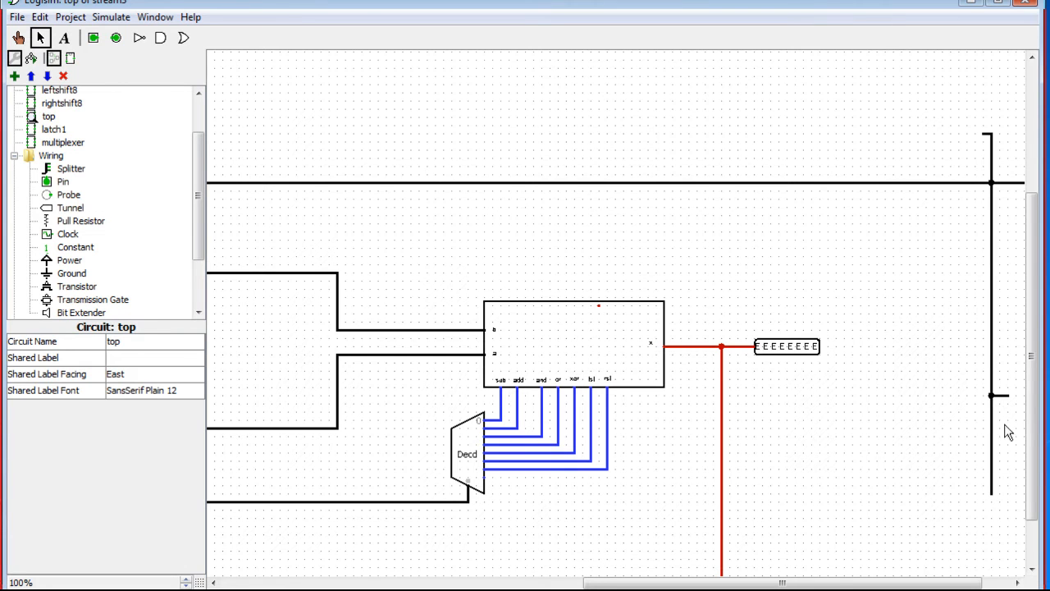
- Remove the short side stub from the new vertical wire and extend the wire's lower end further down
click(1002, 395)
key(Delete)
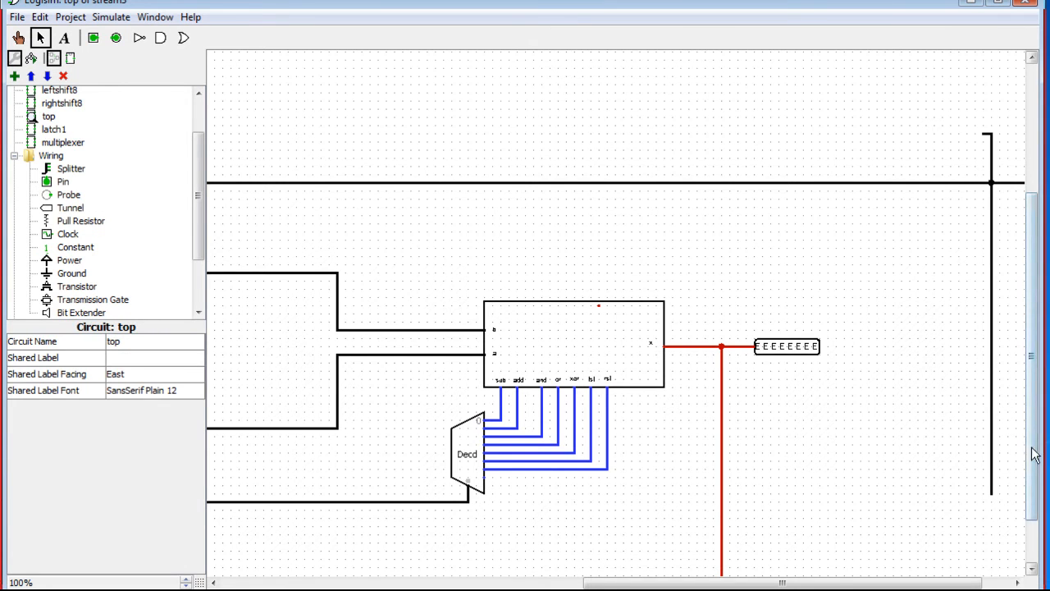
scroll(1036, 454, down, 4)
drag(994, 431, 993, 535)
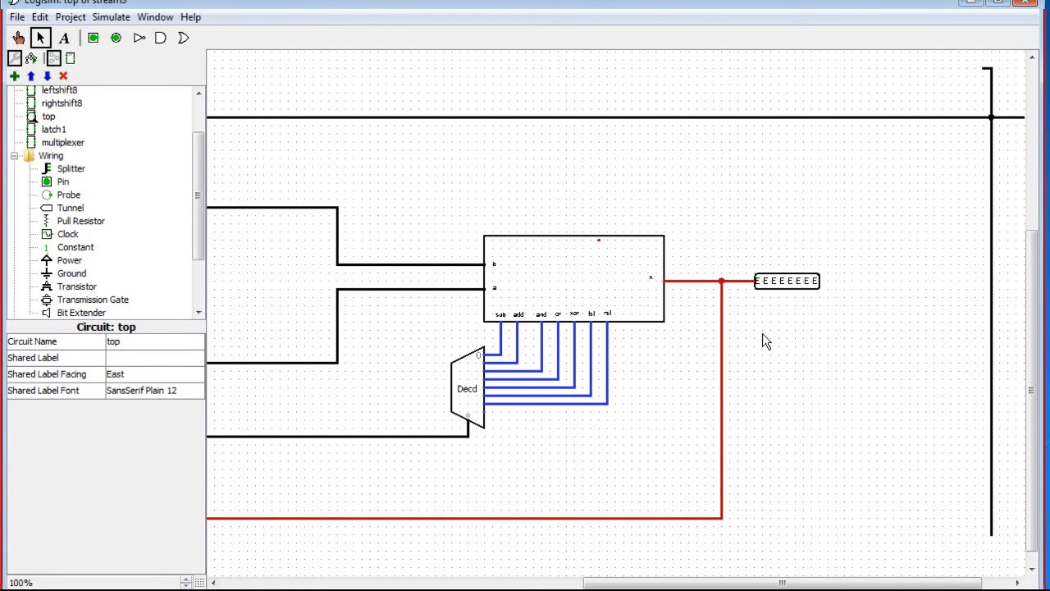
- Delete the output pin at the ALU's result output and extend the output wire toward the vertical bus wire
click(786, 281)
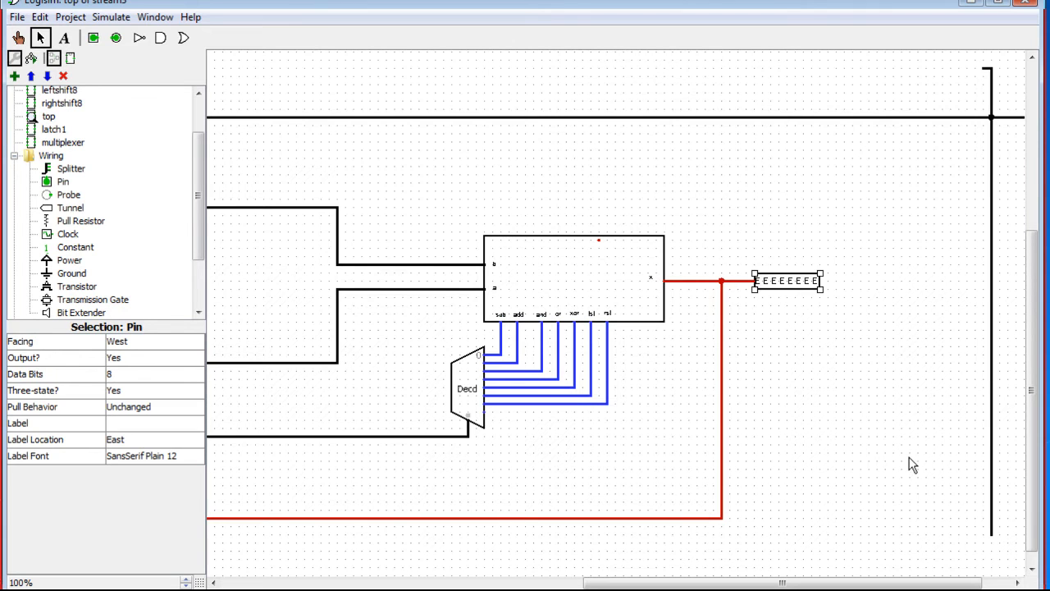
key(Delete)
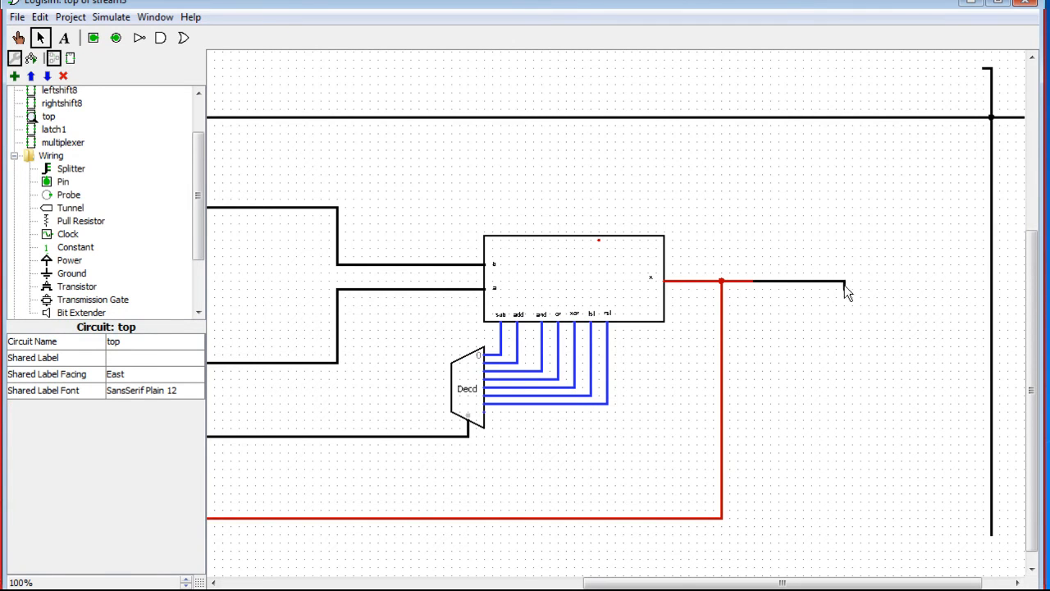
drag(868, 281, 861, 281)
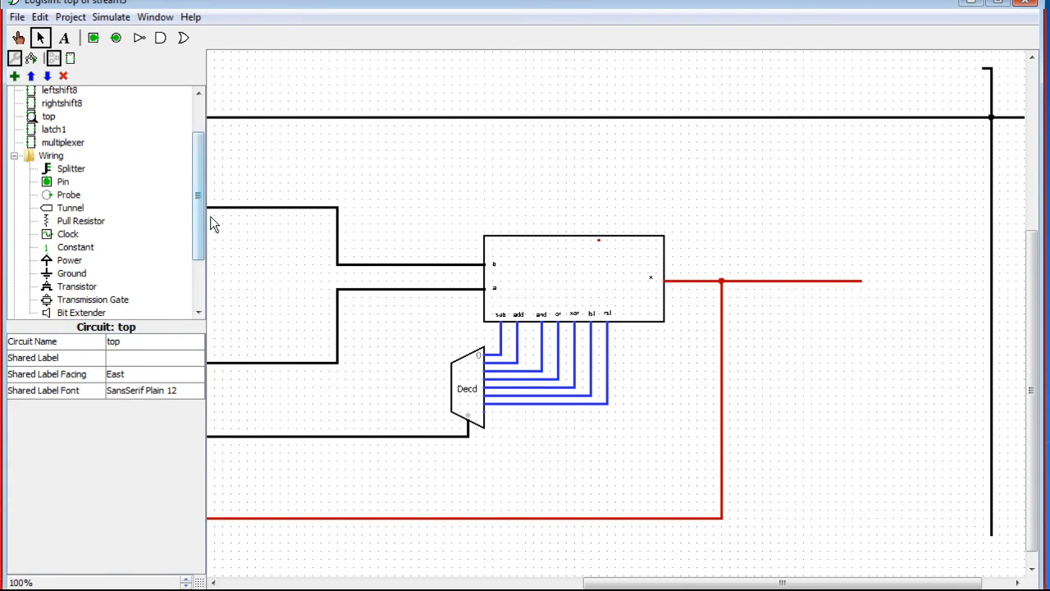
- Place a Controlled Buffer at the end of the ALU output wire and wire its output to the vertical bus
scroll(197, 222, down, 1)
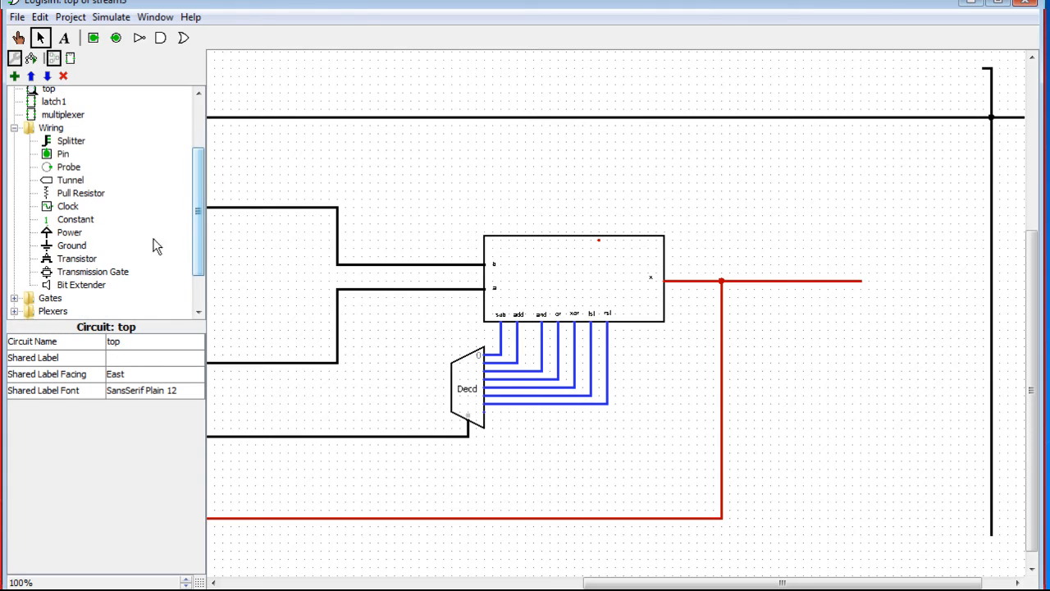
click(15, 128)
click(15, 224)
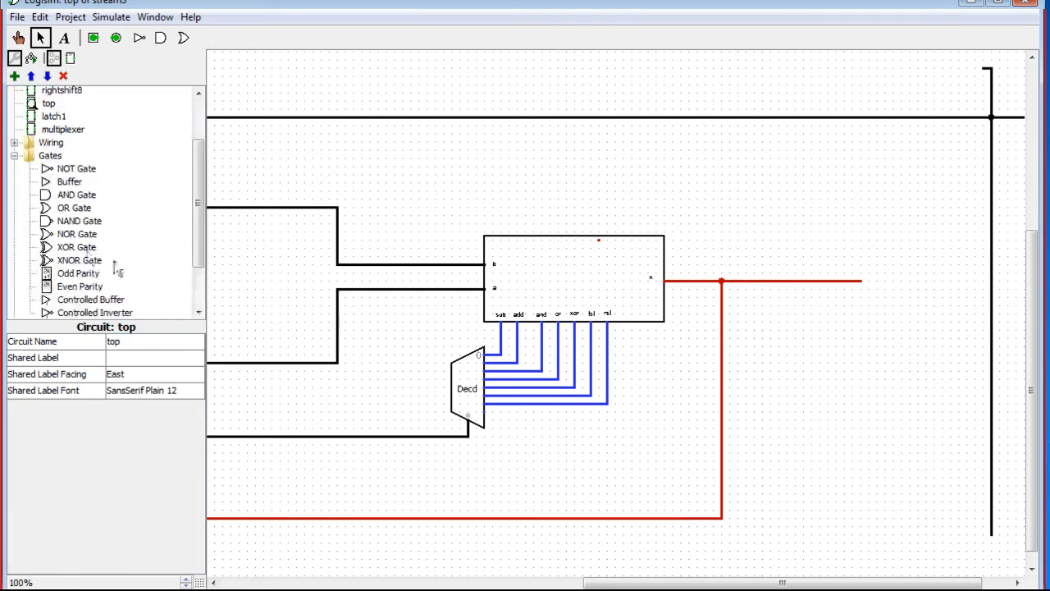
click(59, 302)
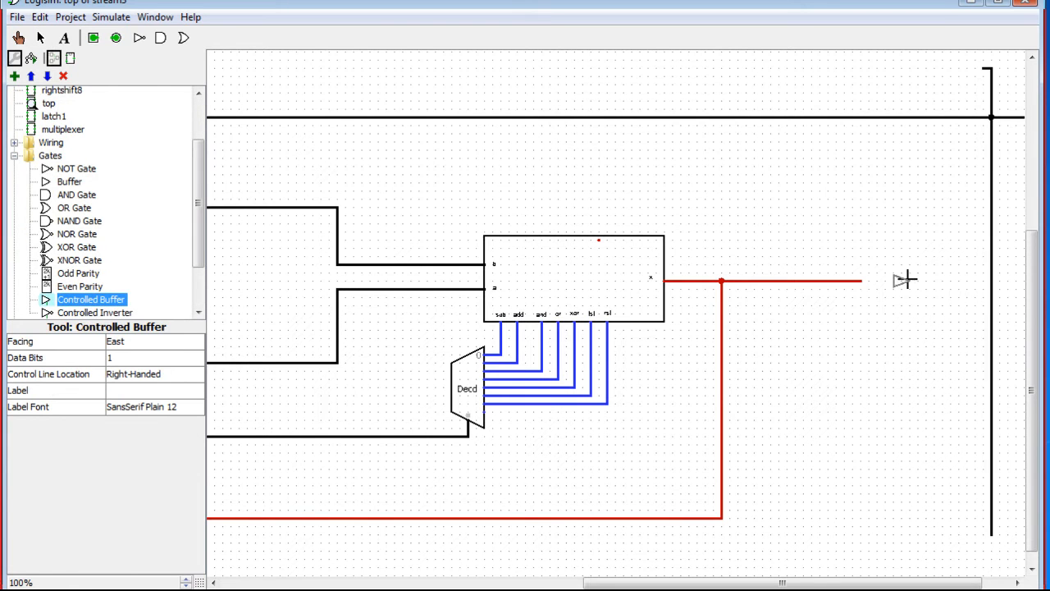
click(874, 280)
drag(879, 281, 990, 283)
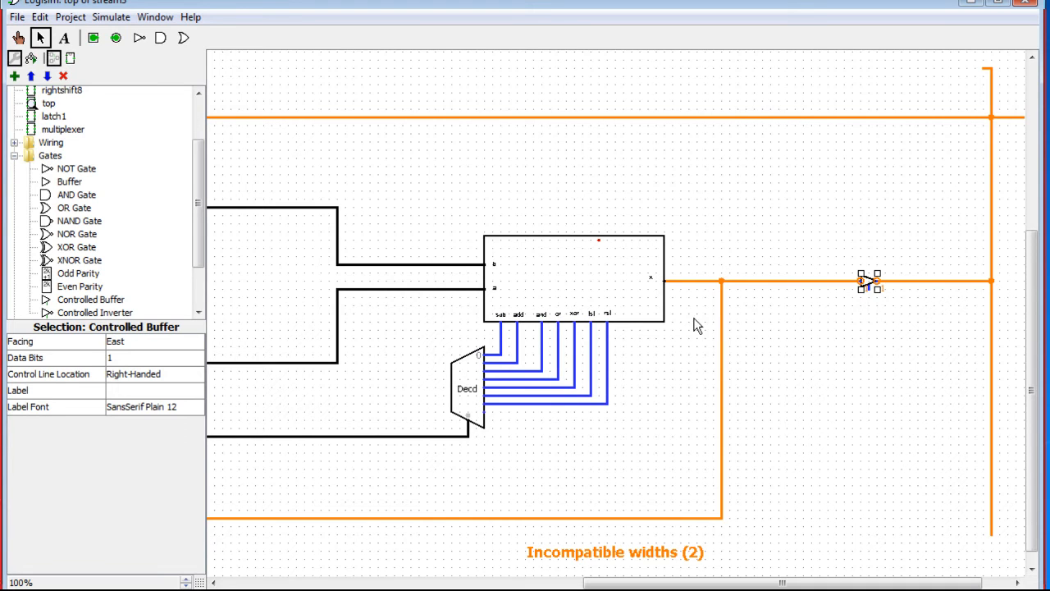
- Set the controlled buffer's data bits to 8 and delete the short horizontal stub at the upper end of the vertical bus
click(113, 359)
click(121, 461)
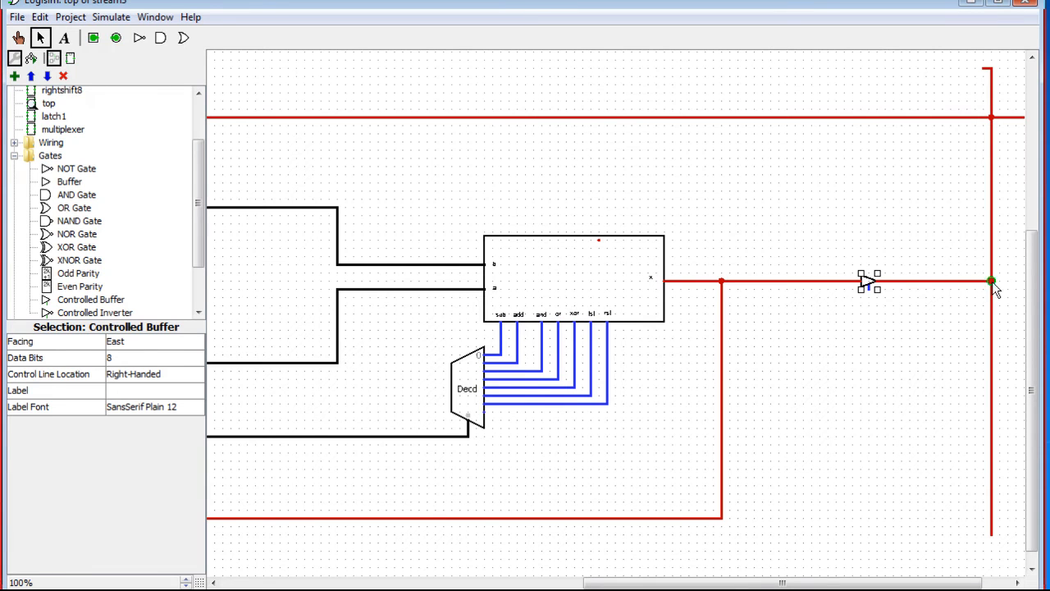
drag(984, 69, 992, 69)
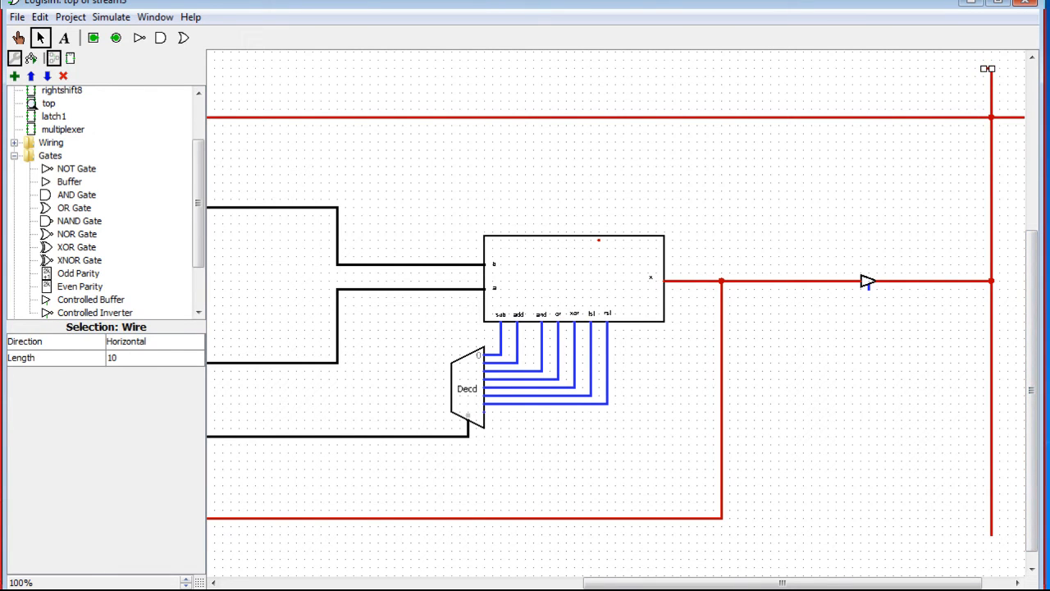
key(Delete)
drag(1030, 271, 1031, 385)
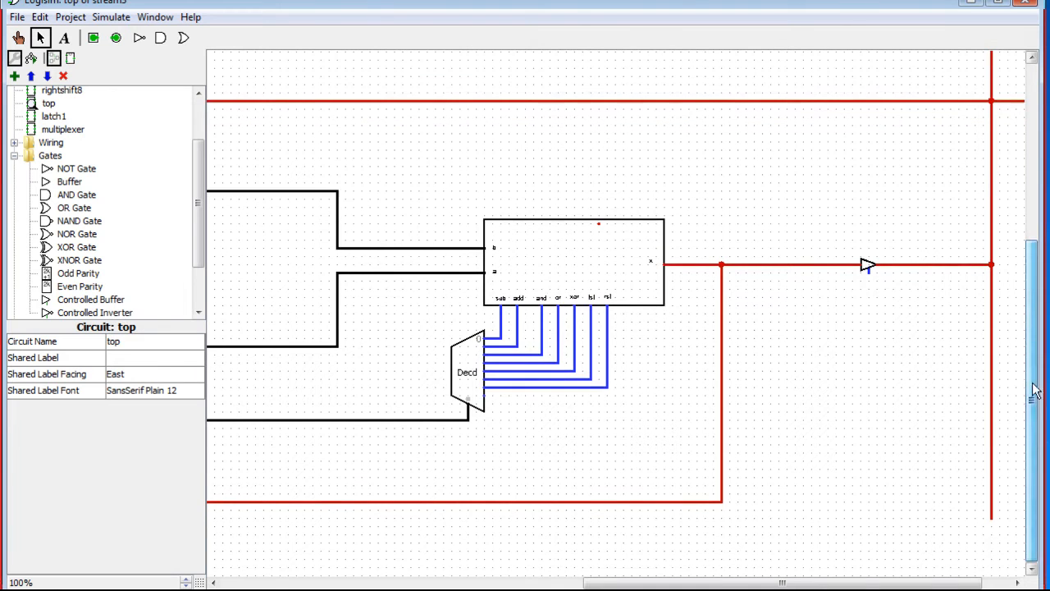
drag(896, 582, 853, 585)
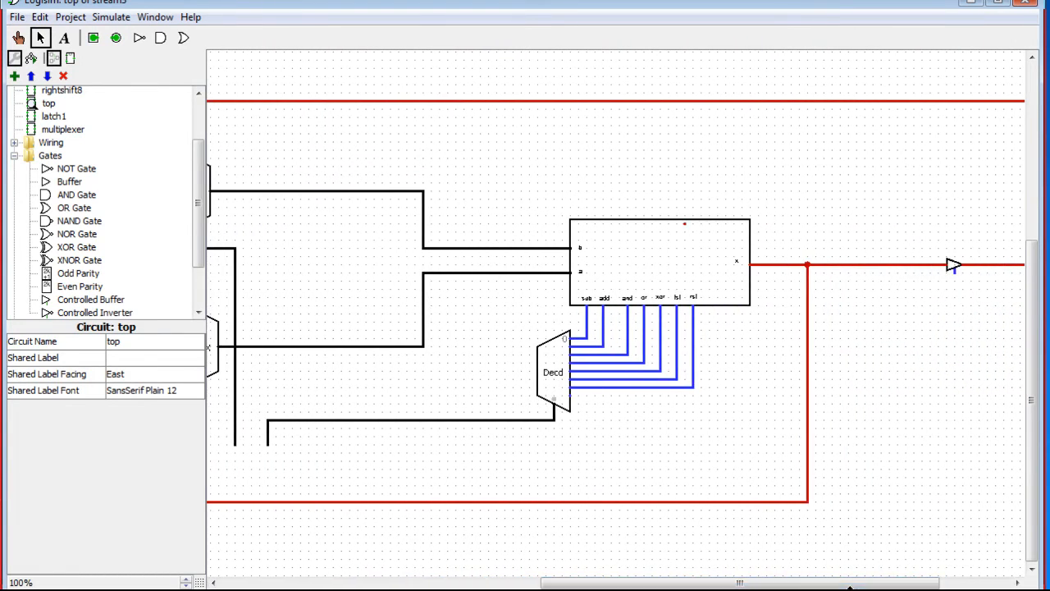
scroll(952, 265, up, 1)
scroll(951, 265, down, 1)
drag(890, 585, 962, 584)
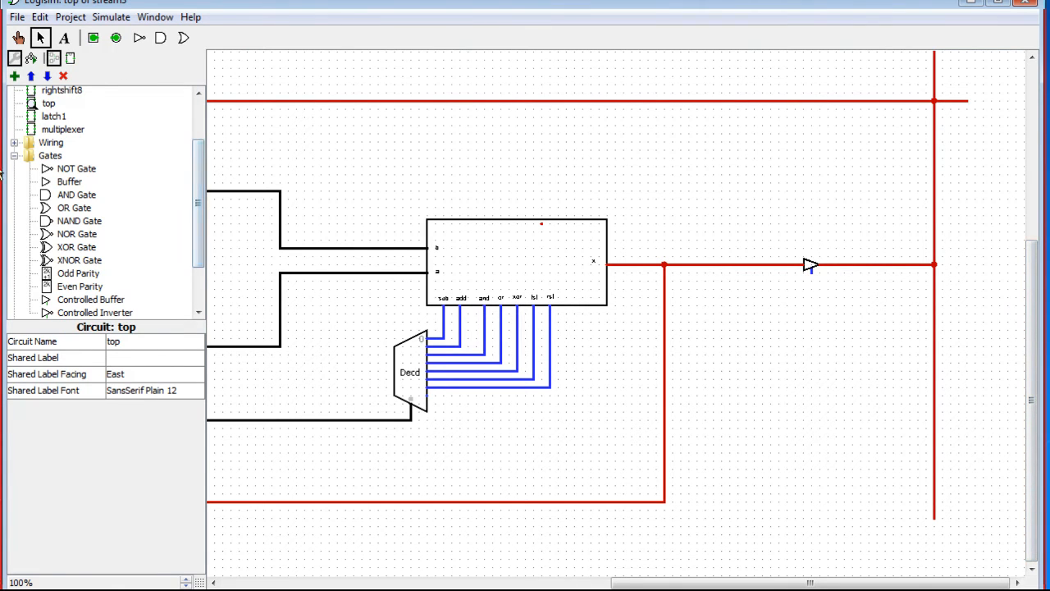
- Place a RAM component in the free area directly below the controlled buffer, beside the lower end of the vertical bus
click(13, 157)
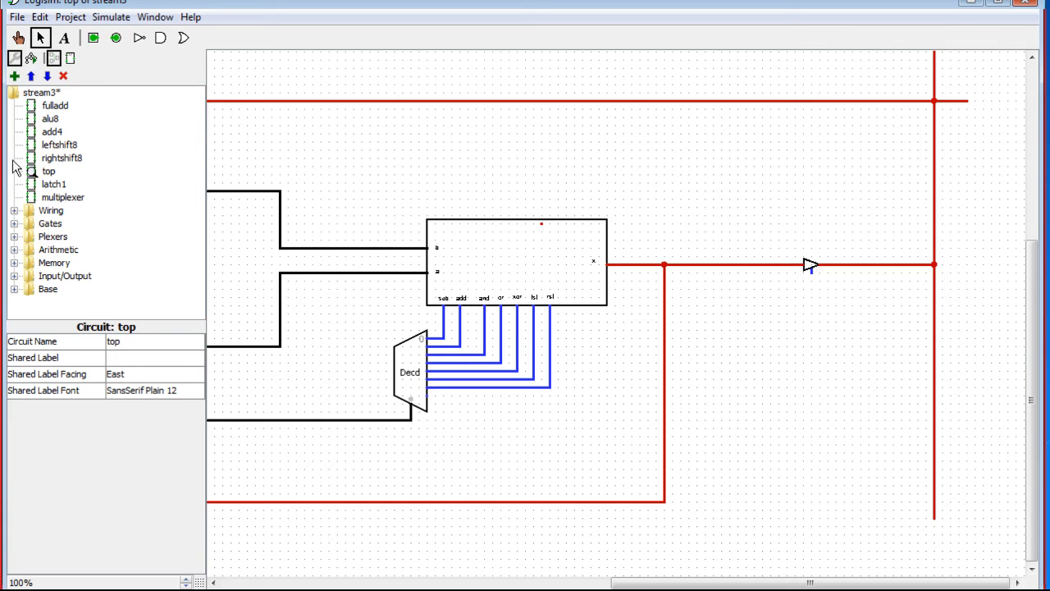
click(14, 262)
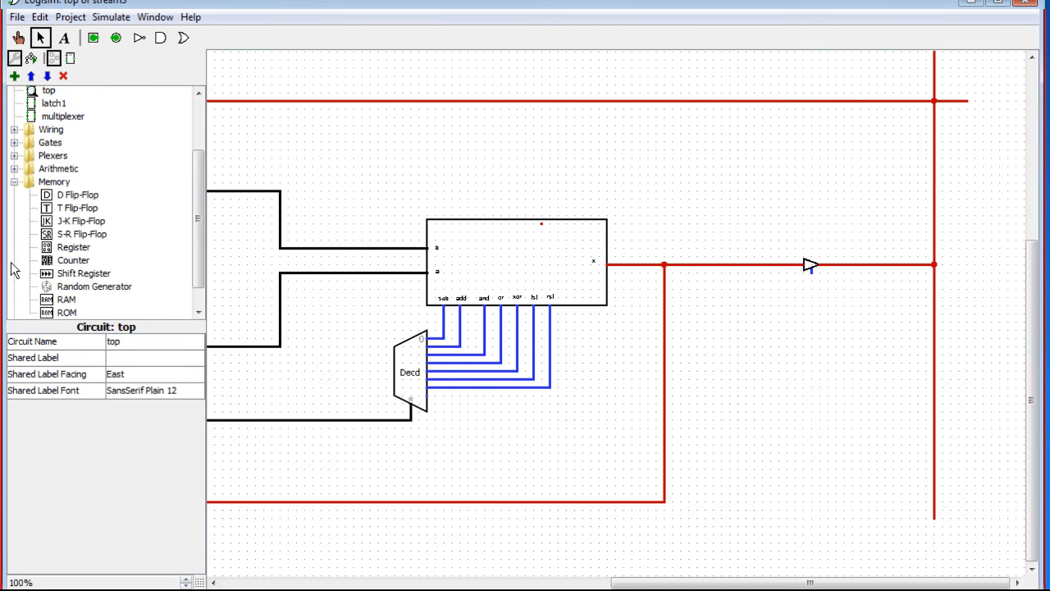
click(66, 301)
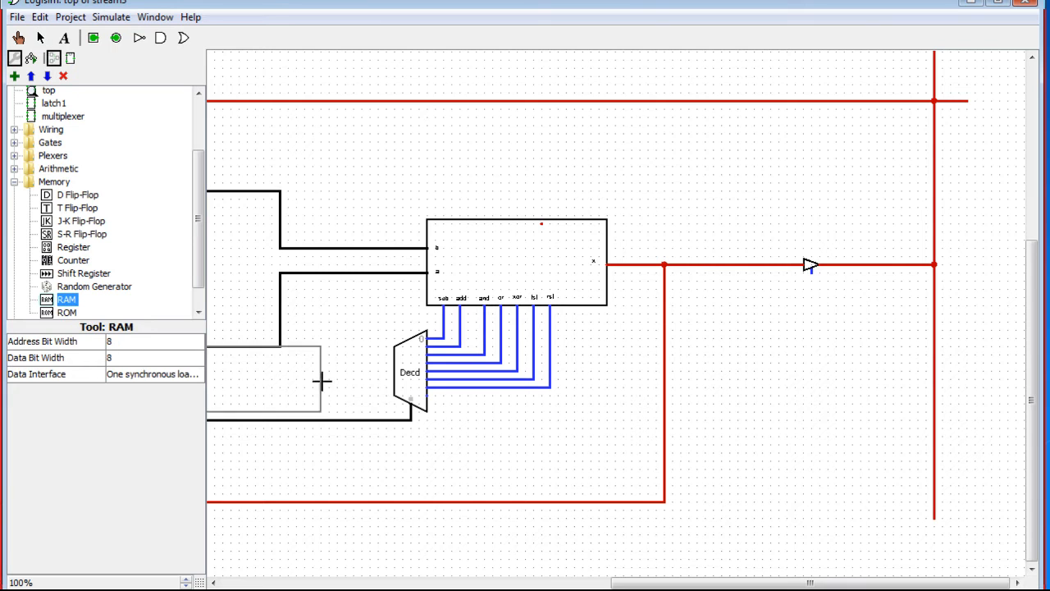
click(845, 555)
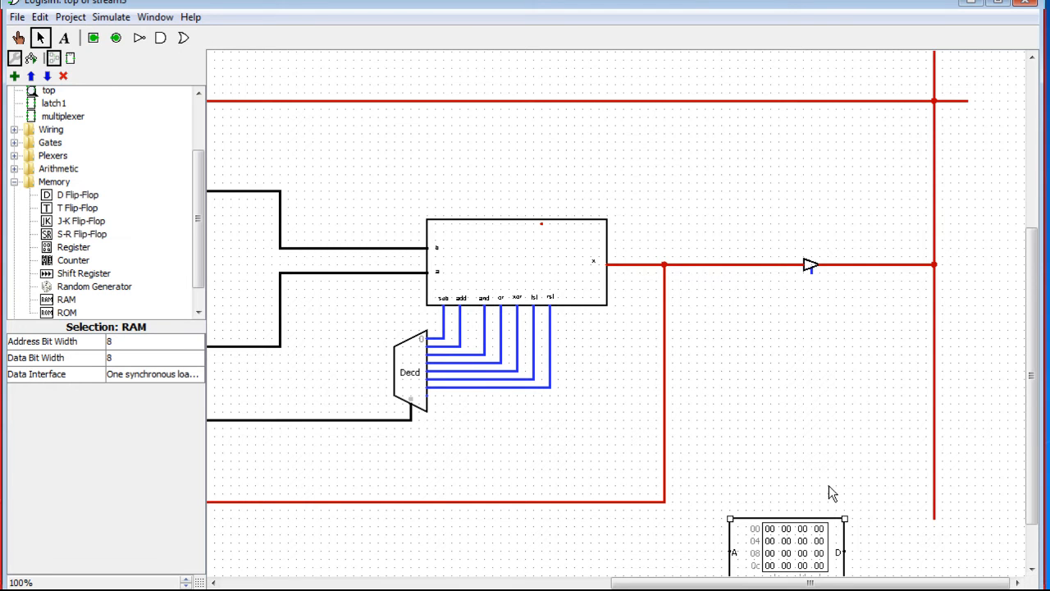
drag(1031, 459, 1031, 499)
drag(786, 481, 810, 497)
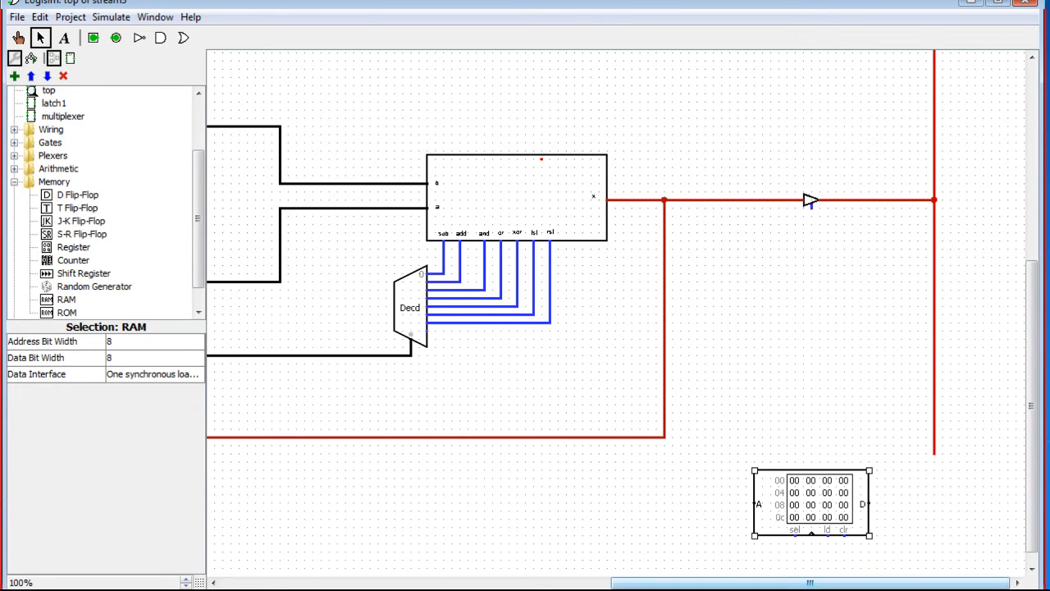
drag(833, 584, 712, 582)
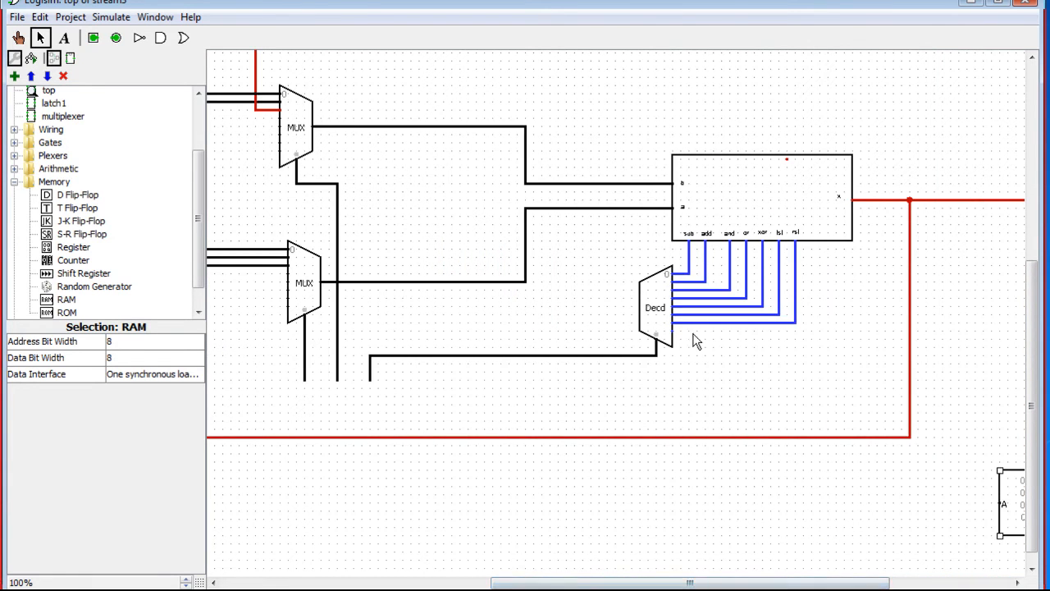
drag(1033, 430, 1034, 439)
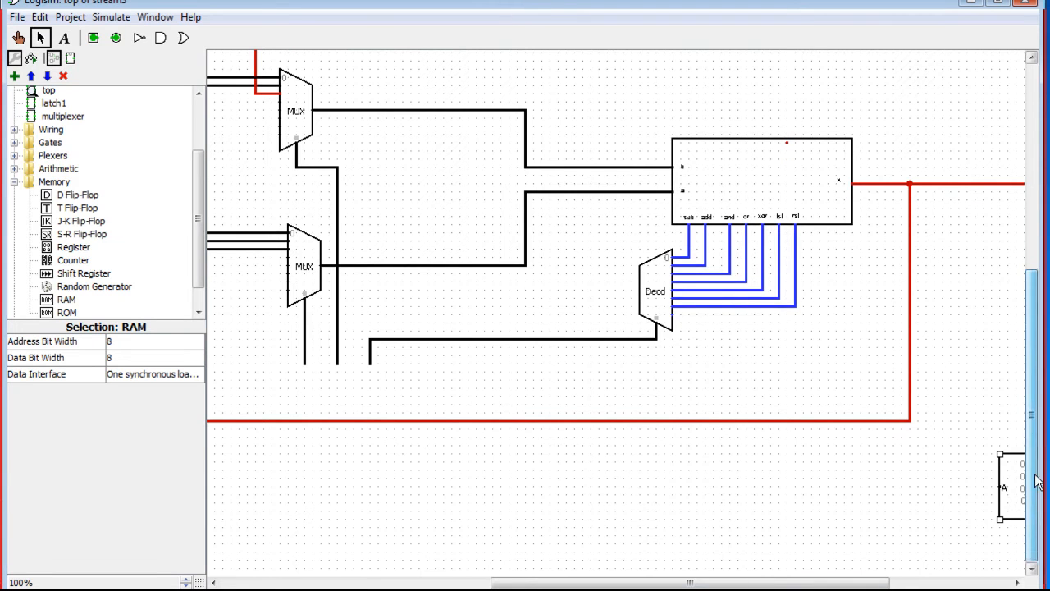
drag(813, 584, 879, 586)
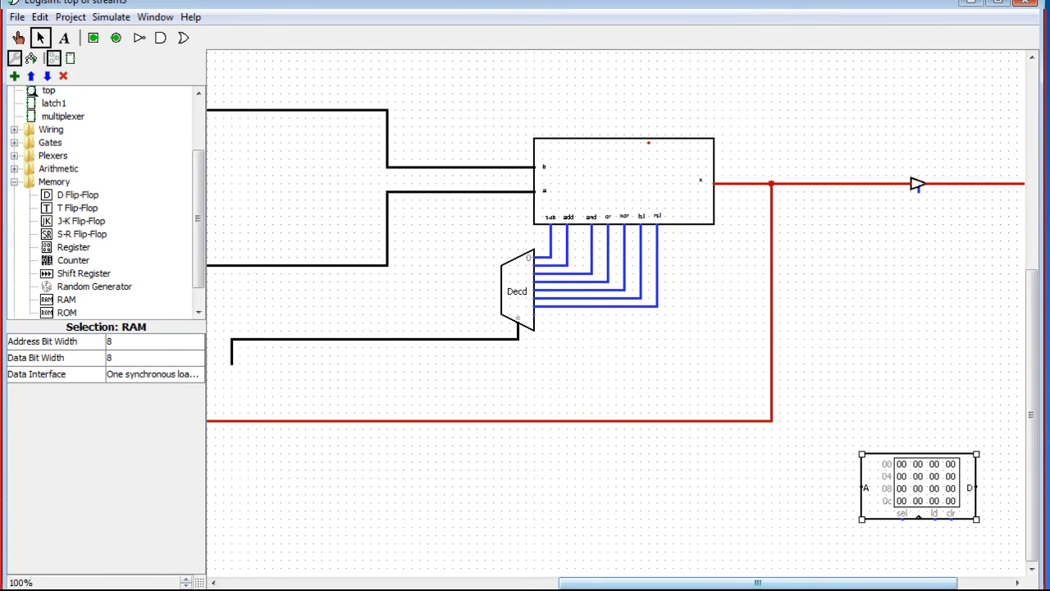
drag(657, 583, 549, 583)
drag(672, 585, 834, 585)
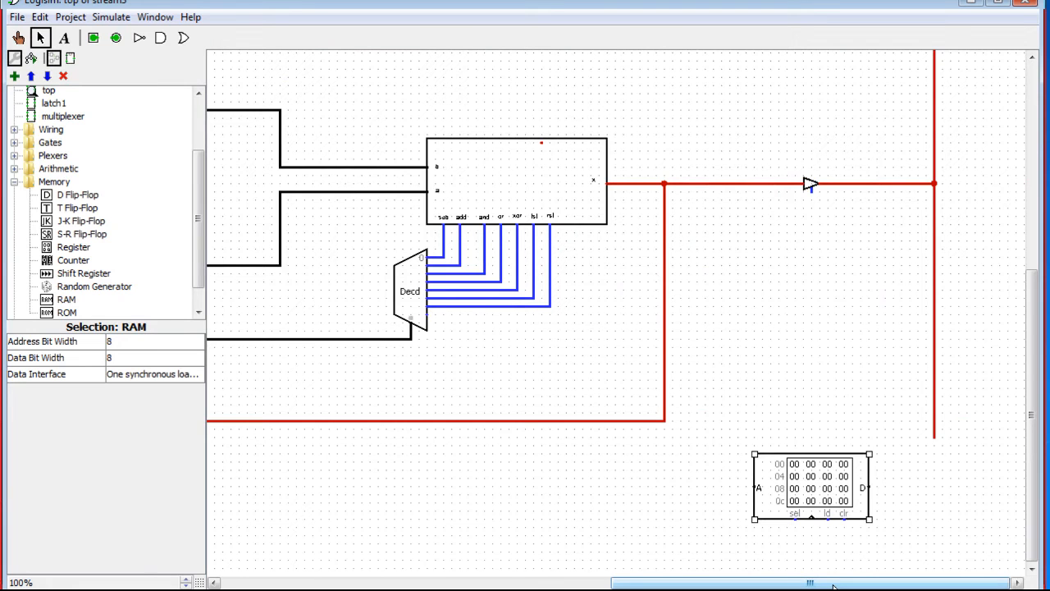
click(932, 477)
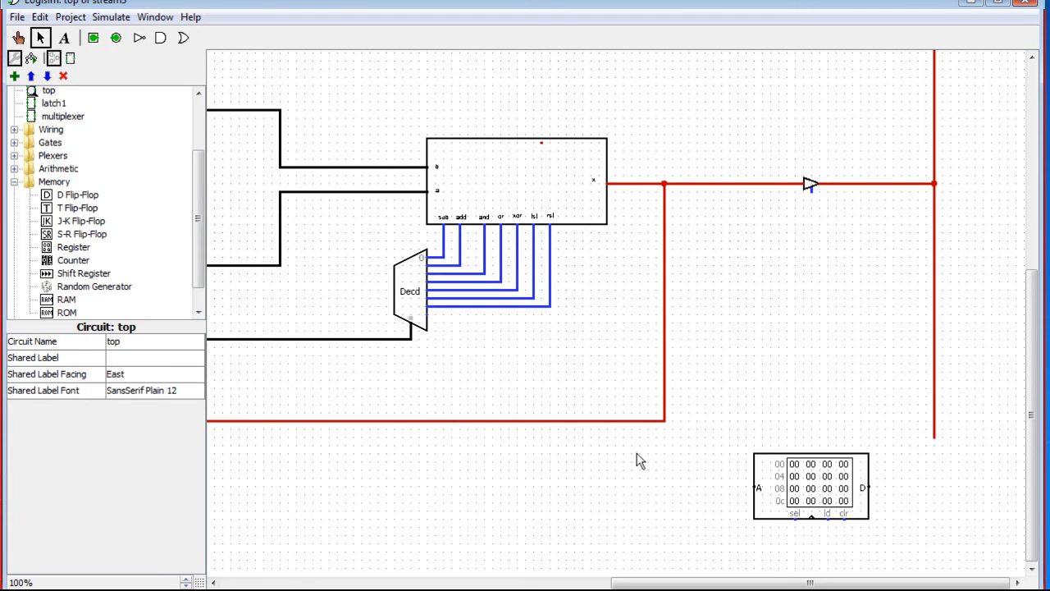
- Move the RAM further down, wire its D port to the vertical bus, and continue the bus below that junction
drag(812, 484, 785, 528)
scroll(1034, 454, down, 1)
scroll(1034, 454, down, 3)
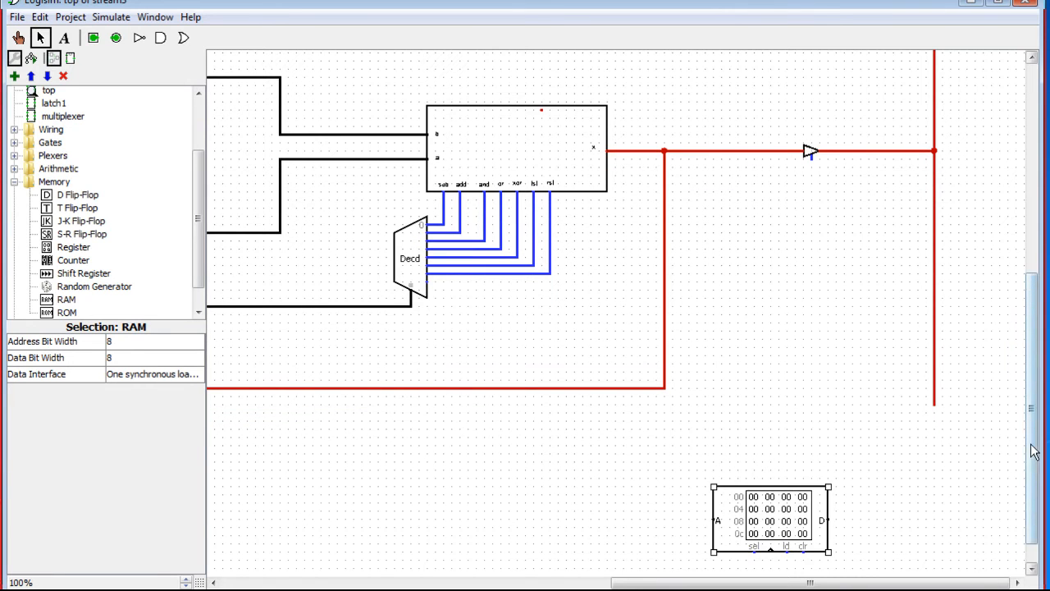
scroll(1033, 451, down, 4)
drag(829, 489, 935, 374)
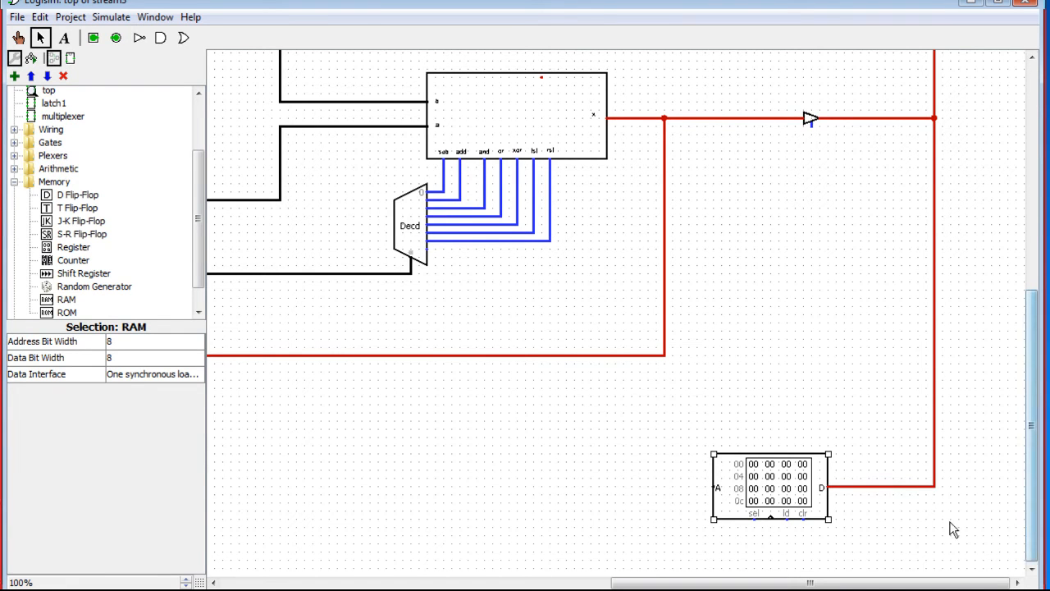
drag(934, 487, 934, 543)
mouse_move(1031, 498)
mouse_down()
mouse_move(1034, 456)
mouse_move(1033, 510)
mouse_up()
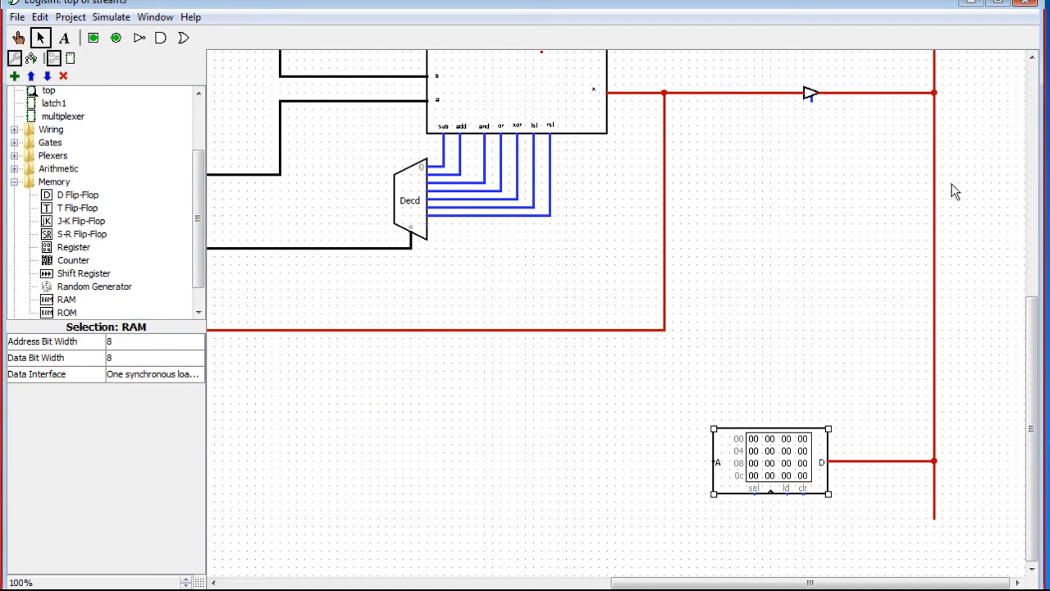
- Shift the RAM closer to the vertical bus and draw a free-ended wire outward from its A input
drag(788, 460, 820, 458)
drag(746, 461, 679, 461)
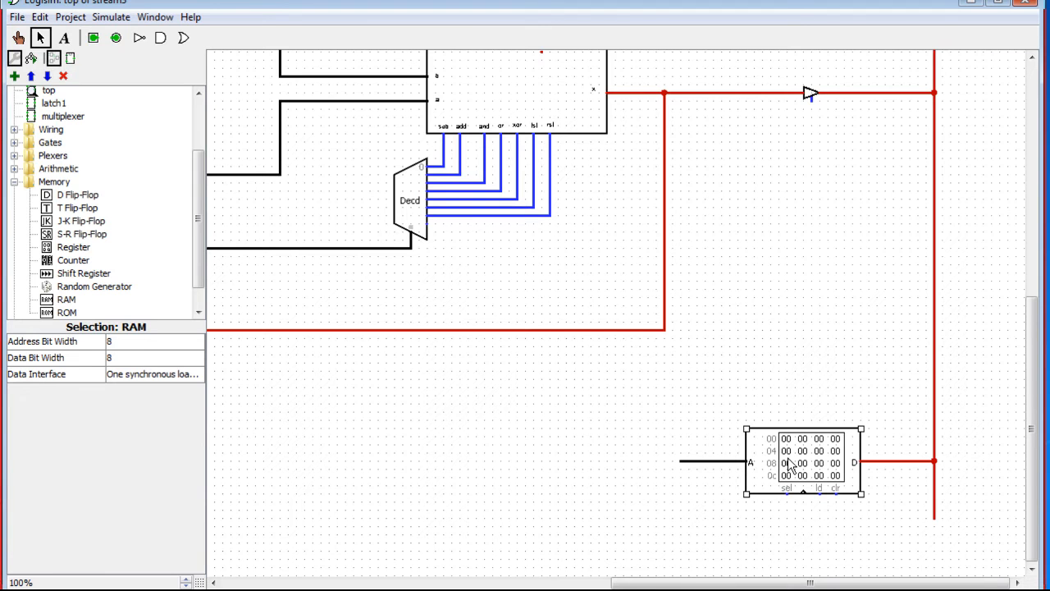
- Place a D Flip-Flop in line with the RAM's address wire, leaving a gap before the wire's free end
drag(801, 584, 762, 583)
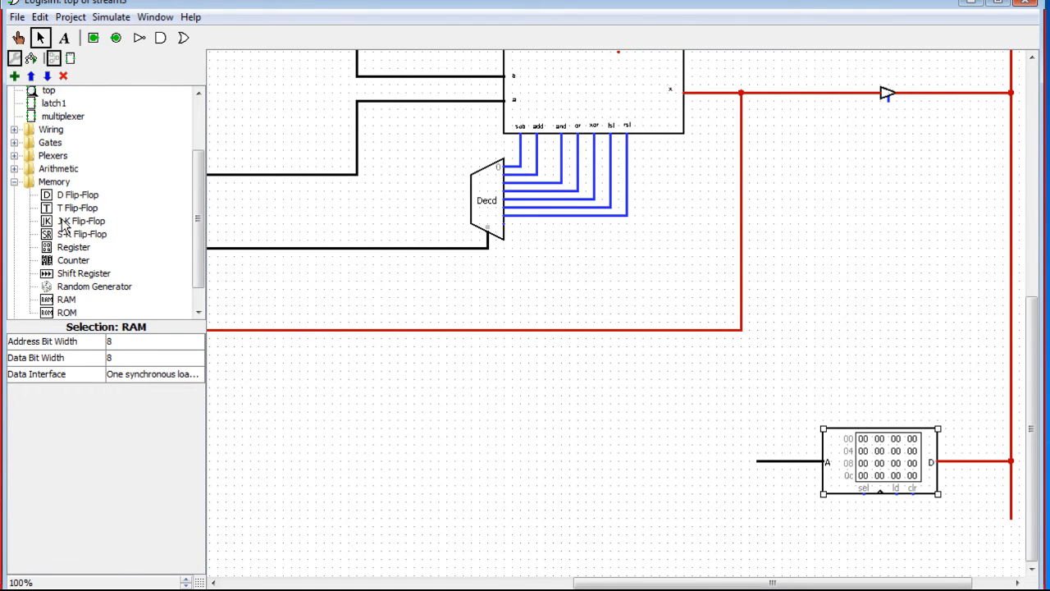
click(77, 194)
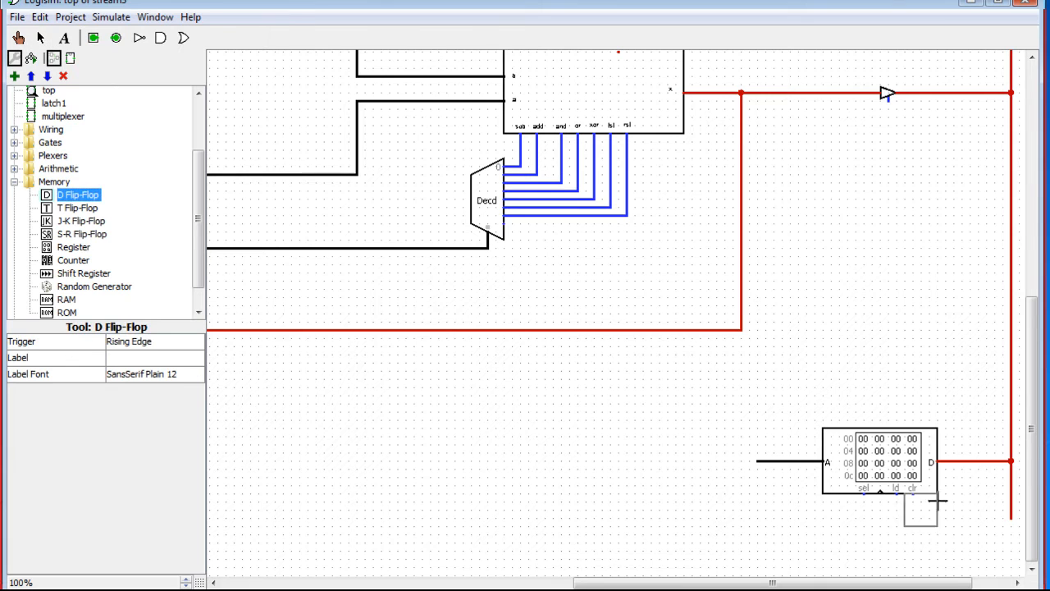
click(675, 461)
drag(671, 477, 662, 470)
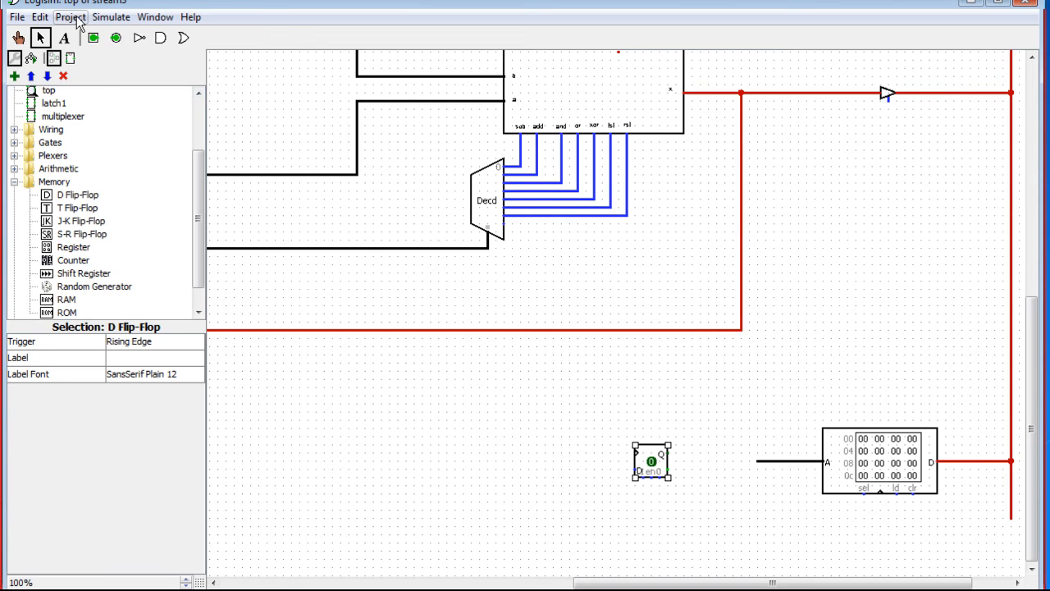
- Add a new circuit named counter to the project
click(63, 21)
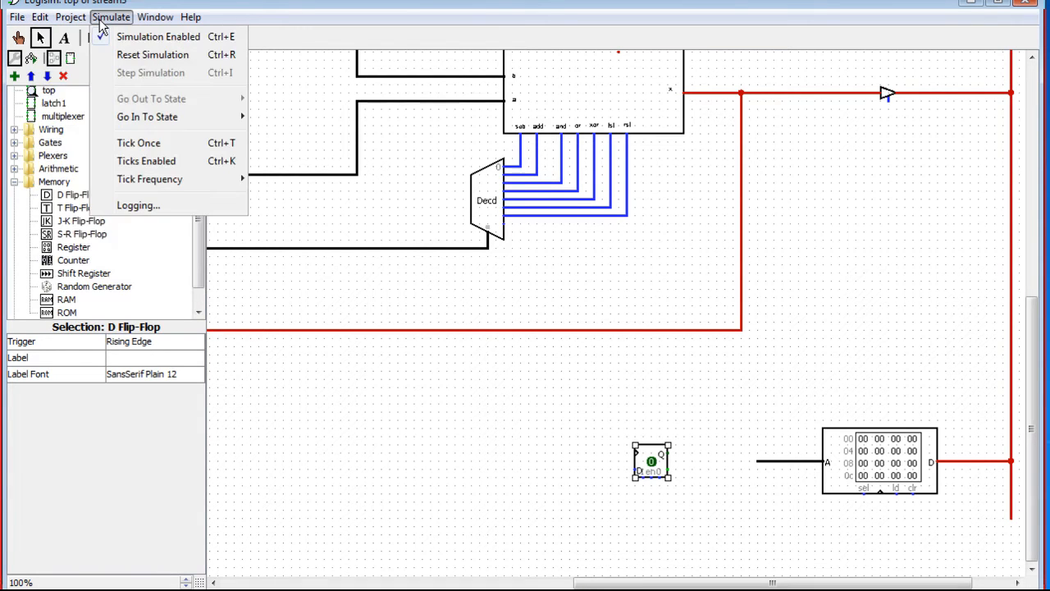
click(88, 38)
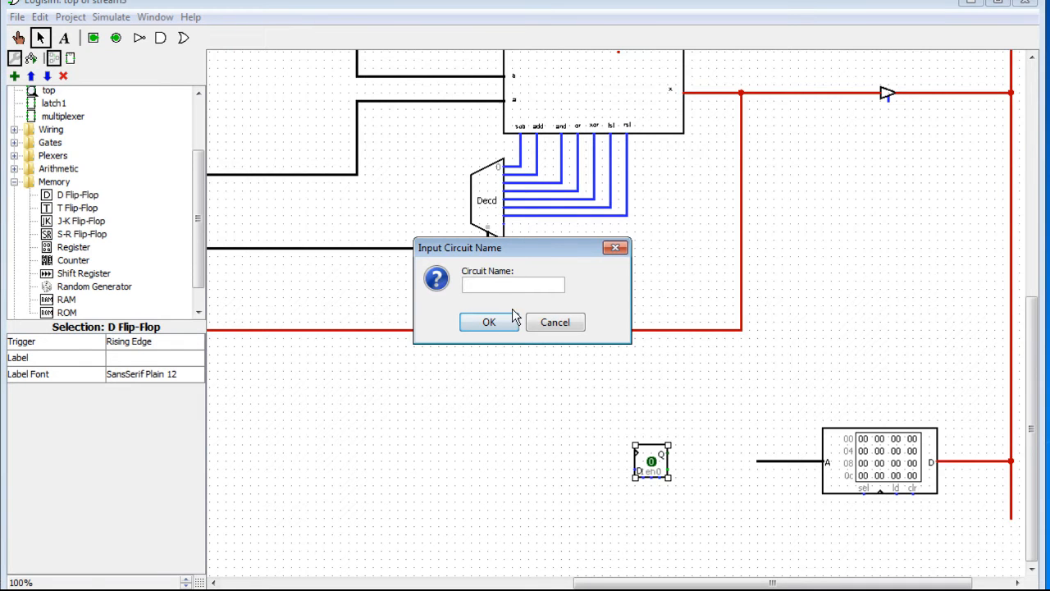
text(counter)
click(486, 323)
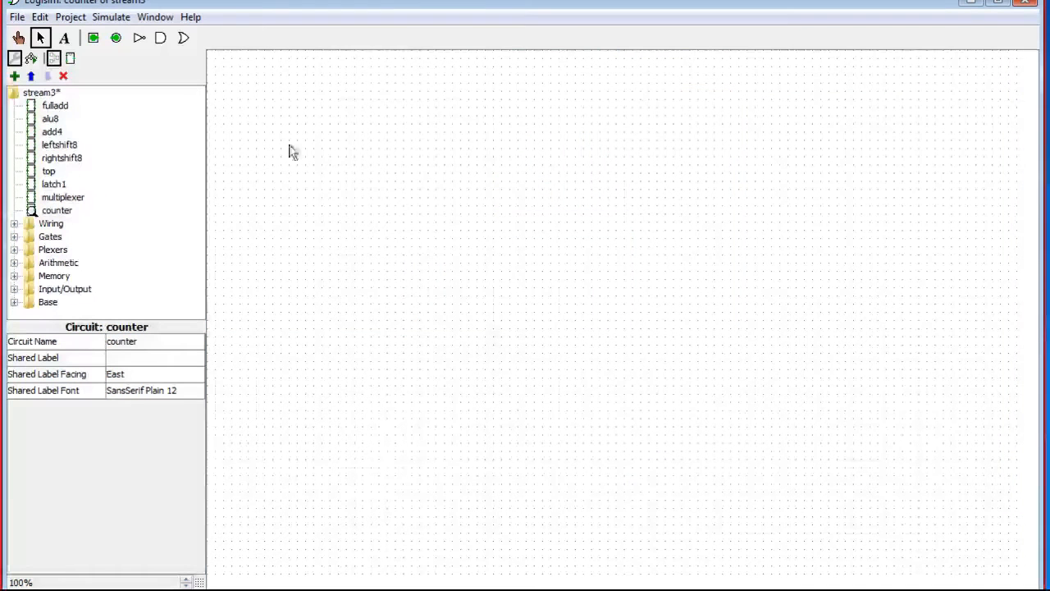
- Place a D Flip-Flop near the middle of the empty counter canvas and nudge it slightly upward
click(14, 276)
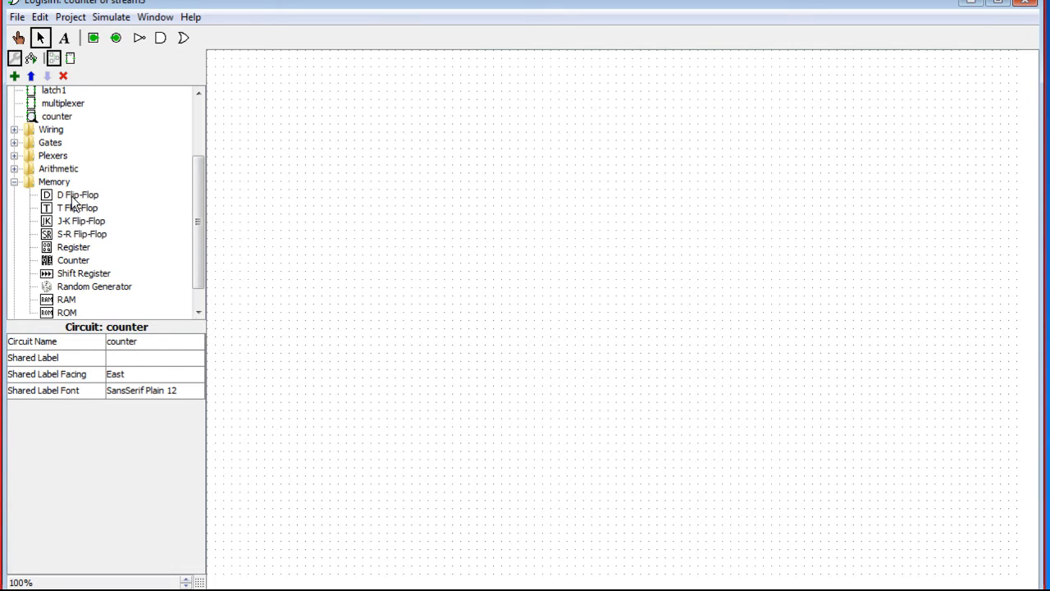
click(72, 195)
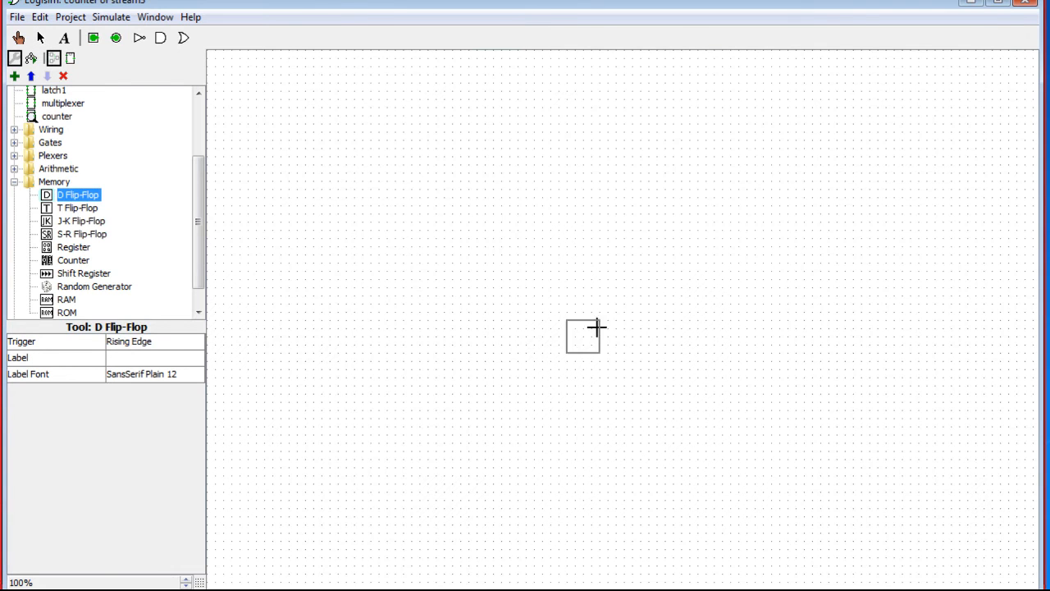
click(568, 274)
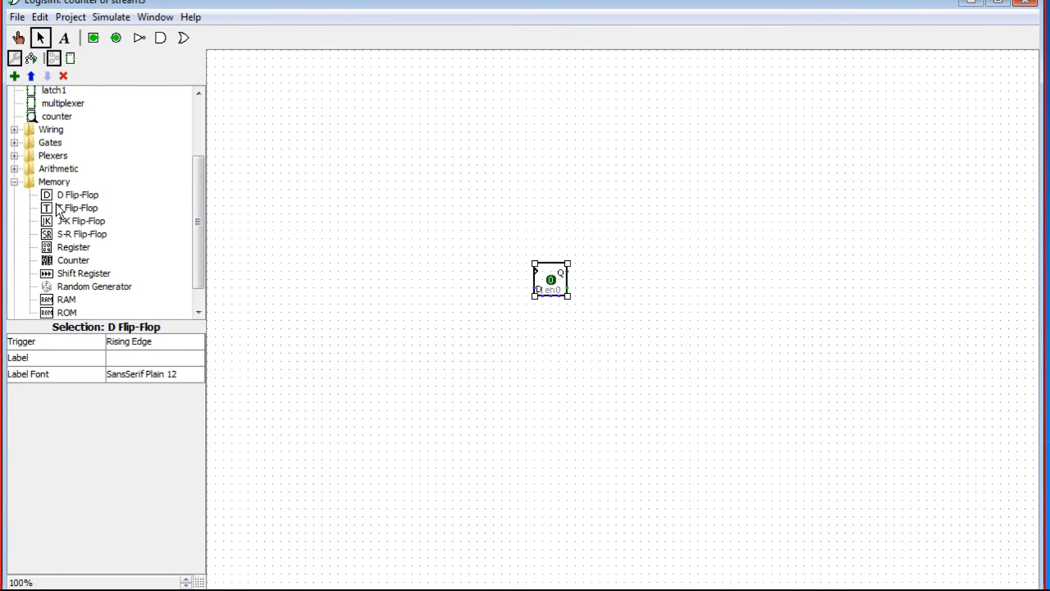
drag(548, 279, 547, 271)
- Place a west-facing multiplexer with 1 select bit and no enable input above the D Flip-Flop
drag(196, 236, 197, 226)
click(14, 197)
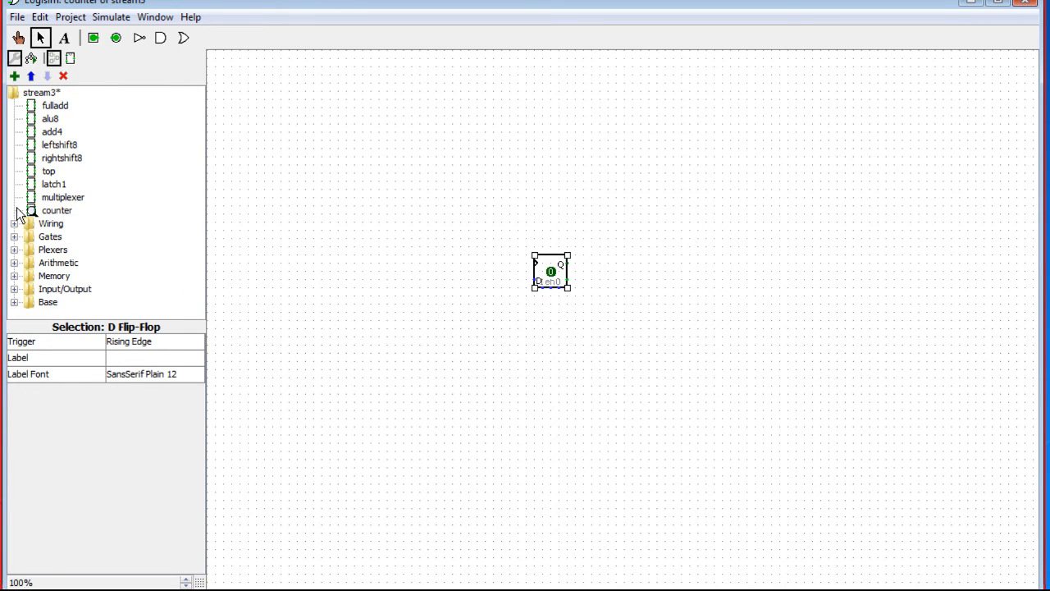
click(14, 249)
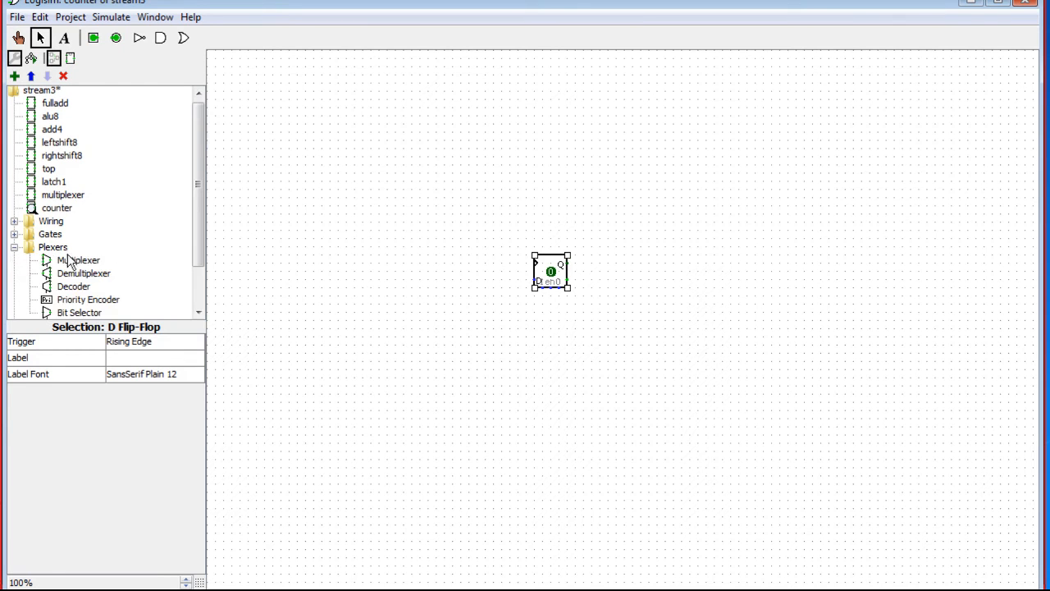
click(92, 263)
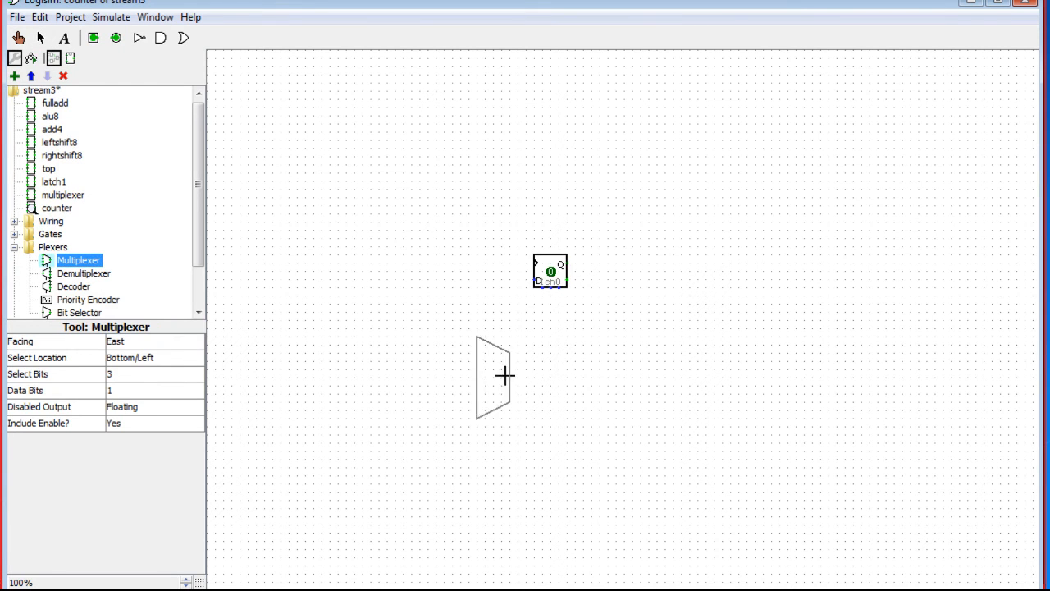
click(120, 376)
click(127, 388)
click(132, 426)
click(125, 452)
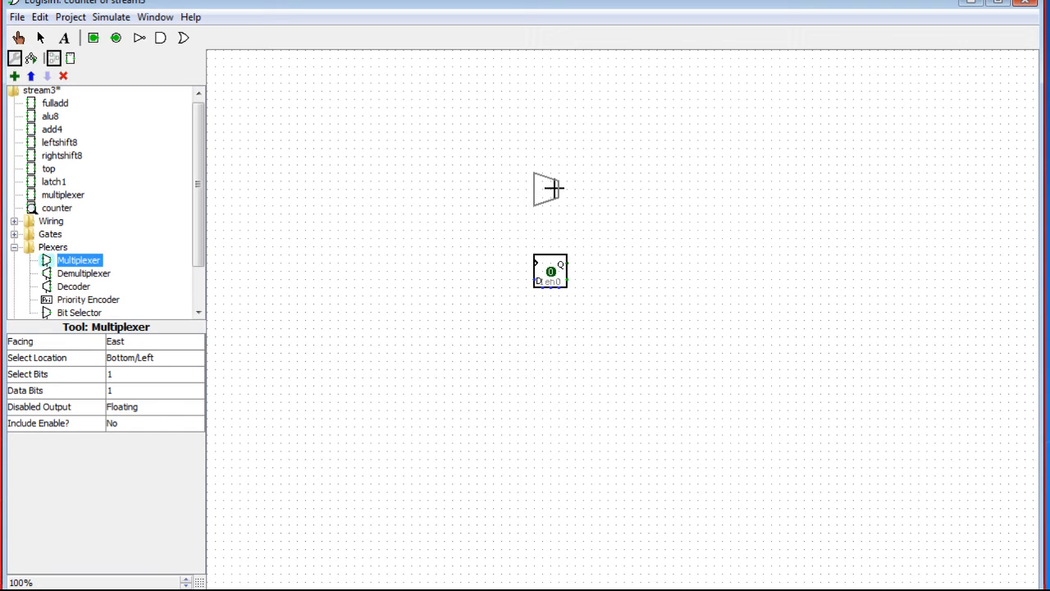
key(Left)
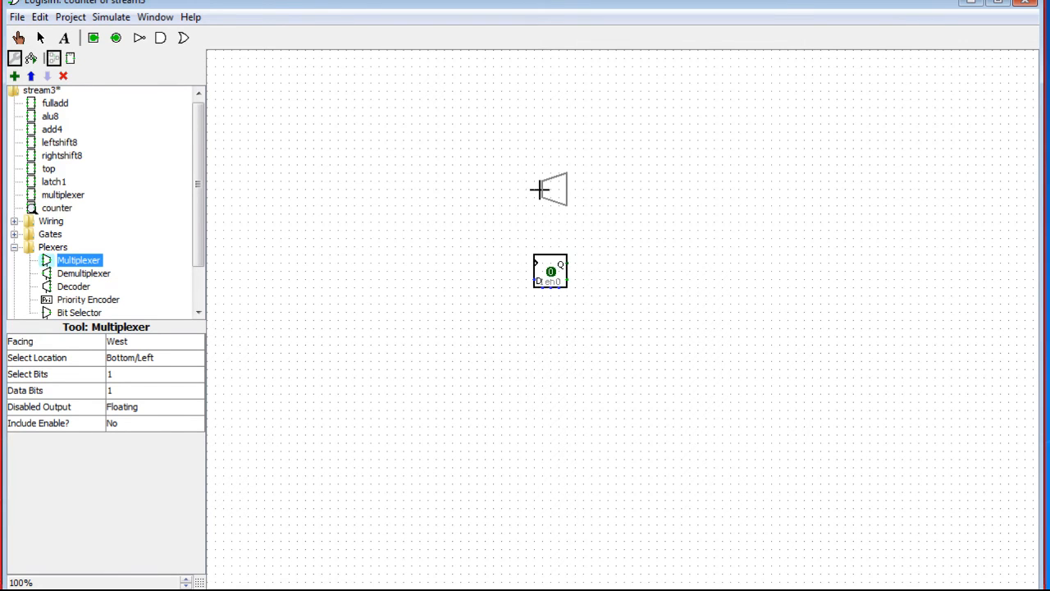
click(538, 189)
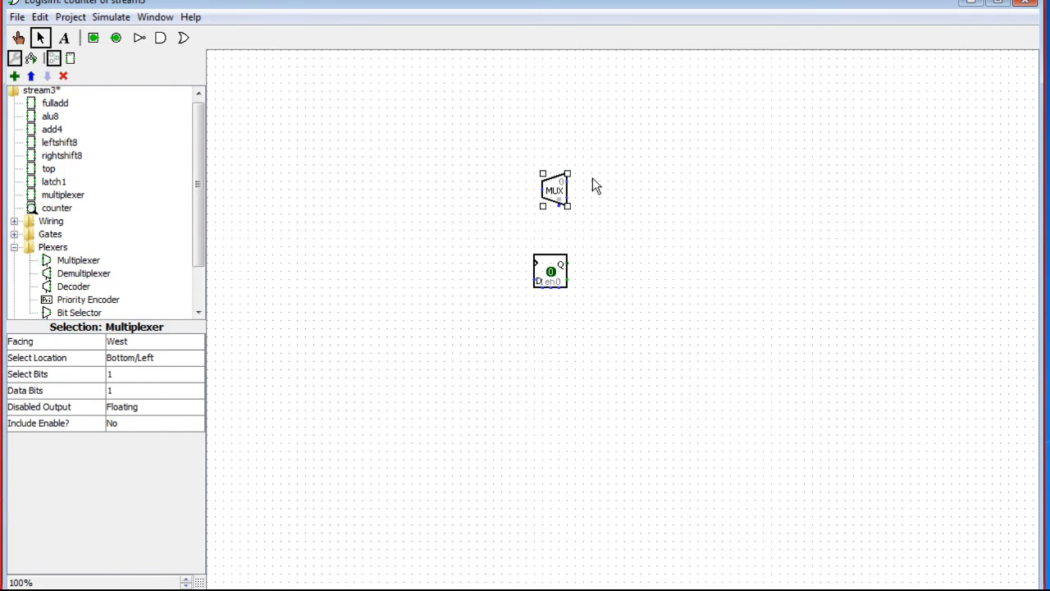
- Wire the flip-flop's Q output to the multiplexer's input side and set the multiplexer to 2 select bits
mouse_move(559, 198)
mouse_down()
mouse_move(548, 190)
mouse_move(585, 183)
mouse_move(585, 263)
mouse_move(568, 263)
mouse_move(591, 263)
mouse_move(567, 263)
mouse_up()
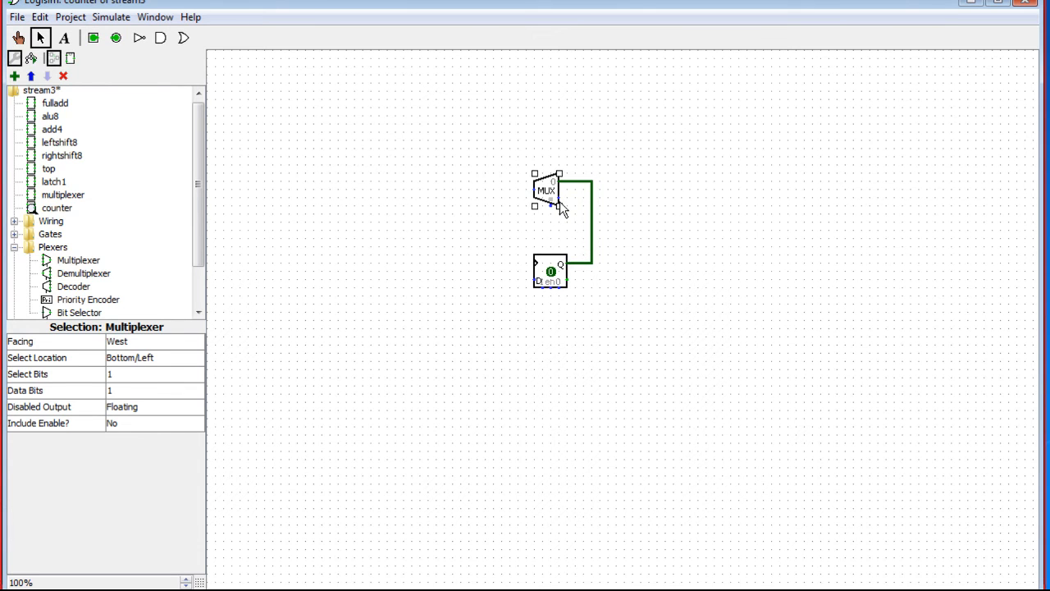
click(123, 374)
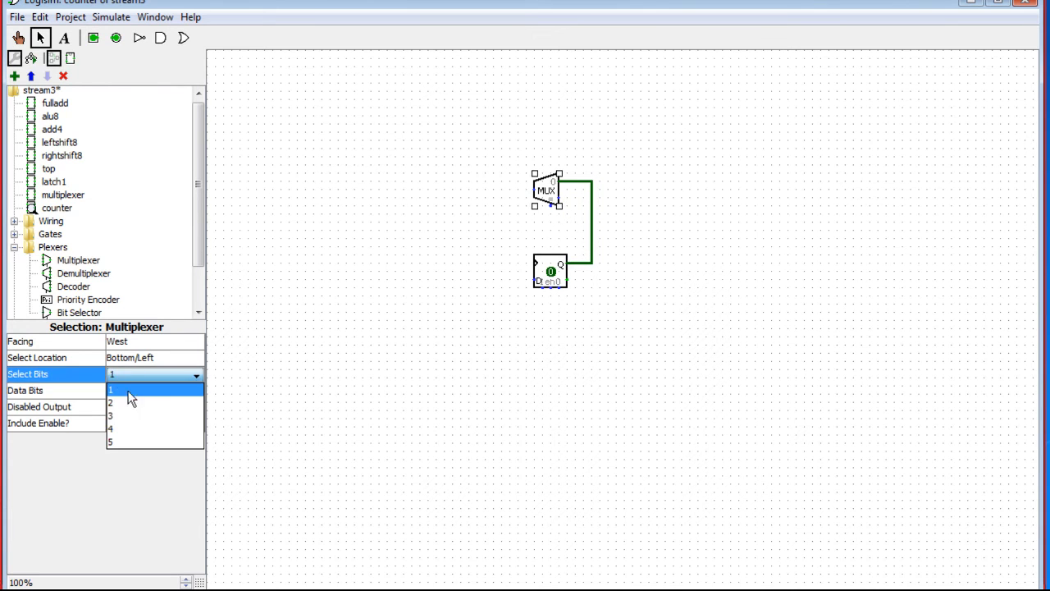
click(130, 402)
drag(554, 191, 546, 188)
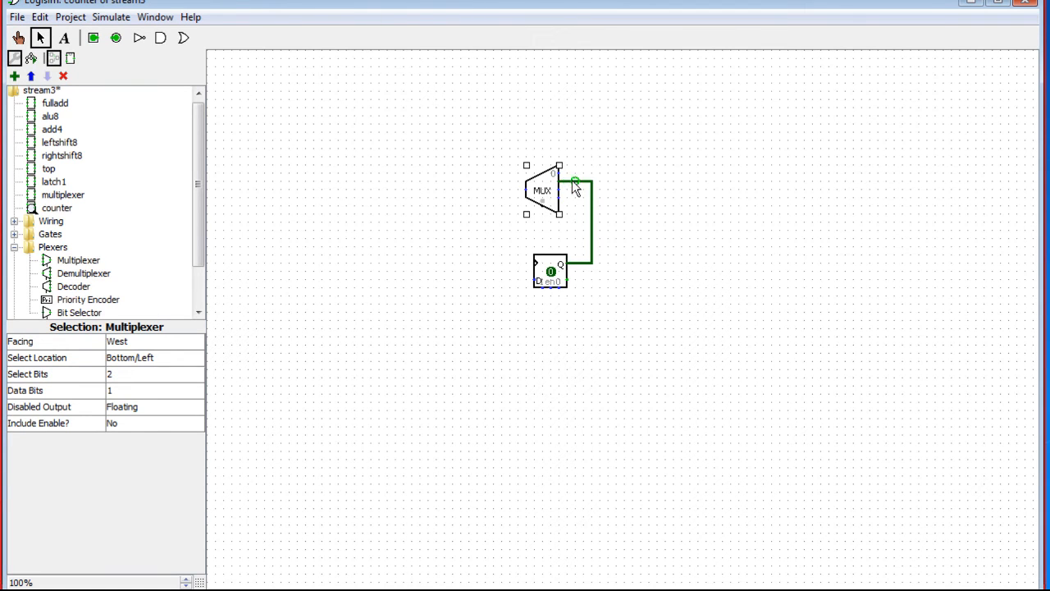
- Reroute the existing wire to link the flip-flop's inverted output to the multiplexer's third input, and wire Q to its fourth input
click(568, 180)
drag(572, 177, 575, 186)
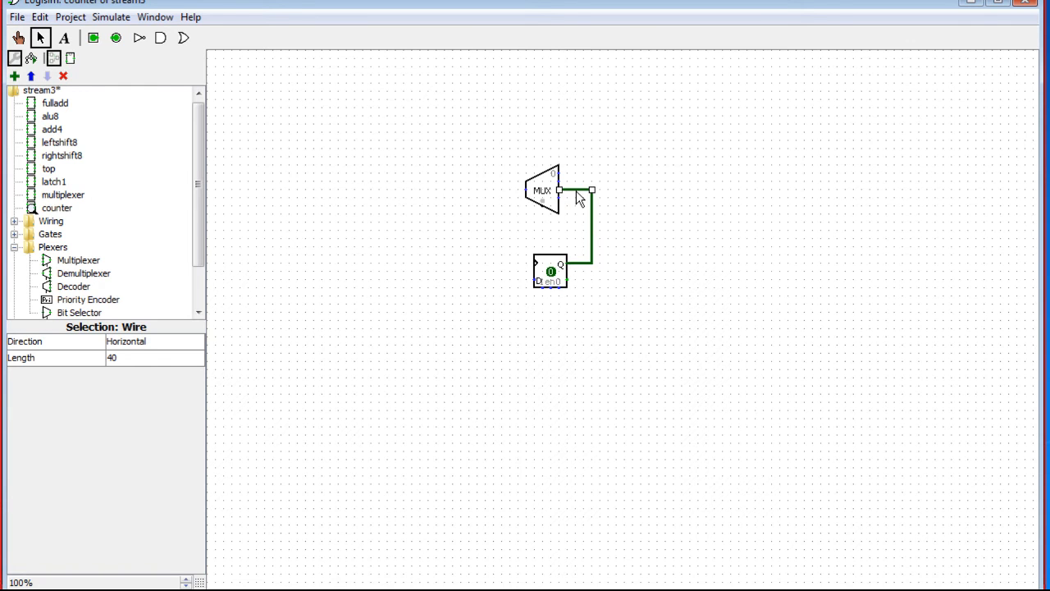
drag(583, 263, 579, 280)
mouse_move(560, 196)
mouse_down()
mouse_move(589, 206)
mouse_move(585, 277)
mouse_move(566, 263)
mouse_up()
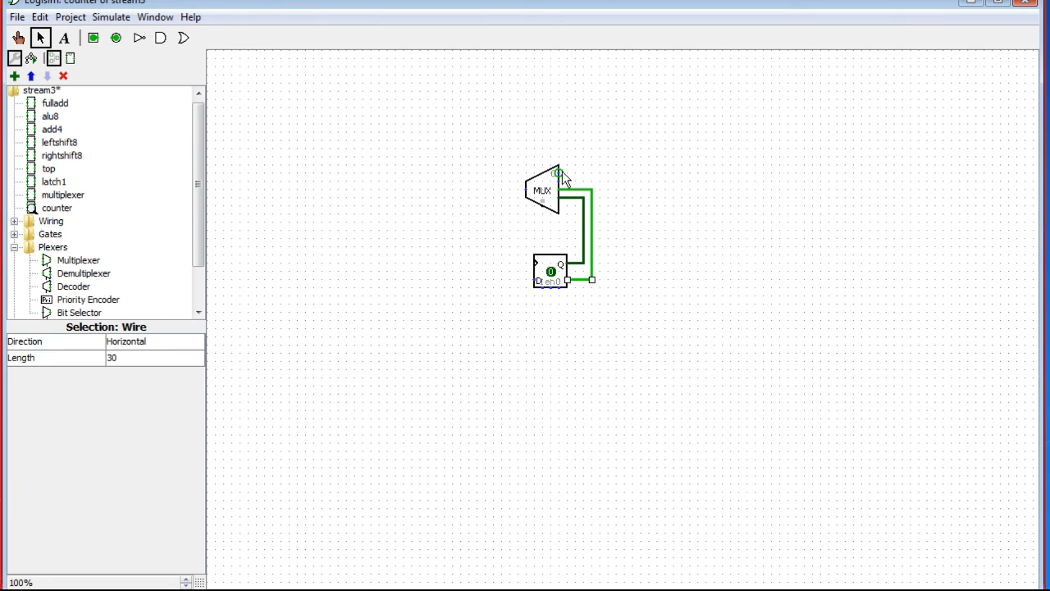
- Join the multiplexer's first two inputs on a free-ended wire and draw another free-ended wire from its select input
drag(562, 173, 468, 141)
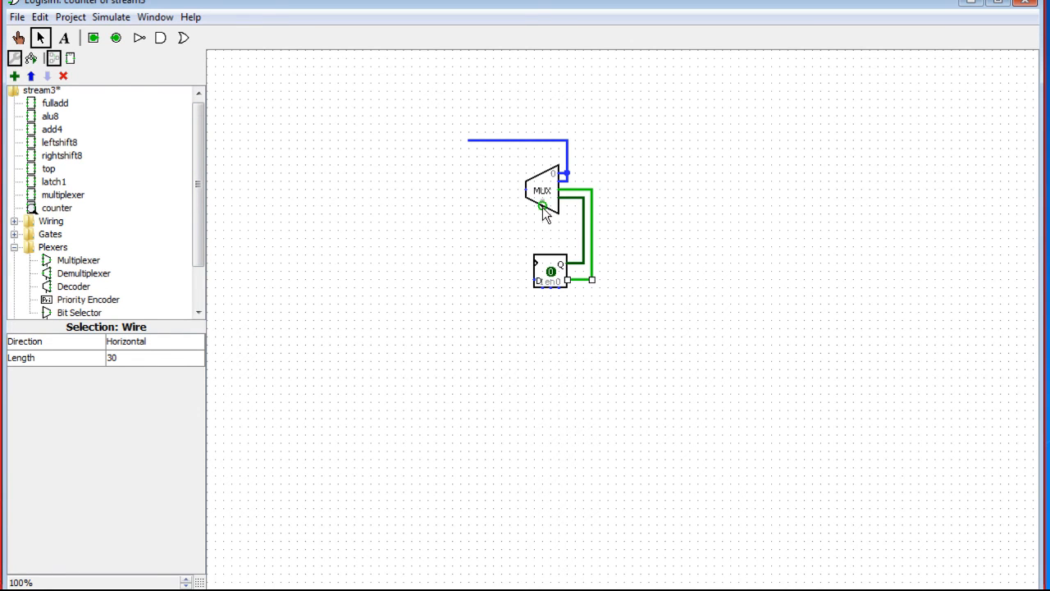
drag(542, 206, 491, 223)
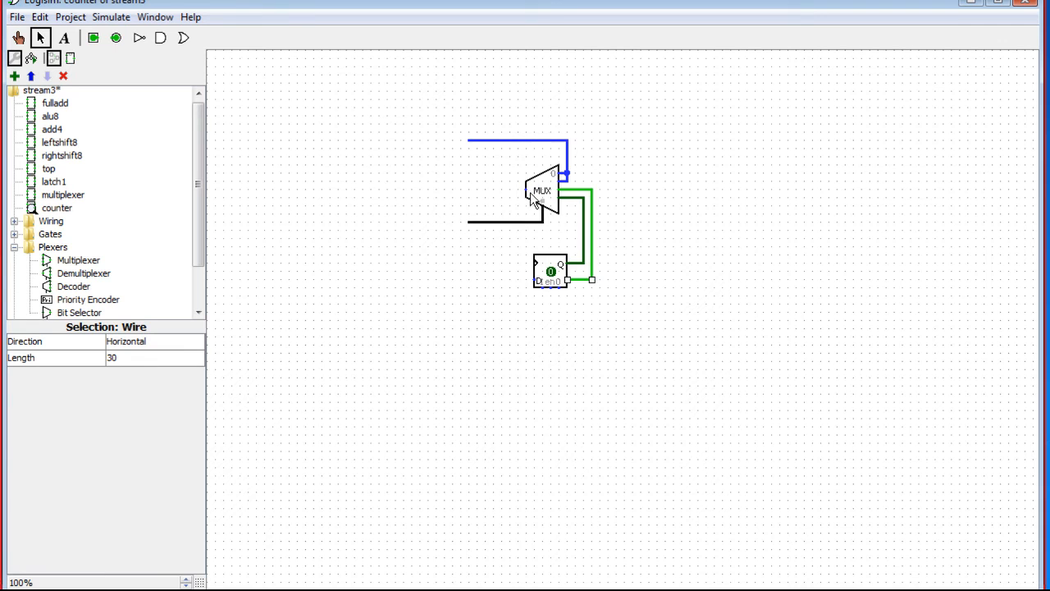
- Wire the multiplexer's output to the flip-flop's D input and draw a free-ended wire from the clock input
drag(527, 191, 534, 280)
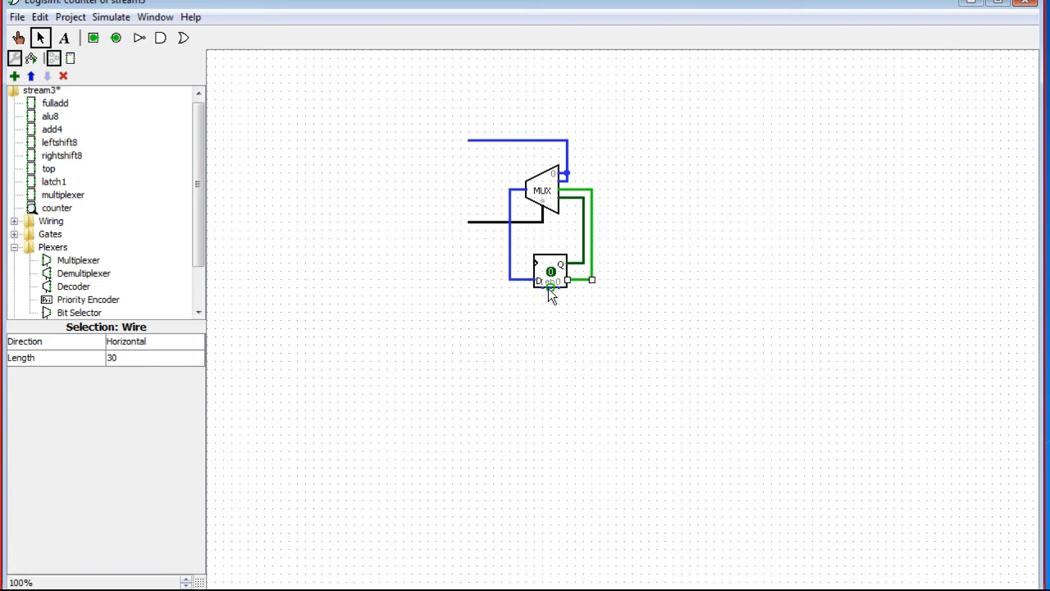
drag(550, 289, 528, 320)
drag(533, 263, 465, 262)
- Attach input pins to the free ends of the data, select and clock wires, giving the select pin 2 data bits
click(93, 38)
click(468, 141)
click(91, 38)
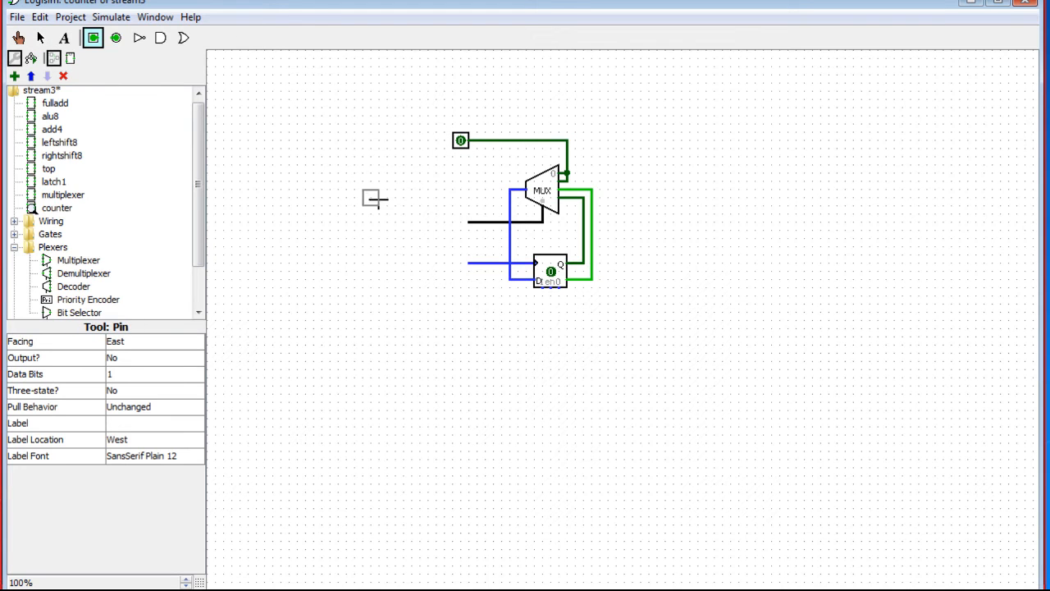
click(461, 223)
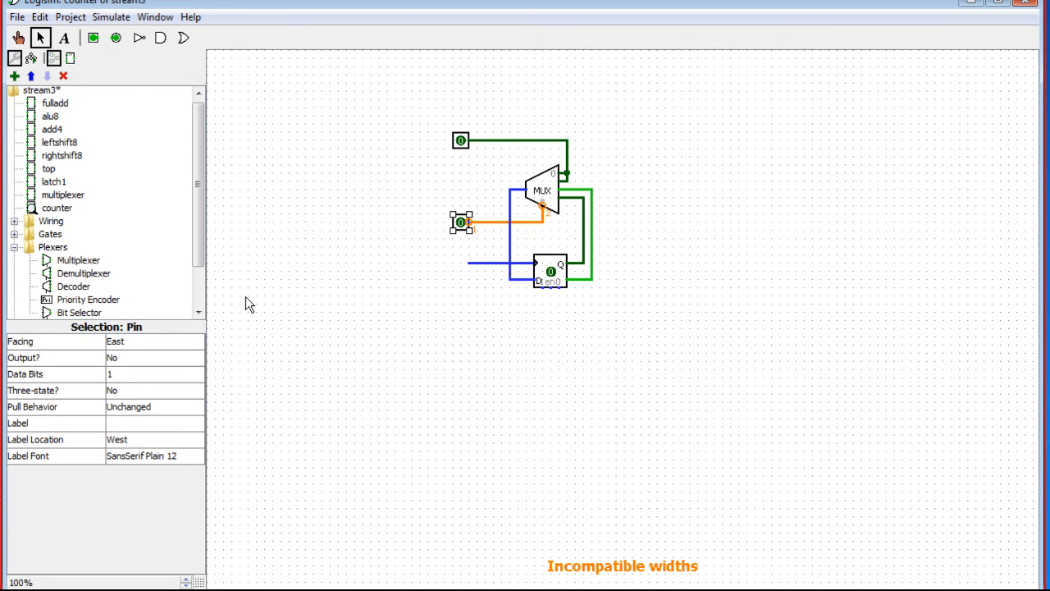
click(130, 375)
click(138, 399)
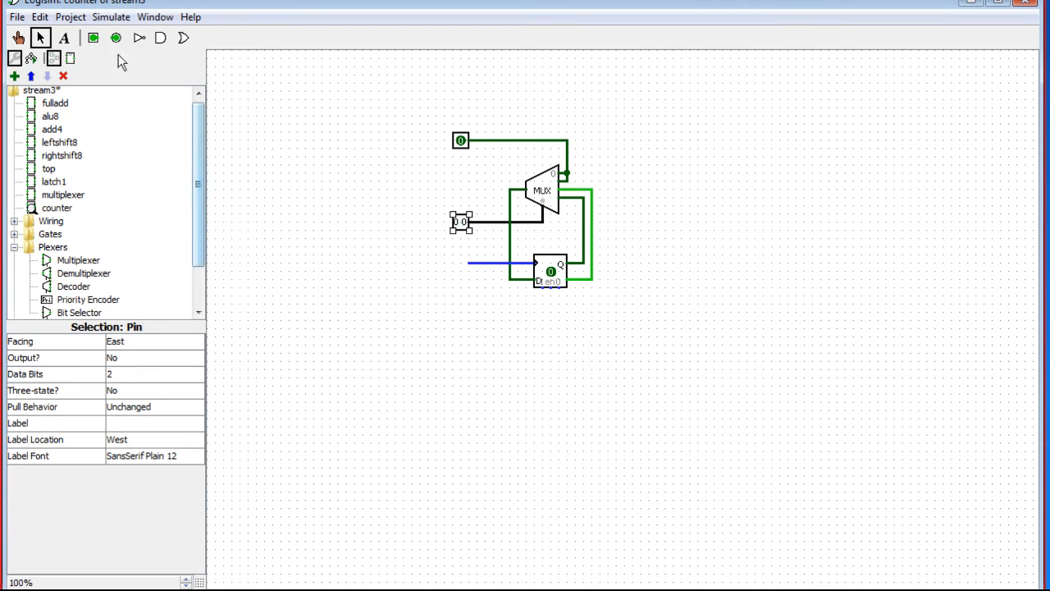
click(94, 38)
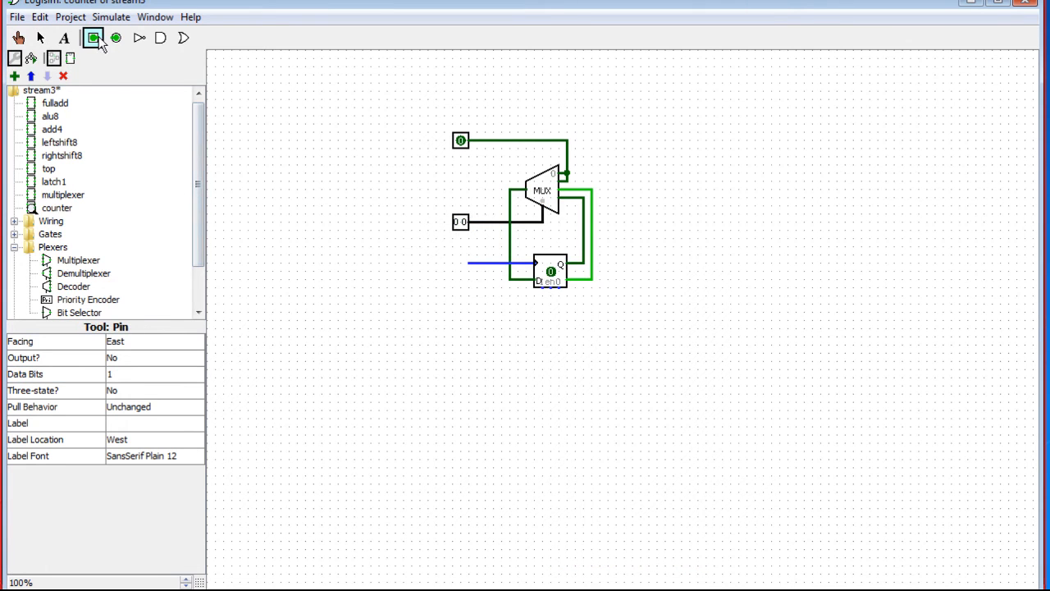
click(463, 263)
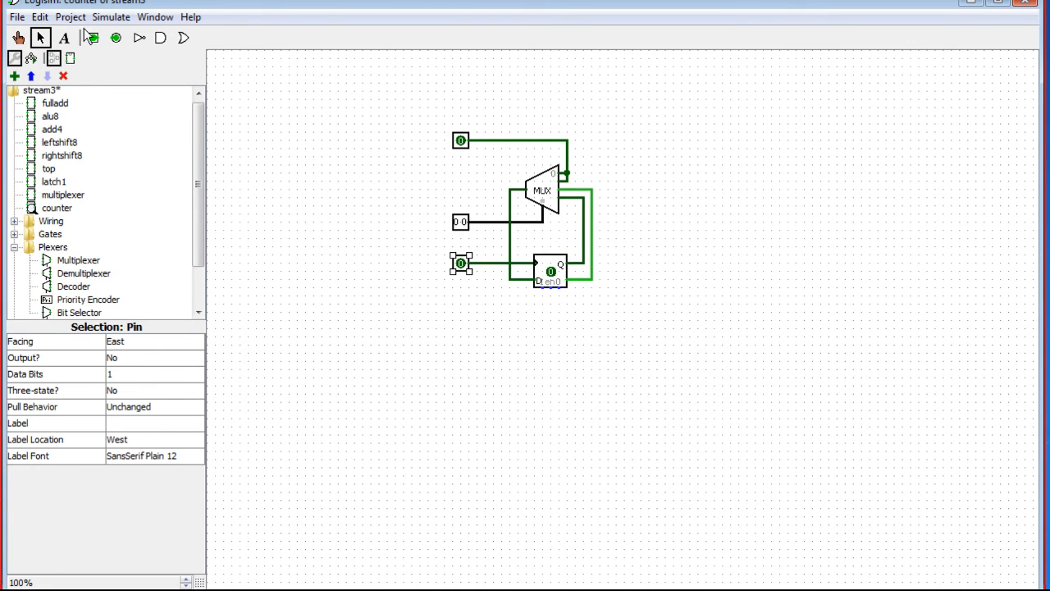
- Test the select pin at 10 and 00, and set the data pin to 1 with the select pin at 01
click(18, 38)
click(460, 230)
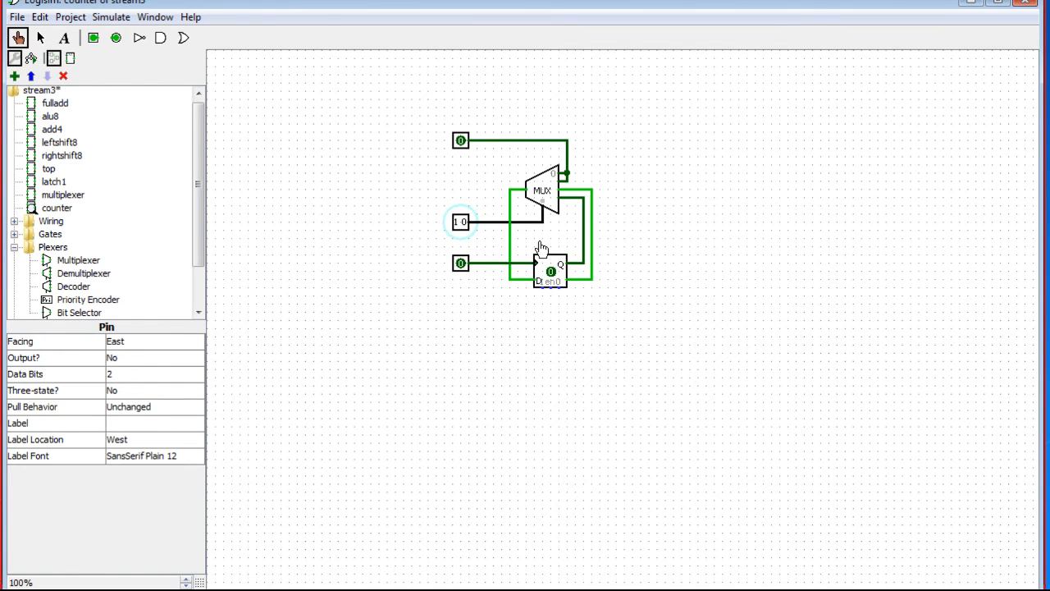
click(458, 227)
click(461, 143)
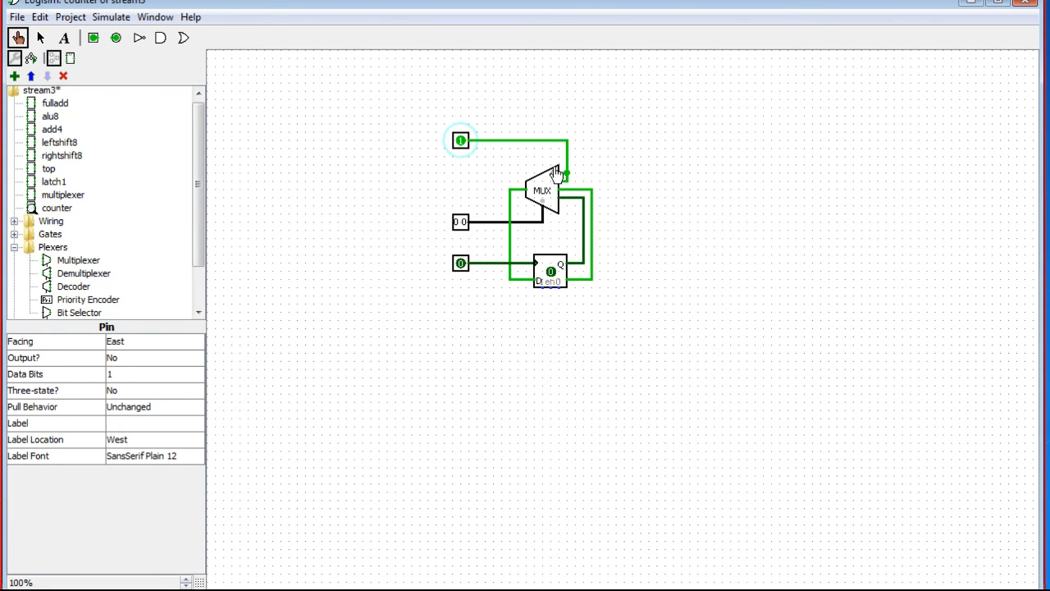
click(463, 225)
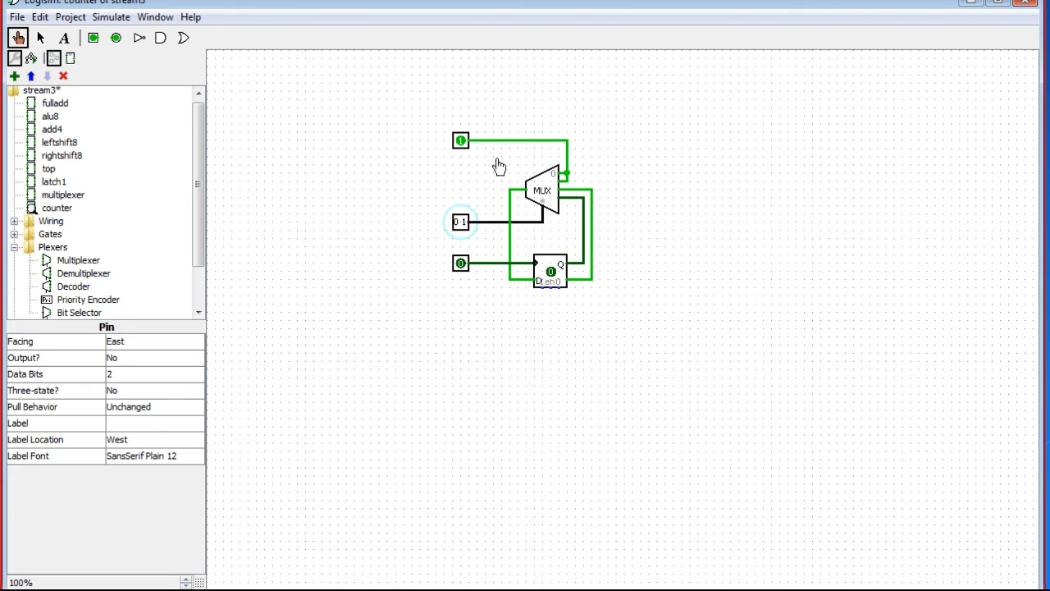
- Toggle the clock pin repeatedly to test the flip-flop, ending at 0, and set the select pin to 10
click(460, 264)
click(460, 264)
click(460, 265)
click(461, 266)
click(460, 265)
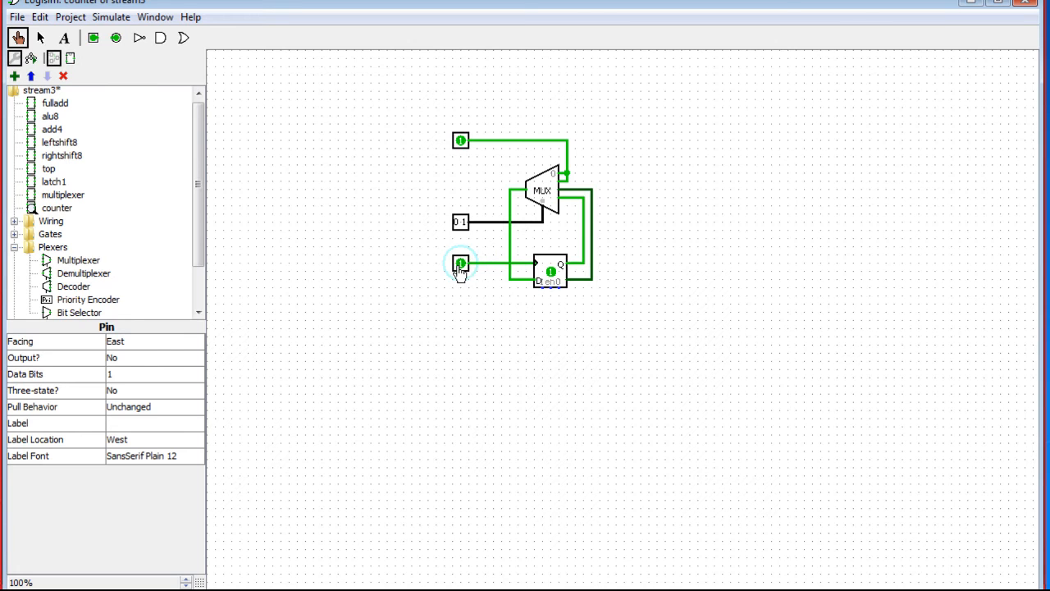
click(460, 261)
click(460, 223)
click(462, 223)
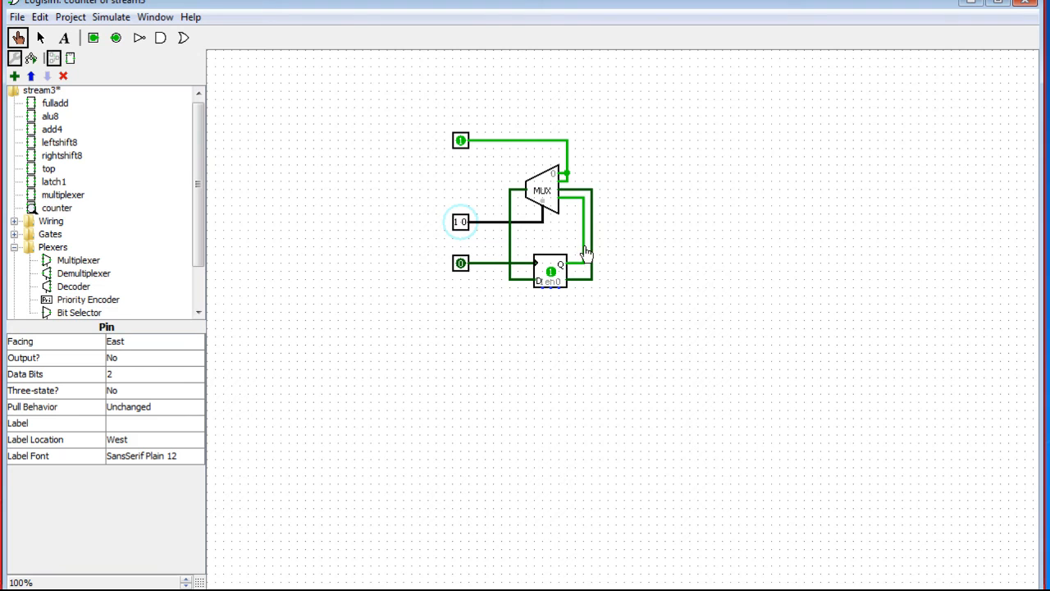
click(585, 252)
- Replace the flip-flop's two feedback wires with one from its inverted output to the multiplexer's last two inputs
click(42, 39)
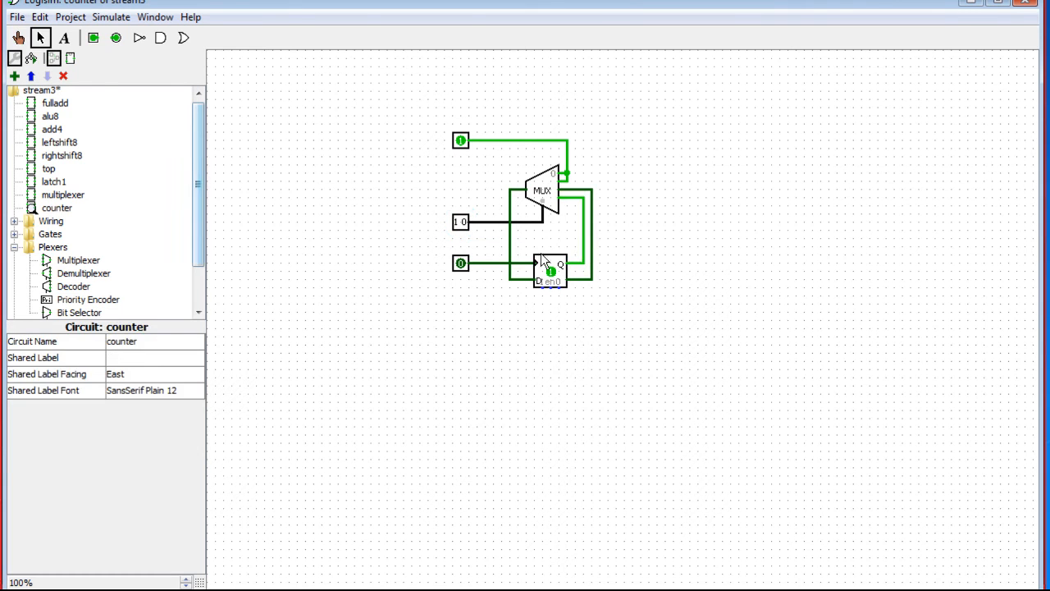
click(585, 247)
key(Delete)
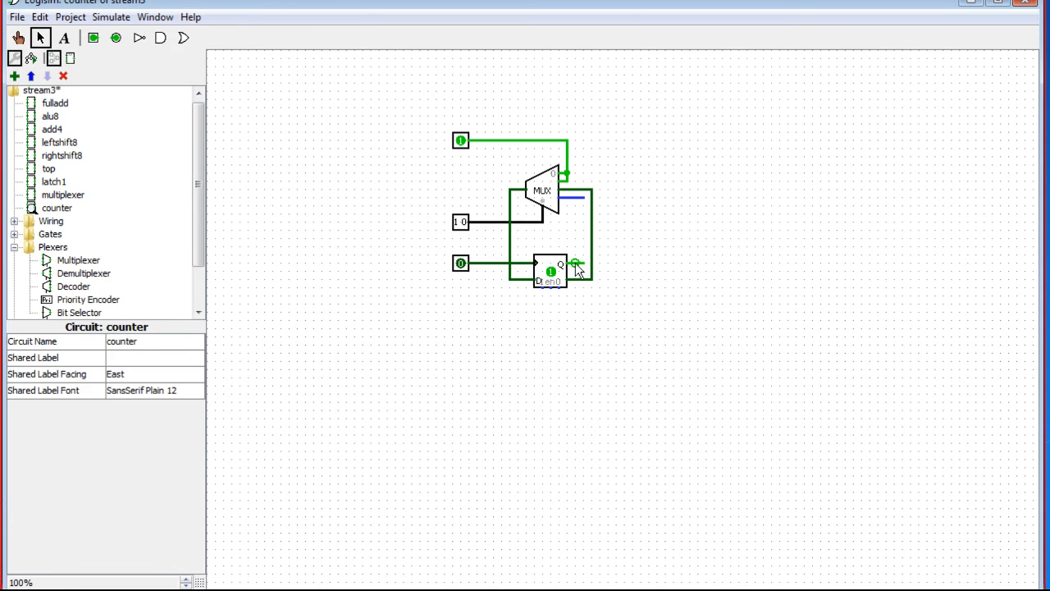
click(574, 199)
key(Delete)
click(593, 275)
key(Delete)
click(585, 279)
key(Delete)
click(581, 195)
key(Delete)
drag(566, 279, 574, 190)
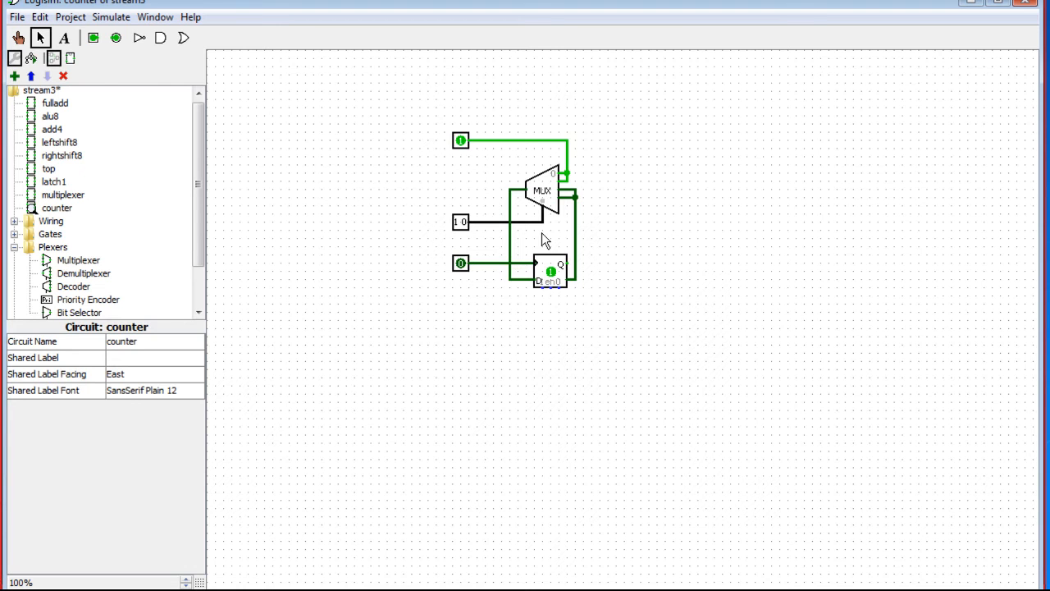
- Set the multiplexer's select bits to 1
click(546, 197)
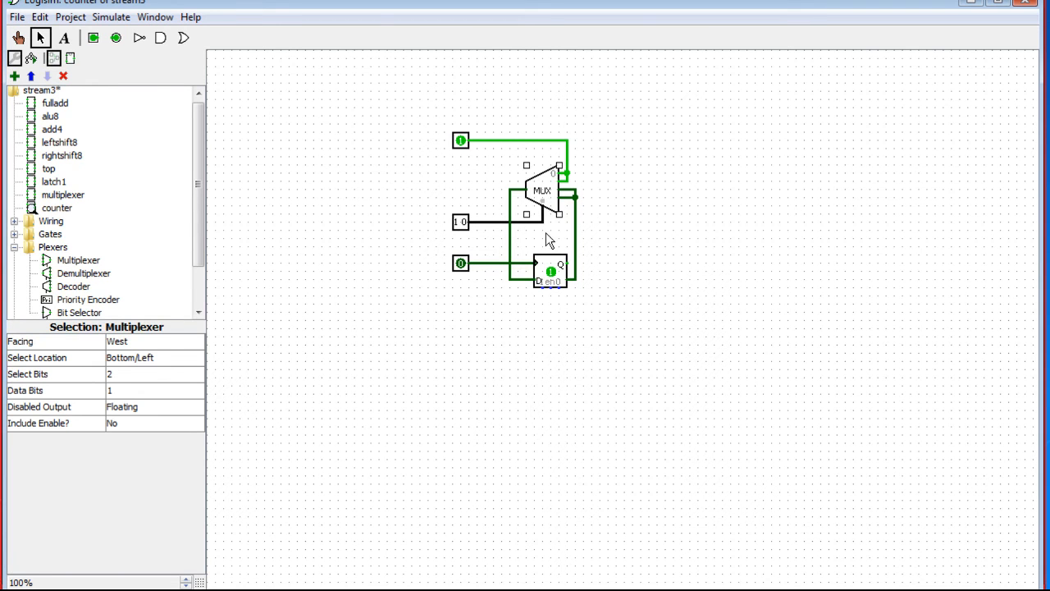
click(123, 376)
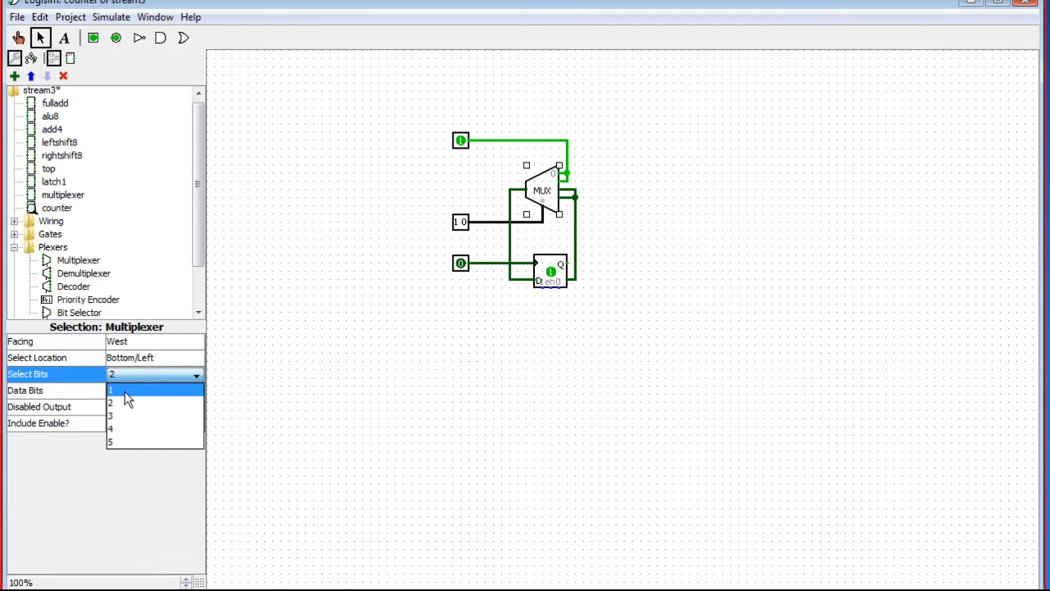
click(125, 391)
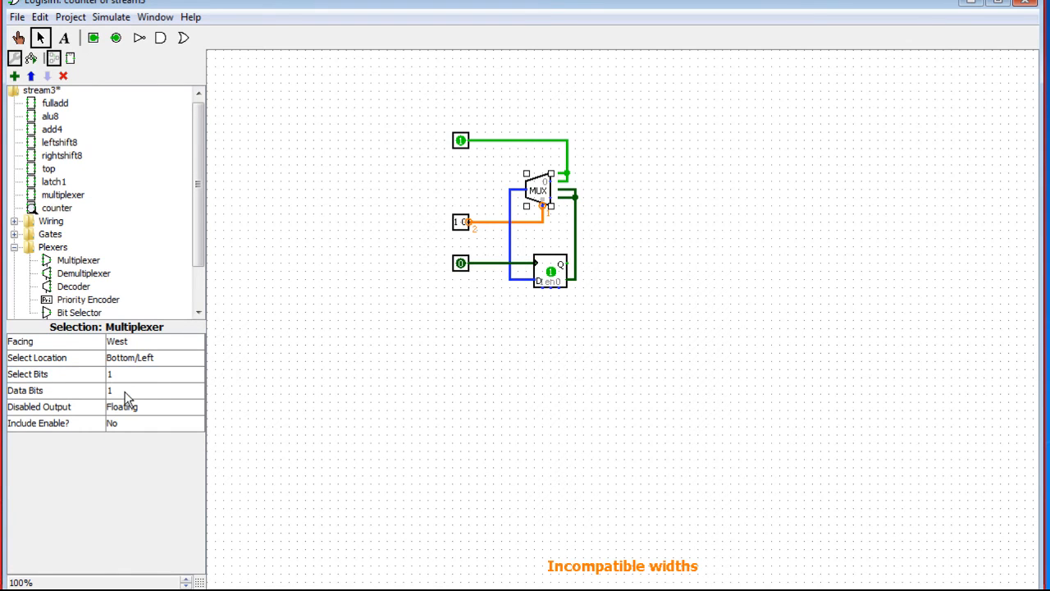
- Delete the surplus wire stubs beside the multiplexer and reconnect the data wire to its input 0
click(572, 195)
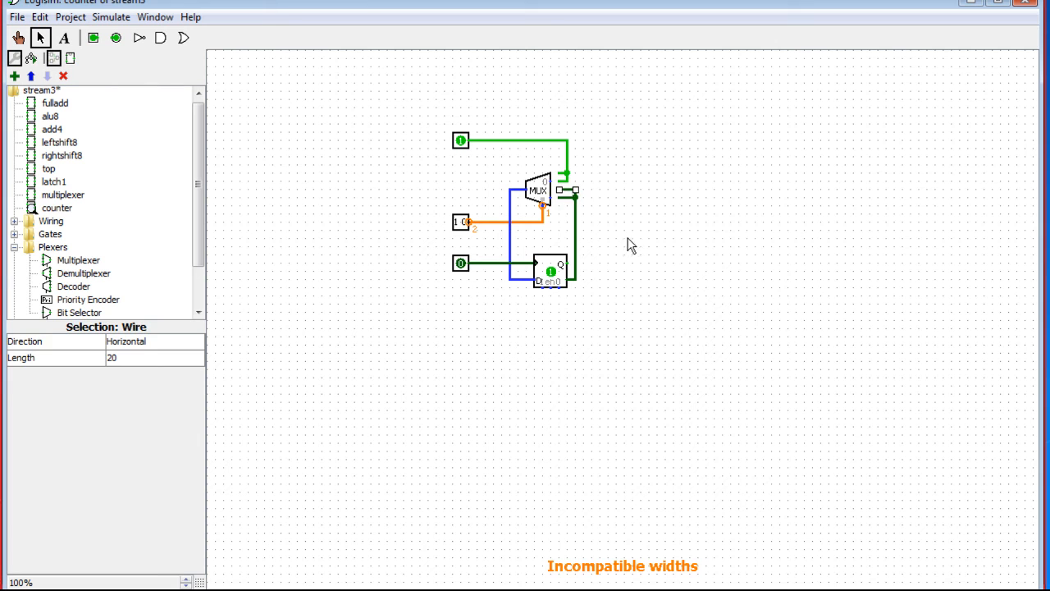
key(Delete)
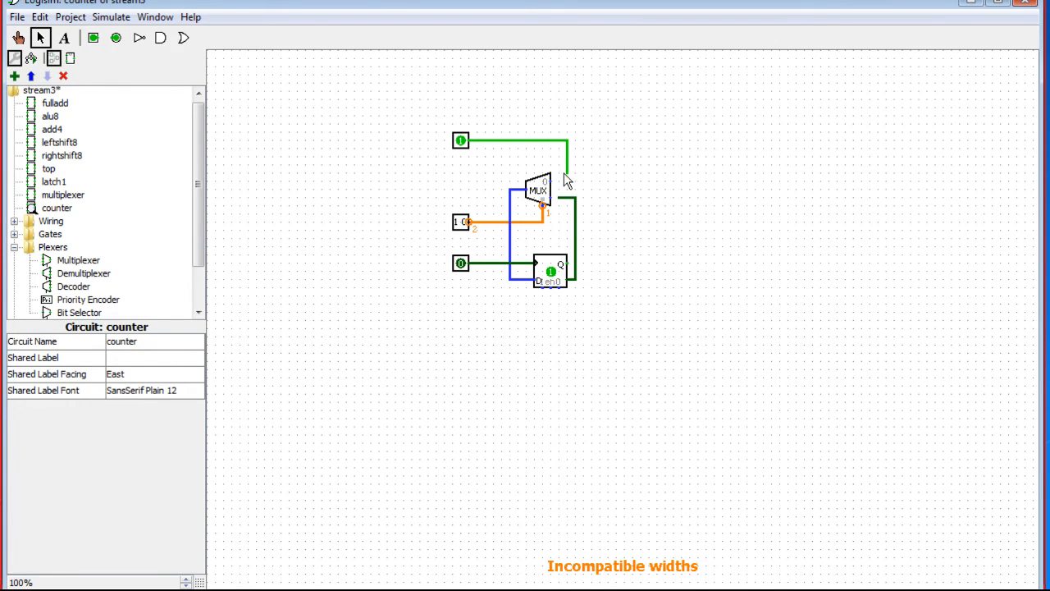
mouse_move(567, 174)
mouse_down()
mouse_move(561, 166)
mouse_move(555, 189)
mouse_up()
click(562, 173)
click(565, 173)
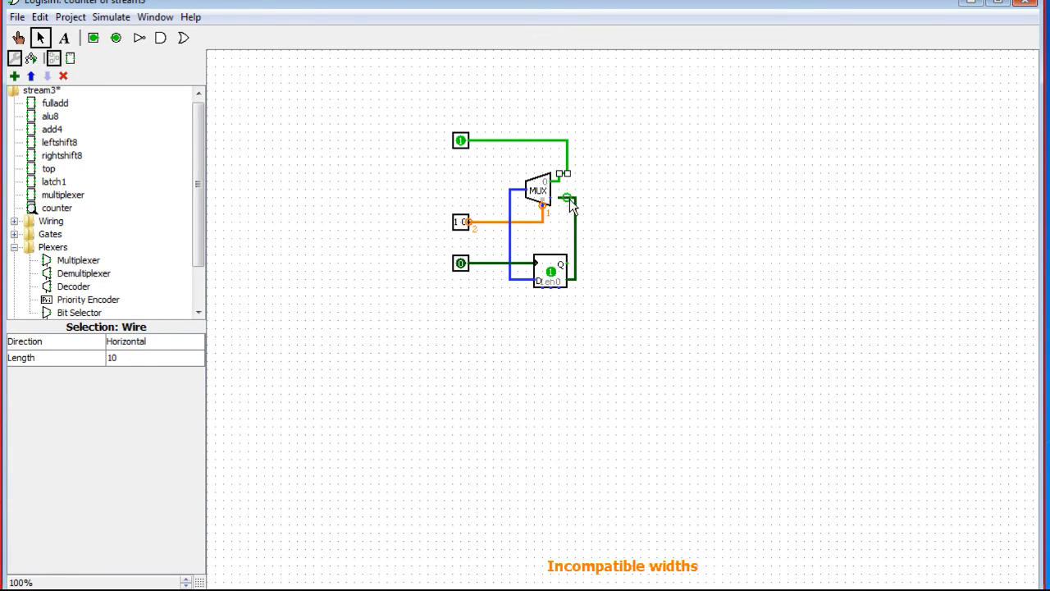
- Set the select pin's data bits to 1, and wire a new input pin to the flip-flop's enable input
click(461, 221)
click(115, 374)
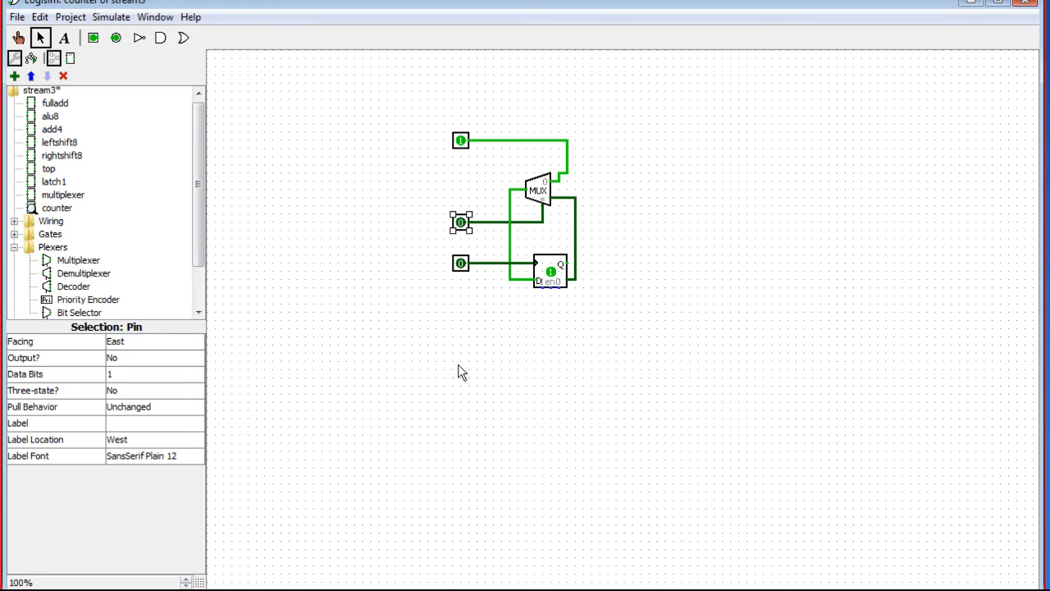
drag(548, 290, 468, 303)
click(93, 38)
click(461, 303)
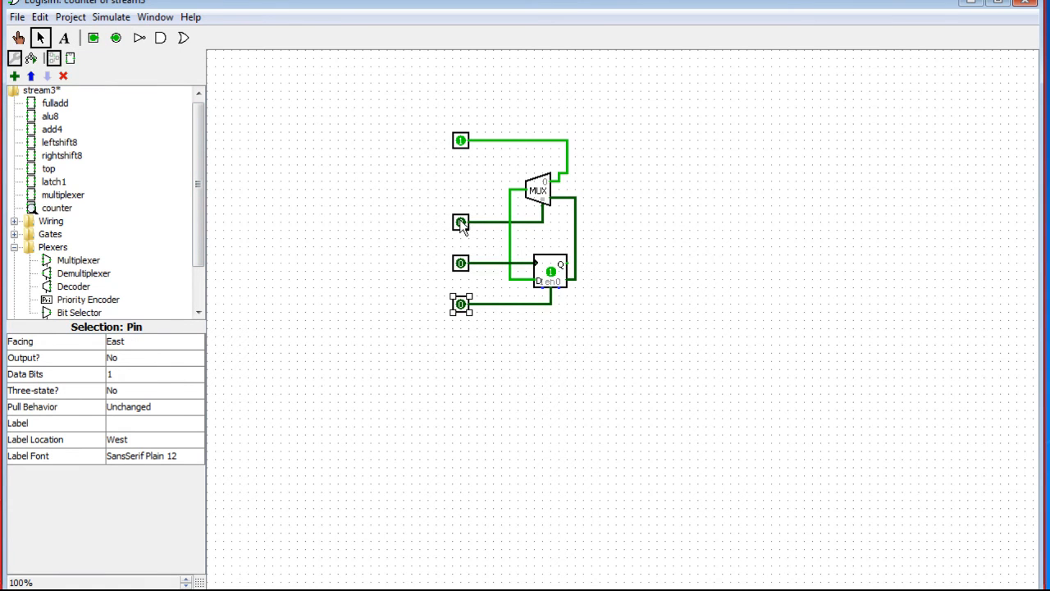
- Toggle the select pin to test the multiplexer, leaving it at 1, and set the data pin to 0
click(18, 38)
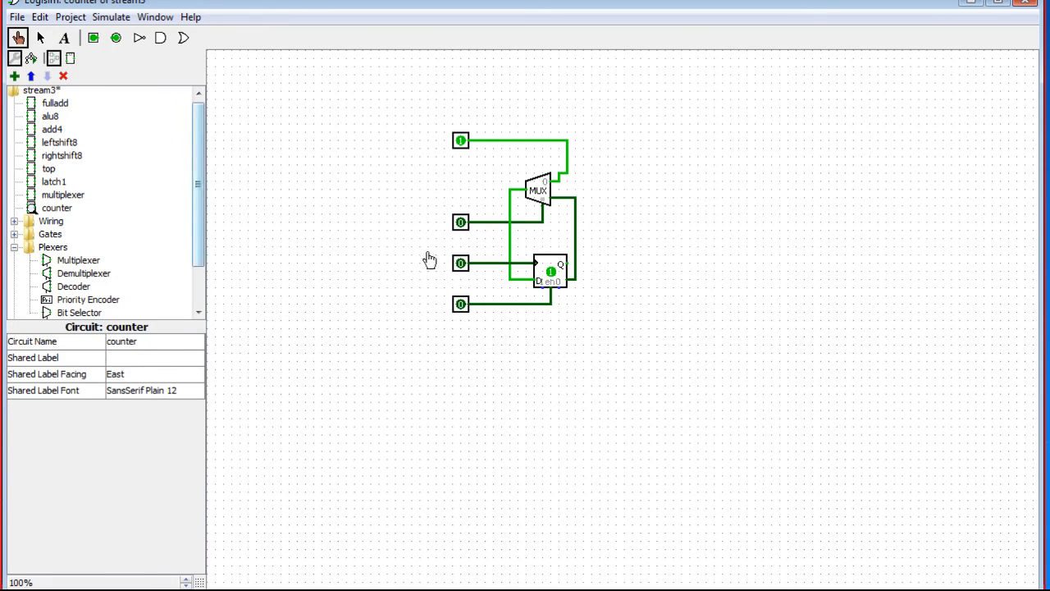
click(461, 226)
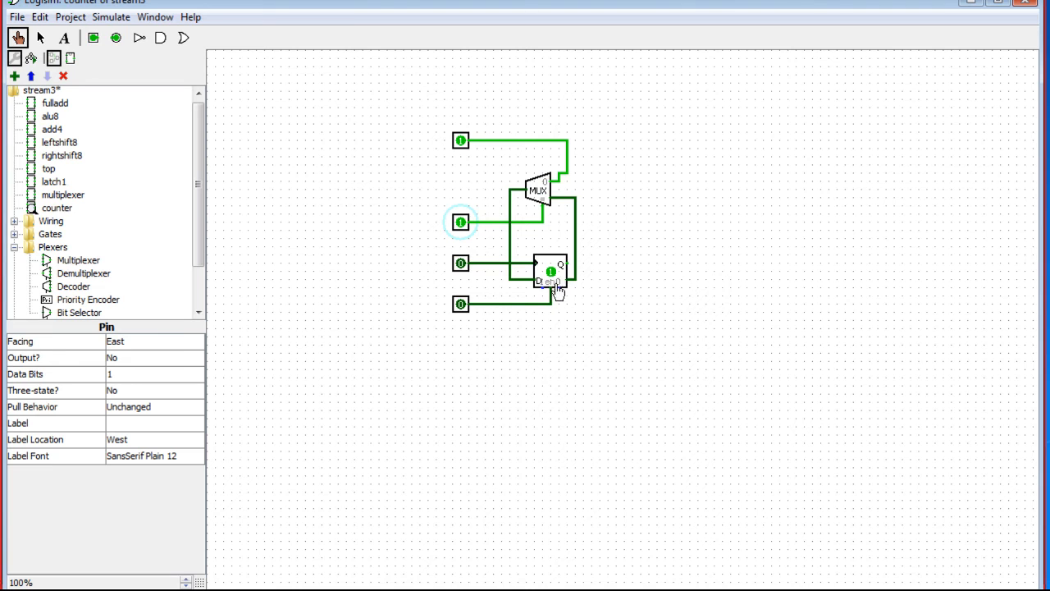
click(461, 225)
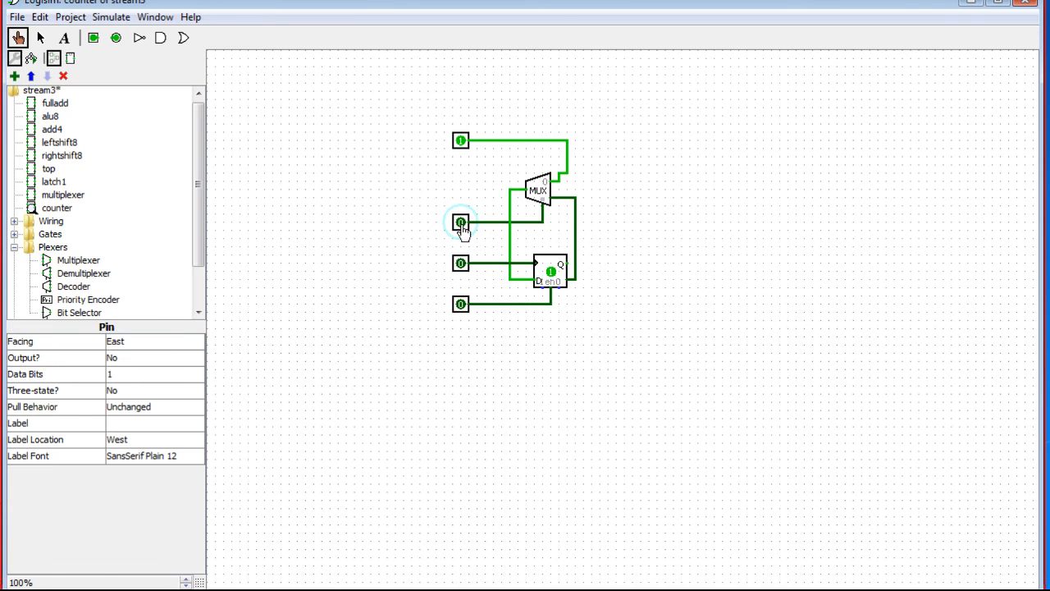
click(461, 225)
click(460, 141)
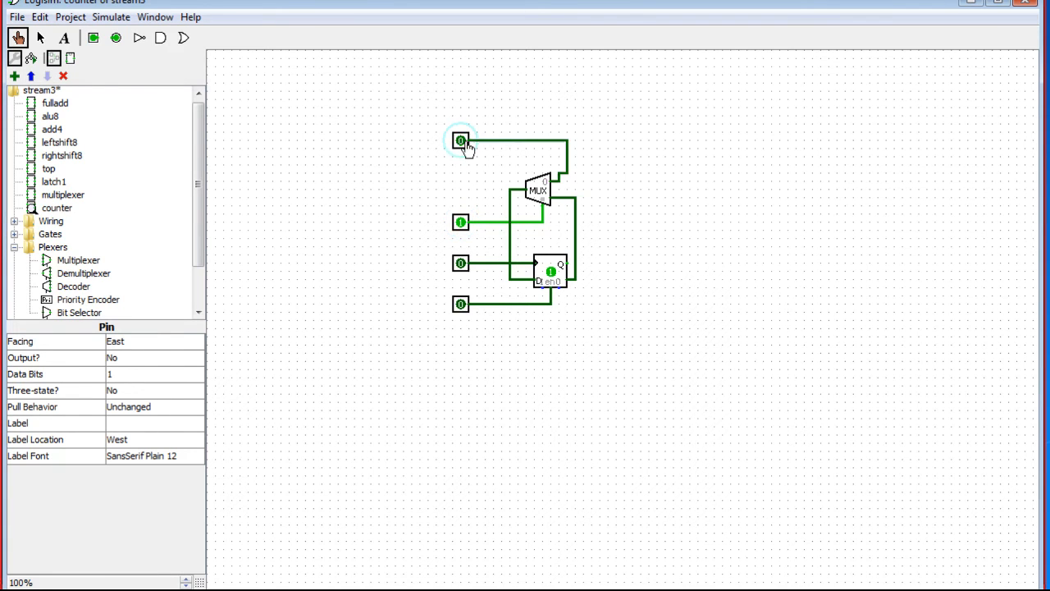
- Toggle the clock pin repeatedly with the enable pin at 0, ending with the clock at 1
click(461, 266)
click(462, 265)
click(462, 266)
click(462, 266)
click(461, 265)
click(462, 265)
click(462, 265)
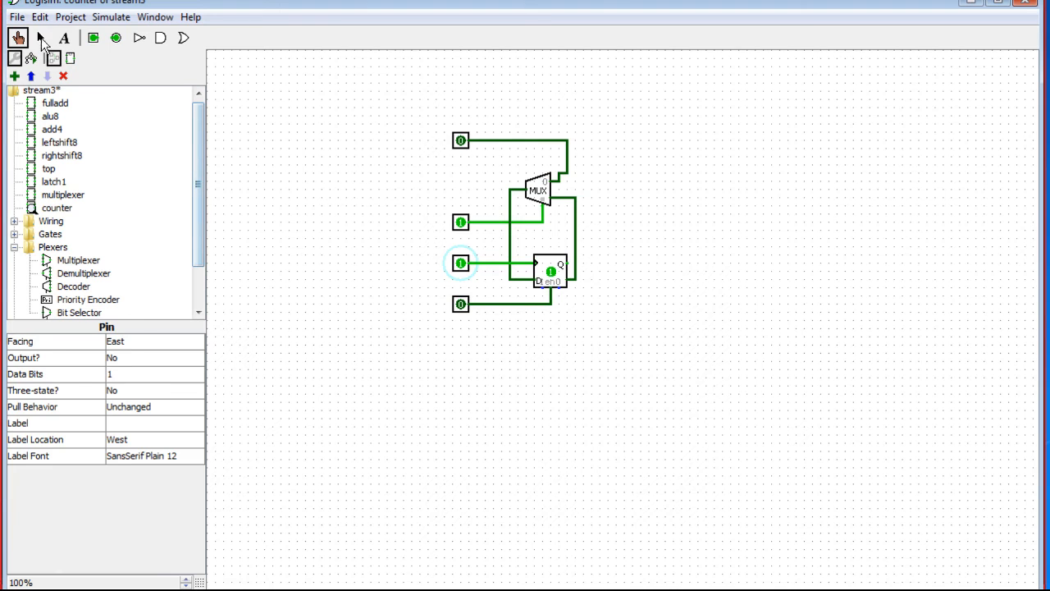
- Set the enable pin to 1 and toggle the select pin, leaving it at 1
click(40, 39)
click(574, 281)
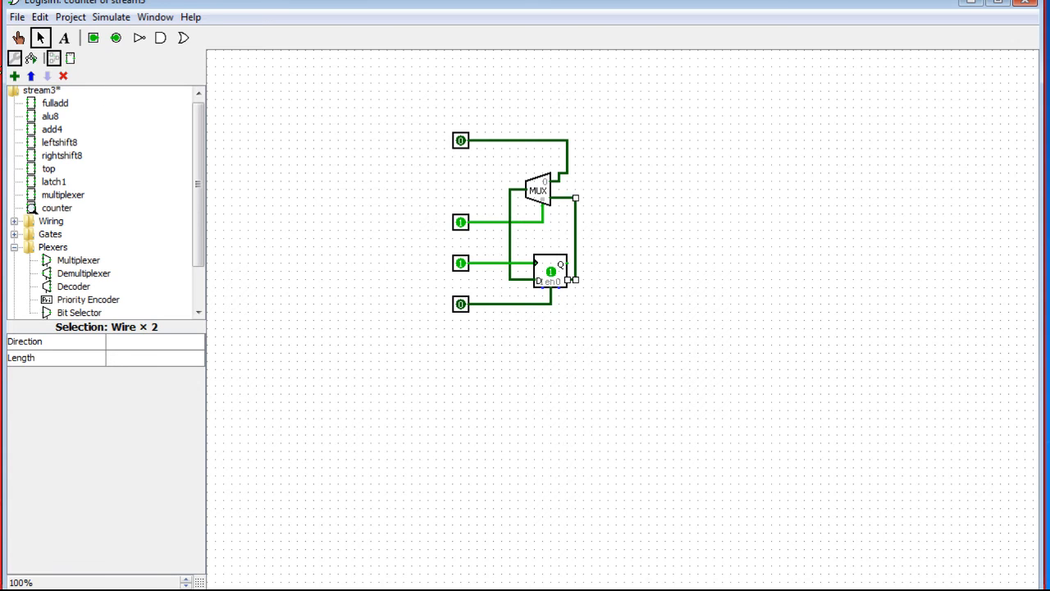
click(18, 37)
click(460, 305)
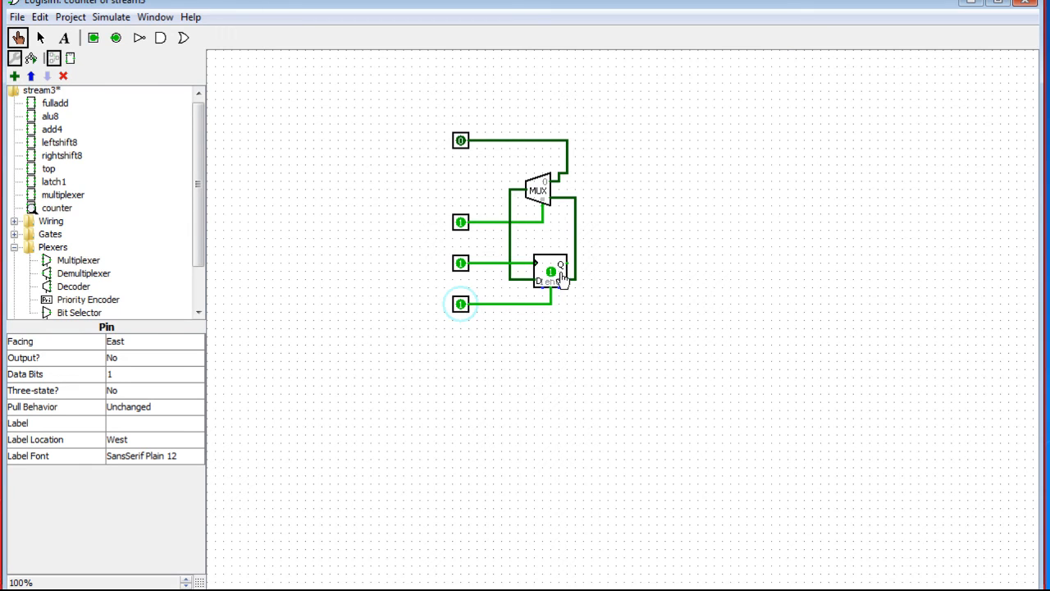
click(463, 226)
click(462, 229)
- Toggle the clock pin repeatedly with the enable and select pins at 1 and the data pin at 0, ending at 0
click(463, 264)
click(463, 264)
click(461, 264)
click(461, 263)
click(461, 263)
click(461, 263)
click(461, 263)
click(461, 263)
click(461, 263)
- Set the data pin to 1 and toggle the clock pin repeatedly, ending at 0
click(465, 144)
click(459, 265)
click(460, 264)
click(460, 265)
click(459, 265)
click(460, 265)
click(459, 265)
click(459, 265)
click(460, 265)
click(459, 265)
click(460, 265)
- Set the select pin to 0 and alternately toggle the clock and data pins, ending with clock 1 and data 0
click(463, 227)
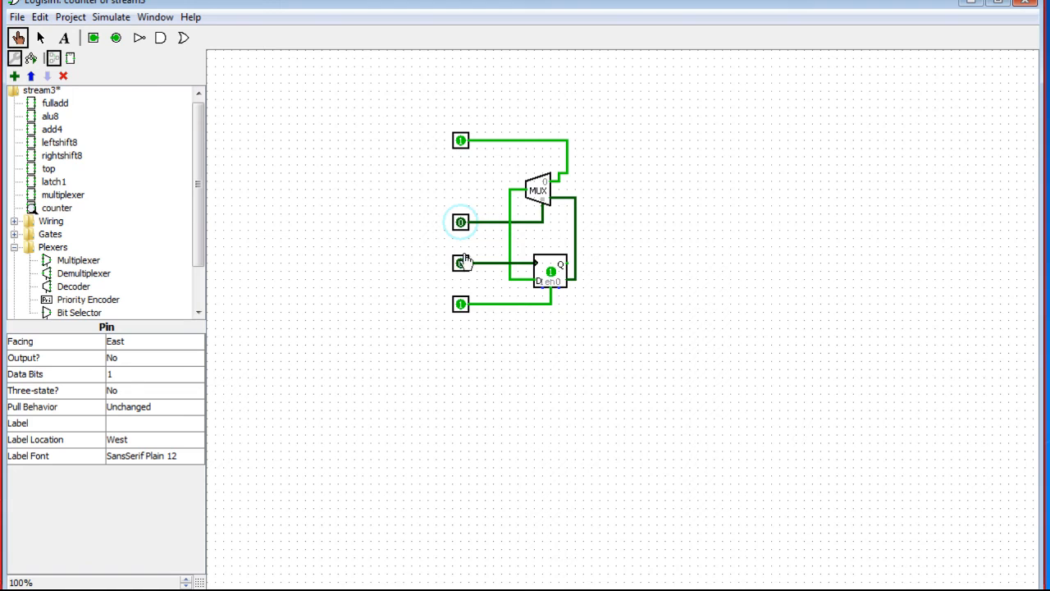
click(460, 264)
click(461, 143)
click(460, 264)
click(461, 141)
click(461, 264)
click(460, 141)
- Set the select pin to 1 and toggle the clock pin repeatedly with the data pin at 0, ending at 1
click(461, 222)
click(461, 264)
click(461, 264)
click(461, 264)
click(461, 264)
click(461, 264)
click(461, 264)
click(461, 264)
click(461, 264)
click(461, 264)
click(461, 264)
click(461, 264)
click(461, 264)
- Return the data pin to 1 and repeatedly toggle the clock with the select pin at 1, ending at 0
click(461, 141)
click(464, 266)
click(463, 266)
click(463, 266)
click(463, 265)
click(463, 265)
click(464, 266)
click(461, 264)
click(461, 264)
click(461, 264)
click(461, 264)
click(460, 265)
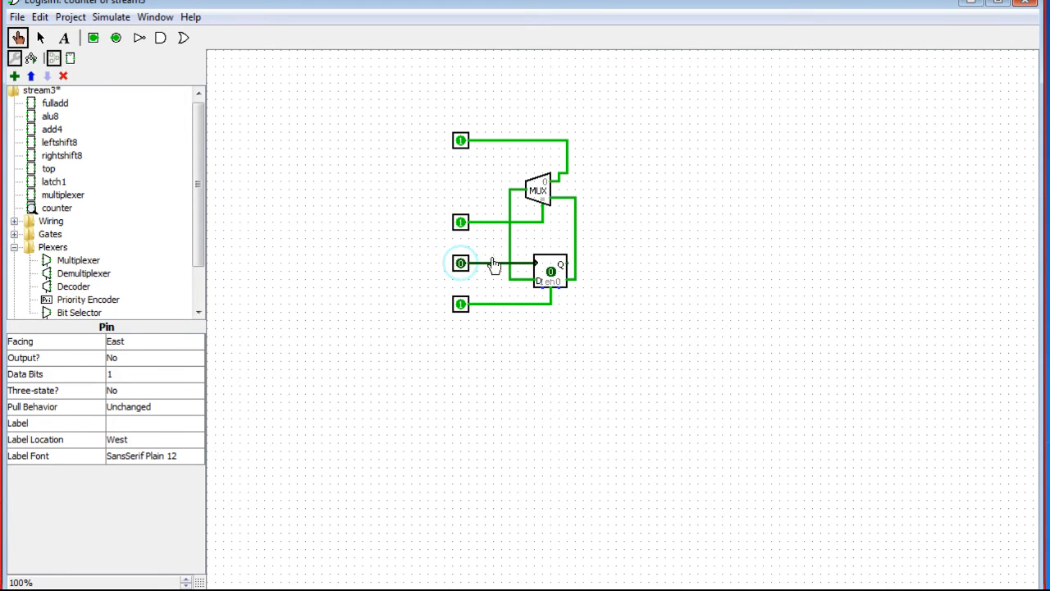
click(461, 265)
click(461, 265)
click(461, 265)
click(461, 265)
click(461, 265)
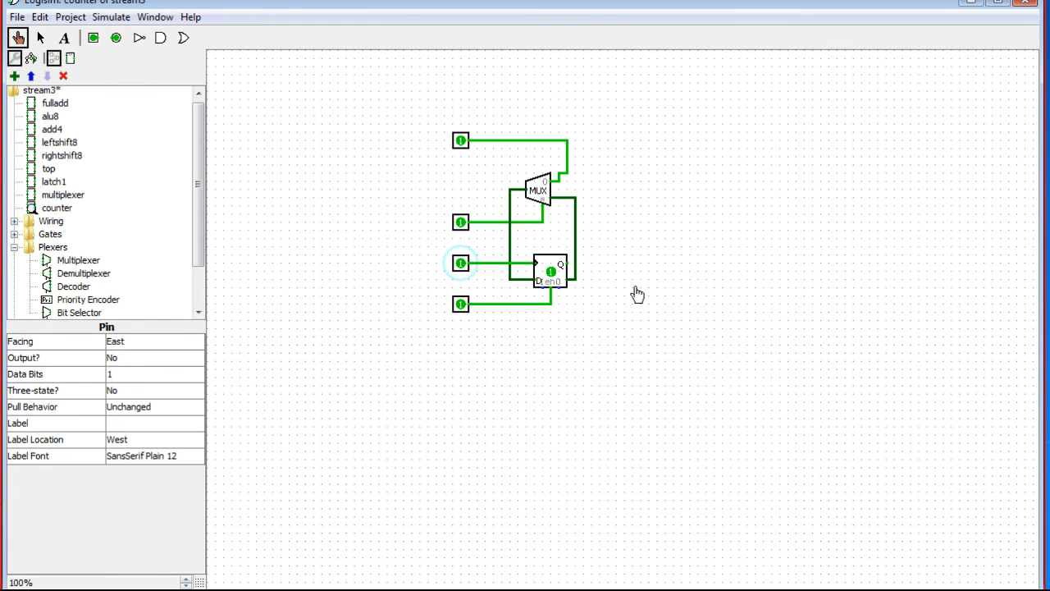
click(461, 264)
click(460, 265)
click(461, 265)
click(42, 38)
drag(642, 348, 383, 81)
drag(620, 306, 389, 104)
drag(679, 369, 363, 95)
click(613, 369)
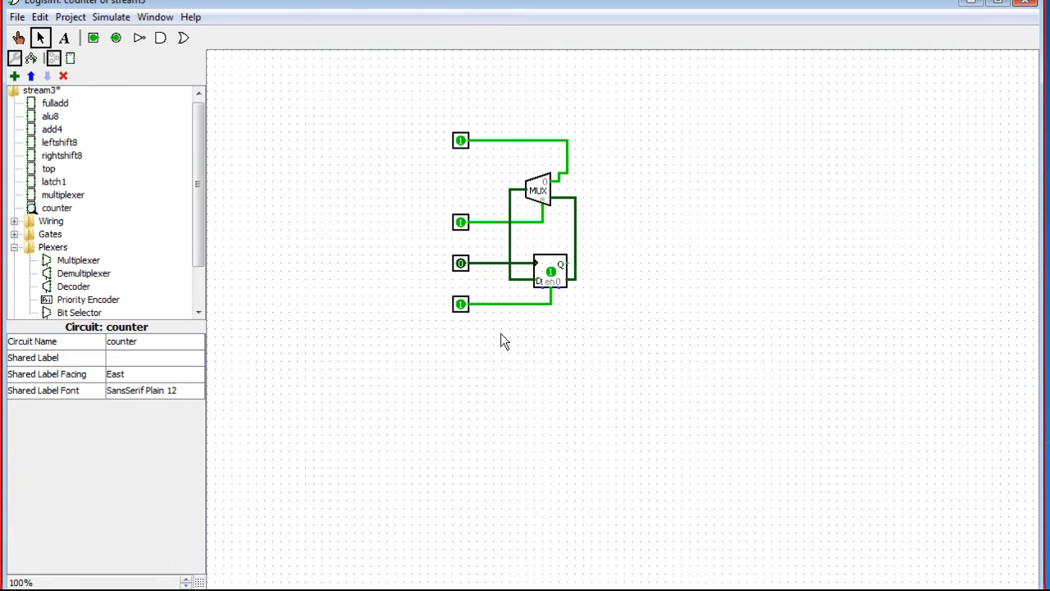
- Set the data and select pins to 0 and pulse the clock pin twice, ending at 0
click(18, 38)
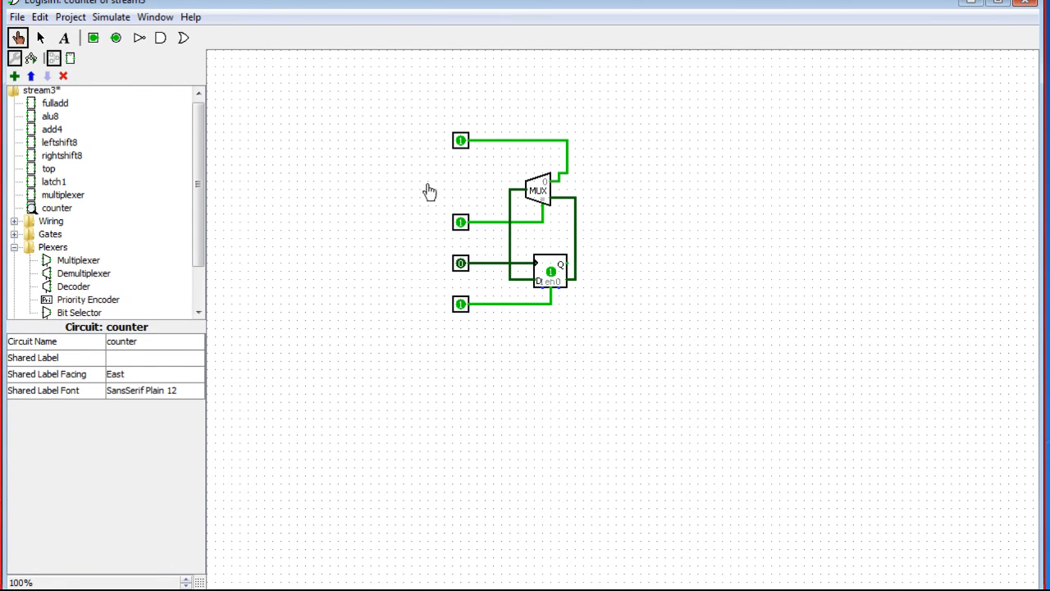
click(460, 141)
click(460, 224)
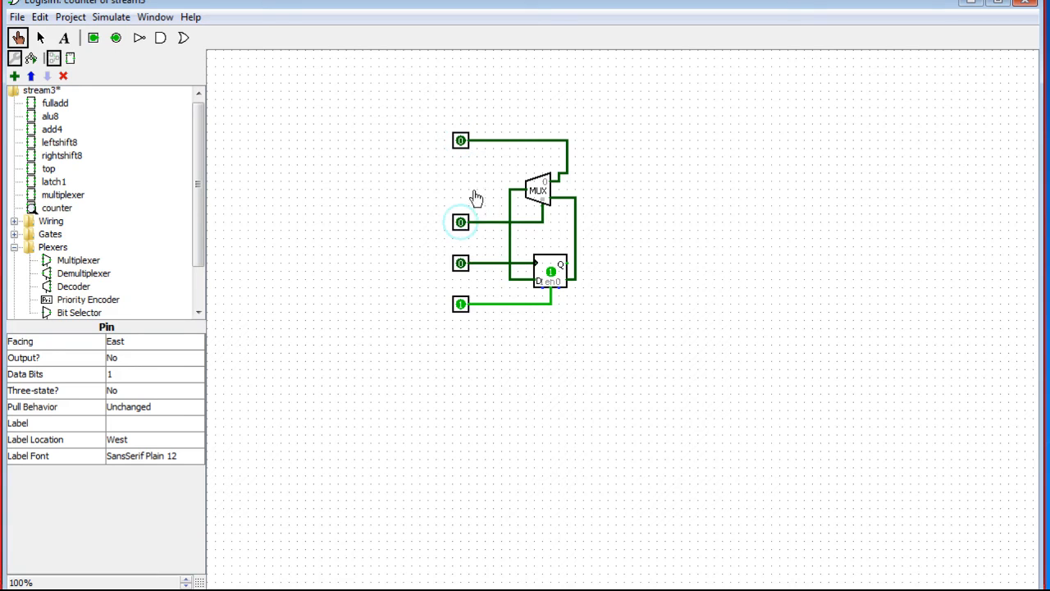
click(460, 264)
click(461, 264)
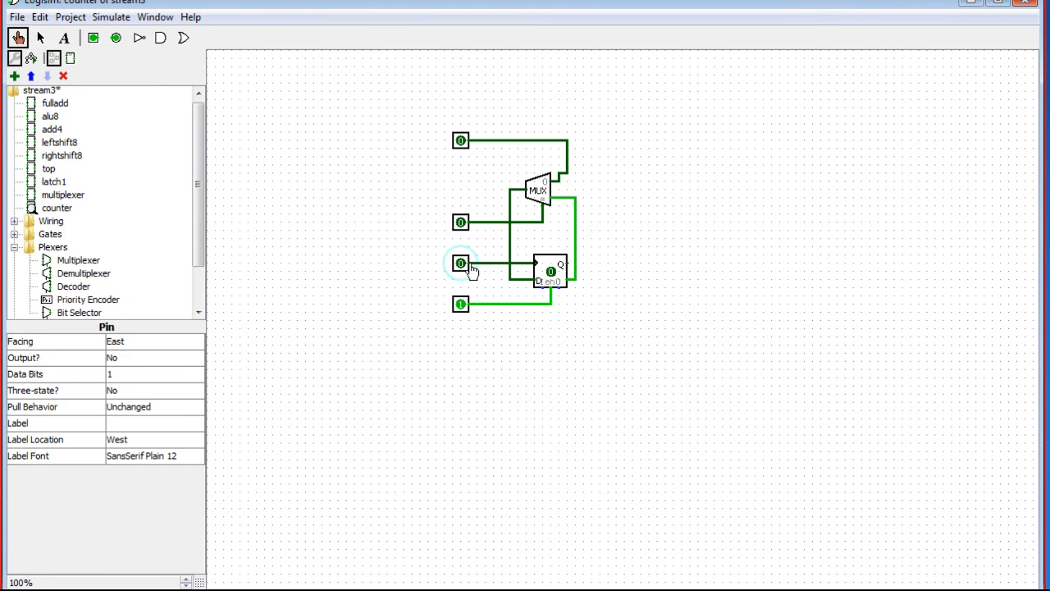
click(462, 265)
click(461, 265)
- Set the enable pin to 0 and pulse the clock with the select pin at 0, then at 1
click(460, 306)
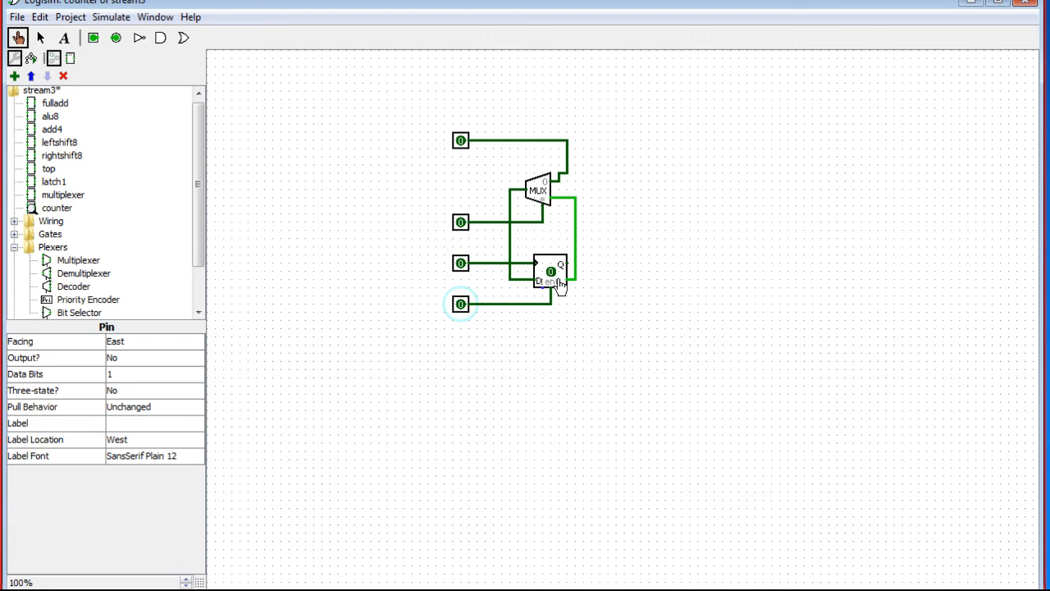
click(461, 264)
click(462, 265)
click(461, 224)
click(462, 264)
click(461, 267)
click(462, 269)
click(461, 269)
- Set the data pin to 1 and toggle the clock and select pins with enable at 0, ending with clock 0 and select 1
click(462, 141)
click(462, 262)
click(461, 224)
click(461, 224)
click(460, 262)
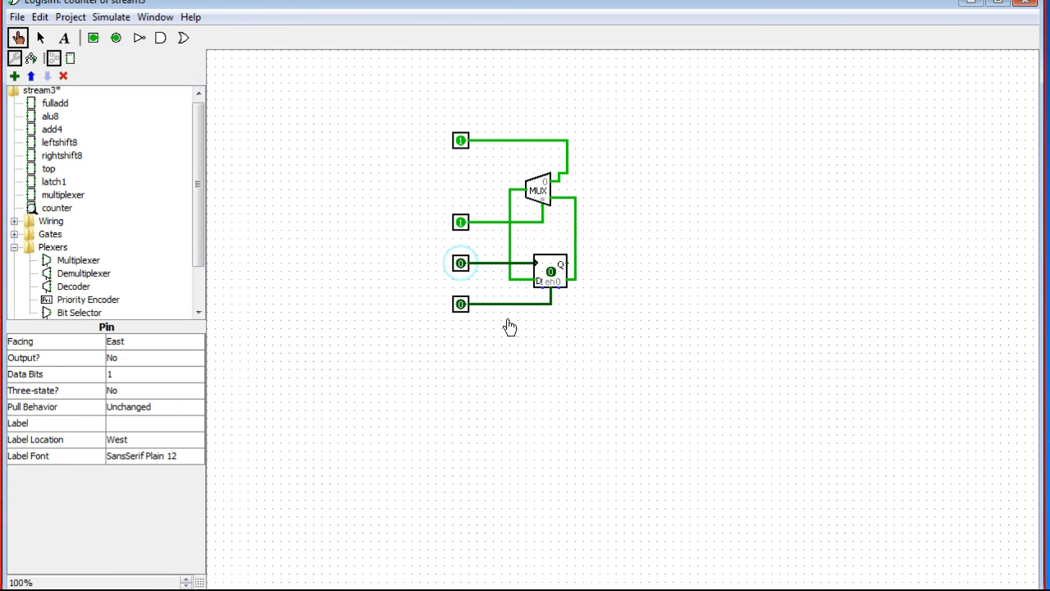
- Set the enable pin to 1 and the select pin to 0, and pulse the clock twice with the data pin at 1
click(460, 305)
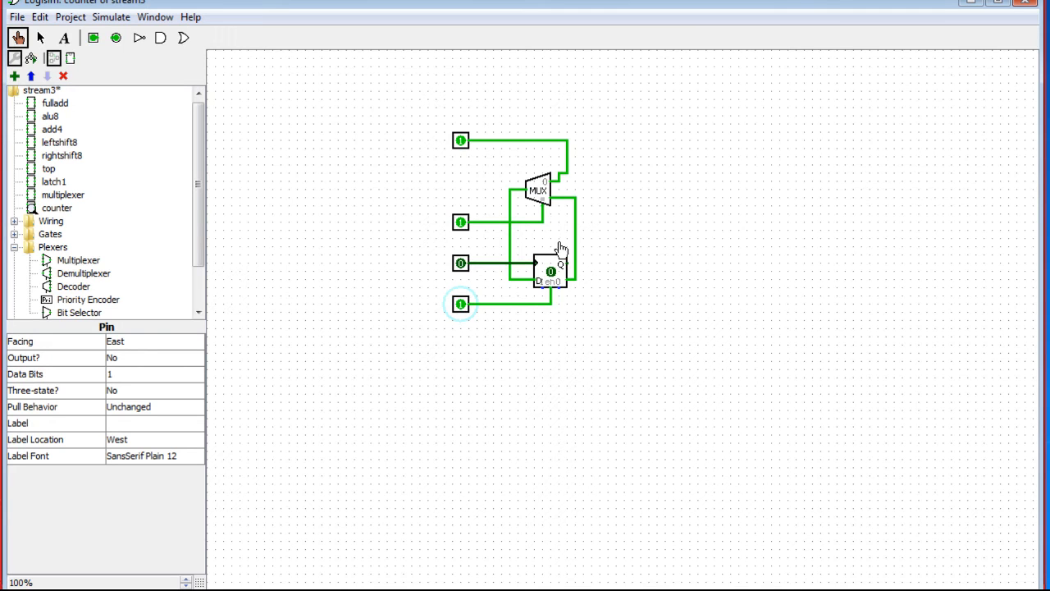
click(461, 224)
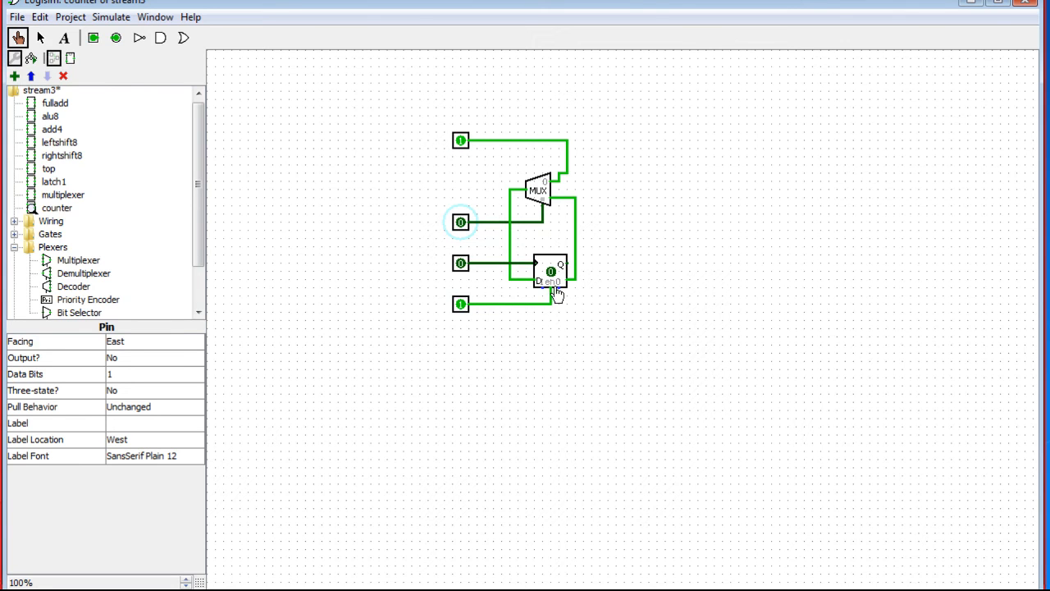
click(461, 265)
click(461, 265)
click(462, 267)
click(463, 267)
- Clock the flip-flop with the data pin at 0 and again at 1, ending with the clock at 0
click(462, 141)
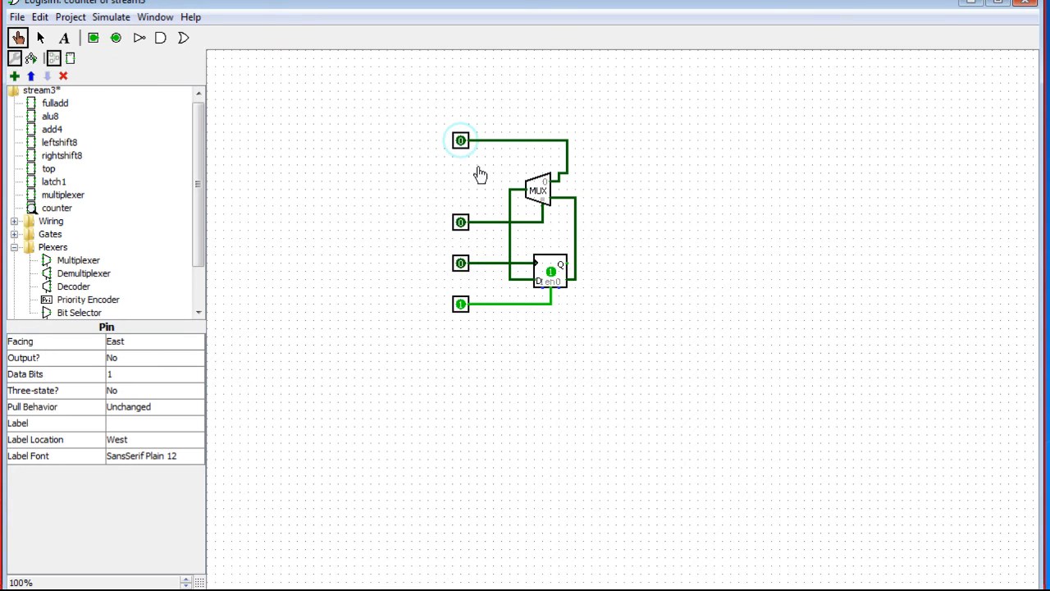
click(463, 264)
click(463, 265)
click(463, 265)
click(461, 141)
click(463, 273)
click(464, 273)
click(464, 272)
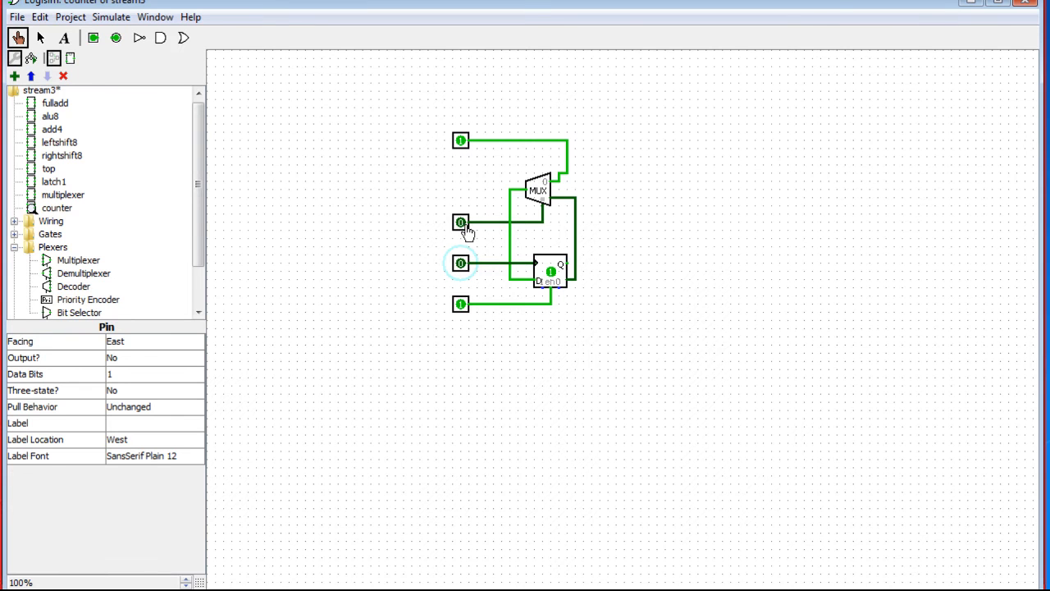
- Set the select pin to 1 and pulse the clock pin repeatedly with the data pin at 1, ending at 0
click(464, 231)
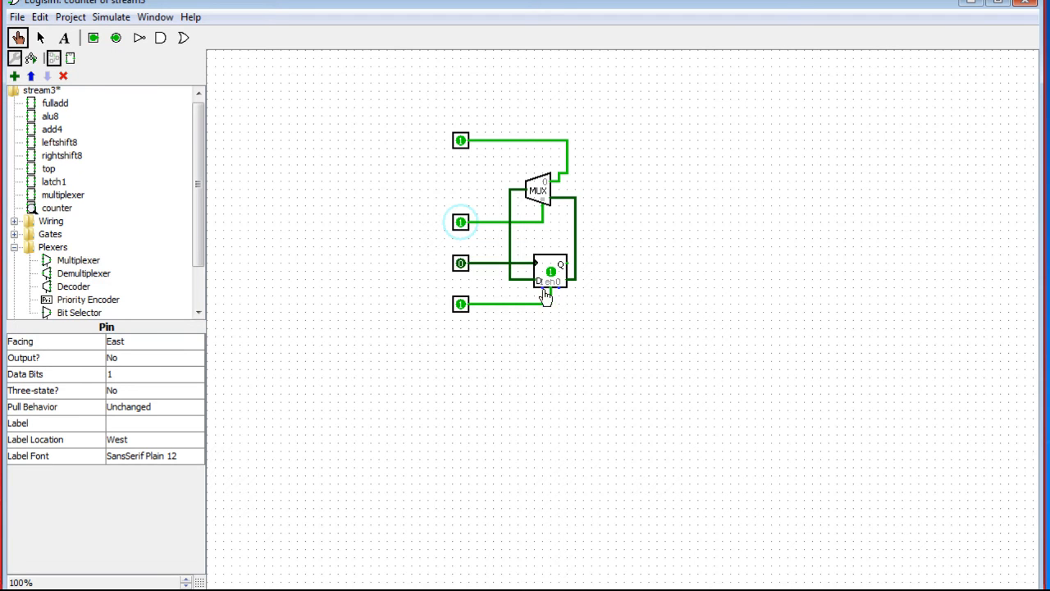
click(462, 265)
click(462, 266)
click(463, 267)
click(459, 265)
click(458, 264)
click(460, 268)
click(460, 268)
click(461, 270)
click(462, 273)
click(461, 275)
click(462, 276)
click(462, 278)
click(462, 279)
click(462, 281)
- Set the select pin to 0 and toggle the clock pin several times, ending at 1
click(462, 225)
click(463, 266)
click(462, 266)
click(463, 266)
click(462, 266)
click(463, 265)
- Switch the select pin back to 1 and toggle the clock pin repeatedly, ending at 1
click(461, 224)
click(460, 265)
click(459, 265)
click(459, 266)
click(460, 266)
click(460, 266)
click(459, 266)
click(460, 266)
click(459, 265)
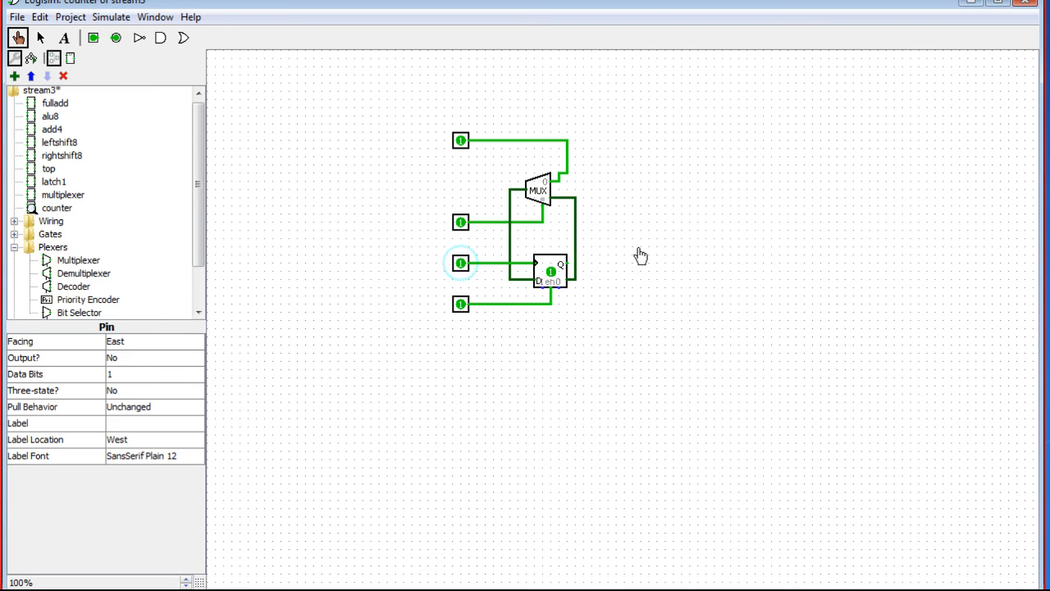
- Delete the complete counter circuit, including its four input pins, multiplexer, D flip-flop and wires
click(41, 38)
drag(644, 346, 368, 66)
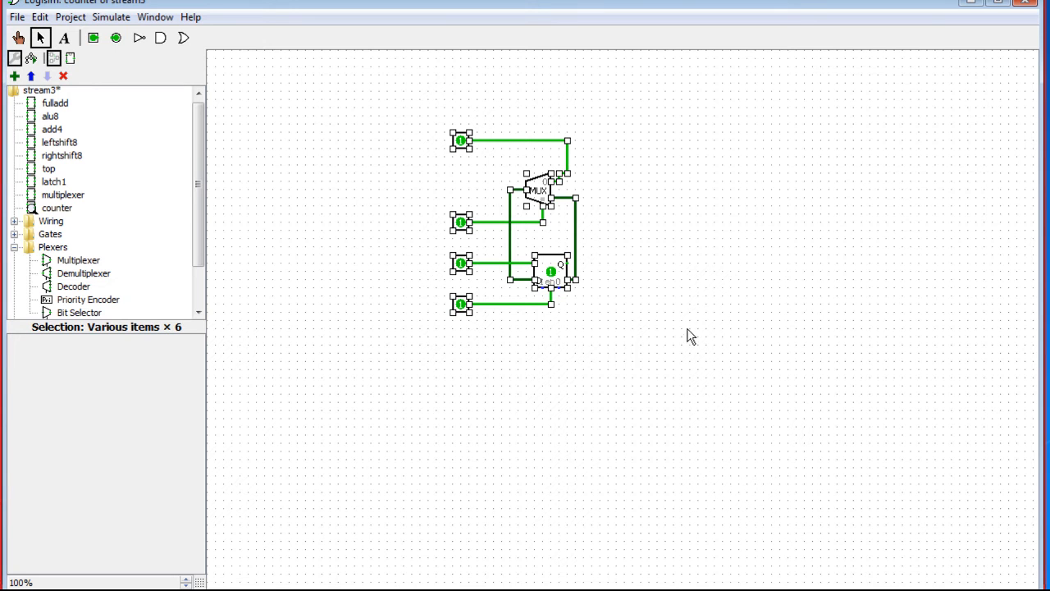
key(Delete)
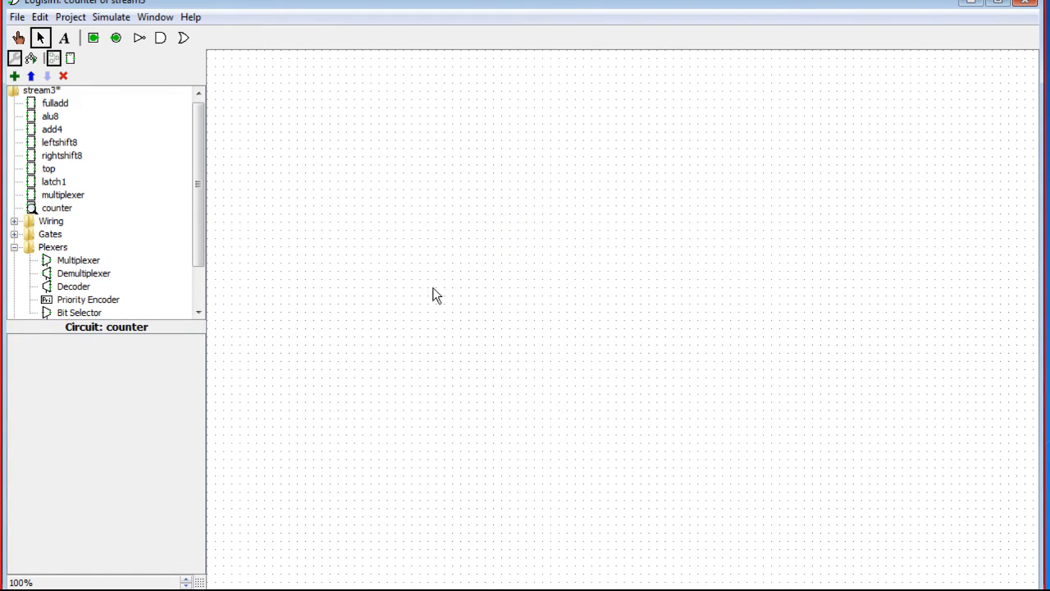
- Place a T flip-flop from the Memory library on the empty canvas and shift it slightly downward
scroll(198, 211, down, 3)
click(14, 206)
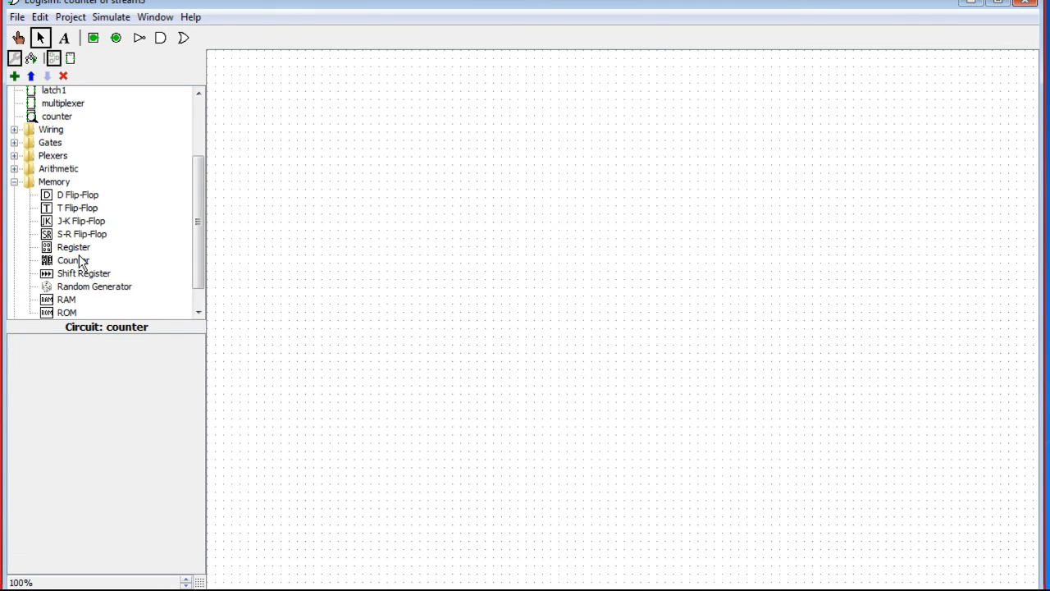
click(69, 209)
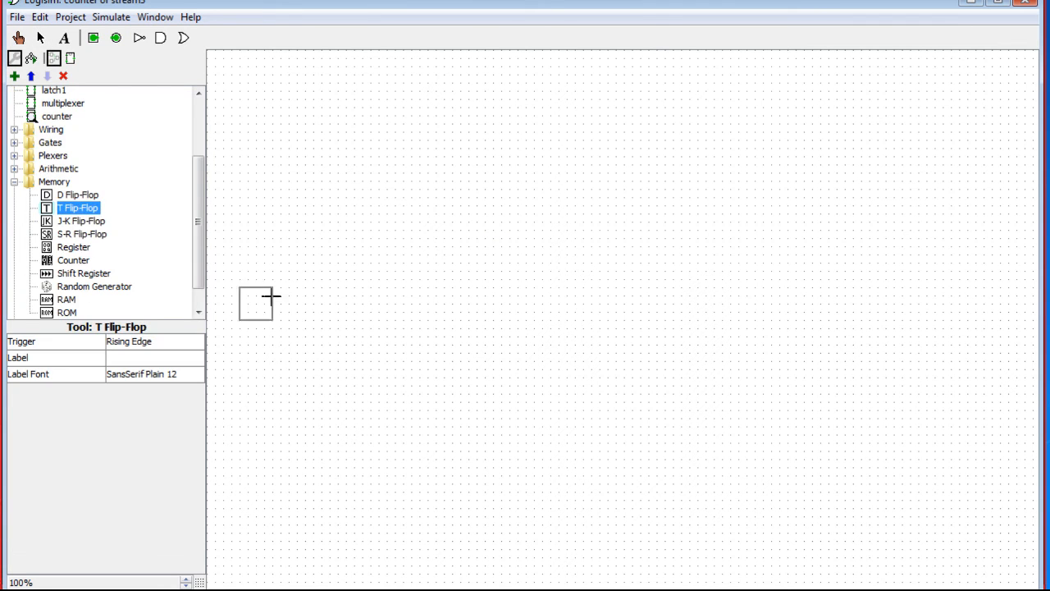
click(469, 281)
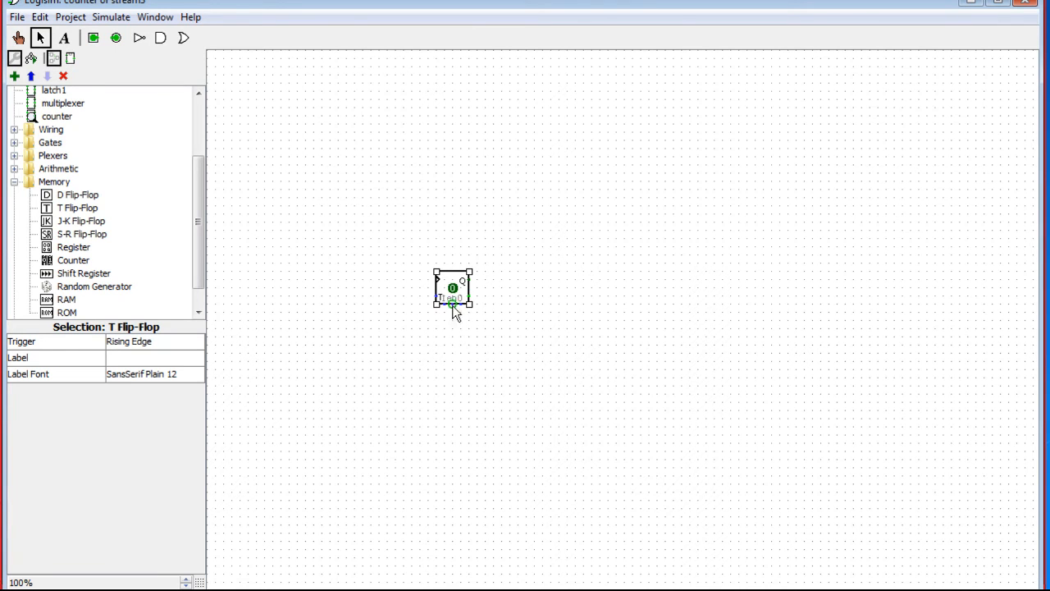
drag(457, 306, 460, 341)
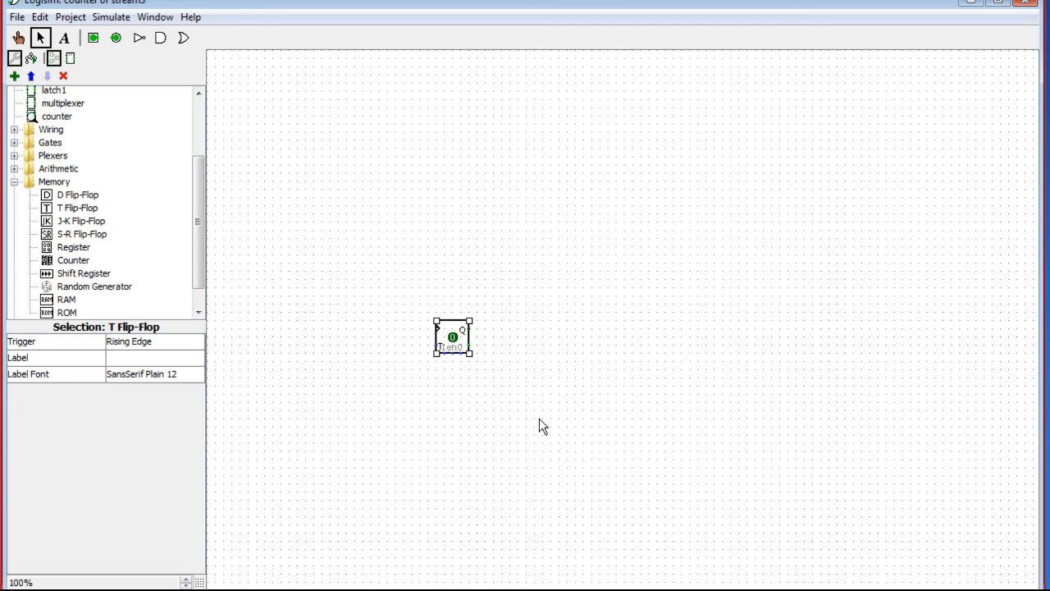
- Undo the T flip-flop placement and the deletion of the counter circuit, and clear the selection
key(ctrl+z)
key(ctrl+z)
key(ctrl+z)
key(ctrl+z)
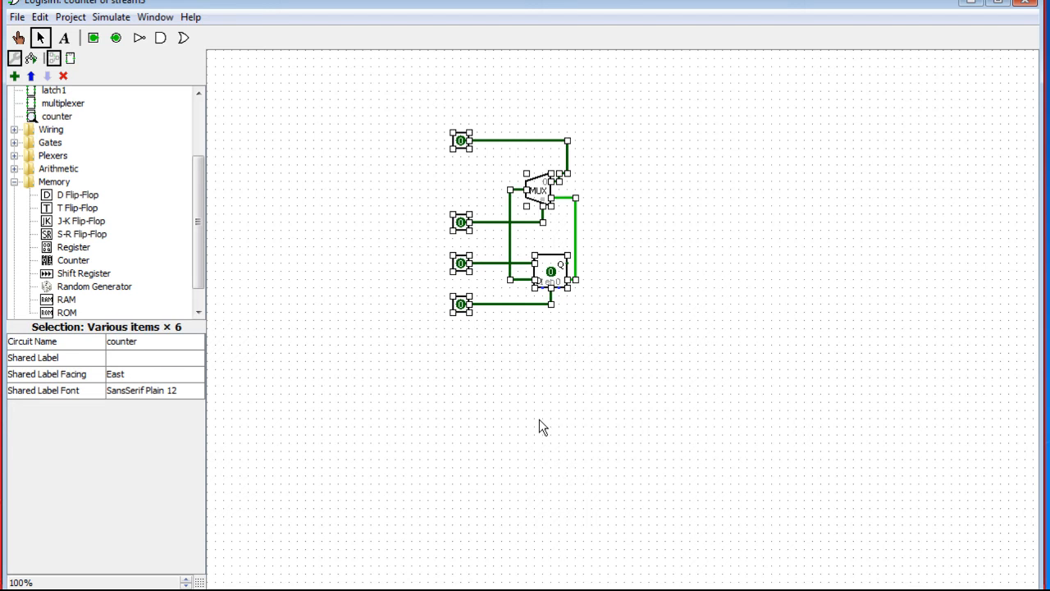
click(644, 340)
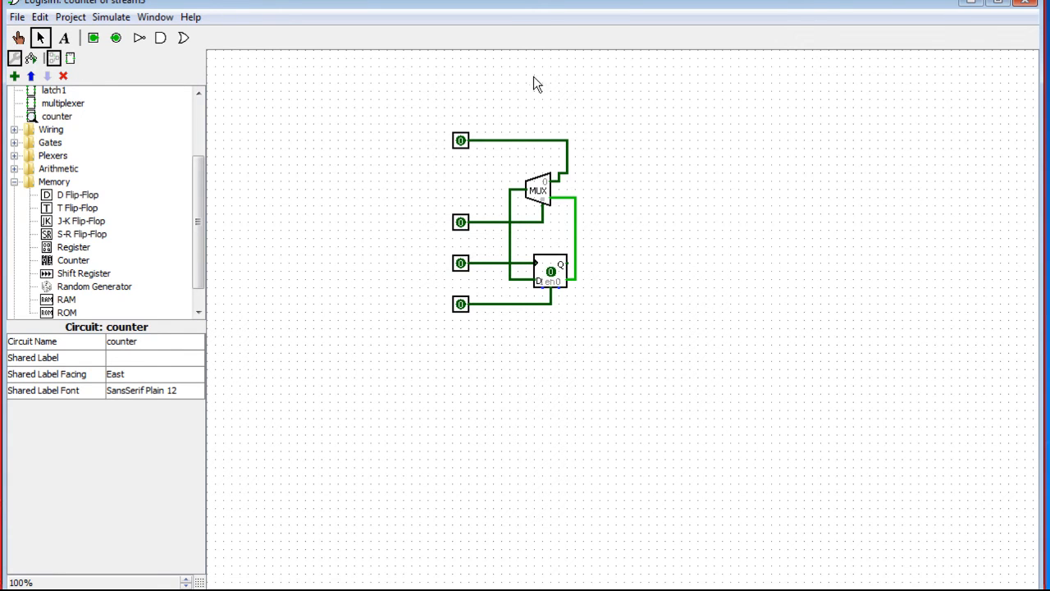
- Extend wires rightward from the flip-flop's Q and inverted outputs and end each with a one-bit output pin
mouse_move(576, 197)
mouse_down()
mouse_move(686, 198)
mouse_move(592, 199)
mouse_up()
drag(565, 266, 707, 280)
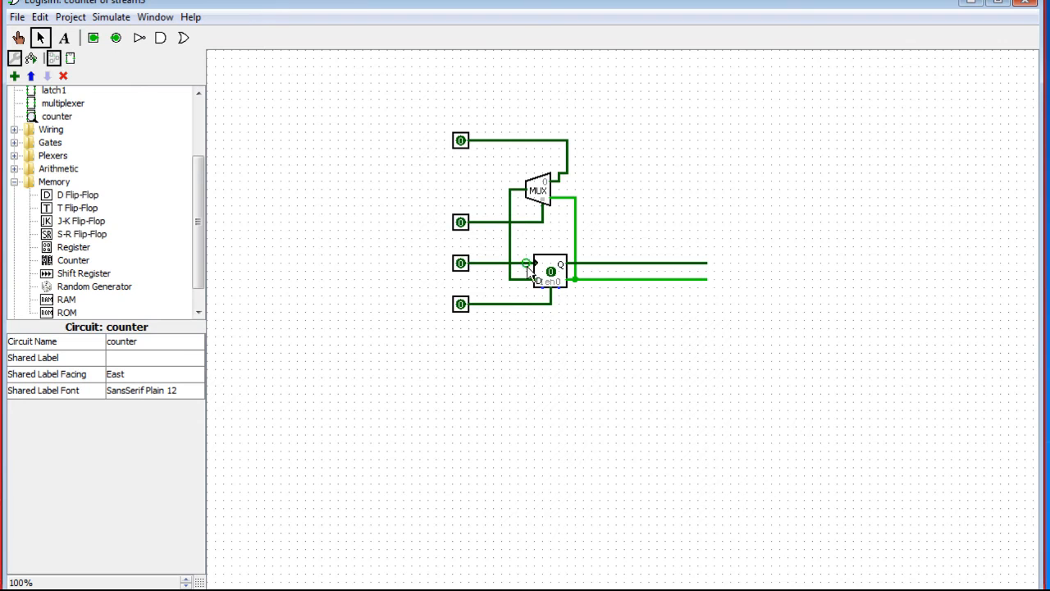
click(115, 38)
click(707, 263)
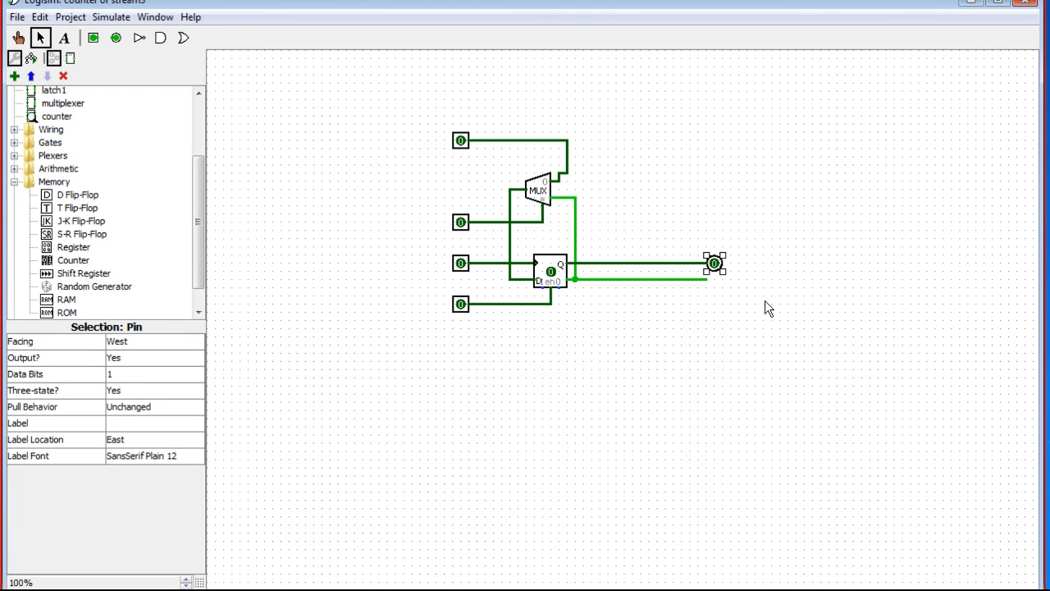
key(ctrl+d)
drag(726, 276, 717, 283)
click(706, 342)
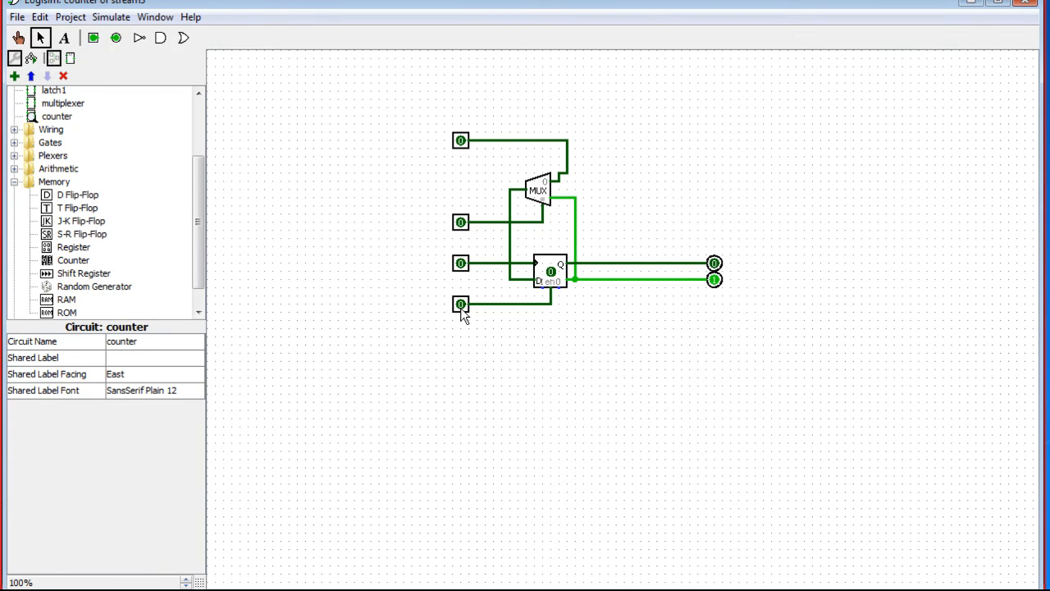
- In the counter's appearance, move one output port to the upper right corner of the symbol and the other to the lower right corner
click(70, 58)
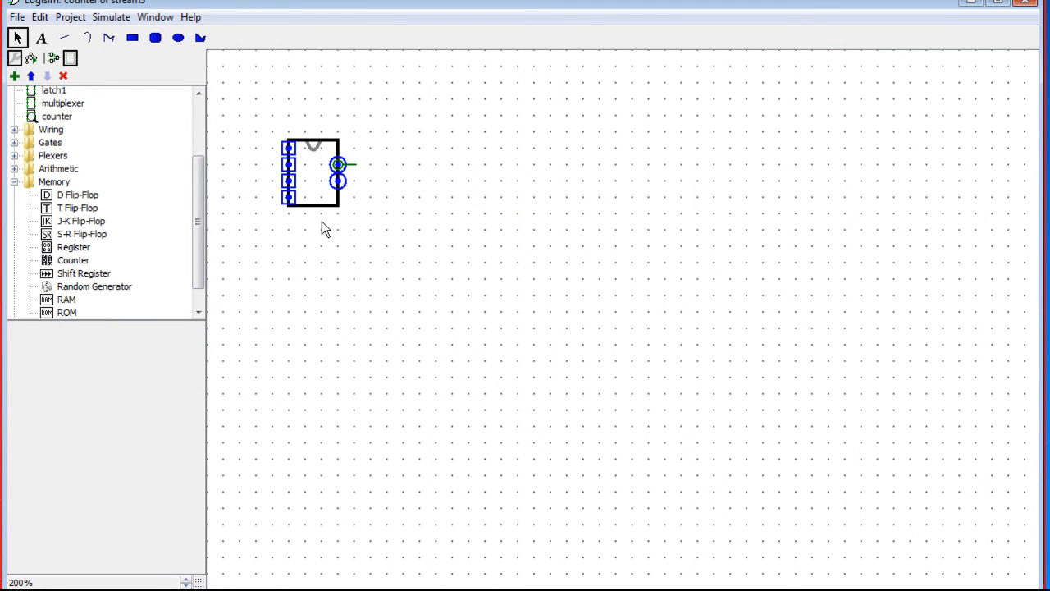
click(340, 182)
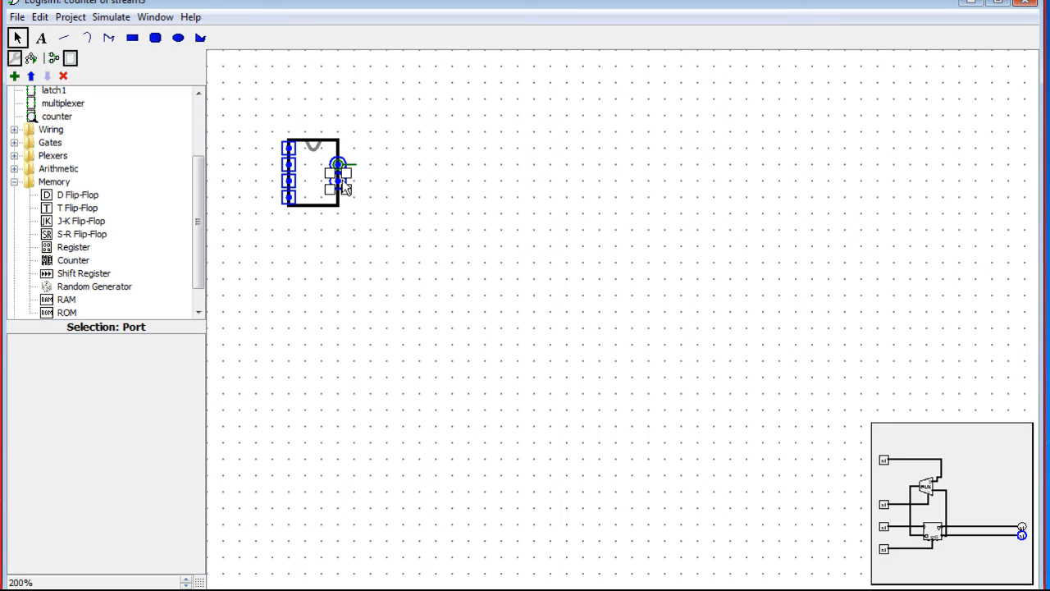
drag(346, 193, 347, 202)
click(340, 169)
click(341, 172)
click(339, 167)
drag(345, 161, 343, 148)
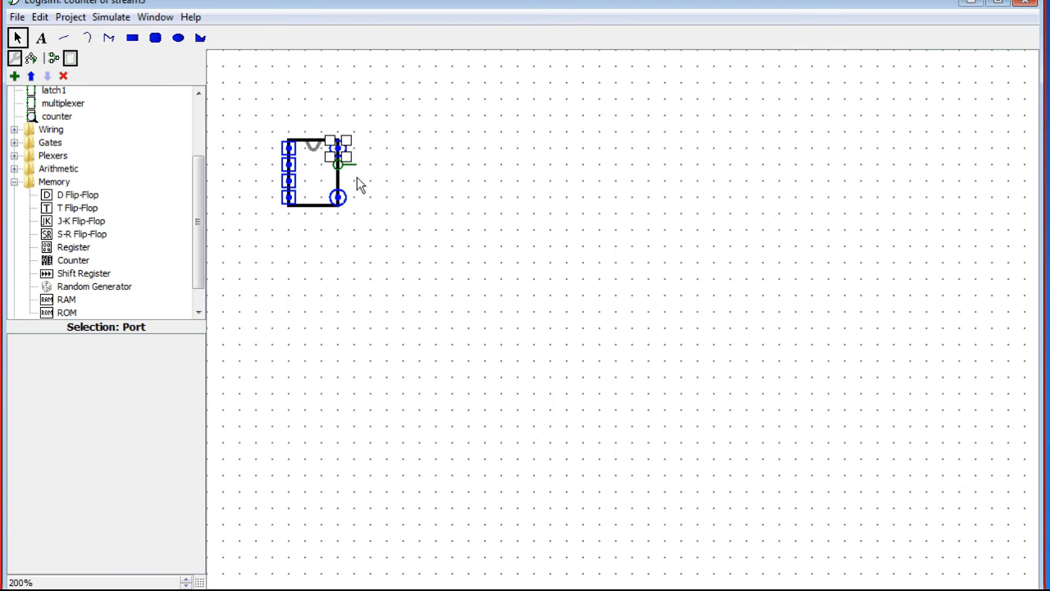
click(418, 223)
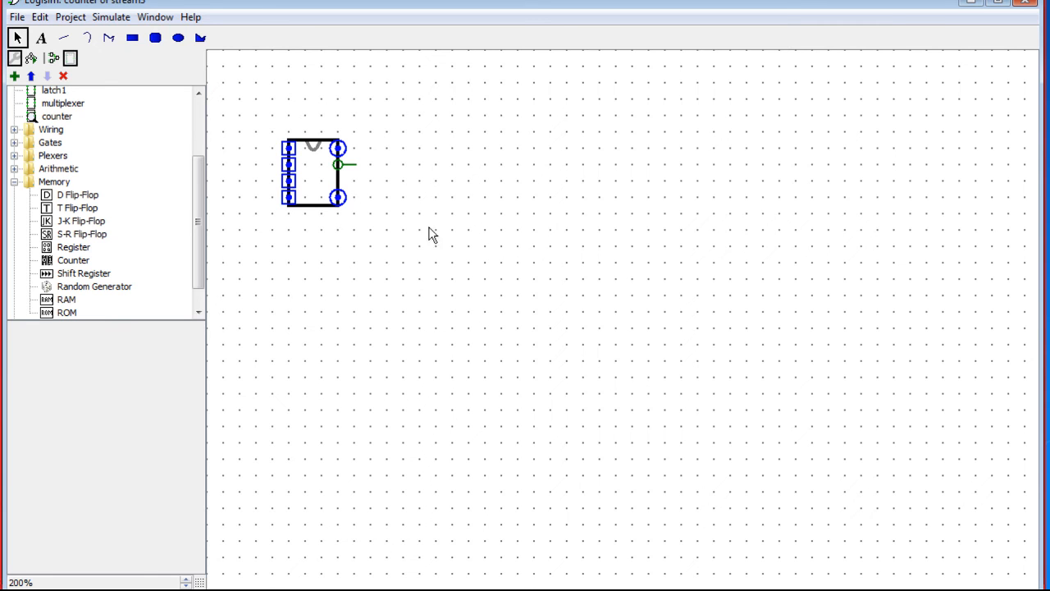
click(74, 17)
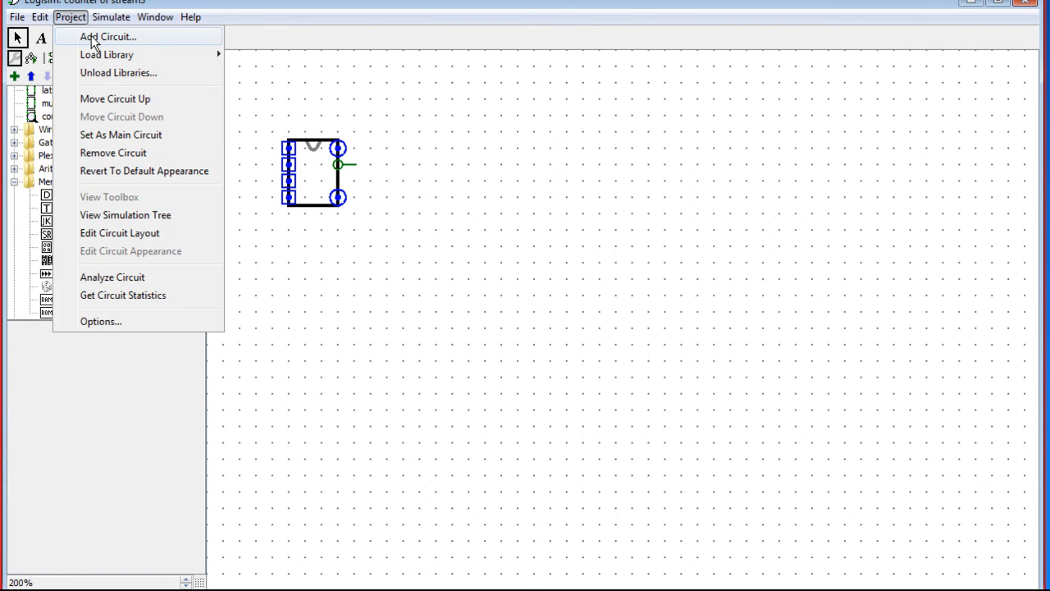
click(94, 37)
text(countre)
key(BackSpace)
key(BackSpace)
key(BackSpace)
text(ter)
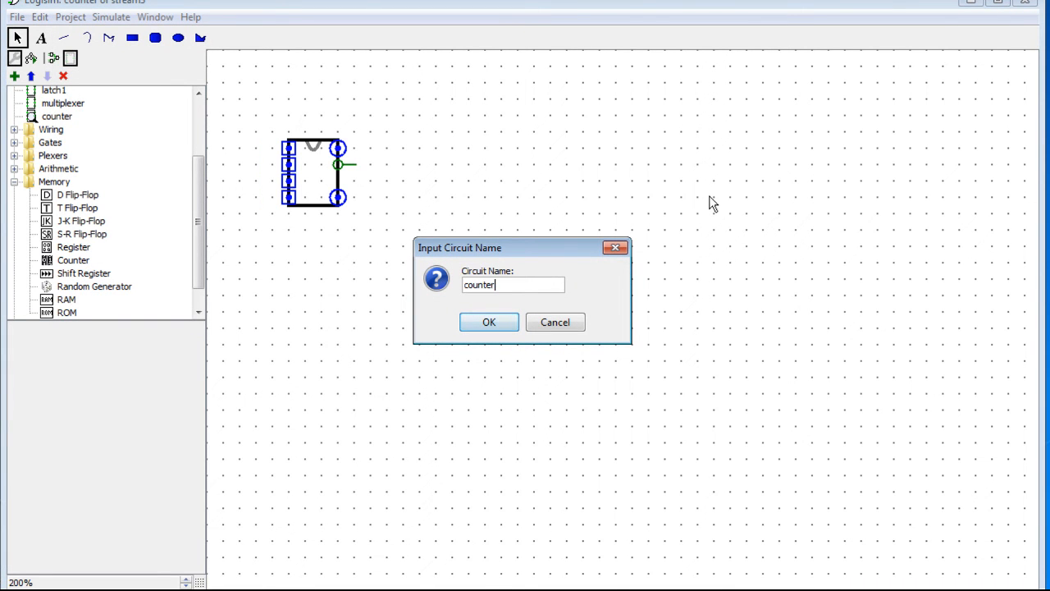
click(500, 327)
click(491, 322)
click(496, 329)
click(496, 328)
click(574, 327)
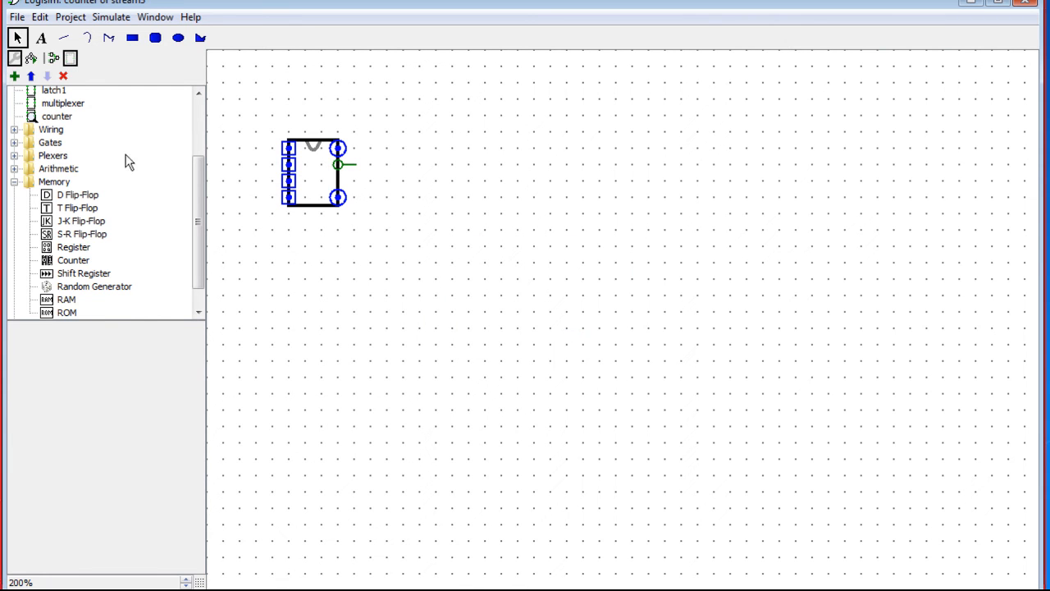
- Return to the counter's circuit layout and add a new circuit named counter2 to the project
click(54, 58)
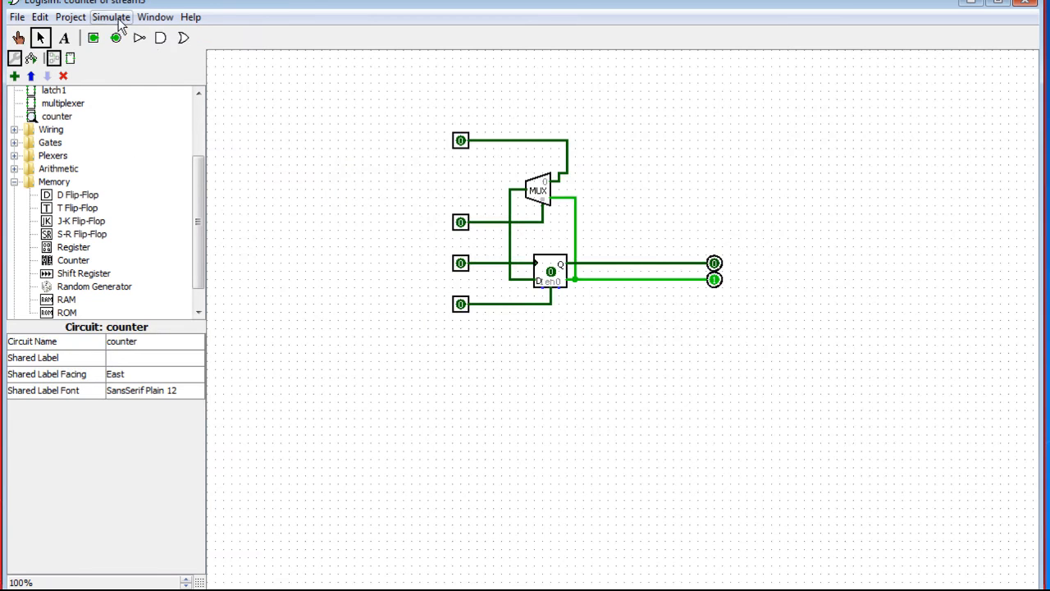
click(111, 17)
click(86, 36)
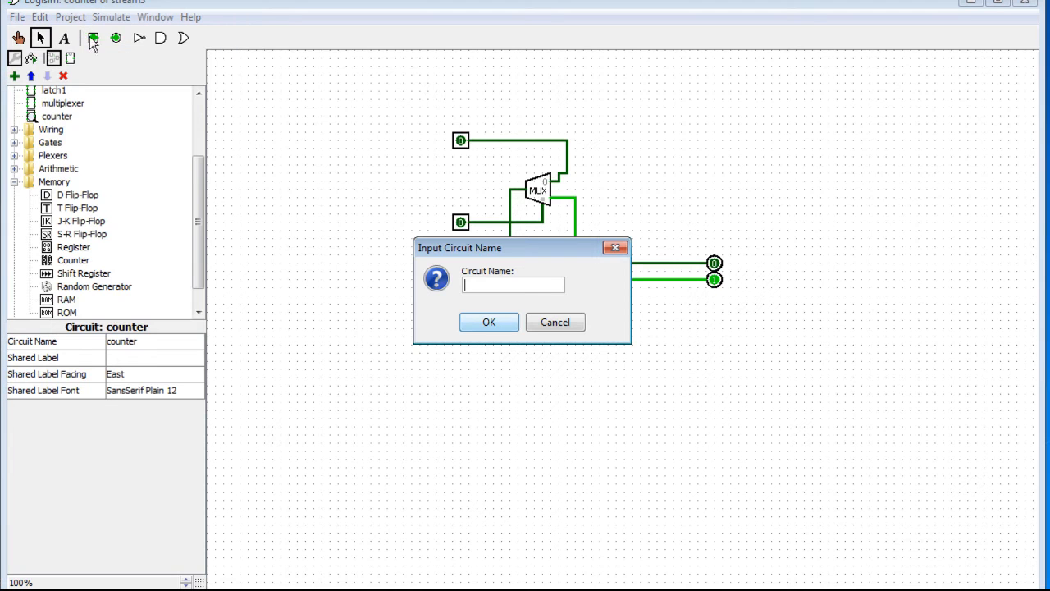
text(counter)
click(508, 325)
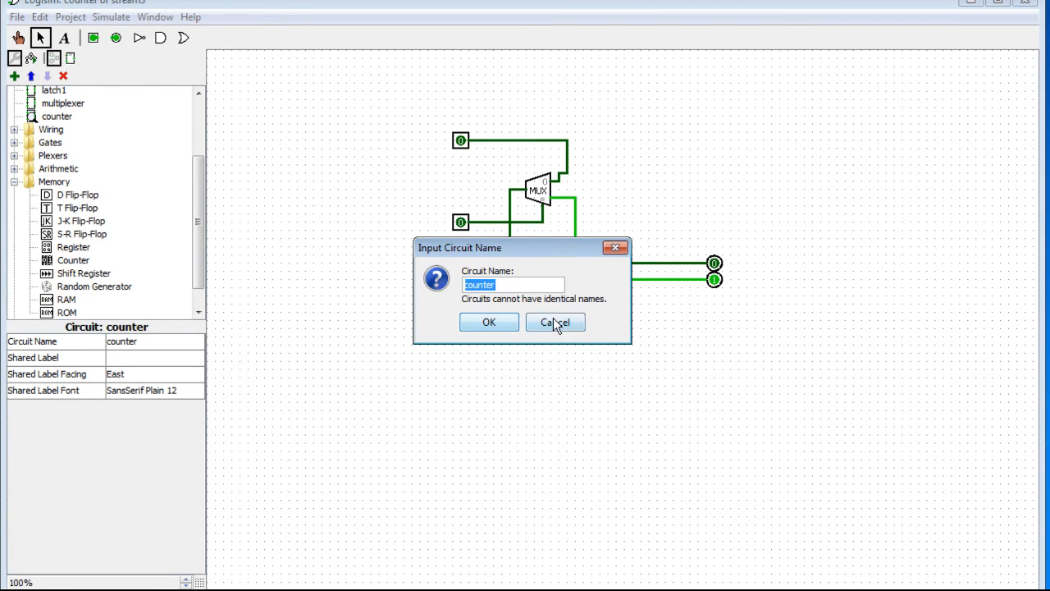
click(511, 284)
text(2)
click(491, 324)
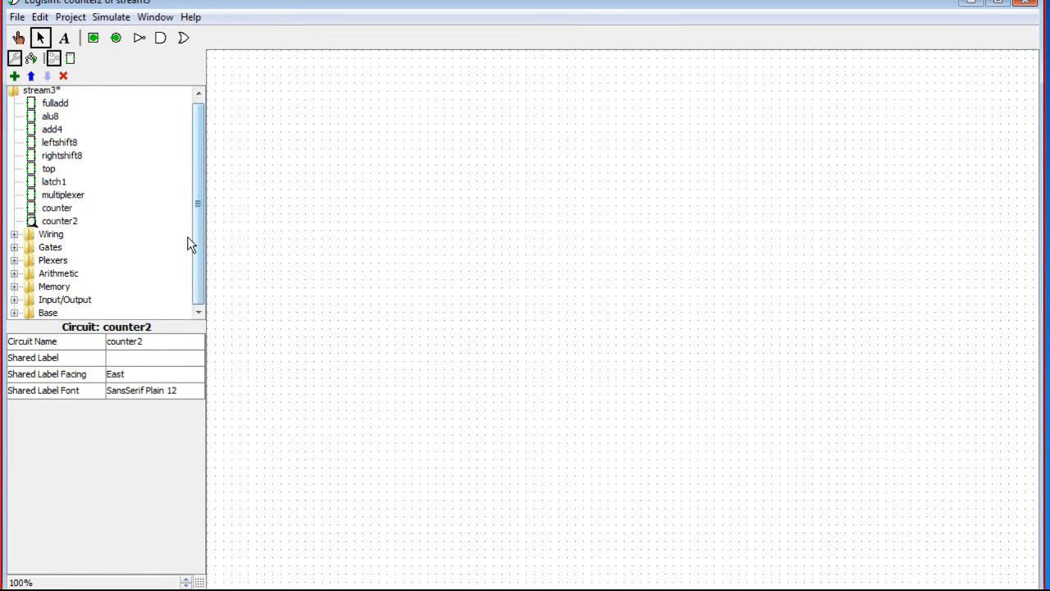
- Place four instances of the counter subcircuit side by side in a horizontal row in counter2
drag(197, 223, 196, 210)
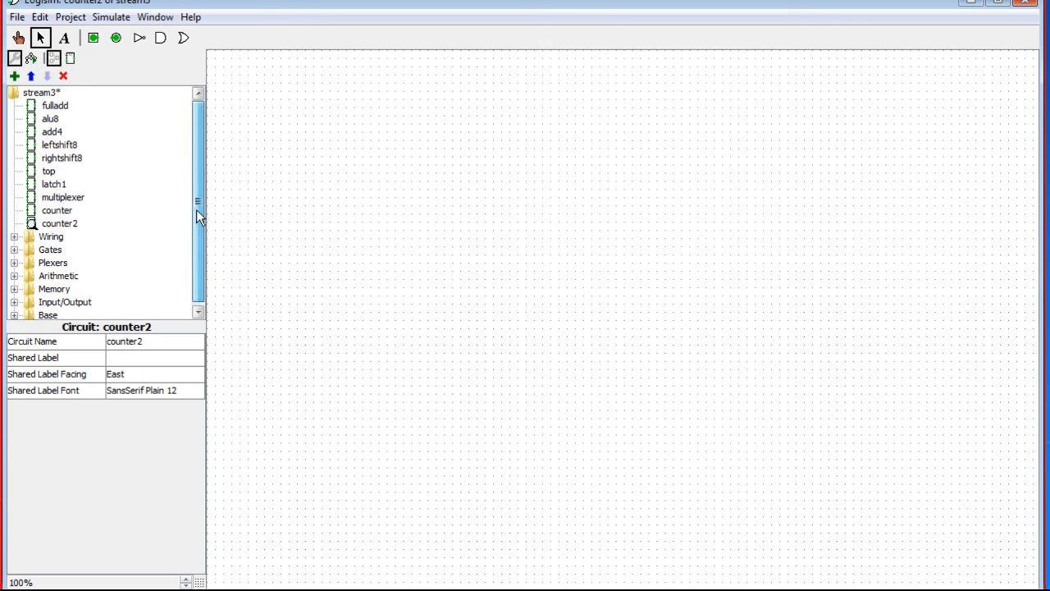
click(56, 210)
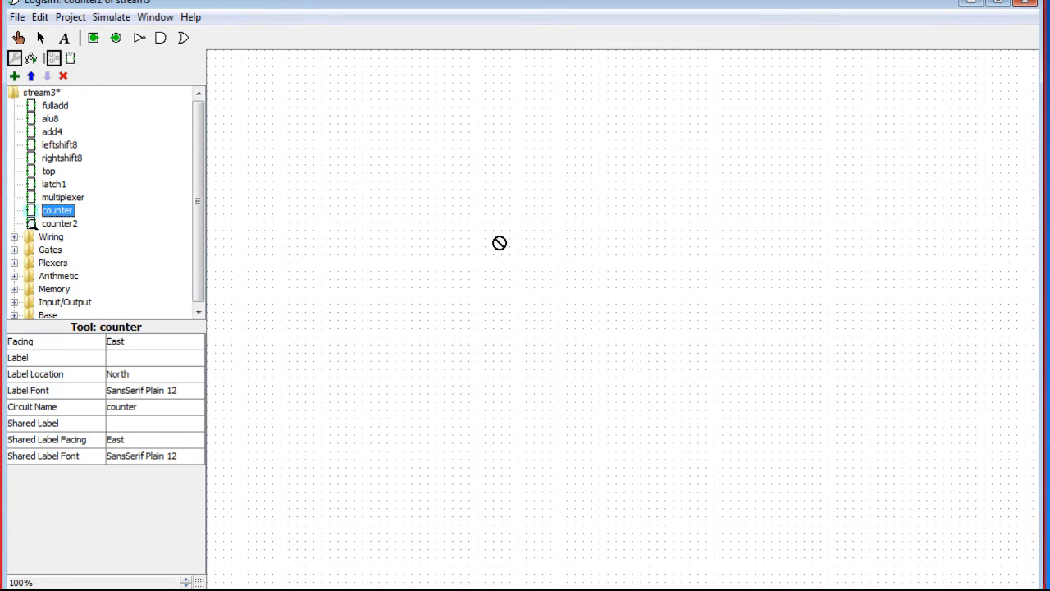
click(478, 290)
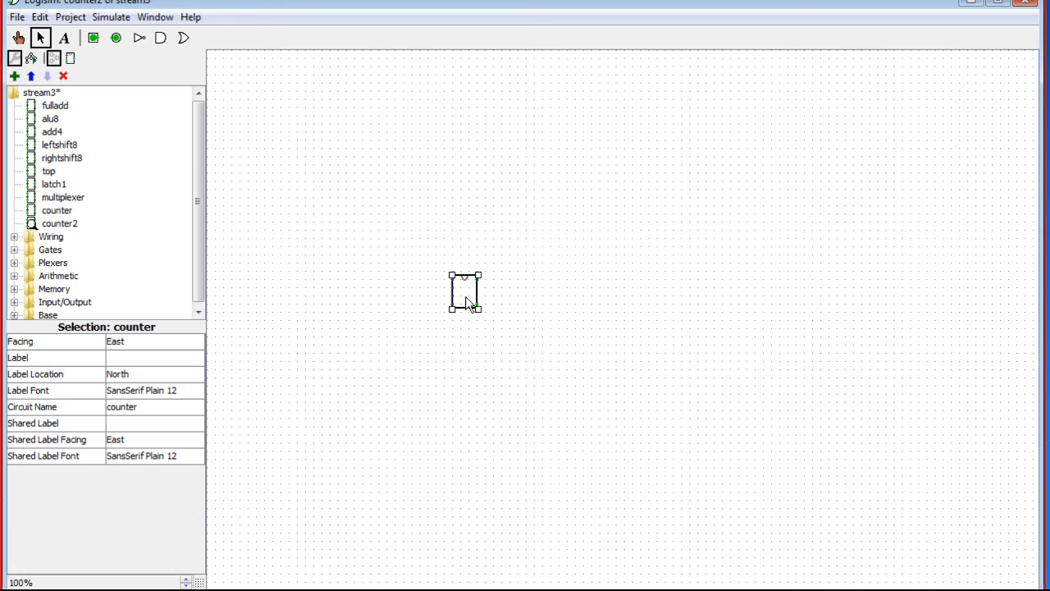
click(57, 212)
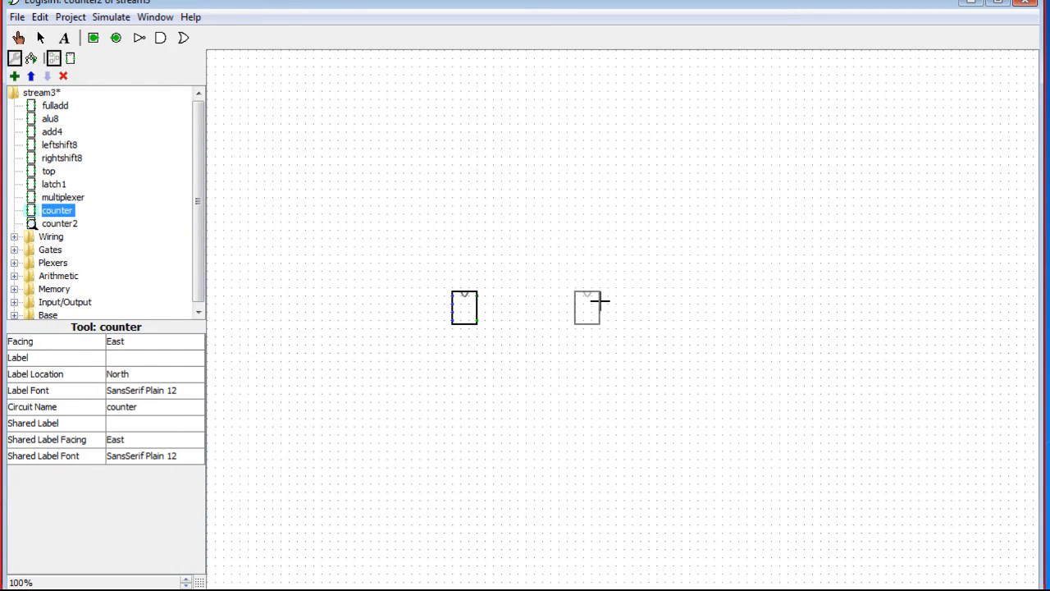
click(599, 301)
click(56, 211)
click(709, 303)
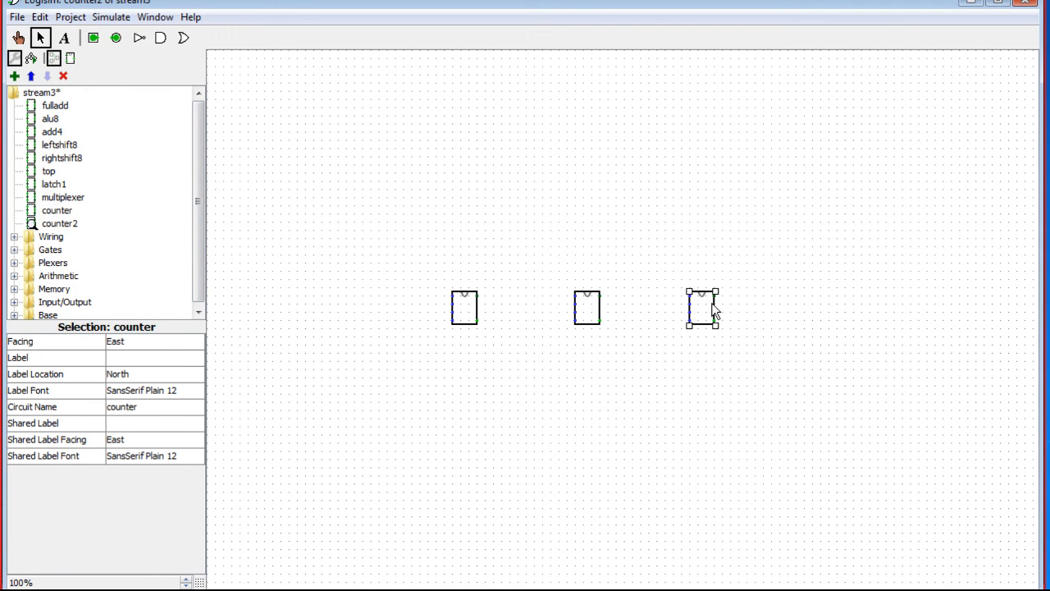
click(58, 214)
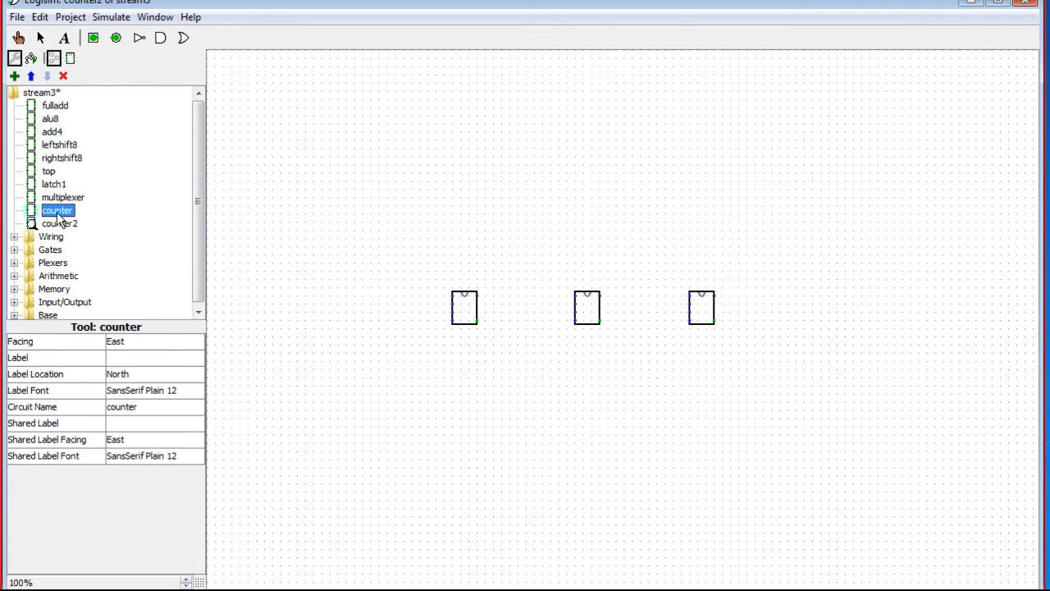
click(836, 302)
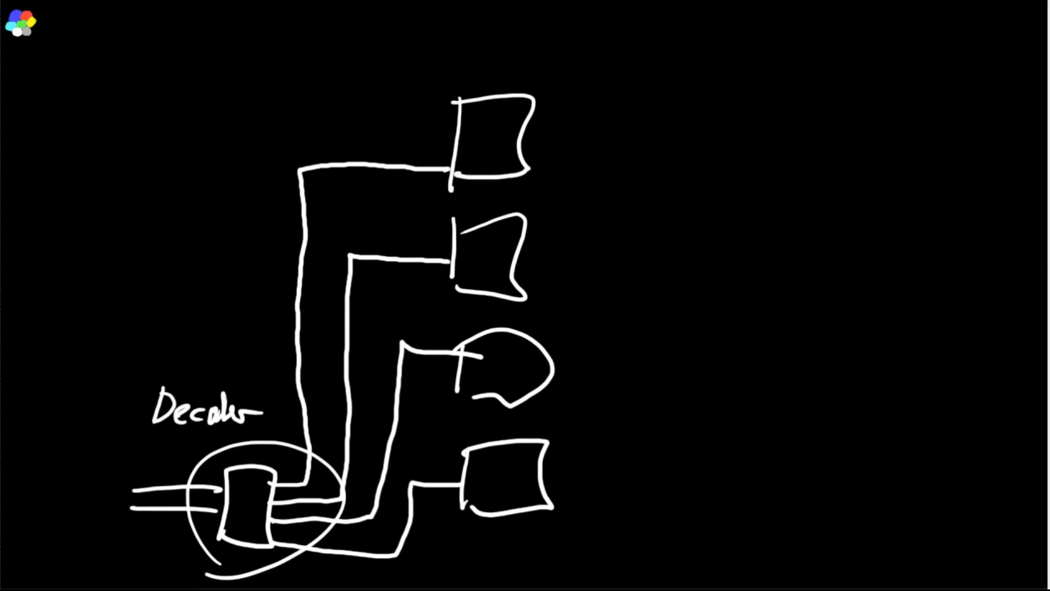
- Minimize the OBS window covering the drawing canvas and clear the decoder sketch from the canvas
key(alt+Tab)
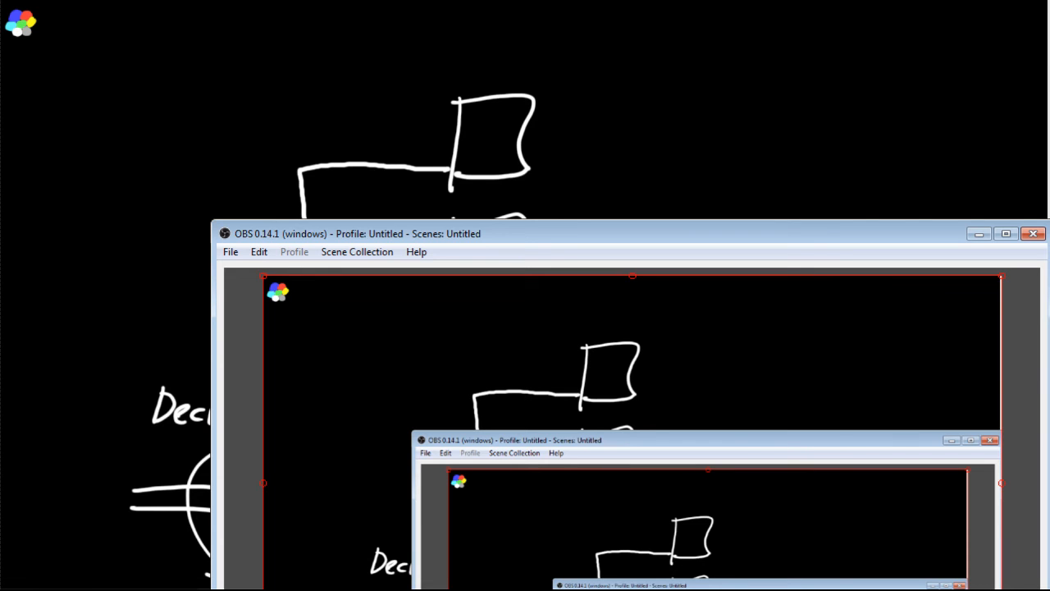
click(979, 235)
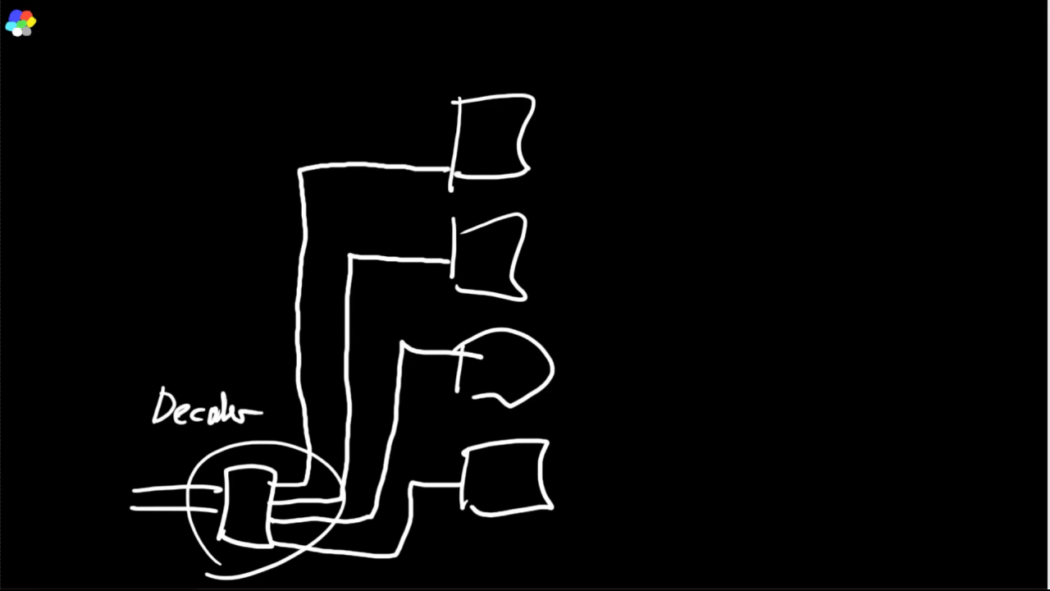
key(Delete)
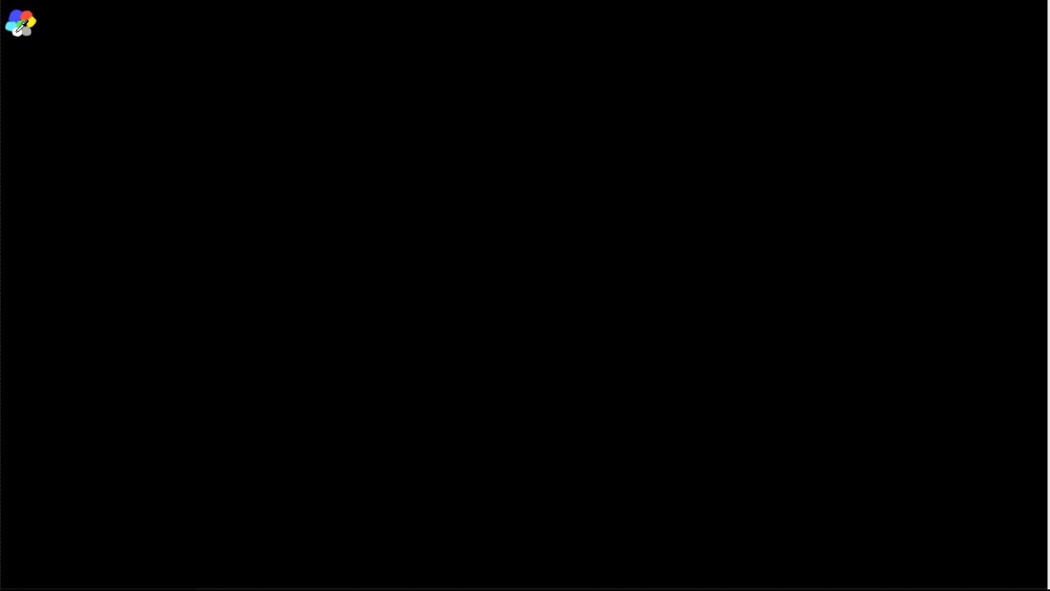
- Adjust the brush's master diameter for handwriting on the black canvas
right_click(429, 210)
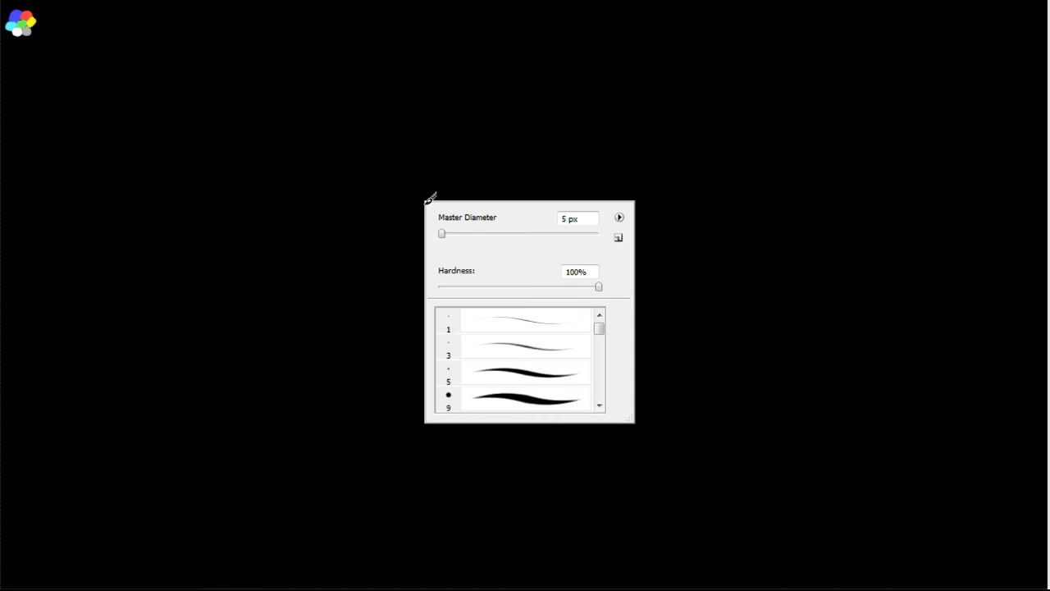
click(443, 234)
drag(441, 234, 439, 233)
click(360, 203)
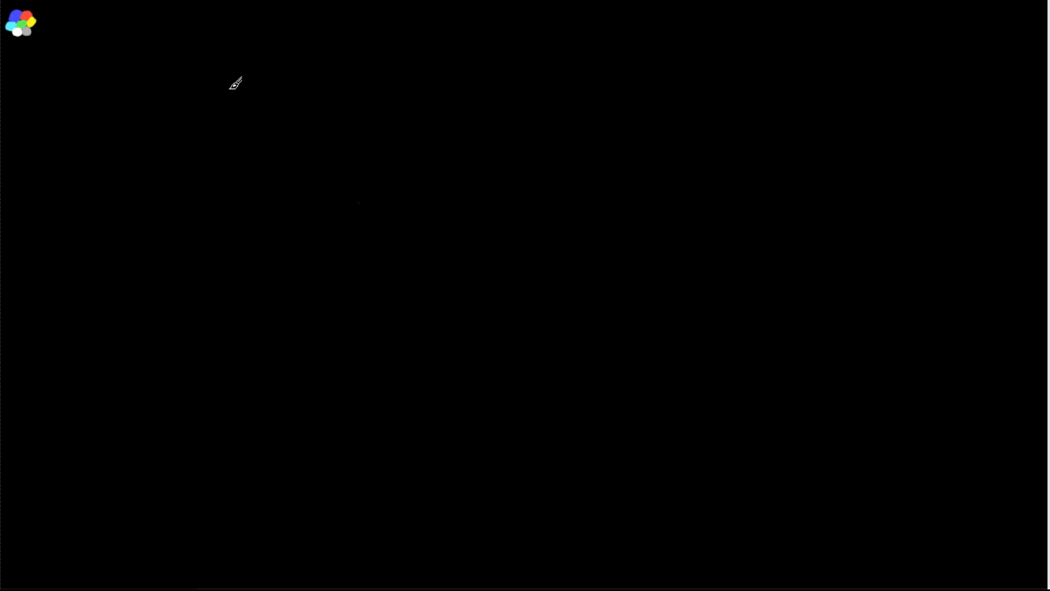
- Handwrite the first three rows of the four-bit counting sequence, 0000, 0001 and 0010, correcting the third row's third digit to 1
drag(194, 109, 236, 112)
mouse_move(263, 110)
mouse_down()
mouse_move(279, 88)
mouse_move(275, 111)
mouse_up()
mouse_move(304, 97)
mouse_down()
mouse_move(324, 103)
mouse_move(307, 111)
mouse_up()
mouse_move(191, 141)
mouse_down()
mouse_move(201, 134)
mouse_move(215, 149)
mouse_up()
mouse_move(240, 140)
mouse_down()
mouse_move(227, 141)
mouse_move(246, 144)
mouse_up()
drag(288, 138, 279, 139)
drag(320, 132, 314, 164)
drag(203, 190, 202, 192)
drag(239, 198, 244, 201)
mouse_move(277, 188)
mouse_down()
mouse_move(274, 199)
mouse_move(281, 190)
mouse_up()
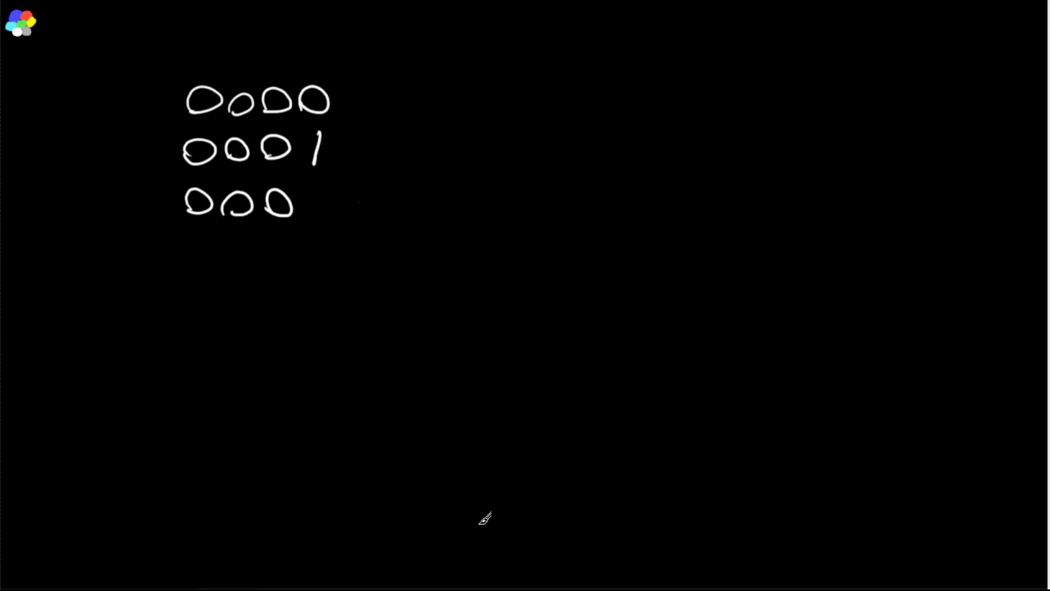
key(e)
mouse_move(284, 217)
mouse_down()
mouse_move(290, 194)
mouse_move(268, 204)
mouse_move(301, 220)
mouse_up()
key(p)
drag(279, 184, 274, 216)
drag(318, 187, 316, 185)
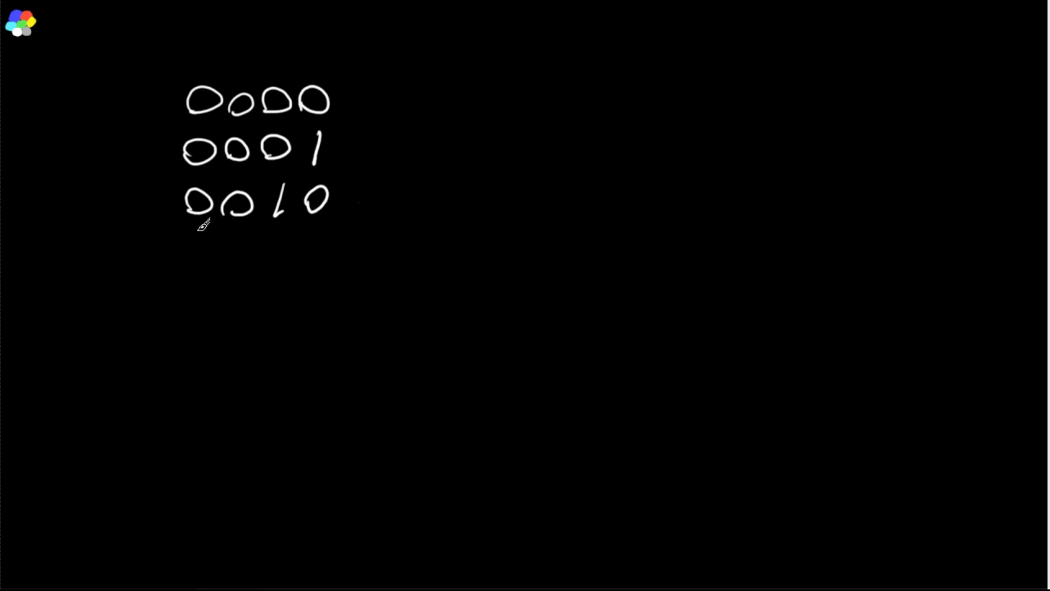
- Continue the handwritten counting sequence below with the rows 0011, 0100 and 0101
mouse_move(197, 240)
mouse_down()
mouse_move(187, 251)
mouse_move(202, 239)
mouse_move(243, 239)
mouse_move(277, 265)
mouse_up()
drag(320, 233, 315, 269)
mouse_move(206, 287)
mouse_down()
mouse_move(218, 306)
mouse_move(203, 313)
mouse_up()
mouse_move(249, 283)
mouse_down()
mouse_move(243, 322)
mouse_move(279, 299)
mouse_move(316, 296)
mouse_up()
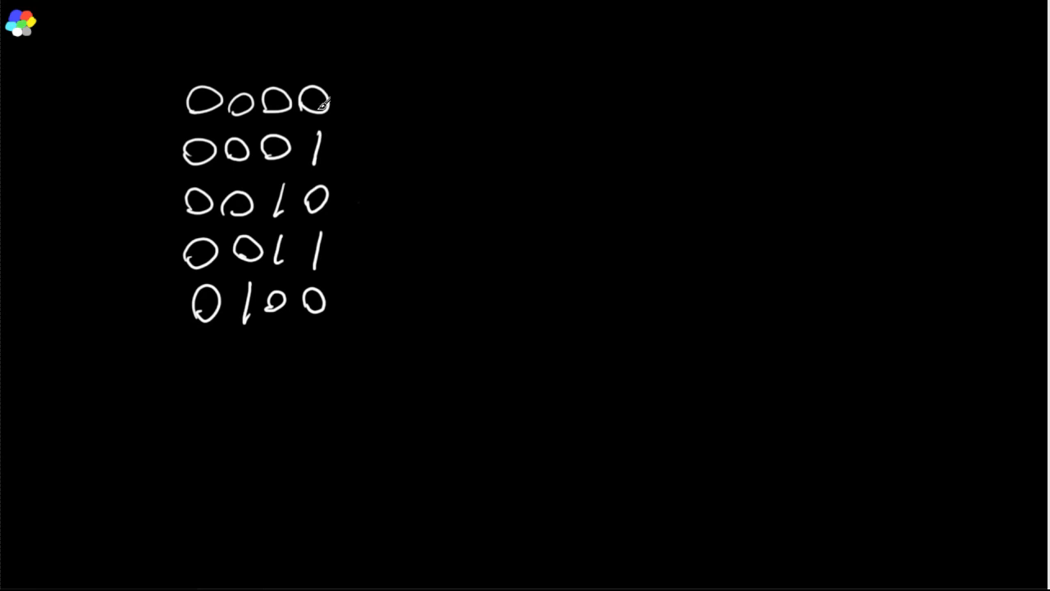
mouse_move(199, 344)
mouse_down()
mouse_move(239, 376)
mouse_move(284, 336)
mouse_move(273, 365)
mouse_up()
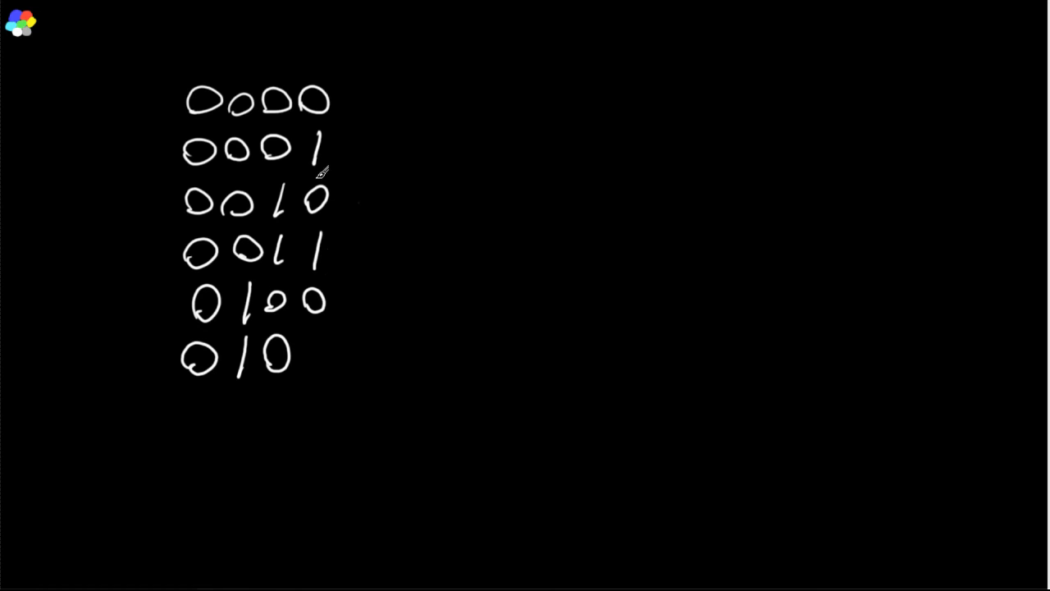
drag(319, 336, 317, 373)
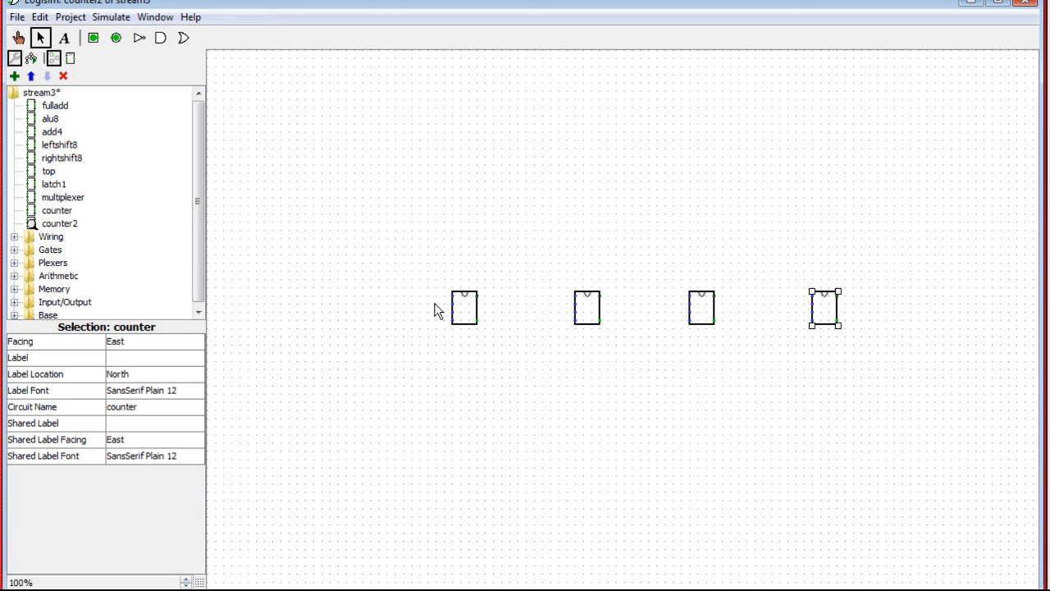
- Inspect the inner circuit of the first counter instance, minimize the OBS window and return to the counter2 circuit
right_click(467, 307)
click(520, 356)
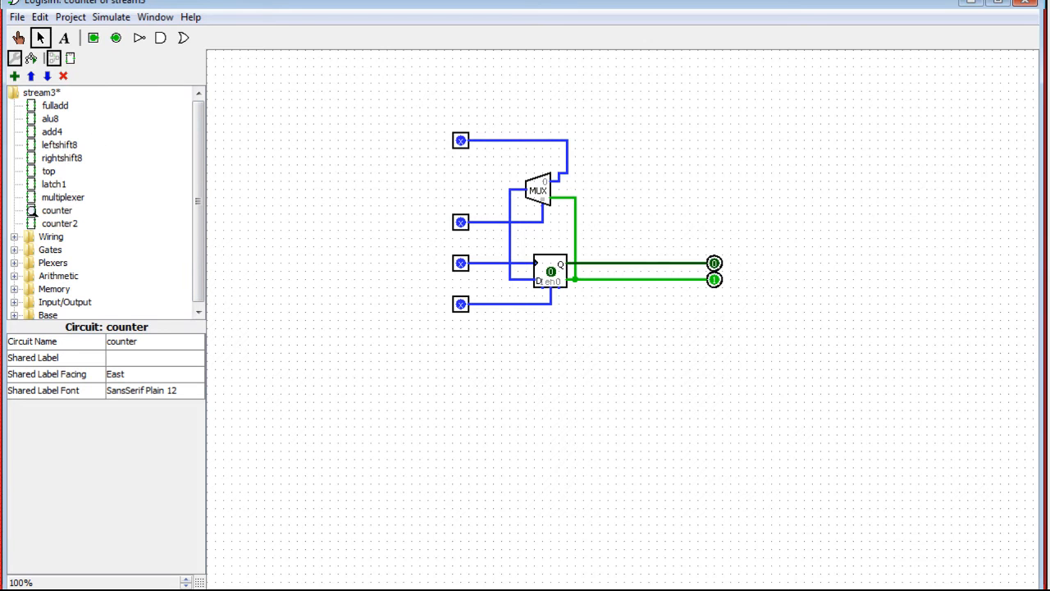
key(alt+Tab)
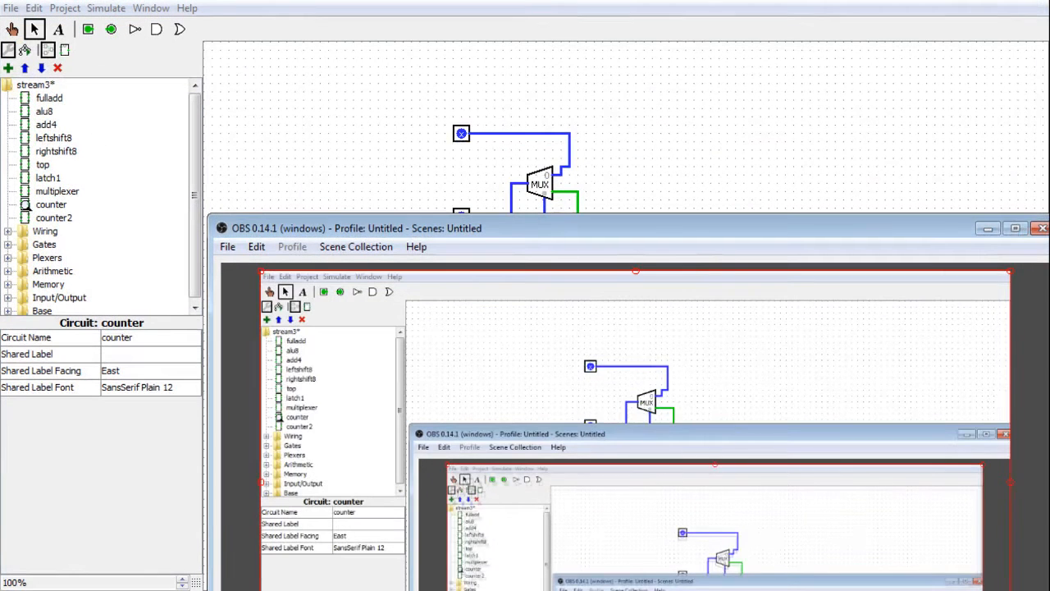
click(978, 234)
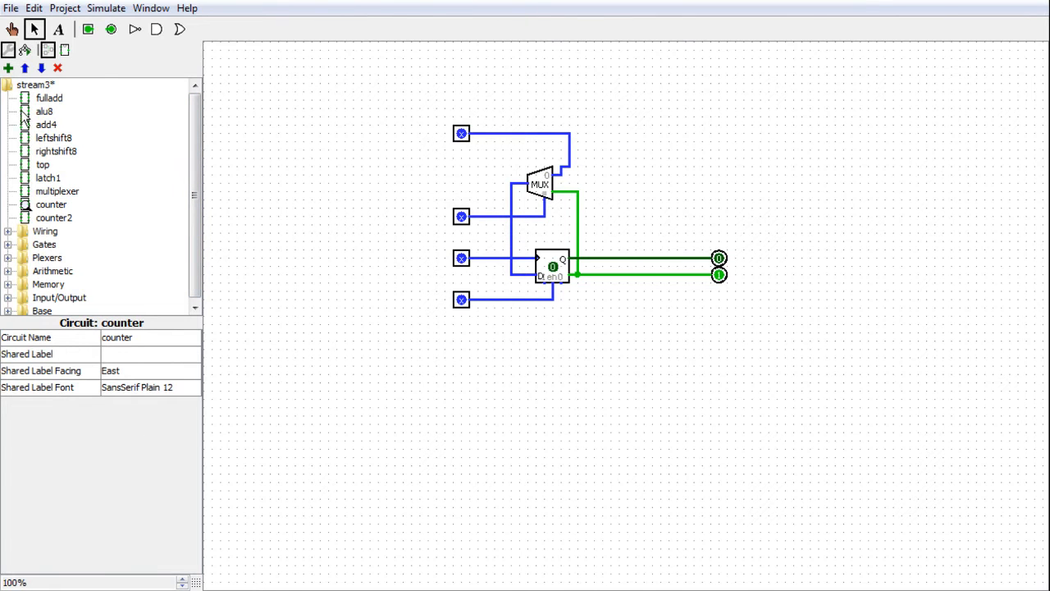
double_click(54, 217)
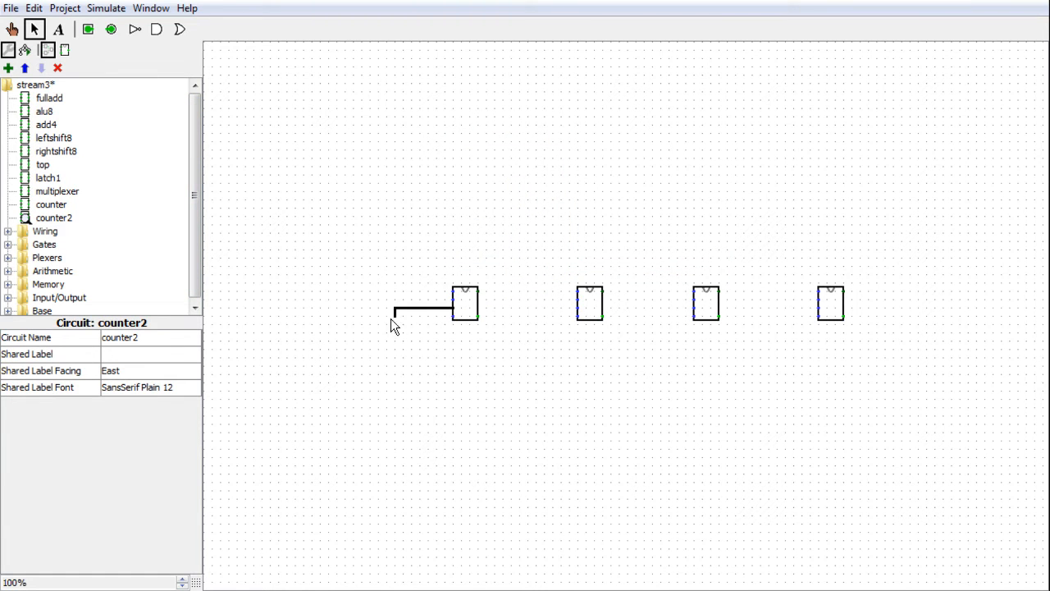
- Wire the third (clock) input of all four counters to a shared horizontal line and place an input pin at its start
drag(394, 353, 395, 349)
drag(565, 320, 552, 350)
drag(669, 346, 670, 348)
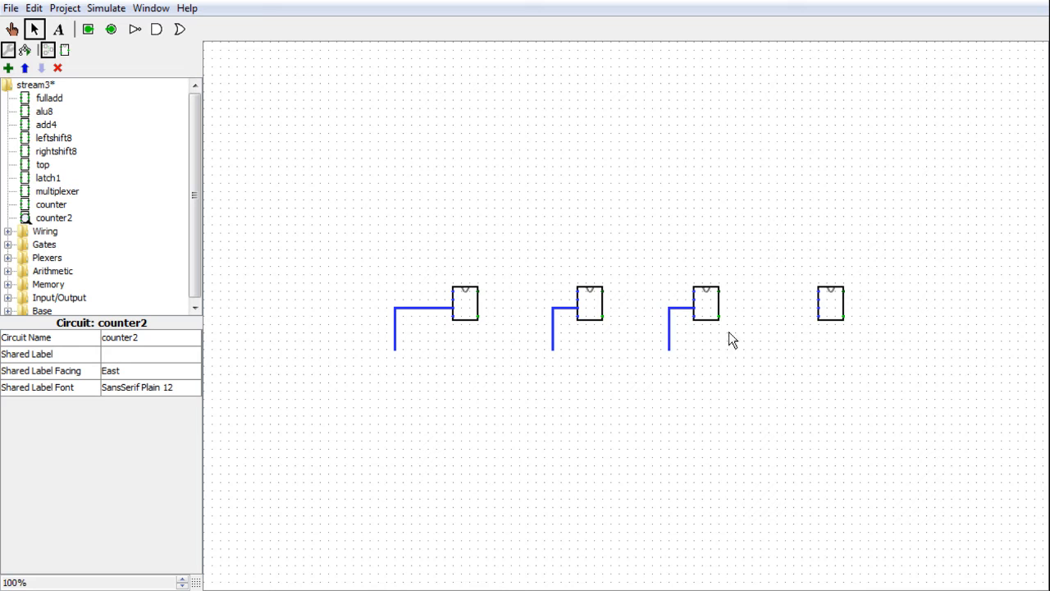
drag(816, 308, 277, 350)
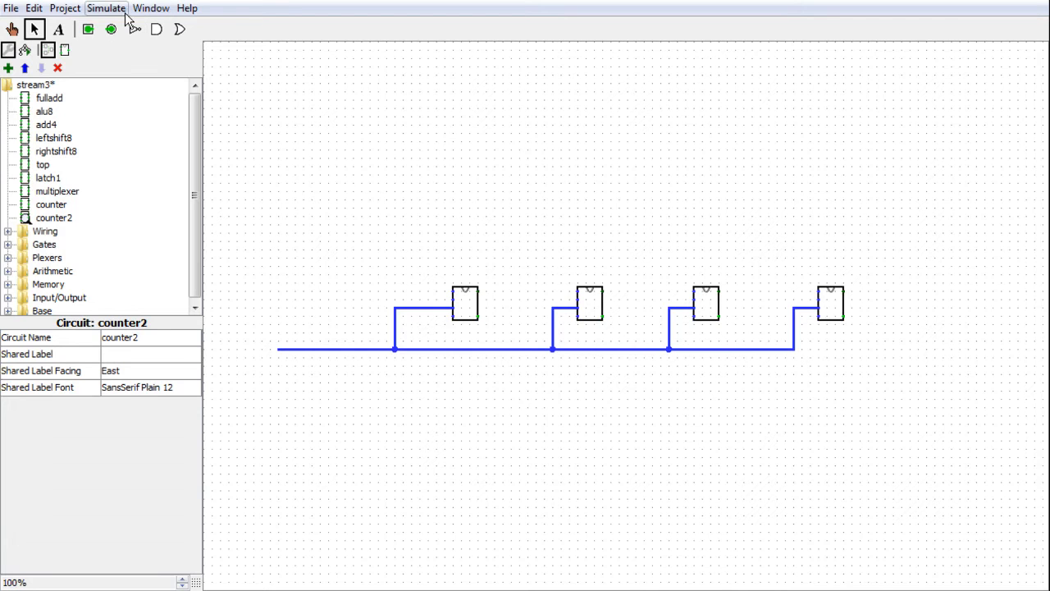
click(88, 29)
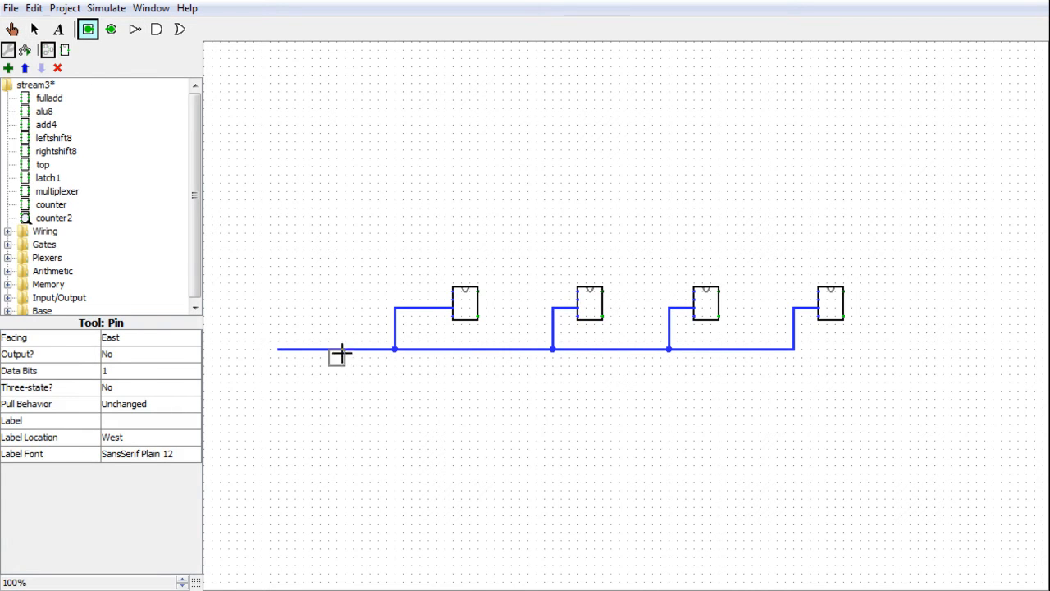
click(281, 349)
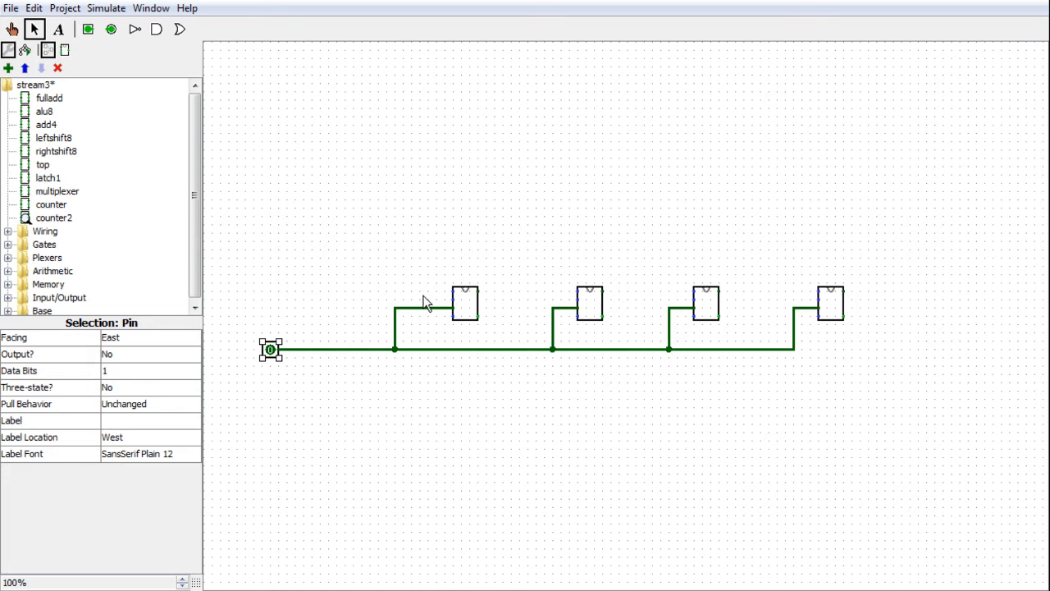
- Run a long vertical wire downward from the topmost input of each of the four counters
drag(453, 292, 441, 484)
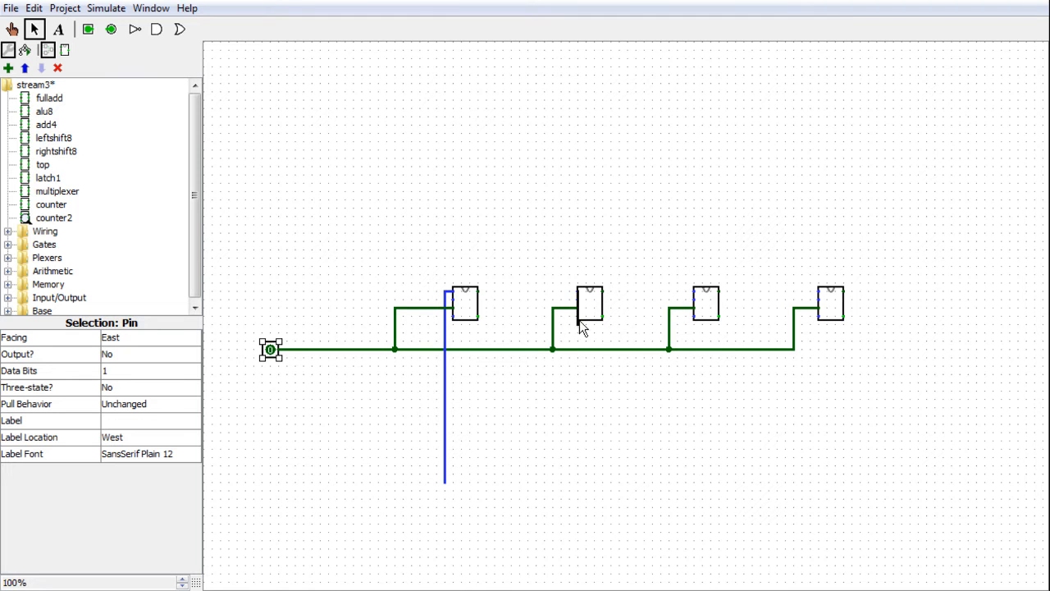
drag(577, 293, 574, 387)
drag(559, 422, 572, 441)
drag(571, 488, 571, 489)
drag(694, 293, 687, 487)
drag(818, 293, 812, 485)
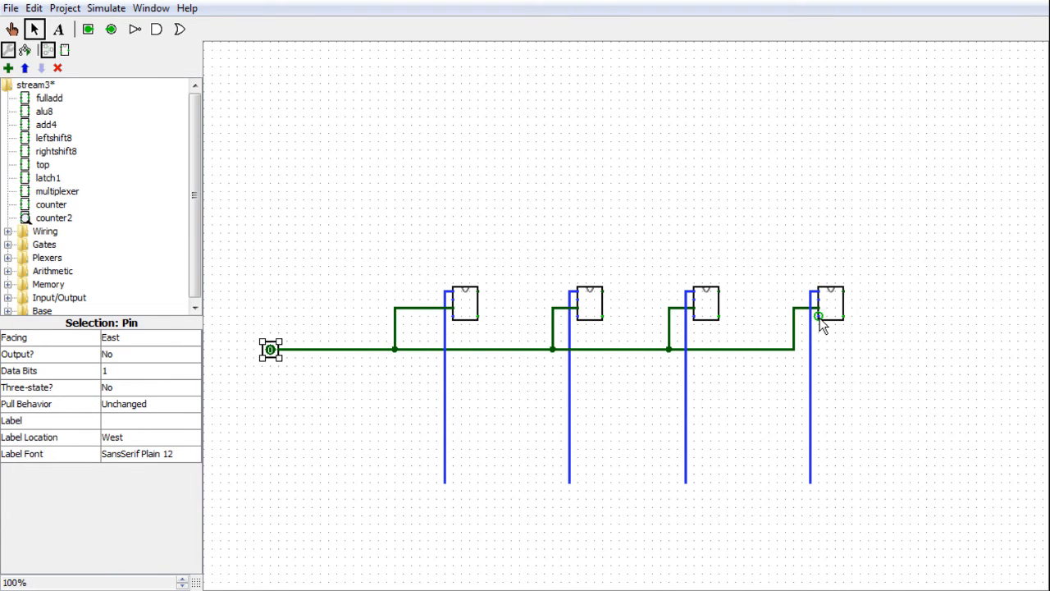
- Wire the lowest input of all four counters to a second shared line and attach a duplicate of the input pin to it
drag(818, 319, 279, 366)
drag(694, 316, 677, 365)
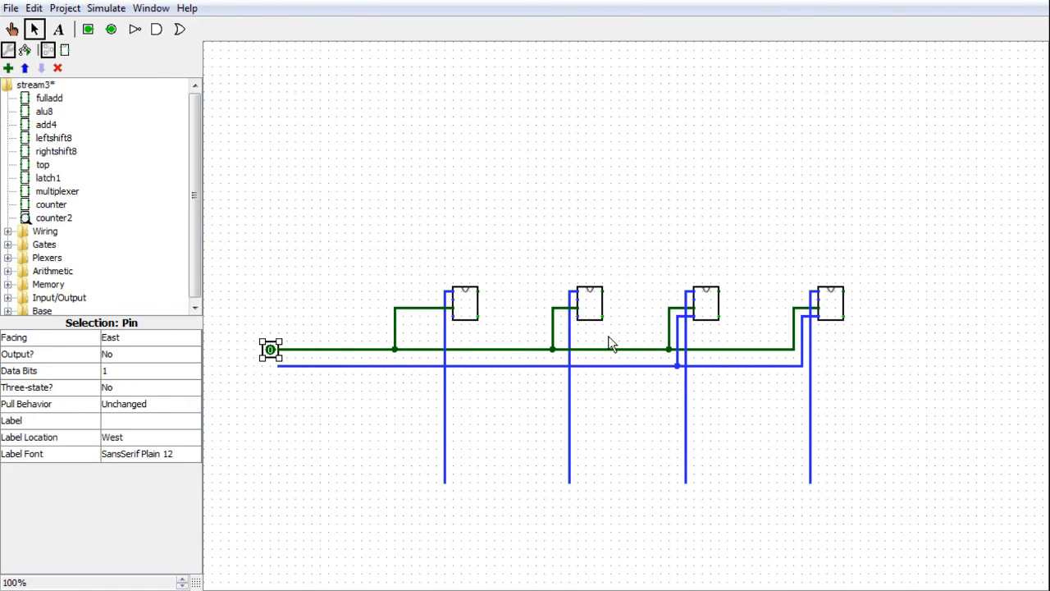
drag(565, 324, 561, 367)
drag(452, 314, 436, 366)
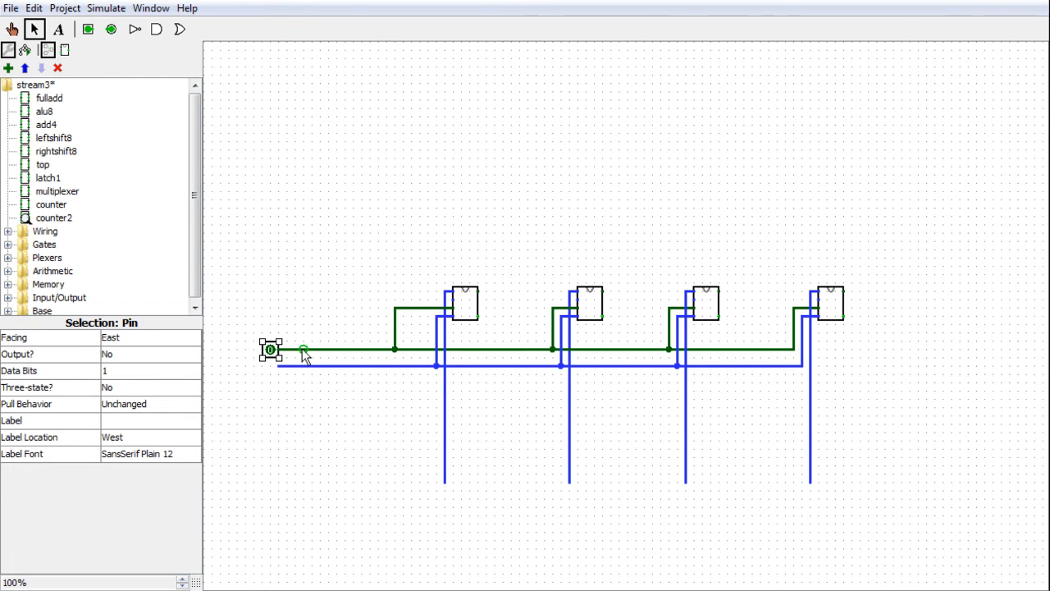
key(ctrl+d)
drag(273, 358, 265, 367)
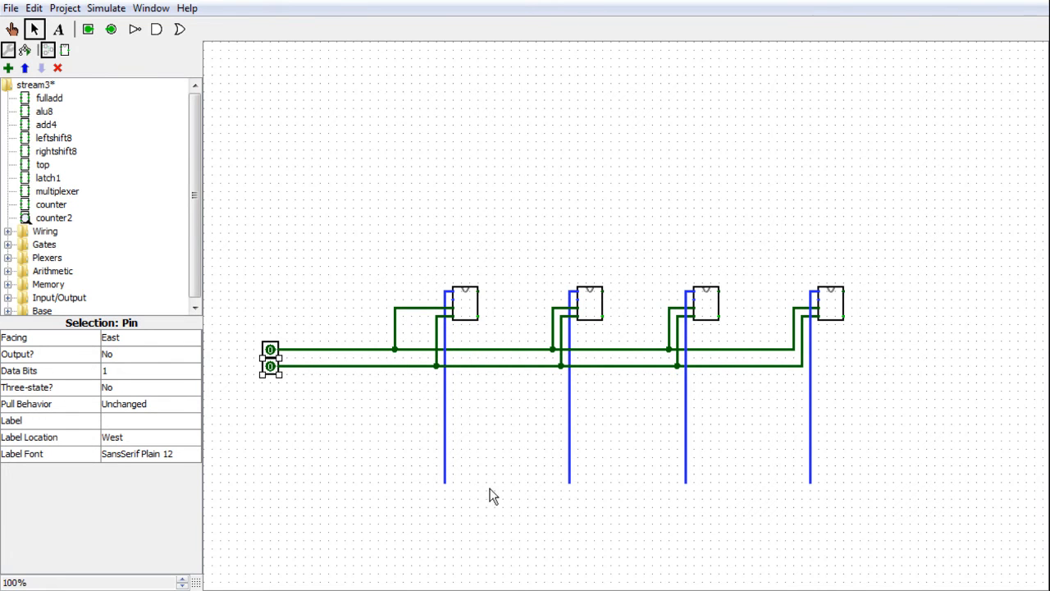
- Connect the first counter's second input to a new input pin and draw a short wire from its upper output
drag(444, 483, 444, 490)
mouse_move(478, 291)
mouse_down()
mouse_move(492, 256)
mouse_move(488, 186)
mouse_move(493, 241)
mouse_move(479, 292)
mouse_up()
drag(363, 297, 277, 300)
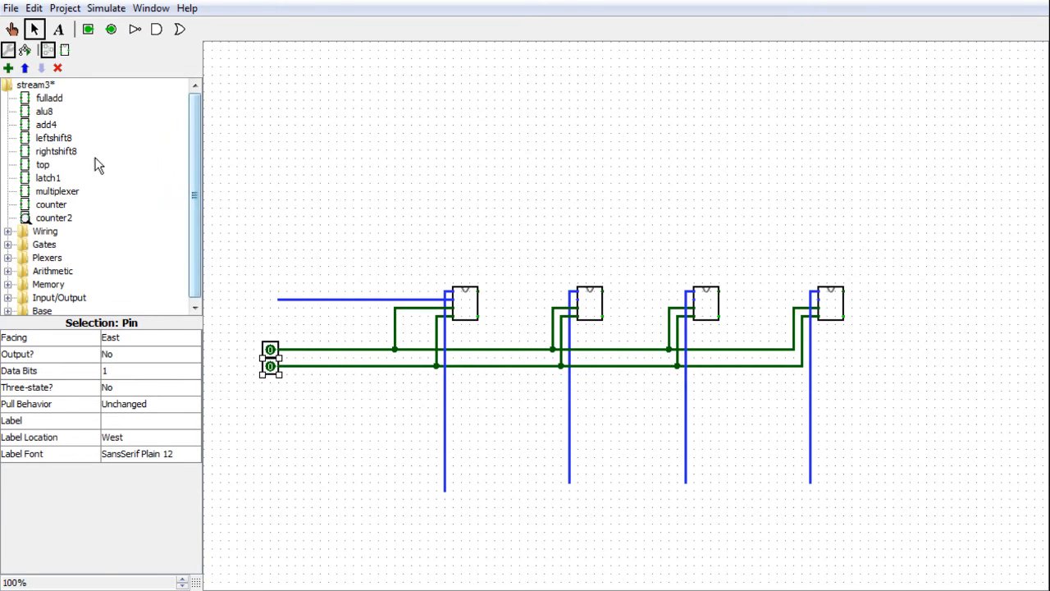
click(87, 29)
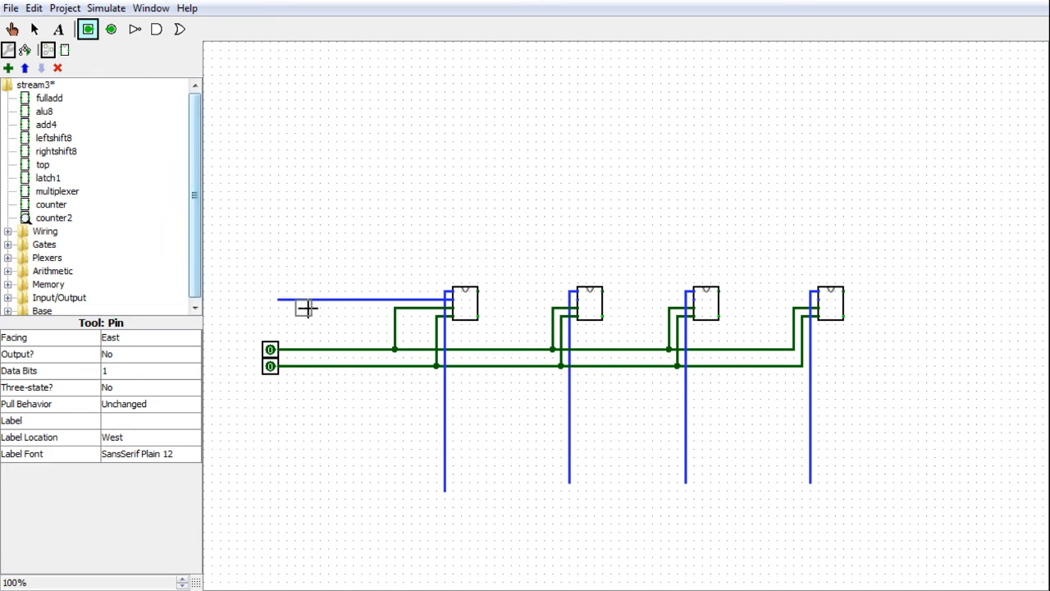
click(272, 300)
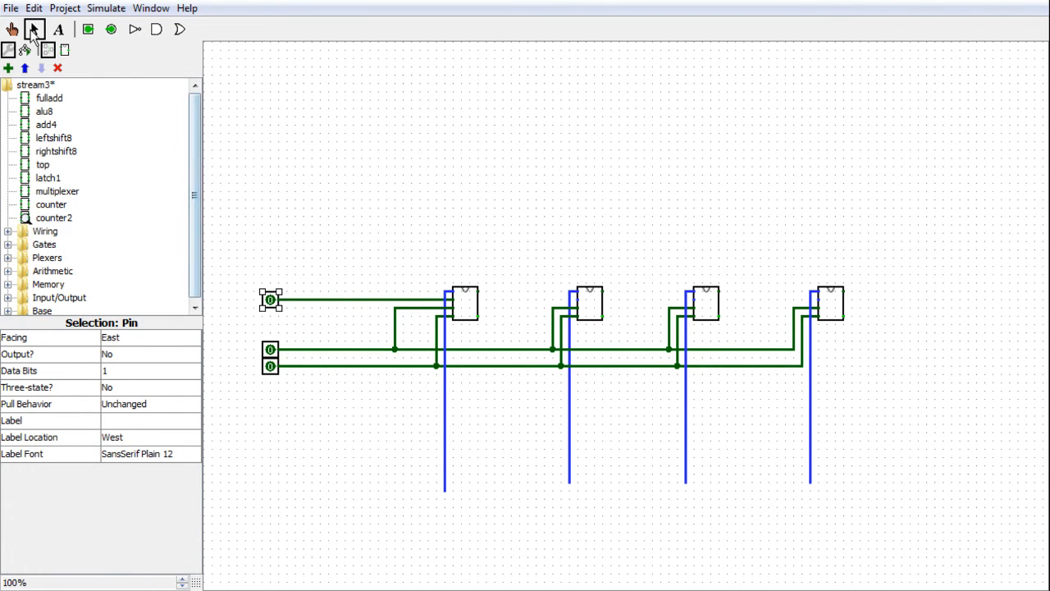
drag(478, 292, 501, 293)
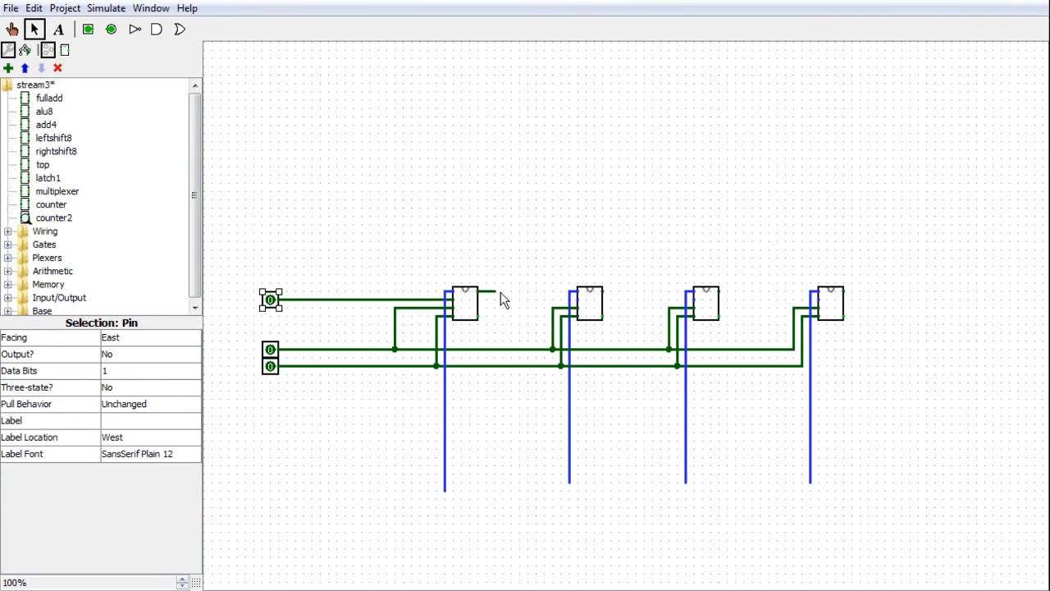
- Set the lowest input pin to 1 and test the first counter by switching the upper pin and repeatedly toggling the clock pin
click(12, 31)
click(276, 369)
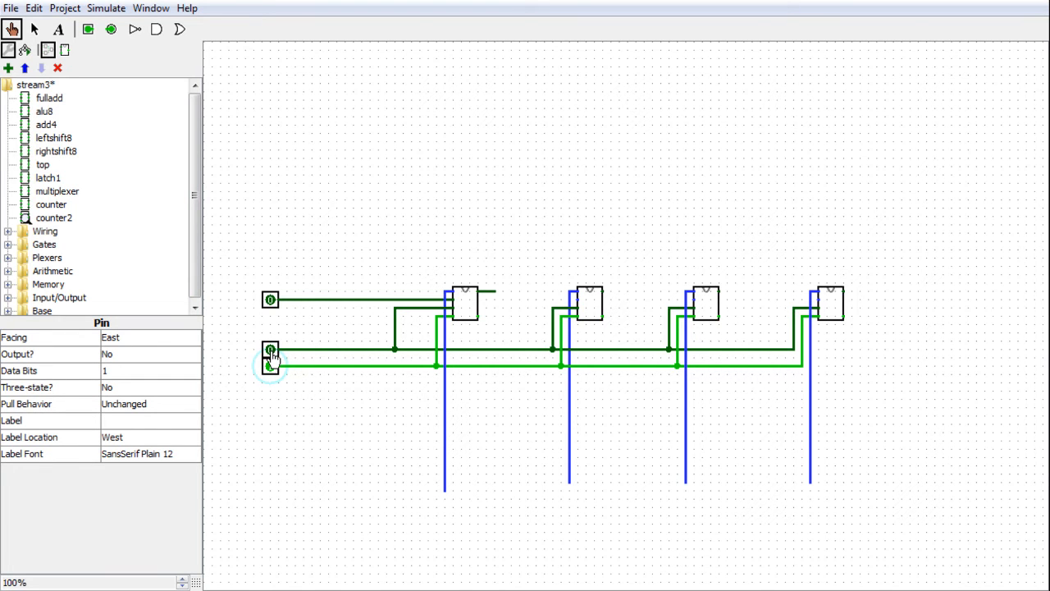
click(271, 302)
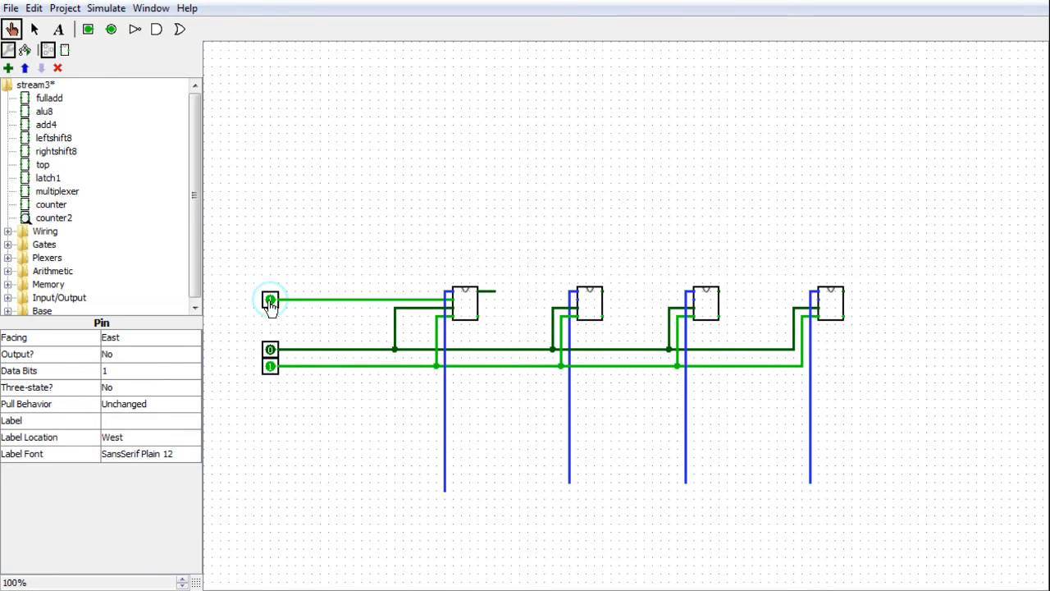
click(271, 351)
click(271, 351)
click(271, 351)
click(271, 351)
click(271, 351)
click(270, 351)
click(271, 301)
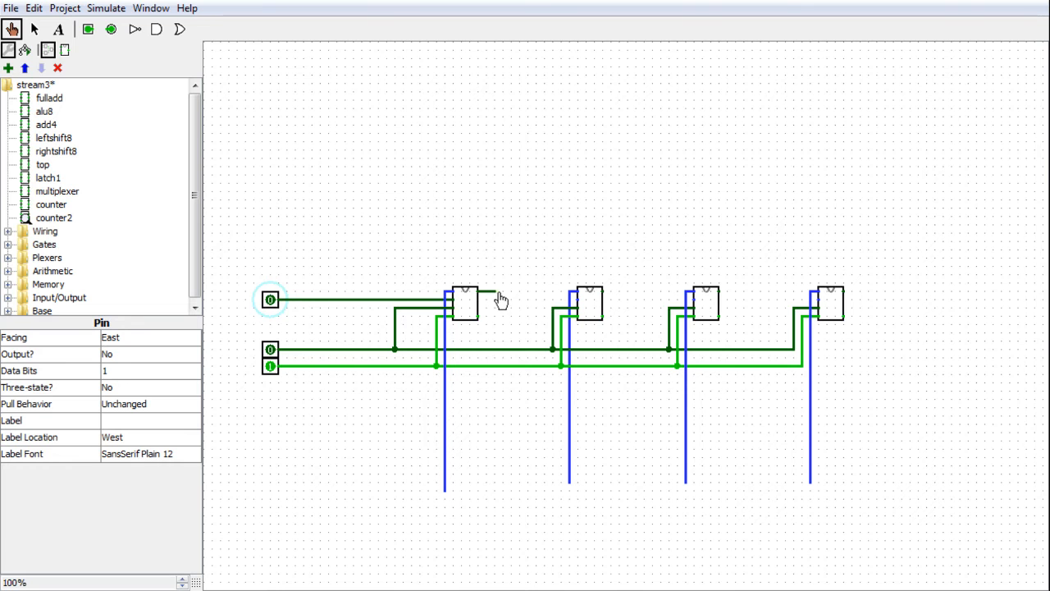
- Feed the second counter's second input from a new east-facing AND gate combining the first counter's output with the upper pin's line
click(34, 29)
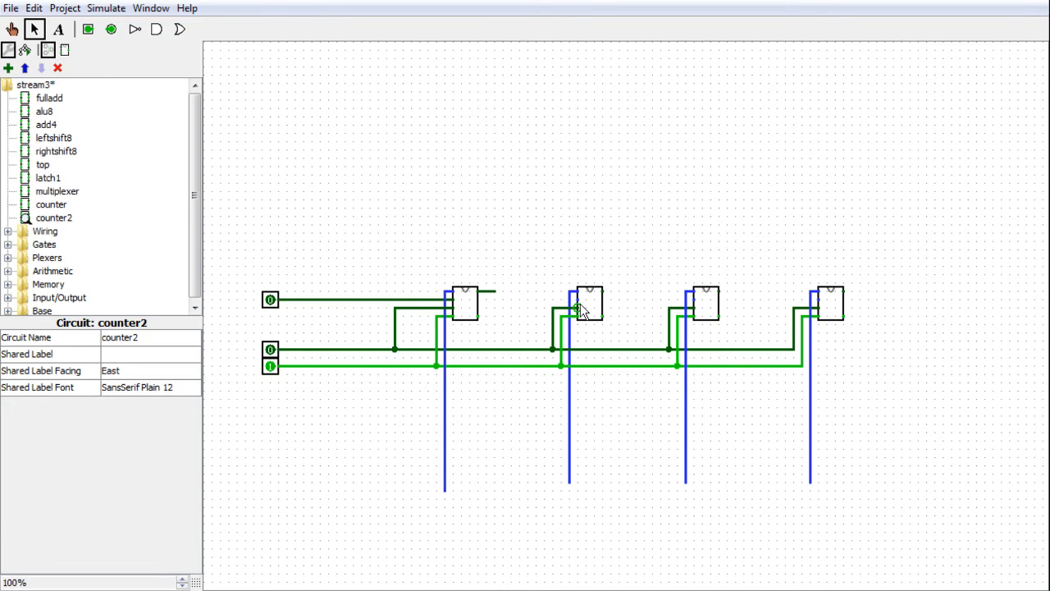
drag(577, 301, 543, 274)
click(157, 30)
key(Right)
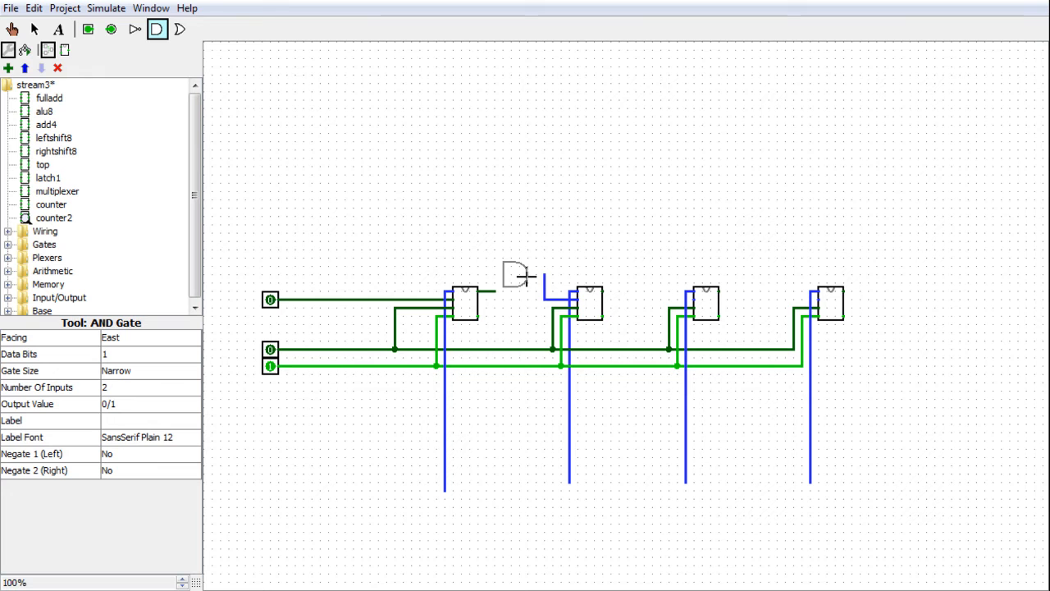
click(529, 277)
drag(530, 275, 395, 299)
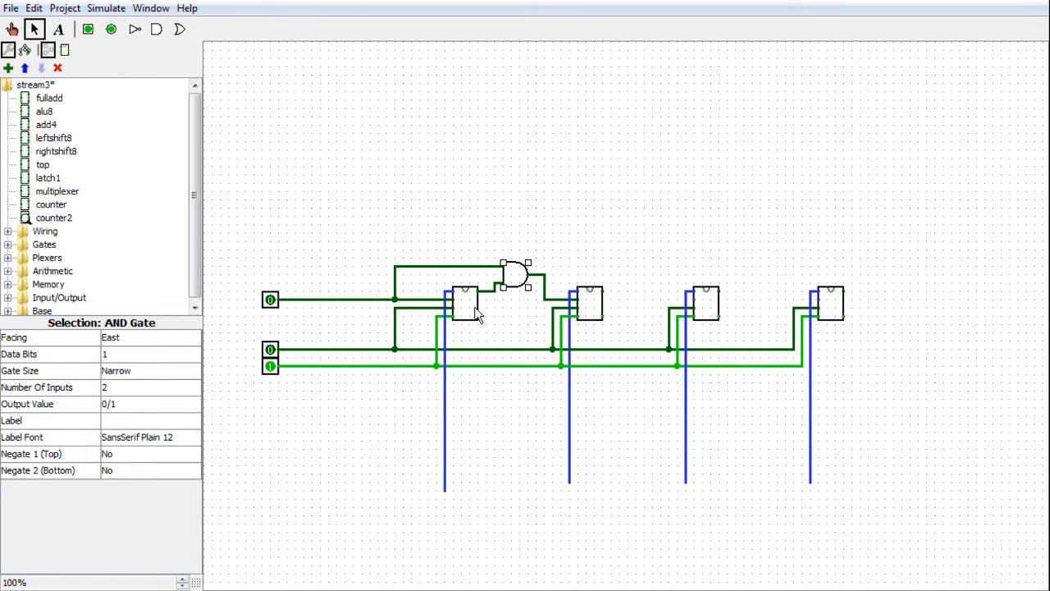
- Set the upper pin to 1 and toggle the clock pin repeatedly to test the AND gate between the first two counters
click(12, 28)
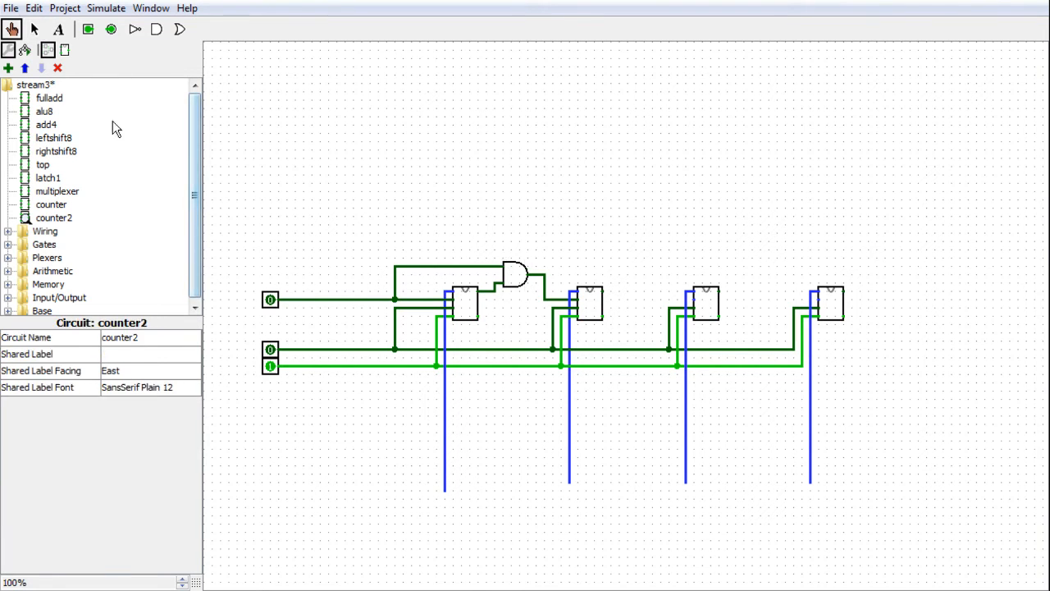
click(270, 299)
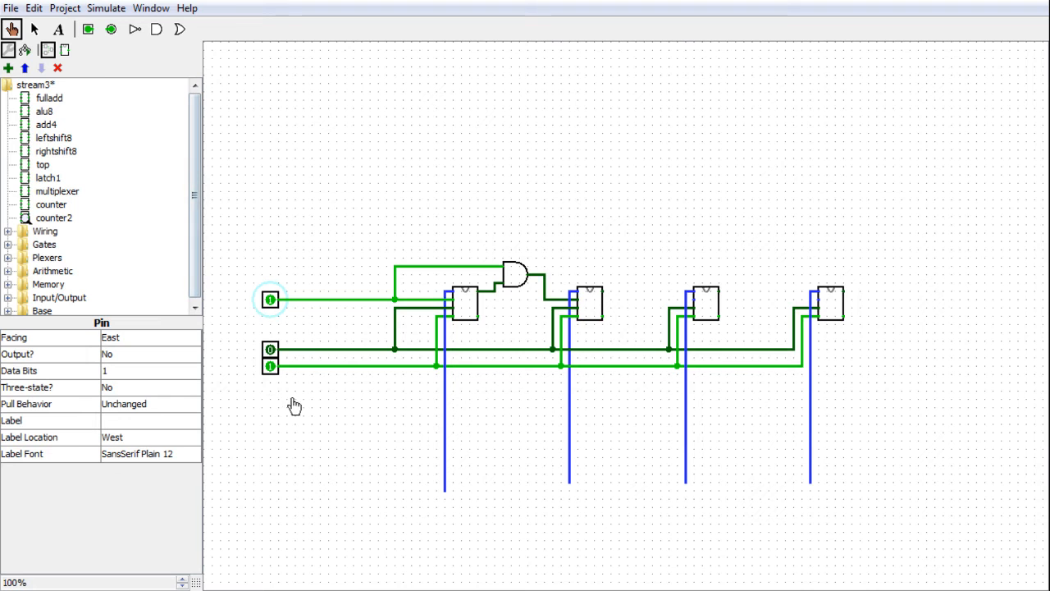
click(270, 351)
click(270, 351)
click(271, 351)
click(271, 351)
click(270, 351)
click(270, 351)
click(270, 351)
click(271, 351)
click(270, 351)
click(271, 353)
click(271, 353)
click(271, 353)
click(271, 353)
click(271, 353)
click(271, 353)
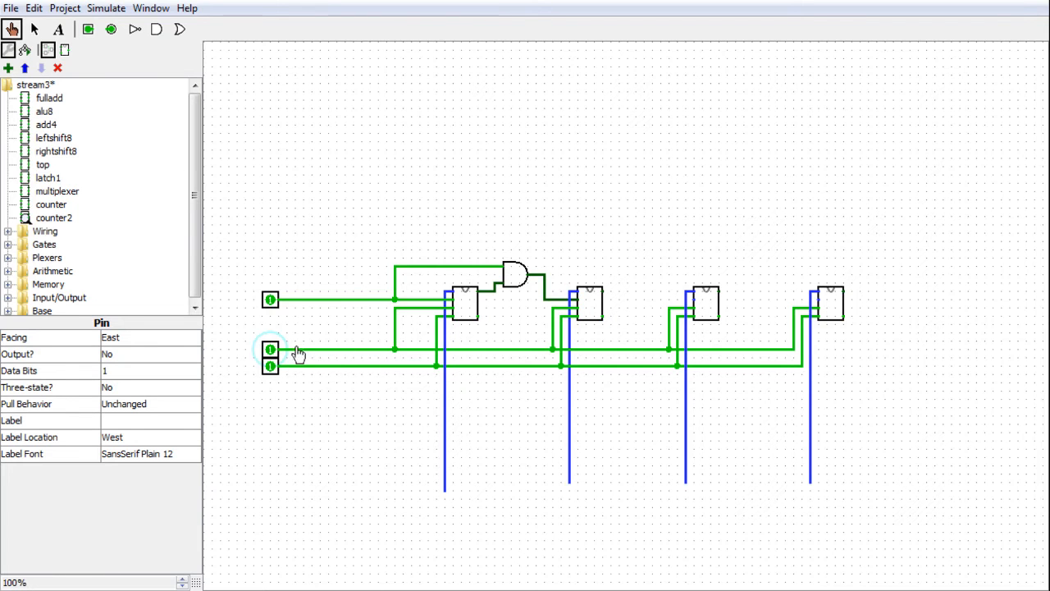
click(270, 350)
click(270, 351)
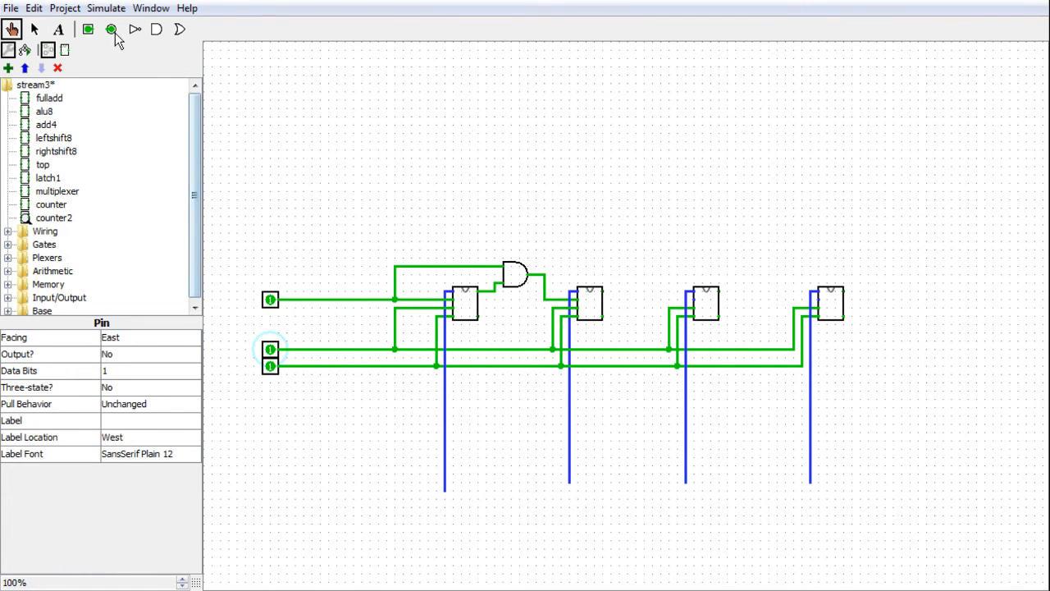
- Extend vertical wires upward from the upper outputs of the first and second counters, ending at the same height above the AND gate
click(34, 28)
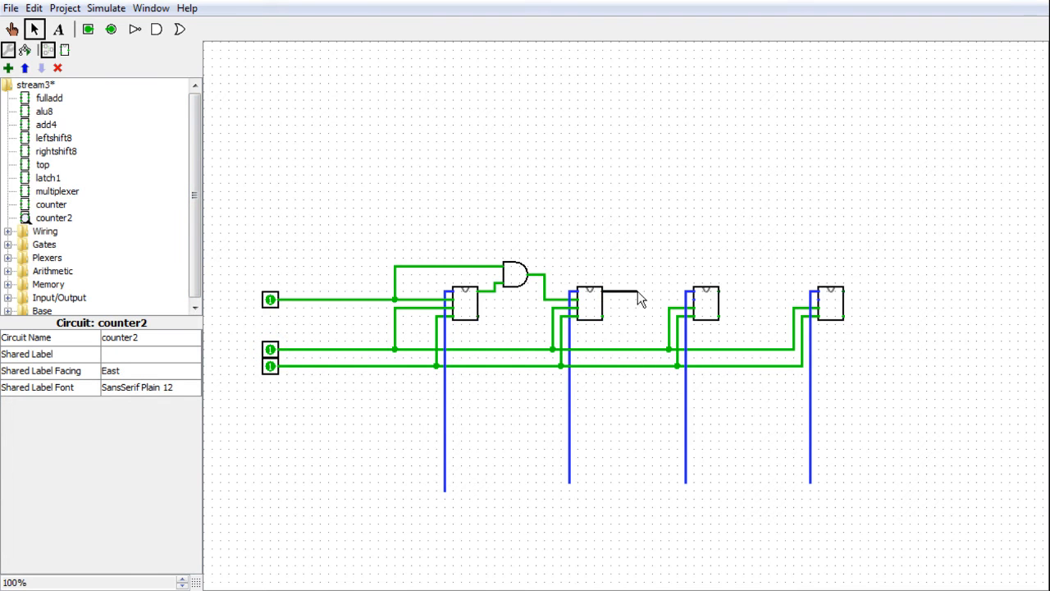
drag(643, 259, 644, 260)
drag(493, 292, 497, 273)
drag(495, 208, 495, 207)
drag(644, 259, 644, 208)
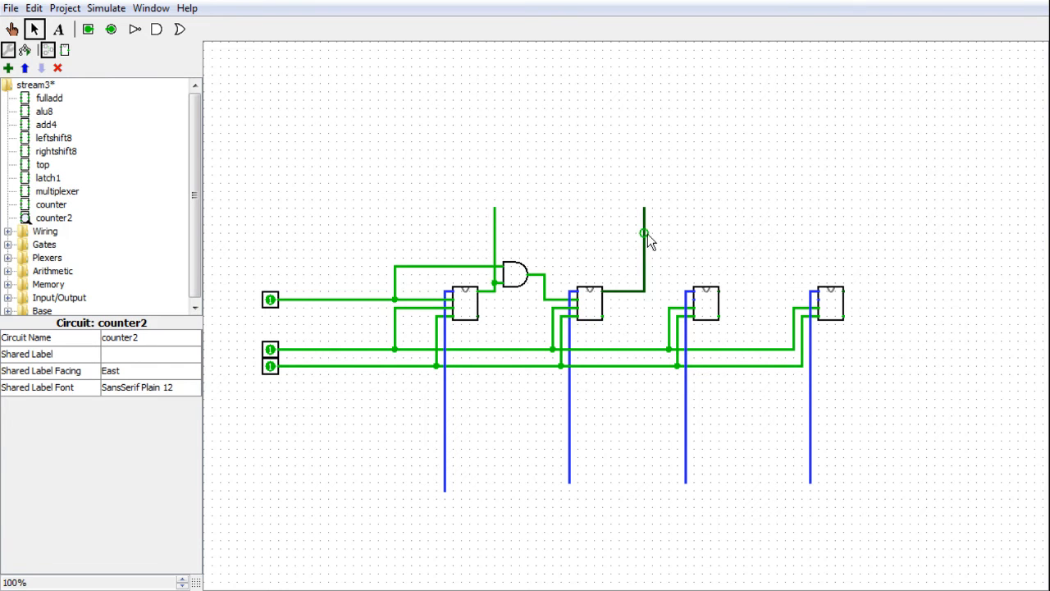
click(11, 29)
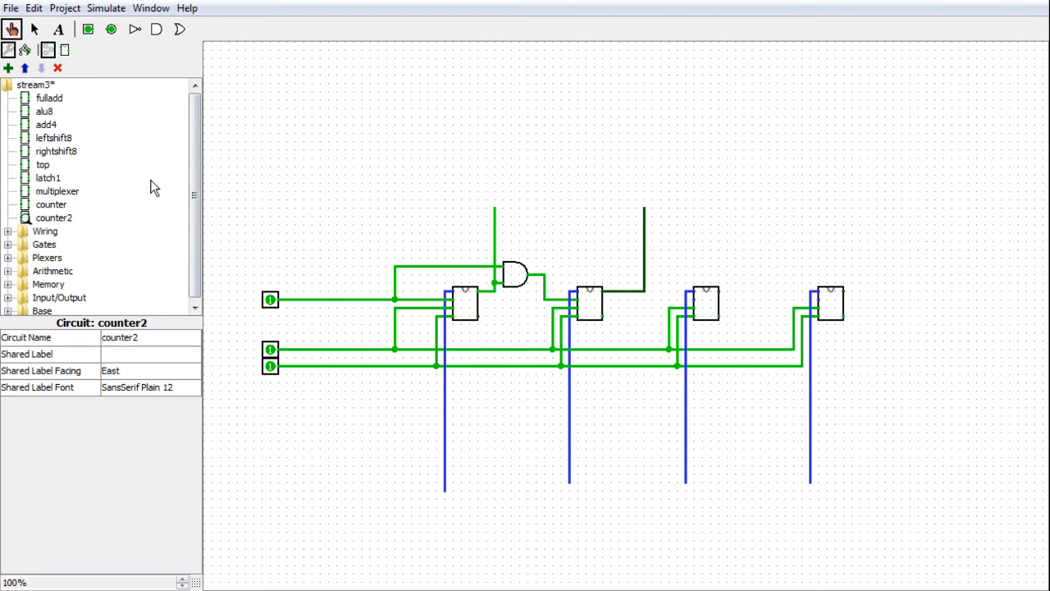
- Toggle the clock pin repeatedly to test the two-bit count on the first and second counters' output wires
click(272, 351)
click(272, 351)
click(272, 351)
click(271, 351)
click(272, 351)
click(272, 351)
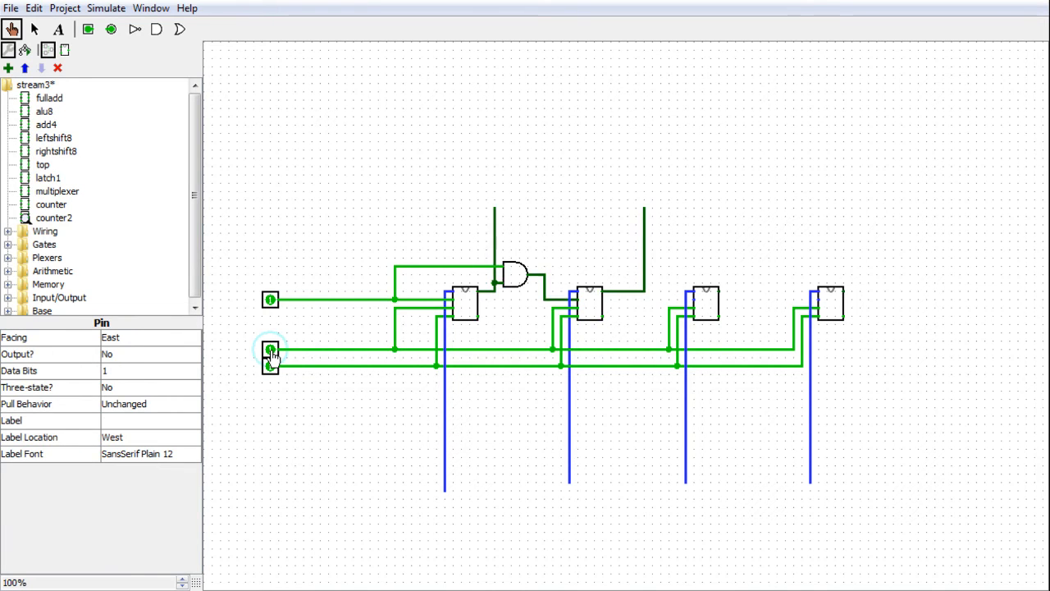
click(271, 351)
click(271, 351)
click(271, 351)
click(271, 351)
click(271, 351)
click(272, 351)
click(271, 352)
click(272, 351)
click(271, 351)
click(272, 351)
click(272, 351)
click(272, 351)
click(272, 352)
click(271, 351)
click(272, 351)
click(271, 351)
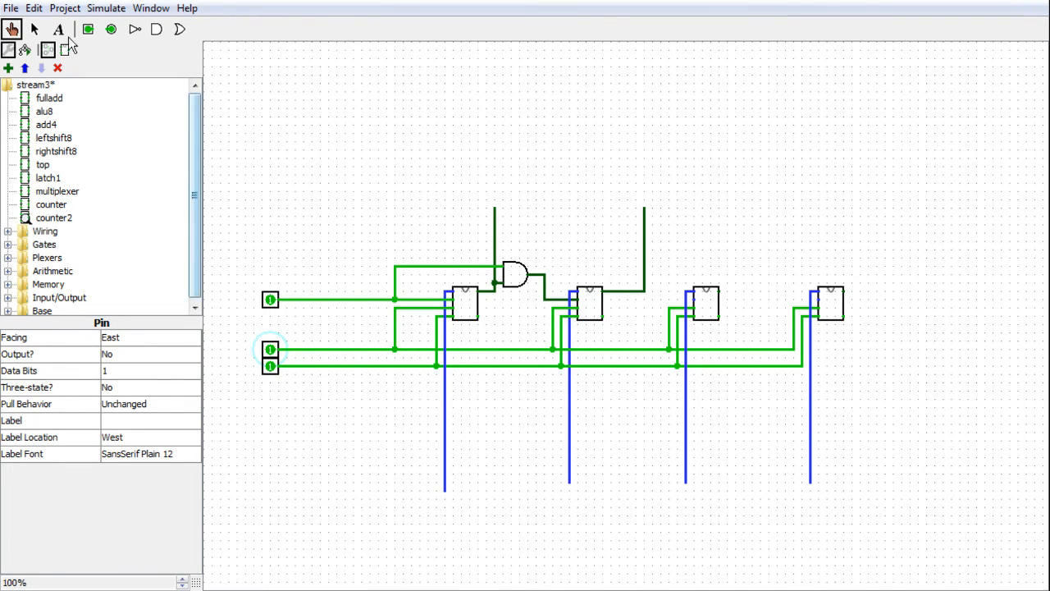
- Replace the second counter's vertical output wire with a second AND gate combining that output and the upper pin's line into the third counter
click(34, 29)
click(646, 272)
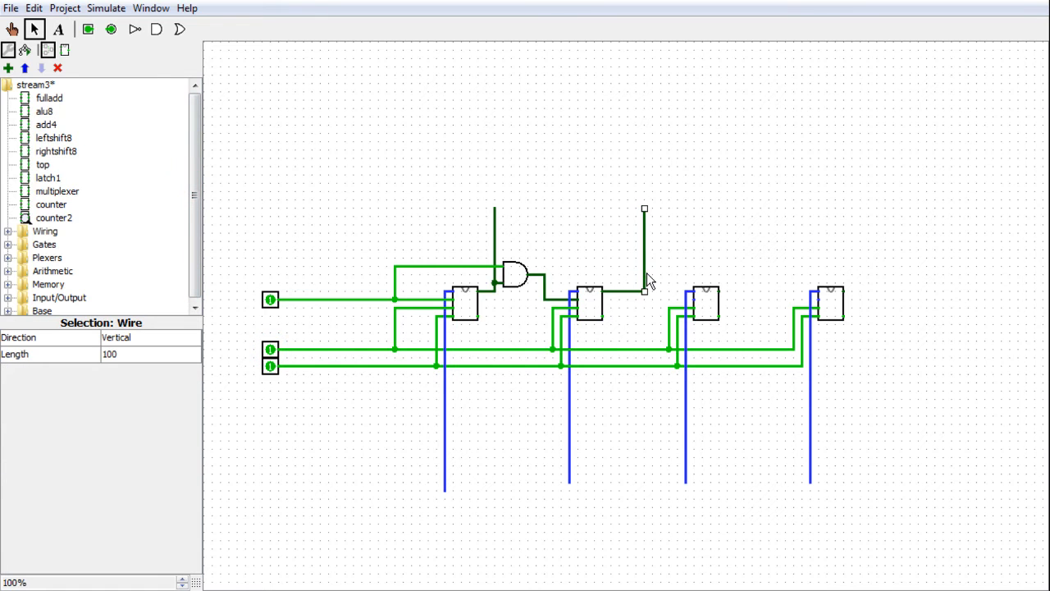
key(Delete)
click(519, 273)
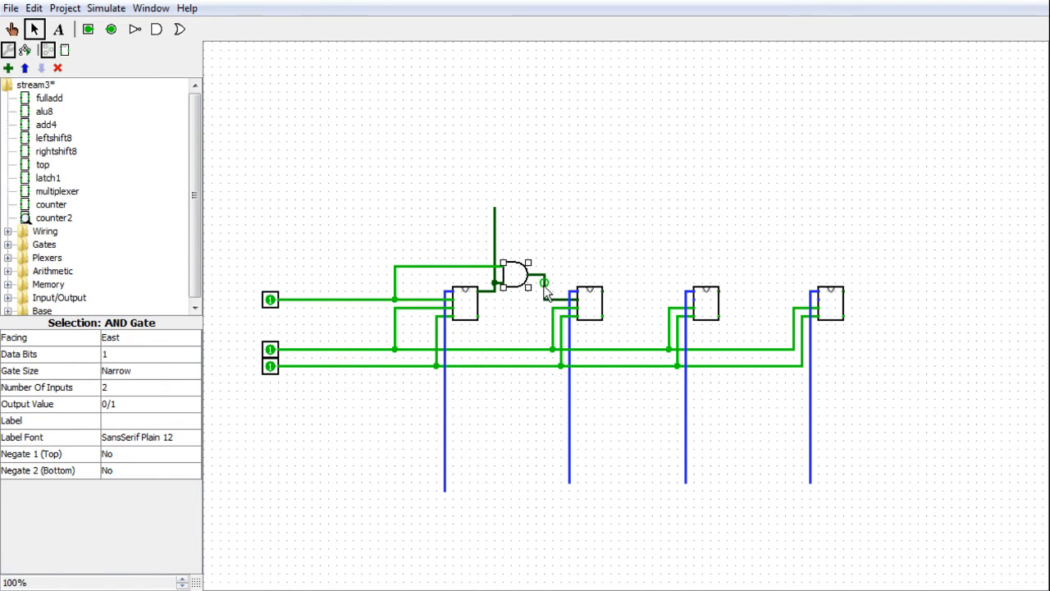
drag(517, 278, 689, 301)
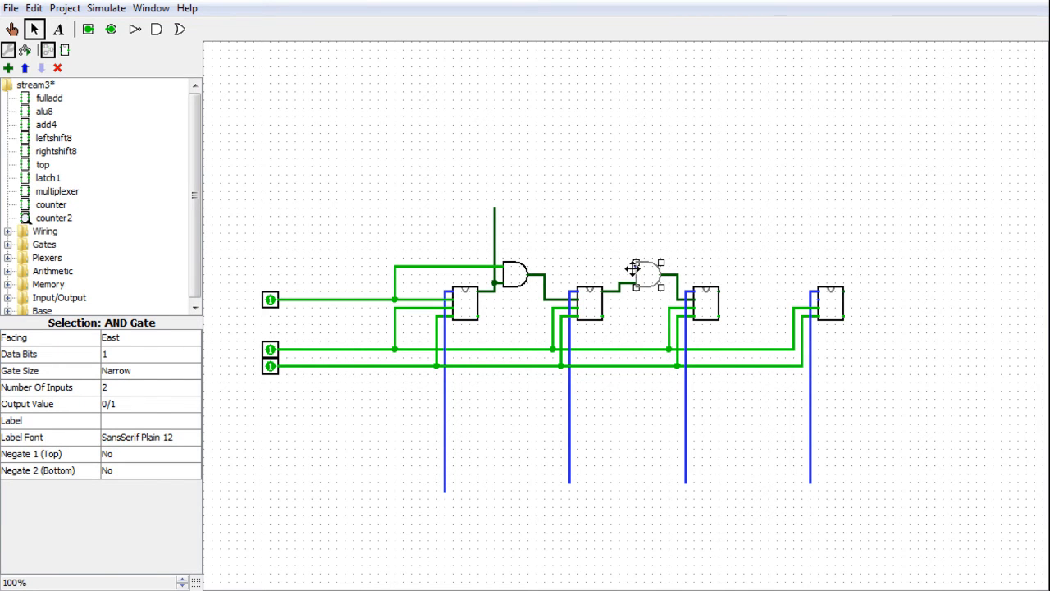
drag(635, 265, 547, 269)
drag(453, 259, 452, 265)
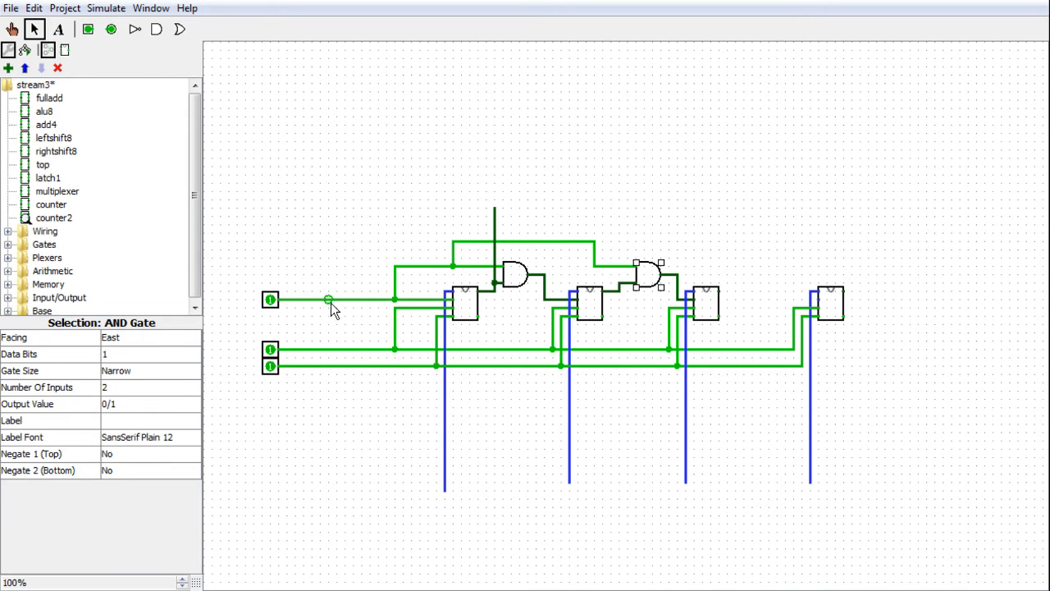
- Place a duplicate AND gate before the fourth counter and set the gate before the third counter to 3 inputs
key(ctrl+d)
drag(654, 289, 770, 289)
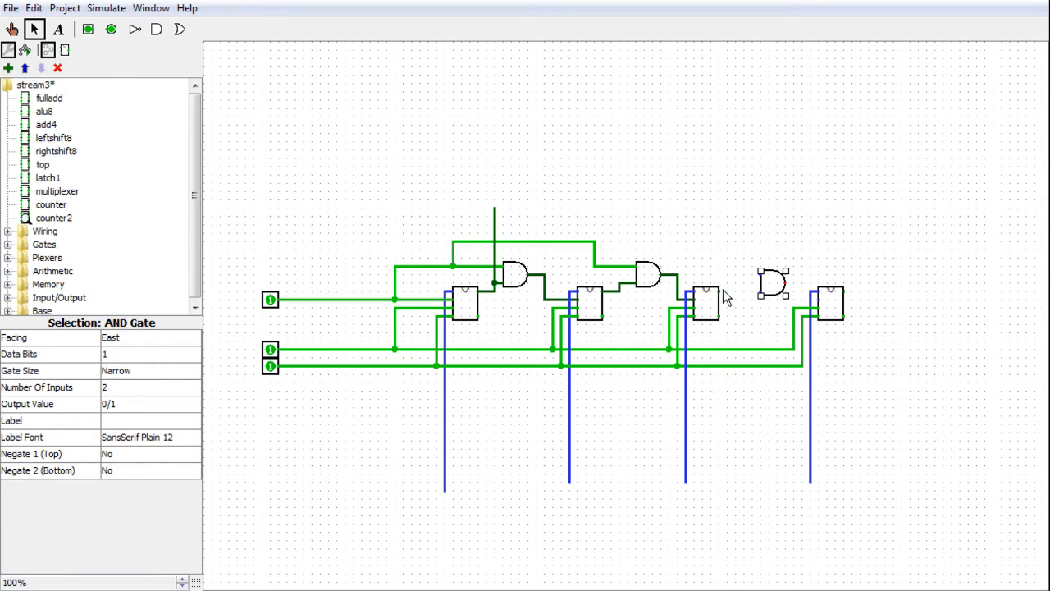
click(656, 278)
click(124, 385)
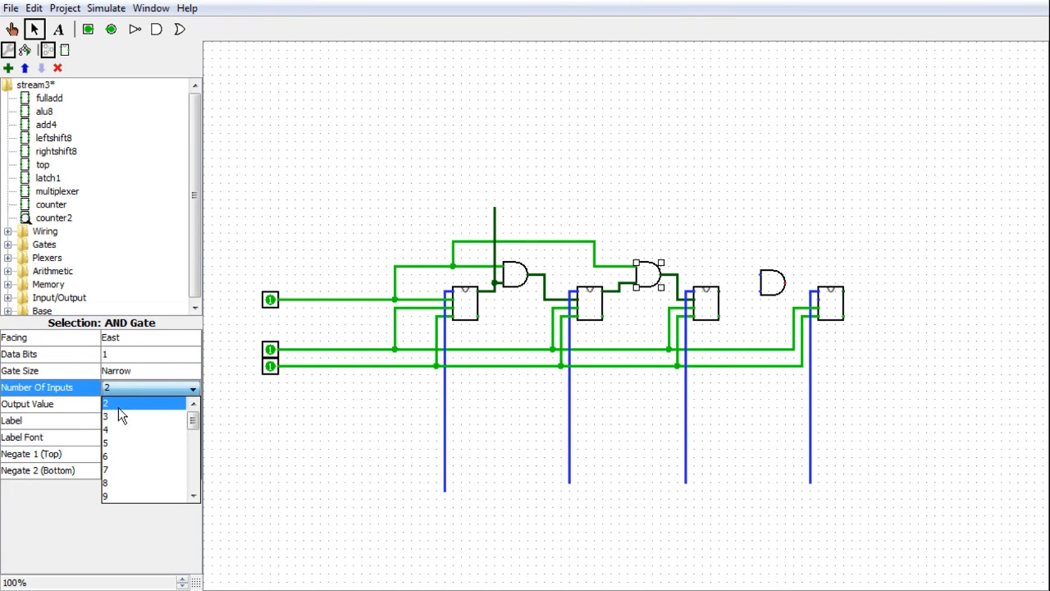
click(115, 418)
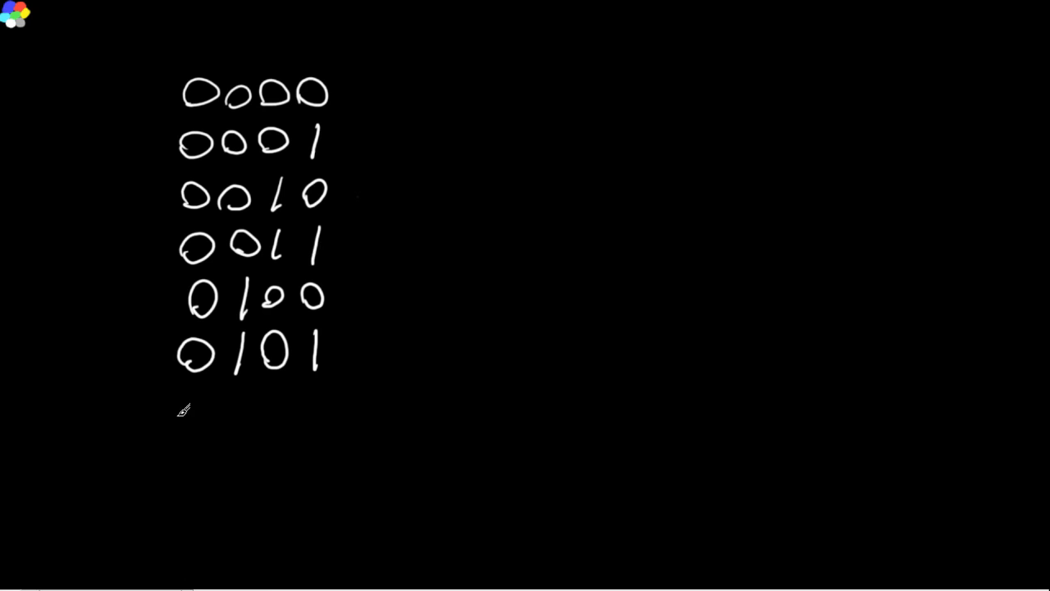
- Continue the handwritten binary count below 0101 on the drawing board with 0110, 0111 and a row starting with 100
drag(235, 396, 233, 440)
drag(275, 397, 279, 450)
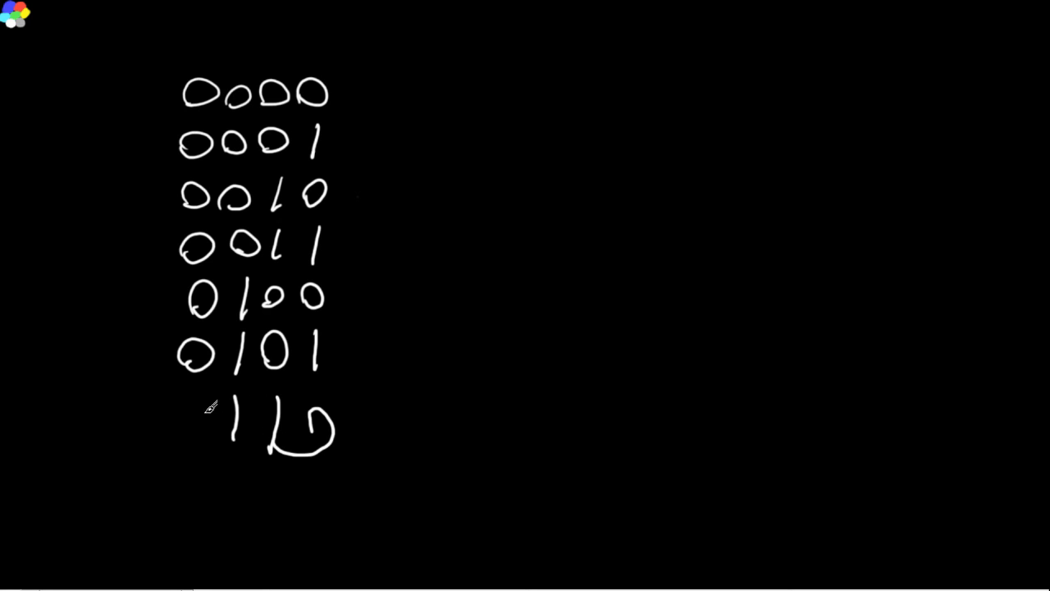
mouse_move(198, 403)
mouse_down()
mouse_move(197, 395)
mouse_move(175, 416)
mouse_up()
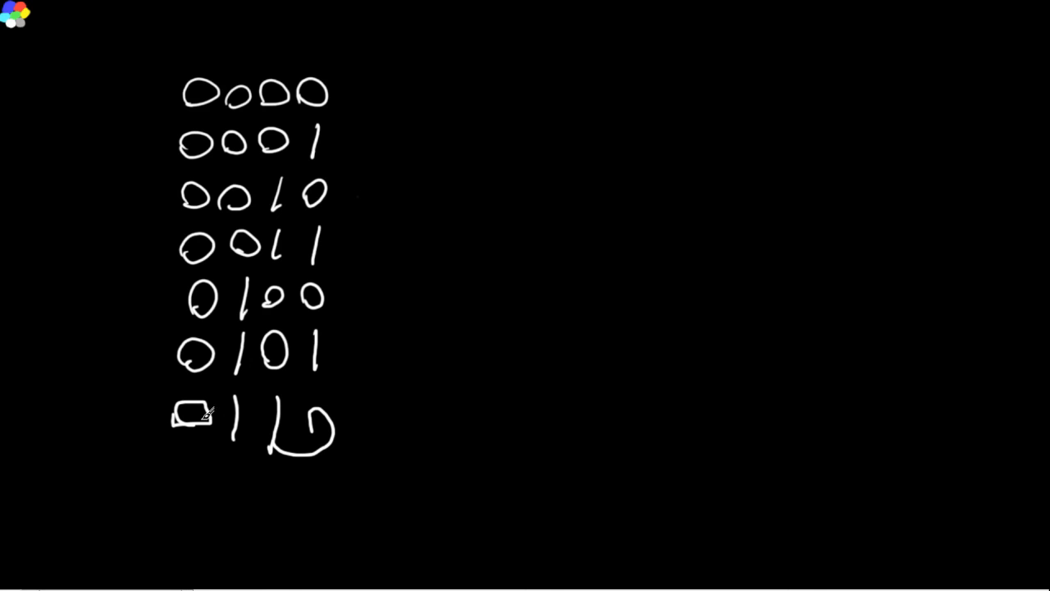
drag(179, 474, 236, 507)
drag(274, 471, 276, 505)
drag(328, 471, 330, 504)
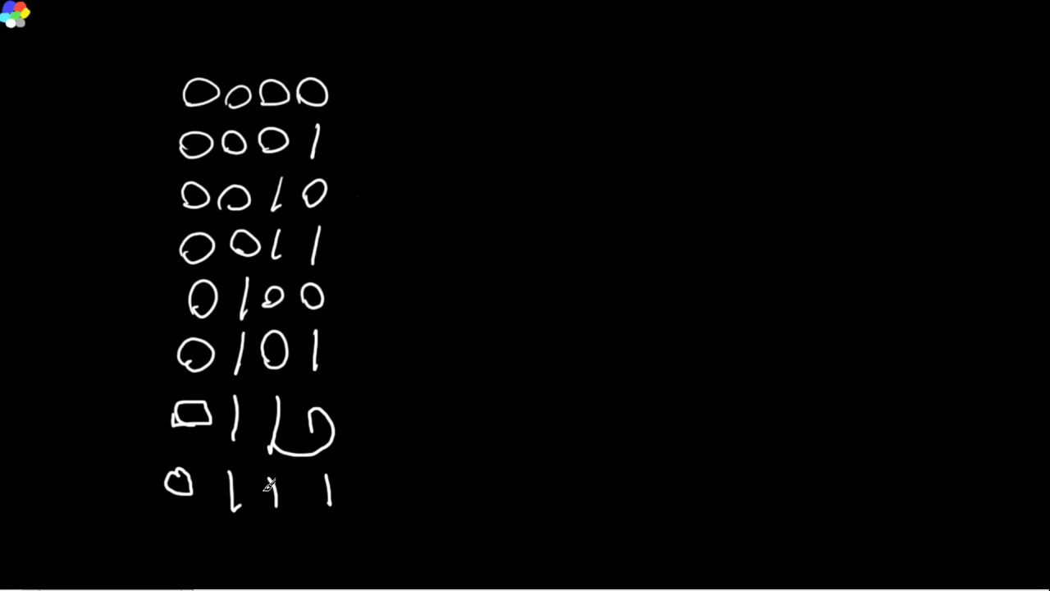
drag(177, 535, 176, 564)
mouse_move(216, 535)
mouse_down()
mouse_move(274, 543)
mouse_move(264, 535)
mouse_move(343, 515)
mouse_up()
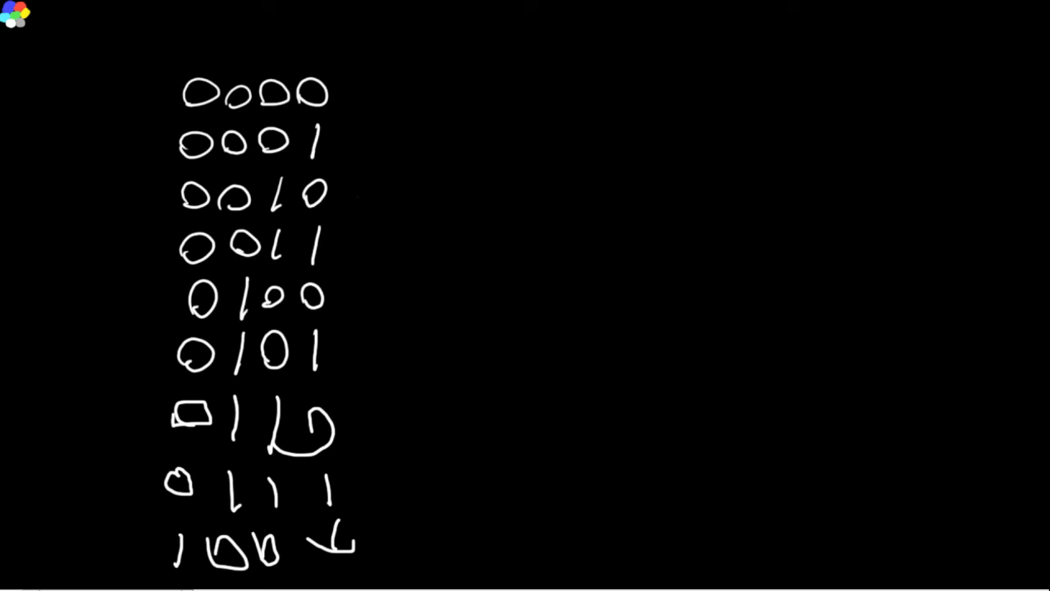
- Switch back to Logisim and connect the three-input AND gate's middle input to the first AND gate's output
key(alt+Tab)
click(650, 274)
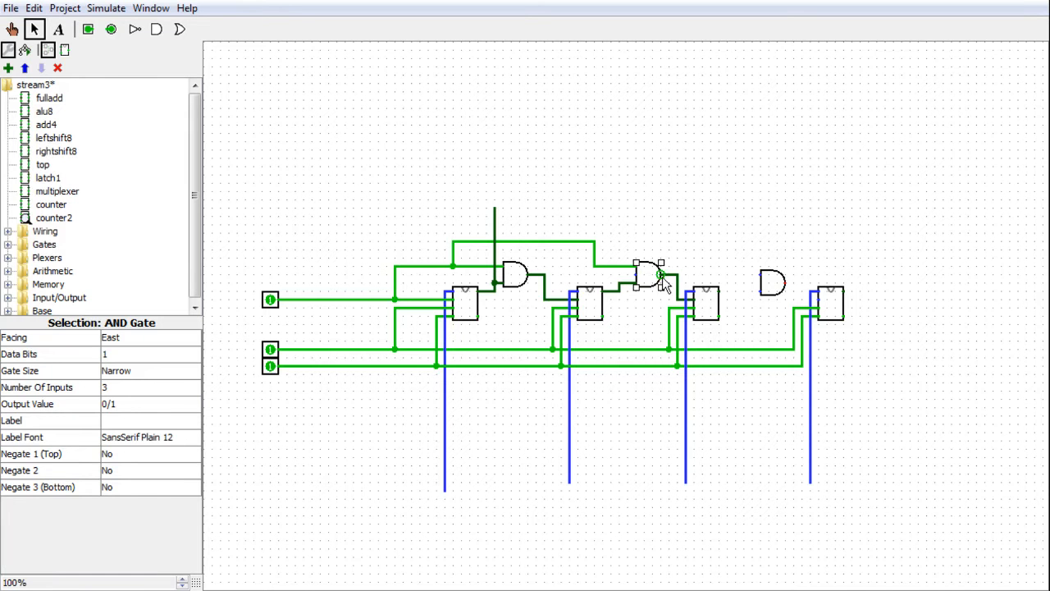
drag(633, 274, 544, 275)
- Connect the last AND gate's output to the fourth counter's second input and set that gate to 4 inputs
drag(774, 280, 818, 299)
click(139, 391)
click(128, 428)
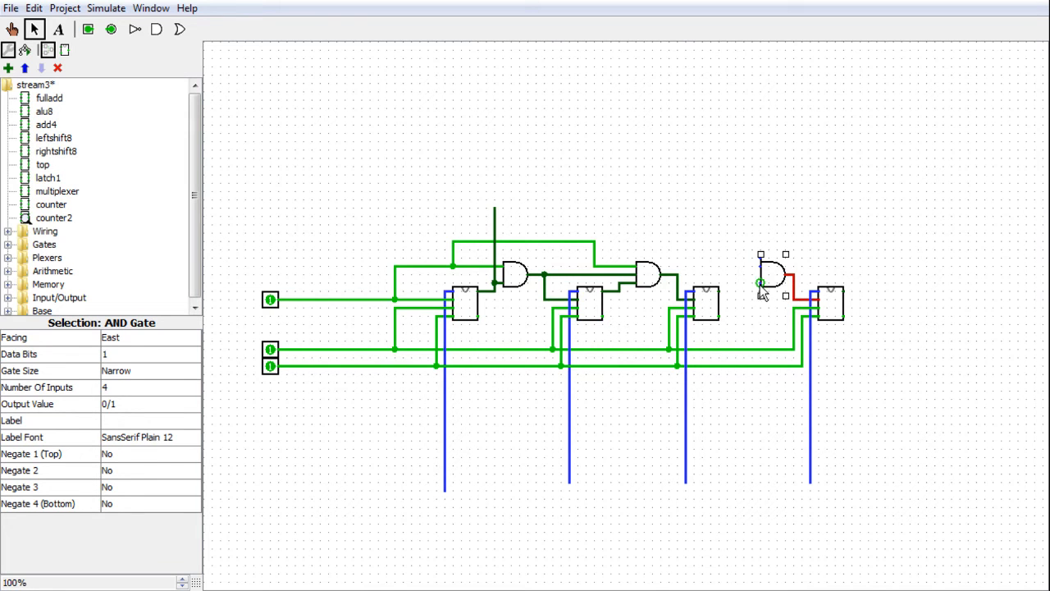
- Wire the four-input AND gate's inputs to the outputs of the first, second and third counters and to the upper pin's line
mouse_move(763, 299)
mouse_down()
mouse_move(721, 298)
mouse_move(726, 264)
mouse_move(703, 276)
mouse_move(724, 275)
mouse_move(668, 300)
mouse_move(621, 302)
mouse_up()
mouse_move(761, 266)
mouse_down()
mouse_move(703, 265)
mouse_move(658, 231)
mouse_move(568, 274)
mouse_move(669, 256)
mouse_up()
drag(688, 222, 686, 208)
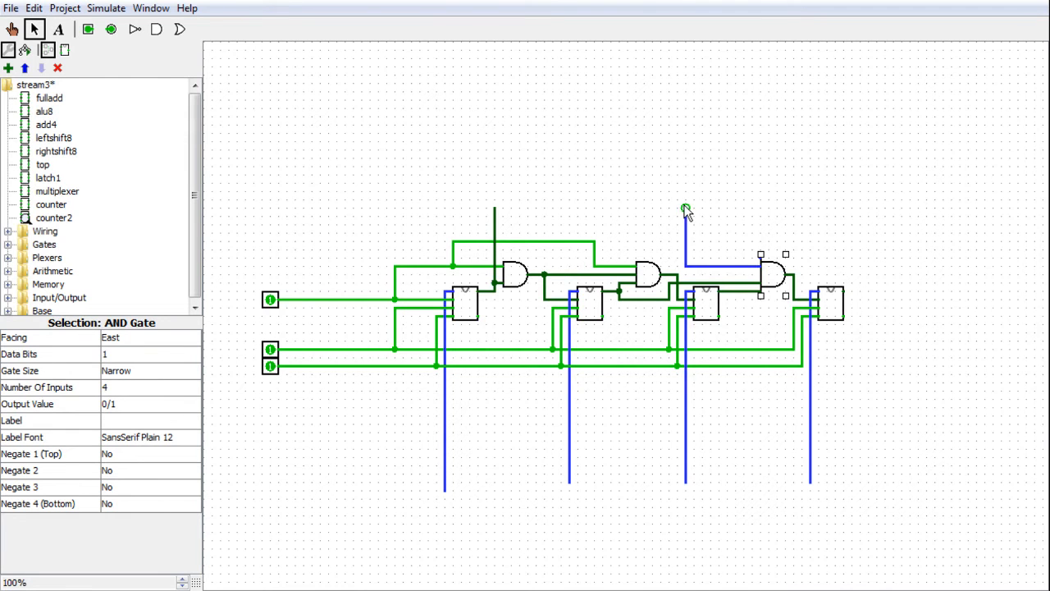
mouse_move(566, 213)
mouse_down()
mouse_move(546, 234)
mouse_move(556, 208)
mouse_move(498, 213)
mouse_up()
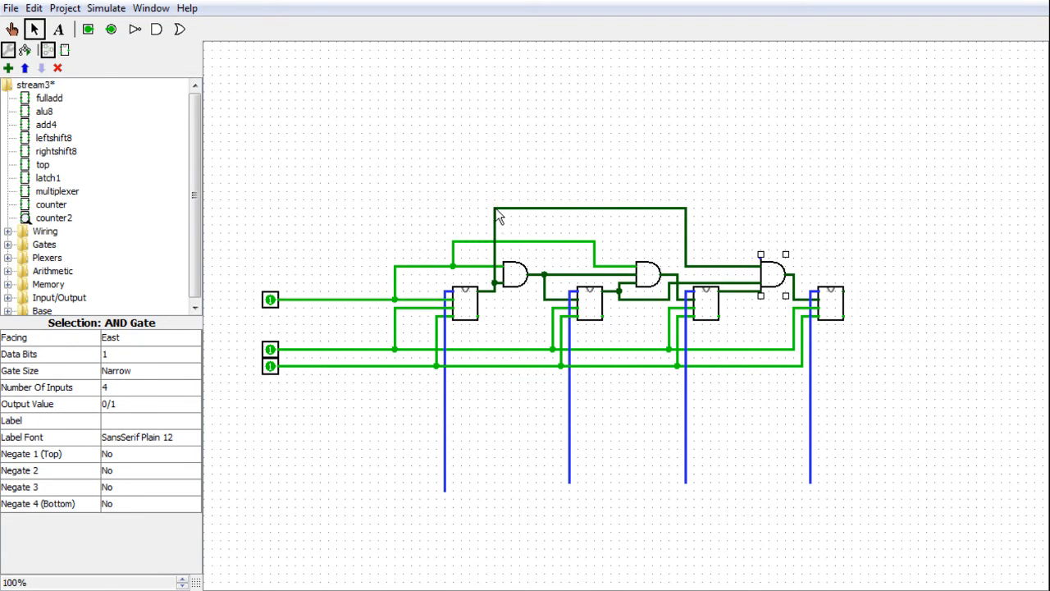
drag(502, 174, 495, 157)
mouse_move(763, 260)
mouse_down()
mouse_move(661, 219)
mouse_move(543, 238)
mouse_move(371, 243)
mouse_move(453, 242)
mouse_up()
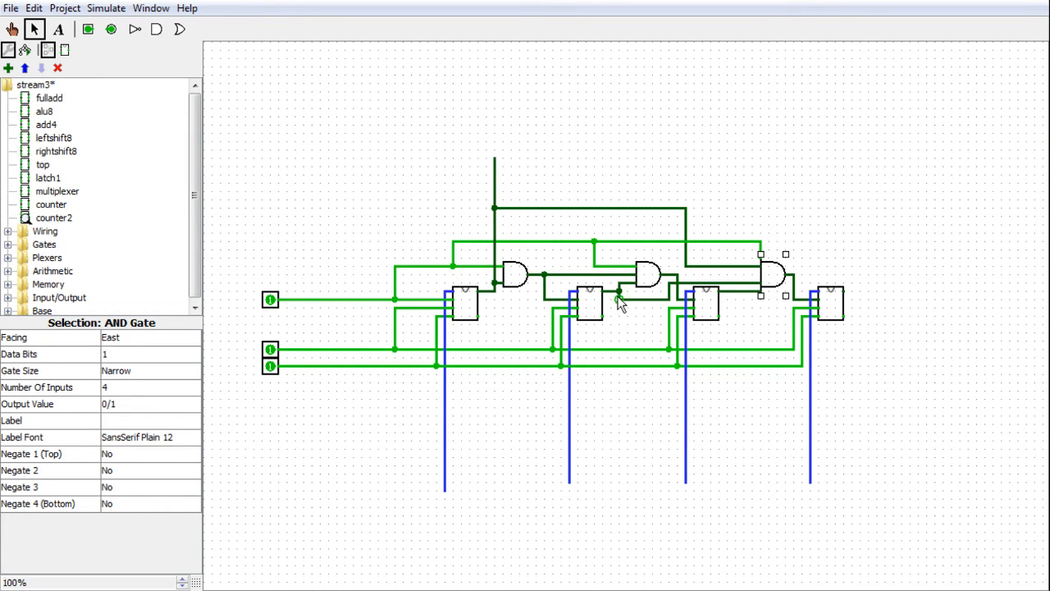
- Extend vertical wires upward from all four counters' upper outputs, ending at the same height above the AND gates
drag(619, 291, 618, 116)
drag(502, 113, 495, 118)
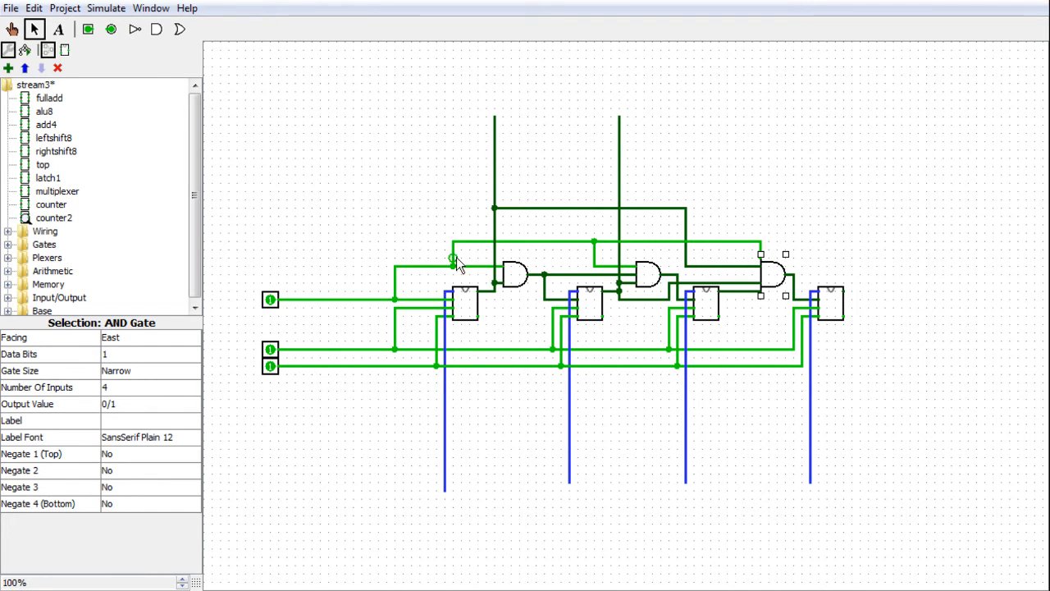
drag(744, 292, 742, 121)
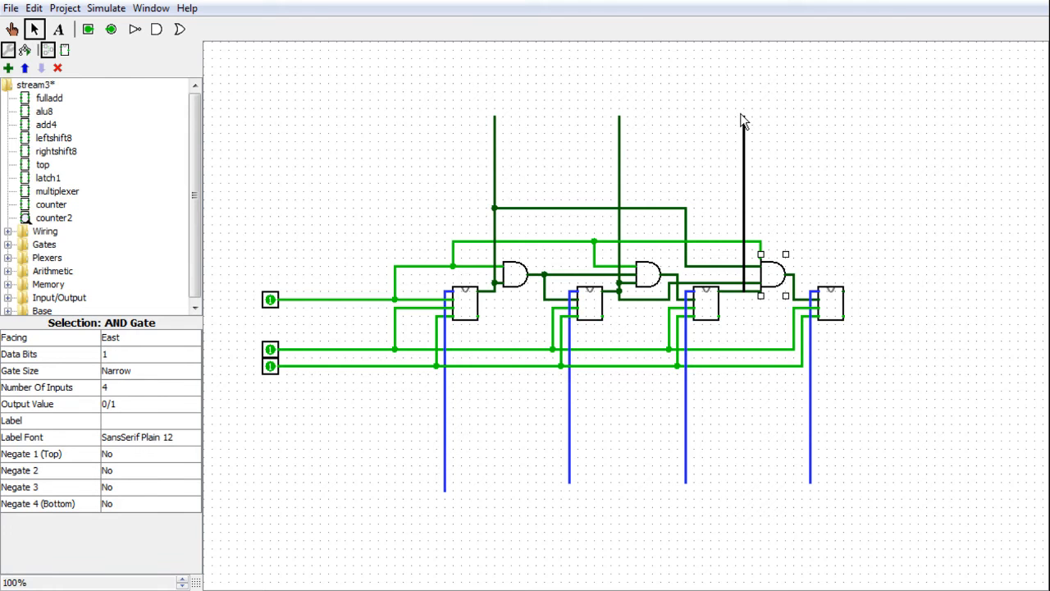
drag(740, 115, 741, 115)
drag(842, 295, 876, 117)
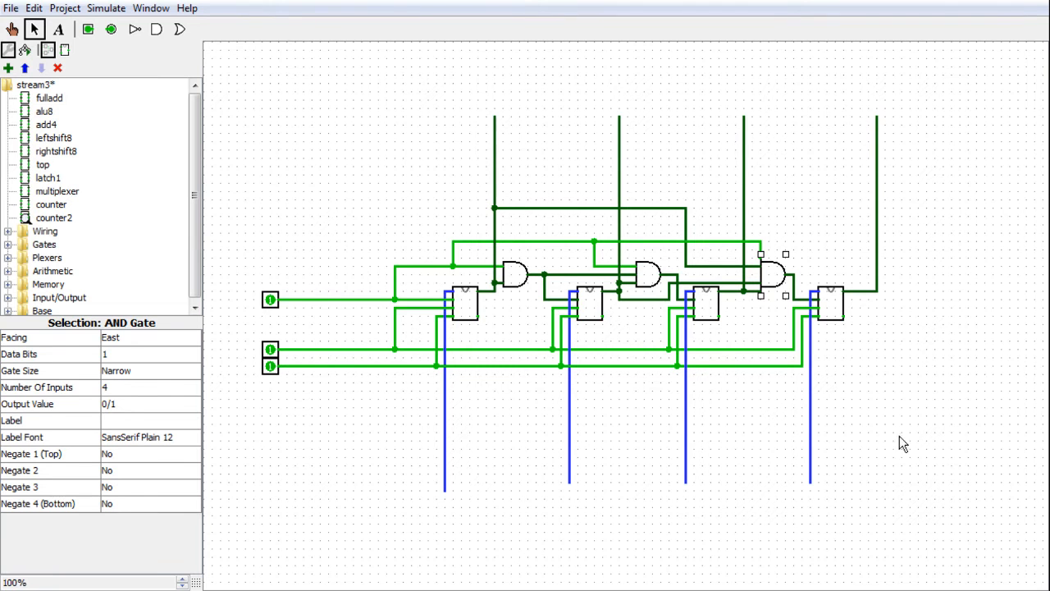
- Toggle the clock pin repeatedly to test the four-bit count on the four vertical output wires
click(12, 29)
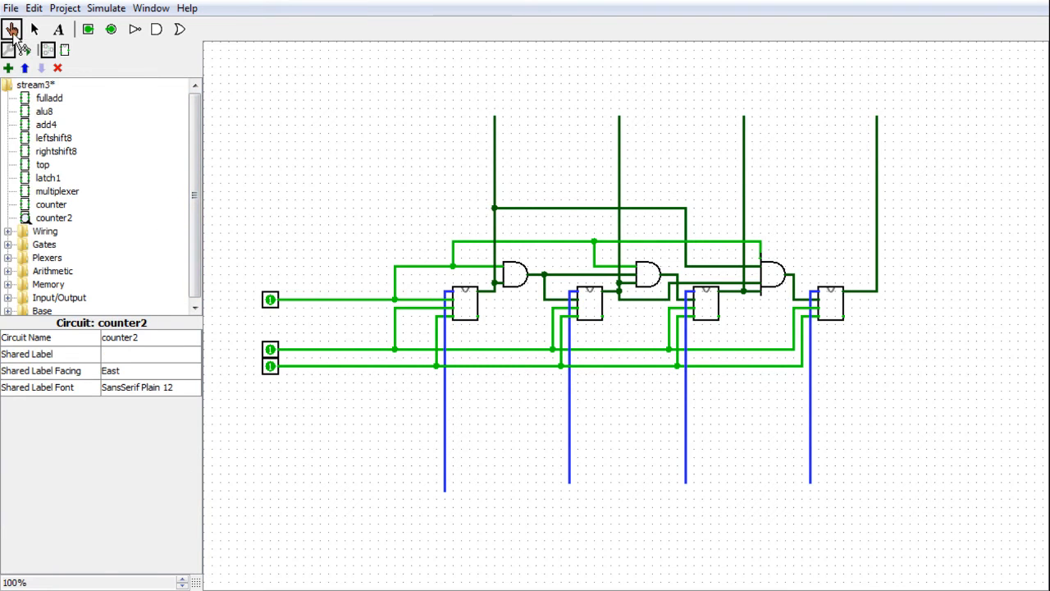
click(271, 350)
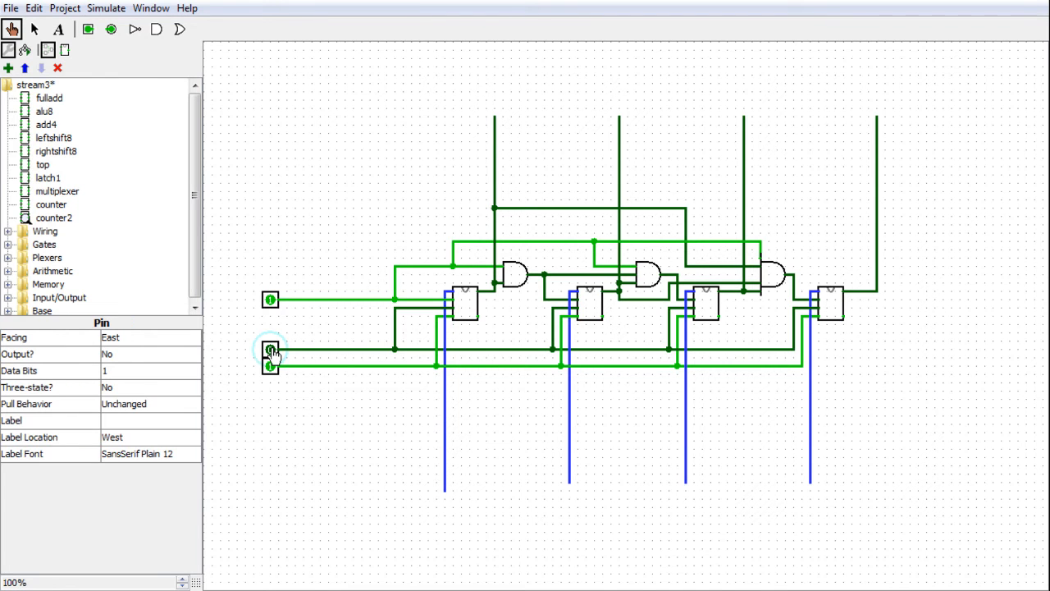
click(270, 350)
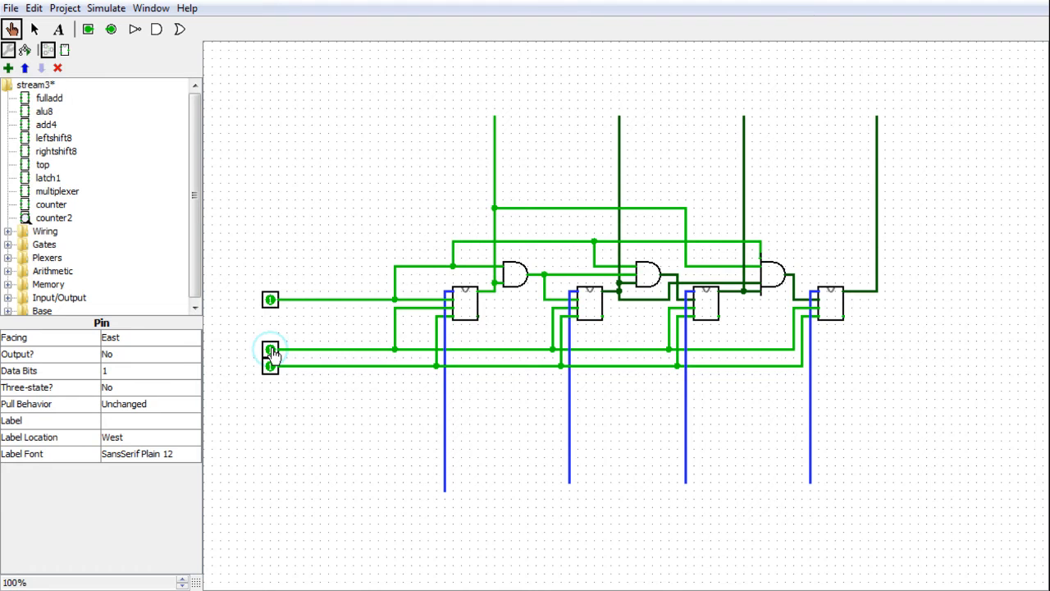
click(270, 350)
click(271, 351)
click(271, 350)
click(270, 350)
click(271, 351)
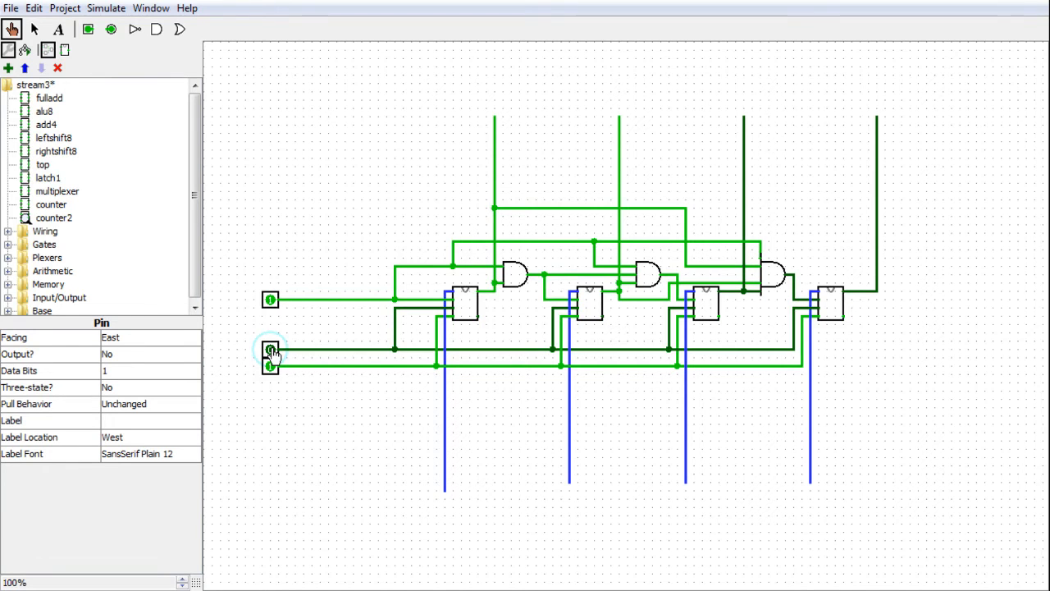
click(272, 351)
click(272, 351)
click(271, 351)
click(272, 352)
click(271, 351)
click(272, 351)
click(272, 351)
click(271, 351)
click(271, 351)
click(272, 351)
click(271, 351)
click(271, 351)
click(271, 351)
click(271, 351)
click(271, 351)
click(272, 351)
click(271, 351)
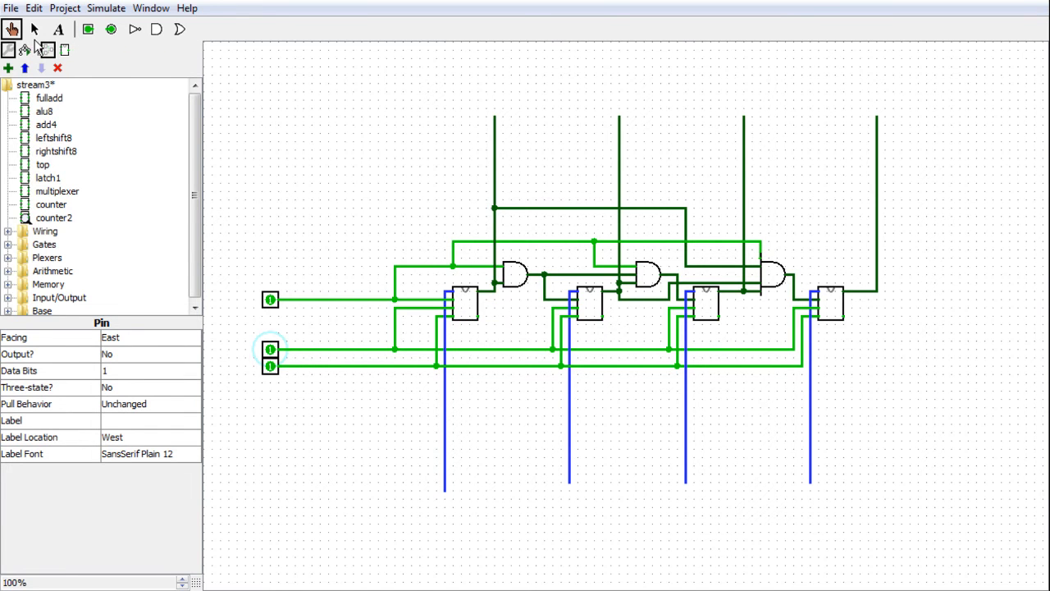
- Attach an east-facing one-bit input pin to the lower end of each of the four counters' data wires
click(88, 30)
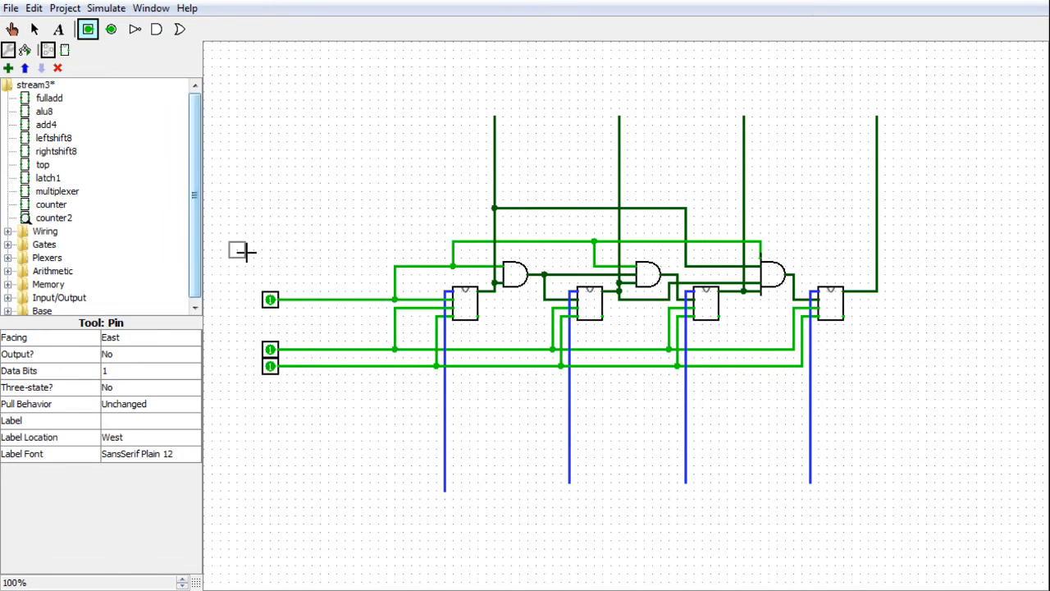
click(441, 489)
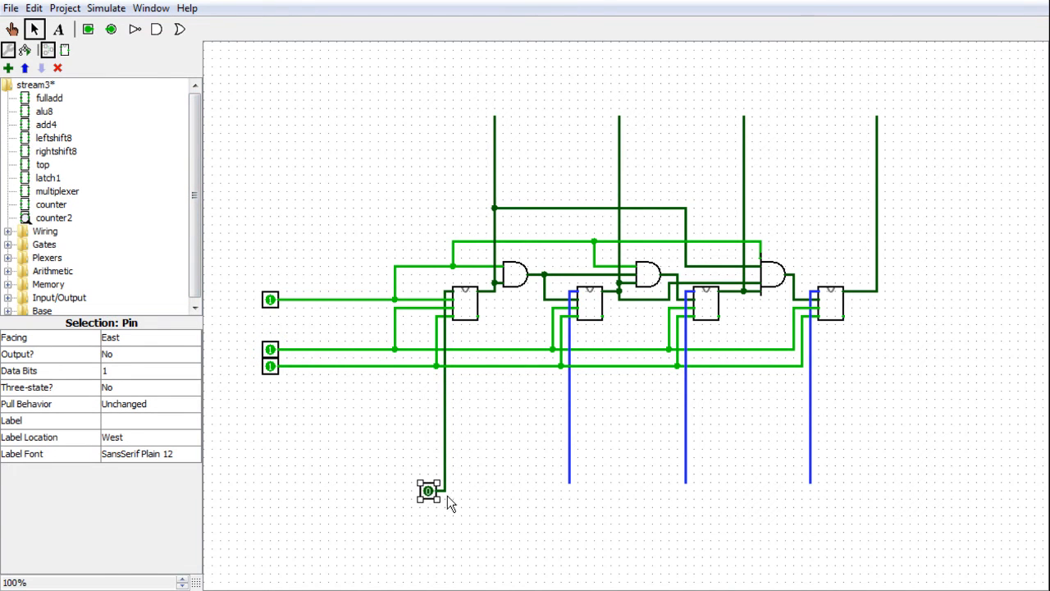
click(454, 505)
click(548, 481)
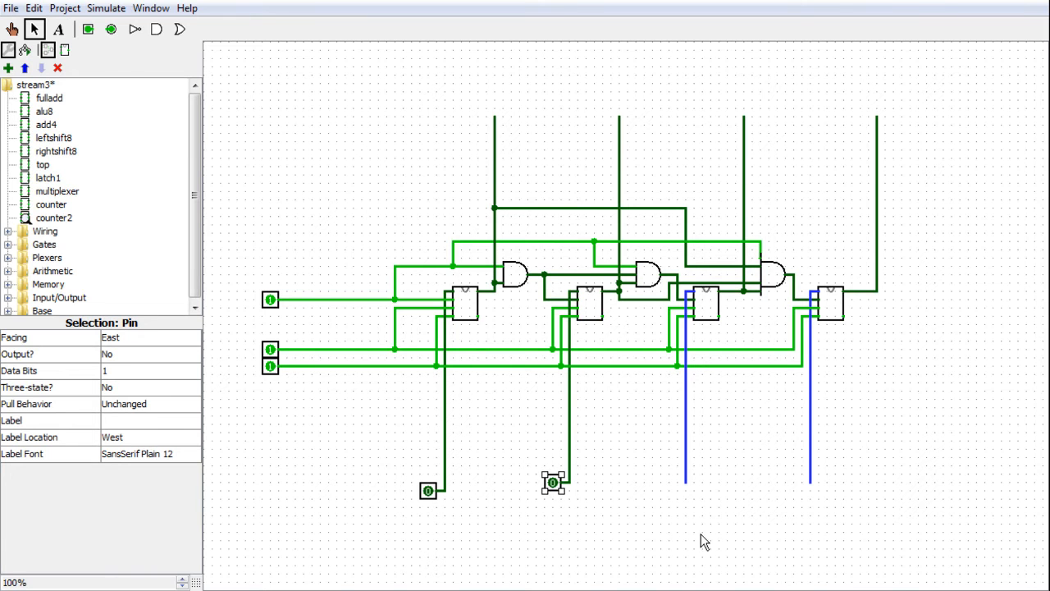
key(ctrl+v)
drag(563, 492, 793, 484)
key(ctrl+v)
click(772, 522)
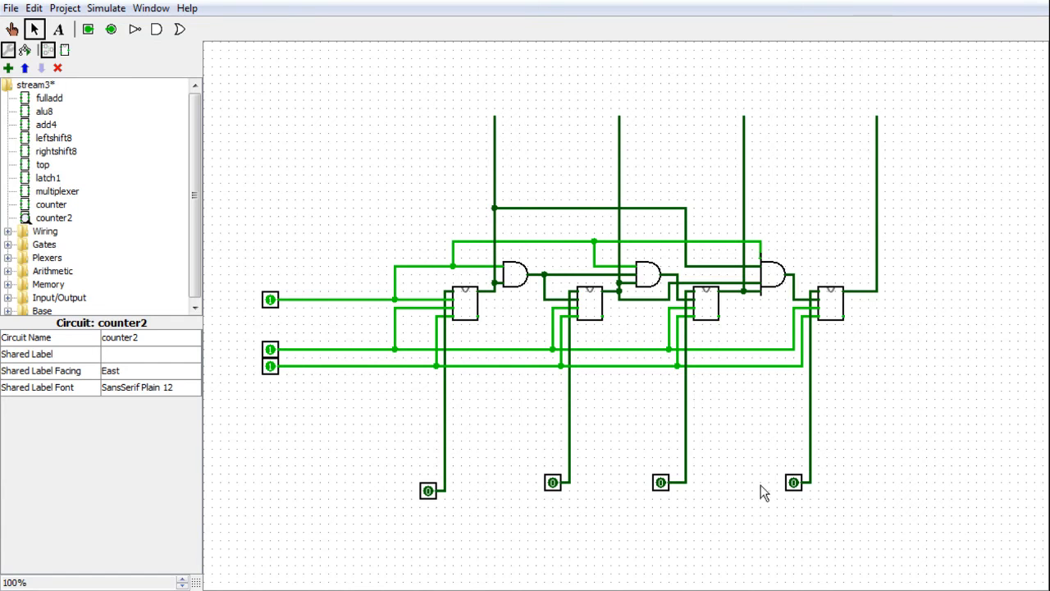
click(657, 483)
click(563, 484)
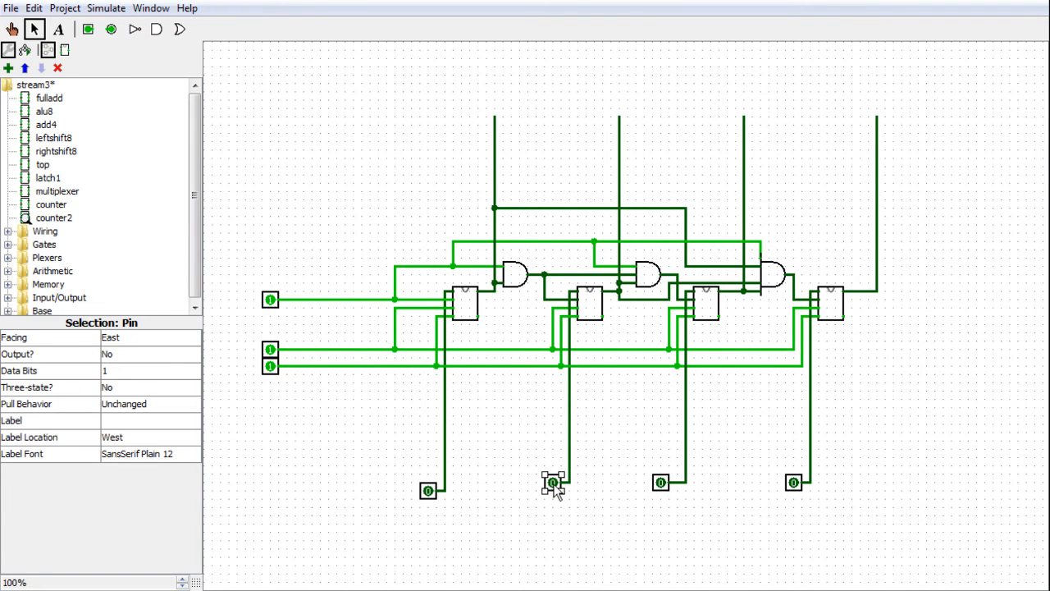
click(434, 495)
- Set the first, second and fourth data input pins to 1, leaving the third at 0
click(11, 29)
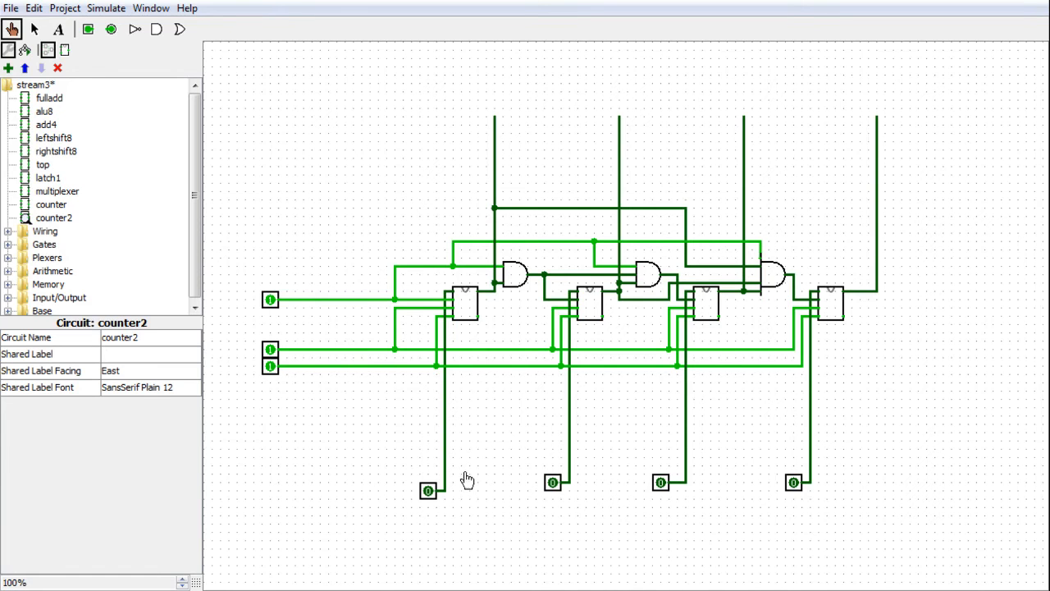
click(427, 490)
click(552, 482)
click(661, 483)
click(661, 483)
click(793, 483)
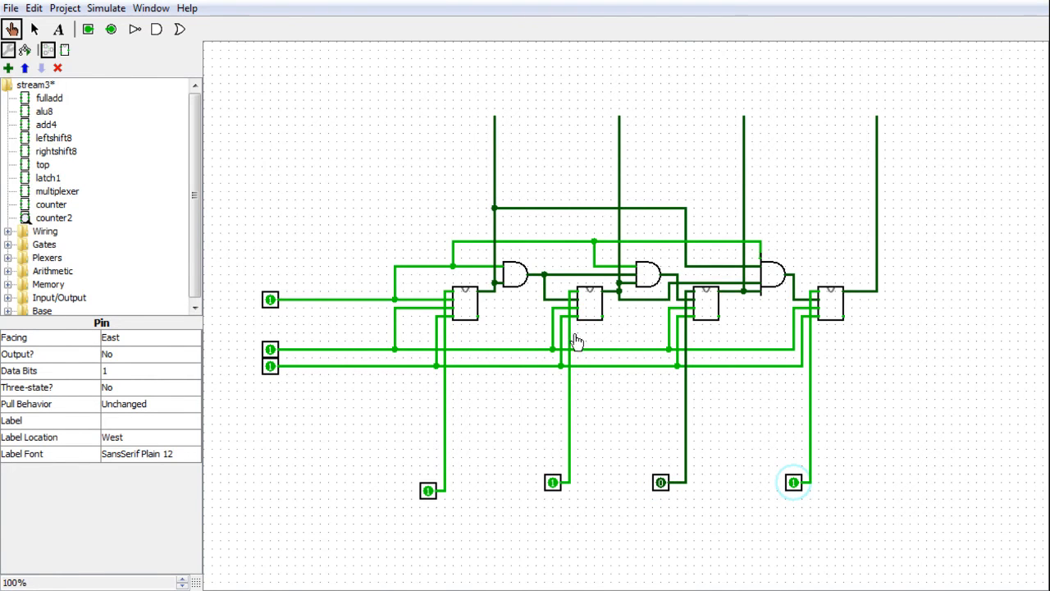
- Open the first counter's subcircuit to inspect its multiplexer and flip-flop wiring
click(35, 31)
click(466, 305)
right_click(467, 318)
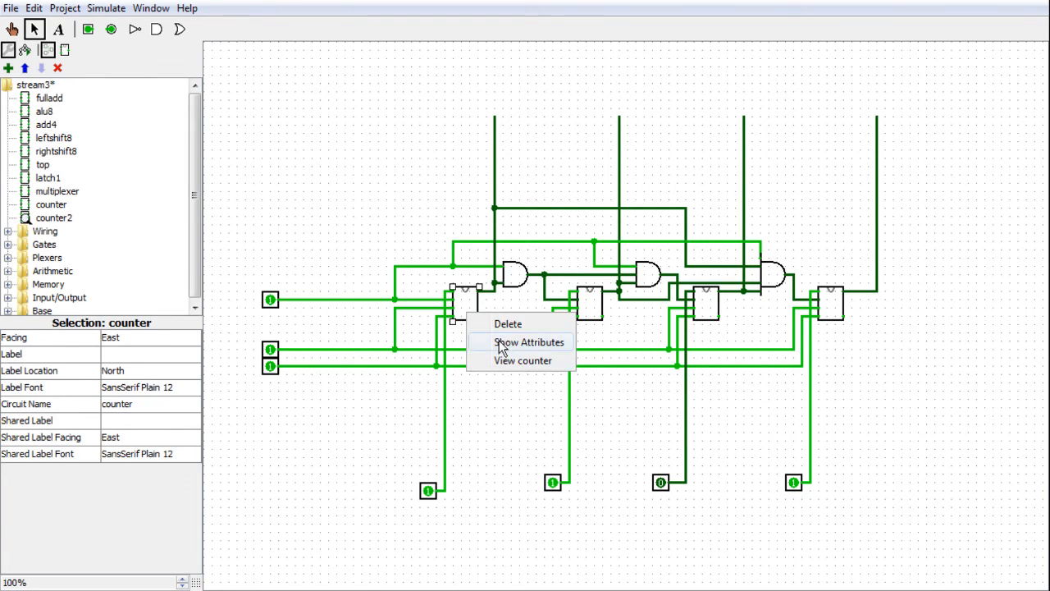
click(509, 356)
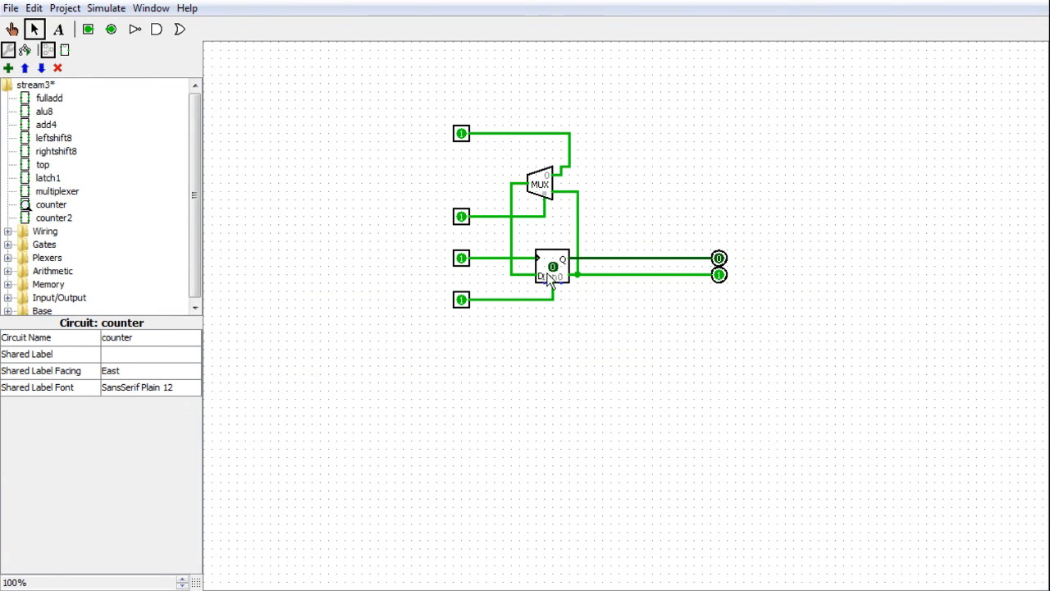
- Return to the counter2 circuit and set the first, second and fourth data input pins to 0
click(13, 31)
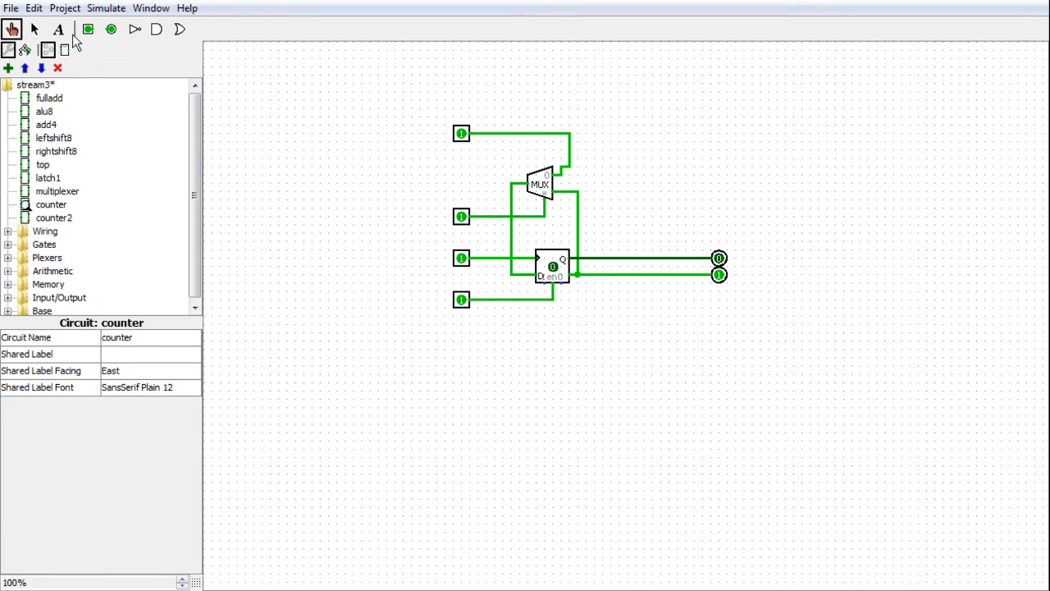
click(55, 219)
double_click(54, 206)
double_click(54, 218)
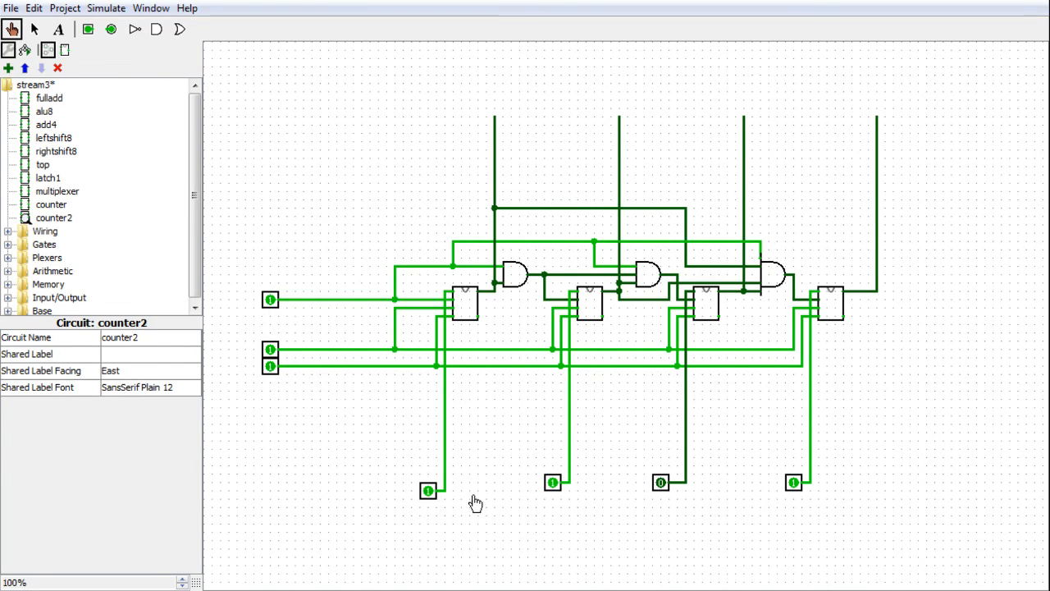
click(428, 492)
click(553, 484)
click(794, 483)
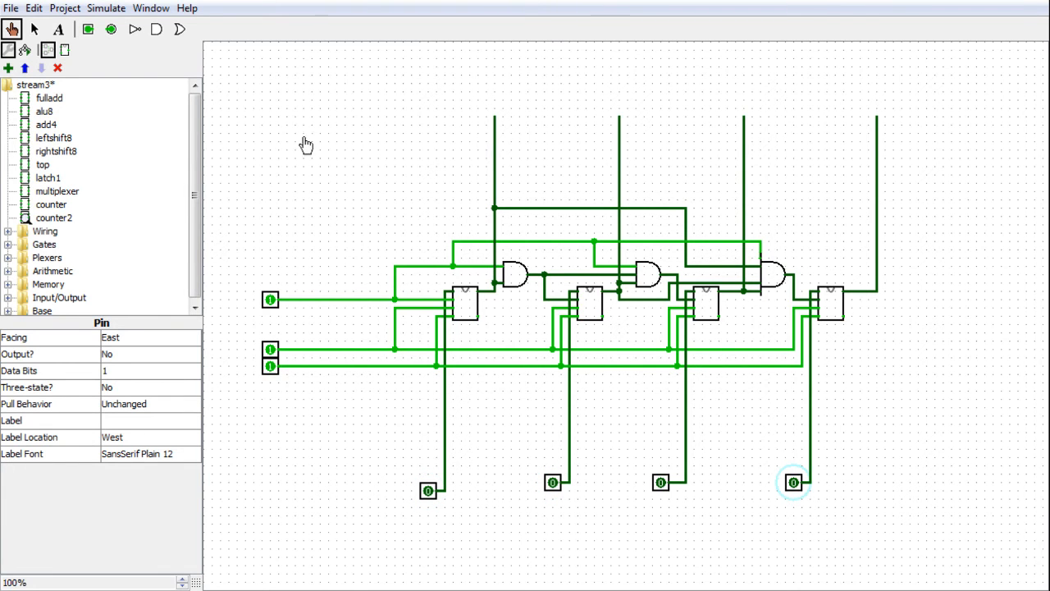
- Align the data input pins by moving the first one up and the third one right by one grid unit each
click(35, 28)
click(427, 491)
drag(429, 492, 429, 484)
click(520, 519)
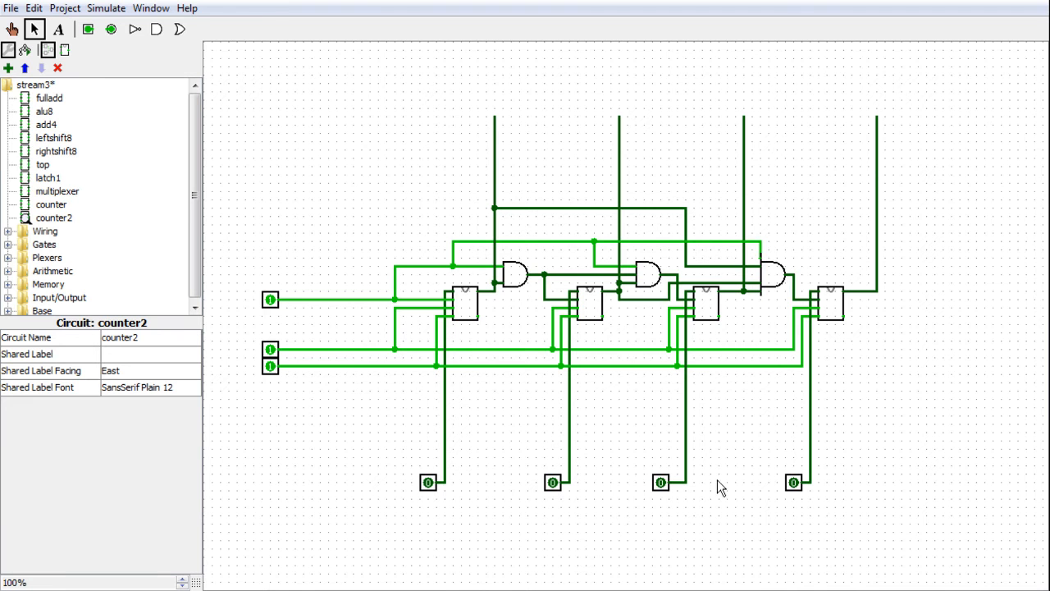
click(662, 484)
click(794, 484)
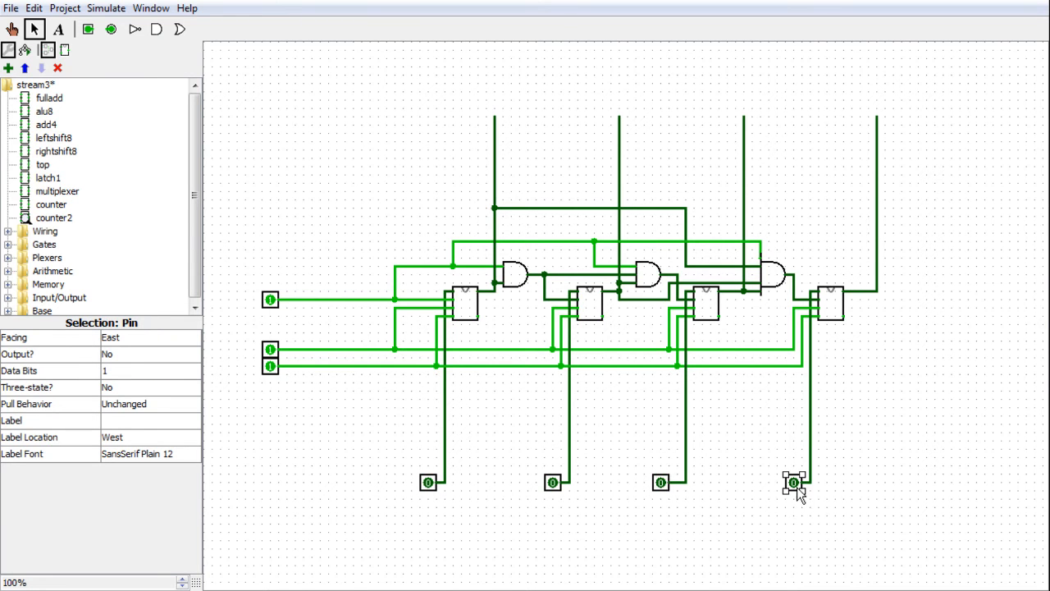
click(661, 484)
drag(660, 483, 668, 482)
click(754, 495)
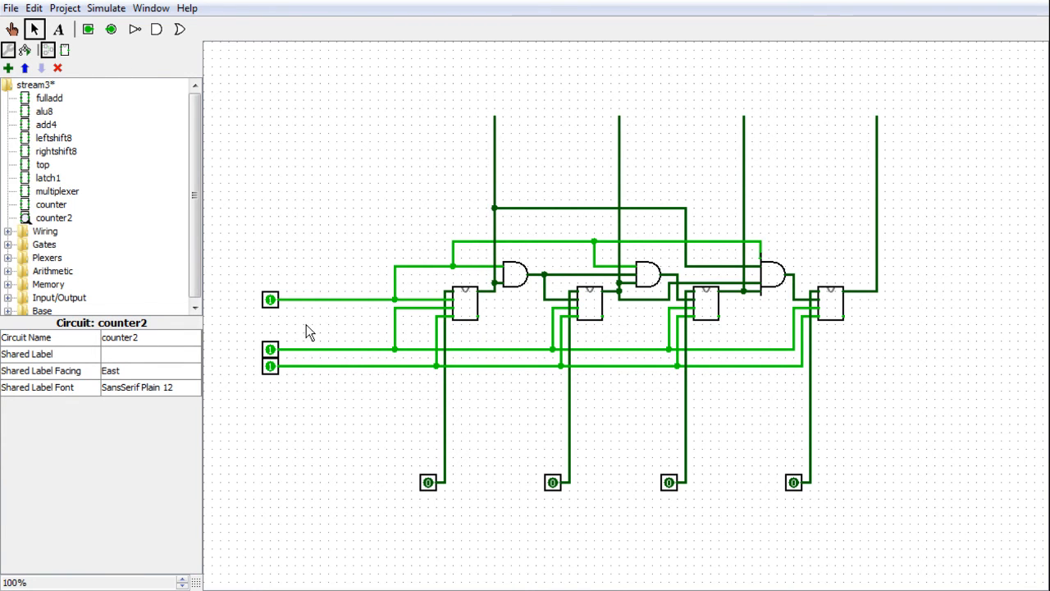
- Set the upper control pin to 0 and toggle the clock pin several times, leaving the clock at 0
click(12, 29)
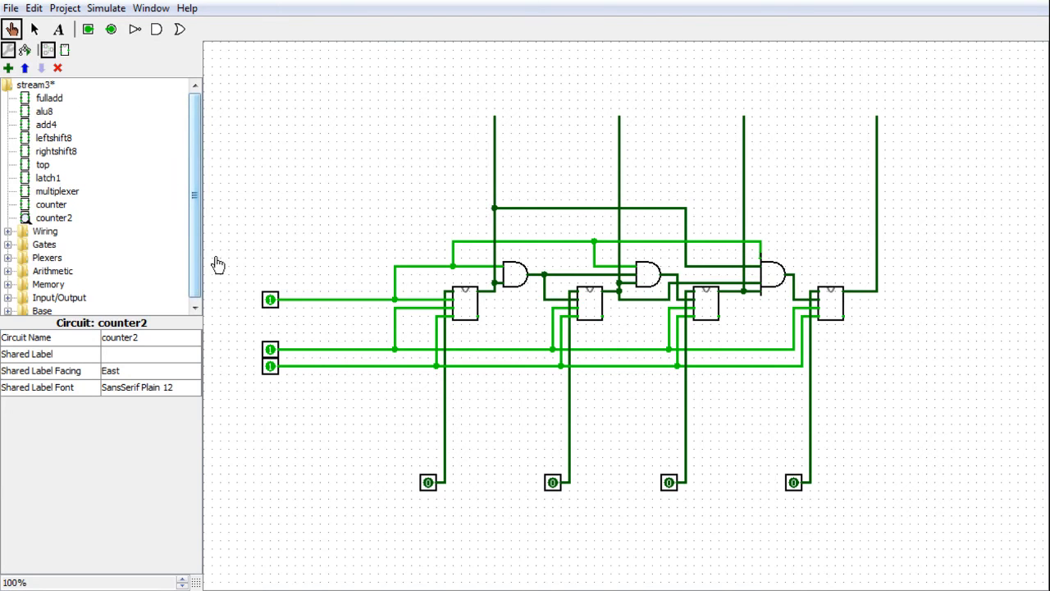
click(271, 300)
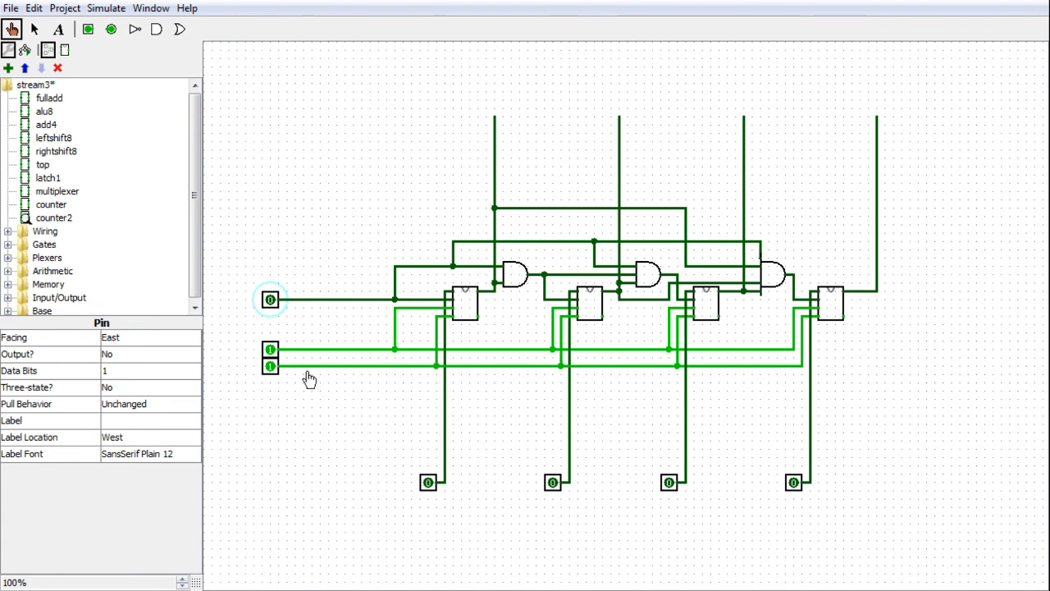
click(271, 352)
click(271, 351)
click(272, 351)
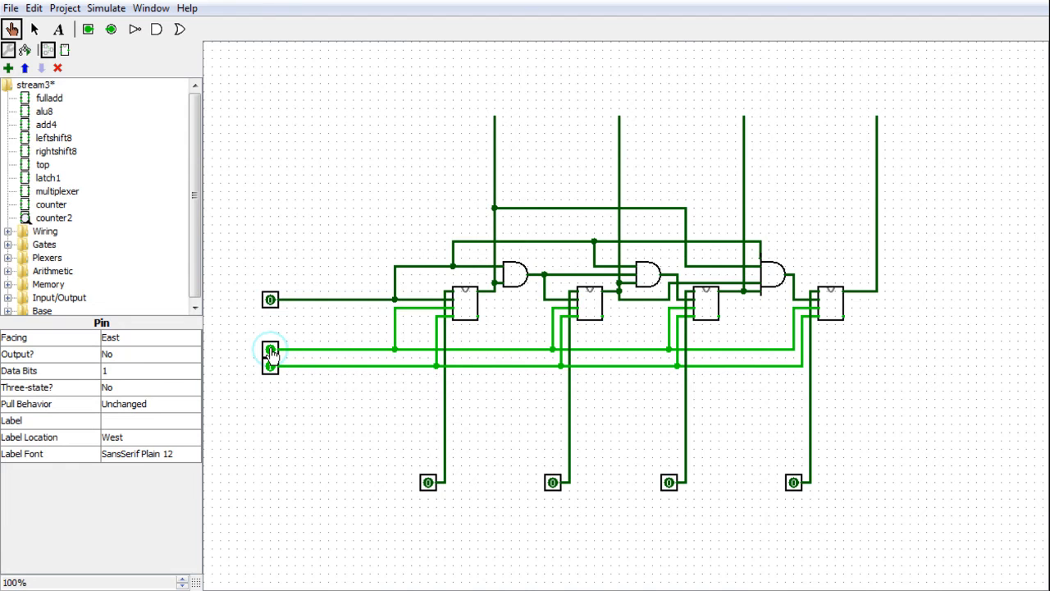
click(271, 351)
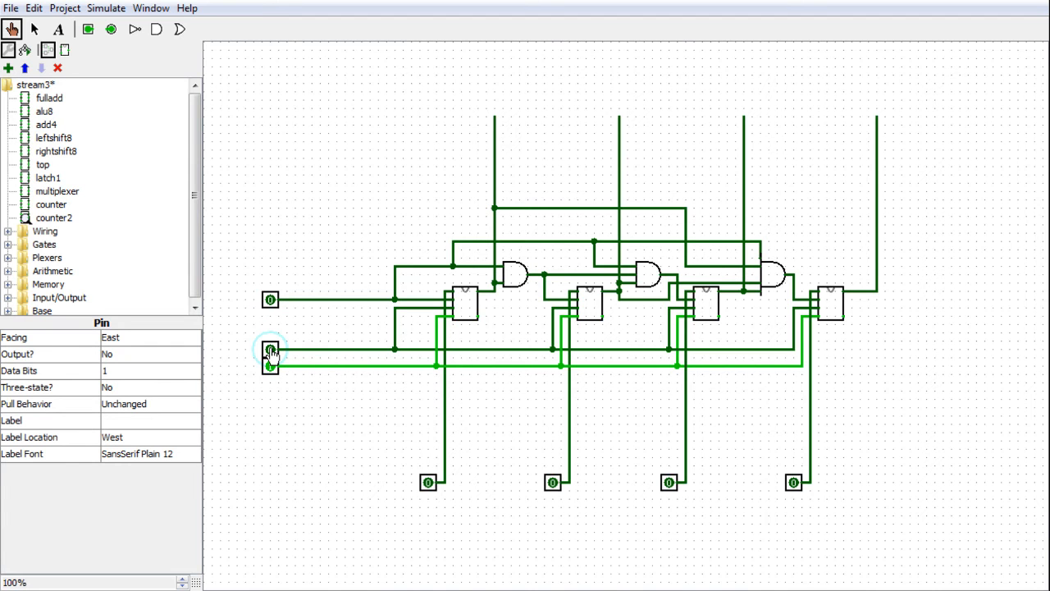
- Set the second and fourth data input pins to 1 and raise the clock to load them into the counters
click(552, 482)
click(793, 482)
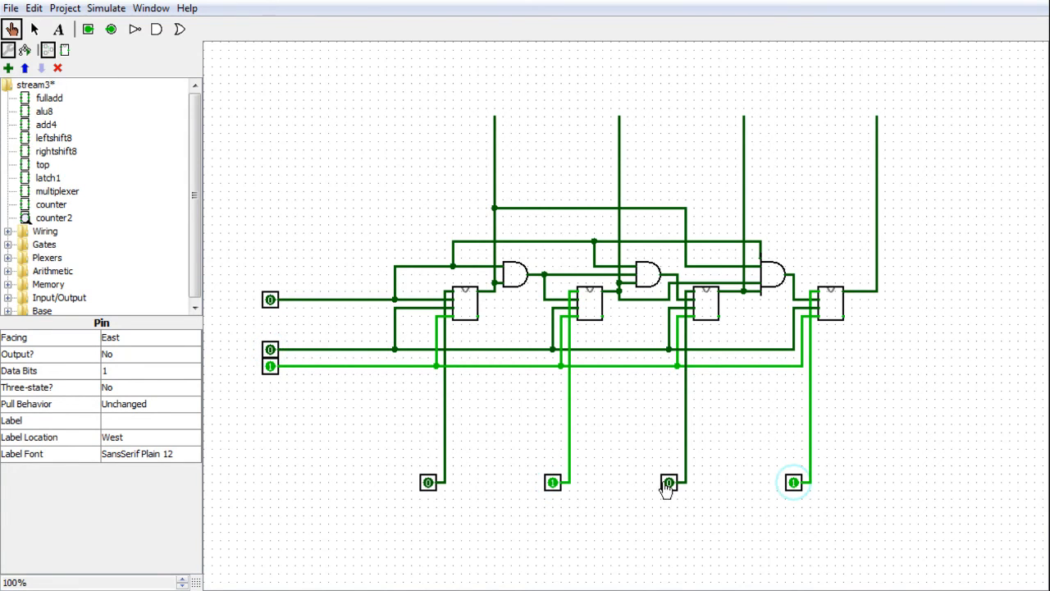
click(272, 351)
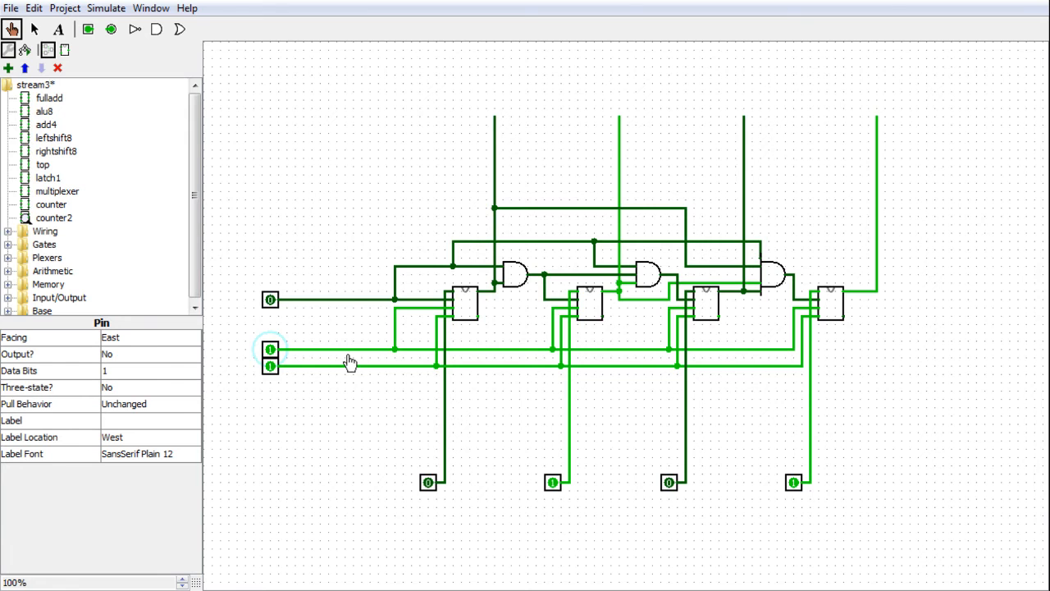
- Set the first, second and third data input pins to 1 and the fourth to 0
click(427, 483)
click(429, 483)
click(428, 483)
click(553, 484)
click(793, 483)
click(669, 483)
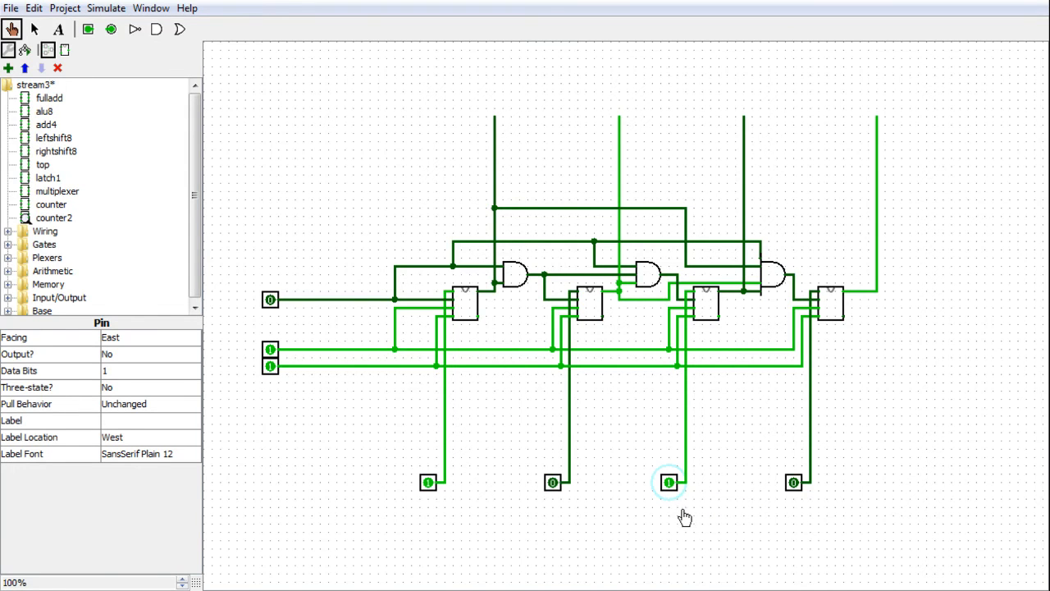
click(552, 482)
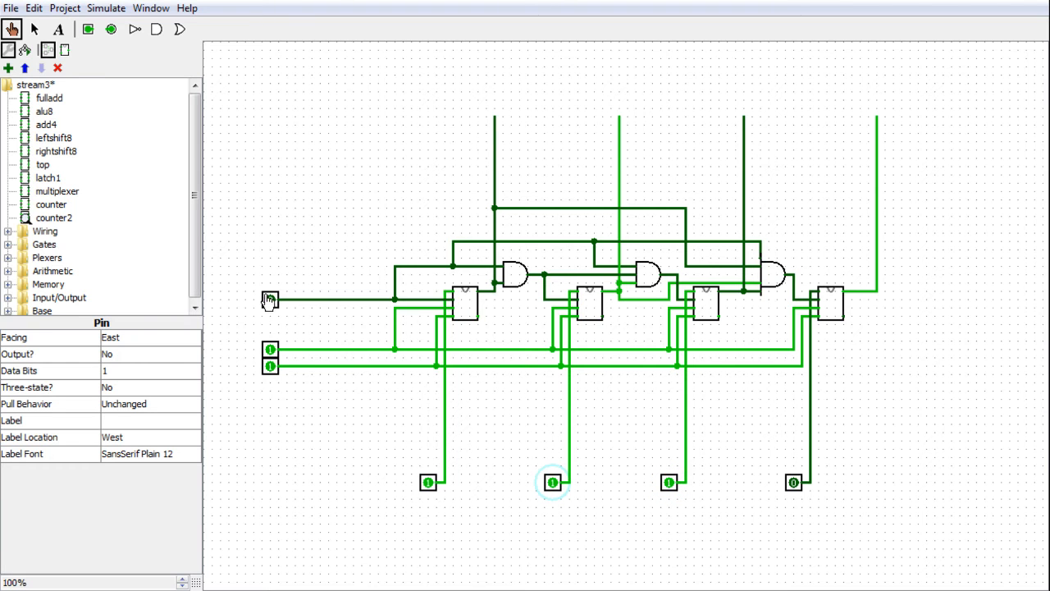
- Toggle the upper control pin, leaving it at 1, and pulse the clock pin to test loading the data pattern
click(269, 300)
click(270, 301)
click(271, 301)
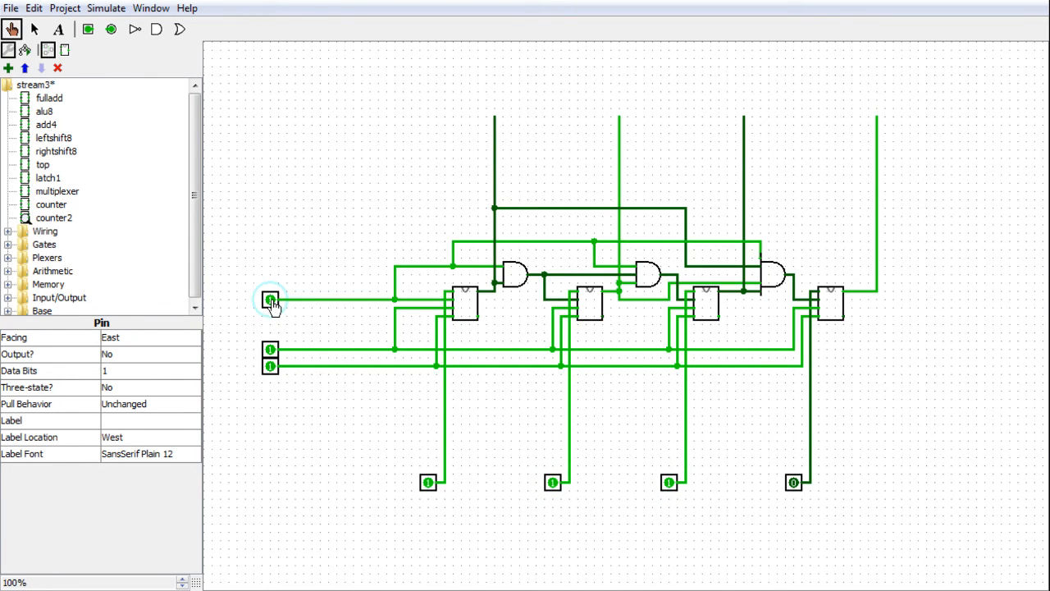
click(270, 350)
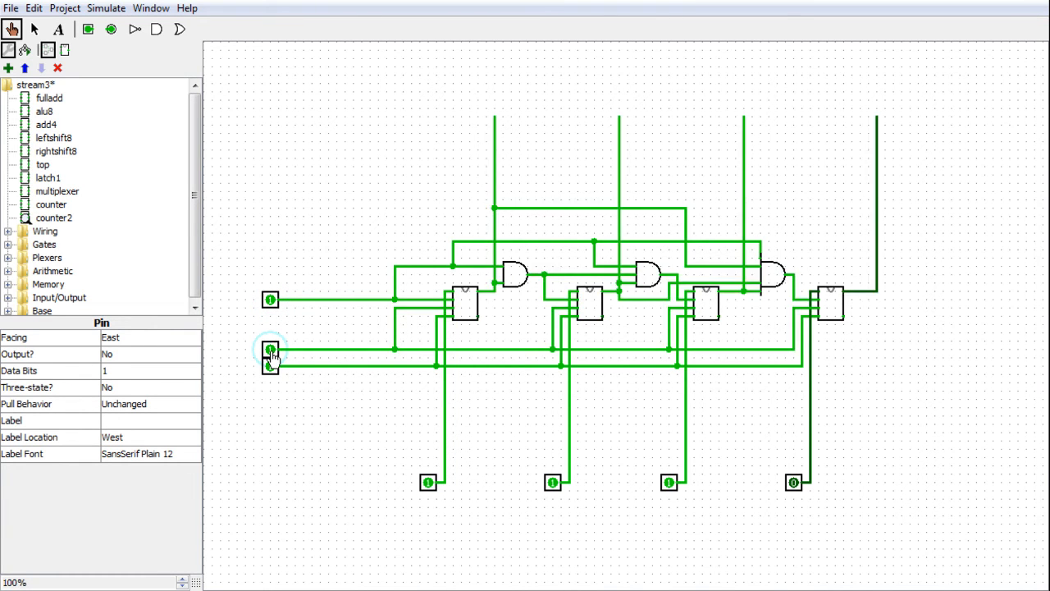
click(271, 351)
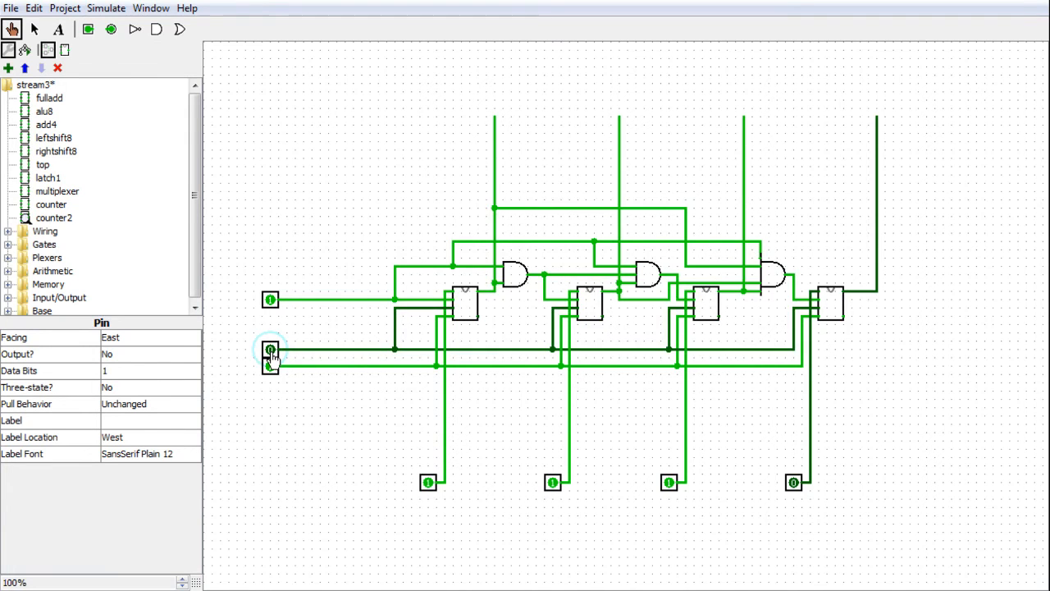
- Set the first three data input pins back to 0 and pulse the clock pin
click(427, 482)
click(552, 482)
click(668, 483)
click(271, 350)
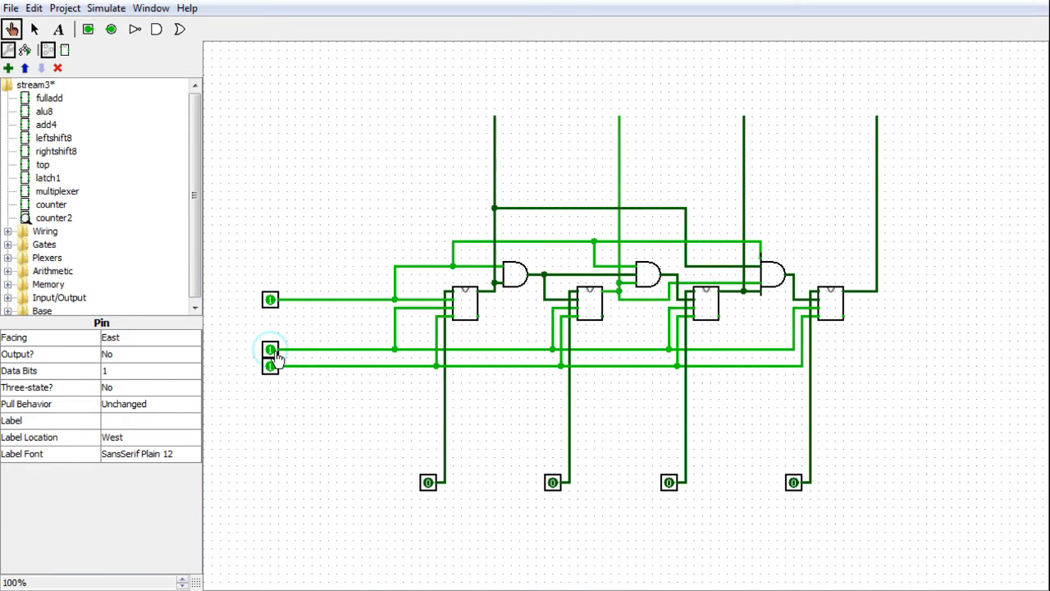
click(273, 351)
- Switch the upper control pin to 0, pulse the clock to load the zeros, and return the control pin to 1
click(273, 310)
click(270, 348)
click(269, 348)
click(270, 348)
click(270, 348)
click(270, 348)
click(270, 348)
click(270, 300)
- Toggle the clock pin repeatedly to step the four counters through their count with all data inputs at 0
click(271, 351)
click(271, 353)
click(271, 353)
click(271, 353)
click(271, 352)
click(270, 352)
click(271, 352)
click(270, 353)
click(270, 353)
click(271, 353)
click(271, 353)
click(271, 353)
click(271, 352)
click(271, 353)
click(271, 353)
click(270, 353)
click(271, 352)
click(271, 353)
click(271, 353)
click(271, 353)
click(271, 353)
click(270, 353)
click(271, 353)
click(271, 352)
click(270, 352)
click(271, 353)
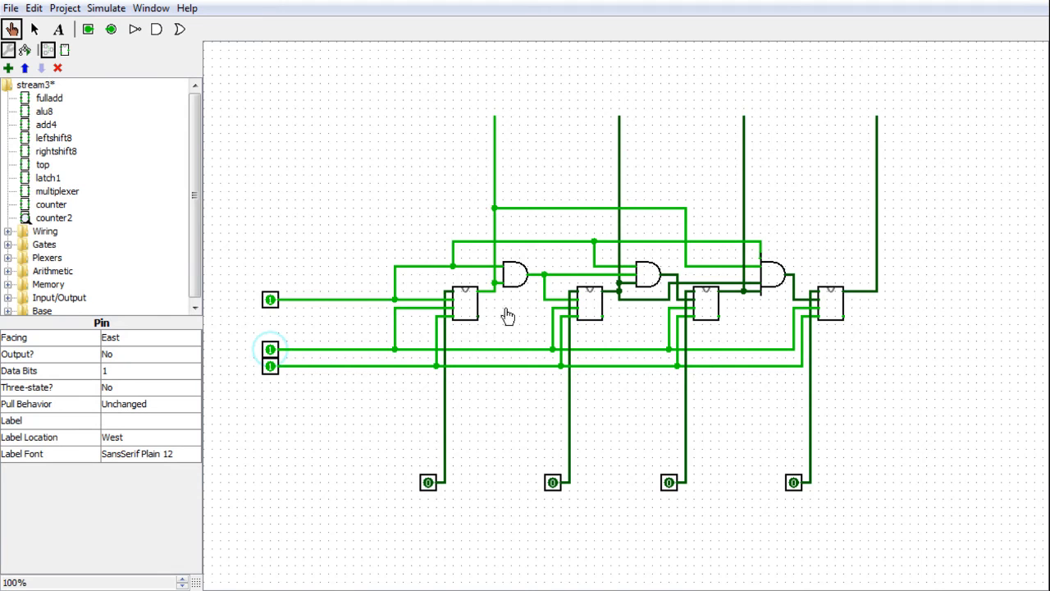
- Delete the four vertical wires that connect the data input pins to the counters
click(35, 29)
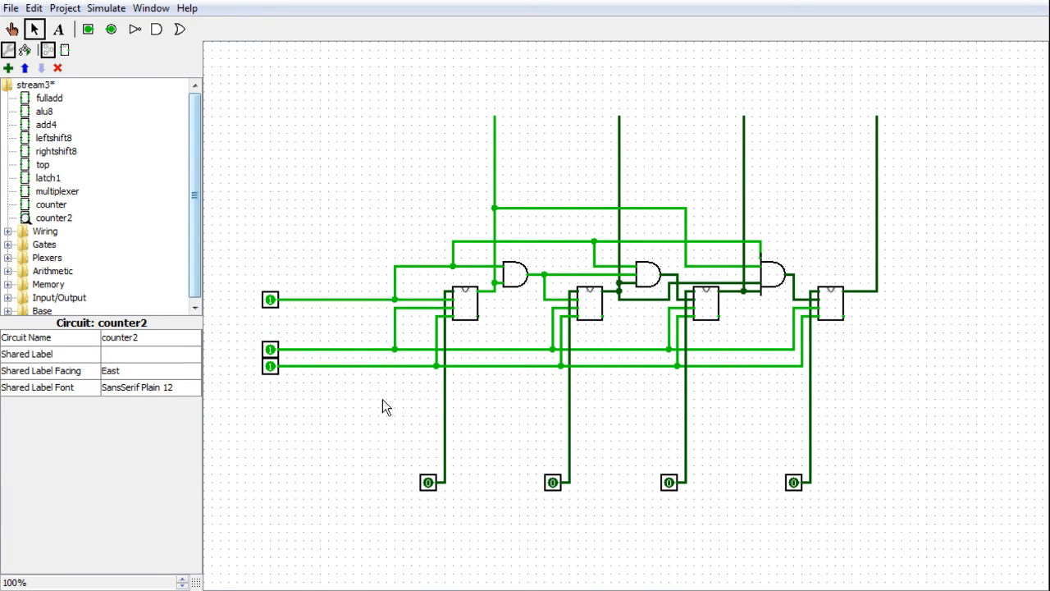
click(444, 476)
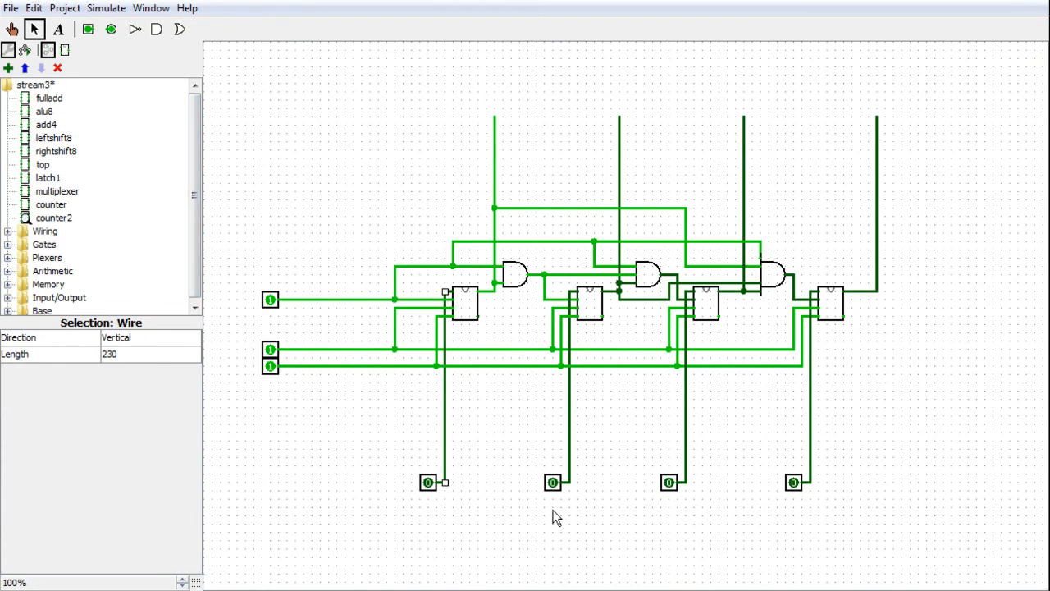
key(Delete)
click(570, 473)
key(Delete)
click(687, 468)
key(Delete)
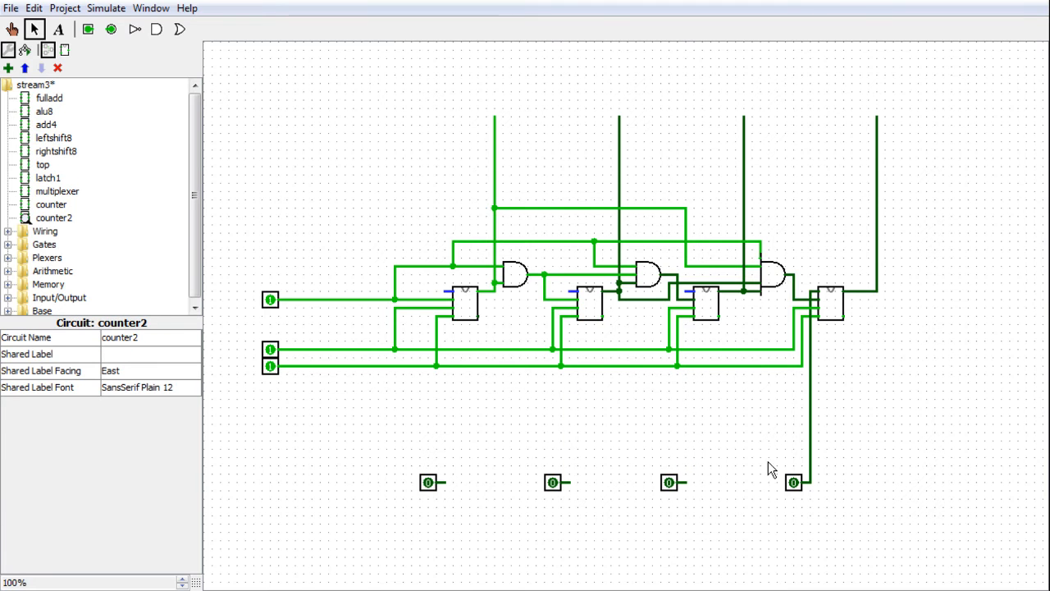
click(811, 468)
key(Delete)
- Toggle the upper control pin twice and pulse the clock repeatedly to test counting with the data inputs disconnected
click(12, 29)
click(270, 299)
click(269, 300)
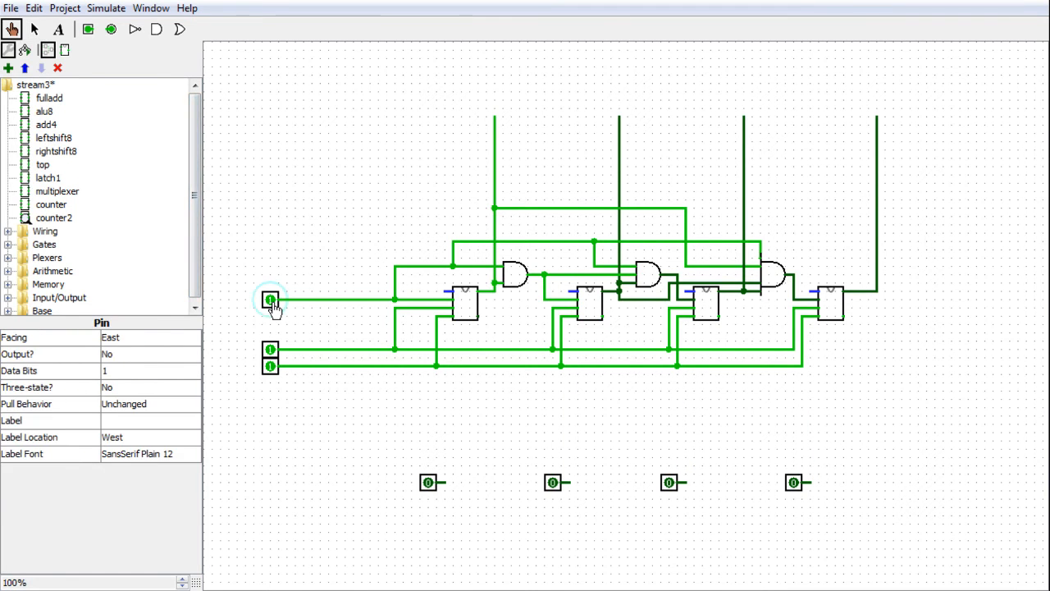
click(270, 350)
click(269, 350)
click(270, 351)
click(270, 350)
click(270, 350)
click(270, 351)
click(269, 350)
click(270, 351)
click(270, 350)
click(270, 351)
click(269, 350)
click(270, 350)
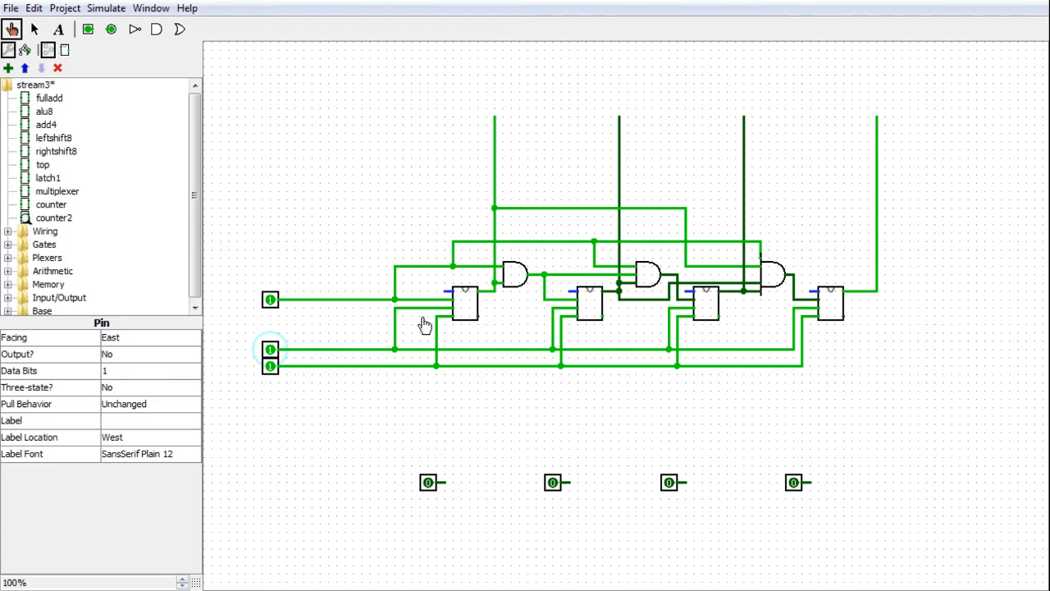
- Reconnect each of the four data input pins to its counter's data input with a vertical wire
click(33, 29)
drag(444, 480, 445, 292)
drag(569, 481, 567, 363)
drag(565, 292, 568, 291)
drag(686, 482, 686, 291)
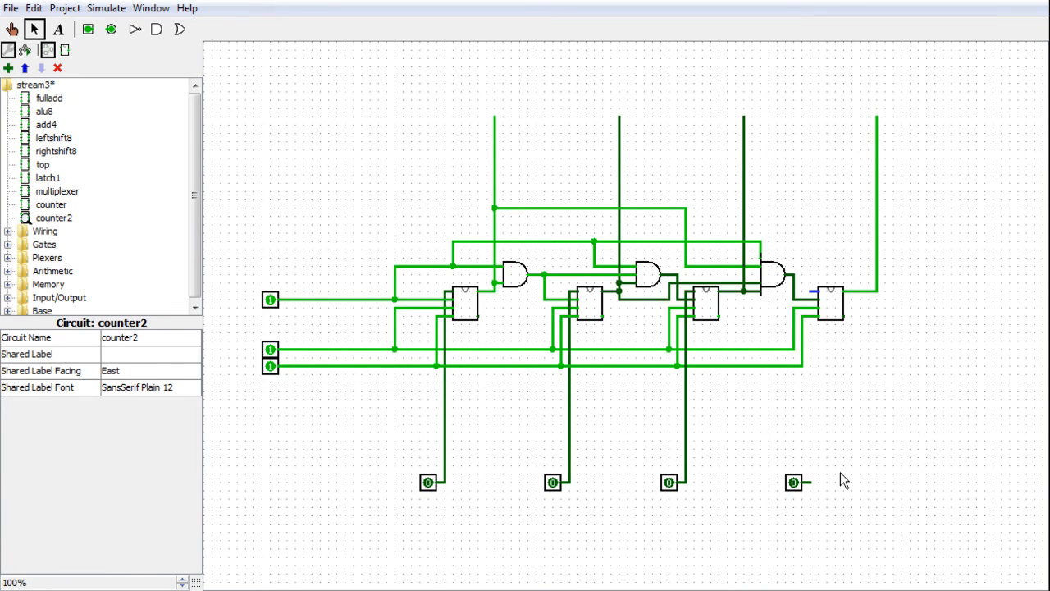
drag(811, 482, 810, 291)
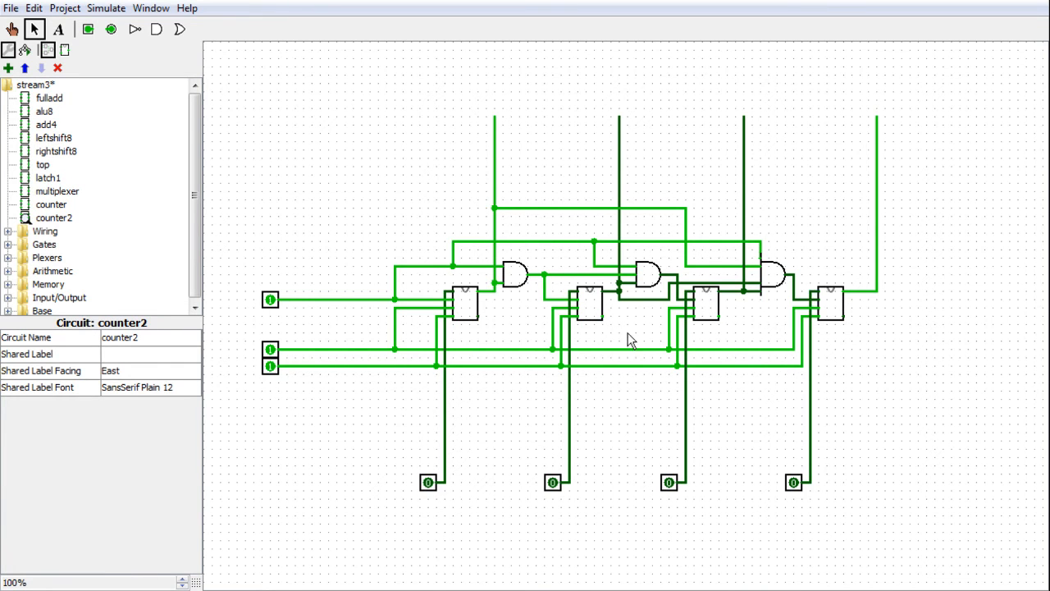
- Open the first counter's subcircuit to examine its multiplexer and flip-flop state, and return to the counter2 circuit
click(462, 310)
right_click(471, 317)
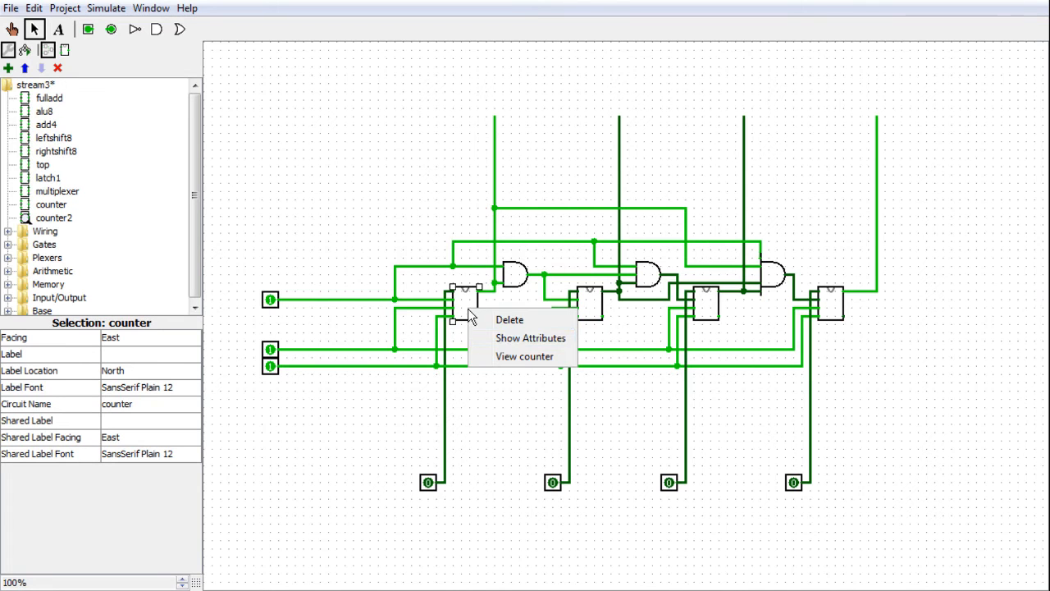
click(519, 354)
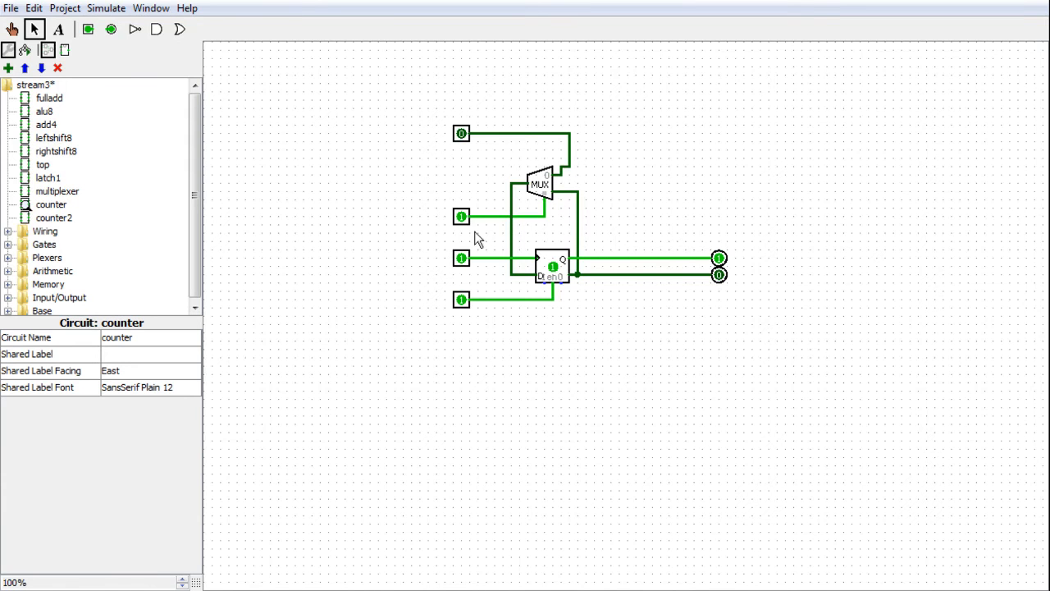
click(12, 28)
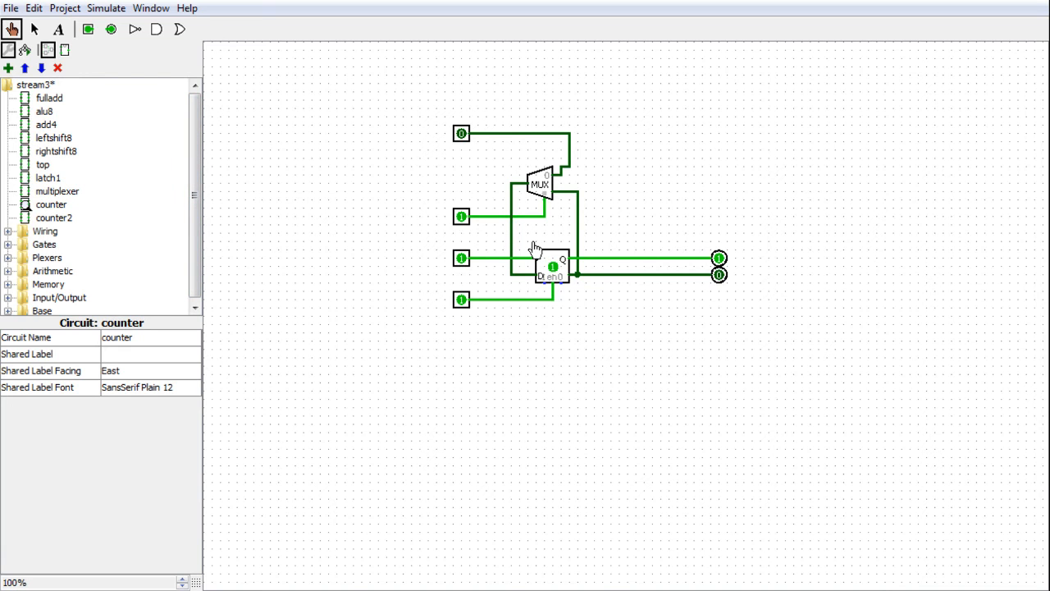
click(106, 9)
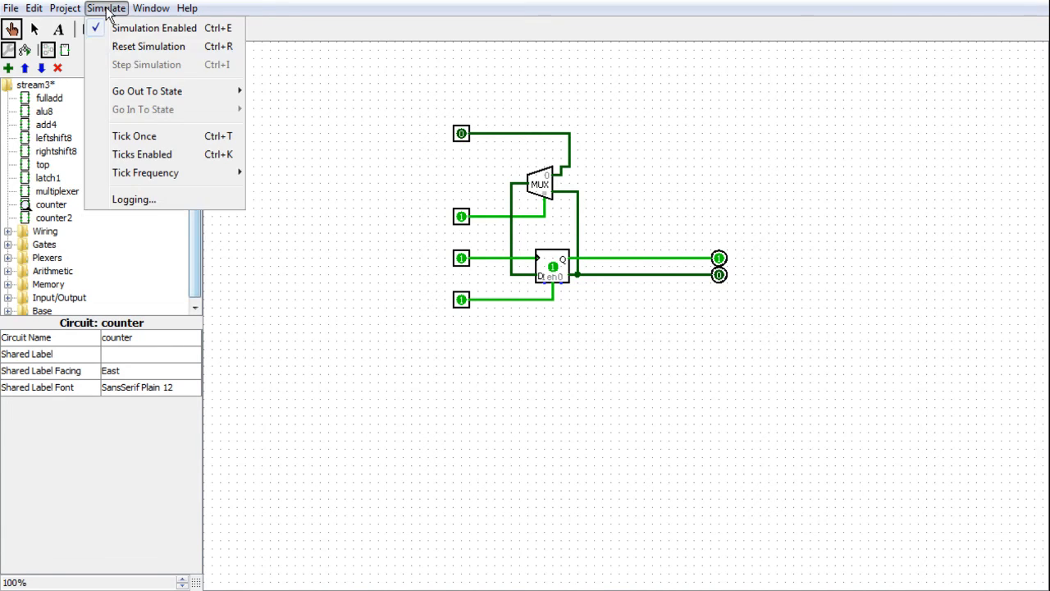
click(115, 10)
click(54, 204)
double_click(53, 218)
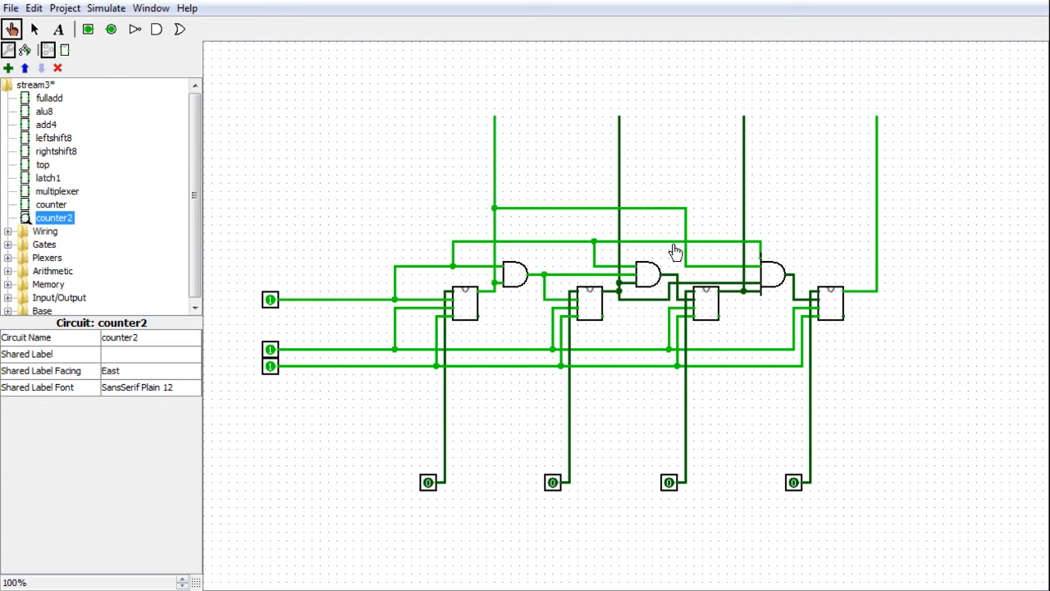
click(35, 30)
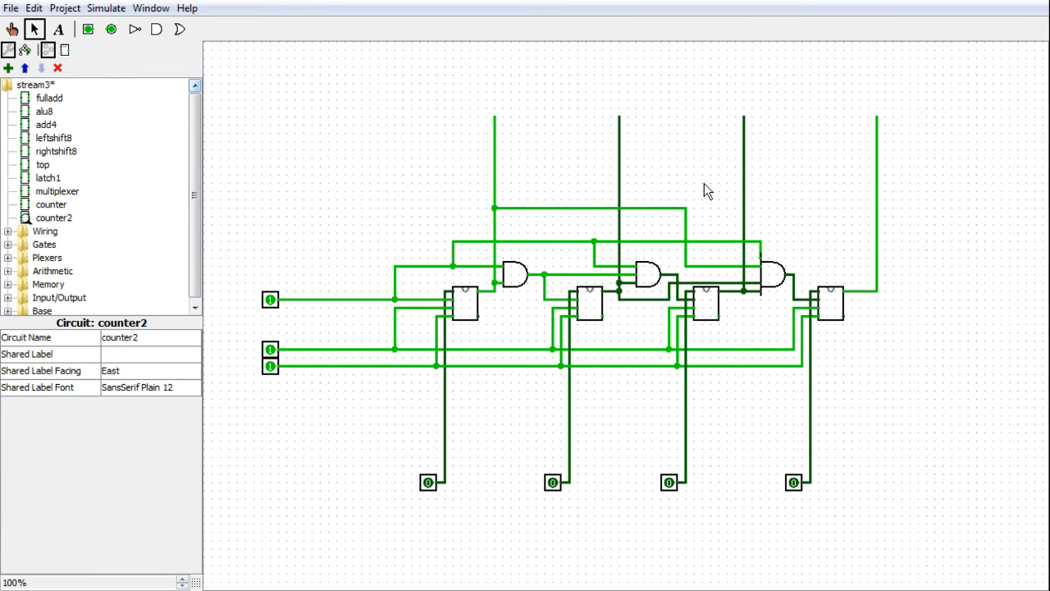
click(688, 259)
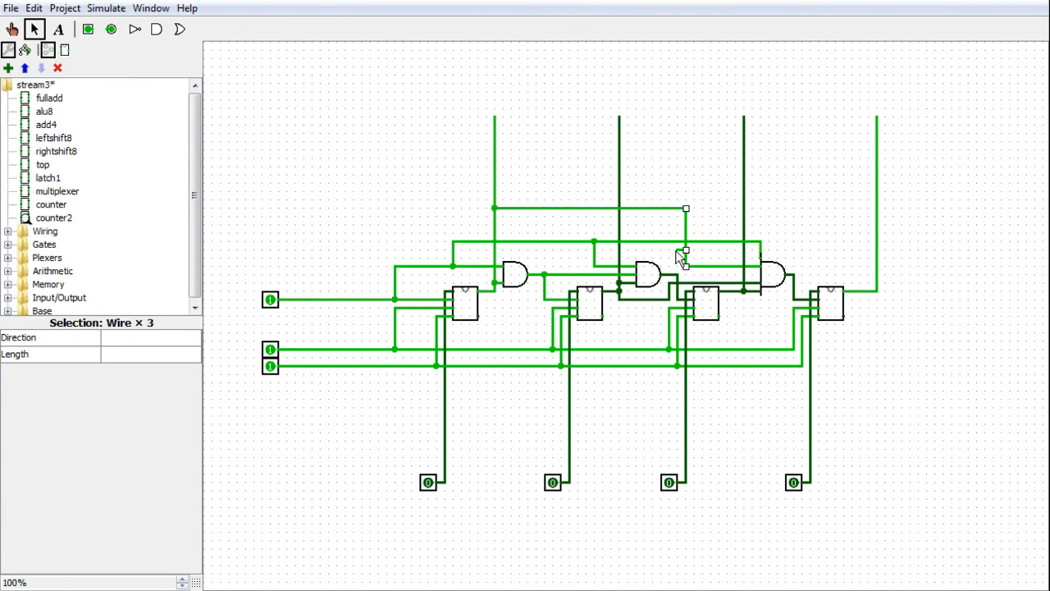
click(671, 252)
mouse_move(671, 242)
mouse_down()
mouse_move(700, 255)
mouse_move(680, 255)
mouse_move(696, 246)
mouse_up()
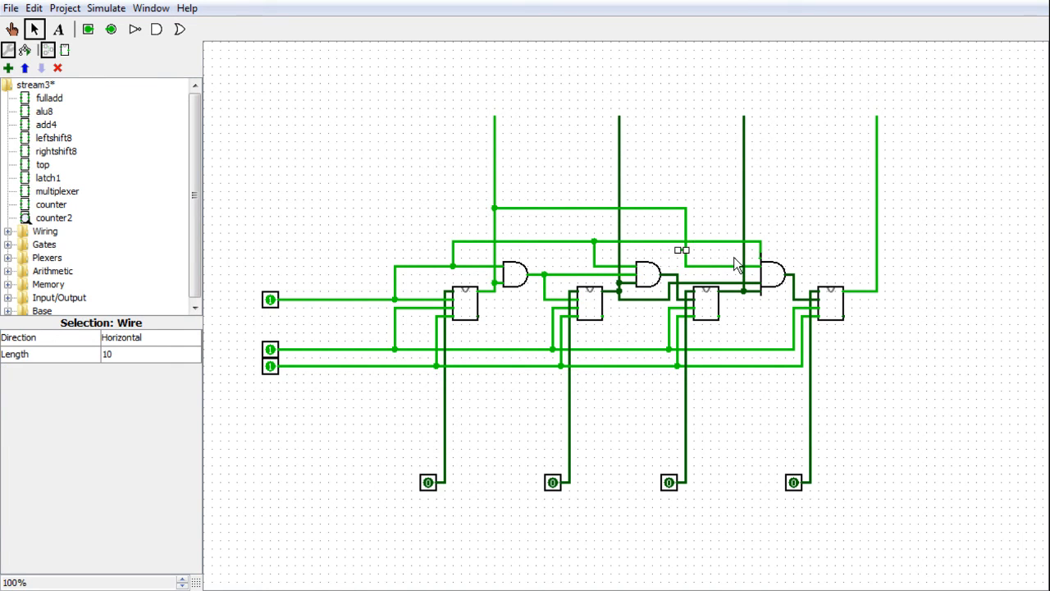
key(Delete)
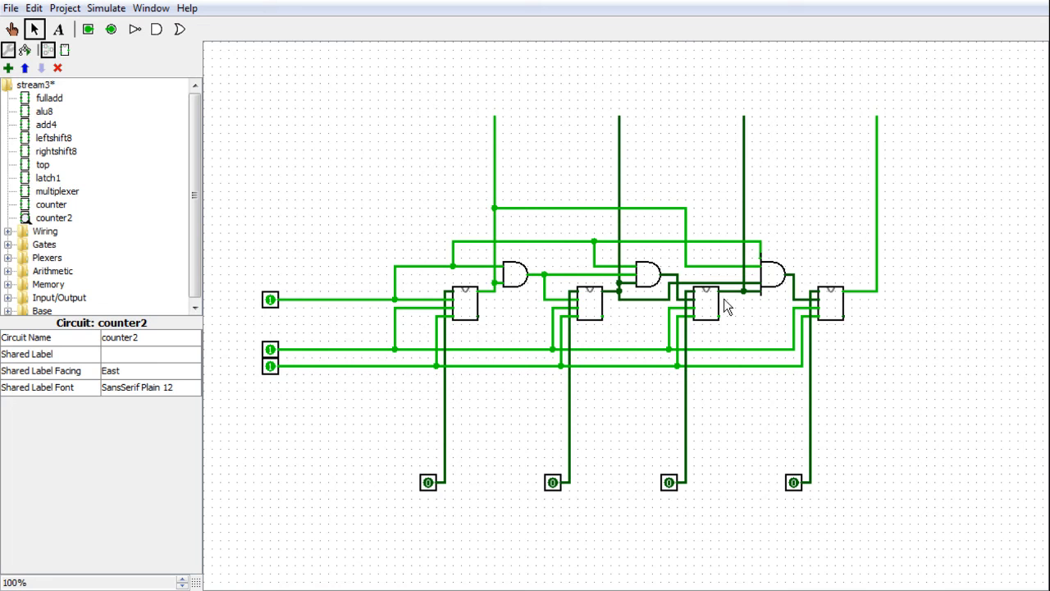
- Save the stream3 project
drag(801, 309, 817, 308)
click(13, 10)
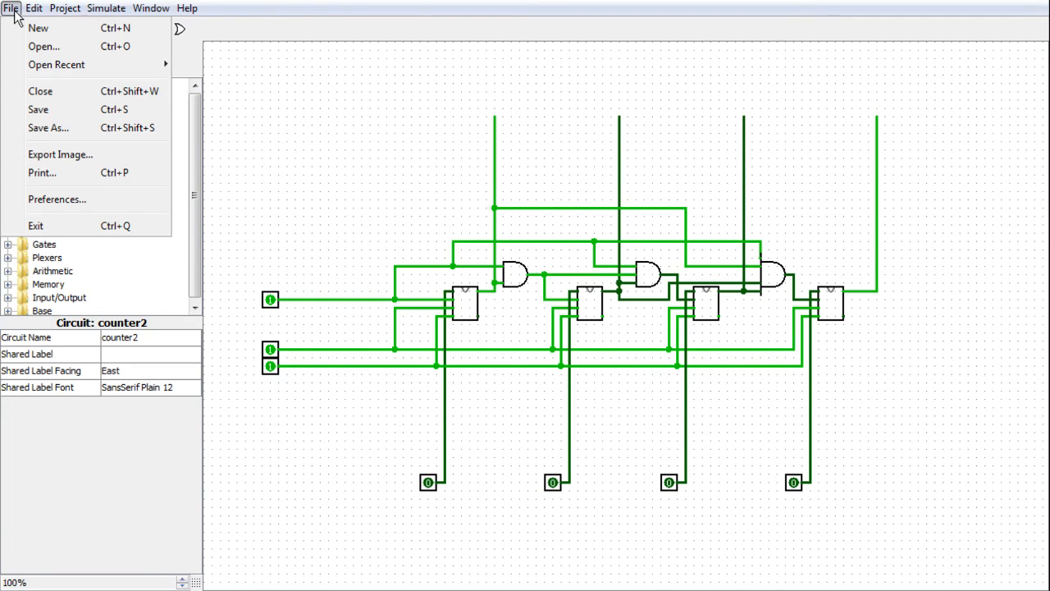
click(45, 114)
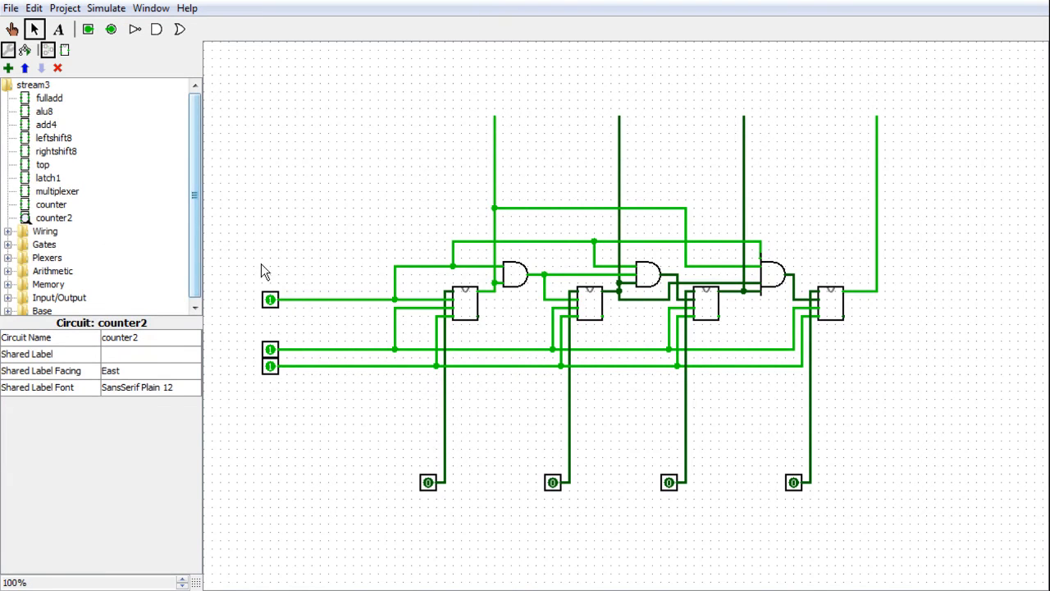
- Look through the multiplexer, latch1 and rightshift8 circuits, and open the top circuit
click(55, 205)
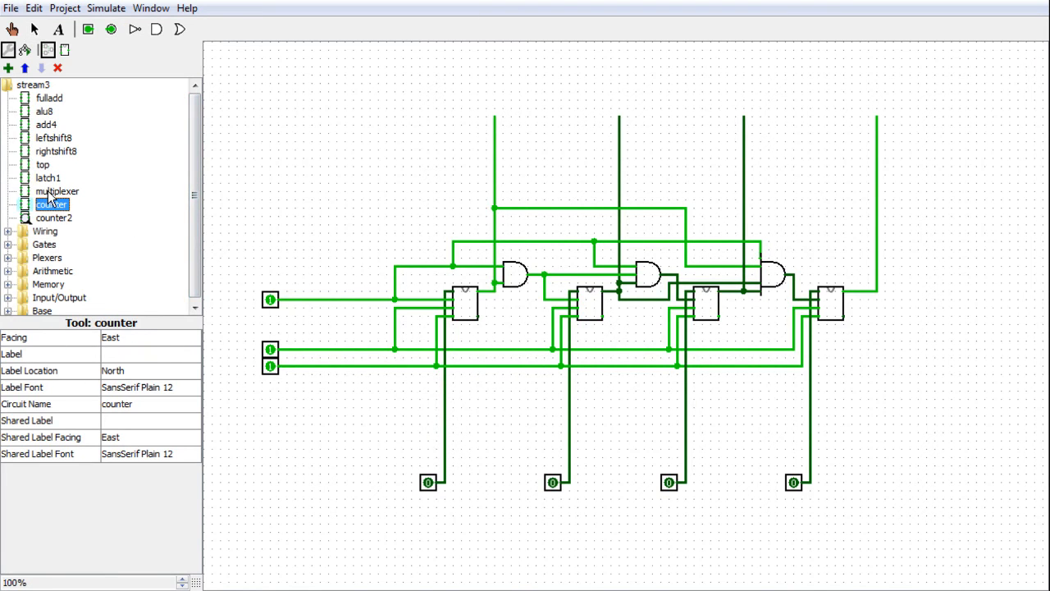
double_click(49, 192)
double_click(45, 178)
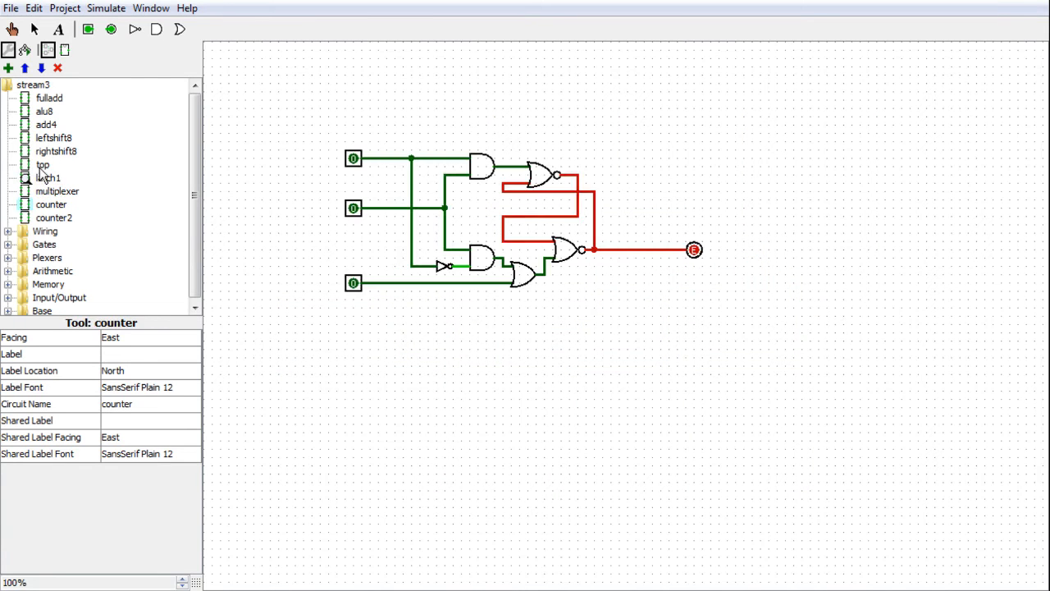
double_click(38, 167)
double_click(46, 179)
double_click(42, 165)
double_click(55, 152)
double_click(46, 165)
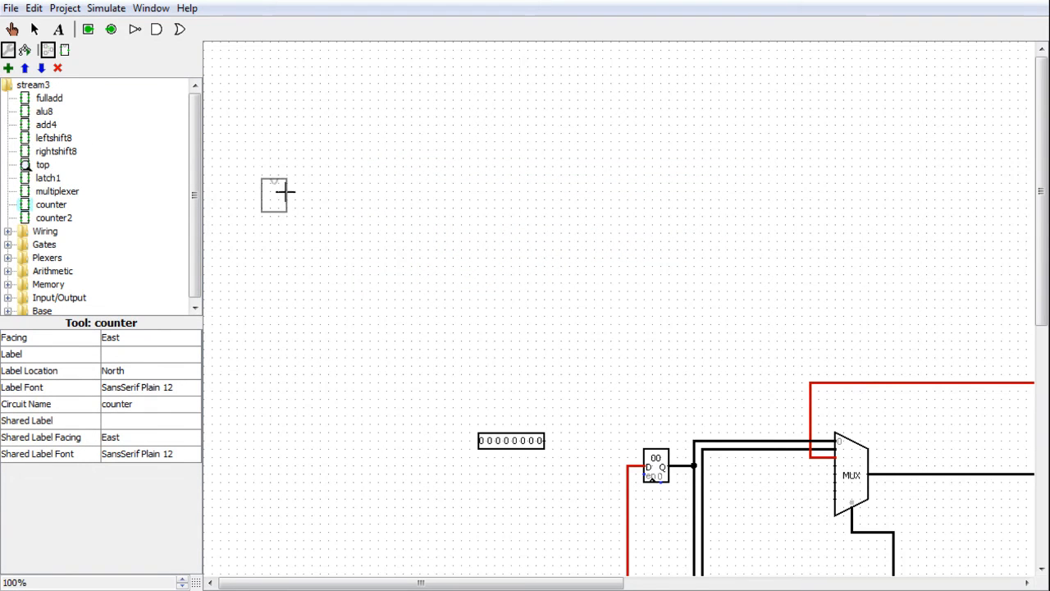
- Delete the D flip-flop in front of the RAM's address wire in the top circuit
drag(203, 250, 205, 215)
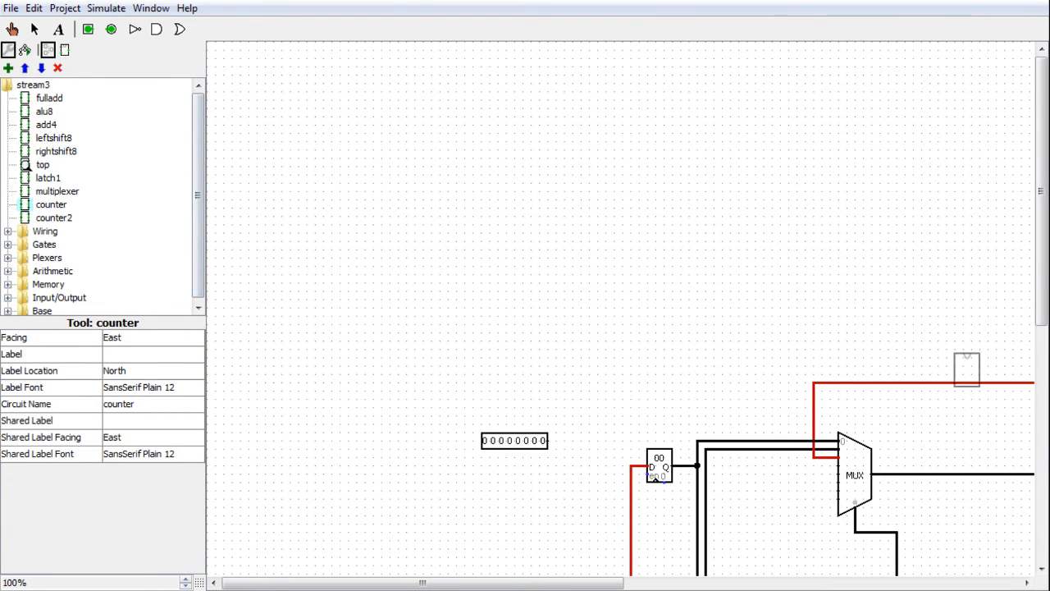
drag(1040, 190, 1040, 406)
drag(621, 581, 925, 577)
drag(1041, 465, 1042, 460)
drag(781, 583, 793, 584)
click(34, 28)
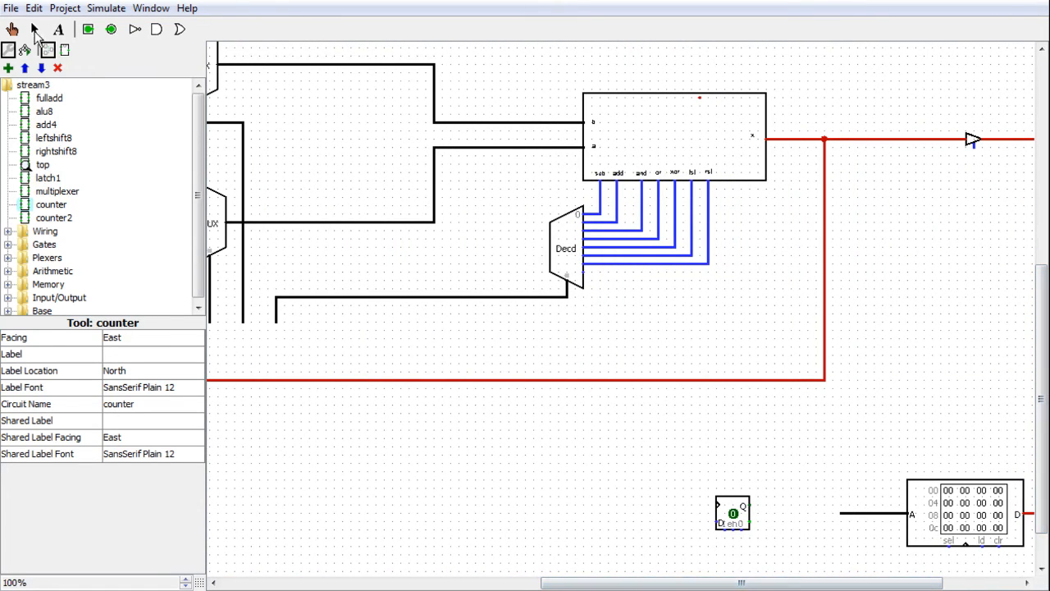
click(734, 525)
key(Delete)
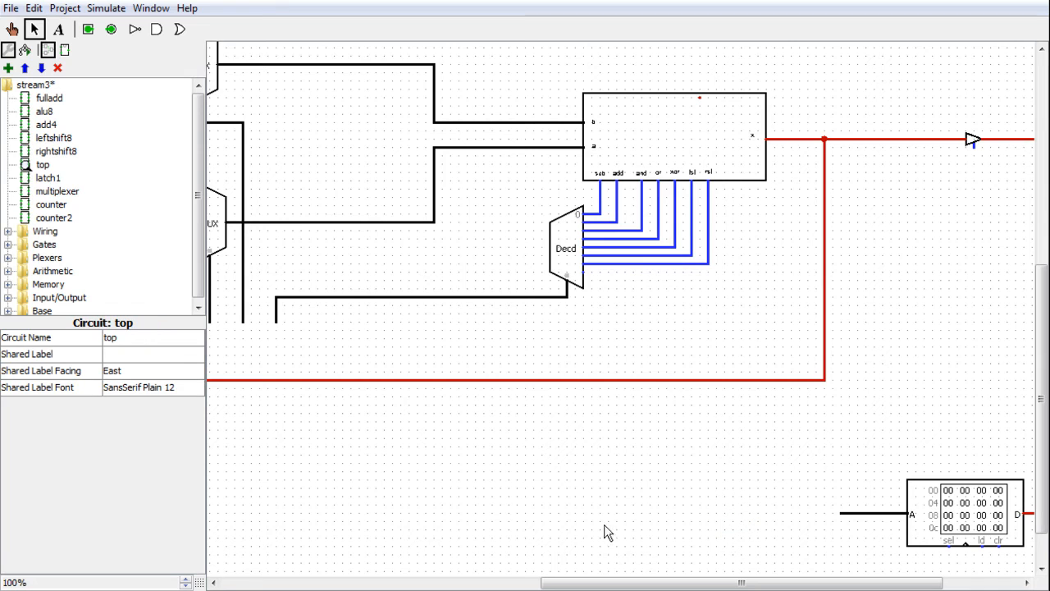
- Place an 8-bit Counter from the Memory library where the flip-flop stood, in front of the RAM's address wire
click(8, 259)
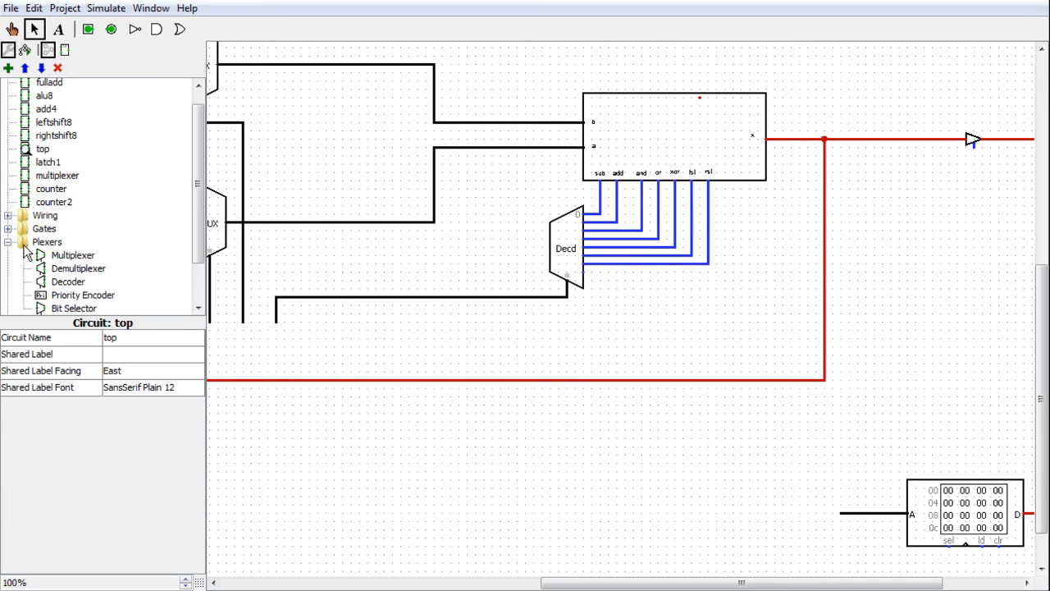
click(8, 243)
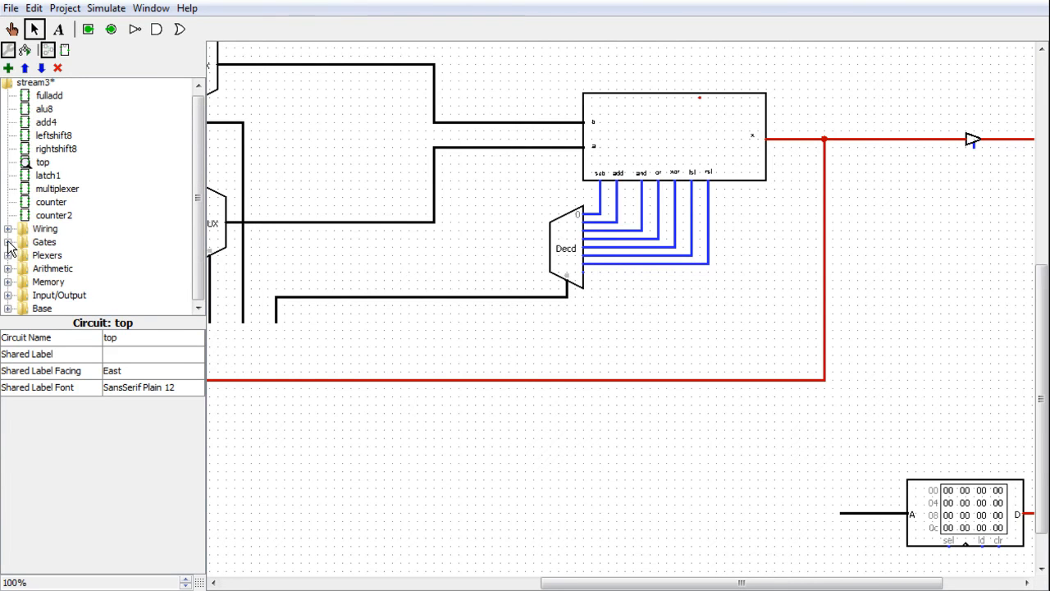
click(8, 282)
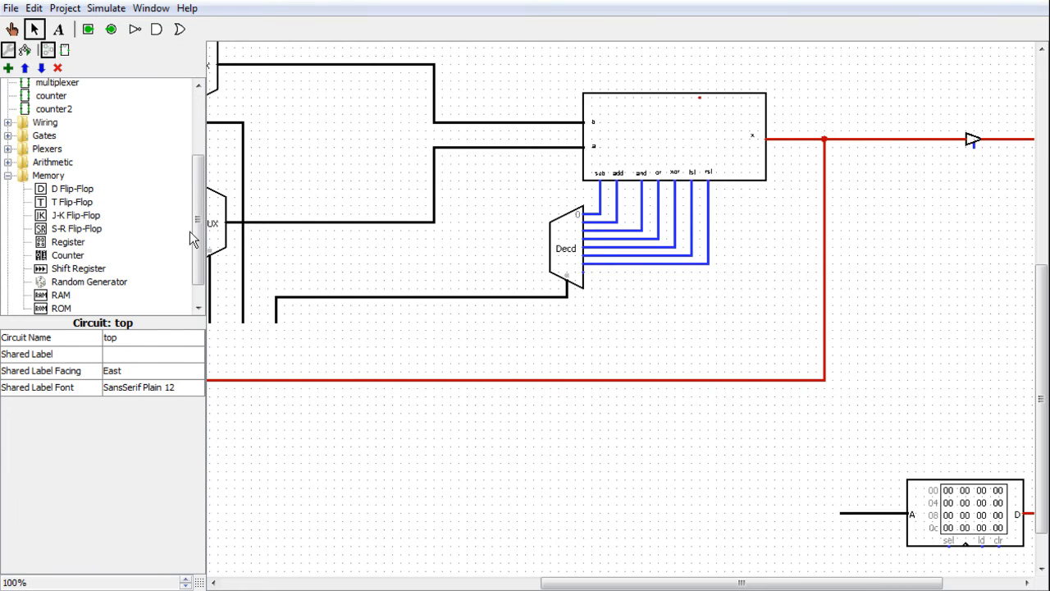
click(70, 255)
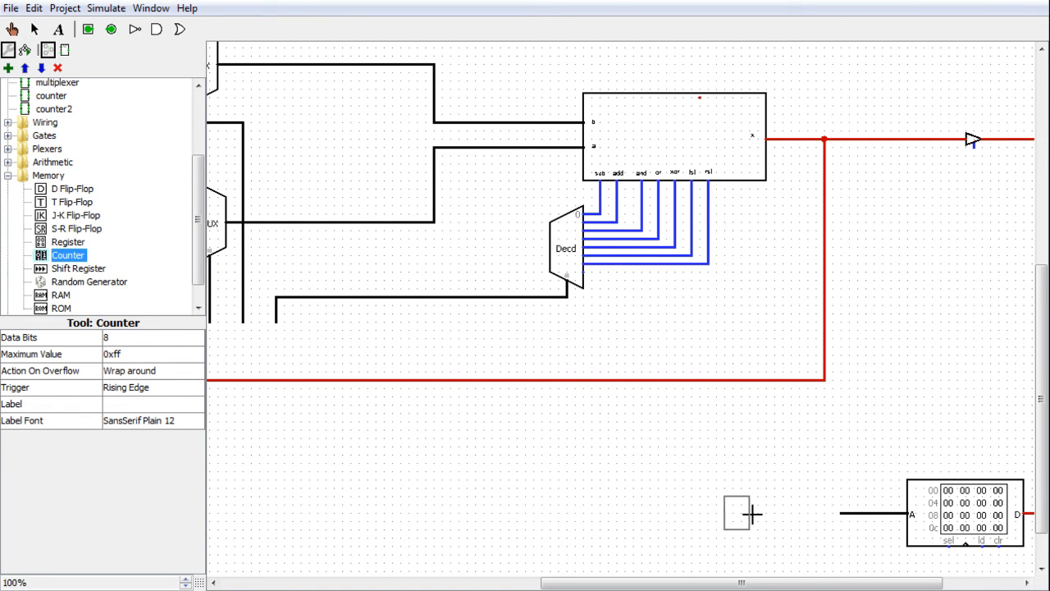
click(732, 512)
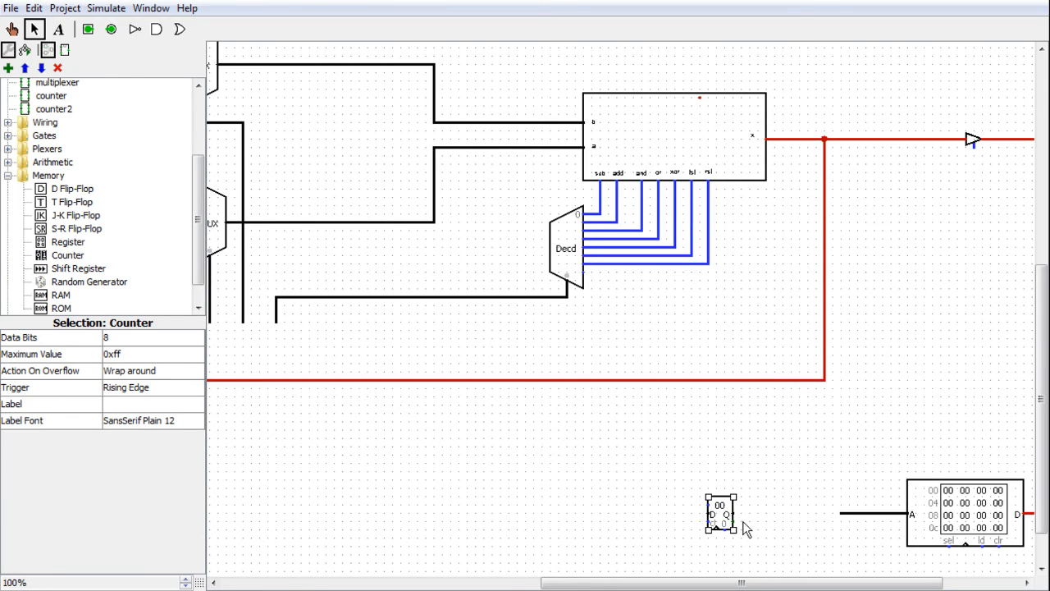
- Draw short wires out of the counter's load, data, count and clock inputs, and move the counter with its wires farther from the RAM
mouse_move(707, 522)
mouse_down()
mouse_move(683, 524)
mouse_move(677, 540)
mouse_up()
drag(705, 503, 673, 504)
drag(780, 559, 671, 484)
drag(715, 518, 641, 518)
click(728, 514)
drag(1043, 468, 1044, 498)
drag(907, 582, 949, 582)
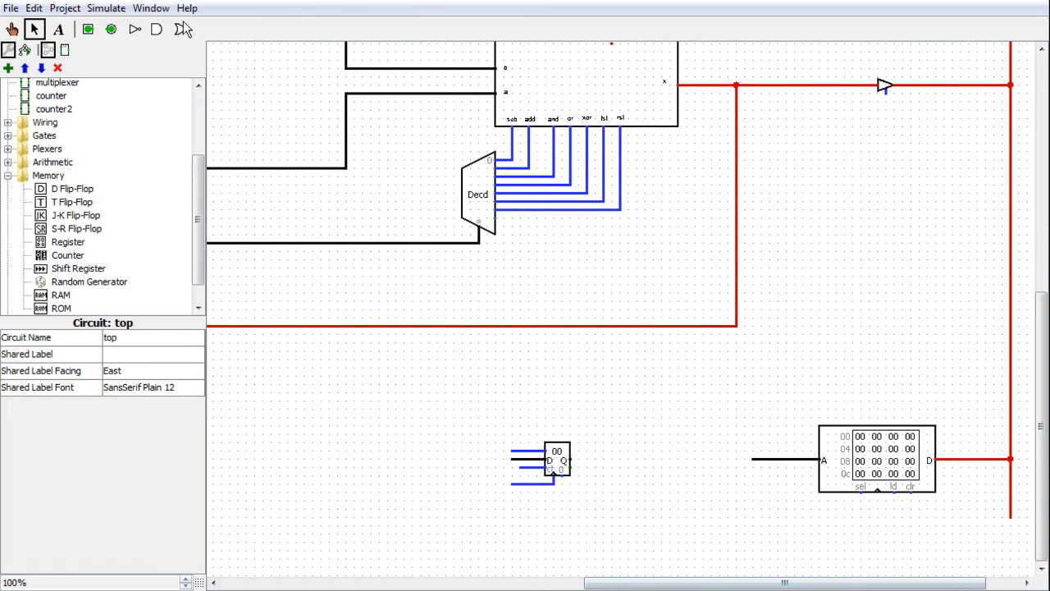
click(474, 212)
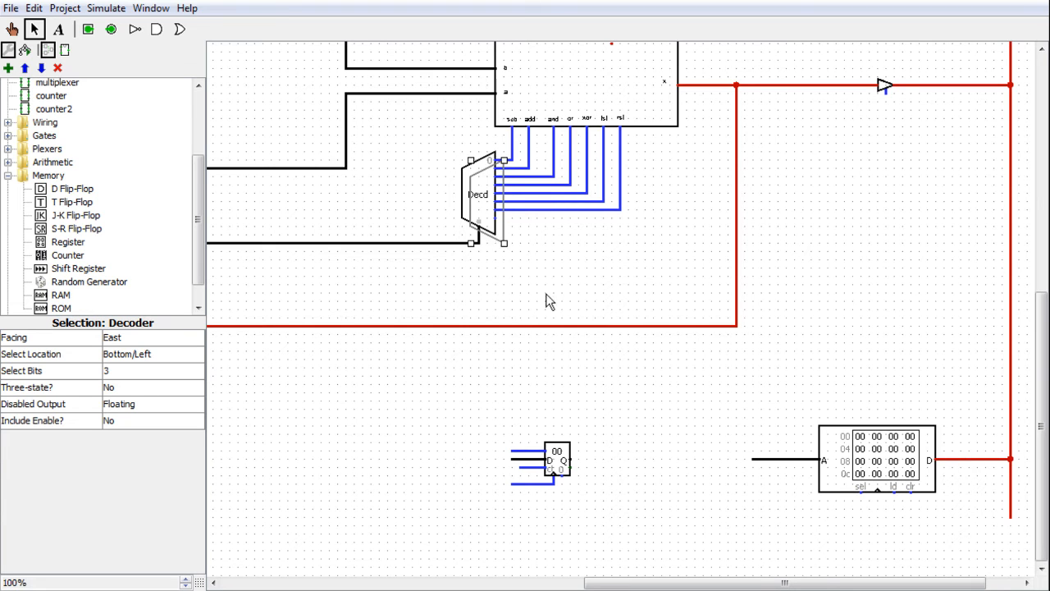
drag(497, 226, 686, 442)
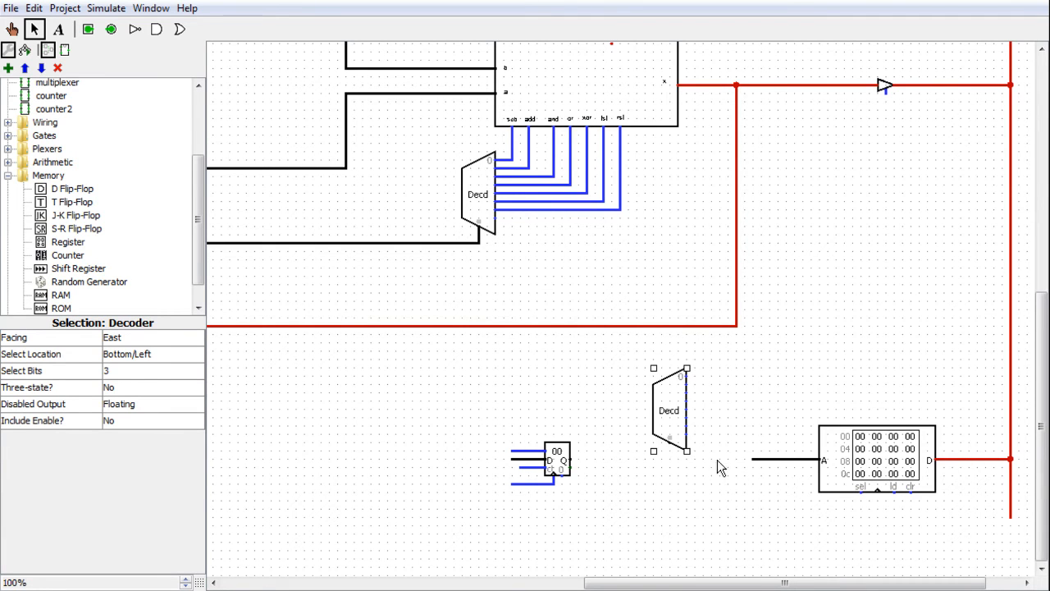
key(Delete)
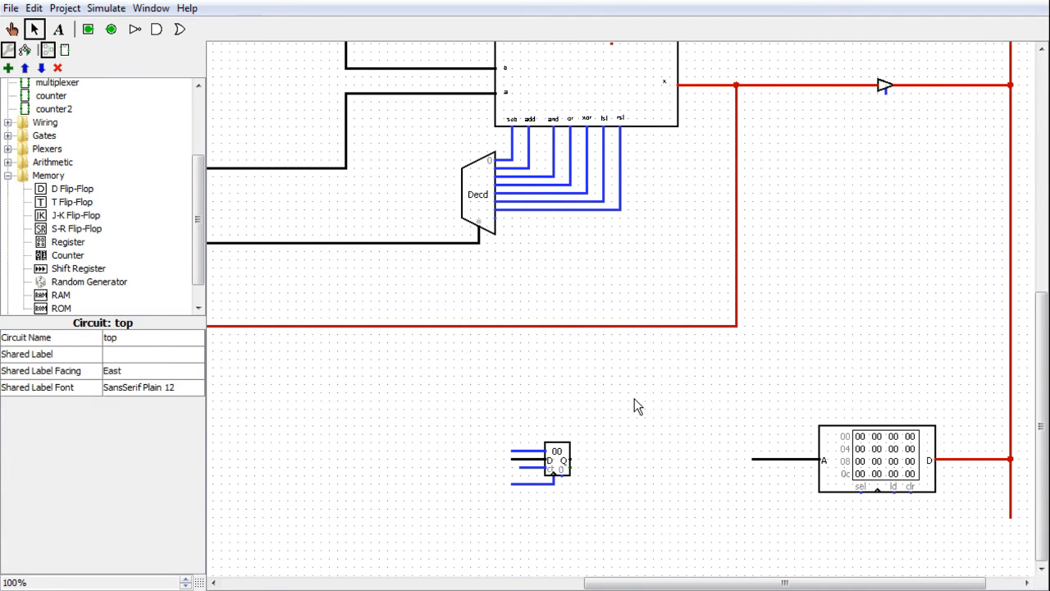
- Duplicate the multiplexer that feeds the ALU's a input and place the copy with its output on the RAM's address wire
drag(1040, 429, 1040, 344)
drag(797, 582, 589, 582)
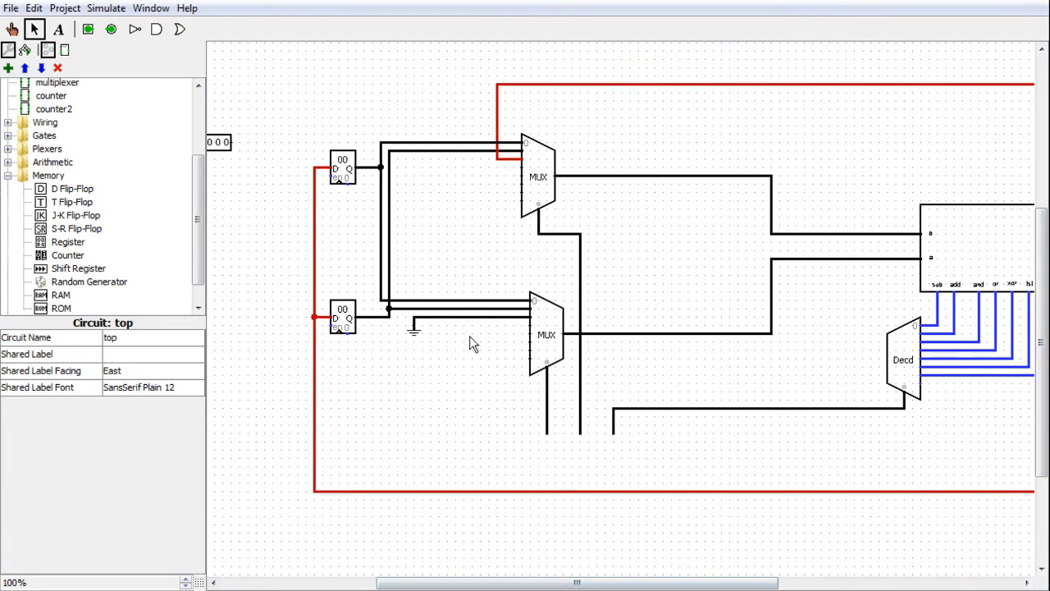
click(538, 357)
key(ctrl+v)
drag(559, 372, 891, 571)
drag(1041, 328, 1042, 412)
drag(718, 582, 945, 584)
drag(441, 385, 738, 471)
click(682, 479)
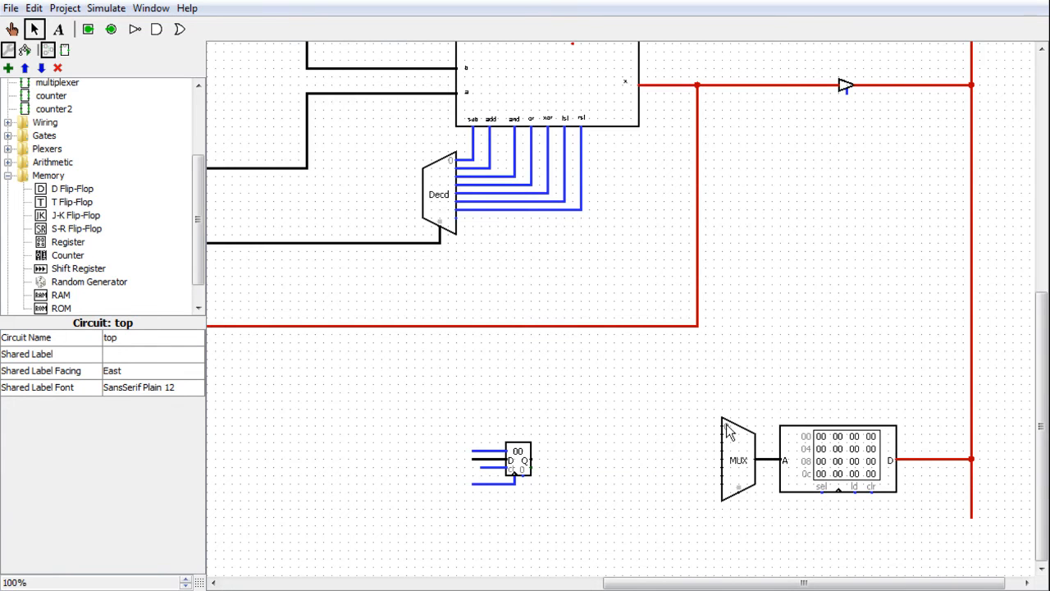
- Wire the counter's output to the address multiplexer's third input, and the ALU's b and a lines to its first and second inputs
mouse_move(532, 461)
mouse_down()
mouse_move(654, 462)
mouse_move(656, 441)
mouse_move(719, 445)
mouse_move(606, 450)
mouse_up()
click(683, 469)
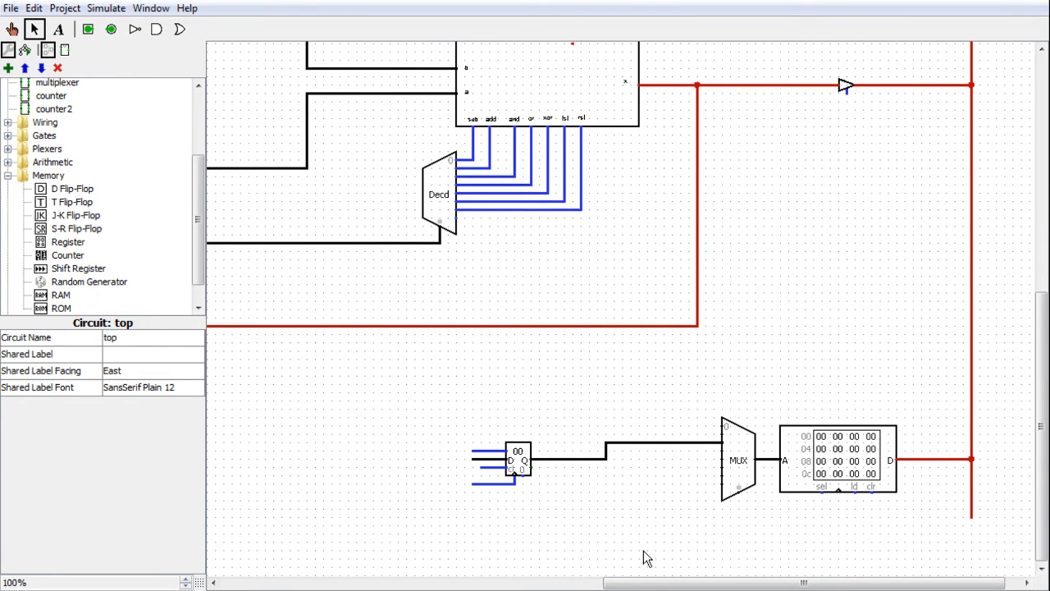
drag(707, 582, 604, 581)
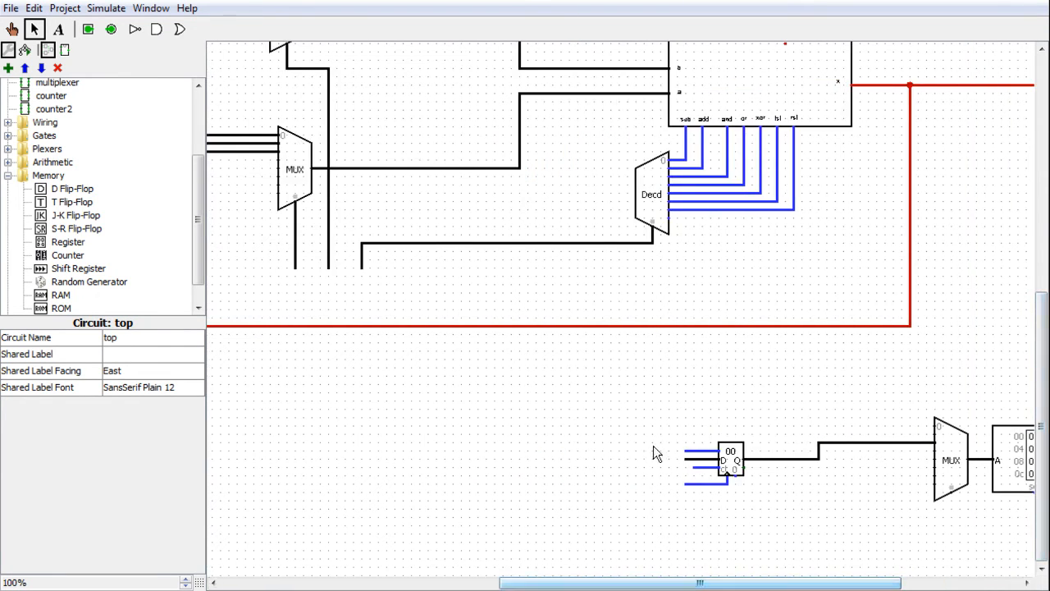
scroll(674, 229, up, 3)
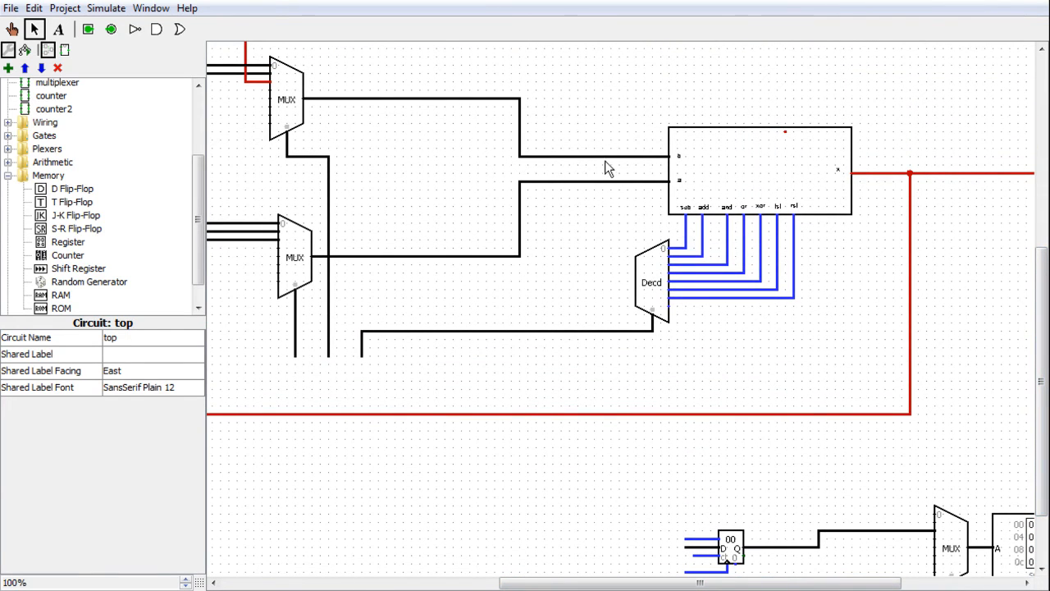
mouse_move(618, 156)
mouse_down()
mouse_move(620, 369)
mouse_move(666, 492)
mouse_move(820, 515)
mouse_move(932, 514)
mouse_up()
drag(610, 182, 932, 522)
drag(1033, 433, 1035, 548)
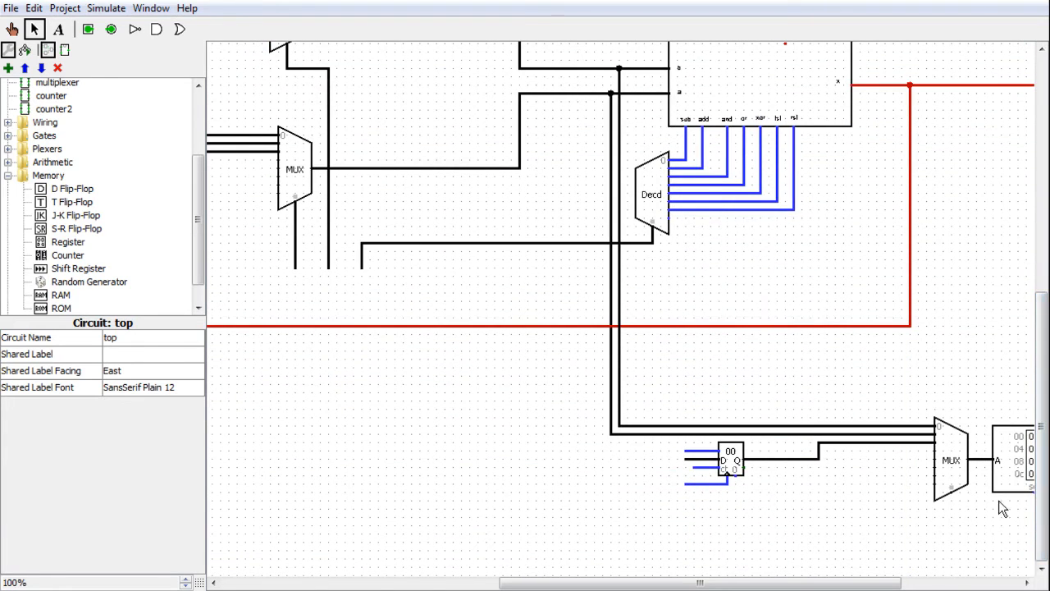
- Examine the new address multiplexer wiring from the ALU input lines and the register multiplexers in the top circuit
drag(885, 577, 976, 579)
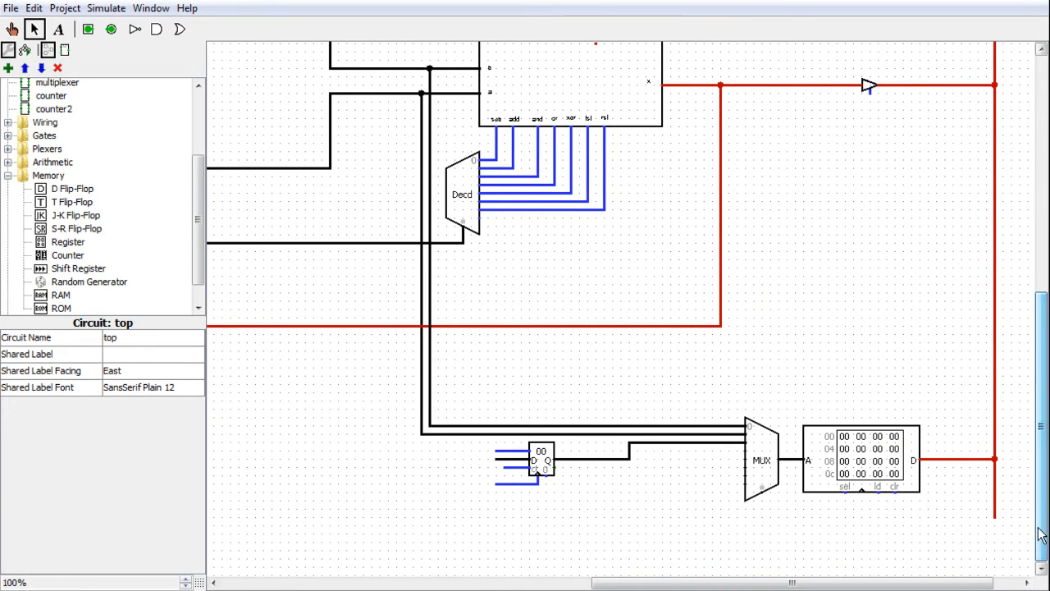
click(488, 433)
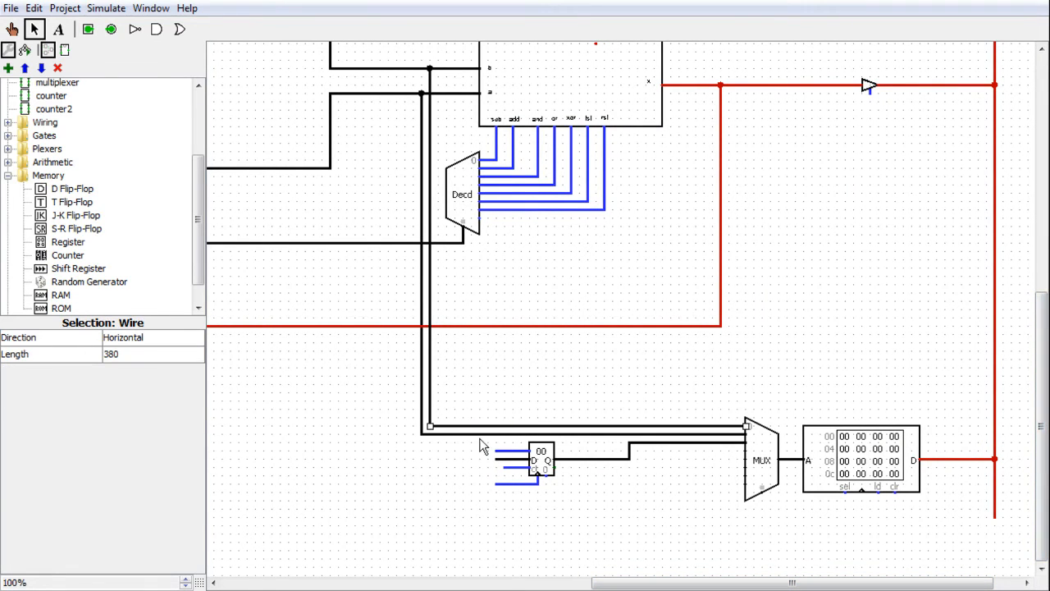
drag(656, 582, 474, 582)
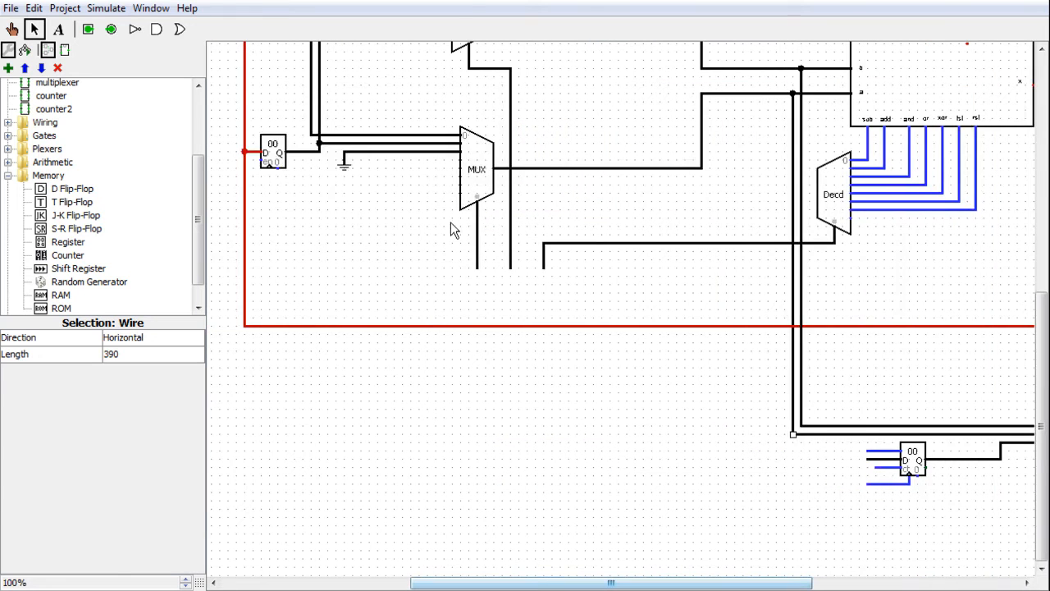
drag(1043, 455, 1044, 356)
drag(755, 583, 869, 583)
drag(1043, 361, 1043, 463)
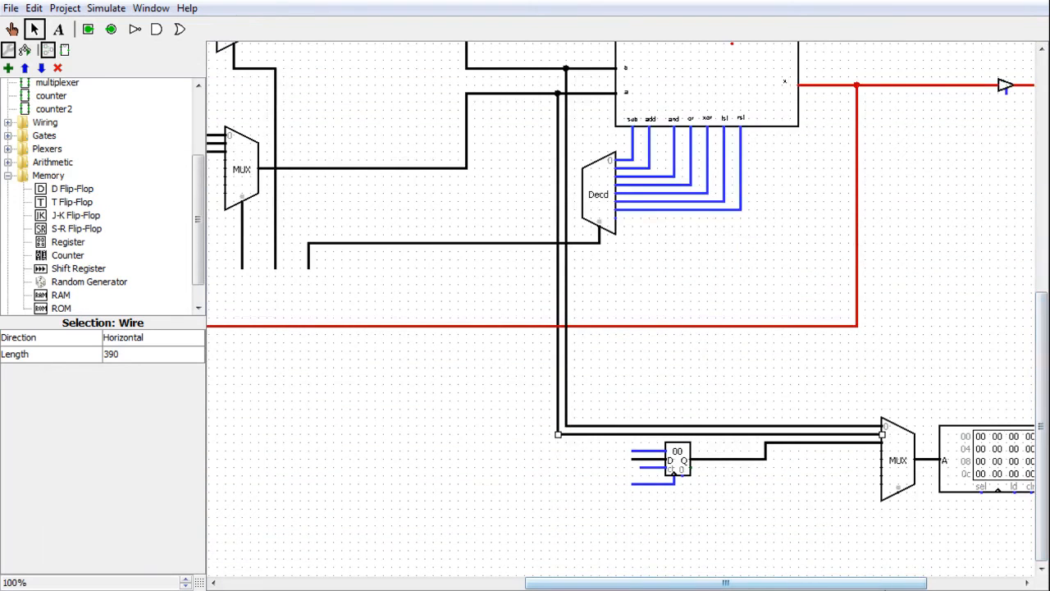
drag(907, 583, 941, 583)
drag(1038, 485, 561, 184)
- Open the alu8 subcircuit's appearance for editing and select its b input label
click(557, 178)
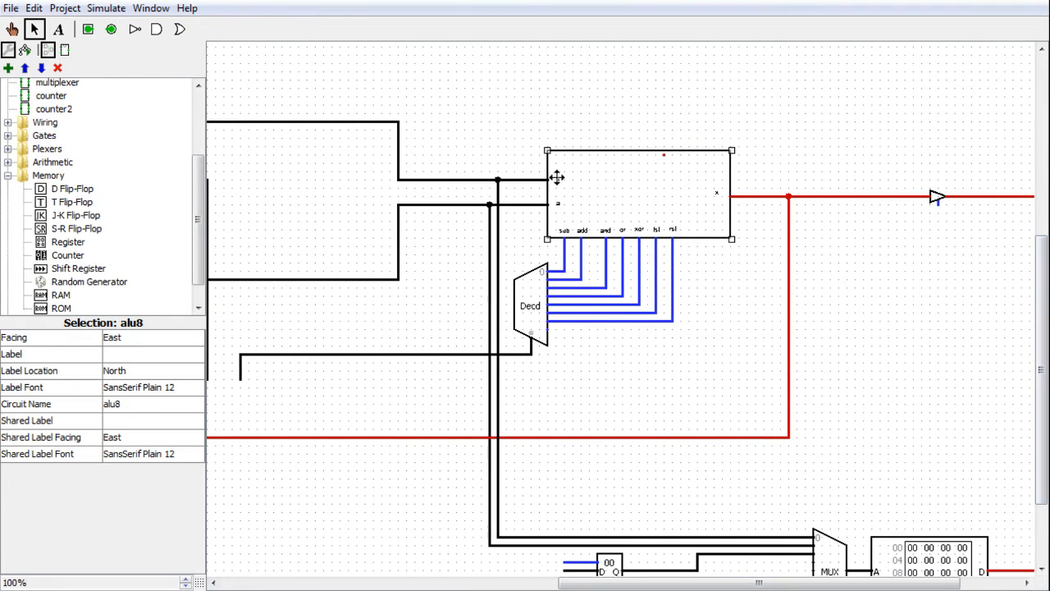
right_click(594, 200)
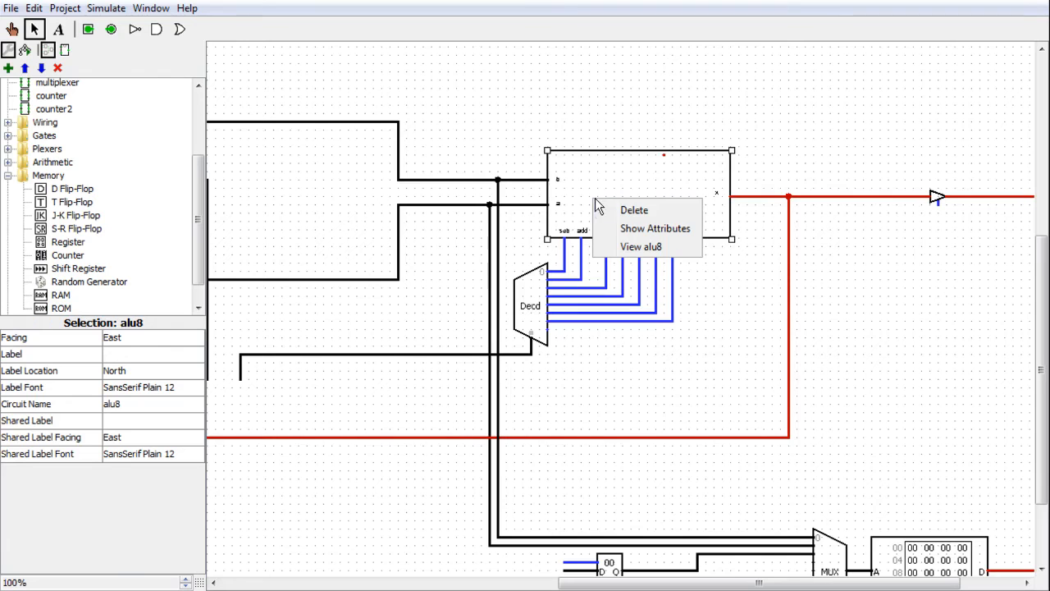
click(637, 247)
click(64, 50)
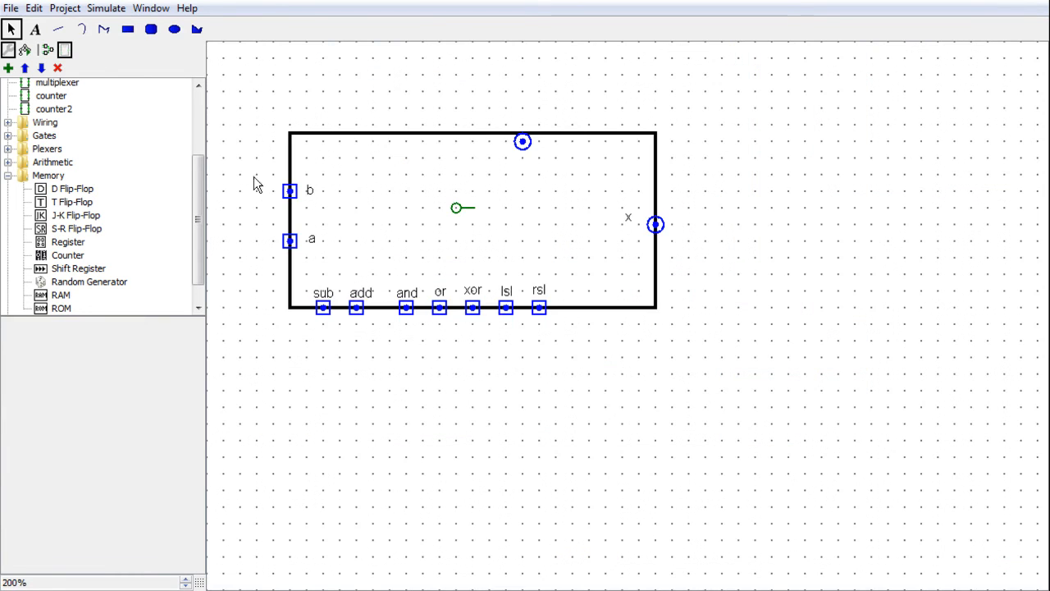
click(310, 192)
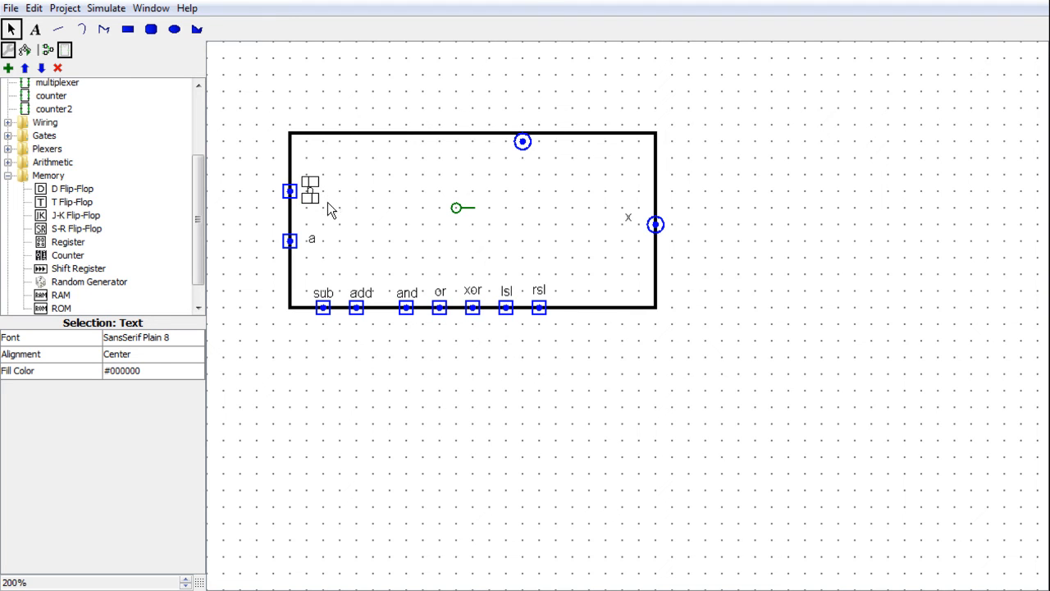
click(332, 194)
click(311, 195)
click(35, 29)
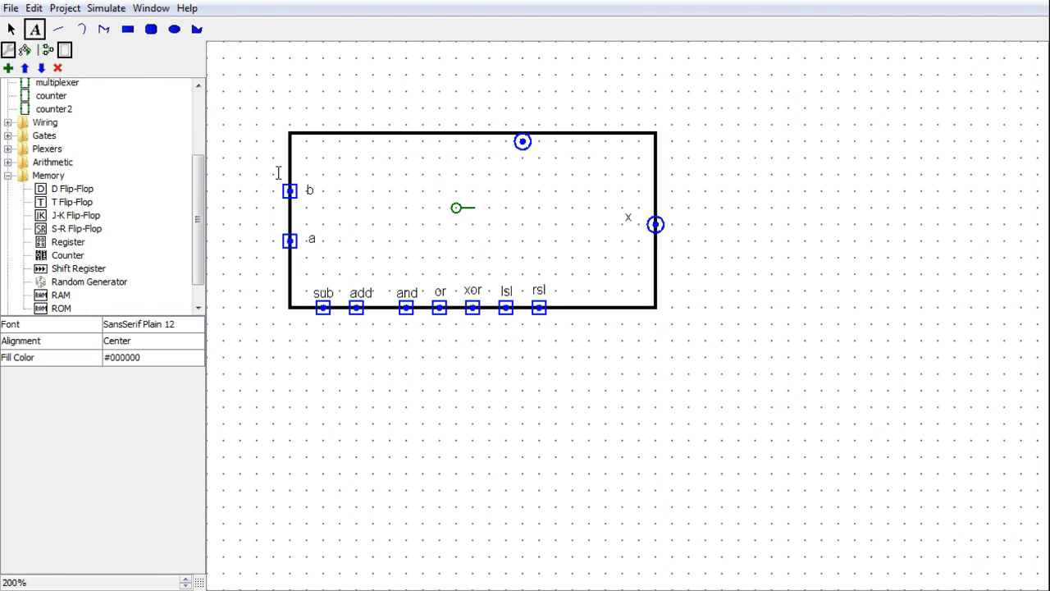
click(318, 188)
click(318, 199)
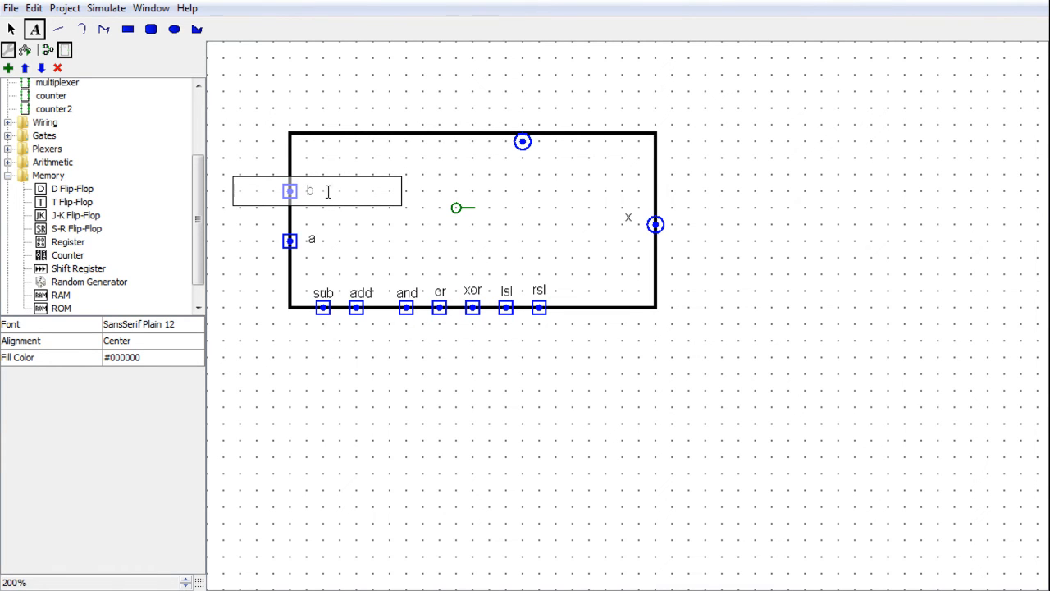
click(309, 223)
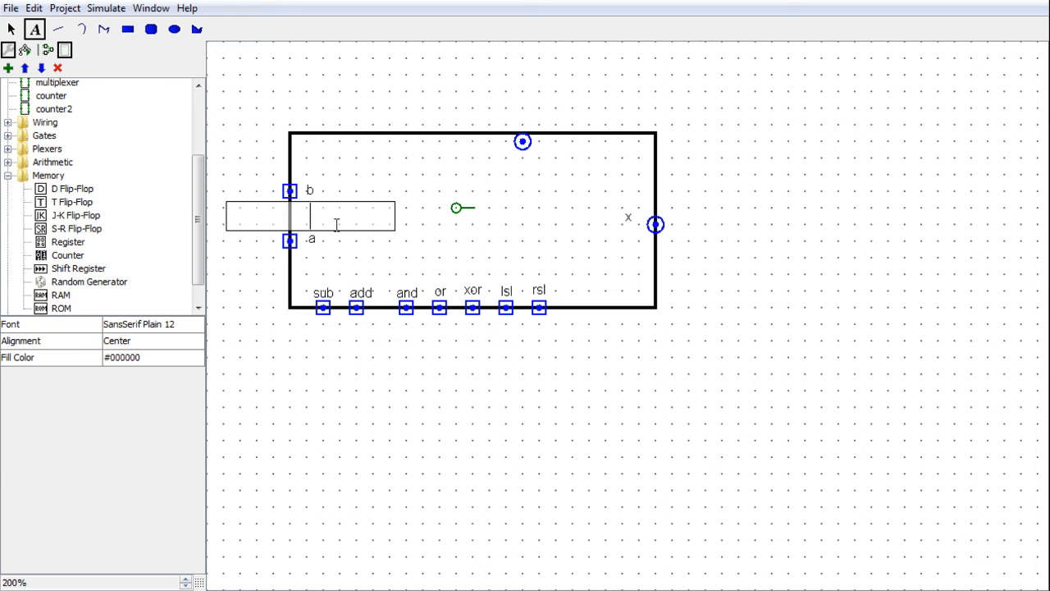
- Delete the b and a labels beside the two input ports on the left edge of the alu8 symbol
click(11, 28)
click(307, 192)
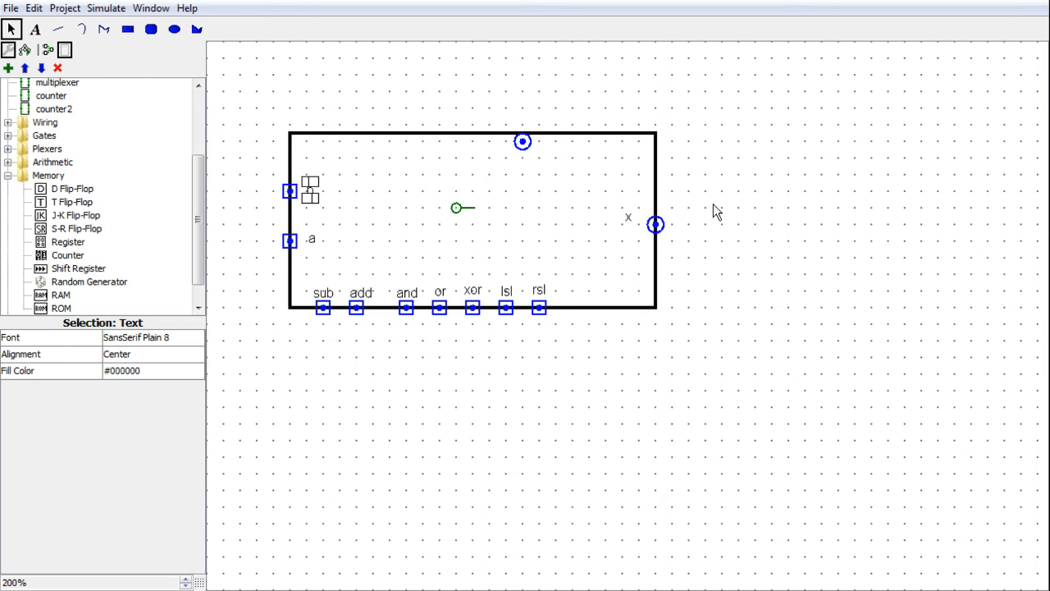
key(Delete)
click(307, 240)
key(Delete)
- Try spacing the two input ports on the symbol's left edge farther apart and return them to their original positions
drag(300, 240, 295, 264)
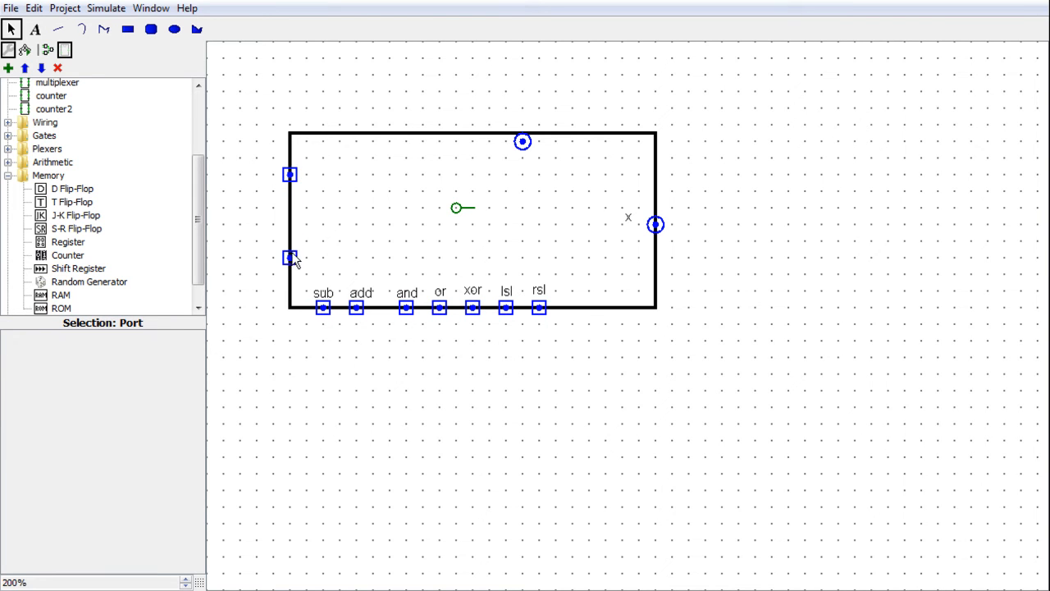
drag(291, 175, 292, 190)
drag(291, 257, 291, 240)
click(320, 256)
click(293, 249)
- Add the text label y beside the lower input port on the symbol's left edge and line it up with the port
click(34, 28)
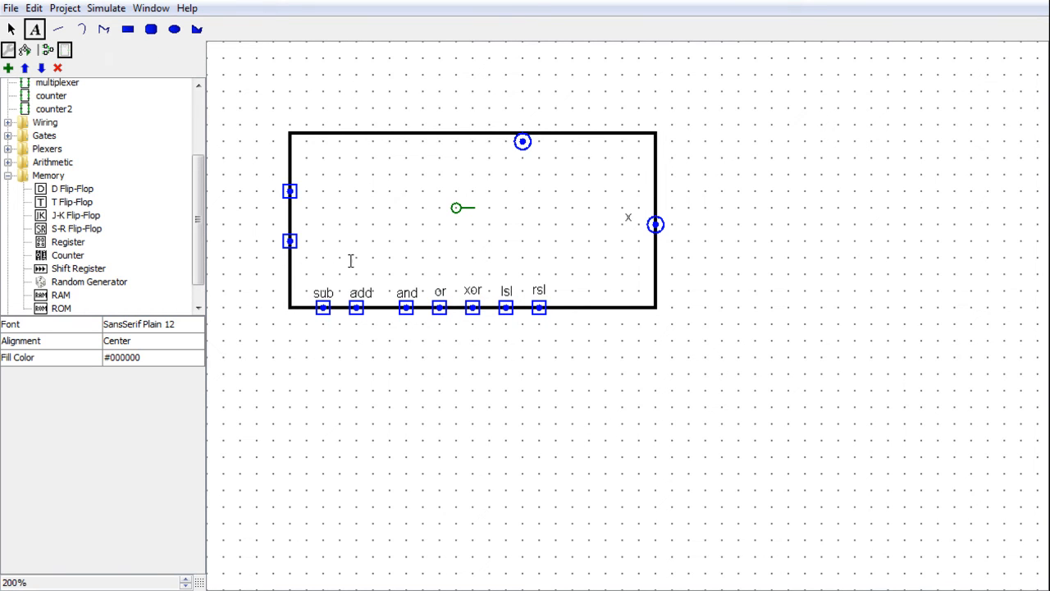
click(309, 243)
text(y)
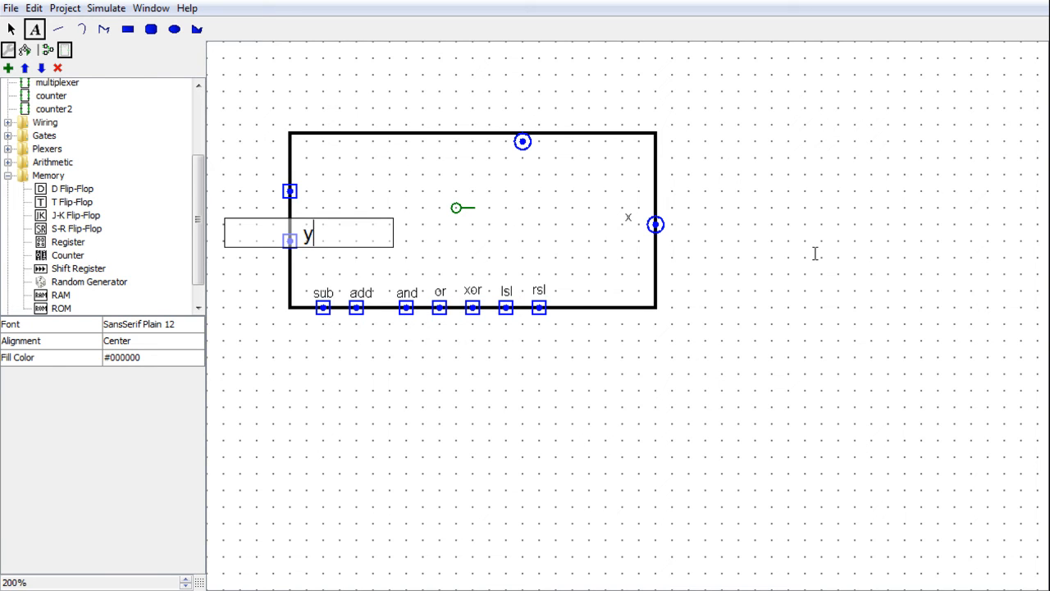
click(10, 30)
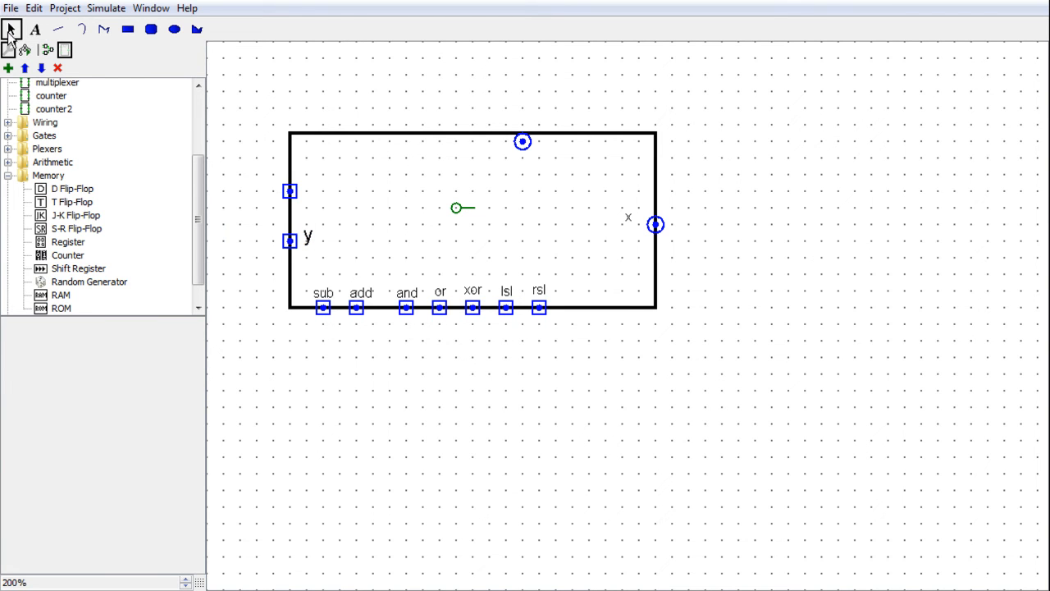
click(315, 246)
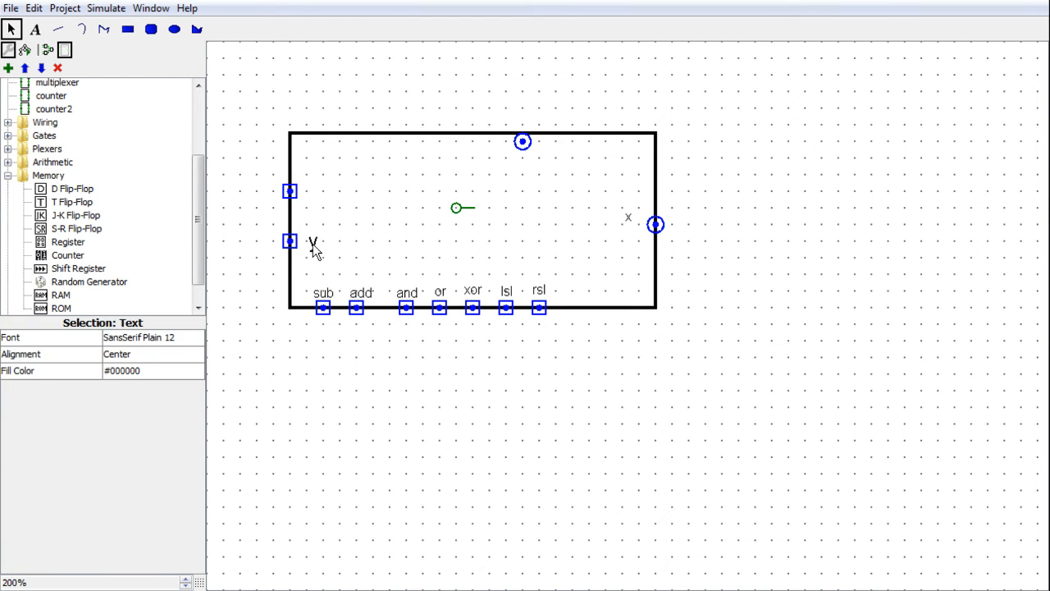
click(366, 232)
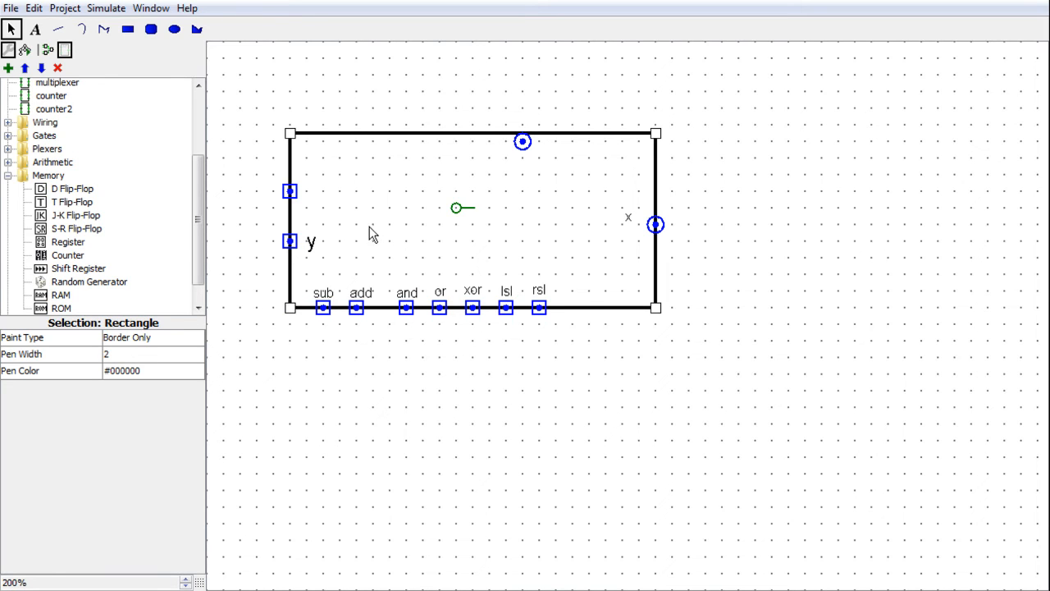
click(313, 243)
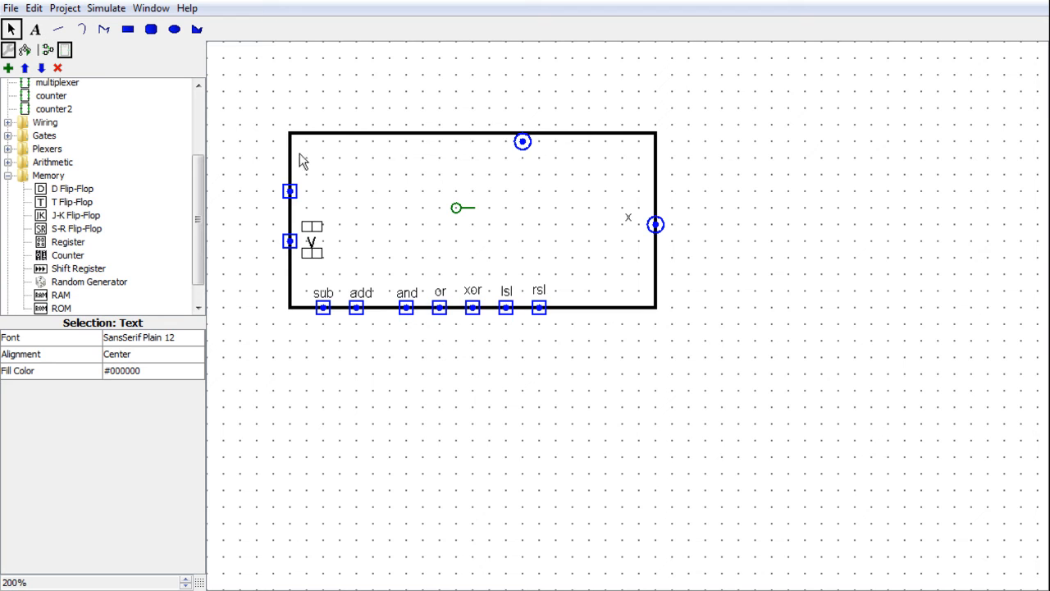
- Add the text label x beside the upper input port and align it with the port and the y label
click(34, 29)
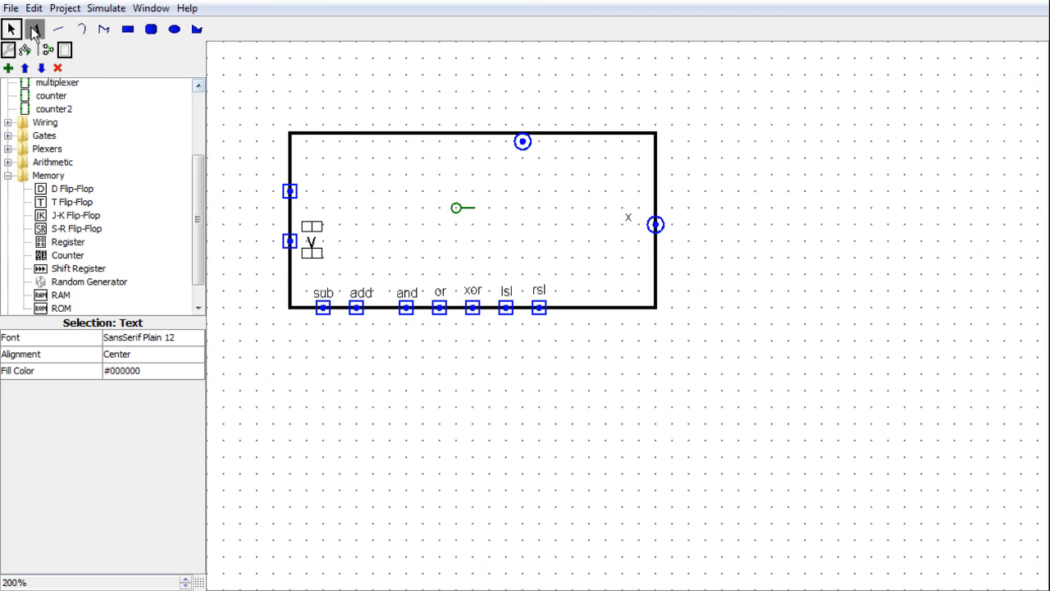
click(312, 190)
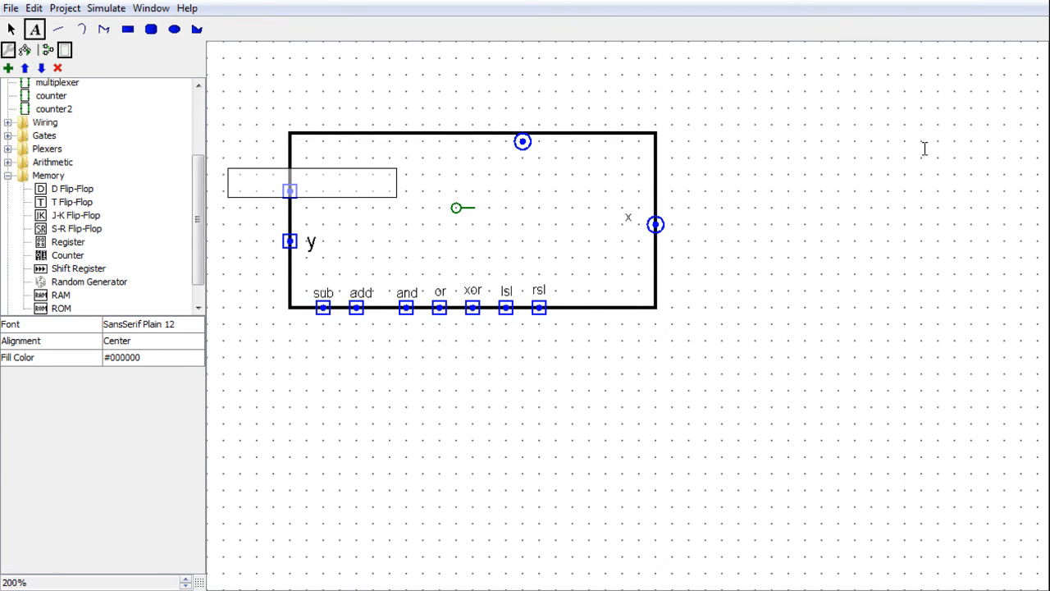
text(x)
click(10, 29)
click(340, 201)
click(313, 189)
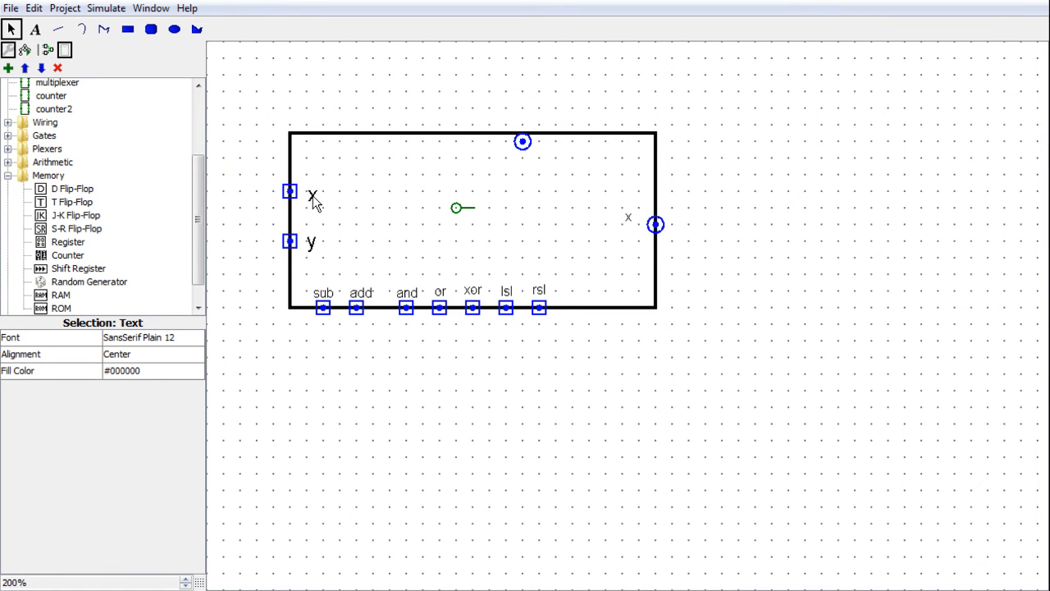
click(313, 246)
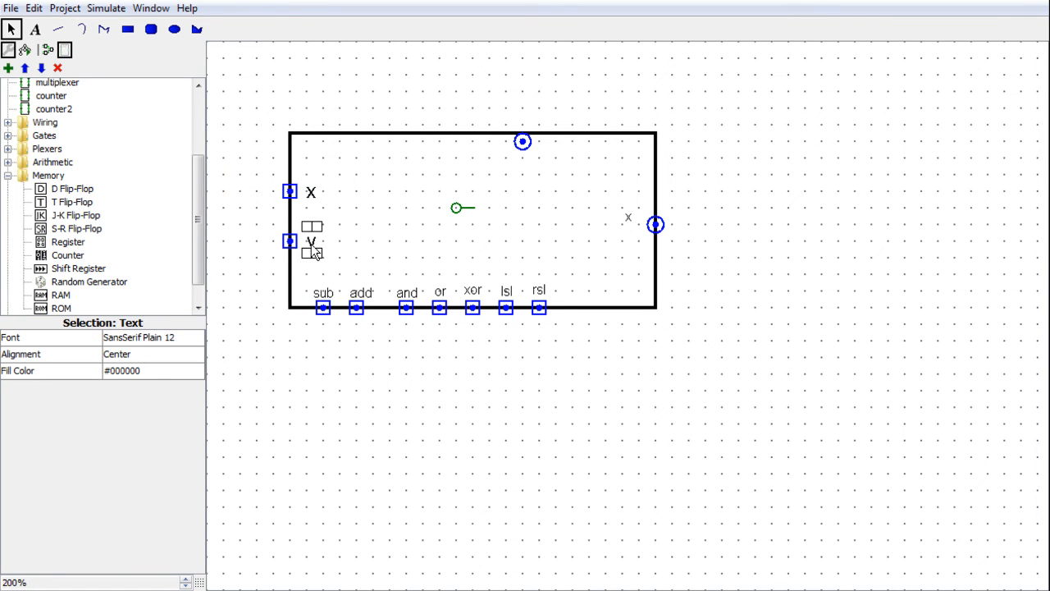
click(407, 240)
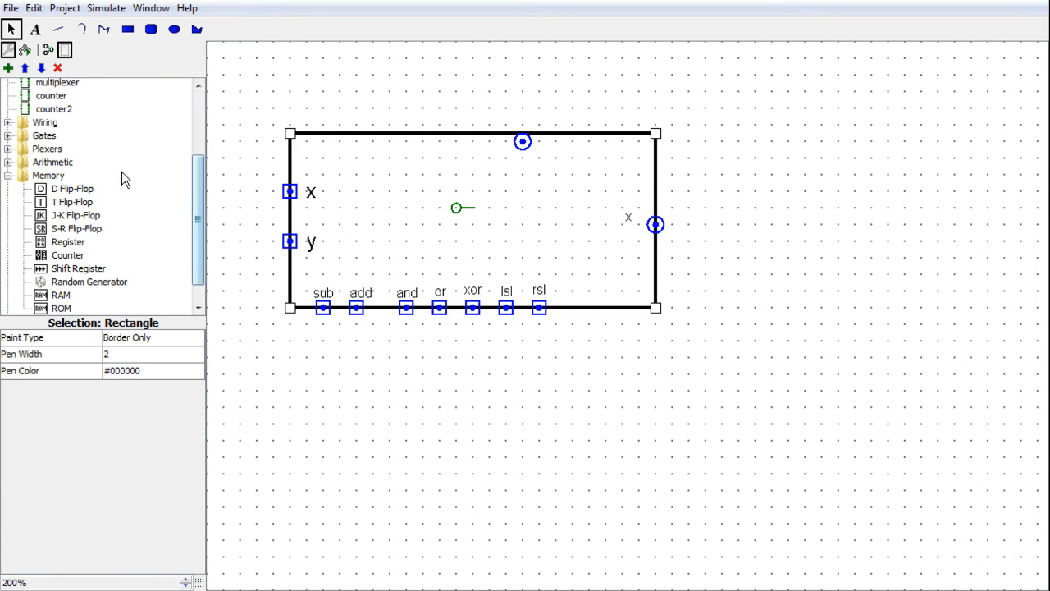
- Switch from the symbol's appearance to the alu8 circuit layout and examine its inputs and adder section
click(48, 49)
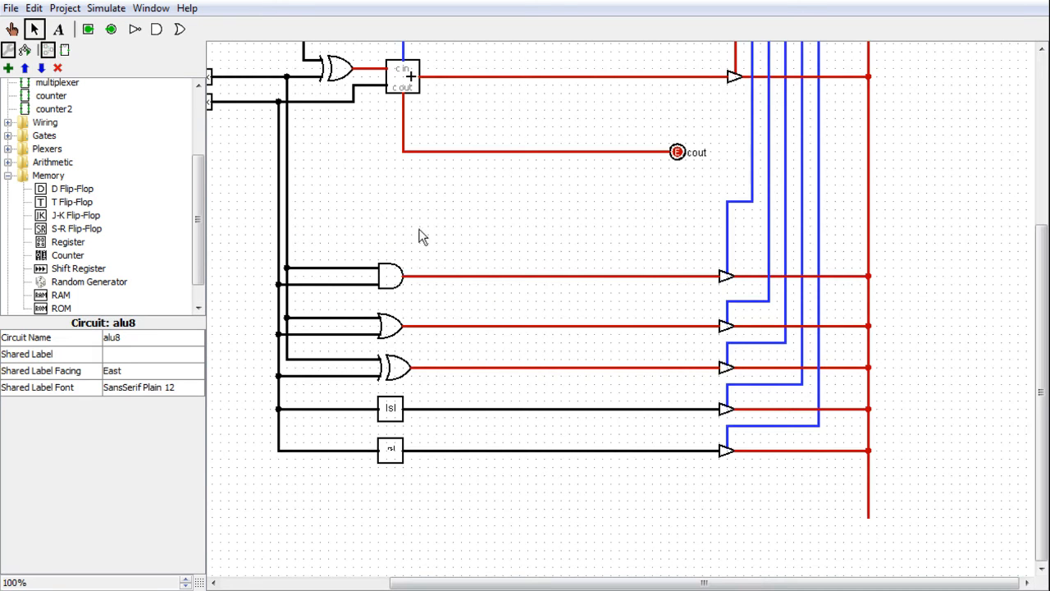
drag(751, 585, 672, 586)
scroll(725, 431, up, 6)
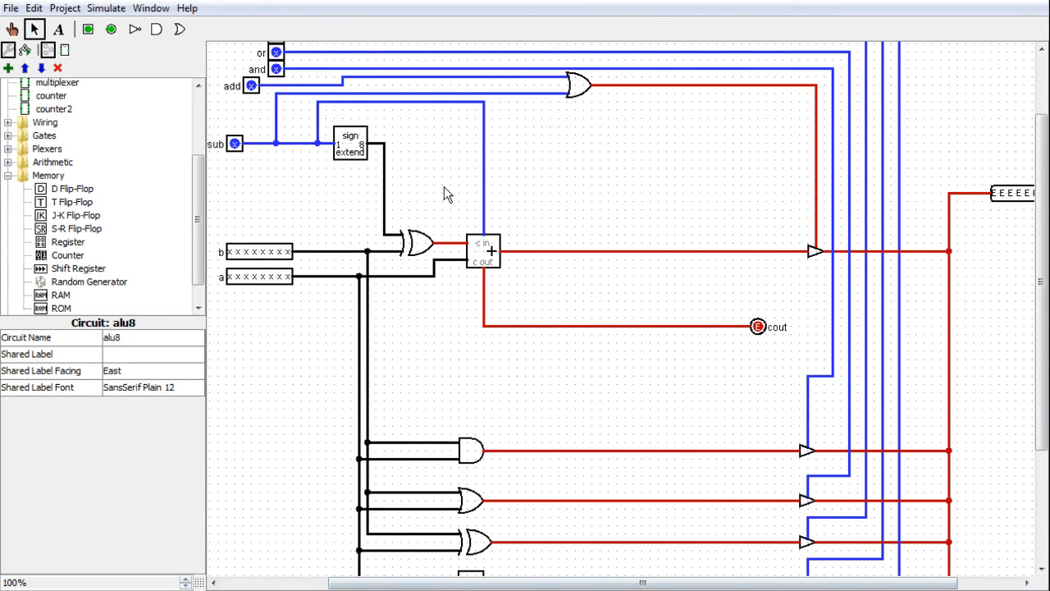
scroll(170, 160, up, 3)
scroll(348, 332, down, 1)
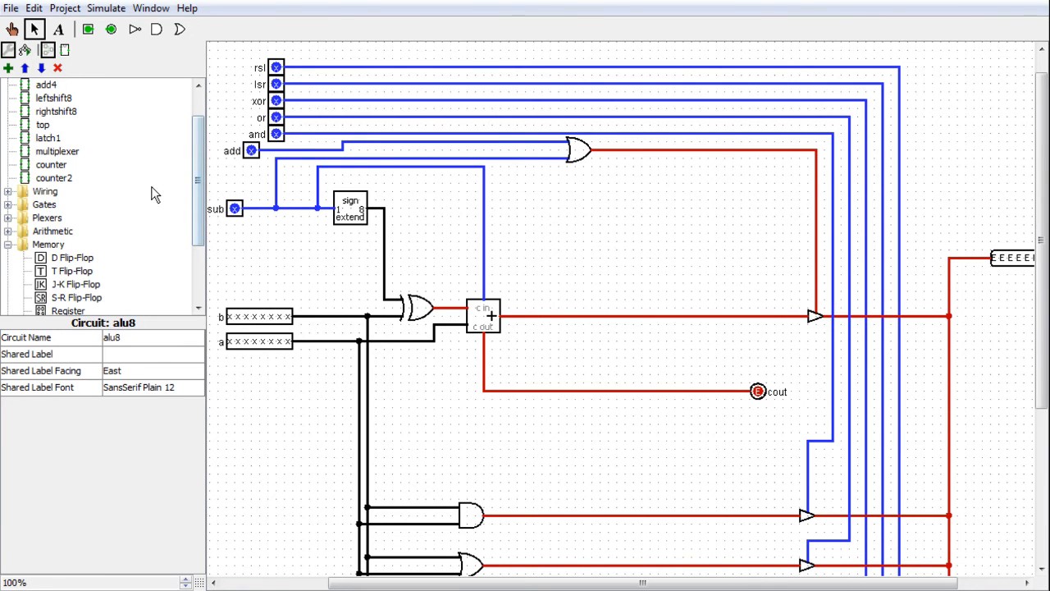
- Open the top circuit and examine the alu8 block with its port labels and connected wires
scroll(39, 172, up, 1)
click(39, 167)
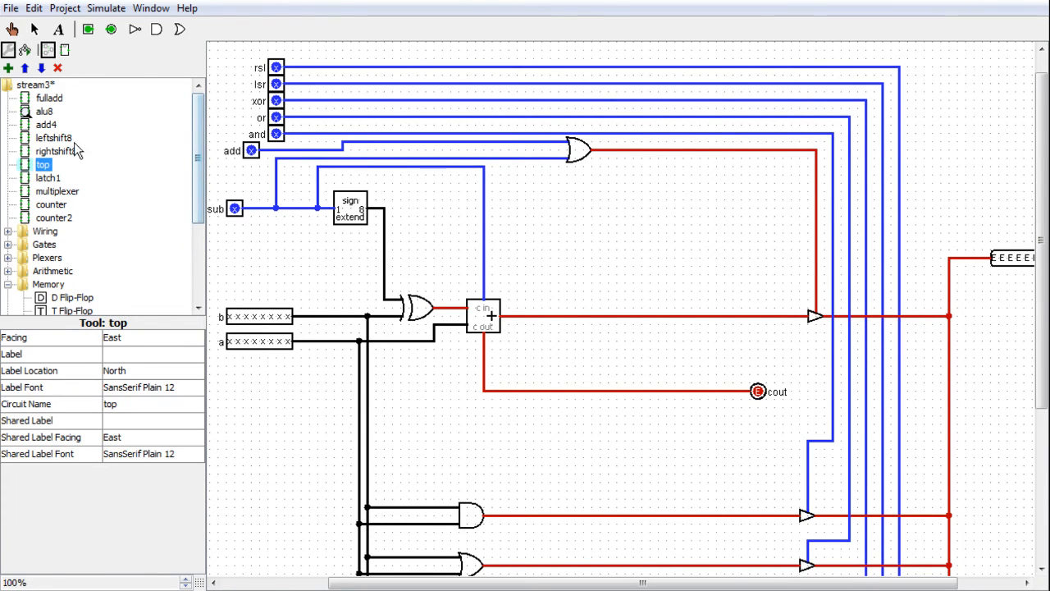
double_click(32, 166)
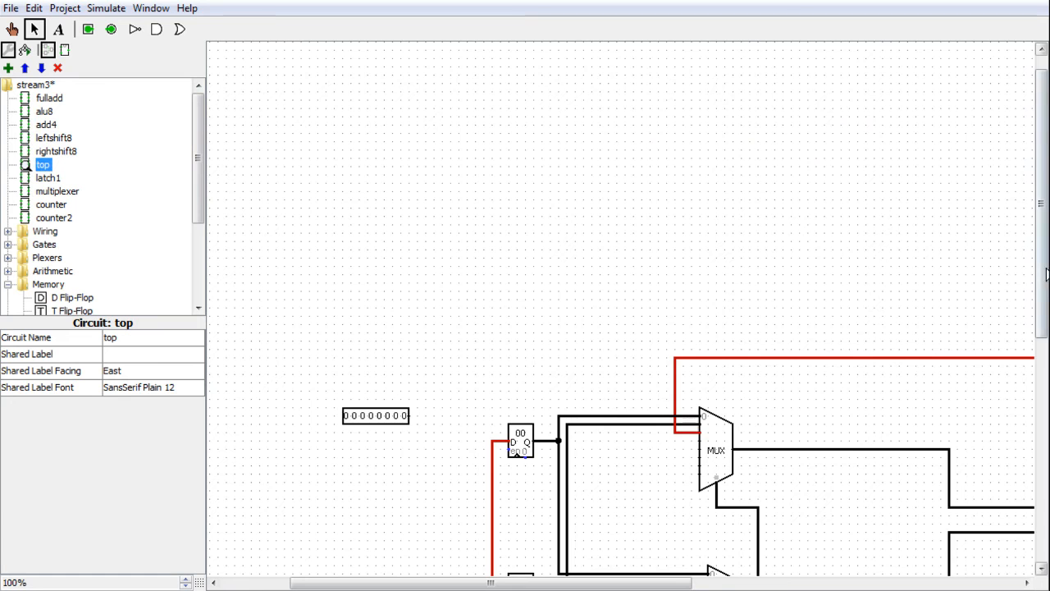
scroll(680, 511, down, 10)
scroll(802, 563, right, 12)
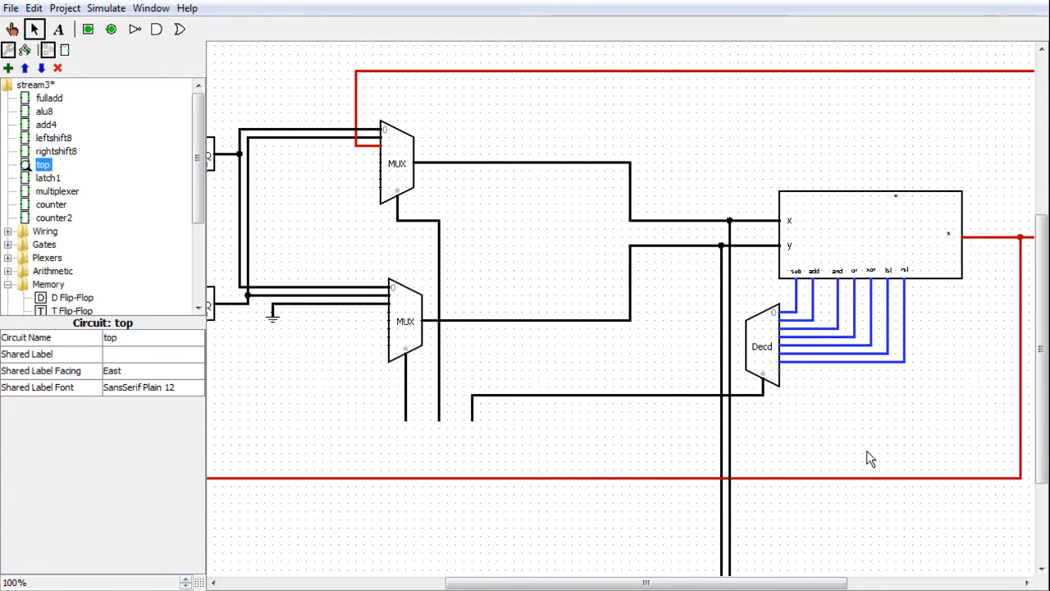
scroll(892, 571, right, 6)
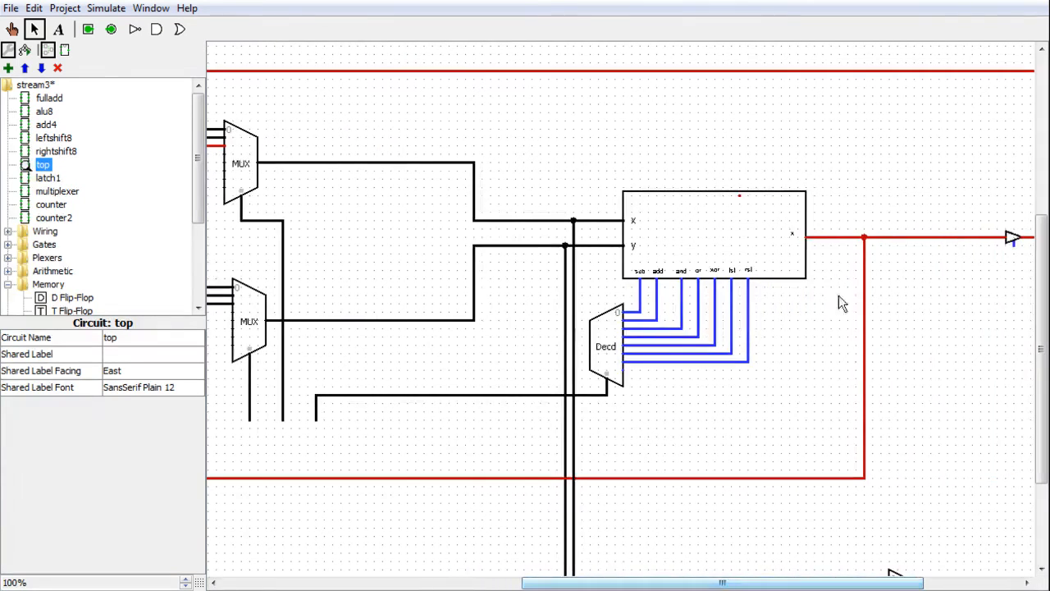
- Open the alu8 block's symbol appearance from the top circuit and delete the small x label beside its output port
click(754, 238)
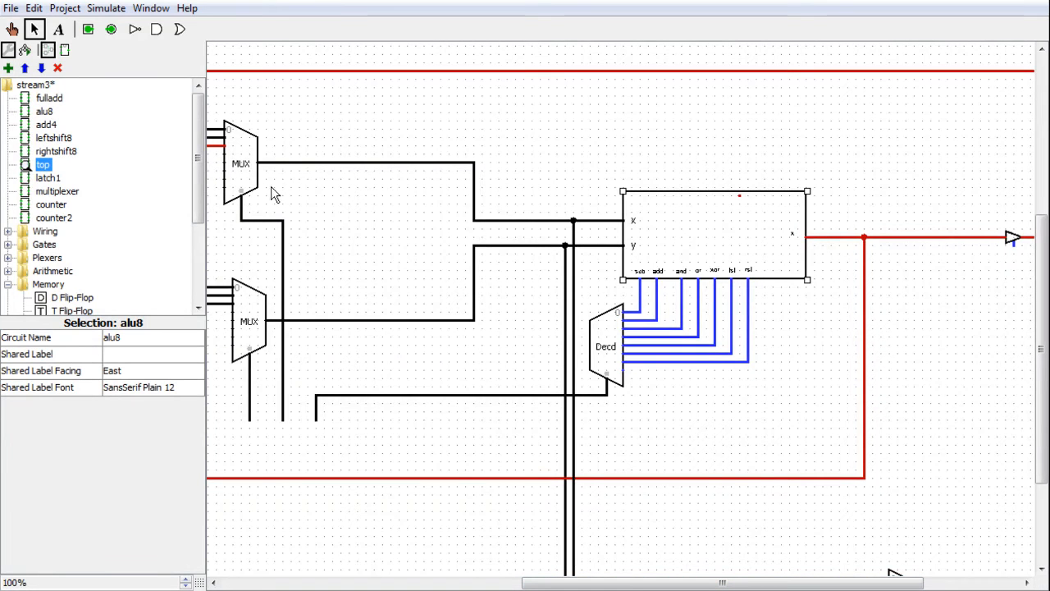
right_click(699, 245)
click(713, 297)
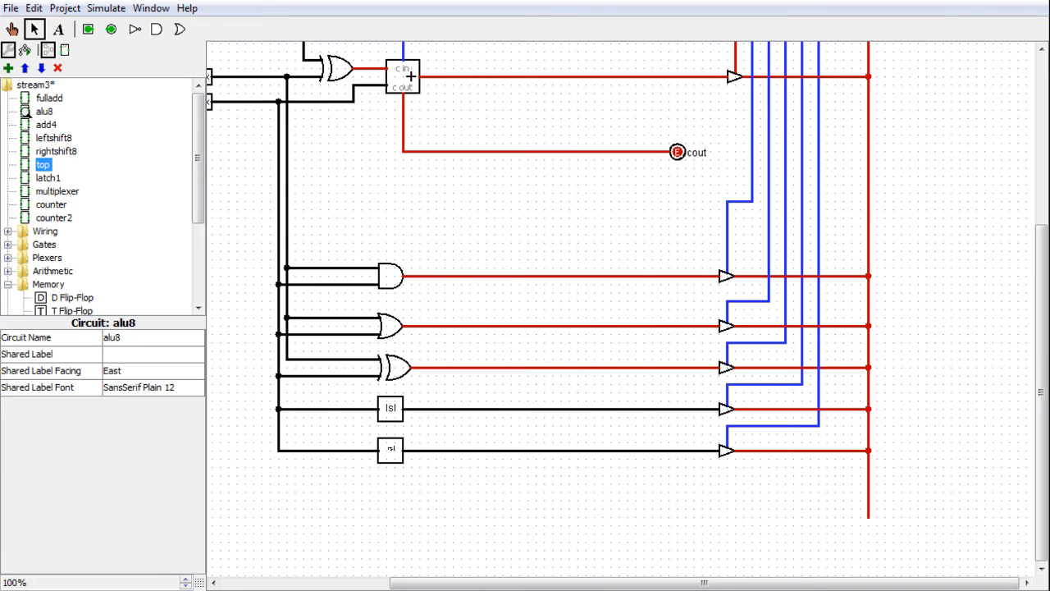
click(65, 50)
click(629, 222)
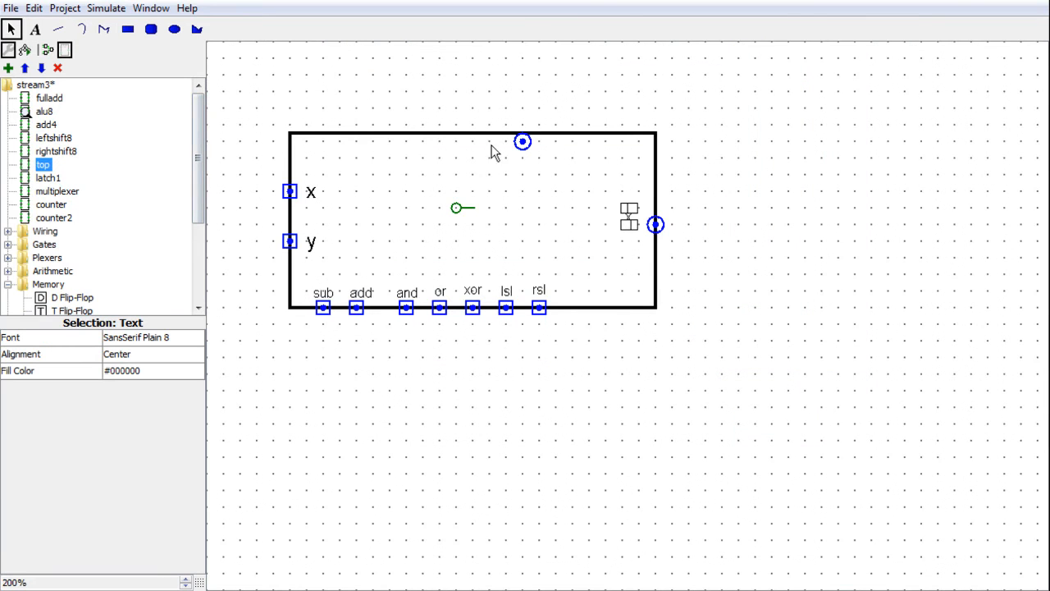
click(523, 264)
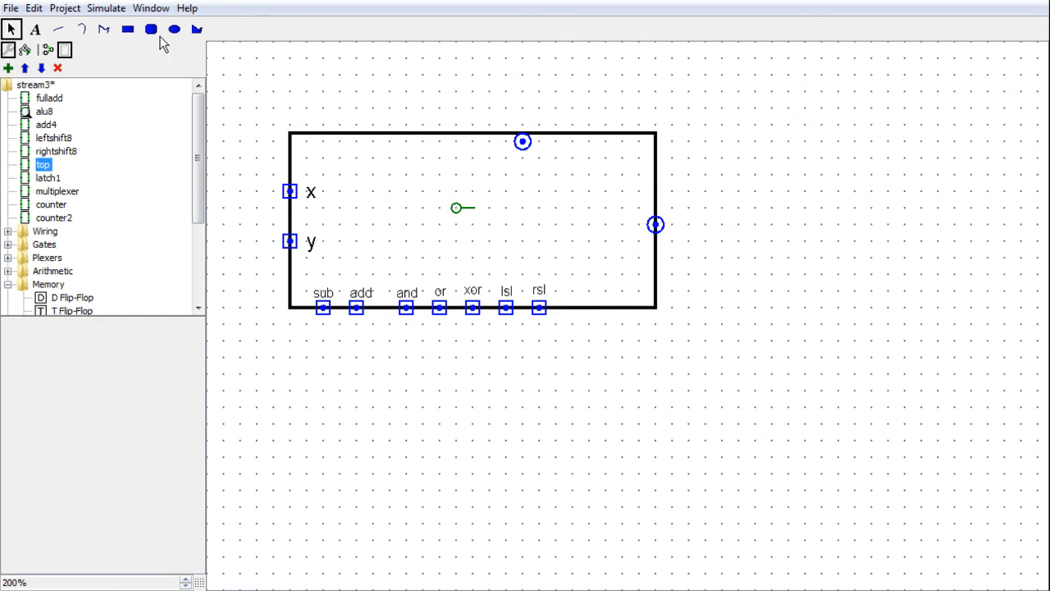
- Add the text label f beside the output port on the symbol's right edge and move it level with the port
click(36, 29)
click(628, 219)
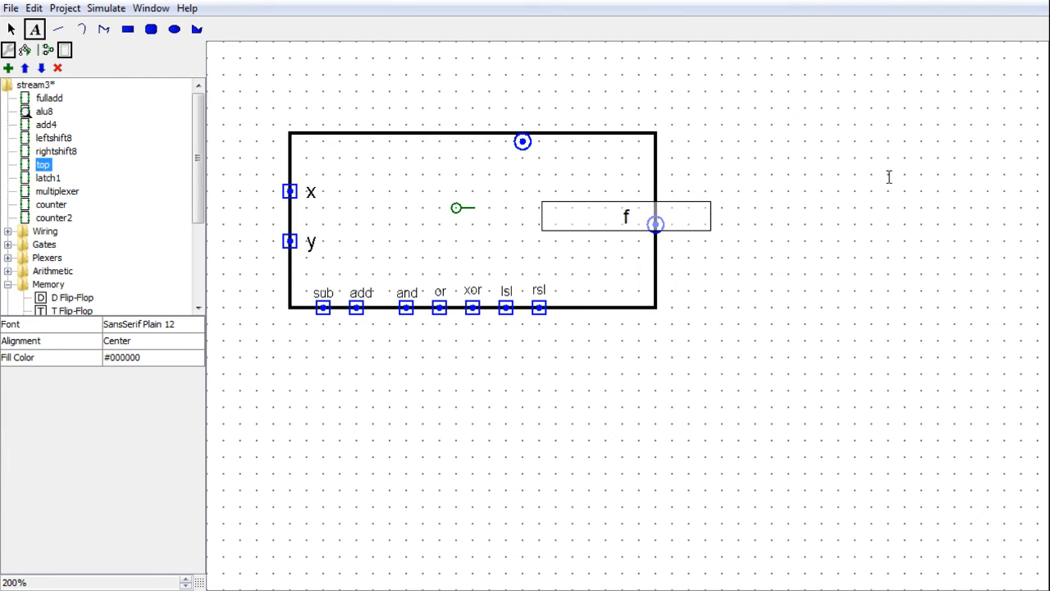
text(f)
click(11, 29)
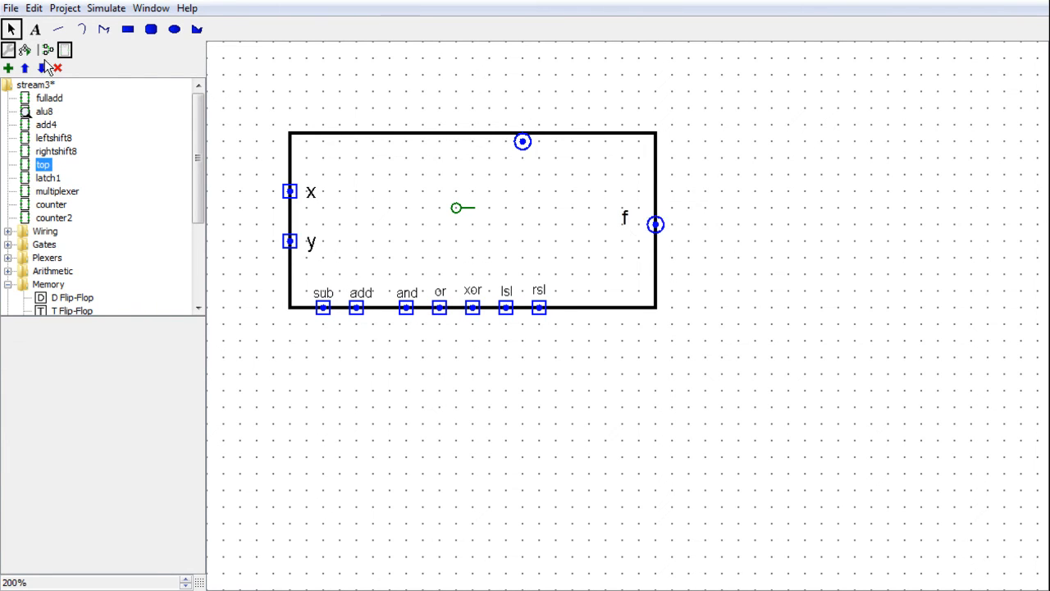
click(626, 226)
drag(626, 230, 636, 238)
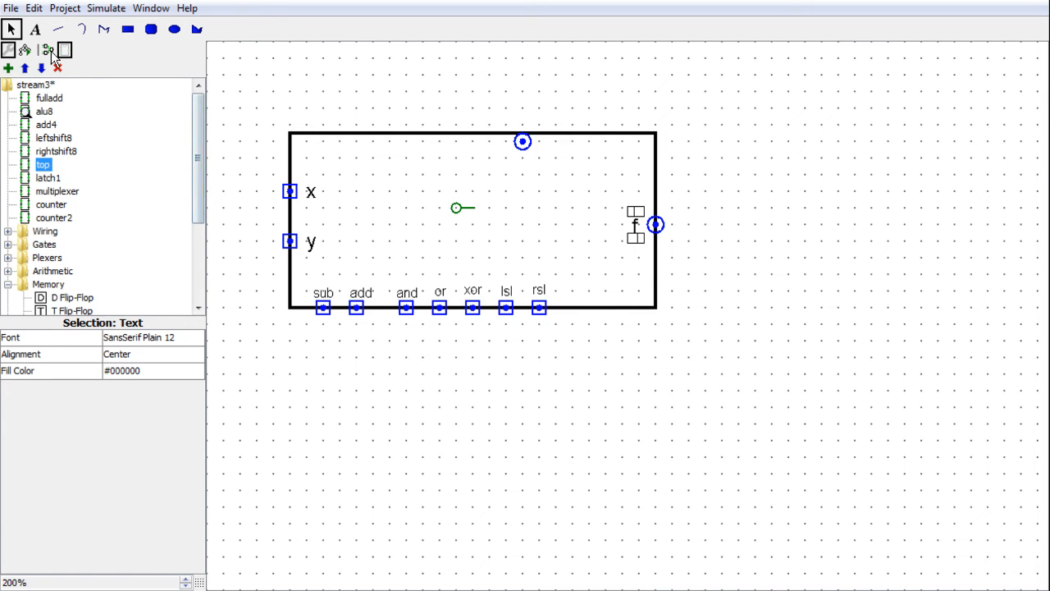
- Open the top circuit and examine the relabelled alu8 block together with its decoder, multiplexers and registers
double_click(43, 166)
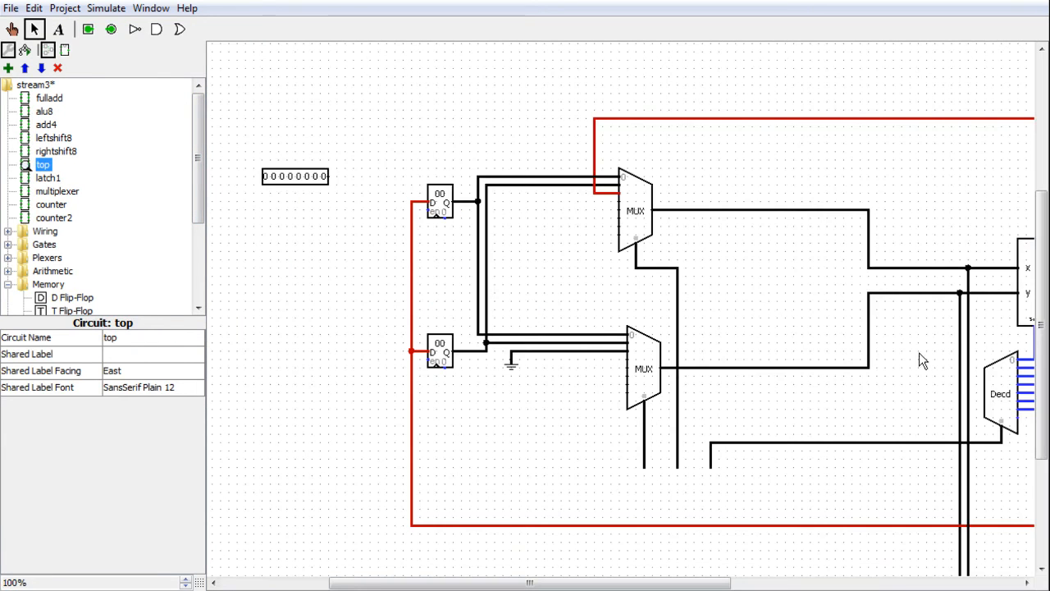
drag(721, 582, 878, 582)
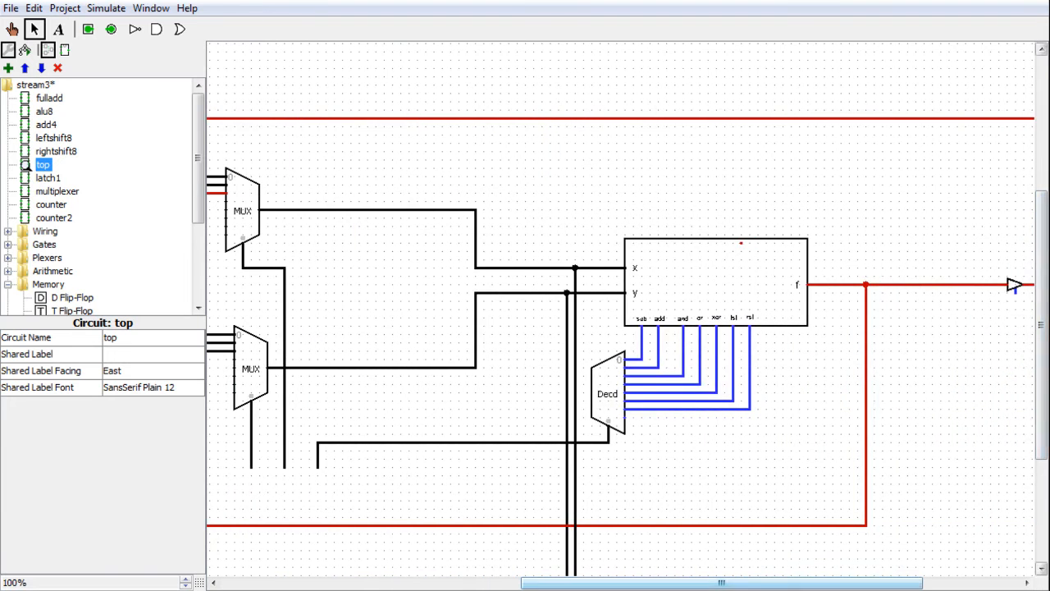
drag(1039, 335, 1040, 397)
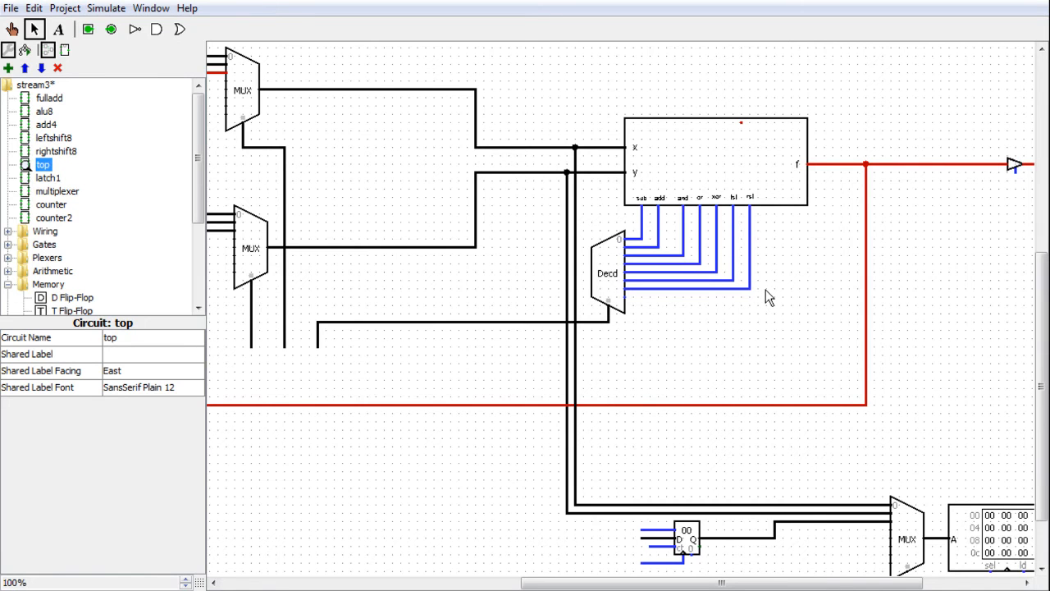
drag(785, 584, 643, 584)
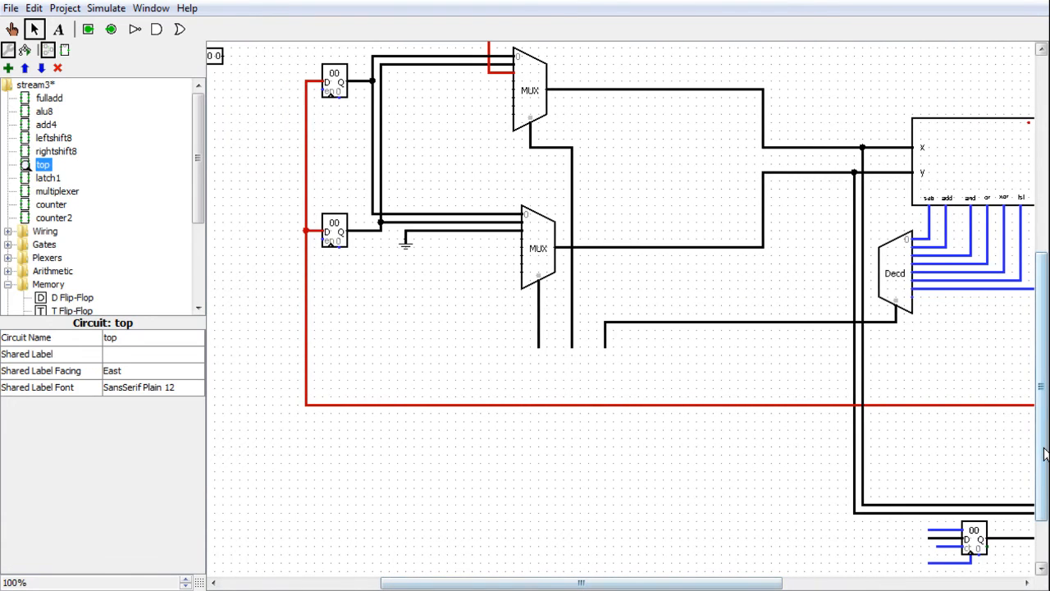
drag(1043, 451, 1044, 393)
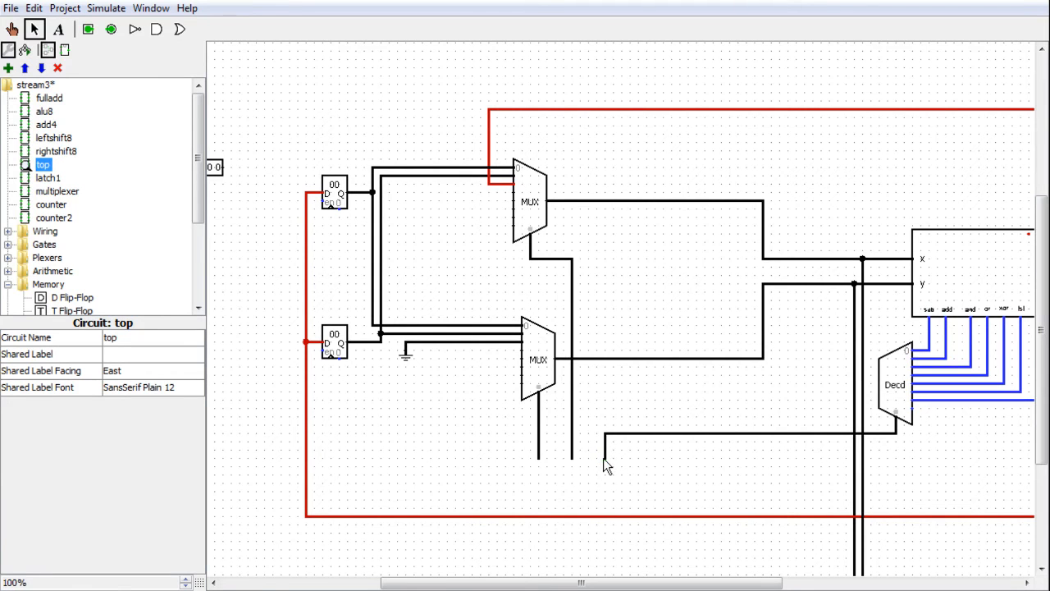
- Lengthen the select wires of both multiplexers and the decoder past the red feedback wire, and delete the horizontal wires joining their ends
drag(612, 475, 585, 549)
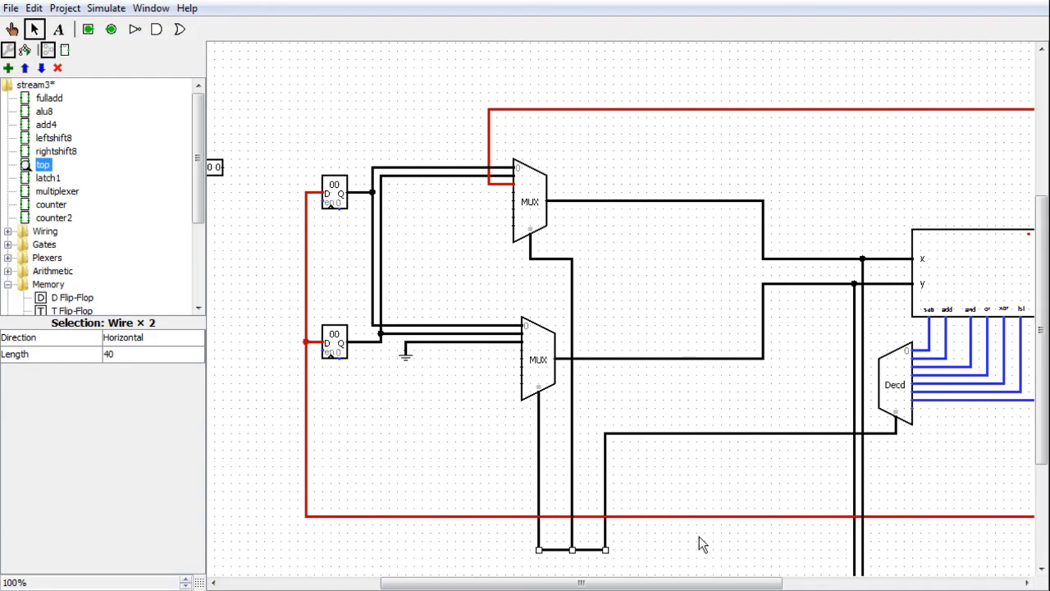
click(802, 495)
drag(657, 561, 502, 517)
key(Delete)
- Wire the clock inputs of the two stacked registers together on a common line to their left
drag(1036, 435, 995, 492)
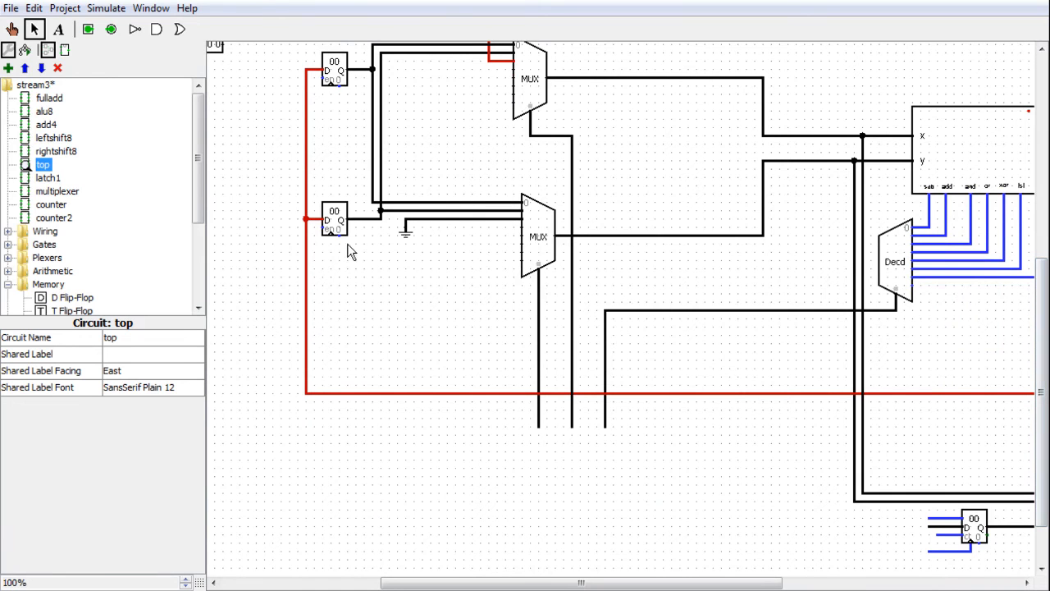
drag(332, 236, 263, 260)
mouse_move(332, 86)
mouse_down()
mouse_move(331, 103)
mouse_move(288, 104)
mouse_move(290, 260)
mouse_up()
- Run a wire from the RAM's clock input beneath the circuit and up to the two registers' shared clock line
drag(632, 587, 750, 587)
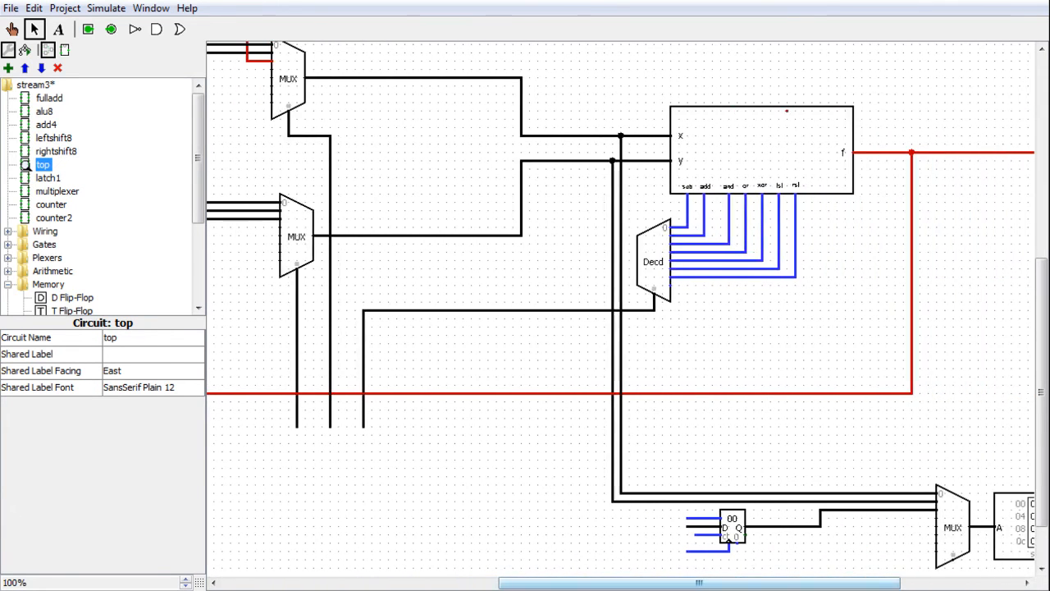
drag(1043, 447, 1044, 480)
drag(858, 584, 910, 511)
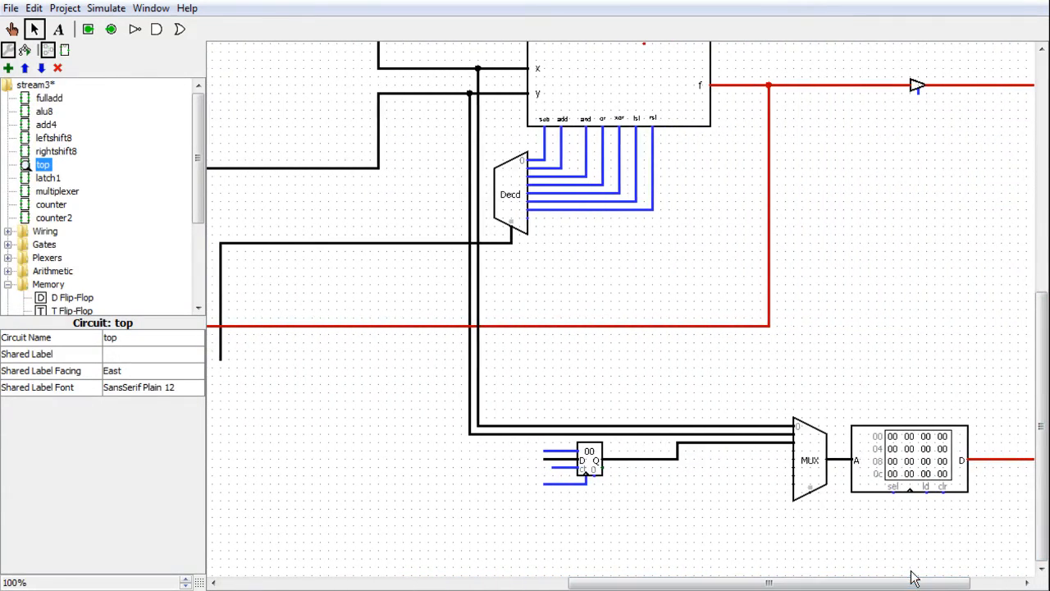
drag(1044, 456, 1045, 432)
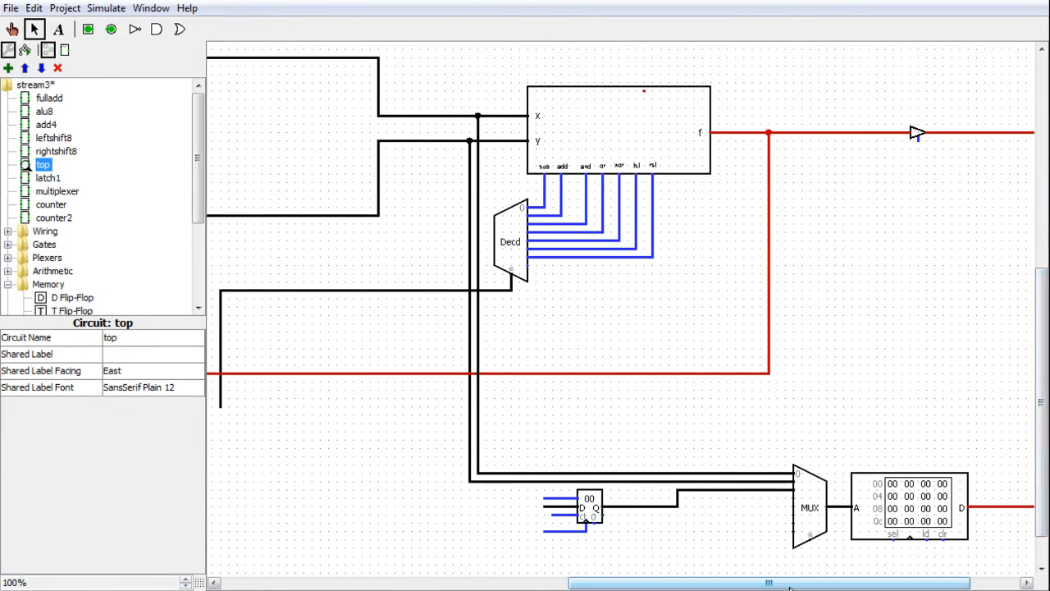
drag(1036, 484, 1036, 504)
drag(915, 516, 533, 550)
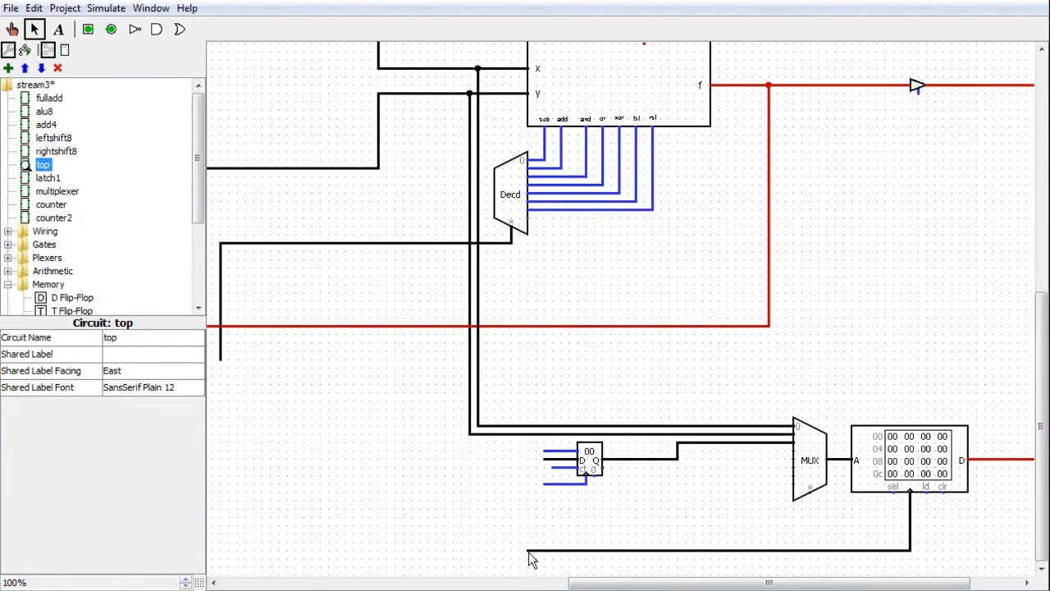
drag(671, 585, 539, 587)
drag(760, 549, 295, 555)
drag(510, 584, 381, 586)
mouse_move(565, 549)
mouse_down()
mouse_move(481, 555)
mouse_move(414, 477)
mouse_move(414, 194)
mouse_up()
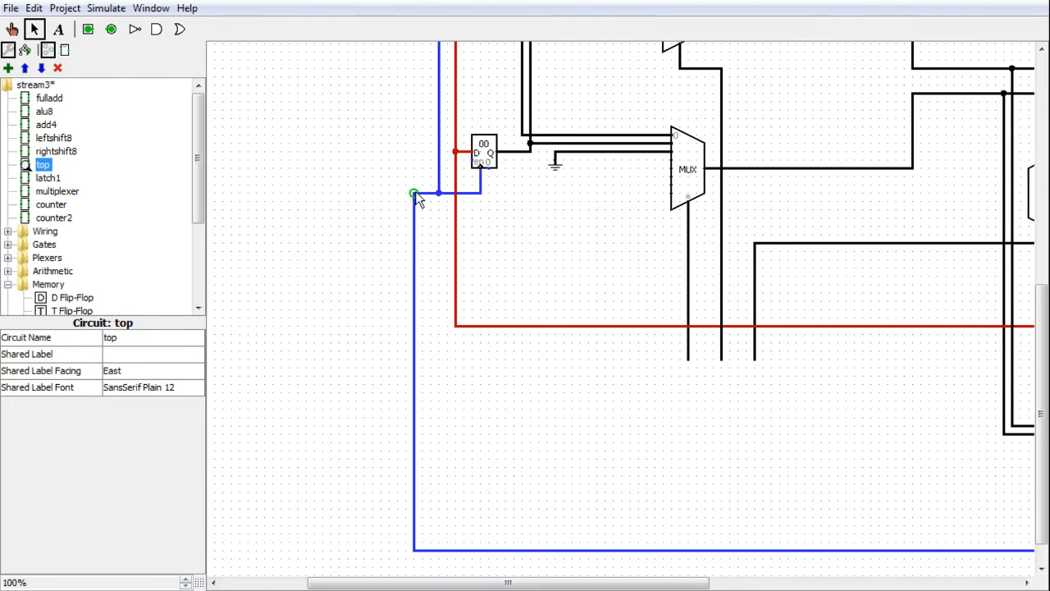
- Move the long vertical run of the RAM clock wire into line with the registers' vertical clock wire
click(413, 252)
drag(412, 252, 439, 252)
click(611, 431)
- Lower the horizontal clock wire of the register feeding the RAM multiplexer, and draw a wire down from the tri-state buffer's control input
drag(648, 584, 929, 584)
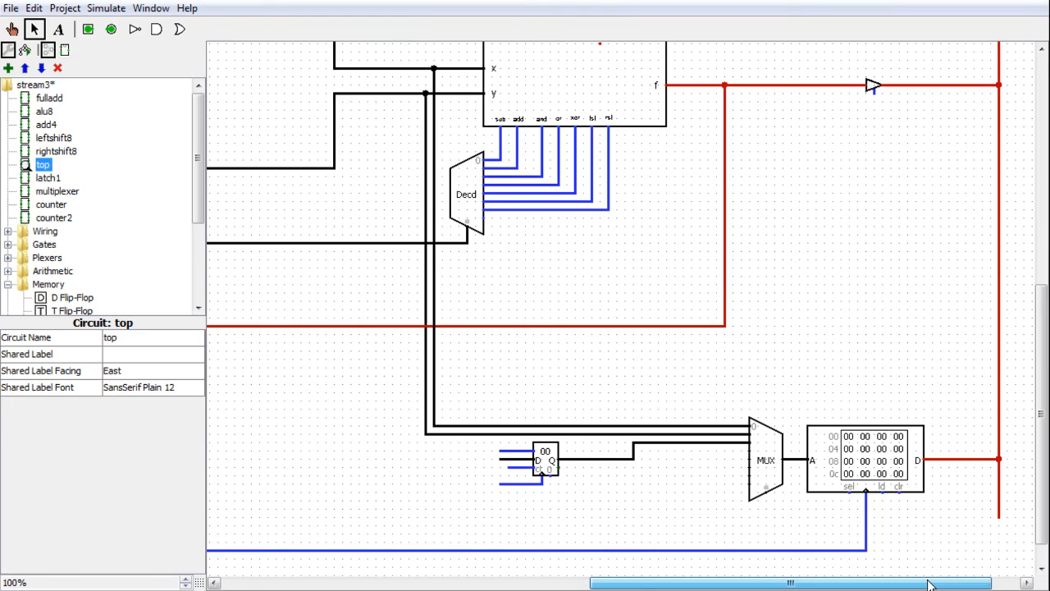
drag(525, 483, 527, 511)
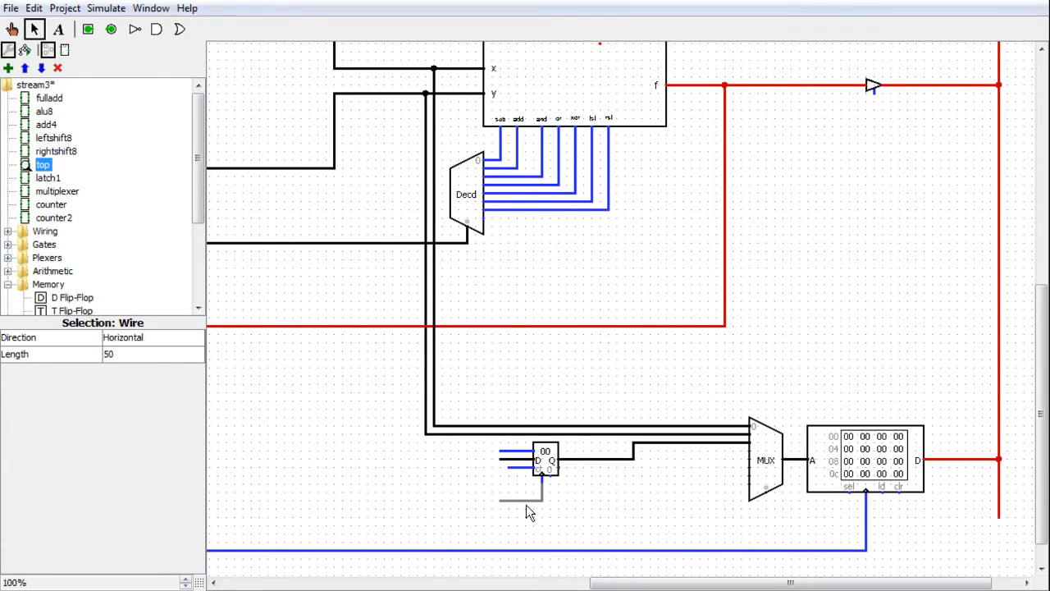
click(691, 529)
mouse_move(775, 584)
mouse_down()
mouse_move(650, 584)
mouse_move(775, 587)
mouse_up()
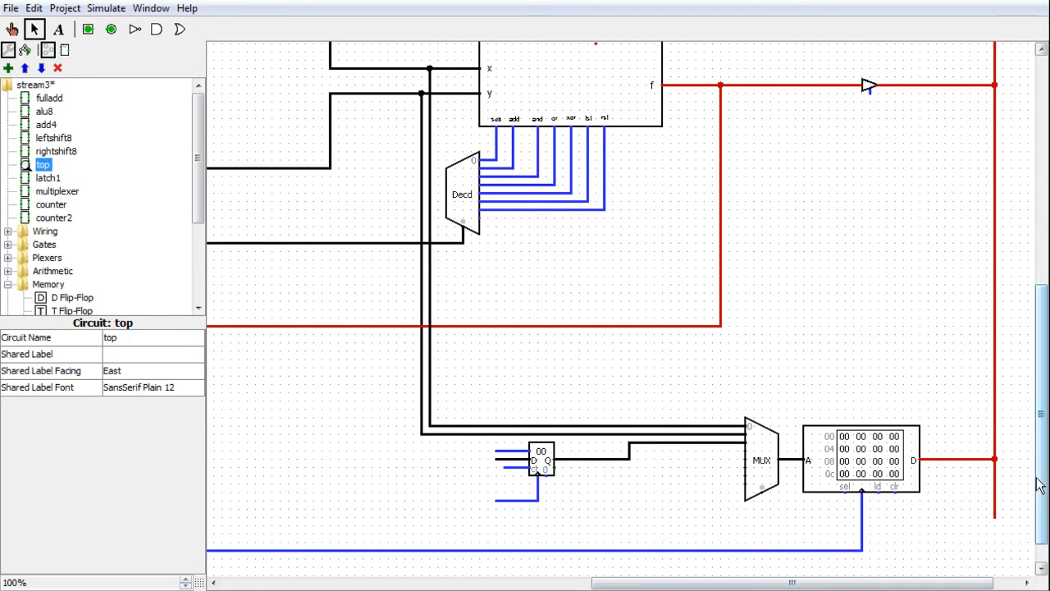
drag(1040, 487, 1025, 430)
drag(870, 184, 869, 253)
- Extend the select wires of the two multiplexers and the decoder further down to one common level
drag(853, 588, 630, 587)
scroll(557, 264, up, 2)
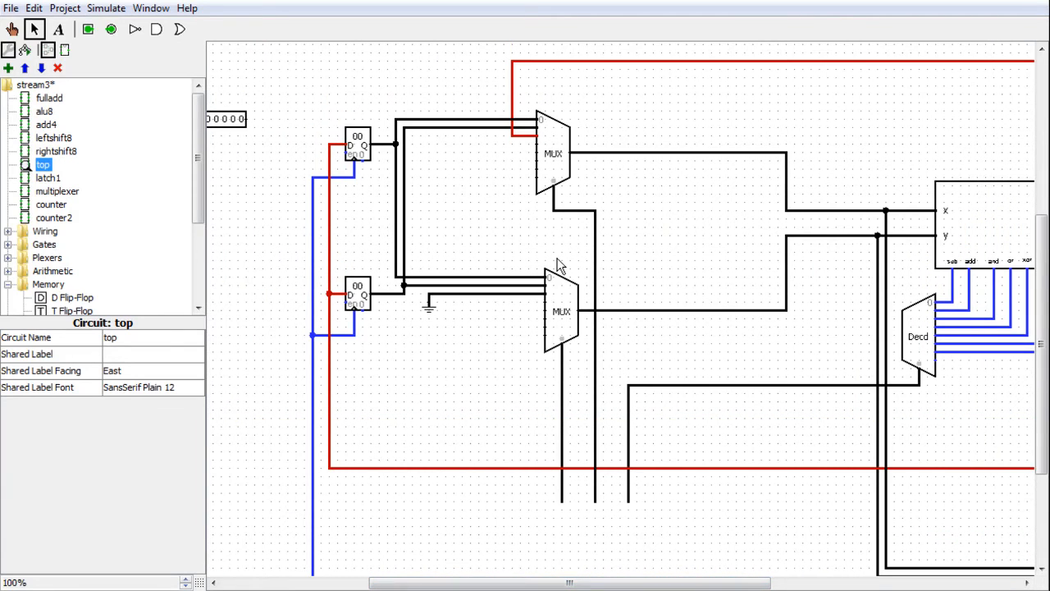
drag(691, 585, 712, 585)
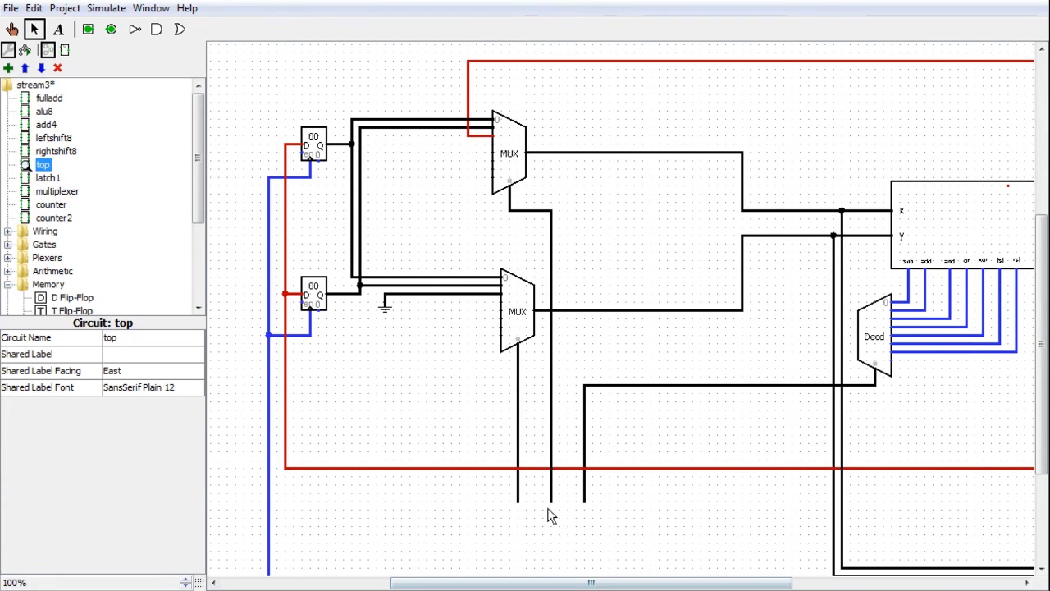
drag(514, 520, 515, 535)
mouse_move(551, 502)
mouse_down()
mouse_move(550, 518)
mouse_move(533, 521)
mouse_move(539, 498)
mouse_up()
drag(527, 505, 584, 535)
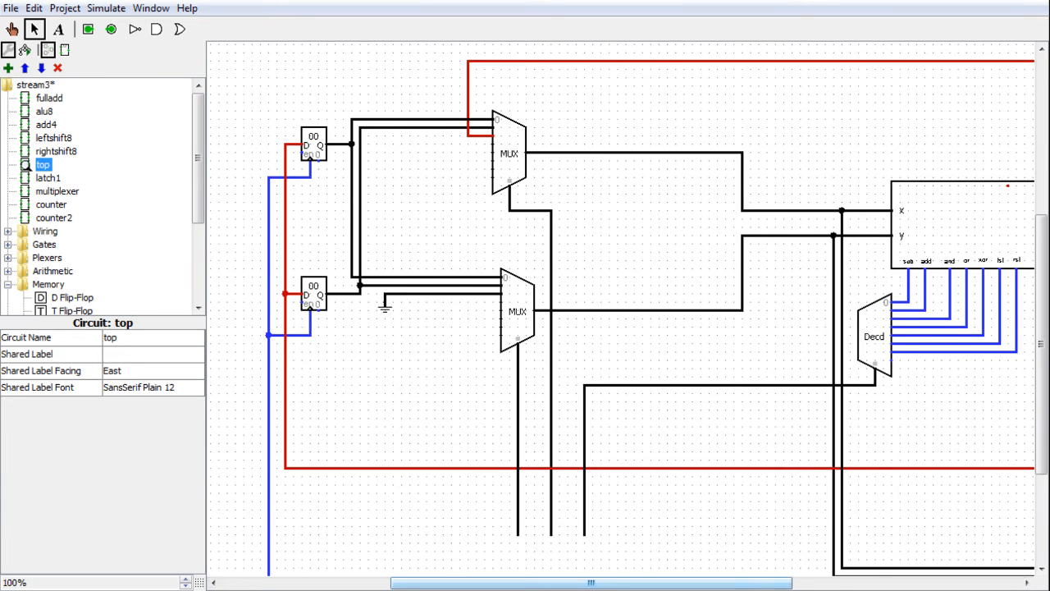
- Open the internal circuit of the alu8 block from the top circuit
scroll(777, 585, right, 5)
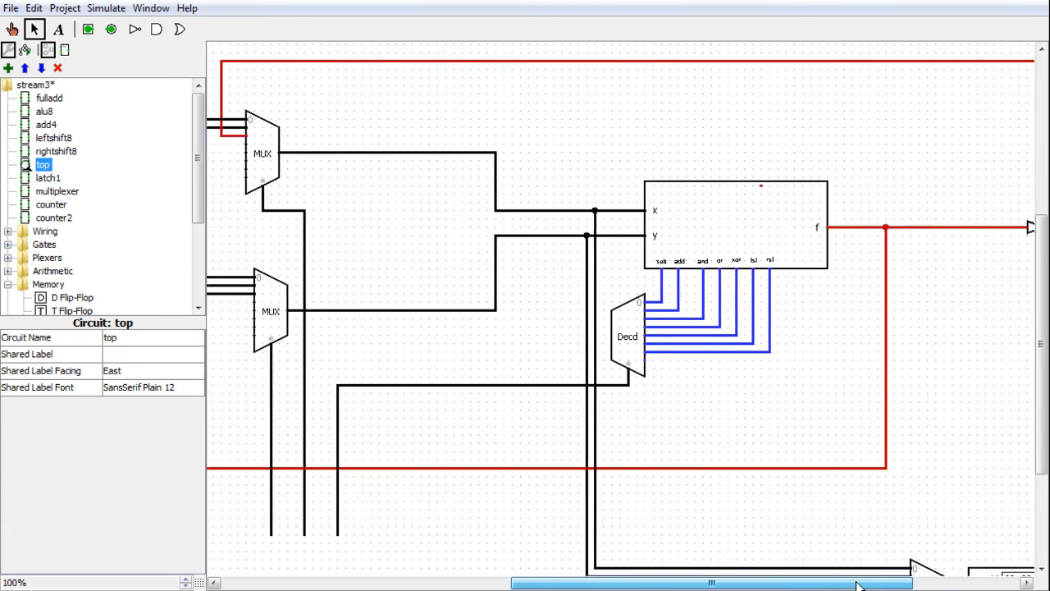
click(695, 225)
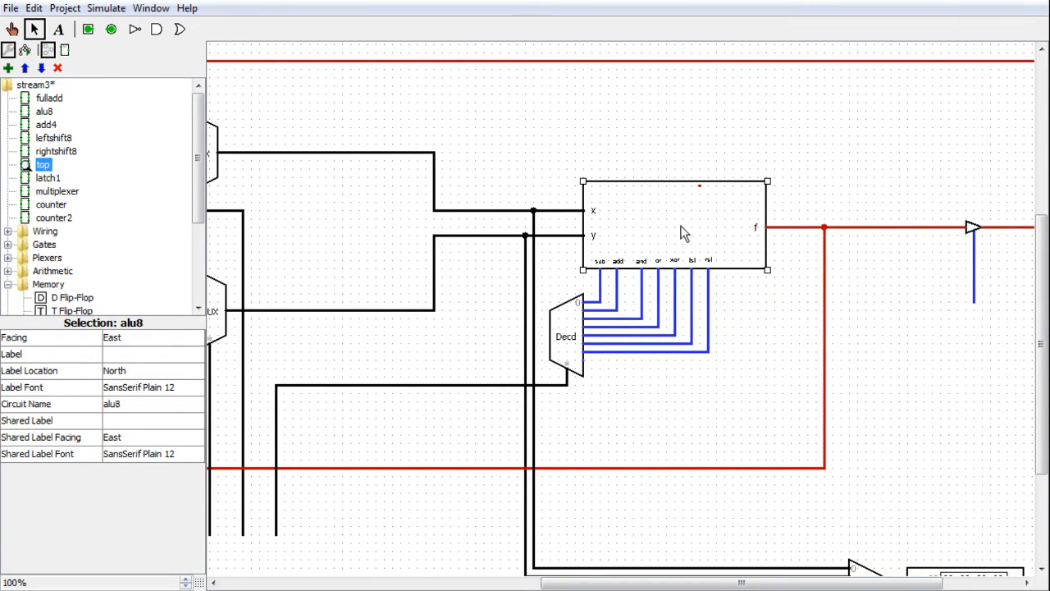
right_click(684, 230)
click(717, 274)
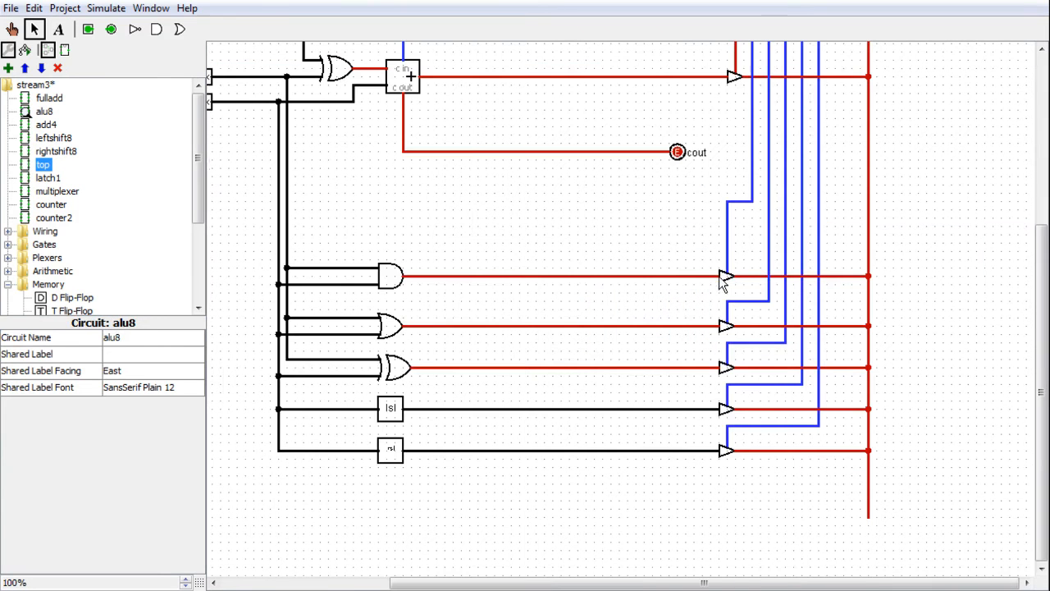
- Delete the cout output pin from the adder's carry-out wire in alu8
drag(1037, 427, 1040, 344)
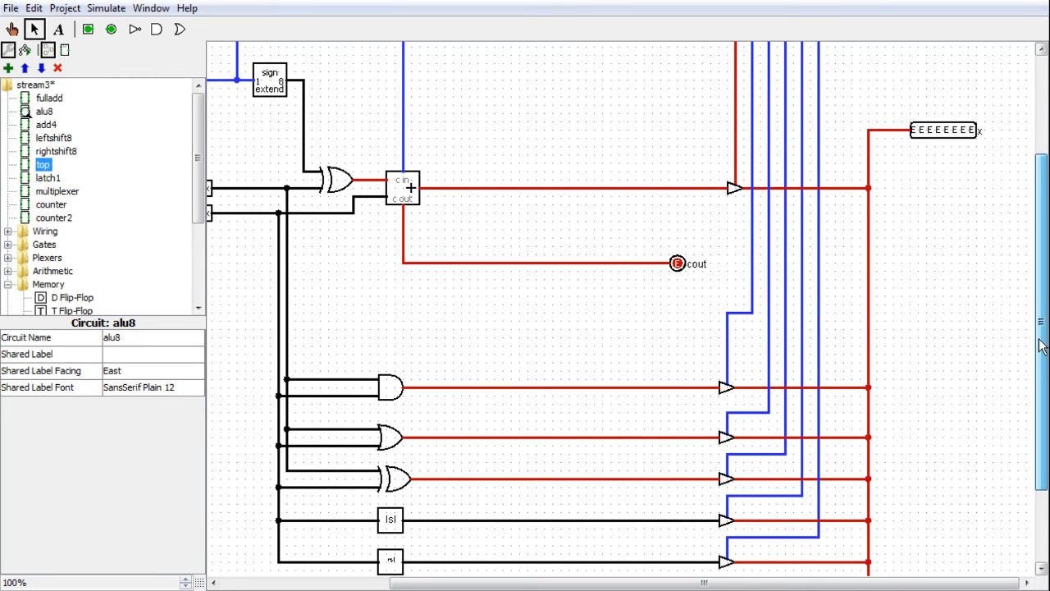
drag(1040, 344, 1040, 295)
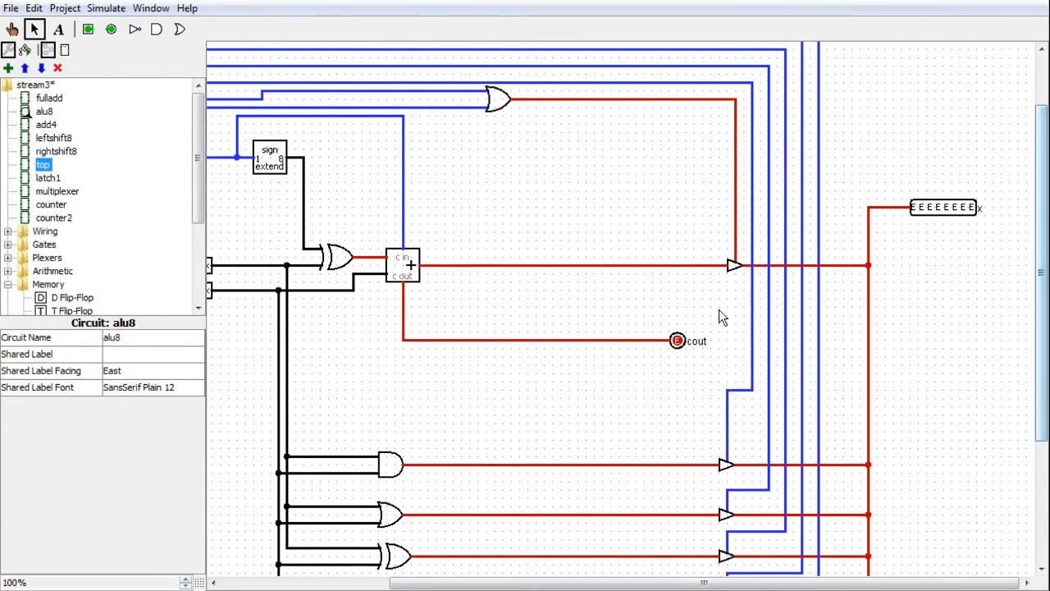
click(678, 341)
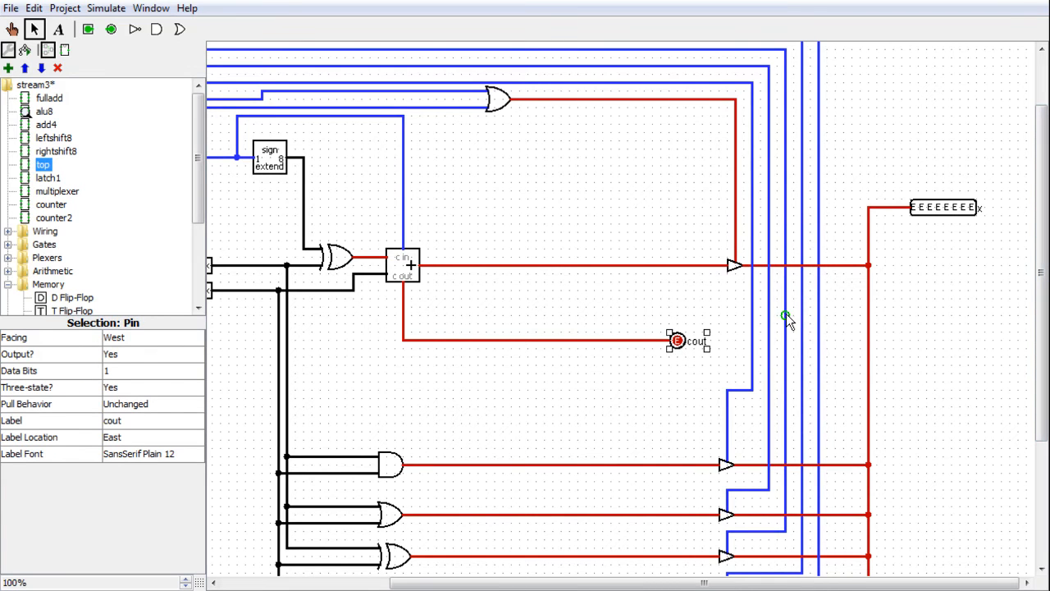
click(541, 404)
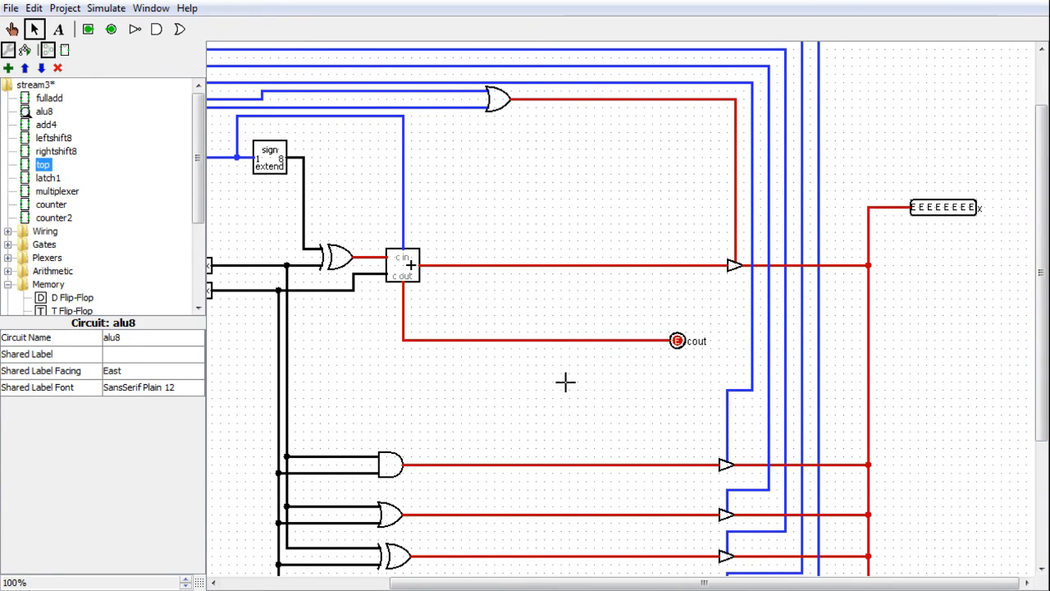
drag(710, 582, 646, 515)
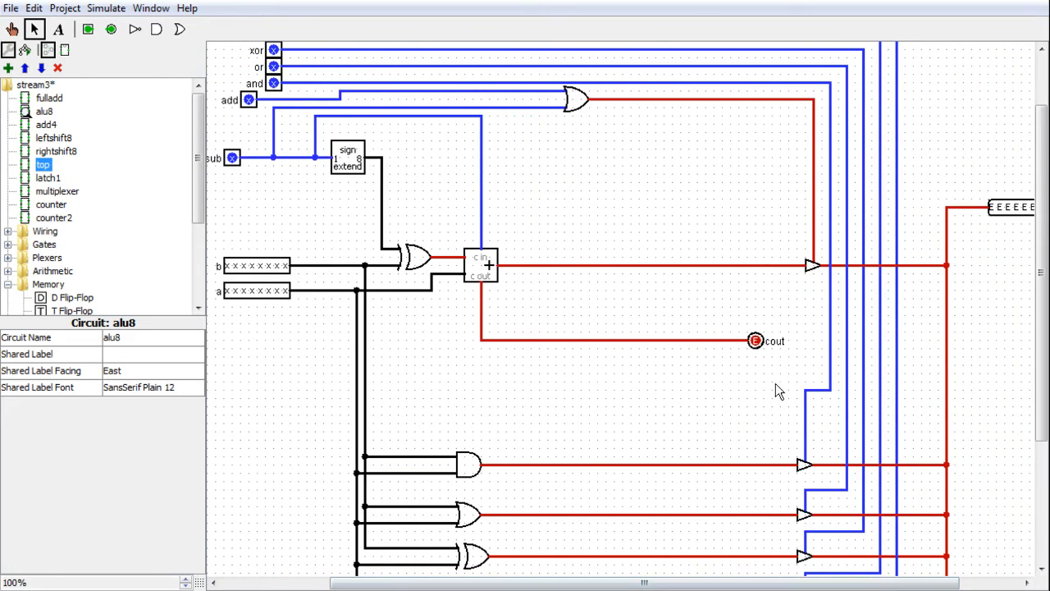
mouse_move(774, 361)
mouse_down()
mouse_move(432, 316)
mouse_move(672, 389)
mouse_move(783, 353)
mouse_up()
click(755, 341)
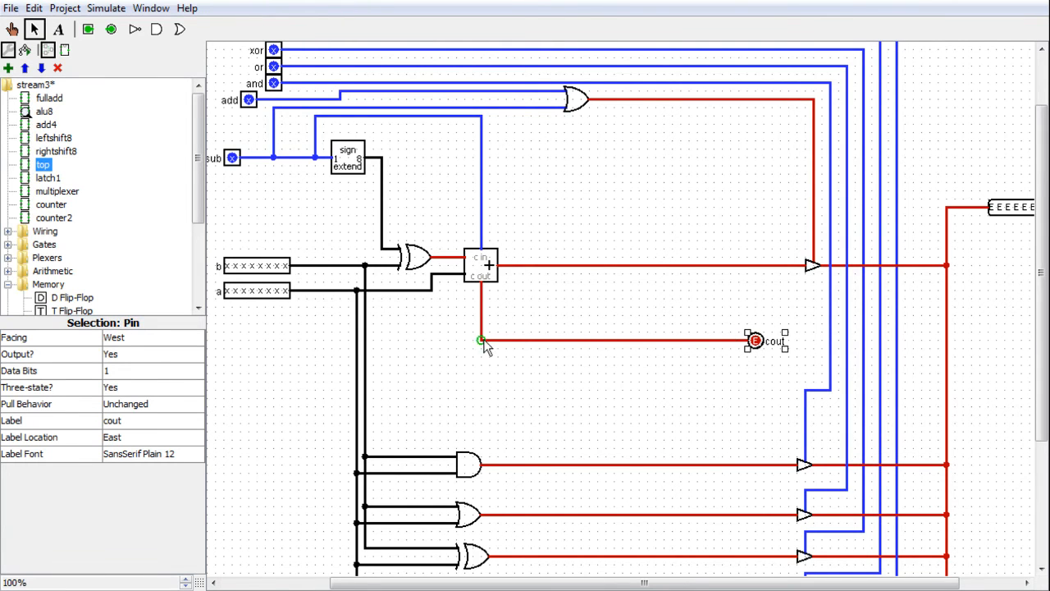
key(Delete)
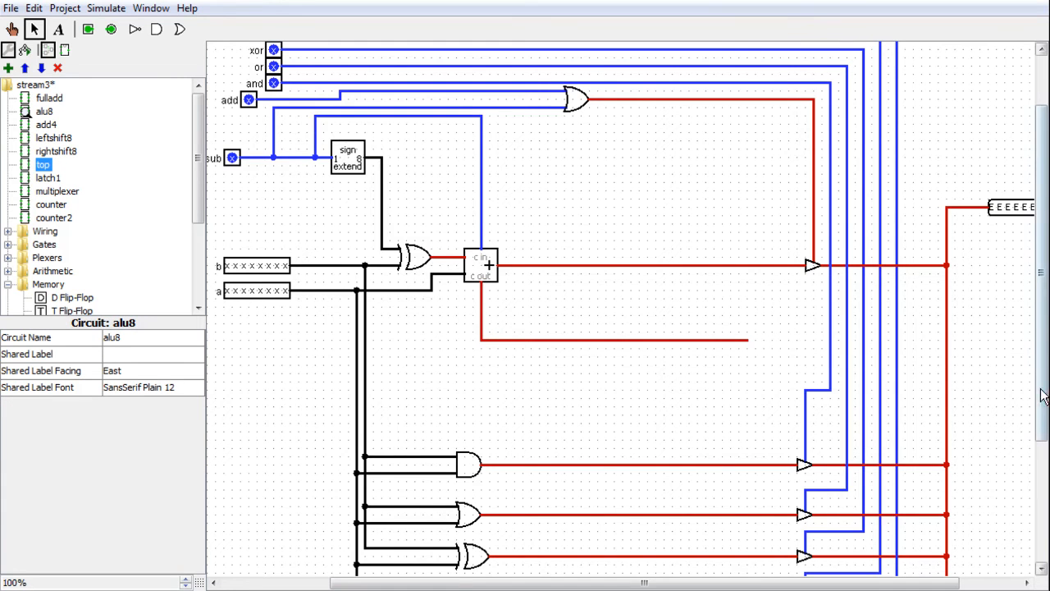
- Add an AND gate below the lower end of the output bus and set its number of inputs to 8
scroll(623, 328, down, 5)
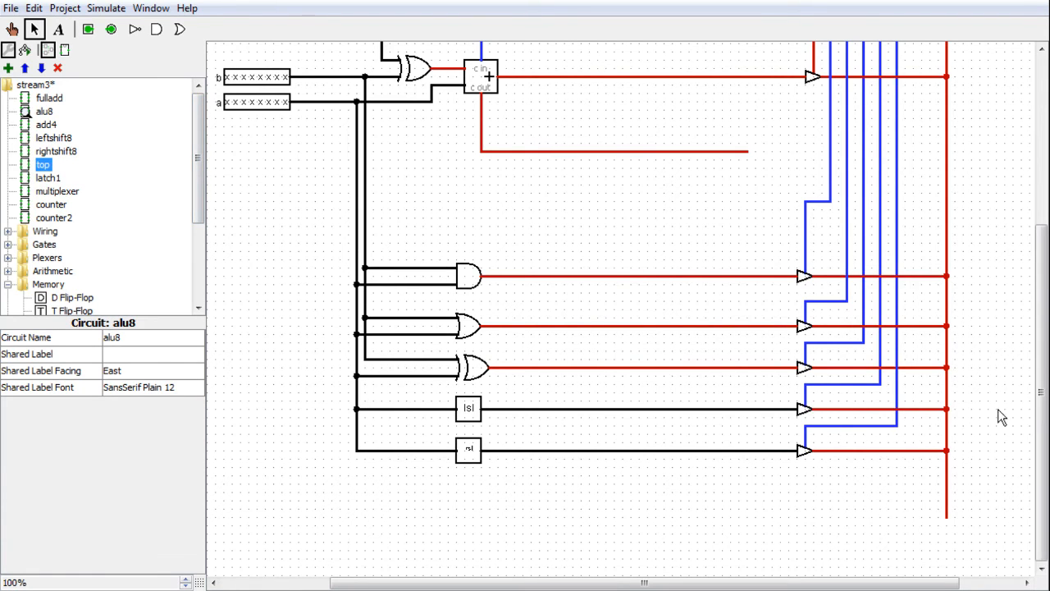
drag(1040, 435, 919, 462)
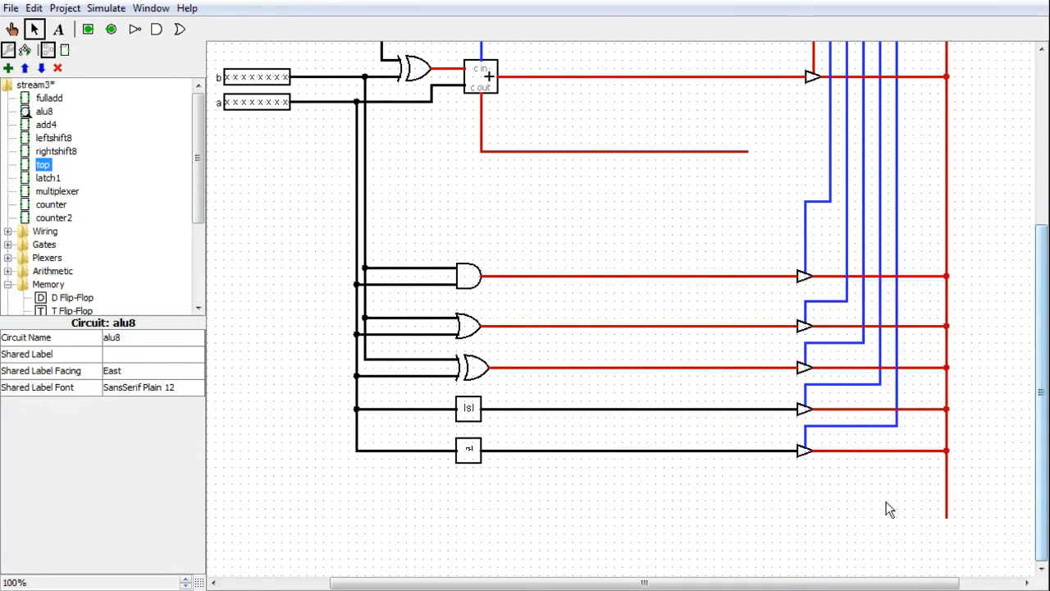
scroll(175, 178, down, 1)
scroll(49, 135, up, 1)
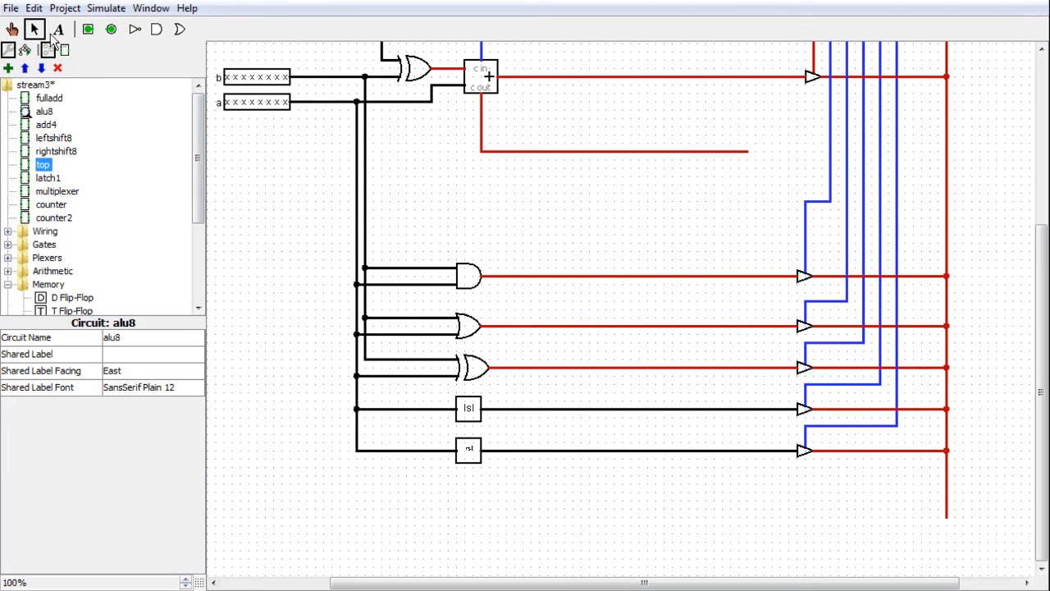
click(157, 29)
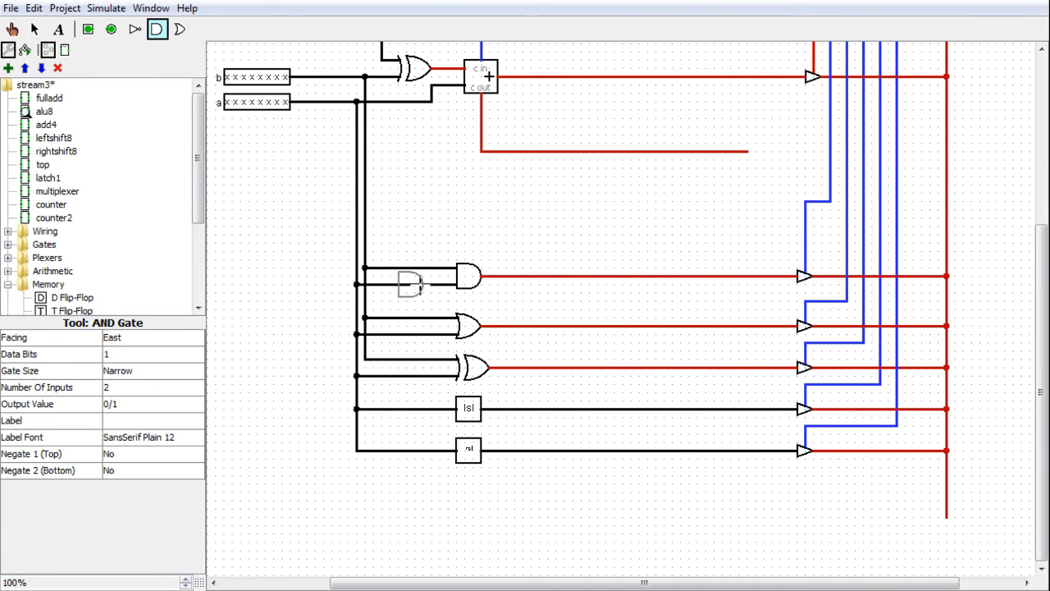
click(922, 541)
scroll(1030, 504, down, 1)
drag(920, 513, 912, 537)
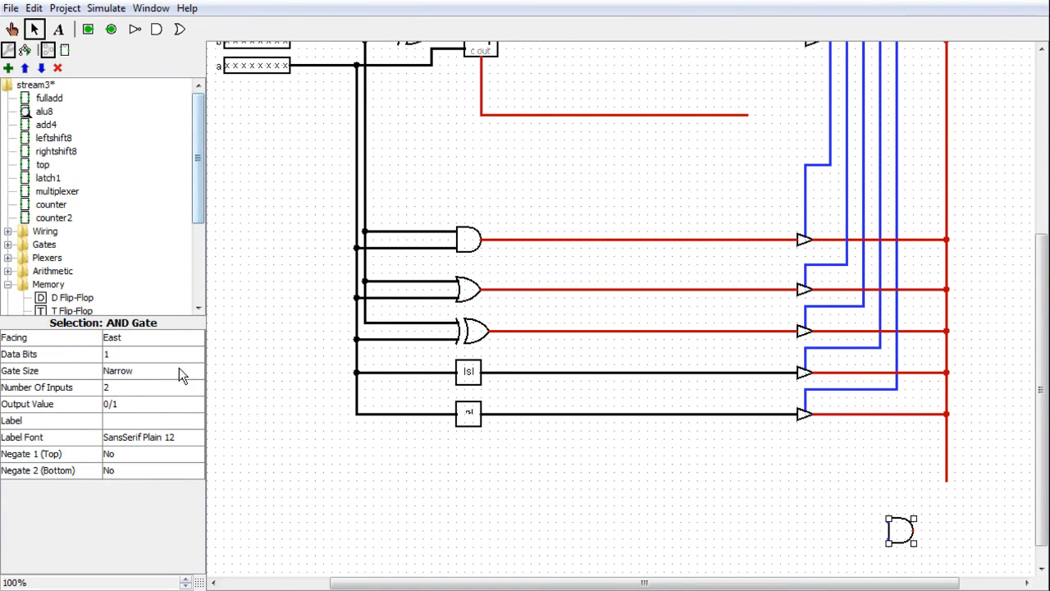
click(117, 387)
click(130, 484)
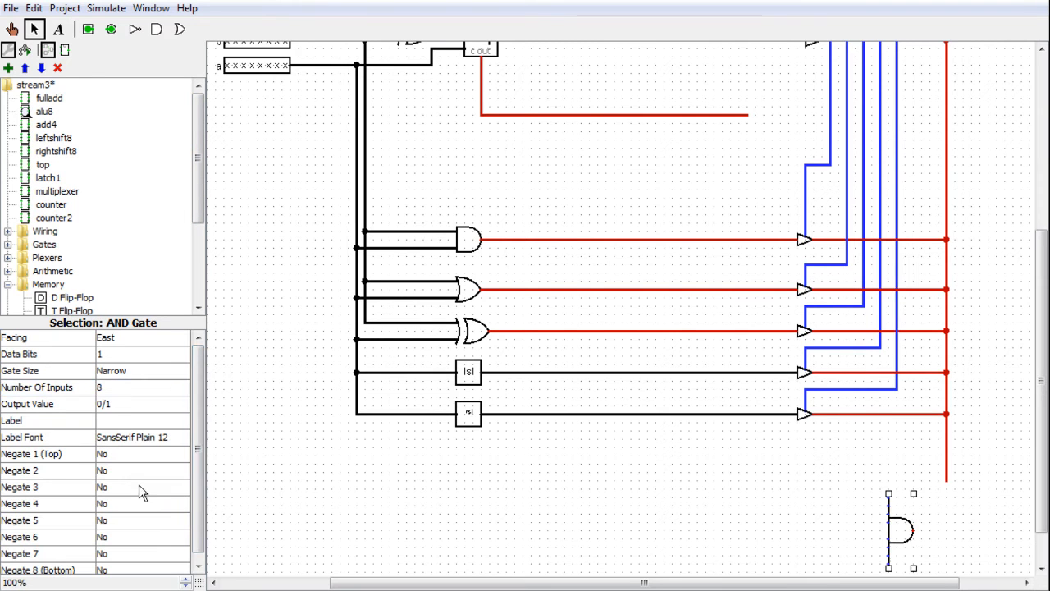
- Reposition the eight-input AND gate in the empty area to the right of and below the output bus's lower end
drag(906, 538, 905, 511)
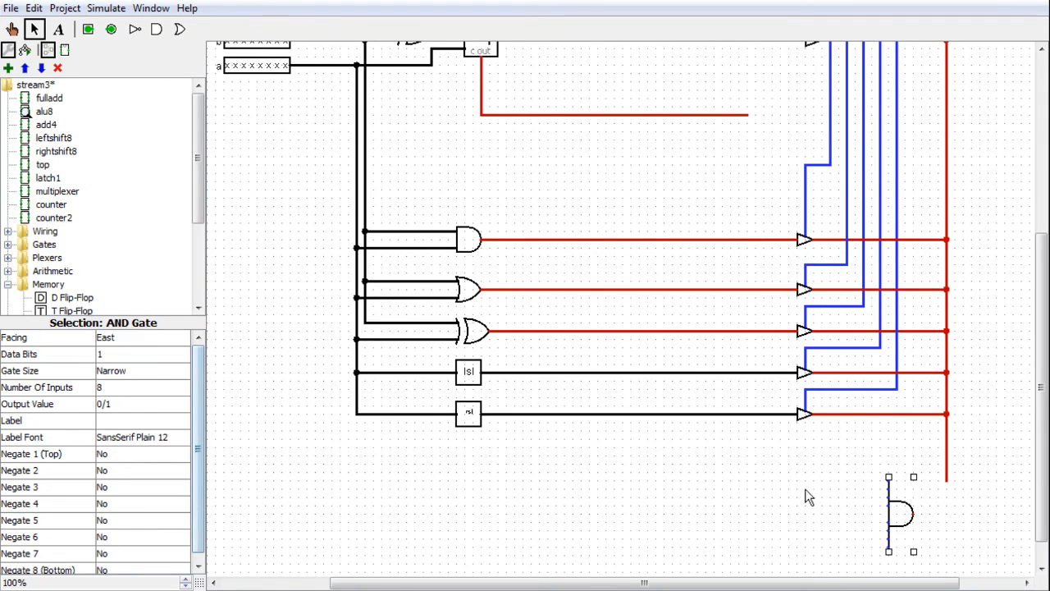
drag(909, 508, 880, 491)
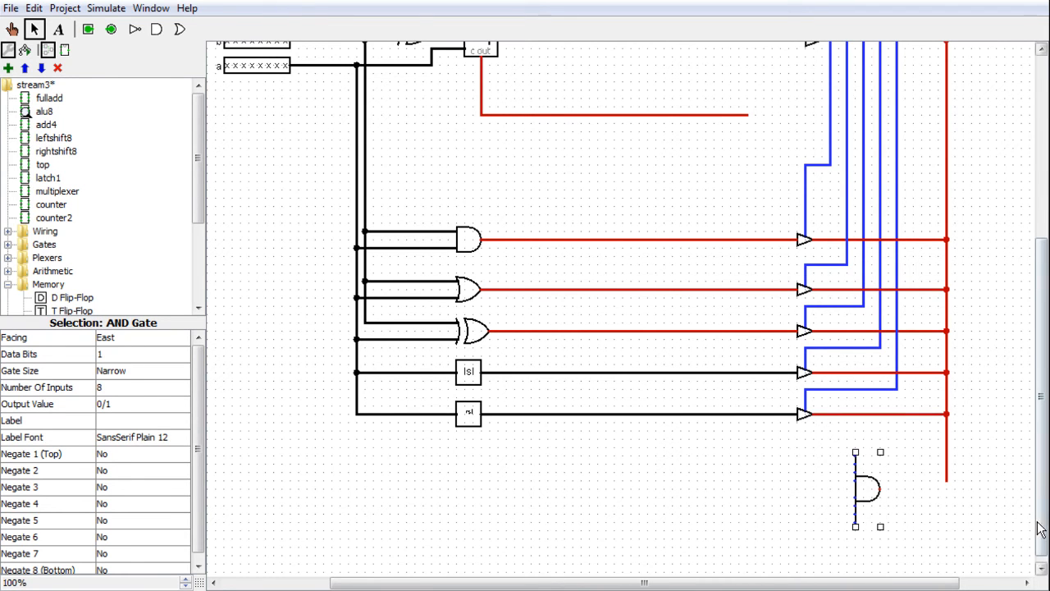
drag(943, 582, 1002, 582)
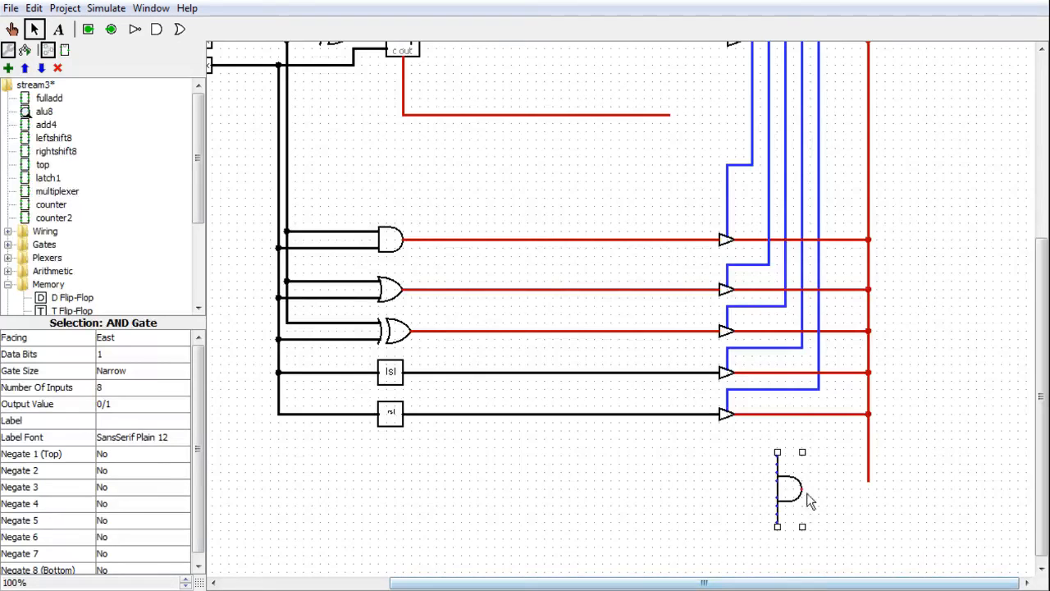
drag(786, 492, 960, 509)
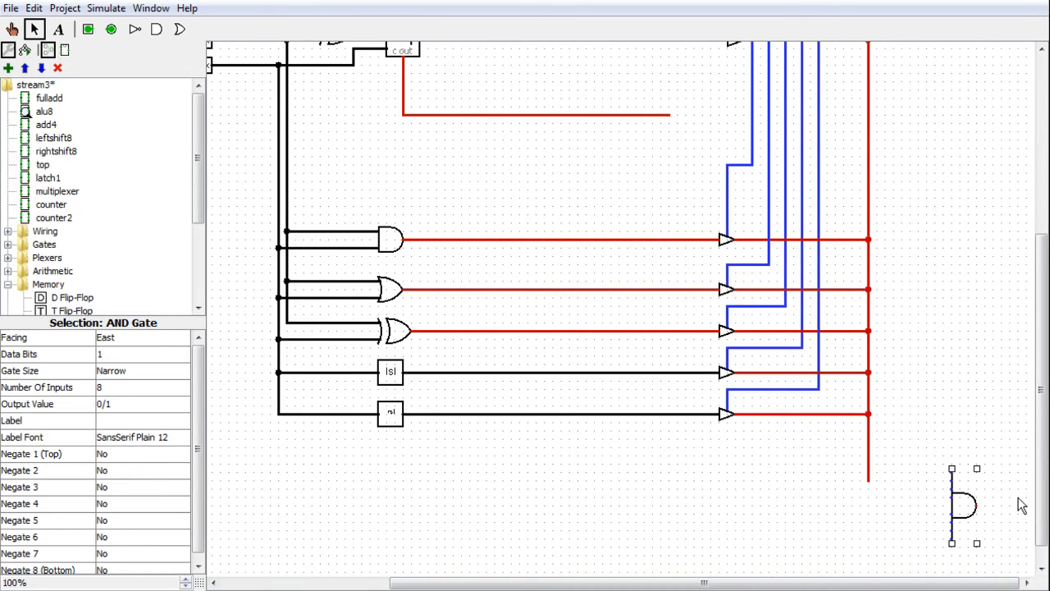
drag(968, 510, 968, 543)
scroll(943, 529, down, 3)
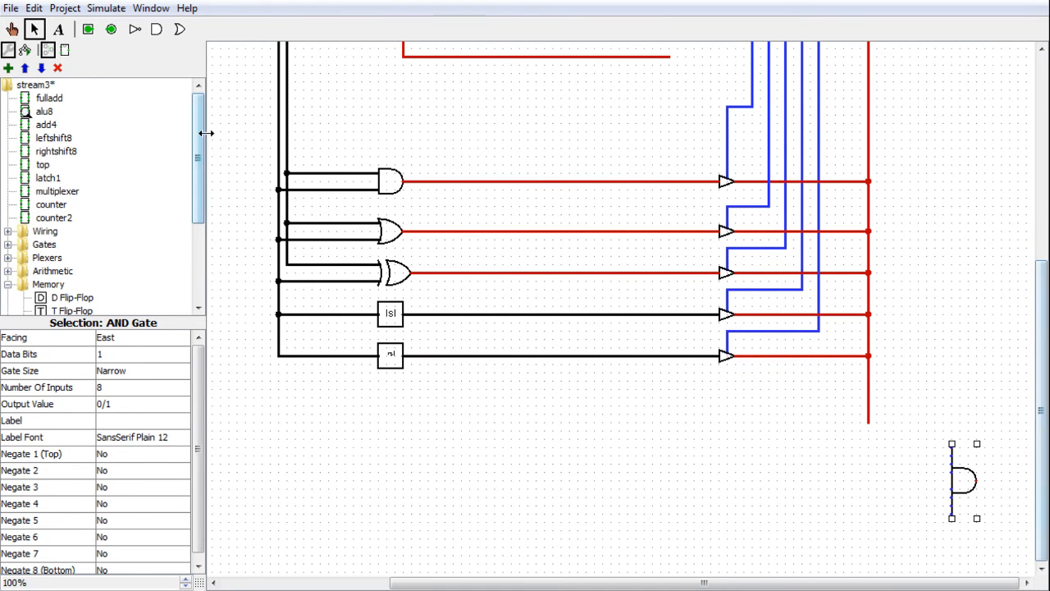
drag(1040, 361, 1038, 210)
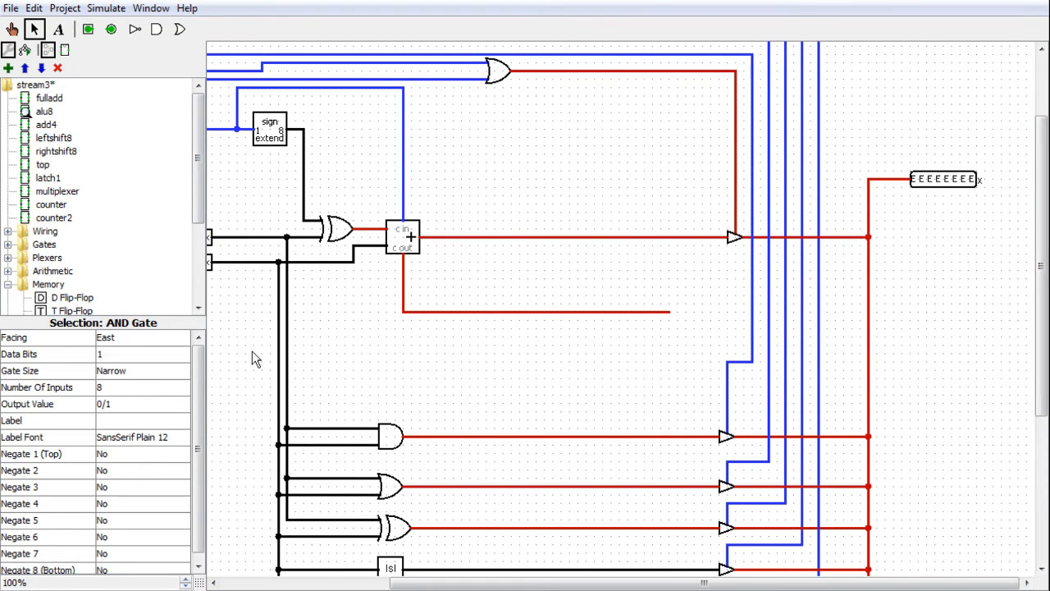
- Place an east-facing splitter between the output bus's lower end and the eight-input AND gate
scroll(1030, 482, down, 5)
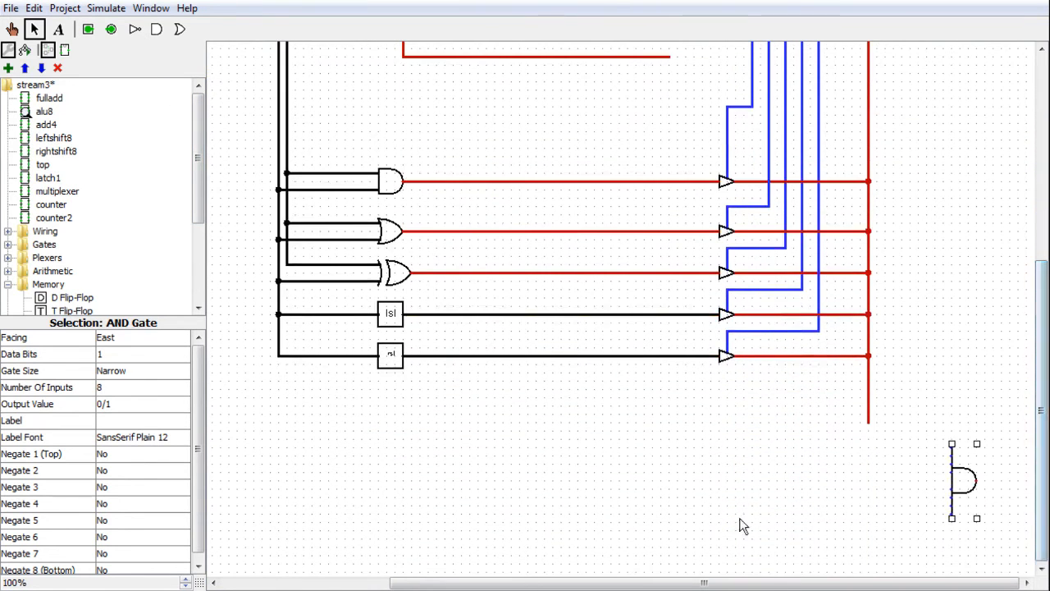
mouse_move(202, 170)
mouse_down()
mouse_move(198, 253)
mouse_move(199, 152)
mouse_up()
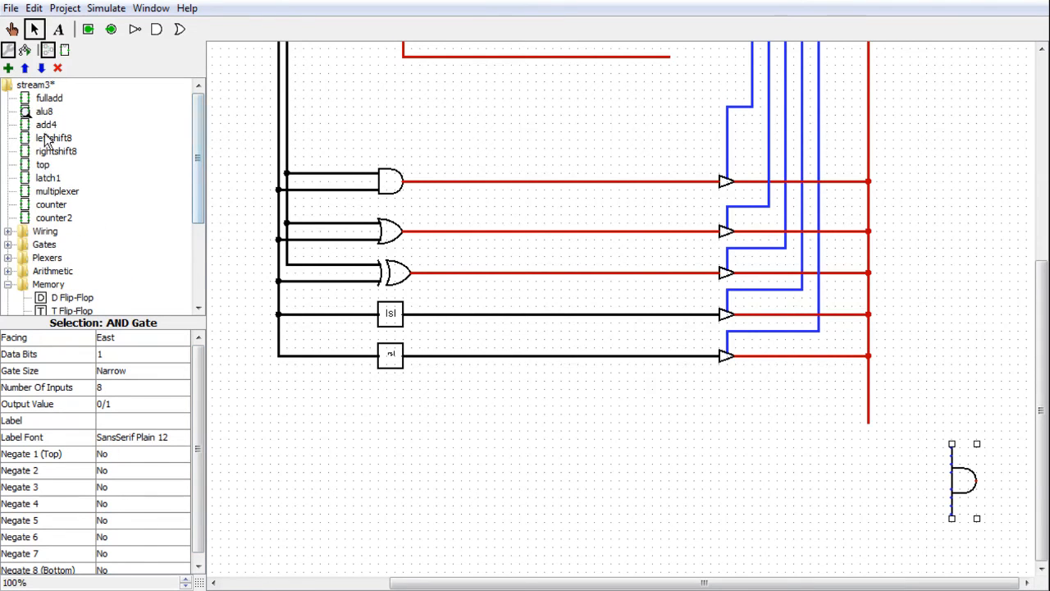
click(9, 232)
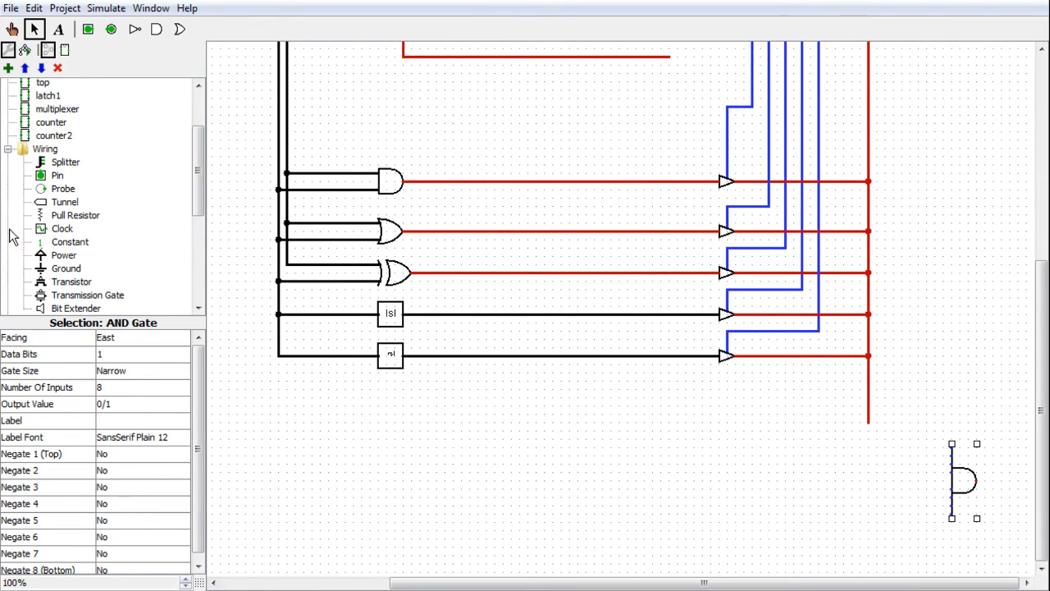
click(63, 161)
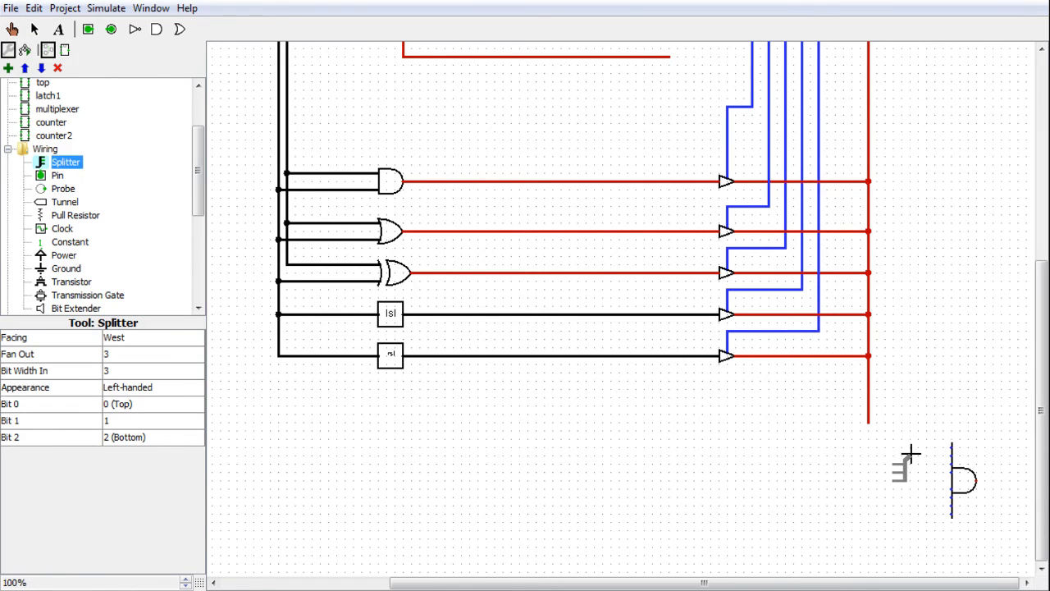
key(Right)
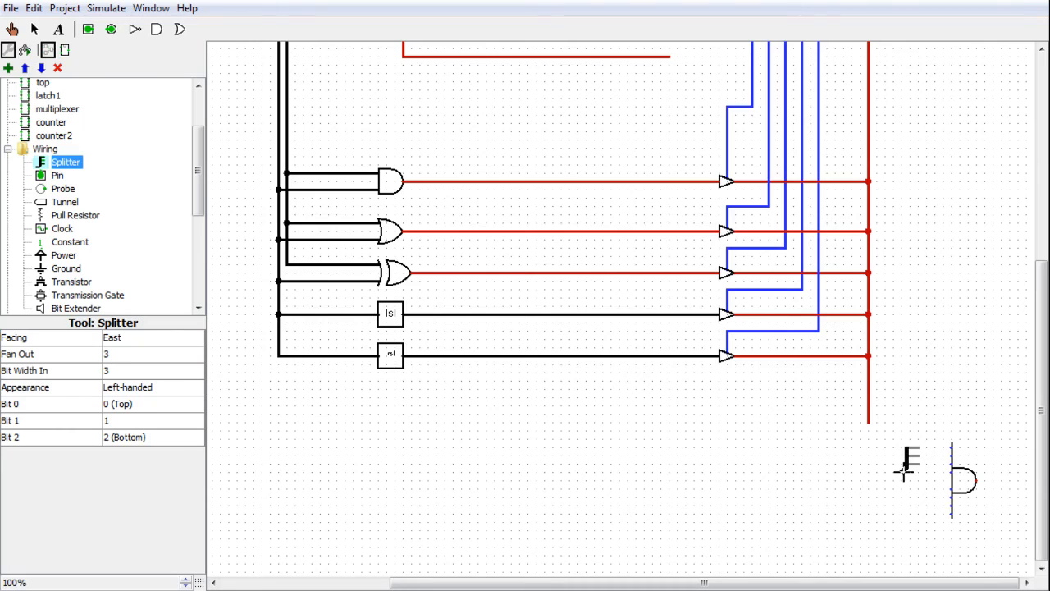
click(904, 467)
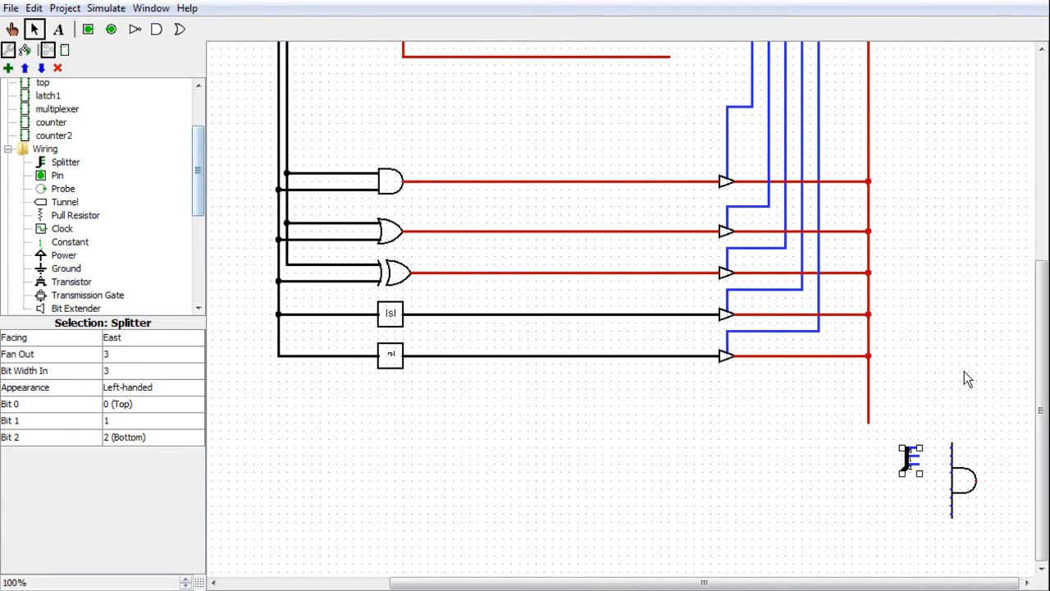
- Set the new splitter's fan out to 8 and its bit width in to 8
click(132, 360)
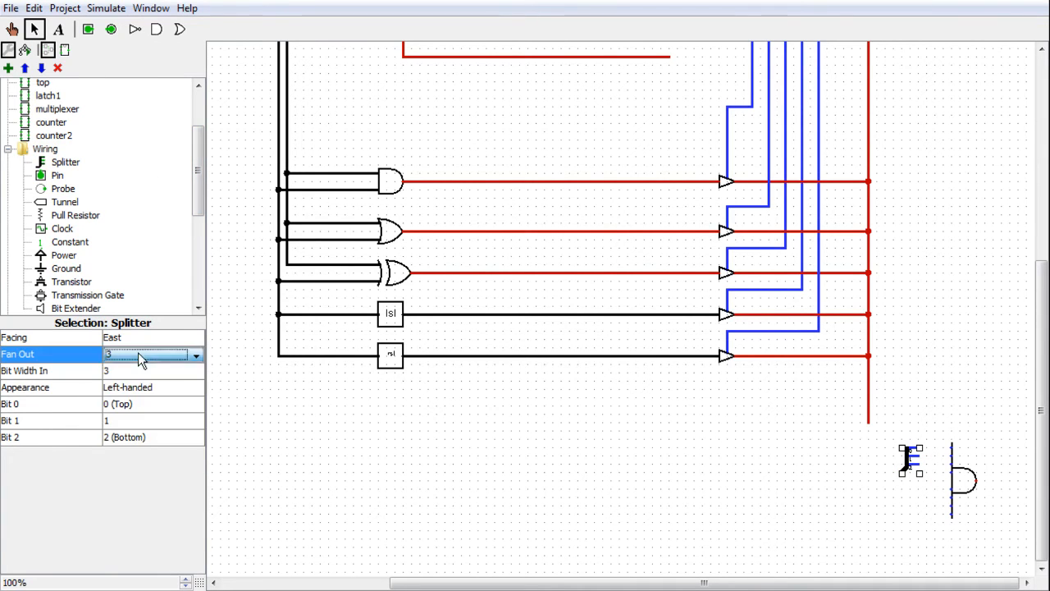
click(140, 356)
click(156, 356)
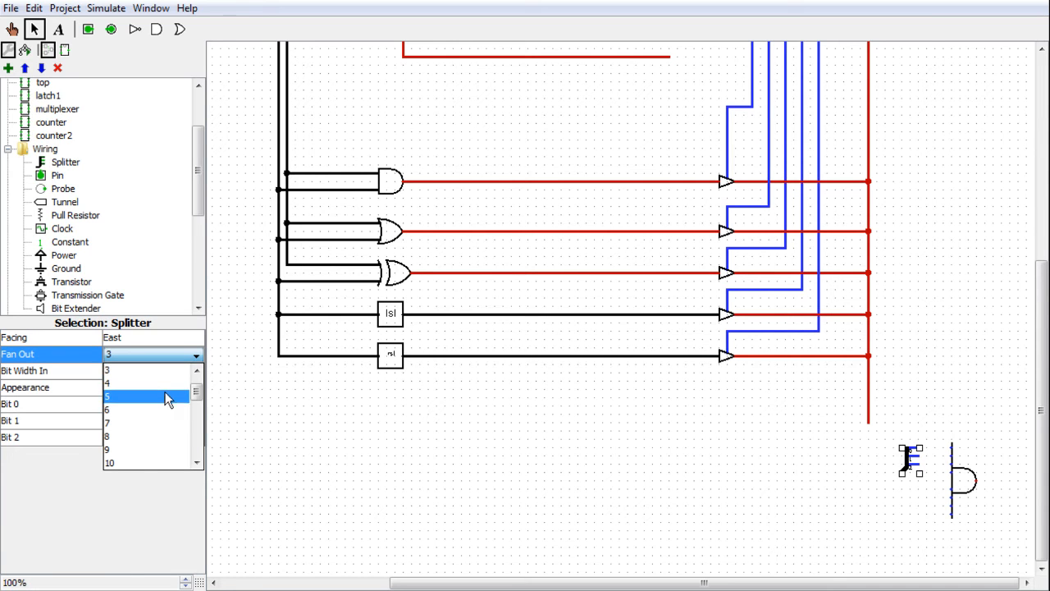
click(146, 436)
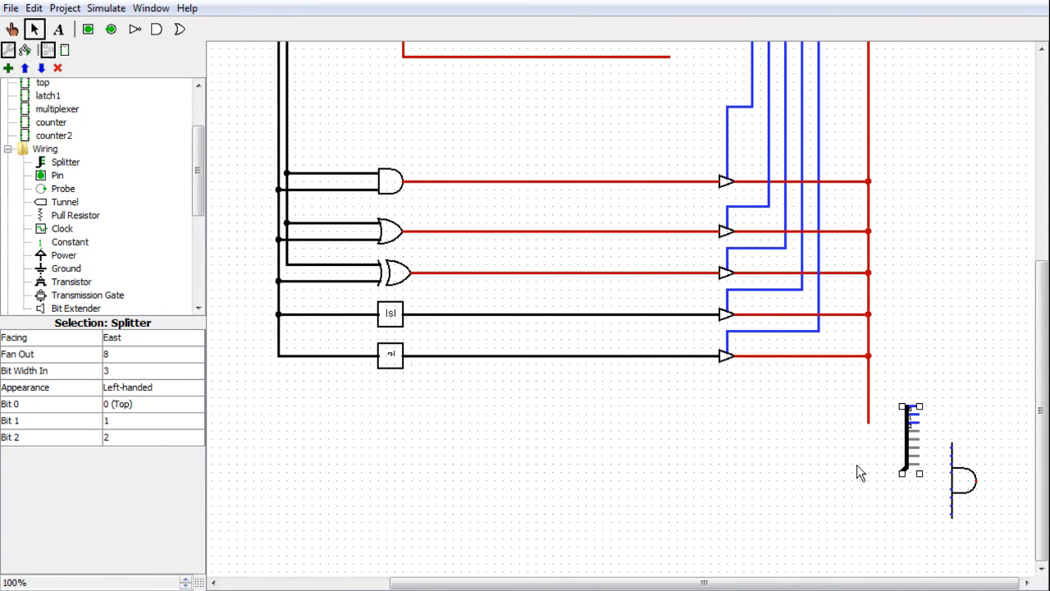
click(124, 443)
click(124, 443)
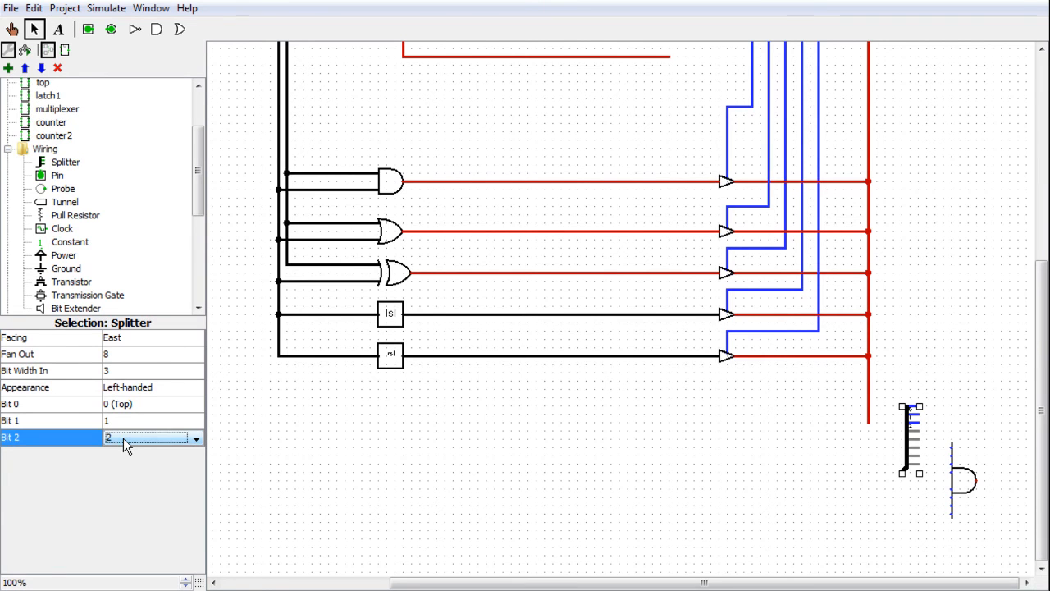
click(127, 368)
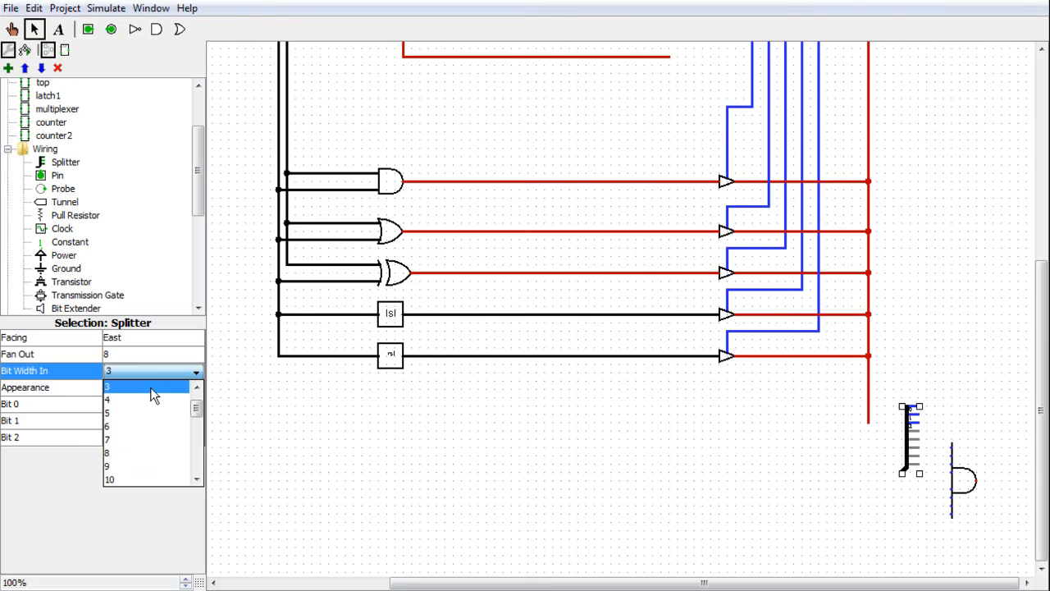
click(137, 454)
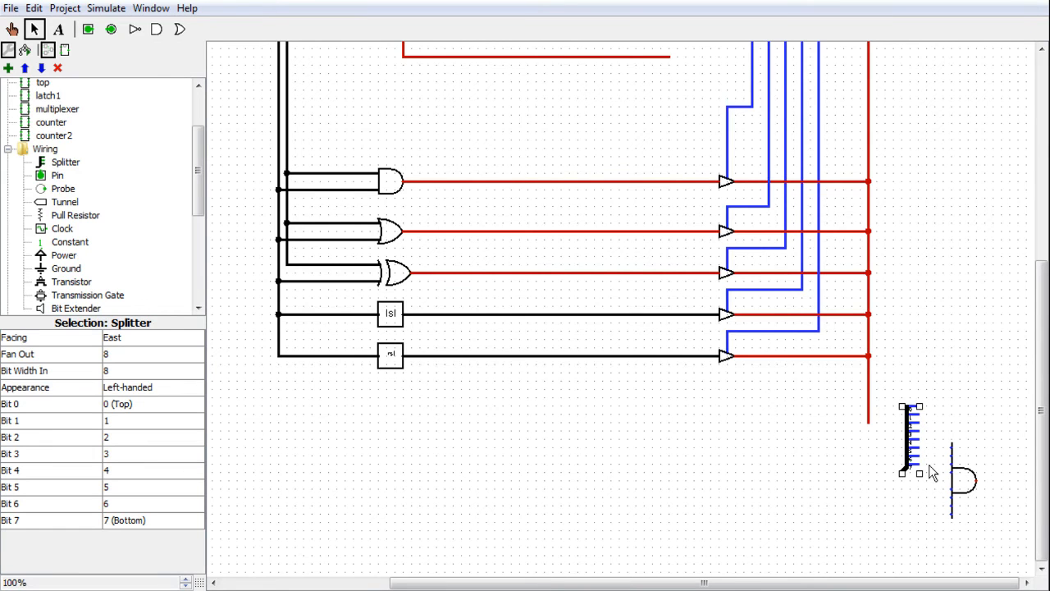
- Wire the splitter's eight outputs to the AND gate's inputs and move both parts up level with the output bus's lower end
mouse_move(908, 466)
mouse_down()
mouse_move(908, 489)
mouse_move(941, 489)
mouse_move(895, 489)
mouse_up()
drag(950, 514, 926, 484)
drag(1007, 534, 853, 434)
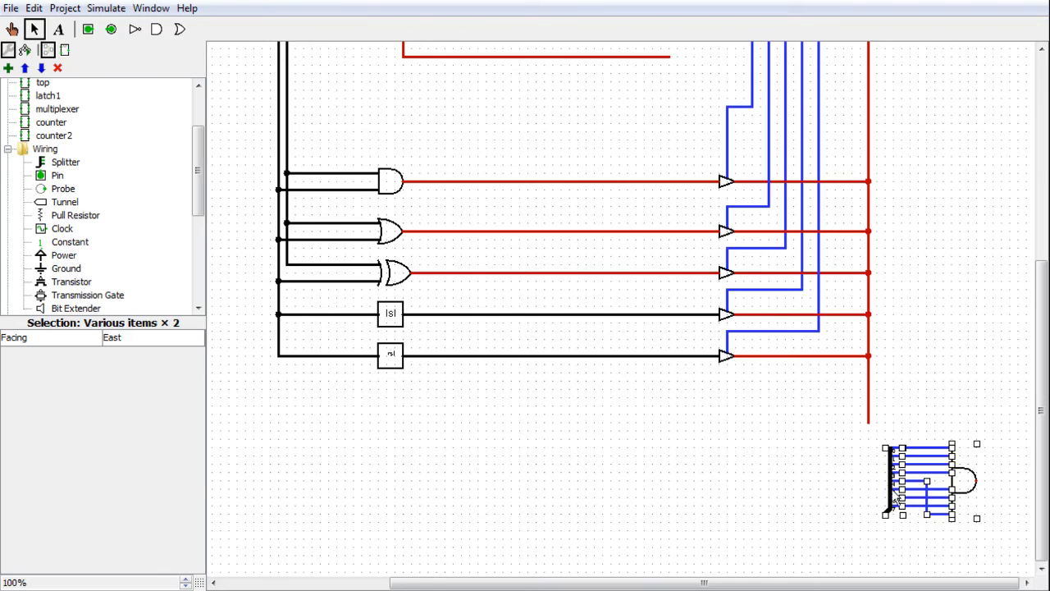
drag(893, 488, 912, 372)
drag(907, 386, 907, 386)
- Connect the output bus's lower end to the splitter and shift the wired splitter and AND gate slightly lower
scroll(886, 410, up, 3)
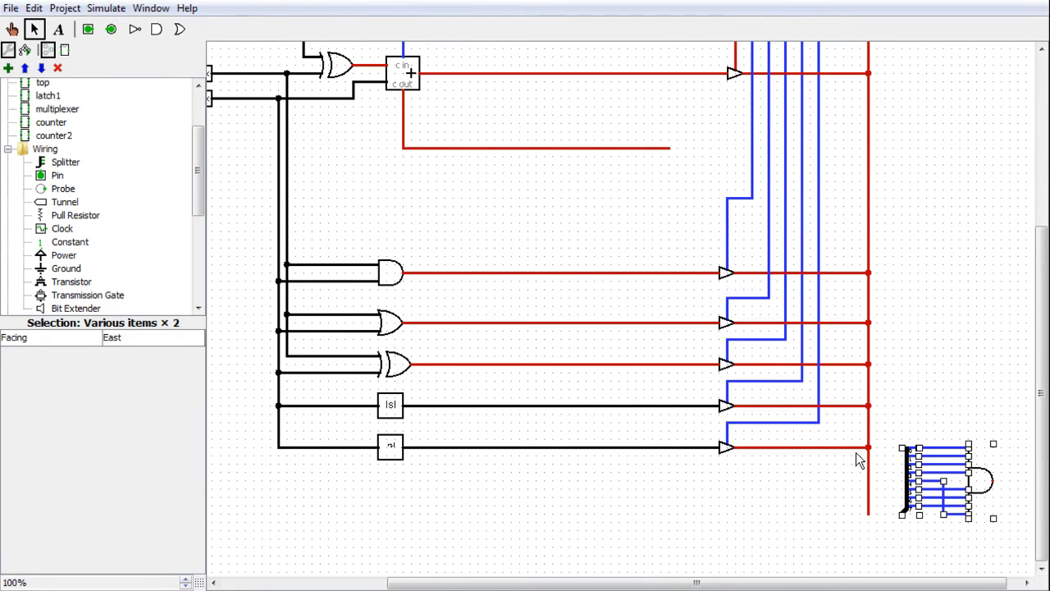
drag(868, 513, 903, 513)
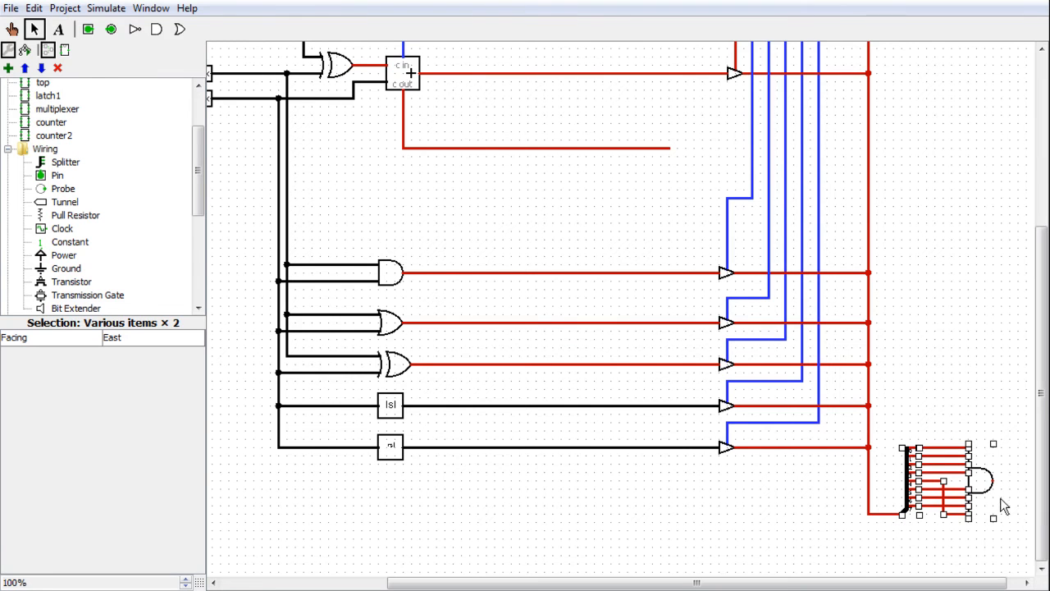
drag(1012, 545, 890, 402)
drag(919, 502, 912, 551)
drag(888, 513, 885, 563)
- Draw a short output wire from the eight-input AND gate and save the project
drag(992, 531, 1026, 530)
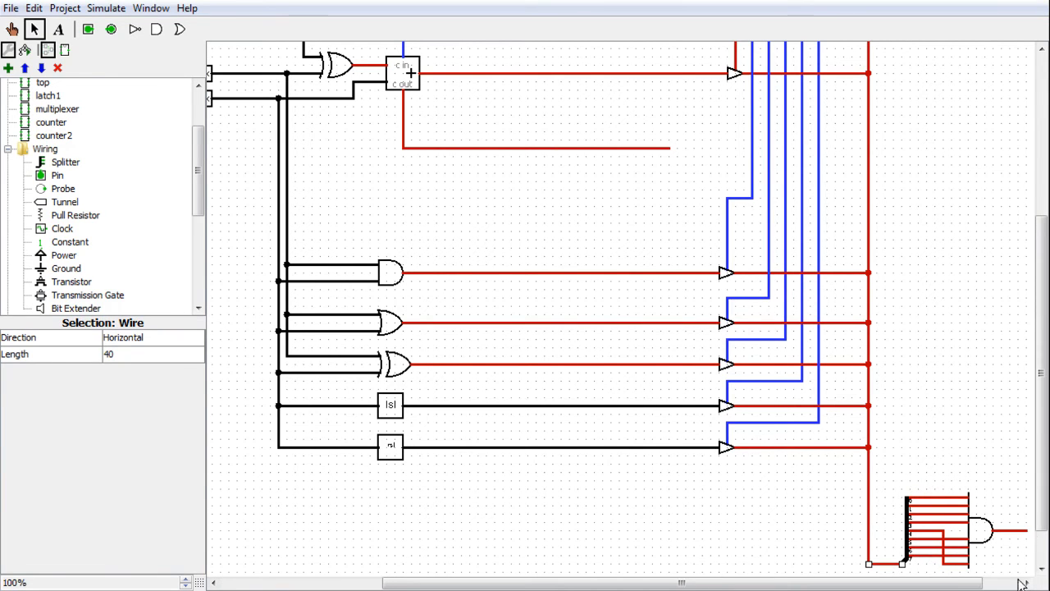
drag(954, 582, 978, 582)
drag(1043, 479, 1044, 505)
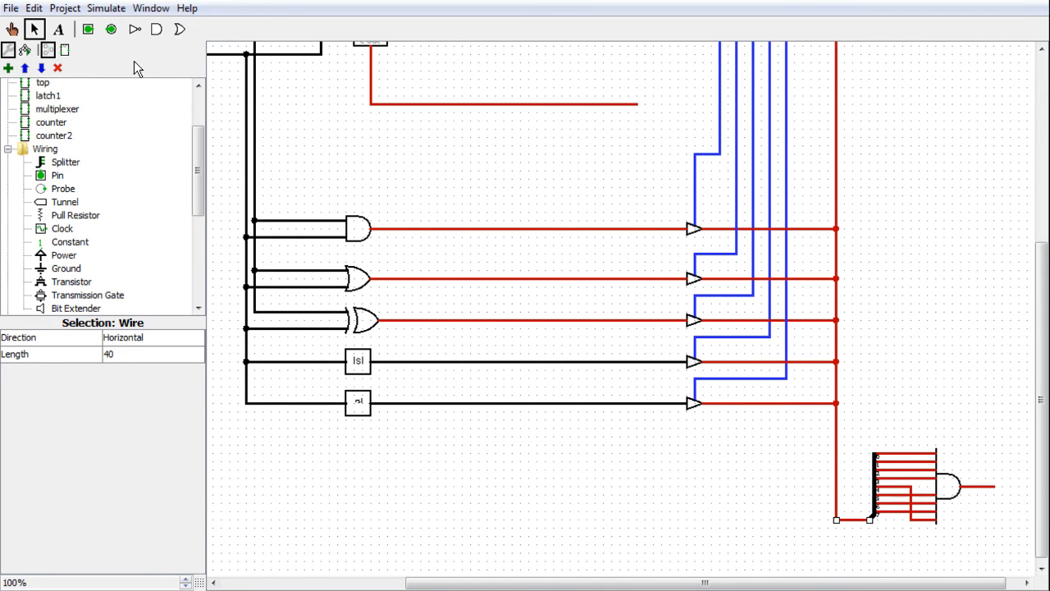
click(13, 12)
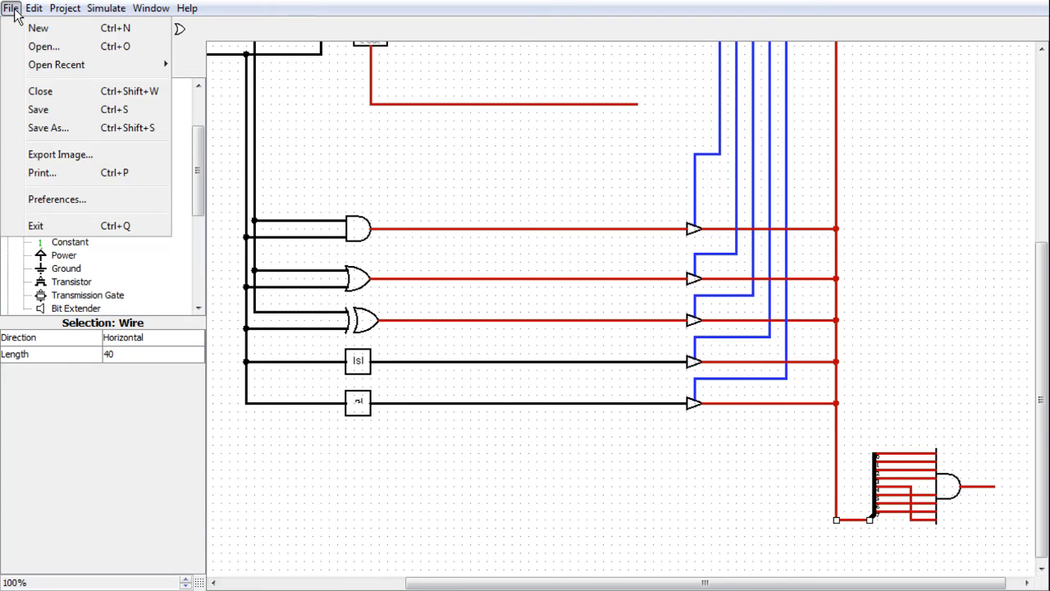
click(39, 110)
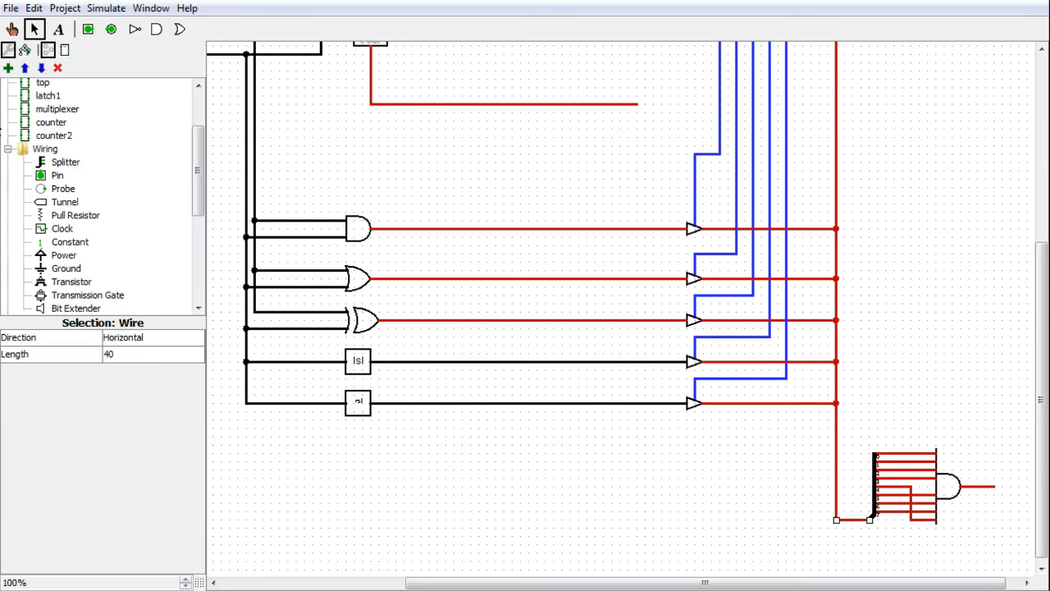
- Open cpuphi.circ and examine the wiring of the ALU's C, Z and S flag outputs before returning to alu8
click(12, 10)
mouse_move(34, 10)
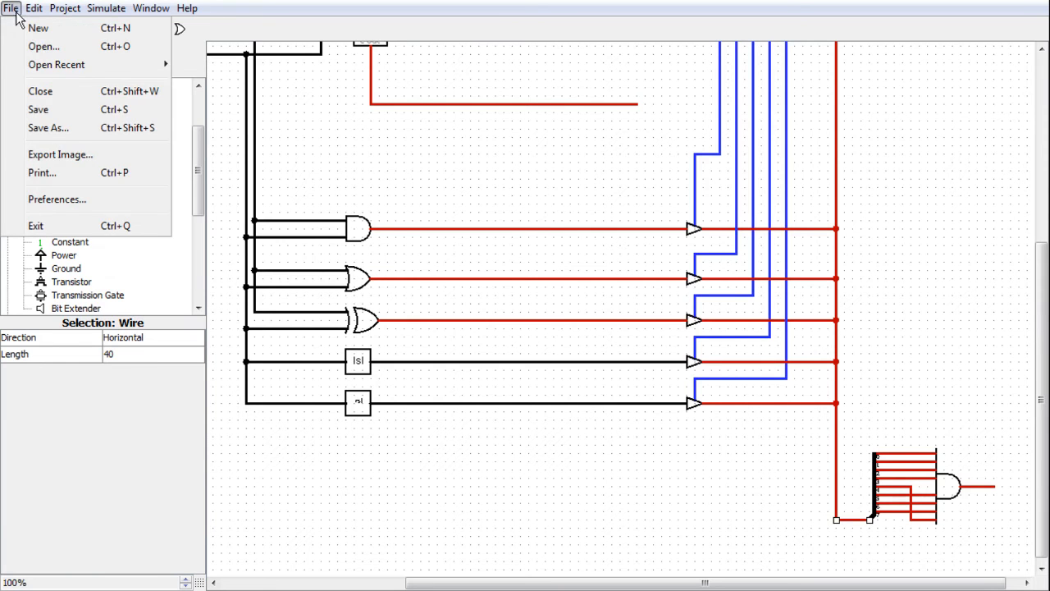
click(26, 46)
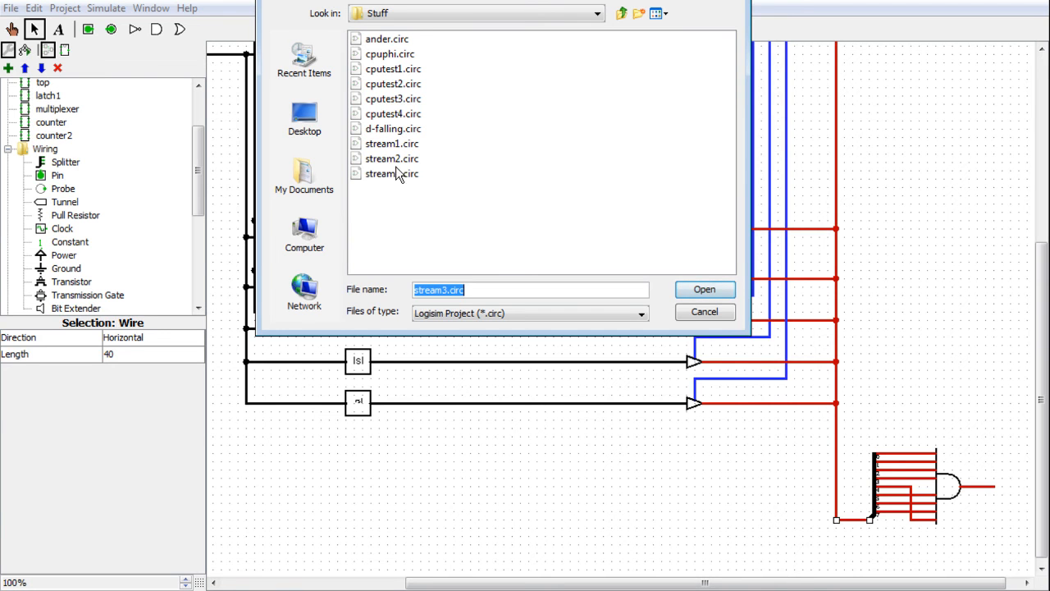
click(388, 54)
click(706, 295)
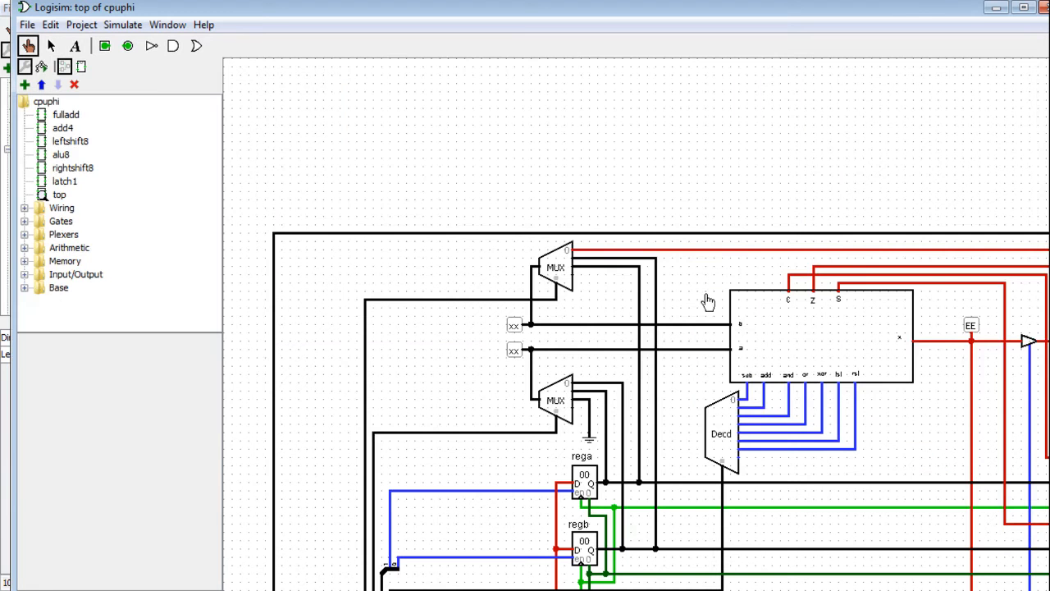
drag(451, 590, 653, 590)
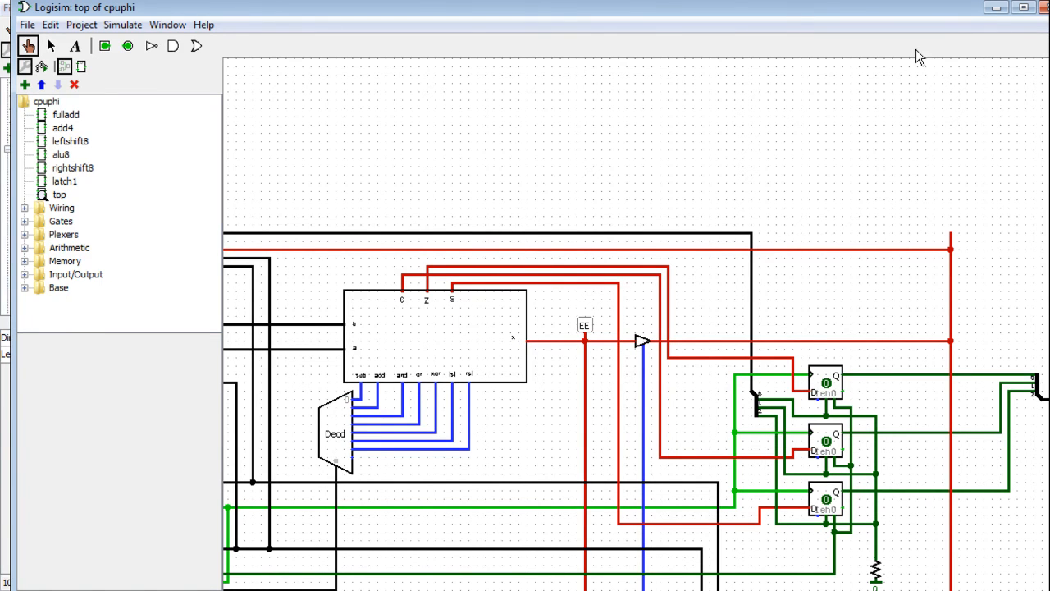
click(994, 11)
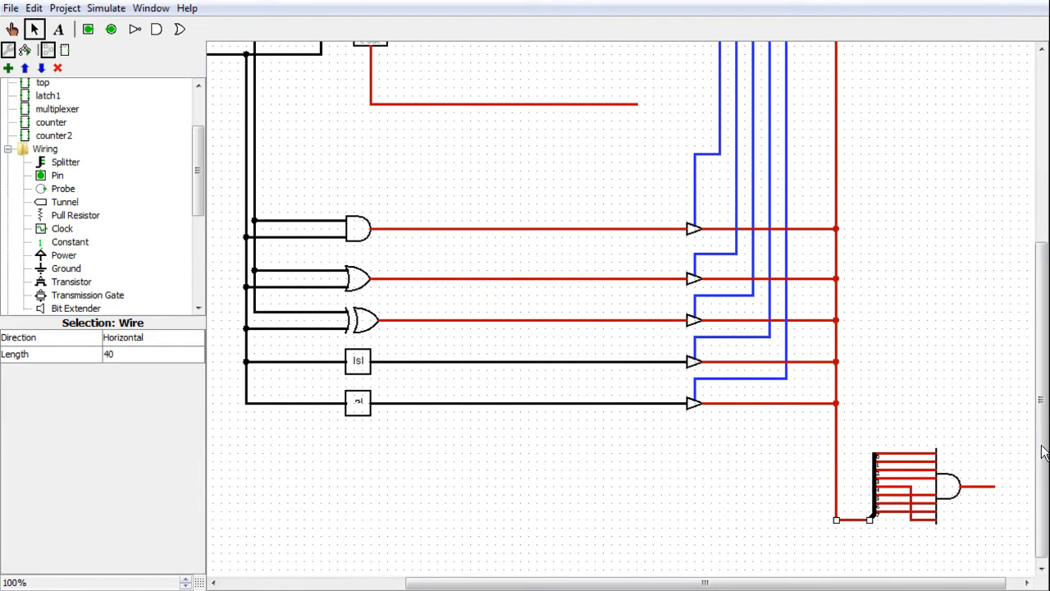
- Branch a wire from the splitter's lowest output and route it beneath the AND gate, past the gate's output side
scroll(1040, 401, down, 1)
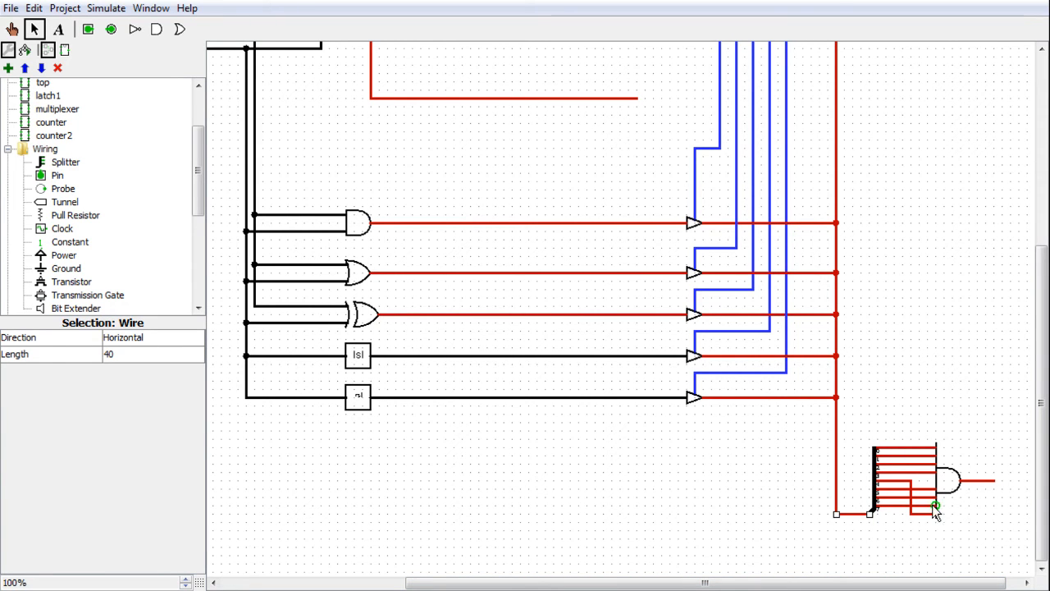
mouse_move(898, 515)
mouse_down()
mouse_move(905, 557)
mouse_move(1007, 558)
mouse_move(997, 556)
mouse_up()
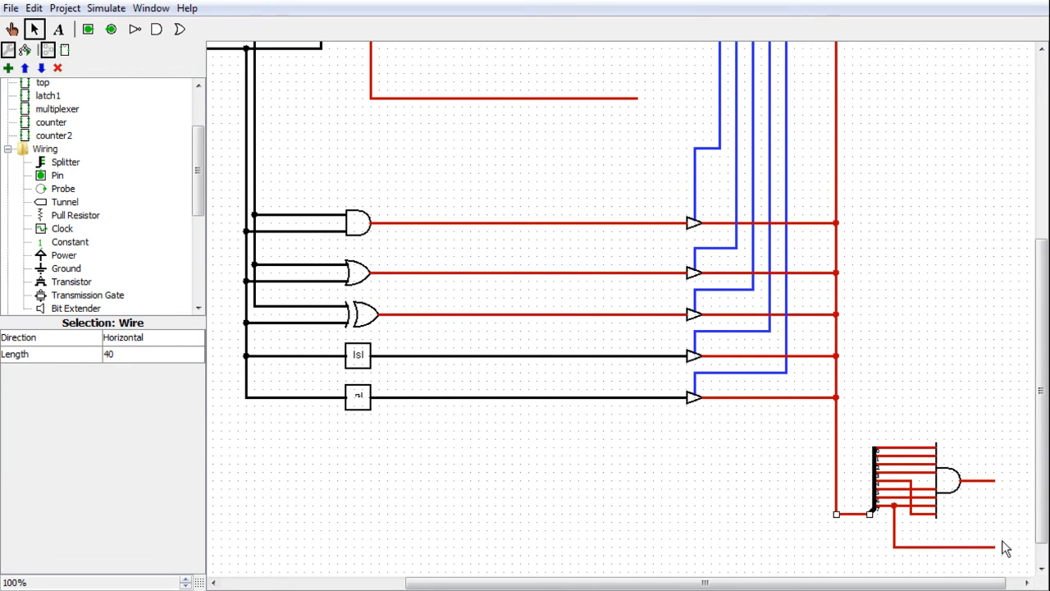
- Add an output pin to the end of the adder's carry-out wire and extend the wire beyond the output bus
drag(1041, 515, 1025, 457)
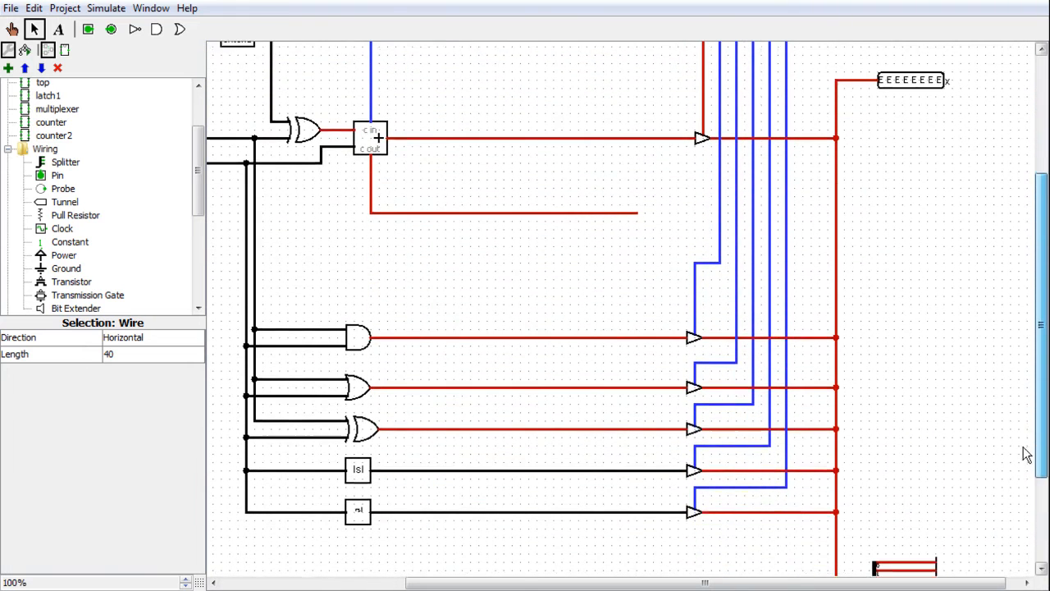
click(88, 29)
click(110, 30)
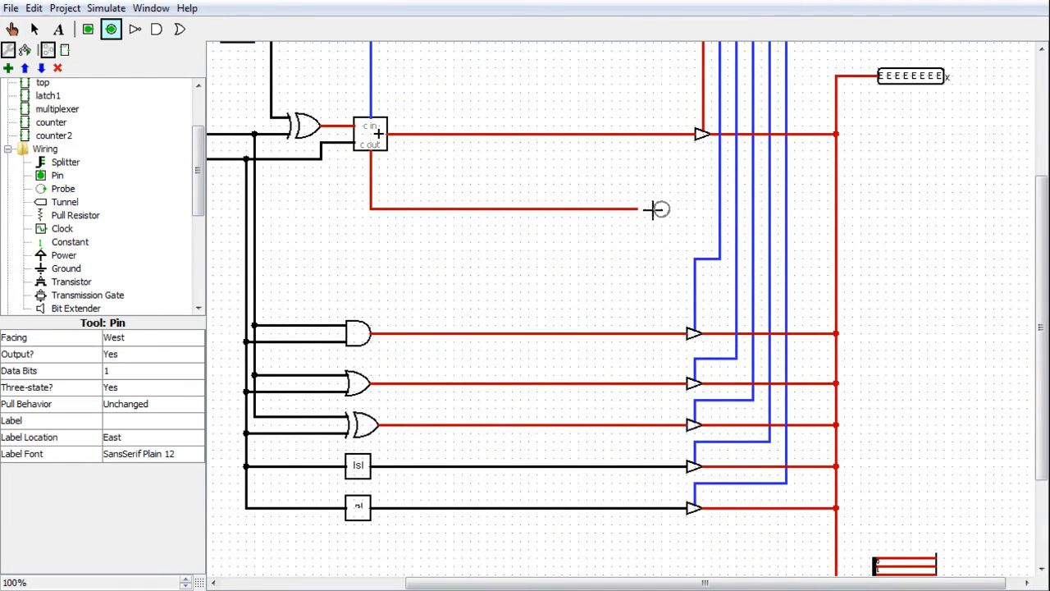
click(644, 209)
drag(649, 209, 919, 209)
- Add output pins to the ends of the AND gate's output wire and the branch wire beneath it
drag(1042, 369, 1045, 447)
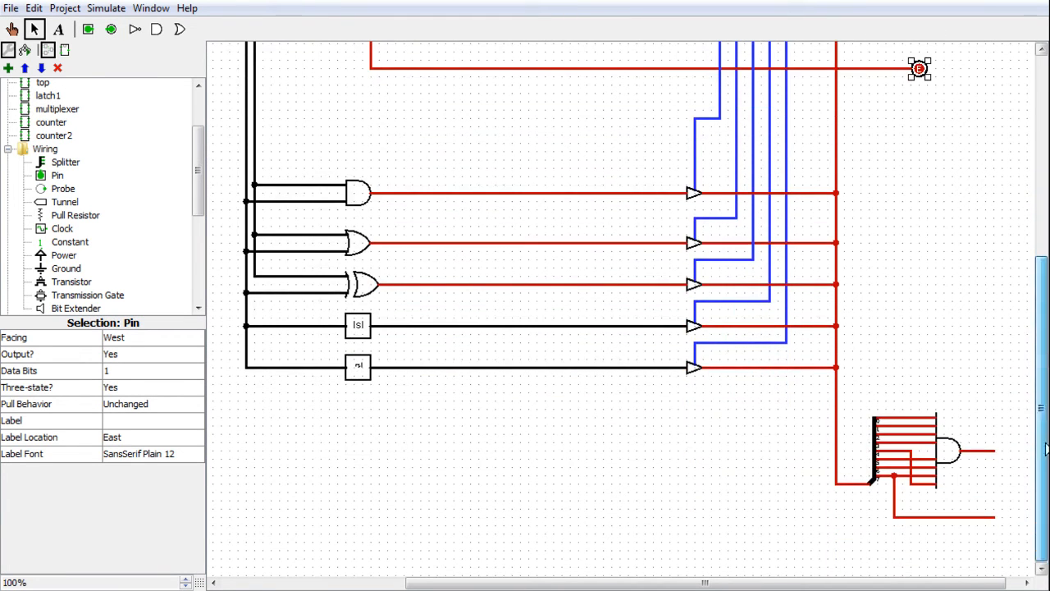
click(112, 30)
click(1001, 450)
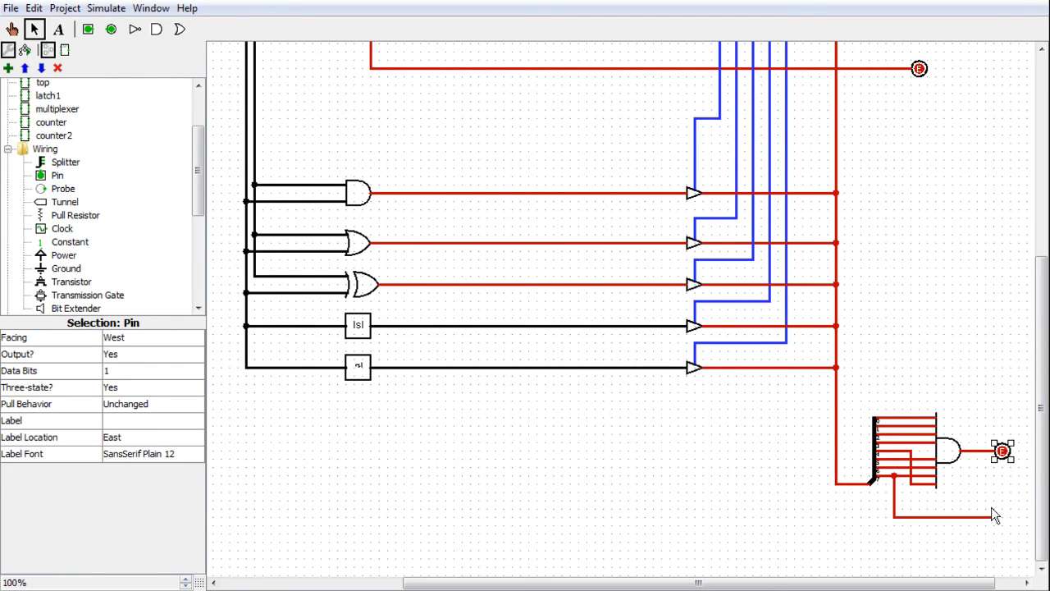
click(111, 31)
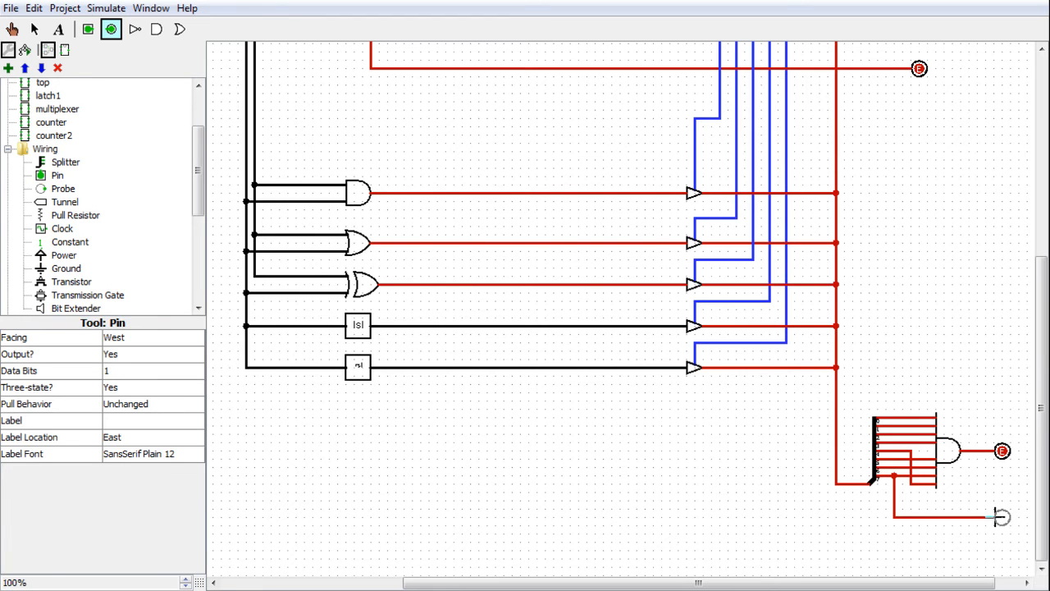
click(1001, 517)
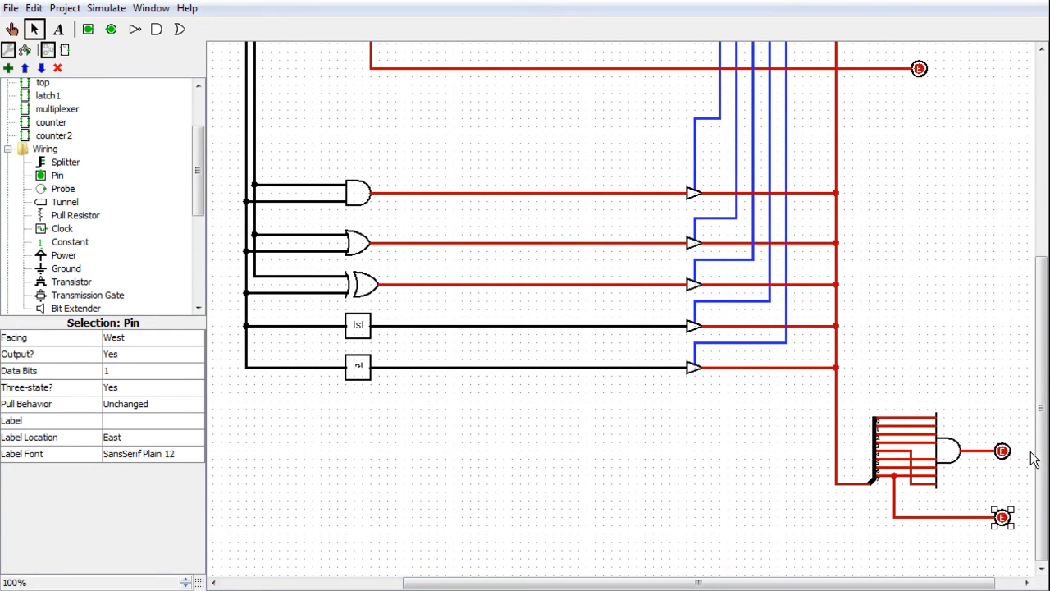
- In alu8's appearance, move the second port below f to the upper middle of the block and raise the outline's top edge slightly
drag(1040, 443, 1040, 242)
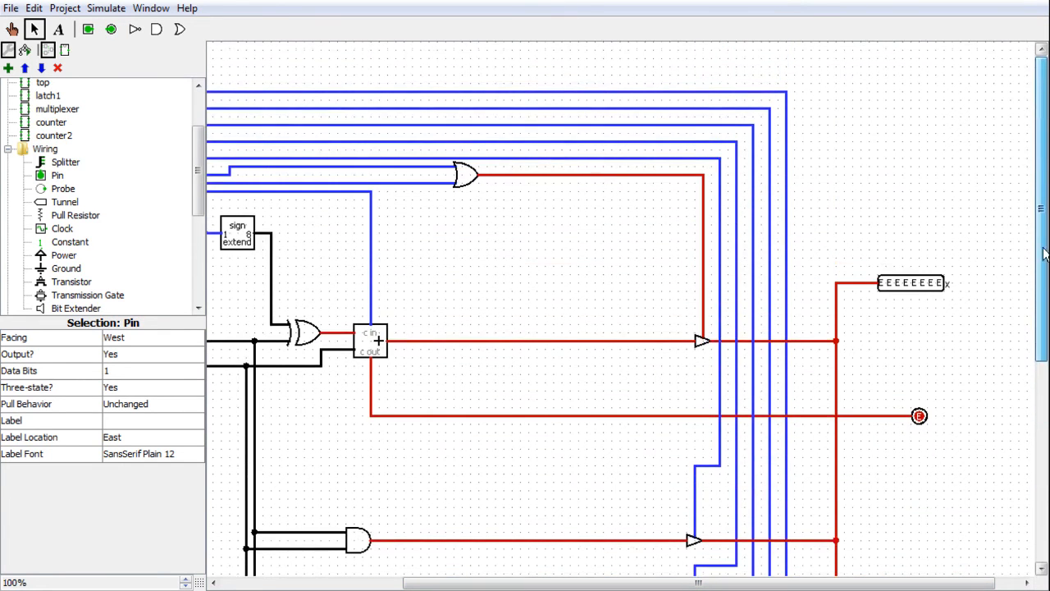
click(66, 51)
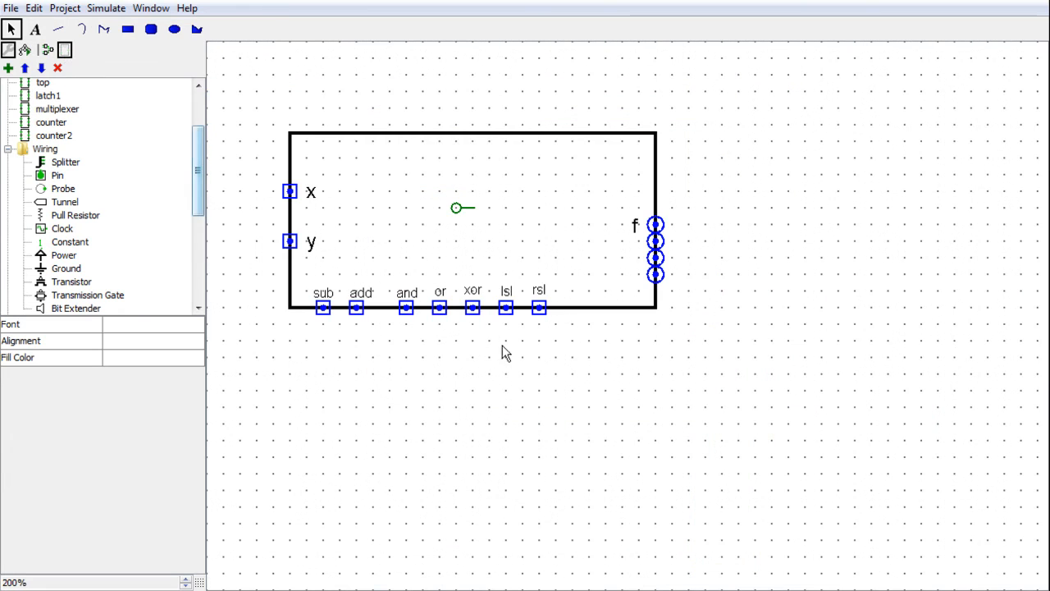
click(659, 248)
drag(658, 244, 453, 146)
click(653, 133)
drag(656, 129, 657, 123)
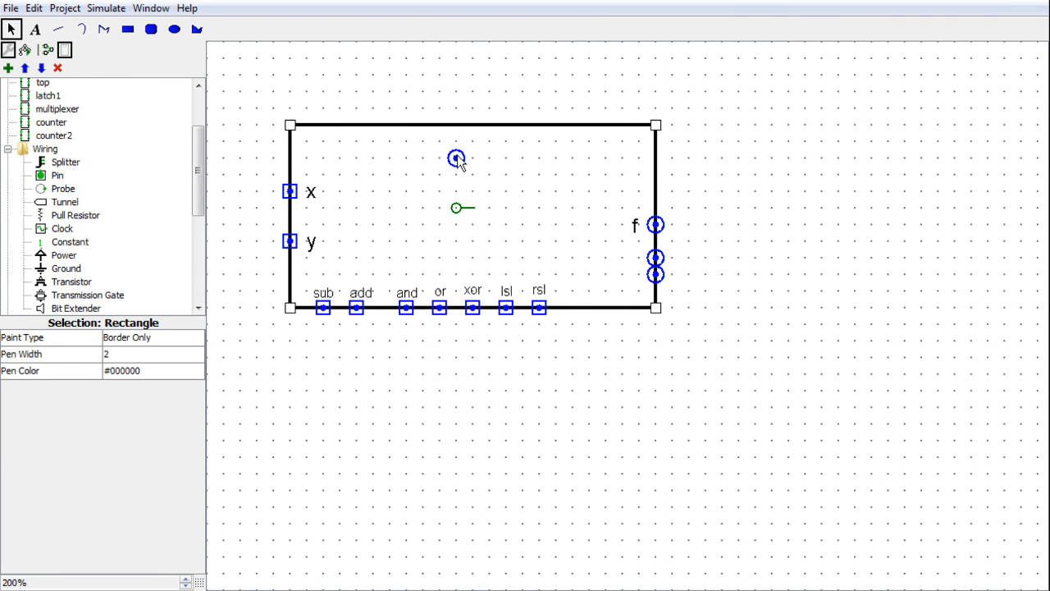
- Move the three flag output ports onto the block's top edge, spaced evenly from above x towards the right
drag(458, 160, 366, 114)
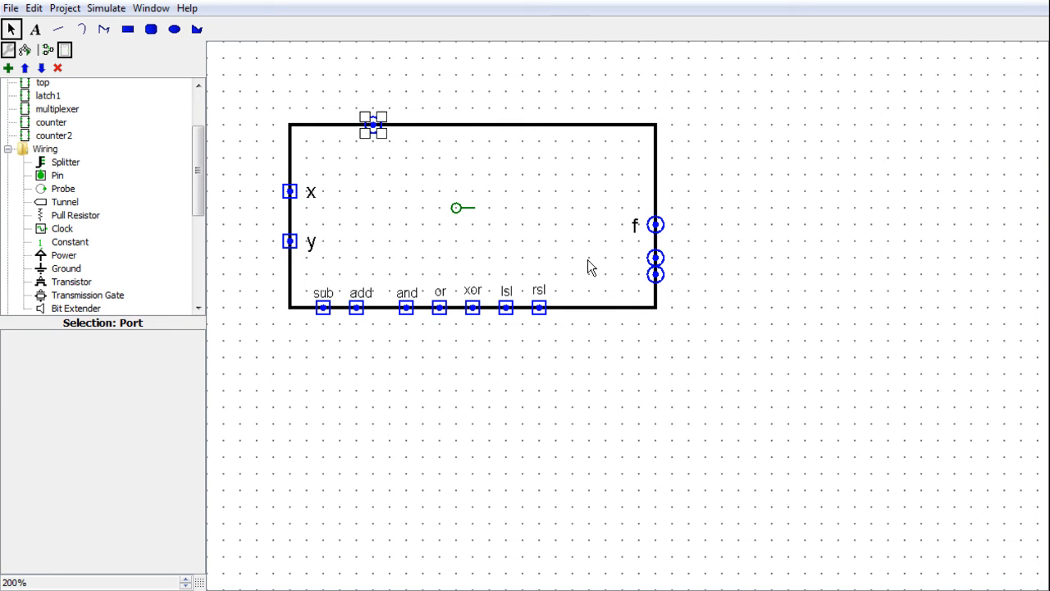
click(661, 257)
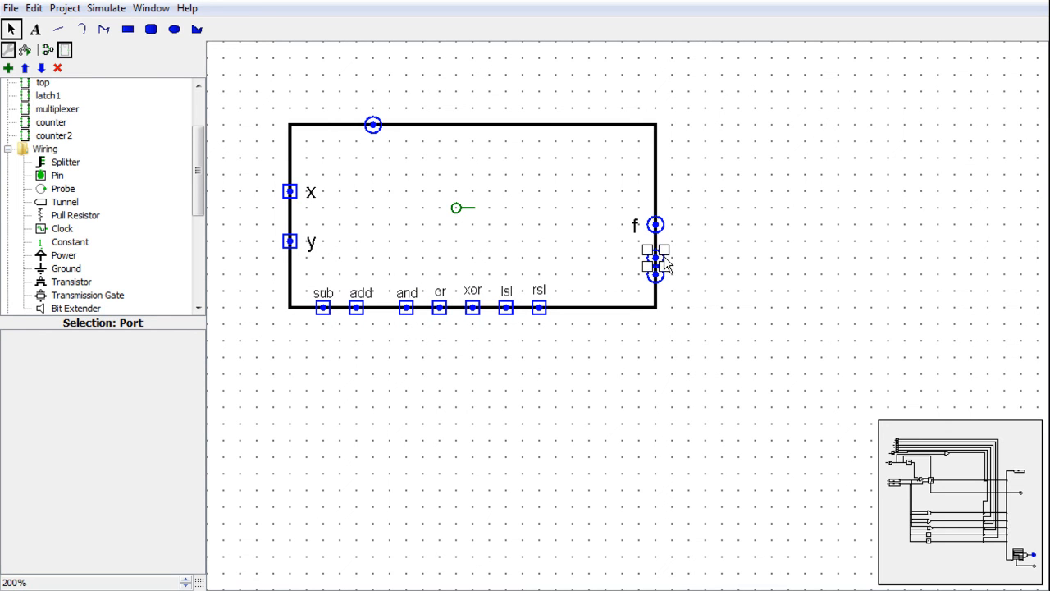
drag(661, 257, 376, 132)
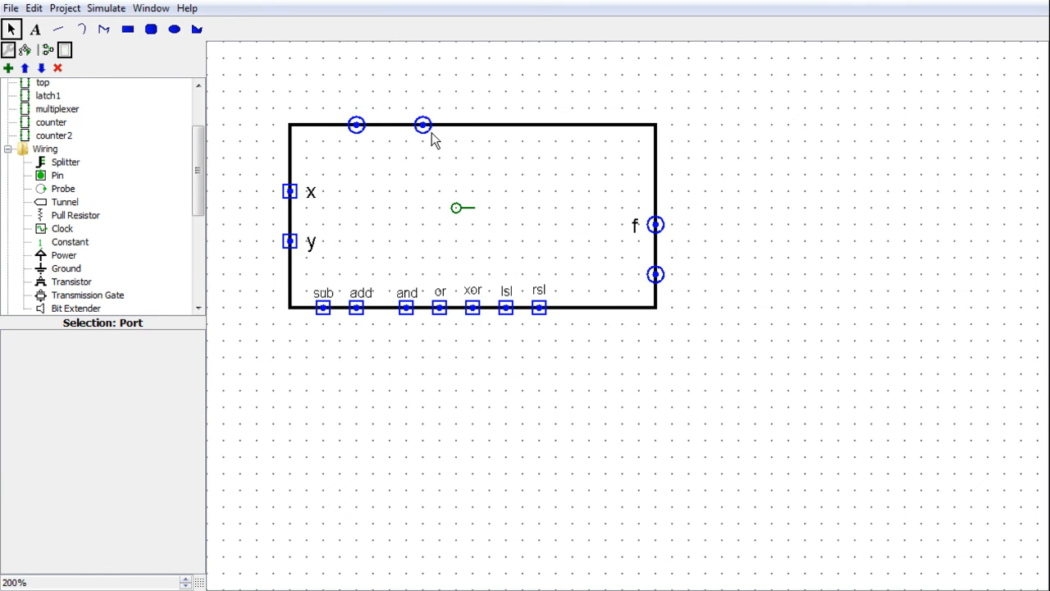
click(661, 279)
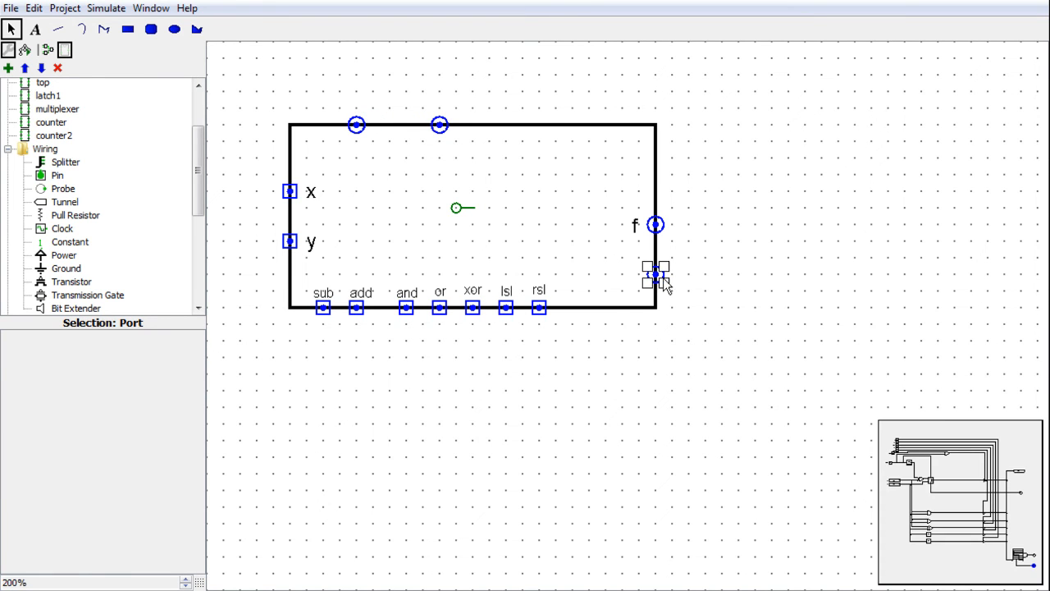
drag(663, 275, 669, 270)
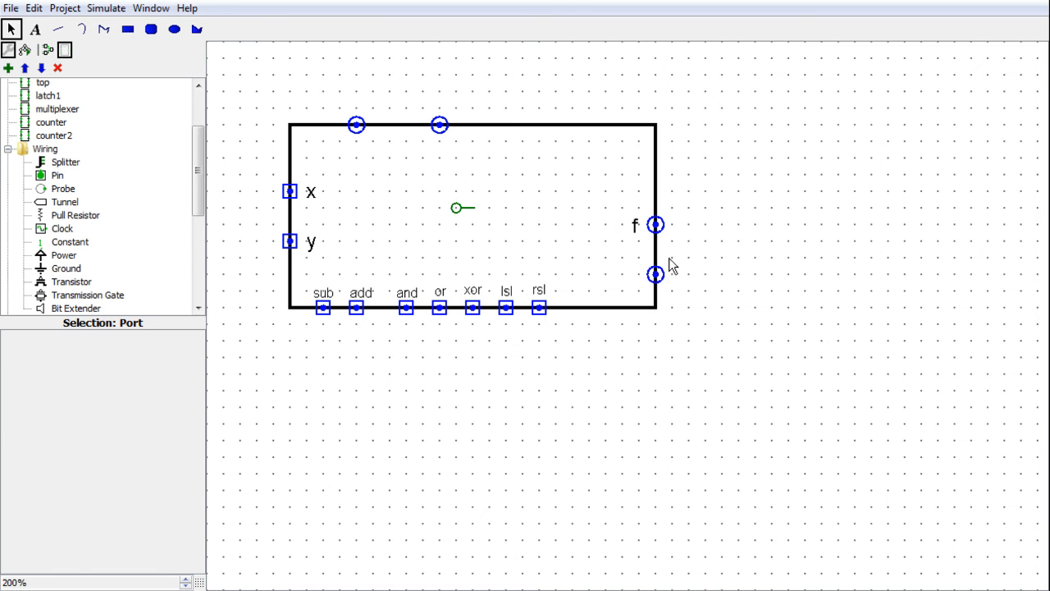
drag(510, 113, 510, 113)
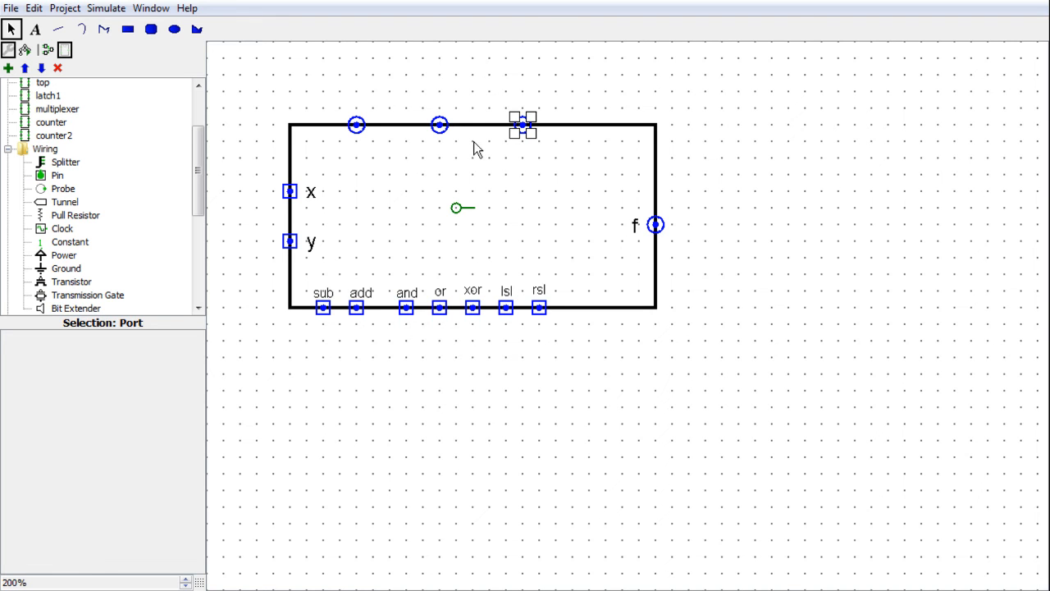
- Label the three ports on the block's top edge z, c and s from left to right
click(36, 37)
click(357, 149)
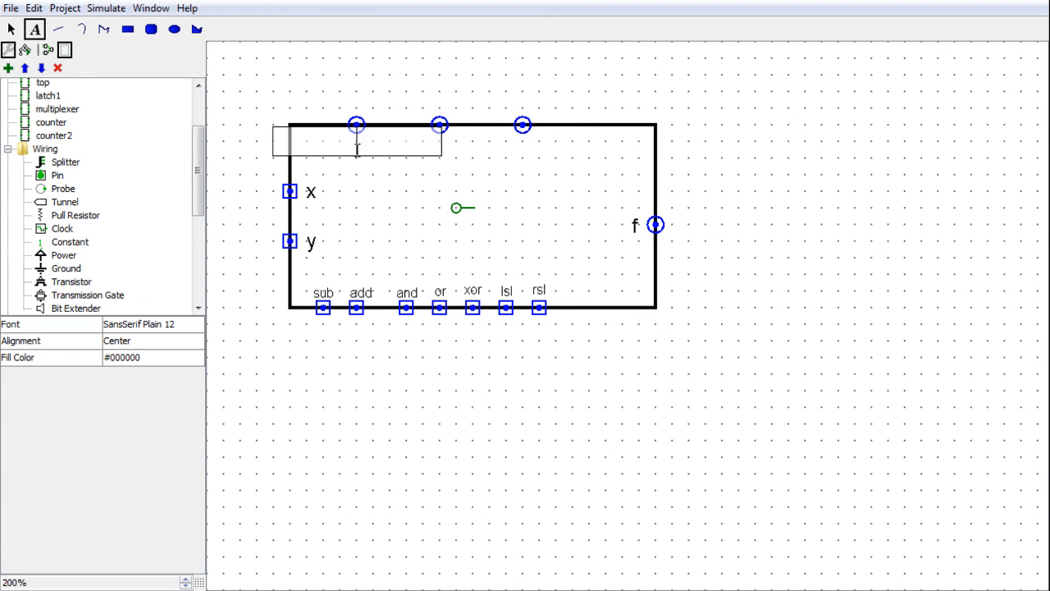
text(z)
click(485, 164)
click(457, 225)
click(439, 149)
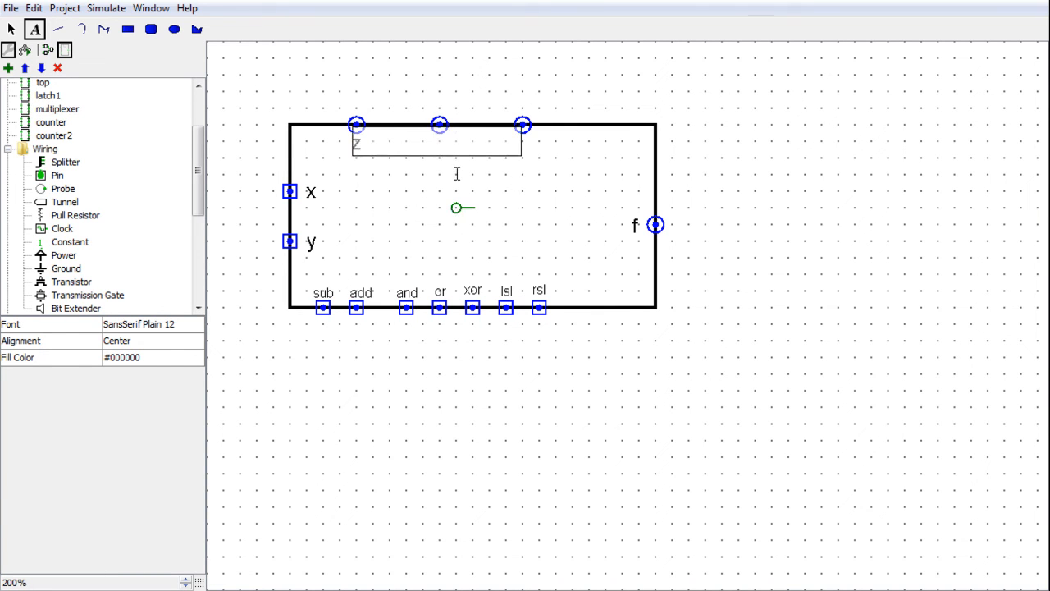
text(c)
click(538, 191)
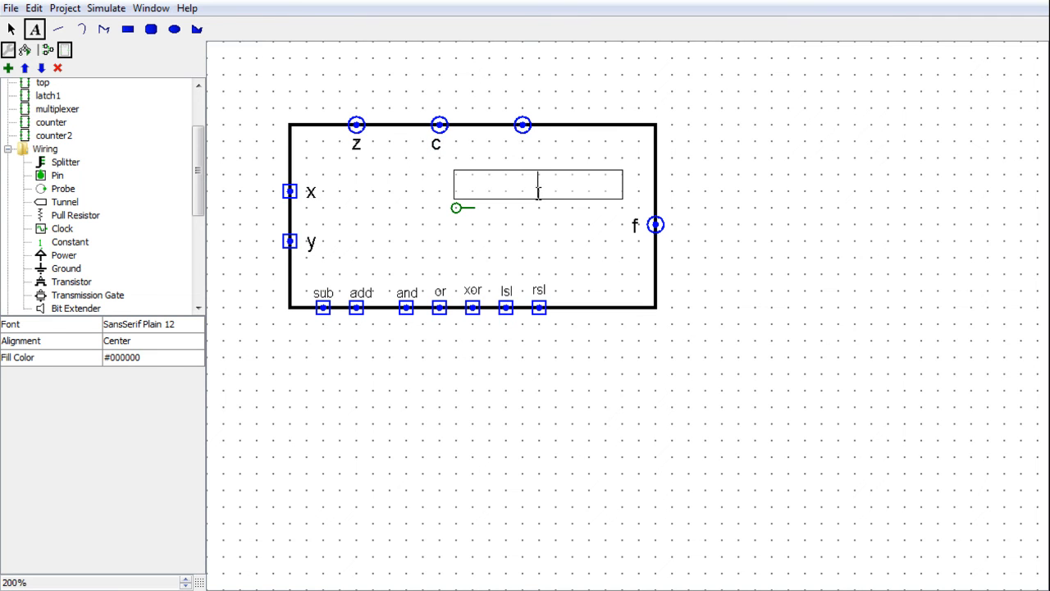
click(521, 145)
click(532, 184)
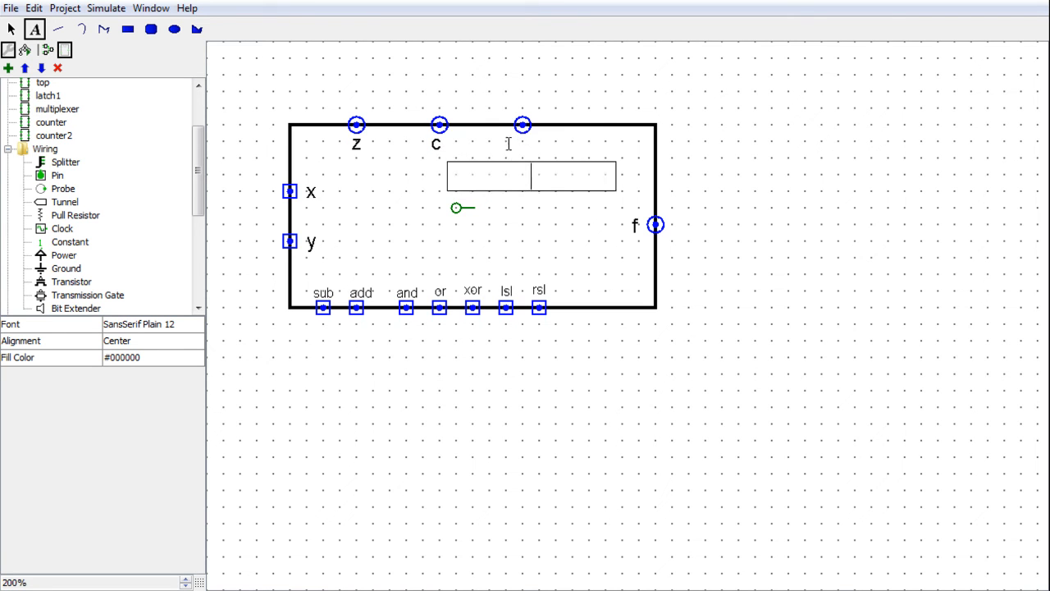
click(518, 147)
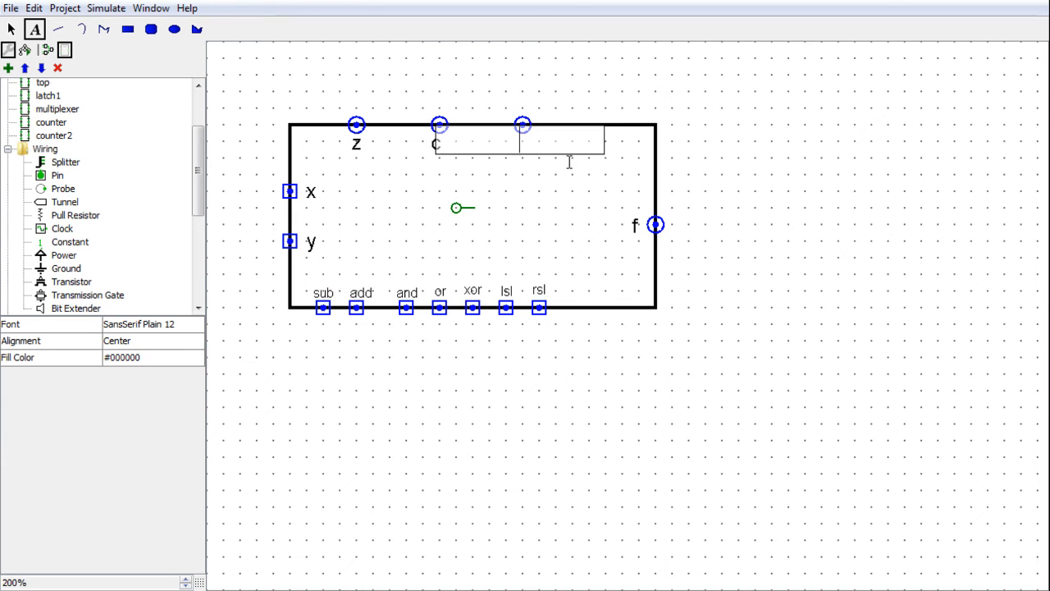
text(s)
click(562, 199)
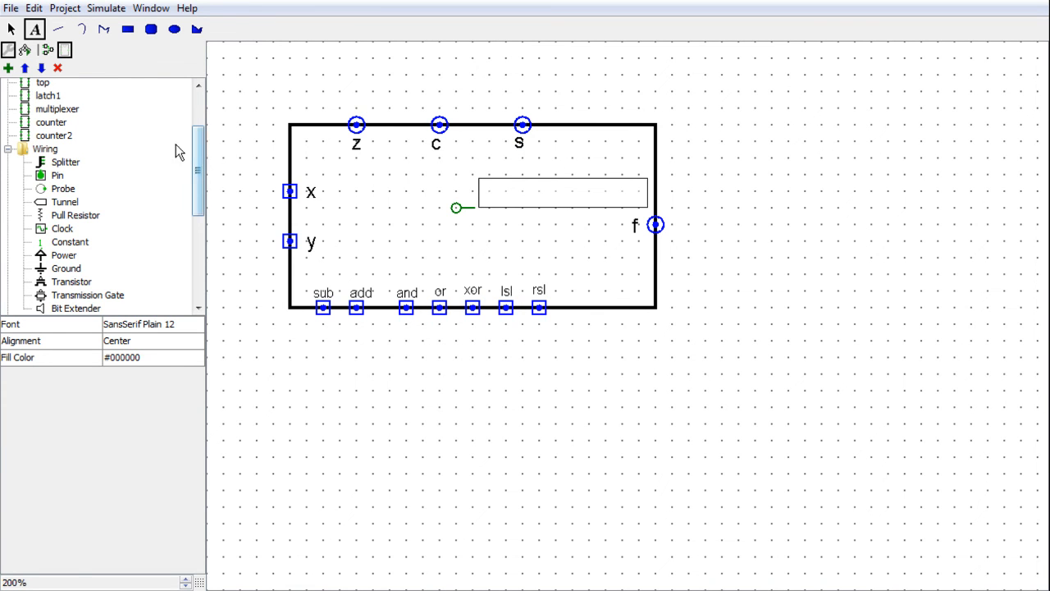
- Open the top circuit at the ALU block and its decoder
scroll(187, 171, up, 2)
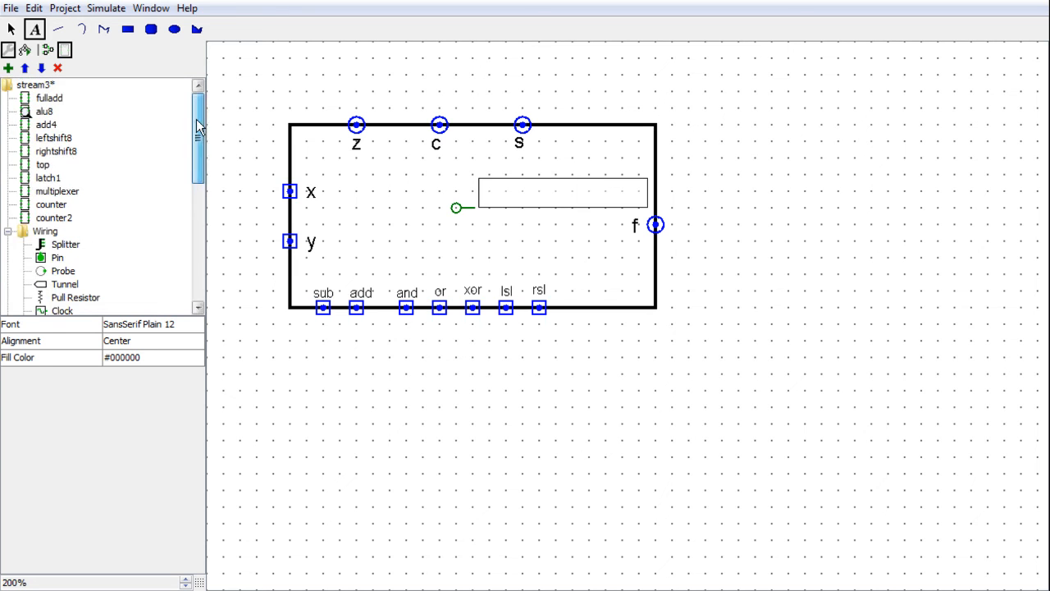
click(42, 166)
double_click(43, 167)
drag(1040, 205, 1040, 361)
drag(545, 582, 740, 583)
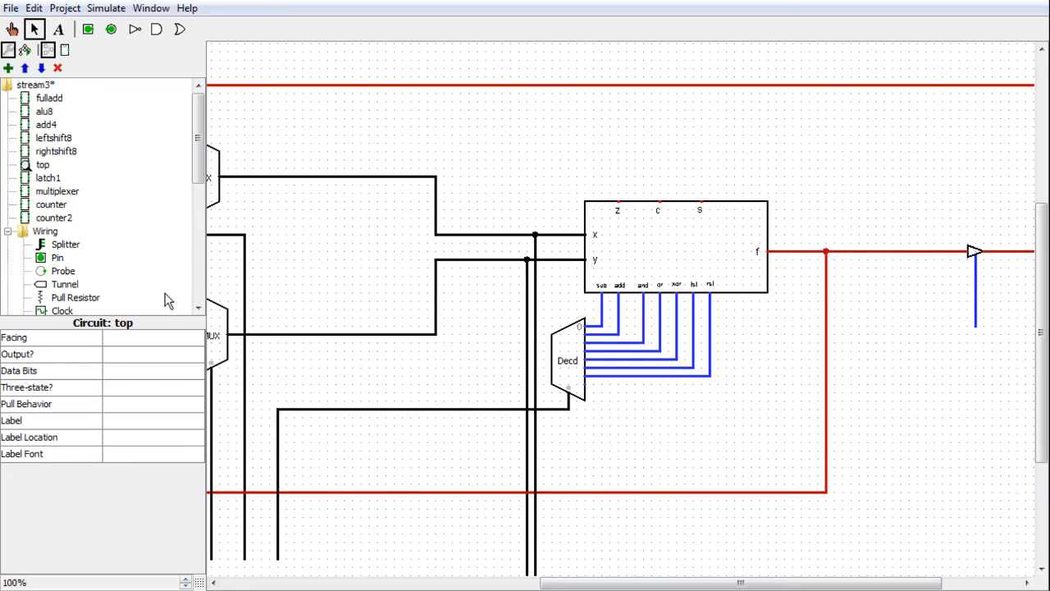
drag(195, 164, 118, 206)
click(7, 110)
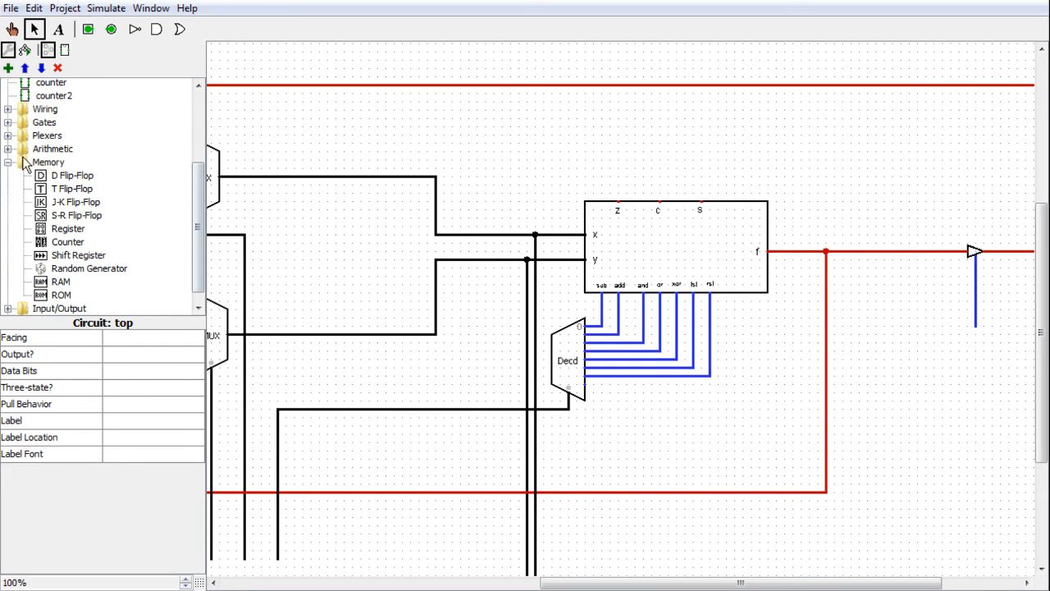
click(69, 175)
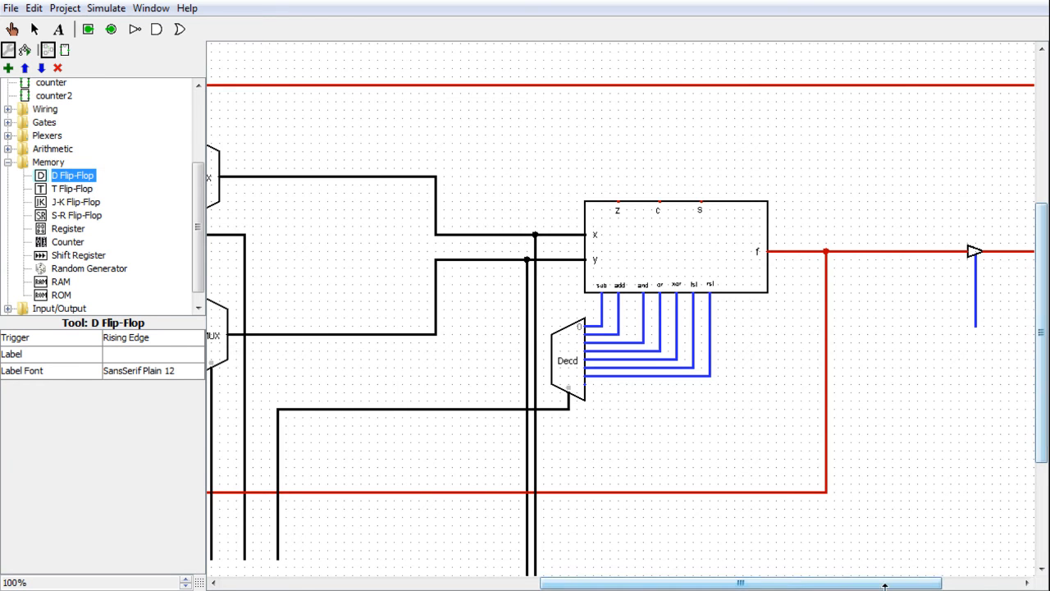
click(973, 581)
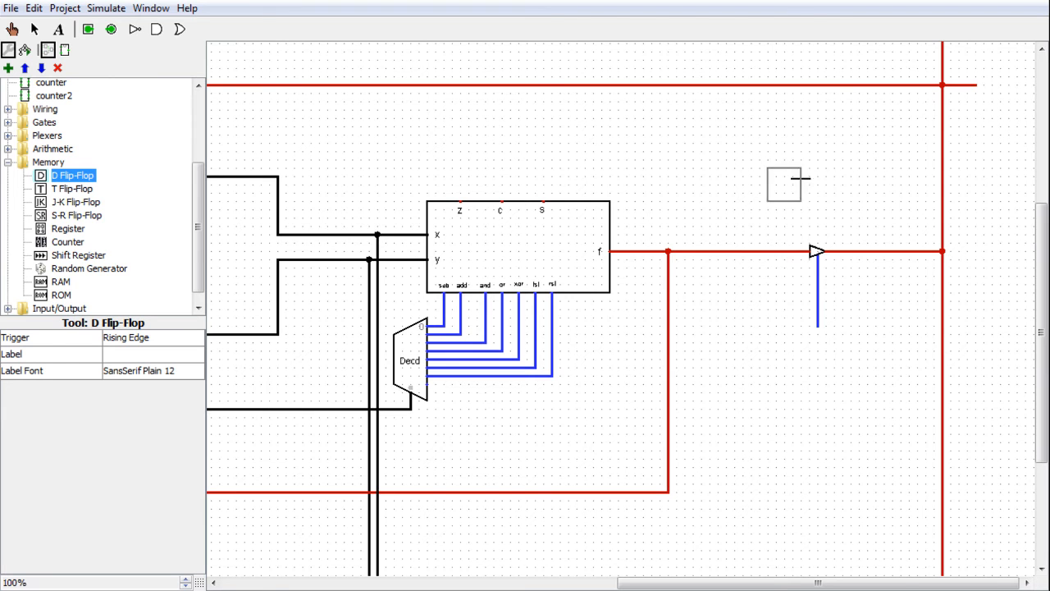
drag(1045, 388, 1044, 281)
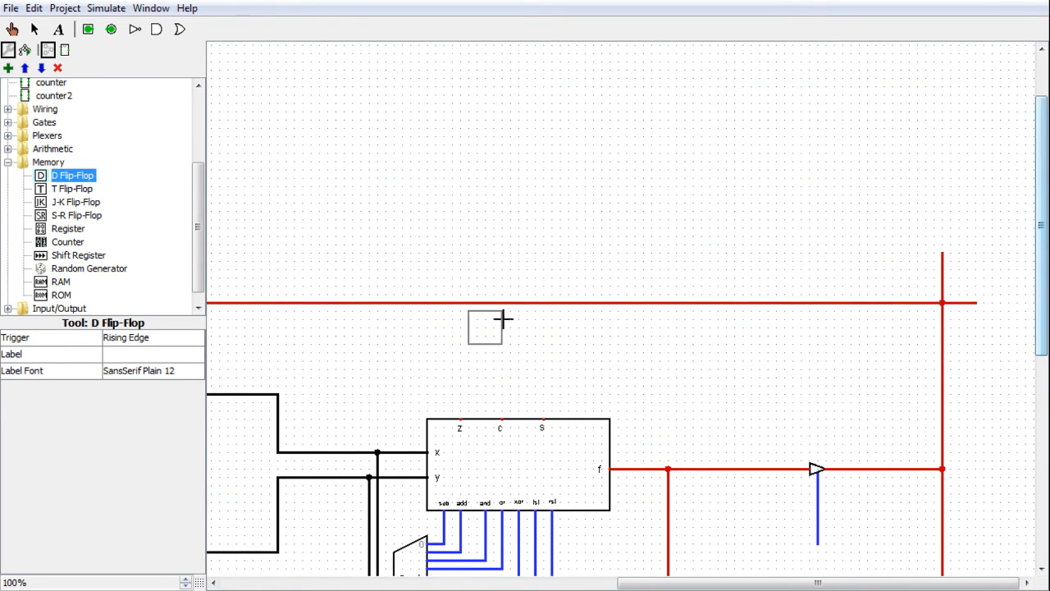
drag(721, 582, 584, 582)
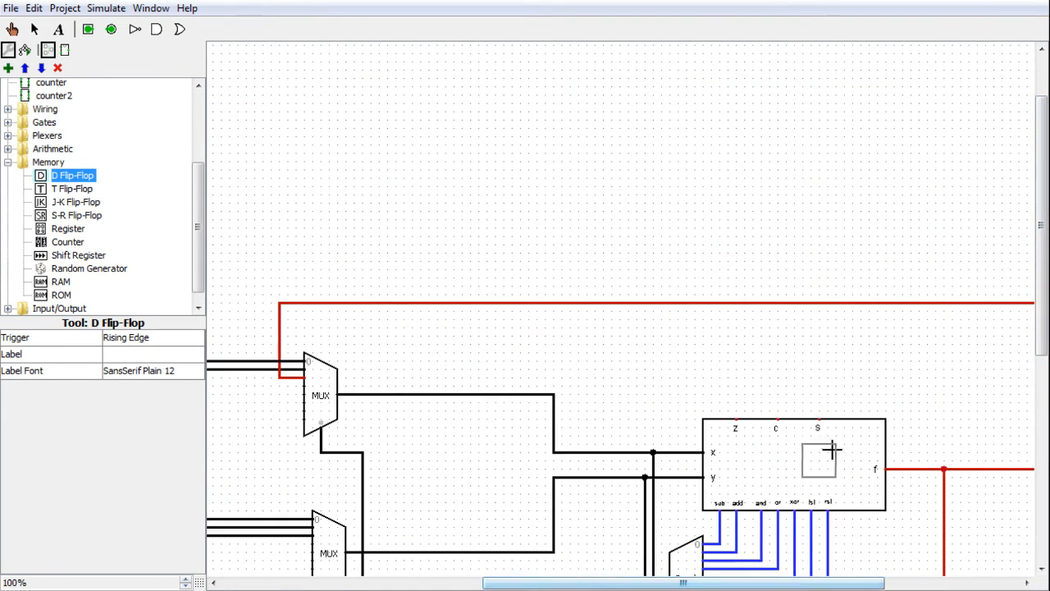
- Raise the long horizontal bus wire above the ALU, delete its leftover end segments and reconnect it to the vertical output bus
click(34, 28)
click(845, 302)
drag(847, 302, 858, 232)
drag(837, 585, 967, 585)
click(1004, 326)
drag(1004, 326, 900, 201)
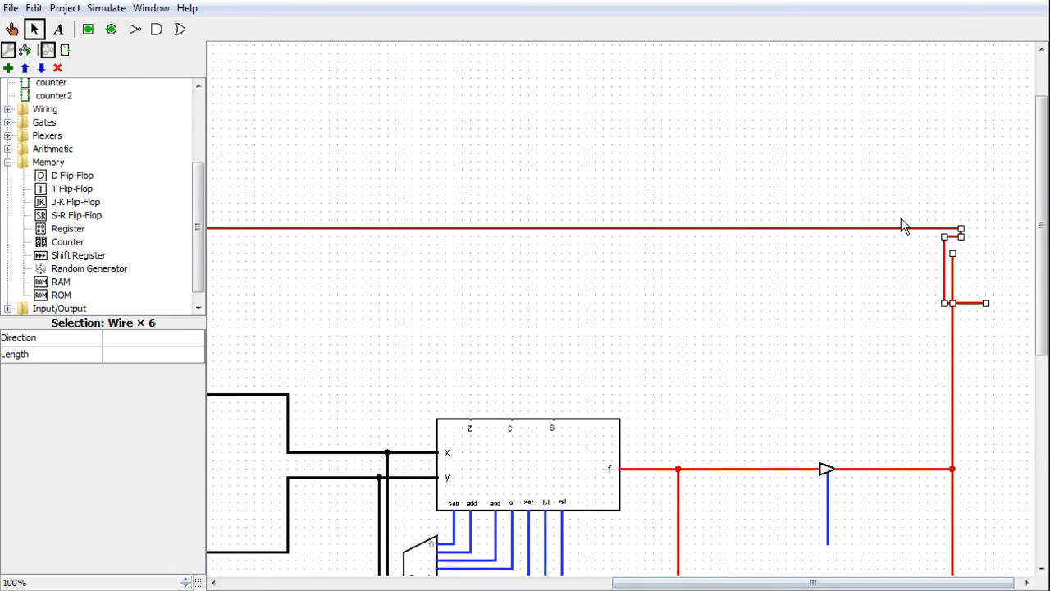
key(Delete)
drag(969, 301, 967, 229)
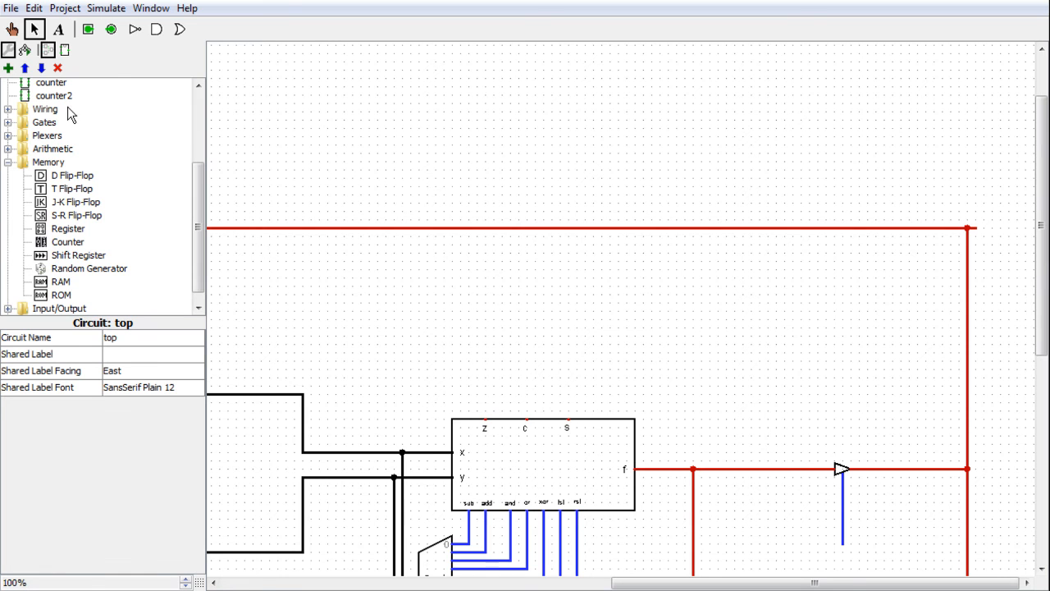
click(66, 53)
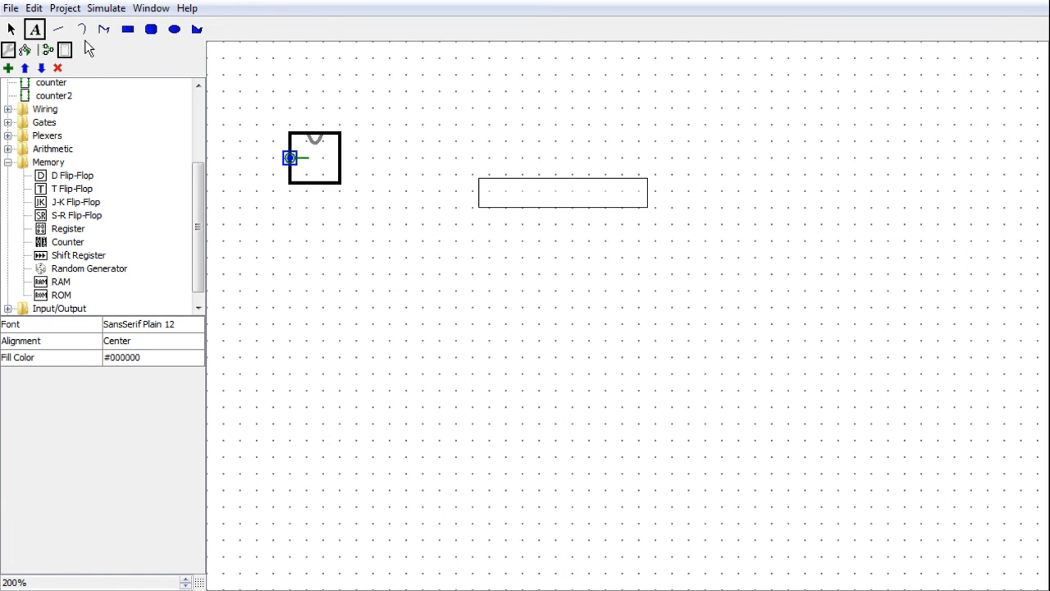
click(48, 51)
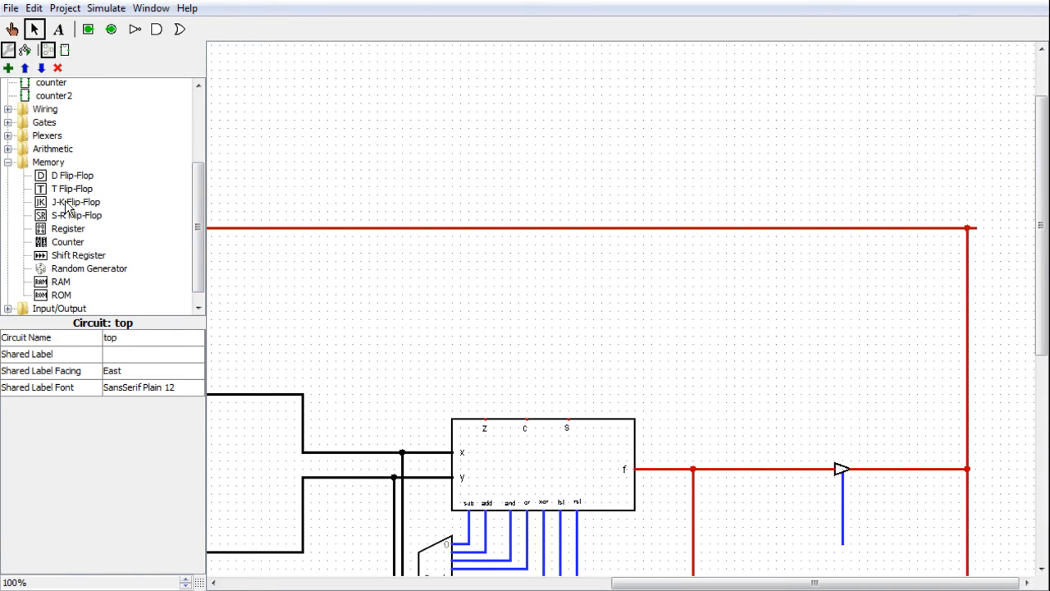
click(58, 231)
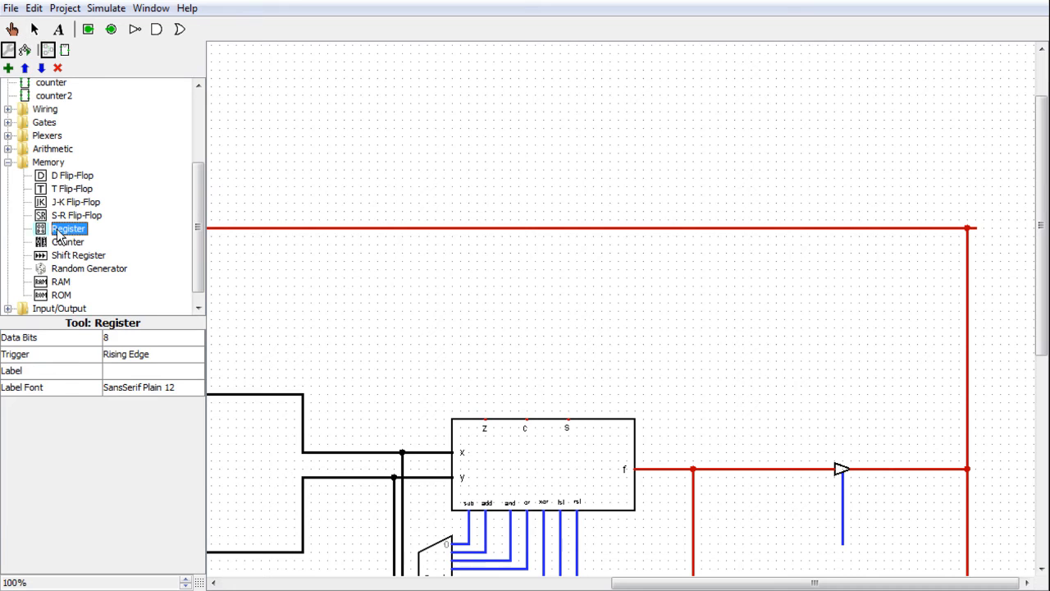
click(54, 242)
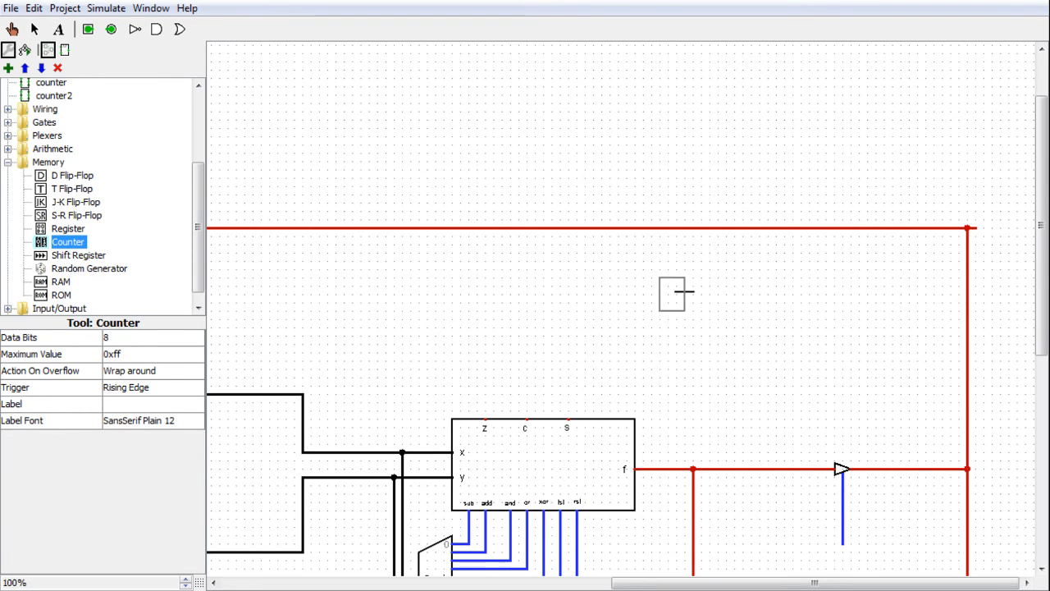
click(736, 279)
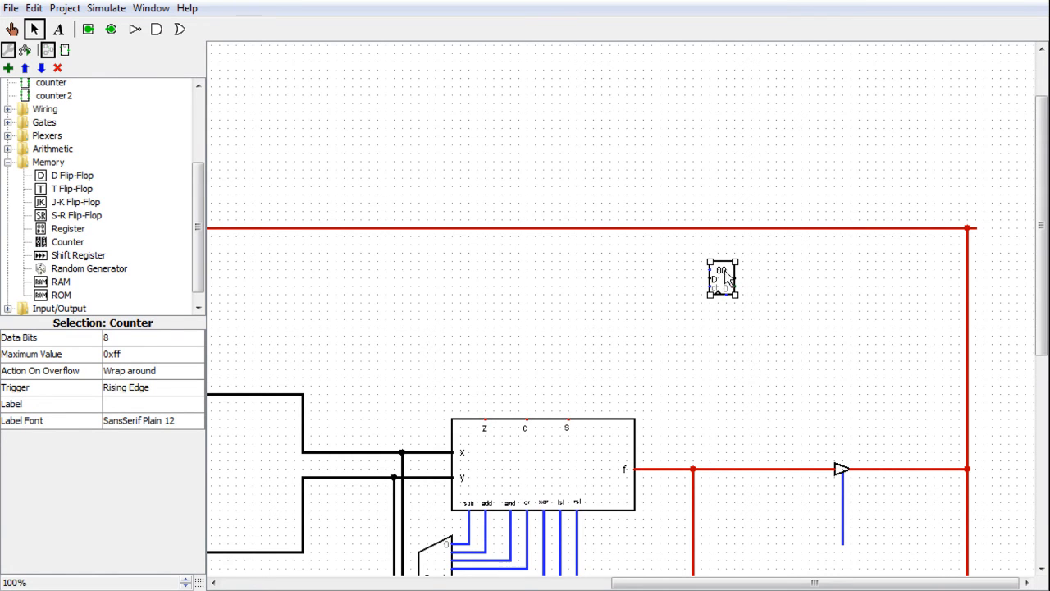
key(Delete)
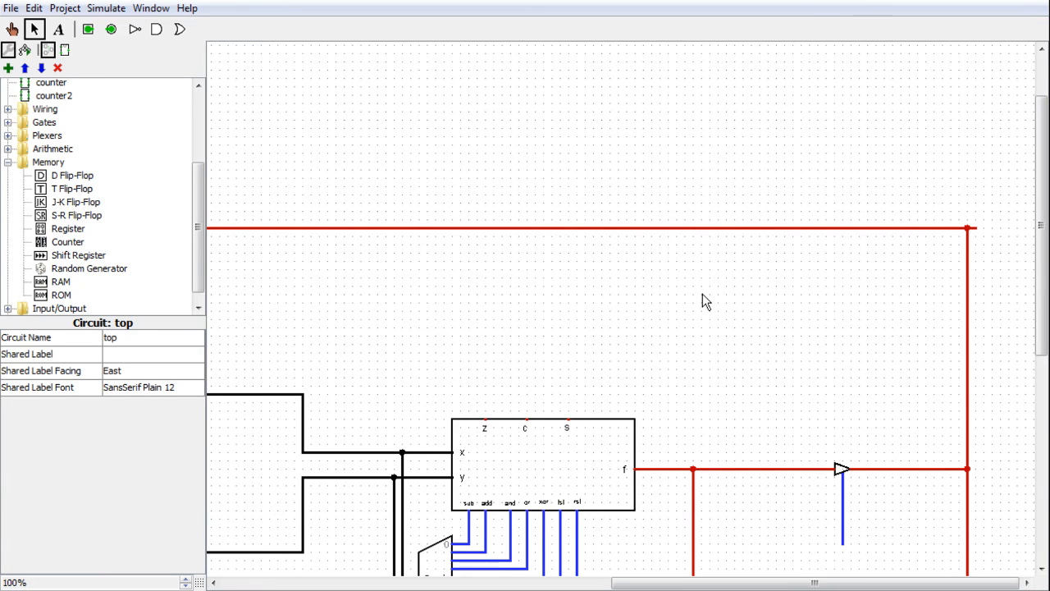
- Place three rising-edge D flip-flops in a descending diagonal between the raised bus wire and the tri-state buffer
drag(195, 247, 193, 258)
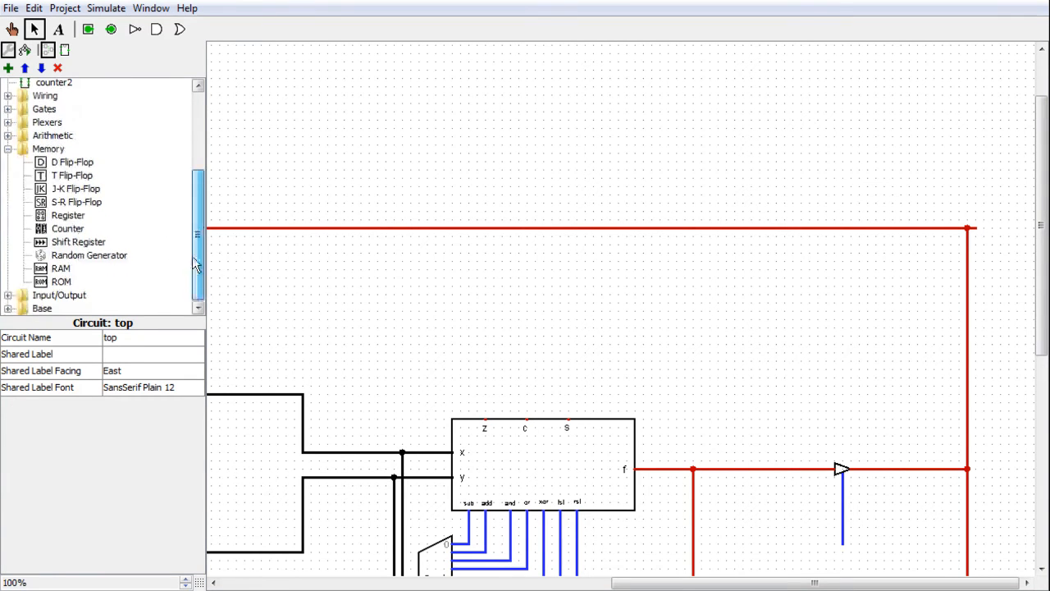
click(43, 164)
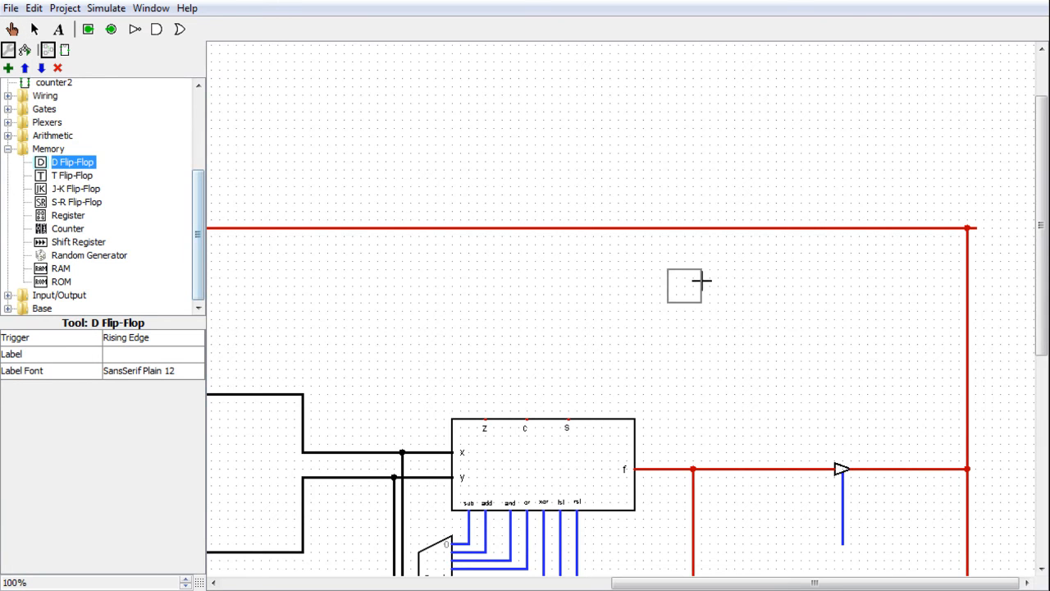
click(676, 271)
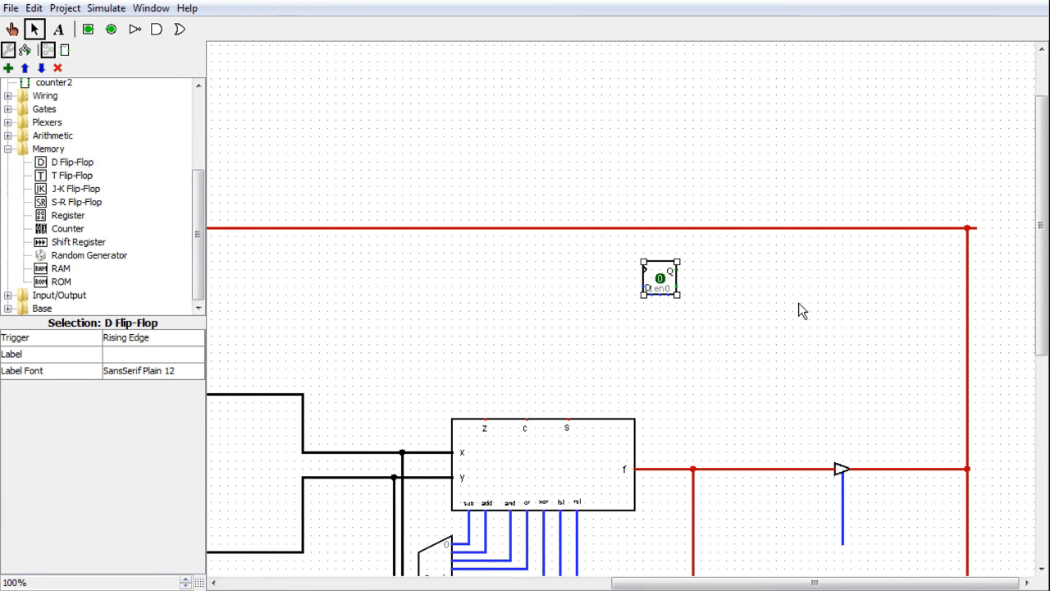
drag(673, 288, 812, 381)
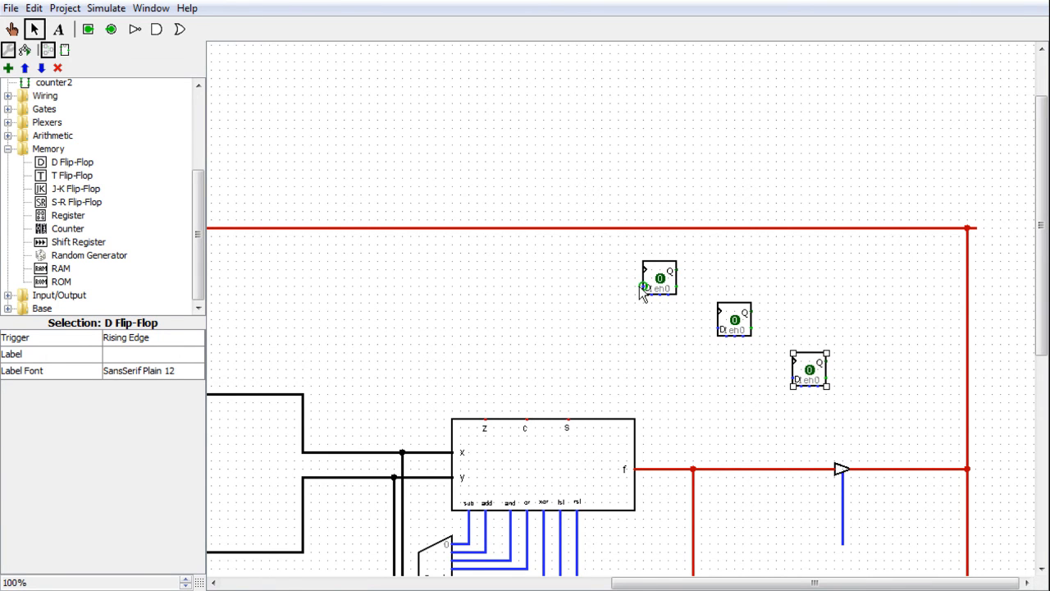
- Wire the D inputs of the upper, middle and lower flip-flops to the ALU's z, c and s outputs respectively
drag(644, 287, 484, 419)
drag(718, 330, 526, 425)
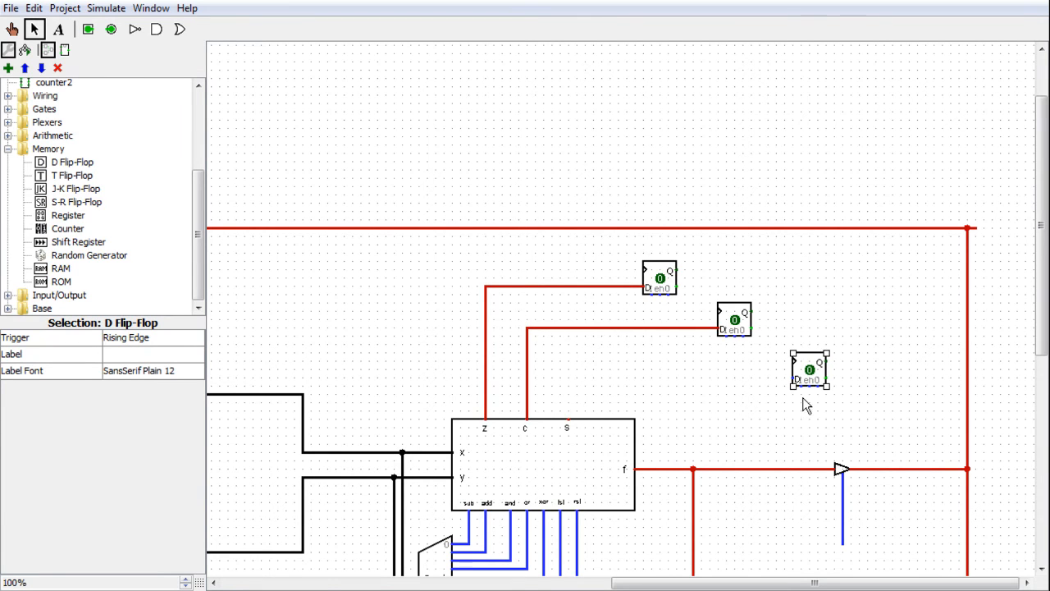
drag(792, 378, 568, 425)
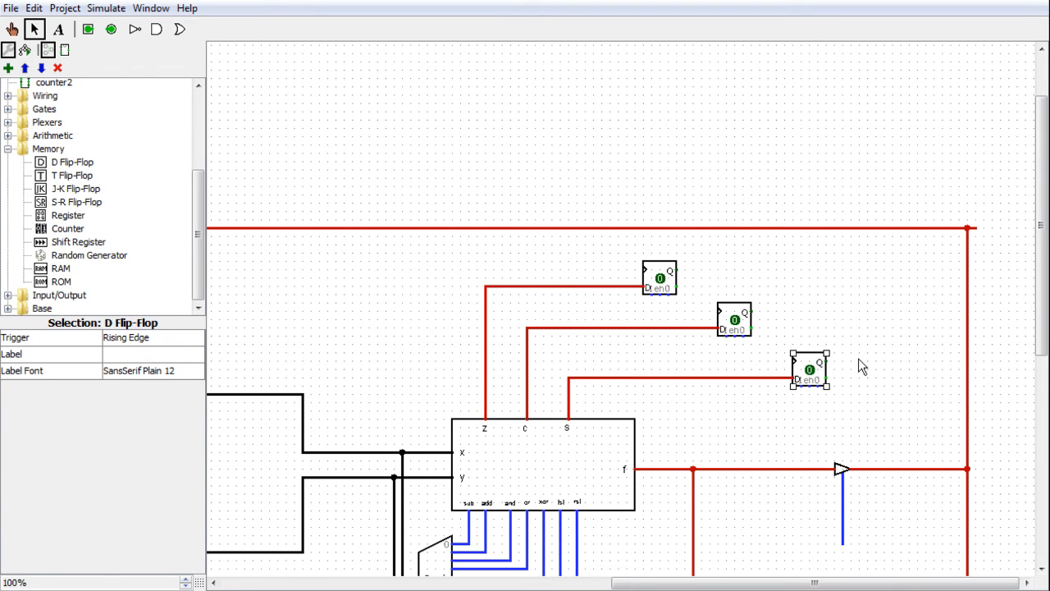
- Join the clock inputs of all three flip-flops to one shared wire that runs up past the bus and ends to the left
drag(794, 361, 601, 160)
drag(721, 312, 602, 311)
drag(644, 272, 601, 270)
drag(603, 162, 446, 162)
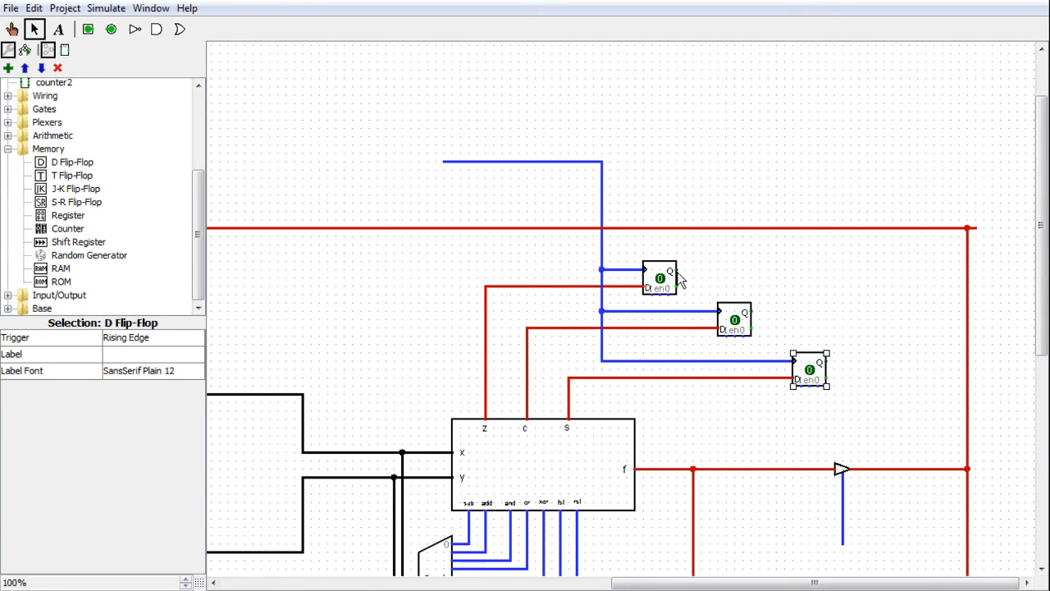
- Wire the enable inputs of the three flag flip-flops down to three adjacent ends beside the middle flip-flop's vertical enable wire
mouse_move(660, 293)
mouse_down()
mouse_move(678, 405)
mouse_move(710, 410)
mouse_up()
mouse_move(734, 335)
mouse_down()
mouse_move(731, 399)
mouse_move(708, 413)
mouse_move(735, 397)
mouse_up()
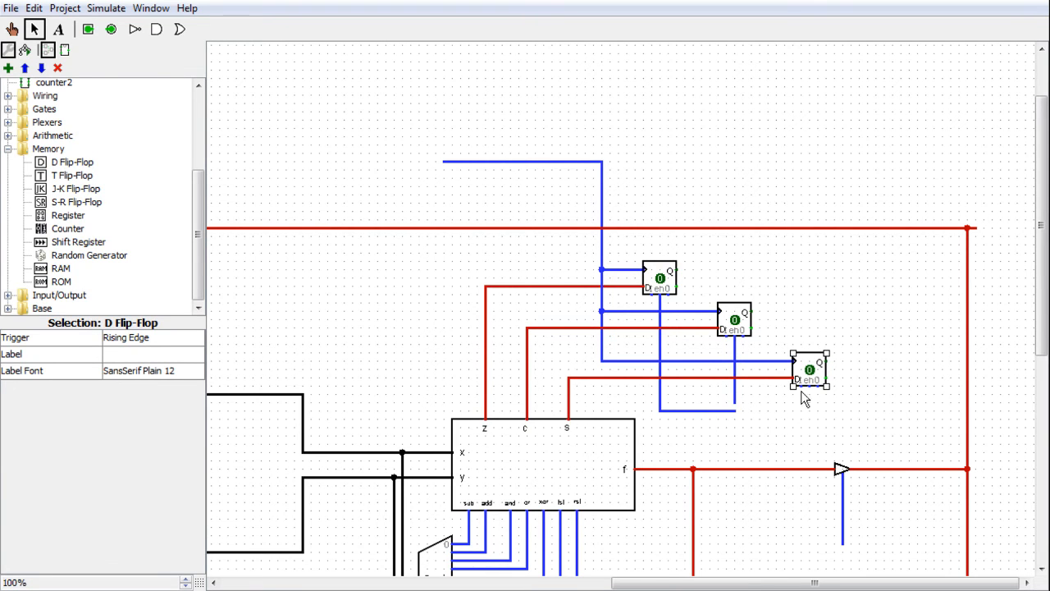
drag(733, 411, 723, 411)
mouse_move(802, 387)
mouse_down()
mouse_move(804, 405)
mouse_move(742, 411)
mouse_up()
click(752, 408)
click(764, 409)
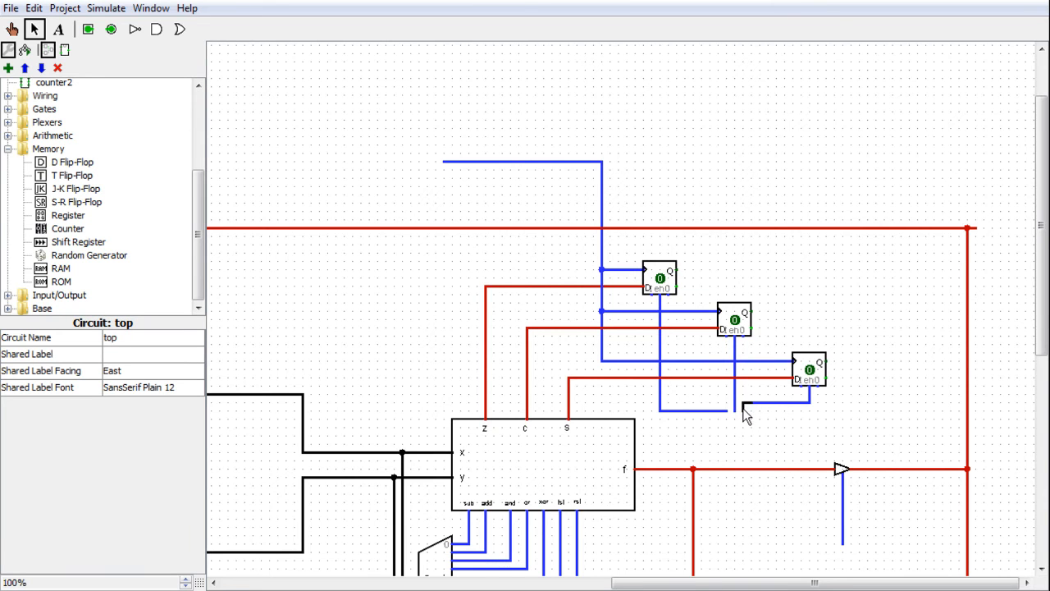
- Join the three flag enable wires with a north-facing, 3-bit splitter of fan-out 3 and extend its combined wire downward
click(7, 149)
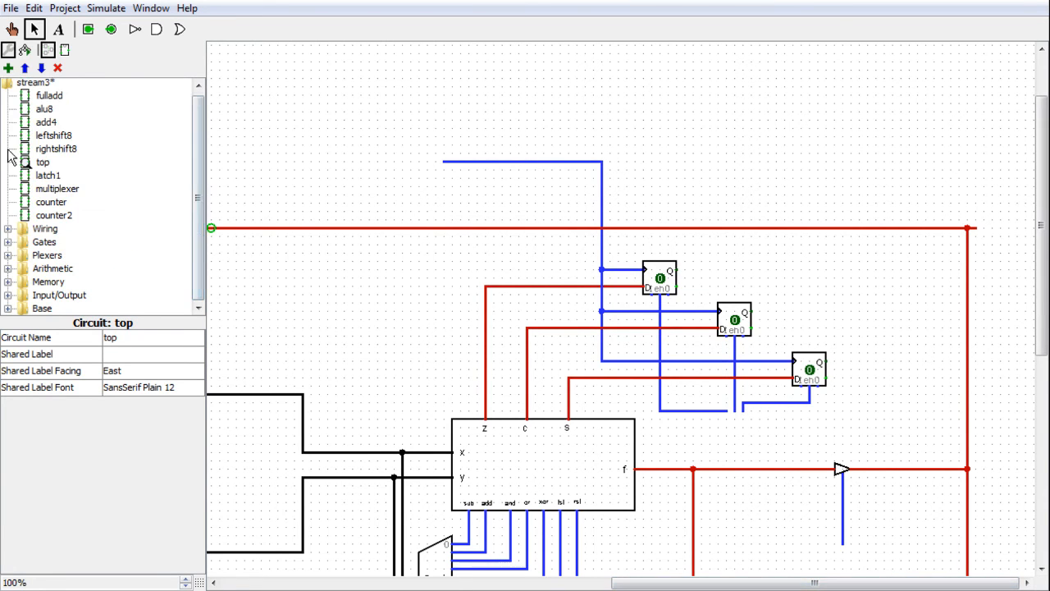
click(8, 230)
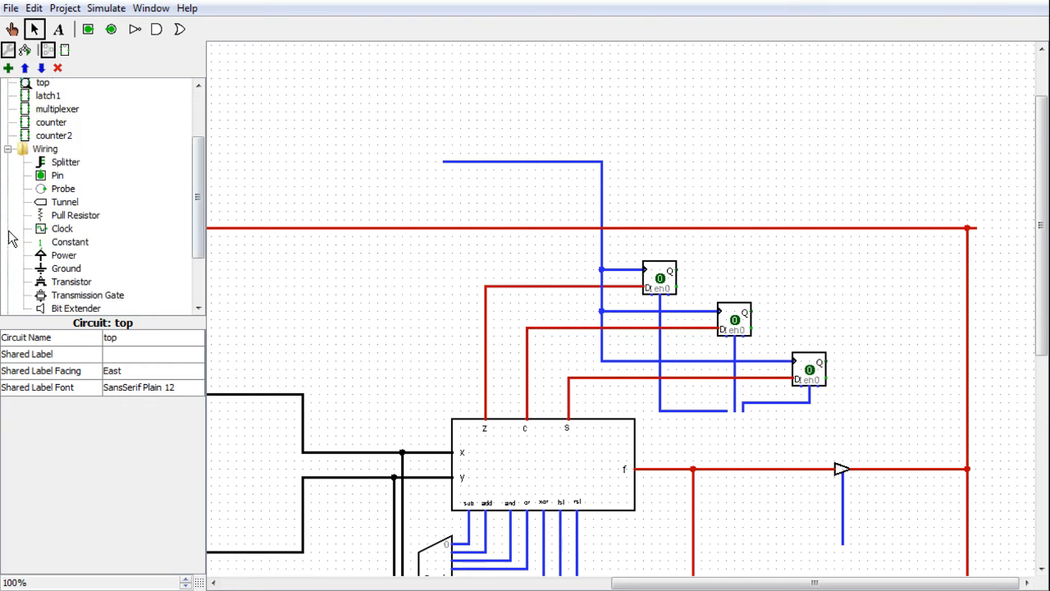
click(69, 161)
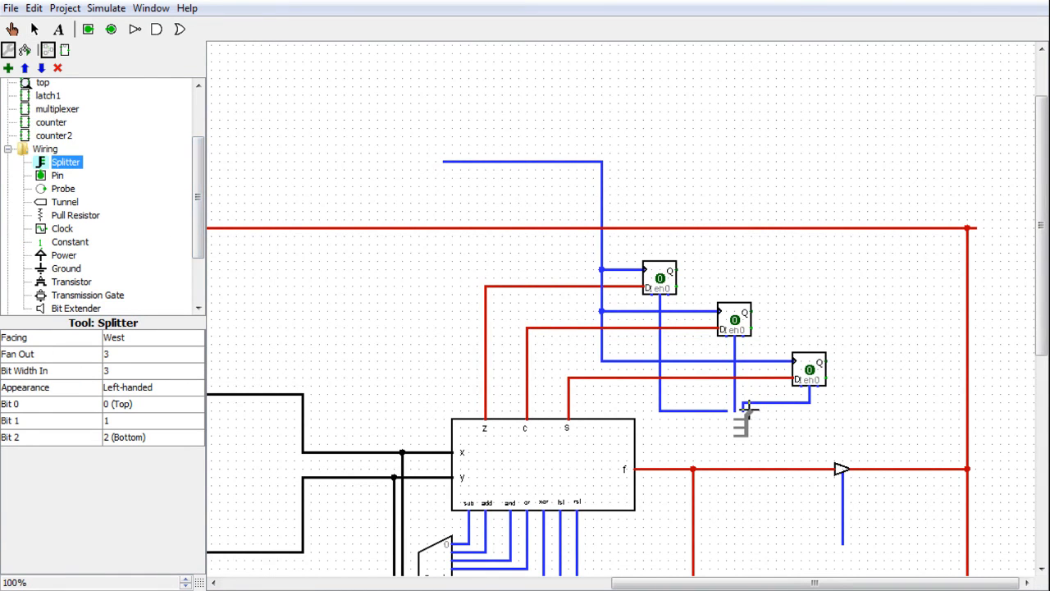
key(Up)
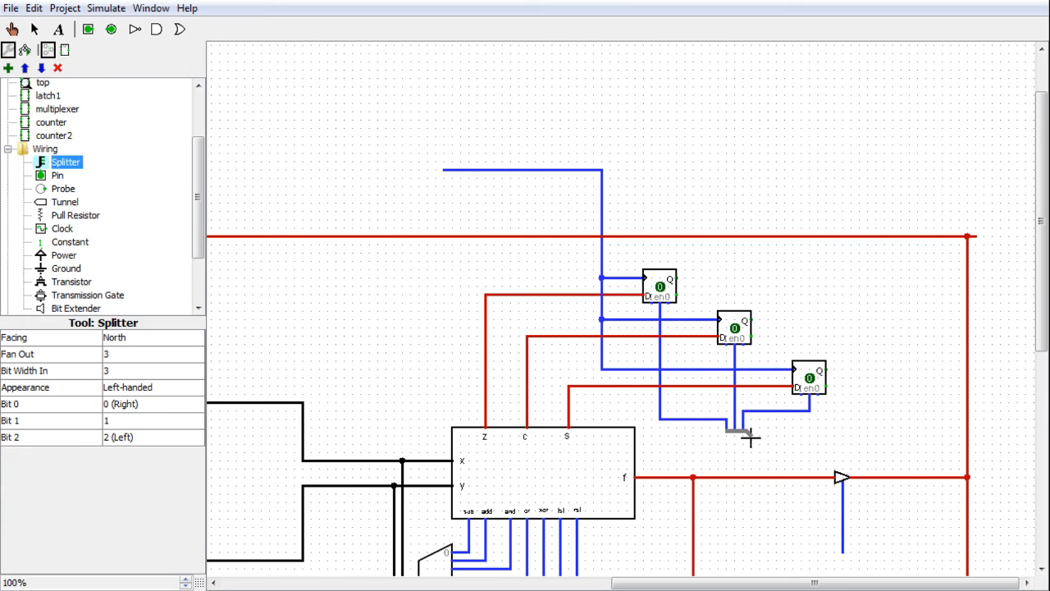
click(750, 439)
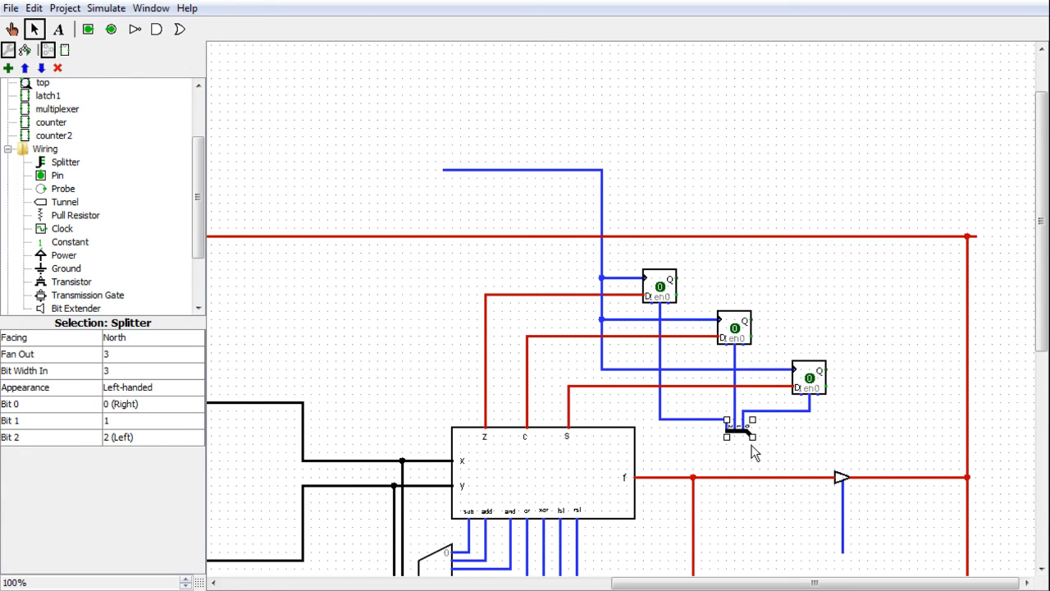
click(776, 458)
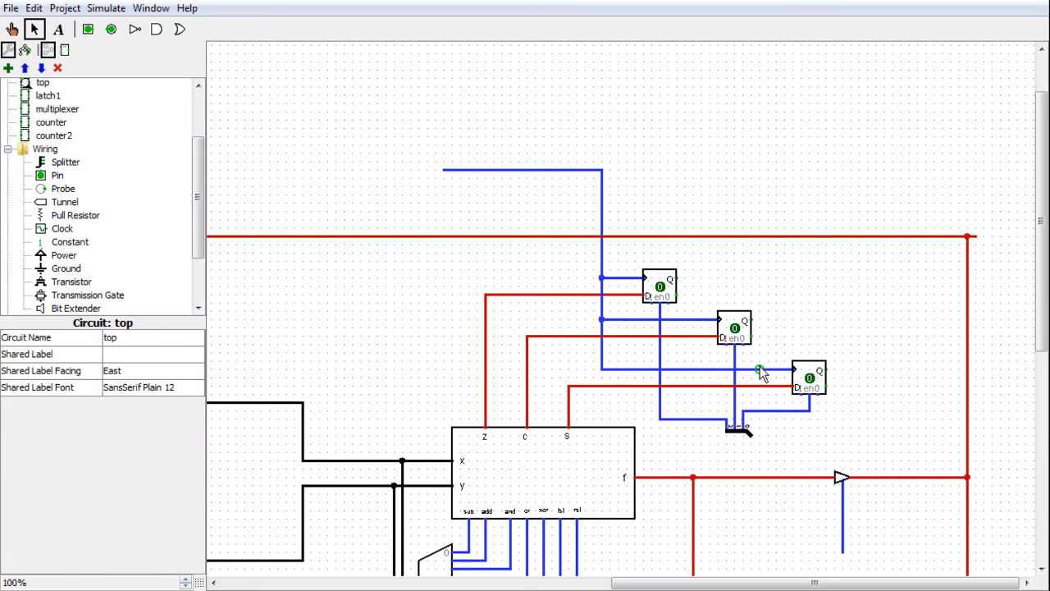
drag(750, 435, 749, 504)
- Delete the unconnected 8-bit input pin to the left of the two registers
drag(847, 582, 782, 582)
drag(1042, 313, 1043, 513)
drag(857, 584, 687, 584)
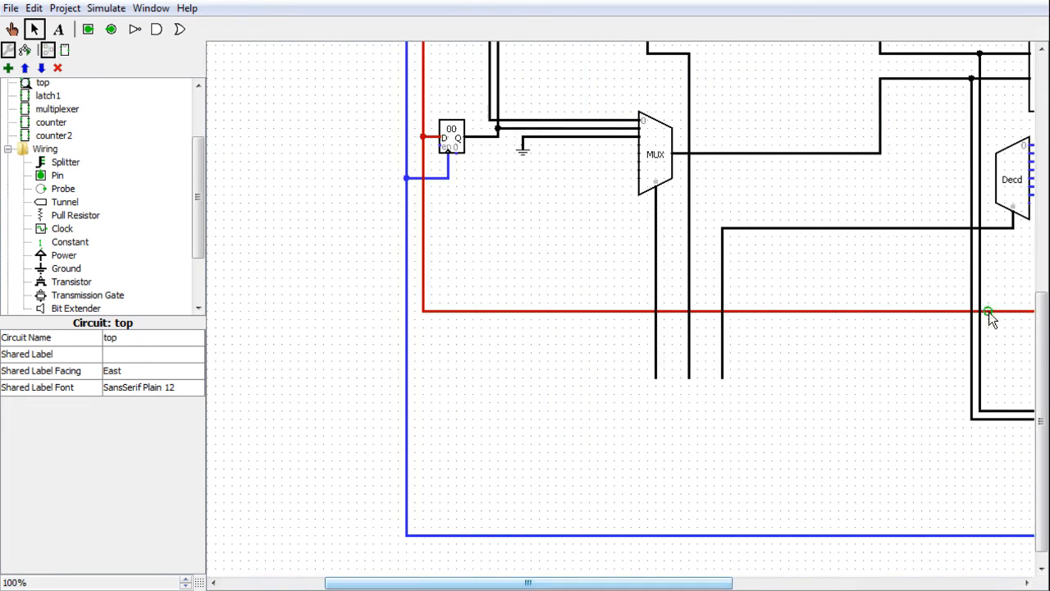
drag(1043, 356, 1042, 242)
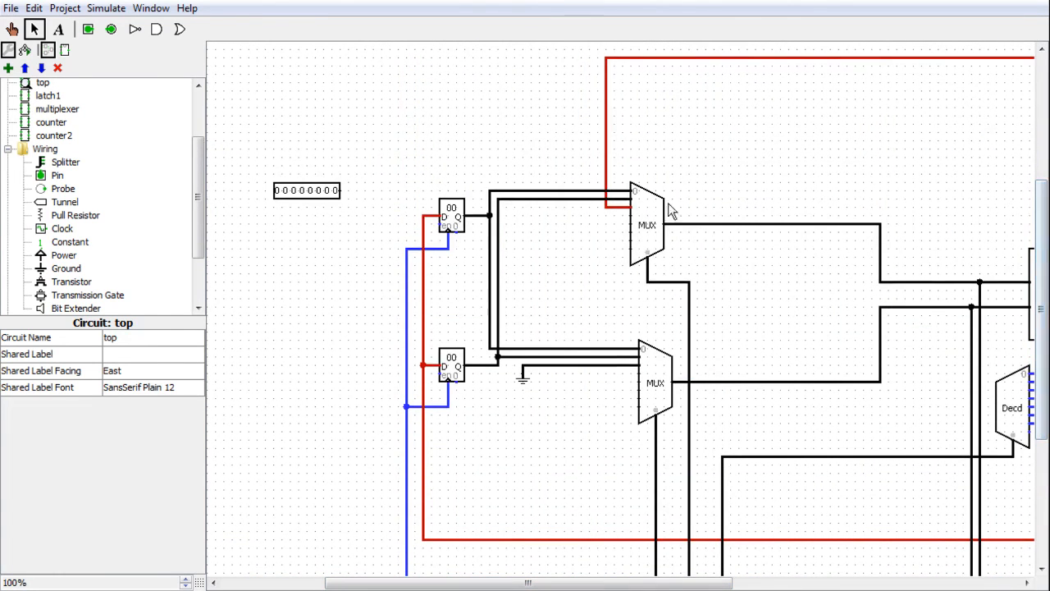
drag(668, 586, 645, 586)
click(351, 196)
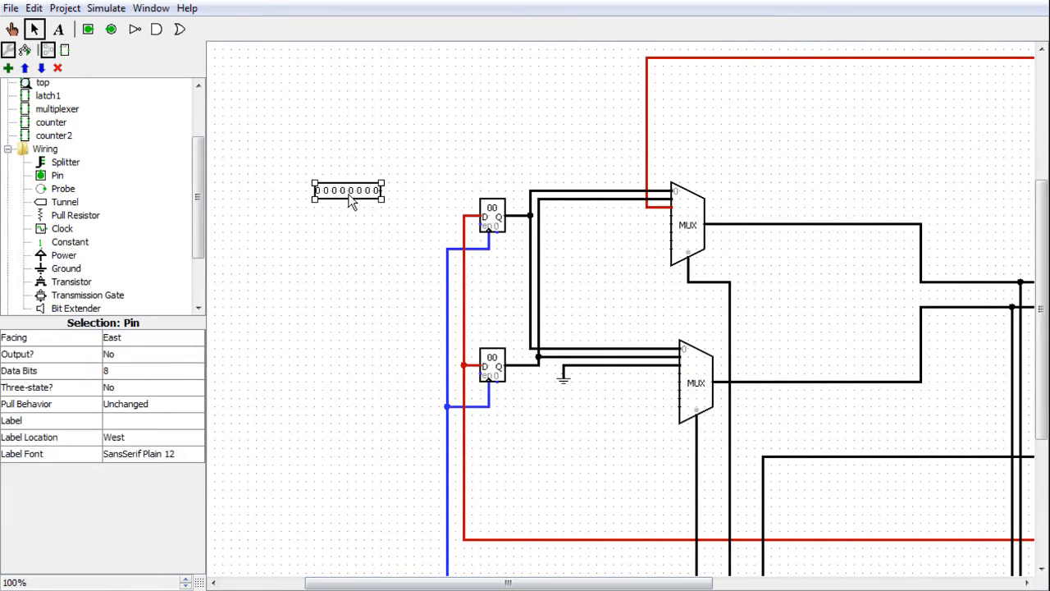
key(Delete)
- Run the select line of the RAM address multiplexer left under the counter, ending below the loose end of the ALU decoder's select wire
drag(537, 583, 667, 587)
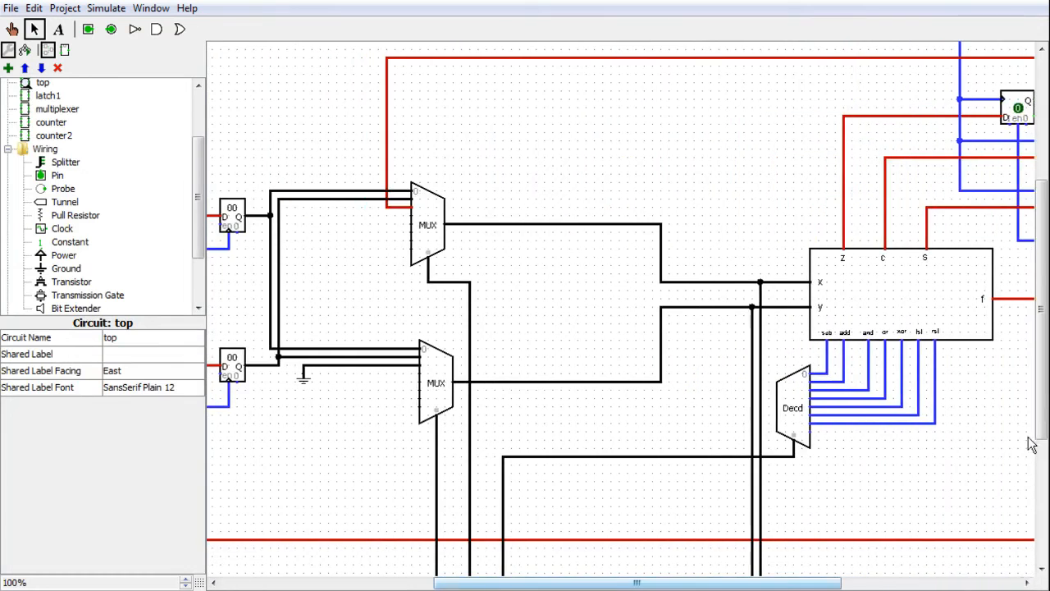
drag(1041, 363, 1041, 486)
drag(800, 584, 660, 584)
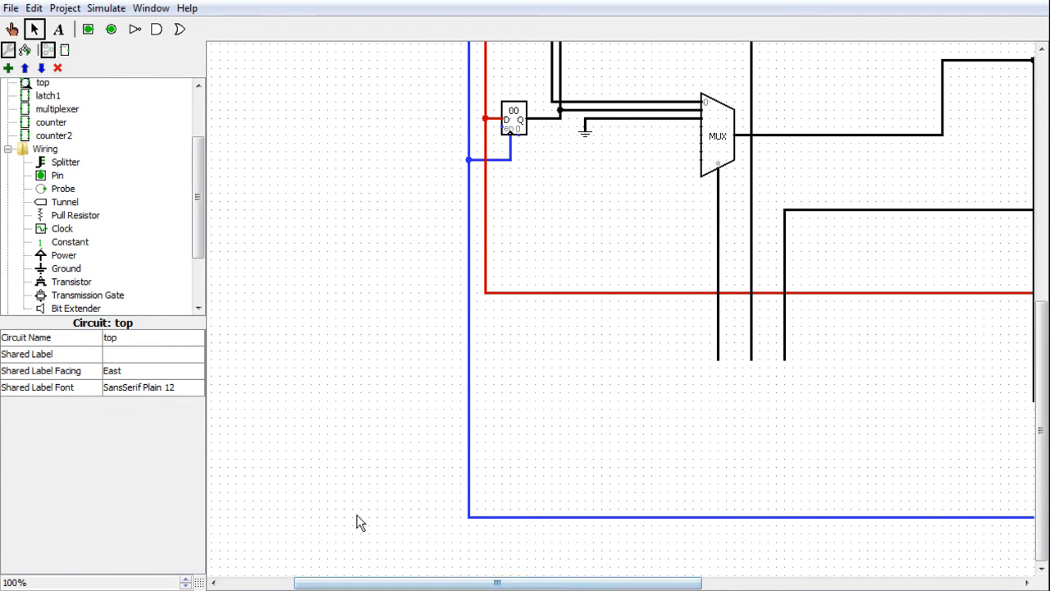
drag(521, 584, 809, 585)
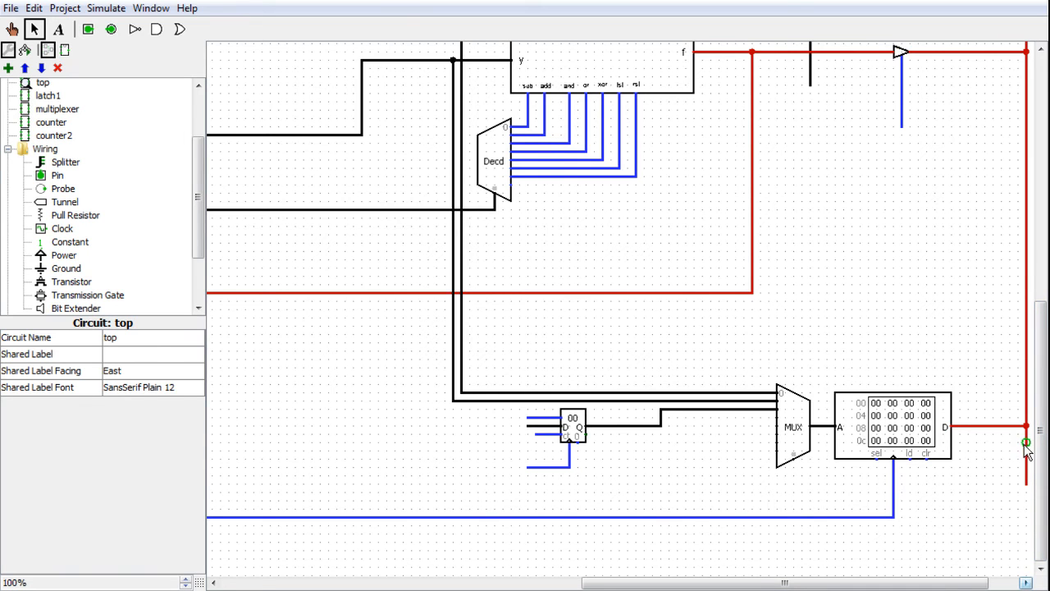
drag(964, 585, 993, 583)
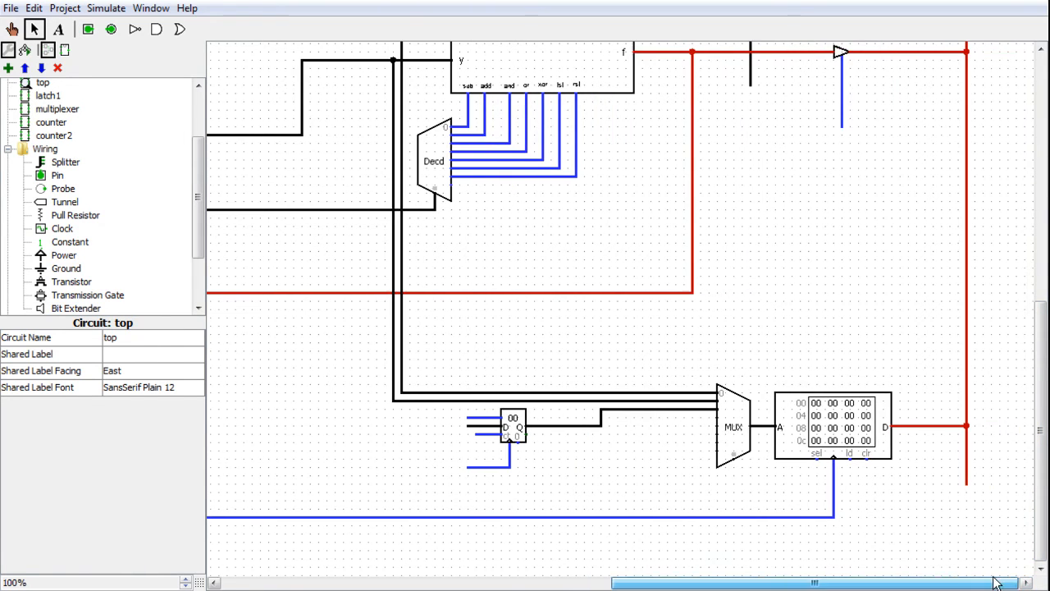
drag(883, 584, 783, 584)
drag(670, 586, 501, 586)
mouse_move(1031, 462)
mouse_down()
mouse_move(1030, 341)
mouse_move(1020, 475)
mouse_up()
drag(1038, 437, 1045, 443)
drag(649, 584, 828, 584)
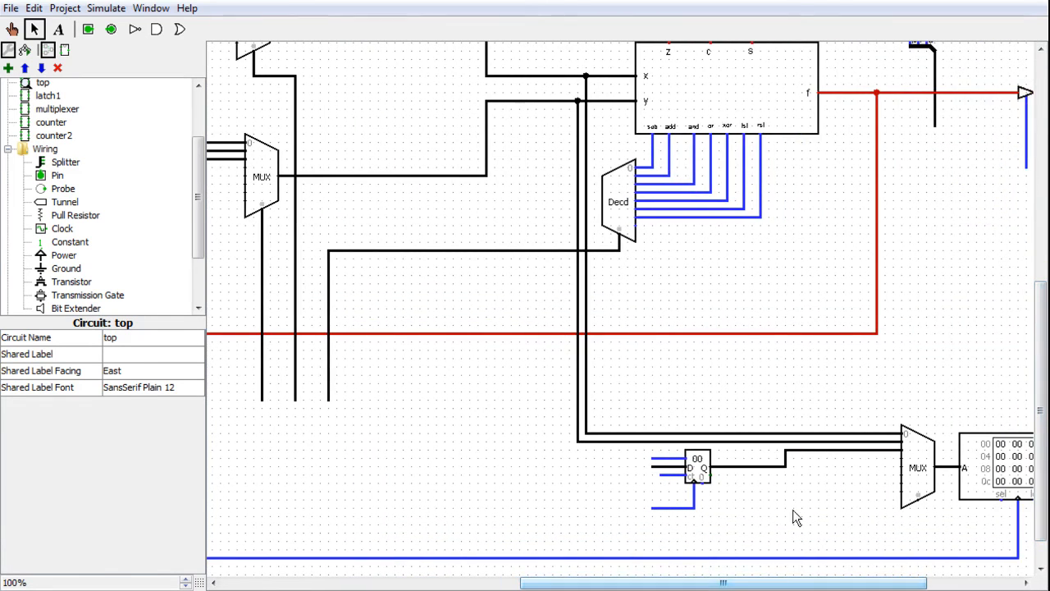
drag(884, 530, 506, 527)
drag(442, 525, 332, 523)
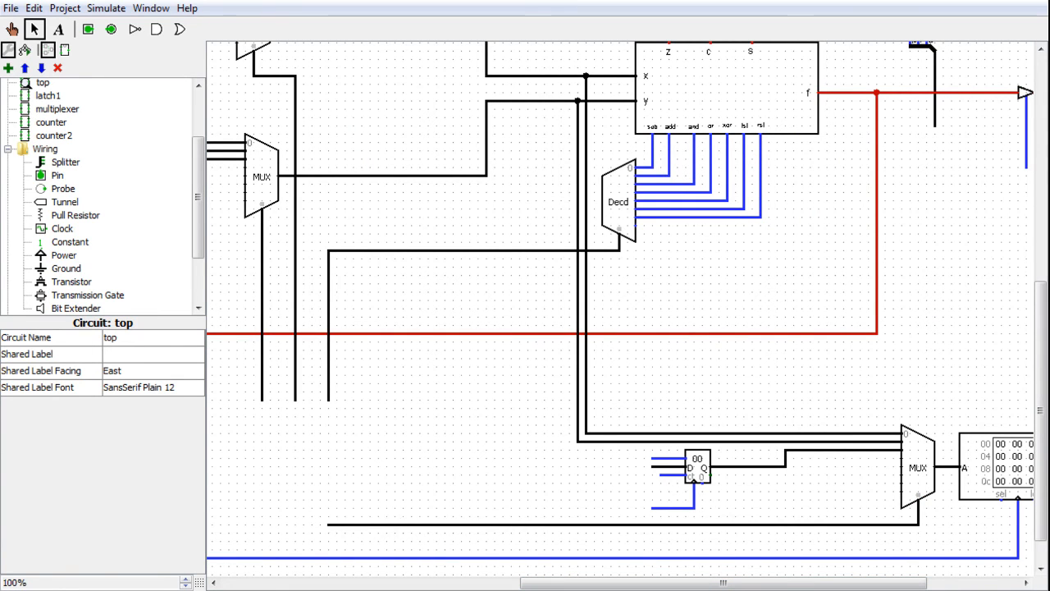
- Bend the select lines of both operand multiplexers and the ALU decoder leftward into three closely stacked parallel ends
drag(629, 583, 468, 583)
mouse_move(584, 399)
mouse_down()
mouse_move(584, 354)
mouse_move(561, 341)
mouse_up()
mouse_move(619, 400)
mouse_down()
mouse_move(612, 352)
mouse_move(597, 353)
mouse_move(619, 347)
mouse_move(560, 351)
mouse_up()
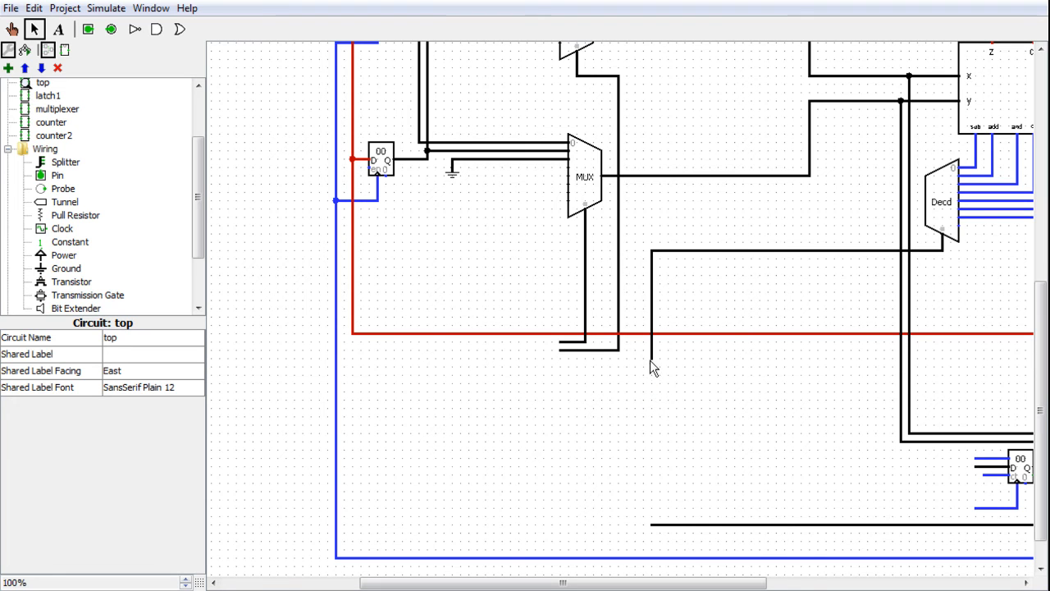
mouse_move(573, 363)
mouse_down()
mouse_move(659, 374)
mouse_move(561, 358)
mouse_up()
- Route the enable inputs of the upper and lower registers around to two new ends beneath the stacked select lines
drag(1040, 517, 1022, 425)
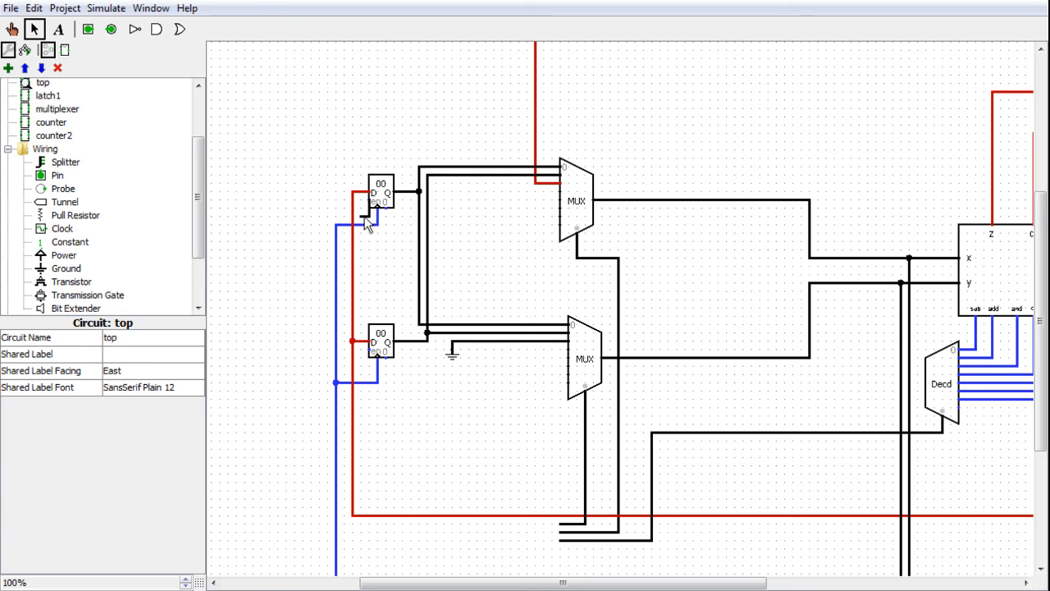
drag(362, 201, 311, 449)
drag(372, 348, 562, 547)
drag(362, 434, 561, 558)
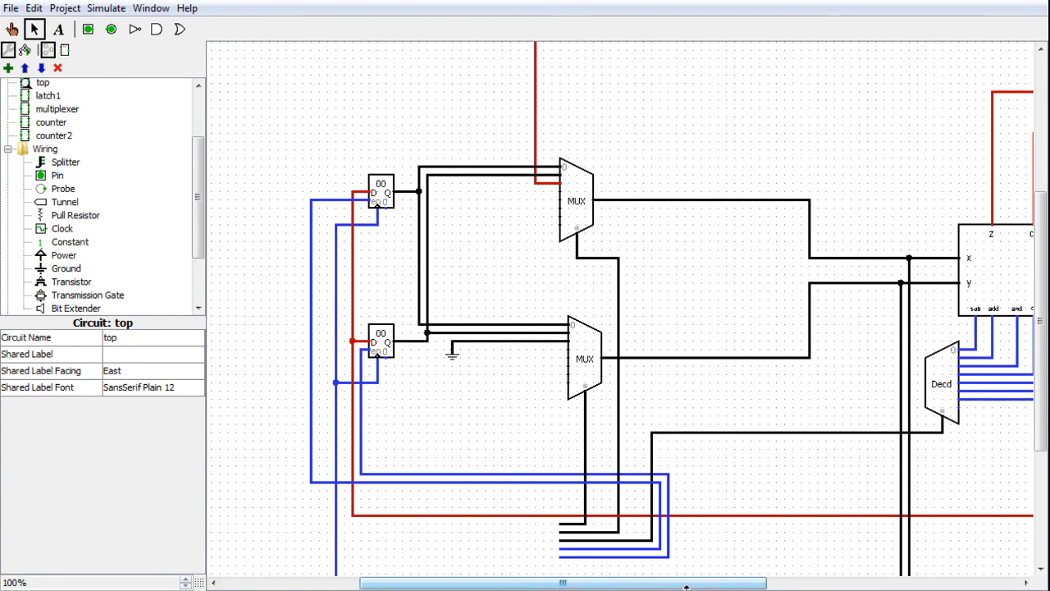
- Route the combined wire of the flag-enable splitter across under the ALU to the next line of the control bundle
drag(685, 585, 901, 585)
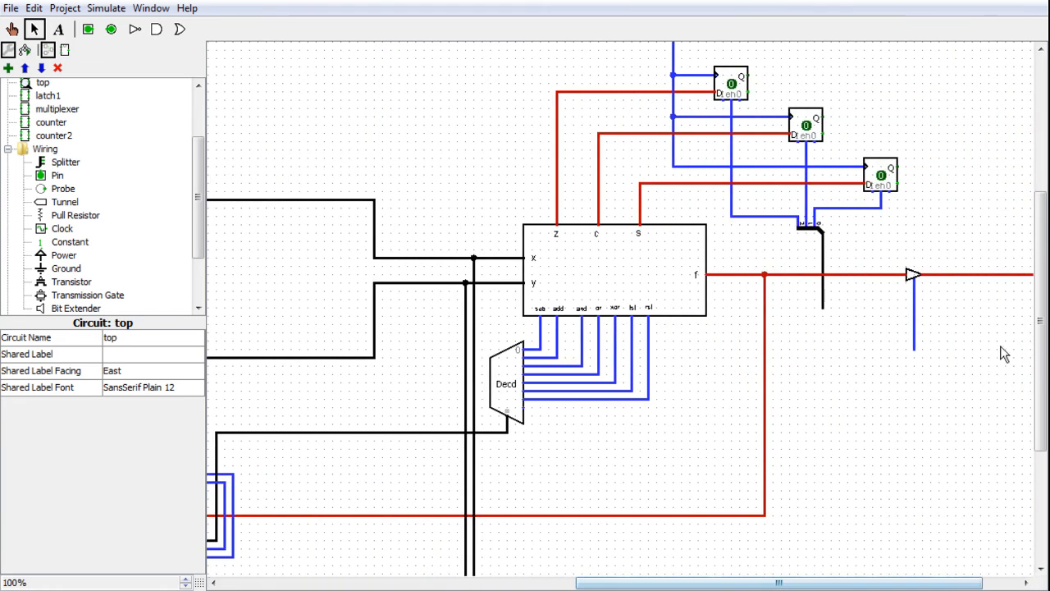
drag(1042, 377, 994, 384)
drag(827, 272, 315, 447)
drag(705, 584, 574, 574)
drag(590, 449, 572, 507)
- Route the control input of the ALU's tri-state buffer to the next line of the control bundle
drag(625, 583, 793, 585)
mouse_move(841, 307)
mouse_down()
mouse_move(844, 328)
mouse_move(604, 369)
mouse_move(547, 412)
mouse_move(541, 406)
mouse_up()
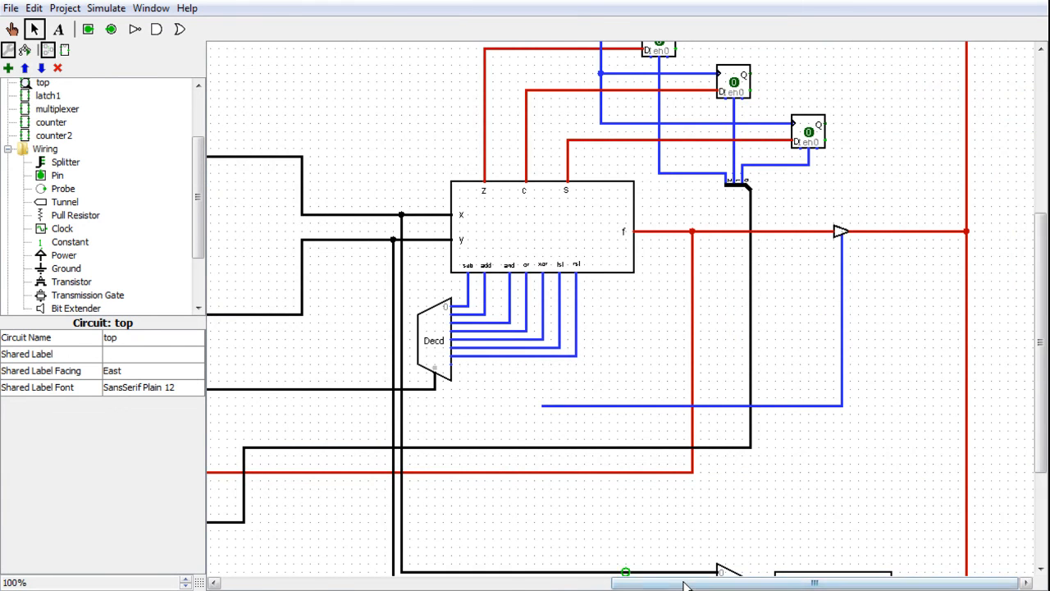
drag(812, 583, 680, 583)
mouse_move(812, 410)
mouse_down()
mouse_move(806, 530)
mouse_move(500, 543)
mouse_move(322, 532)
mouse_up()
drag(681, 583, 814, 583)
drag(1038, 457, 1038, 544)
drag(675, 584, 501, 584)
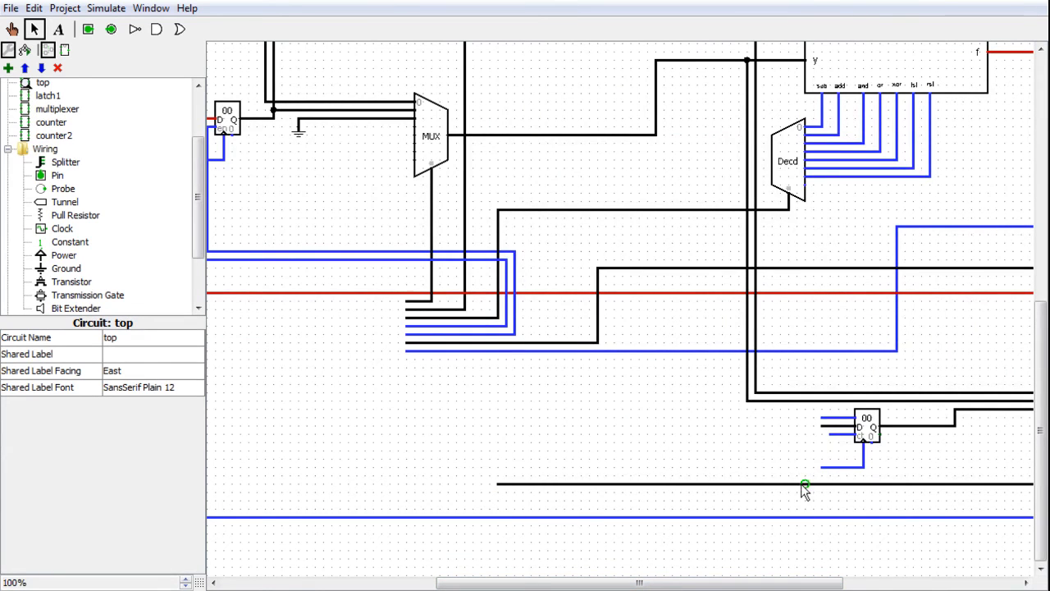
drag(822, 466, 406, 360)
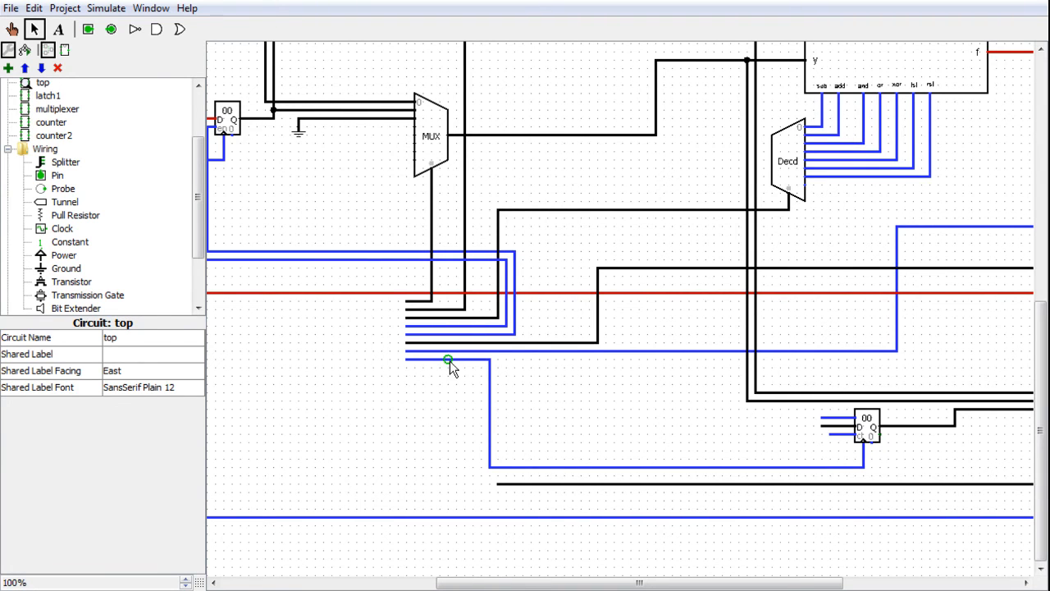
click(490, 394)
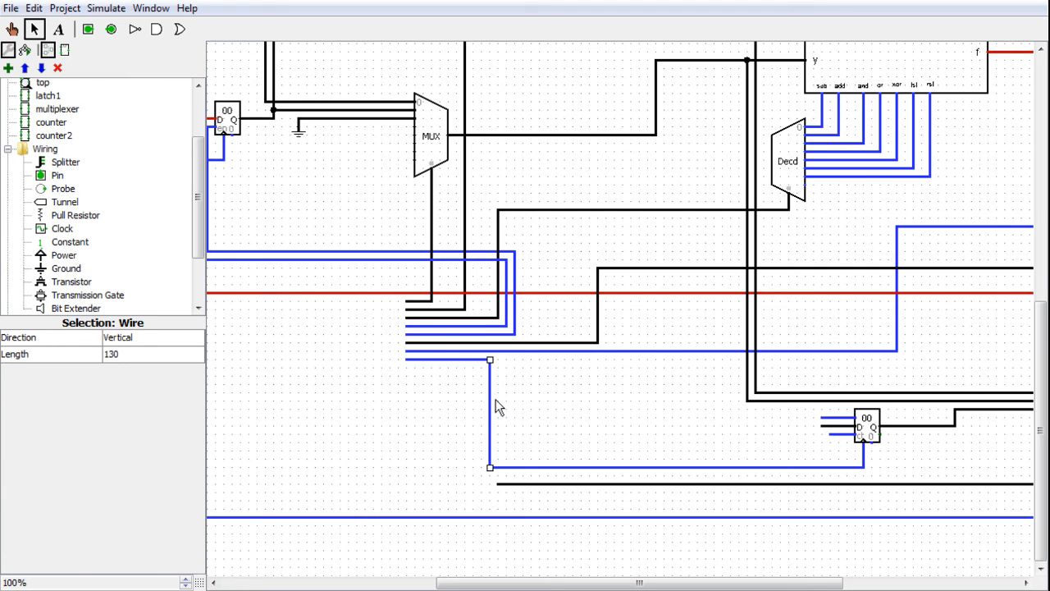
key(Delete)
click(481, 361)
key(Delete)
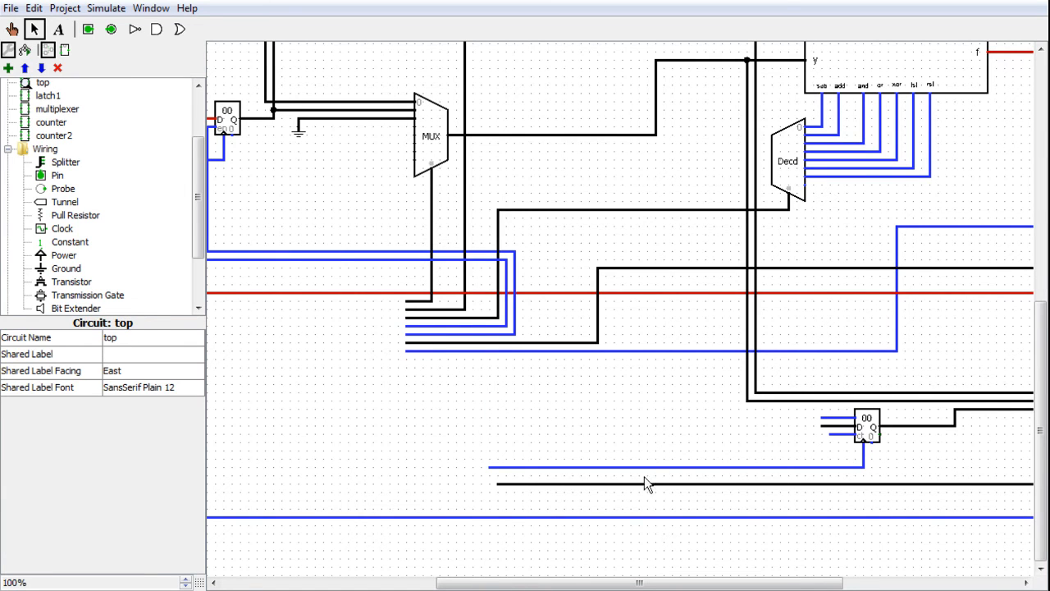
click(641, 467)
key(Delete)
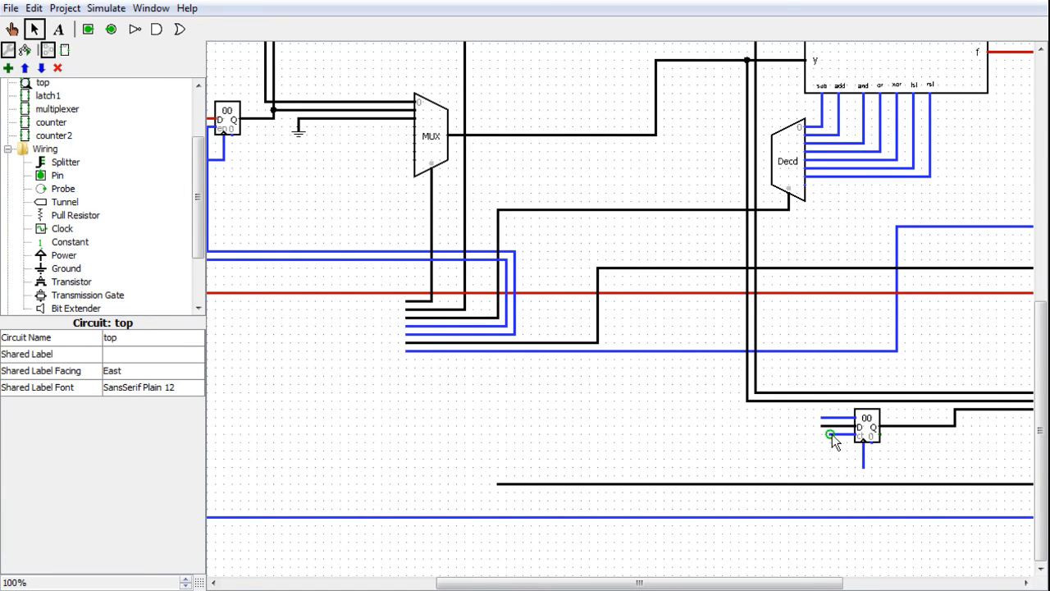
- Route the counter's data input and count input wires to two new ends beneath the tri-state buffer's line in the control bundle
drag(826, 425, 407, 361)
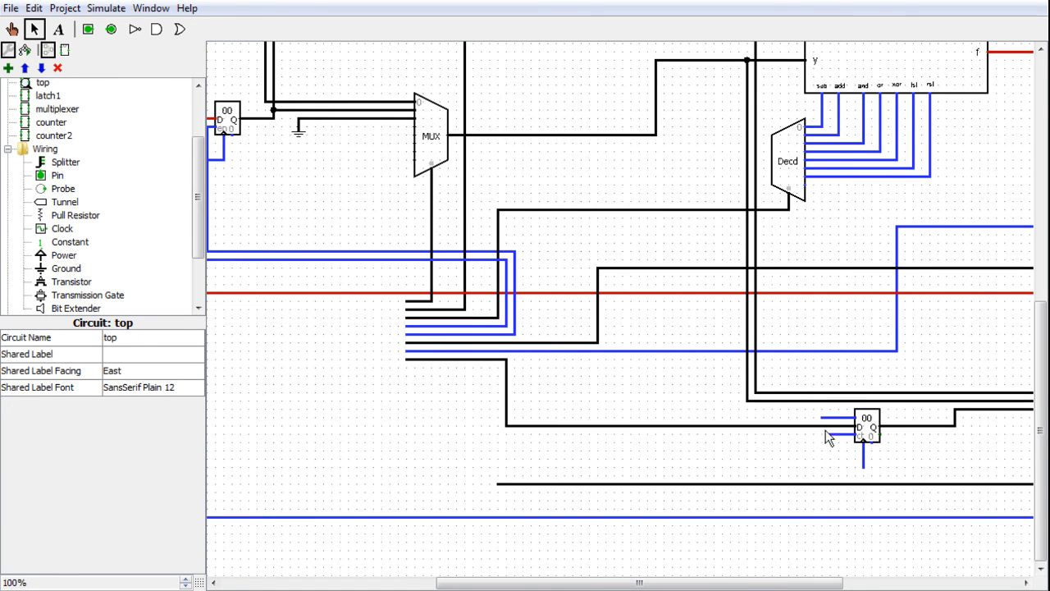
drag(716, 442, 497, 371)
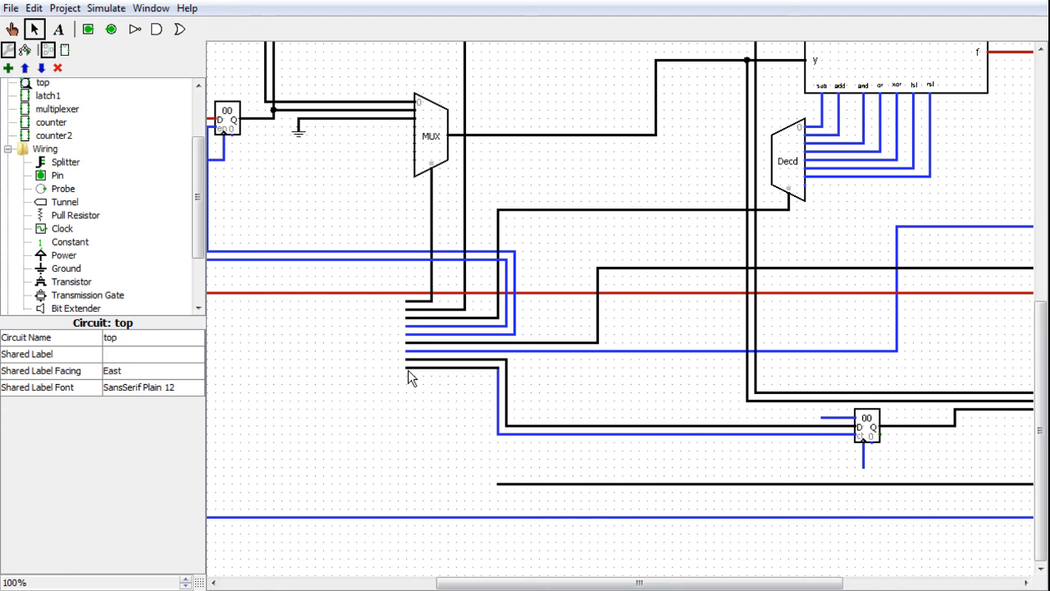
- Delete the counter's data input wire and route its load input to the freed line of the control bundle
click(697, 427)
key(Delete)
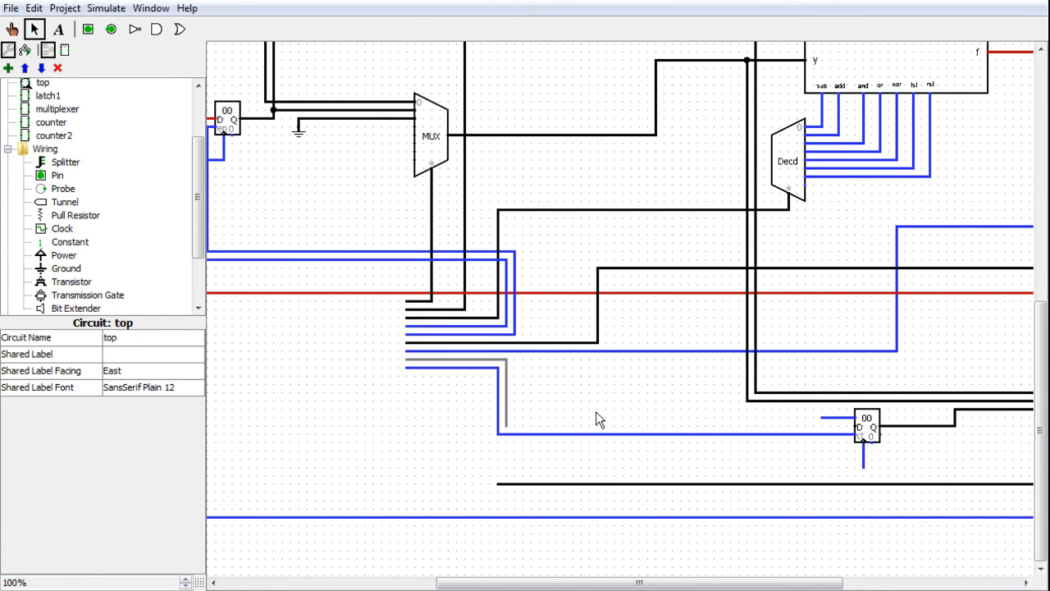
click(507, 391)
key(Delete)
click(495, 359)
key(Delete)
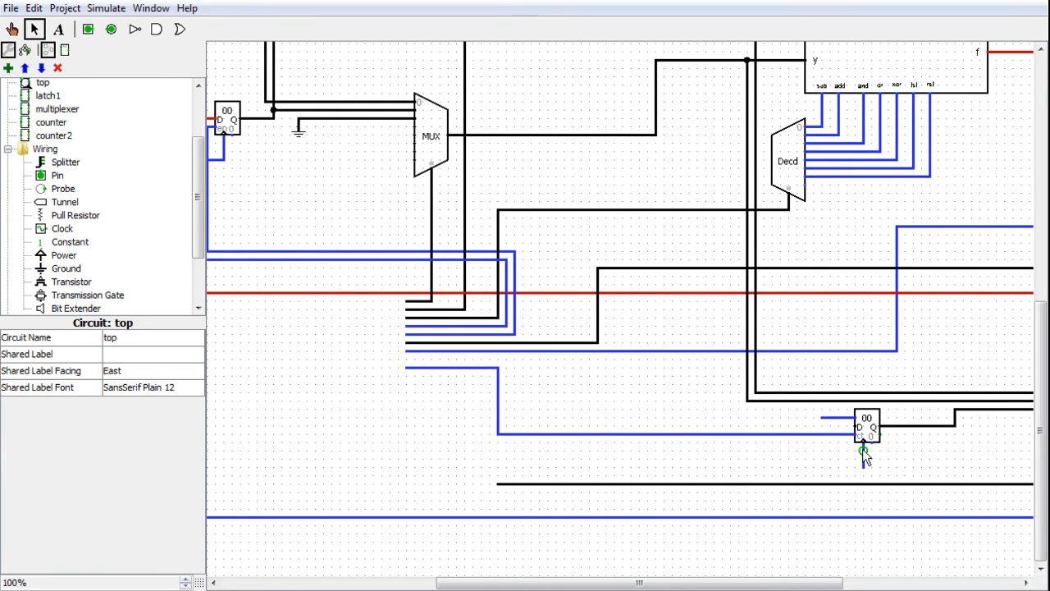
drag(862, 443, 863, 467)
mouse_move(820, 417)
mouse_down()
mouse_move(704, 418)
mouse_move(525, 358)
mouse_move(410, 365)
mouse_up()
- Connect the counter's data input to the ALU output line running beneath the ALU, deleting the mistaken branch to the flag-enable wire
scroll(768, 579, right, 5)
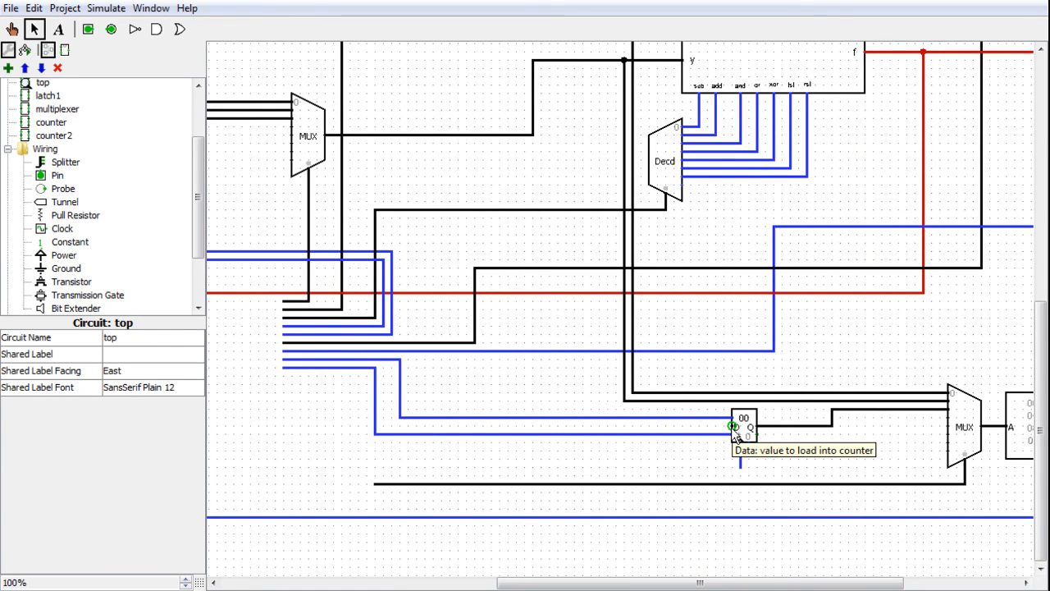
mouse_move(731, 427)
mouse_down()
mouse_move(715, 424)
mouse_move(723, 266)
mouse_up()
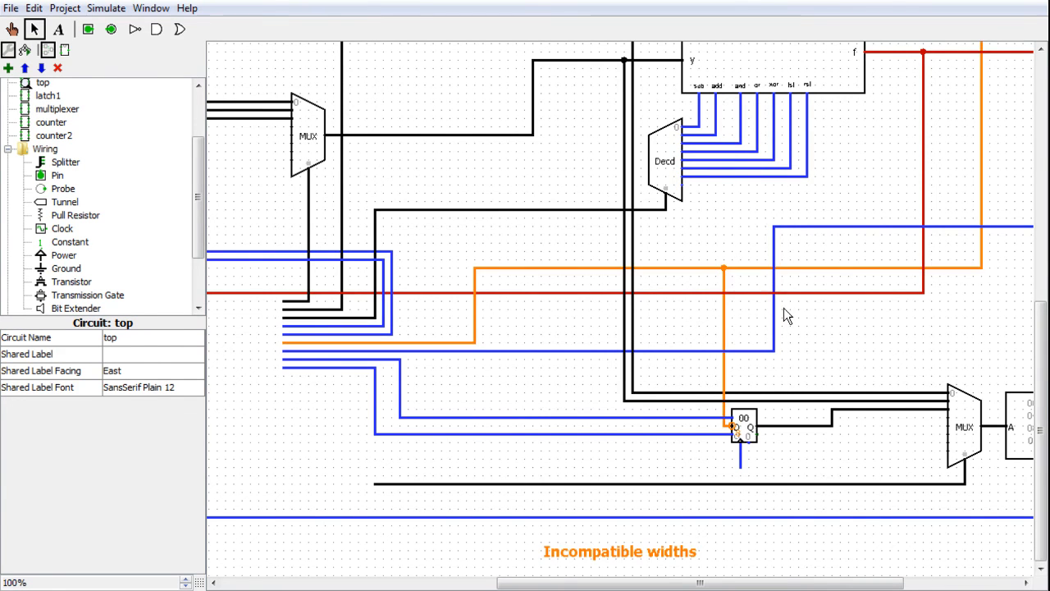
click(741, 434)
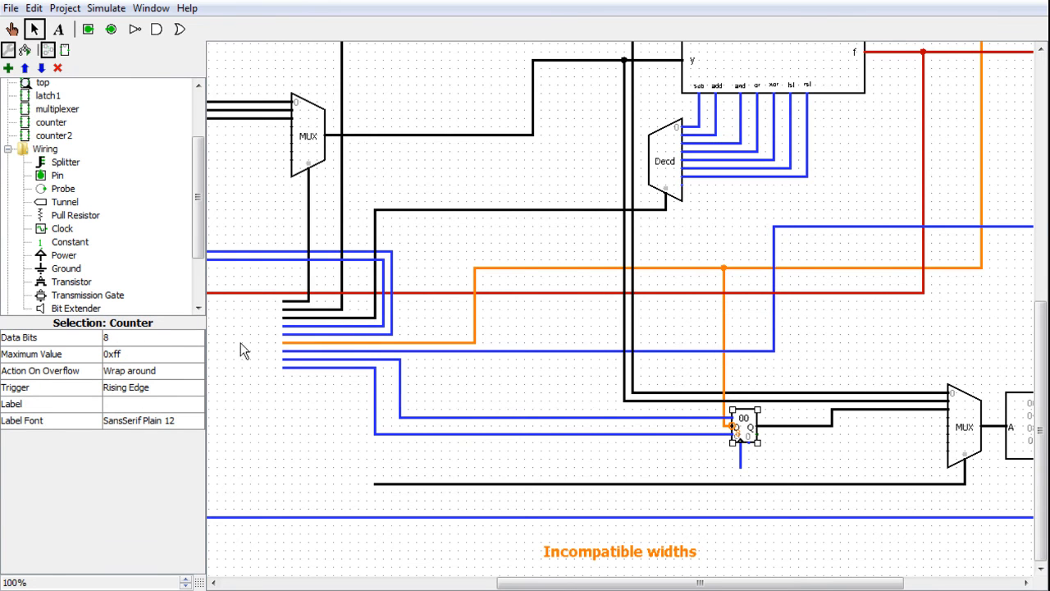
click(724, 283)
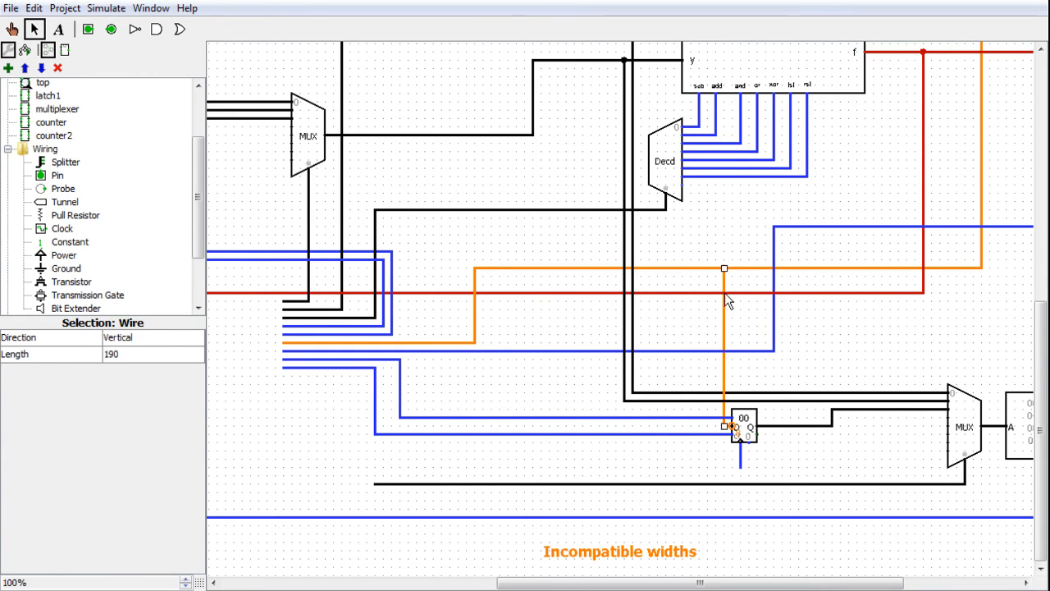
key(Delete)
drag(724, 427, 723, 294)
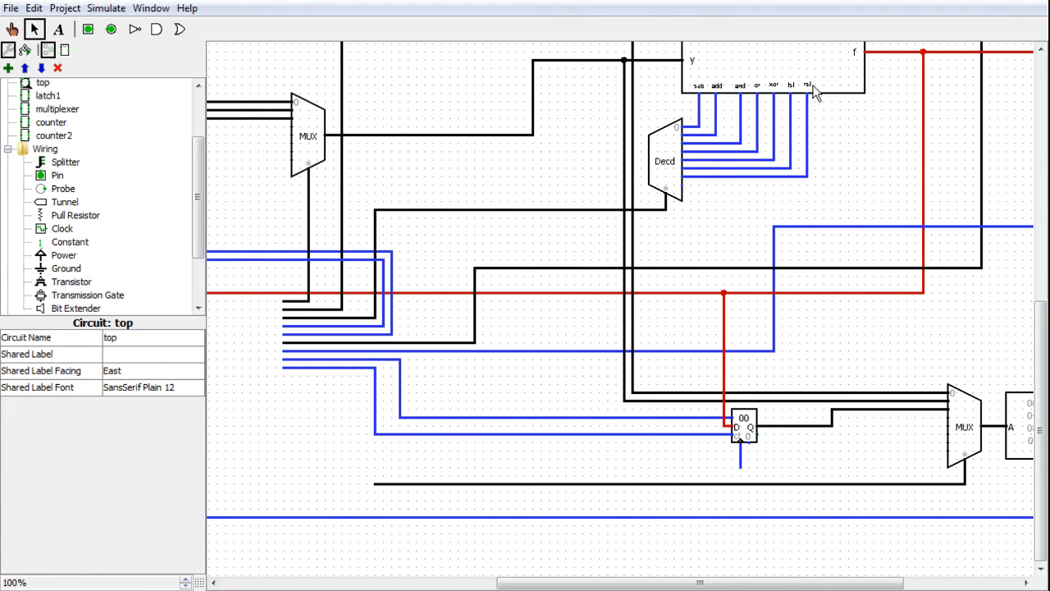
- Draw a wire from the RAM's select input and reduce it to a short stub ending beside the RAM
drag(817, 584, 947, 585)
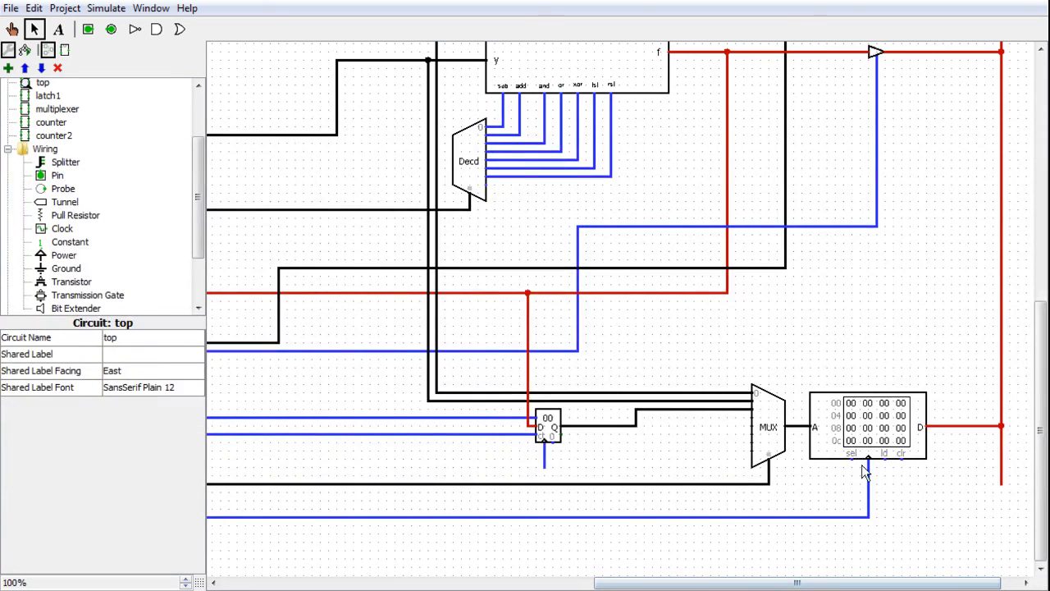
drag(853, 460, 410, 495)
drag(666, 585, 492, 584)
drag(799, 582, 945, 584)
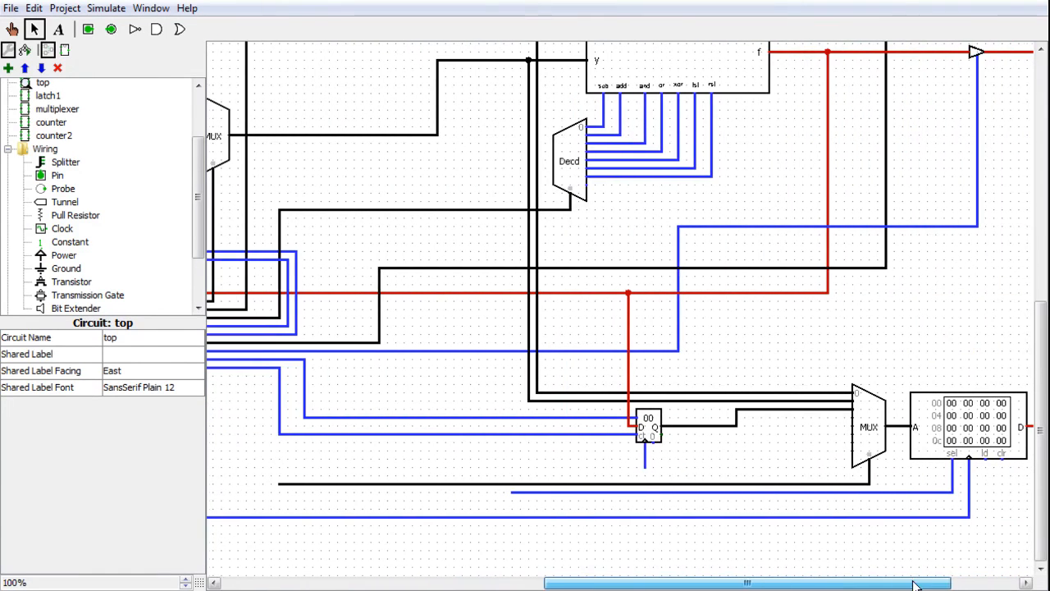
drag(512, 493, 797, 502)
drag(911, 502, 928, 486)
click(906, 493)
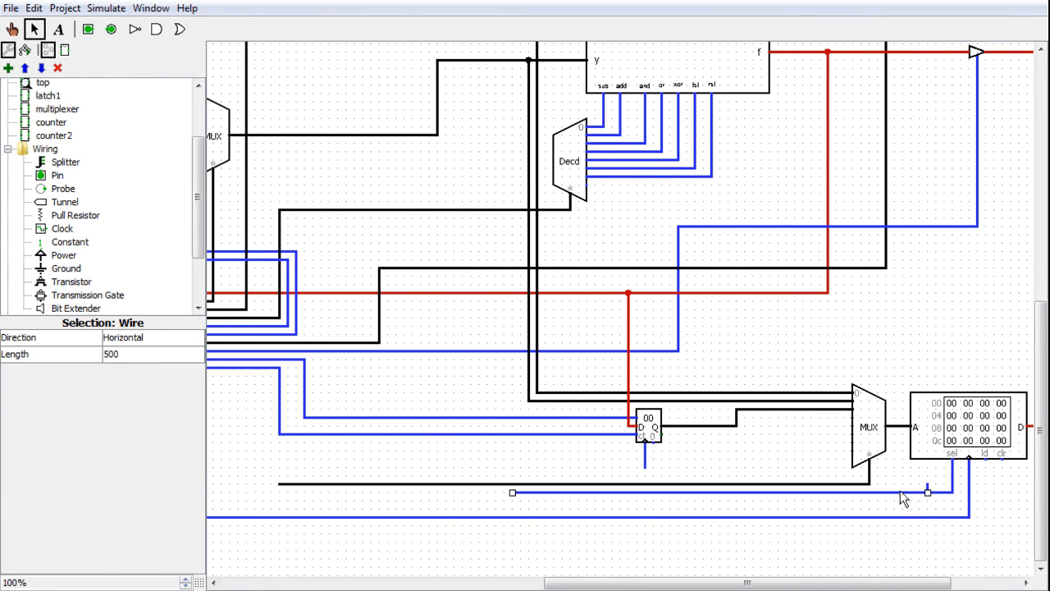
key(Delete)
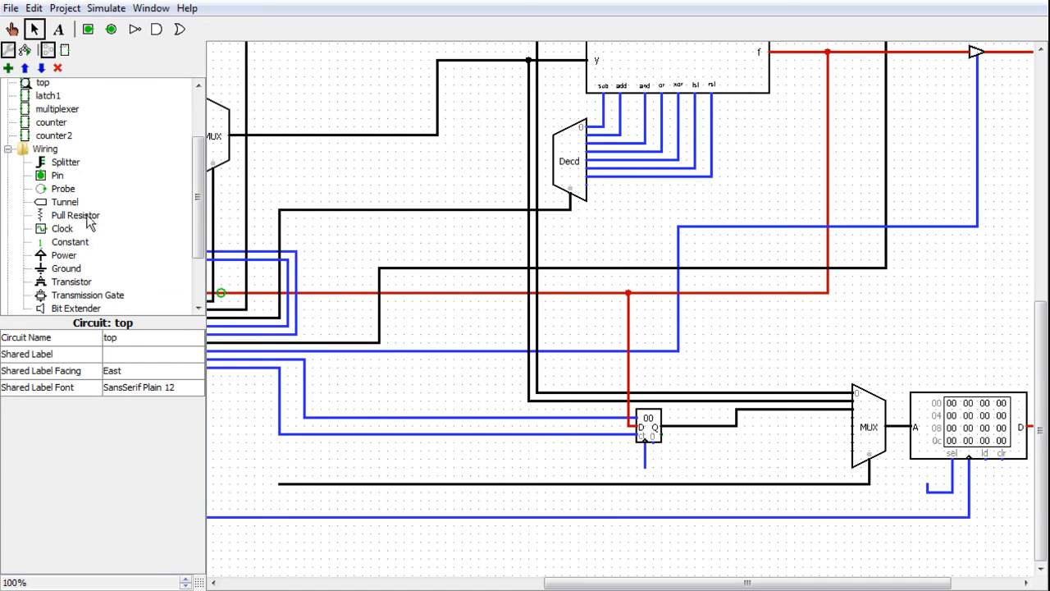
- Place a north-facing 1-bit Power component on the stub end of the RAM's select input
click(46, 242)
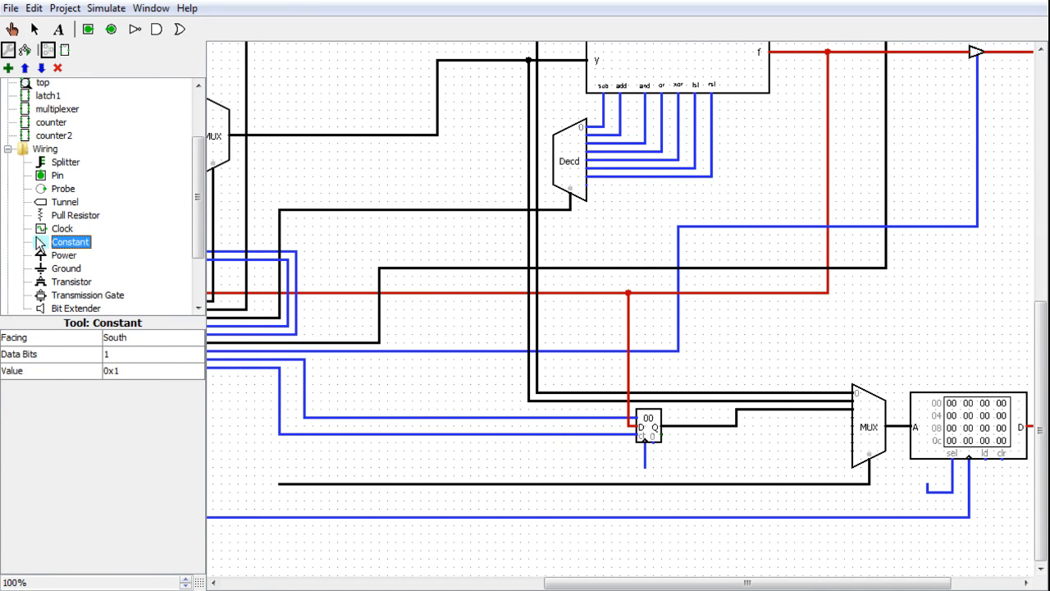
click(38, 257)
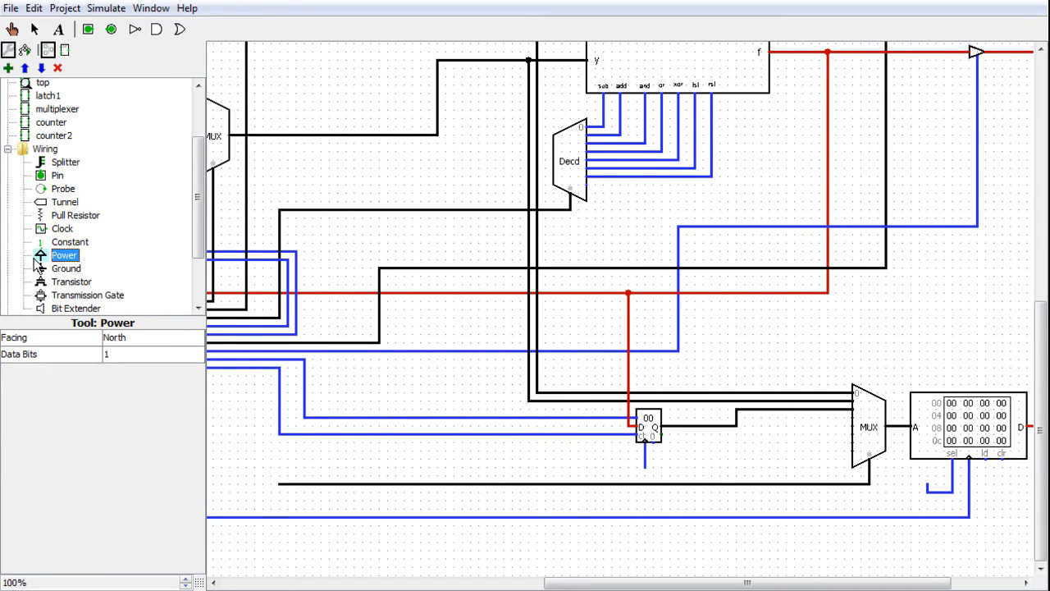
click(928, 482)
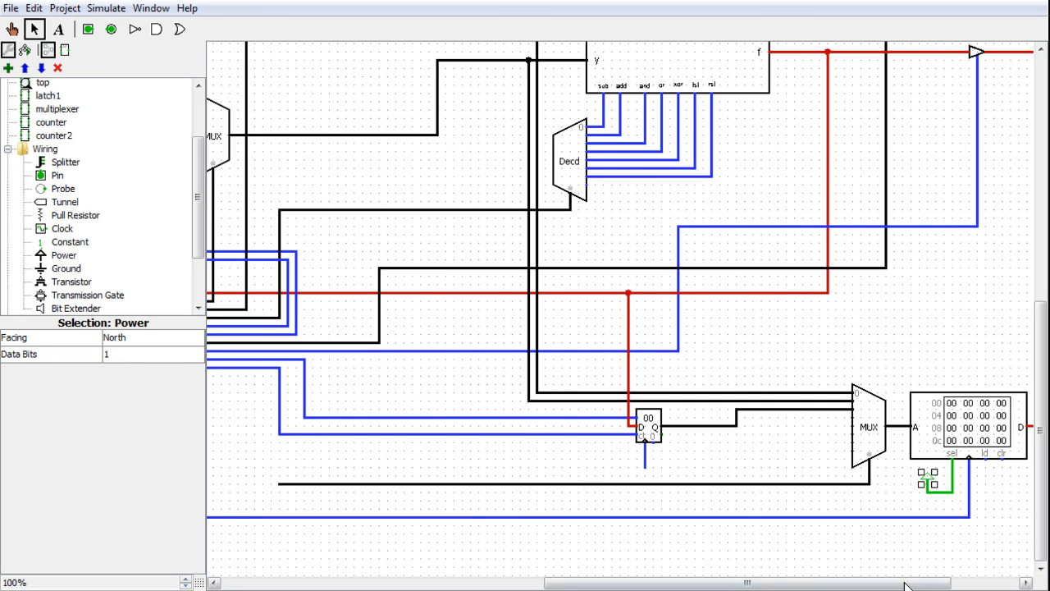
- Route the RAM's load input beneath the address multiplexer to the next line of the control bundle
drag(988, 499, 271, 368)
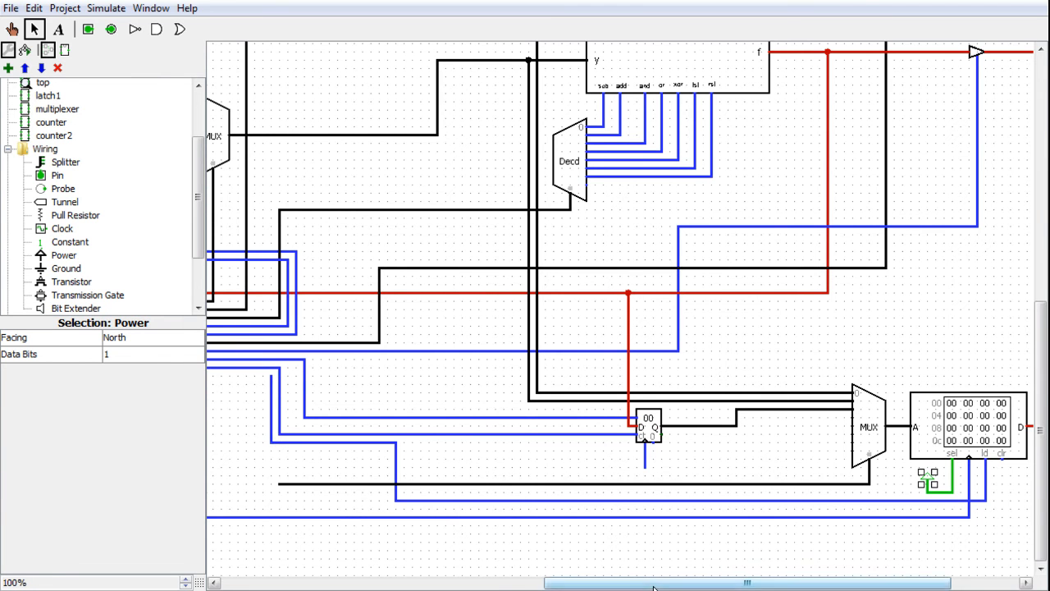
drag(649, 583, 544, 582)
drag(481, 376, 397, 375)
- Route the address multiplexer's select wire to a new end beneath the RAM load line in the control bundle
drag(693, 587, 864, 584)
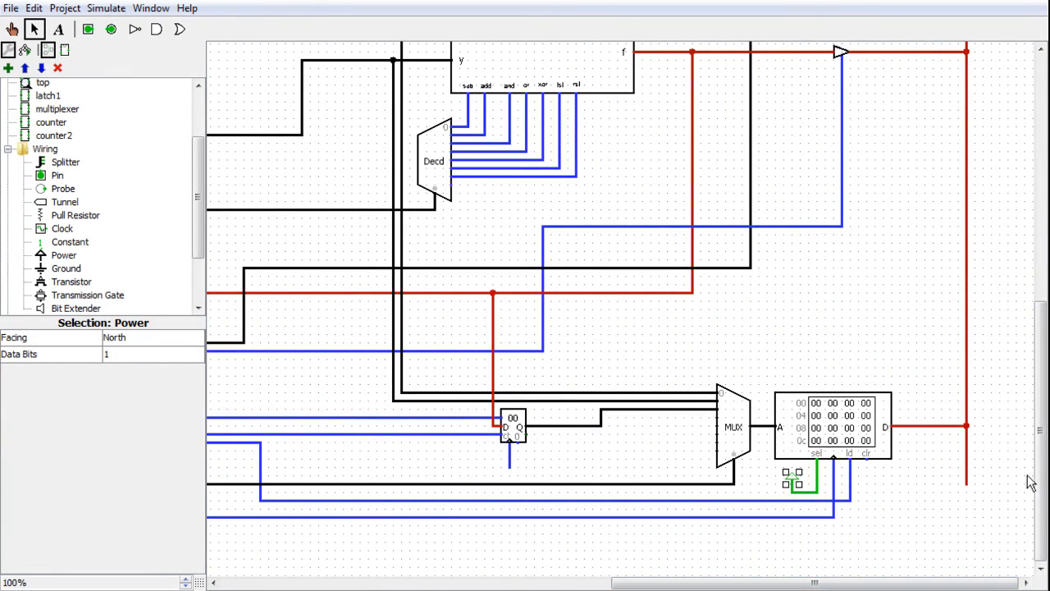
drag(948, 584, 752, 586)
mouse_move(557, 426)
mouse_down()
mouse_move(548, 488)
mouse_move(547, 386)
mouse_move(476, 384)
mouse_up()
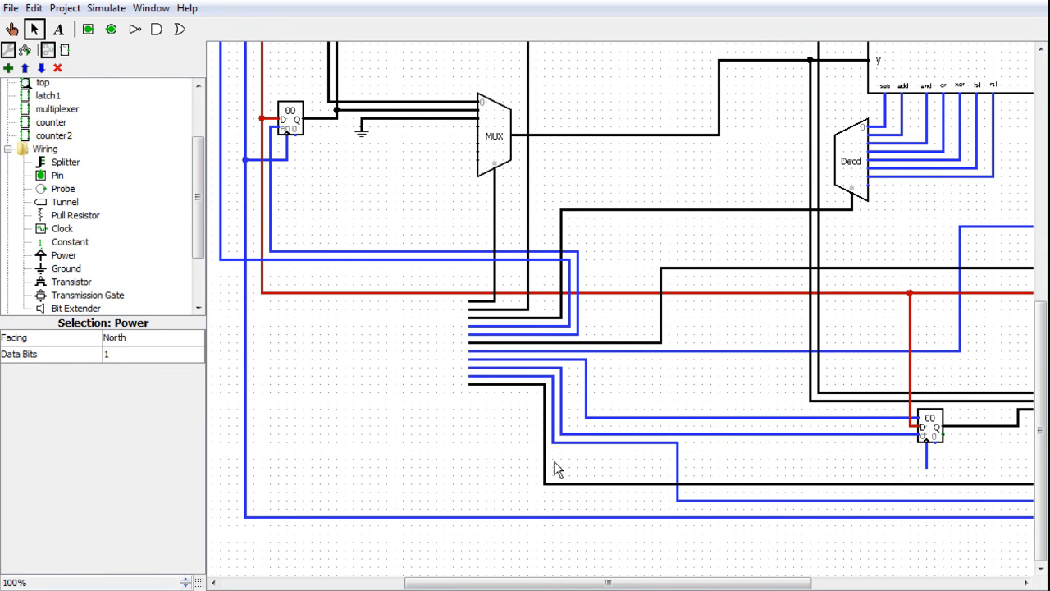
- Connect the counter's clock input to the shared clock line and extend that line past the registers to a free end
drag(709, 587, 916, 587)
drag(1043, 498, 1044, 430)
drag(898, 587, 611, 587)
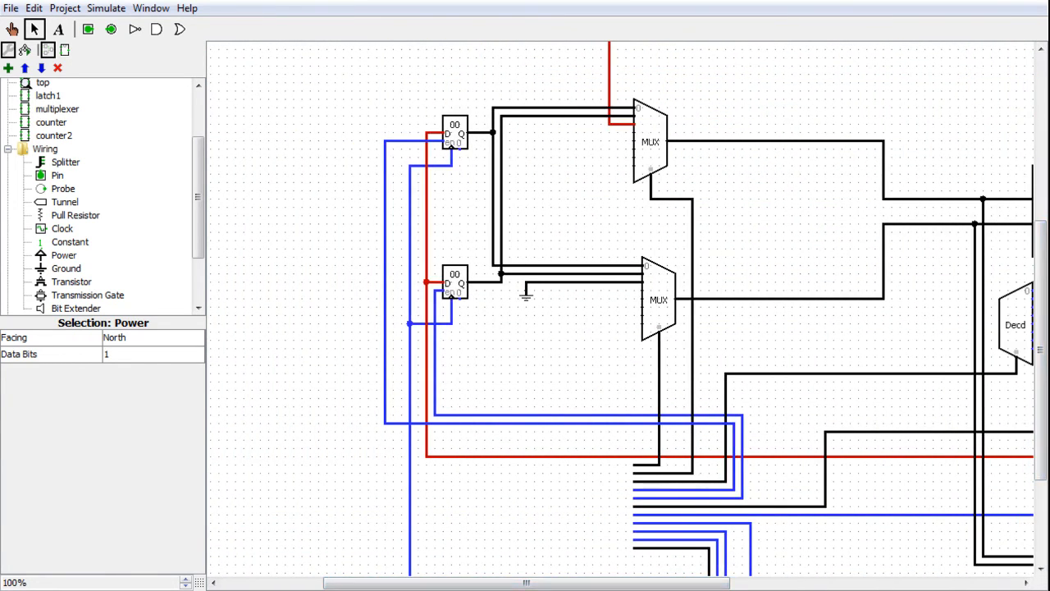
drag(1038, 345, 1037, 406)
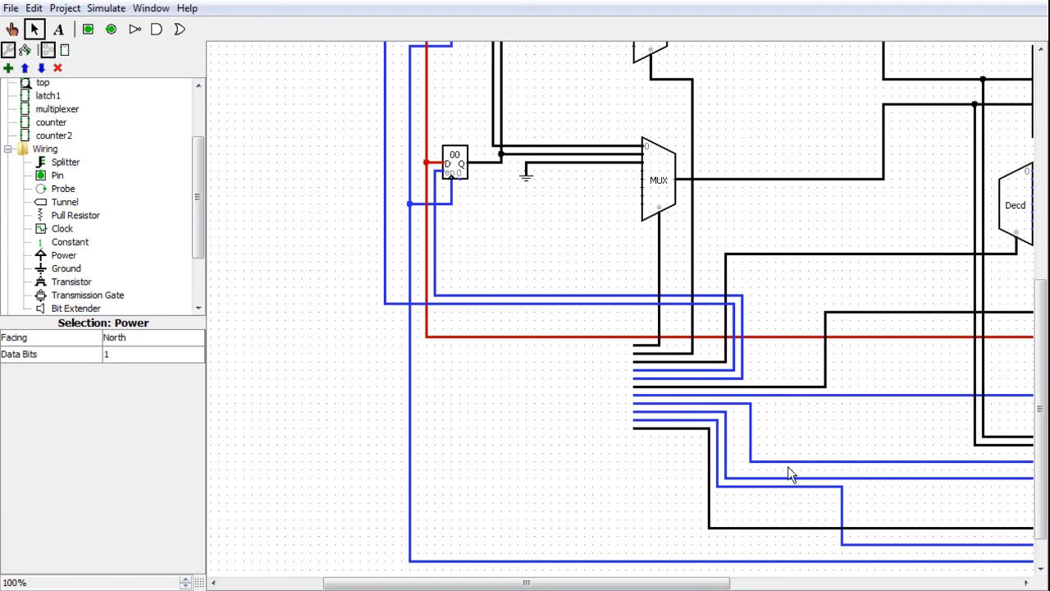
drag(712, 577, 951, 576)
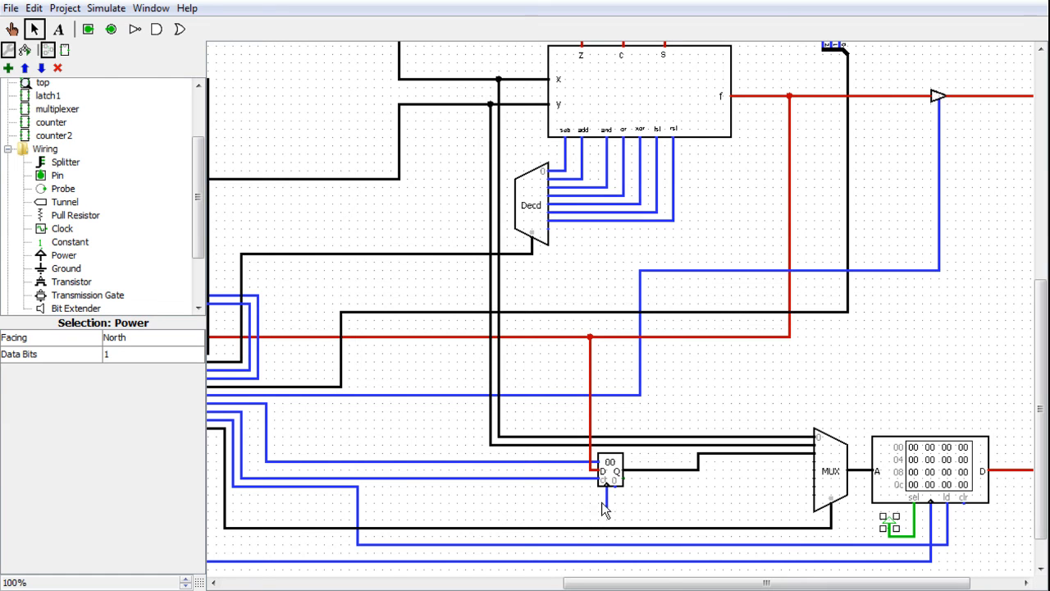
drag(606, 512, 227, 562)
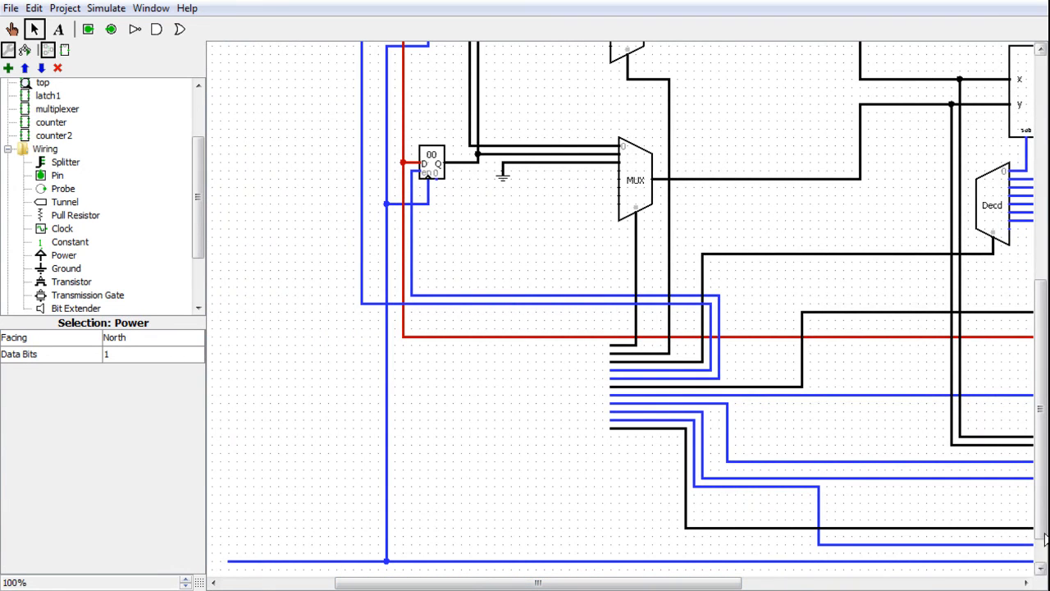
- Wire the clear inputs of both registers to one shared vertical line on the outer side of the registers
drag(1041, 518, 1040, 419)
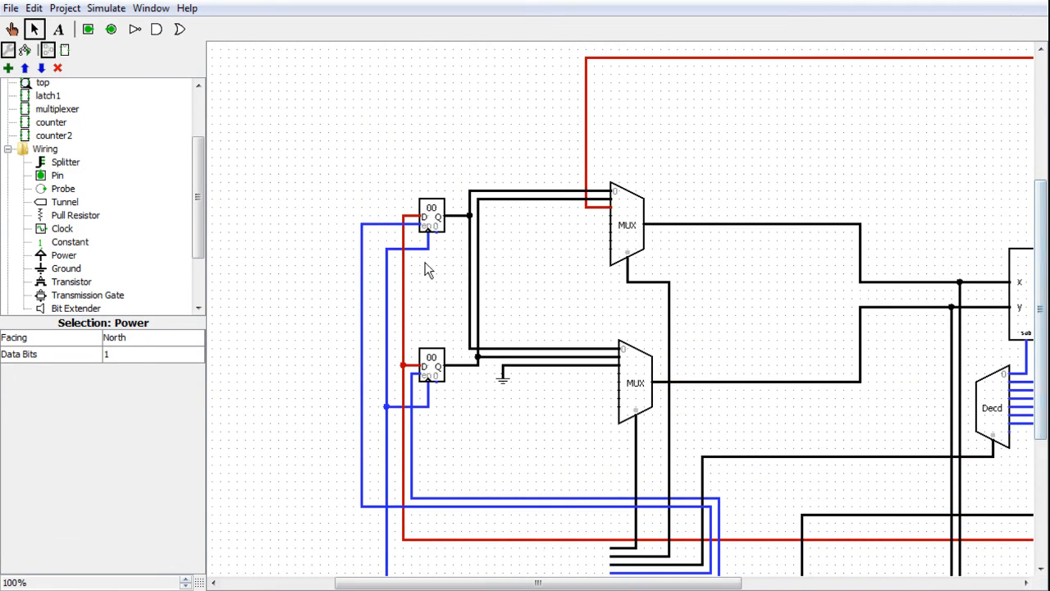
drag(435, 231, 278, 328)
drag(430, 392, 277, 399)
drag(279, 323, 279, 447)
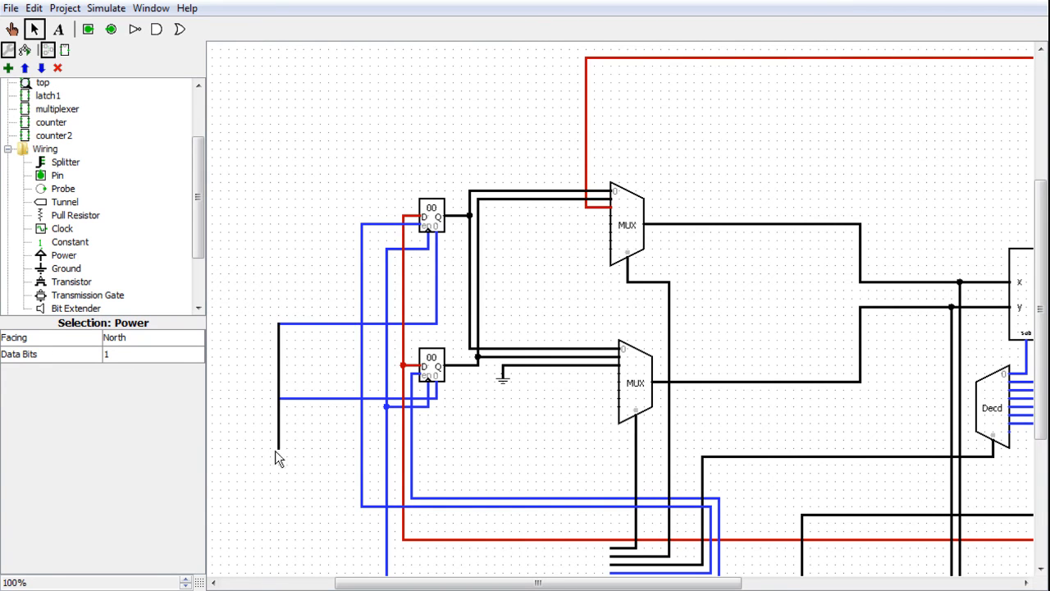
drag(280, 485, 279, 482)
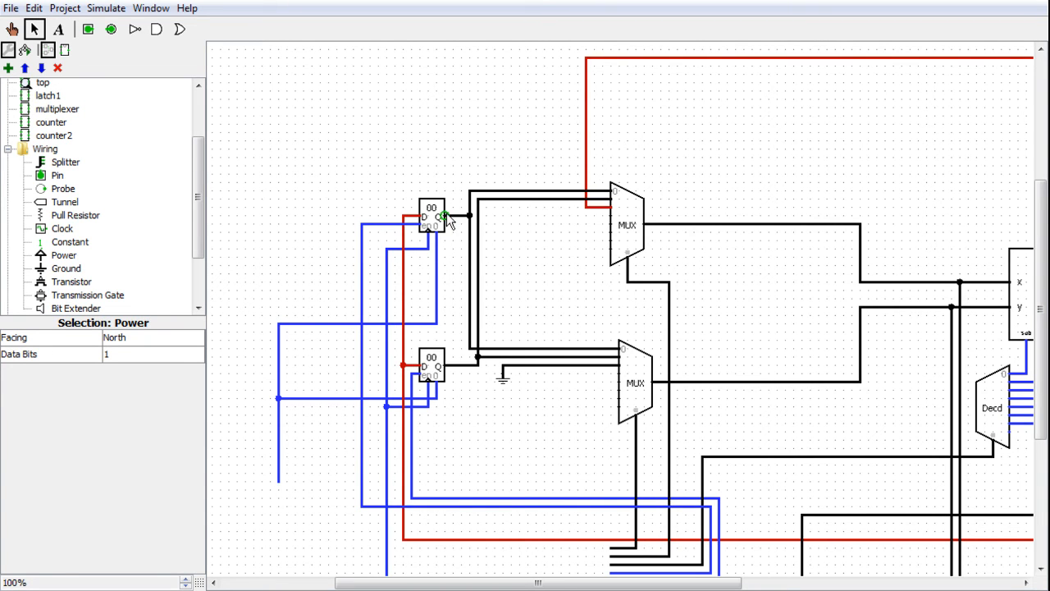
drag(1041, 309, 1041, 497)
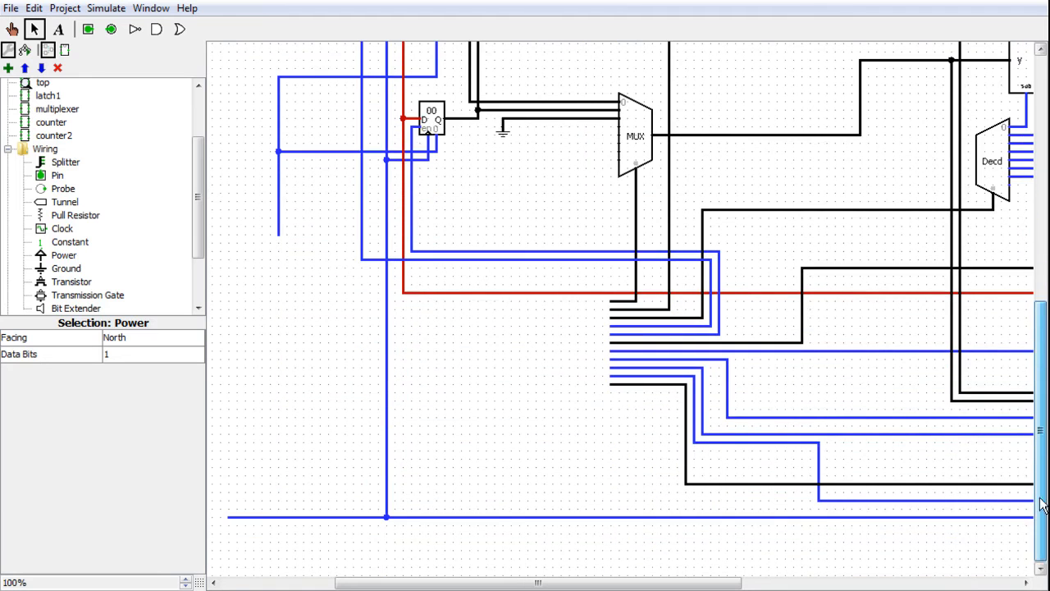
drag(278, 234, 279, 509)
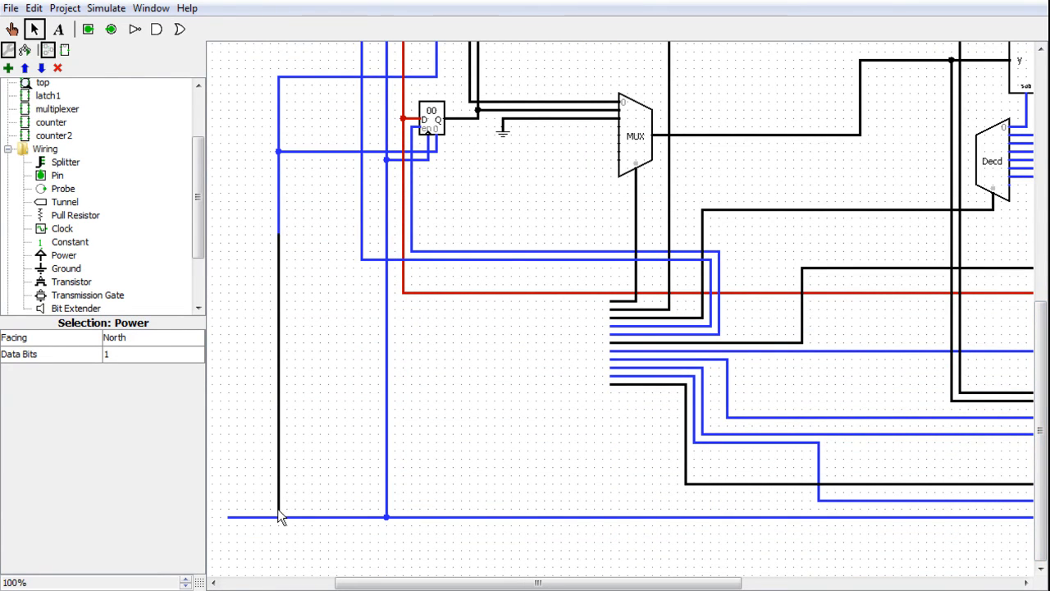
drag(392, 515, 280, 234)
- Route the shared clear line across above the ALU and connect it to the clear inputs of all three flag flip-flops
drag(1042, 442, 1042, 274)
mouse_move(279, 421)
mouse_down()
mouse_move(290, 144)
mouse_move(557, 173)
mouse_move(628, 195)
mouse_move(969, 220)
mouse_up()
drag(537, 582, 784, 583)
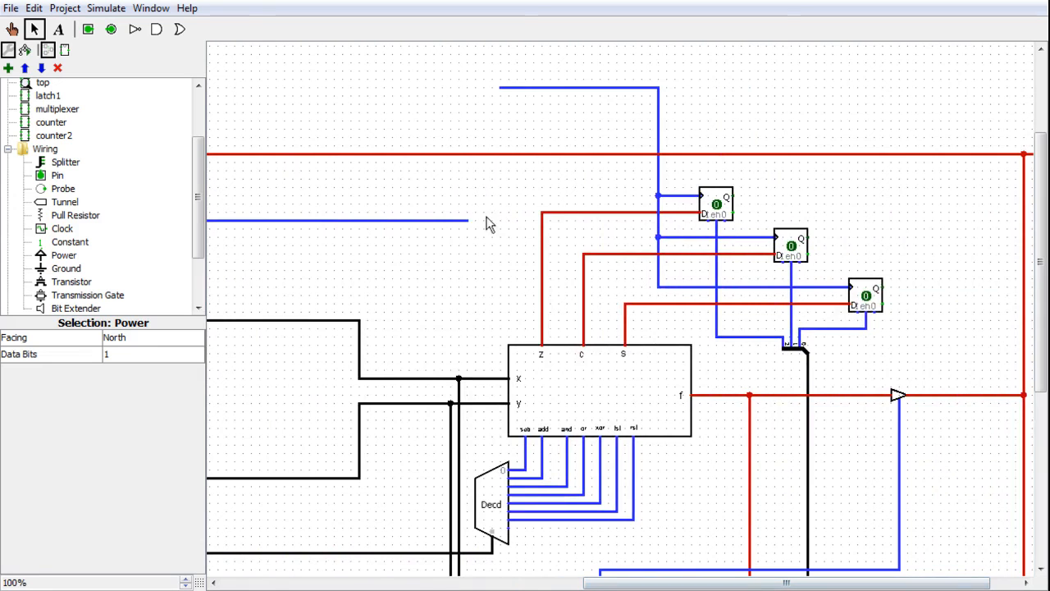
drag(467, 221, 877, 328)
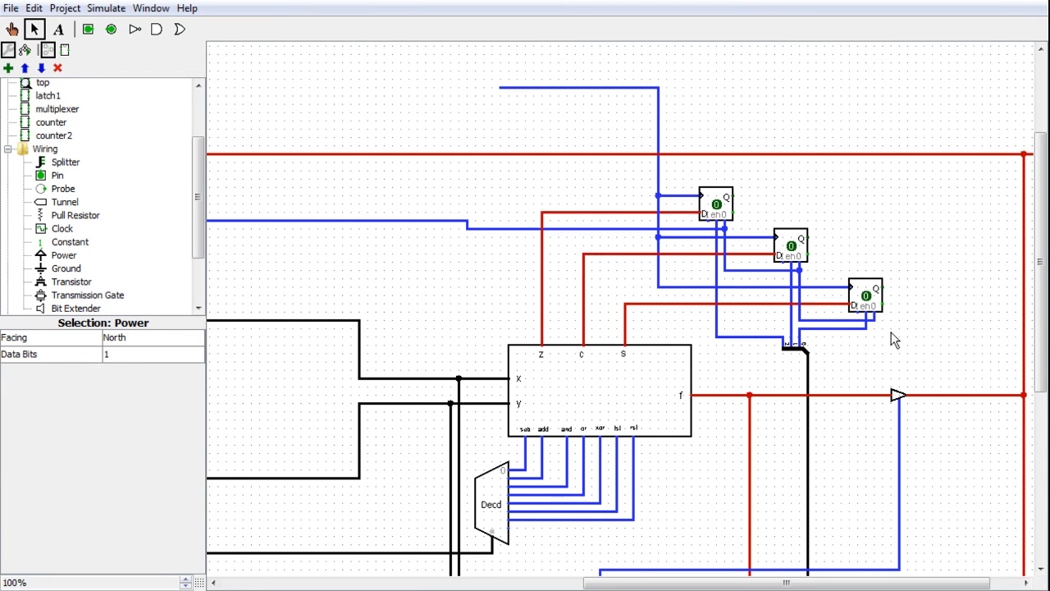
- Route the counter's clear input beneath the control bundle to the shared clear line beside the registers
drag(1040, 399, 1021, 570)
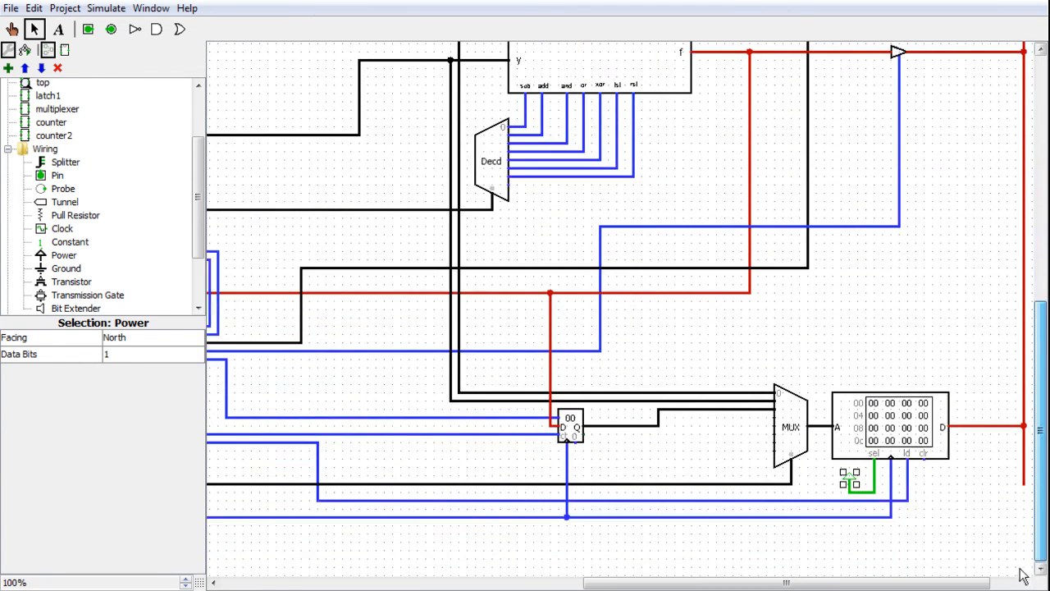
mouse_move(955, 584)
mouse_down()
mouse_move(984, 584)
mouse_move(960, 584)
mouse_up()
drag(892, 582, 699, 584)
mouse_move(853, 444)
mouse_down()
mouse_move(715, 478)
mouse_move(359, 467)
mouse_up()
drag(552, 583, 404, 583)
drag(660, 468, 351, 236)
drag(301, 465, 301, 466)
drag(504, 583, 764, 584)
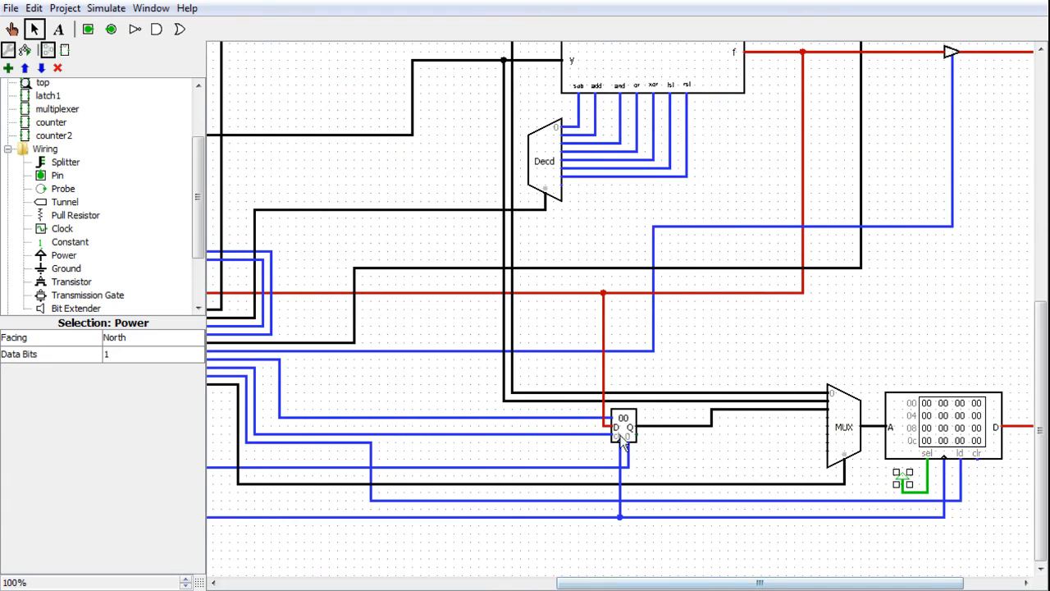
- Route the Q outputs of the three flag flip-flops to three stacked wire ends beyond the flip-flops
drag(1040, 459, 1046, 281)
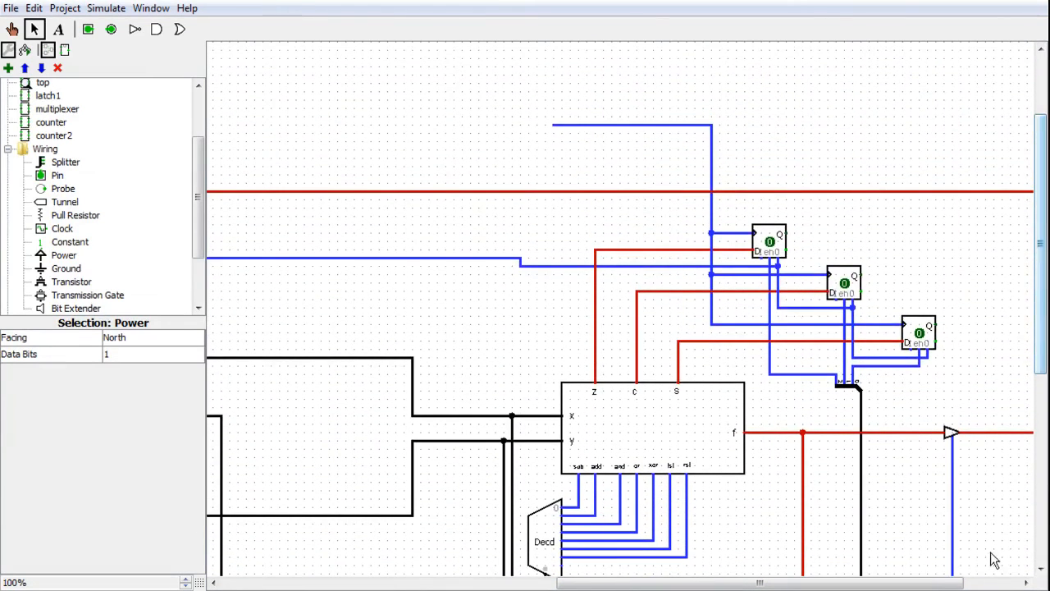
drag(956, 581, 1008, 581)
drag(1043, 356, 1041, 374)
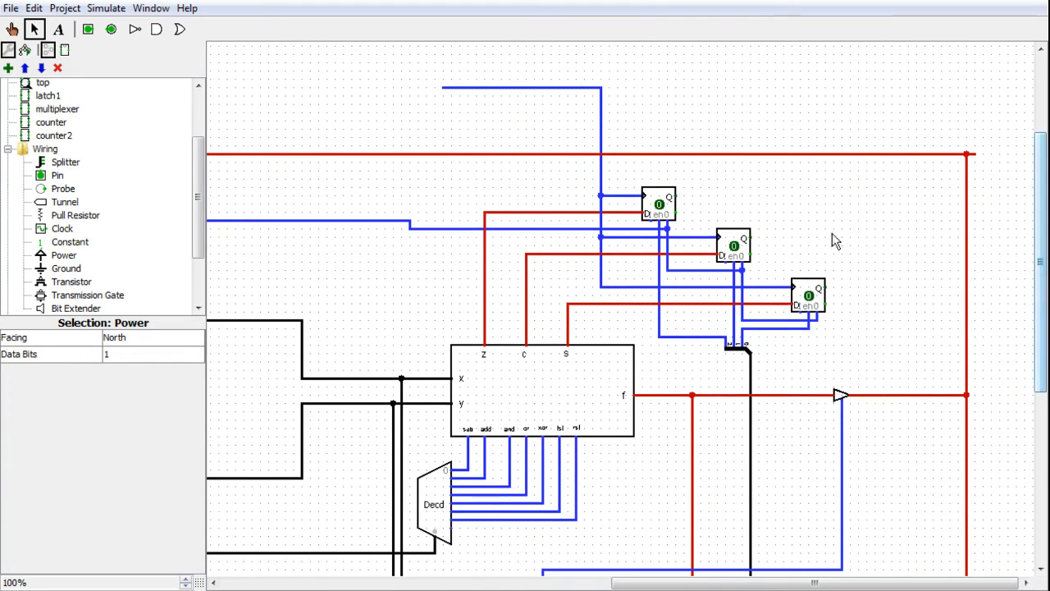
drag(683, 201, 866, 197)
drag(749, 238, 867, 203)
drag(830, 289, 867, 212)
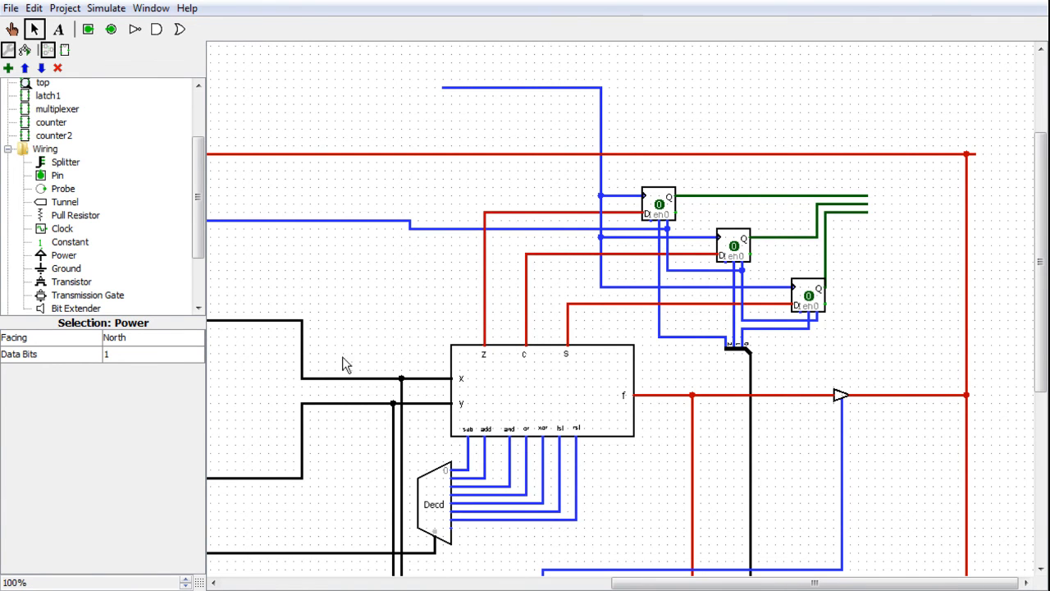
- Place a west-facing 3-way splitter on the three flag output wires and draw its combined wire outward with a downward bend
click(64, 161)
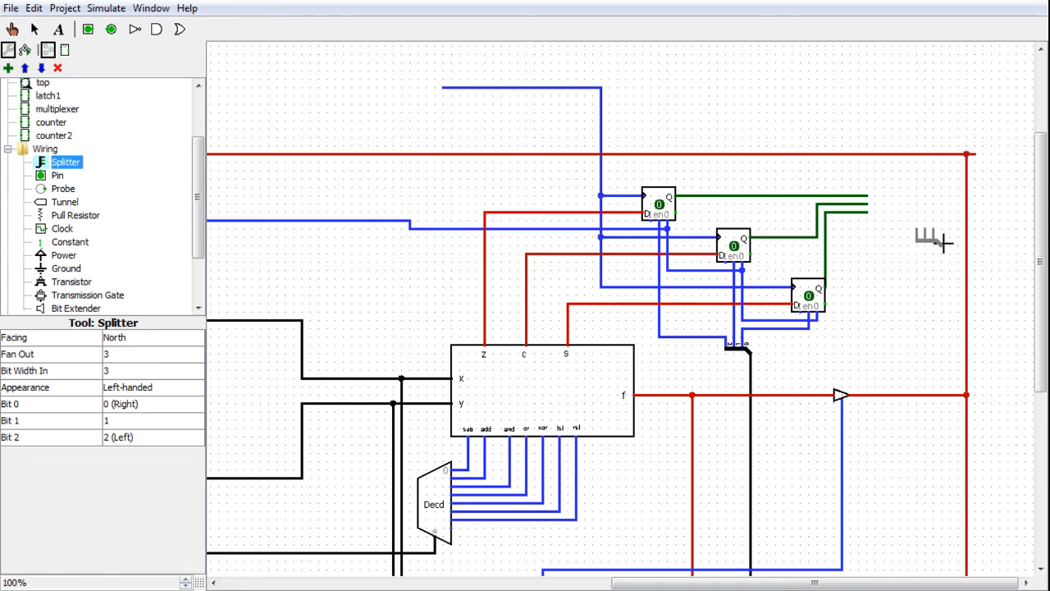
key(Left)
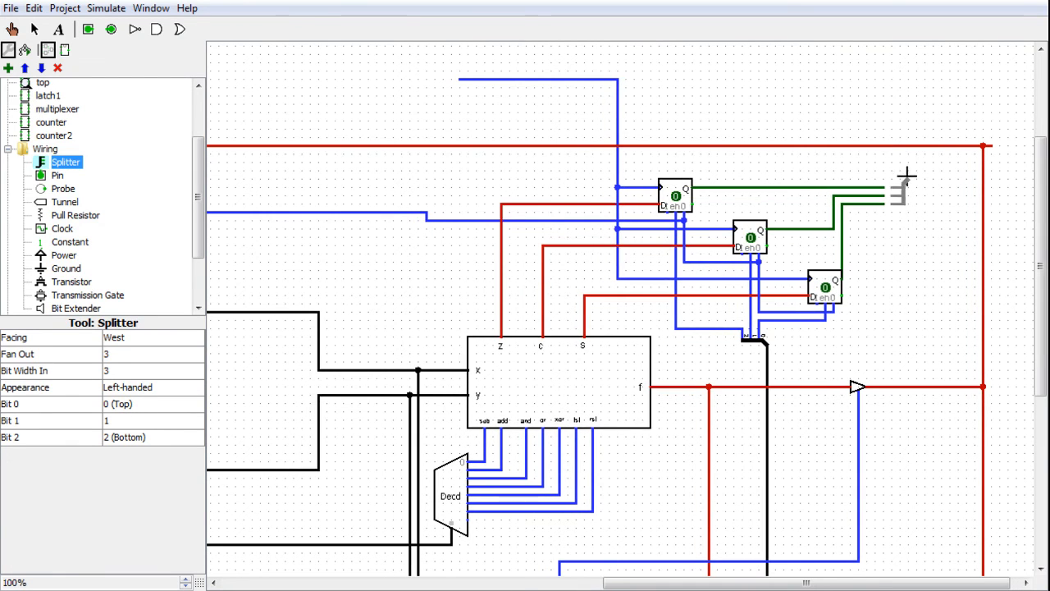
click(900, 179)
drag(901, 179, 1019, 204)
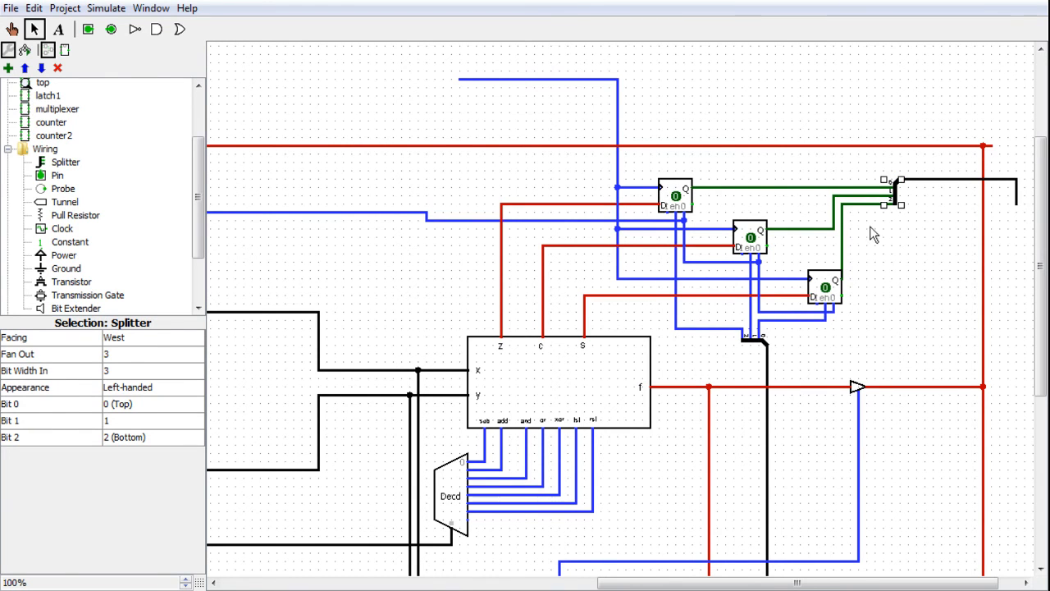
mouse_move(1038, 215)
mouse_down()
mouse_move(1040, 259)
mouse_move(1039, 212)
mouse_up()
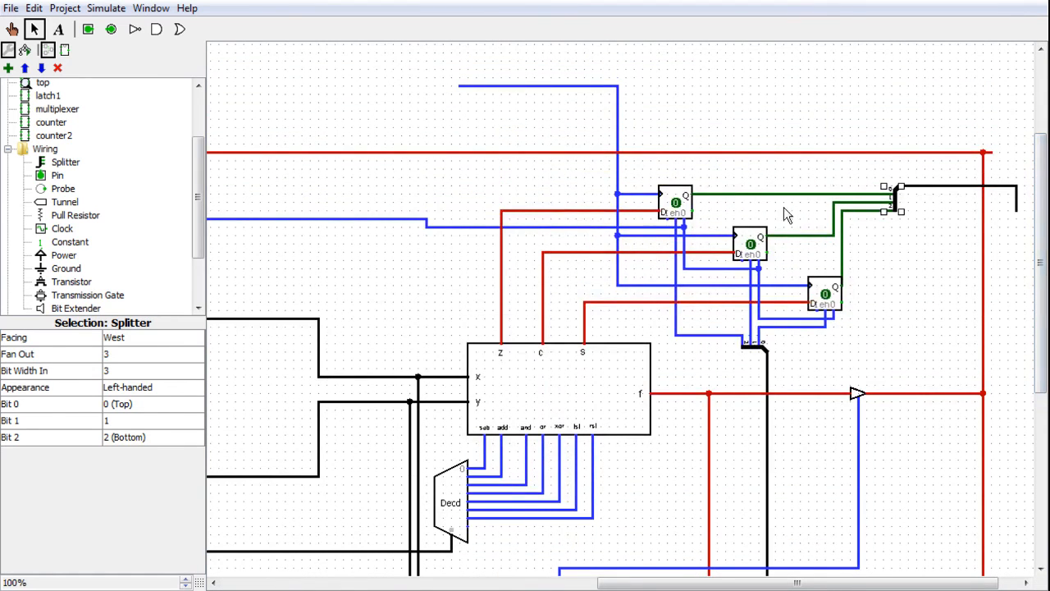
- Pick the Splitter tool for the stacked control line ends and set its facing to East
drag(1039, 262, 1008, 467)
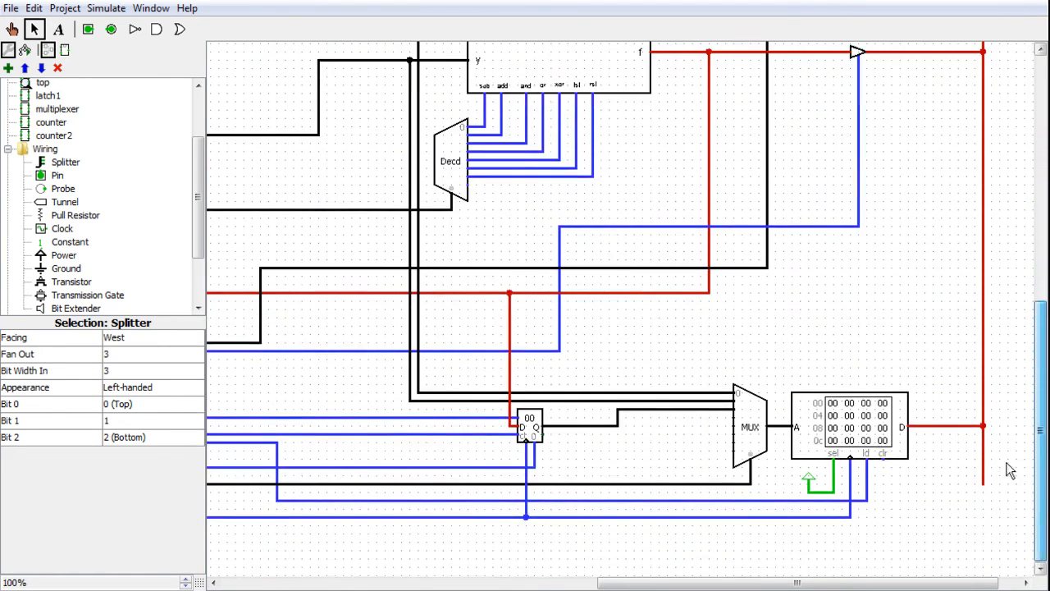
drag(884, 582, 544, 587)
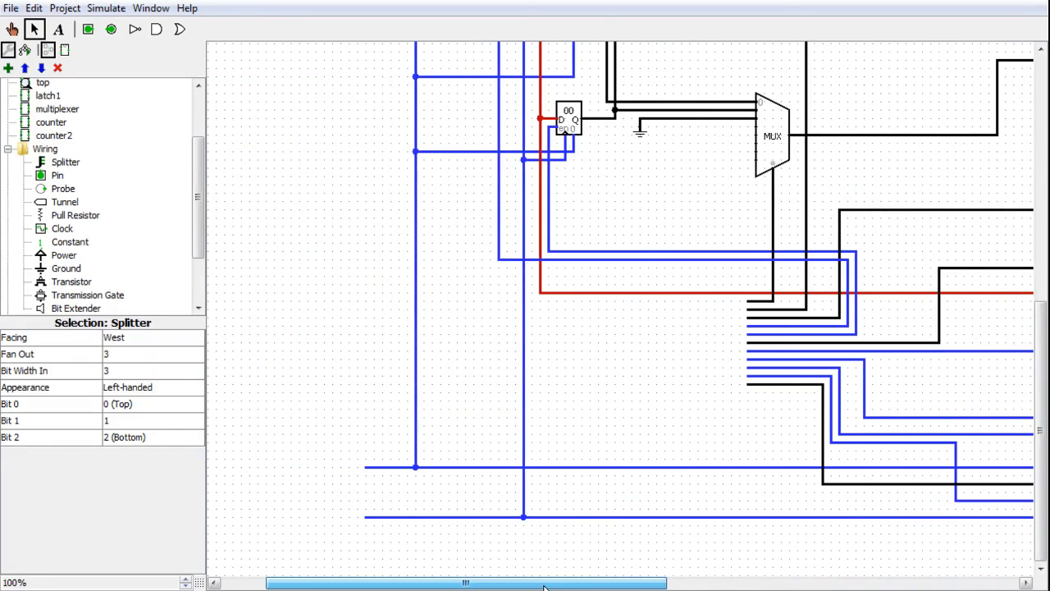
click(41, 163)
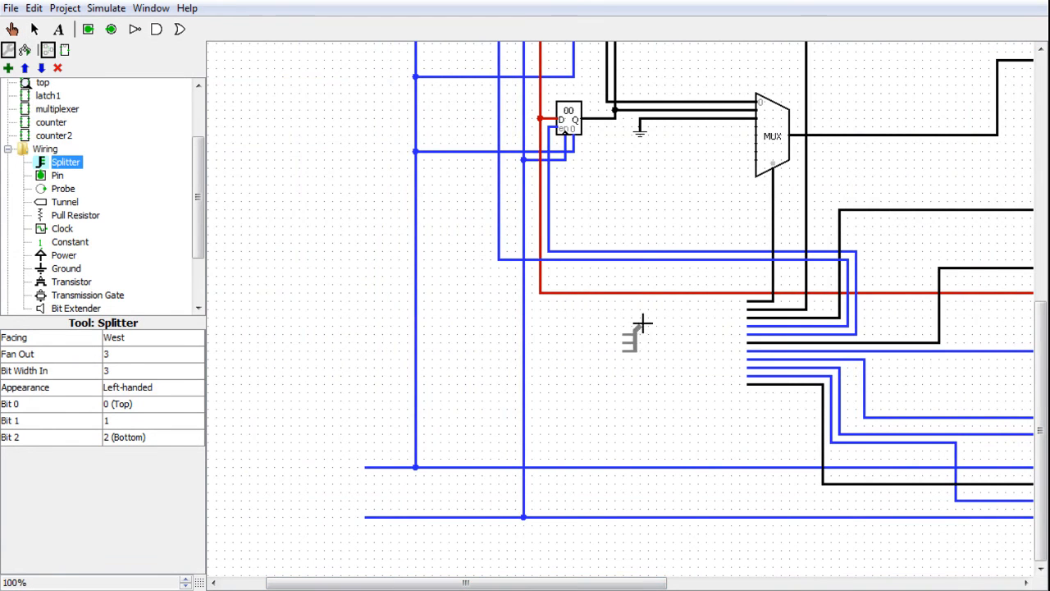
key(Down)
key(Right)
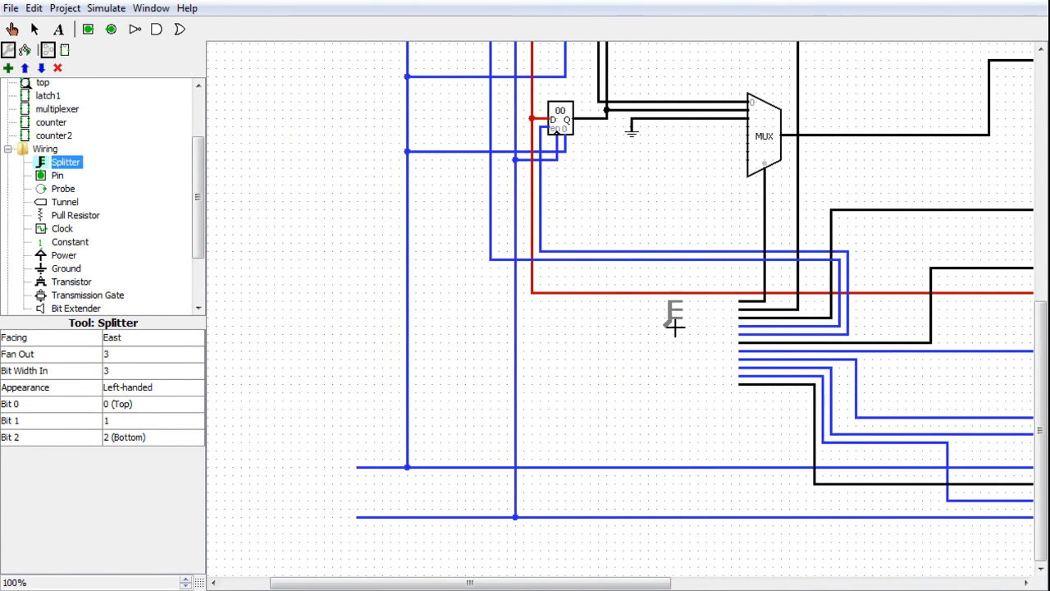
click(720, 326)
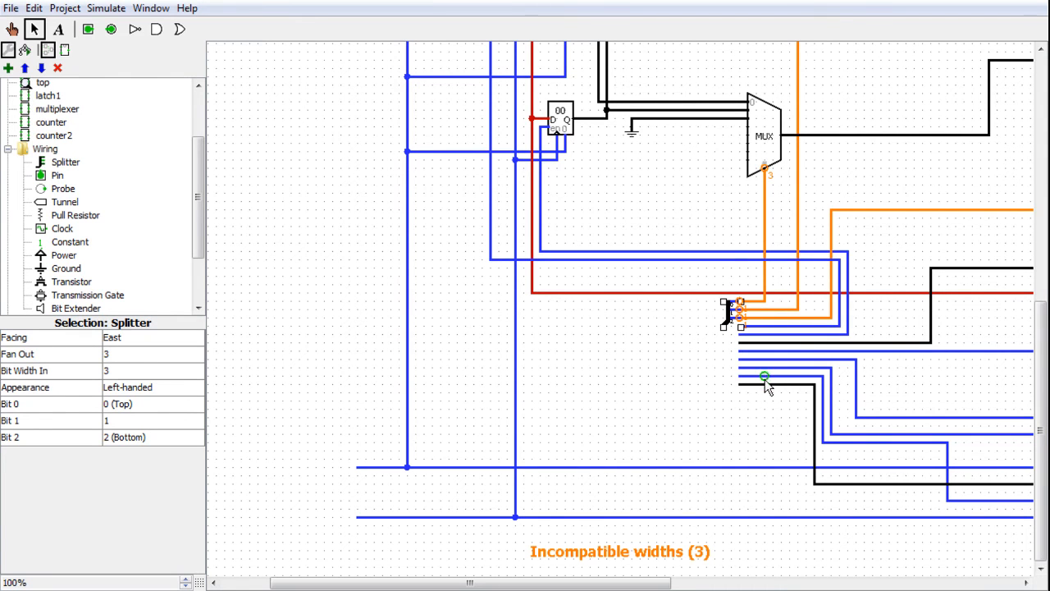
click(122, 355)
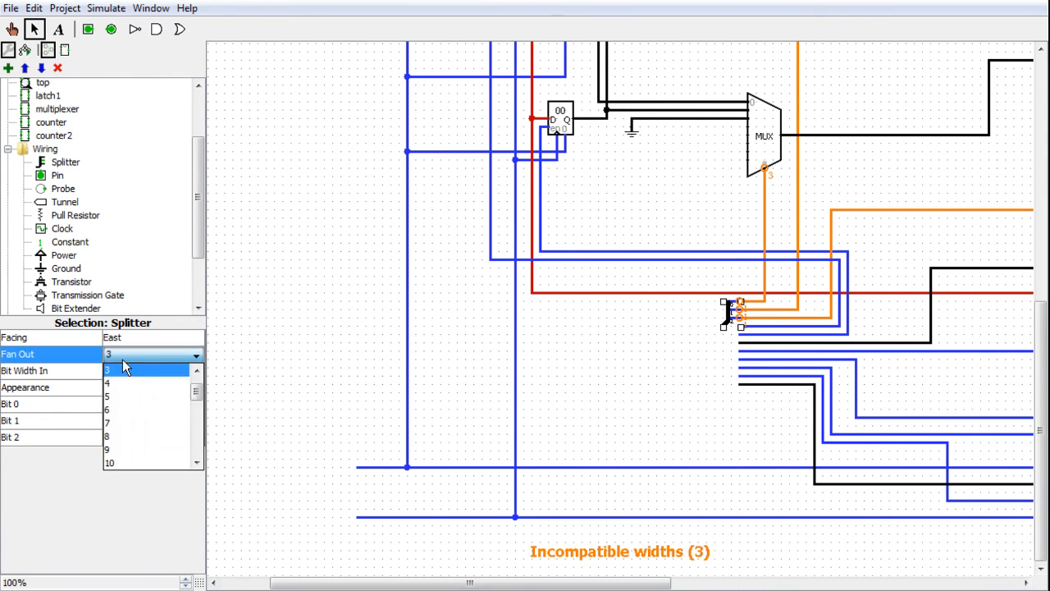
scroll(190, 460, down, 3)
click(148, 463)
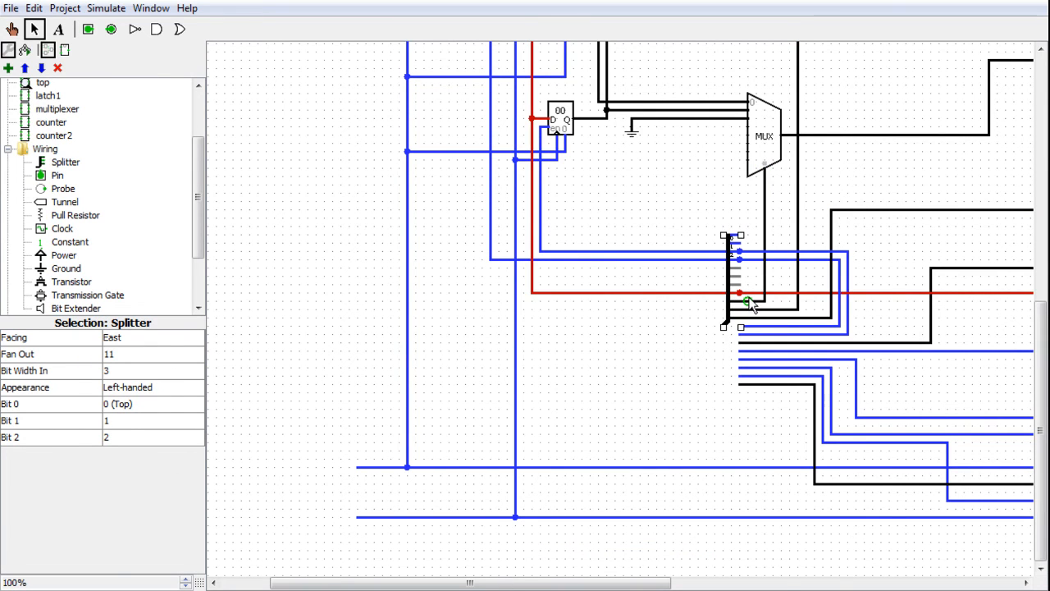
key(ctrl+z)
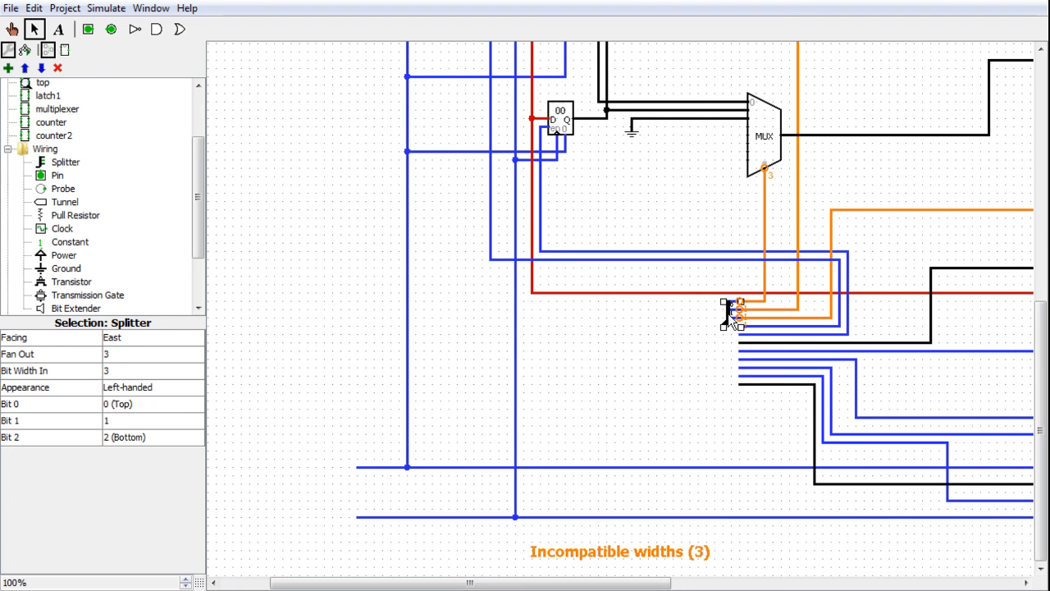
key(Delete)
- Place an east-facing splitter with a fan out of 11 on the stacked control line ends
click(64, 163)
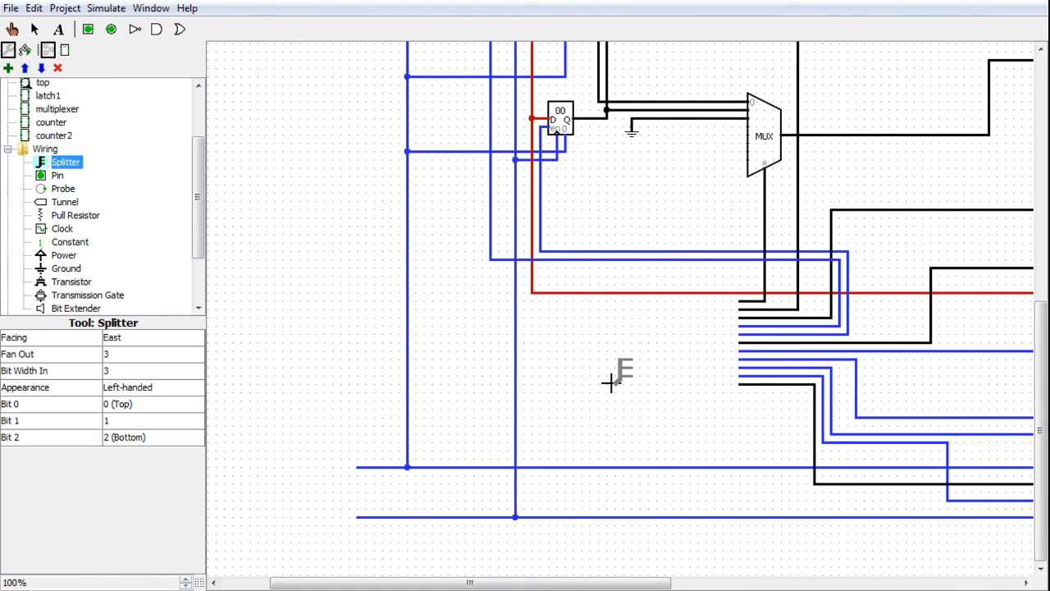
click(130, 355)
drag(199, 392, 197, 404)
click(144, 422)
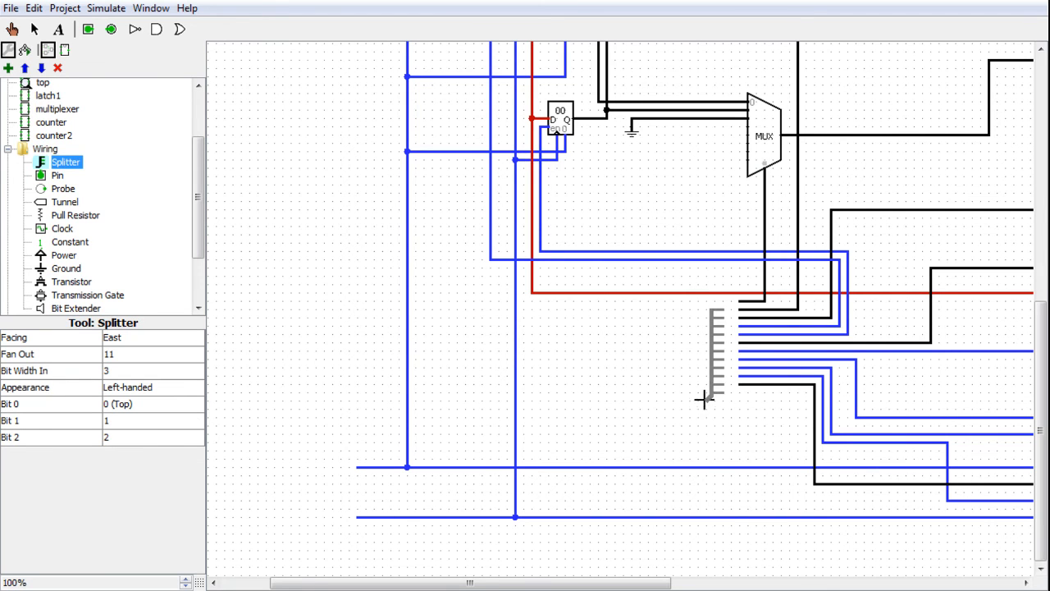
click(722, 393)
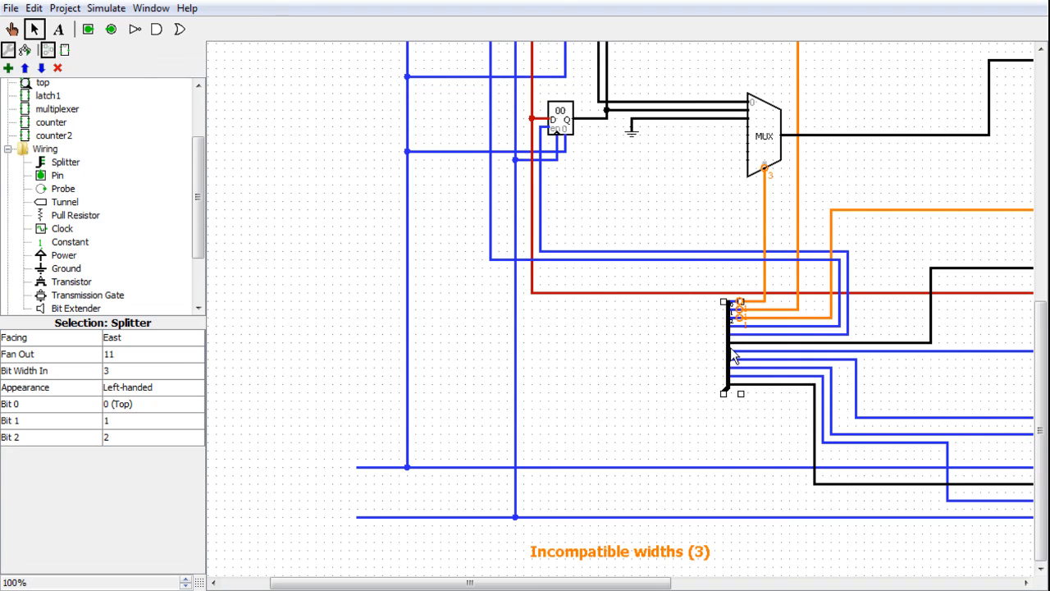
- Go through the upper control wires and set the 11-way splitter's input bit width to 20
click(765, 301)
click(789, 309)
click(797, 318)
click(805, 327)
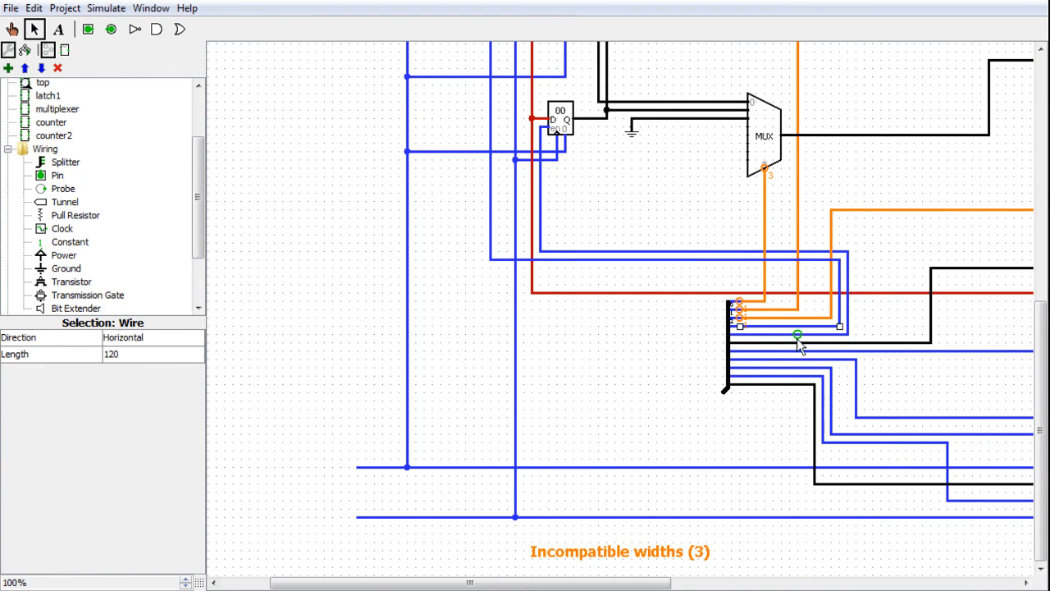
click(729, 348)
click(115, 371)
click(206, 417)
click(144, 376)
drag(195, 407, 196, 438)
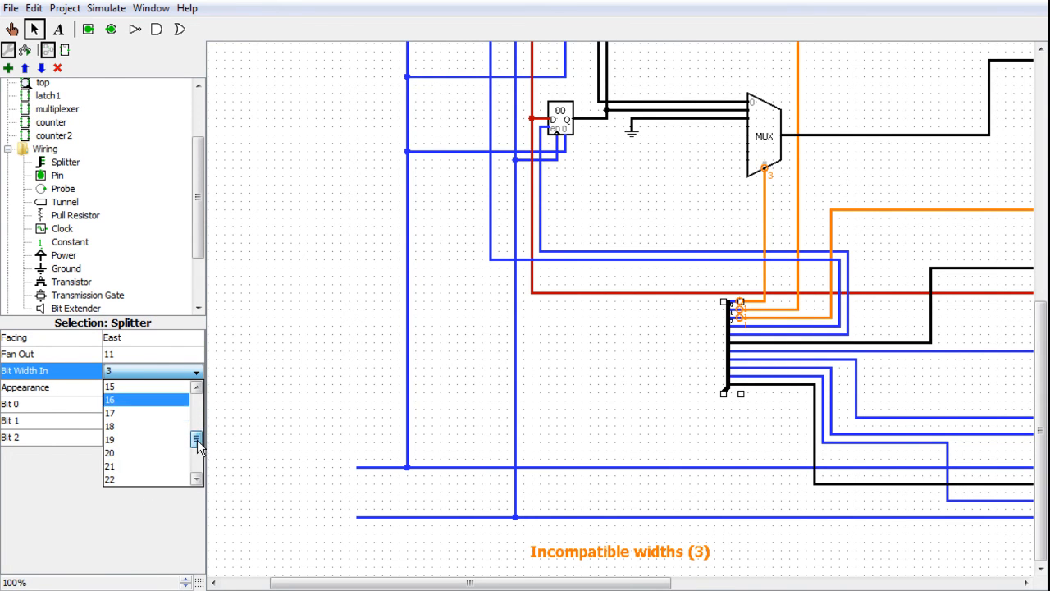
click(169, 452)
- Assign bit 2 of the control splitter to output 0 (Top), alongside bits 0 and 1
scroll(200, 430, down, 2)
click(125, 363)
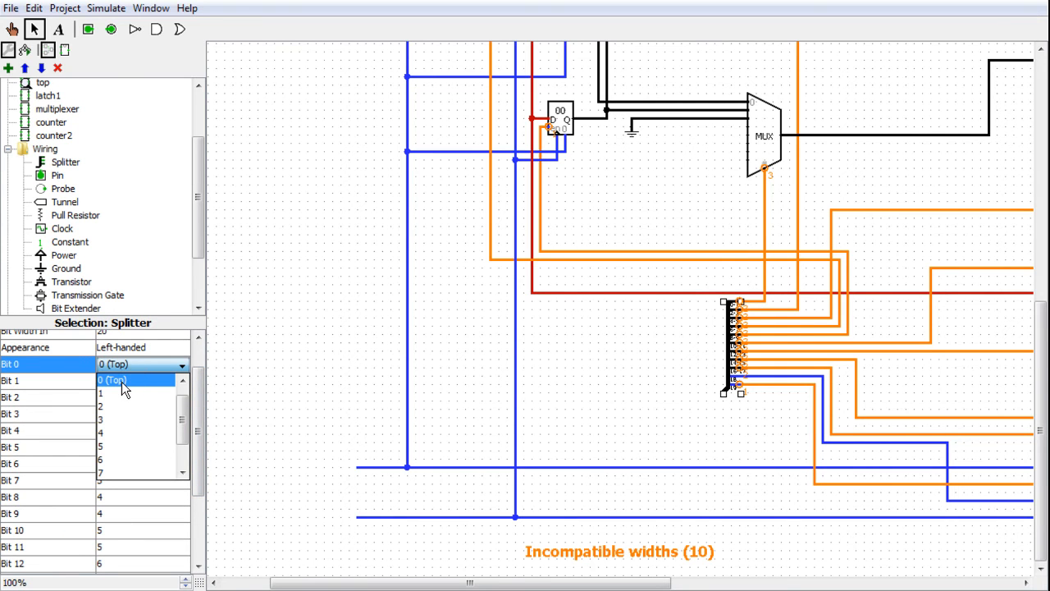
click(123, 383)
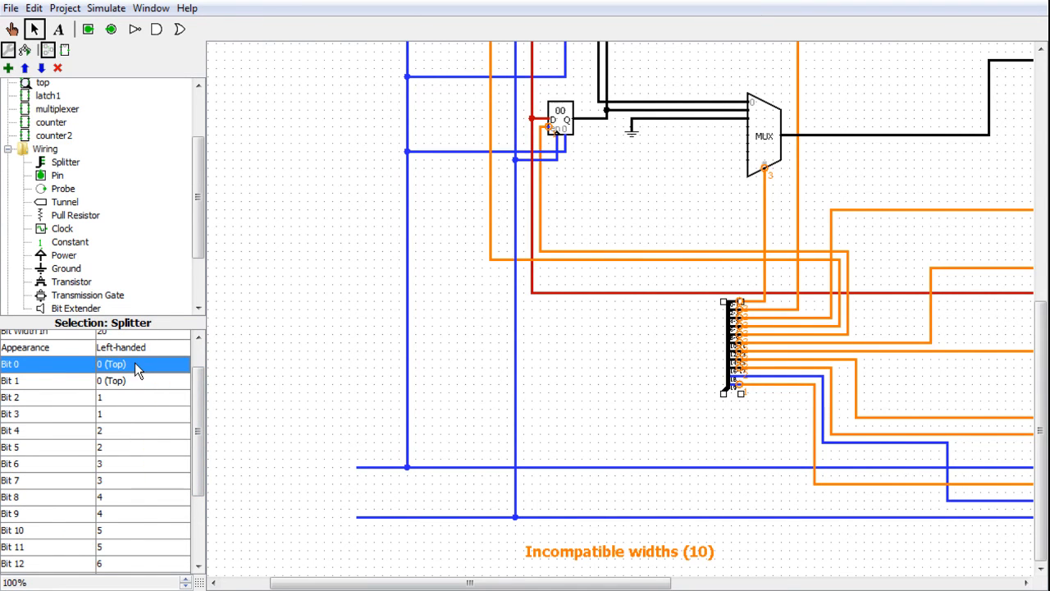
click(116, 384)
click(118, 398)
click(119, 399)
click(123, 397)
click(156, 401)
scroll(178, 443, up, 2)
click(138, 428)
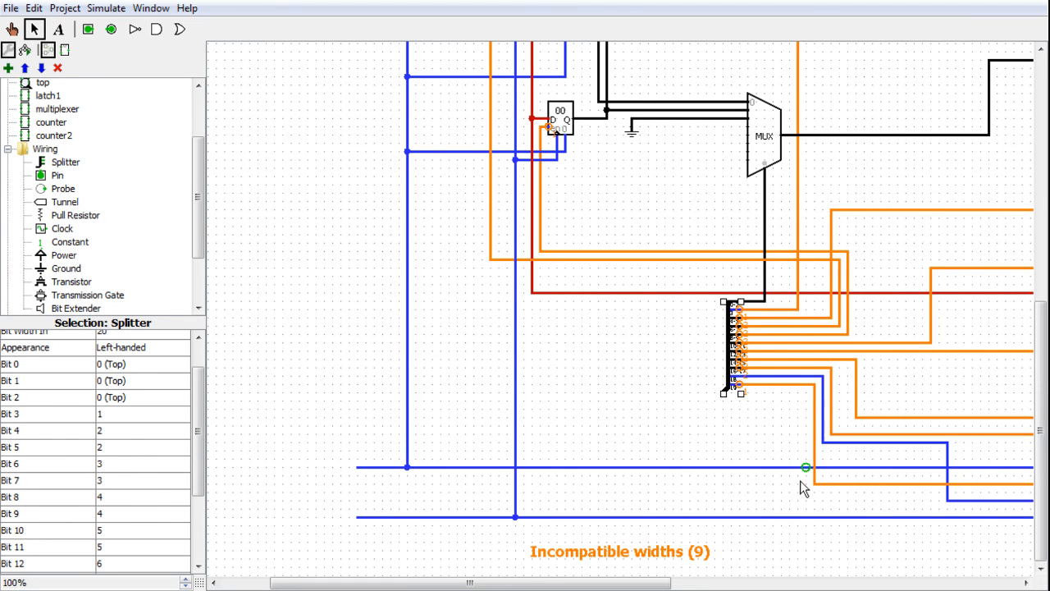
- Route the flag flip-flops' clock line across above the circuit and down beyond the registers to the shared clock line
drag(614, 582, 960, 587)
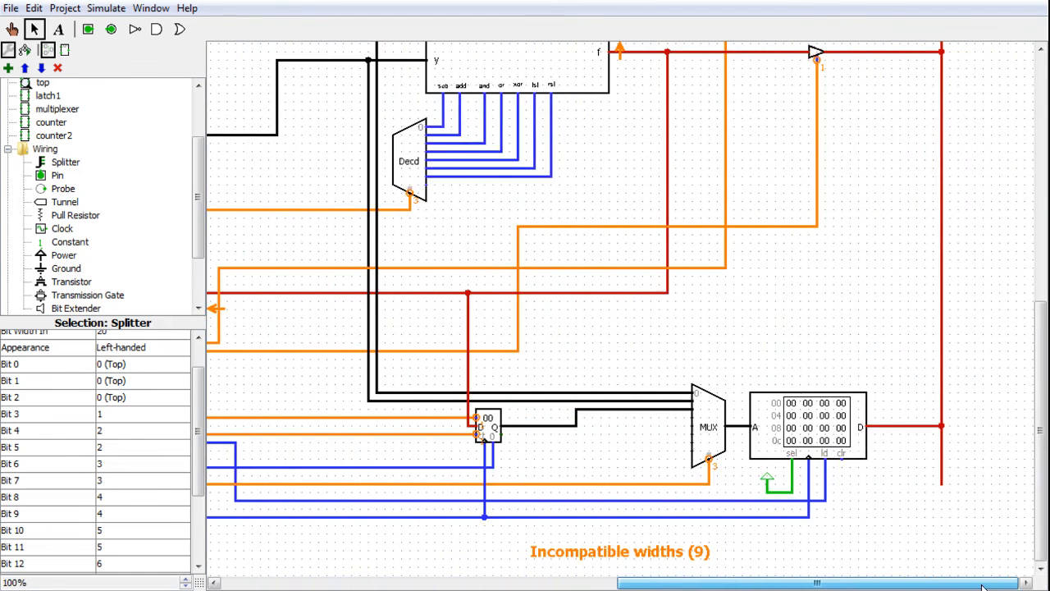
drag(1041, 492, 1042, 242)
drag(886, 584, 862, 588)
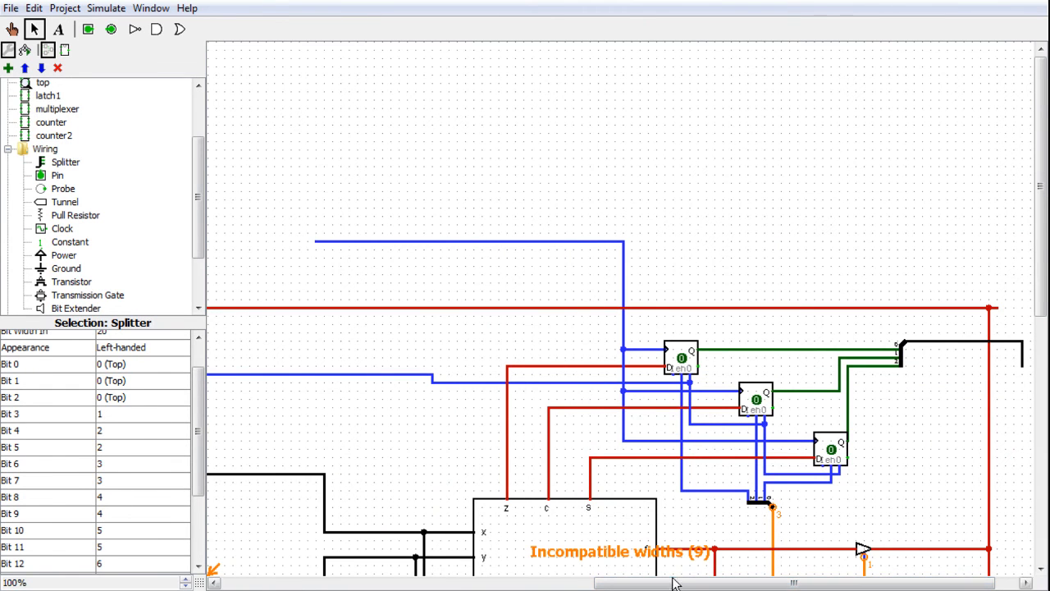
drag(794, 584, 501, 584)
drag(916, 241, 309, 474)
drag(1043, 286, 1043, 475)
drag(309, 138, 309, 533)
drag(1044, 402, 1043, 455)
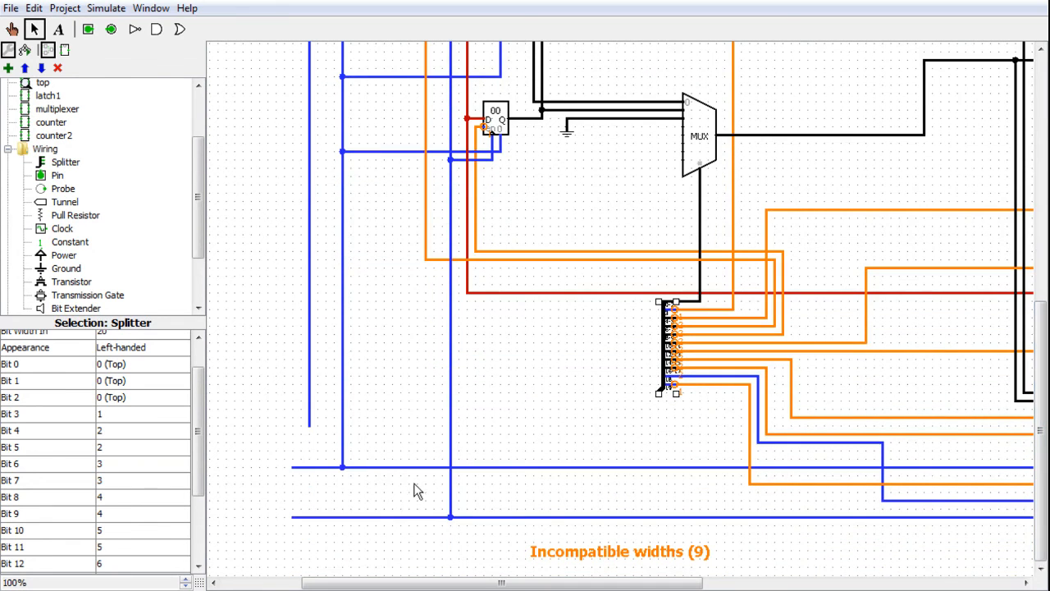
drag(310, 433, 309, 517)
- Examine the control wiring around the ALU, counter and RAM, and view the whole circuit at 50% zoom
drag(436, 582, 814, 583)
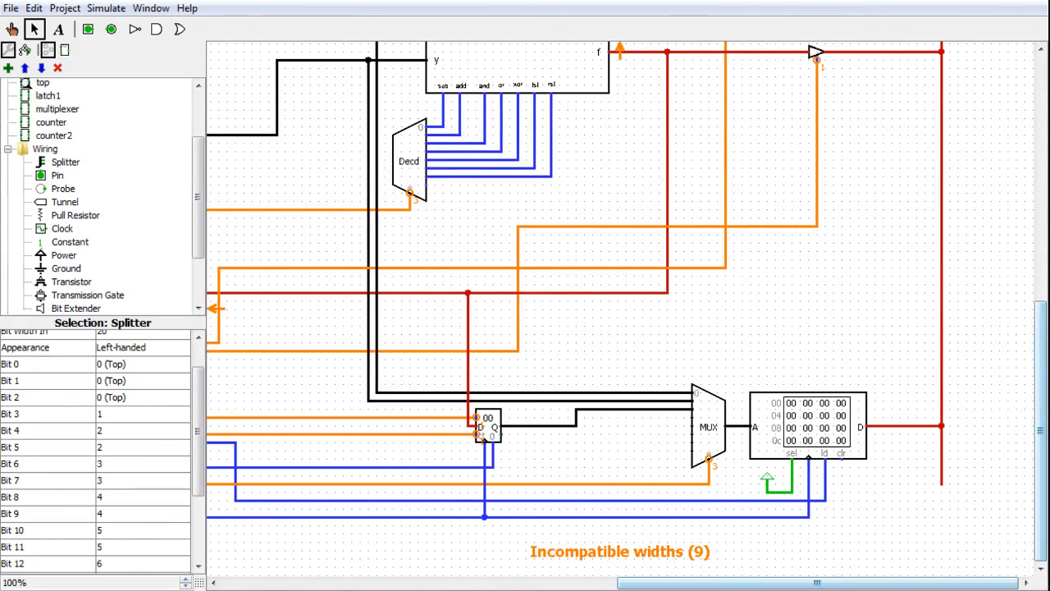
drag(1037, 411, 1035, 347)
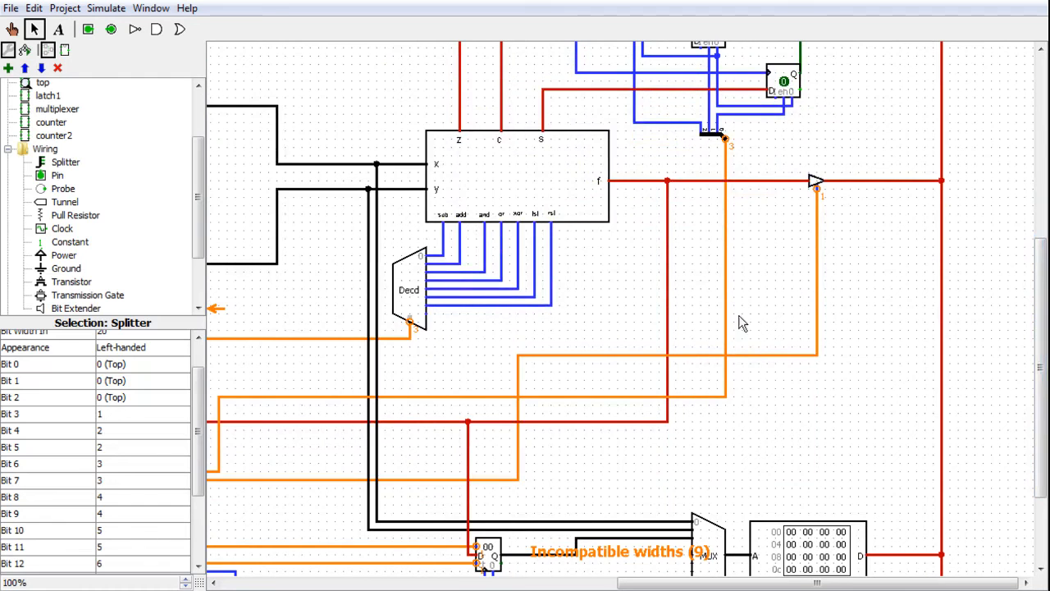
drag(1040, 417, 1036, 525)
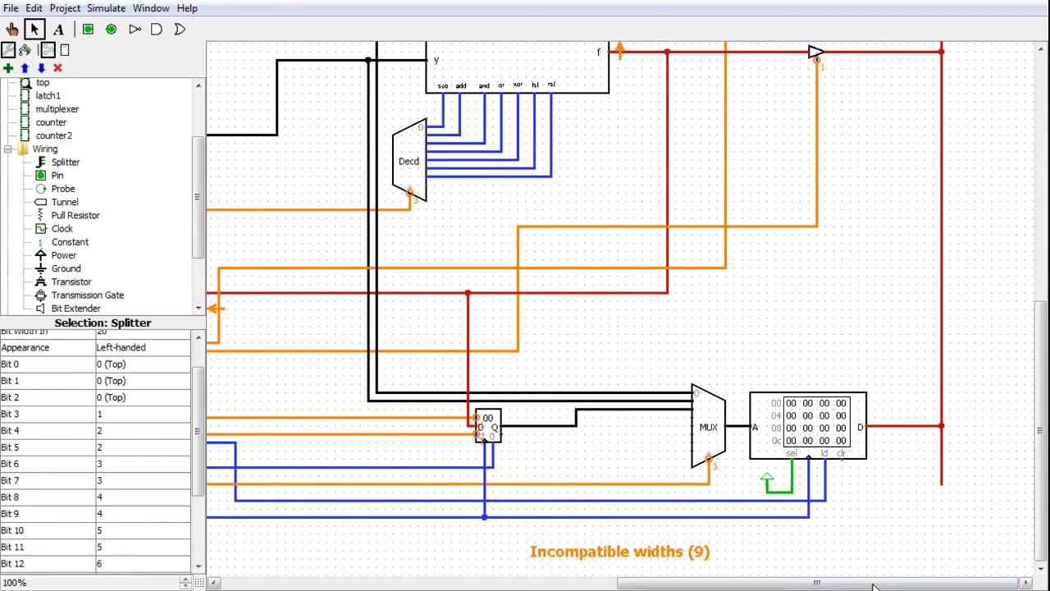
drag(873, 582, 833, 583)
mouse_move(1035, 529)
mouse_down()
mouse_move(1035, 424)
mouse_move(1034, 529)
mouse_up()
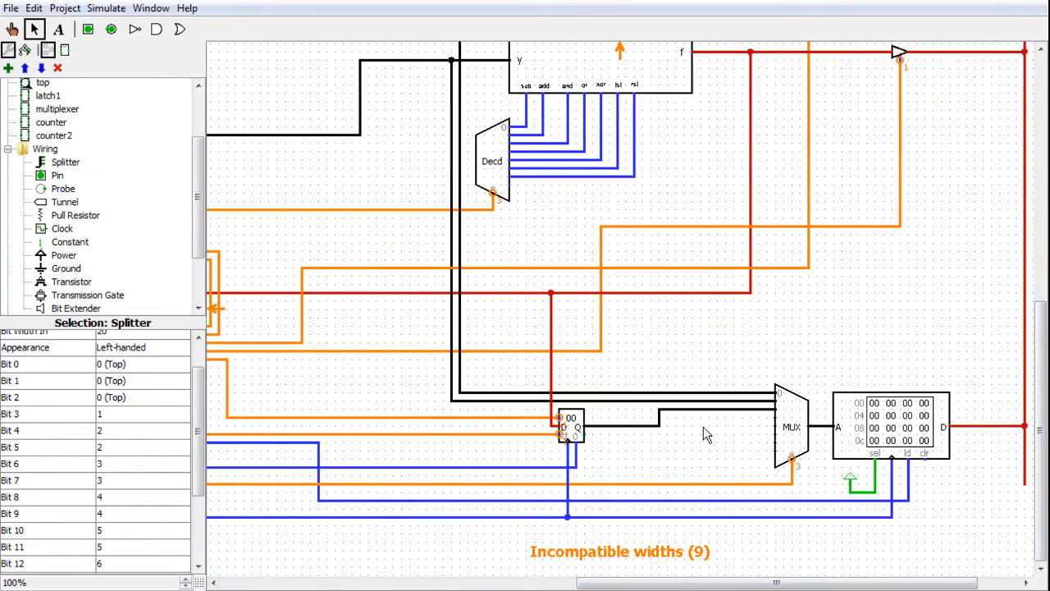
drag(948, 584, 902, 585)
drag(1042, 410, 1040, 367)
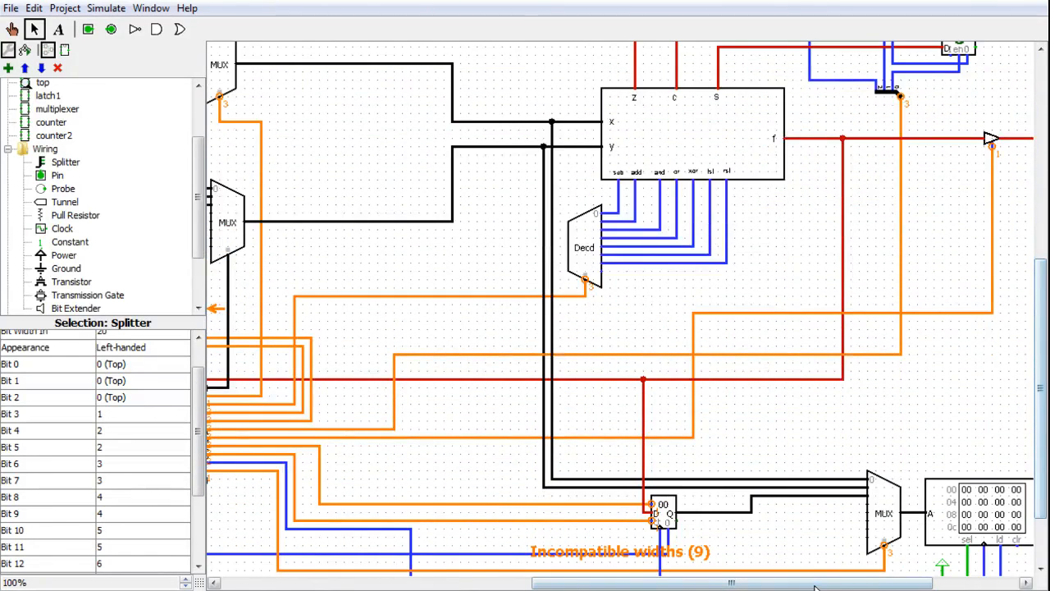
drag(585, 584, 408, 584)
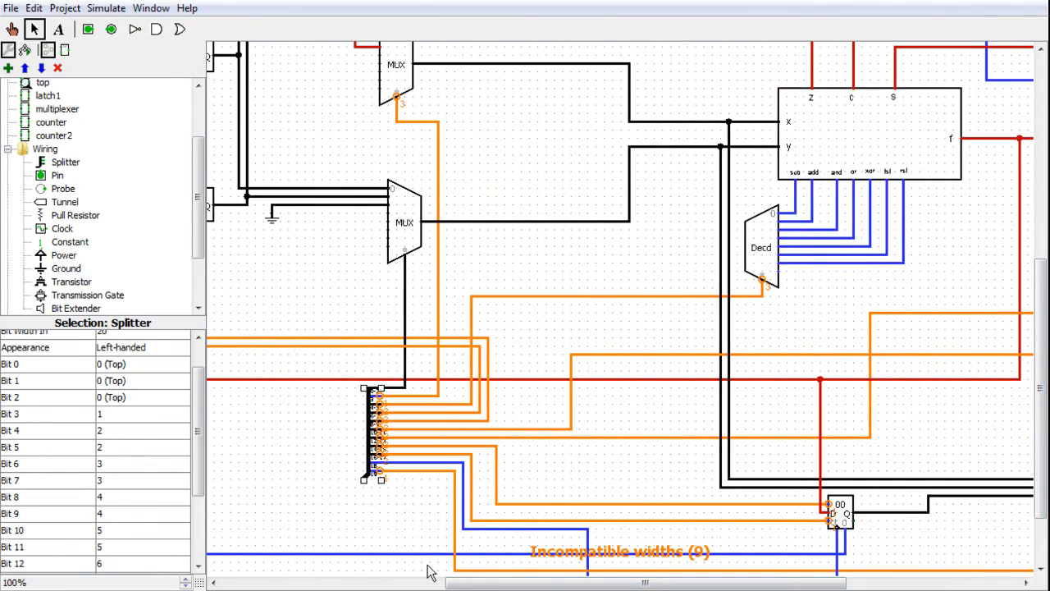
click(185, 585)
click(185, 585)
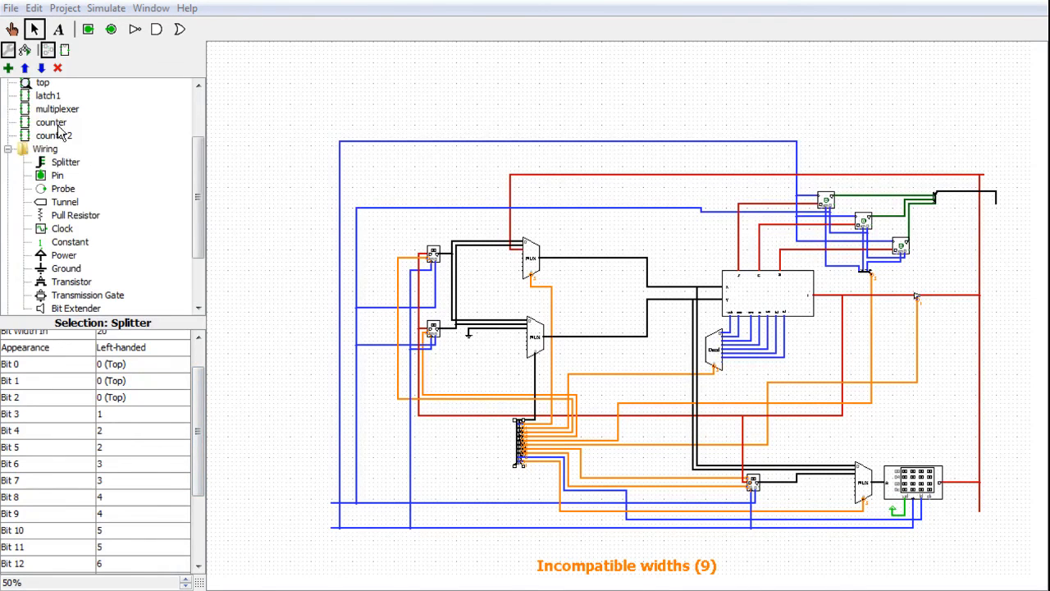
- Open the project file cpuphi.circ from the Stuff folder
click(10, 8)
mouse_move(33, 10)
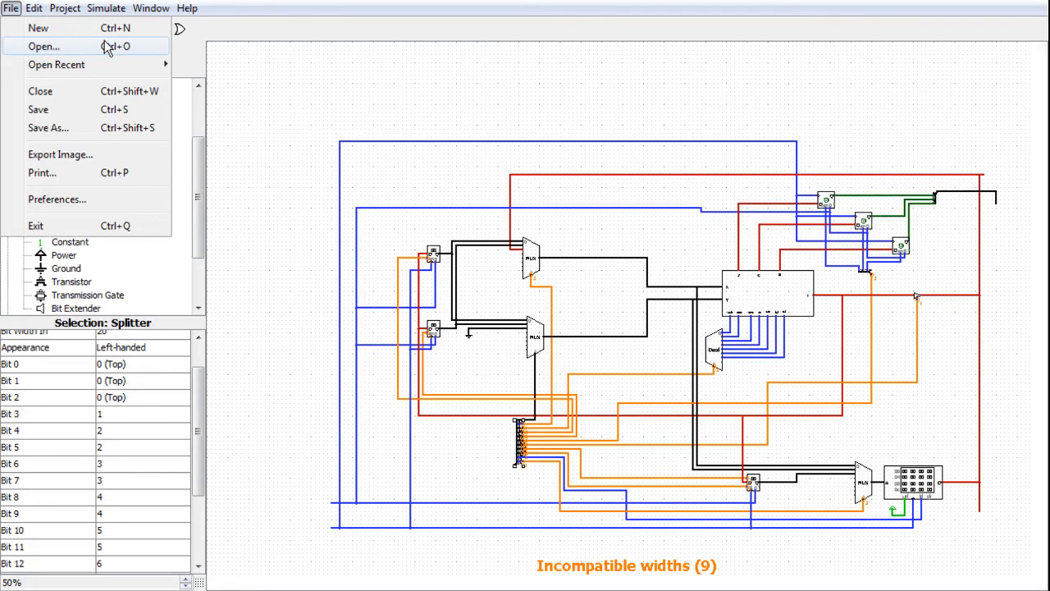
click(75, 46)
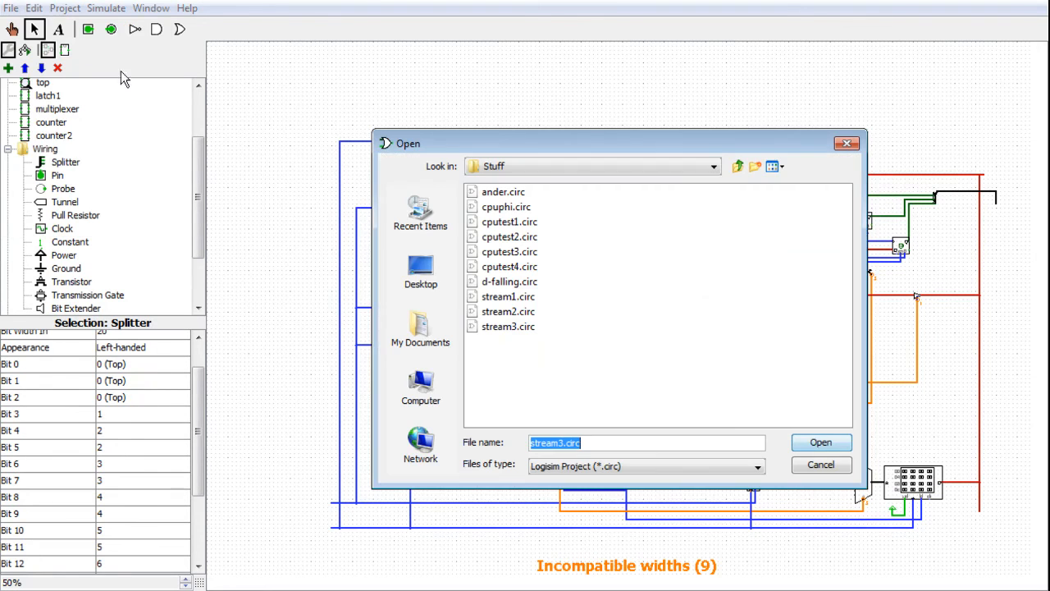
click(502, 208)
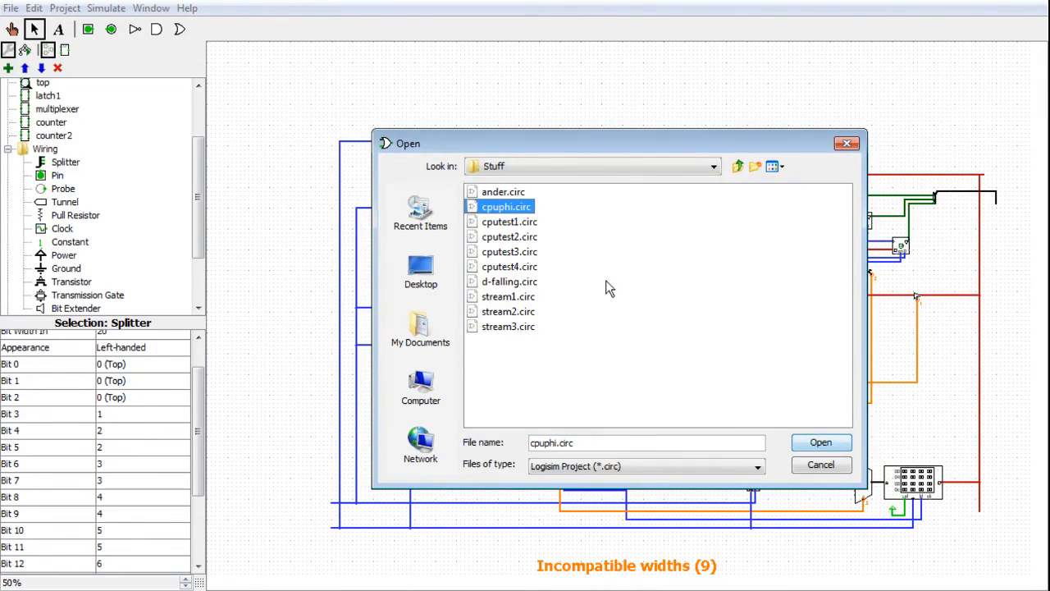
click(822, 447)
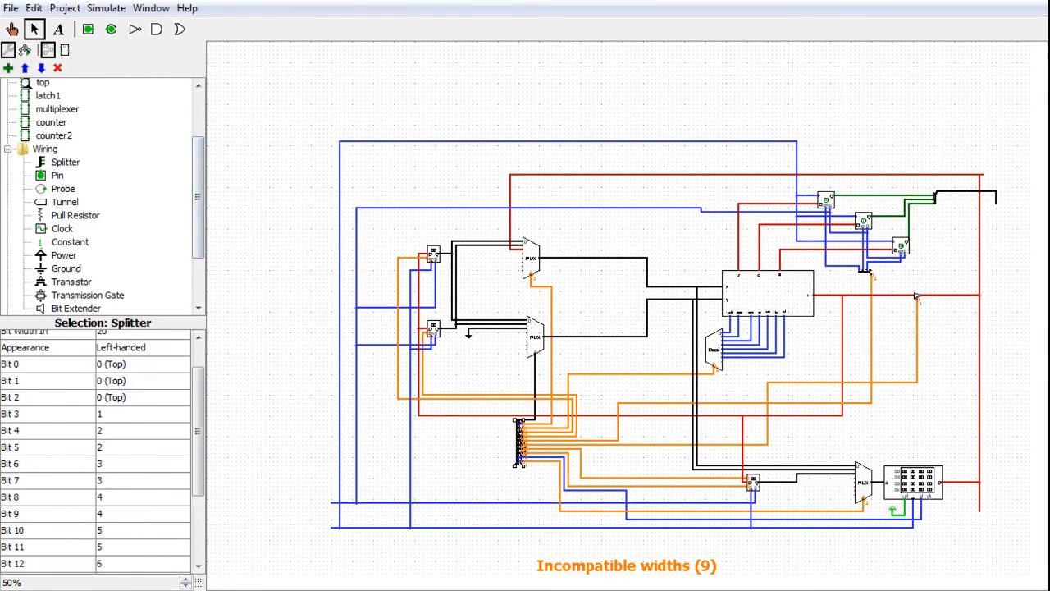
click(11, 8)
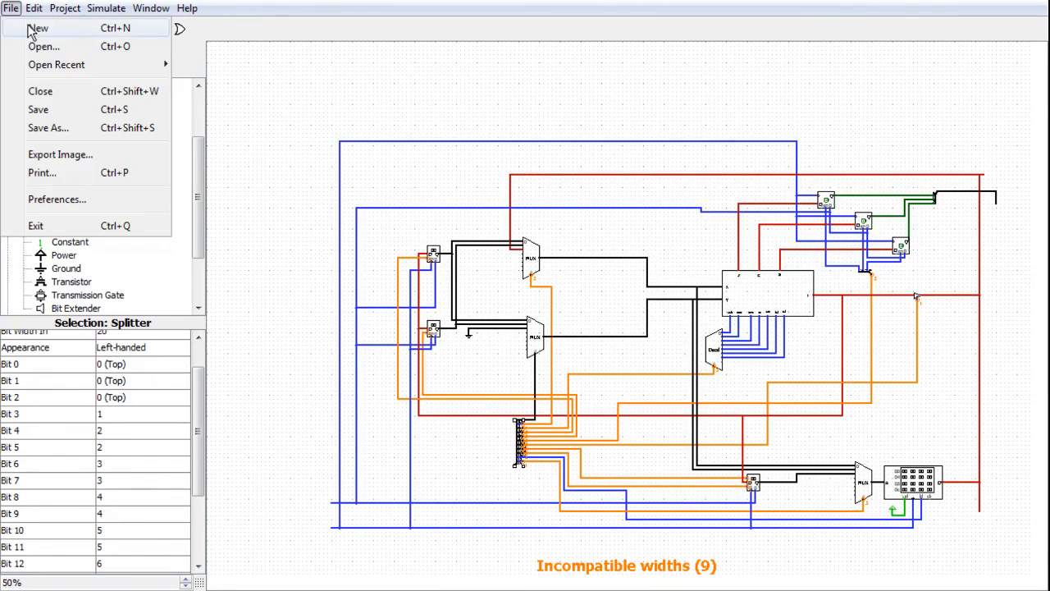
click(37, 47)
click(509, 209)
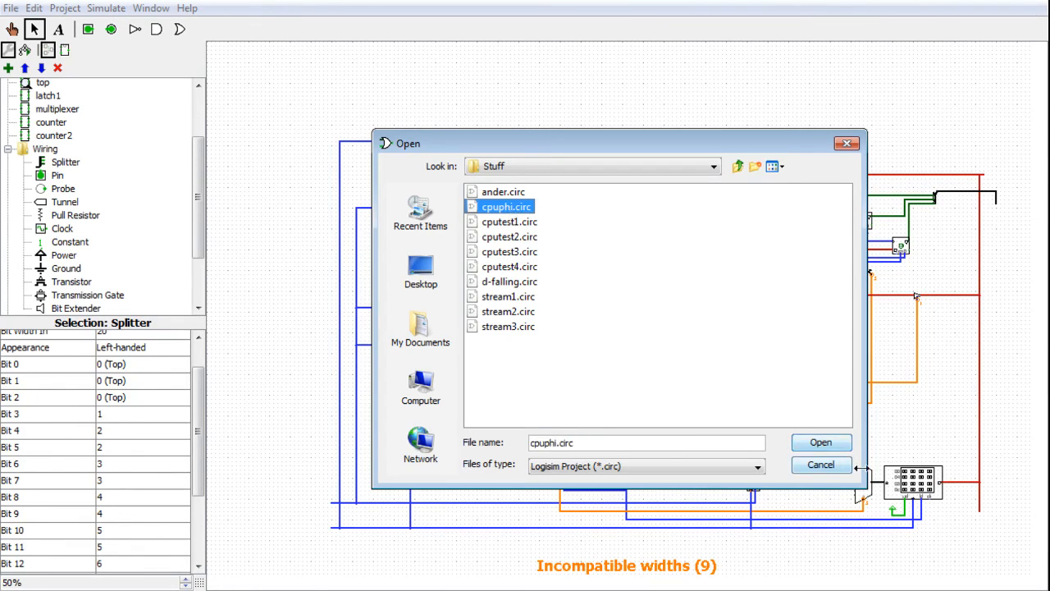
click(820, 443)
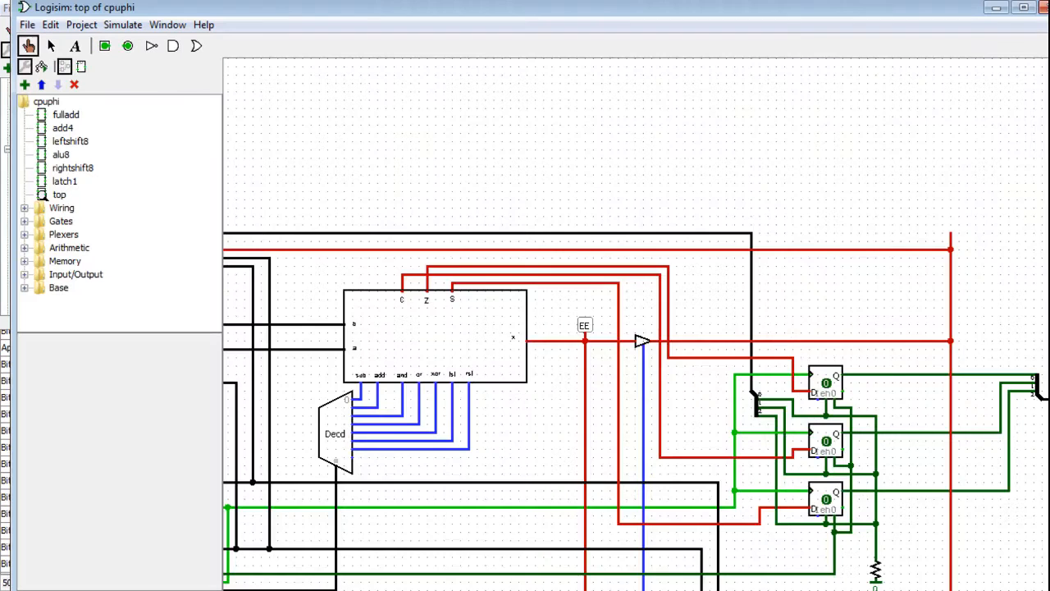
- Examine the overall layout of the cpuphi top circuit and its ALU, register and control splitter section
click(201, 590)
click(202, 589)
click(202, 589)
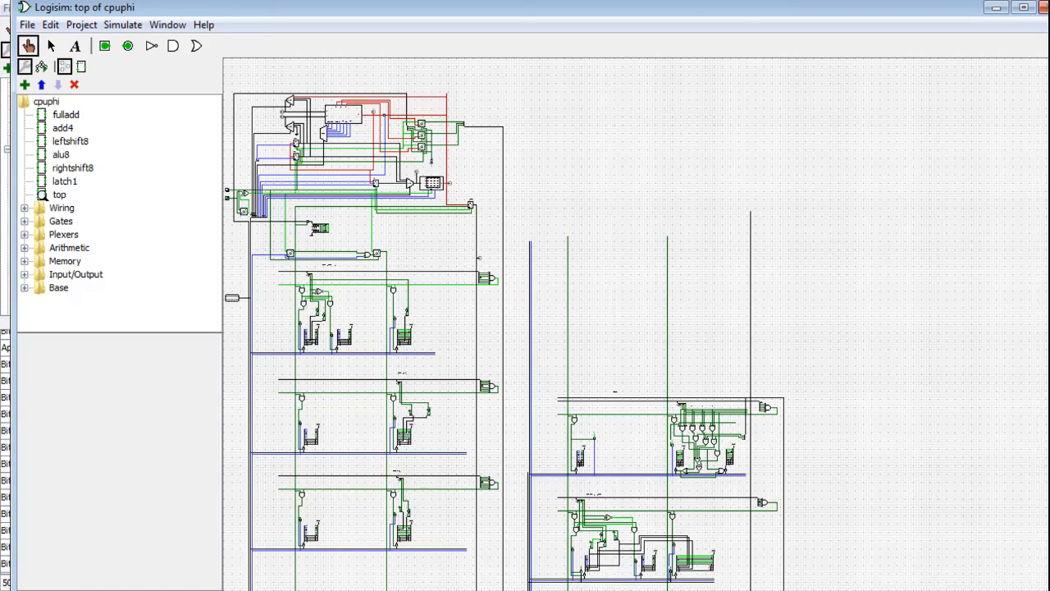
scroll(636, 324, up, 2)
scroll(636, 324, left, 5)
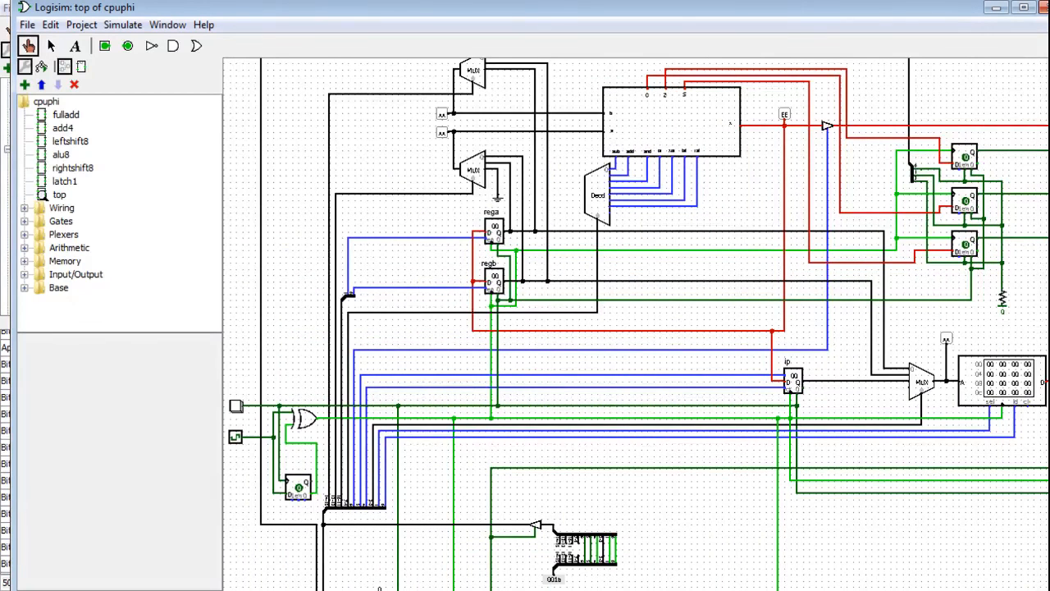
- Compare the RAM and input latch section of cpuphi with the RAM's power source and counter output wire in stream3's top circuit
scroll(745, 273, right, 5)
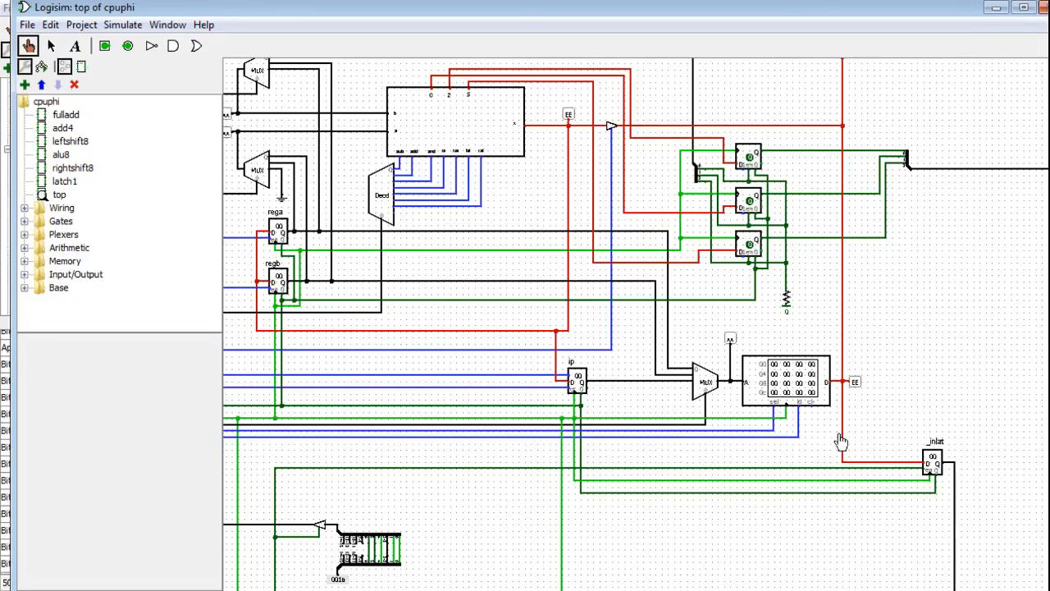
scroll(818, 373, left, 5)
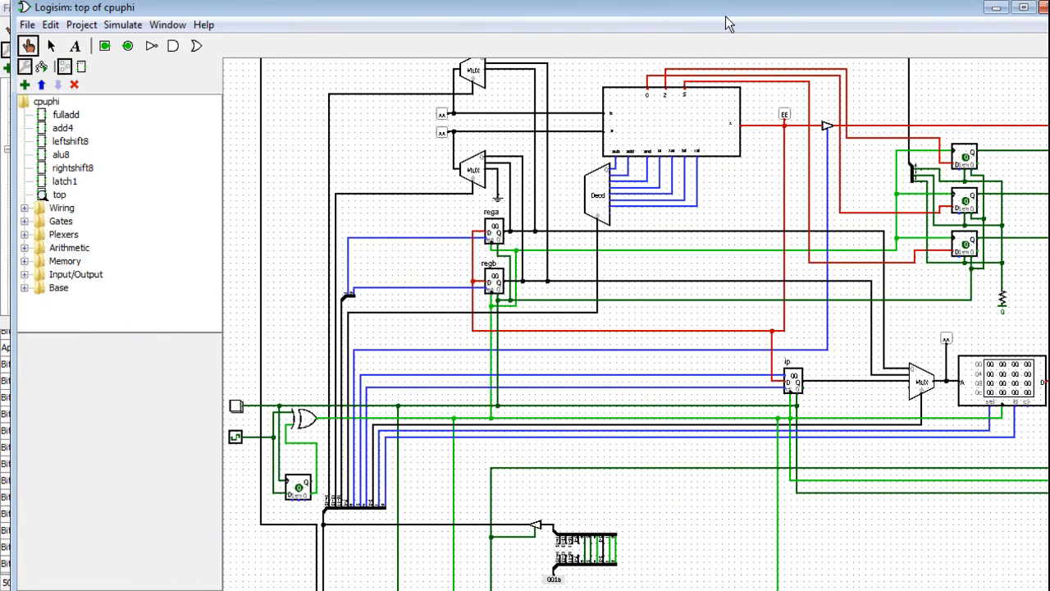
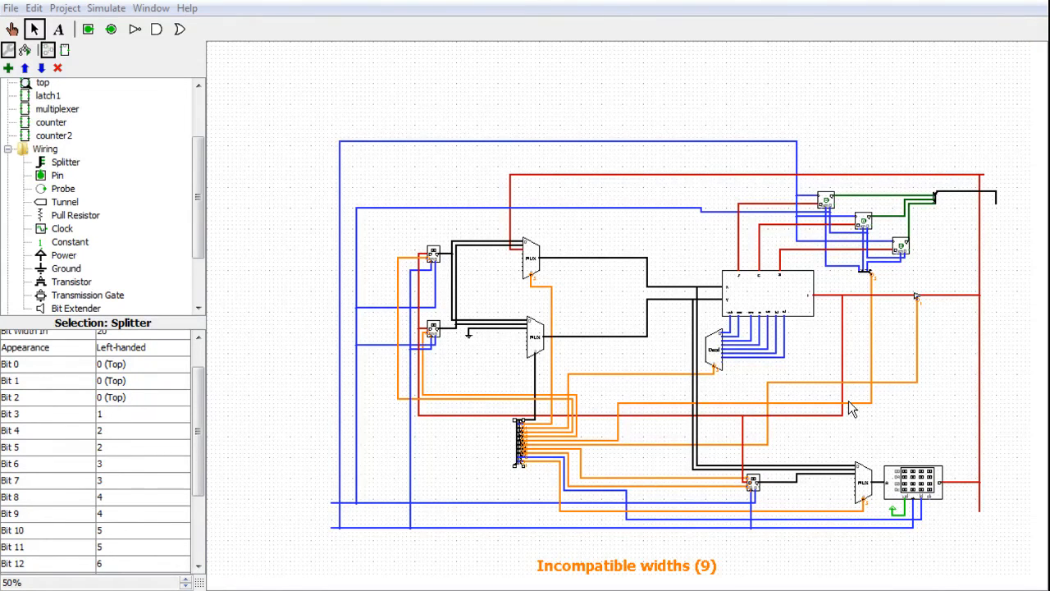
click(893, 509)
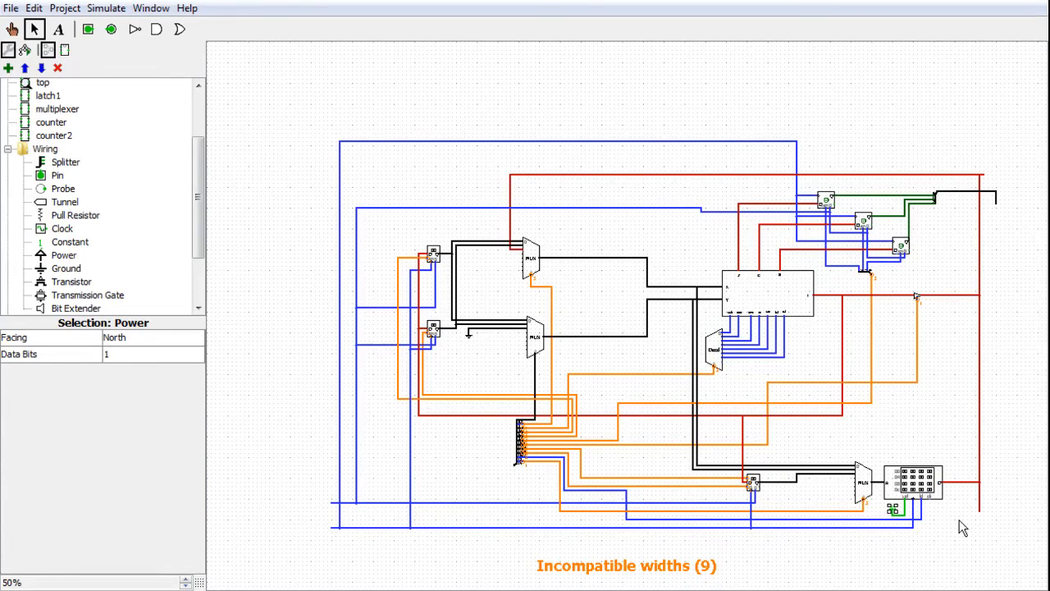
click(916, 535)
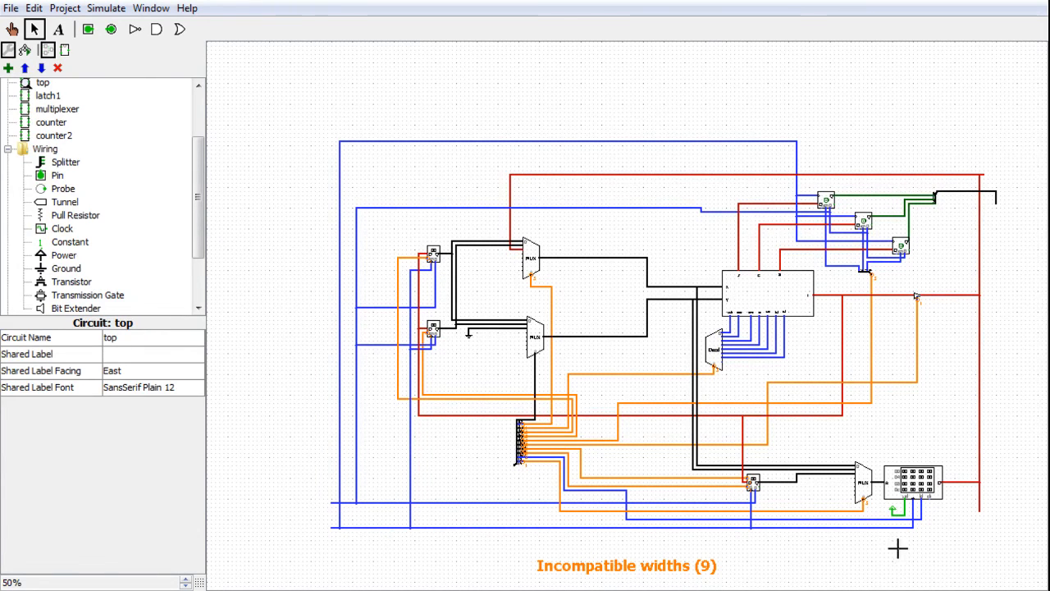
click(893, 507)
click(922, 566)
drag(814, 490, 785, 459)
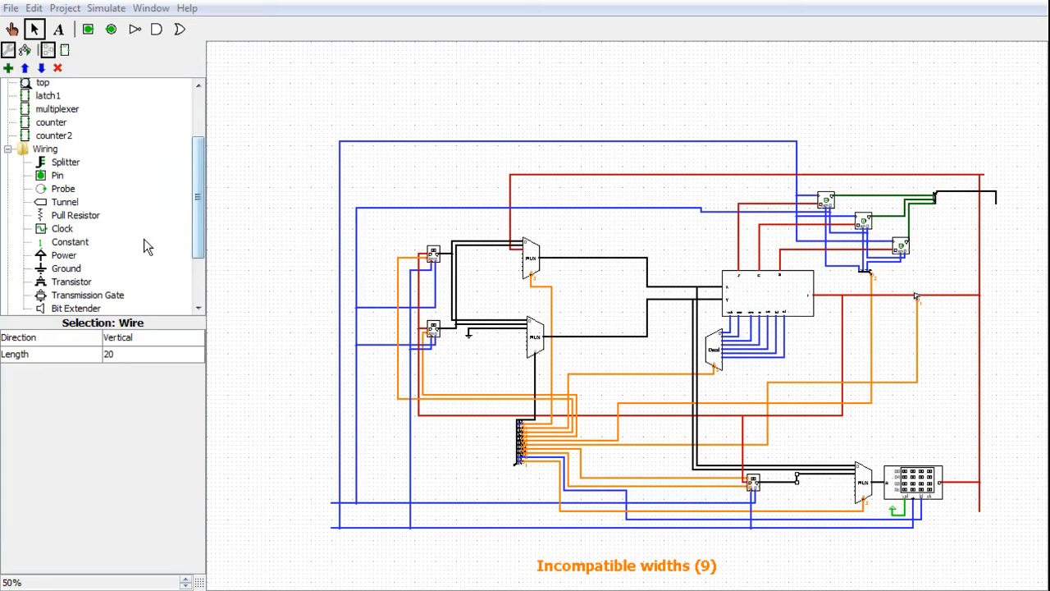
- Examine the counter and counter2 subcircuits, viewing counter2 at 100% zoom and inspecting its second counter block
click(7, 149)
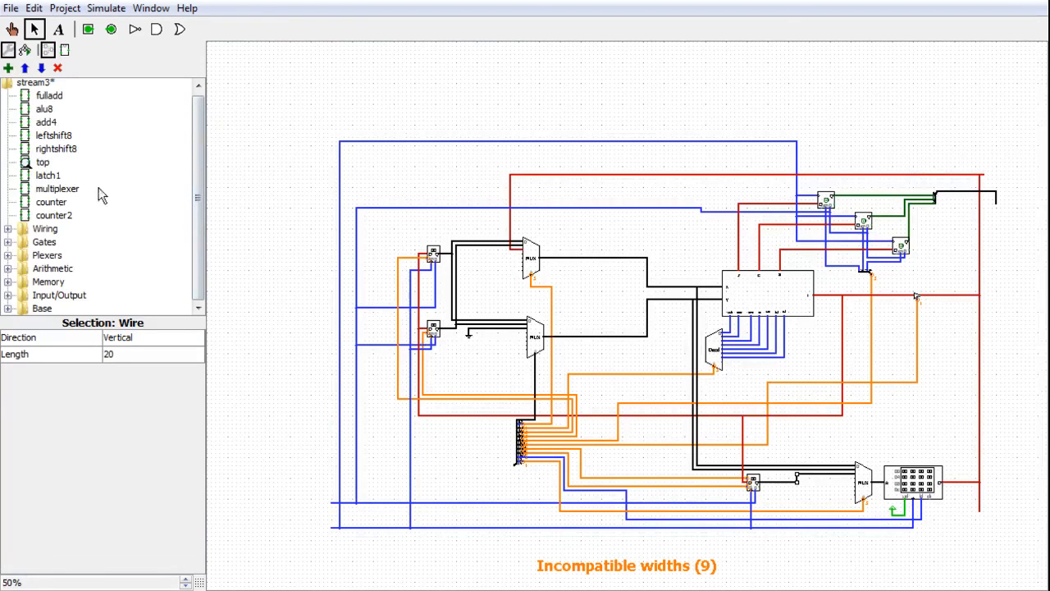
click(59, 215)
double_click(57, 210)
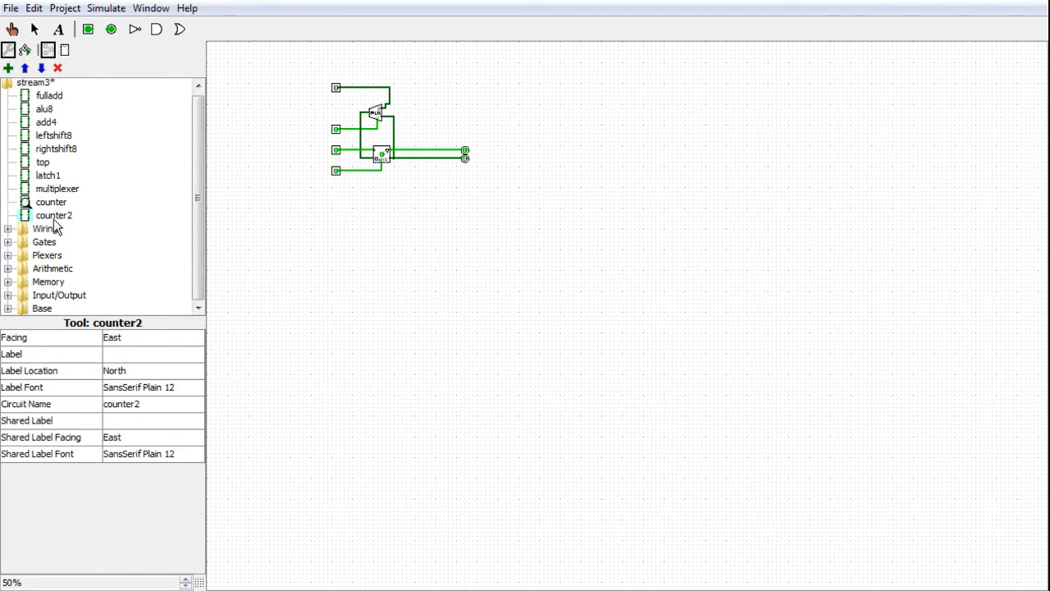
double_click(48, 216)
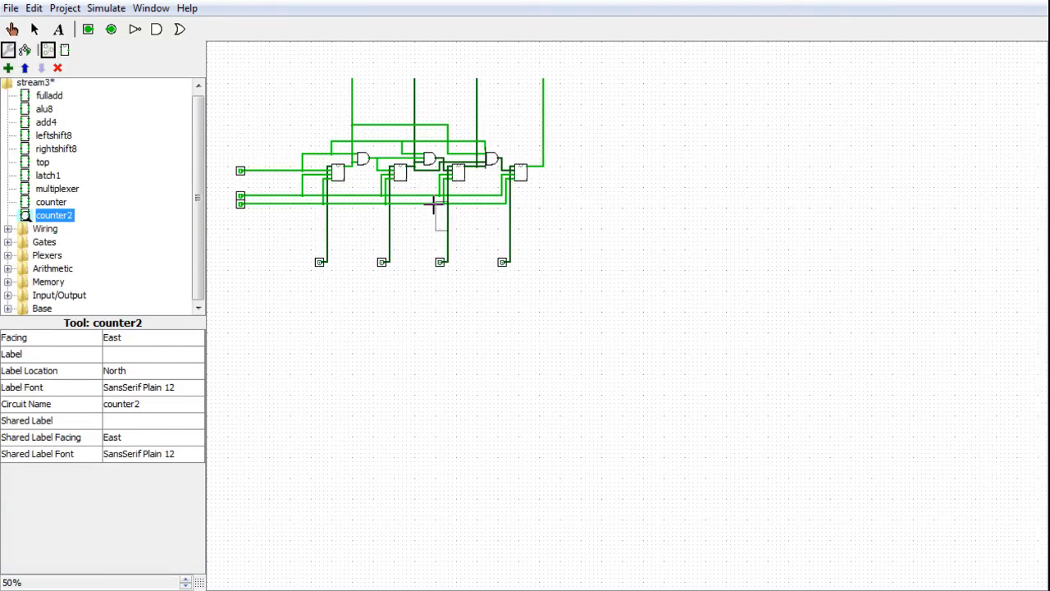
click(40, 30)
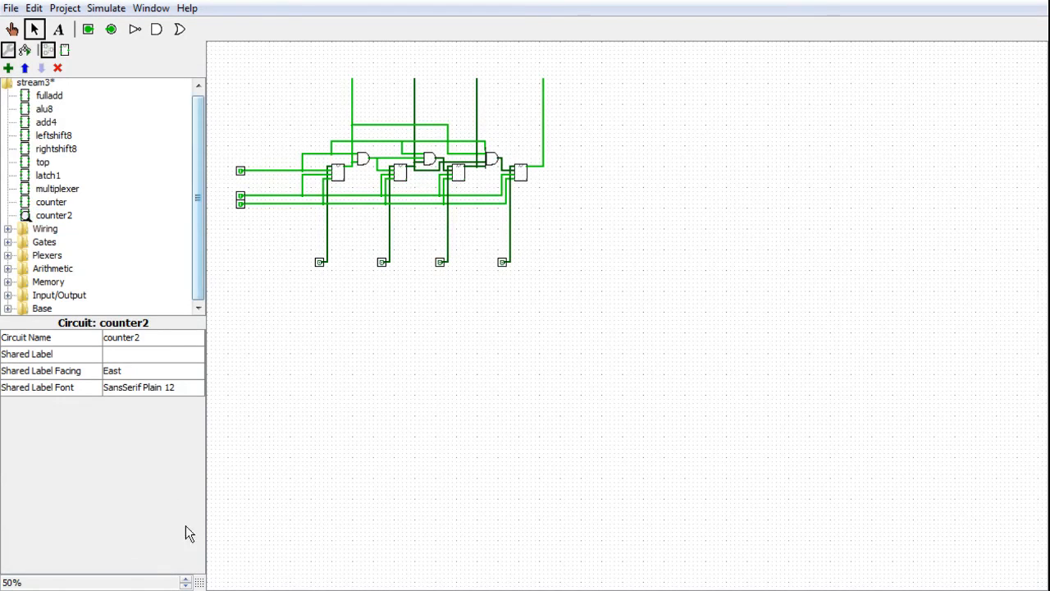
click(185, 578)
click(186, 578)
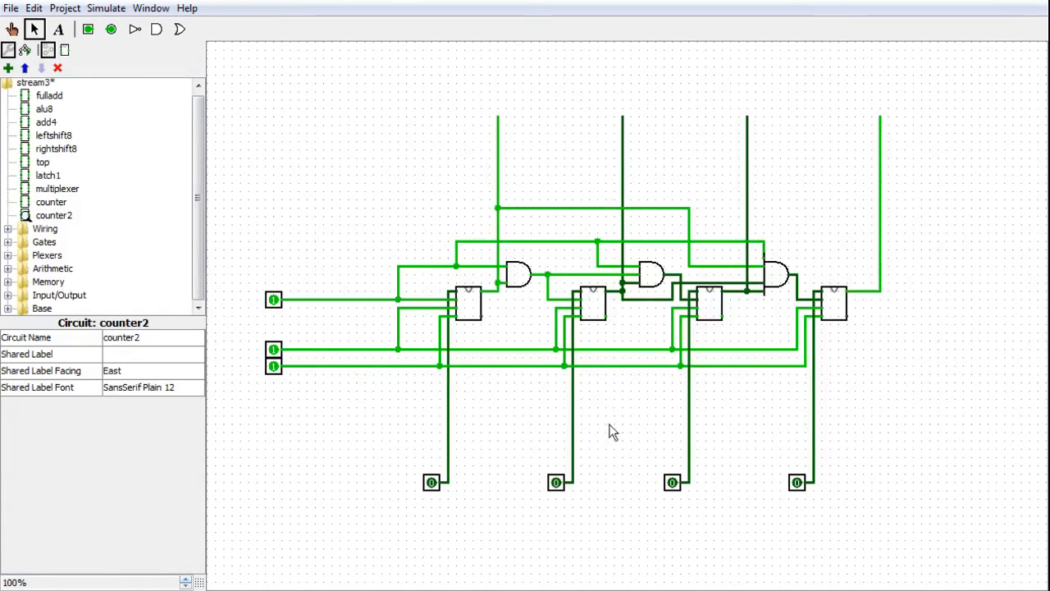
click(592, 307)
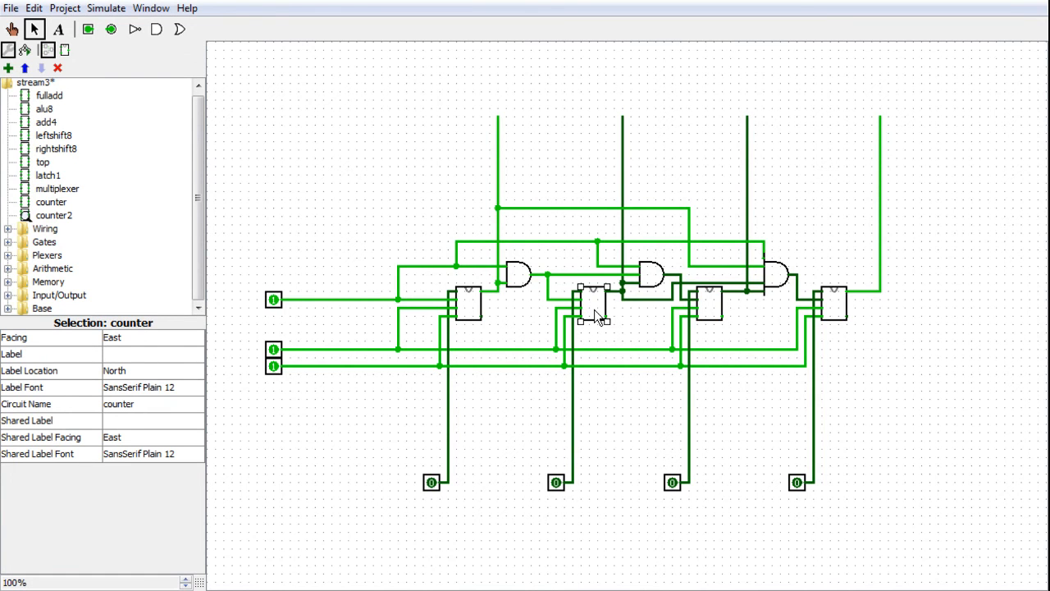
- Return to the top circuit and inspect the 8-bit counter and the D flip-flops above the ALU at 75% zoom
click(41, 163)
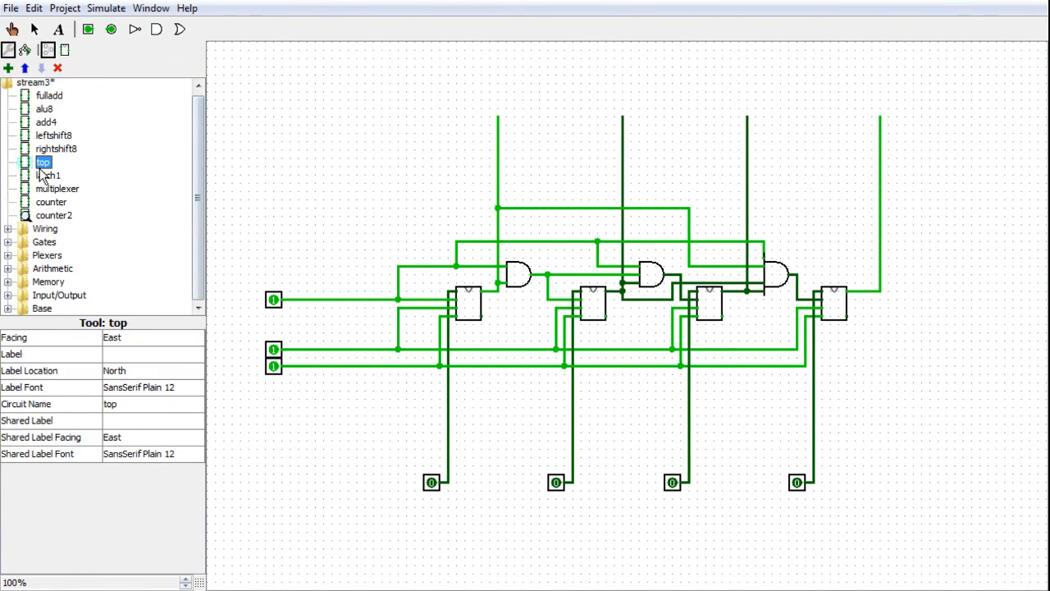
double_click(41, 168)
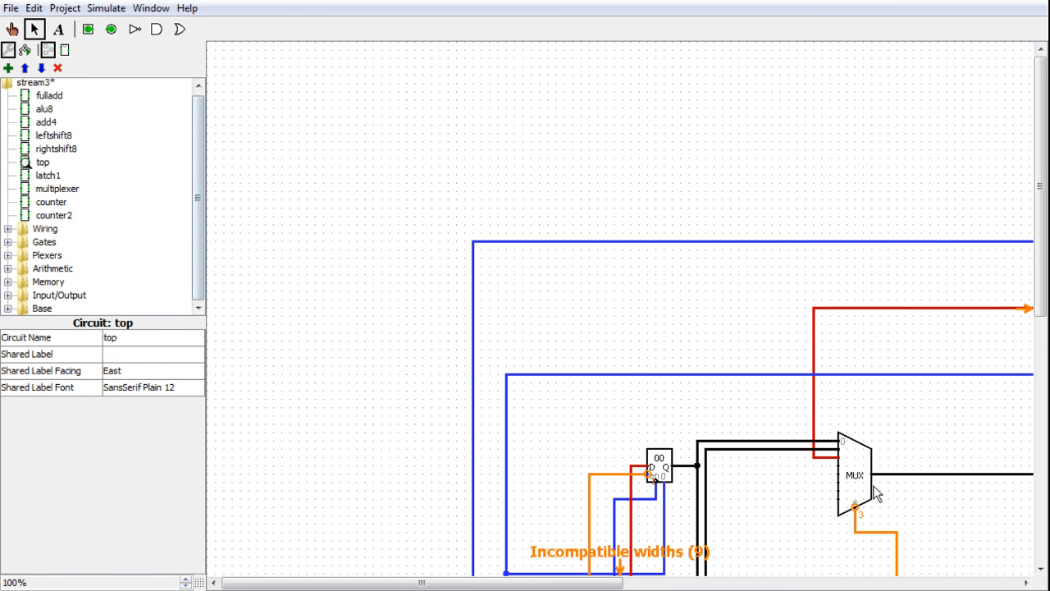
drag(1041, 328, 1041, 517)
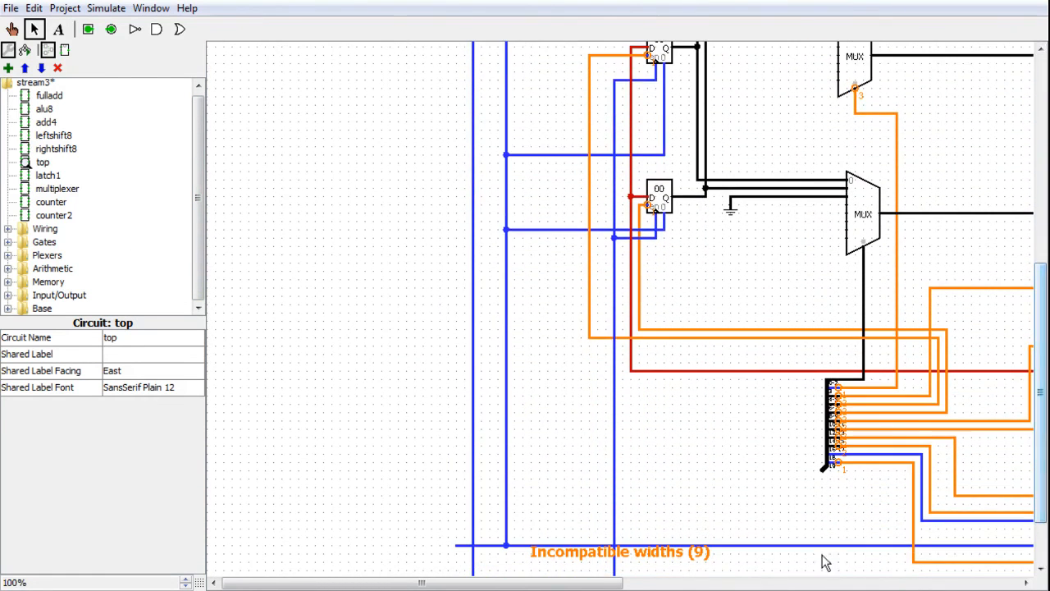
click(186, 585)
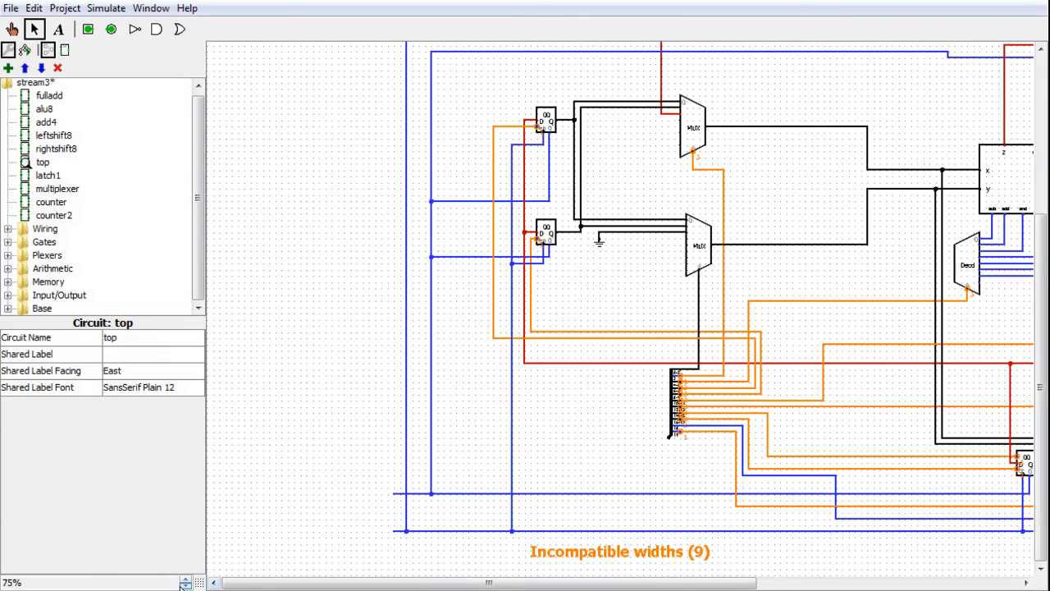
drag(436, 583, 664, 588)
click(680, 469)
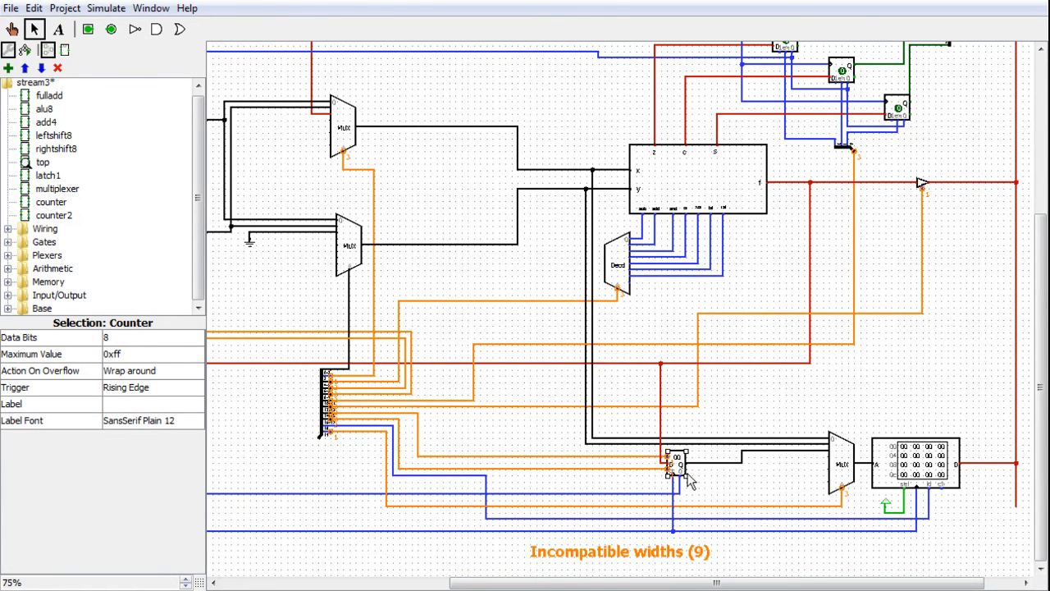
drag(1042, 461, 1042, 358)
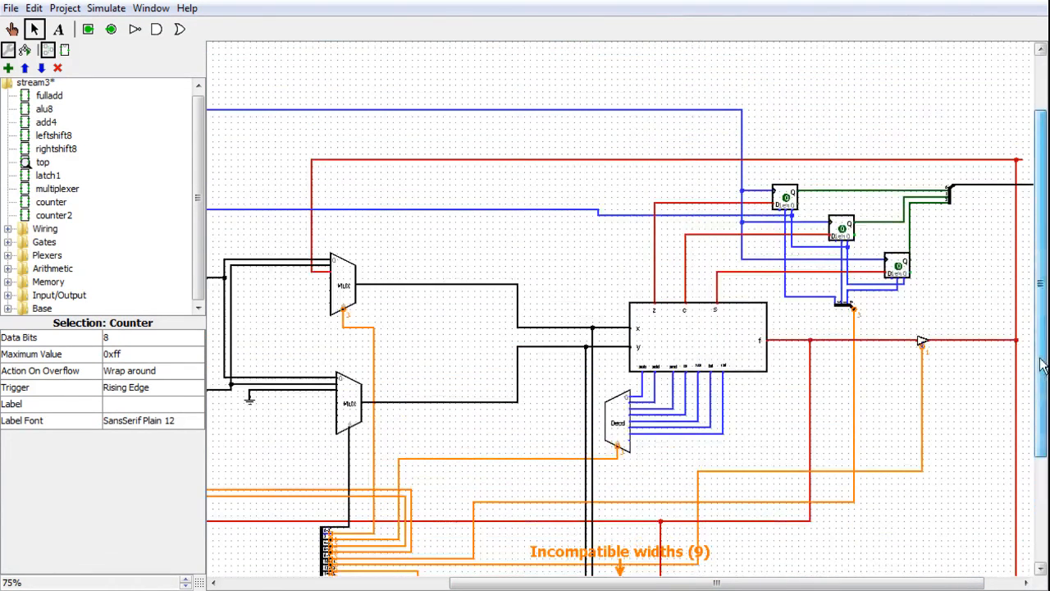
click(896, 269)
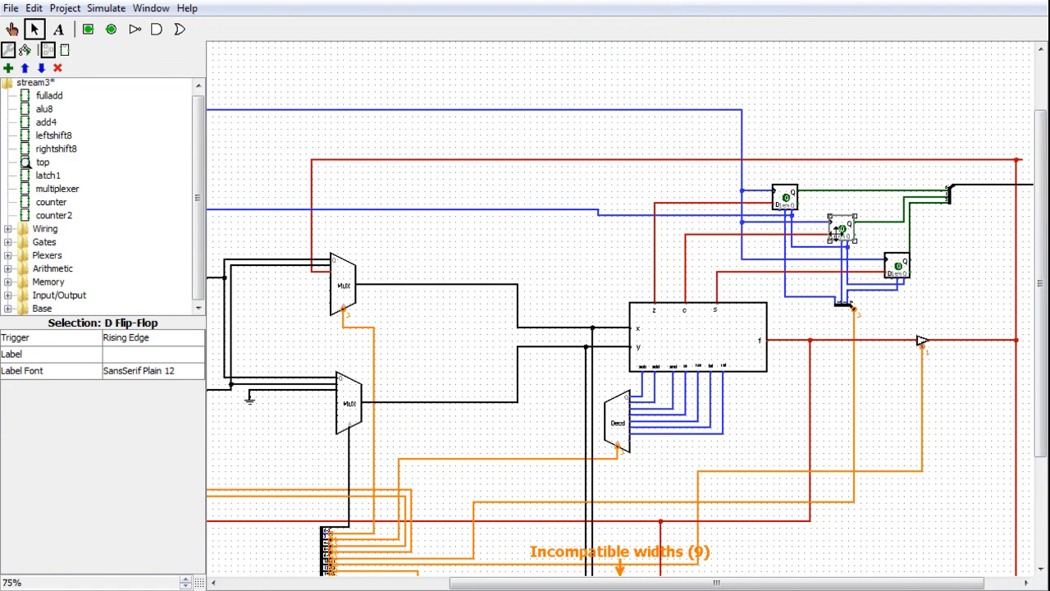
click(897, 266)
- Inspect the two 8-bit registers with their clock, clear and enable wires at 133% zoom
drag(876, 582, 679, 585)
click(497, 402)
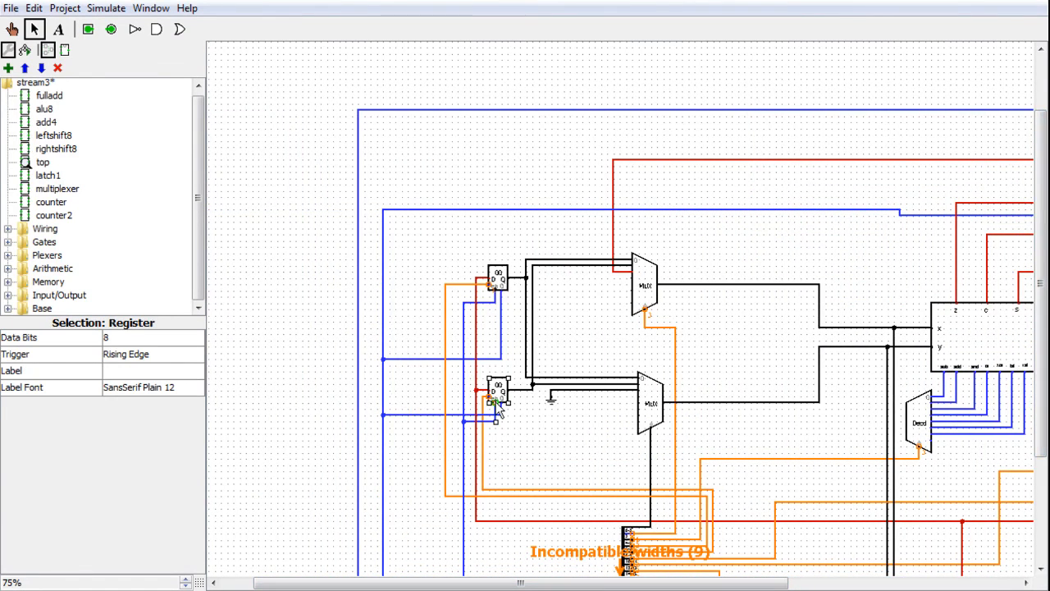
click(186, 578)
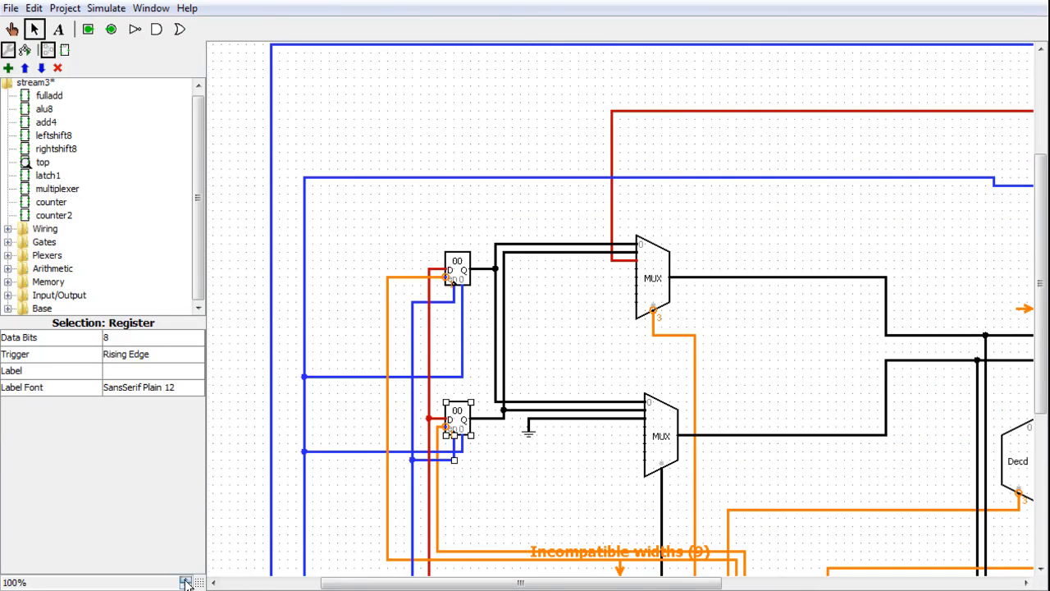
click(187, 578)
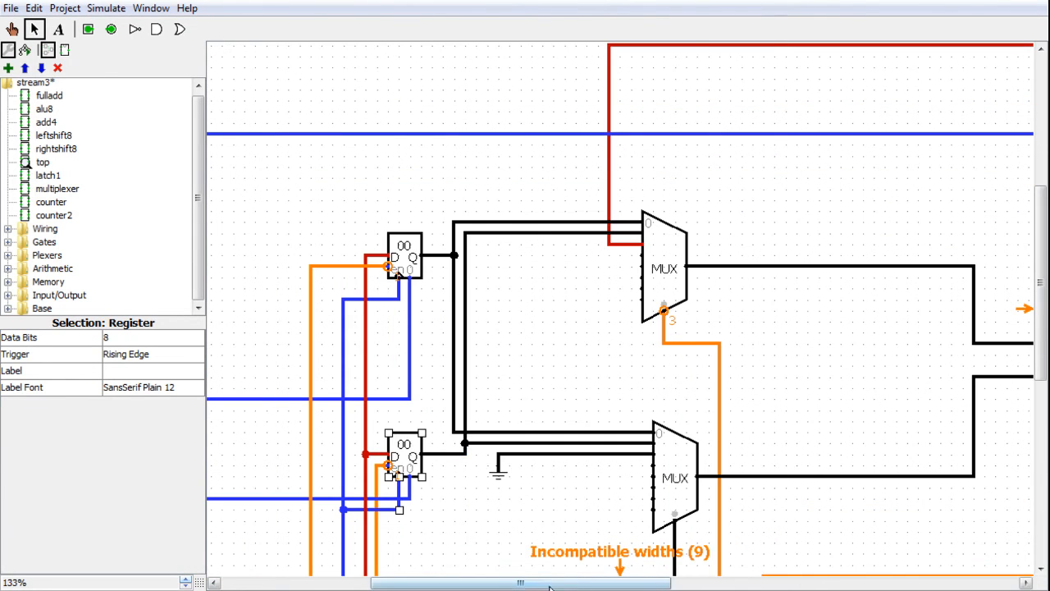
drag(537, 587, 484, 584)
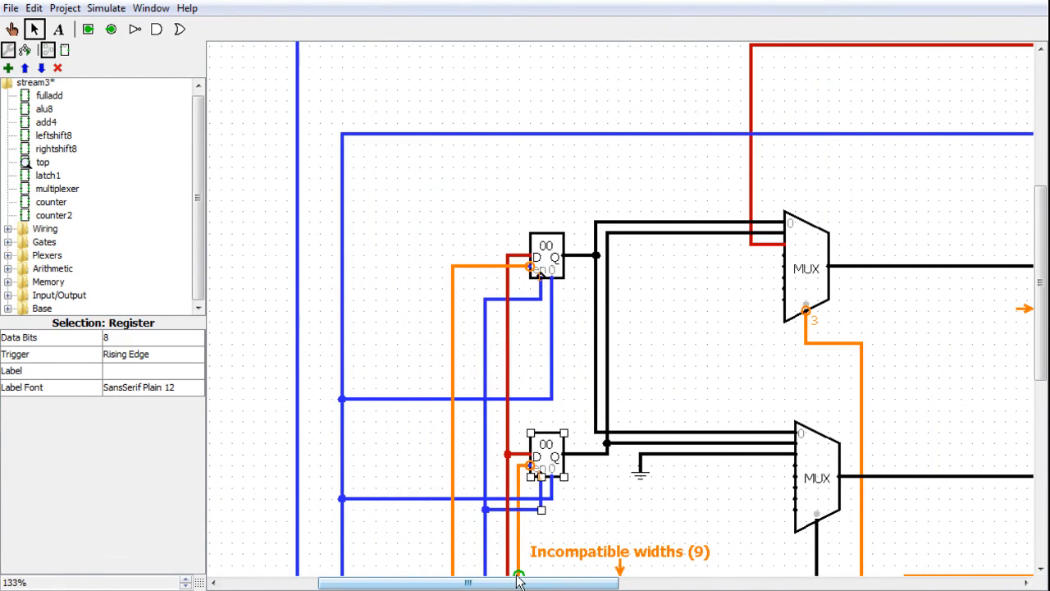
drag(1044, 369, 1044, 391)
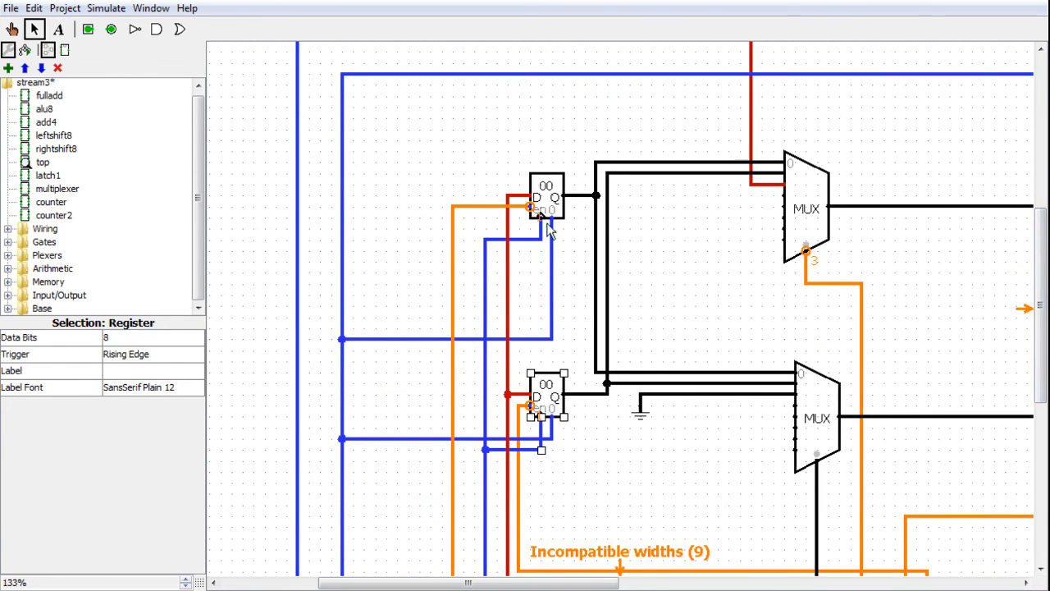
click(563, 265)
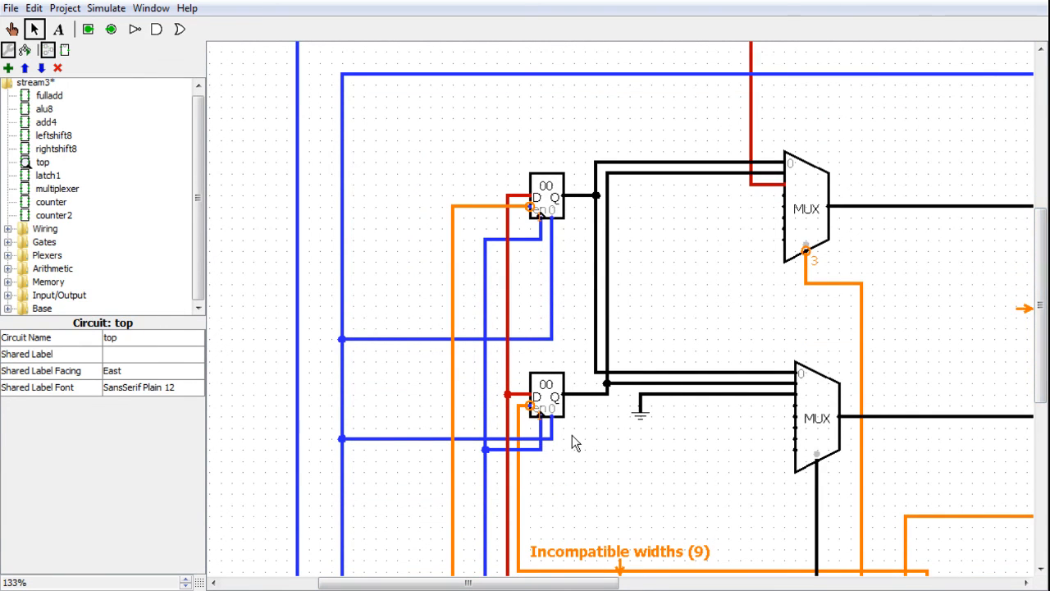
click(517, 206)
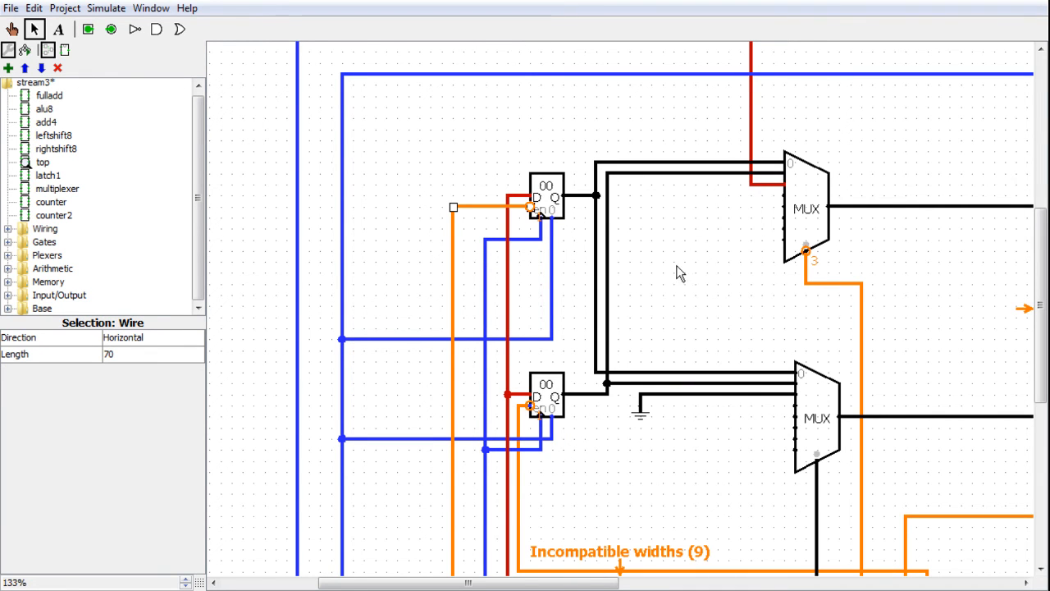
- Trace the control and clock lines from the registers and the 20-bit splitter across to the counter, multiplexer and RAM
drag(1046, 369, 1039, 419)
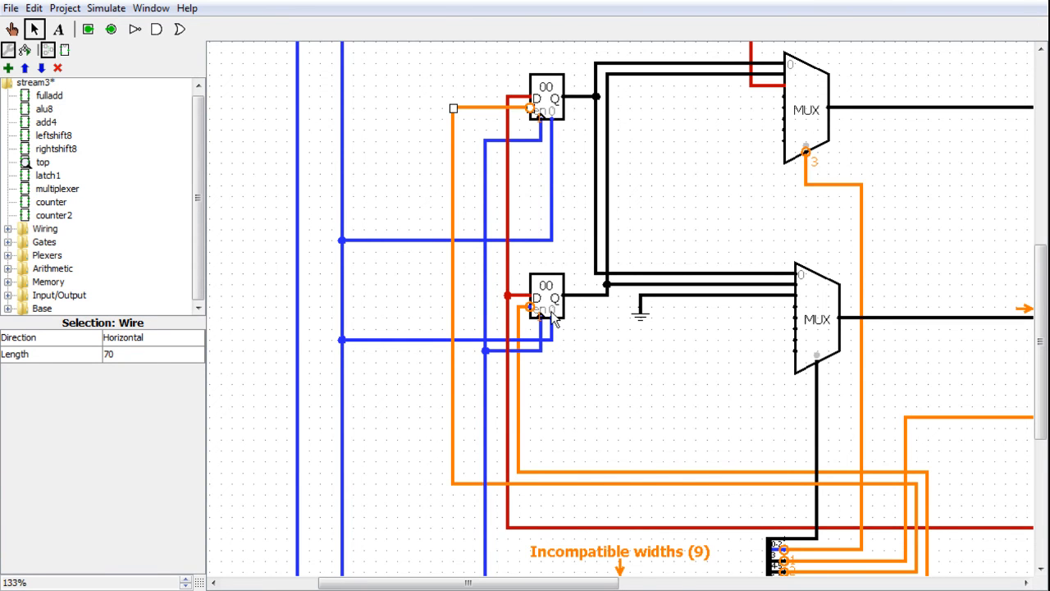
scroll(677, 201, down, 1)
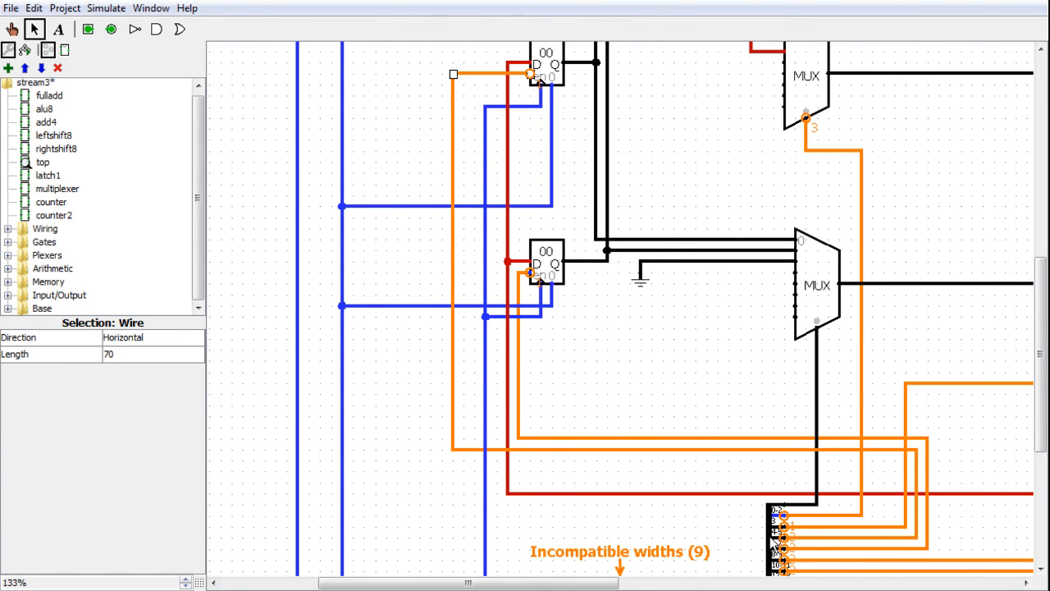
drag(1040, 408, 1040, 373)
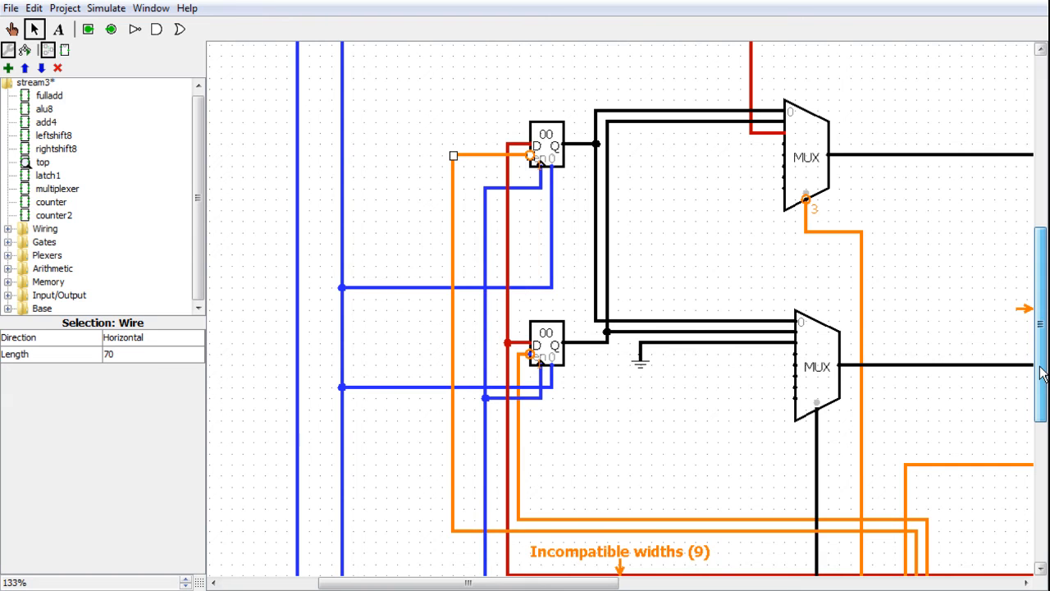
drag(1042, 373, 1040, 514)
drag(554, 585, 759, 585)
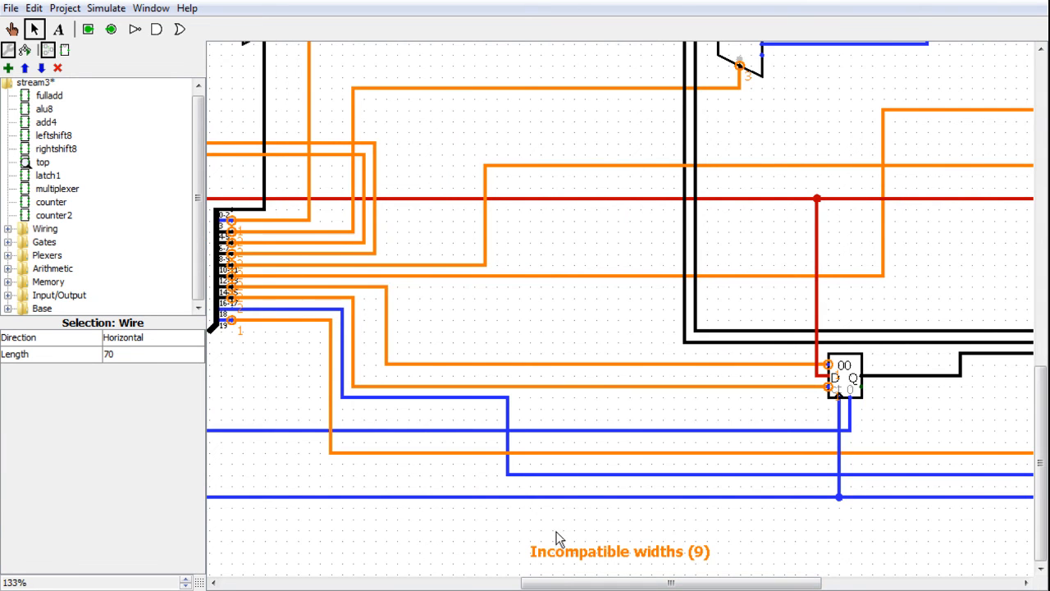
drag(565, 587, 390, 587)
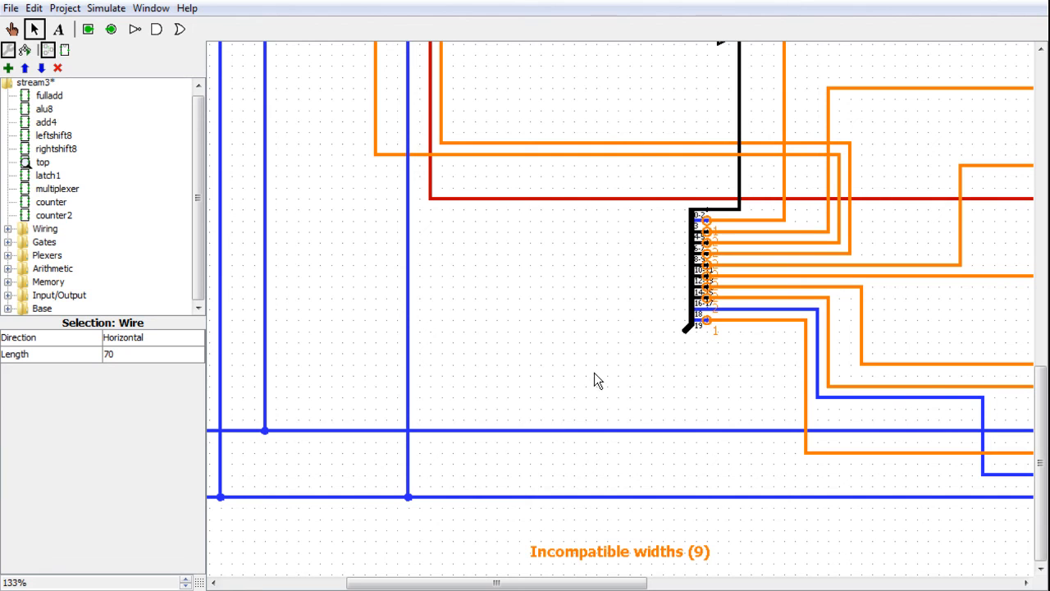
drag(613, 577, 938, 585)
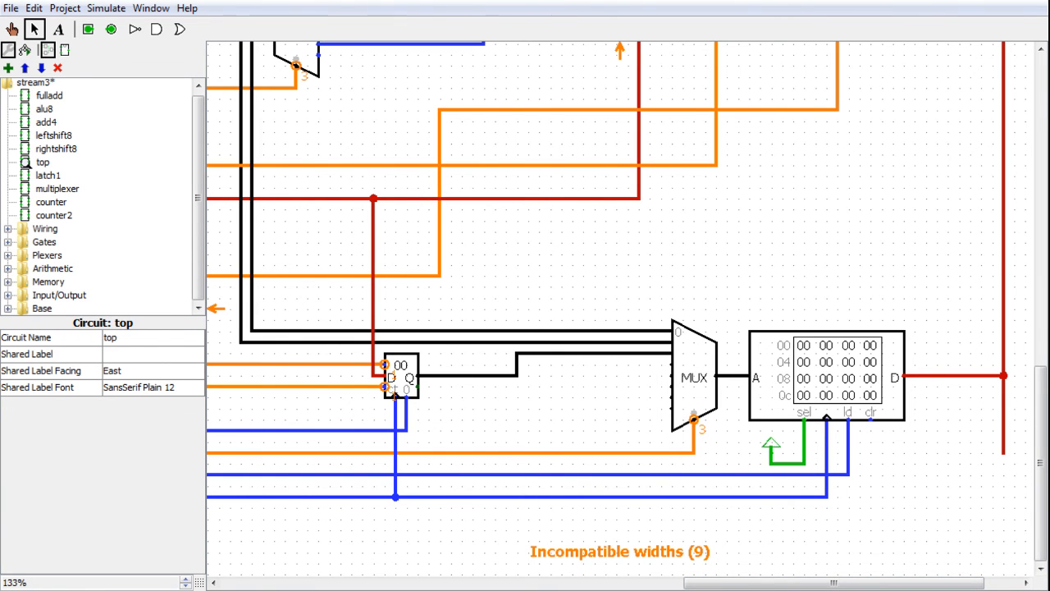
- Draw a wire from the 20-bit splitter's combined end out to the left and then down, ending above the shared clock lines
drag(765, 585, 473, 585)
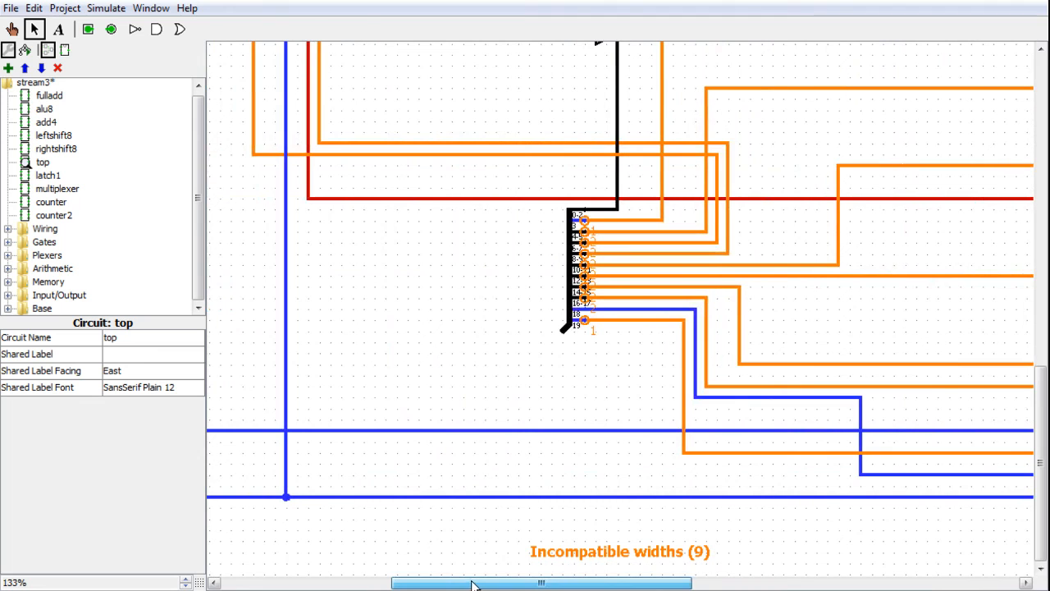
drag(1040, 443, 1040, 426)
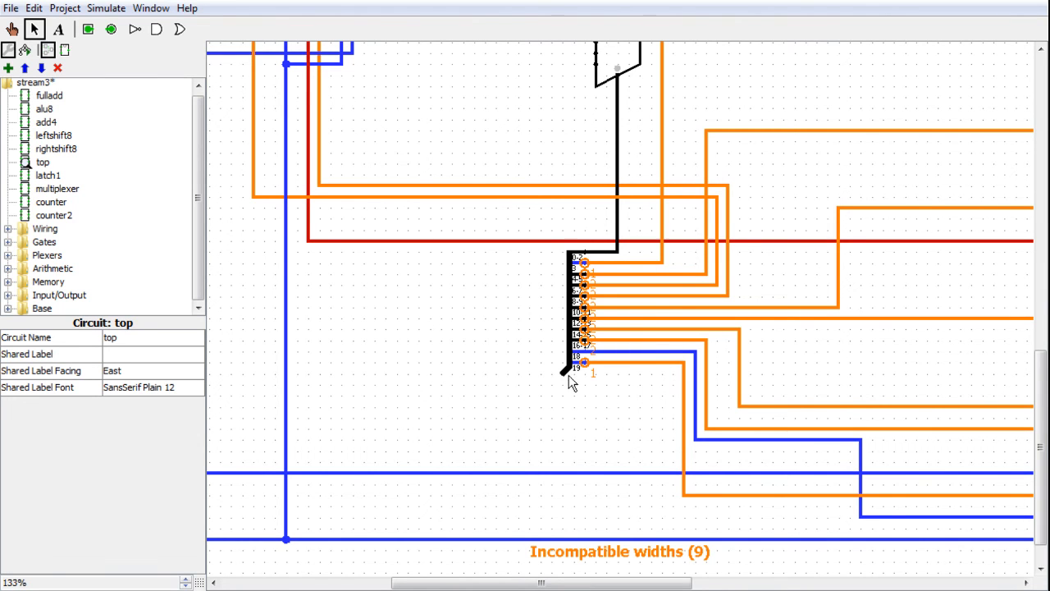
drag(565, 375, 452, 375)
drag(452, 373, 440, 419)
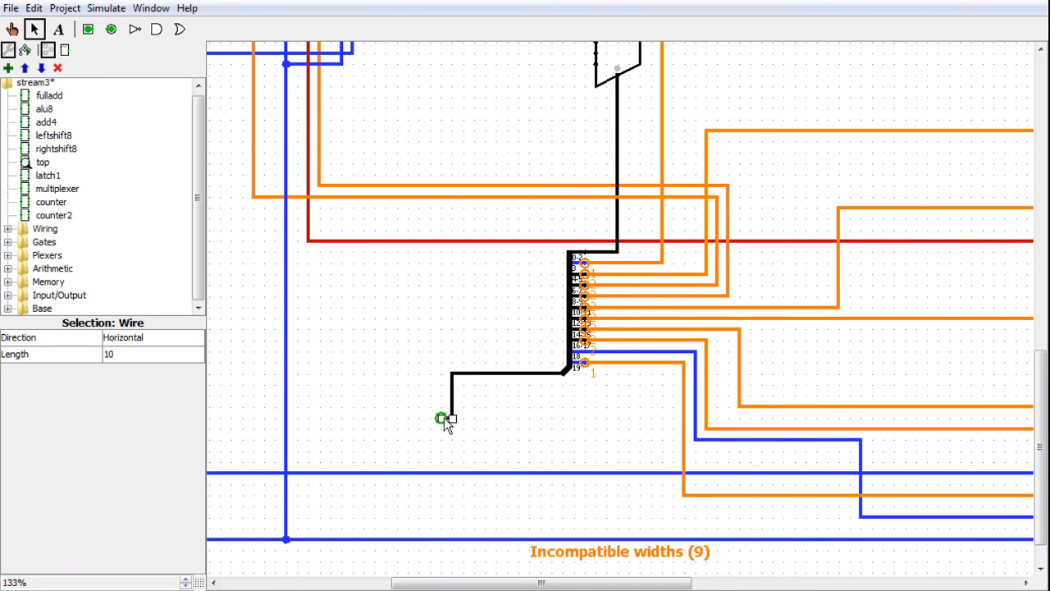
- Delete the short stray horizontal wire at the lower end of the 20-bit splitter's combined bus
click(482, 402)
click(437, 417)
key(Delete)
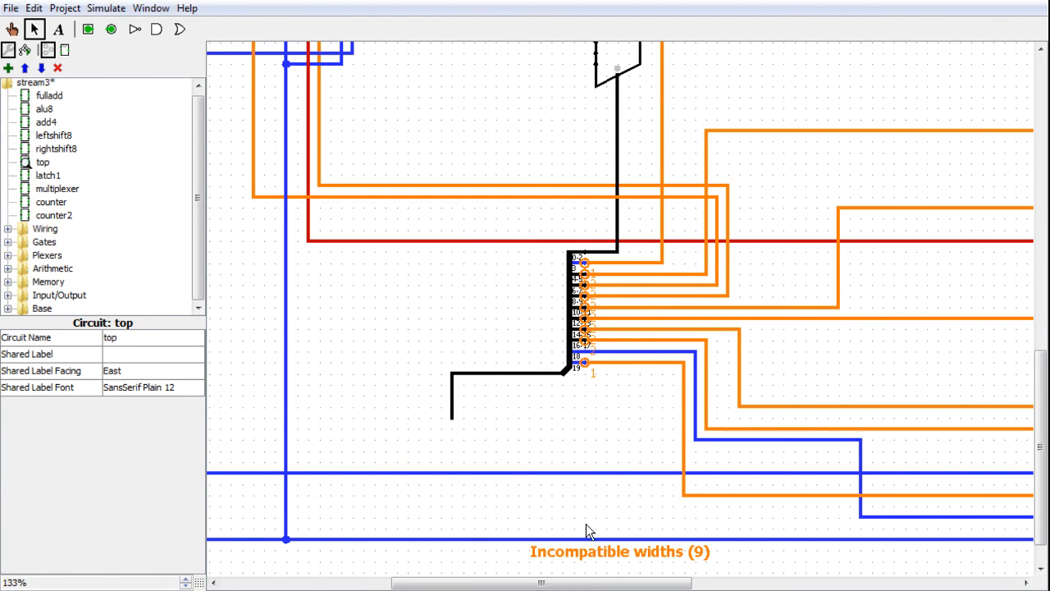
- Delete the counter's vertical clock wire and redraw it from the clock input down to the shared clock line
drag(541, 583, 803, 578)
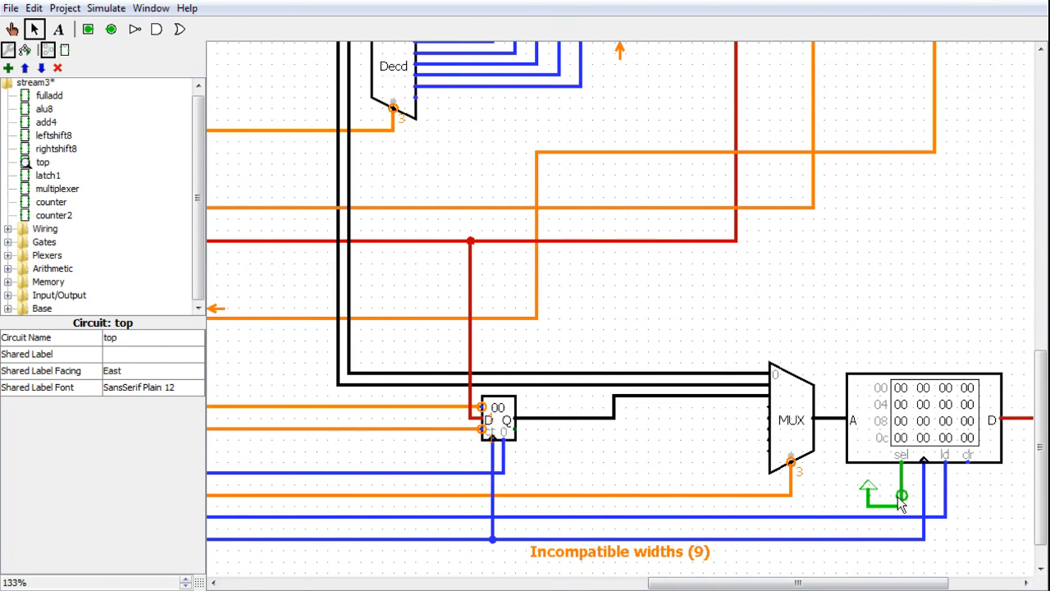
mouse_move(1040, 500)
mouse_down()
mouse_move(1040, 516)
mouse_move(1035, 499)
mouse_up()
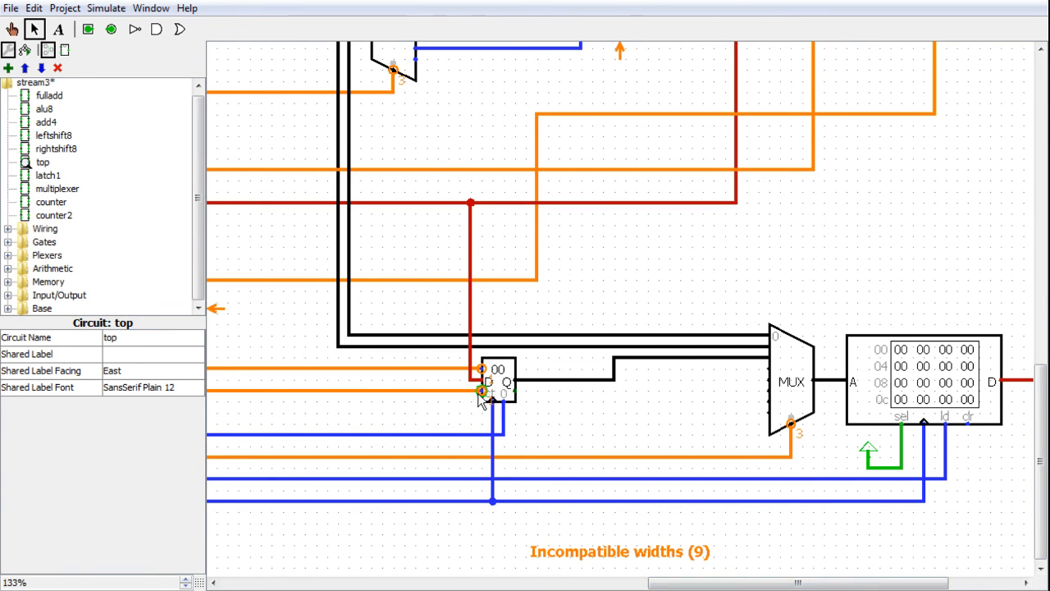
drag(679, 584, 614, 587)
drag(697, 584, 537, 587)
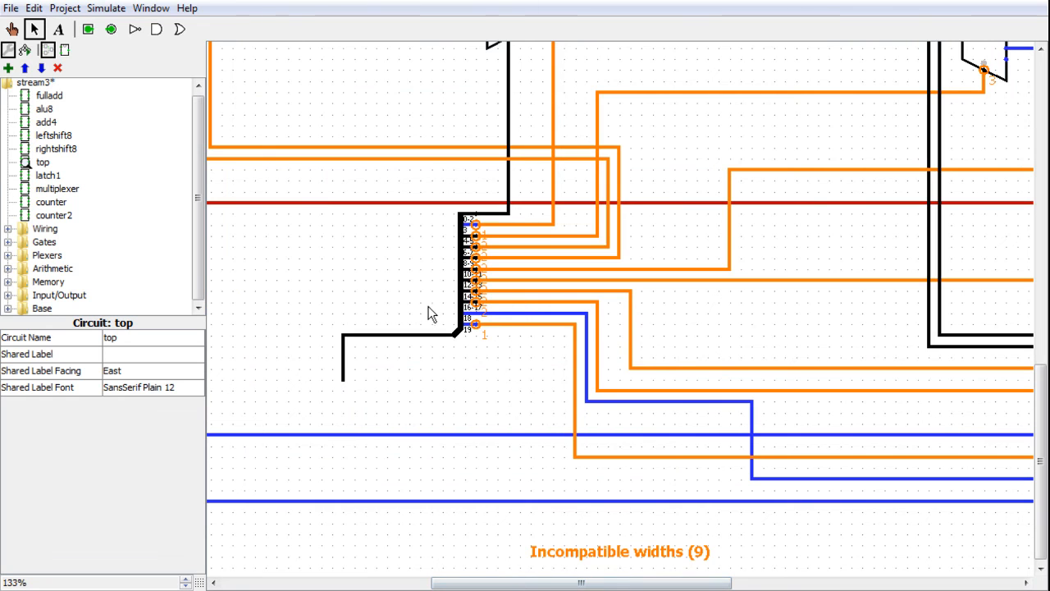
drag(645, 582, 785, 587)
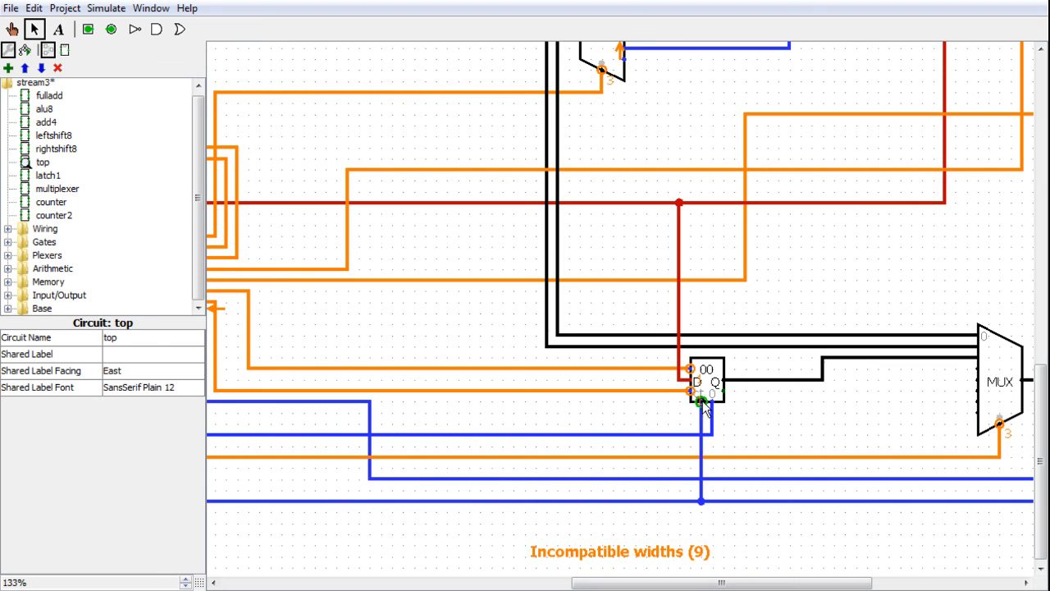
click(702, 406)
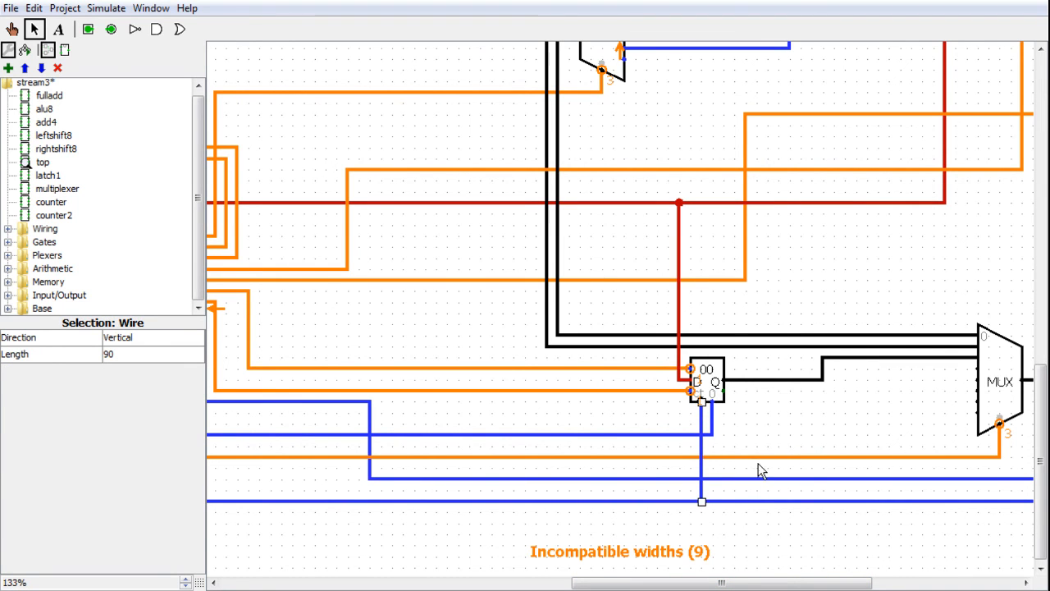
key(Delete)
drag(701, 398, 701, 500)
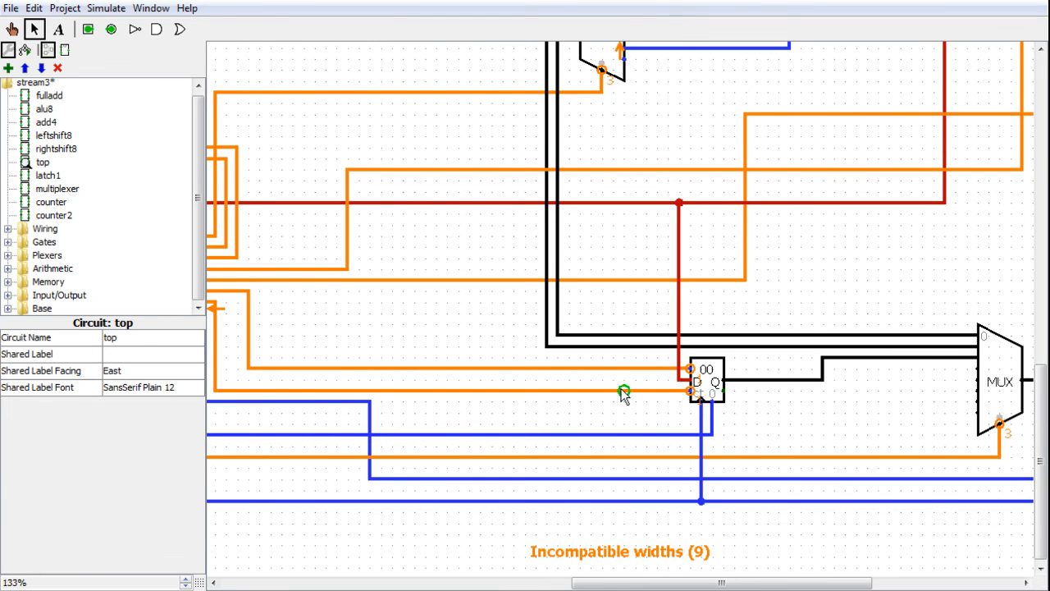
- Trace the shared clock and clear lines between the two registers, the 20-bit splitter, the counter and the RAM
drag(735, 581, 460, 585)
scroll(548, 499, up, 5)
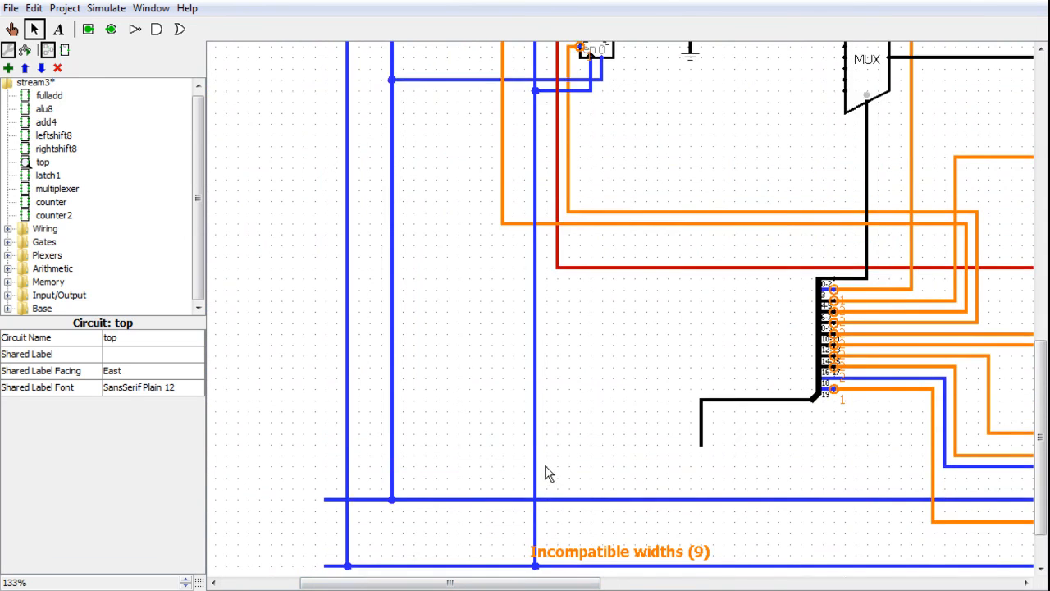
scroll(569, 427, down, 5)
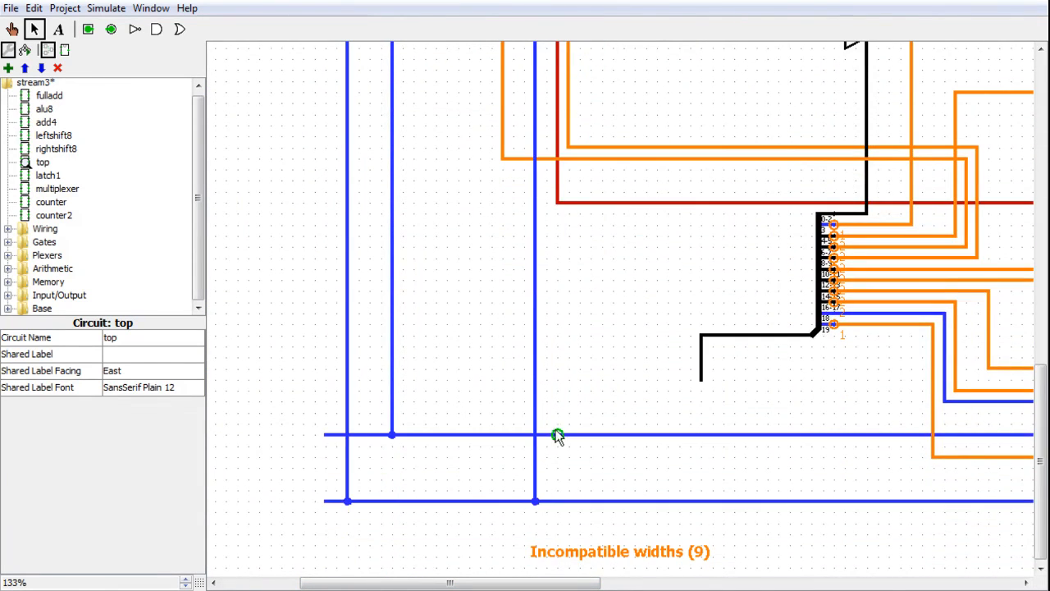
scroll(545, 451, up, 5)
scroll(574, 460, down, 5)
drag(547, 586, 780, 588)
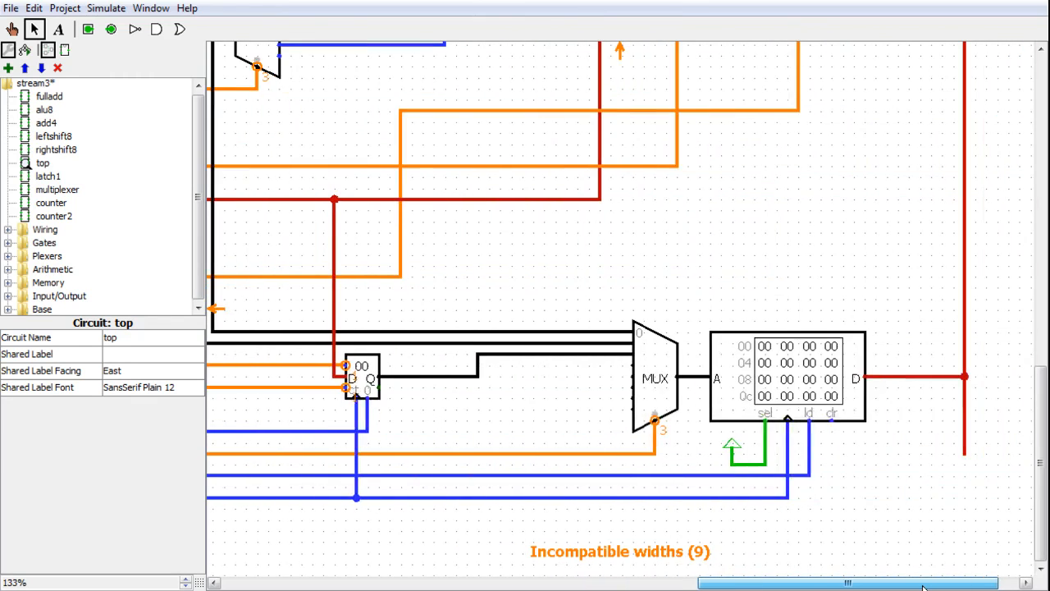
drag(657, 586, 534, 586)
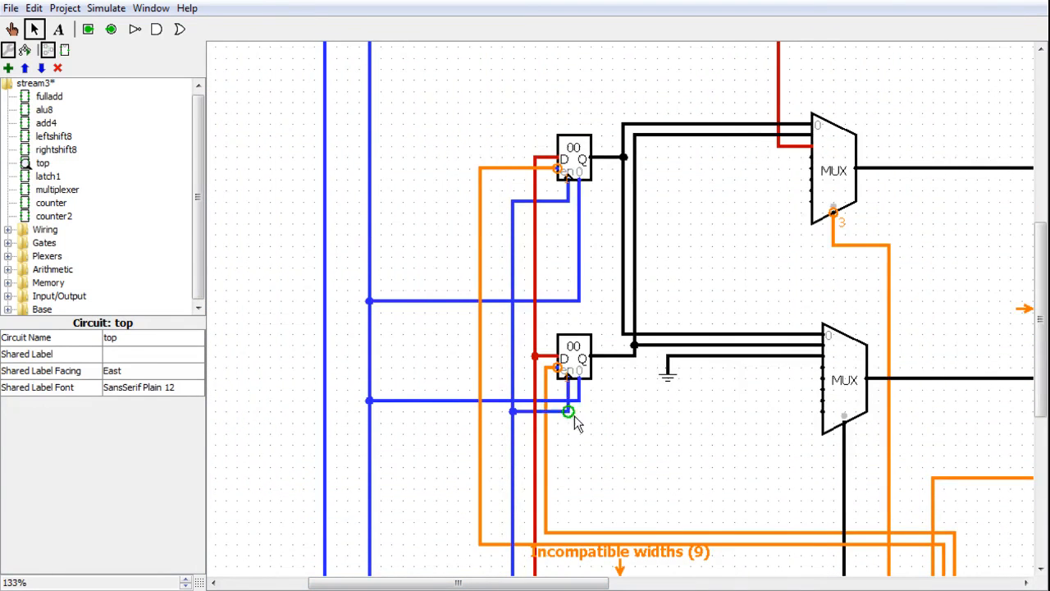
scroll(516, 480, down, 5)
scroll(321, 466, up, 8)
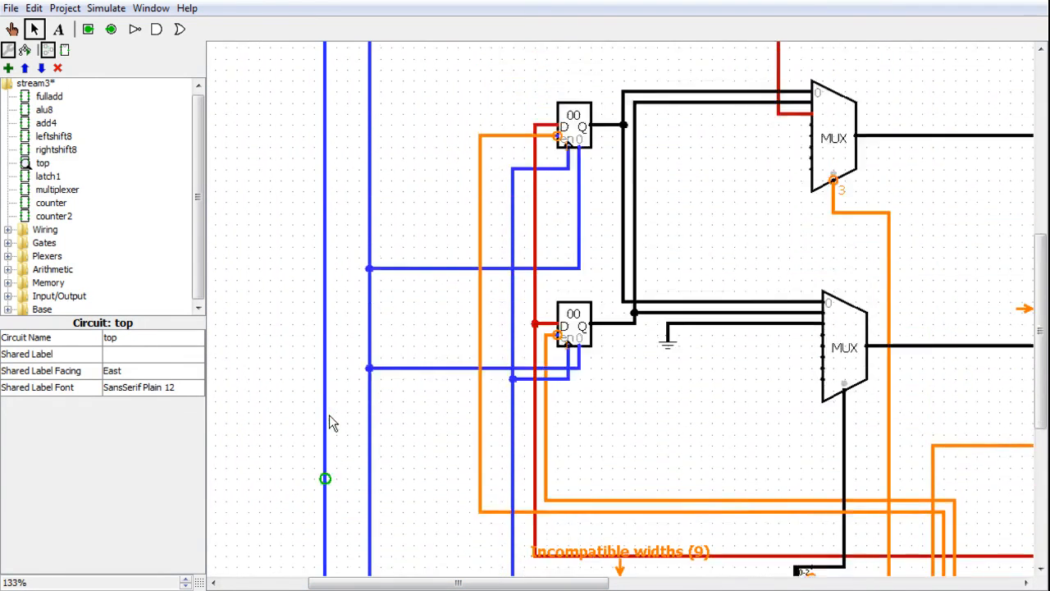
- Move the vertical output wire of the lowest D flip-flop one grid step right, away from the flip-flop's edge
drag(582, 583, 899, 584)
scroll(968, 485, down, 1)
scroll(968, 484, down, 3)
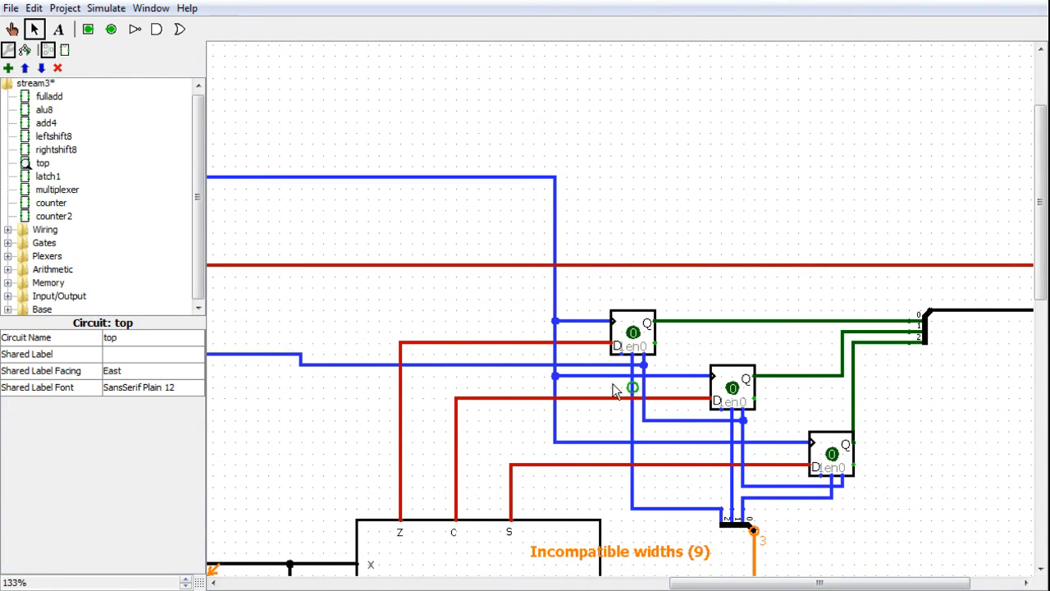
click(856, 420)
drag(856, 418, 866, 434)
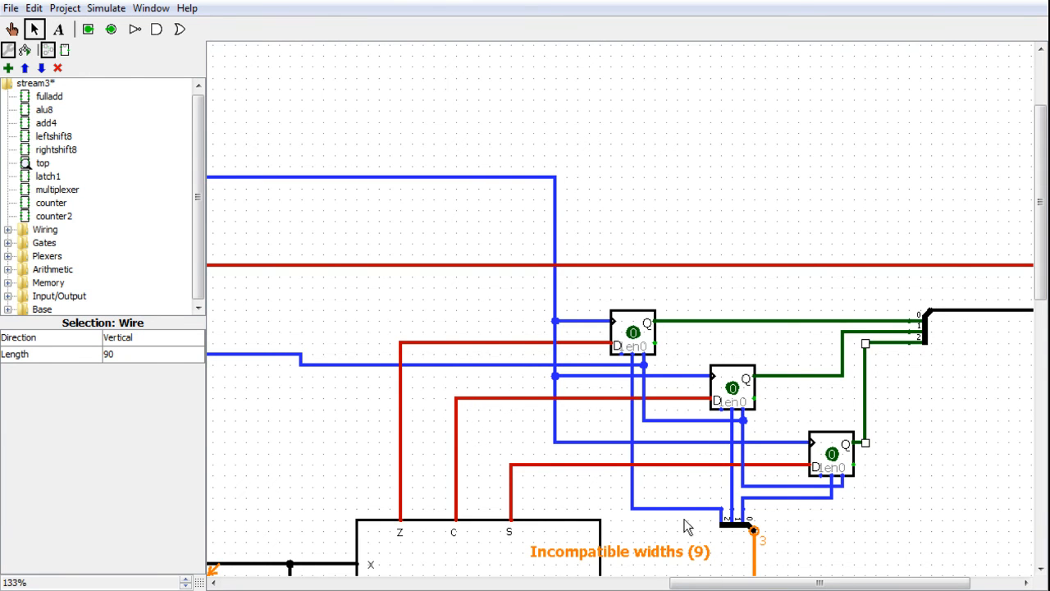
- Examine the ALU's Z, C and S flag flip-flops, the decoder, the tri-state buffer and their control lines down to the RAM
mouse_move(713, 582)
mouse_down()
mouse_move(346, 579)
mouse_move(711, 584)
mouse_up()
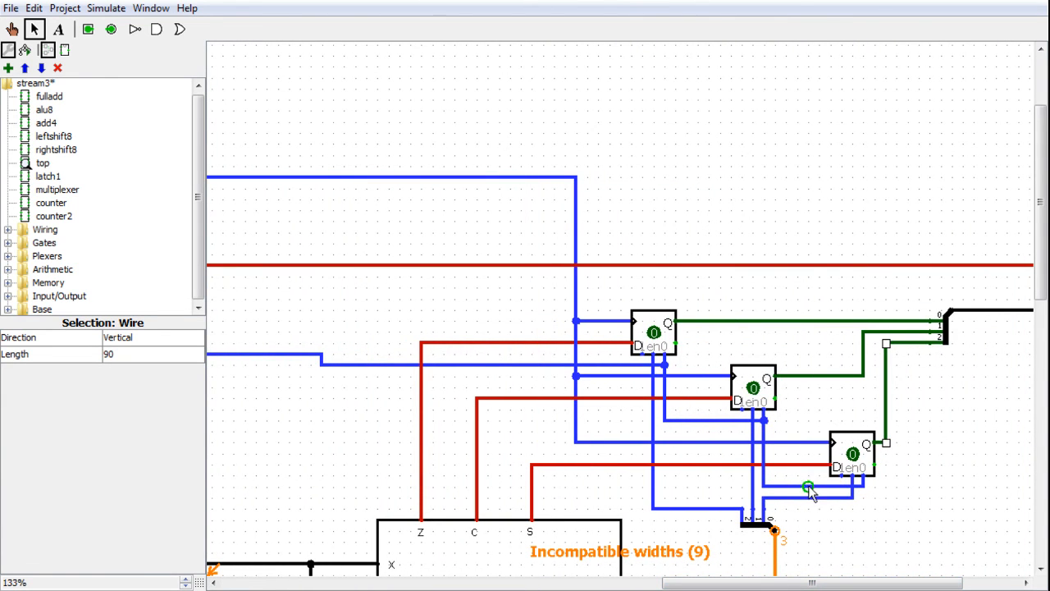
scroll(582, 439, down, 3)
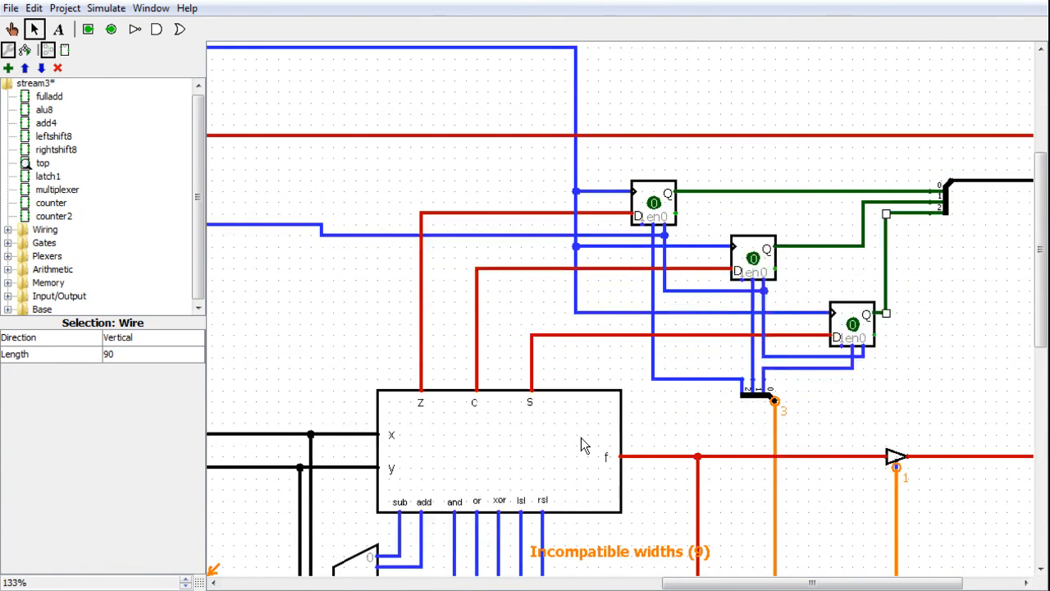
scroll(582, 440, up, 1)
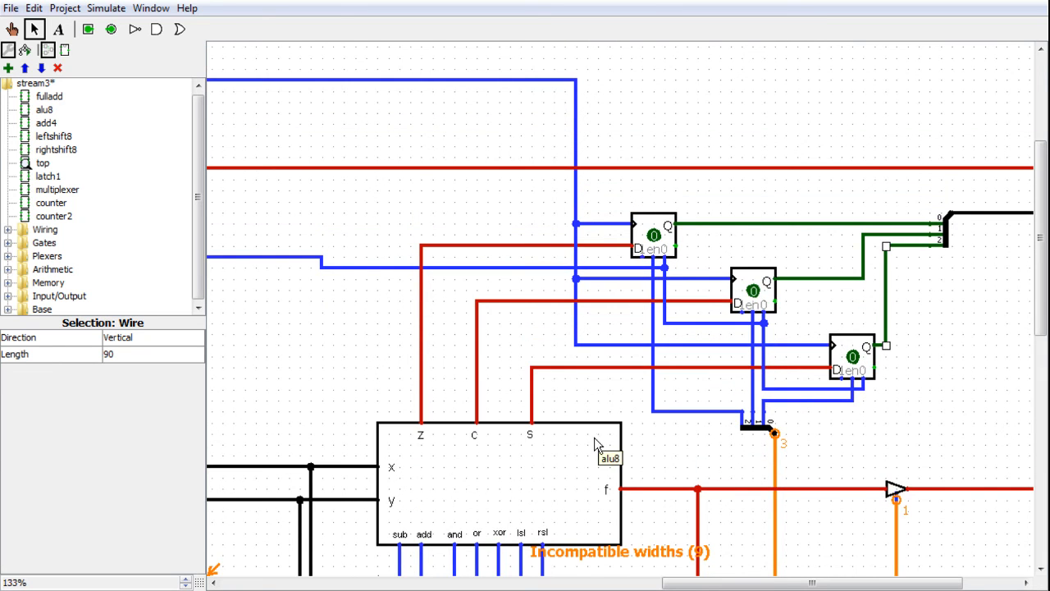
scroll(600, 441, up, 2)
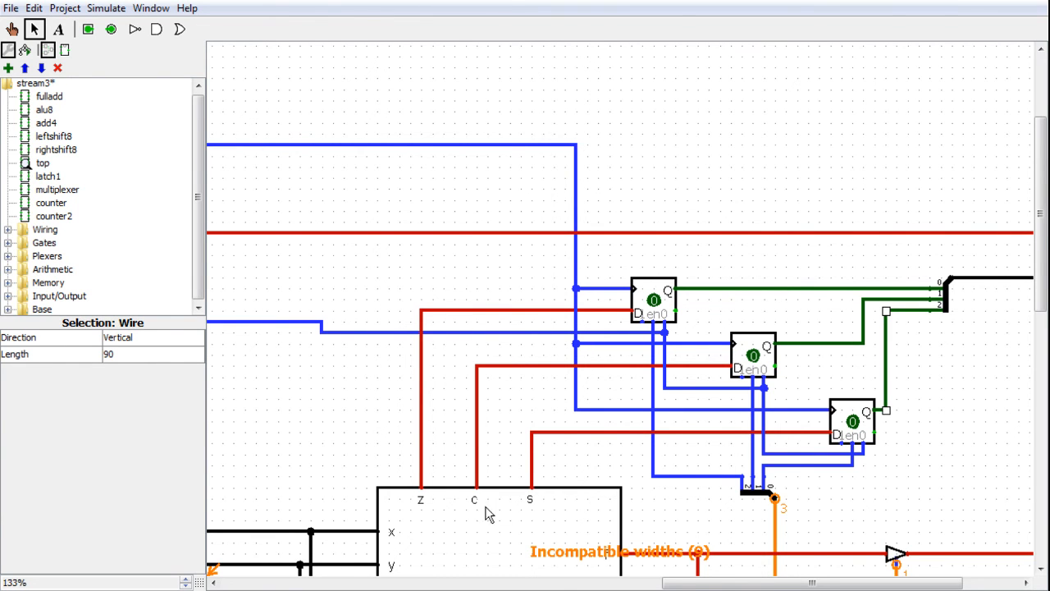
scroll(513, 487, down, 3)
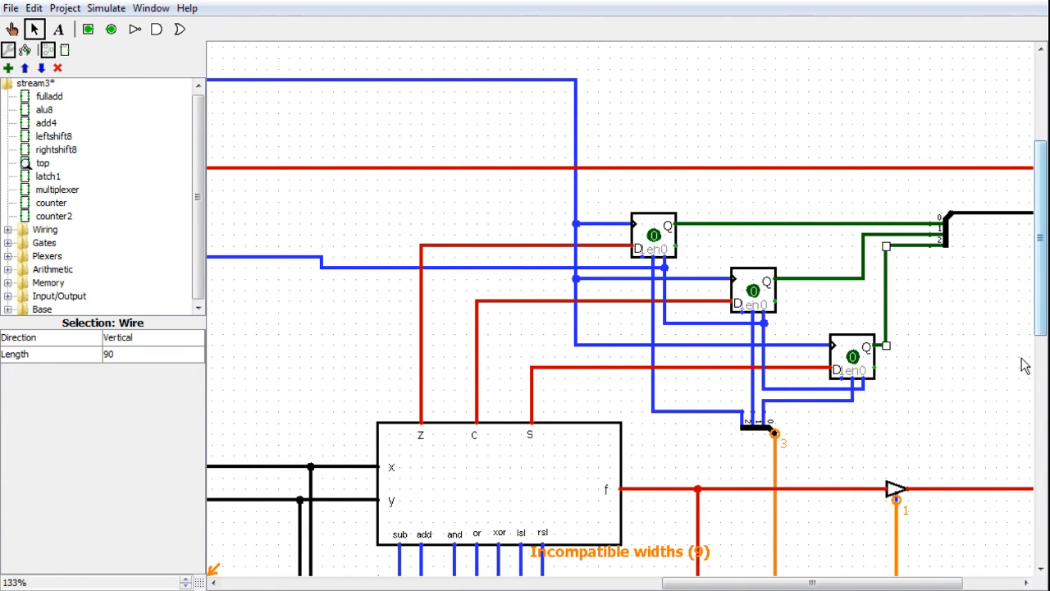
drag(1040, 310, 1009, 453)
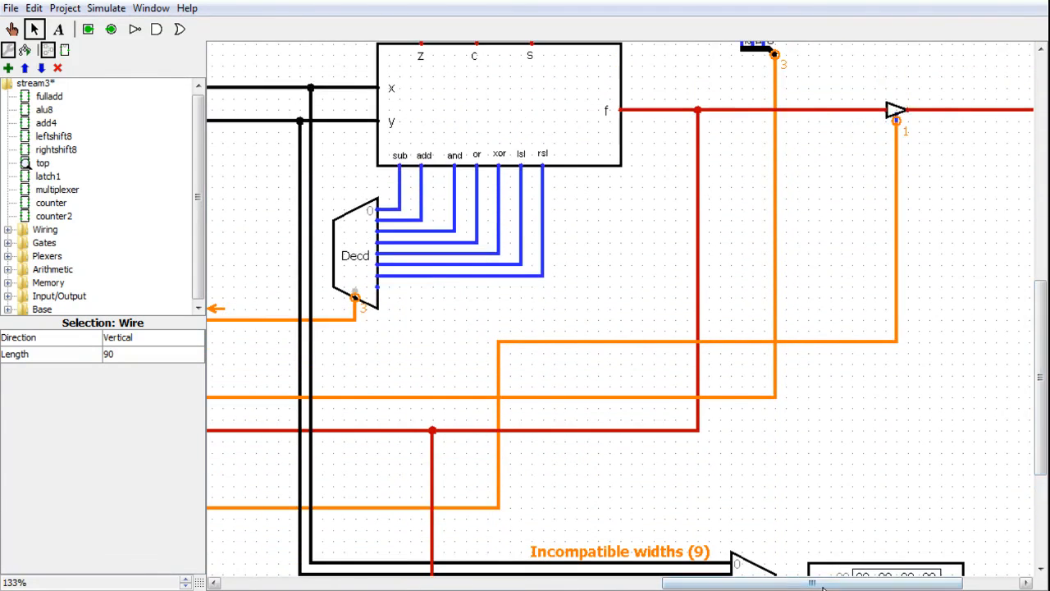
drag(823, 583, 685, 588)
drag(1034, 421, 1044, 288)
drag(763, 585, 900, 585)
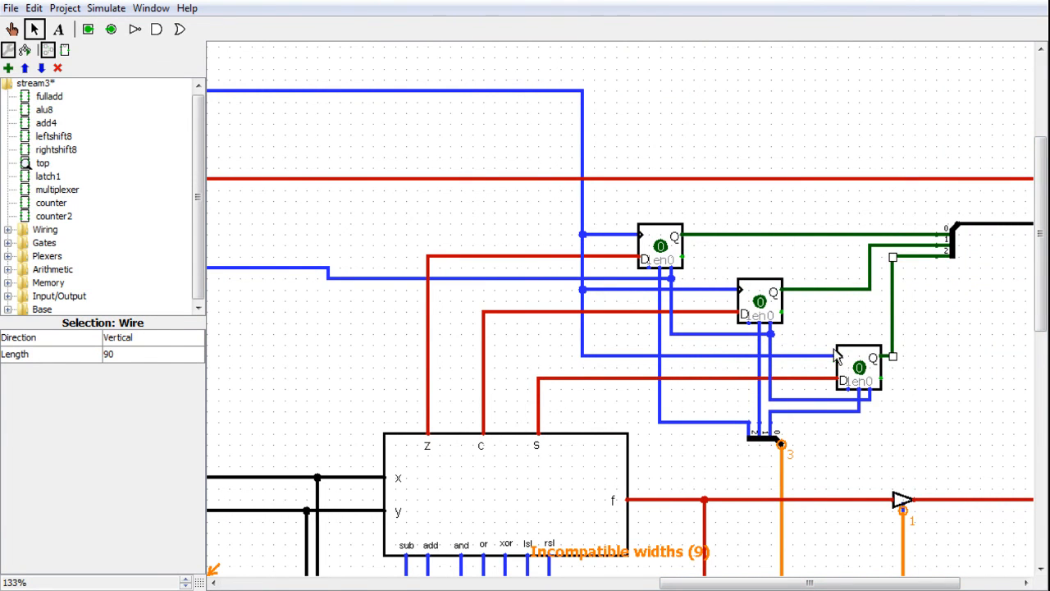
drag(1040, 320, 1043, 506)
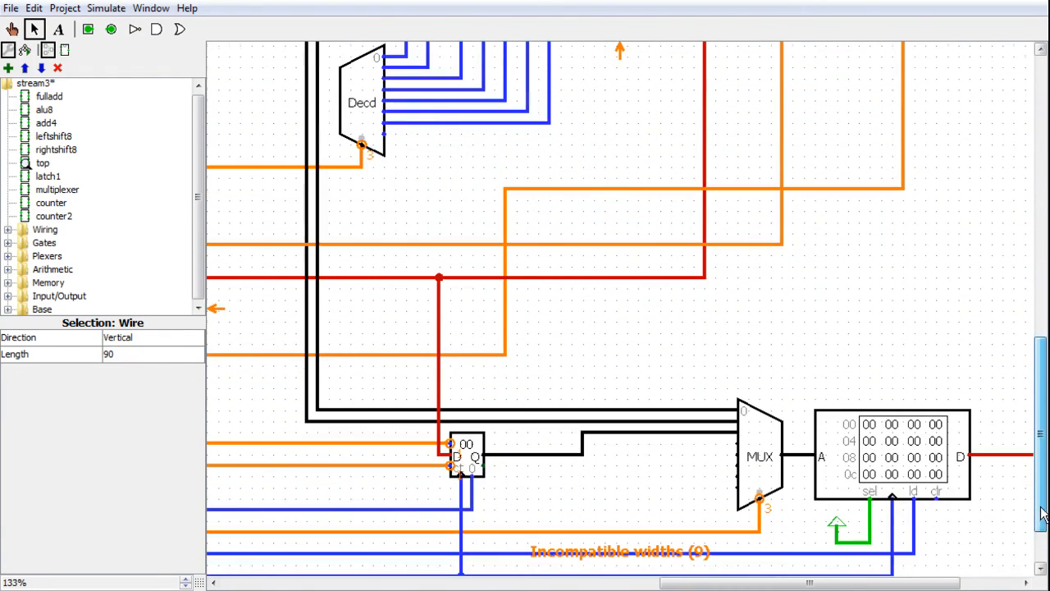
- Inspect the 8-bit counter's inputs and the decoder wiring below the ALU at 250% zoom
click(464, 475)
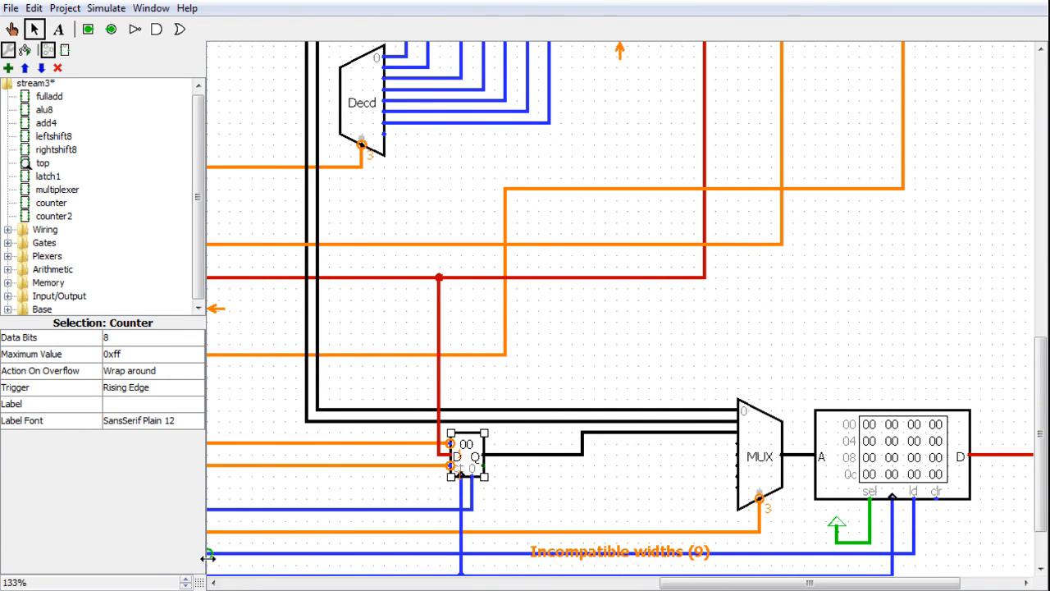
click(185, 580)
click(185, 580)
drag(1040, 386, 1040, 496)
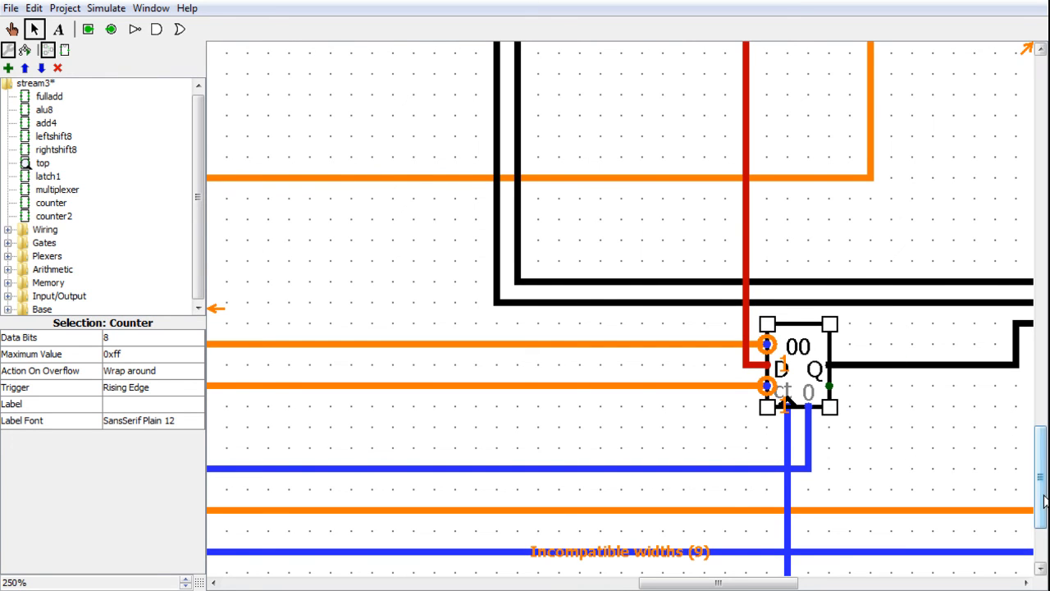
drag(1038, 482, 1043, 336)
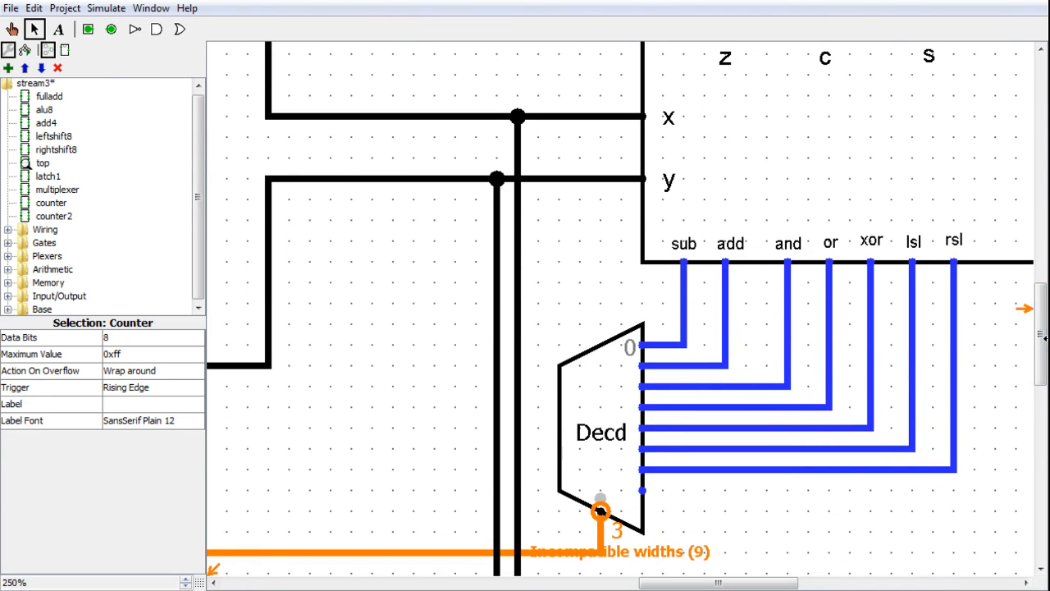